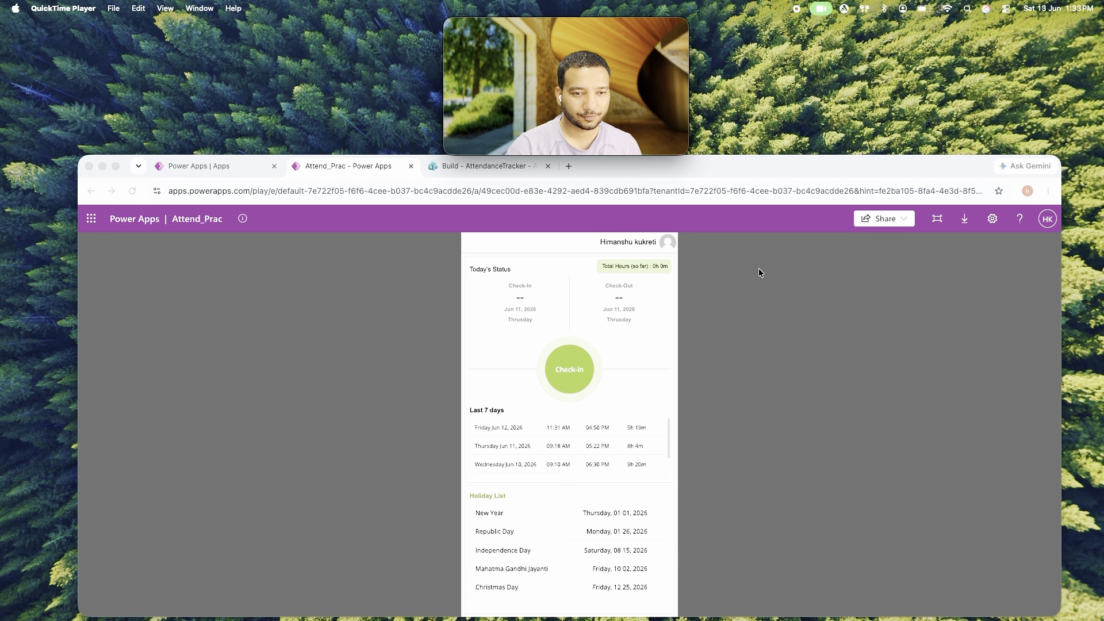
# Check in for today in the Attend_Prac app after looking over the last 7 days, and return to its main screen.
pyautogui.click(216, 308)
pyautogui.click(133, 190)
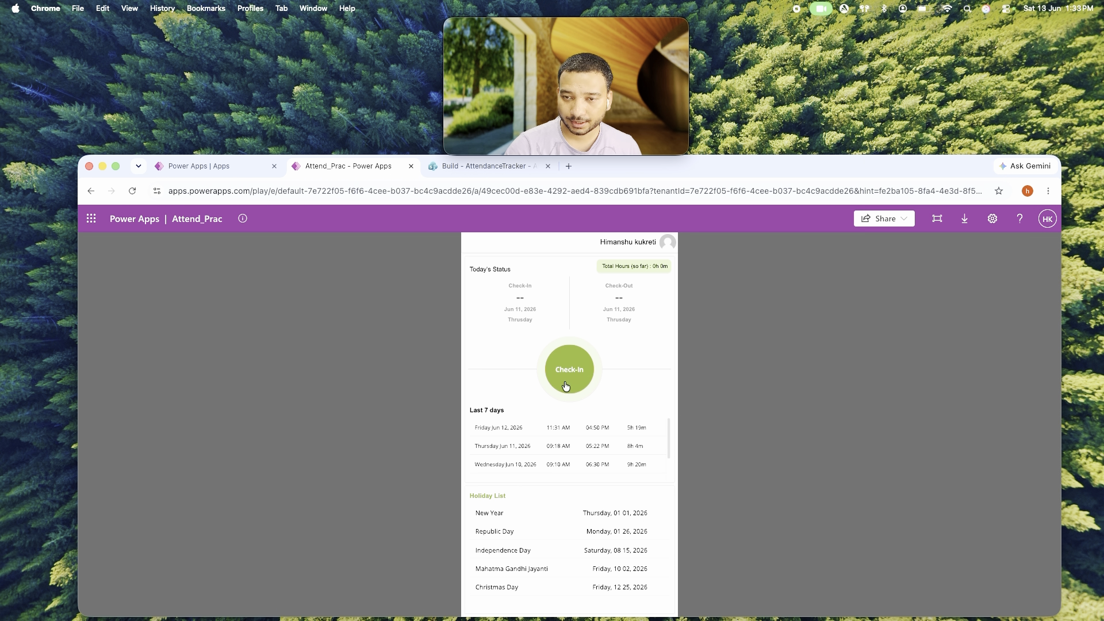
pyautogui.moveTo(515, 297); pyautogui.dragTo(526, 298)
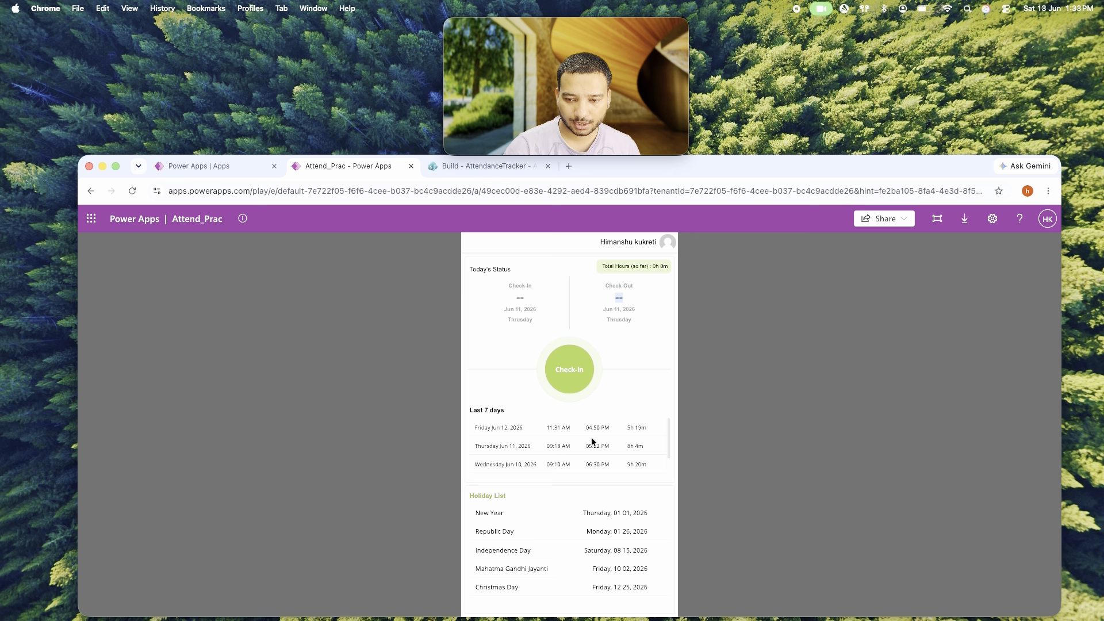
pyautogui.scroll(-3, 571, 451)
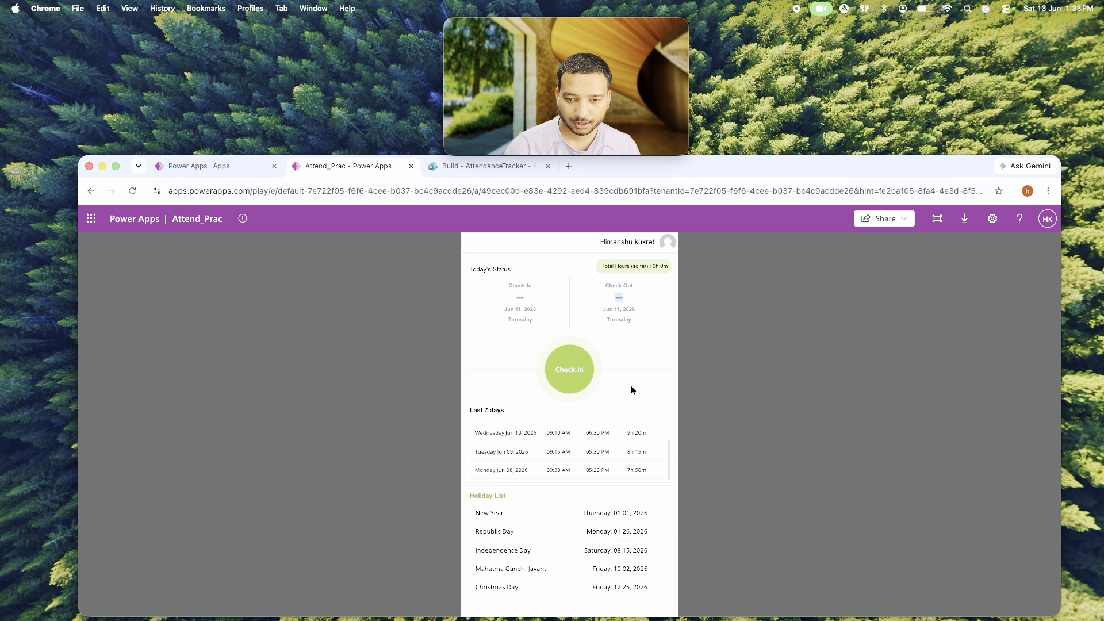
pyautogui.click(568, 381)
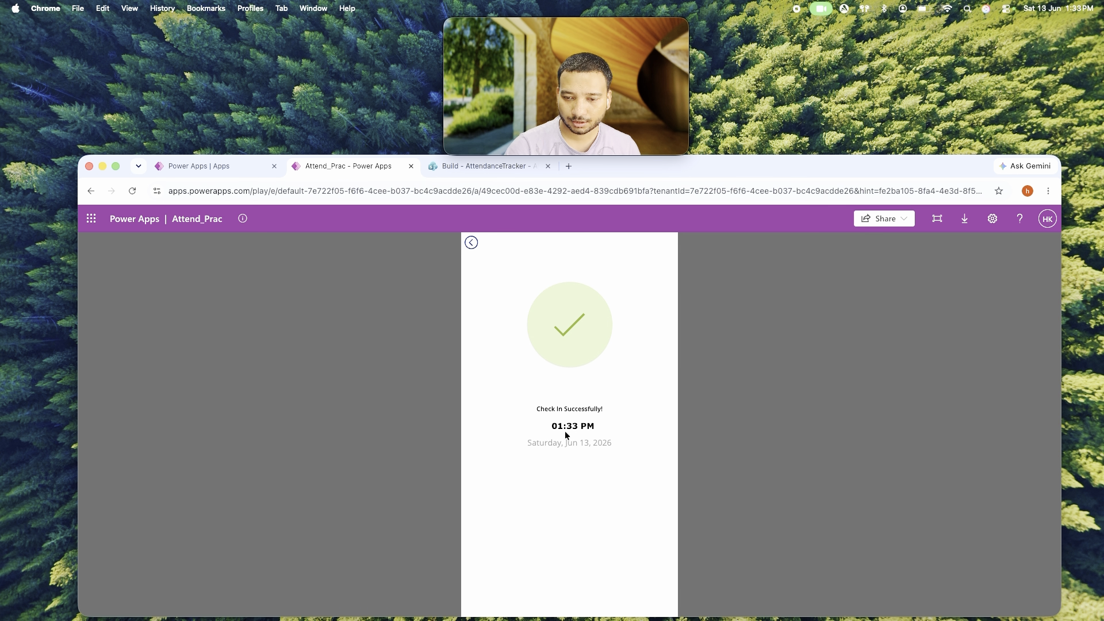
pyautogui.click(471, 242)
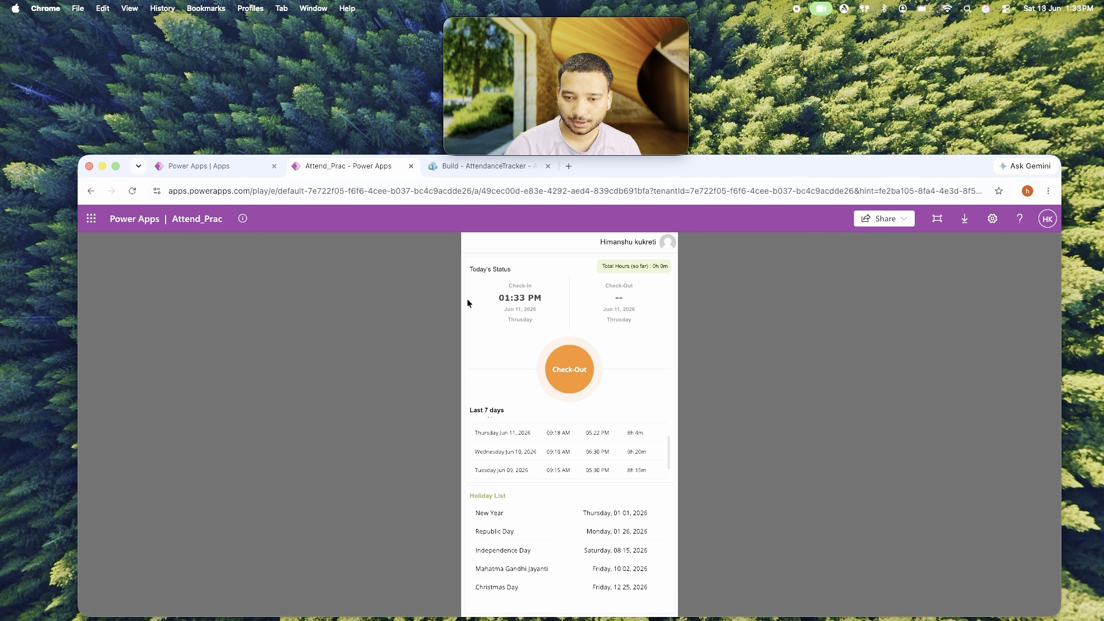
# Examine today's check-in, check-out and total hours, and the newest entry in the last 7 days list.
pyautogui.tripleClick(507, 297)
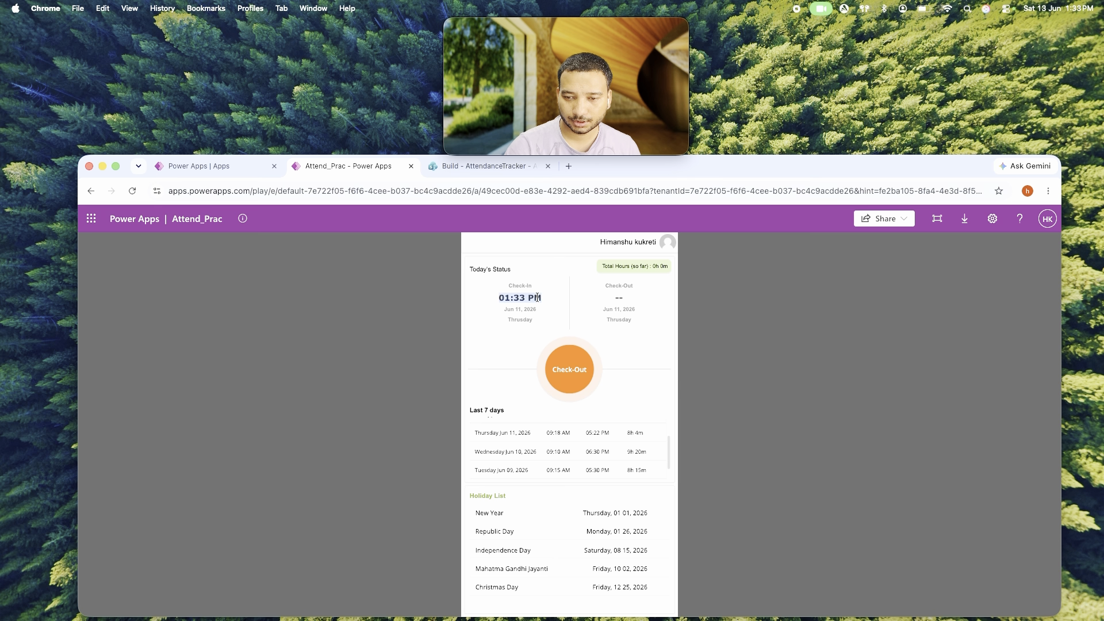
pyautogui.doubleClick(621, 298)
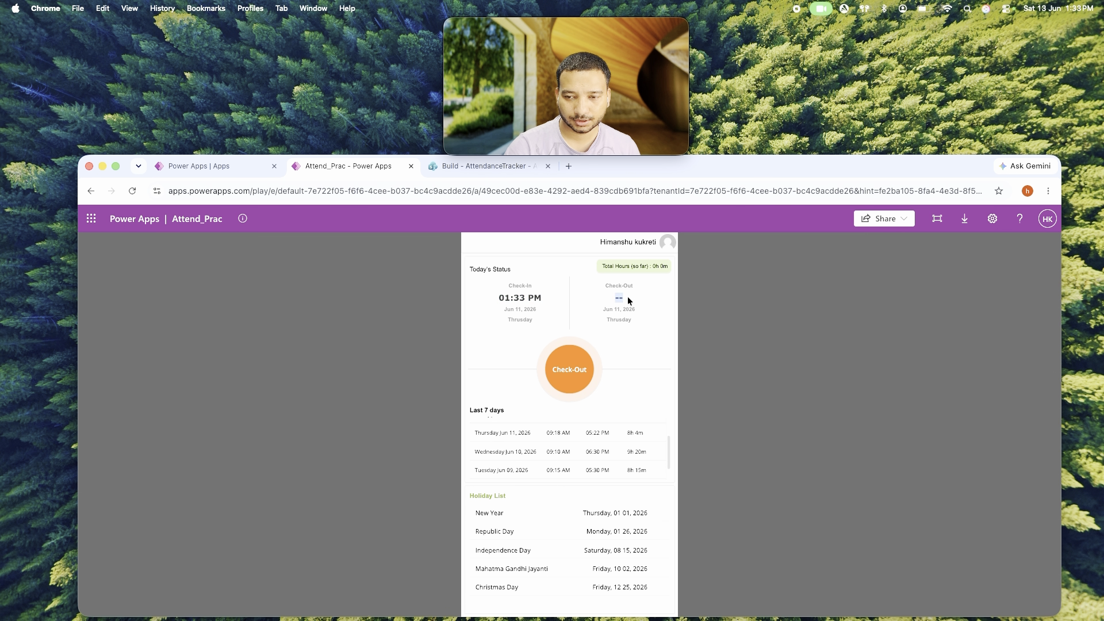
pyautogui.tripleClick(653, 266)
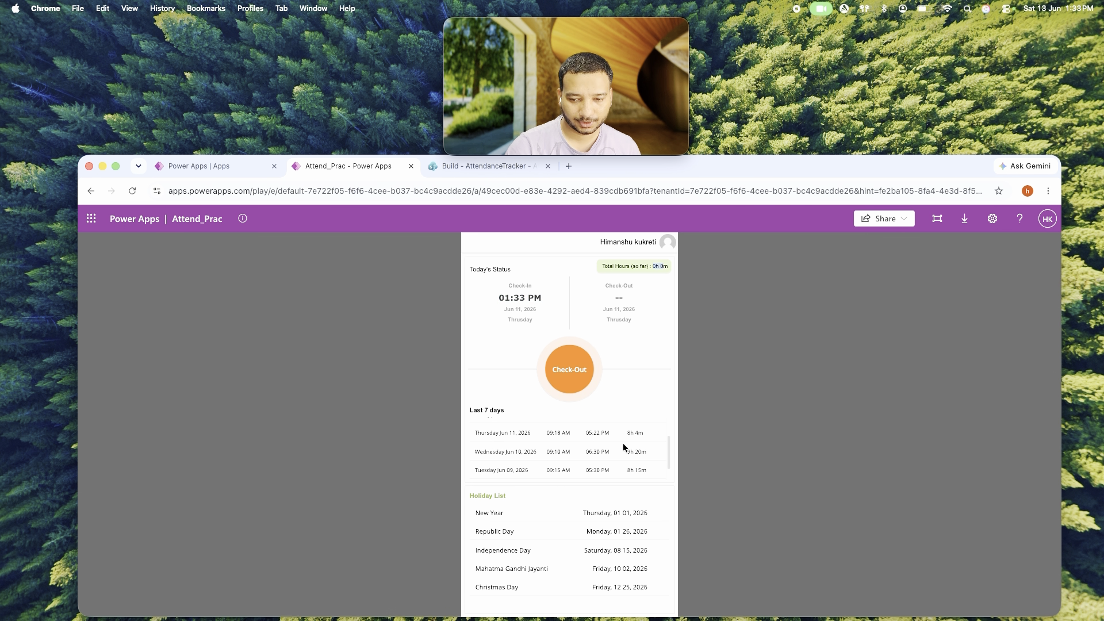
pyautogui.scroll(-1, 623, 451)
pyautogui.scroll(3, 623, 449)
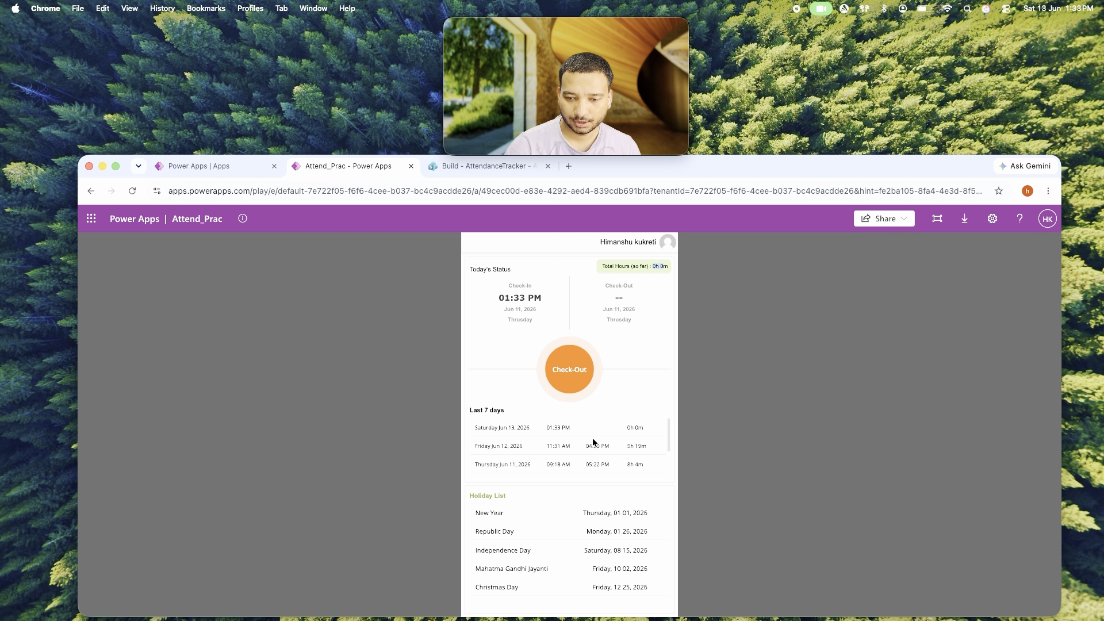
pyautogui.moveTo(475, 428); pyautogui.dragTo(496, 428)
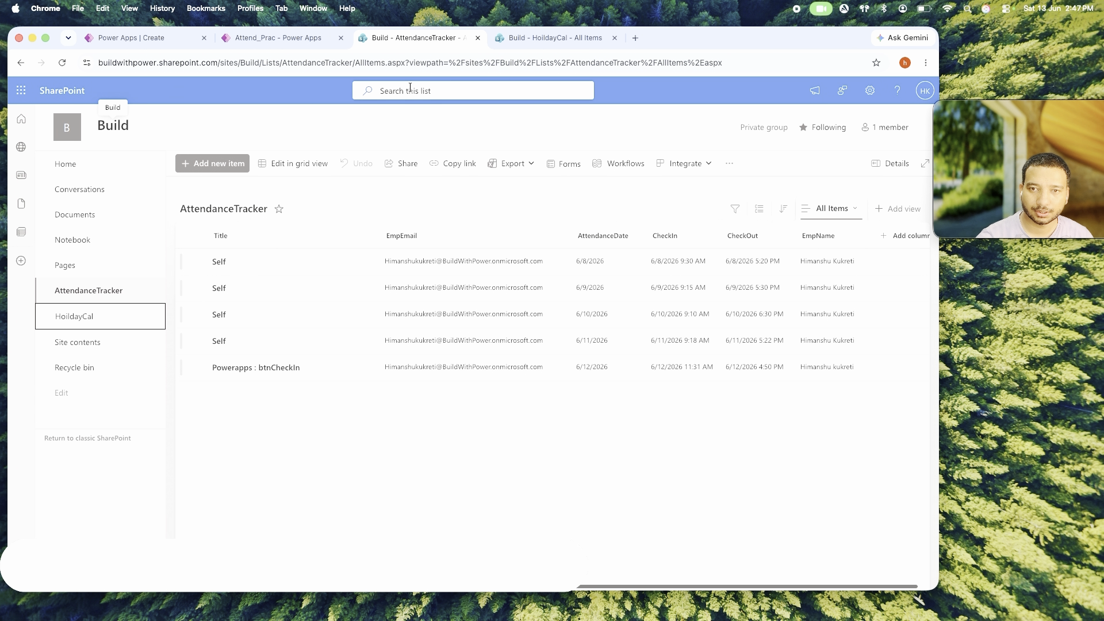
# View the HoildayCal SharePoint list, and start a blank phone-size canvas app in Power Apps.
pyautogui.click(551, 38)
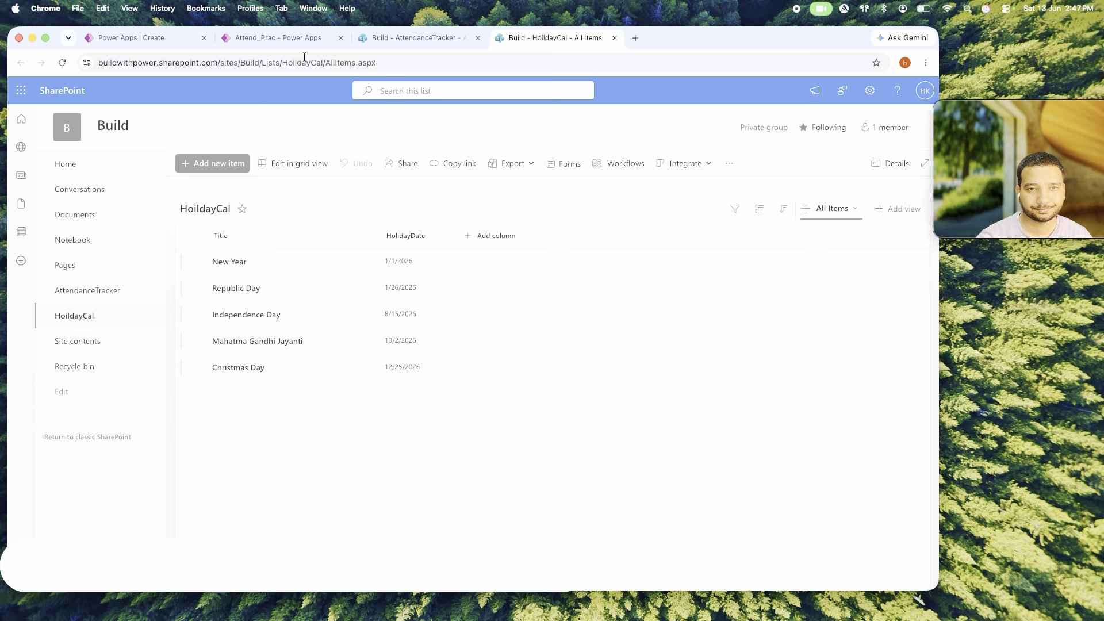
pyautogui.click(164, 38)
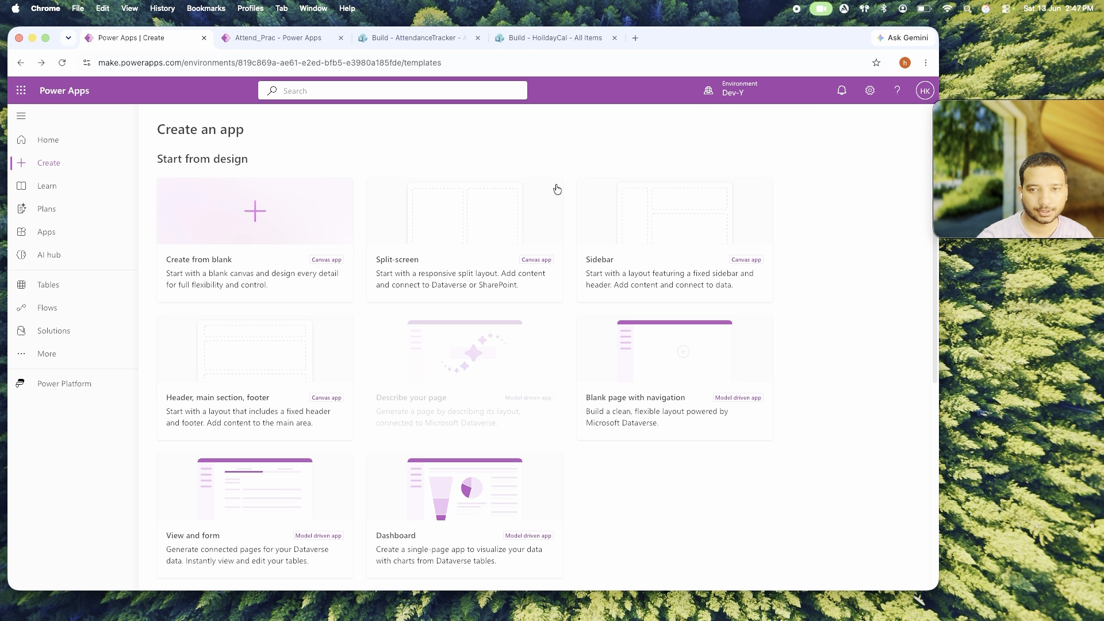
pyautogui.moveTo(183, 64); pyautogui.dragTo(115, 89)
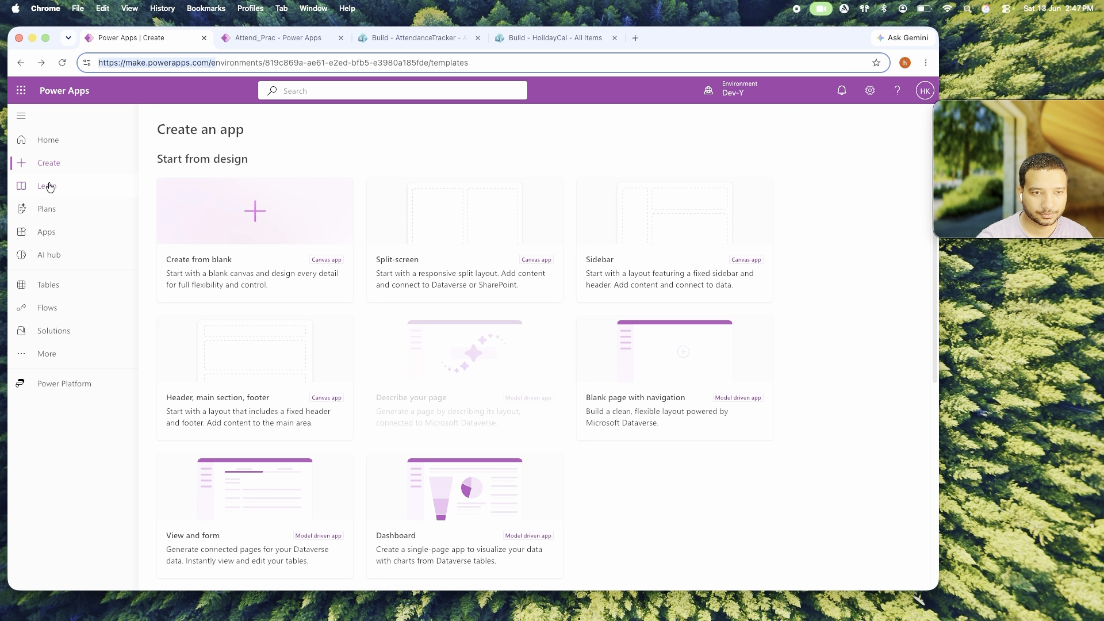
pyautogui.click(44, 165)
pyautogui.click(292, 221)
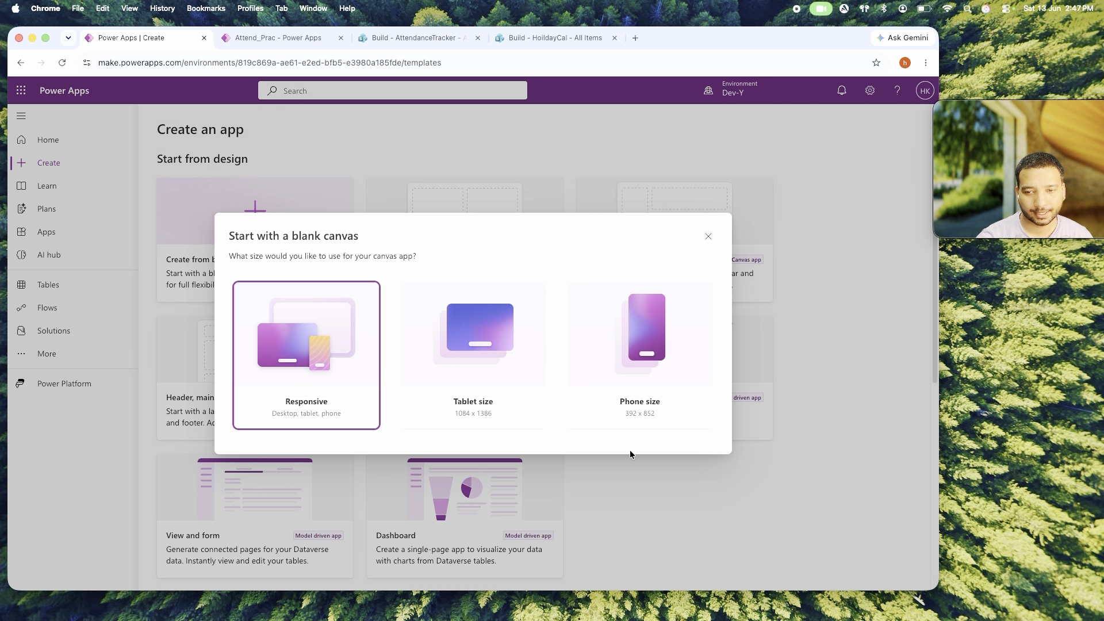
pyautogui.click(638, 353)
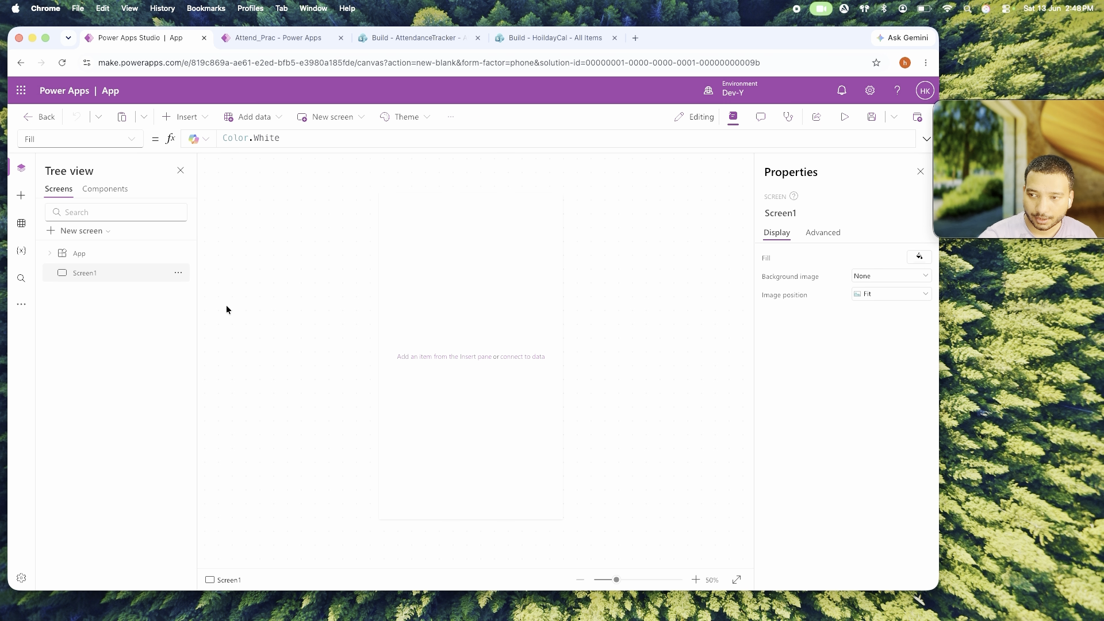
# Connect the app to the SharePoint lists AttendanceTracker and HoildayCal as data sources.
pyautogui.click(21, 224)
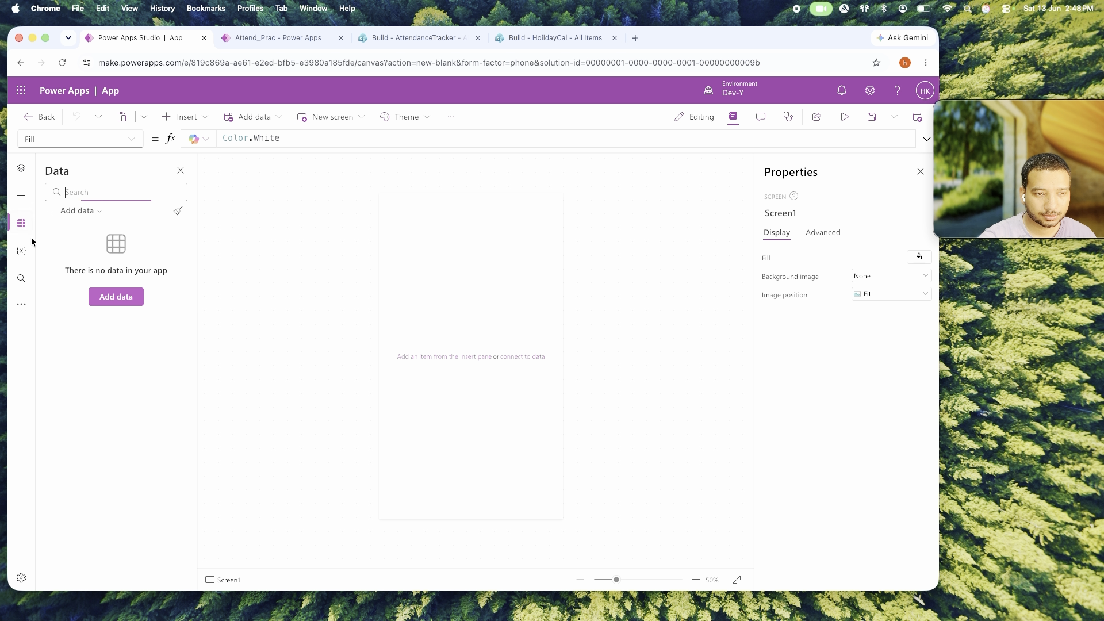
pyautogui.click(76, 210)
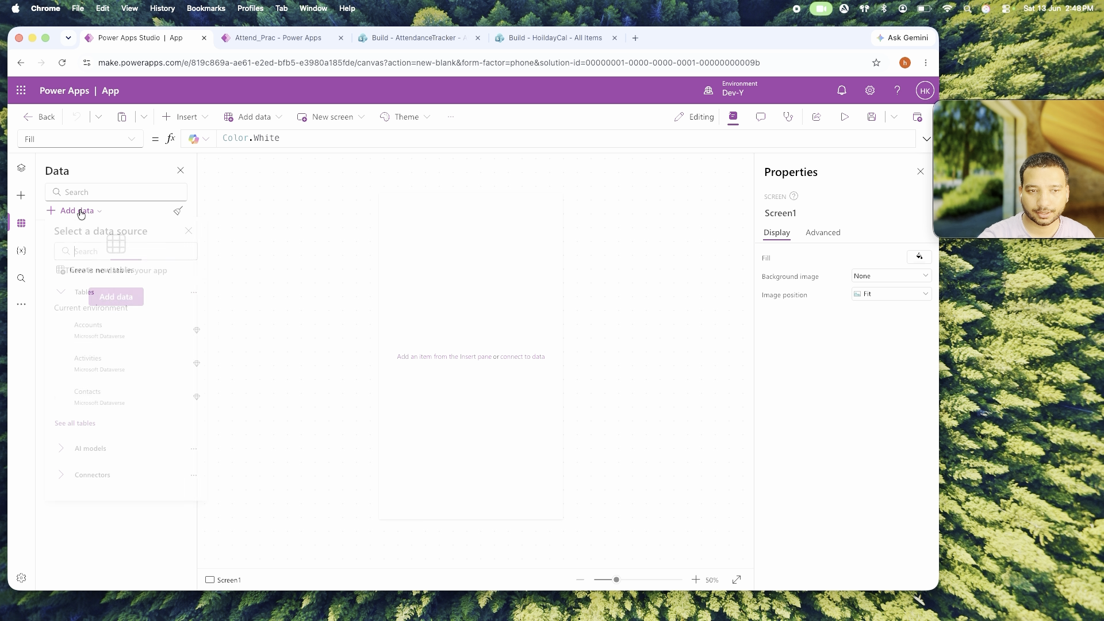
pyautogui.write('sharepoint')
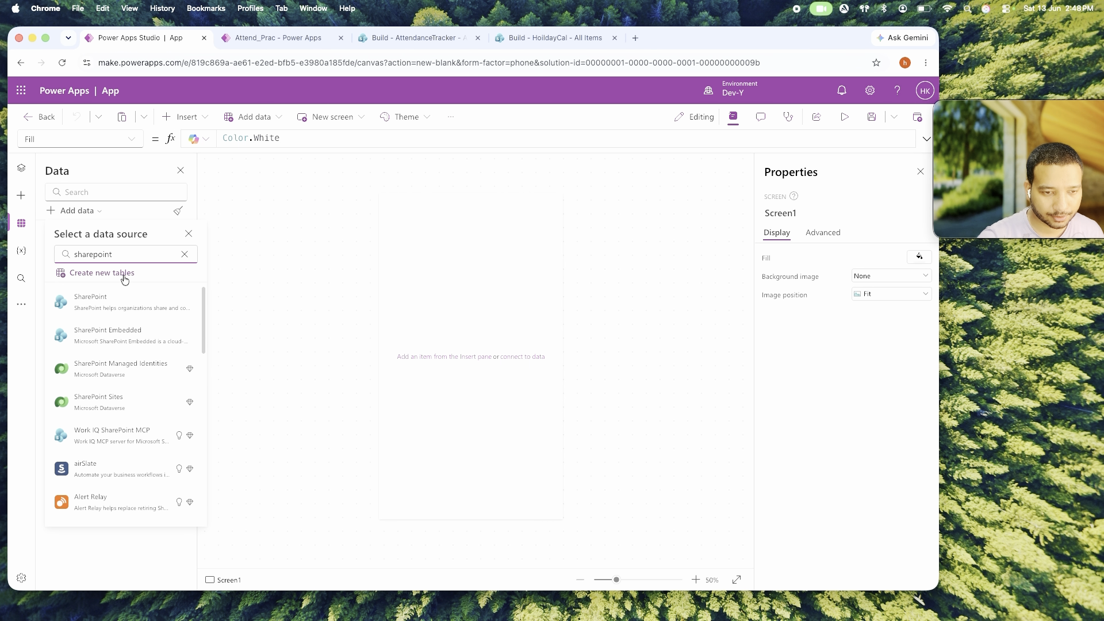
pyautogui.click(115, 307)
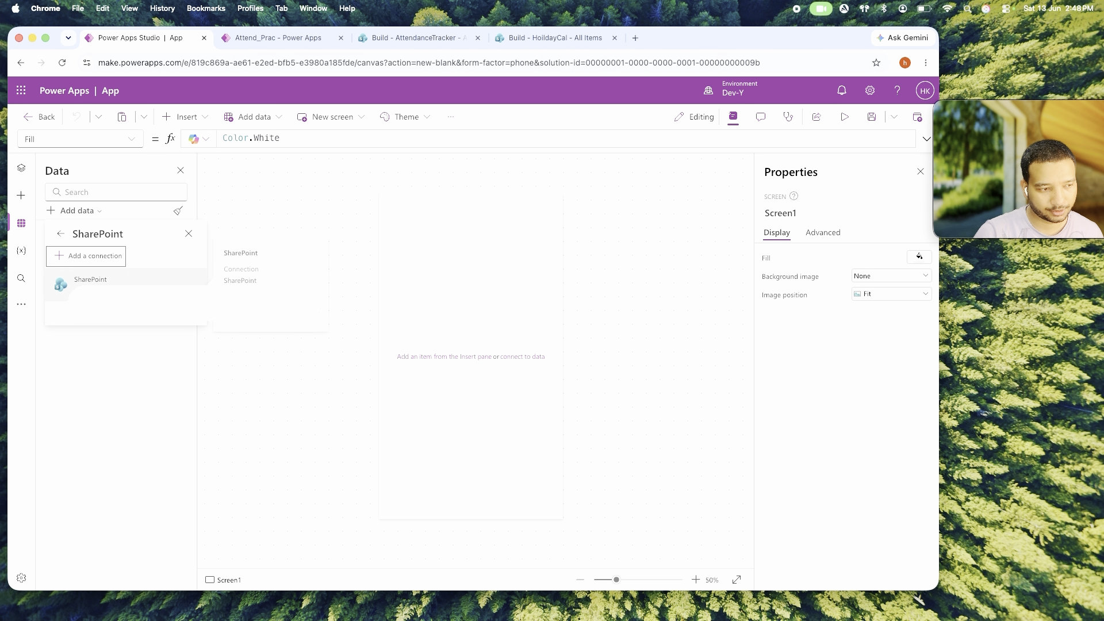
pyautogui.click(90, 279)
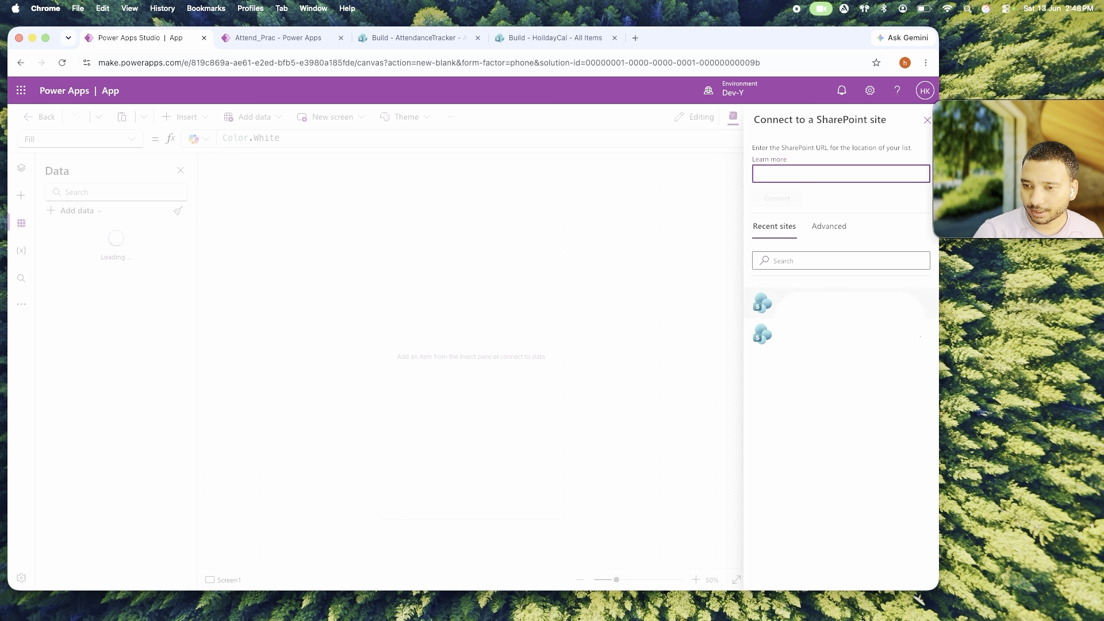
pyautogui.click(845, 303)
pyautogui.click(797, 177)
pyautogui.click(802, 224)
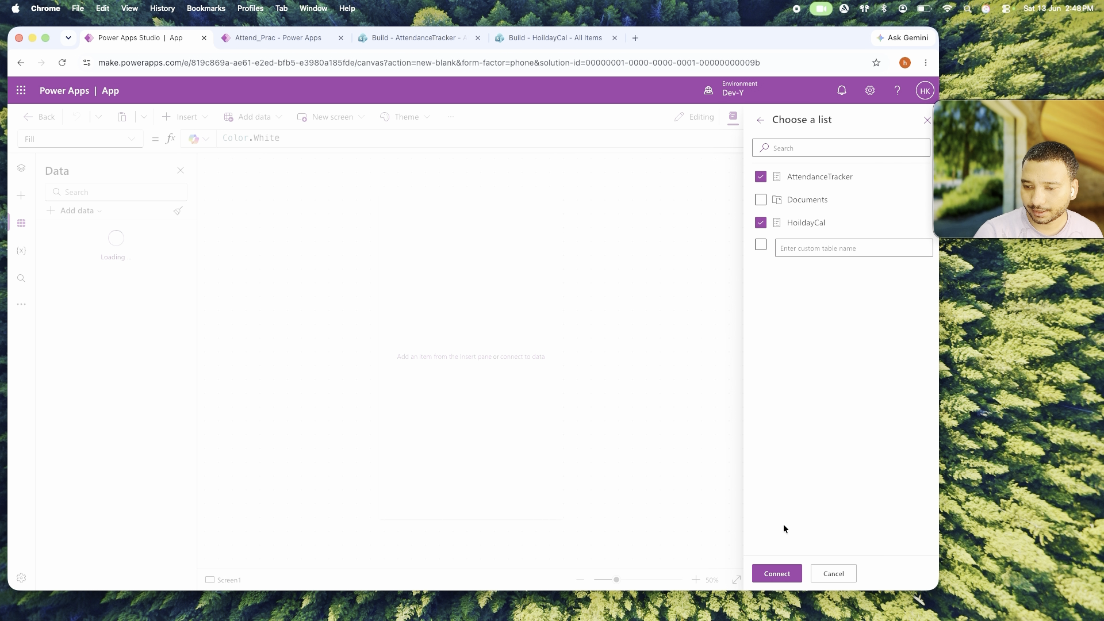
pyautogui.click(777, 573)
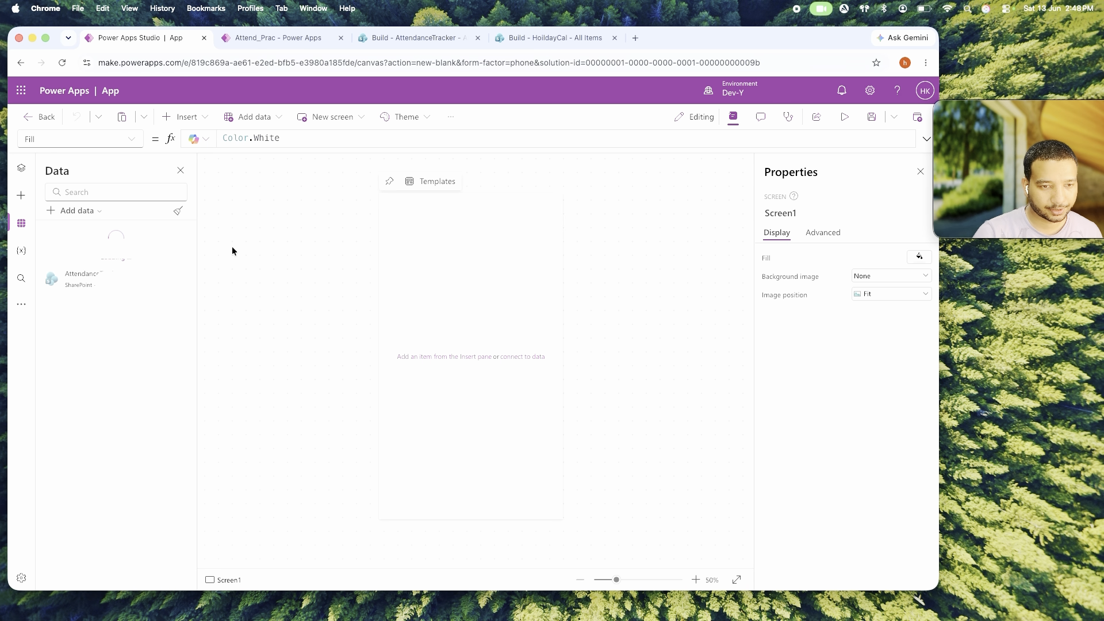
# Rename Screen1 as ScrLandingPage.
pyautogui.click(22, 169)
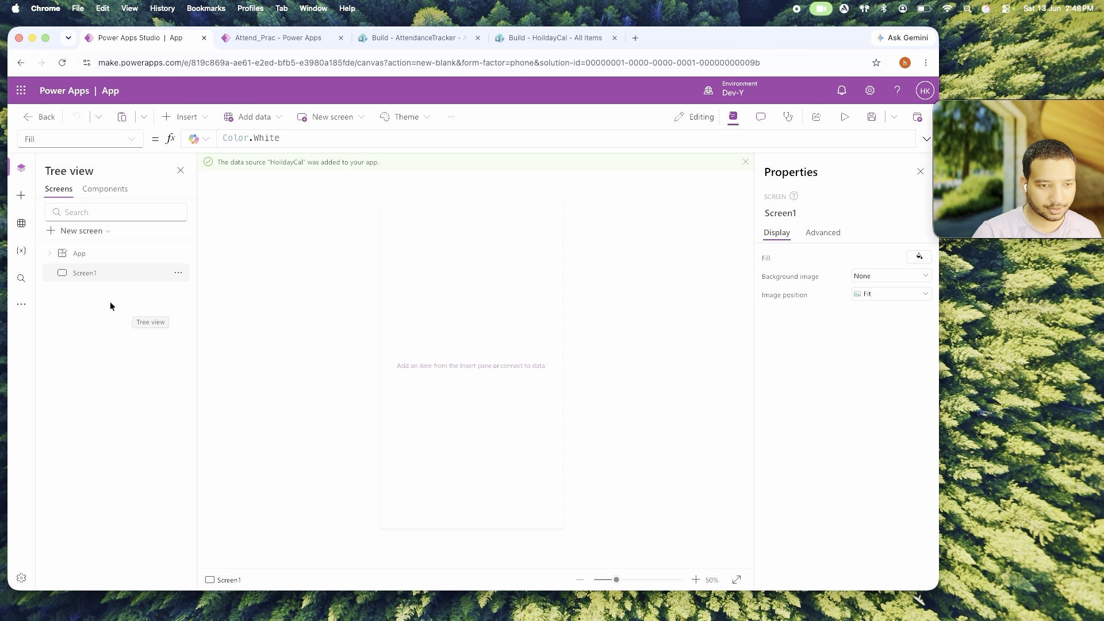
pyautogui.doubleClick(85, 273)
pyautogui.write('ScrLan')
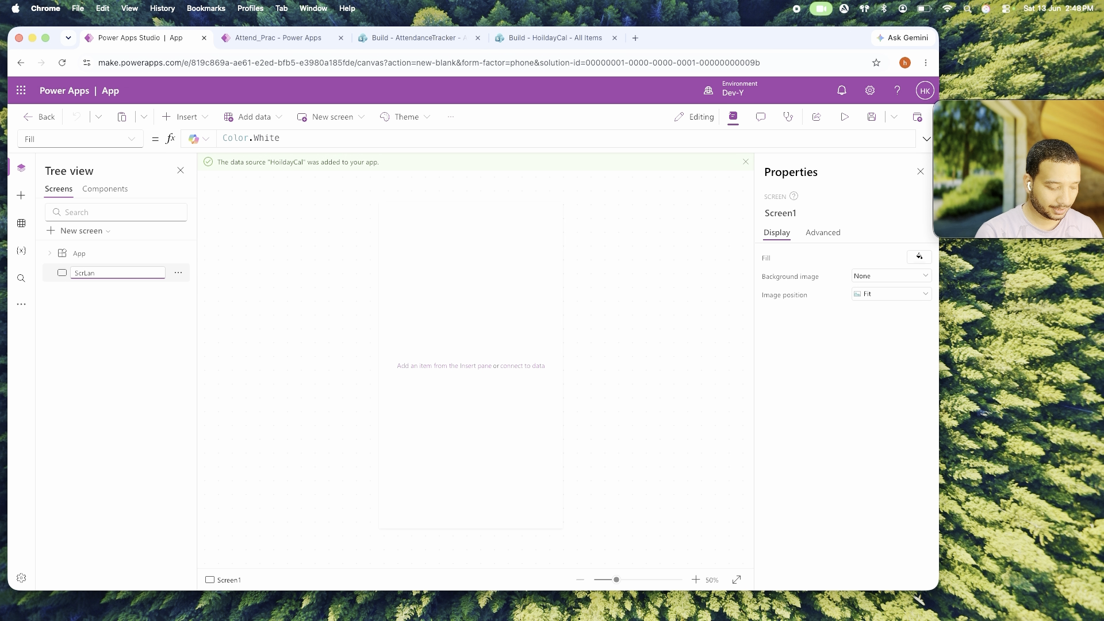
pyautogui.write('dingPage')
pyautogui.press('Return')
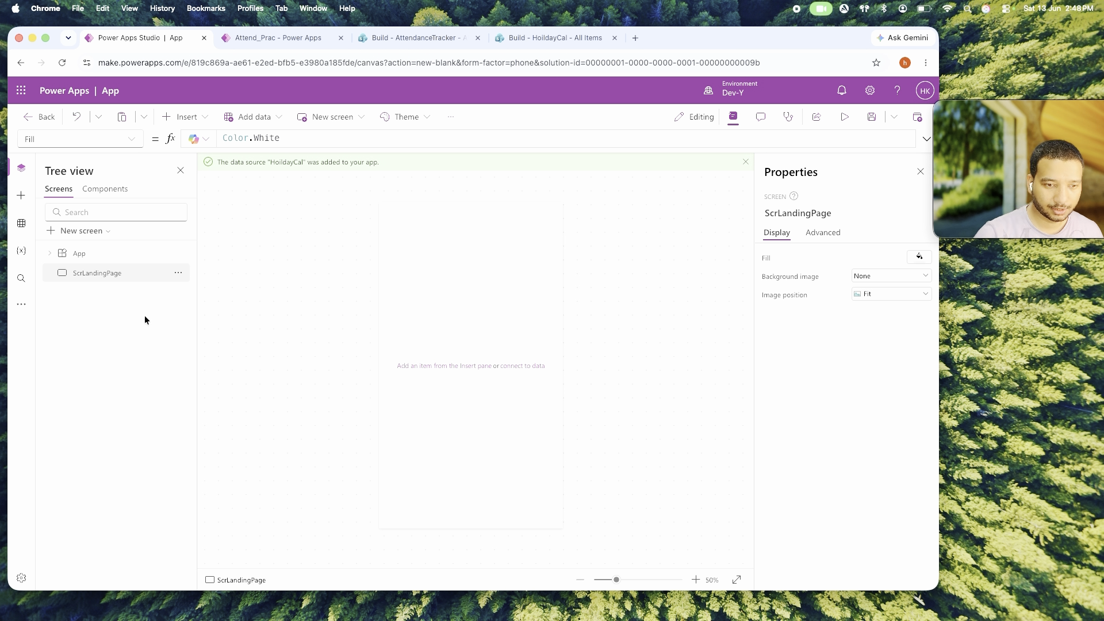
# Add two blank screens to the app.
pyautogui.click(90, 232)
pyautogui.click(109, 307)
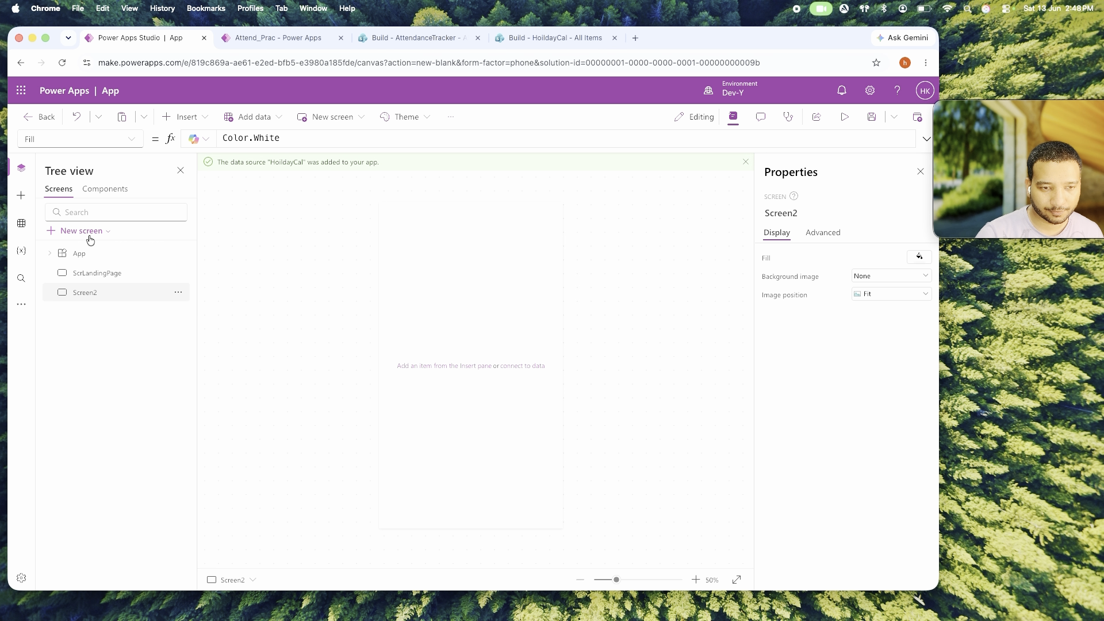
pyautogui.click(86, 231)
pyautogui.click(108, 307)
# Rename Screen2 as ScrCheckIn and Screen3 as ScrCheckOut.
pyautogui.doubleClick(80, 293)
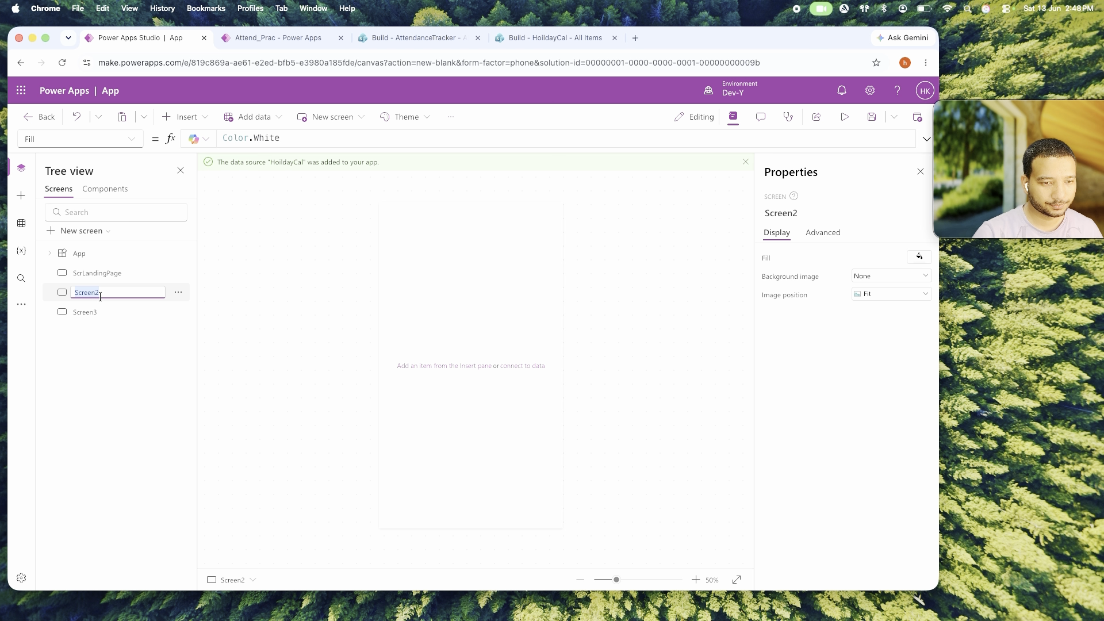
pyautogui.write('Scr')
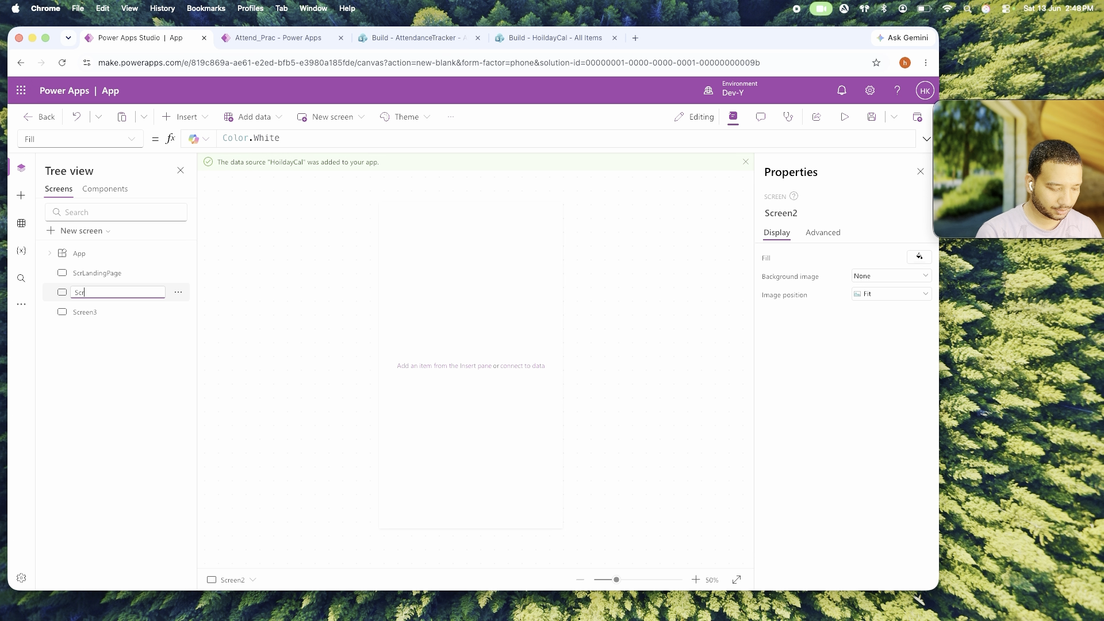
pyautogui.write('CheckIn')
pyautogui.press('Return')
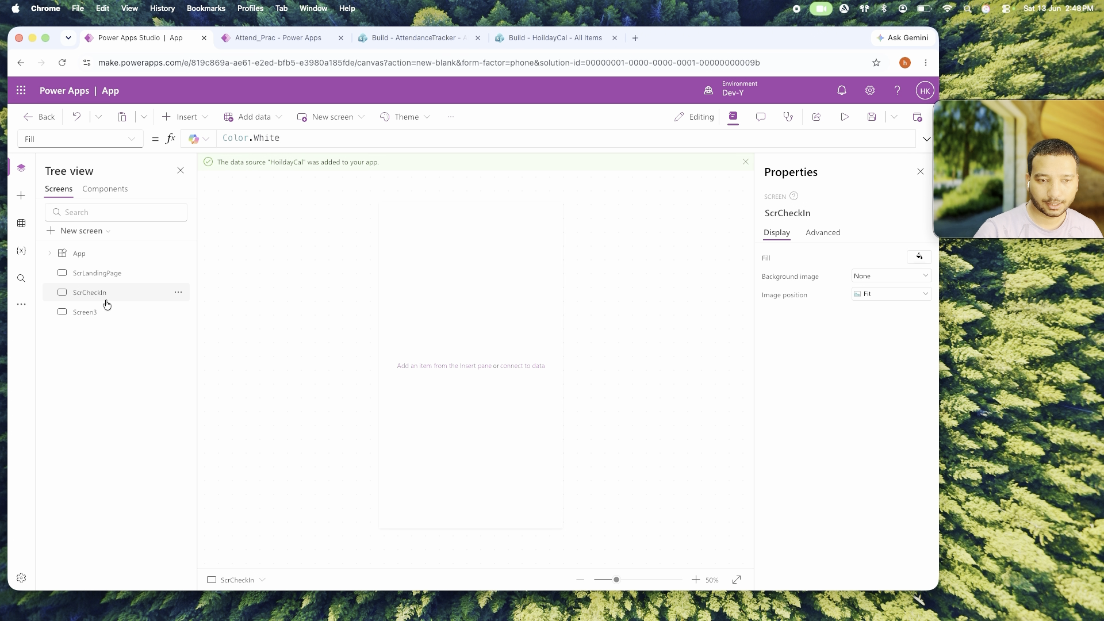
pyautogui.doubleClick(85, 312)
pyautogui.write('ScrCh')
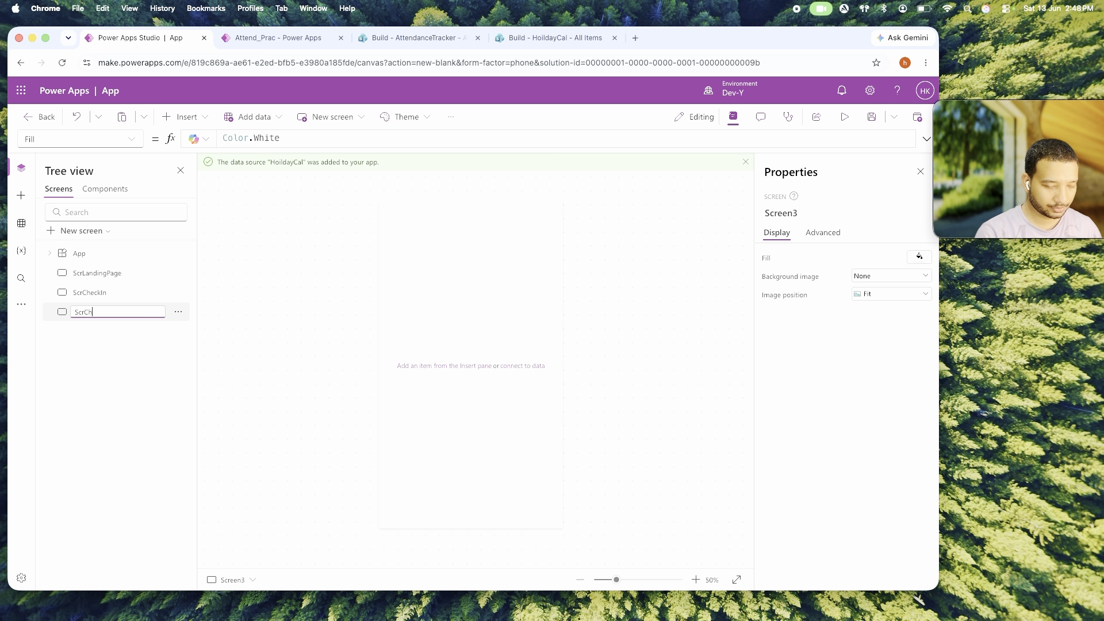
pyautogui.write('eckOut')
pyautogui.press('Return')
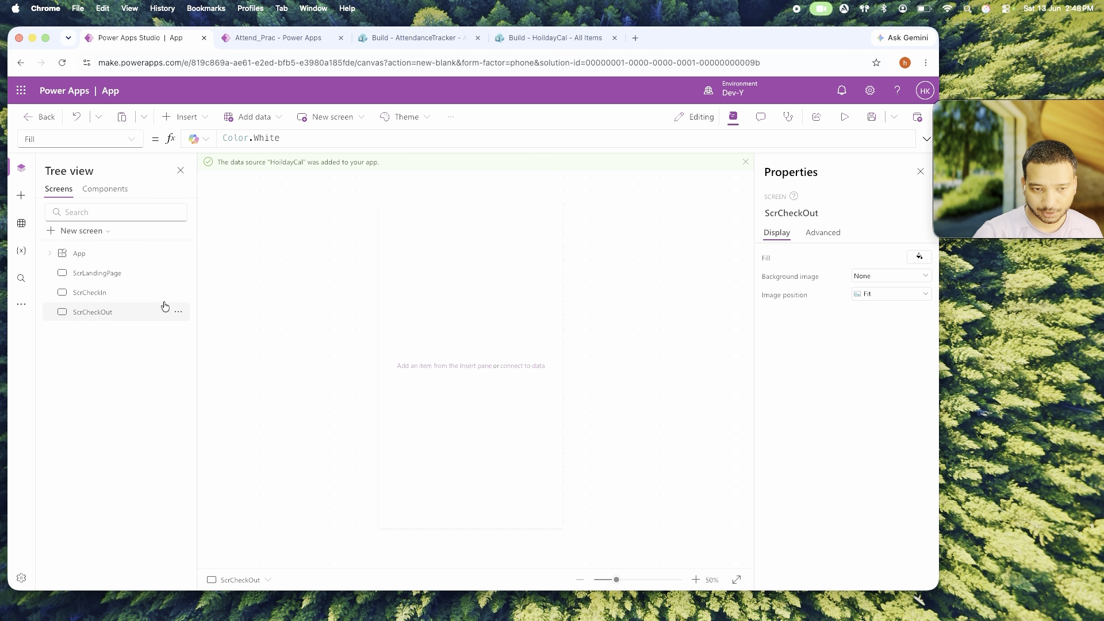
# Select ScrLandingPage, examine the user name header in the finished Attend_Prac app, and return to Power Apps Studio.
pyautogui.click(129, 280)
pyautogui.click(265, 39)
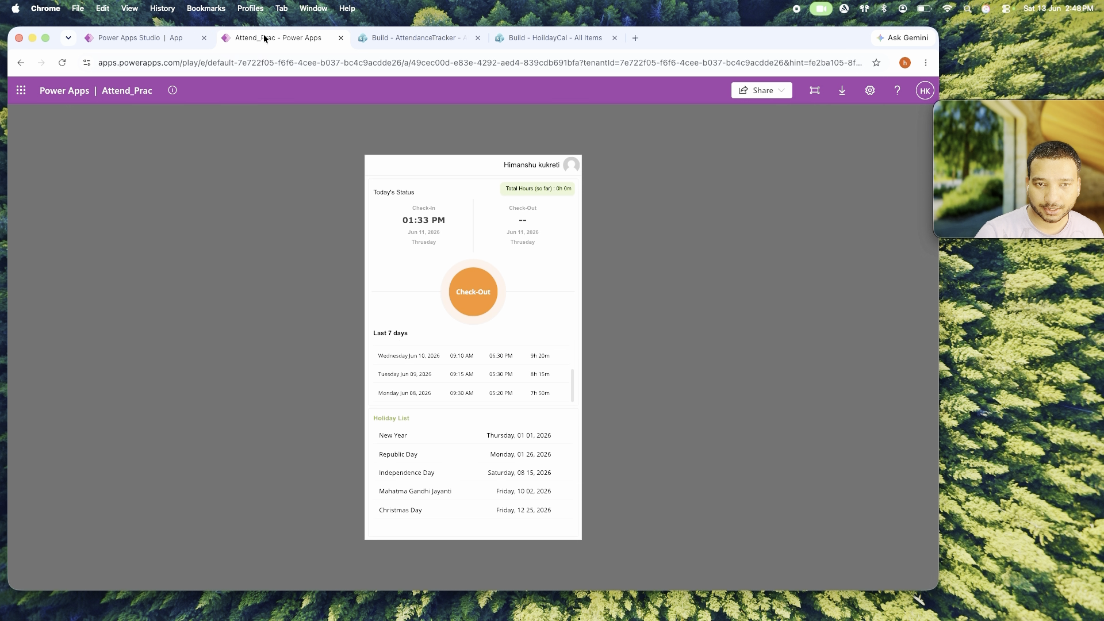
pyautogui.moveTo(509, 165); pyautogui.dragTo(546, 164)
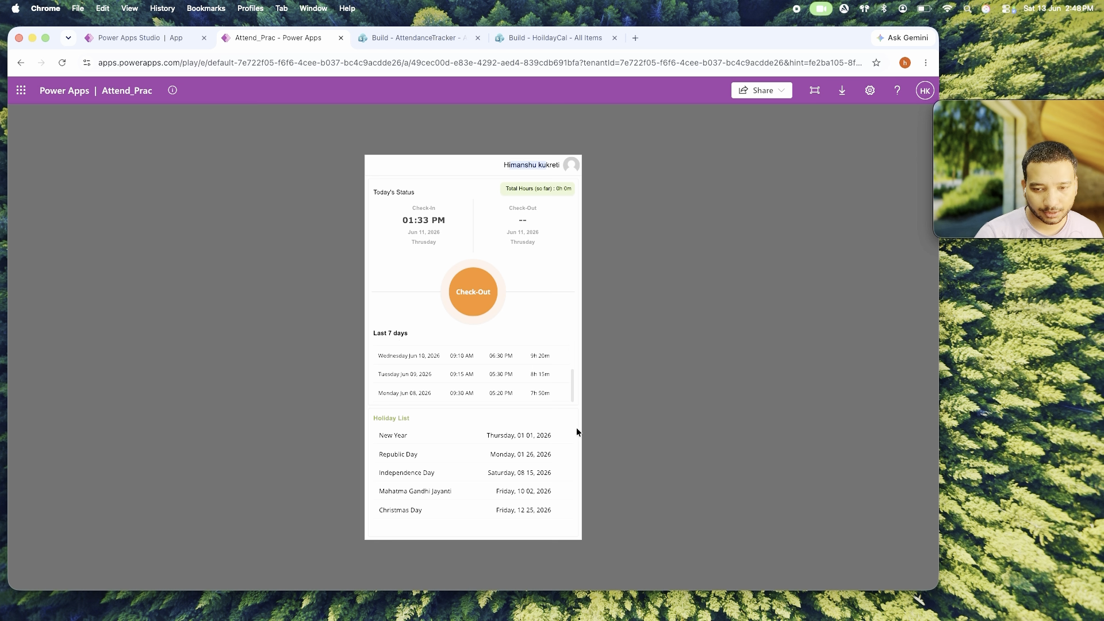
pyautogui.click(138, 38)
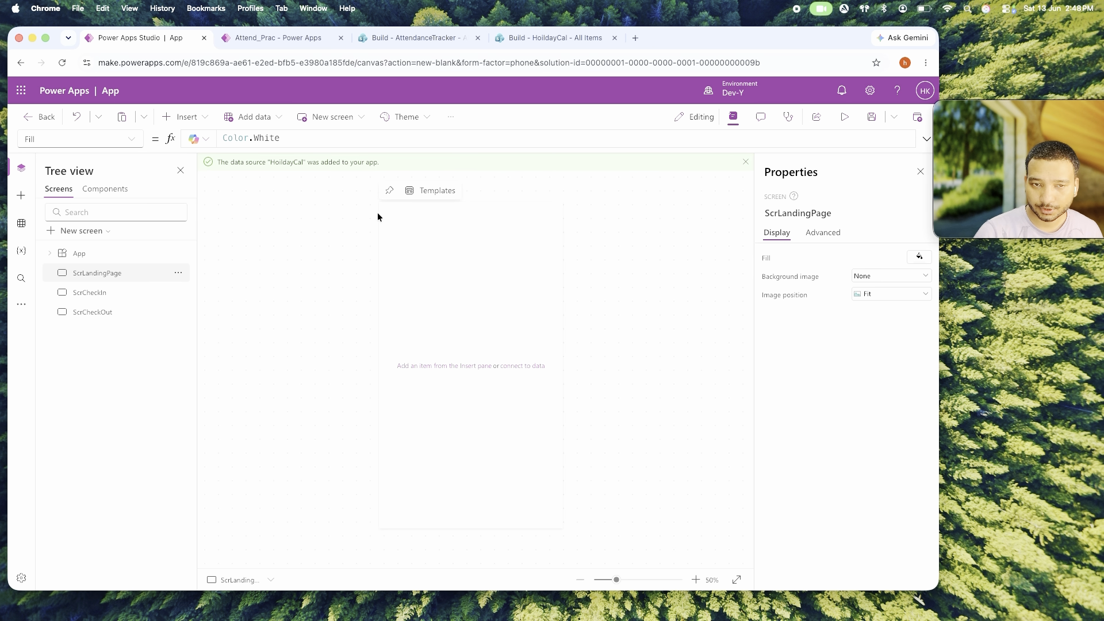
# Insert a plain container on ScrLandingPage.
pyautogui.click(188, 118)
pyautogui.write('c')
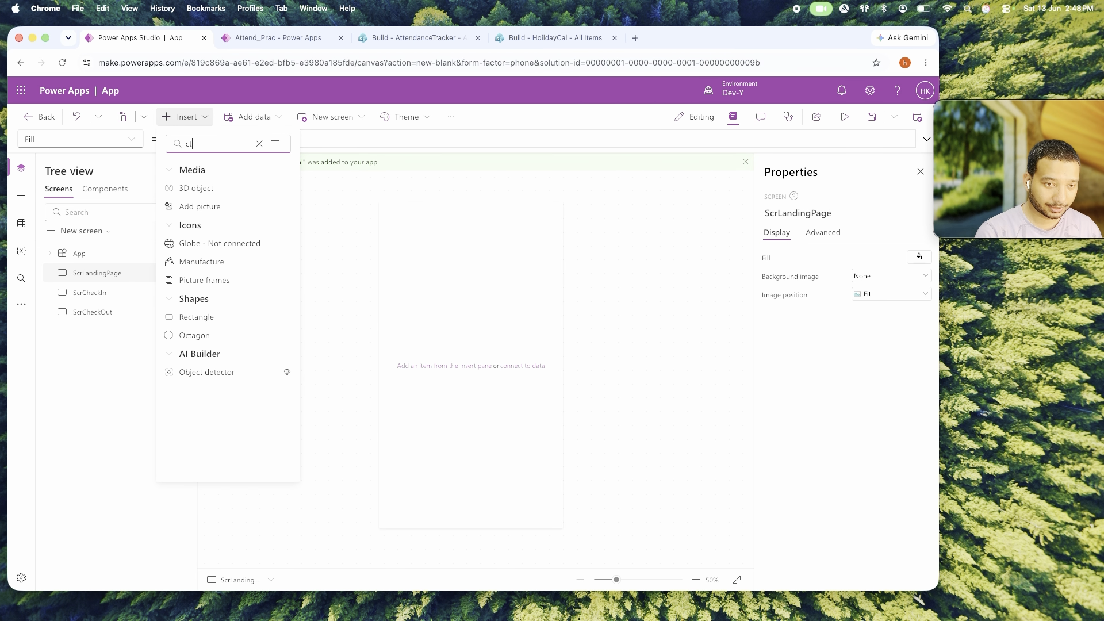
pyautogui.write('ot')
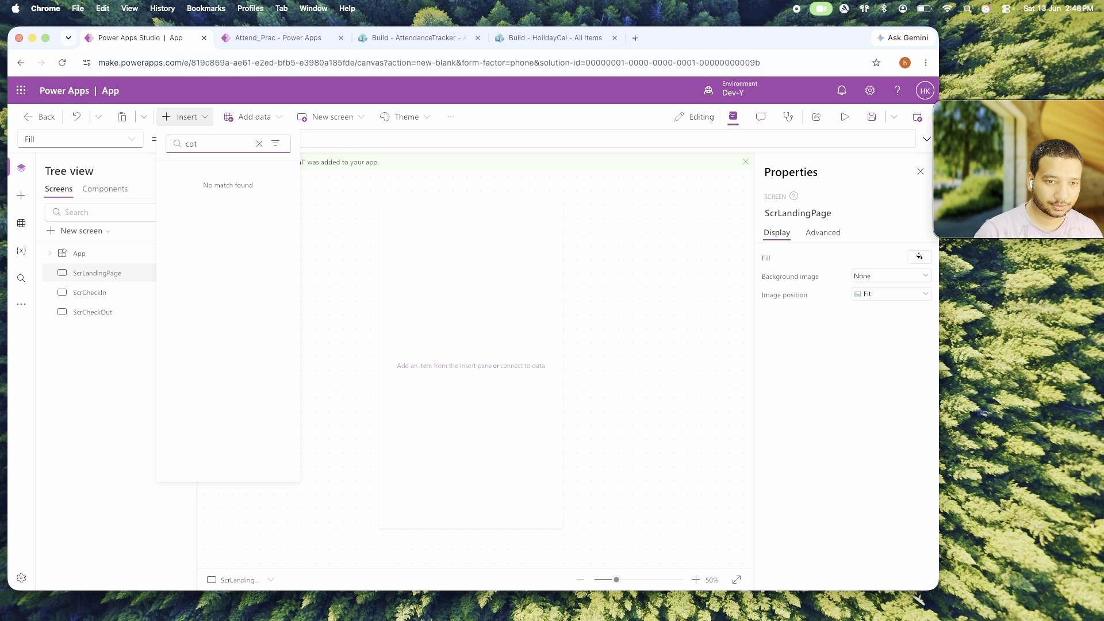
pyautogui.press('BackSpace')
pyautogui.write('nt')
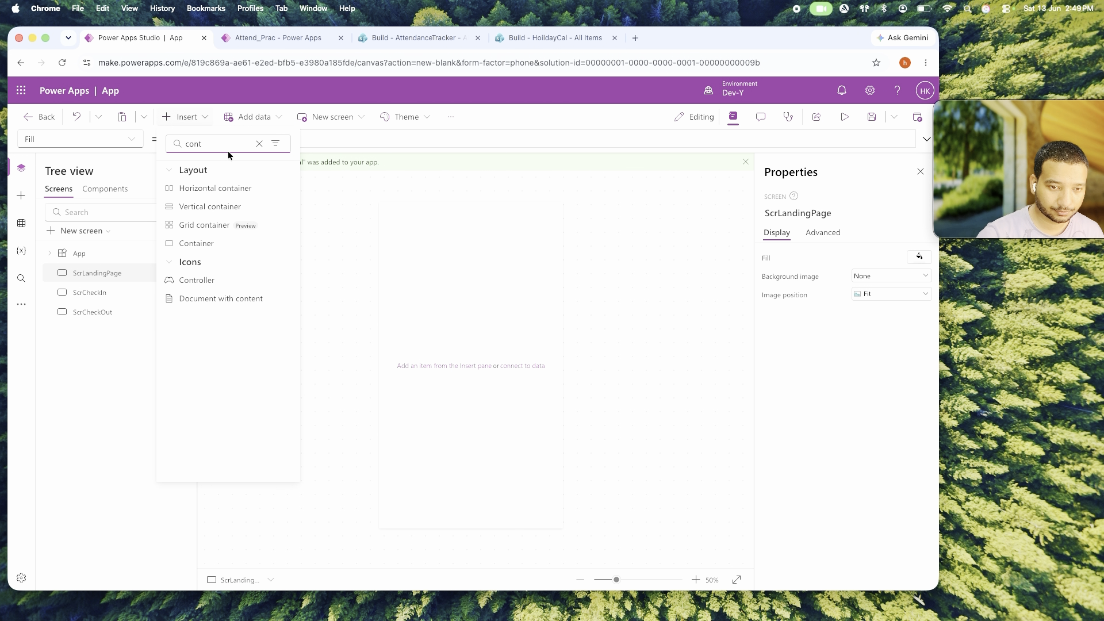
pyautogui.click(210, 246)
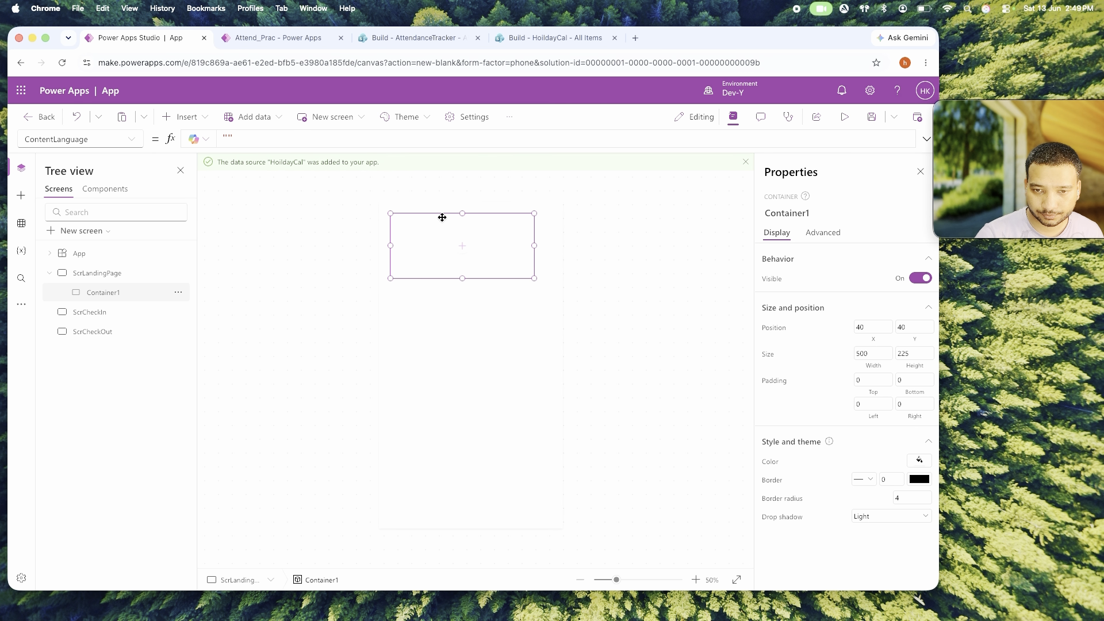
# Set the new container's position to X 0 and Y 0.
pyautogui.click(874, 327)
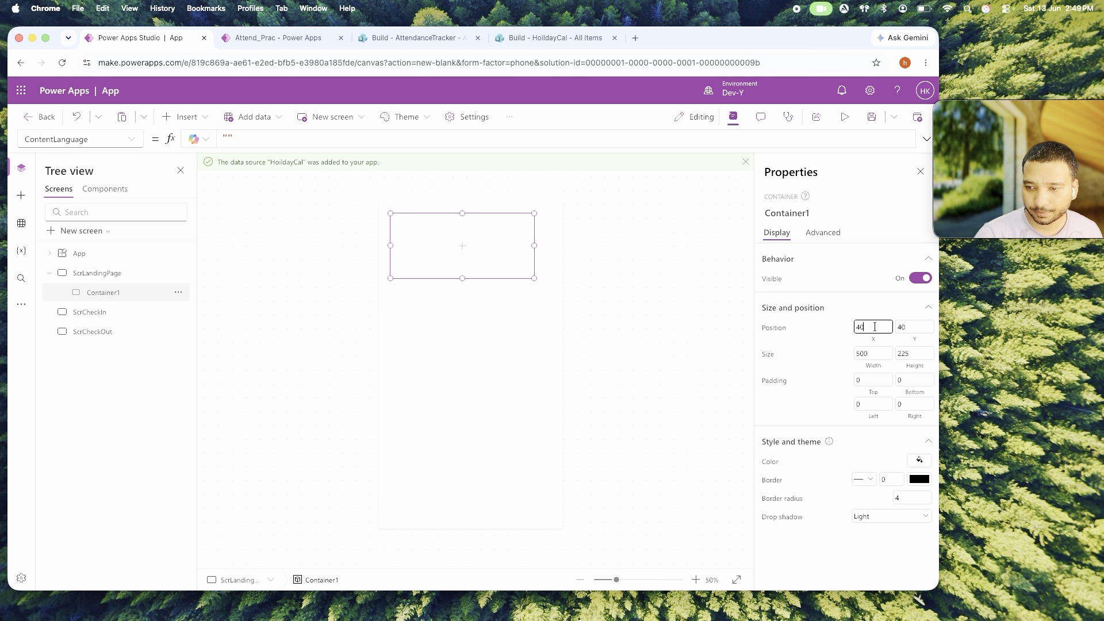
pyautogui.write('0')
pyautogui.press('Tab')
pyautogui.write('0')
pyautogui.press('Tab')
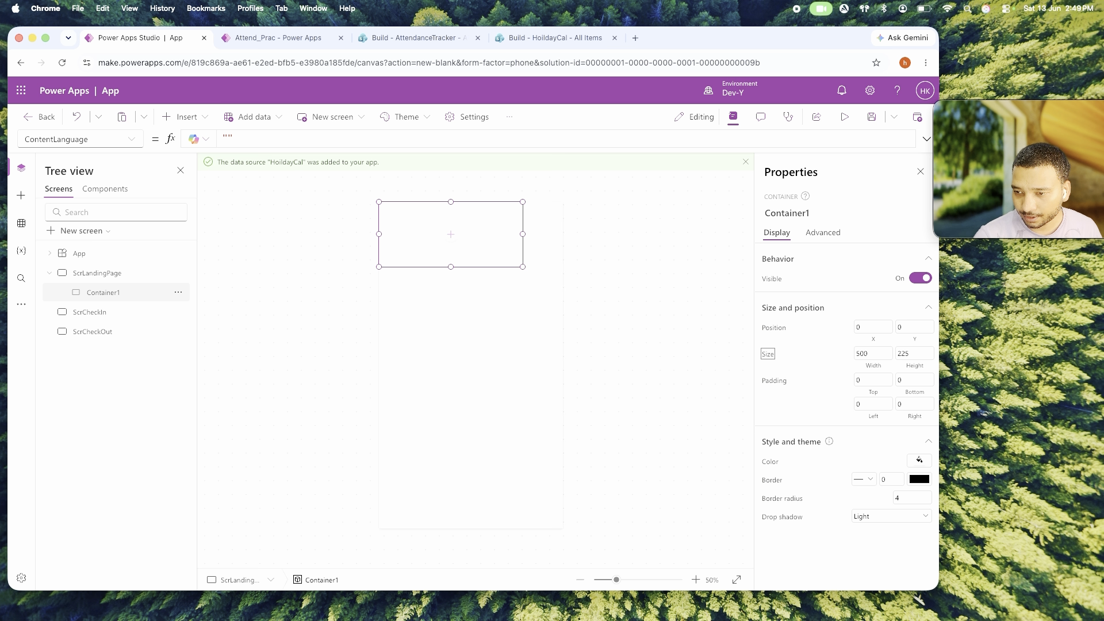
# Set Container1's width to the formula Parent.Width and its height to 60.
pyautogui.click(874, 366)
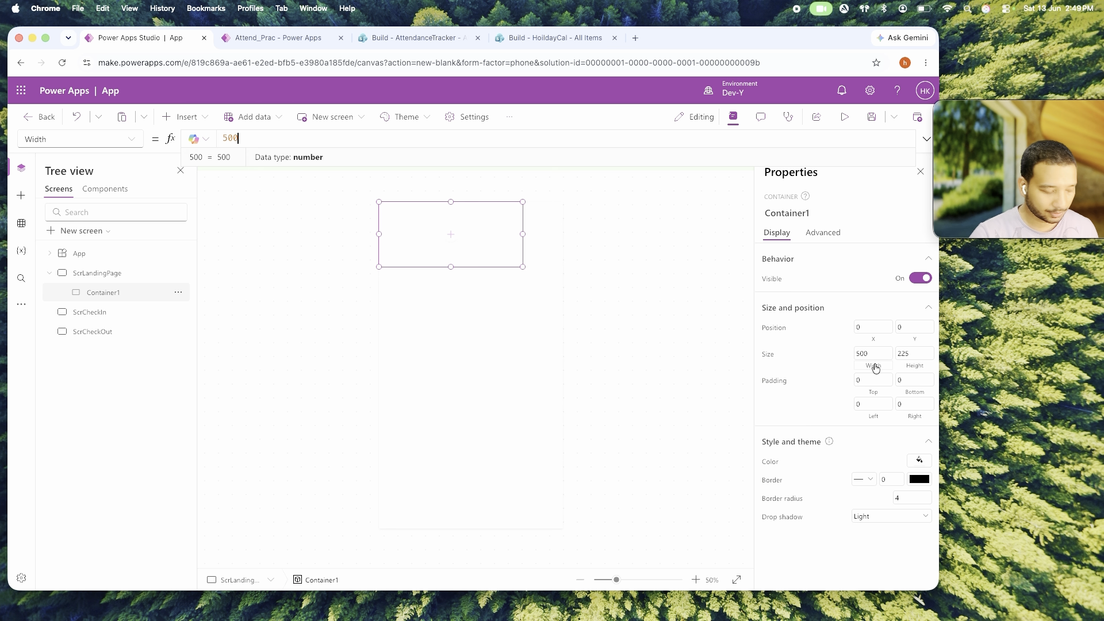
pyautogui.doubleClick(230, 138)
pyautogui.write('Parent.Width')
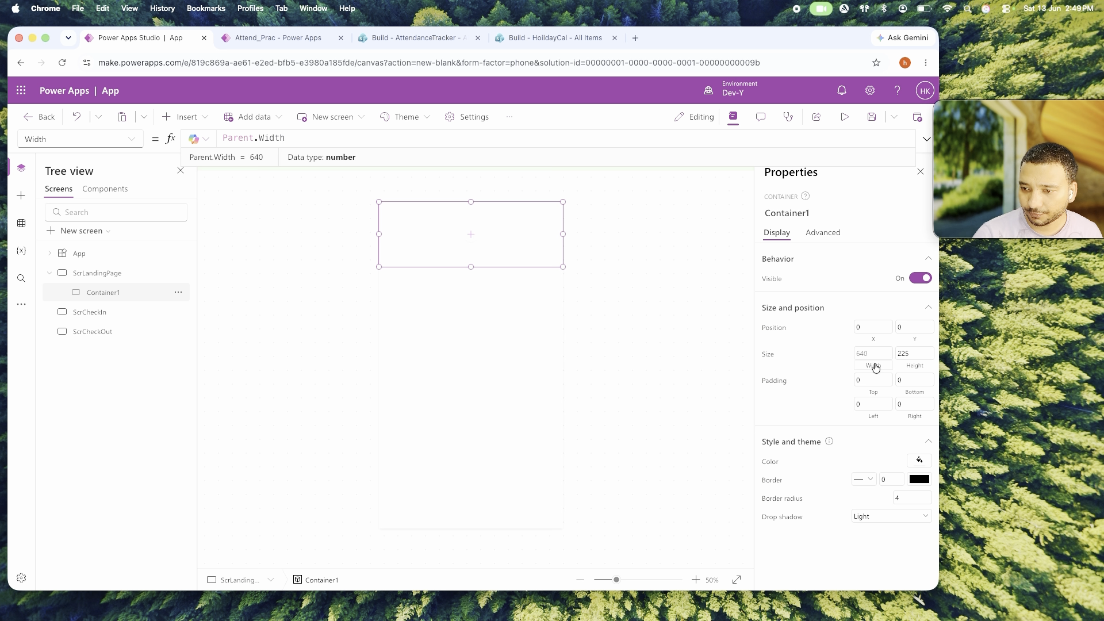
pyautogui.doubleClick(910, 354)
pyautogui.write('60')
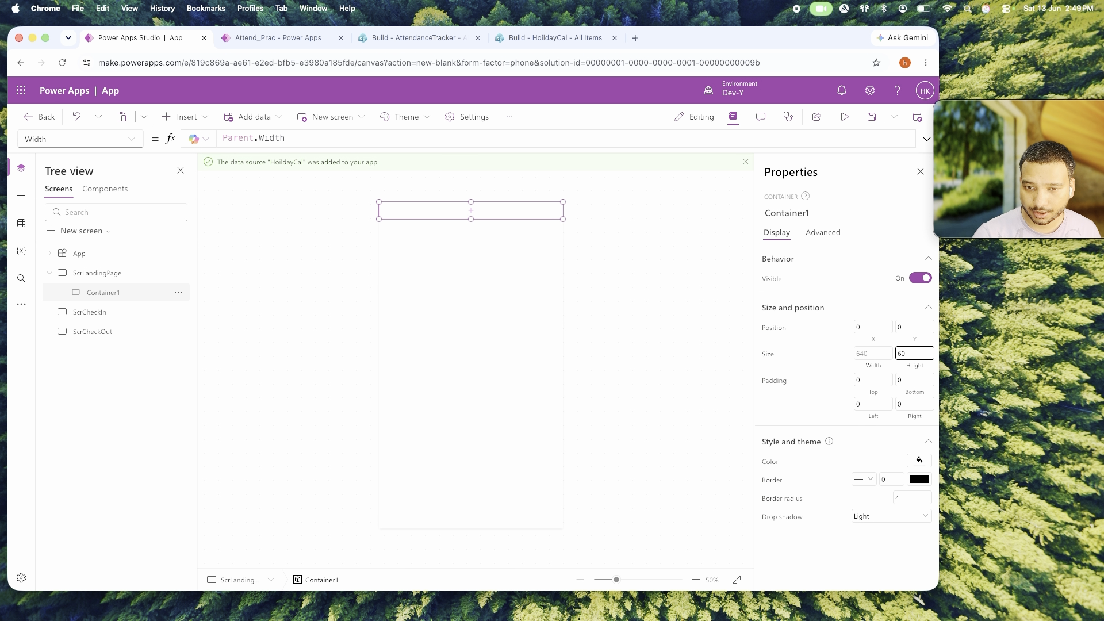
pyautogui.click(517, 223)
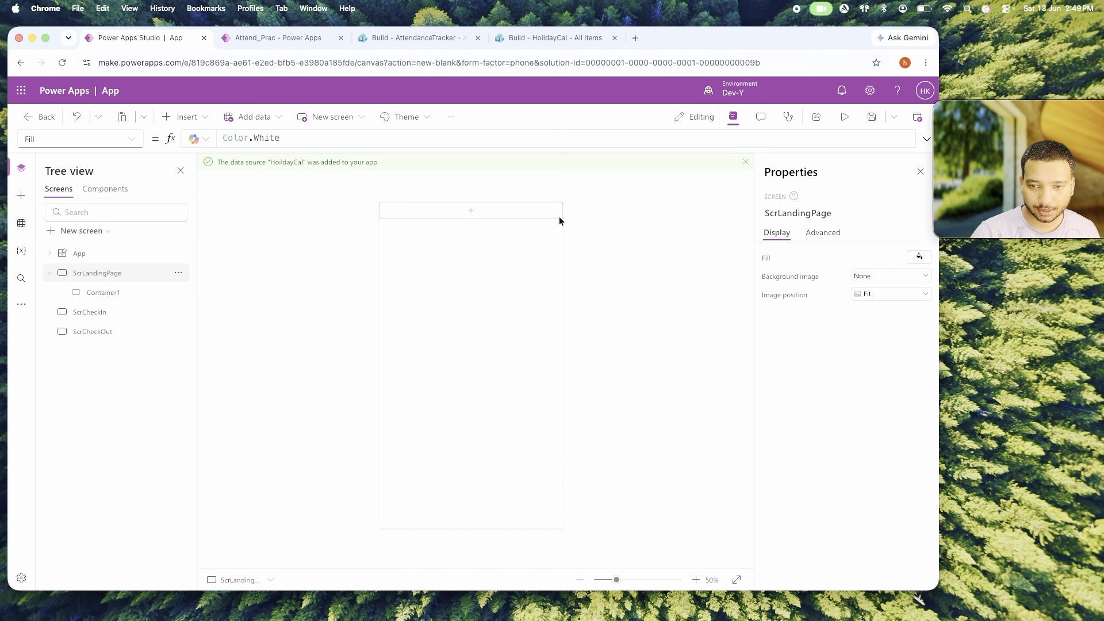
# Duplicate Container1 directly under ScrLandingPage, removing the first copy that was nested inside Container1.
pyautogui.click(559, 216)
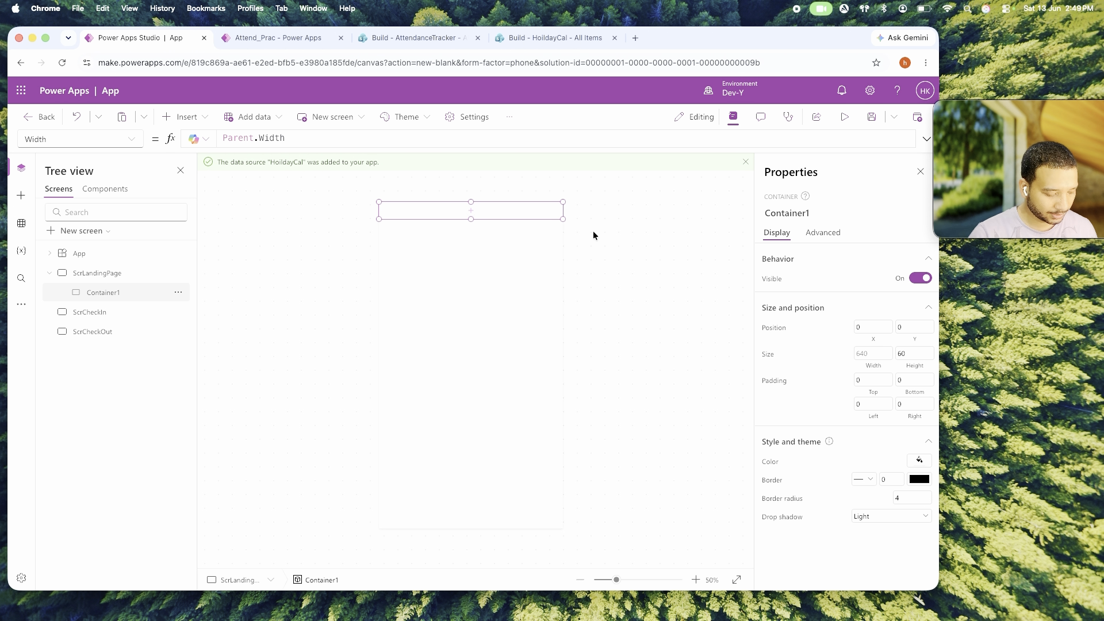
pyautogui.hotkey('ctrl', 'c')
pyautogui.hotkey('ctrl', 'v')
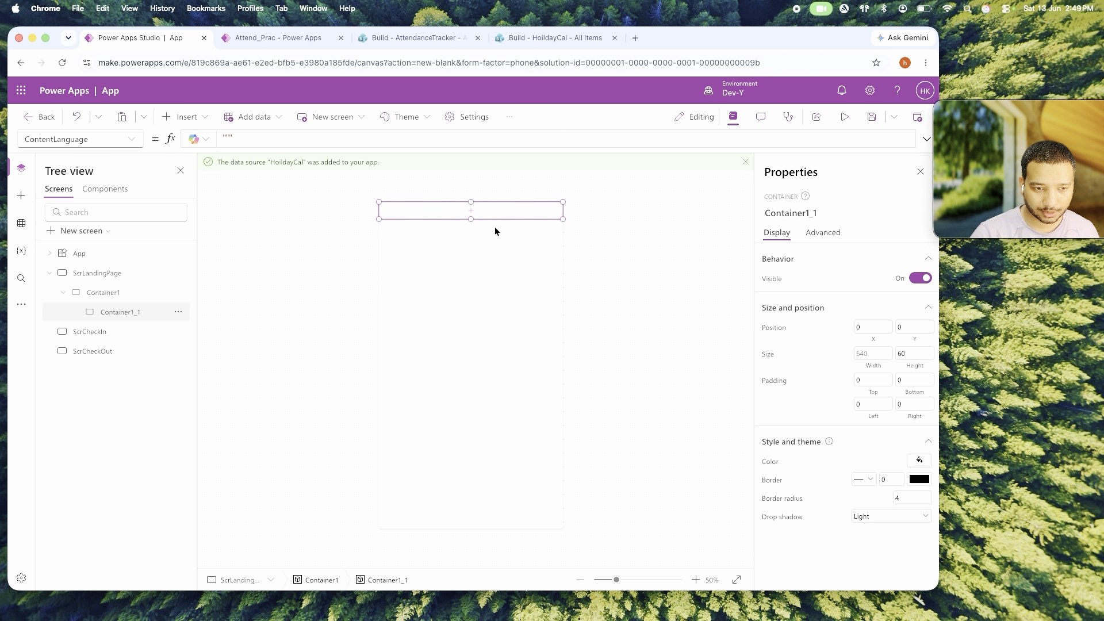
pyautogui.click(109, 297)
pyautogui.click(115, 313)
pyautogui.press('Delete')
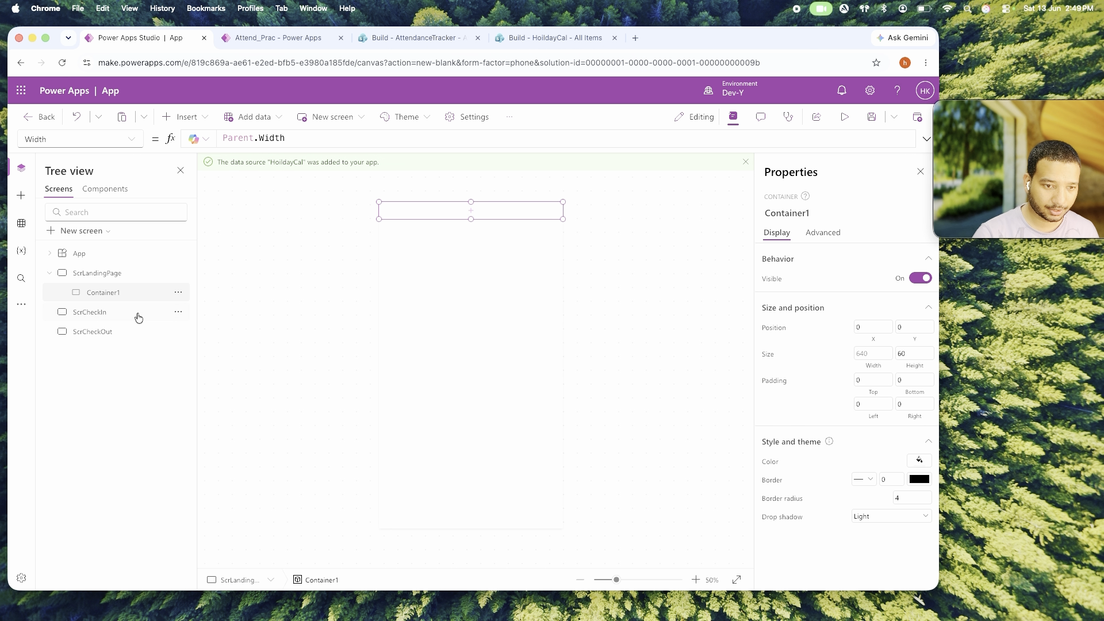
pyautogui.click(106, 276)
pyautogui.press('super+v')
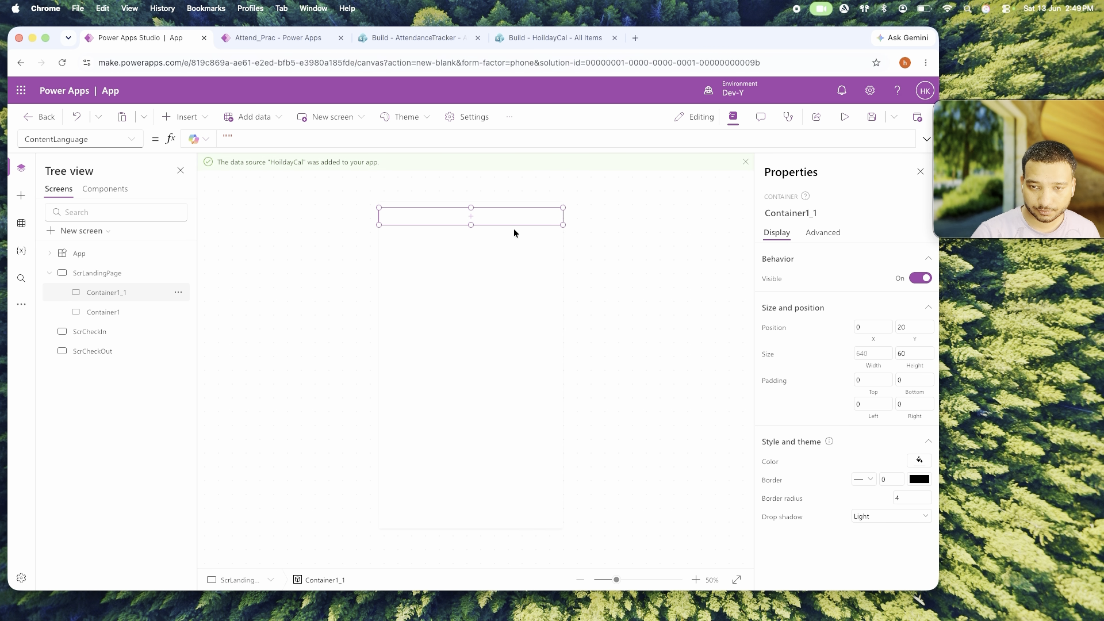
# Move the duplicate container down the landing screen to about Y 196.
pyautogui.moveTo(513, 222); pyautogui.dragTo(516, 272)
pyautogui.click(506, 219)
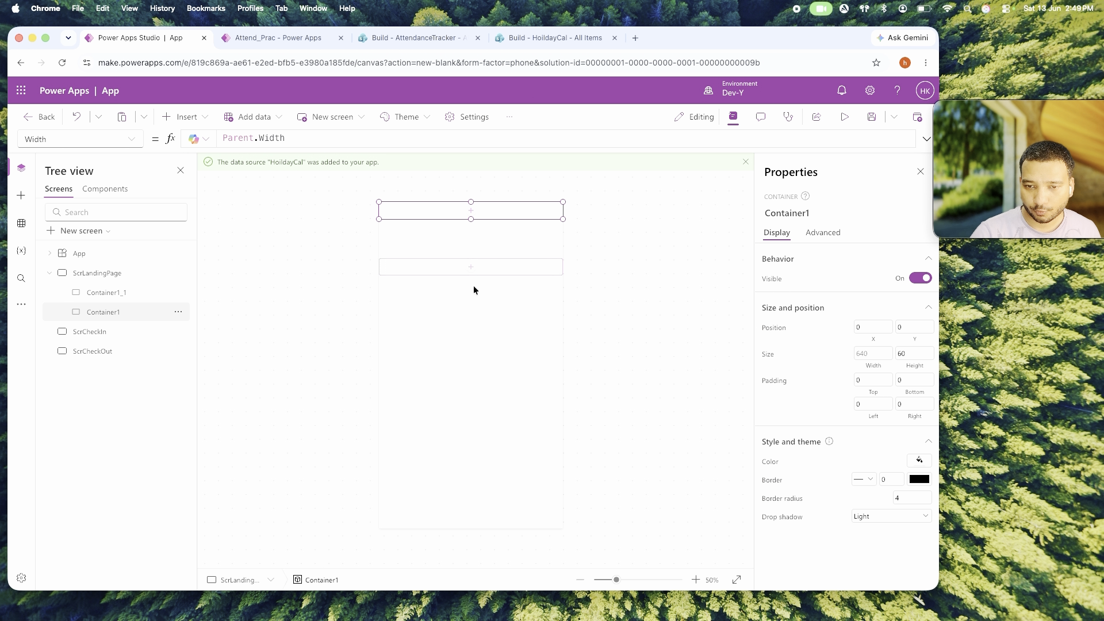
pyautogui.click(496, 272)
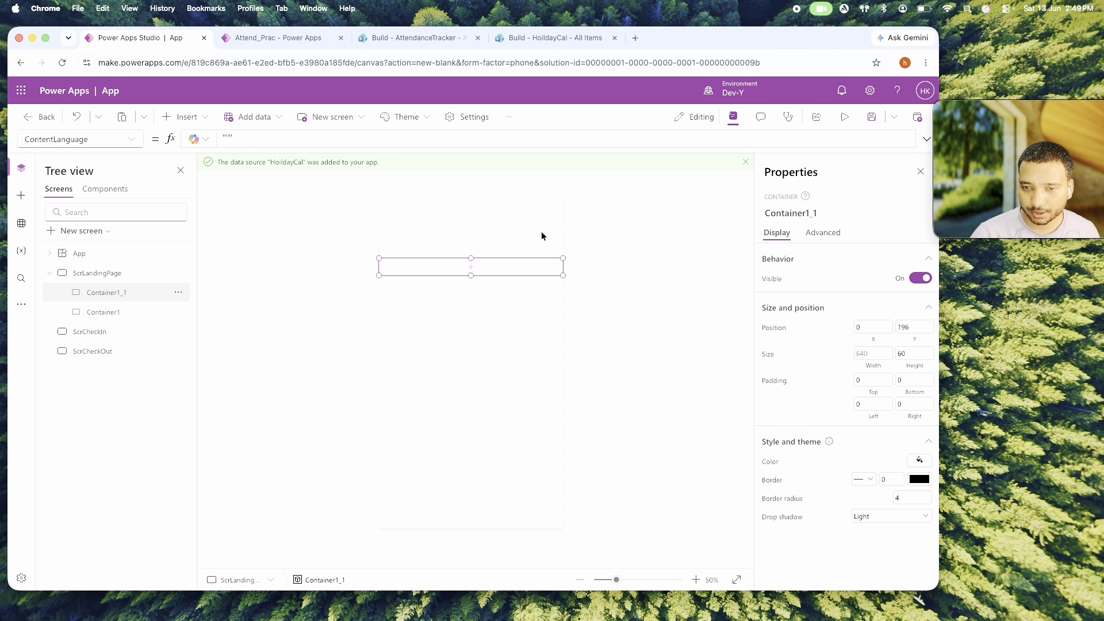
# Set Container1_1's Y position to the formula Container1.Y+Container1.Height+20, using the name of the header container.
pyautogui.click(536, 214)
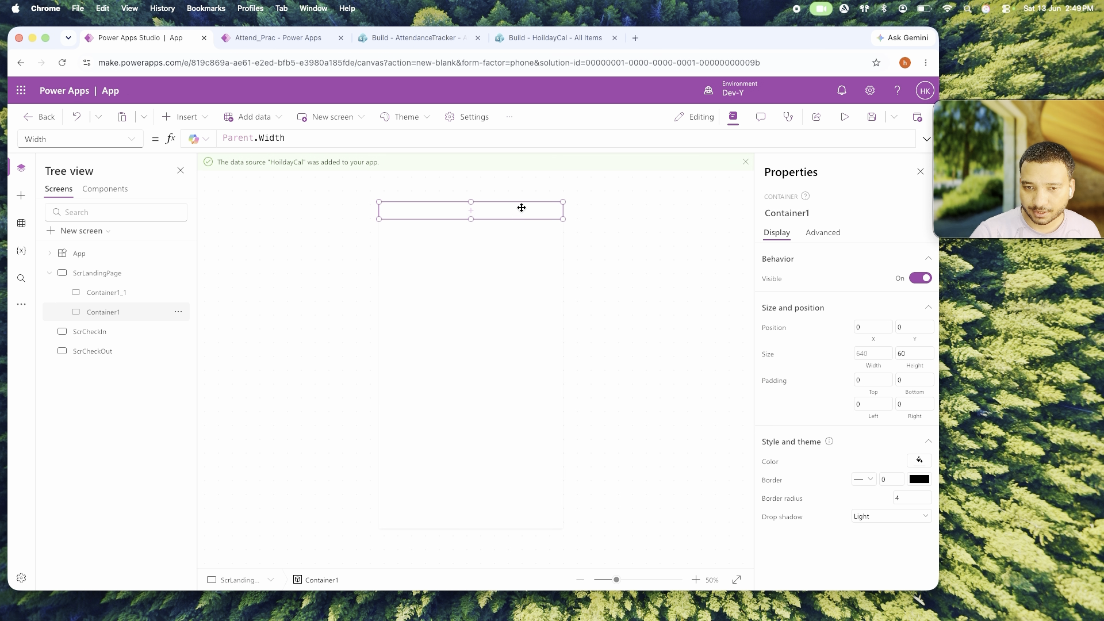
pyautogui.click(784, 213)
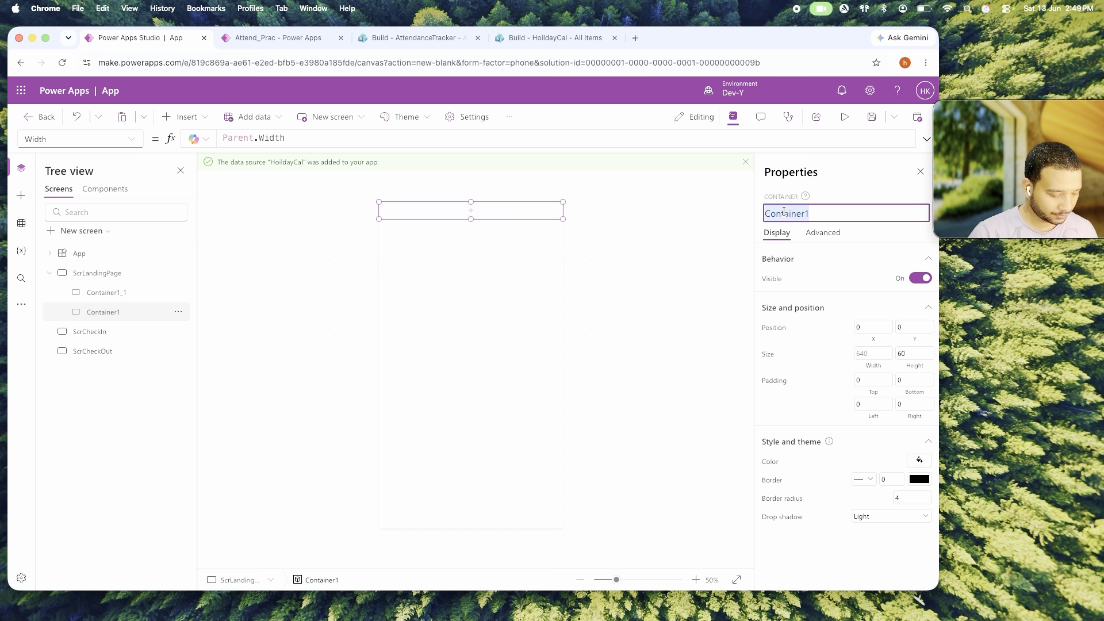
pyautogui.click(540, 267)
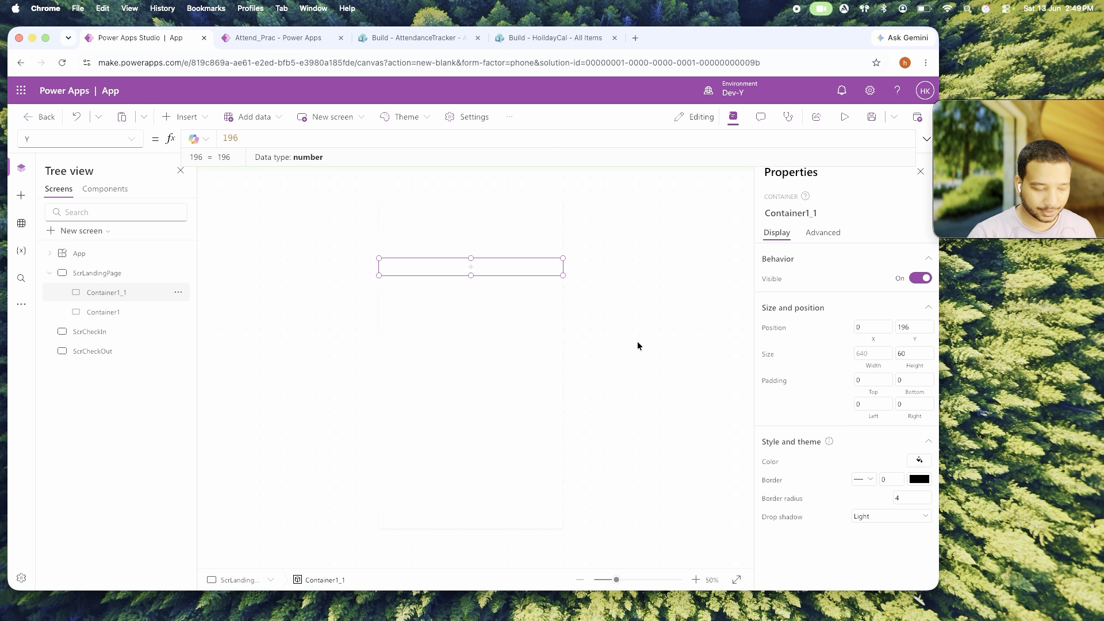
pyautogui.press('BackSpace')
pyautogui.press('BackSpace')
pyautogui.press('BackSpace')
pyautogui.write('Container1')
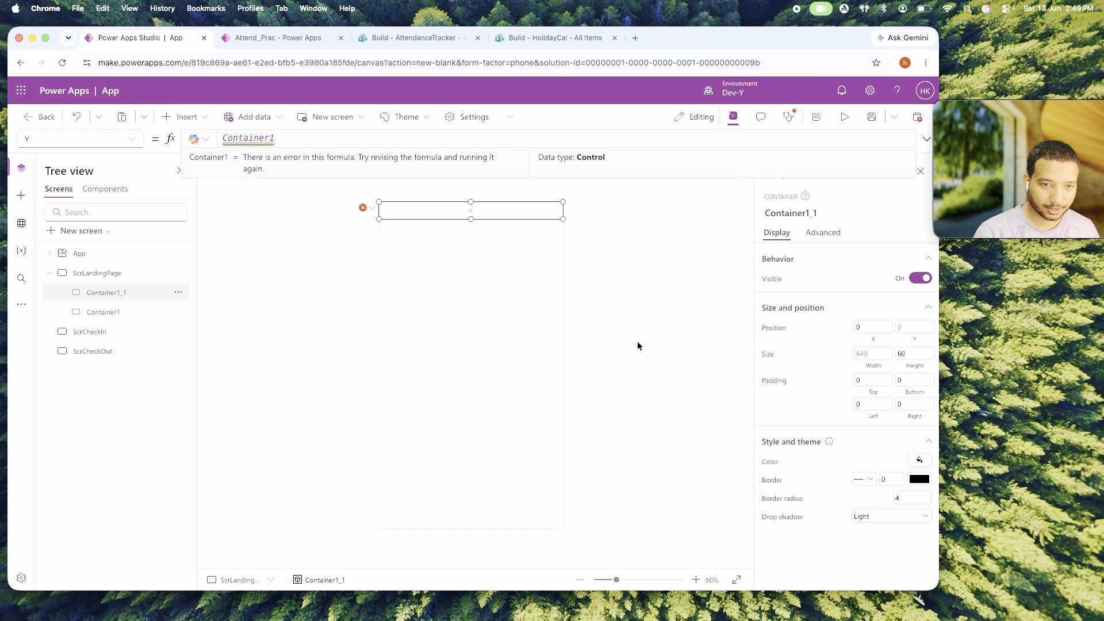
pyautogui.write('.Y')
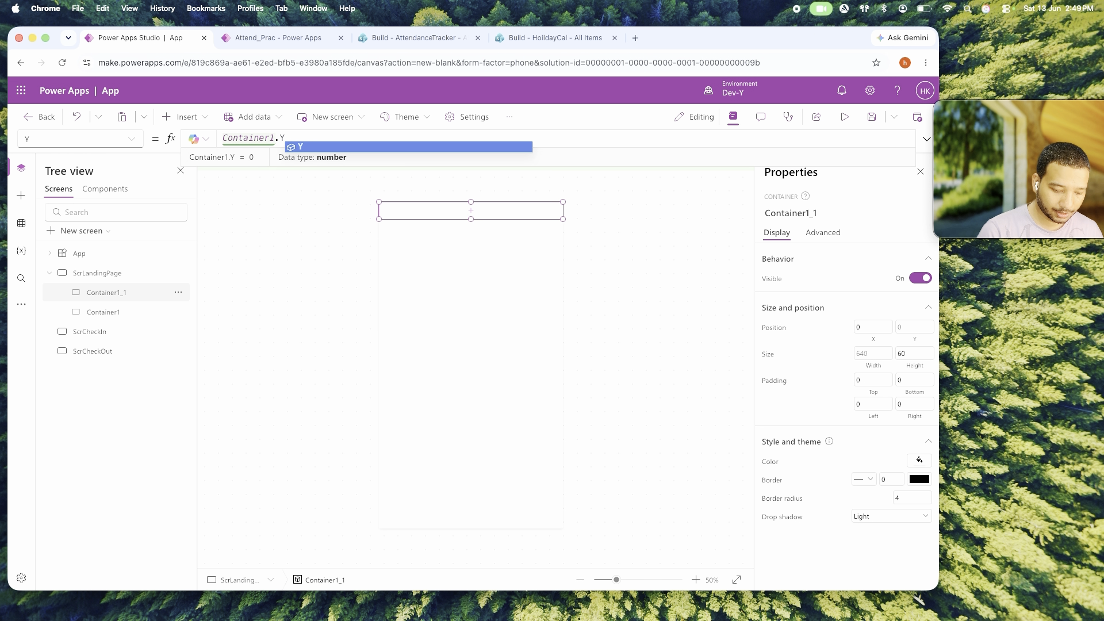
pyautogui.write('+Container1.Height')
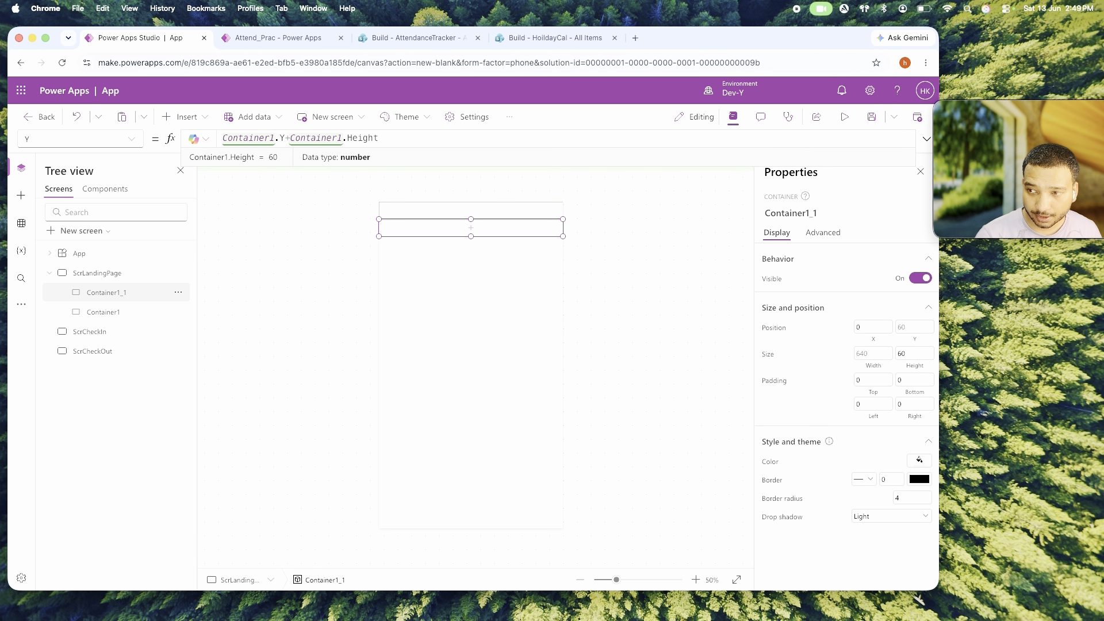
pyautogui.write('+20')
pyautogui.click(621, 334)
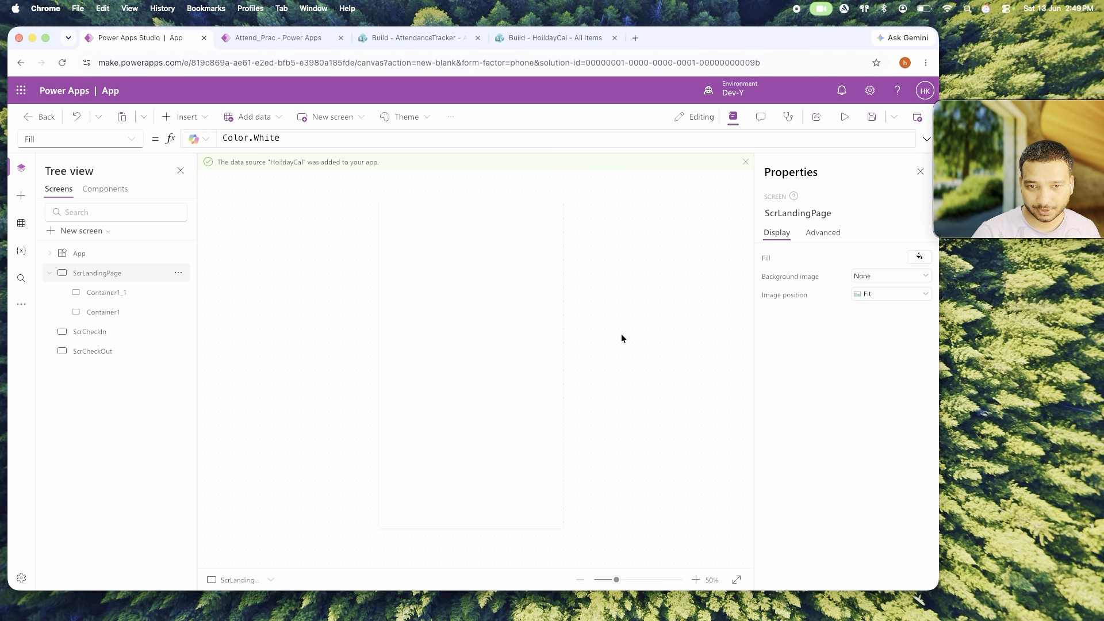
# Set Container1_1's height to the formula Parent.Height/2.
pyautogui.click(540, 237)
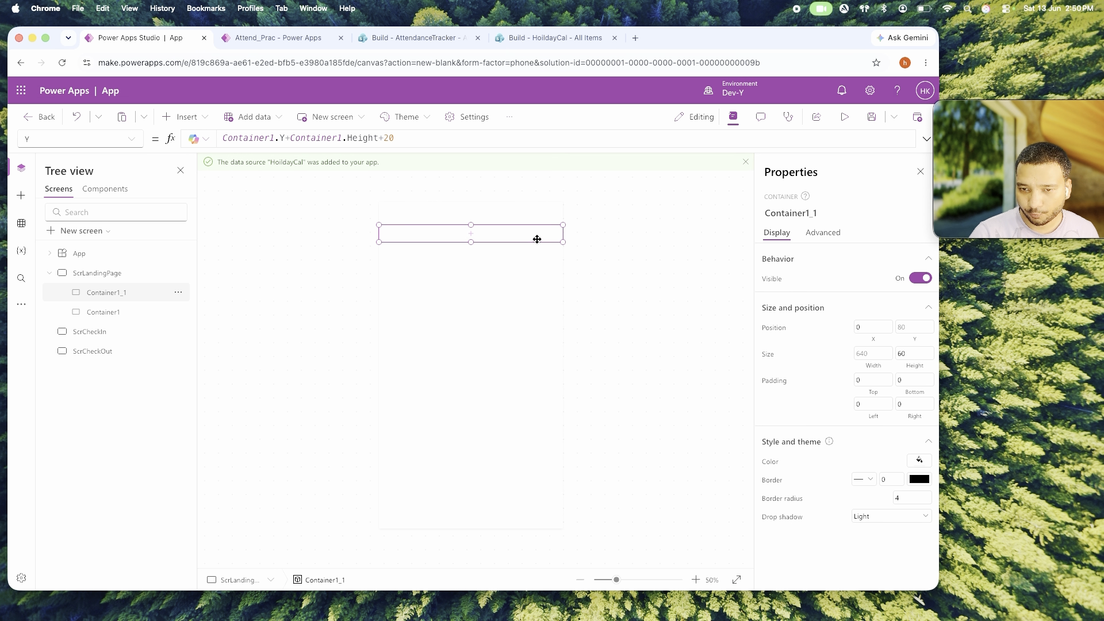
pyautogui.click(911, 356)
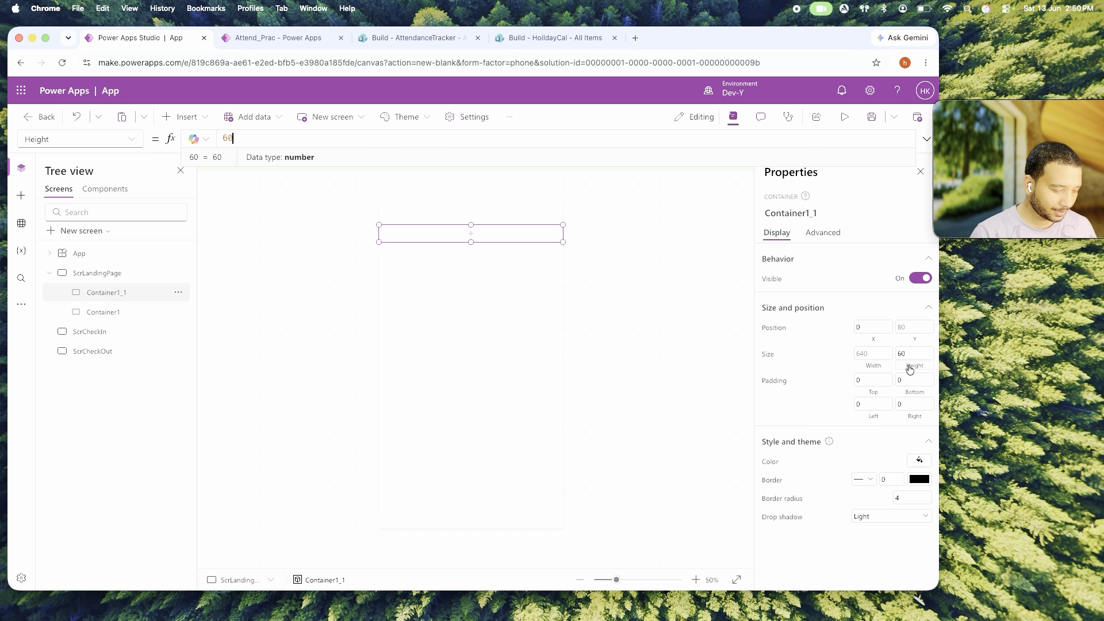
pyautogui.write('para')
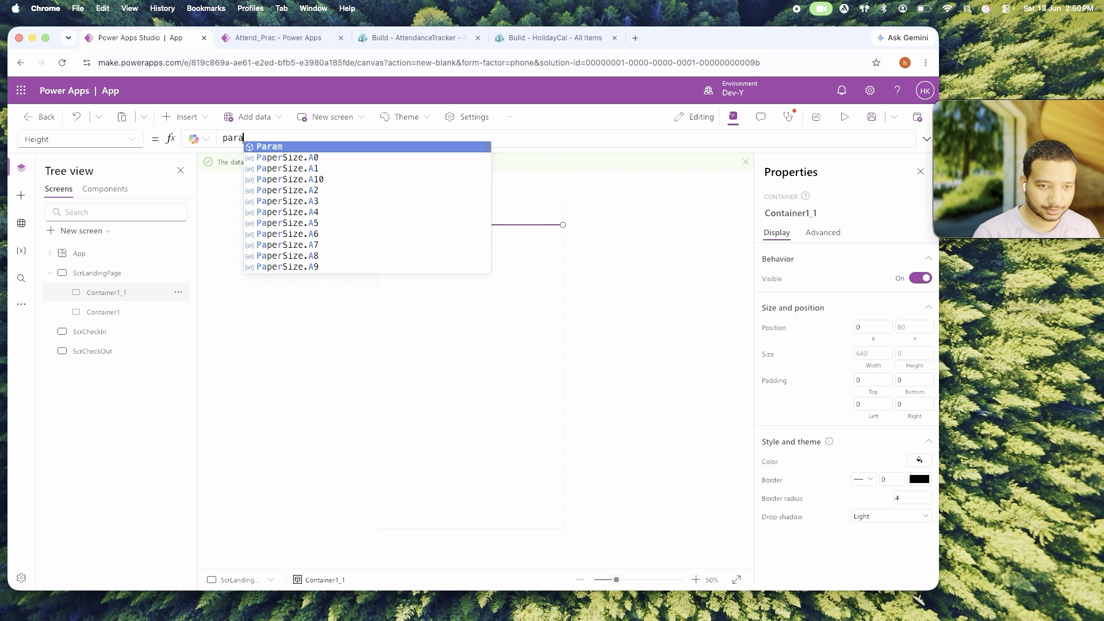
pyautogui.press('BackSpace')
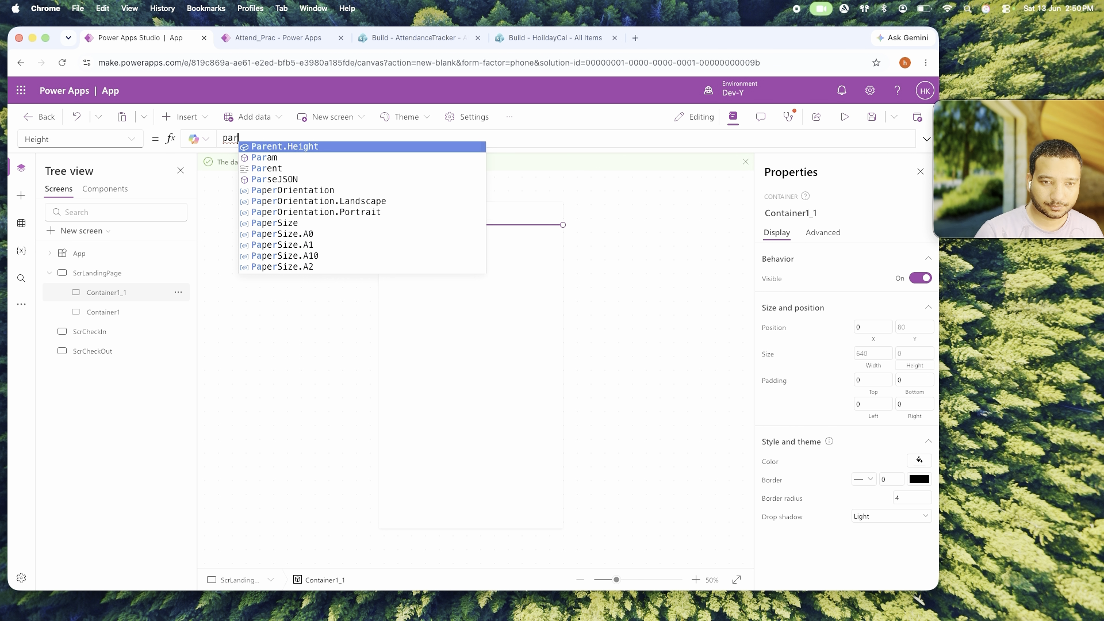
pyautogui.press('Down')
pyautogui.press('Down')
pyautogui.press('Tab')
pyautogui.write('.Height')
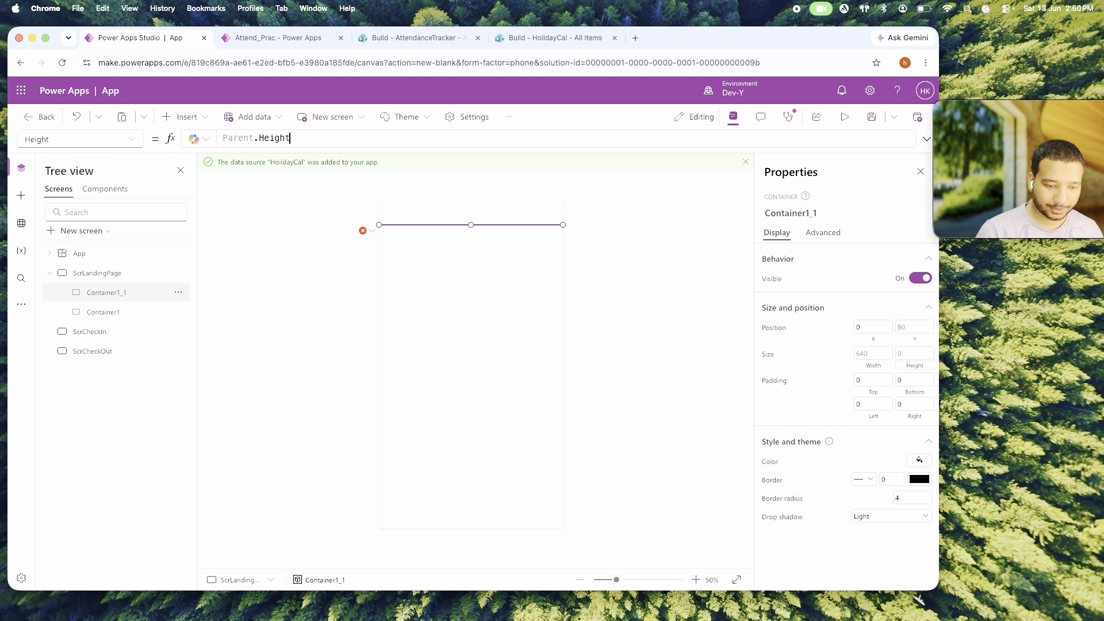
pyautogui.write('/2')
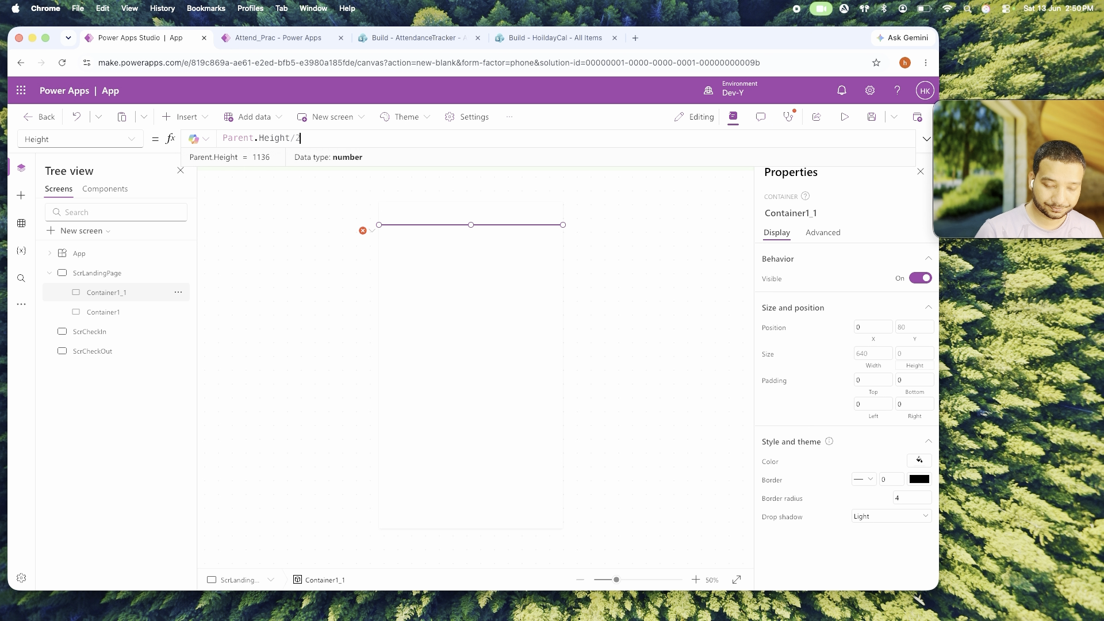
pyautogui.click(598, 412)
pyautogui.click(539, 361)
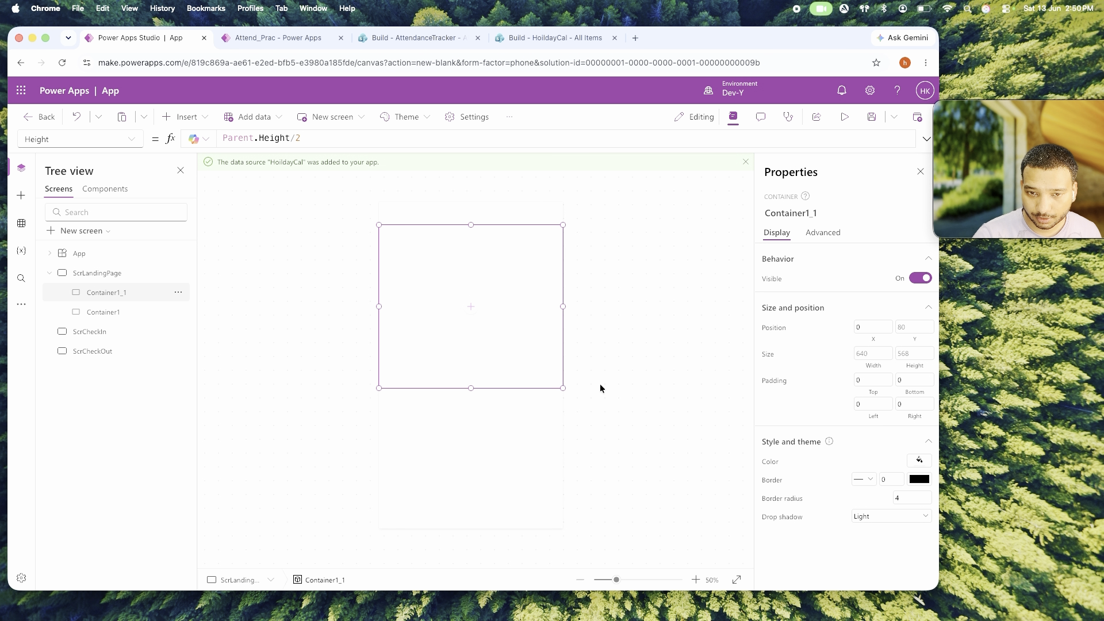
pyautogui.click(698, 428)
pyautogui.click(538, 344)
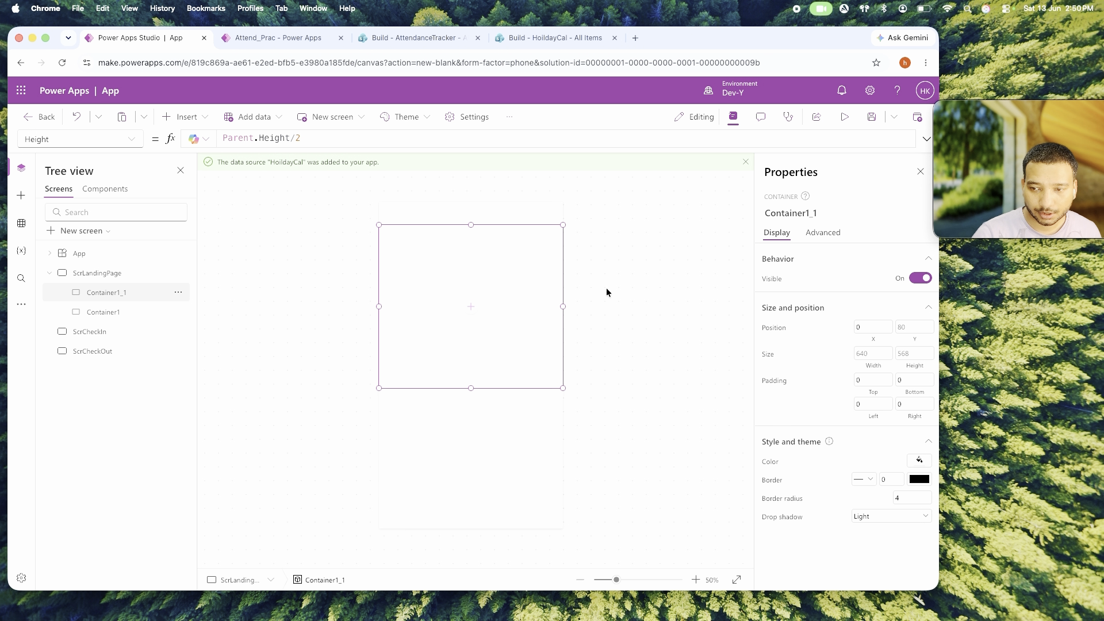
# Set Container1_1's X position to 10 and its width to the formula Parent.Width-20.
pyautogui.click(866, 327)
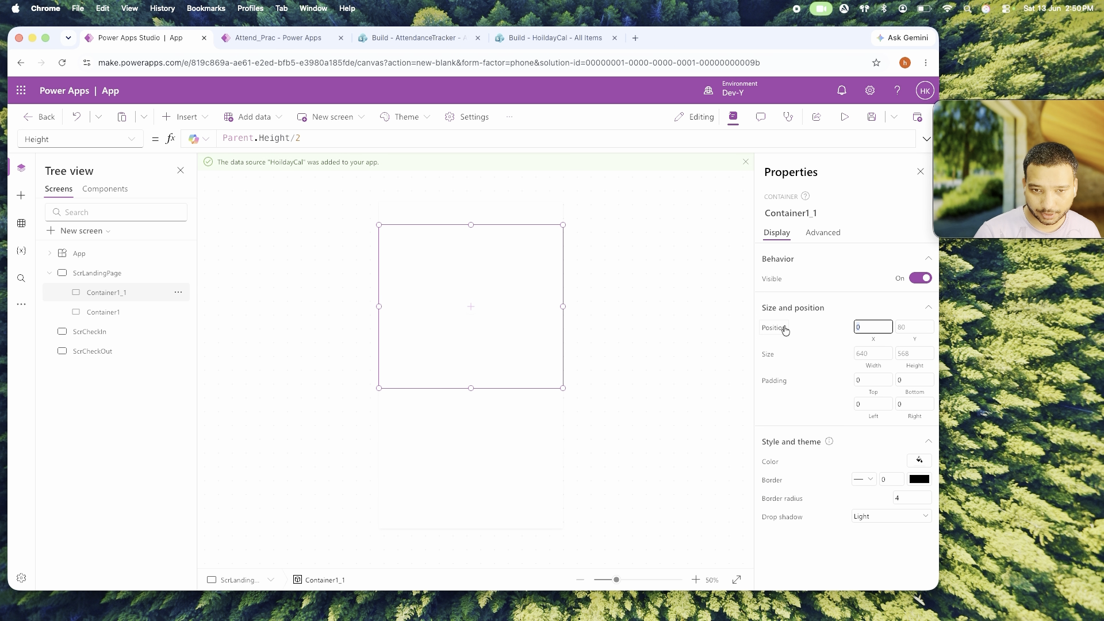
pyautogui.write('1')
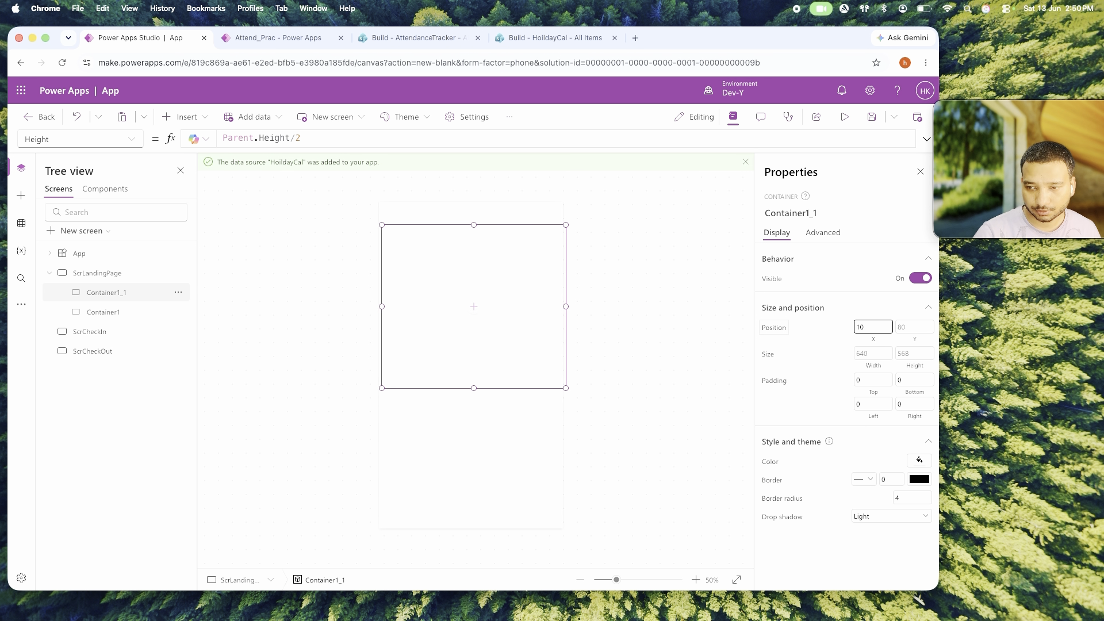
pyautogui.click(871, 361)
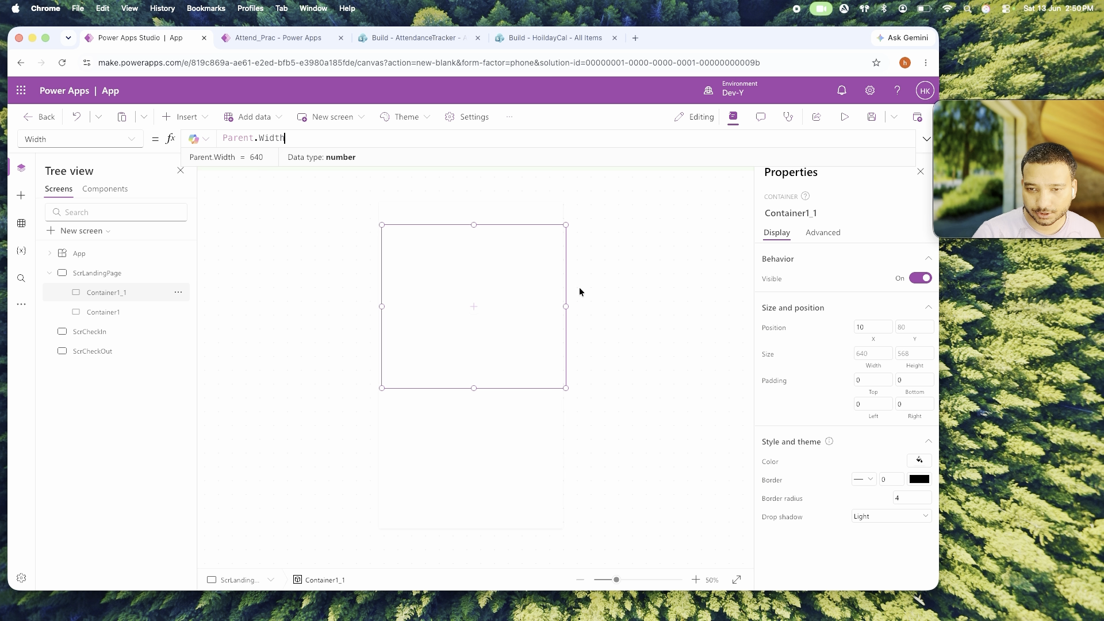
pyautogui.write('-')
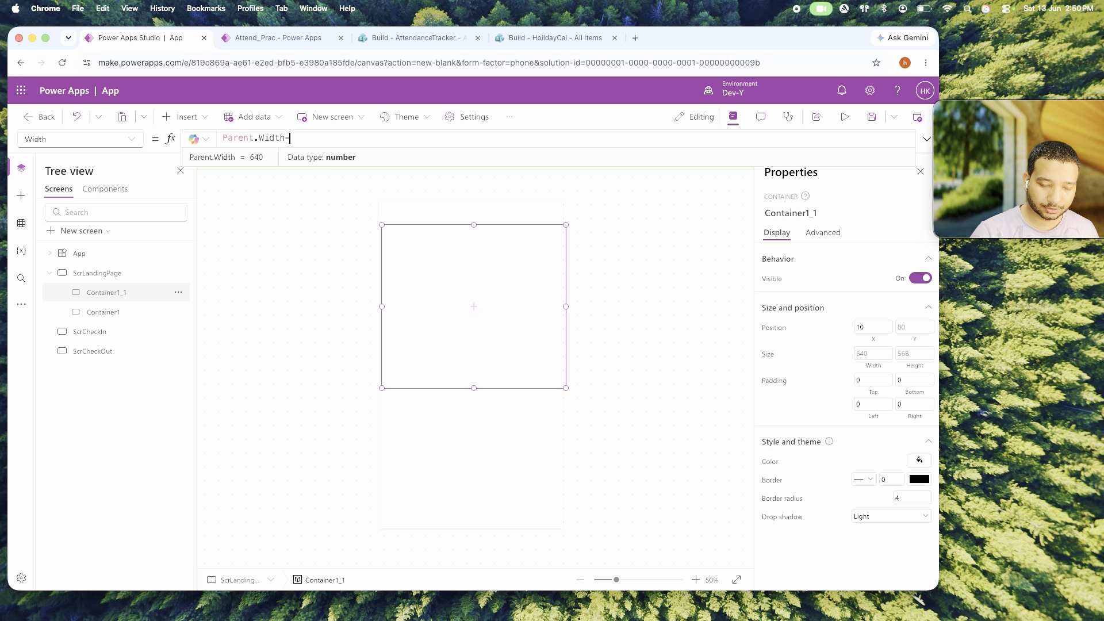
pyautogui.write('20')
pyautogui.click(570, 296)
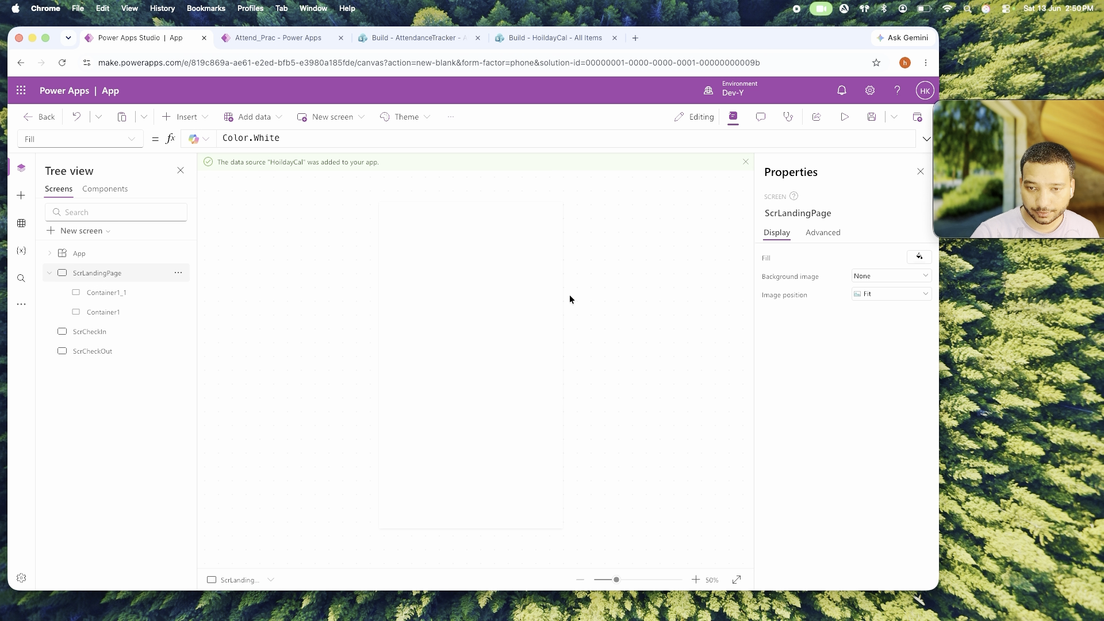
# Give Container1_1 a light grey border with a thickness of 1.
pyautogui.click(530, 307)
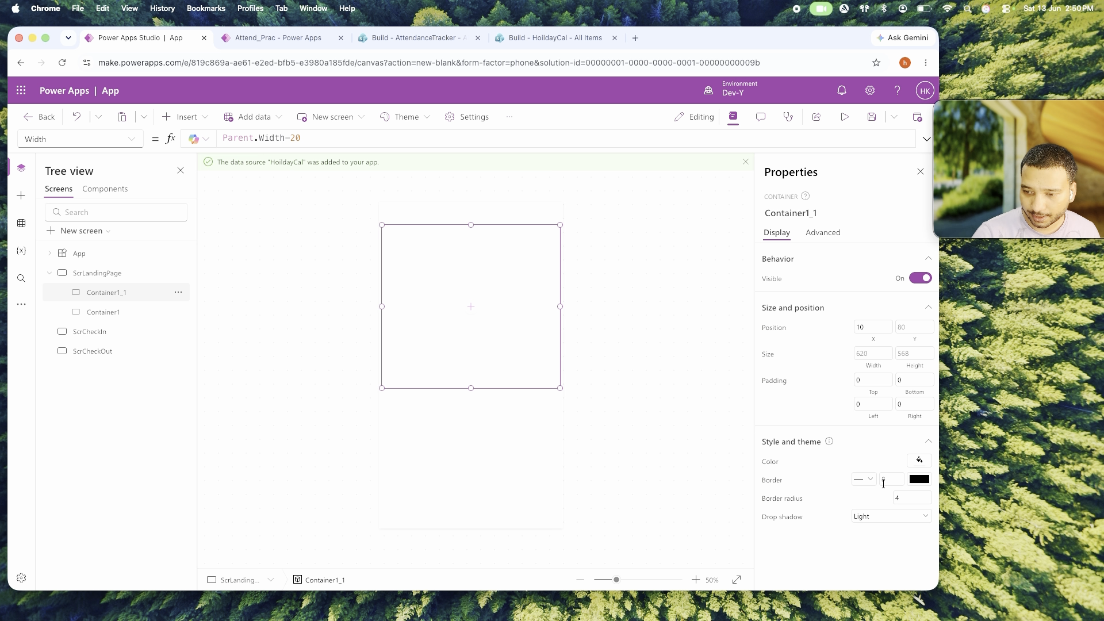
pyautogui.click(917, 480)
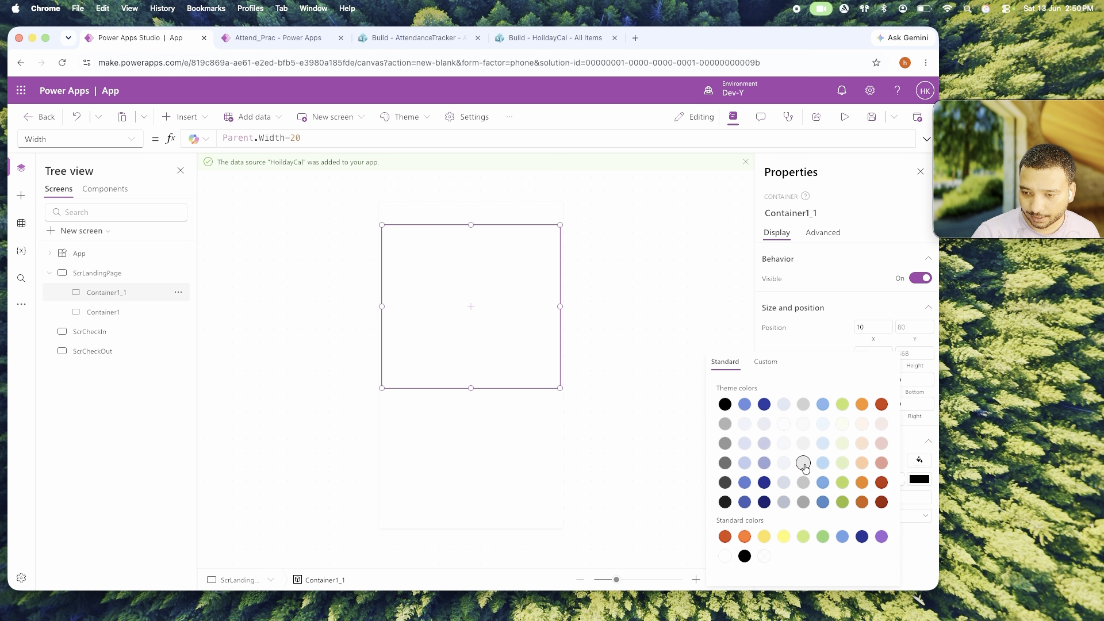
pyautogui.click(804, 463)
pyautogui.click(639, 430)
pyautogui.click(522, 351)
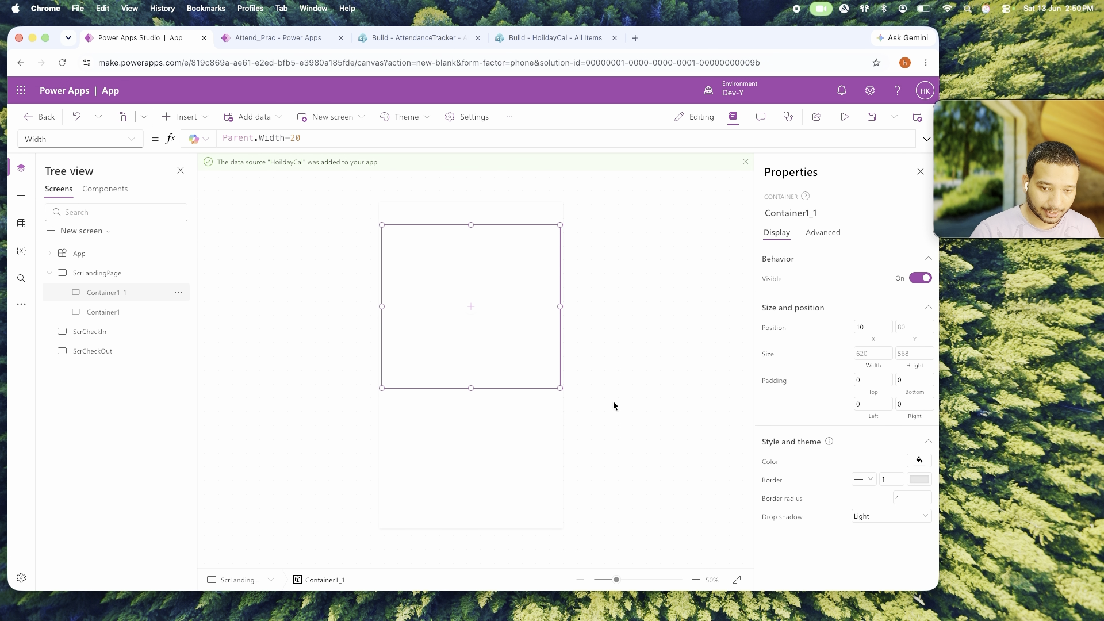
# Paste a copy of the body container onto ScrLandingPage and move it down to about X 10, Y 526.
pyautogui.click(543, 438)
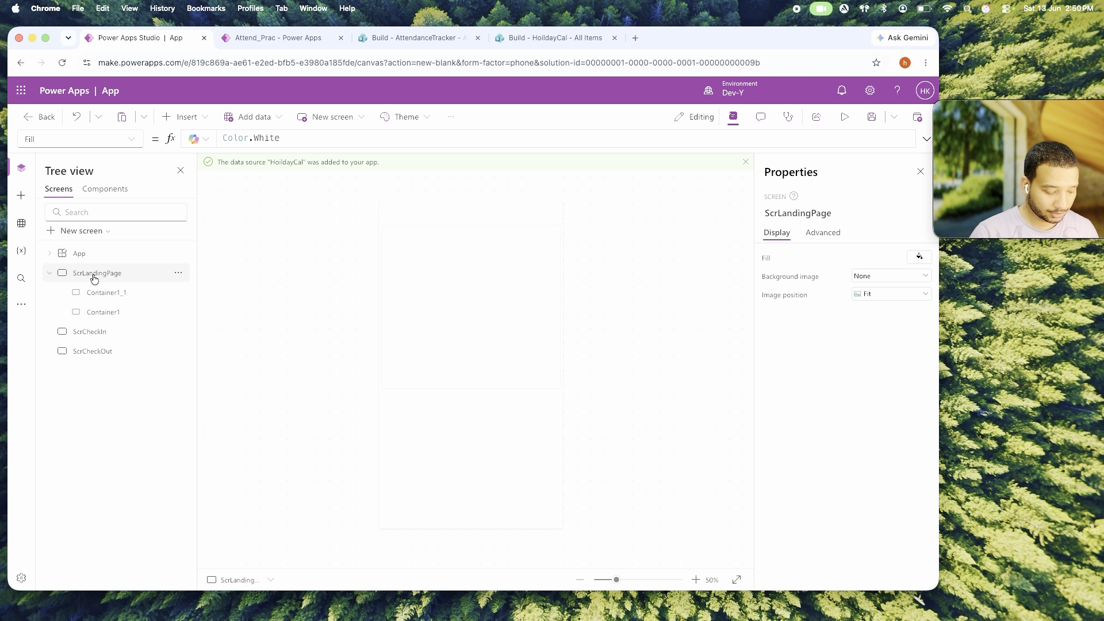
pyautogui.press('super+v')
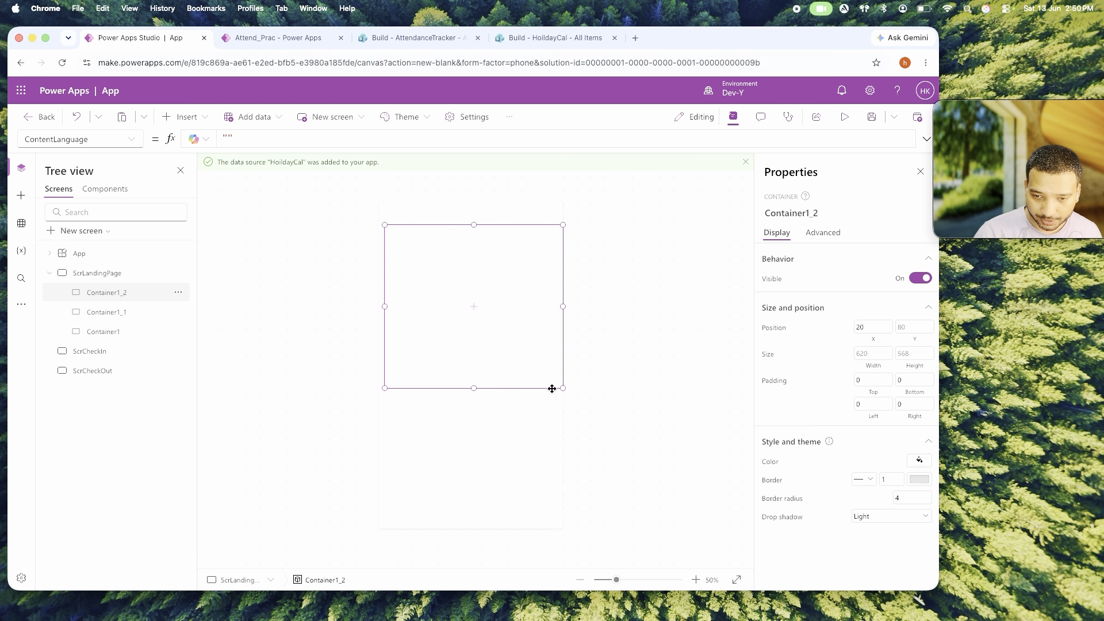
pyautogui.moveTo(552, 387); pyautogui.dragTo(551, 515)
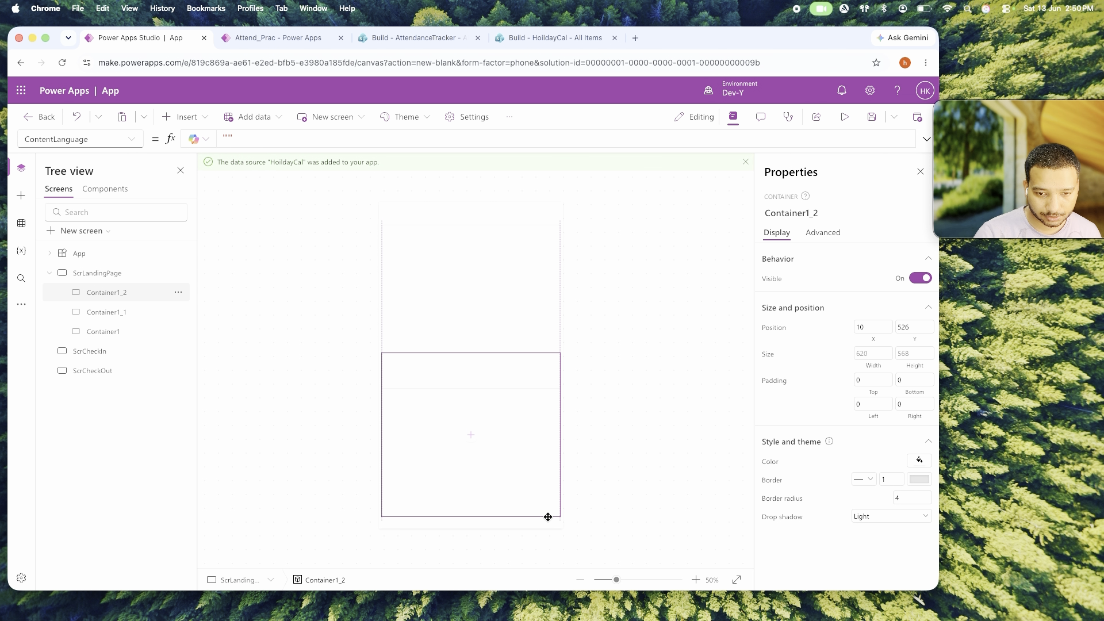
# Set Container1_2's Y position to the formula Container1_1.Y+Container1_1.Height+20, reusing the copied name of the container above it.
pyautogui.click(492, 333)
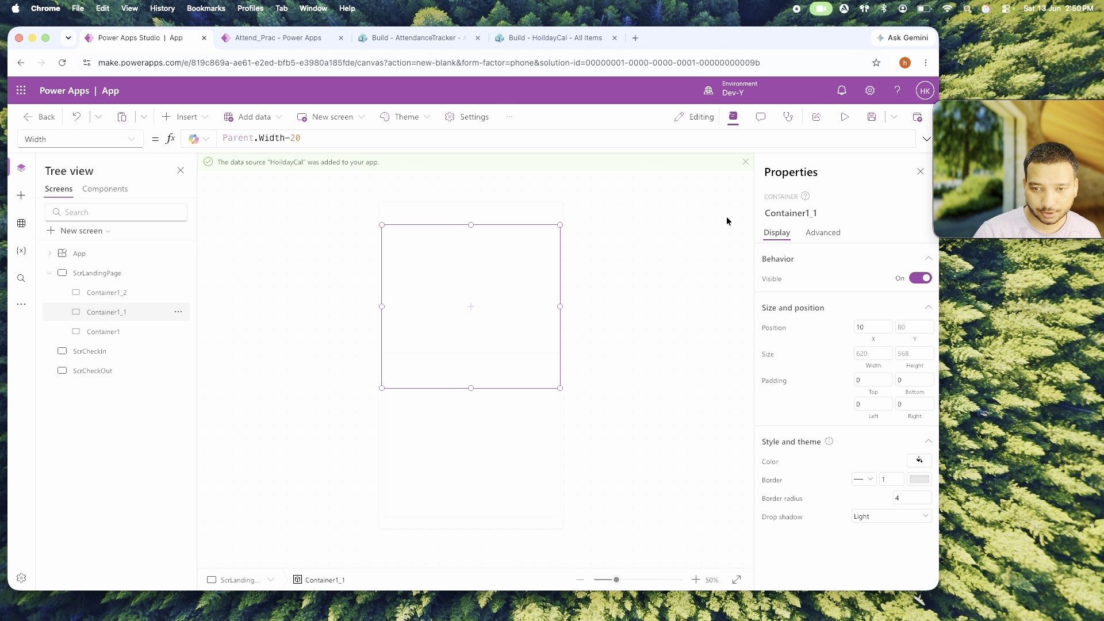
pyautogui.click(789, 214)
pyautogui.press('super+c')
pyautogui.click(537, 451)
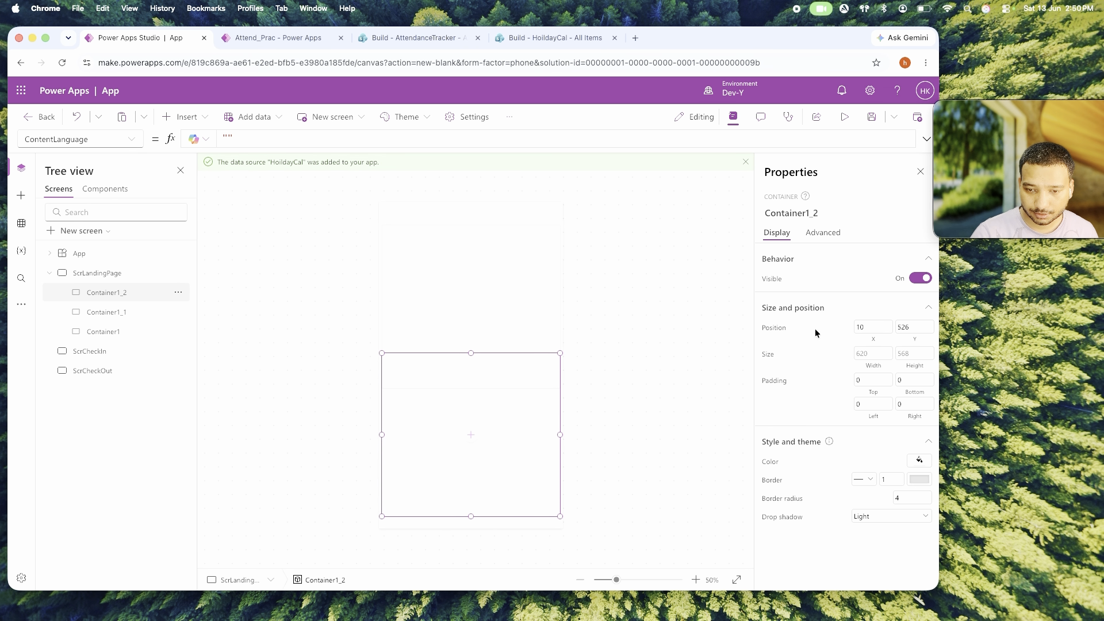
pyautogui.click(911, 339)
pyautogui.press('super+a')
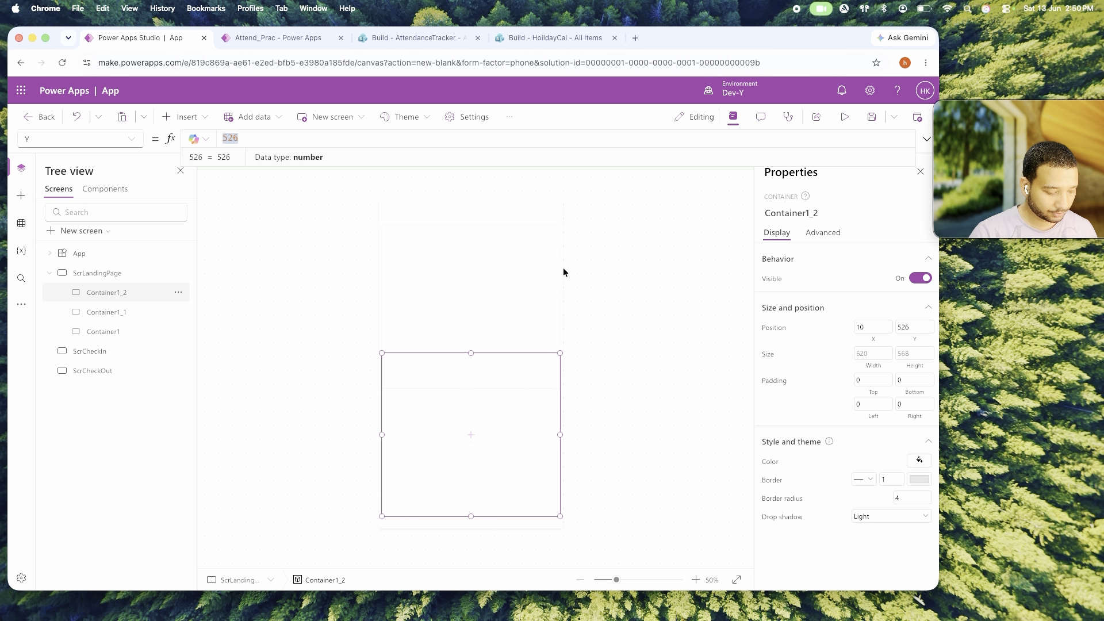
pyautogui.press('super+v')
pyautogui.write('.Y')
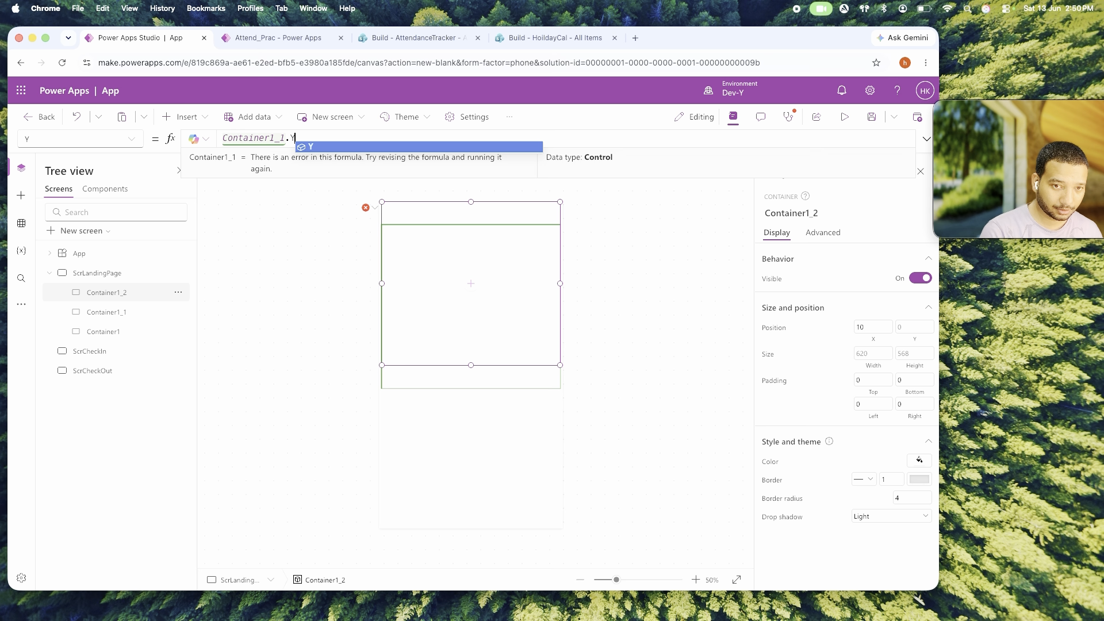
pyautogui.write('+Container1_1.he')
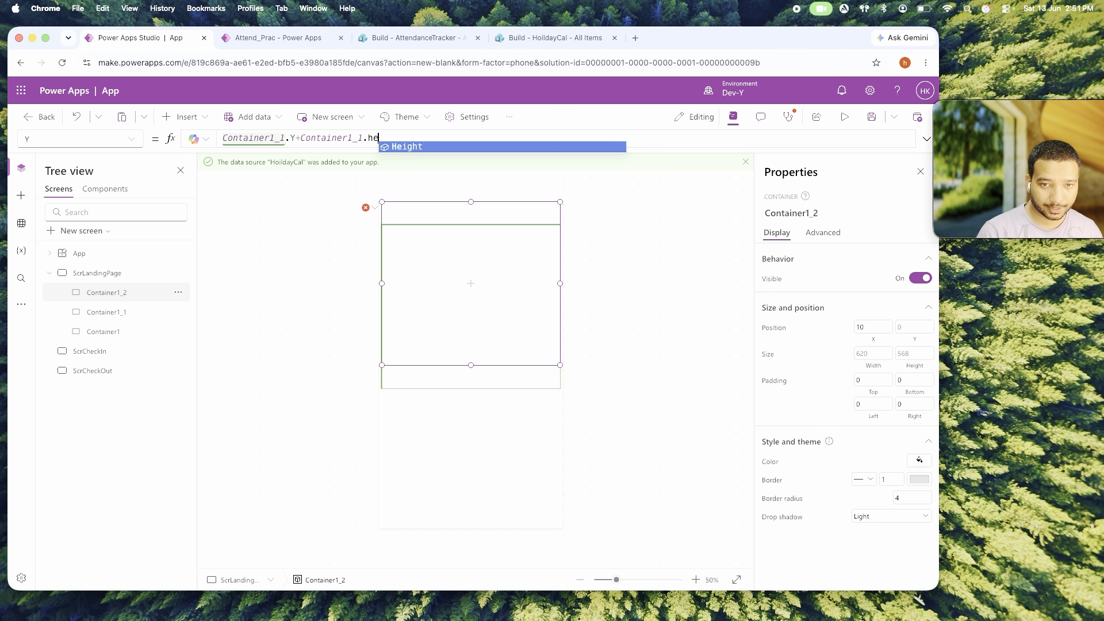
pyautogui.press('Tab')
pyautogui.write('+20')
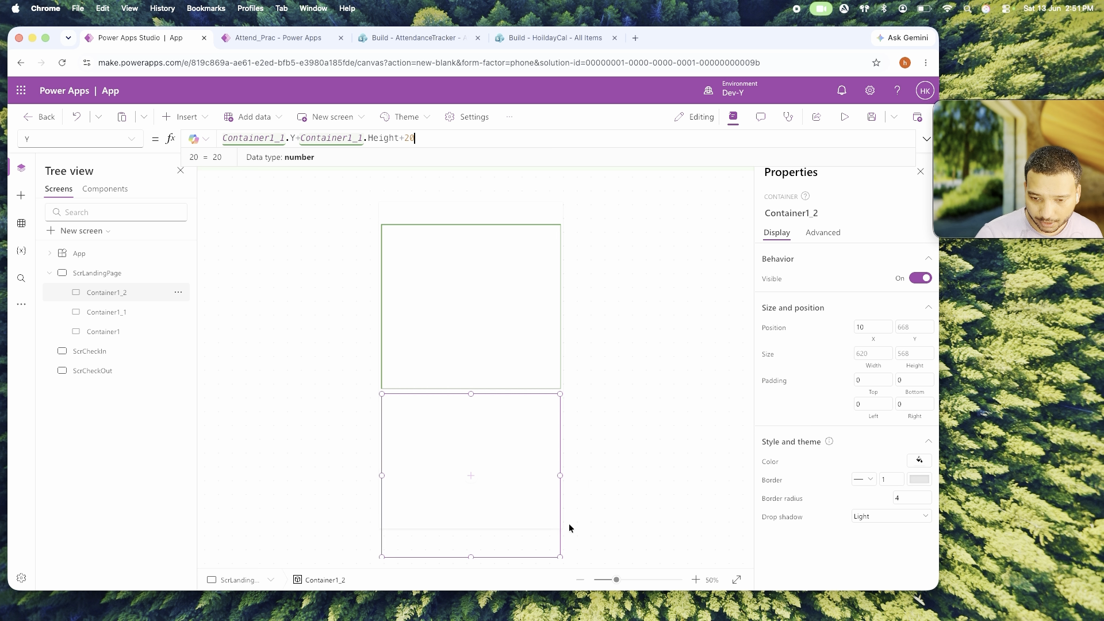
# Set Container1_2's height to the formula Parent.Height-Self.Y-10.
pyautogui.click(914, 353)
pyautogui.moveTo(300, 138); pyautogui.dragTo(172, 139)
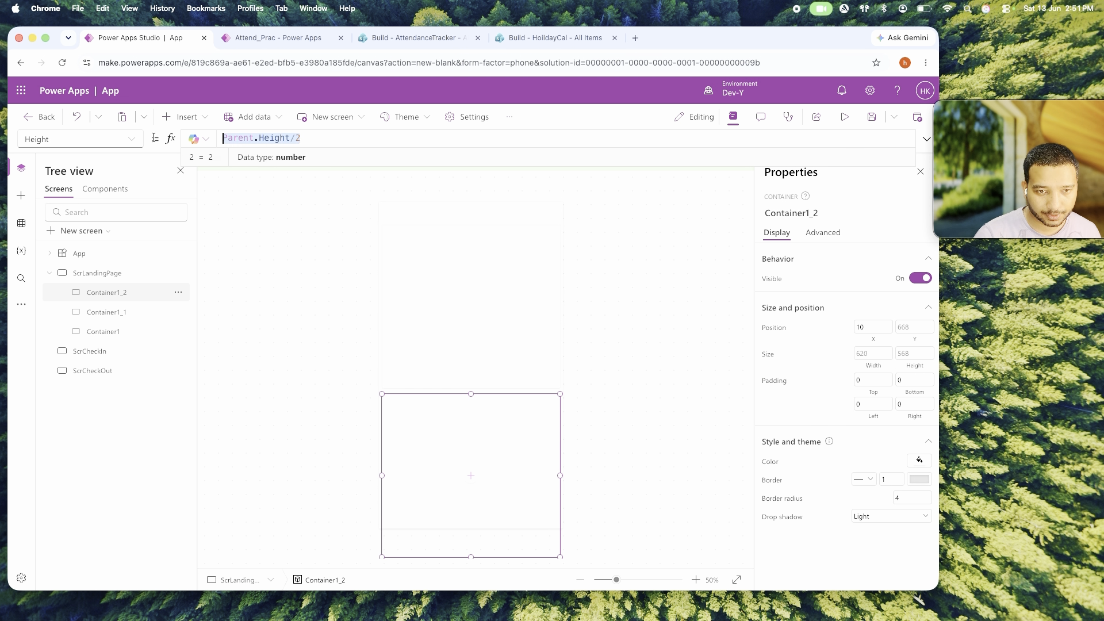
pyautogui.write('sel')
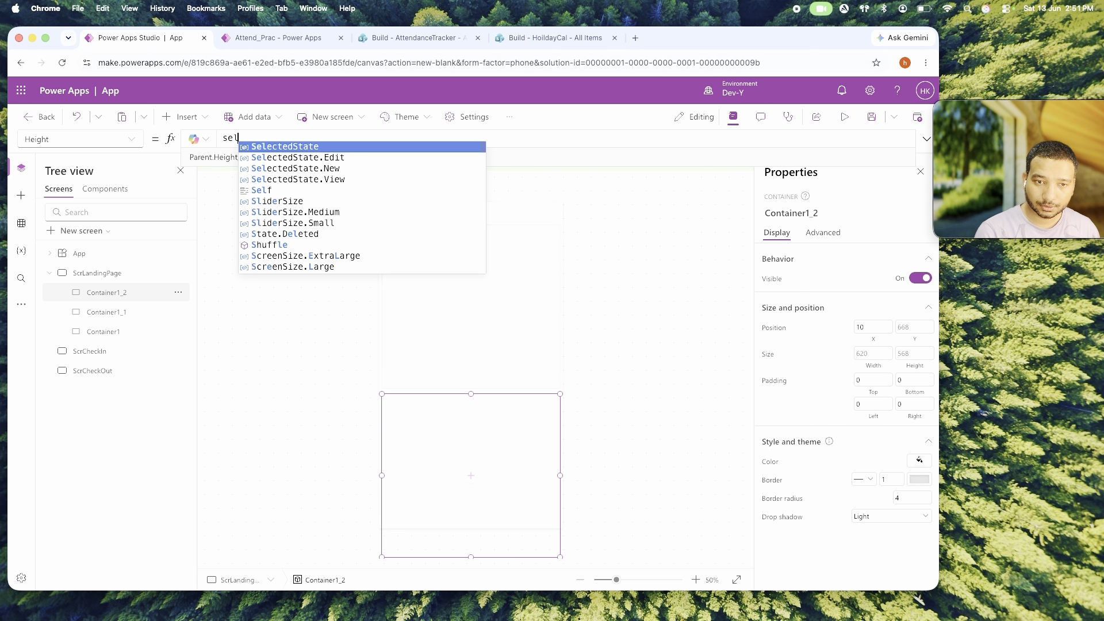
pyautogui.press('BackSpace')
pyautogui.press('BackSpace')
pyautogui.press('BackSpace')
pyautogui.write('paren')
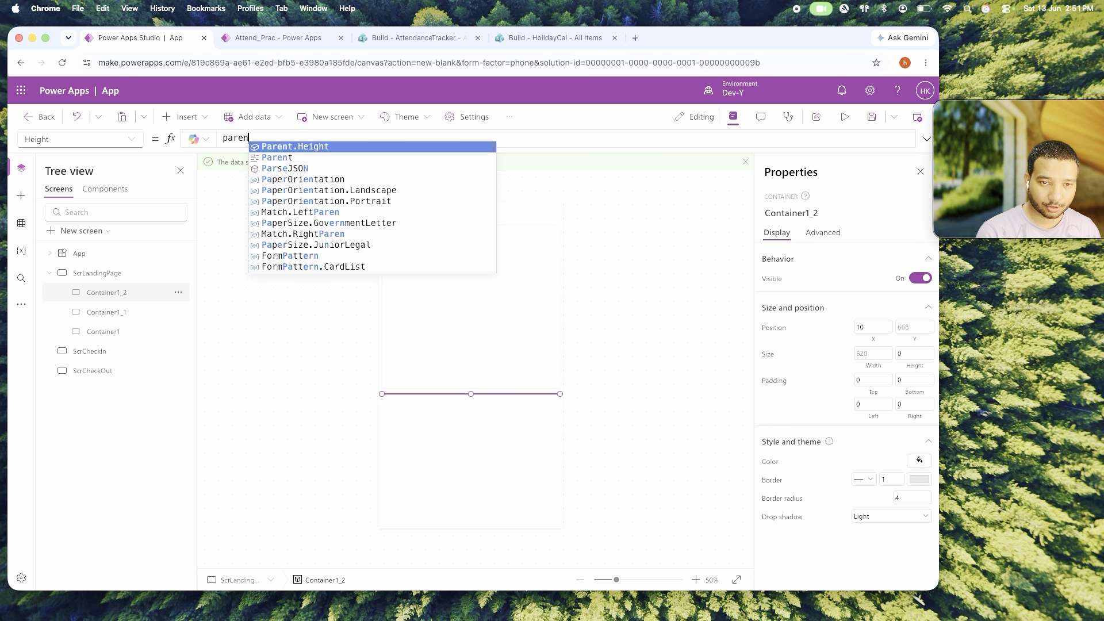
pyautogui.press('Tab')
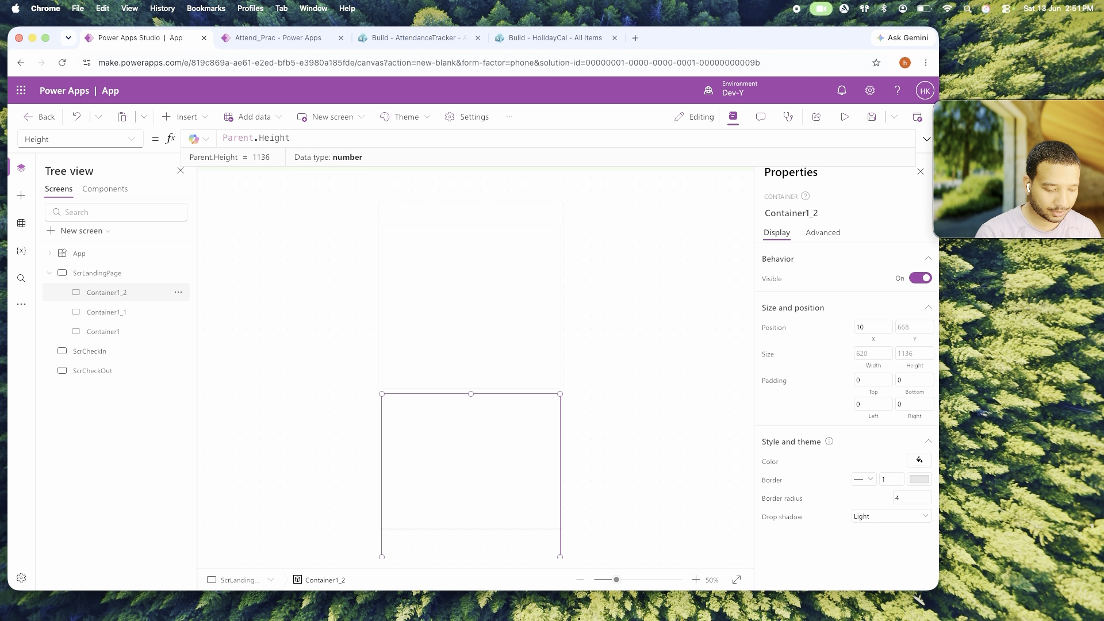
pyautogui.write('-Self.Y')
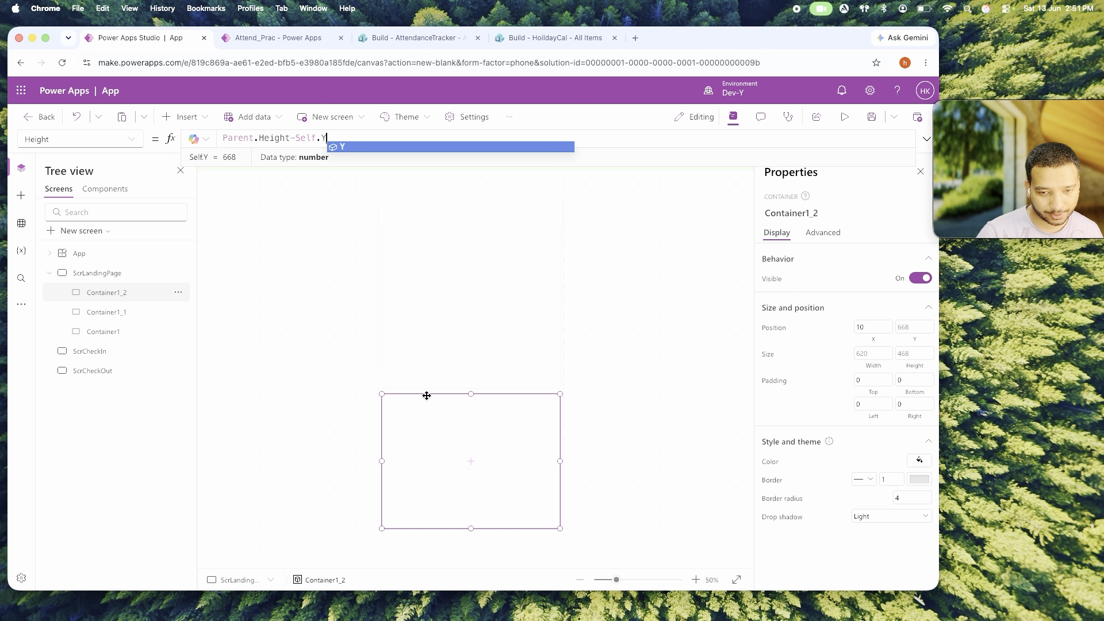
pyautogui.write('-10')
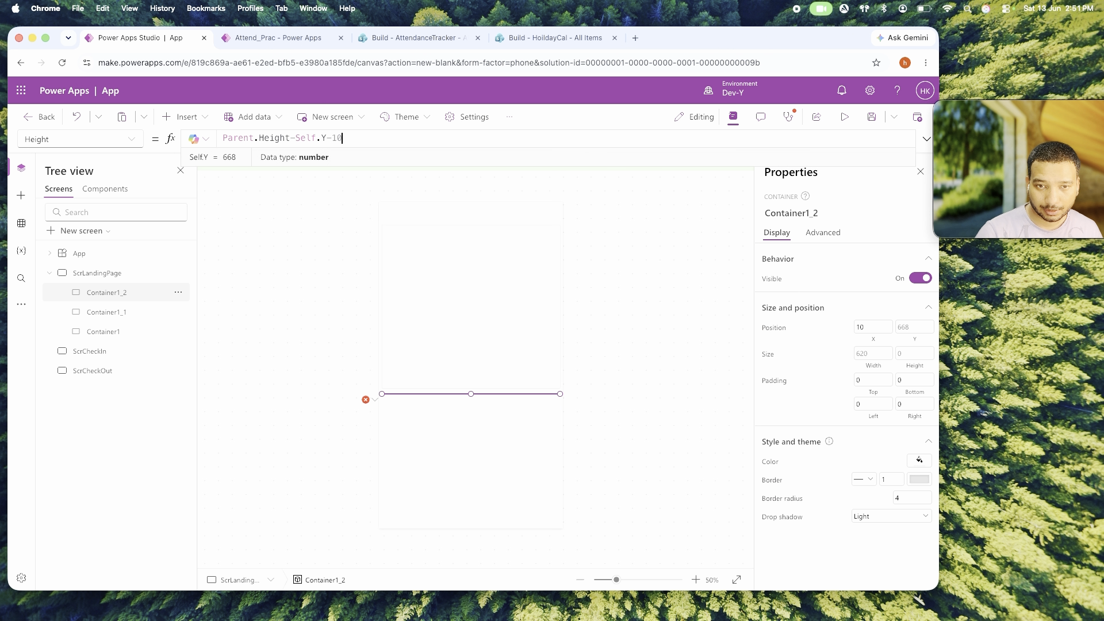
pyautogui.click(578, 524)
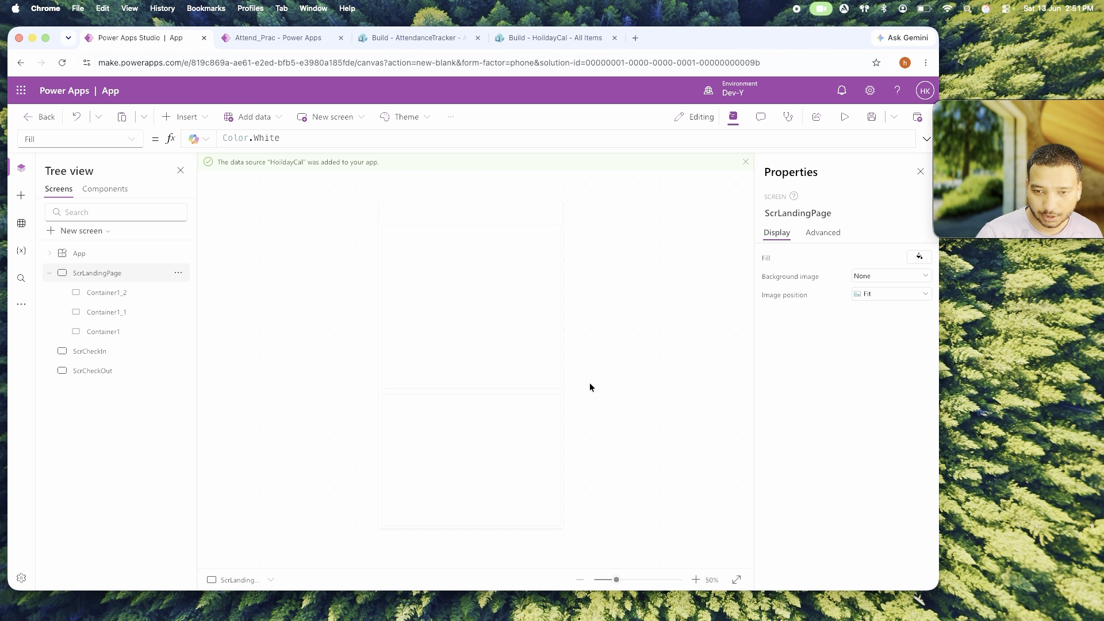
# Review the header and two body containers on the landing screen and compare them with the layout of the running Attend_Prac app.
pyautogui.click(545, 418)
pyautogui.click(541, 333)
pyautogui.click(531, 213)
pyautogui.click(529, 226)
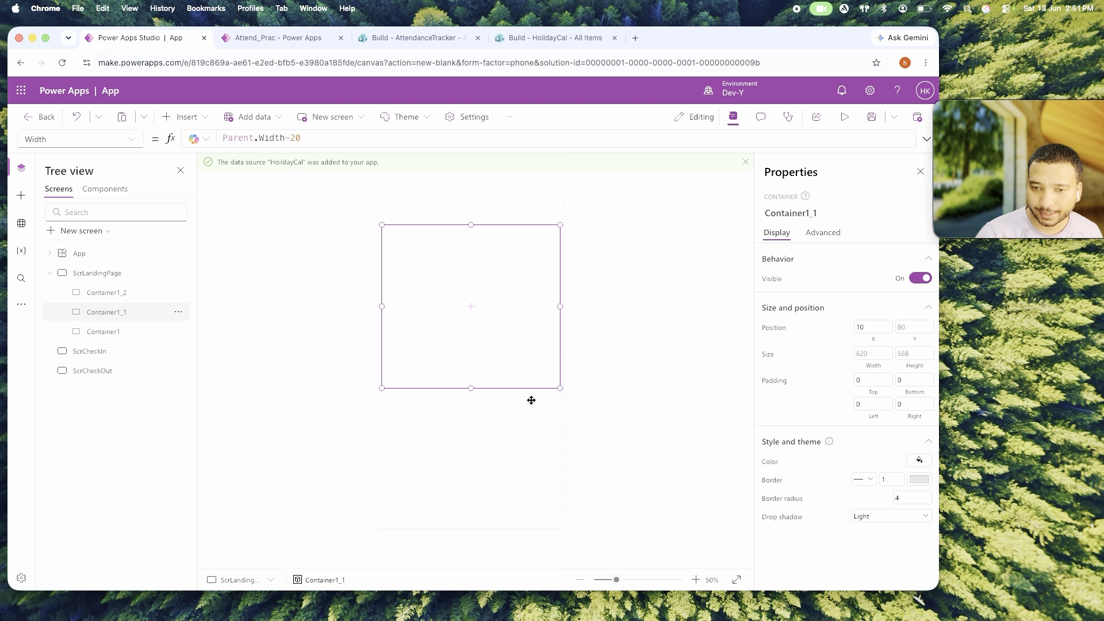
pyautogui.click(529, 403)
pyautogui.click(540, 340)
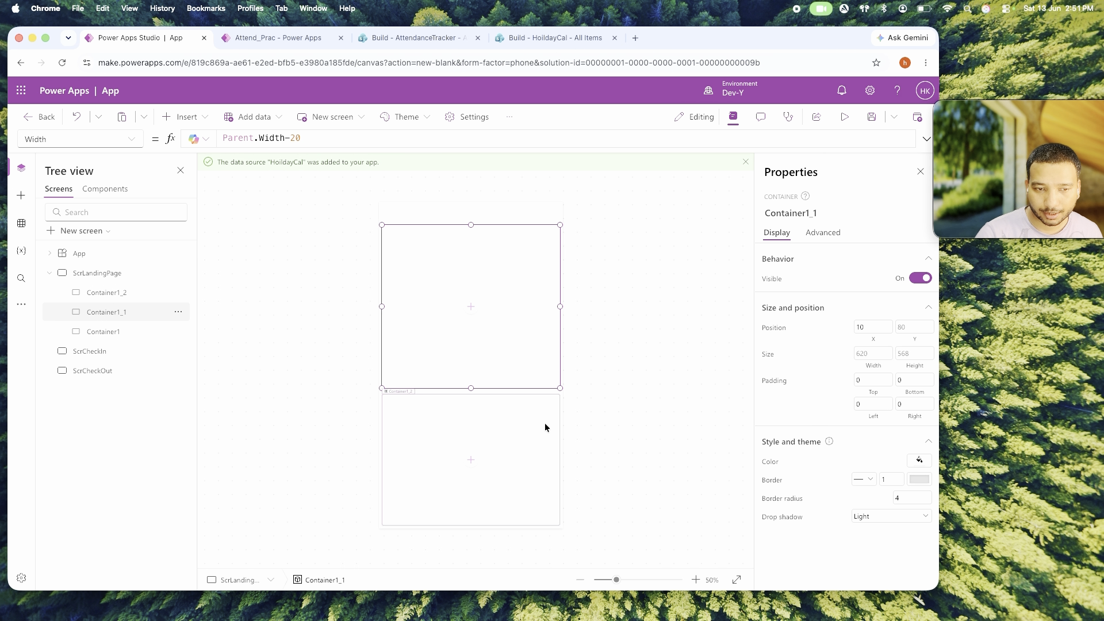
pyautogui.click(544, 422)
pyautogui.click(545, 343)
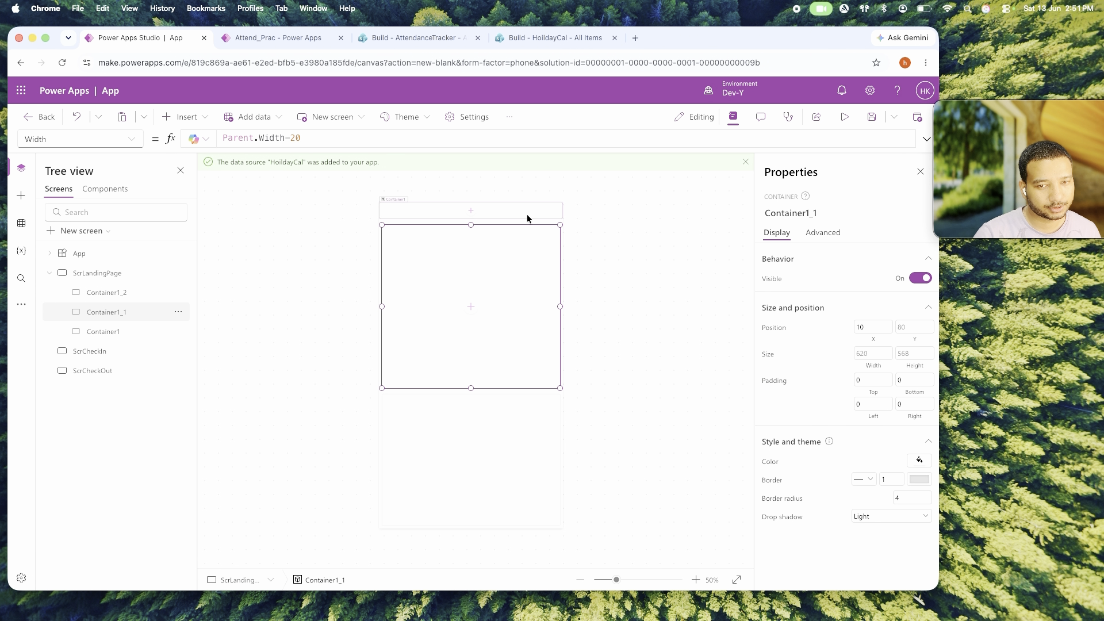
pyautogui.click(518, 440)
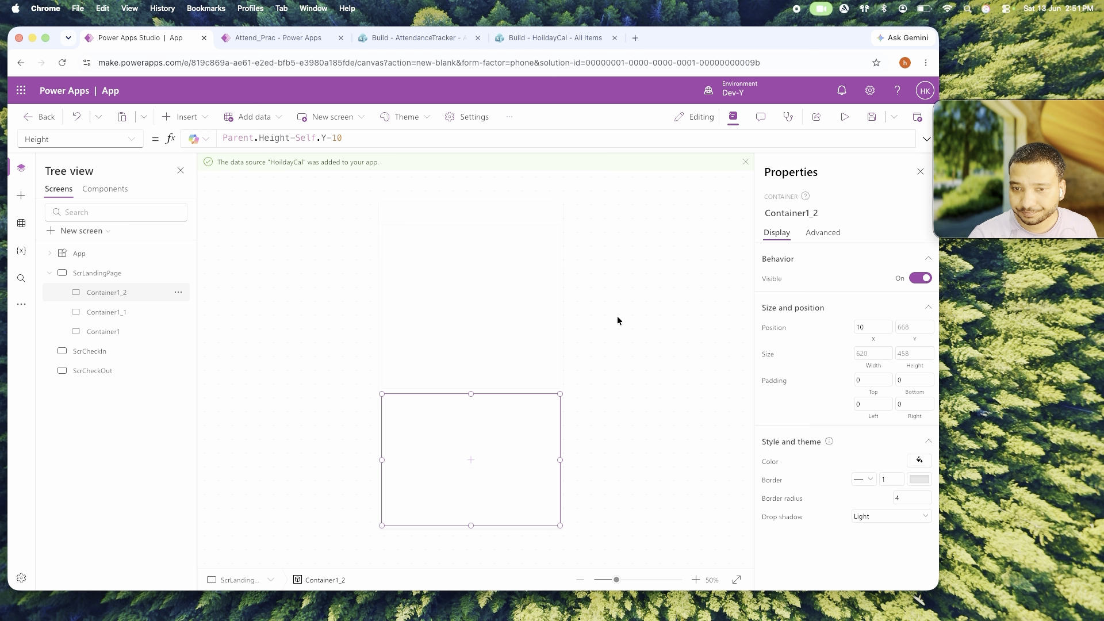
pyautogui.click(491, 267)
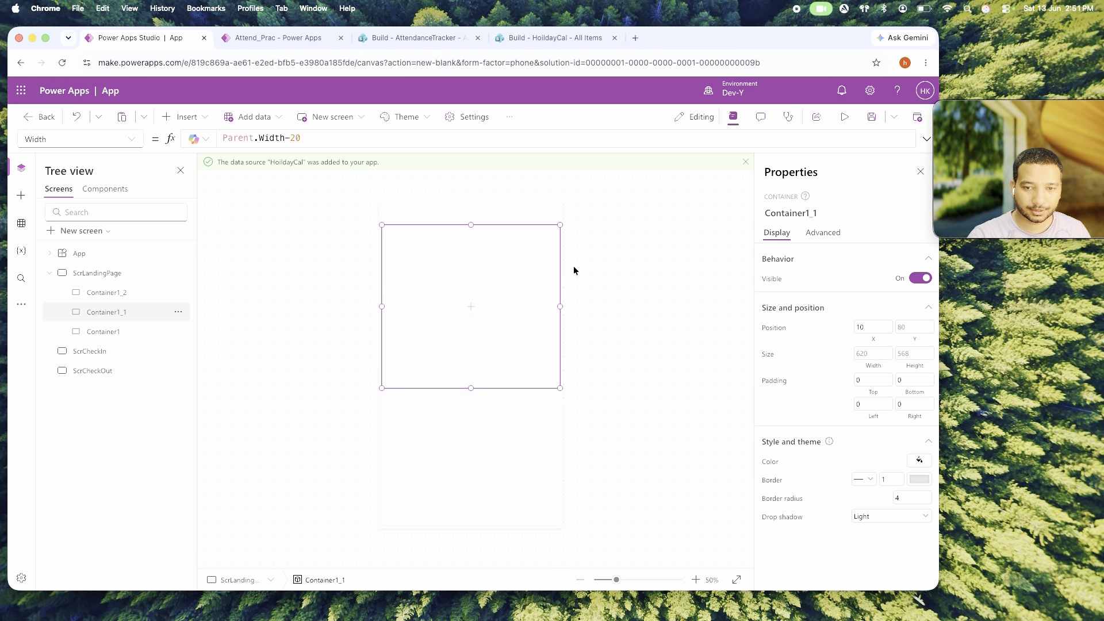
pyautogui.click(261, 40)
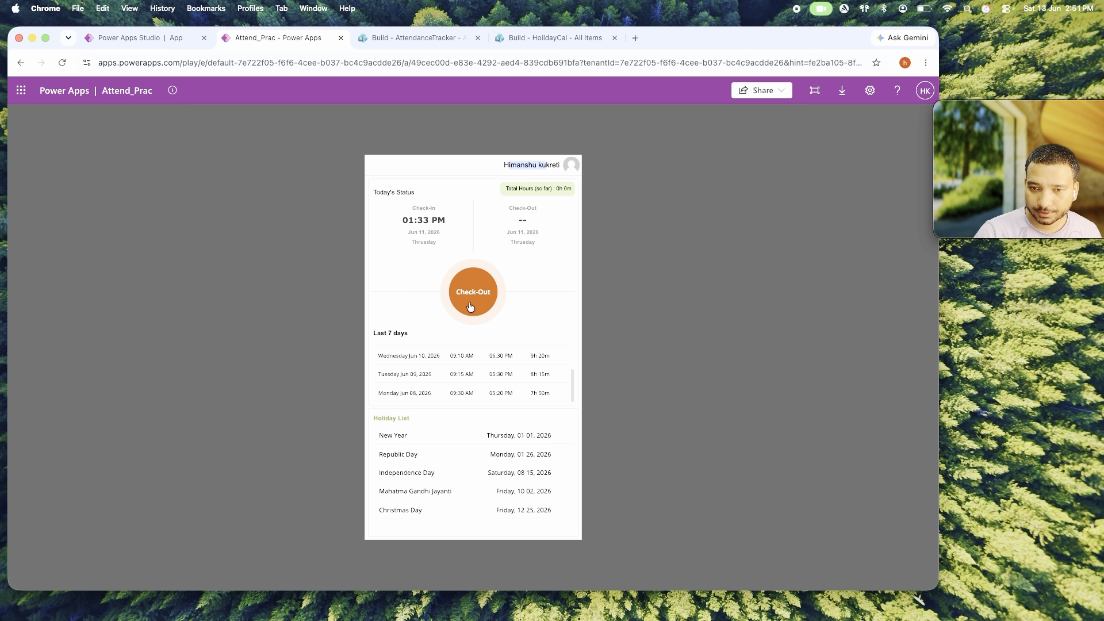
pyautogui.click(141, 36)
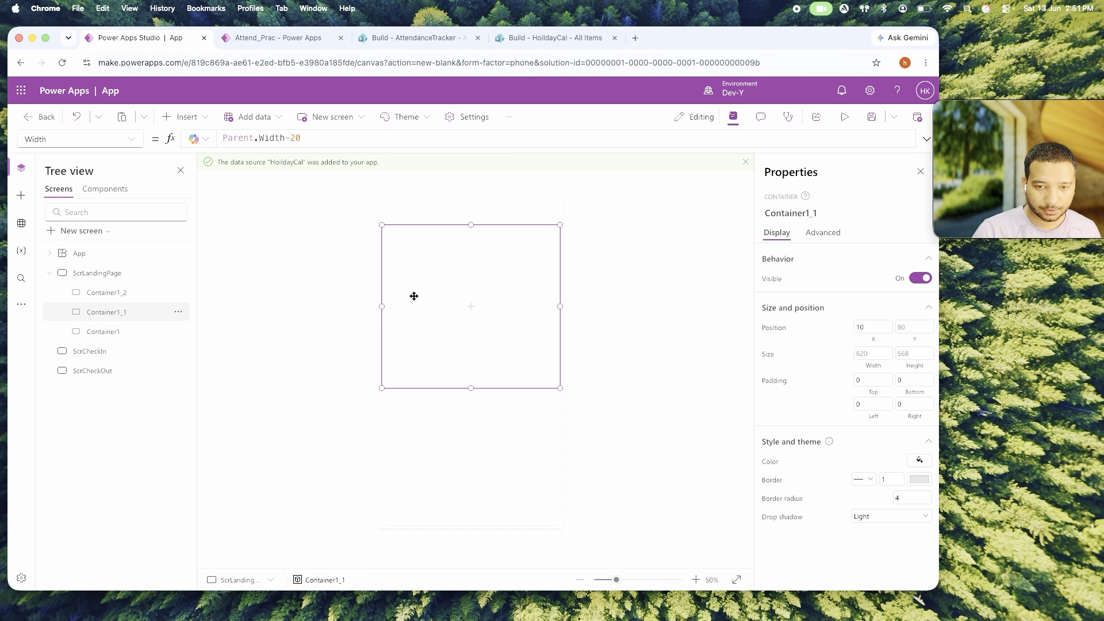
# Insert a plain Container inside Container1_1 and move it down to about X 51, Y 177.
pyautogui.click(472, 307)
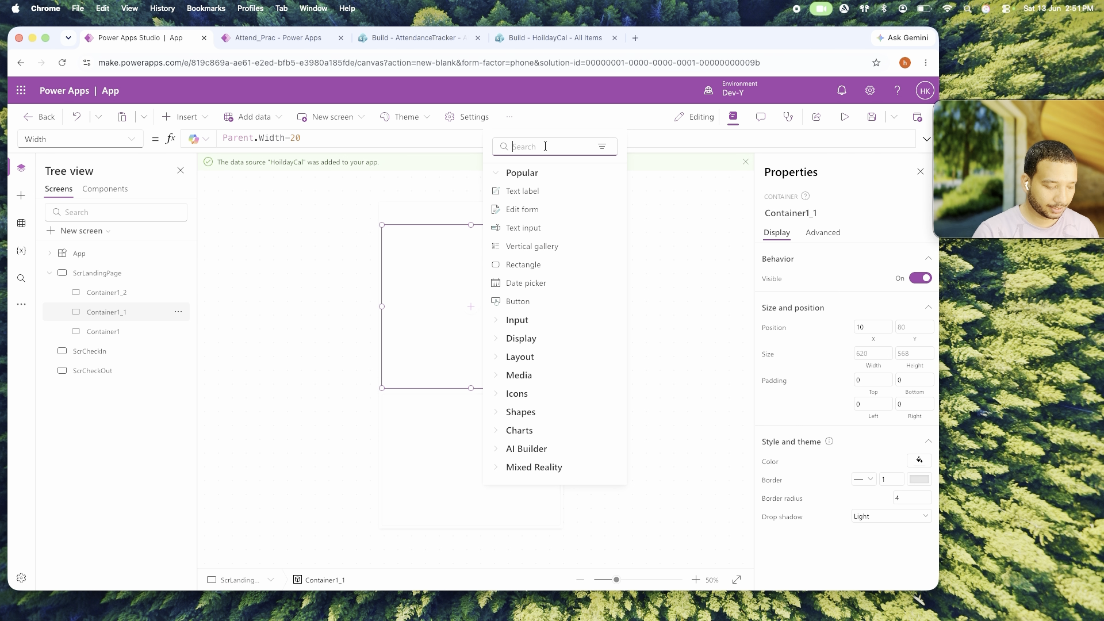
pyautogui.write('contain')
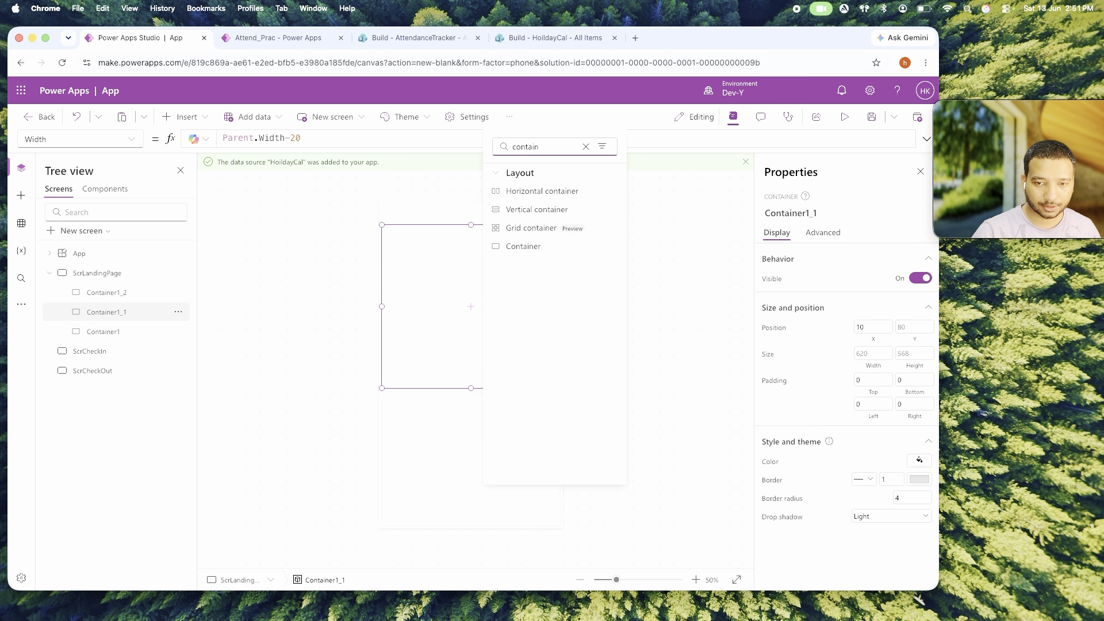
pyautogui.click(523, 246)
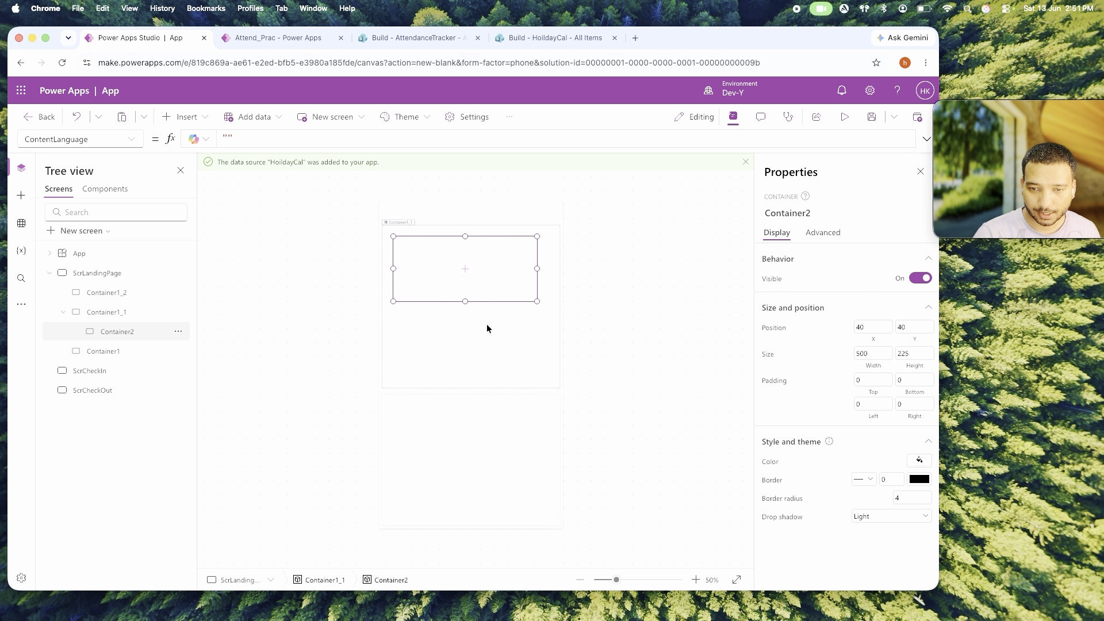
pyautogui.moveTo(492, 302); pyautogui.dragTo(498, 343)
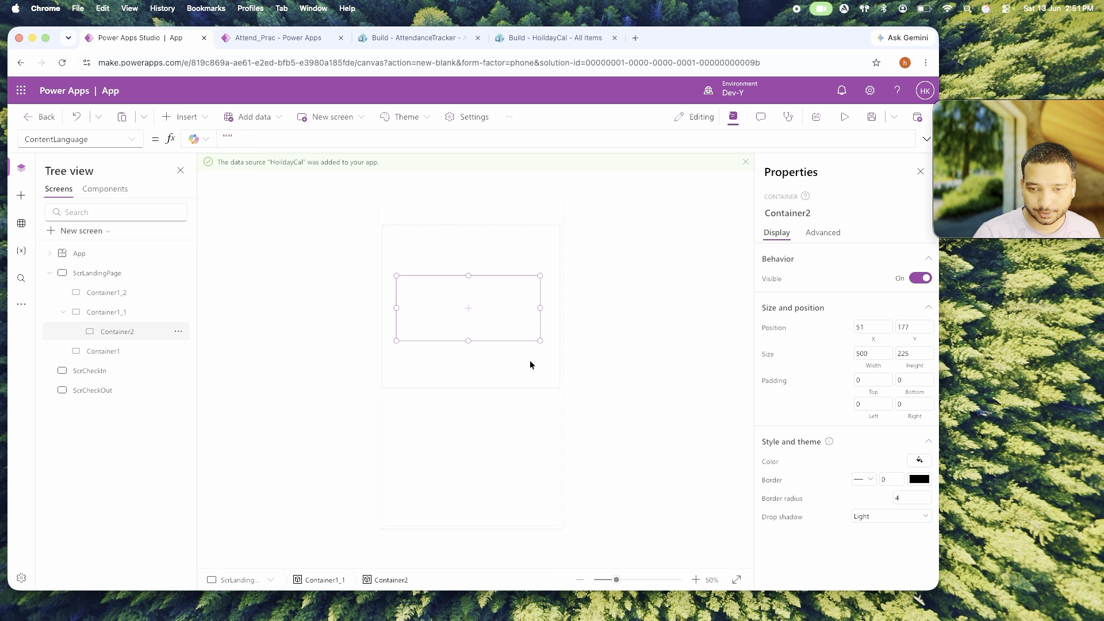
# Set Container2's width to the formula Parent.Width/2.
pyautogui.click(871, 366)
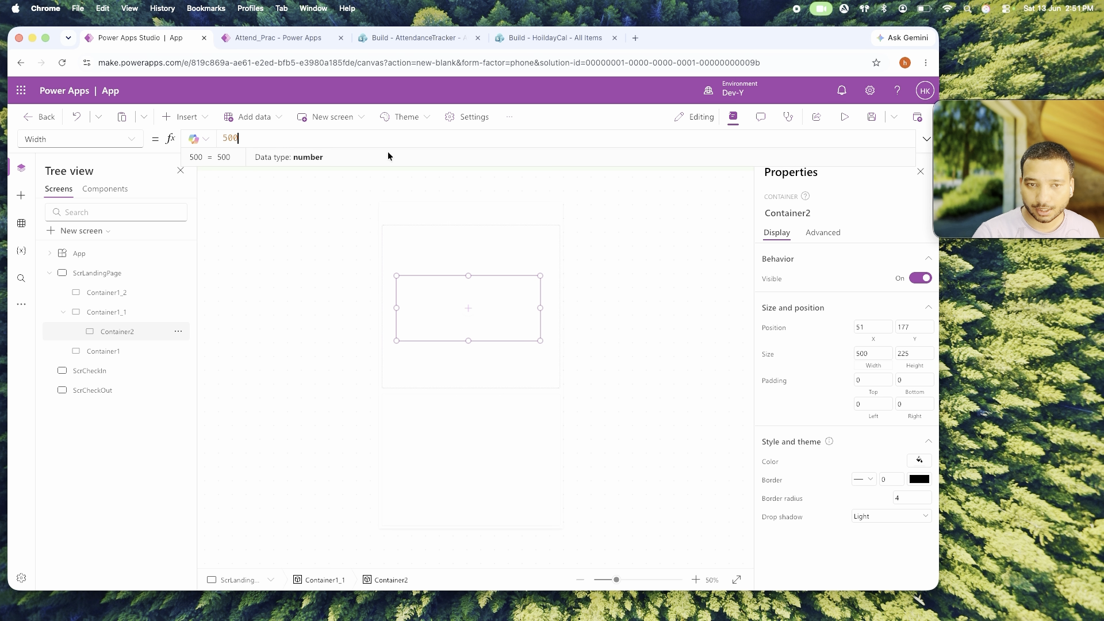
pyautogui.click(223, 138)
pyautogui.write('paren')
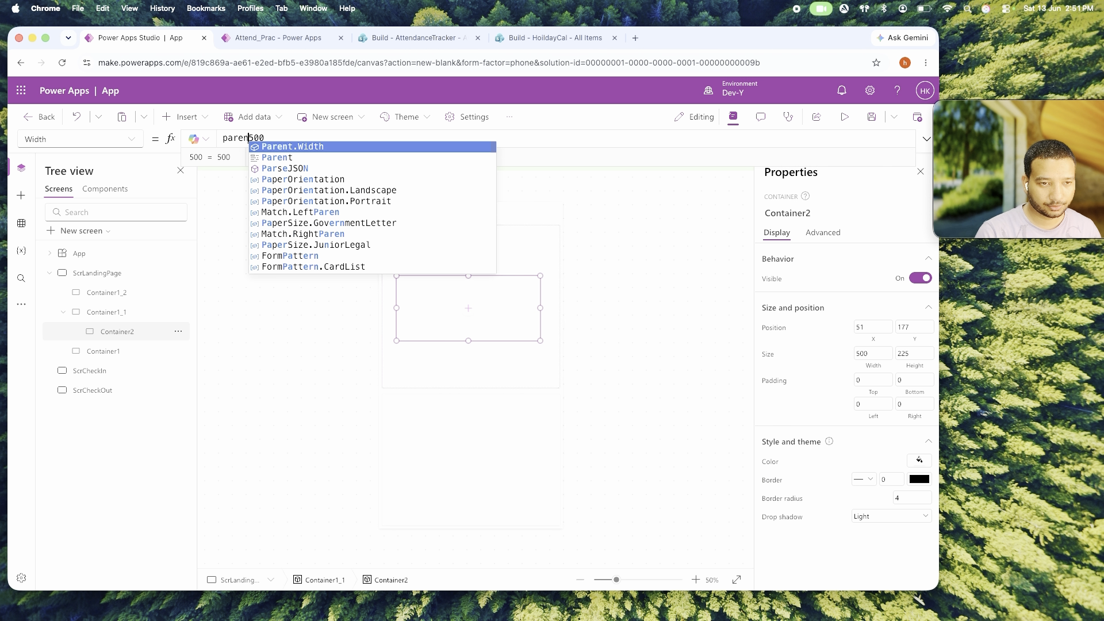
pyautogui.press('super+s')
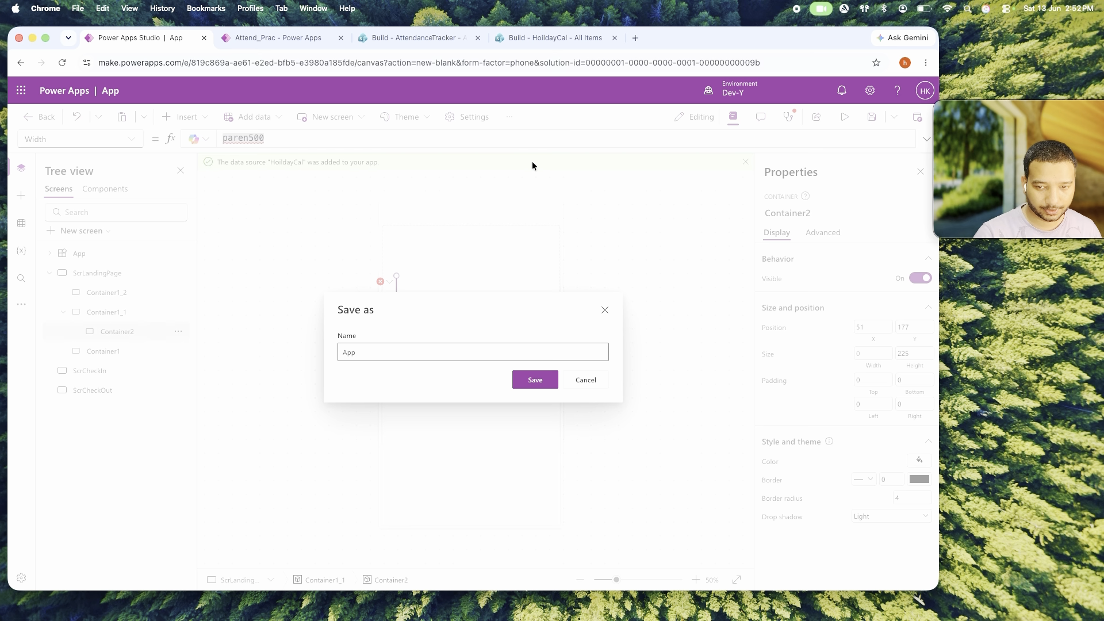
pyautogui.click(604, 311)
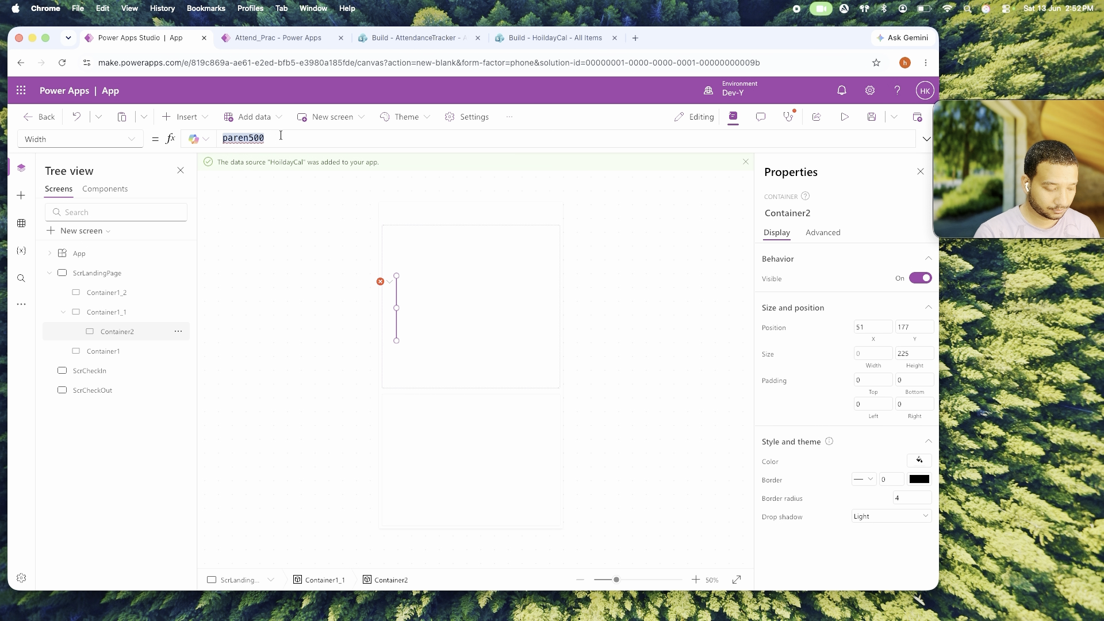
pyautogui.write('pare')
pyautogui.press('Tab')
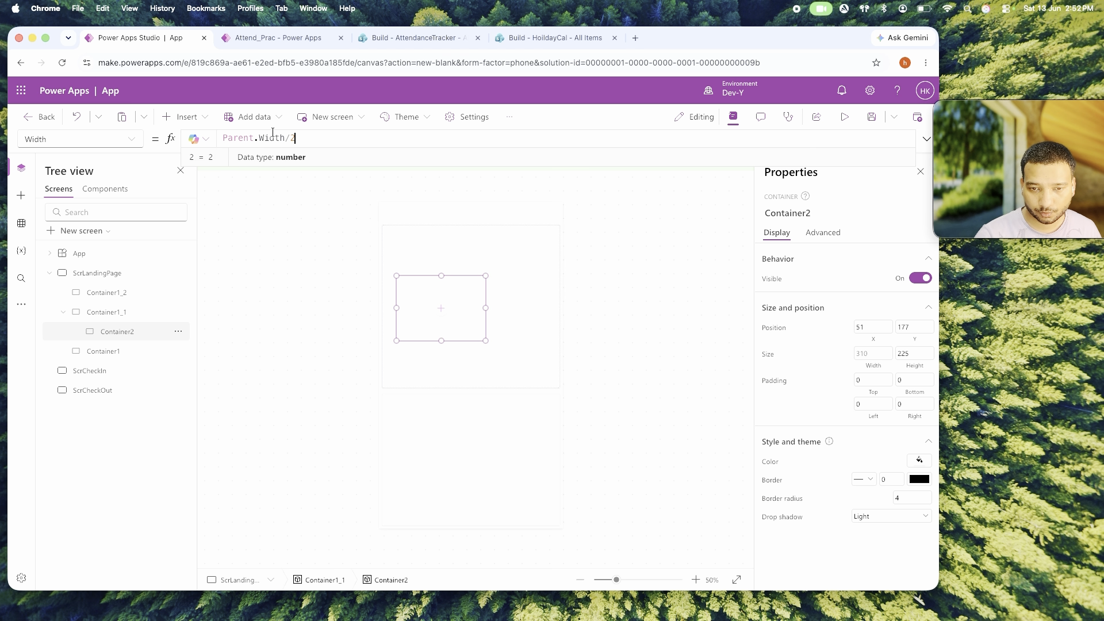
# Reuse the formula Parent.Width/2 as Container2's height and move the container to about X 132, Y 144.
pyautogui.moveTo(296, 138); pyautogui.dragTo(219, 140)
pyautogui.press('super+c')
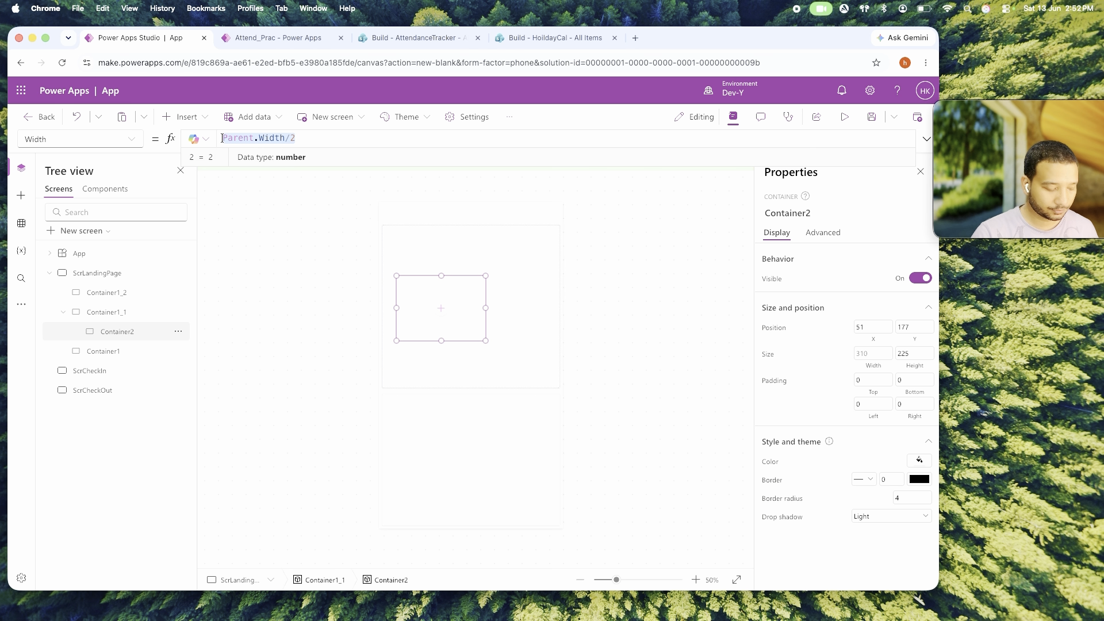
pyautogui.click(906, 363)
pyautogui.press('super+s')
pyautogui.click(597, 379)
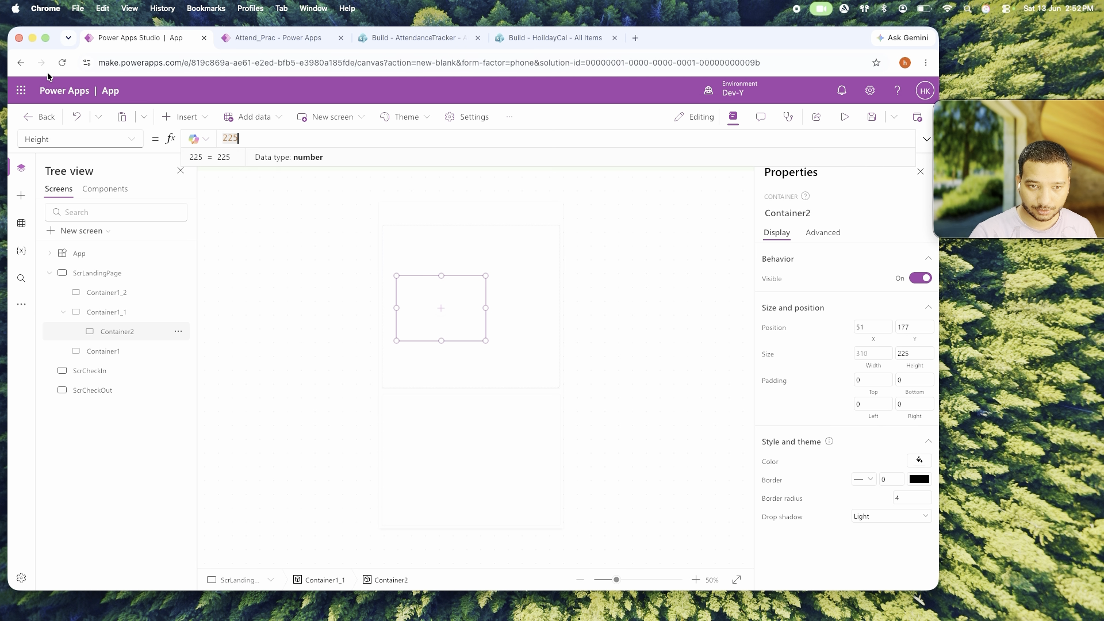
pyautogui.press('super+v')
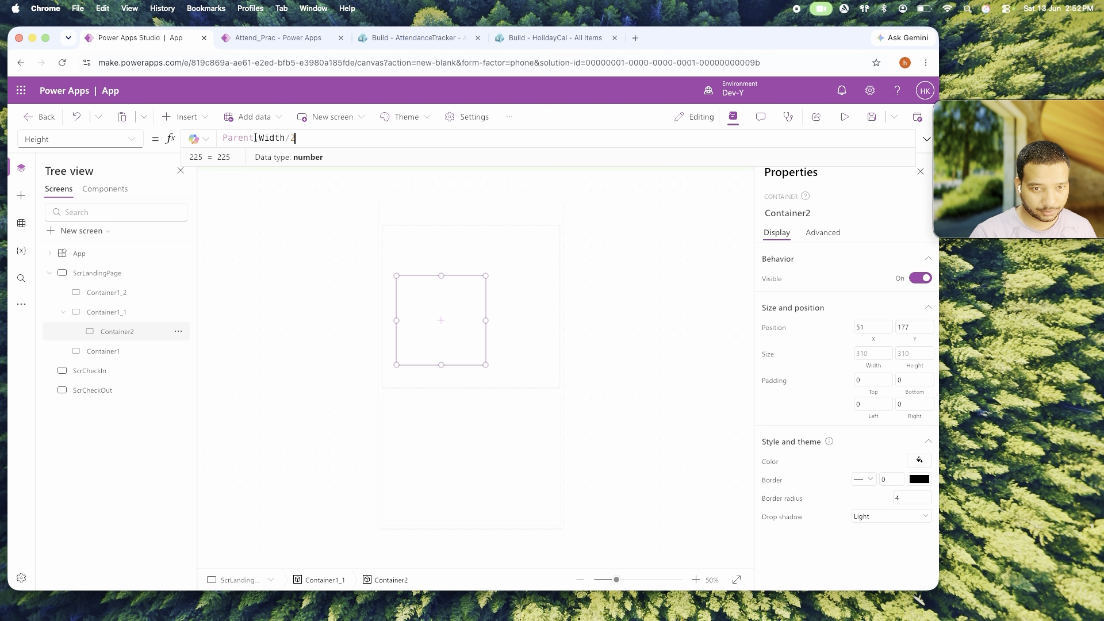
pyautogui.moveTo(485, 291); pyautogui.dragTo(510, 282)
# Make Container2 a square with width Parent.Width/3 and height Self.Width, placed at about X 177, Y 195.
pyautogui.click(874, 353)
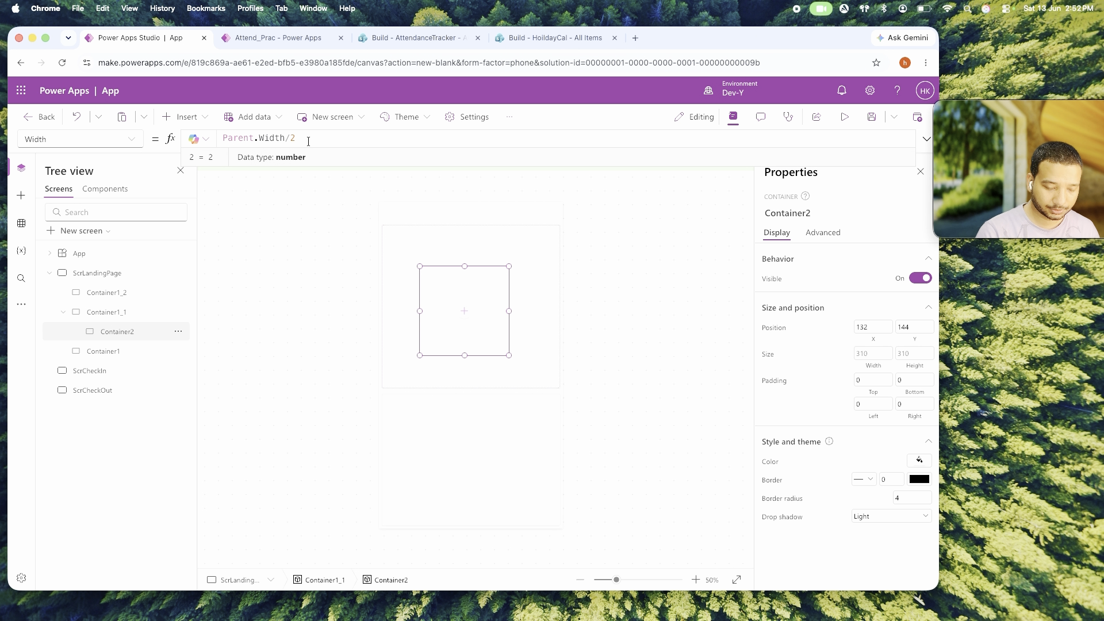
pyautogui.write('3')
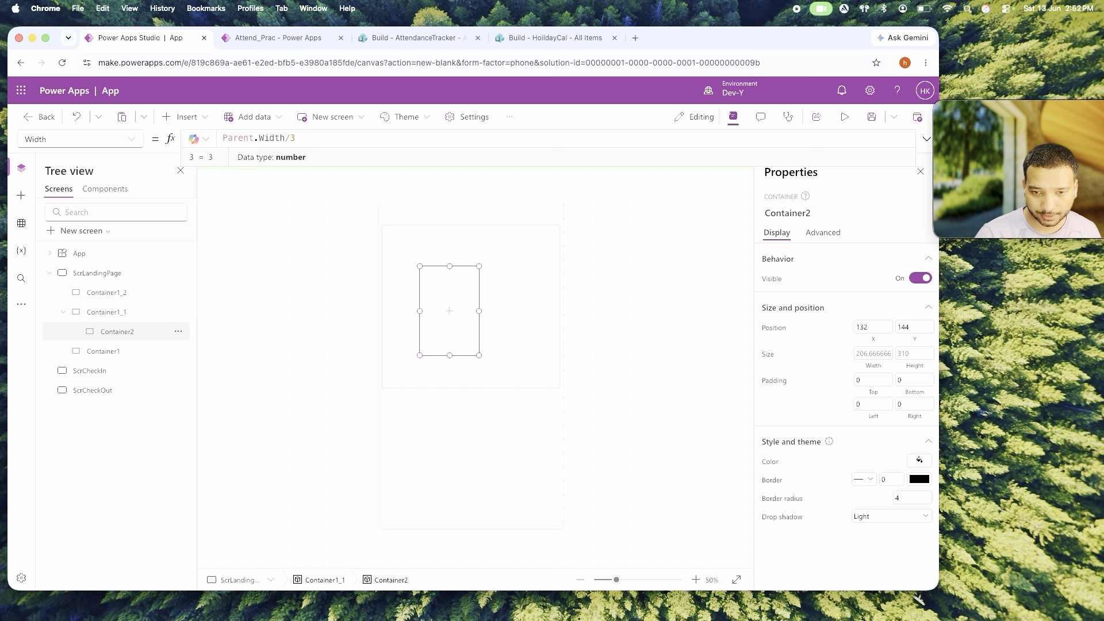
pyautogui.click(914, 354)
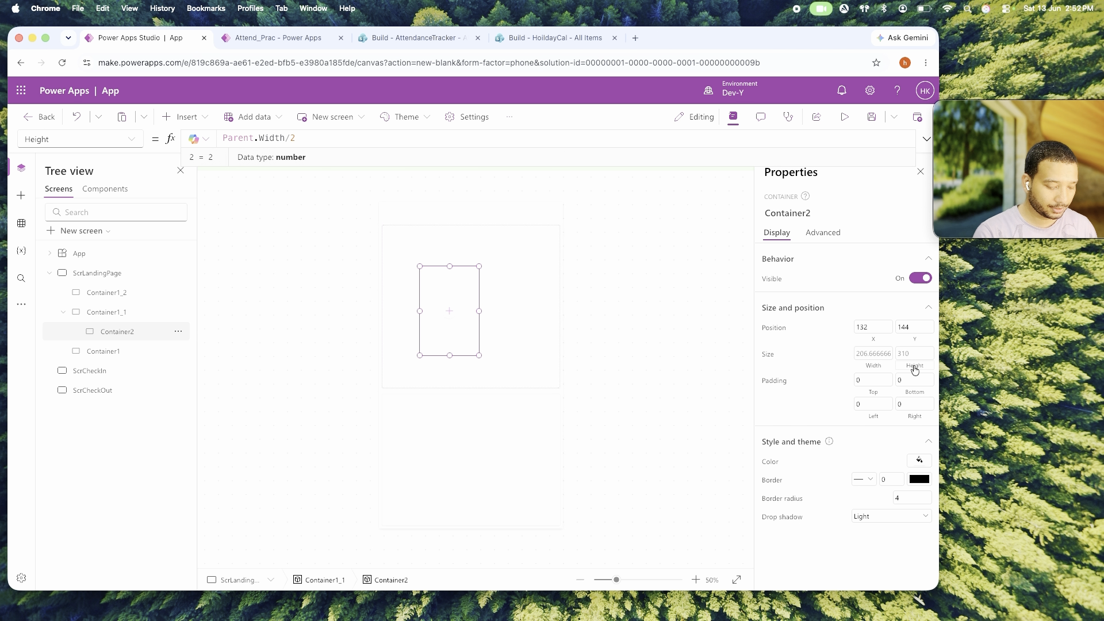
pyautogui.press('super+a')
pyautogui.write('Self.Width')
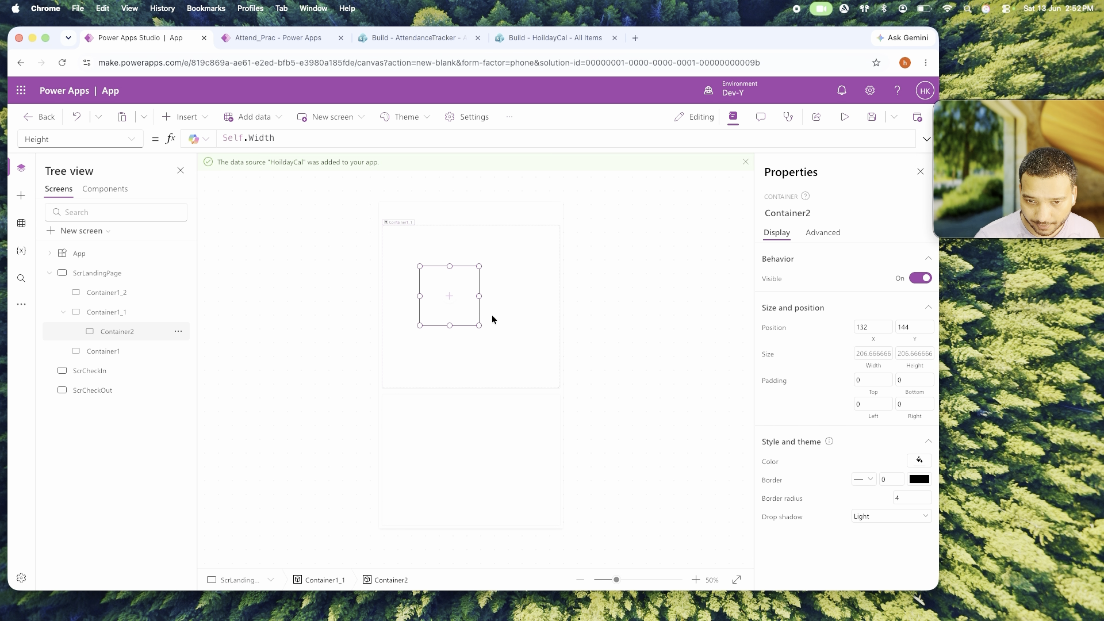
pyautogui.moveTo(476, 313); pyautogui.dragTo(492, 329)
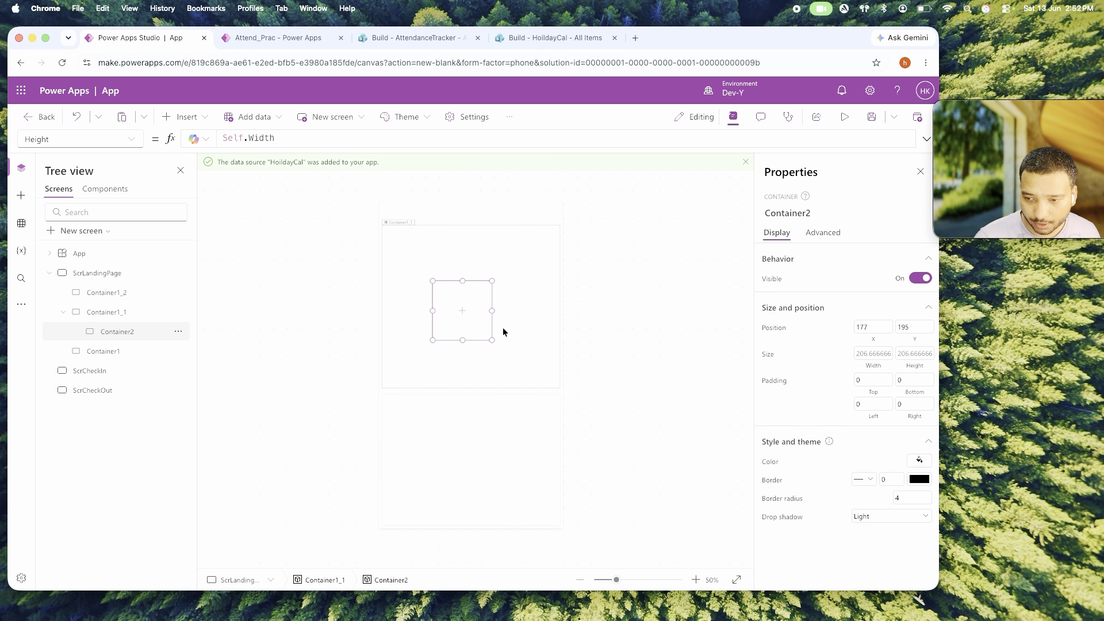
# Set Container2's RadiusTopLeft property to the formula Self.Width/2.
pyautogui.click(794, 498)
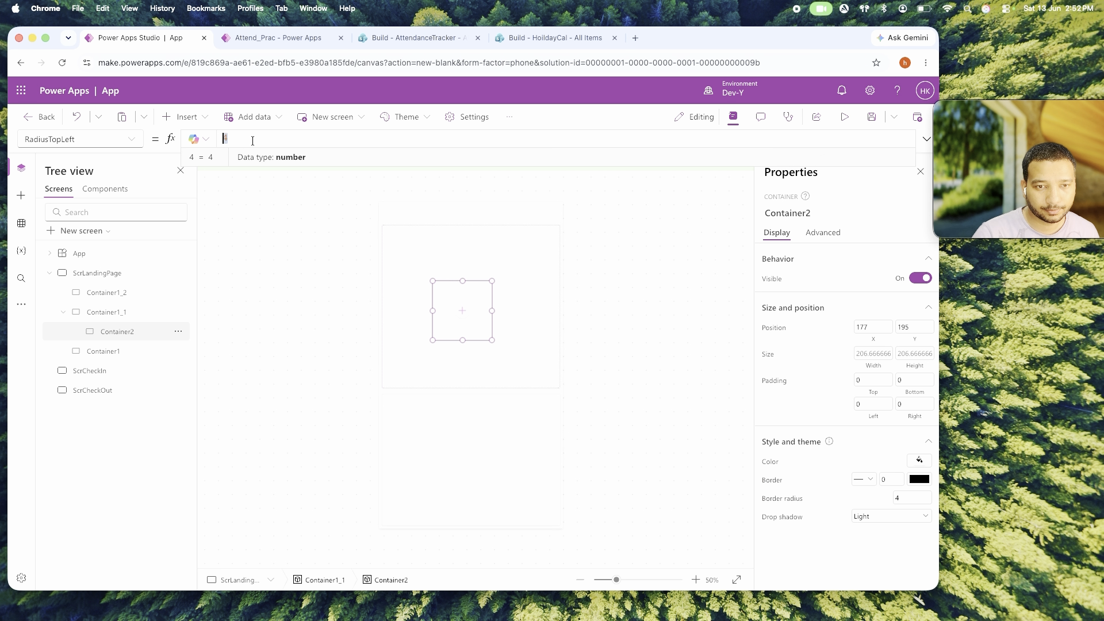
pyautogui.write('Self.wi')
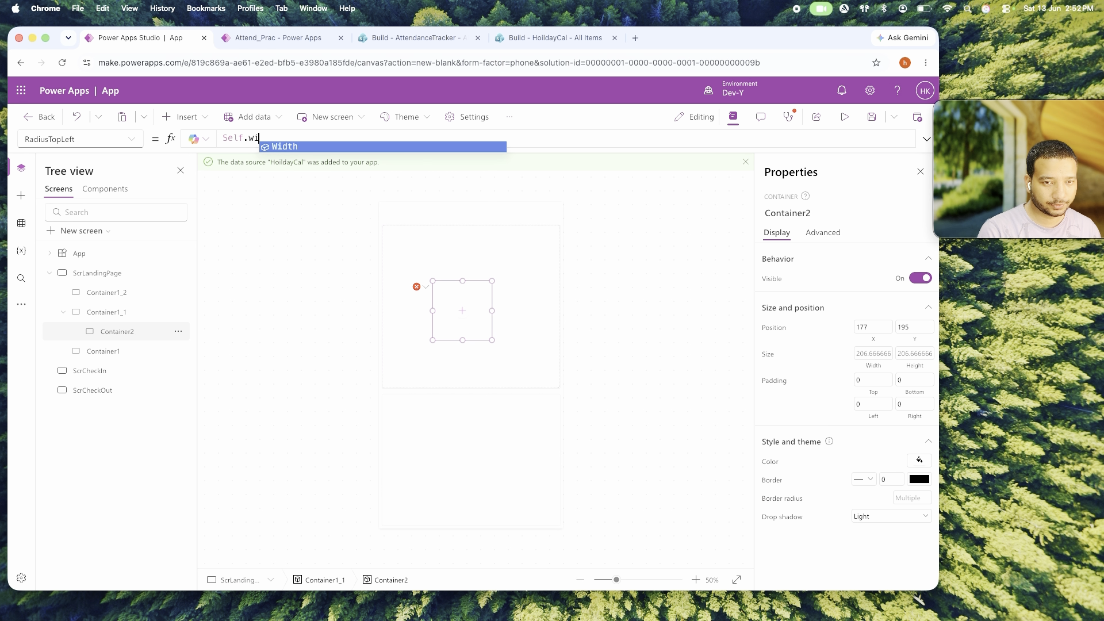
pyautogui.press('Tab')
pyautogui.write('/2')
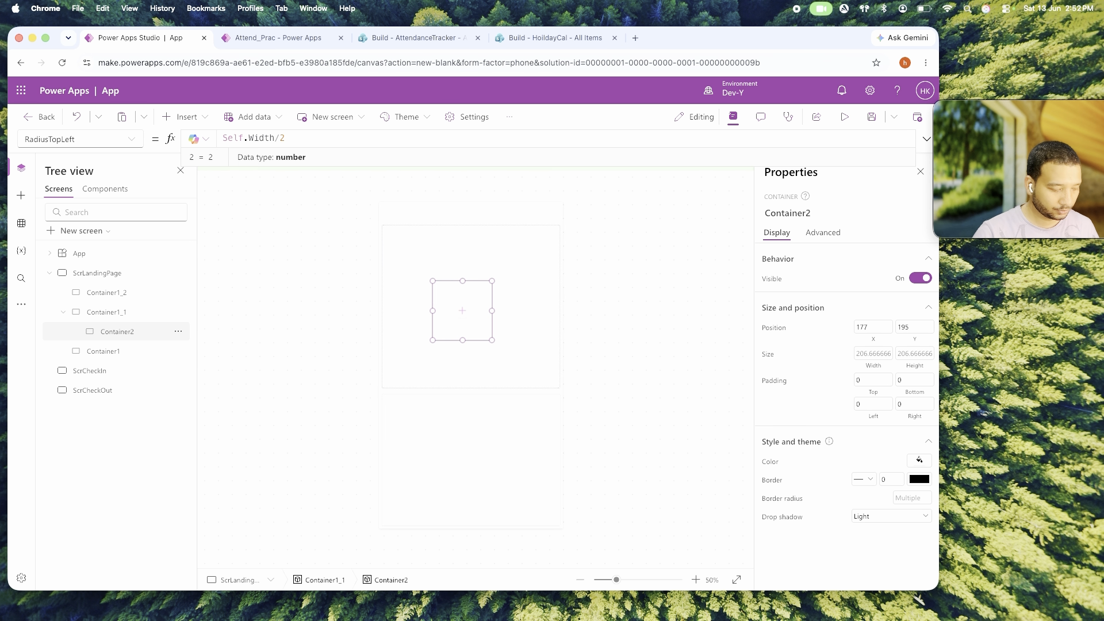
# Set Container2's RadiusBottomLeft property to the formula Self.Width/2.
pyautogui.click(131, 140)
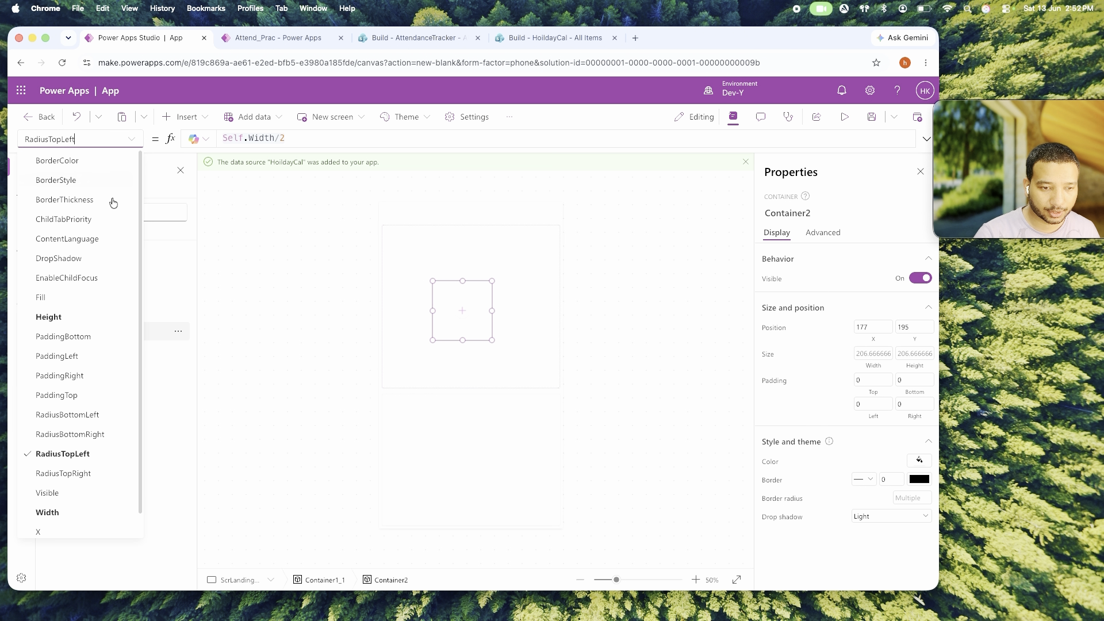
pyautogui.click(76, 417)
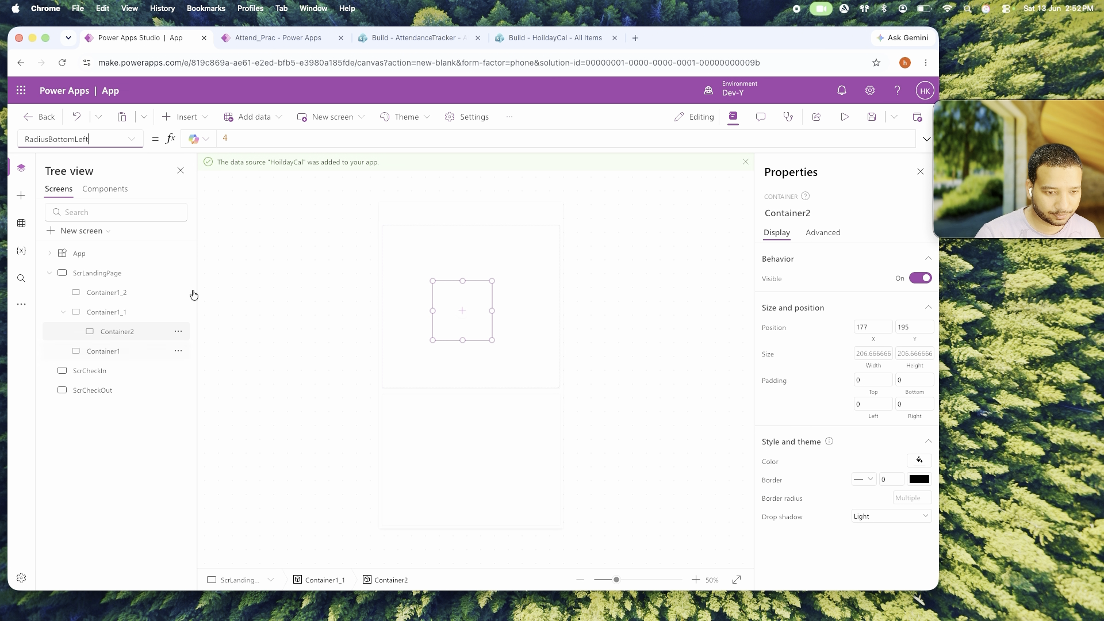
pyautogui.click(277, 138)
pyautogui.press('super+a')
pyautogui.write('Self.Width/2')
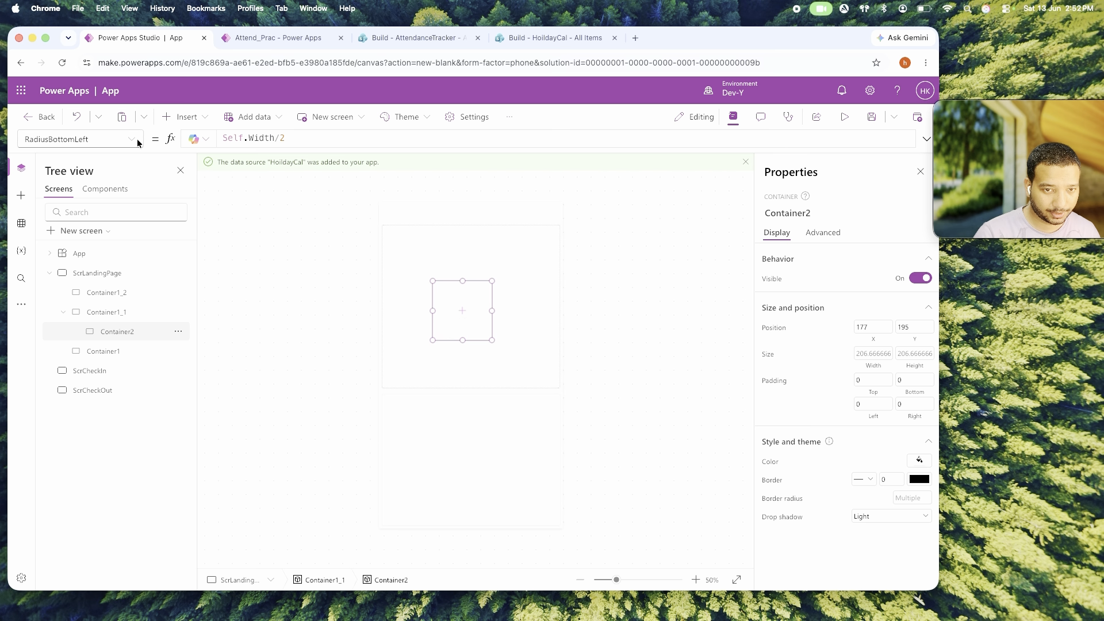
# Set Container2's RadiusBottomRight property to the formula Self.Width/2.
pyautogui.click(136, 139)
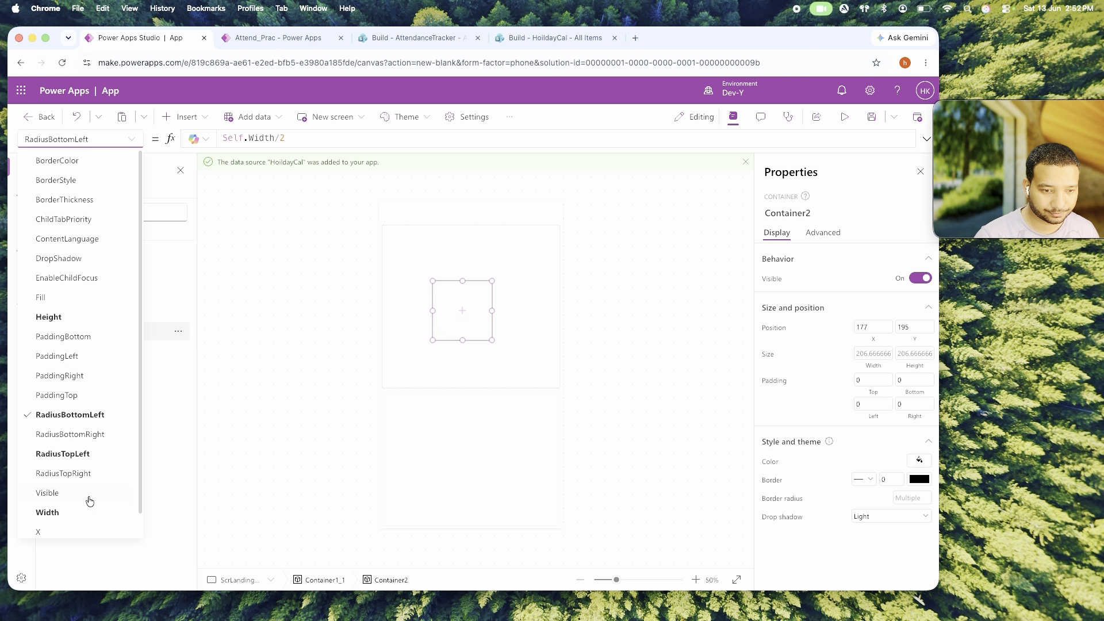
pyautogui.click(72, 441)
pyautogui.click(286, 140)
pyautogui.press('super+a')
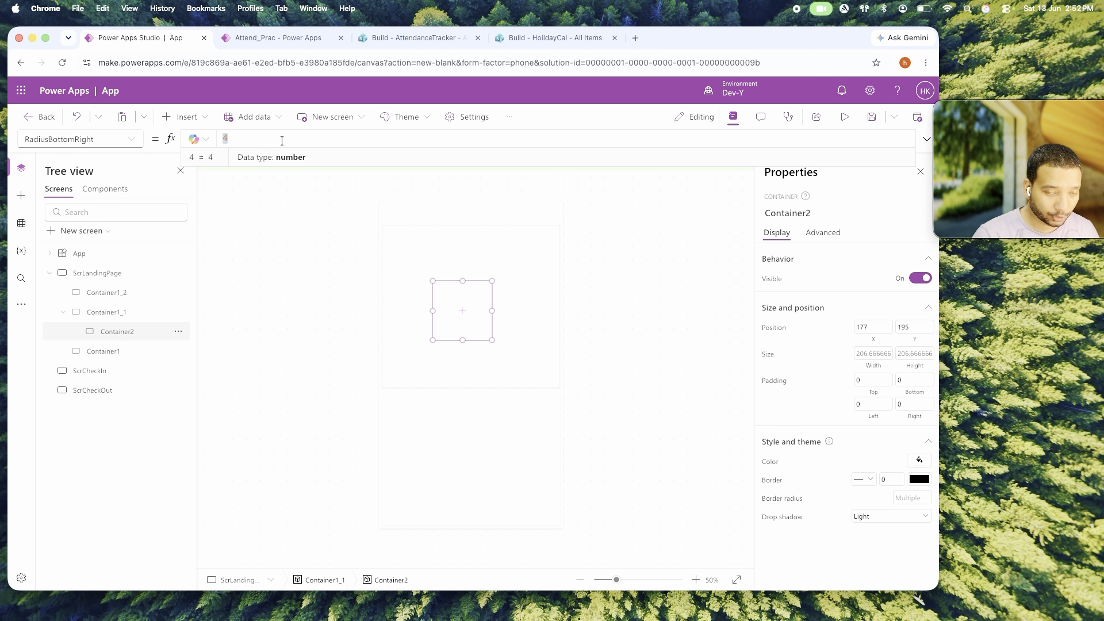
pyautogui.write('Self.Width/2')
# Set Container2's RadiusTopRight property to the formula Self.Width/2 and check the rounded shape on the canvas.
pyautogui.click(137, 141)
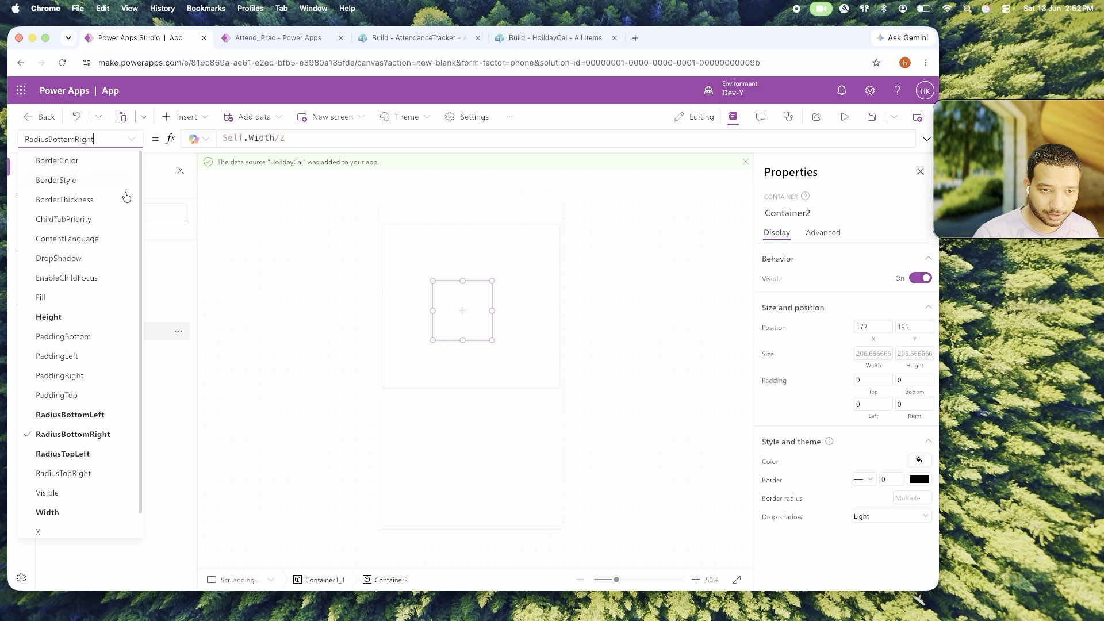
pyautogui.click(64, 473)
pyautogui.click(236, 139)
pyautogui.press('super+a')
pyautogui.write('Self.Width/2')
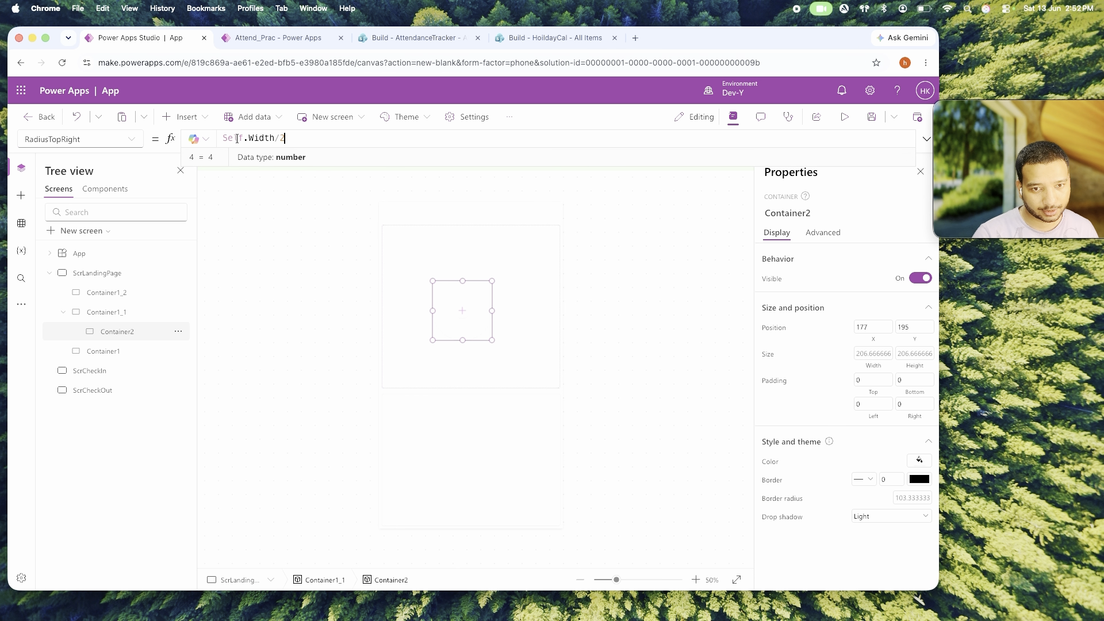
pyautogui.click(696, 426)
pyautogui.click(486, 326)
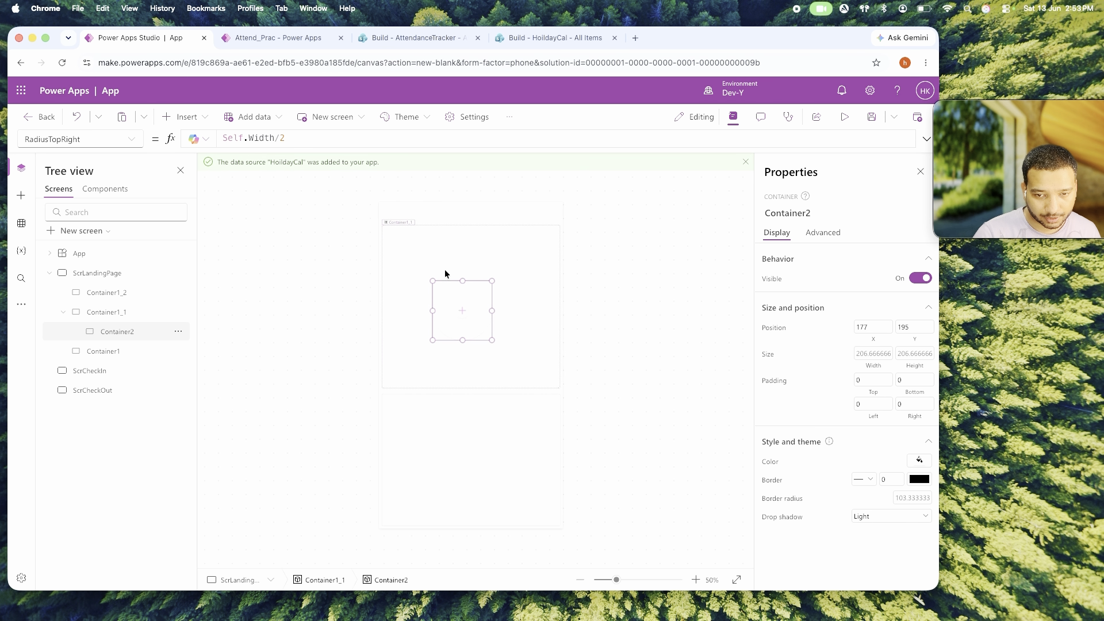
pyautogui.click(637, 353)
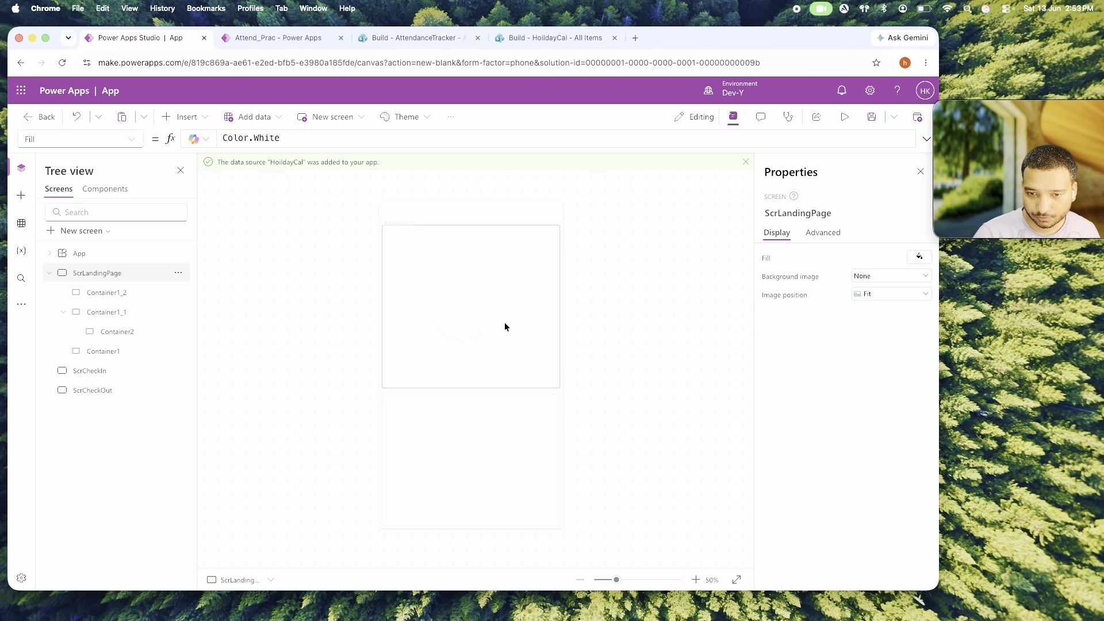
# Give Container2 a border of thickness 1 in the light blue theme color.
pyautogui.click(474, 319)
pyautogui.click(890, 480)
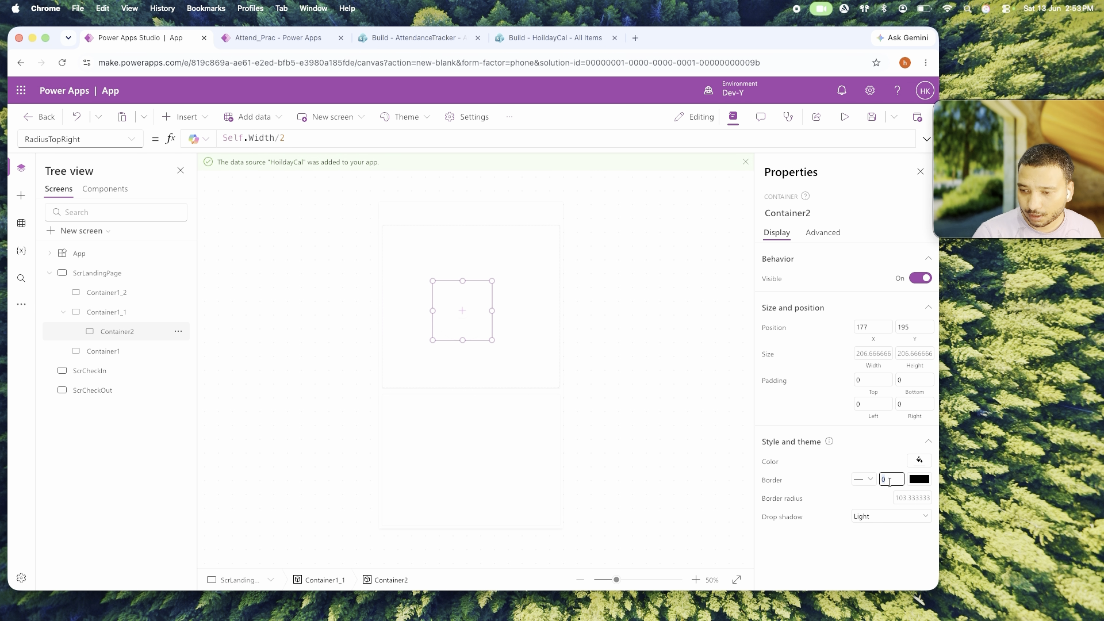
pyautogui.click(918, 480)
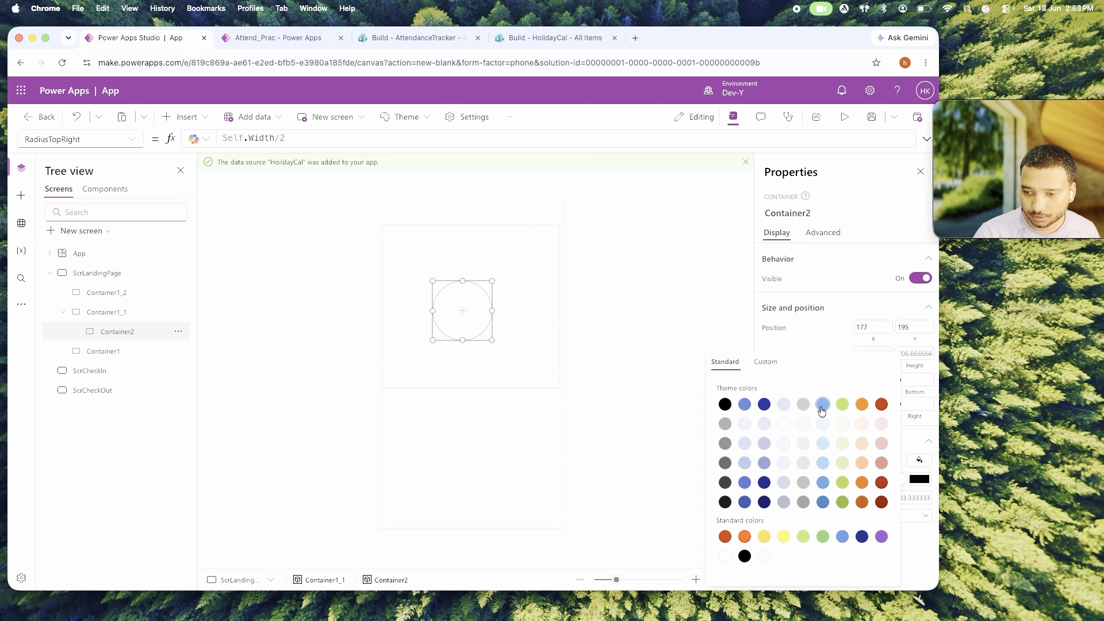
pyautogui.click(823, 404)
pyautogui.click(655, 336)
pyautogui.click(485, 333)
pyautogui.click(695, 374)
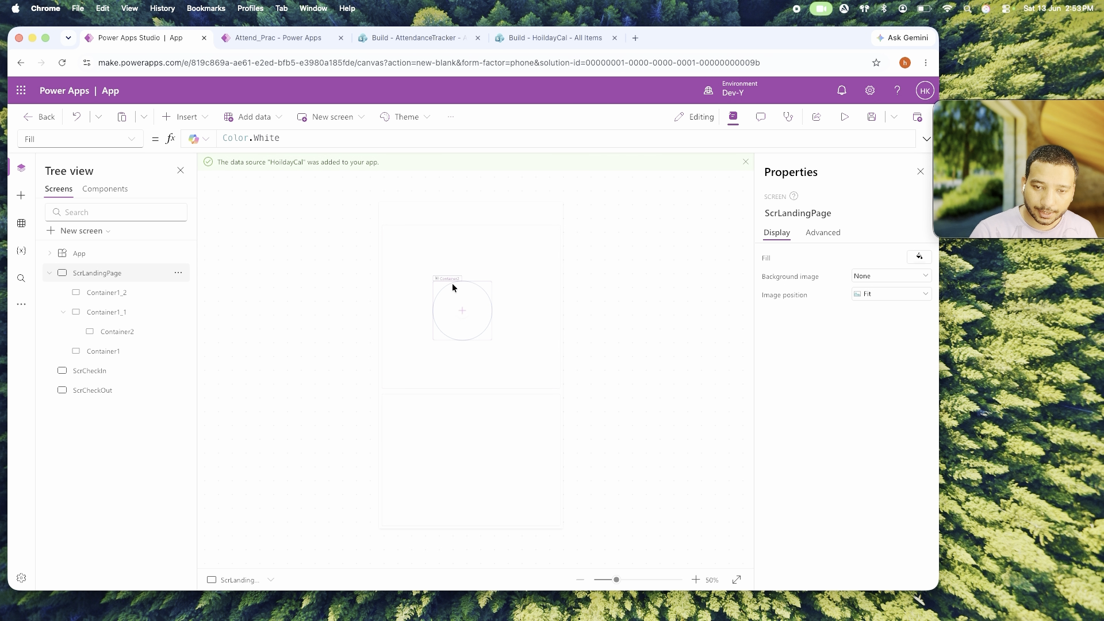
# Insert a plain Container inside the circular Container2.
pyautogui.click(465, 317)
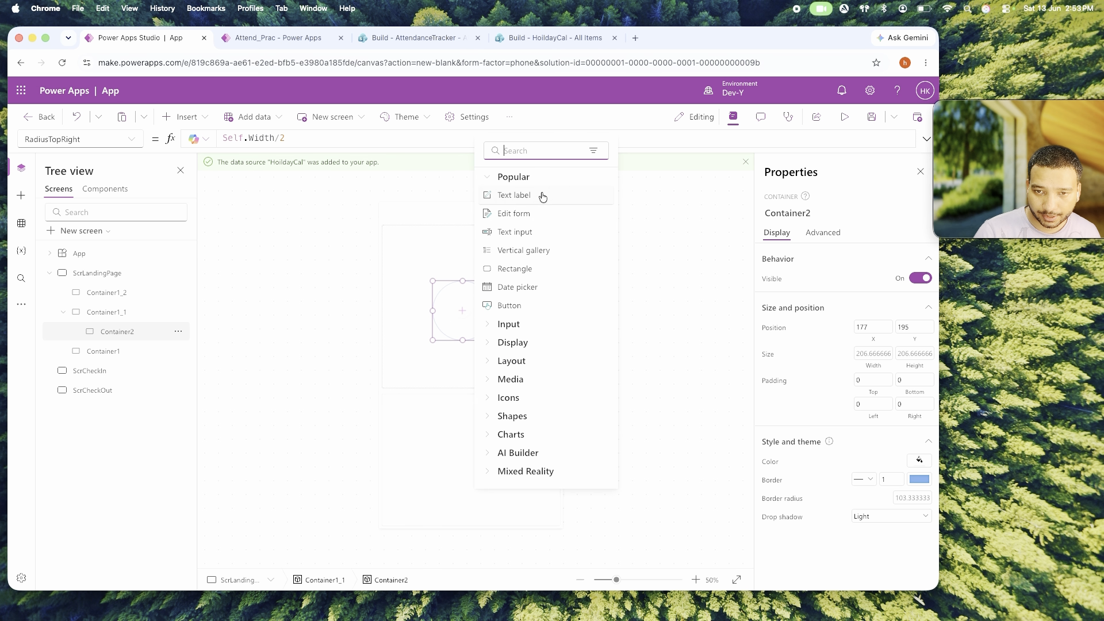
pyautogui.write('cont')
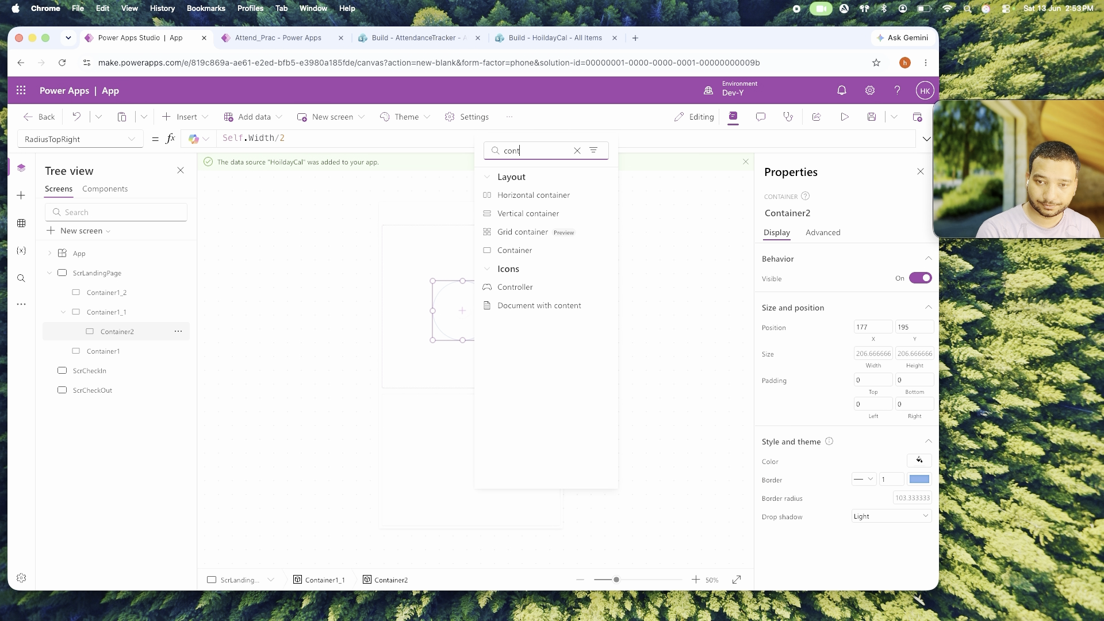
pyautogui.click(514, 250)
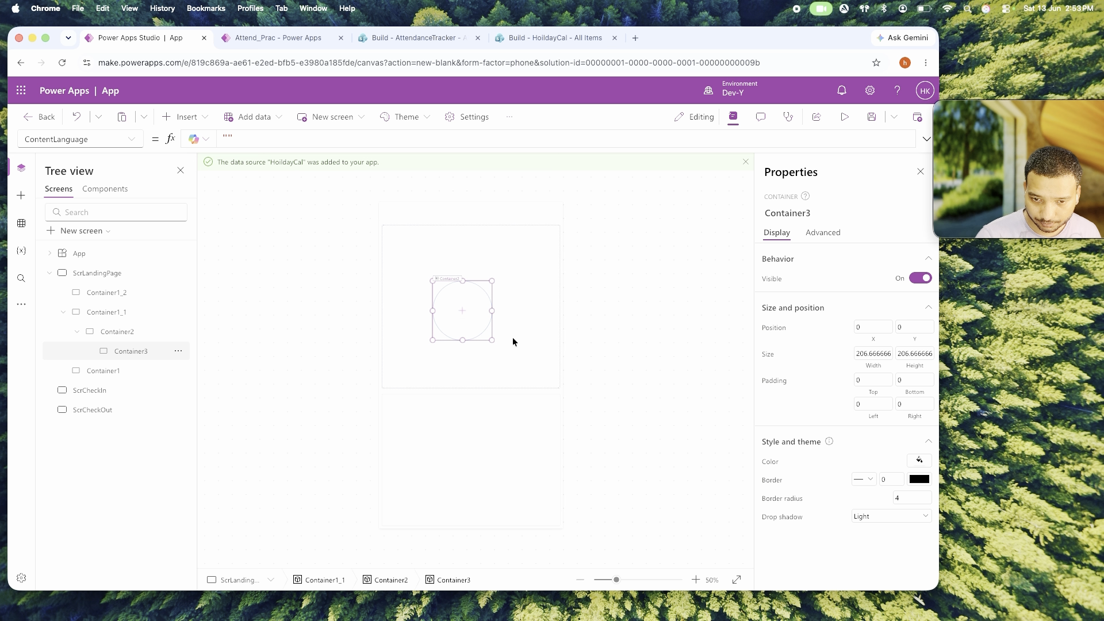
# Set the width of the new container inside Container2 to the formula Parent.Width-30.
pyautogui.click(868, 353)
pyautogui.press('super+a')
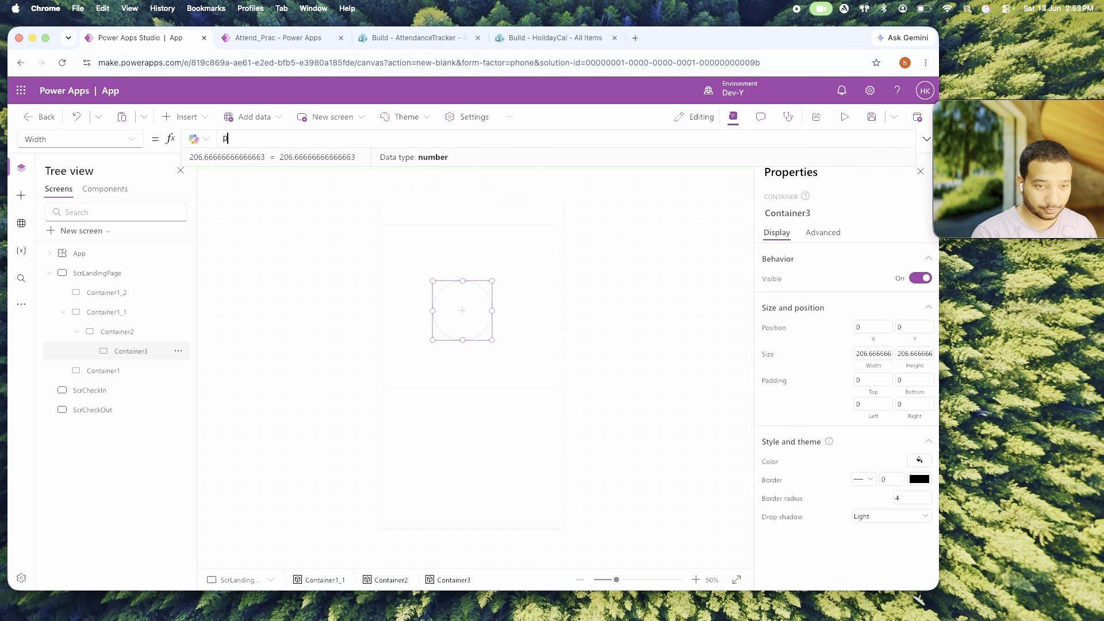
pyautogui.write('Parent.Width-')
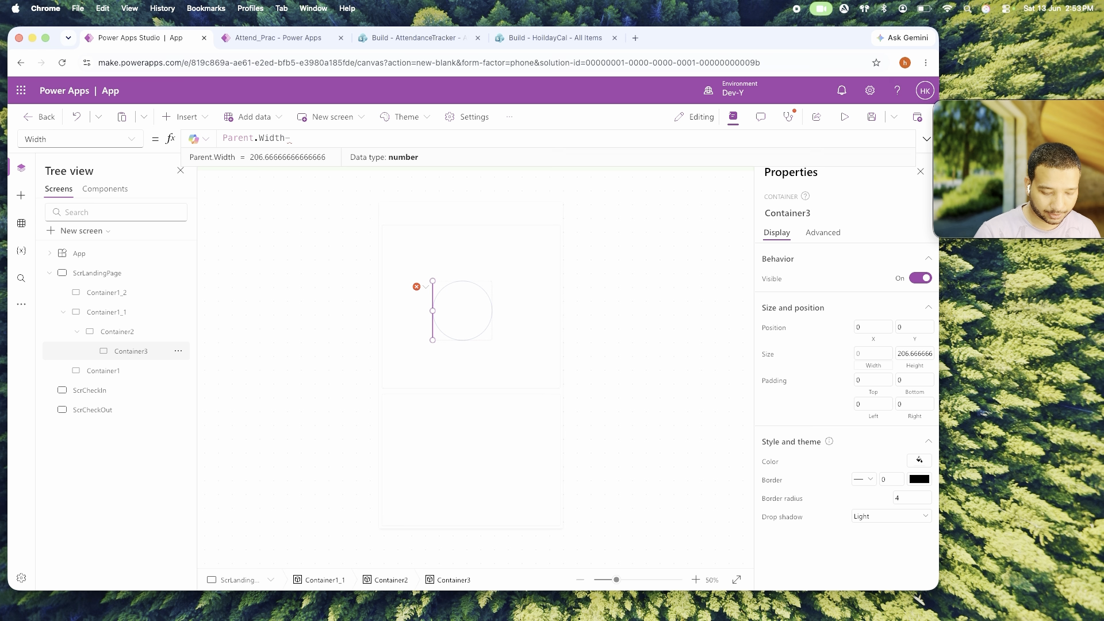
pyautogui.write('30')
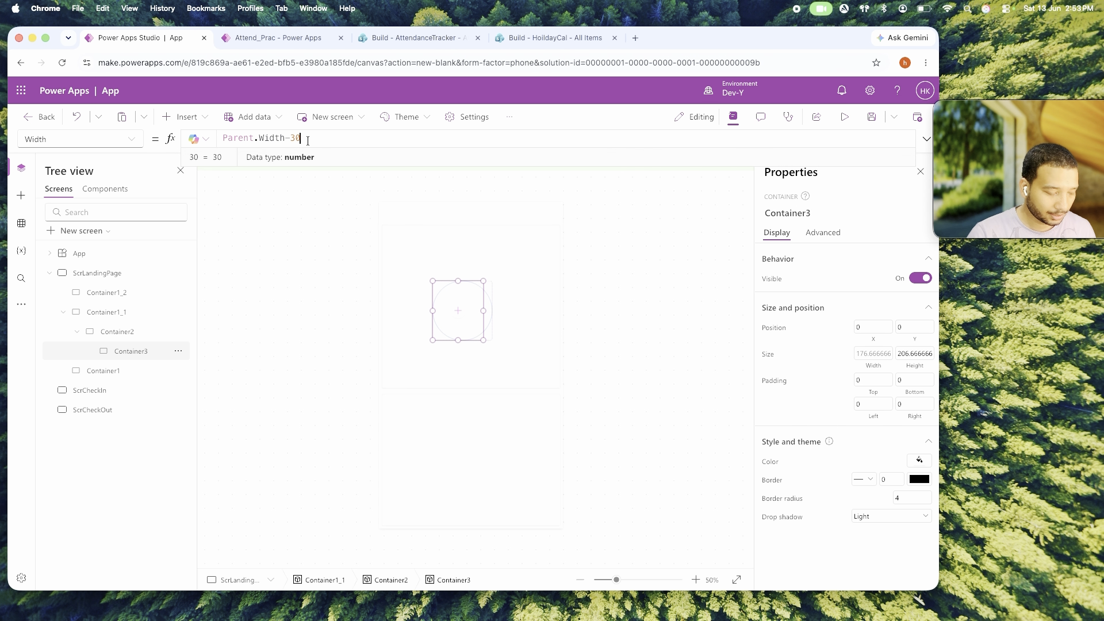
# Set Container3's height to the formula Parent.Height-30.
pyautogui.click(913, 353)
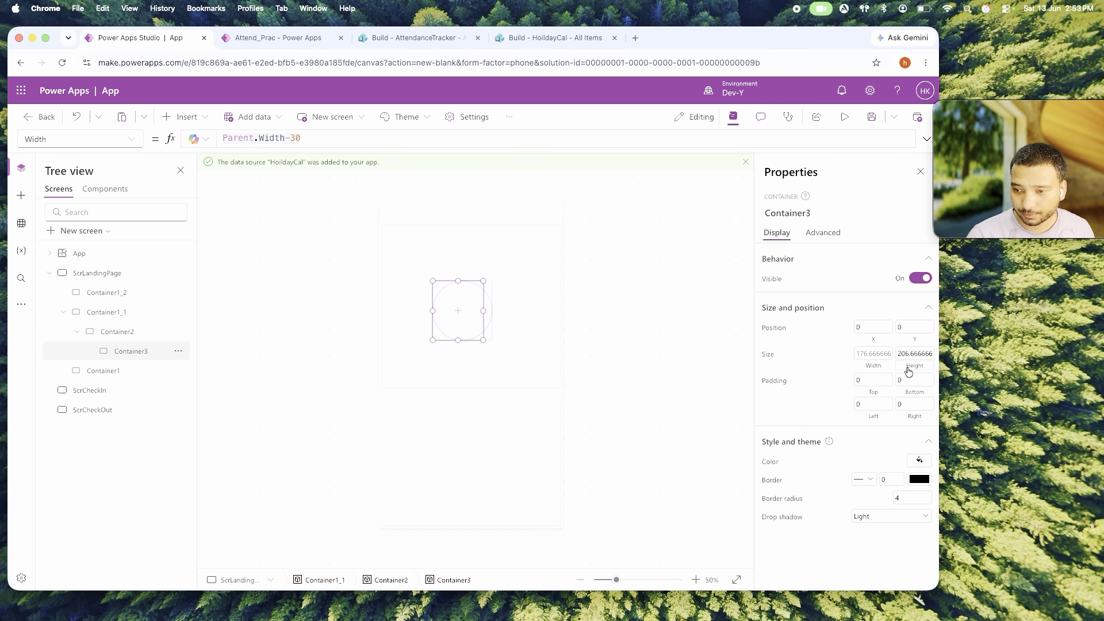
pyautogui.hotkey('ctrl', 'a')
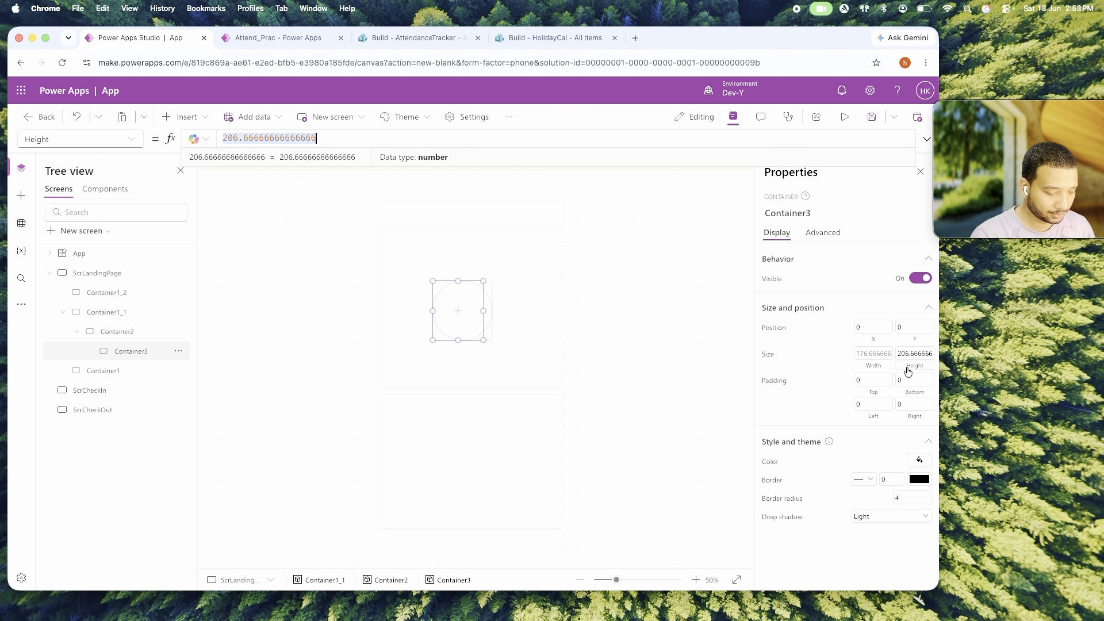
pyautogui.write('Parent.Height-30')
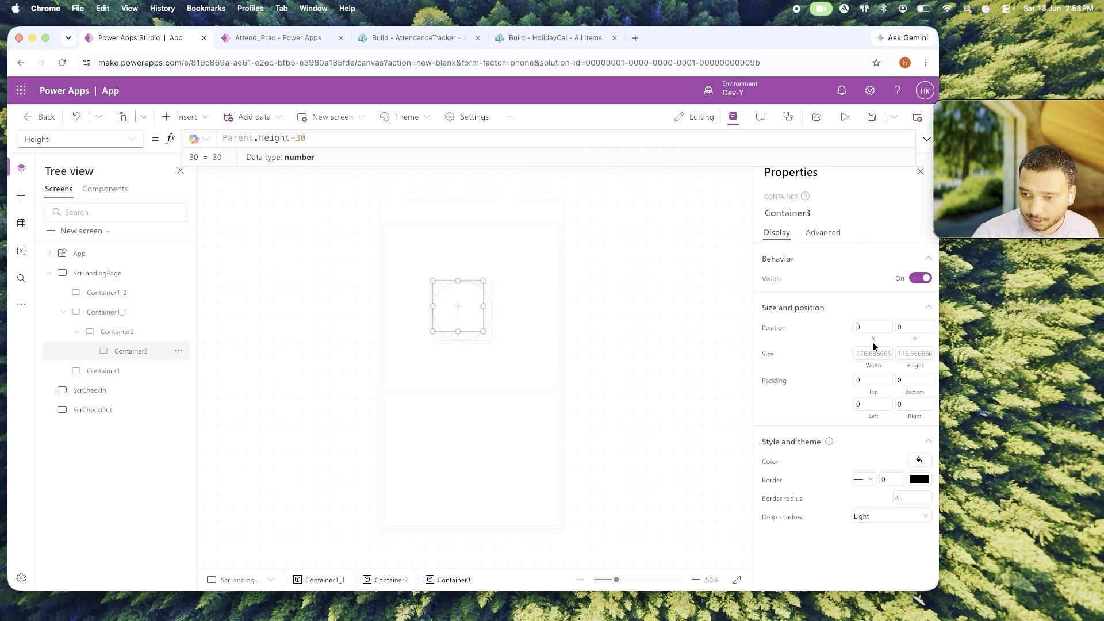
# Center Container3 horizontally with the X formula (Parent.Width-Self.Width)/2 and copy that formula.
pyautogui.click(873, 344)
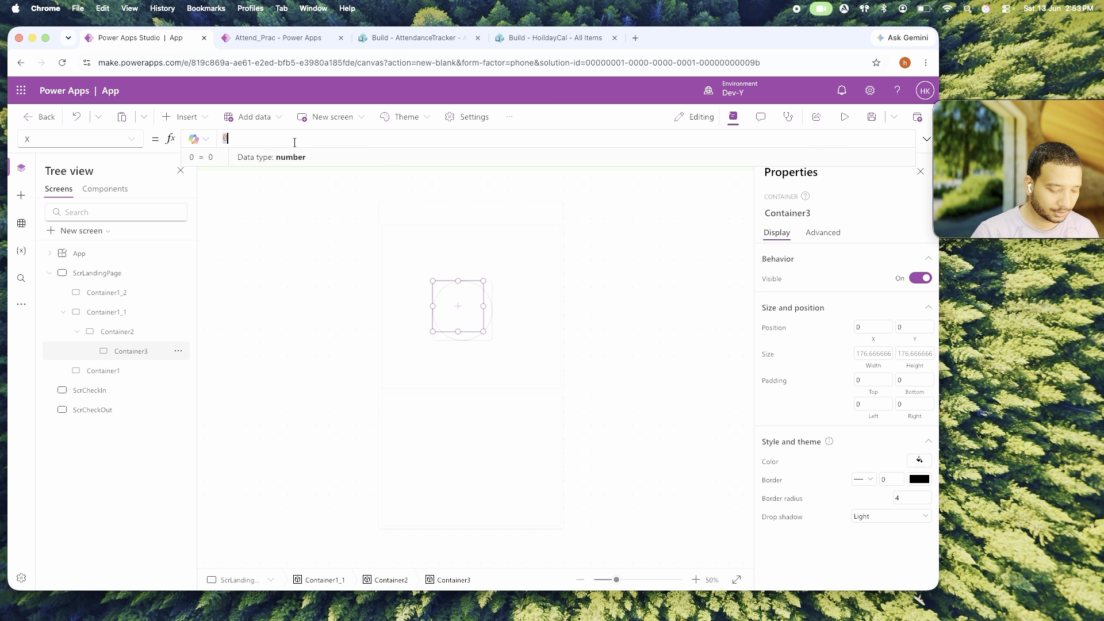
pyautogui.write('Parent.')
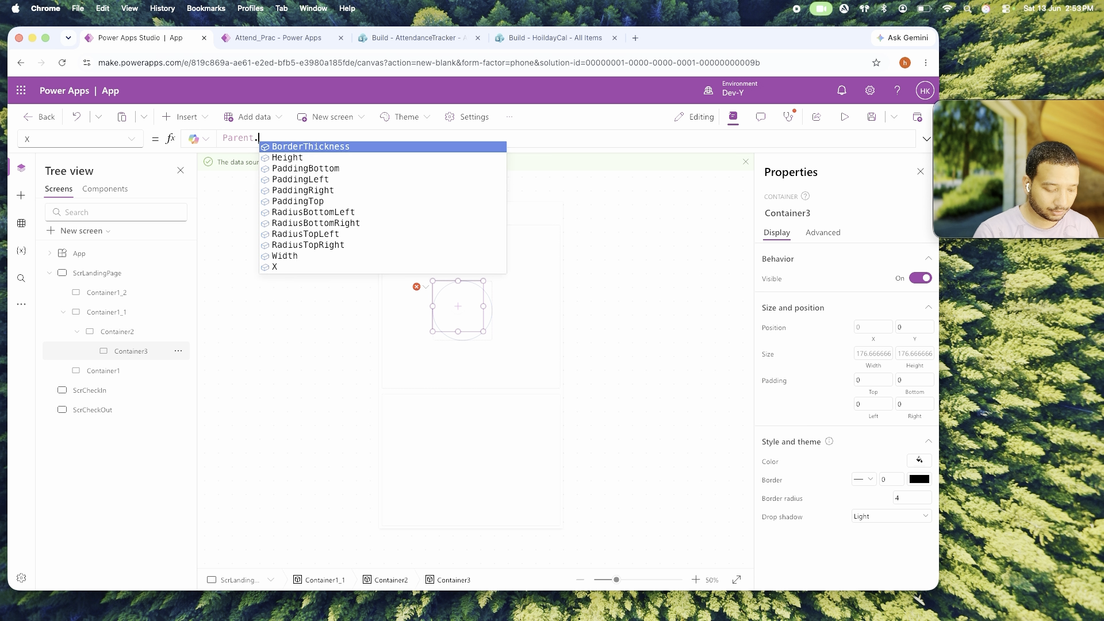
pyautogui.write('width-Self.')
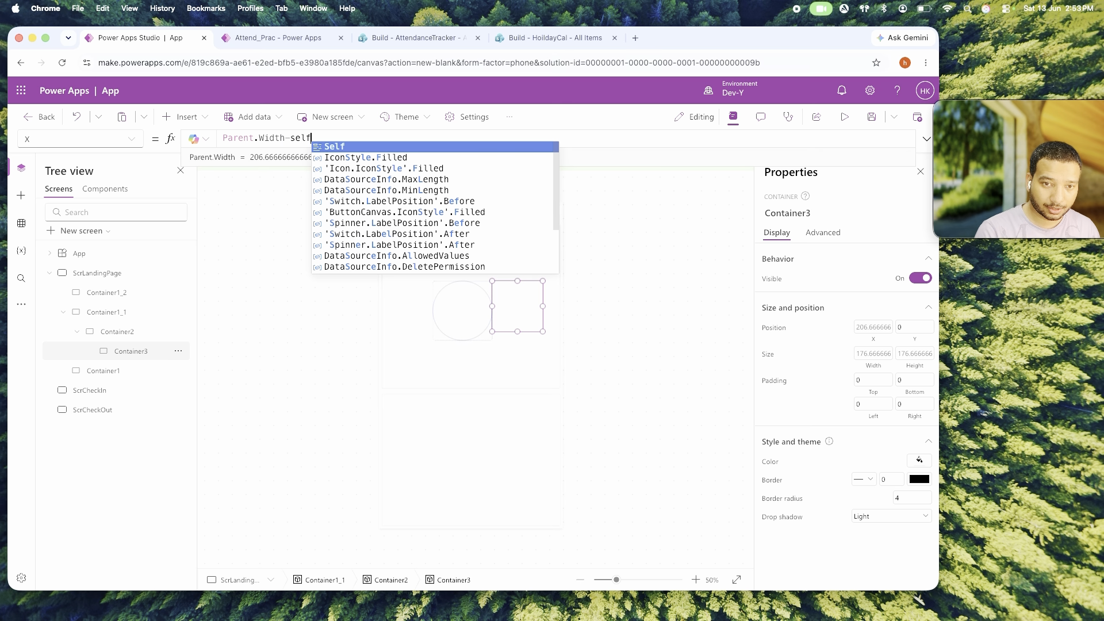
pyautogui.write('Width)/')
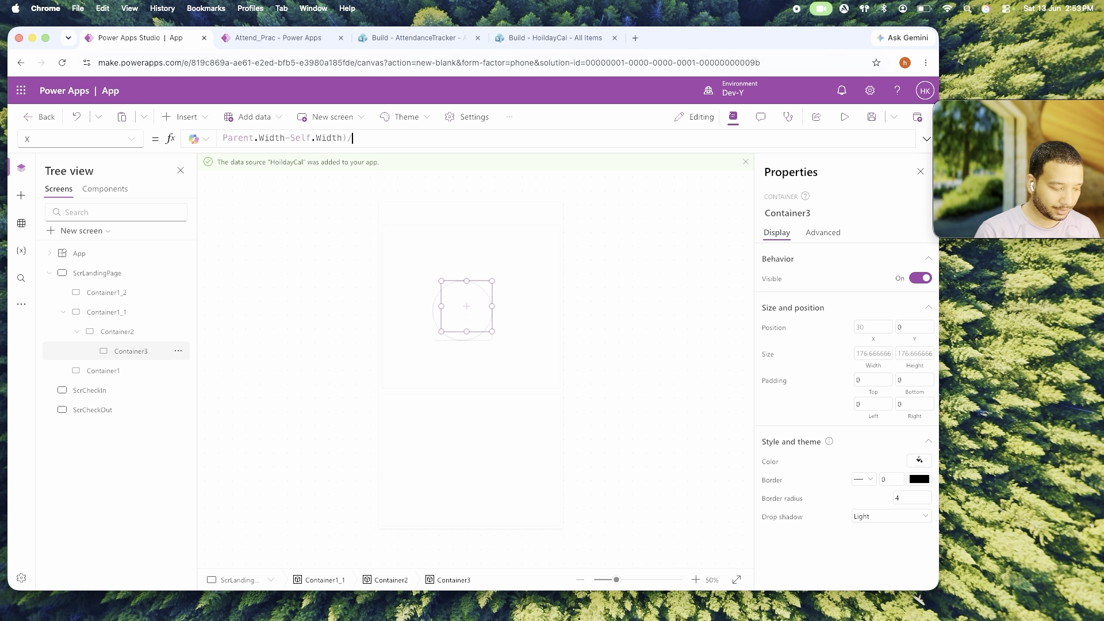
pyautogui.write('2')
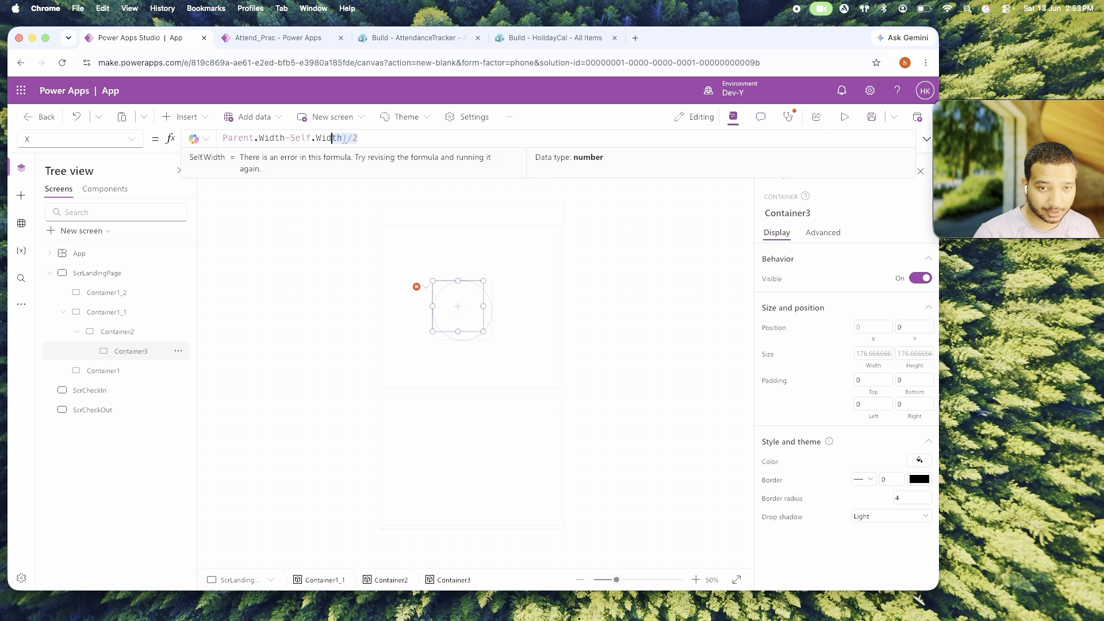
pyautogui.click(332, 138)
pyautogui.click(223, 138)
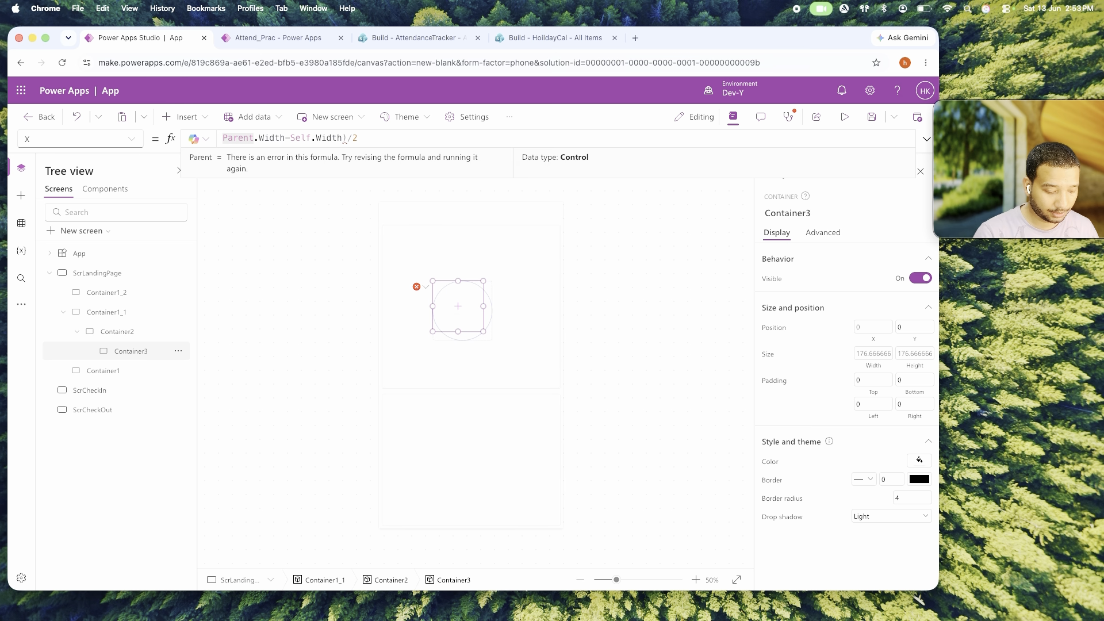
pyautogui.write('(')
pyautogui.press('super+a')
pyautogui.press('super+c')
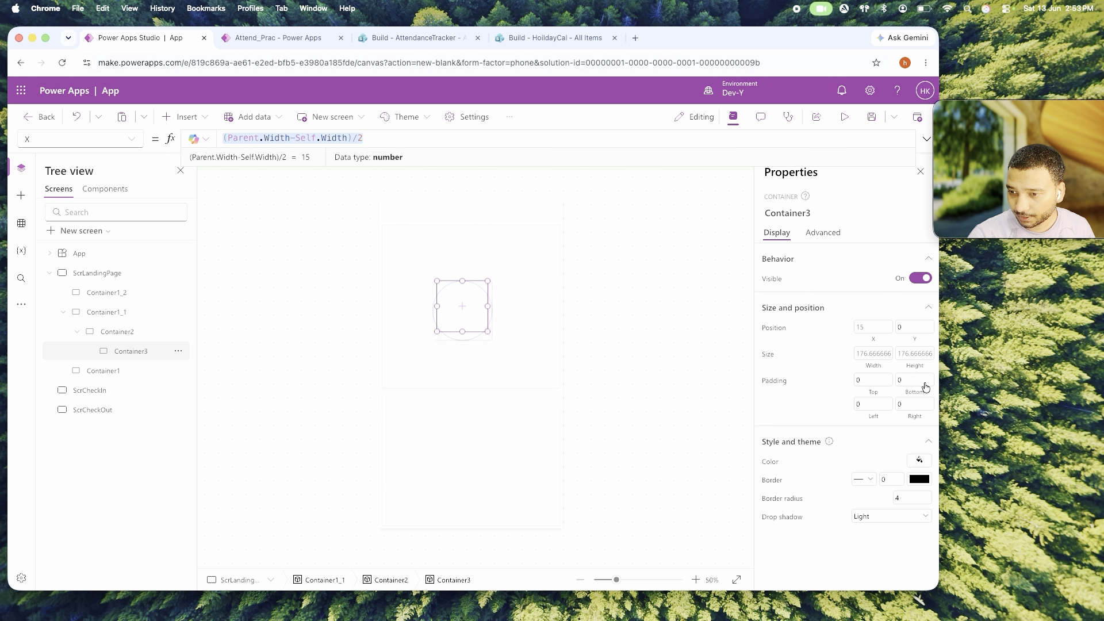
# Center Container3 vertically by reusing the copied formula for Y, adapted to (Parent.Height-Self.Height)/2.
pyautogui.click(920, 340)
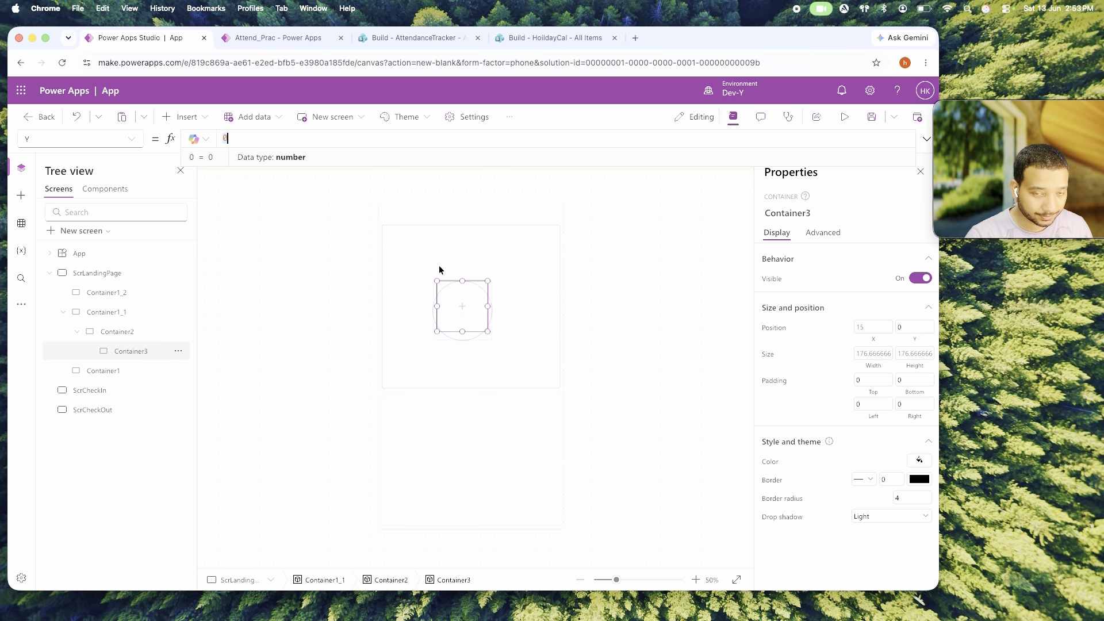
pyautogui.press('super+v')
pyautogui.doubleClick(283, 139)
pyautogui.write('Height')
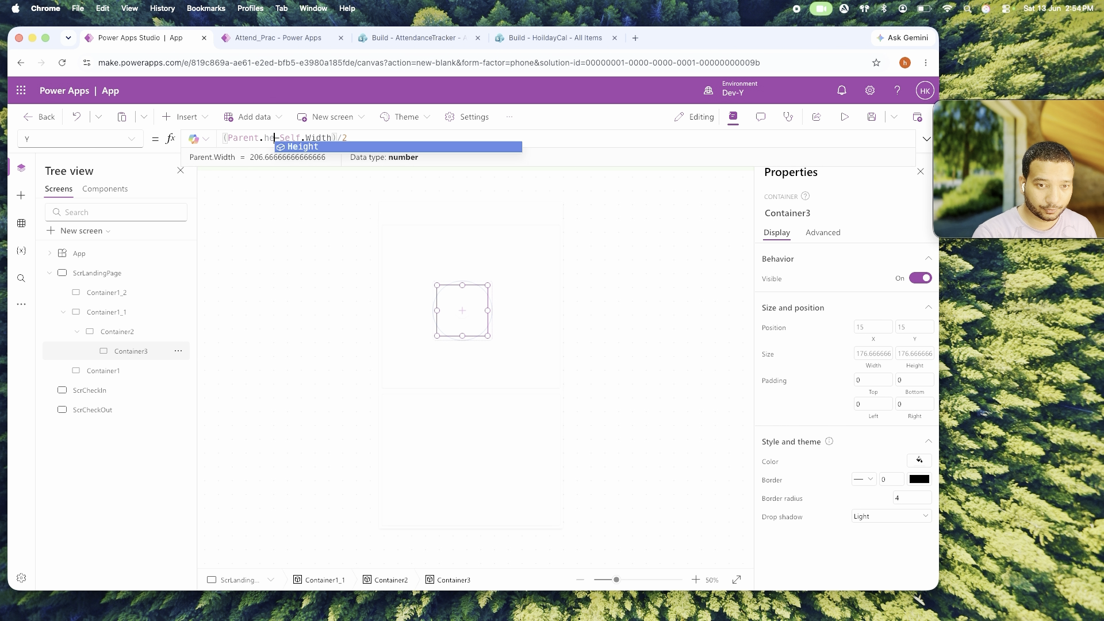
pyautogui.doubleClick(341, 138)
pyautogui.write('Height')
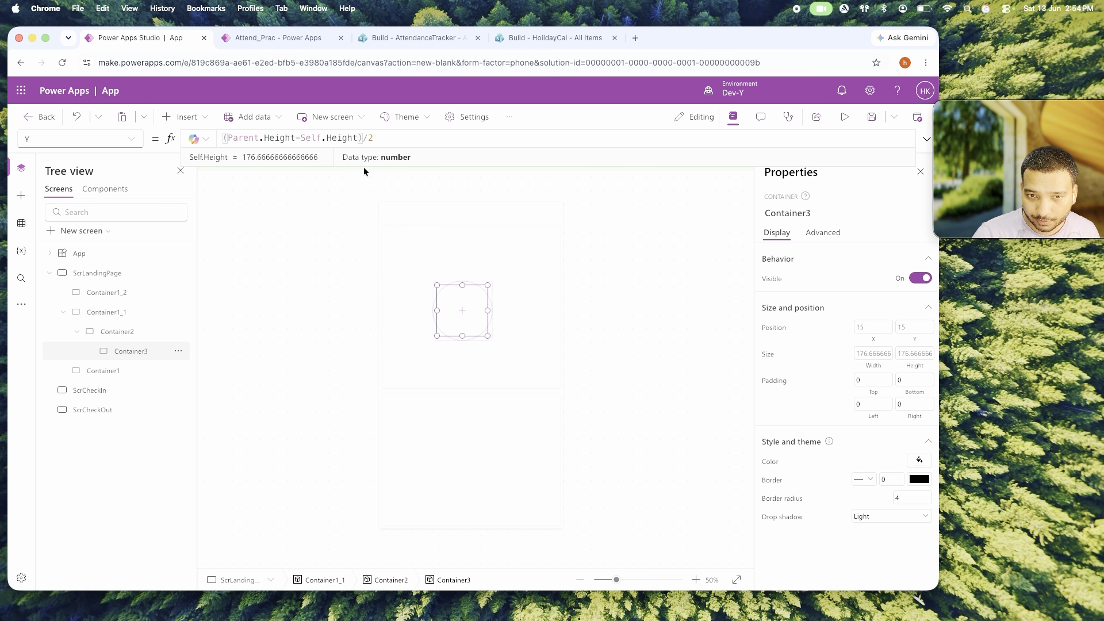
# Set Container3's RadiusTopLeft and RadiusBottomLeft properties to the formula Self.Width/2.
pyautogui.click(793, 506)
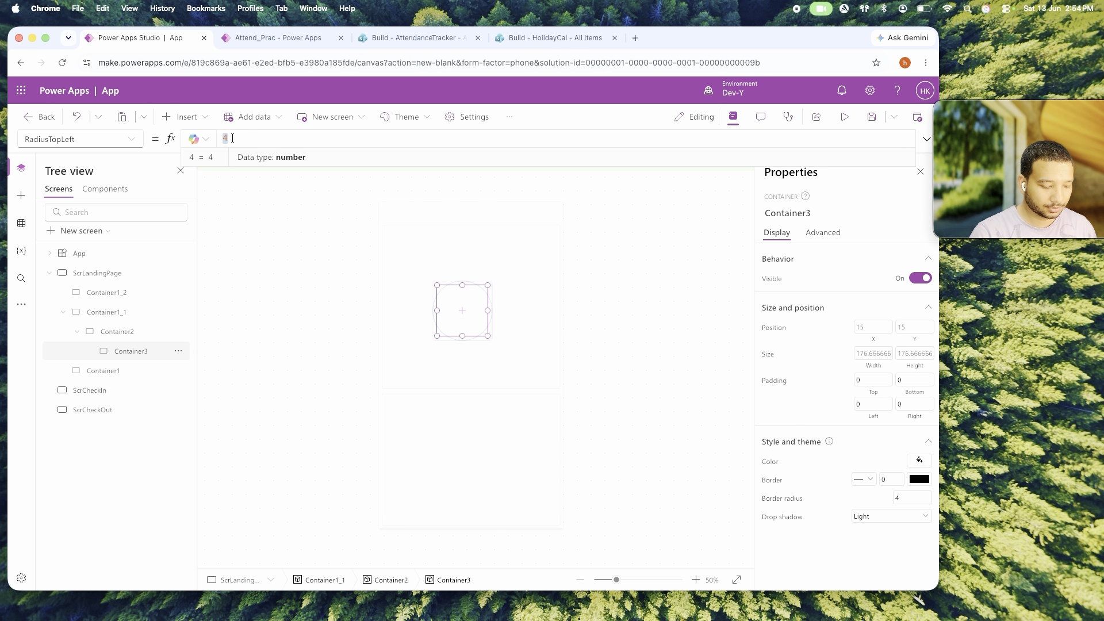
pyautogui.write('Self.Width/2')
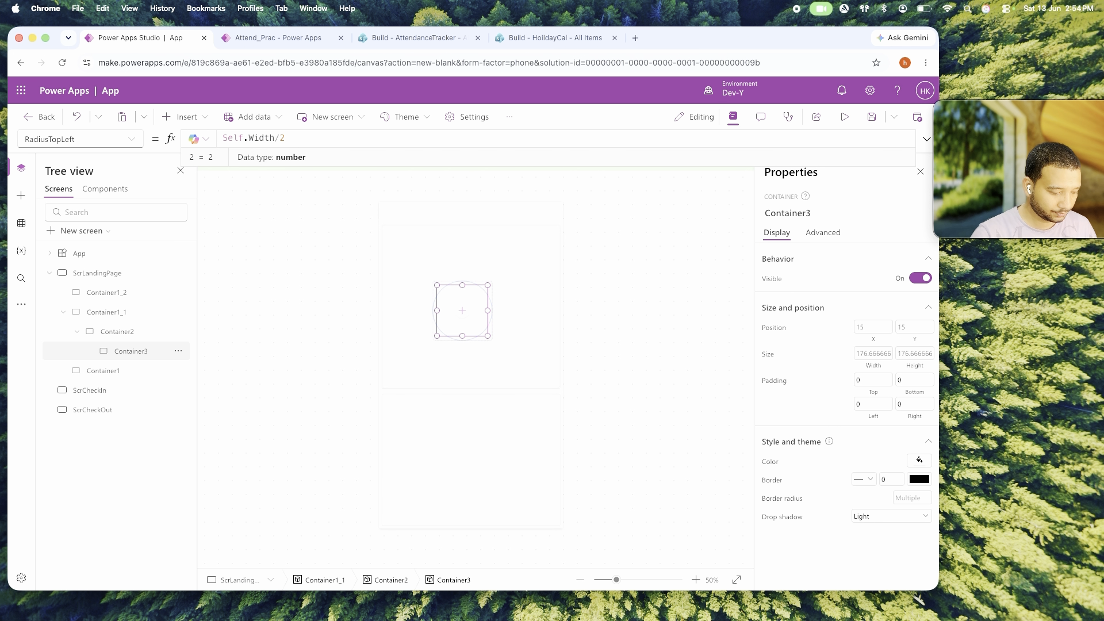
pyautogui.click(134, 142)
pyautogui.click(75, 418)
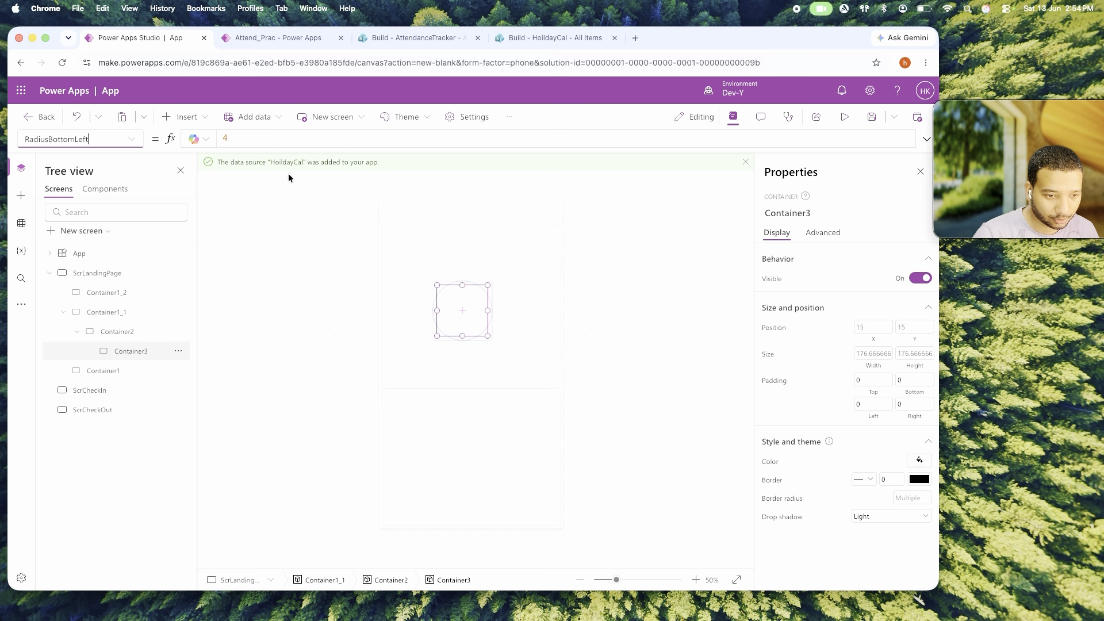
pyautogui.doubleClick(265, 143)
pyautogui.write('Self.Width/2')
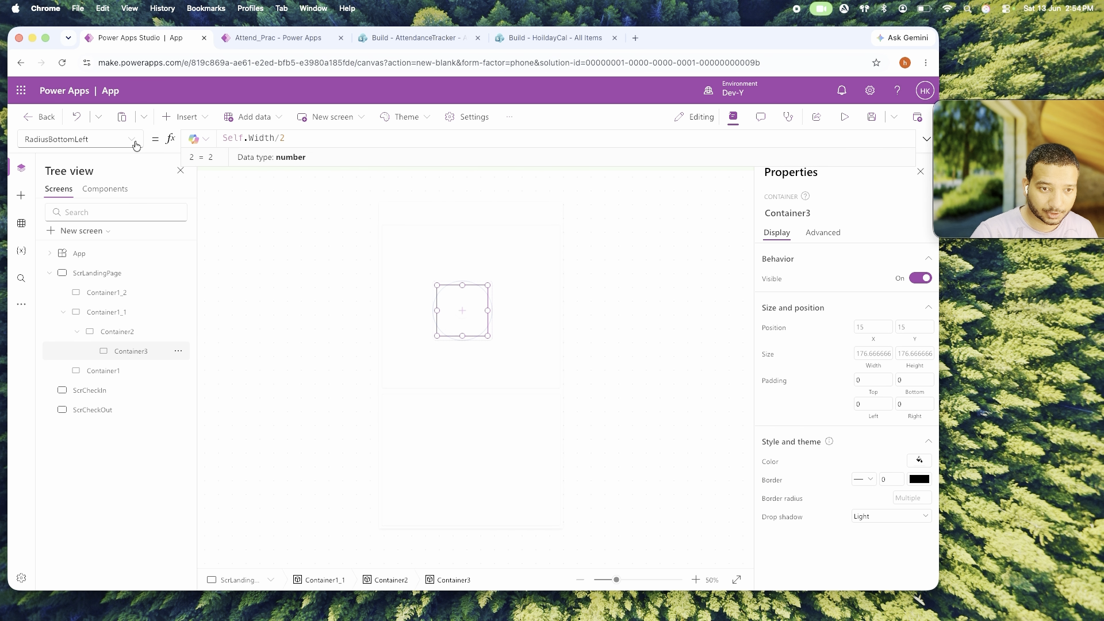
# Set Container3's RadiusBottomRight and RadiusTopRight properties to the formula Self.Width/2.
pyautogui.click(132, 139)
pyautogui.click(75, 434)
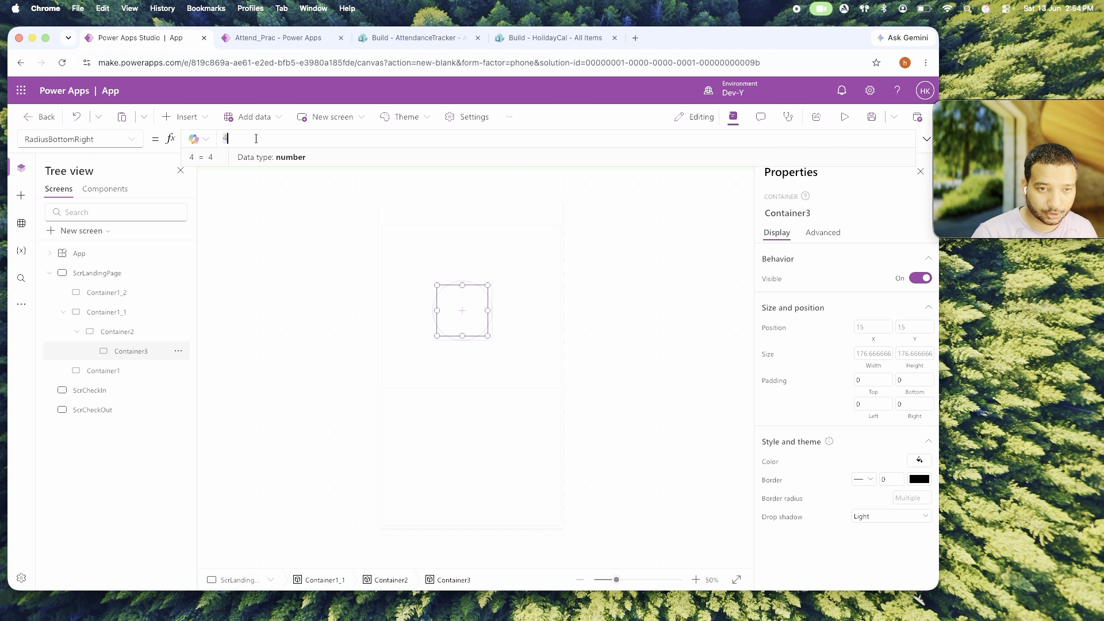
pyautogui.write('Self.Width/2')
pyautogui.click(131, 139)
pyautogui.click(89, 473)
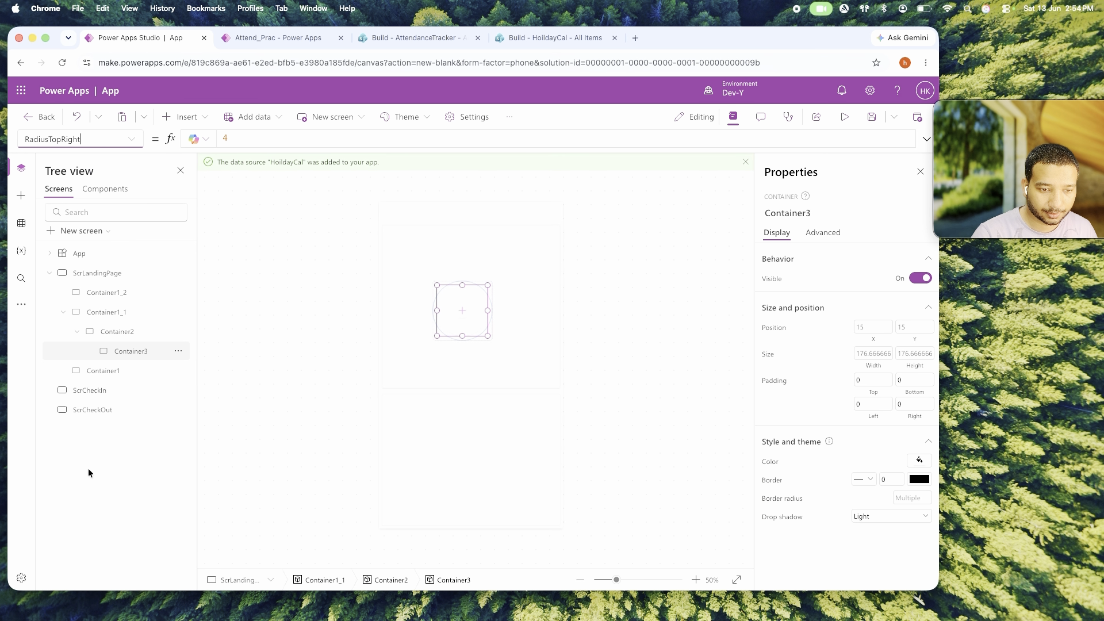
pyautogui.click(236, 142)
pyautogui.hotkey('ctrl', 'a')
pyautogui.write('Self.Width/2')
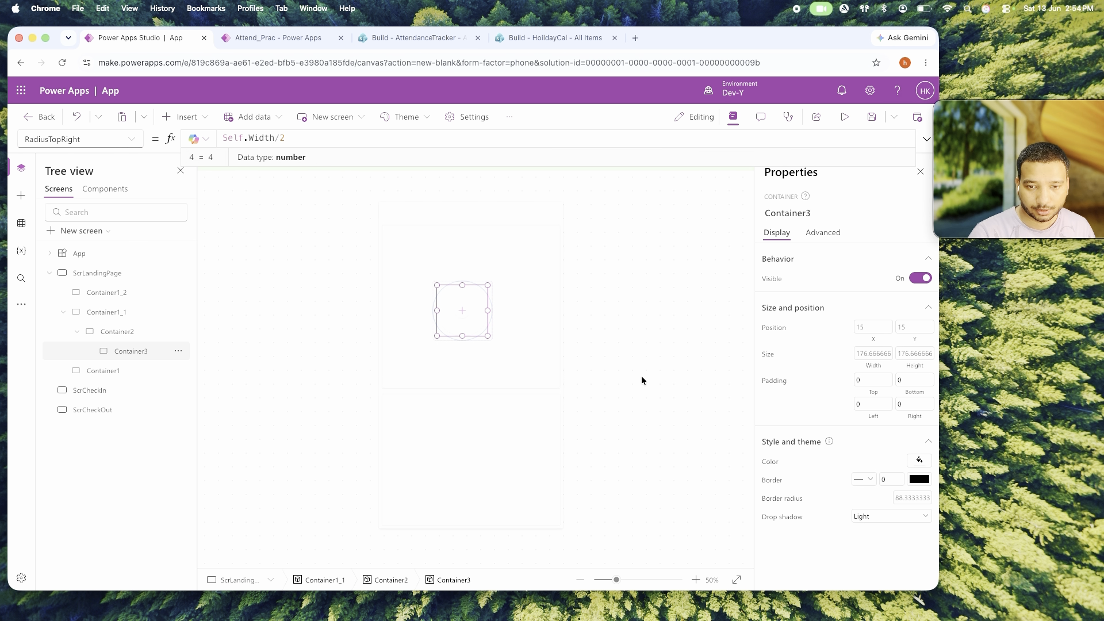
pyautogui.click(640, 375)
pyautogui.click(473, 318)
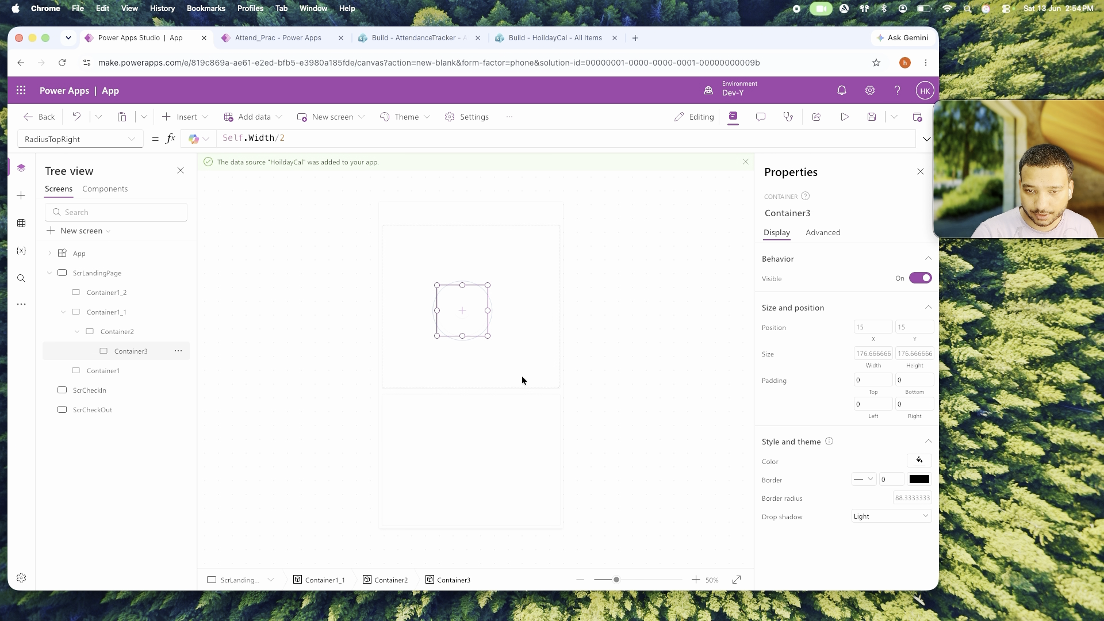
# Give Container3 a border of thickness 1 in the lime green theme color.
pyautogui.click(912, 486)
pyautogui.click(914, 483)
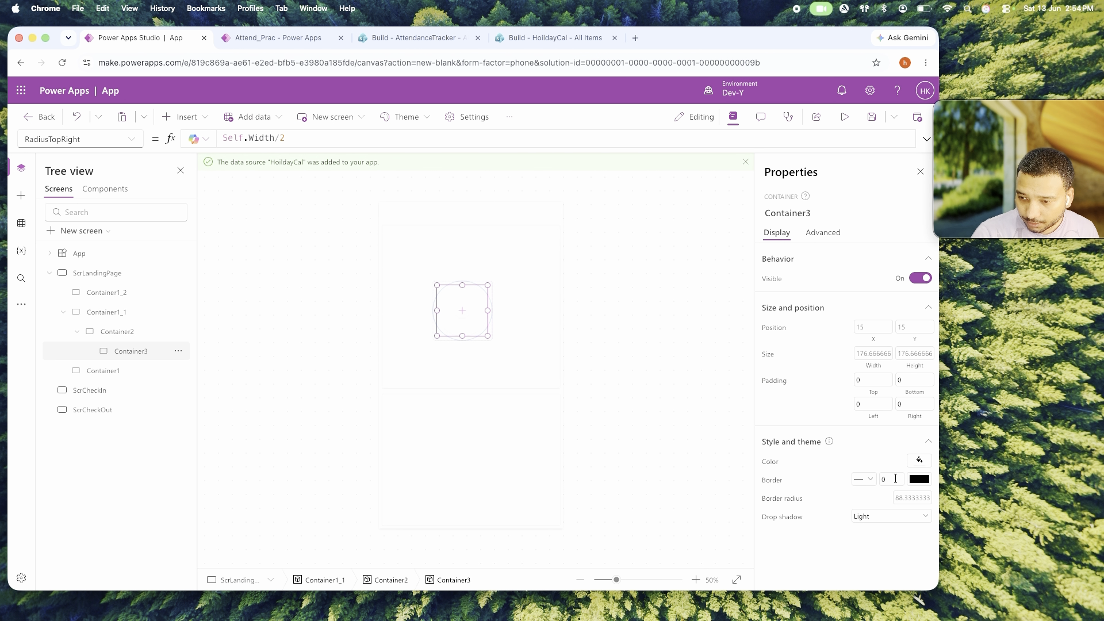
pyautogui.click(895, 478)
pyautogui.click(916, 486)
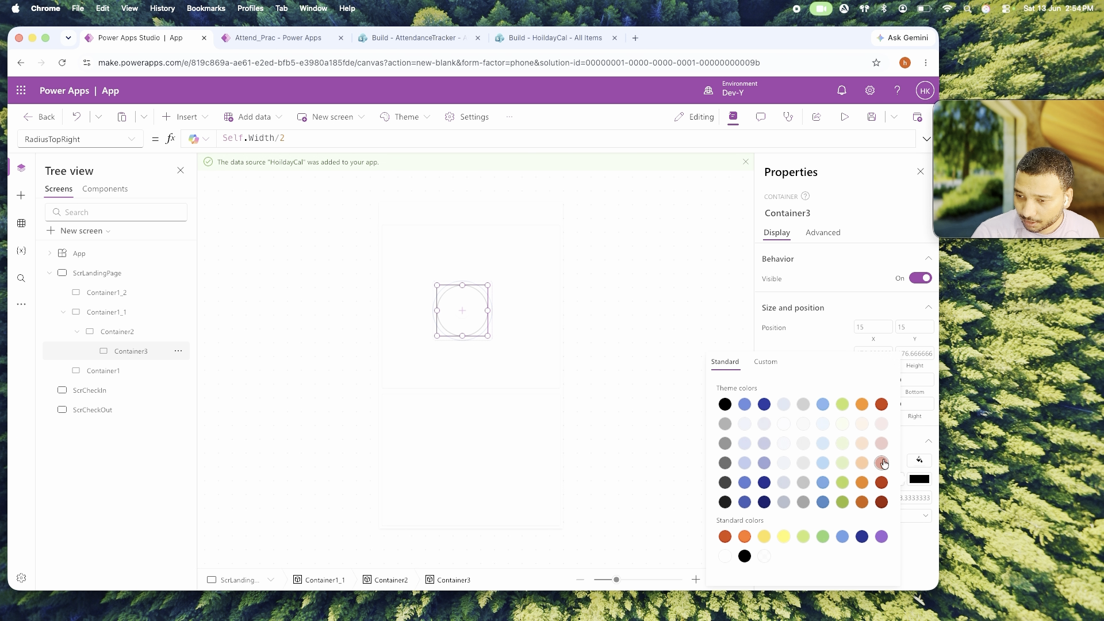
pyautogui.click(842, 405)
pyautogui.click(608, 281)
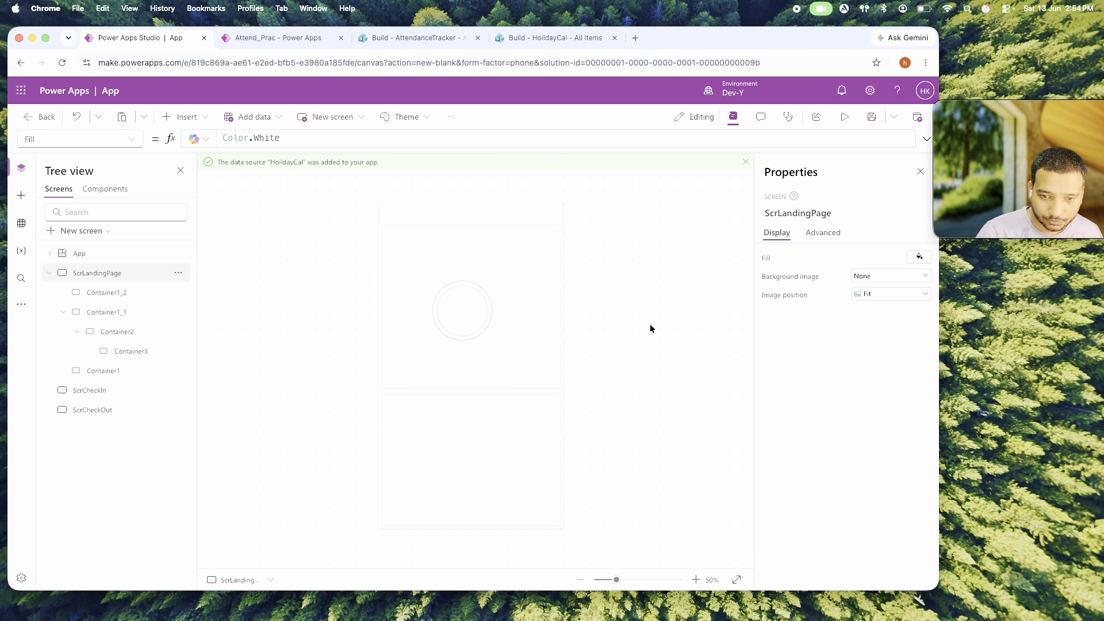
# Insert a Button control inside the circular Container3, keeping its default name.
pyautogui.click(474, 321)
pyautogui.click(462, 311)
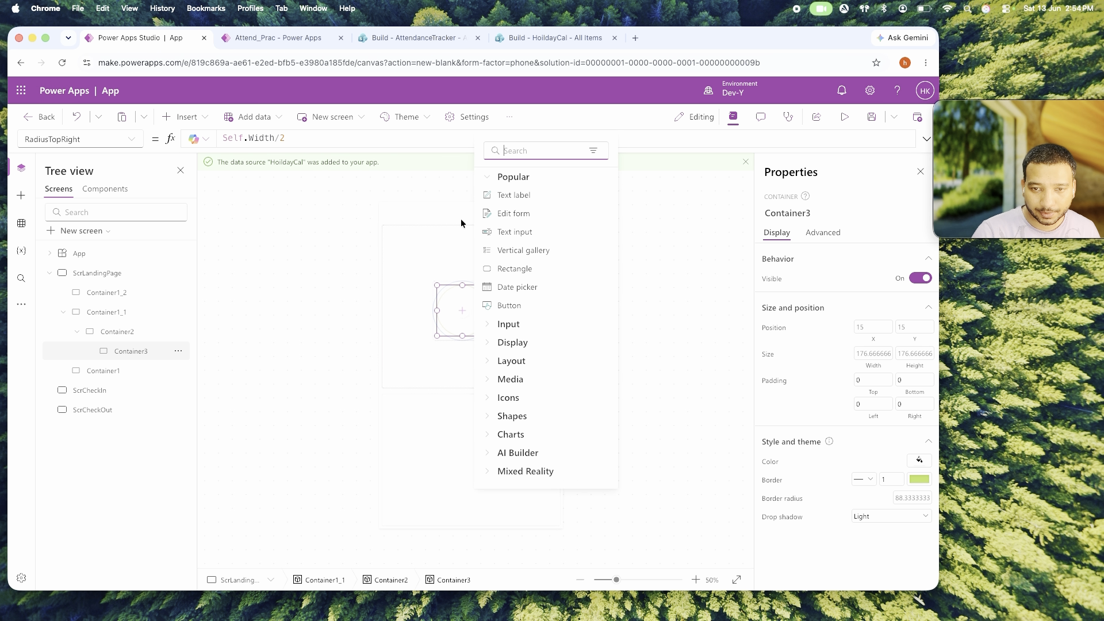
pyautogui.write('butt')
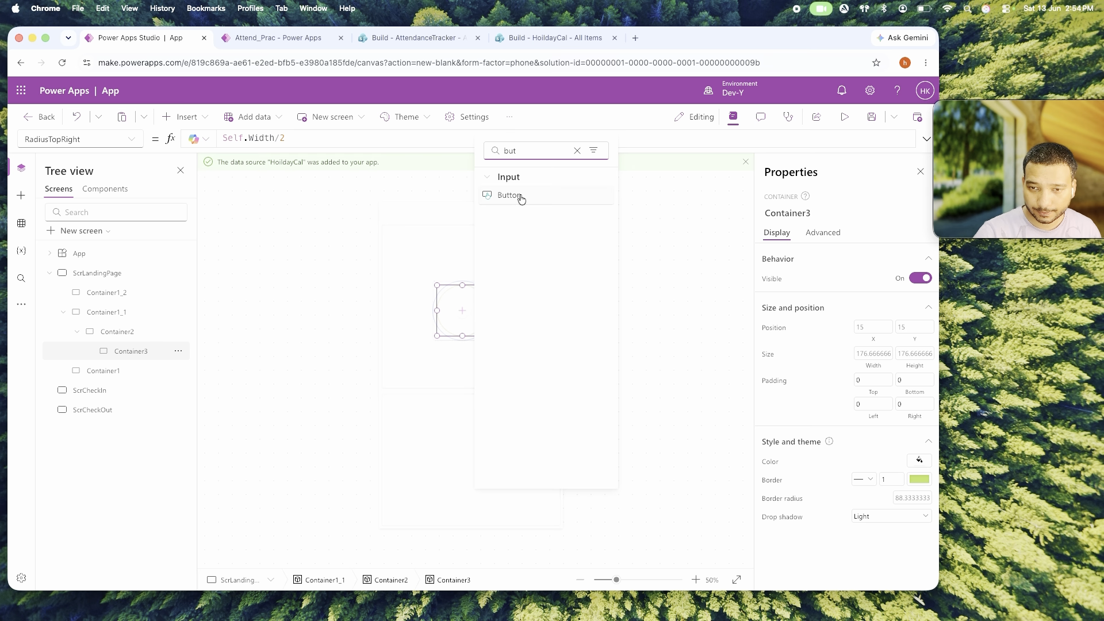
pyautogui.click(517, 195)
pyautogui.doubleClick(139, 371)
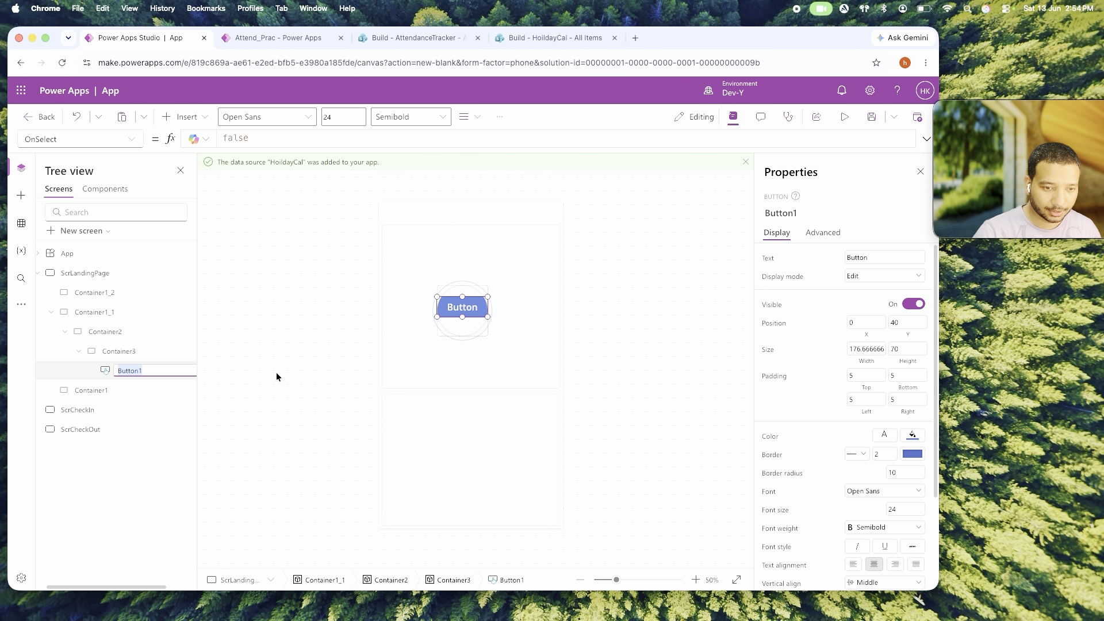
pyautogui.click(722, 350)
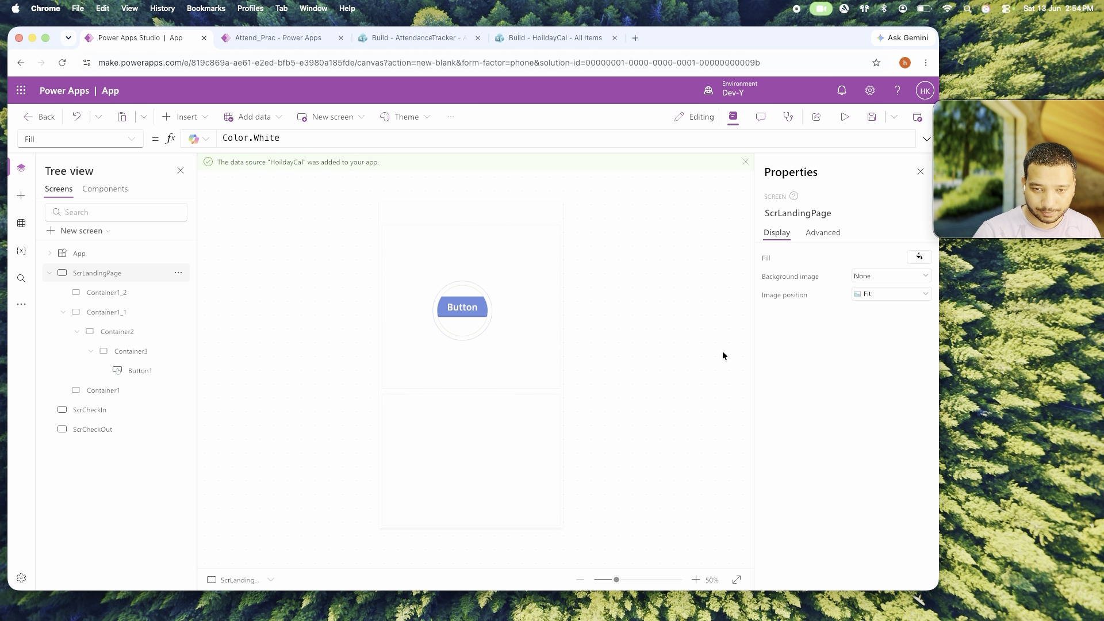
# Change the text of the button inside Container3 to Check In.
pyautogui.click(478, 312)
pyautogui.click(856, 258)
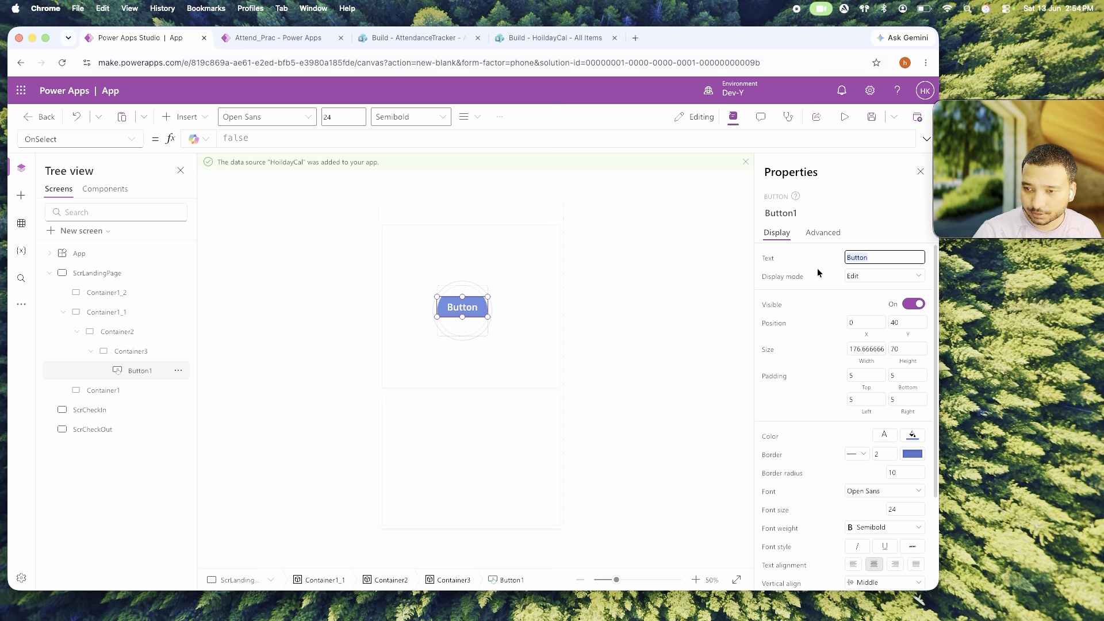
pyautogui.write('check')
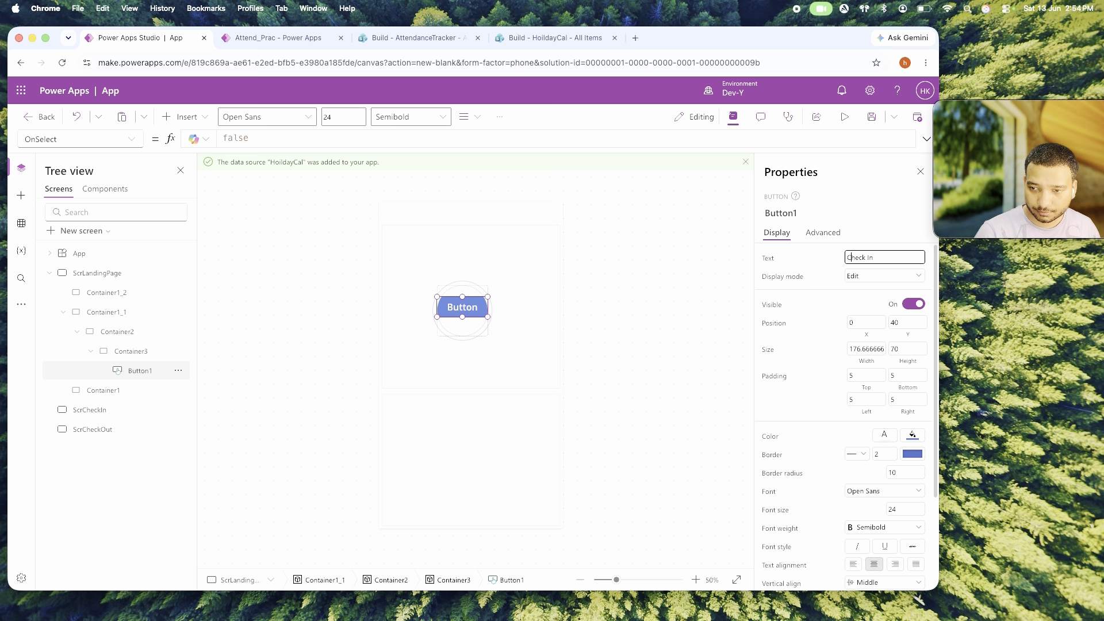
pyautogui.click(131, 353)
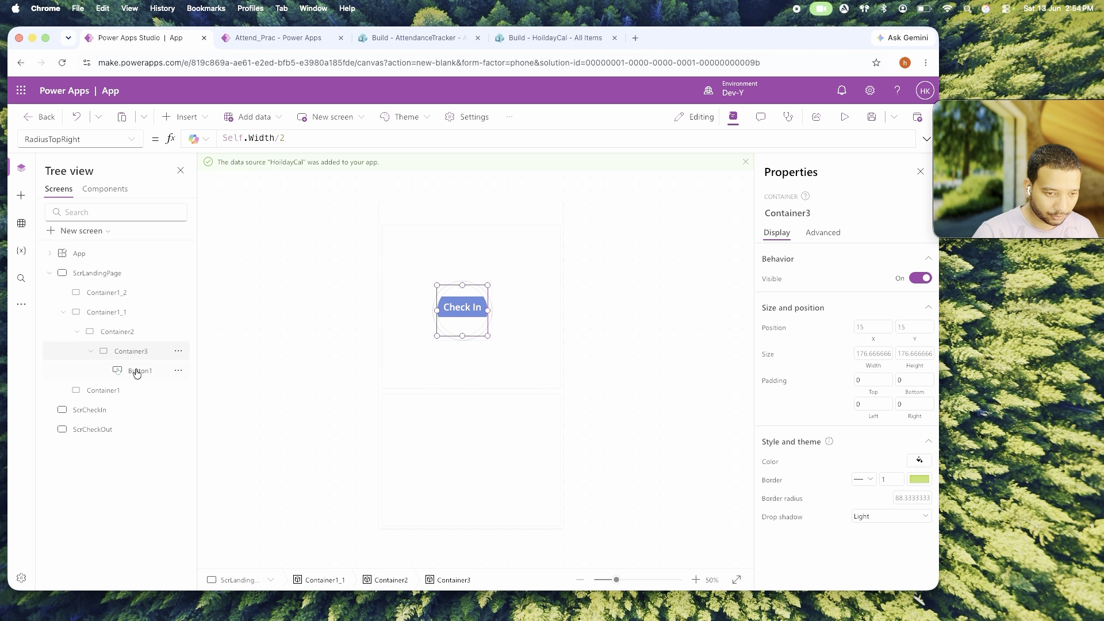
# Duplicate the Check In button inside Container3 and open the original Button1's text for editing.
pyautogui.click(137, 372)
pyautogui.hotkey('ctrl', 'c')
pyautogui.hotkey('ctrl', 'v')
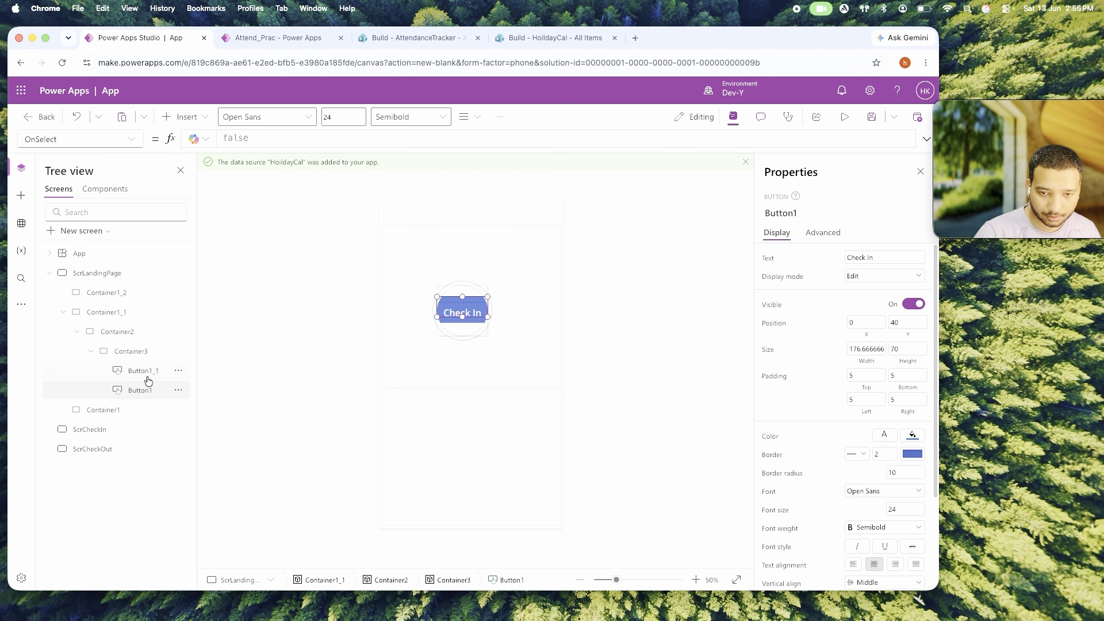
pyautogui.click(151, 390)
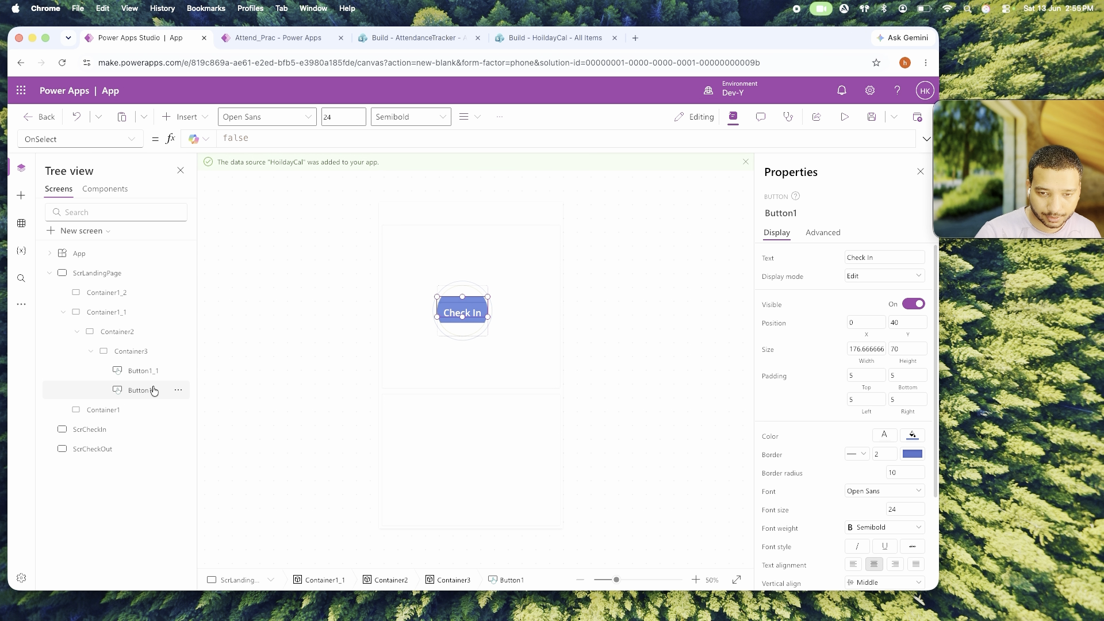
pyautogui.doubleClick(871, 258)
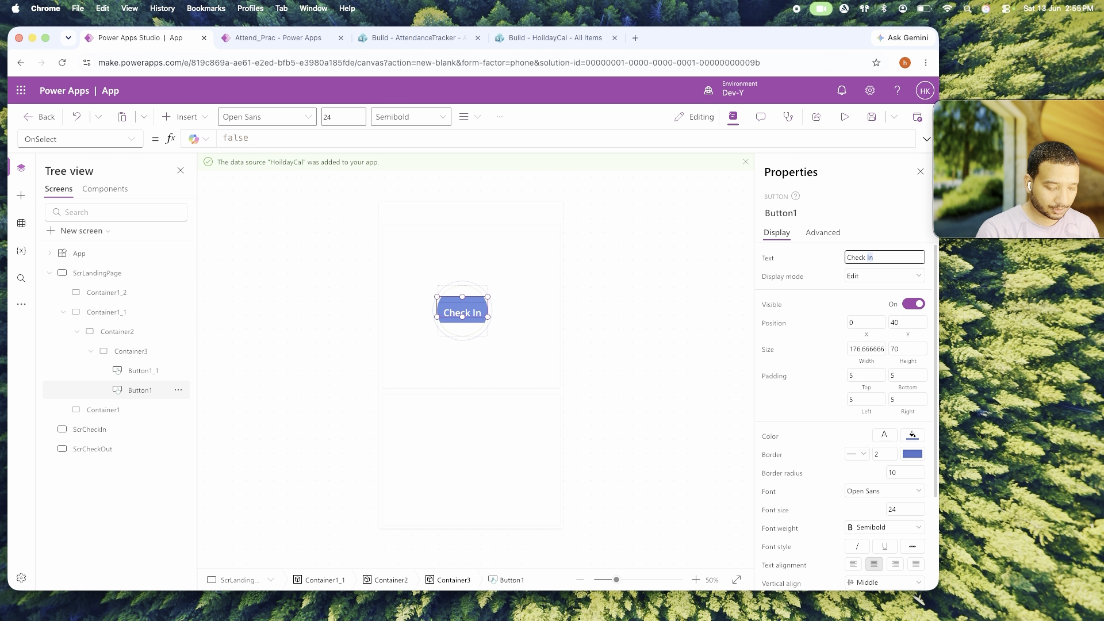
pyautogui.click(625, 353)
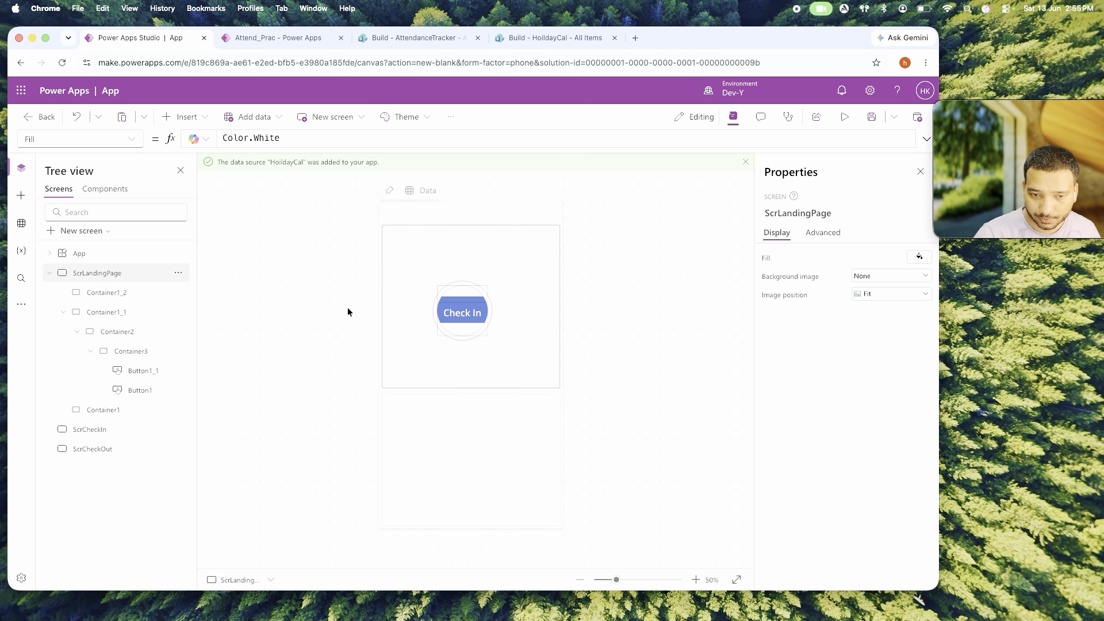
# Move the Check Out button up inside Container3 so it sits above the Check In button, at about Y 22.
pyautogui.click(469, 317)
pyautogui.moveTo(469, 317)
pyautogui.mouseDown()
pyautogui.moveTo(469, 326)
pyautogui.moveTo(470, 299)
pyautogui.mouseUp()
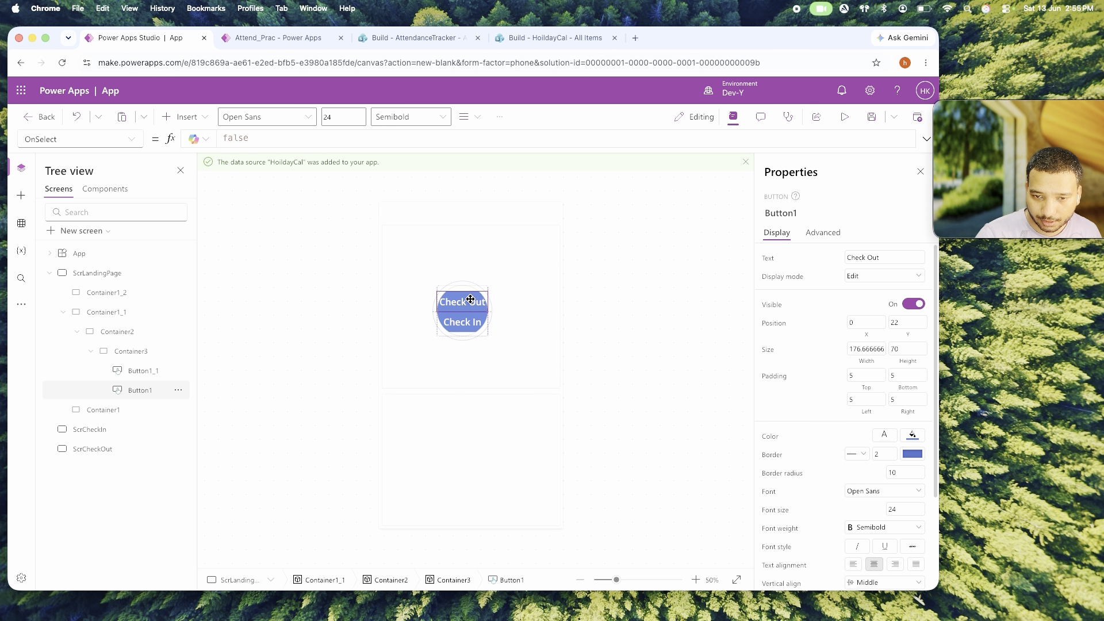
pyautogui.click(653, 322)
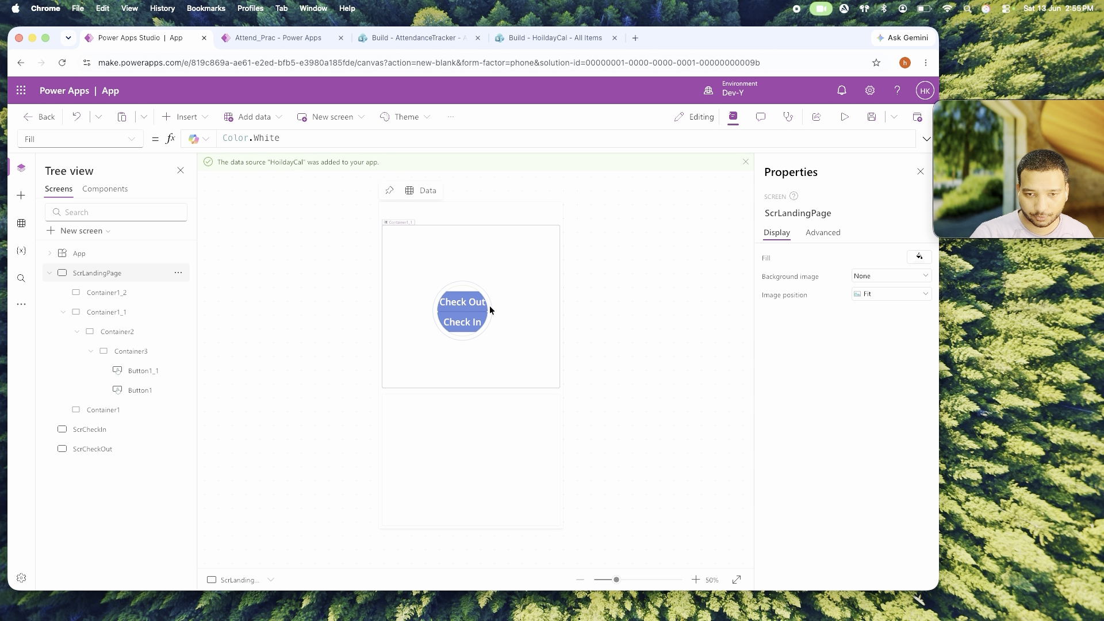
# Consult the Attend_Prac reference app and insert a Rectangle shape into Container1_1, placed at about X 42, Y 72.
pyautogui.click(256, 37)
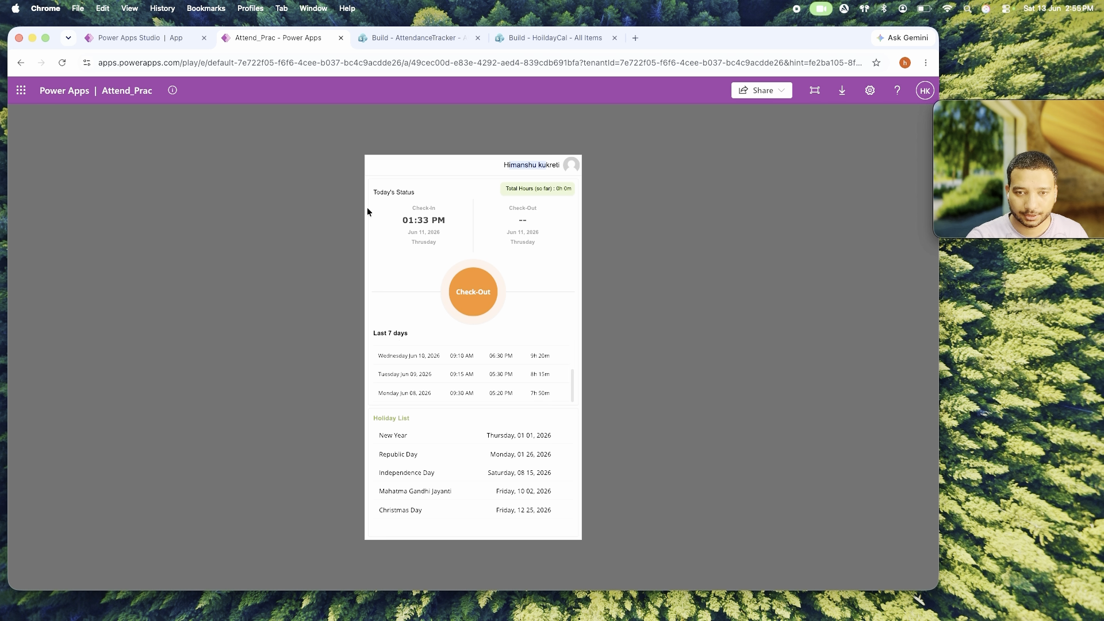
pyautogui.click(146, 38)
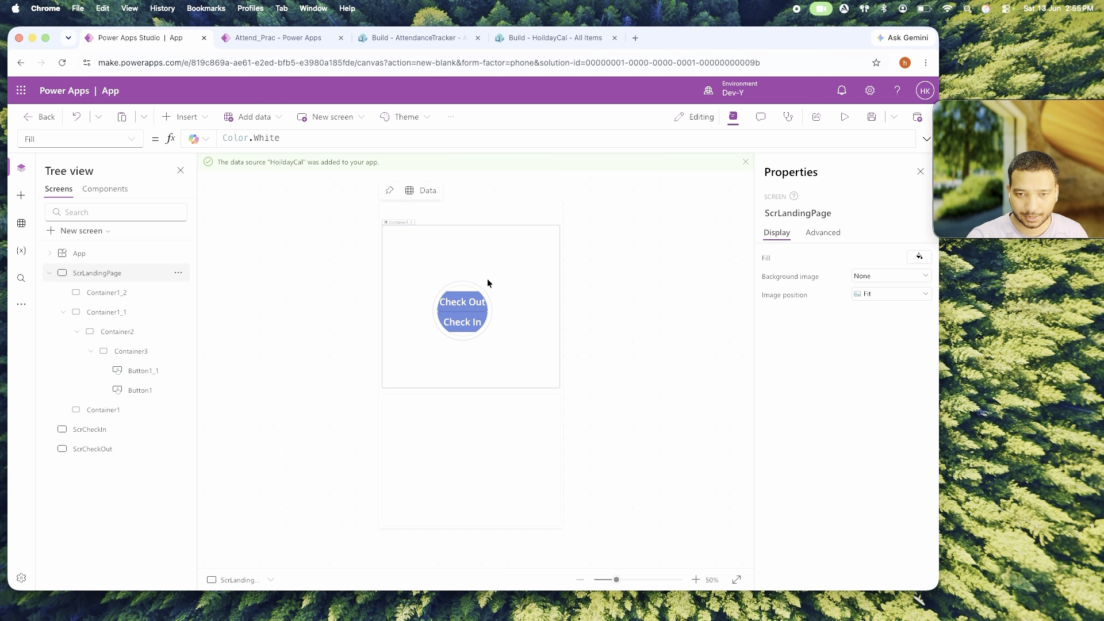
pyautogui.click(451, 256)
pyautogui.click(190, 118)
pyautogui.write('rec')
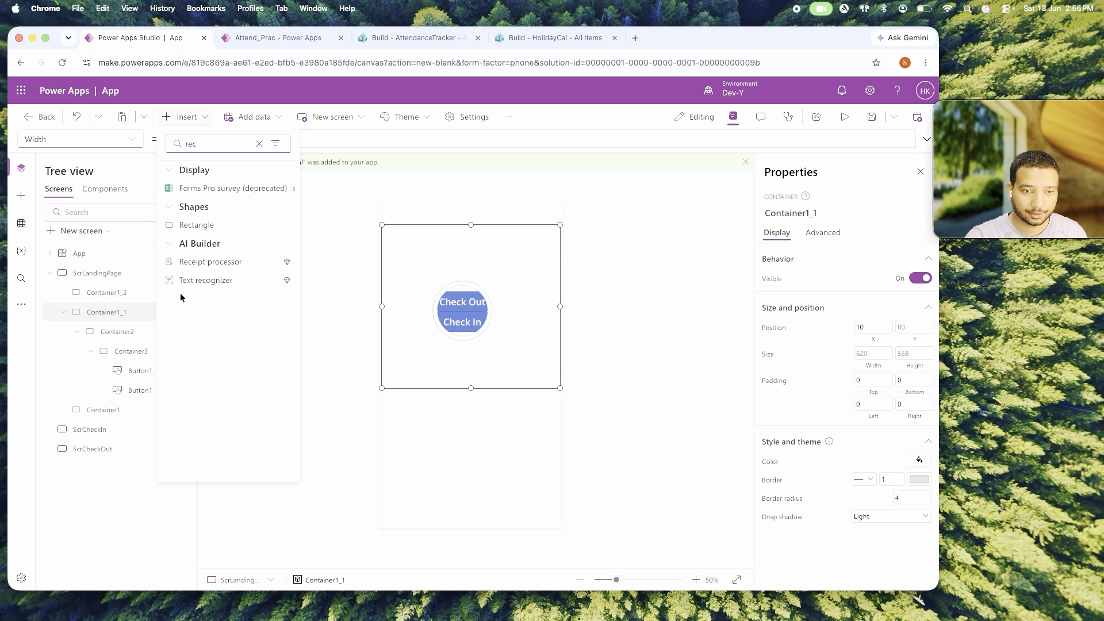
pyautogui.click(196, 225)
pyautogui.moveTo(435, 257); pyautogui.dragTo(438, 270)
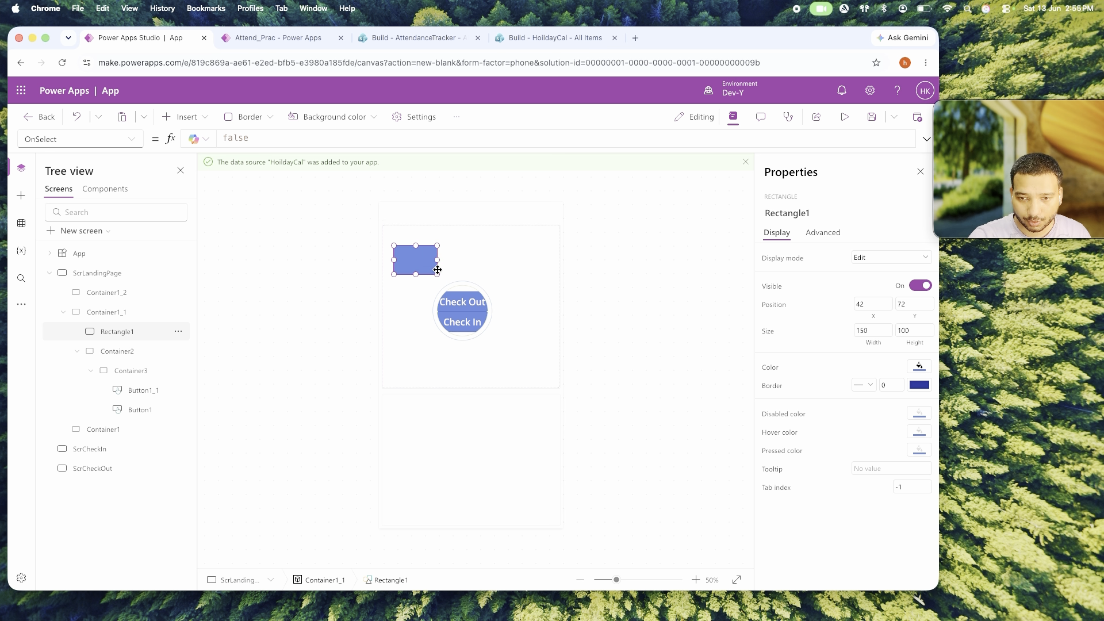
# Center Rectangle1 vertically in its container by setting its Y to (Parent.Height-Self.Height)/2.
pyautogui.click(917, 319)
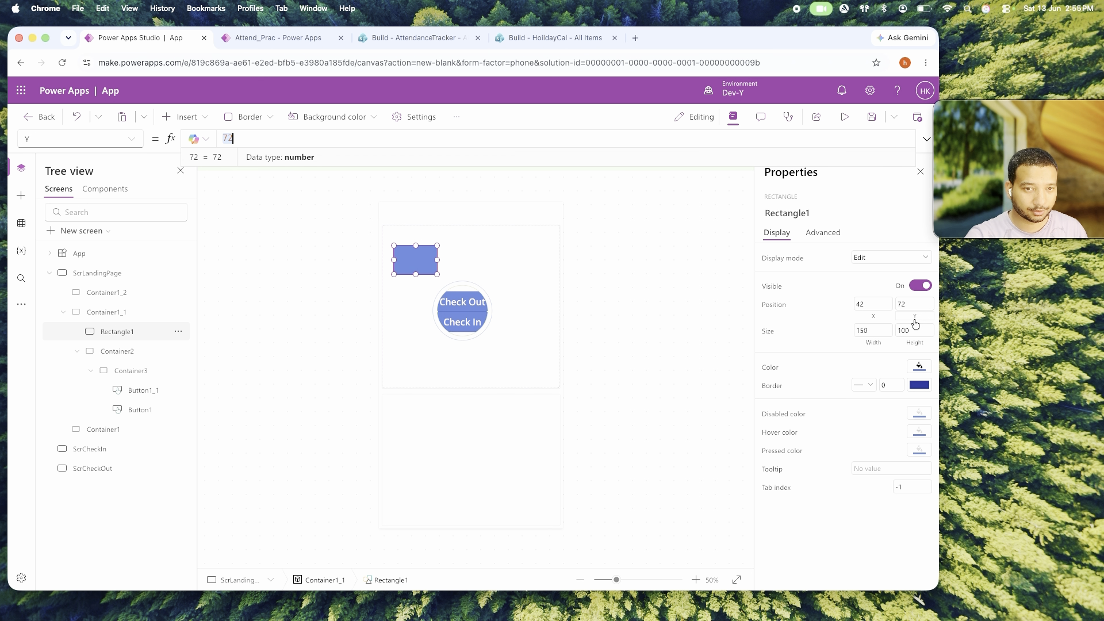
pyautogui.write('Parent.')
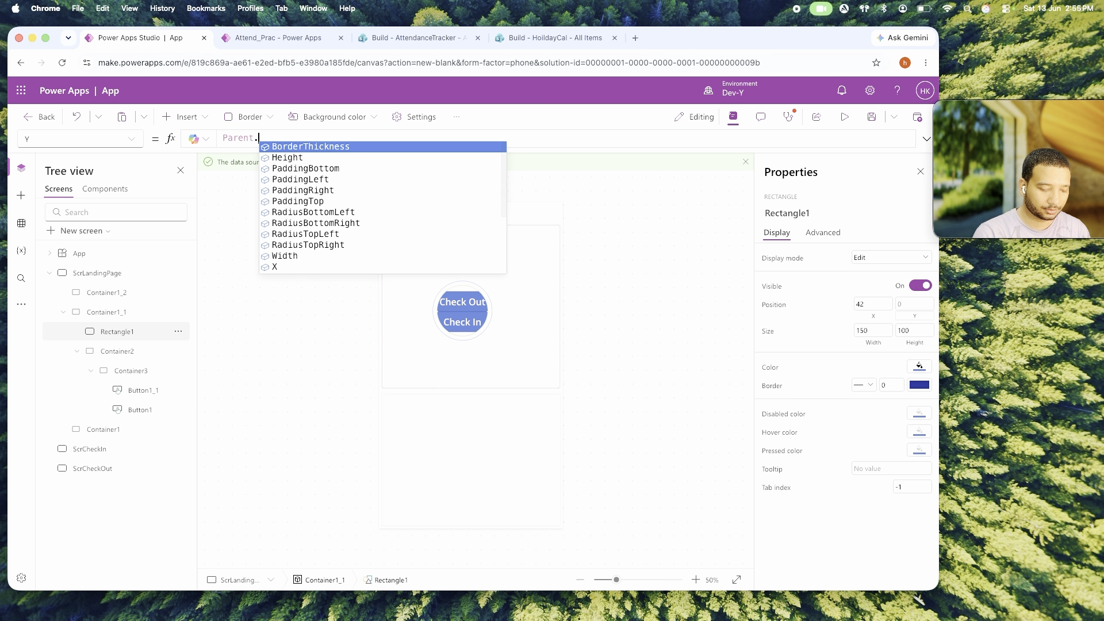
pyautogui.write('height-Self.')
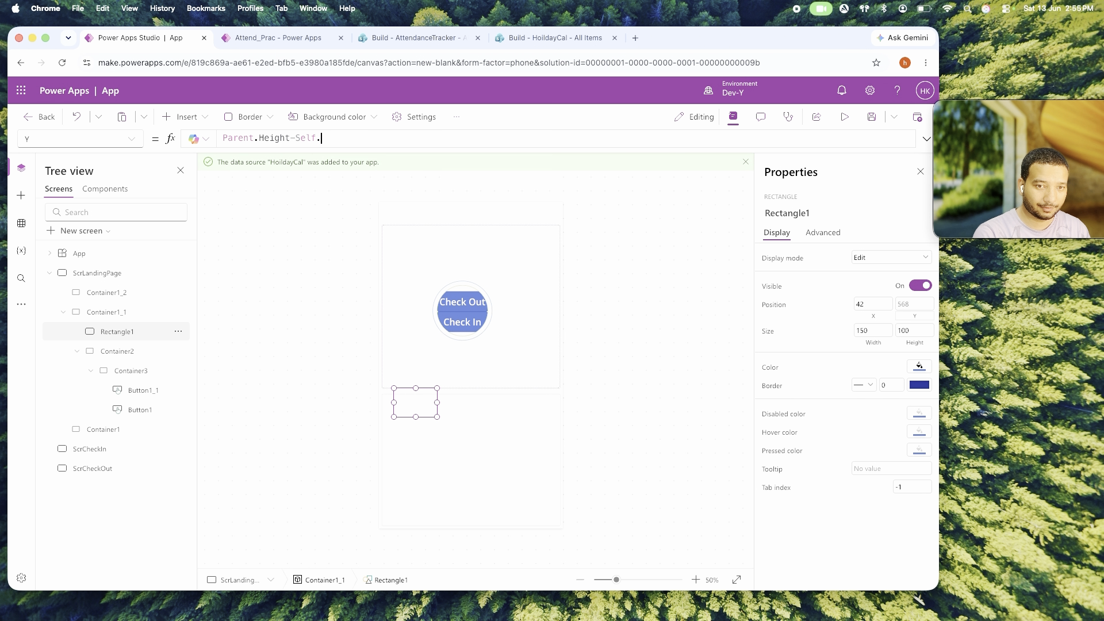
pyautogui.write('Height')
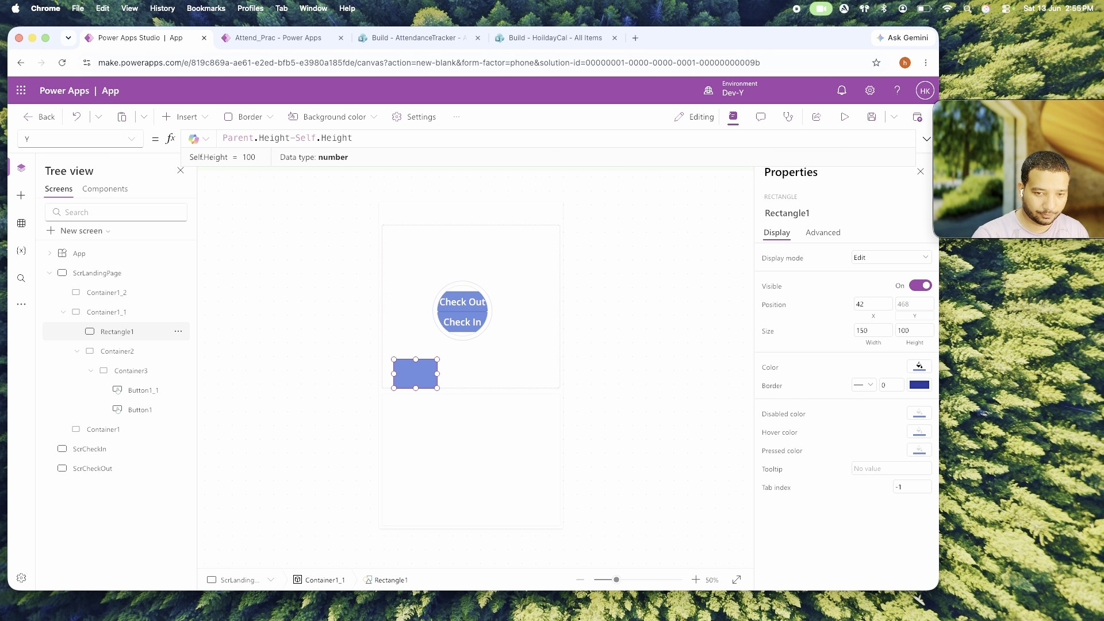
pyautogui.write(')/2')
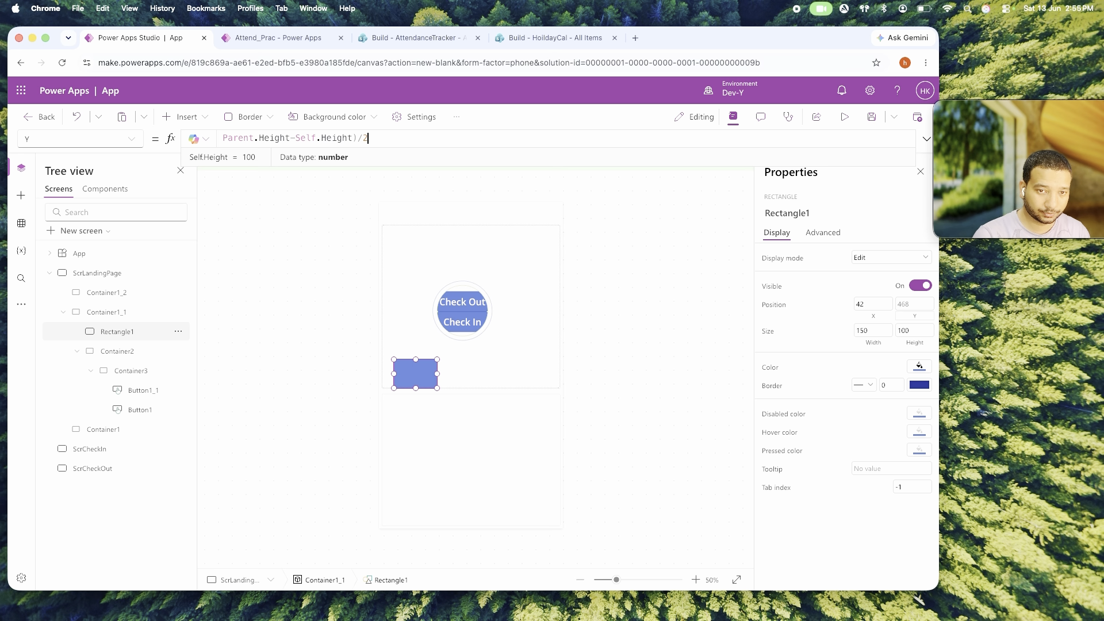
pyautogui.click(224, 138)
pyautogui.write('(')
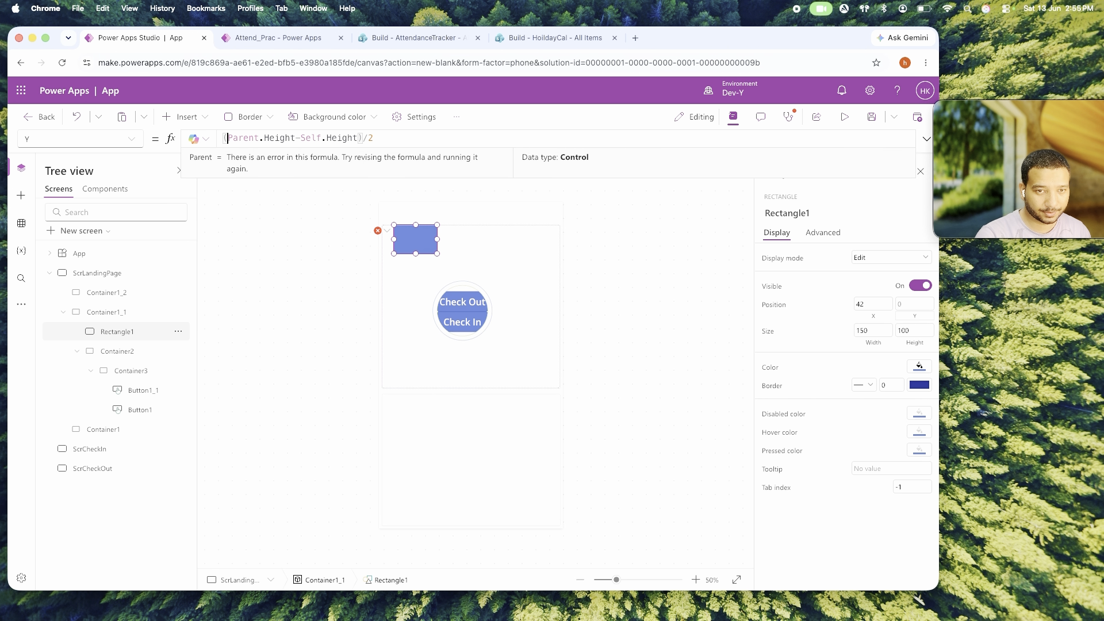
# Set Rectangle1's height to 2 and its X position to 10.
pyautogui.click(915, 330)
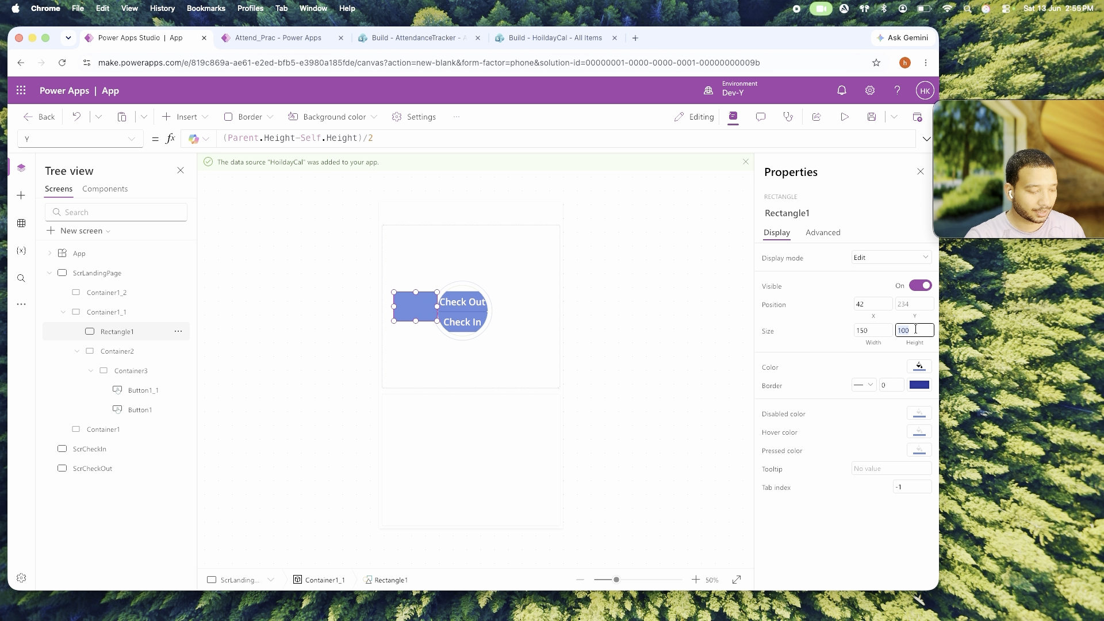
pyautogui.click(876, 305)
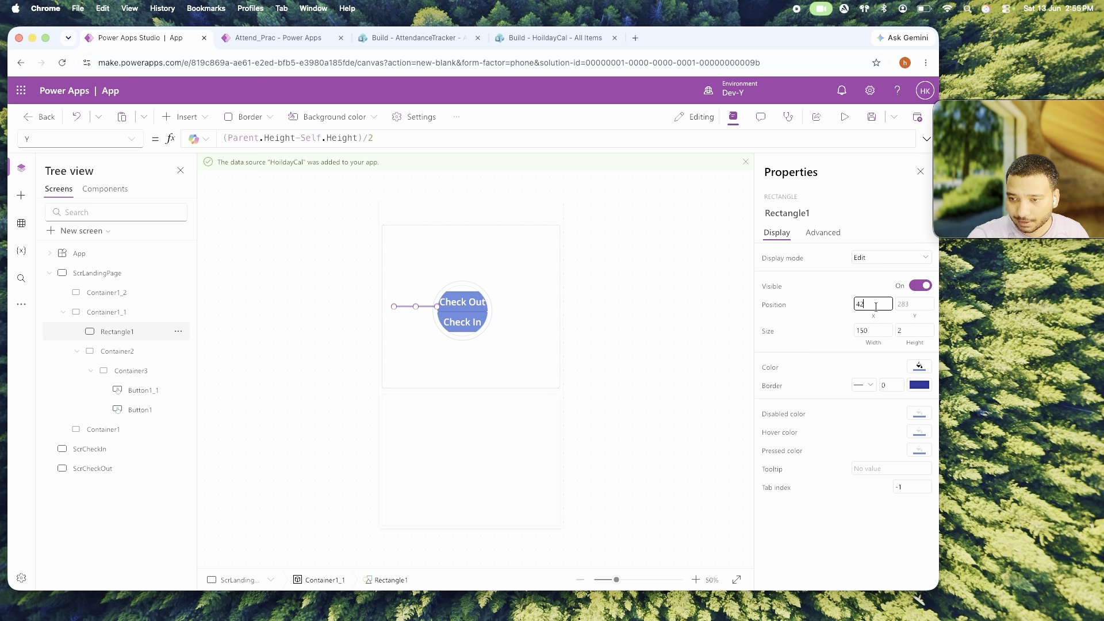
pyautogui.write('10')
pyautogui.press('Tab')
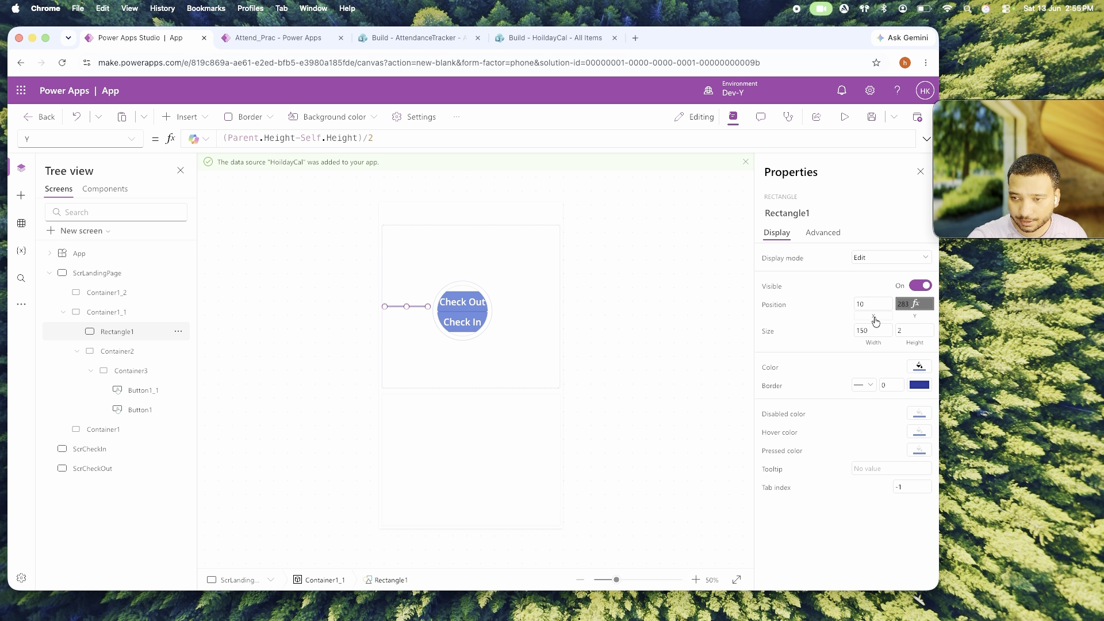
# Set Rectangle1's width to the formula Parent.Width-20.
pyautogui.click(874, 340)
pyautogui.write('pare')
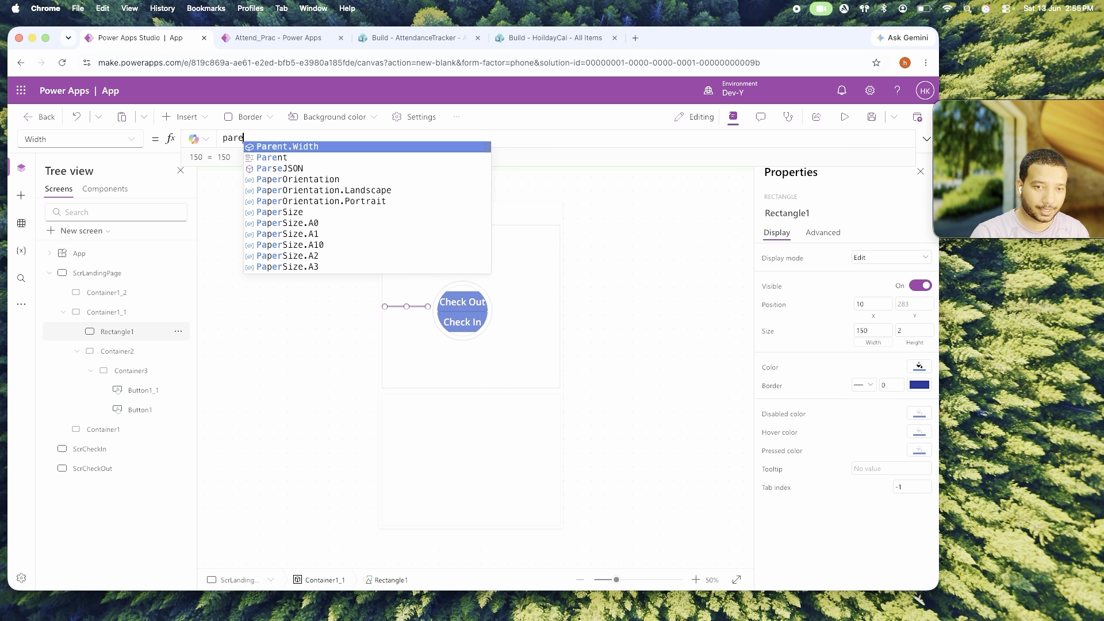
pyautogui.press('Tab')
pyautogui.write('-')
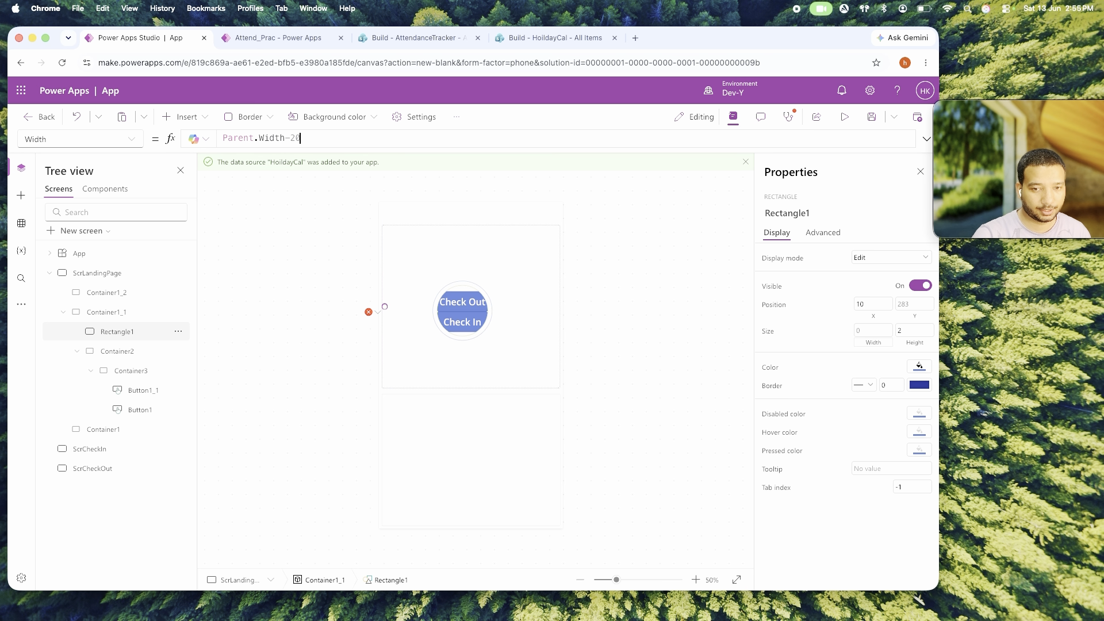
pyautogui.write('20')
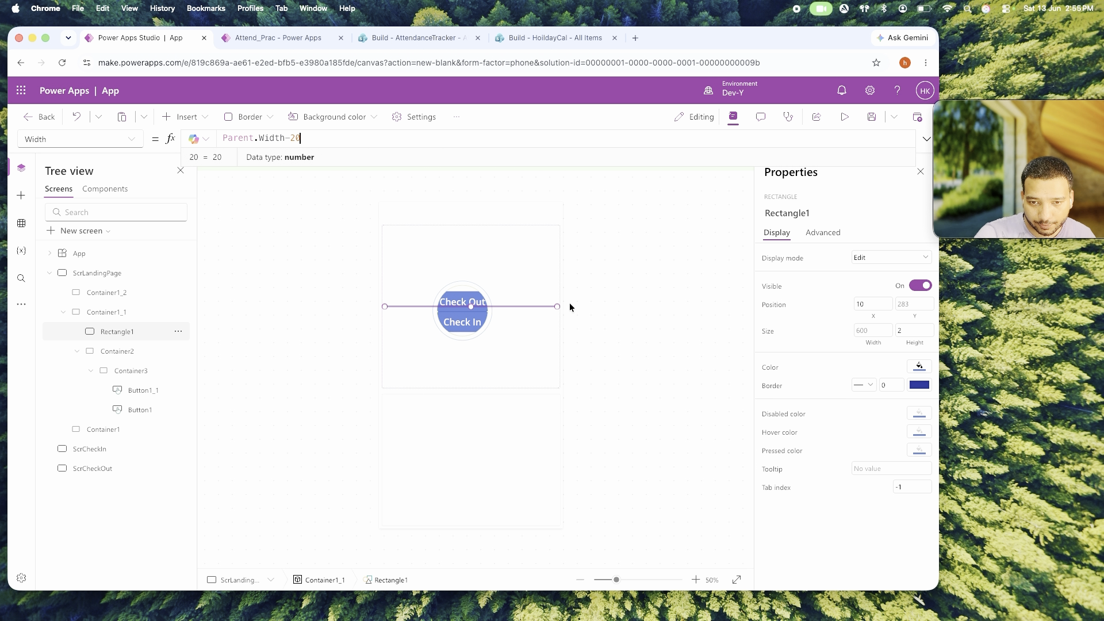
pyautogui.click(609, 357)
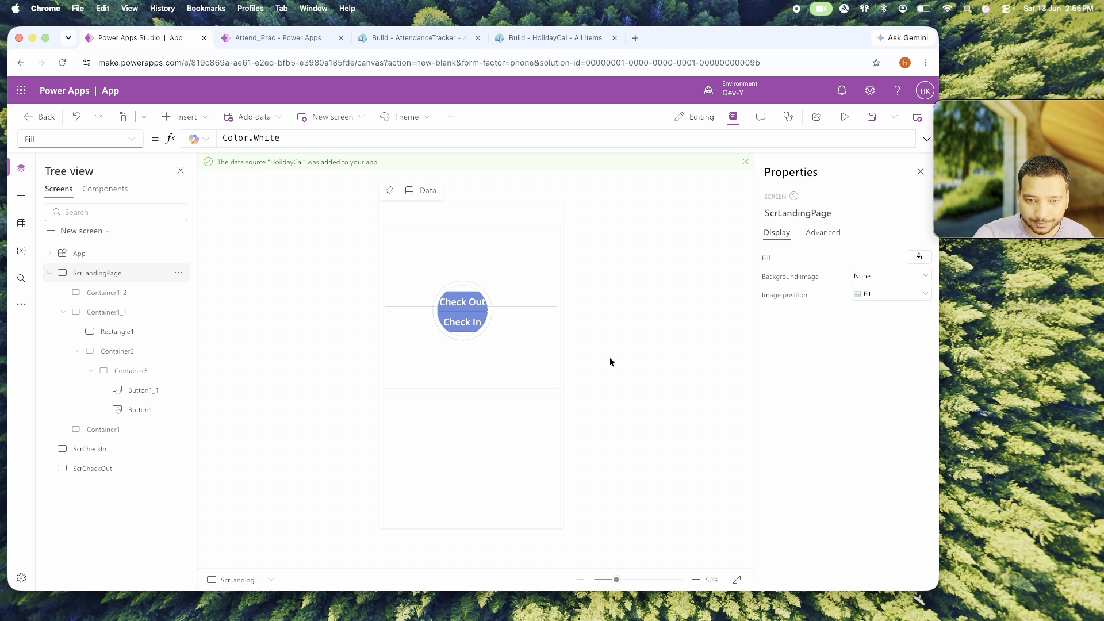
# Send Rectangle1 to the back of Container1_1 so the line lies behind Container2.
pyautogui.click(402, 306)
pyautogui.click(95, 331)
pyautogui.click(77, 351)
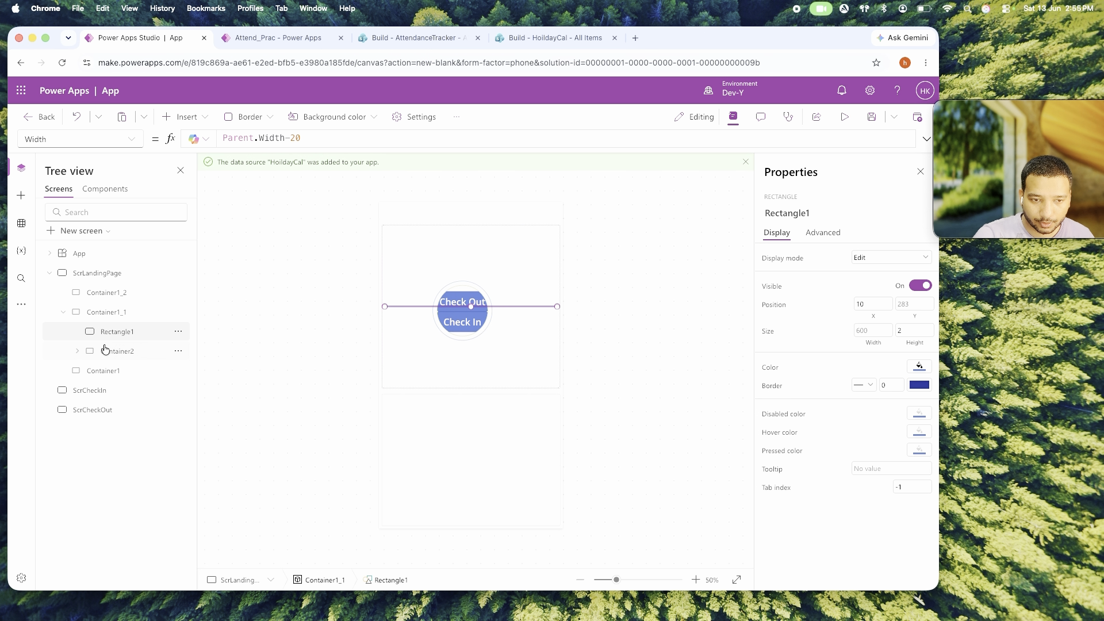
pyautogui.rightClick(116, 334)
pyautogui.moveTo(153, 457)
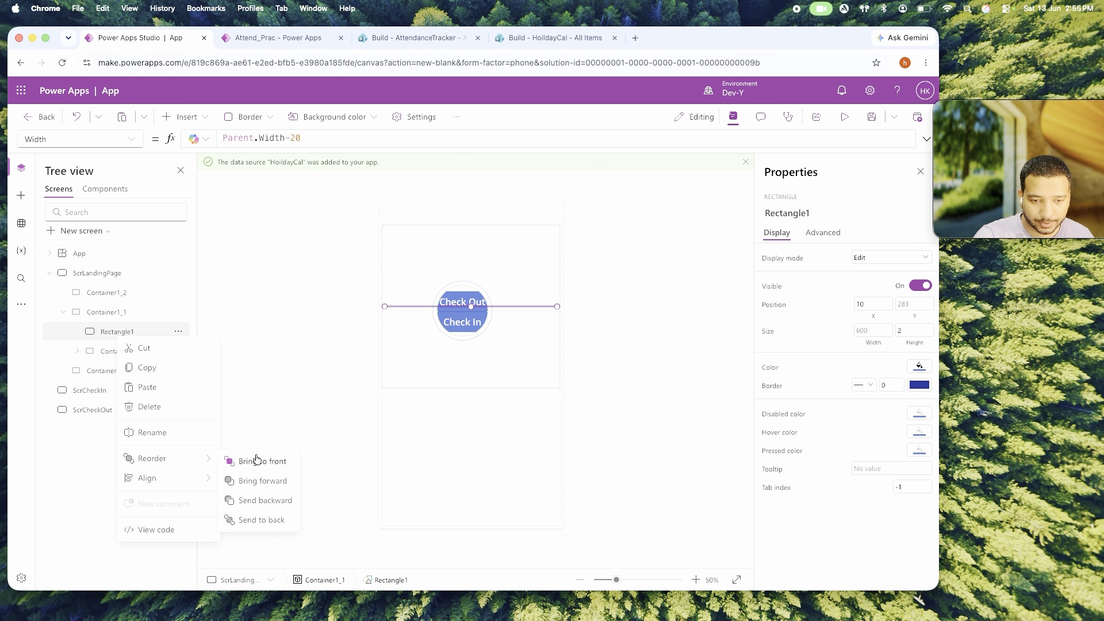
pyautogui.click(276, 521)
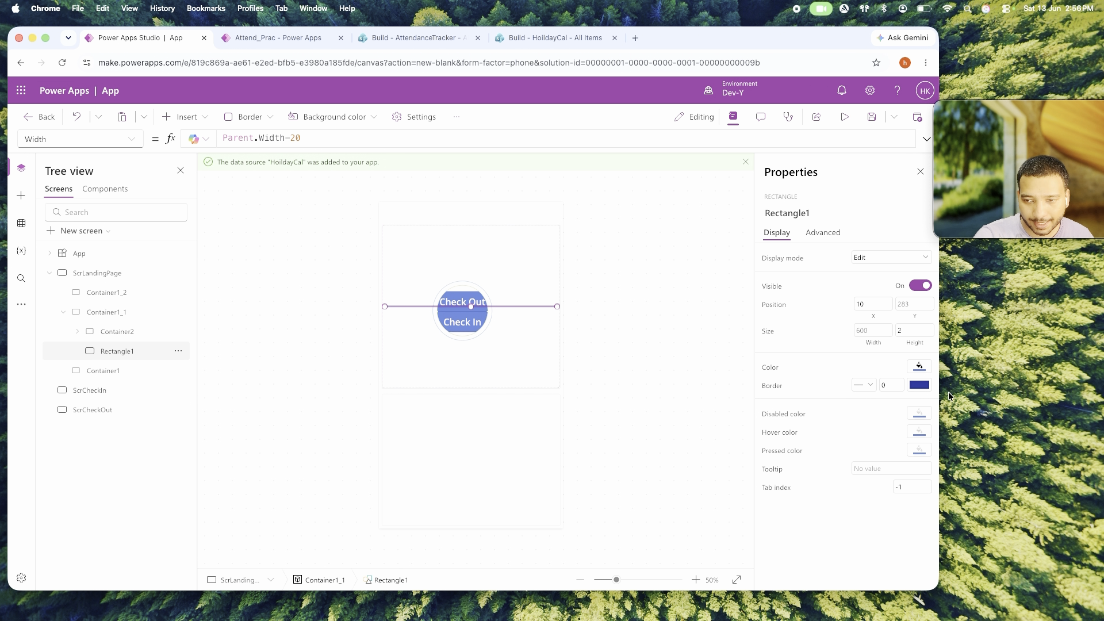
# Fill the Rectangle1 line with a light gray theme color.
pyautogui.click(919, 366)
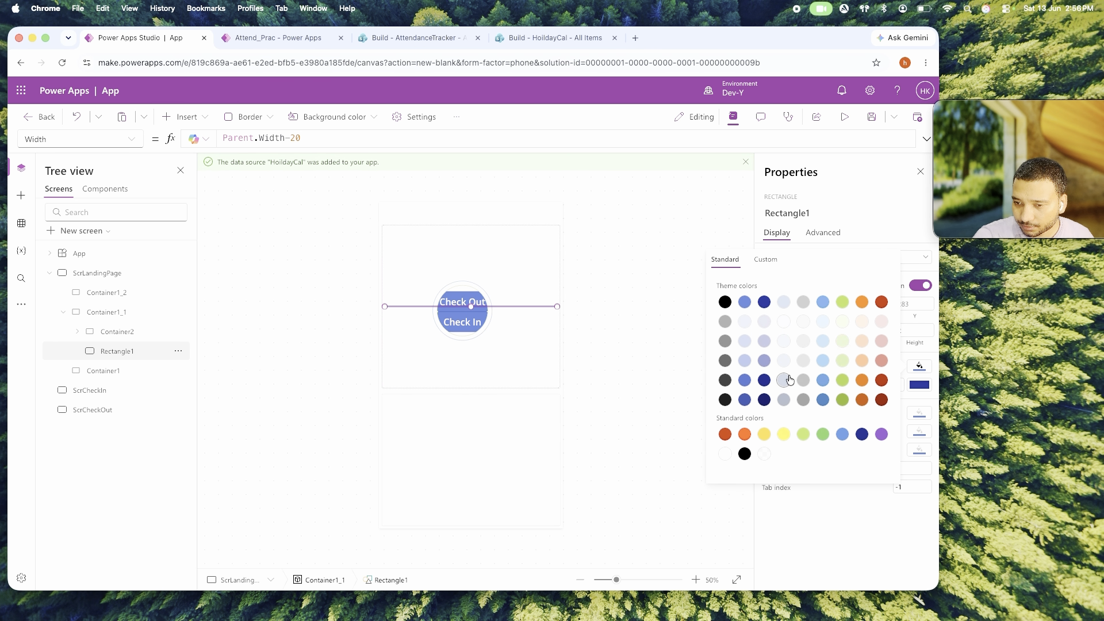
pyautogui.click(803, 362)
pyautogui.click(627, 298)
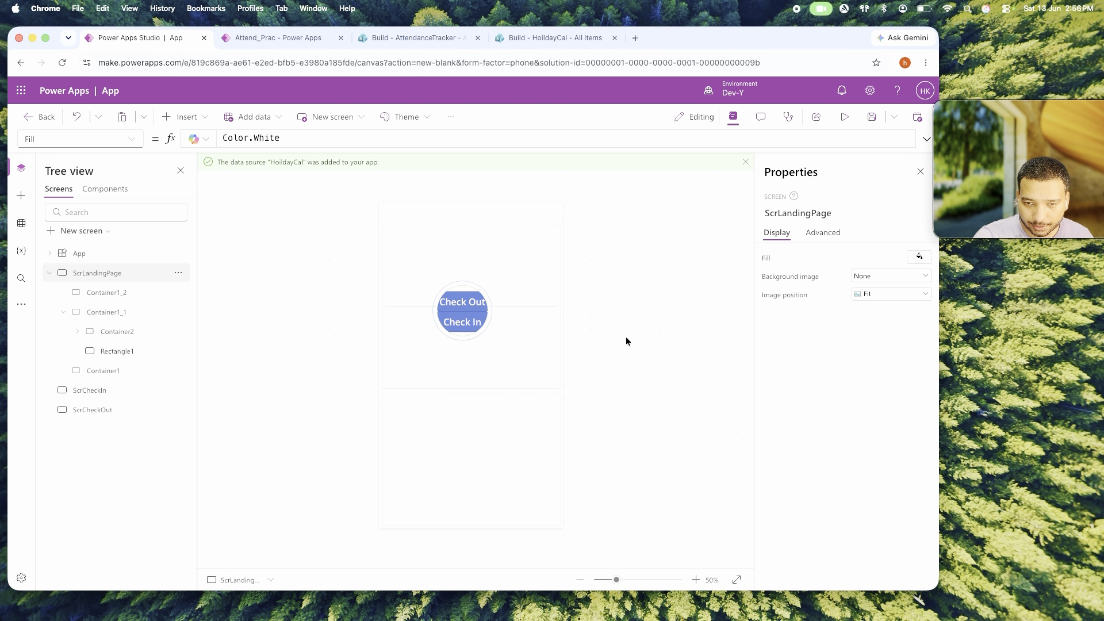
# Duplicate the gray Rectangle1 line within Container1_1 and move the copy above the buttons, to about X 20, Y 81.
pyautogui.click(545, 307)
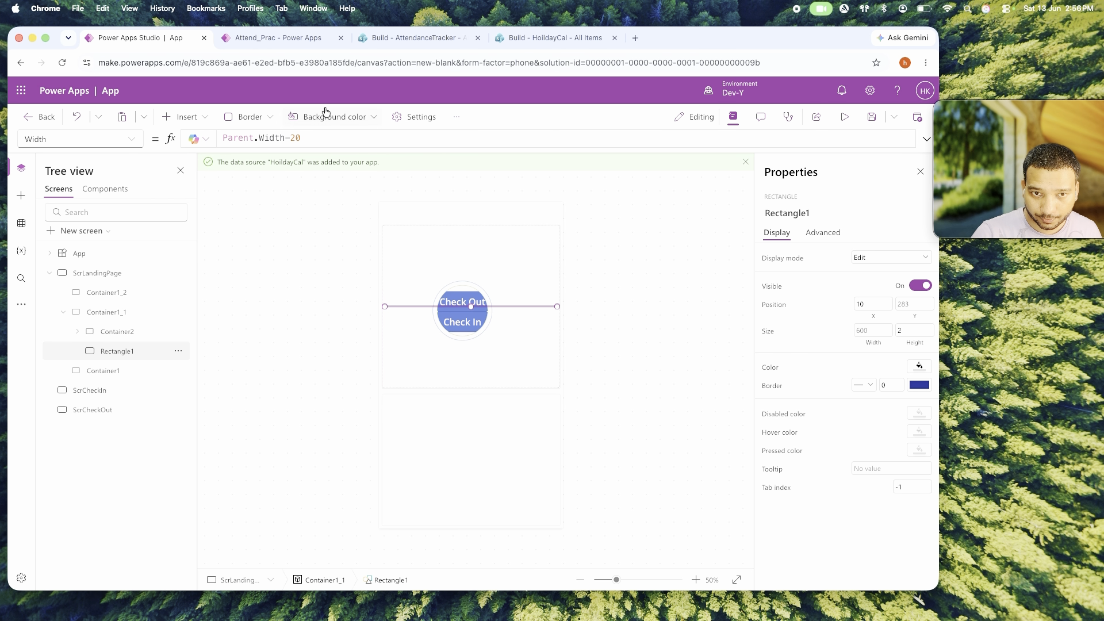
pyautogui.click(288, 38)
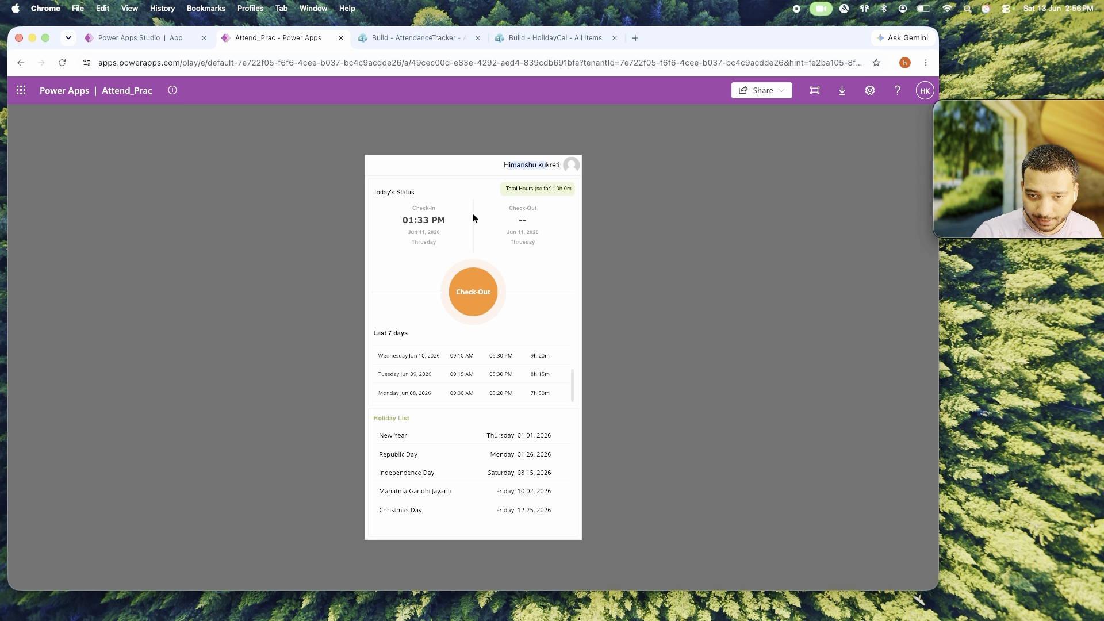
pyautogui.click(141, 38)
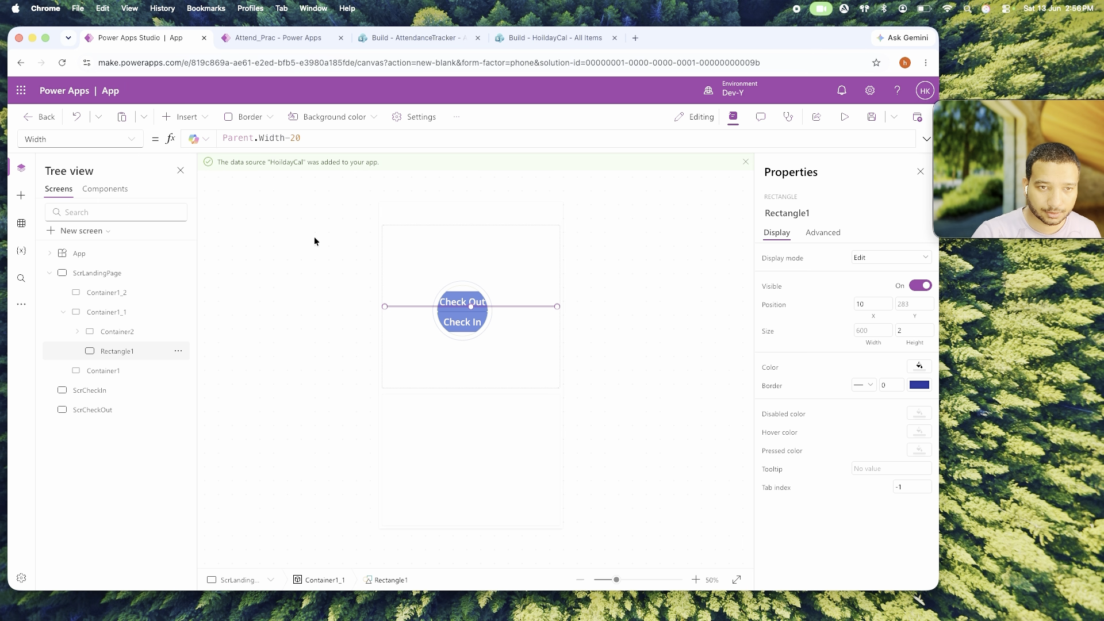
pyautogui.click(463, 263)
pyautogui.press('cmd+v')
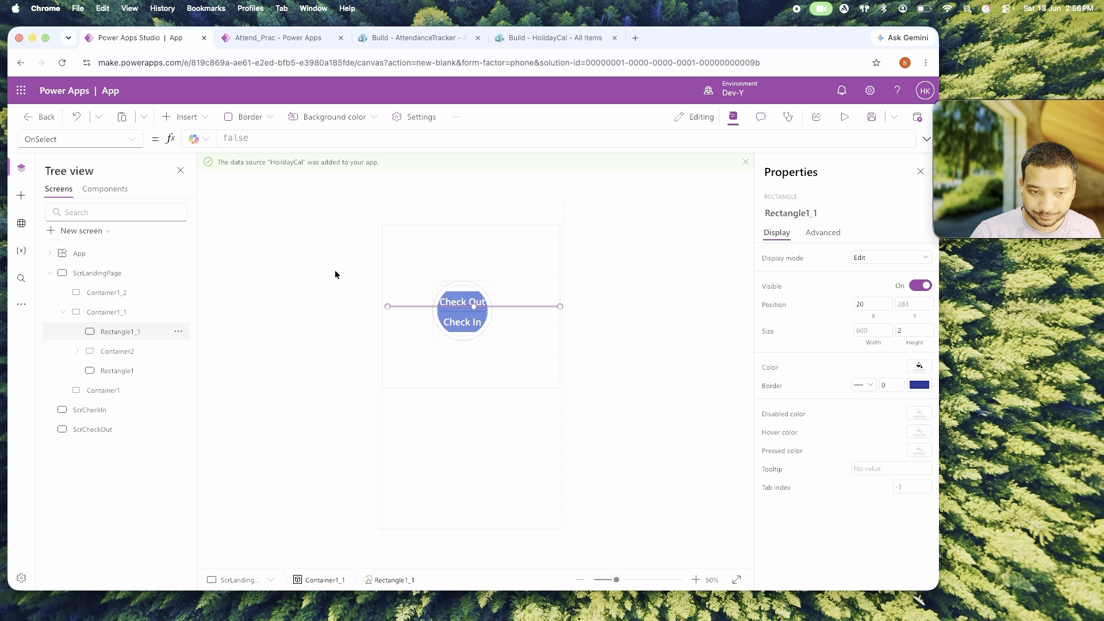
pyautogui.moveTo(533, 306); pyautogui.dragTo(537, 248)
# Replace the width formula of the copied rectangle, Rectangle1_1, with the fixed value 50.
pyautogui.click(866, 333)
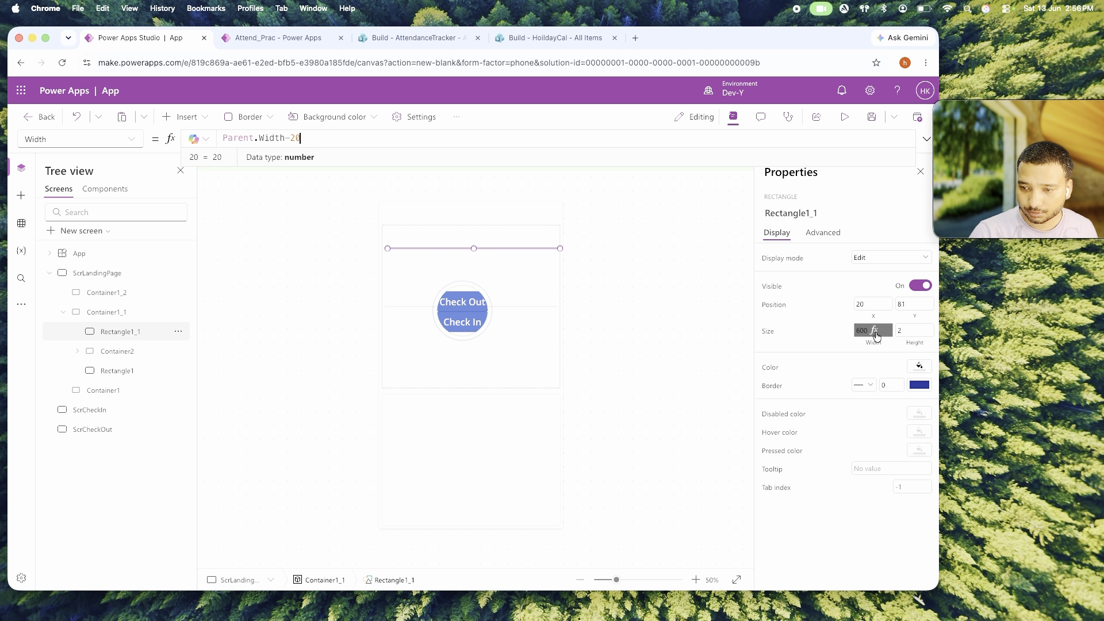
pyautogui.press('super+a')
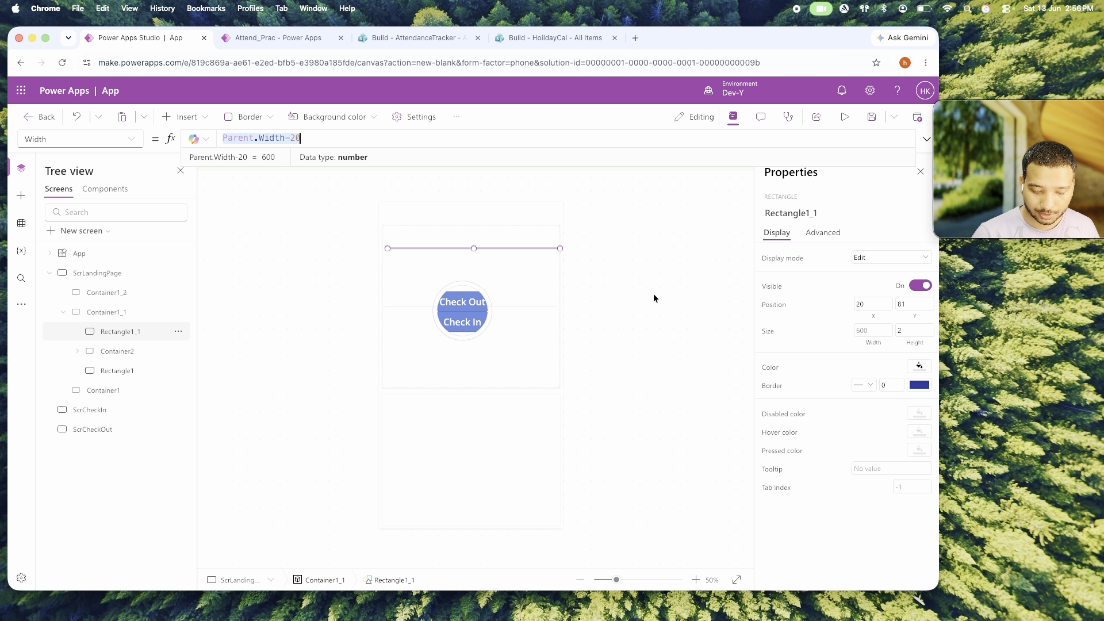
pyautogui.write('50')
pyautogui.press('Return')
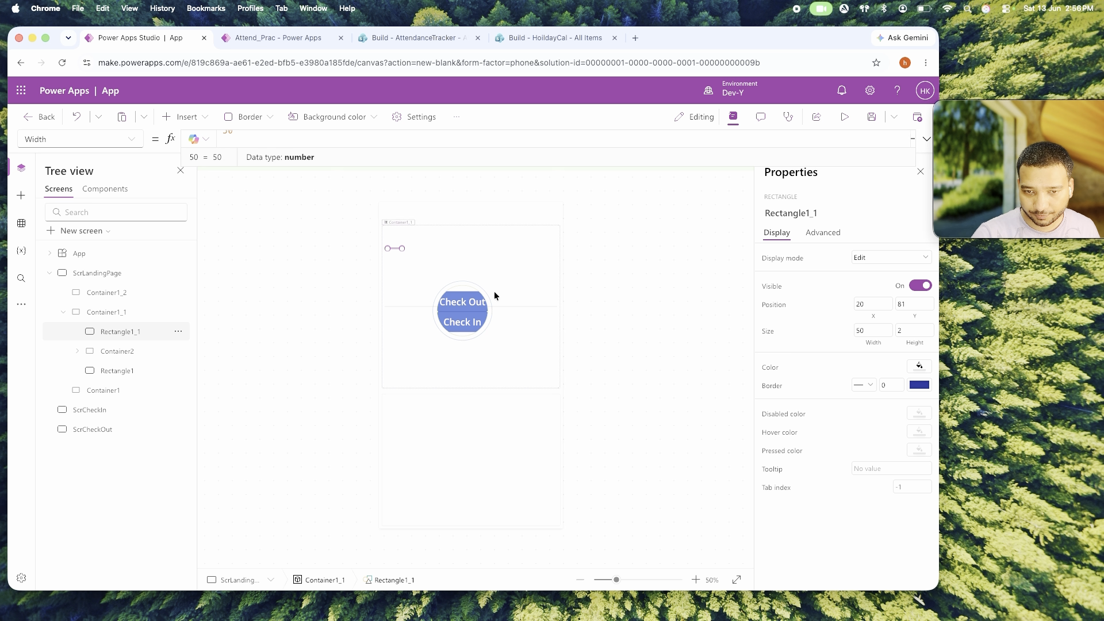
# Set the height of Rectangle1_1 to the formula Parent.Height/2.
pyautogui.click(907, 331)
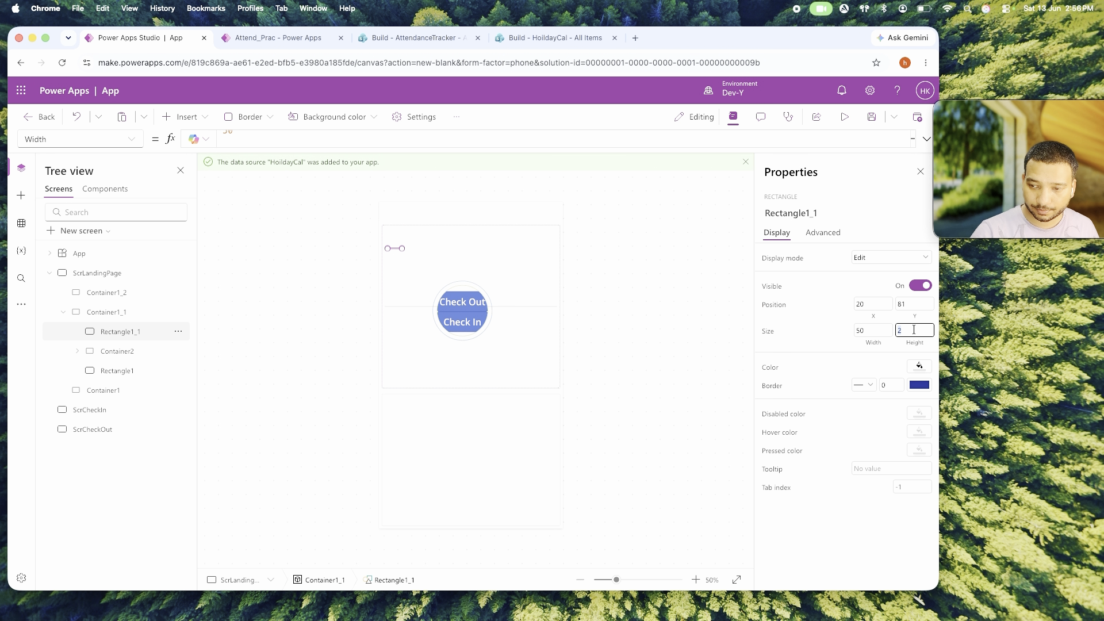
pyautogui.click(924, 346)
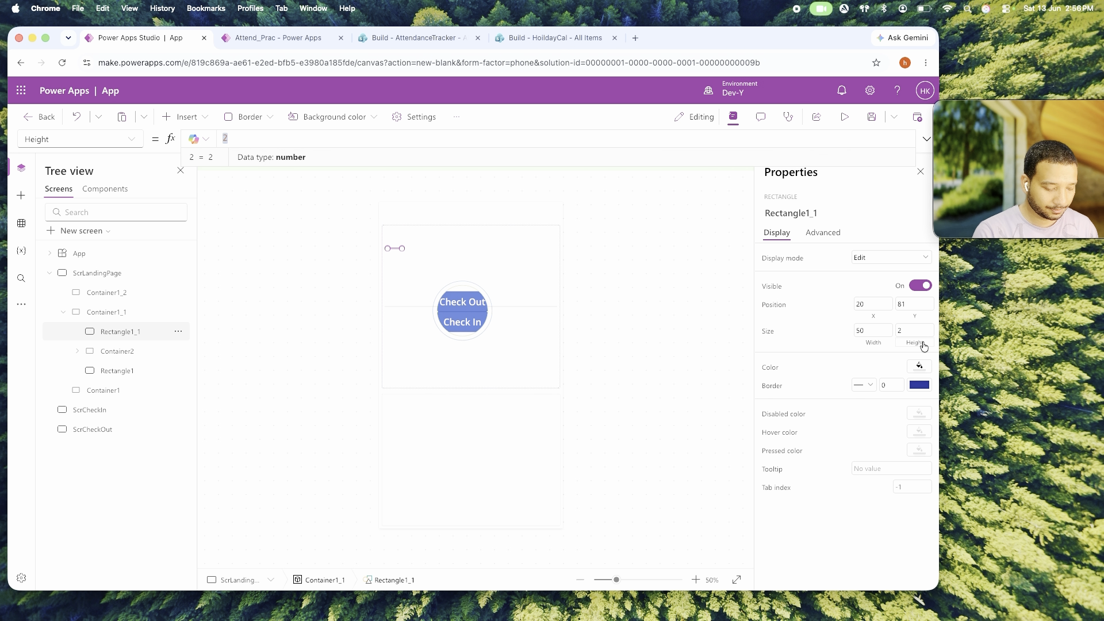
pyautogui.write('paren')
pyautogui.press('Tab')
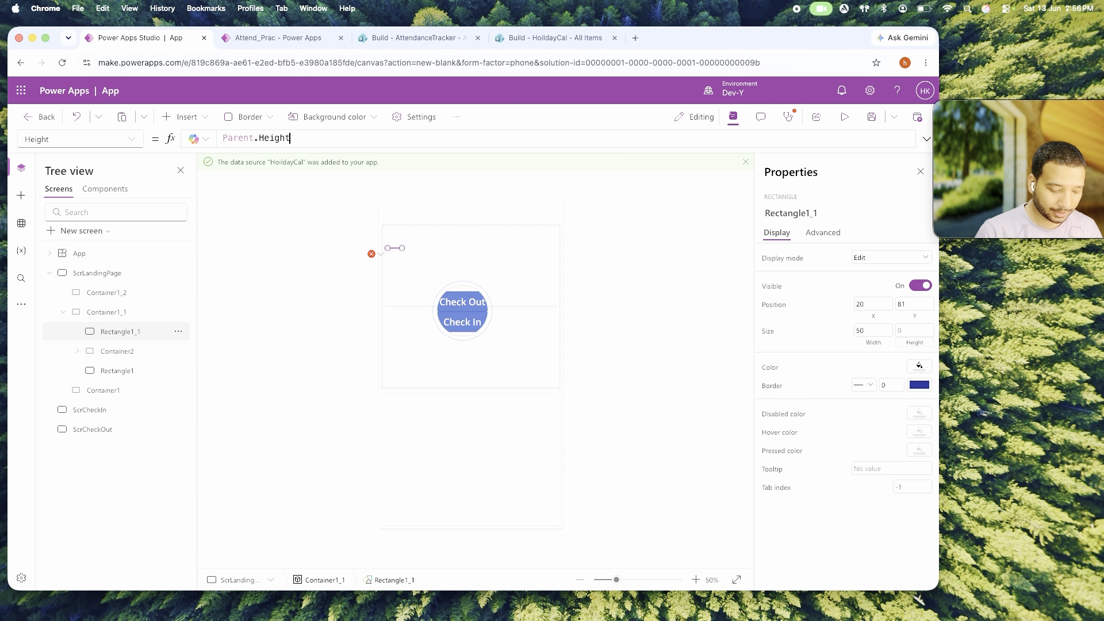
pyautogui.write('/2')
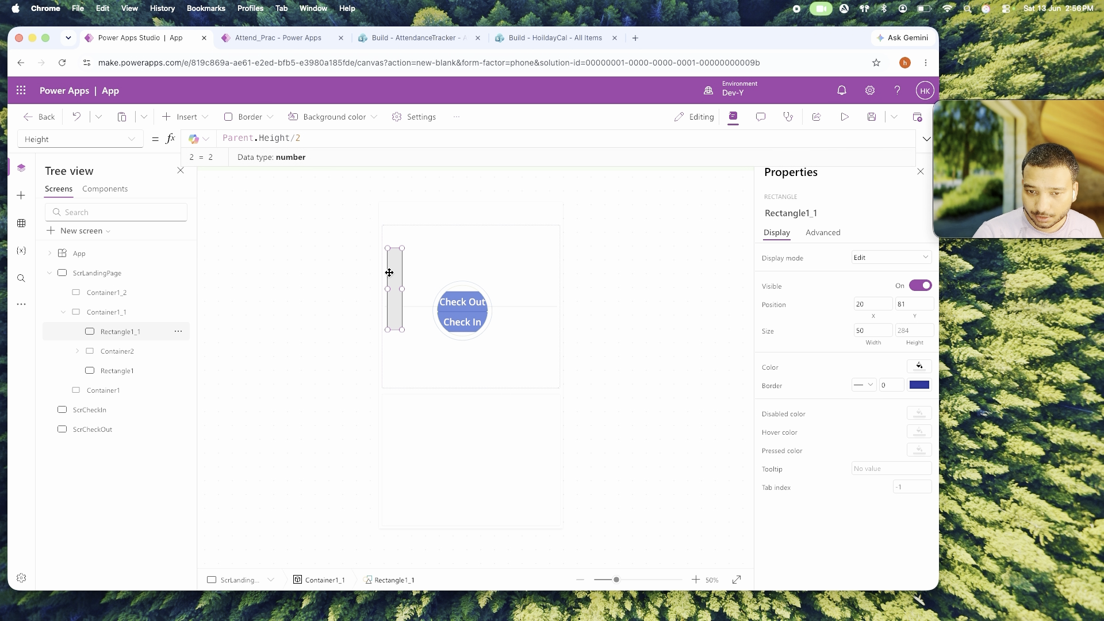
# Move Rectangle1_1 to the upper edge of Container1_1 at Y 1 and set its X to the formula (Parent.Width-Self.Width)/2.
pyautogui.moveTo(395, 270); pyautogui.dragTo(464, 246)
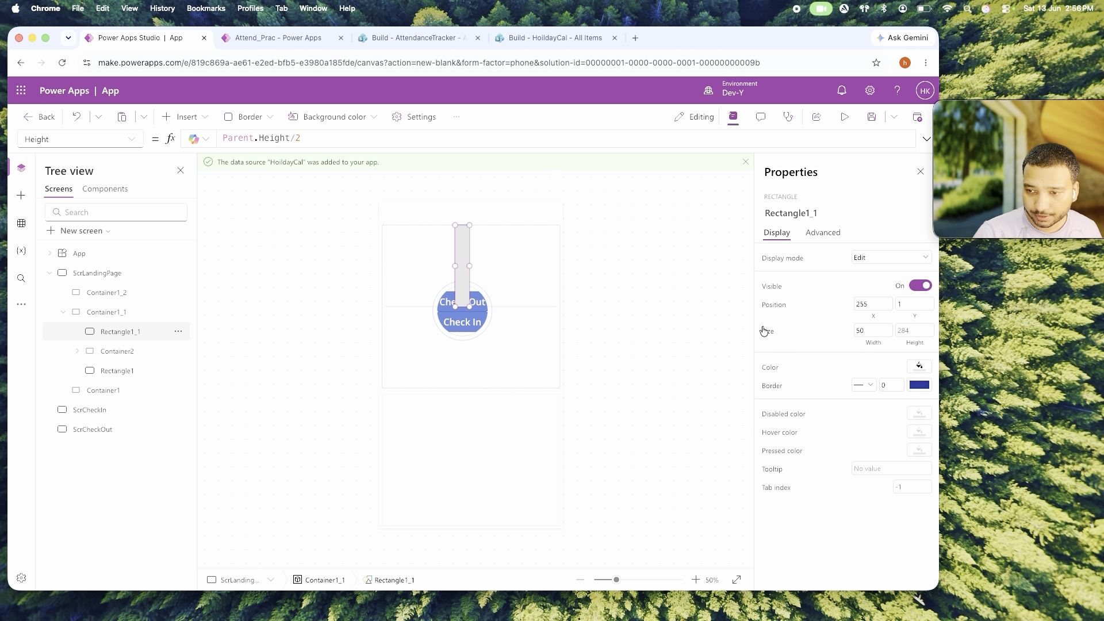
pyautogui.click(870, 309)
pyautogui.write('pare')
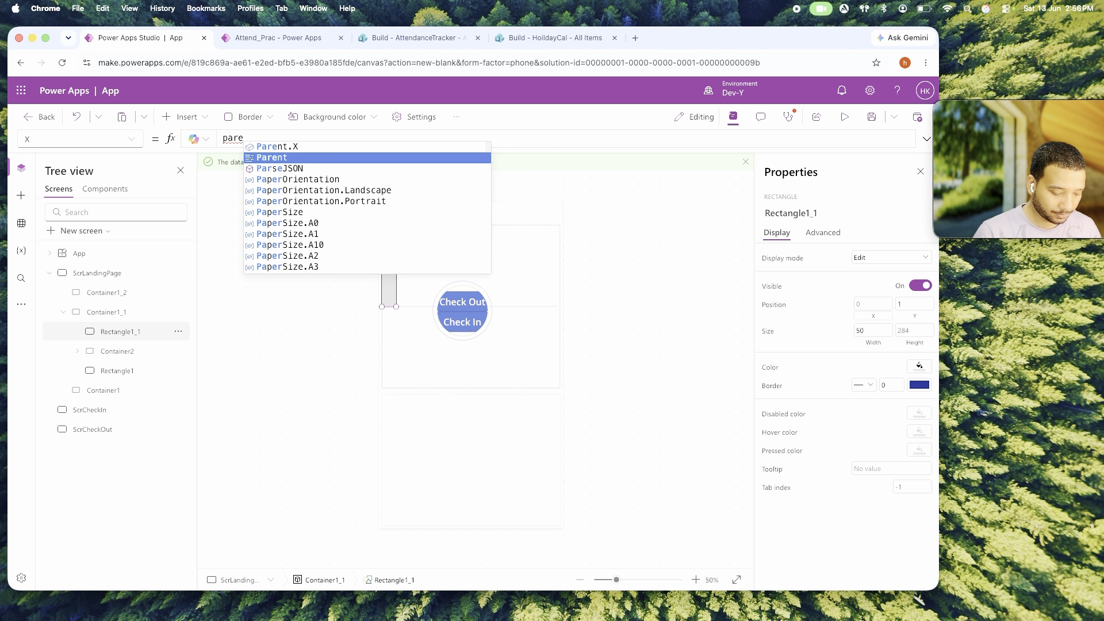
pyautogui.press('Tab')
pyautogui.write('.w')
pyautogui.press('Tab')
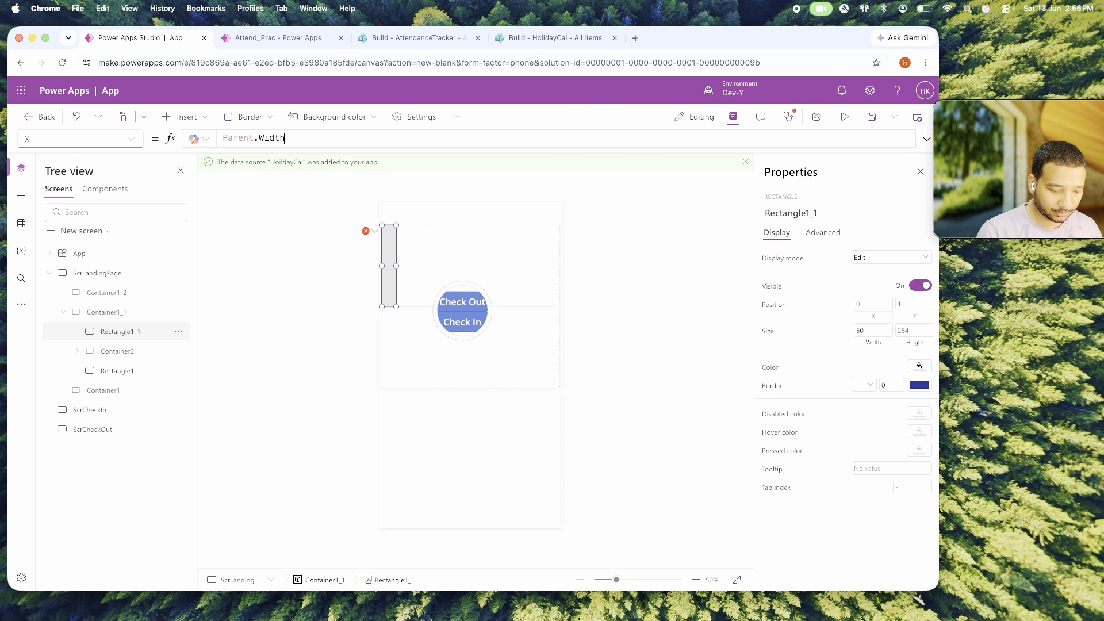
pyautogui.write('-Self.w')
pyautogui.press('Tab')
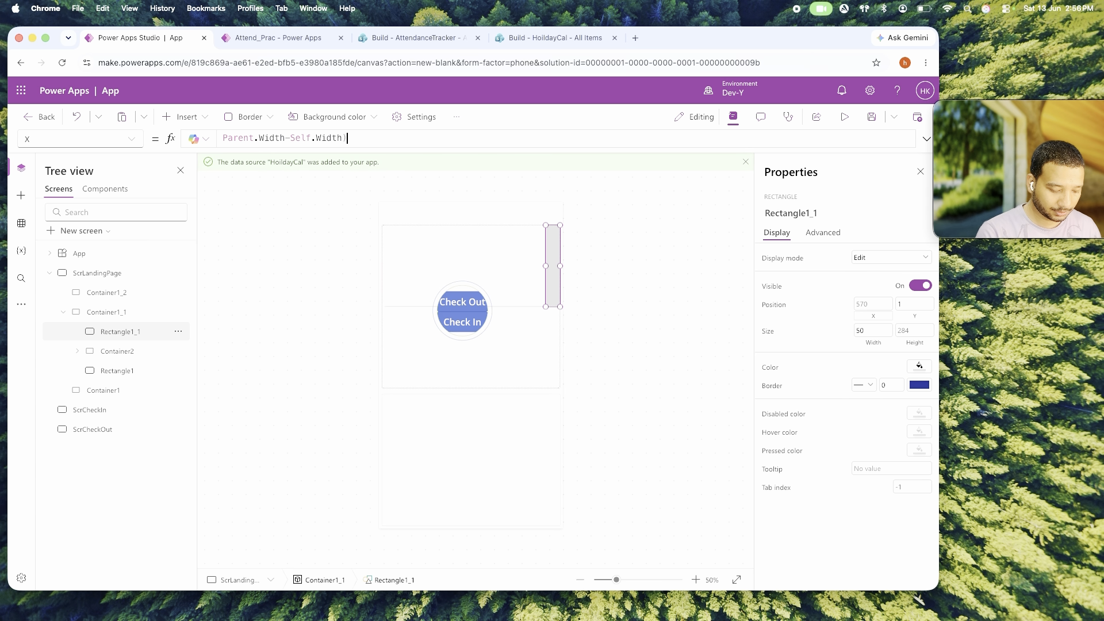
pyautogui.write(')/2')
pyautogui.write('(')
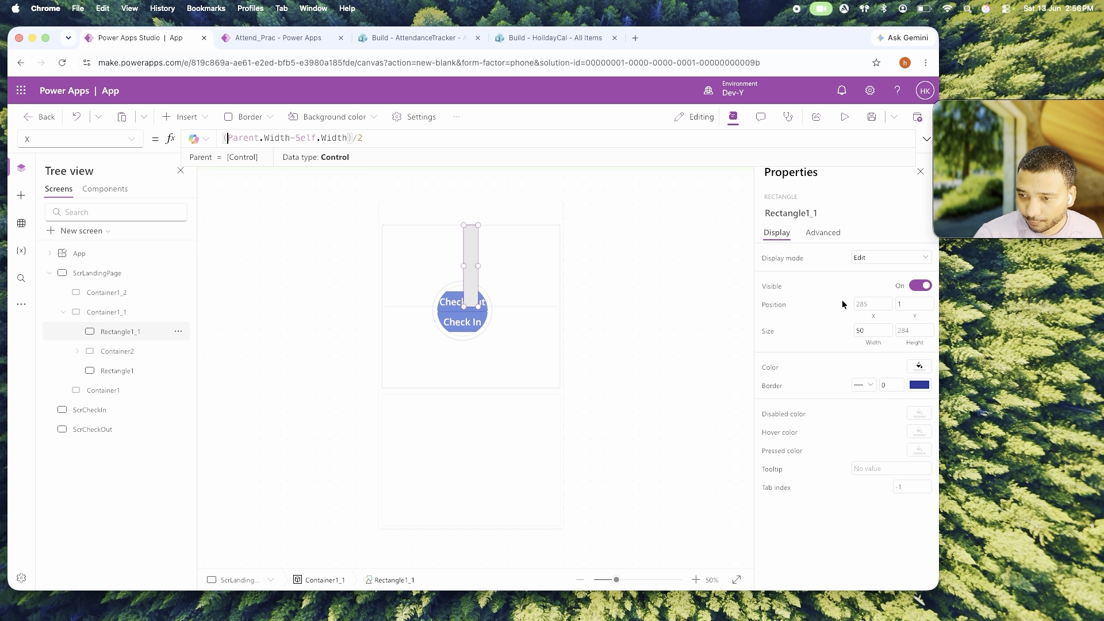
# Set the width of Rectangle1_1 to 2 and its height to the formula (Parent.Height/2) - 60.
pyautogui.click(875, 331)
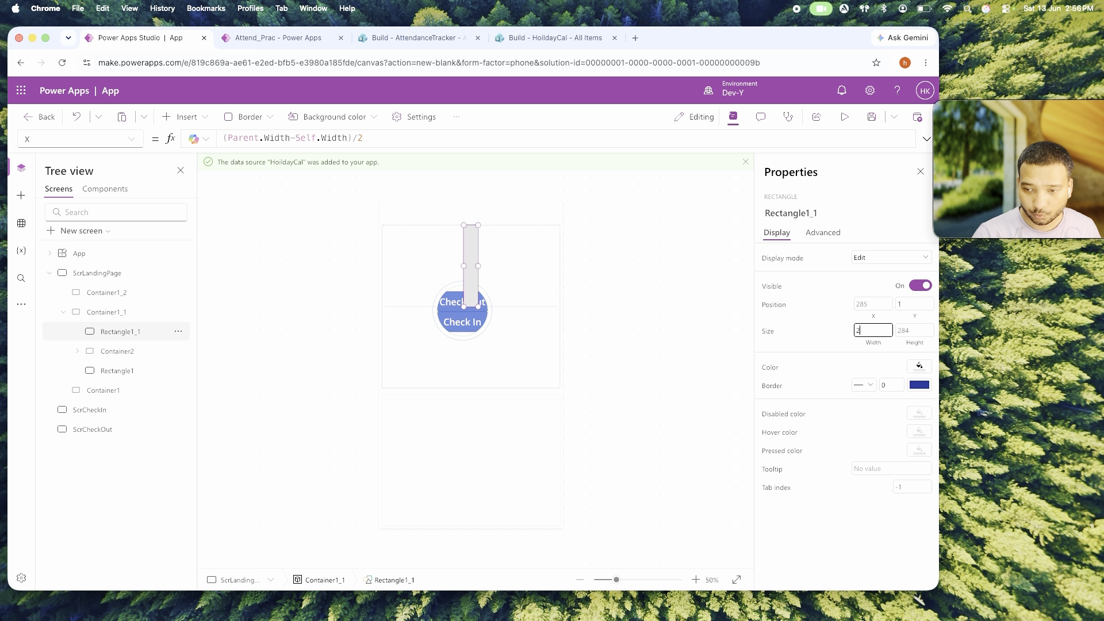
pyautogui.click(648, 306)
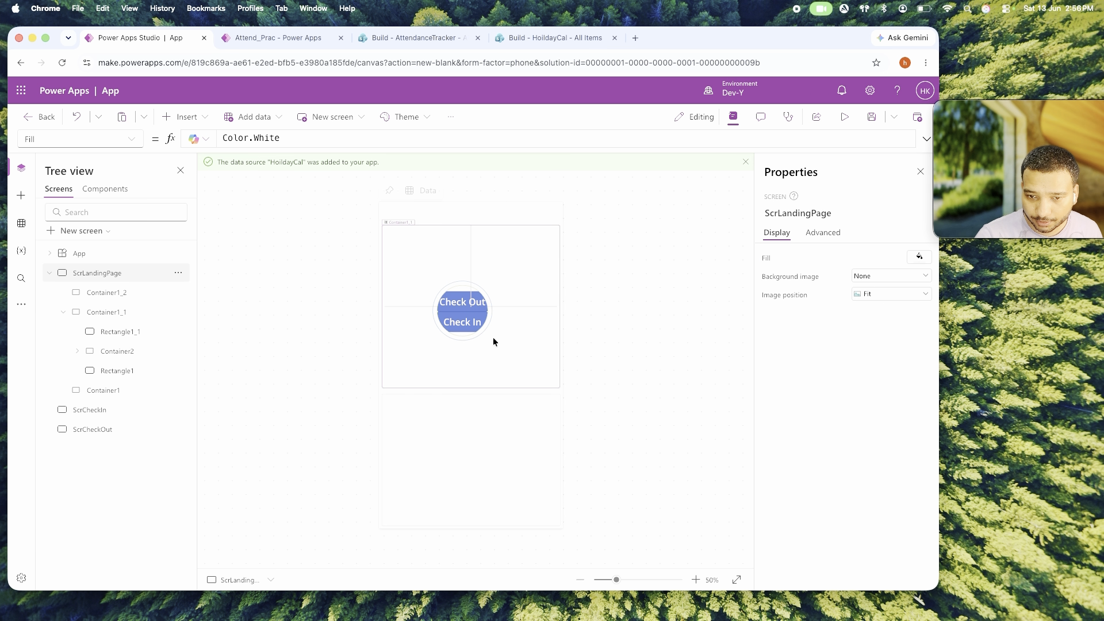
pyautogui.click(470, 260)
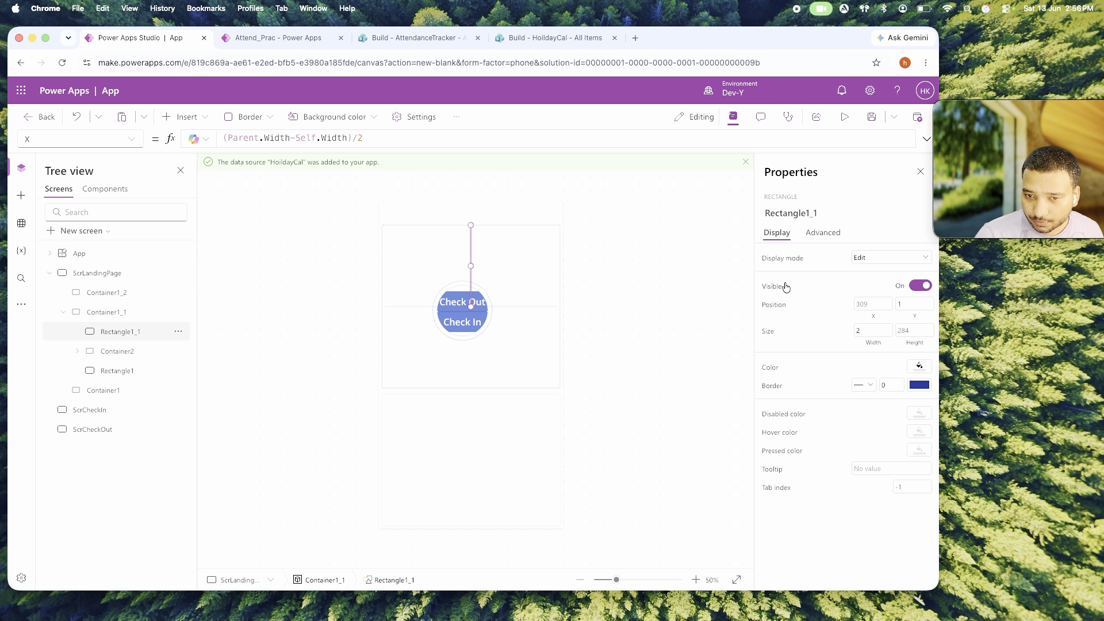
pyautogui.click(914, 343)
pyautogui.click(391, 142)
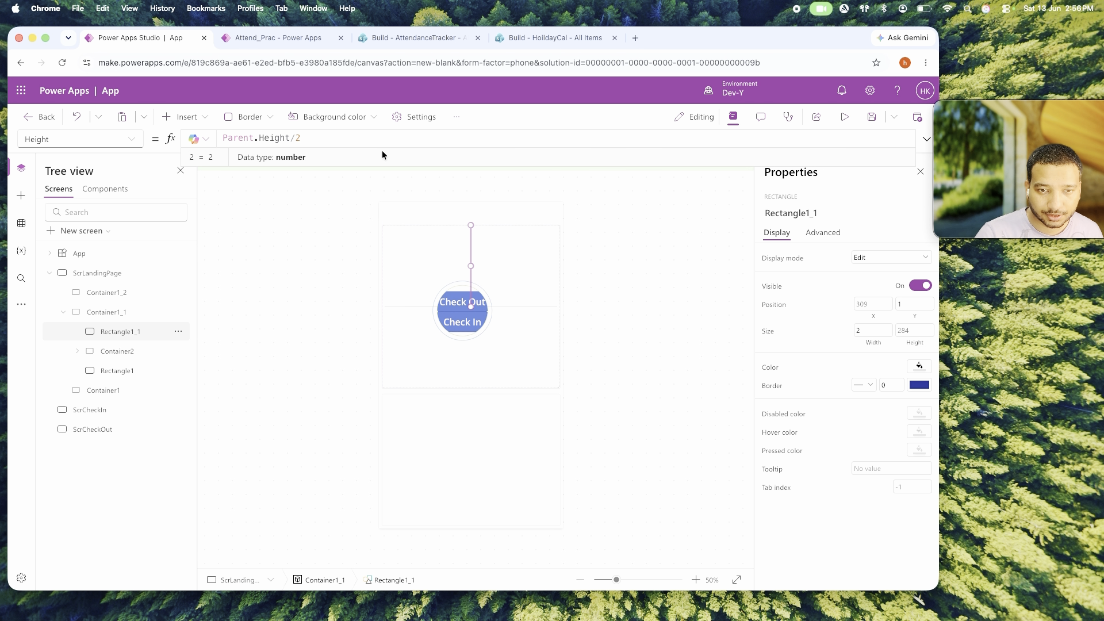
pyautogui.write(')')
pyautogui.press('super+Left')
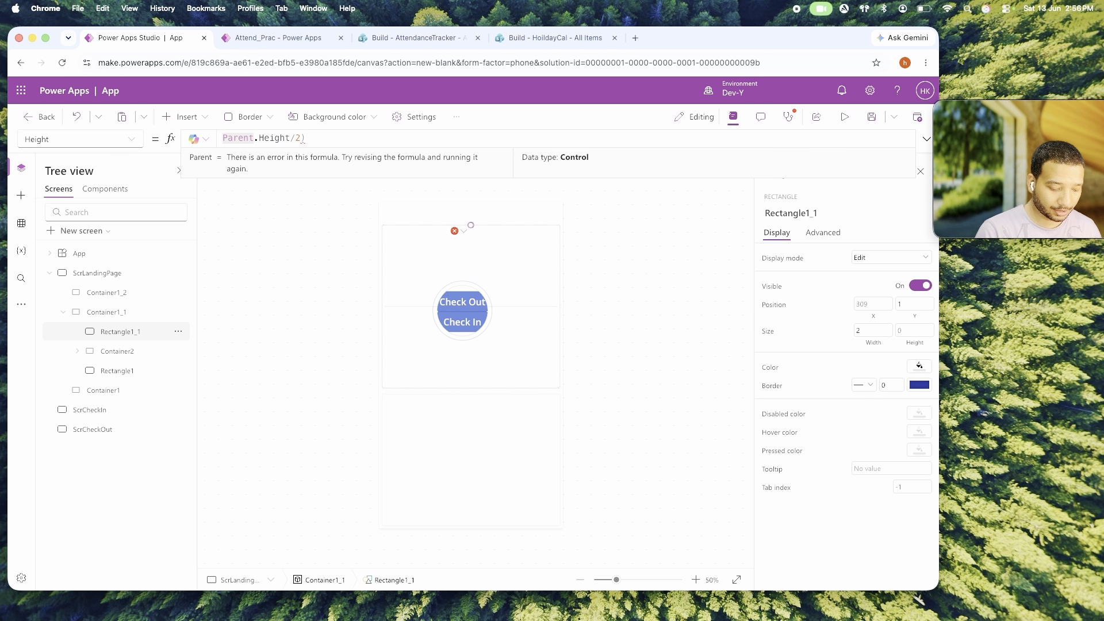
pyautogui.write('(')
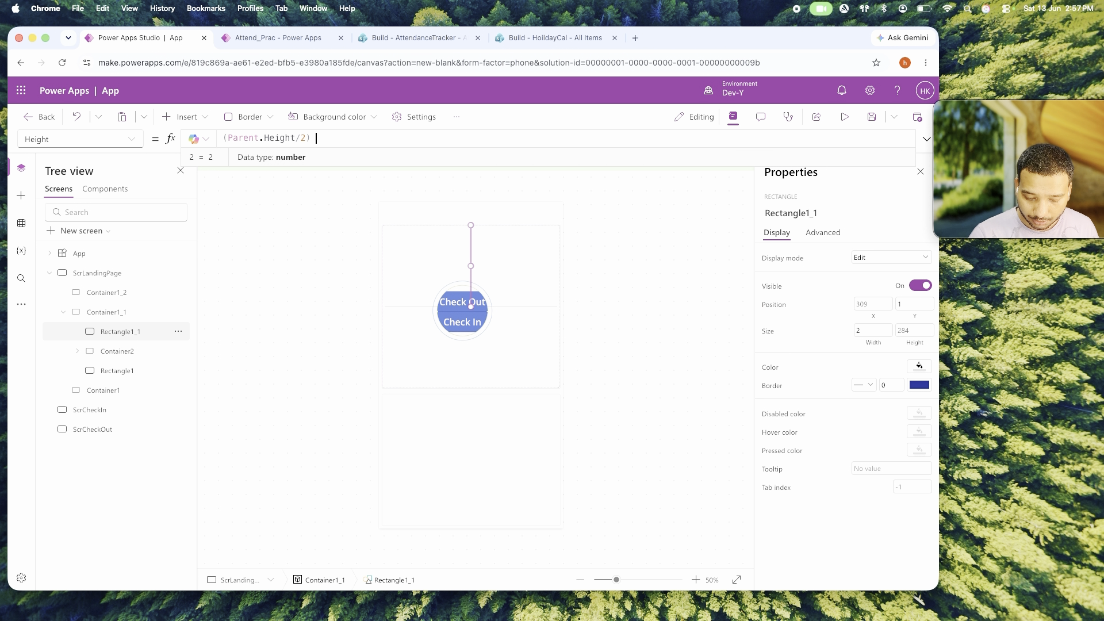
pyautogui.write(' - 60')
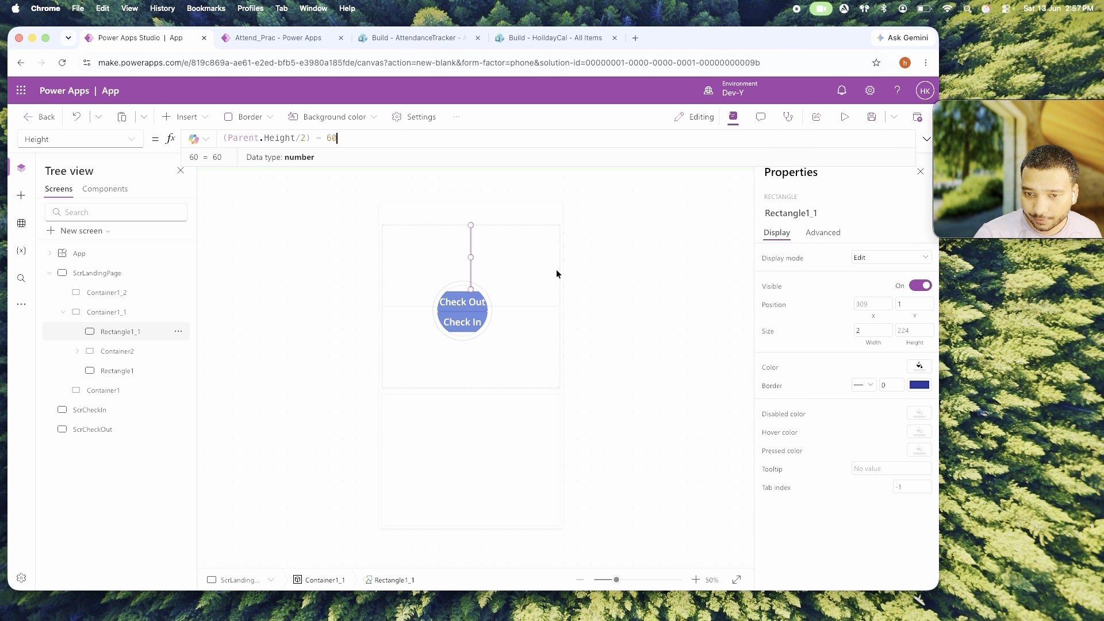
# Shorten Rectangle1_1 by changing the number subtracted in its height formula to 100, then to 150.
pyautogui.doubleClick(331, 138)
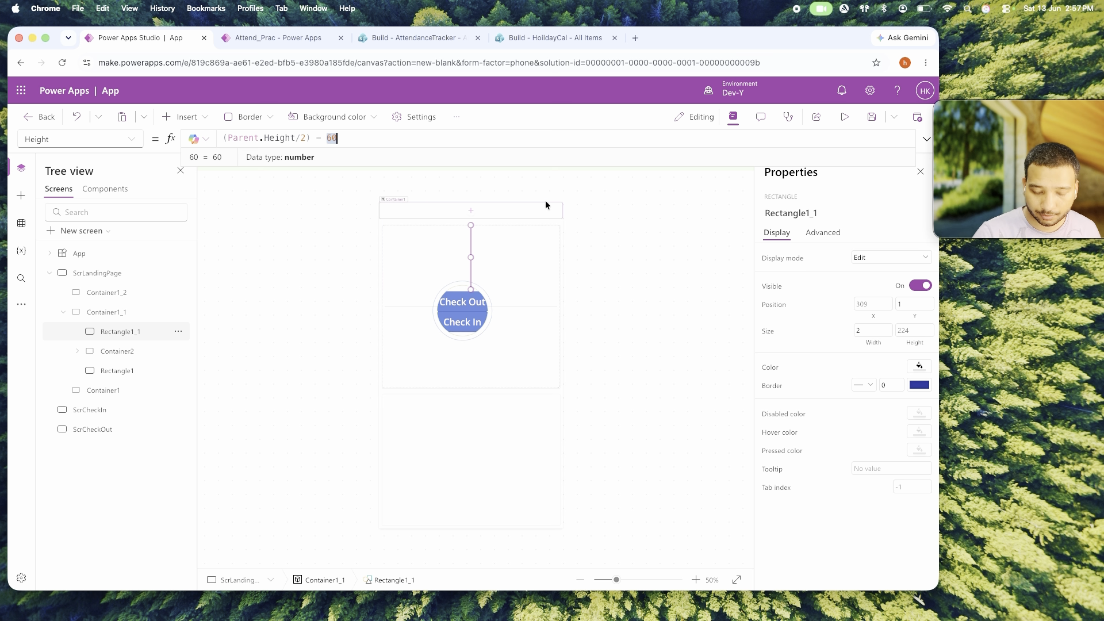
pyautogui.write('100')
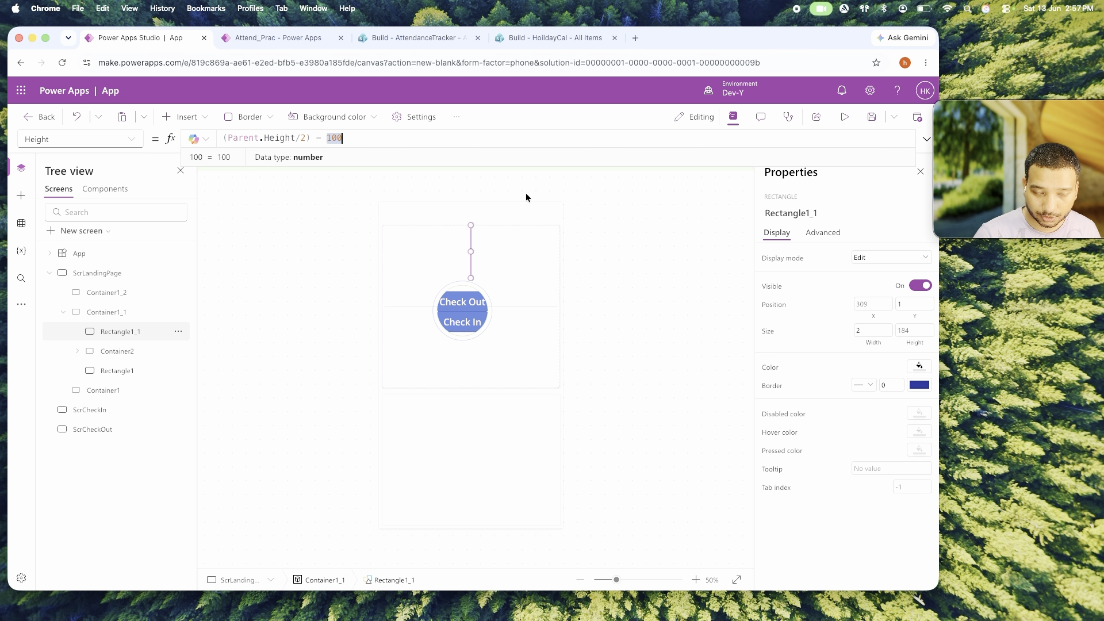
pyautogui.press('BackSpace')
pyautogui.press('BackSpace')
pyautogui.write('50')
pyautogui.hotkey('shift', 'Return')
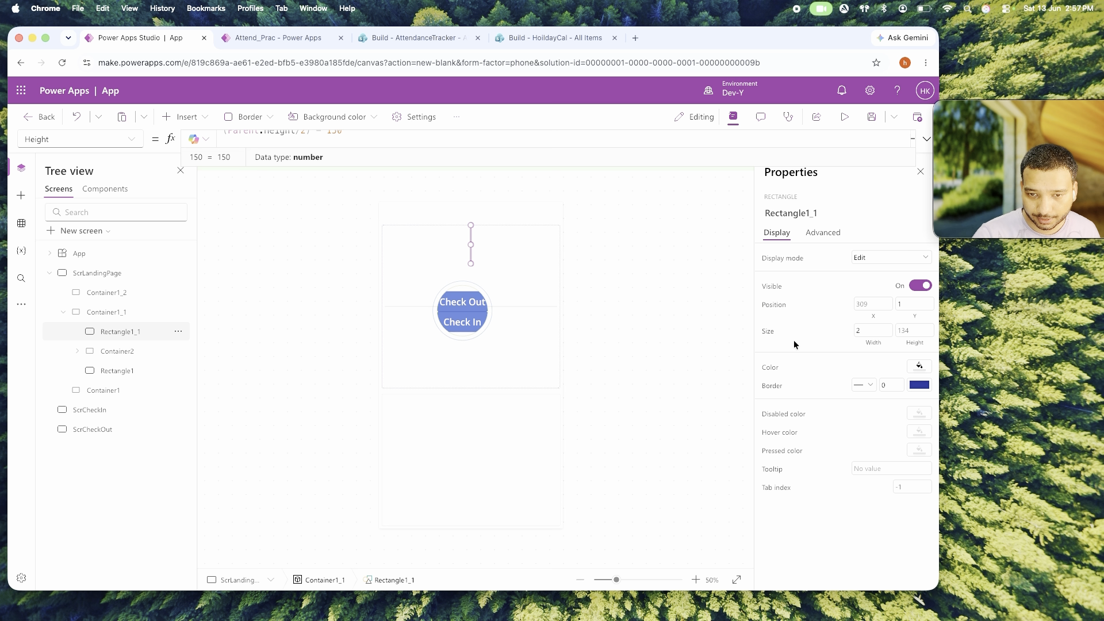
# Set the Y position of Rectangle1_1 to 50.
pyautogui.click(931, 305)
pyautogui.press('BackSpace')
pyautogui.write('50')
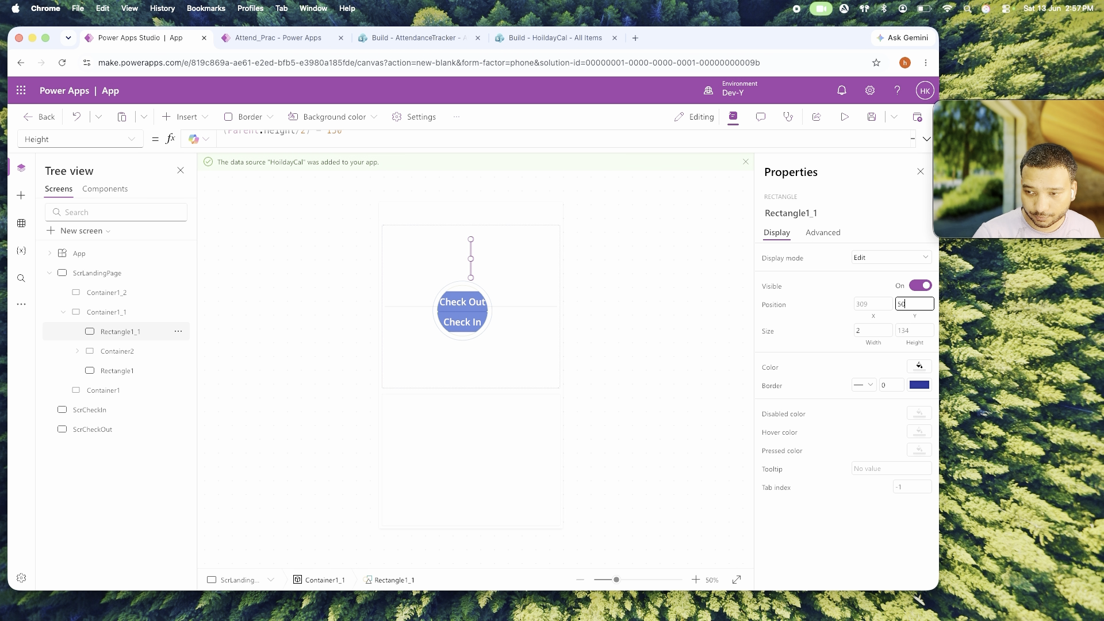
pyautogui.click(661, 288)
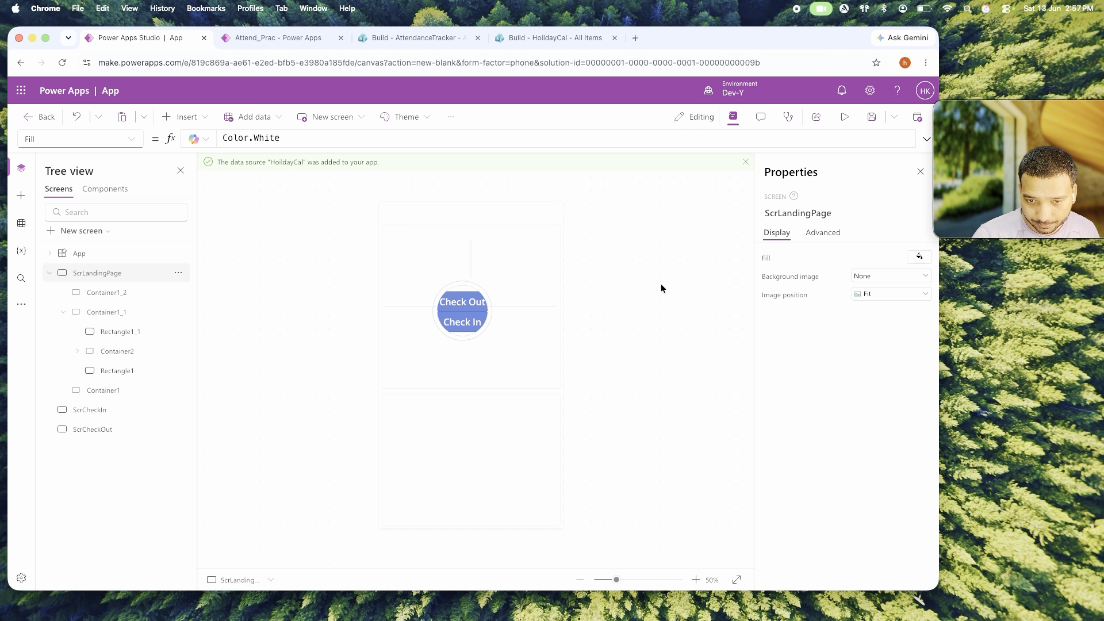
# Center the round button container, Container2, horizontally by setting its X to the formula (Parent.Width-Self.Width)/2.
pyautogui.click(475, 264)
pyautogui.click(490, 326)
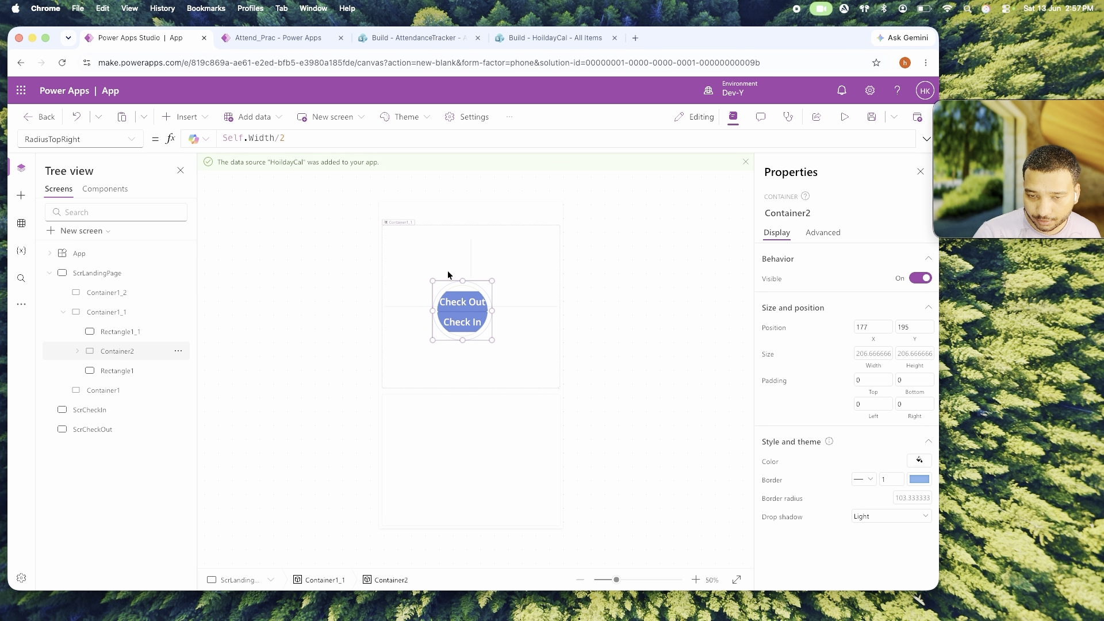
pyautogui.click(872, 330)
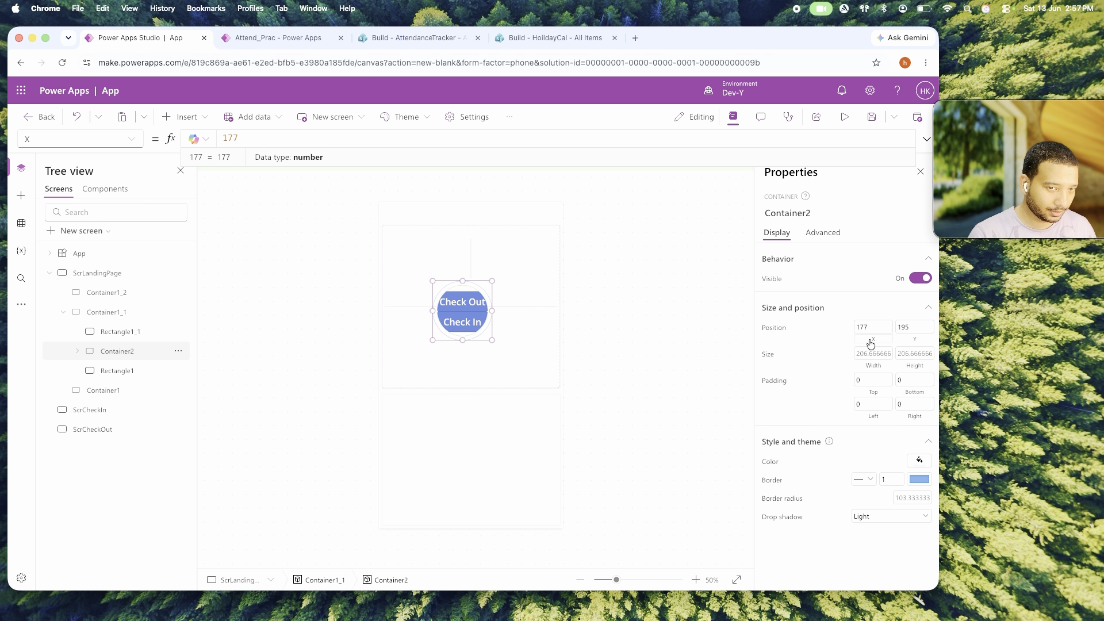
pyautogui.write('Parent.w')
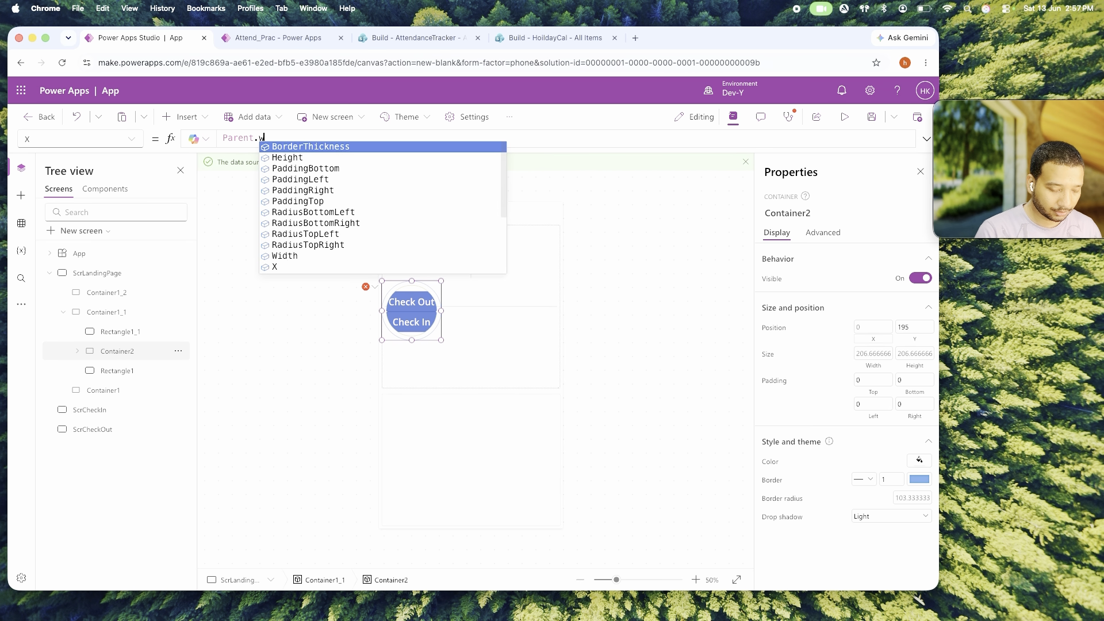
pyautogui.write('idth-Self.Width')
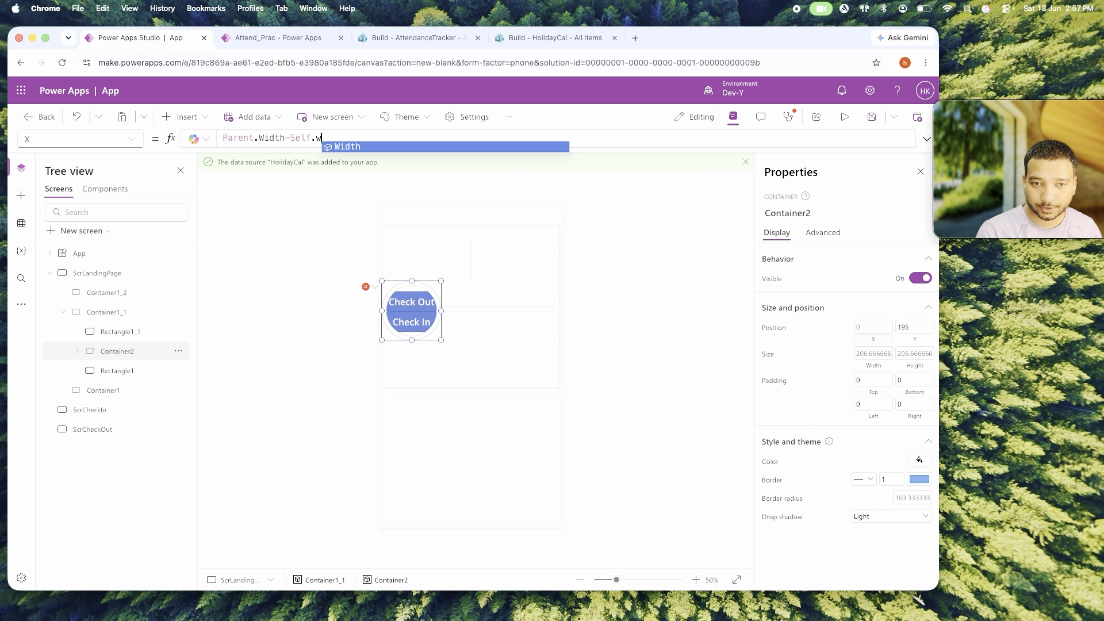
pyautogui.write(')/2')
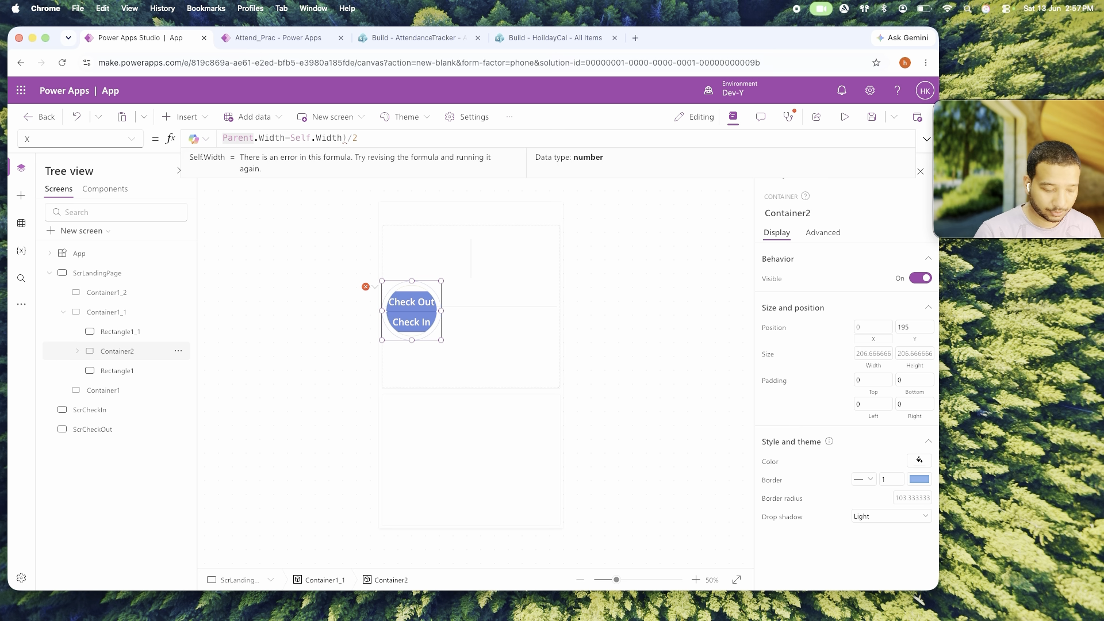
pyautogui.write('(')
pyautogui.click(692, 375)
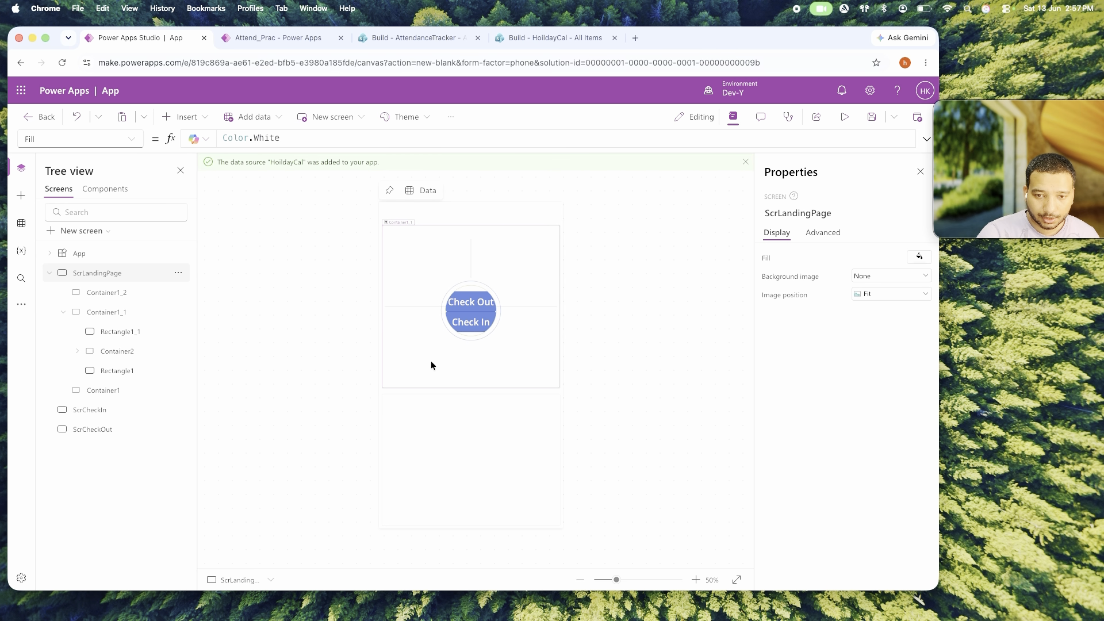
# Check the status heading and total hours label in the Attend_Prac app, and insert a text label in Container1_1.
pyautogui.click(455, 357)
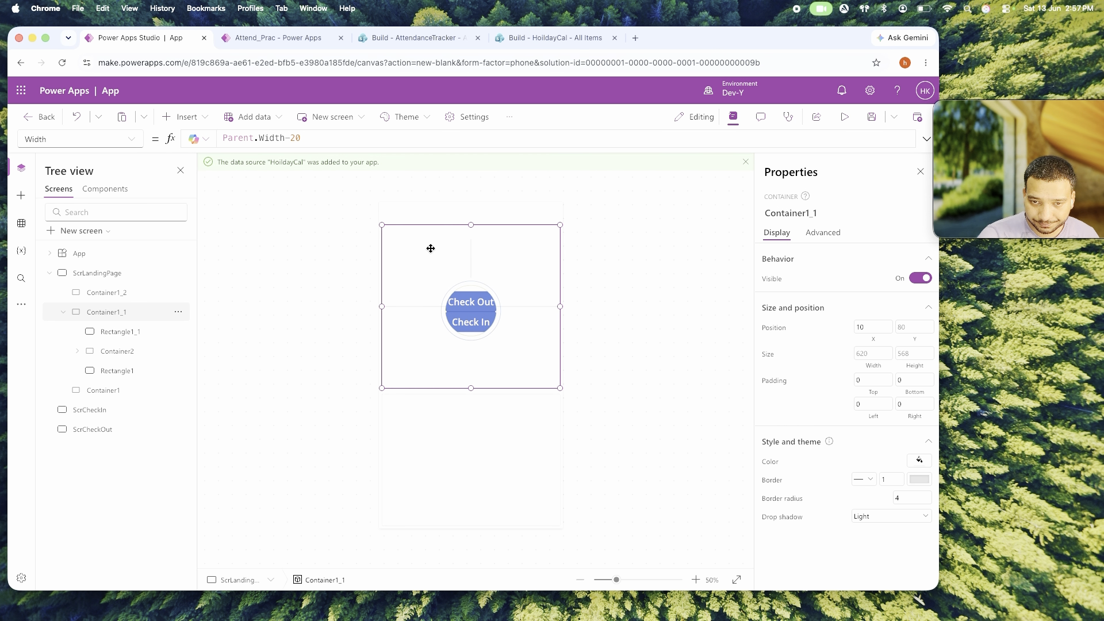
pyautogui.click(265, 37)
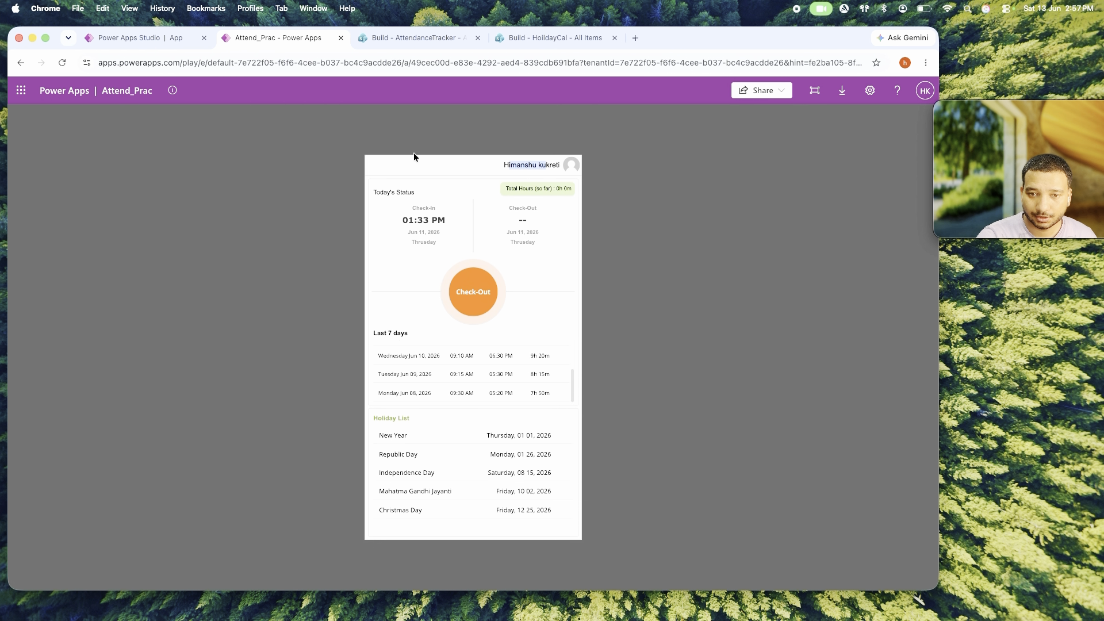
pyautogui.moveTo(416, 193); pyautogui.dragTo(372, 194)
pyautogui.moveTo(498, 190); pyautogui.dragTo(560, 187)
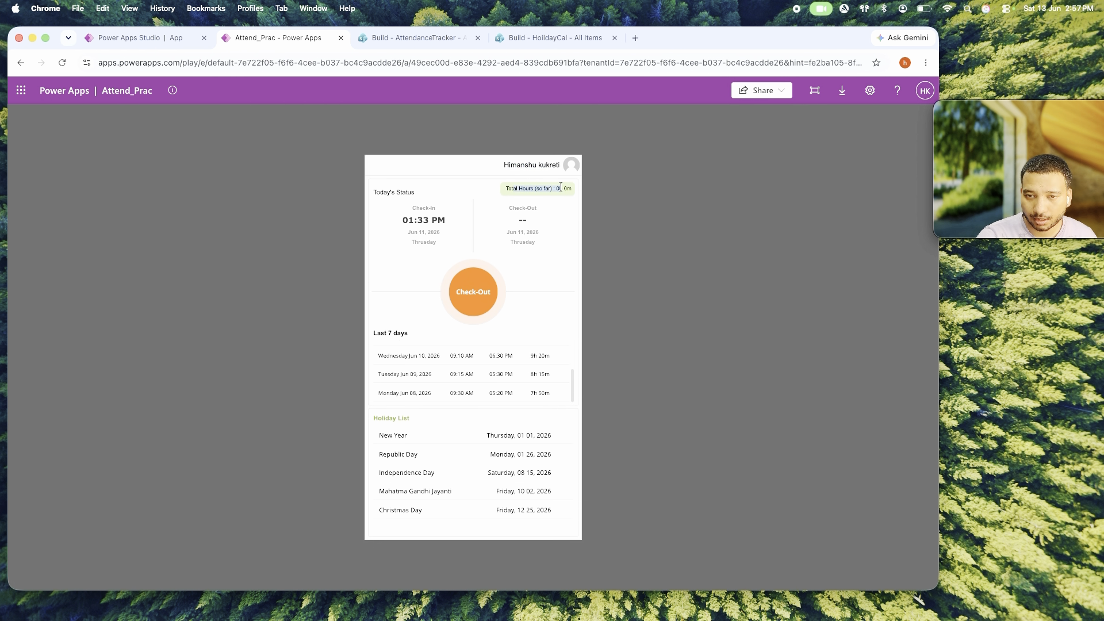
pyautogui.click(165, 39)
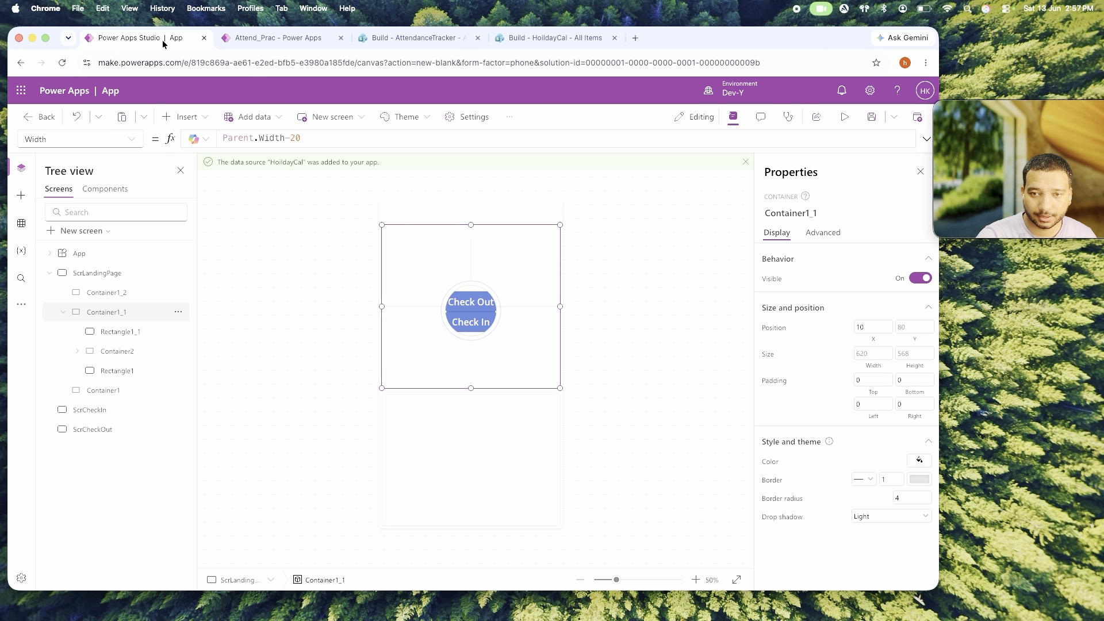
pyautogui.click(180, 117)
pyautogui.write('labe')
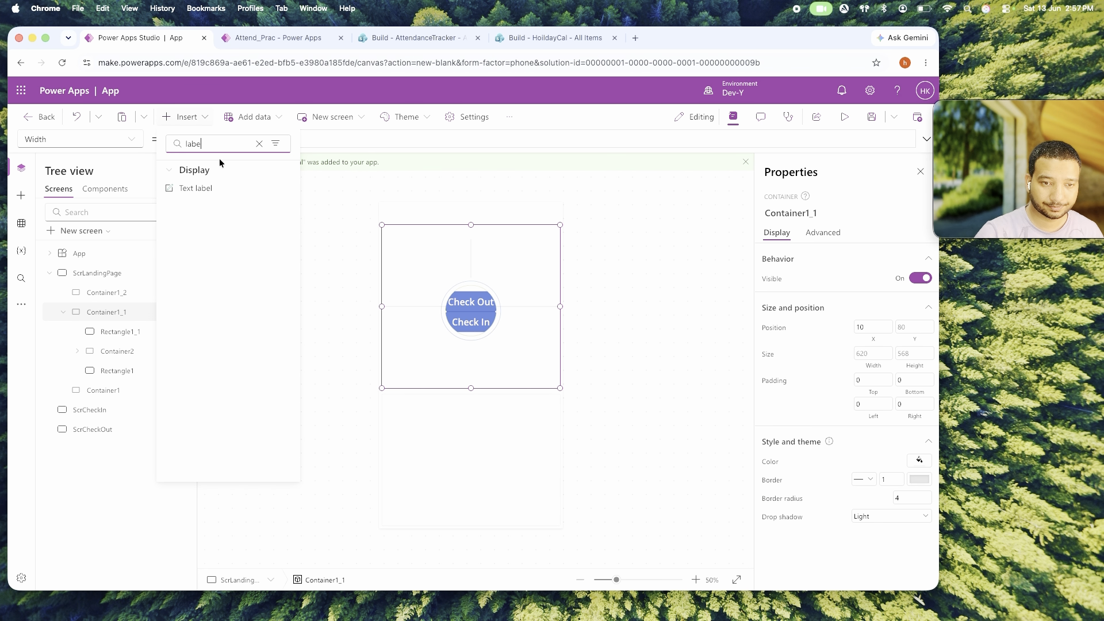
pyautogui.click(214, 189)
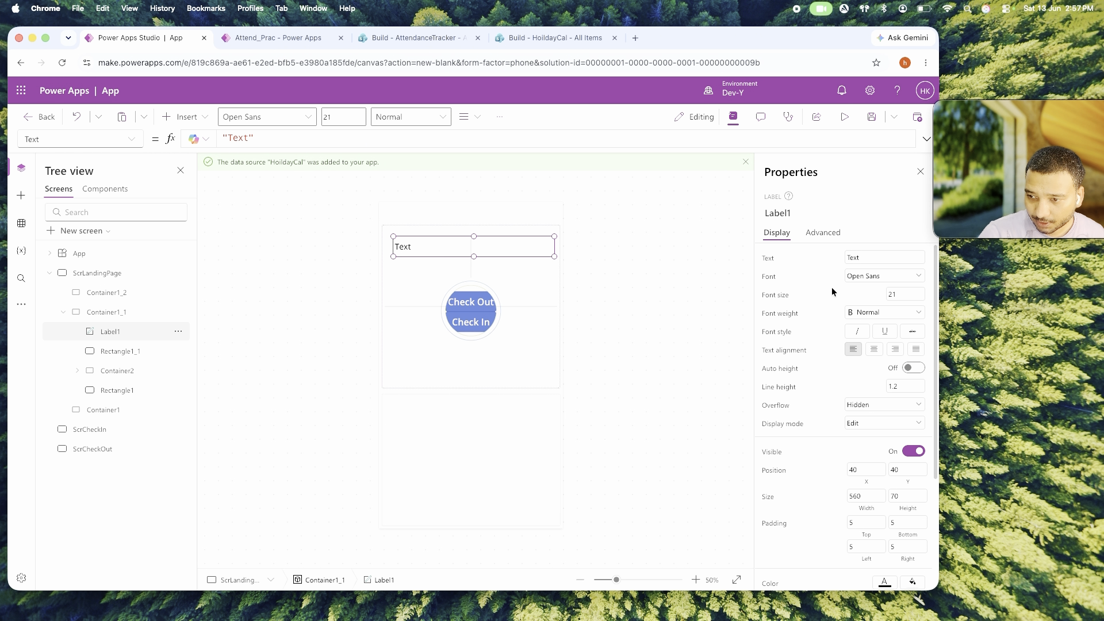
# Format the new label, Label1, with font size 12, Semibold weight and the Arial font.
pyautogui.click(898, 297)
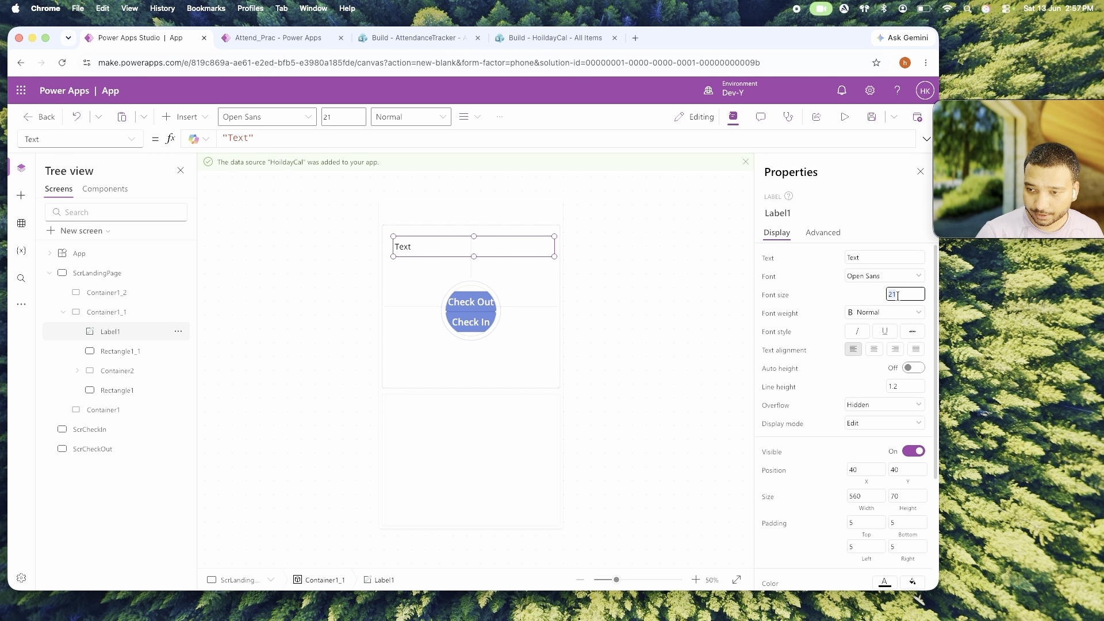
pyautogui.write('12')
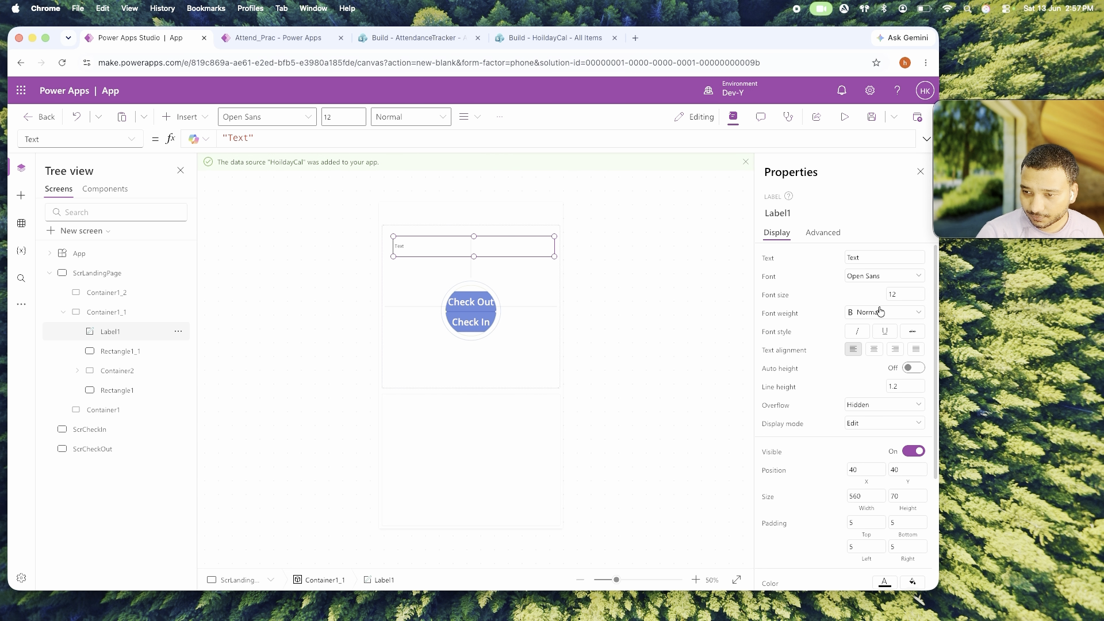
pyautogui.click(879, 311)
pyautogui.click(878, 344)
pyautogui.click(885, 276)
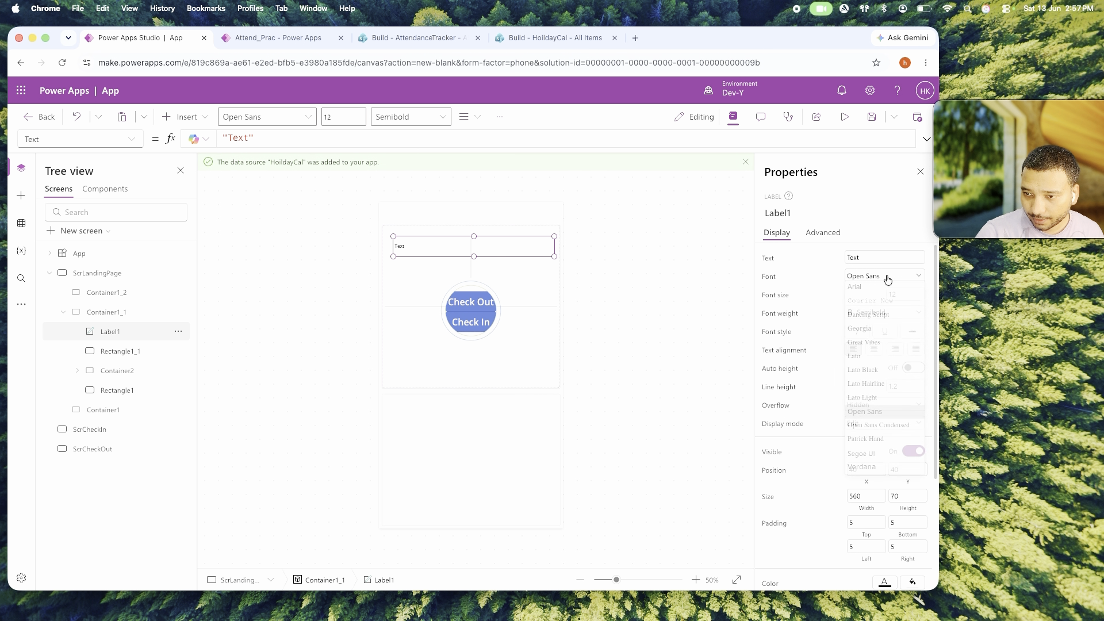
pyautogui.click(868, 288)
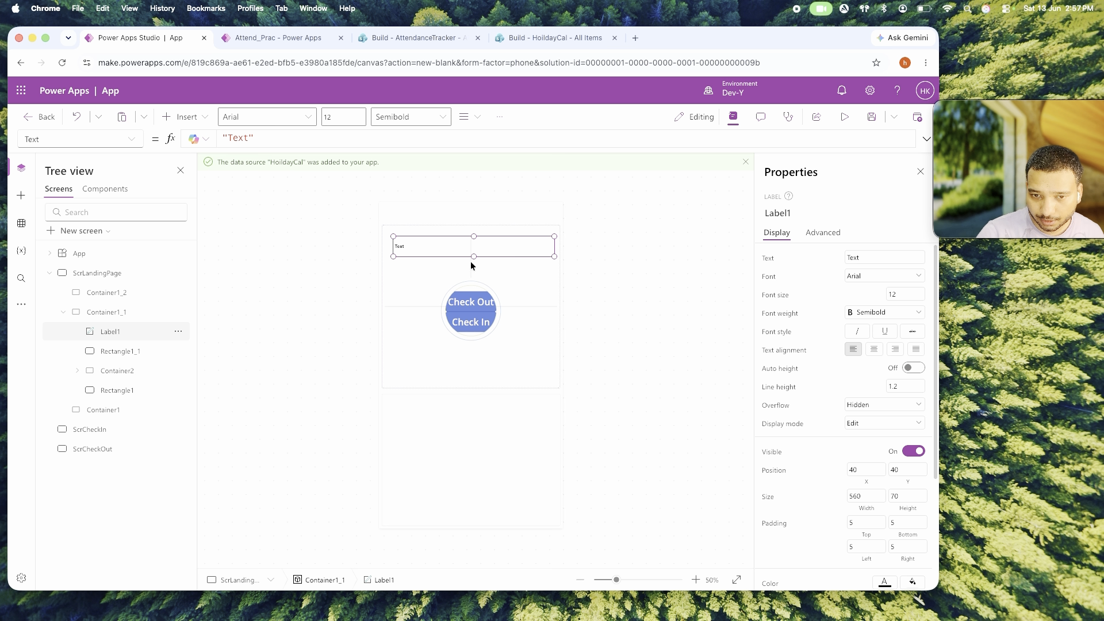
# Set the text of Label1 to "Today's Status" and change its font weight to Normal.
pyautogui.click(868, 259)
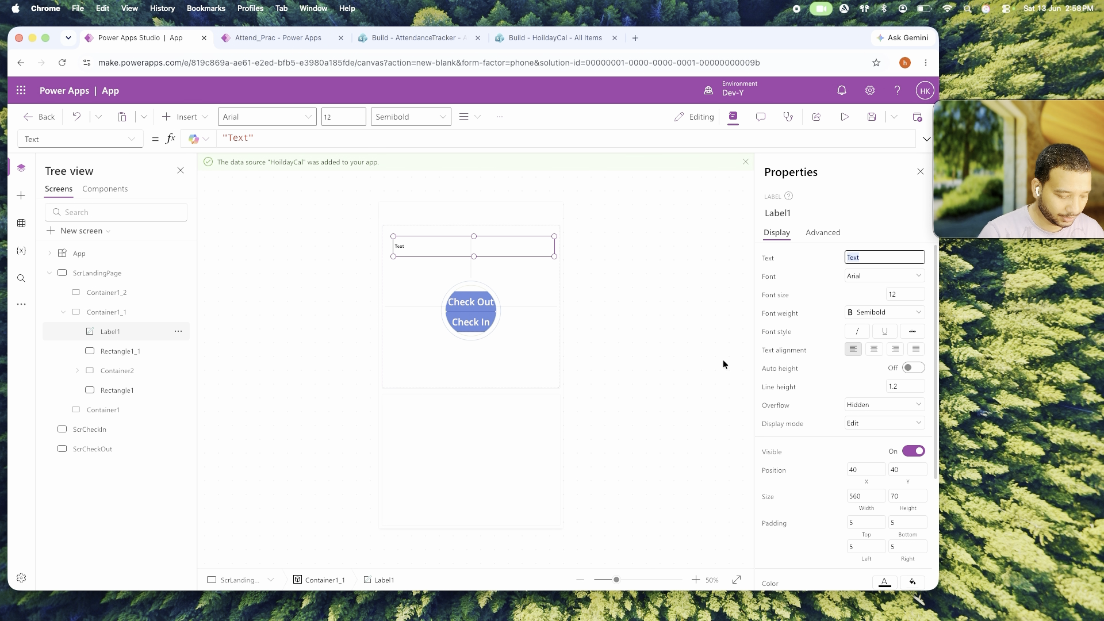
pyautogui.write("Today's Statu")
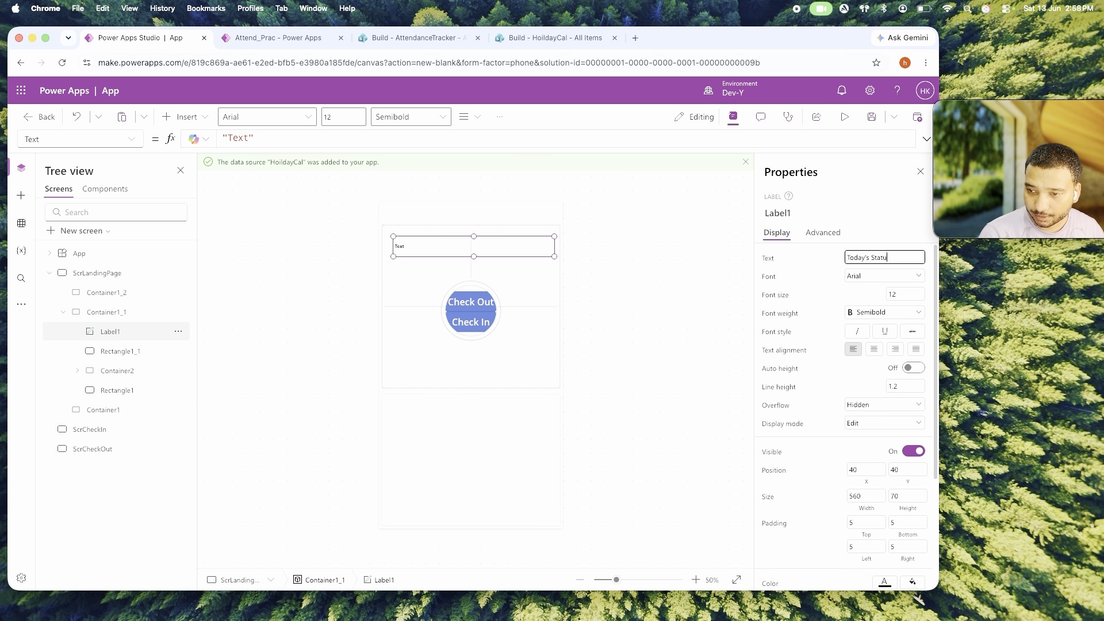
pyautogui.write('s')
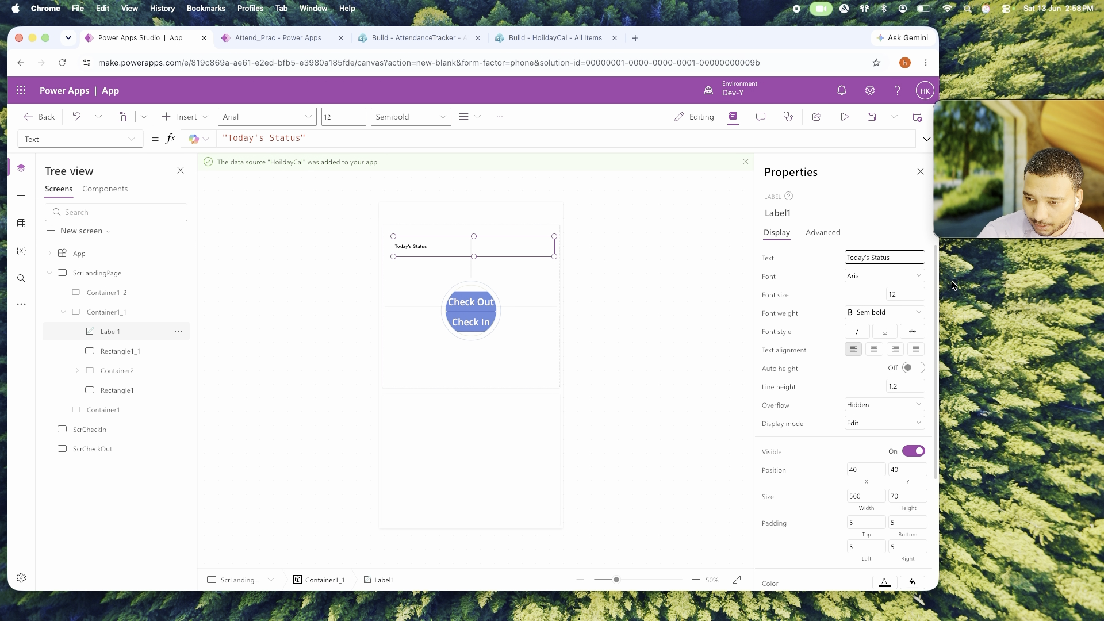
pyautogui.click(909, 317)
pyautogui.click(878, 352)
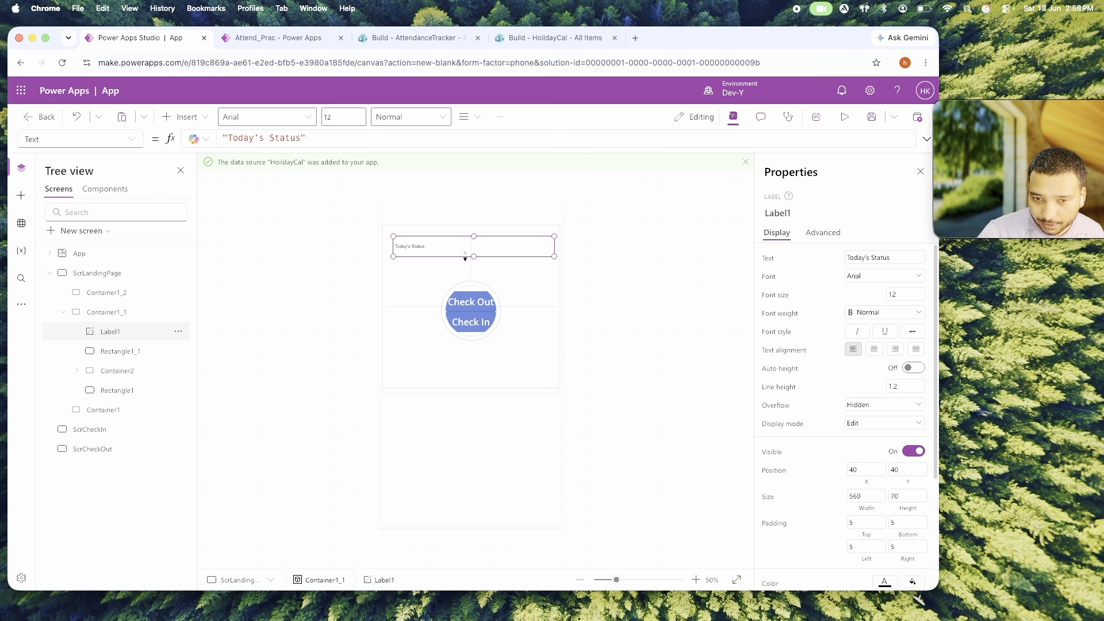
# Set the height of Label1 to 40 and position it at X 10, Y 10.
pyautogui.click(902, 496)
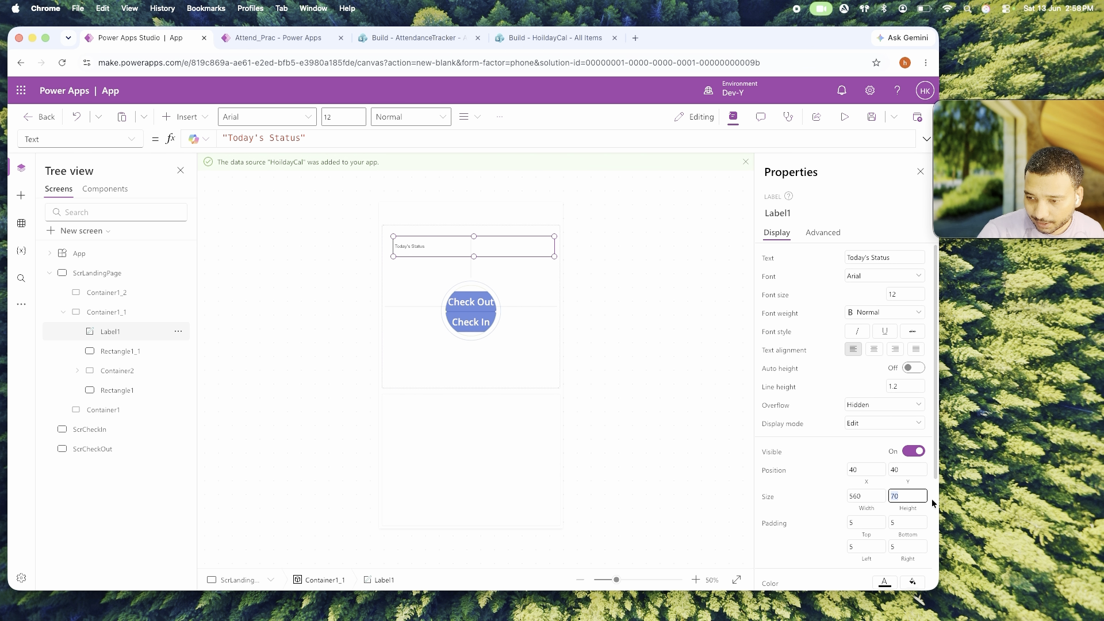
pyautogui.write('40')
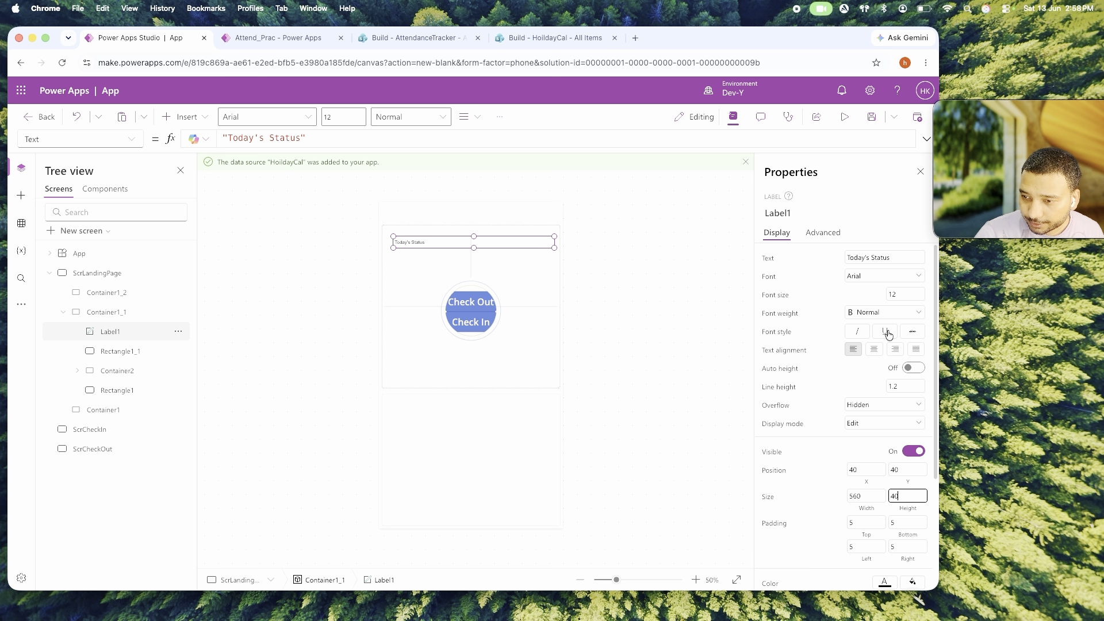
pyautogui.click(870, 466)
pyautogui.write('10')
pyautogui.press('Tab')
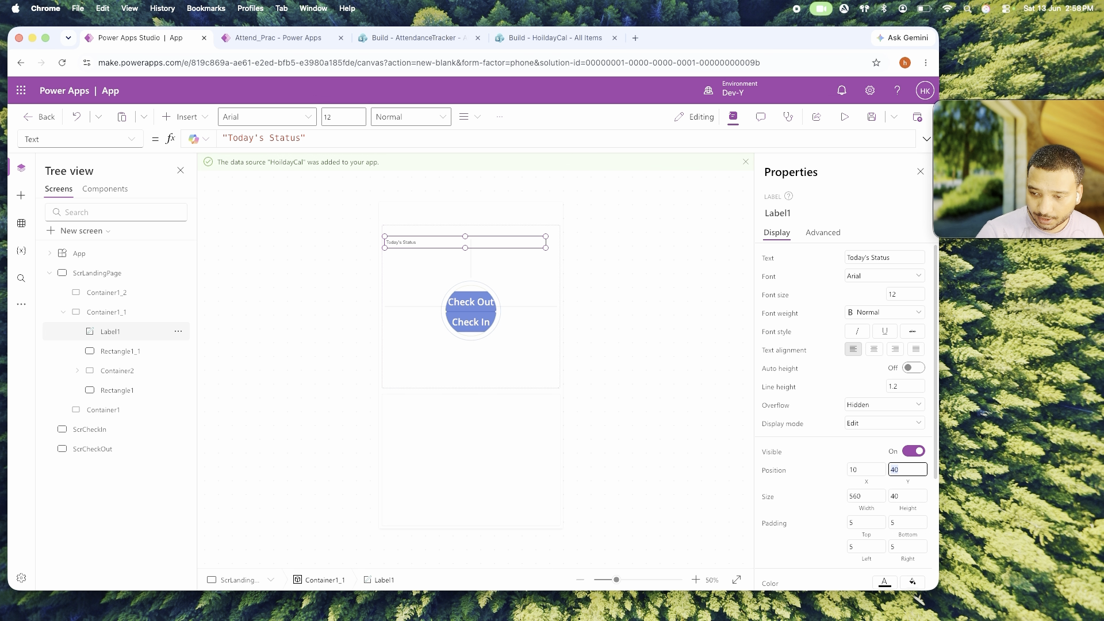
pyautogui.write('10')
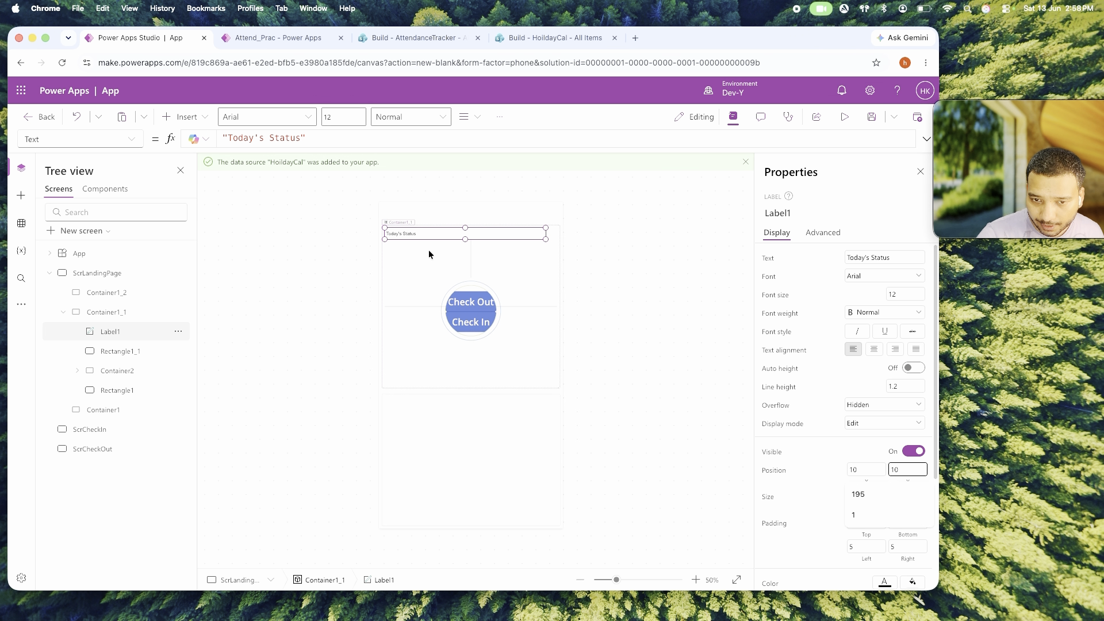
pyautogui.click(813, 466)
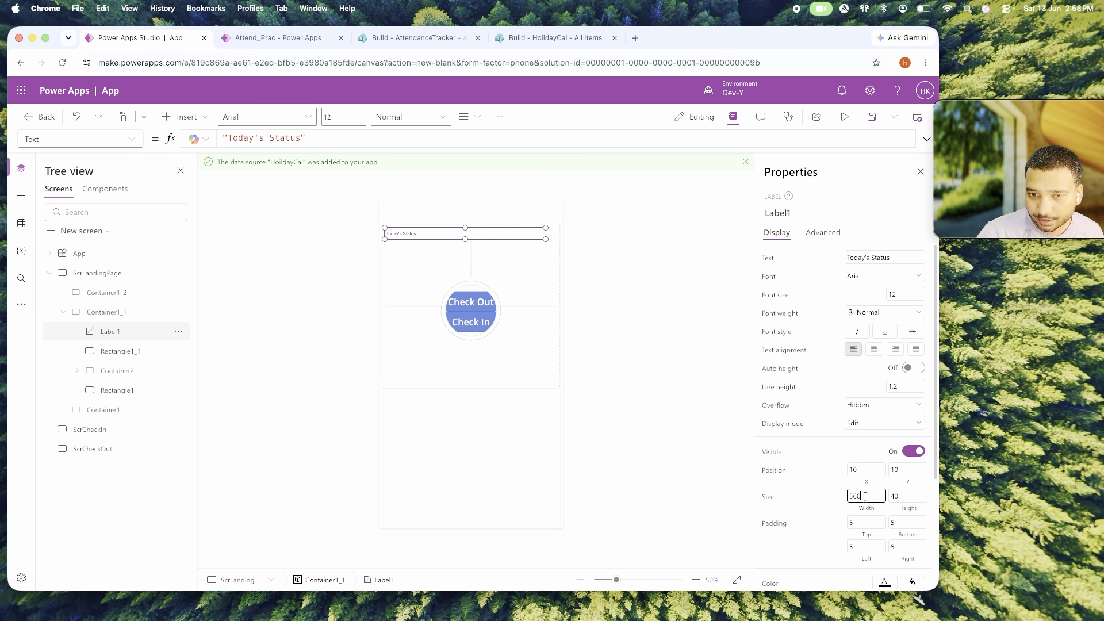
# Reduce the width of Label1 so that its text just fits on one line.
pyautogui.click(869, 495)
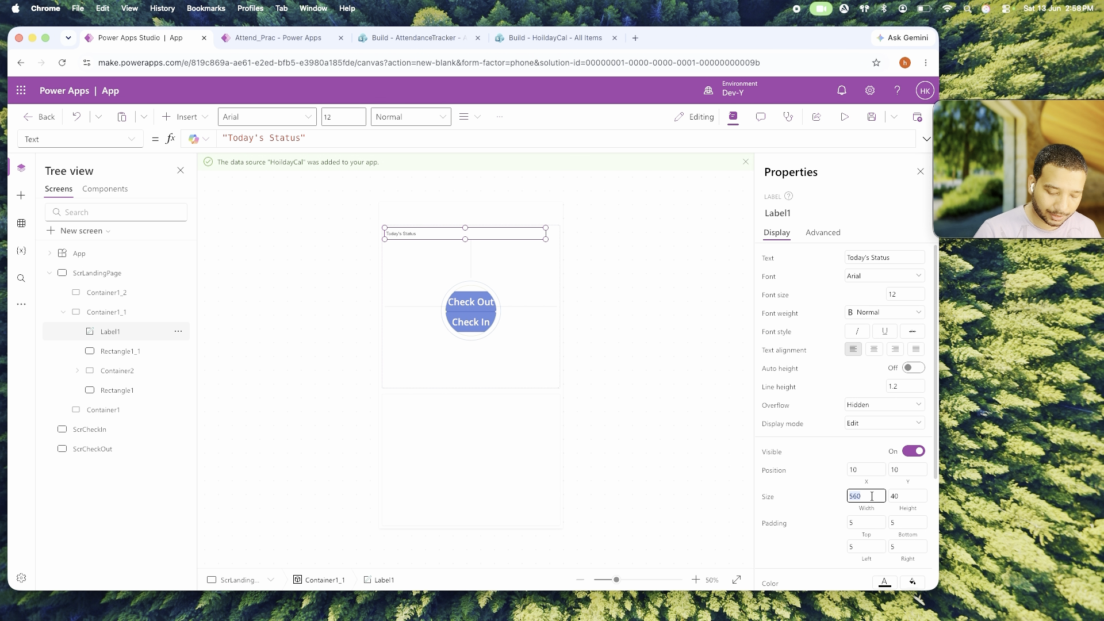
pyautogui.write('100')
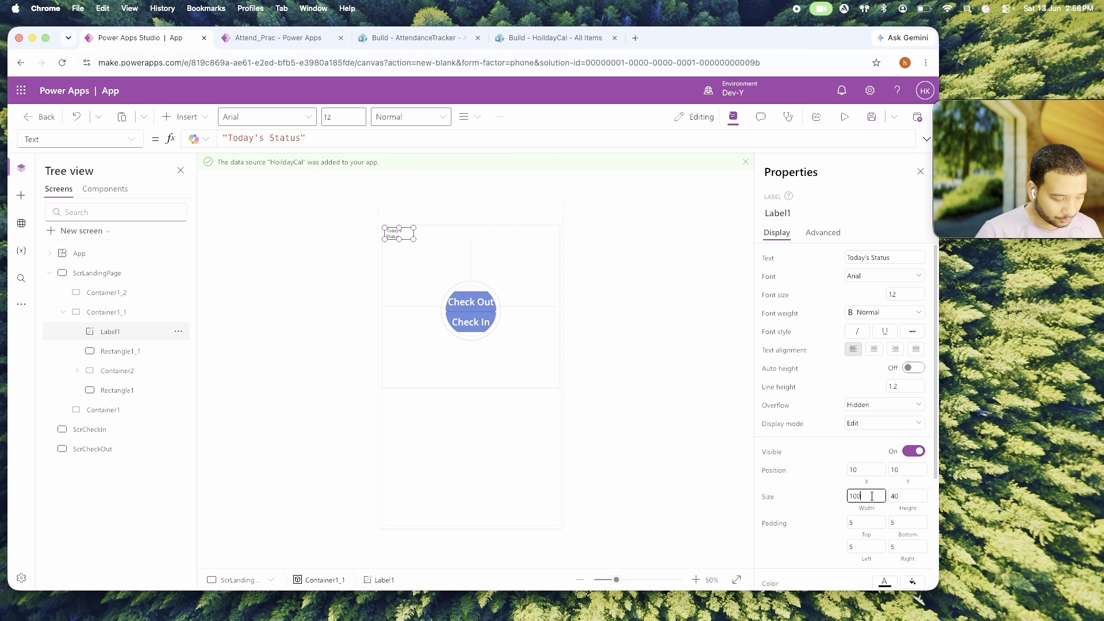
pyautogui.press('BackSpace')
pyautogui.press('BackSpace')
pyautogui.write('4')
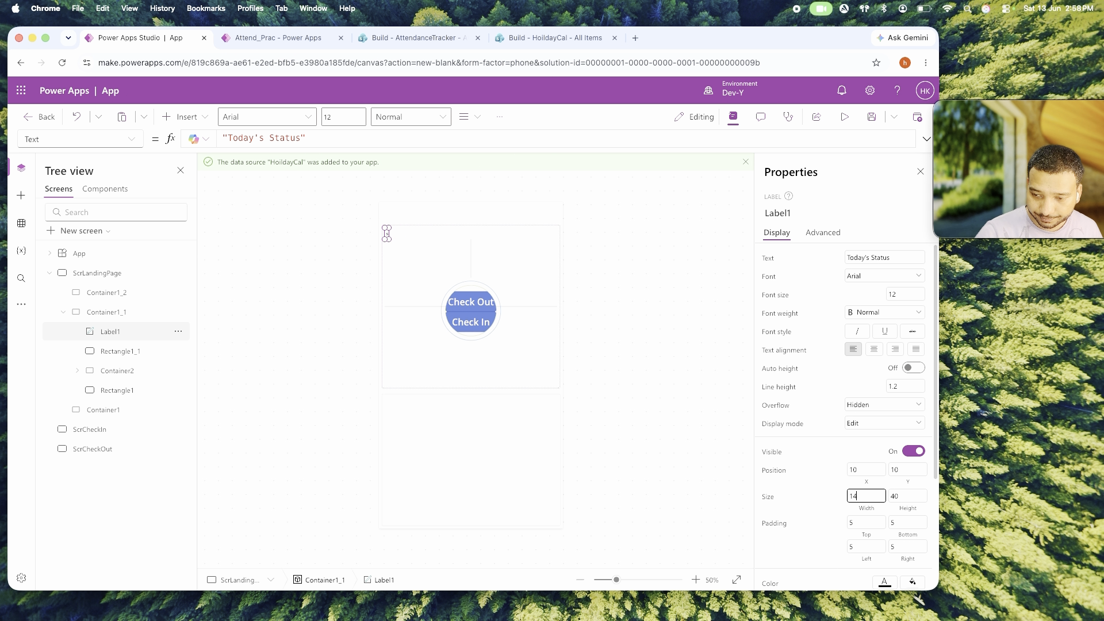
pyautogui.click(628, 287)
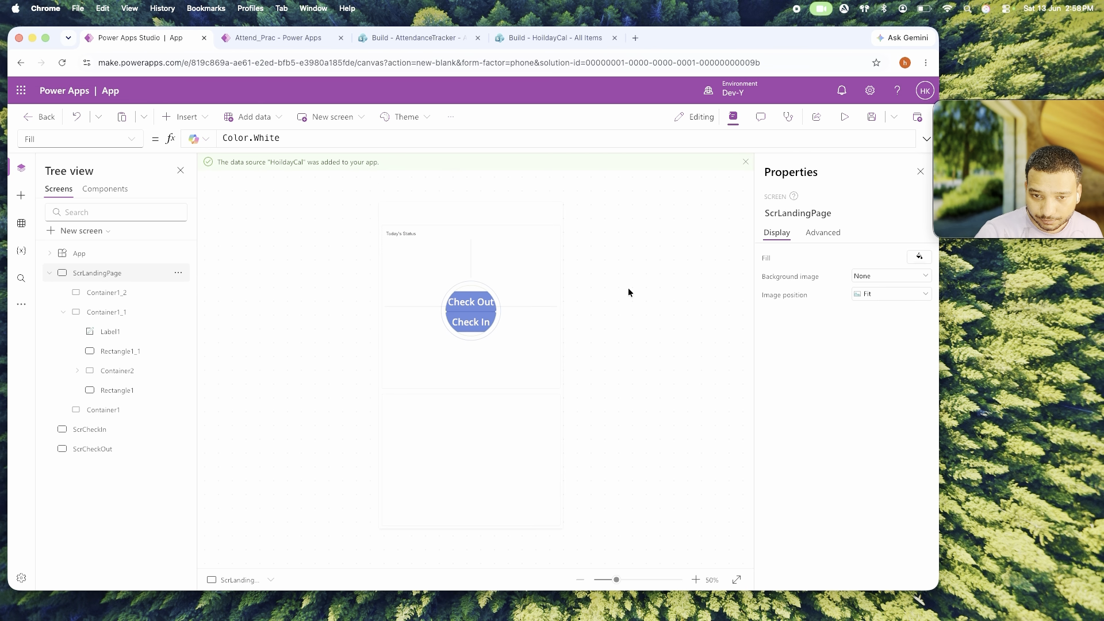
pyautogui.click(426, 233)
pyautogui.click(414, 234)
pyautogui.click(581, 247)
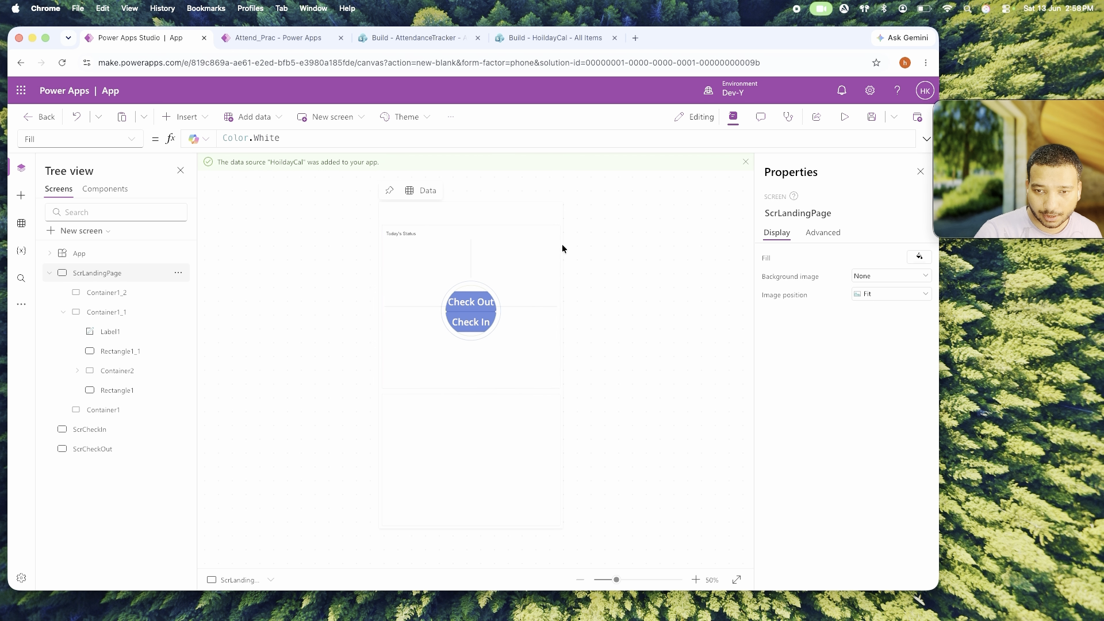
# Check the total hours badge in the Attend_Prac app, and insert a new container inside Container1_1.
pyautogui.click(556, 243)
pyautogui.click(278, 38)
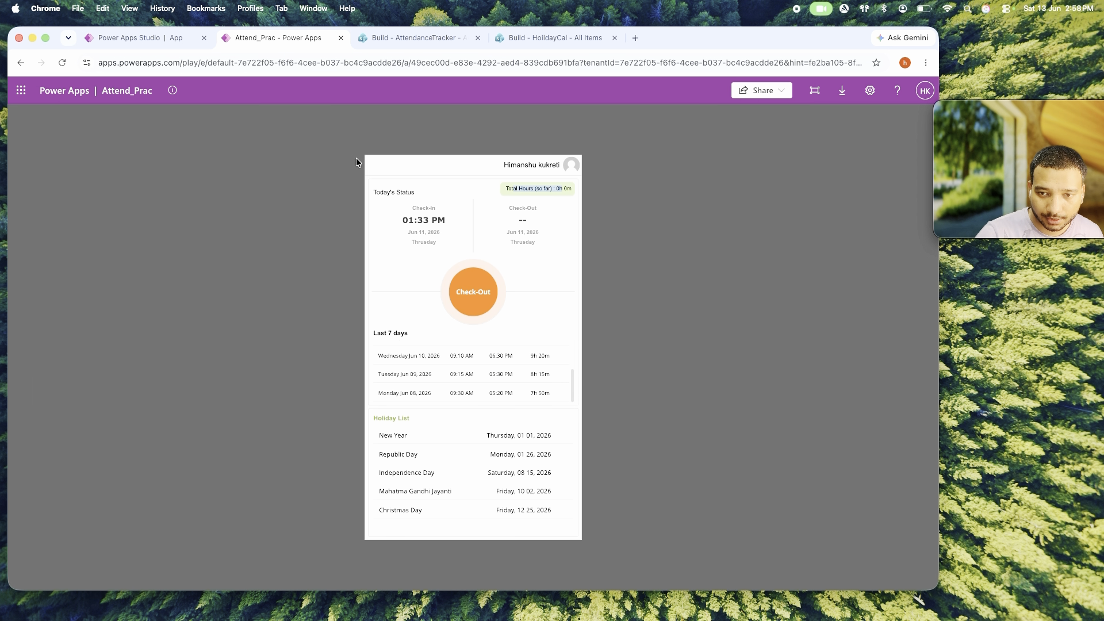
pyautogui.click(138, 38)
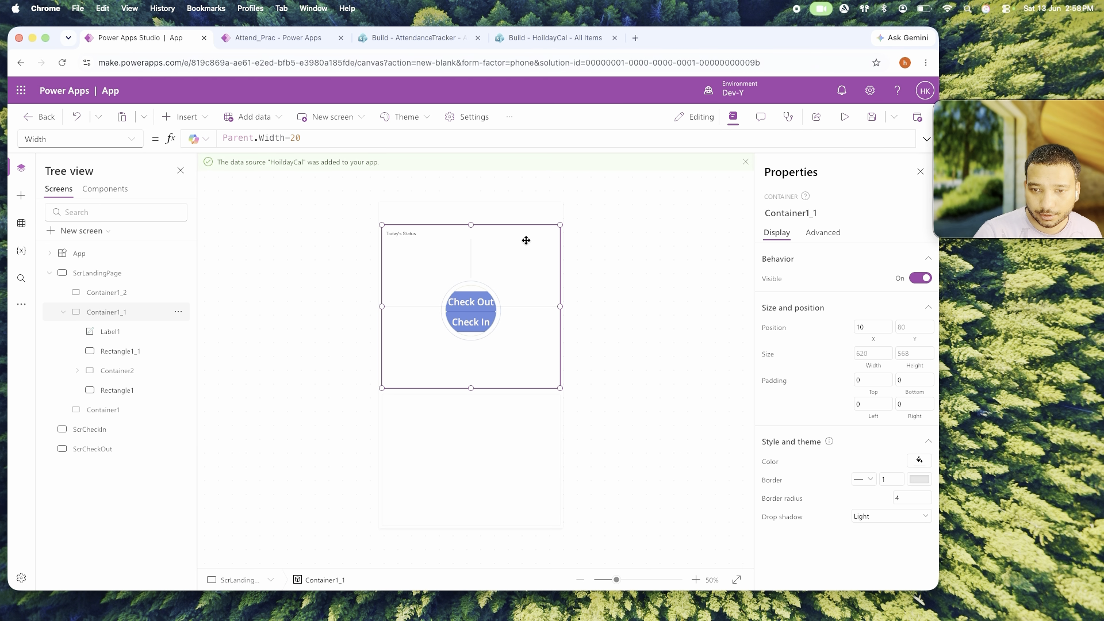
pyautogui.click(204, 117)
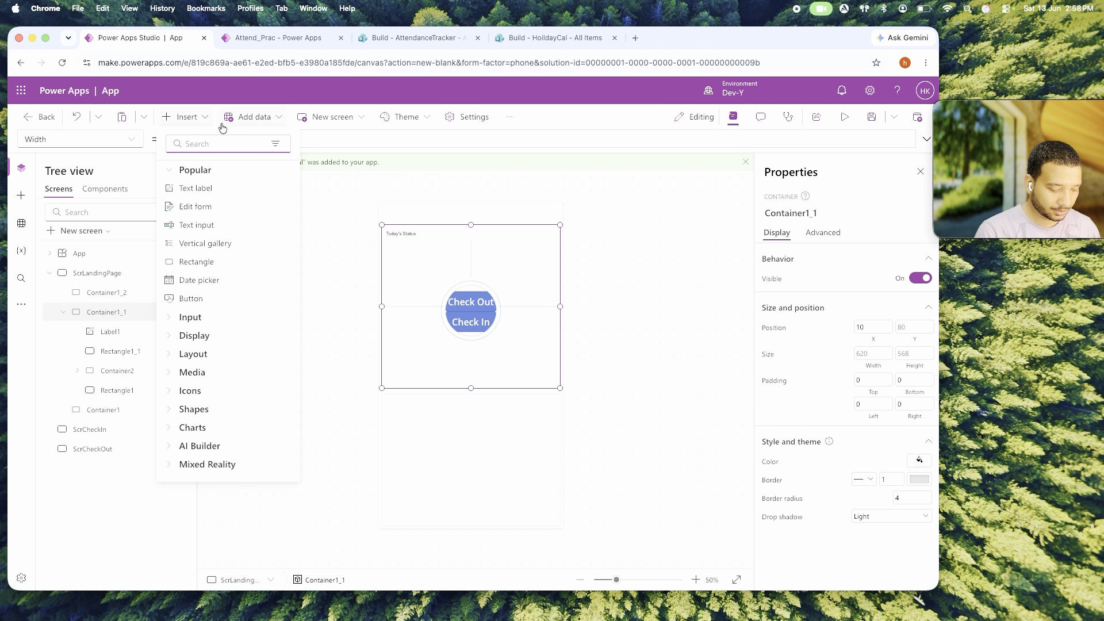
pyautogui.write('cont')
pyautogui.click(196, 245)
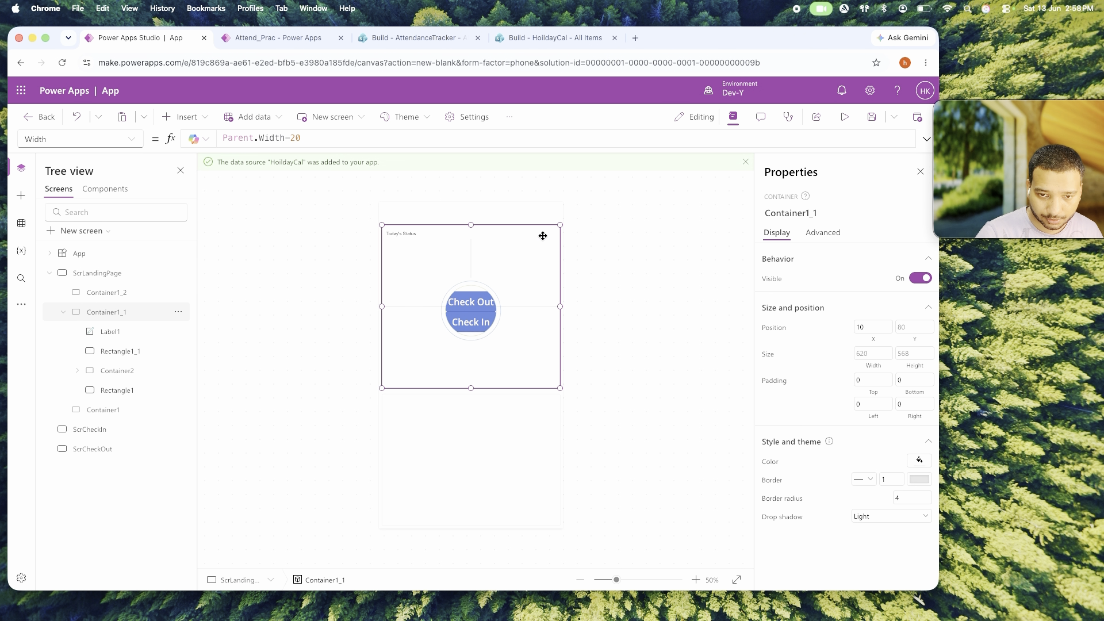
# Set the Y position of the new container, Container4, to 10 and its height to 40.
pyautogui.click(877, 329)
pyautogui.click(914, 330)
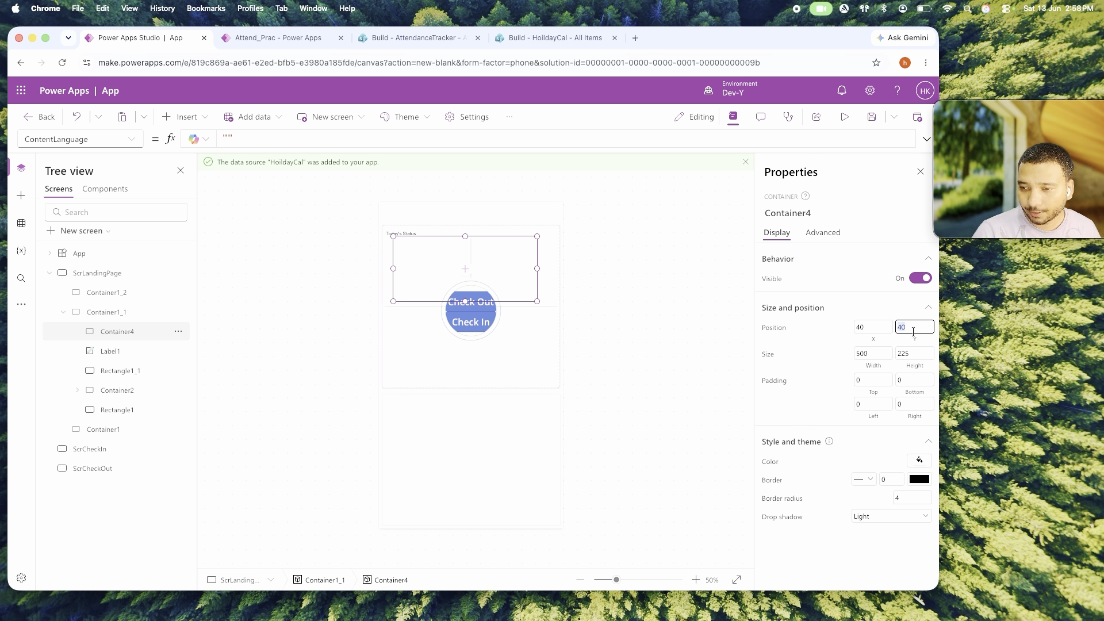
pyautogui.write('10')
pyautogui.click(811, 333)
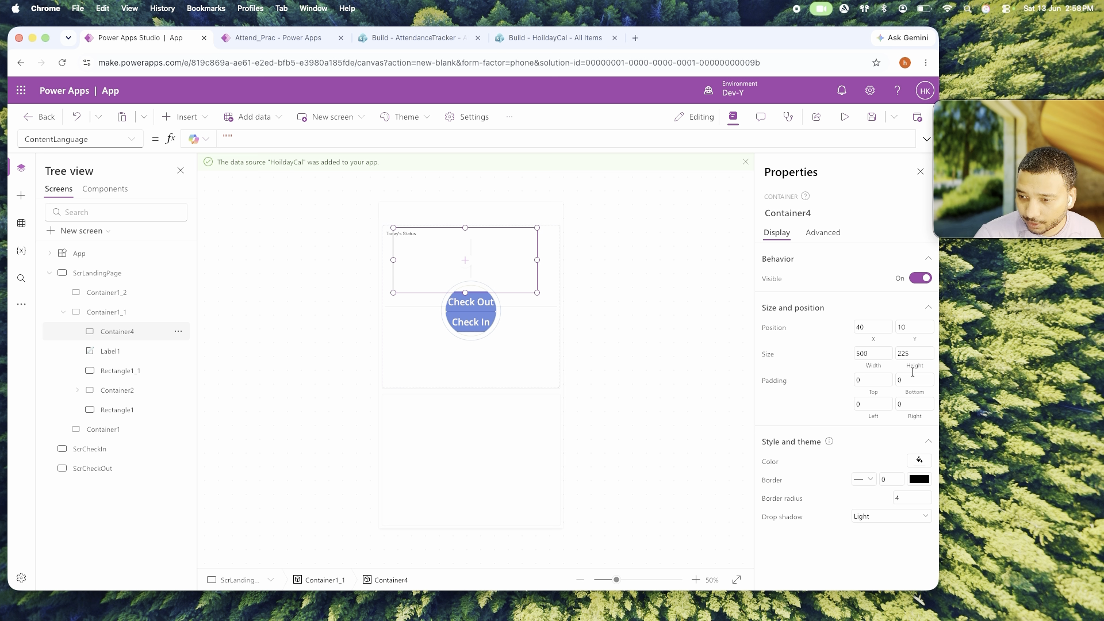
pyautogui.click(913, 354)
pyautogui.write('40')
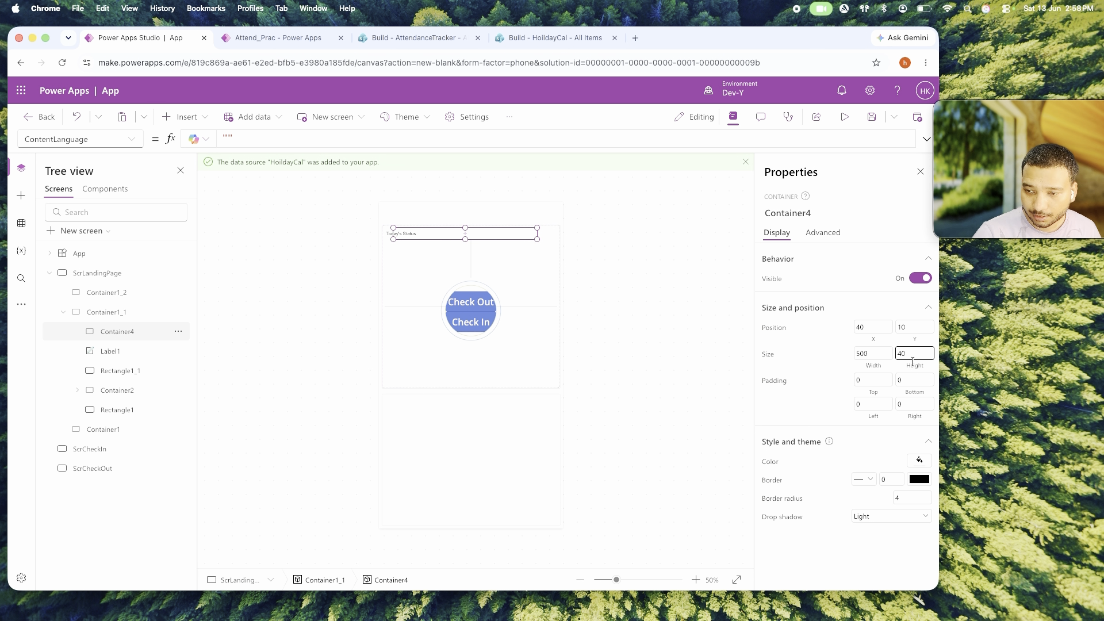
# Align Container4 to its parent's right edge by setting its X to the formula Parent.Width-Self.Width-10.
pyautogui.click(873, 343)
pyautogui.press('super+a')
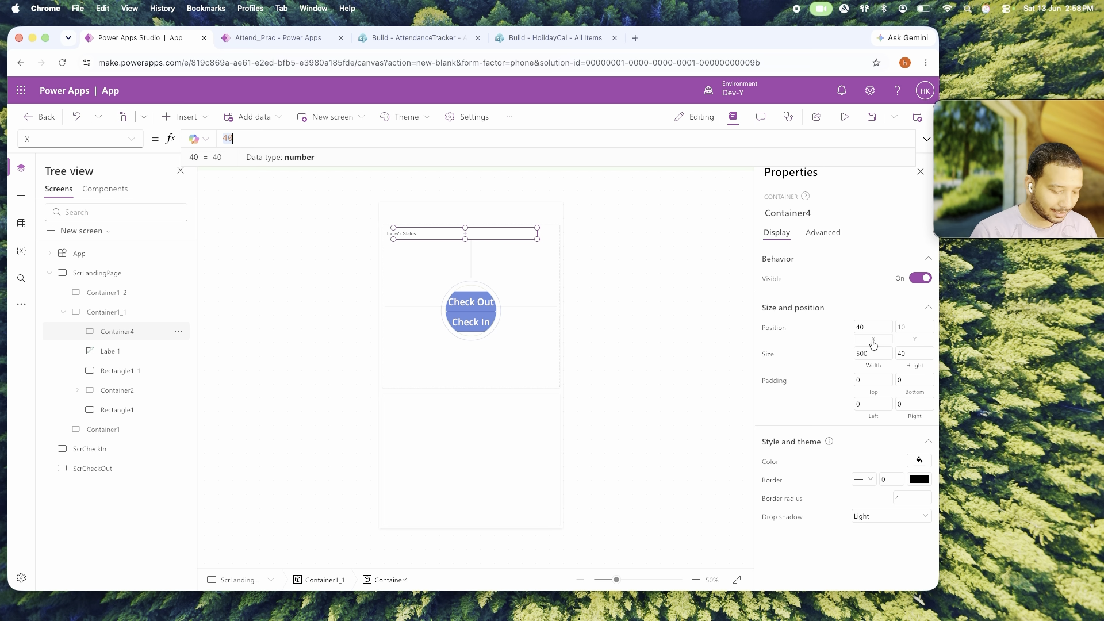
pyautogui.write('Parent')
pyautogui.press('Down')
pyautogui.press('Return')
pyautogui.write('.Width-Self.wi')
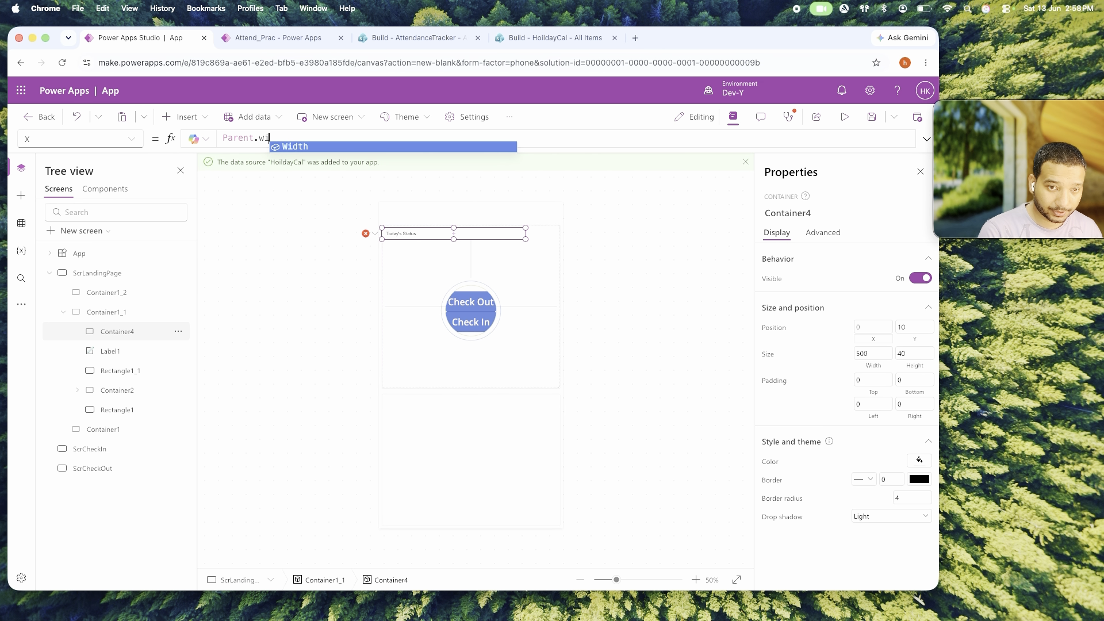
pyautogui.press('Return')
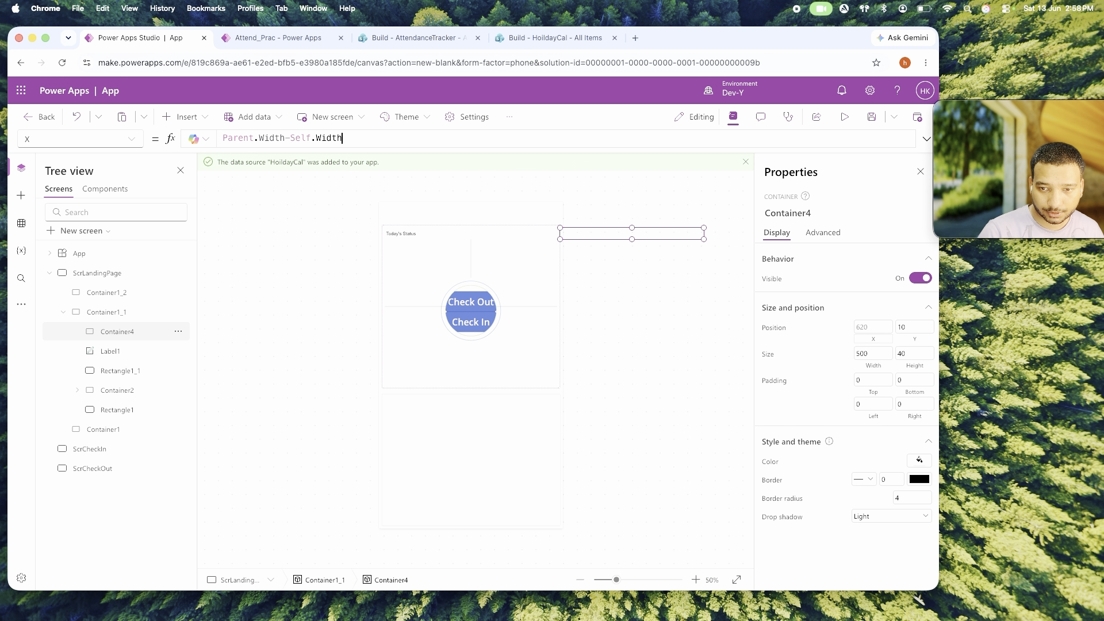
pyautogui.write('-1')
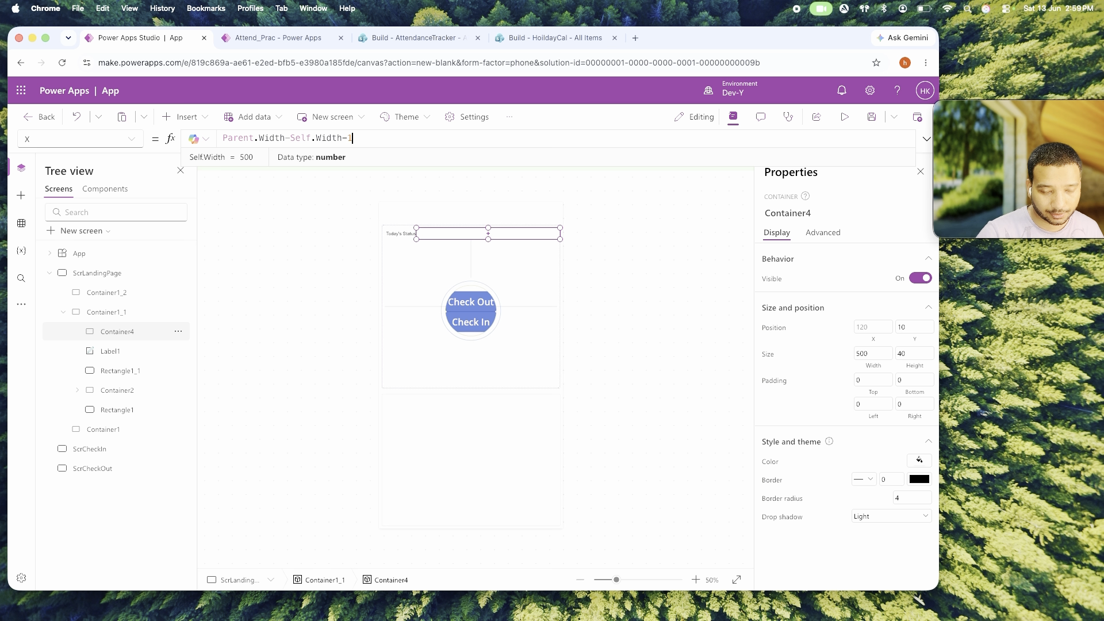
pyautogui.write('0')
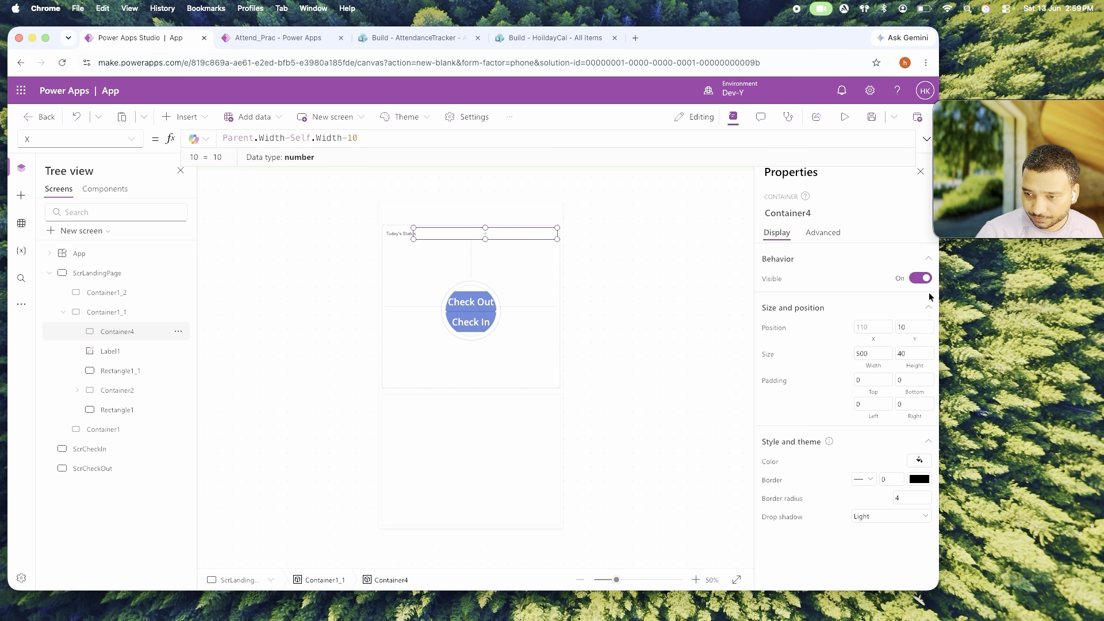
# Set the width of Container4 to 200.
pyautogui.click(890, 353)
pyautogui.write('200')
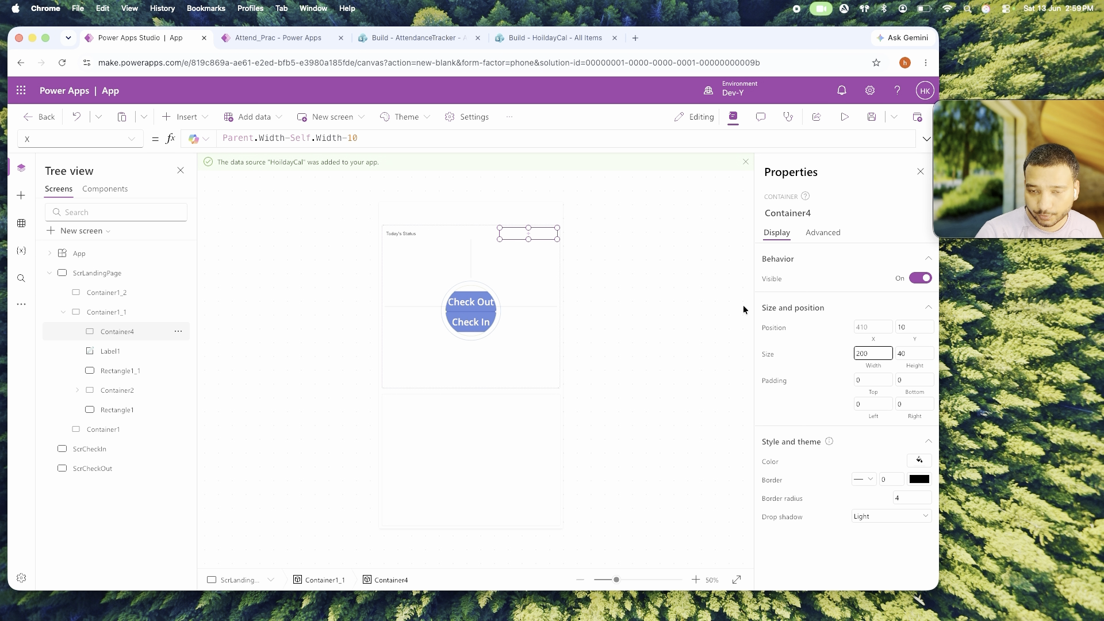
pyautogui.click(592, 246)
# Insert a text label inside Container4.
pyautogui.click(529, 235)
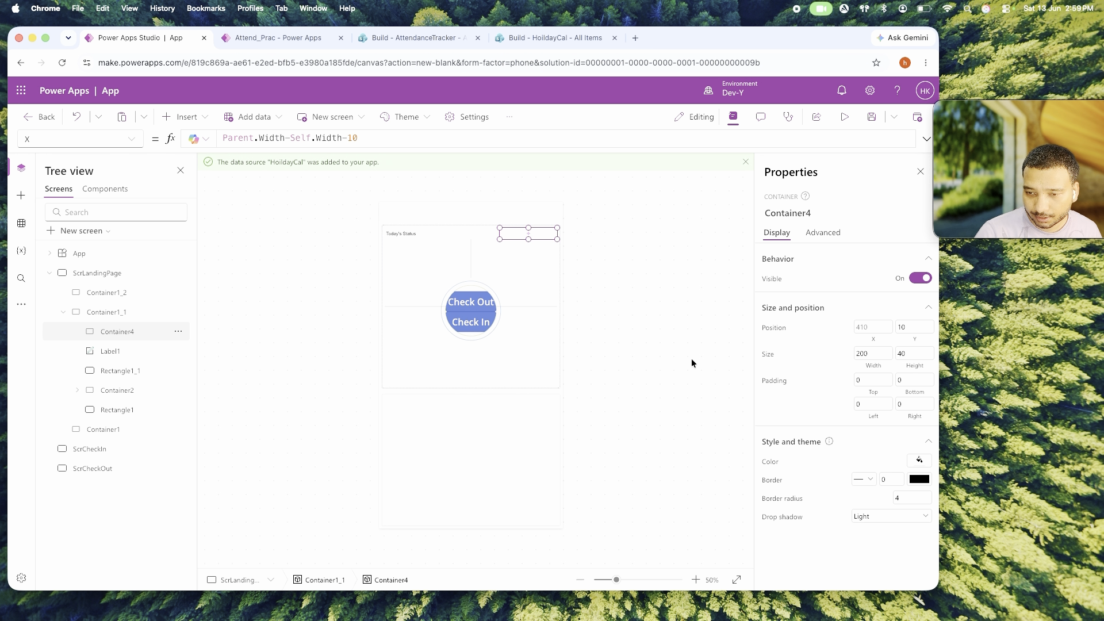
pyautogui.click(529, 233)
pyautogui.write('lab')
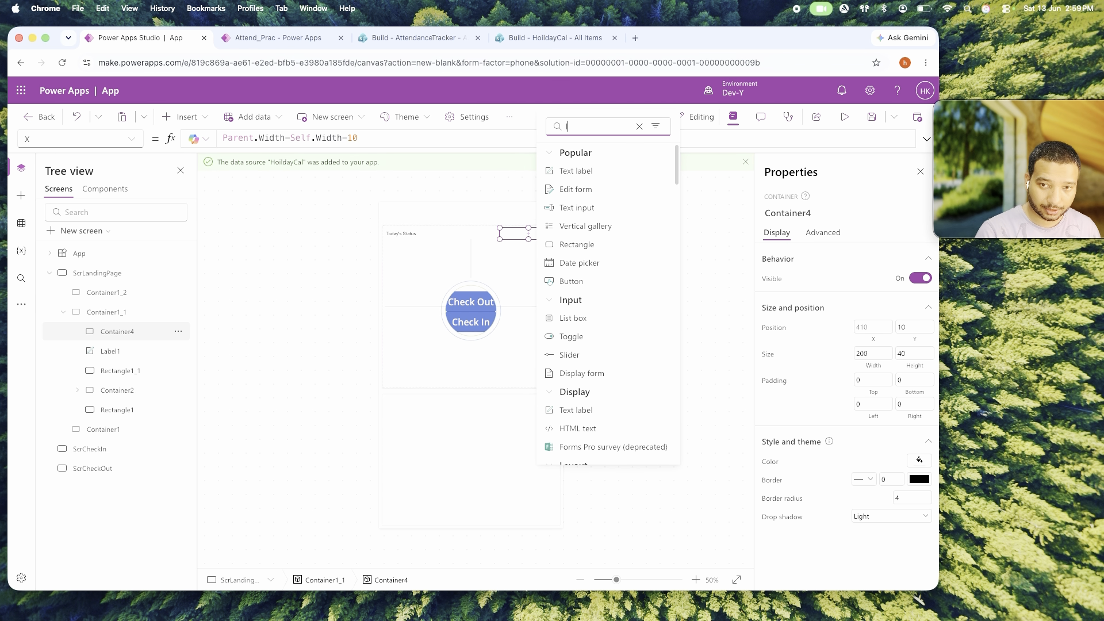
pyautogui.click(610, 172)
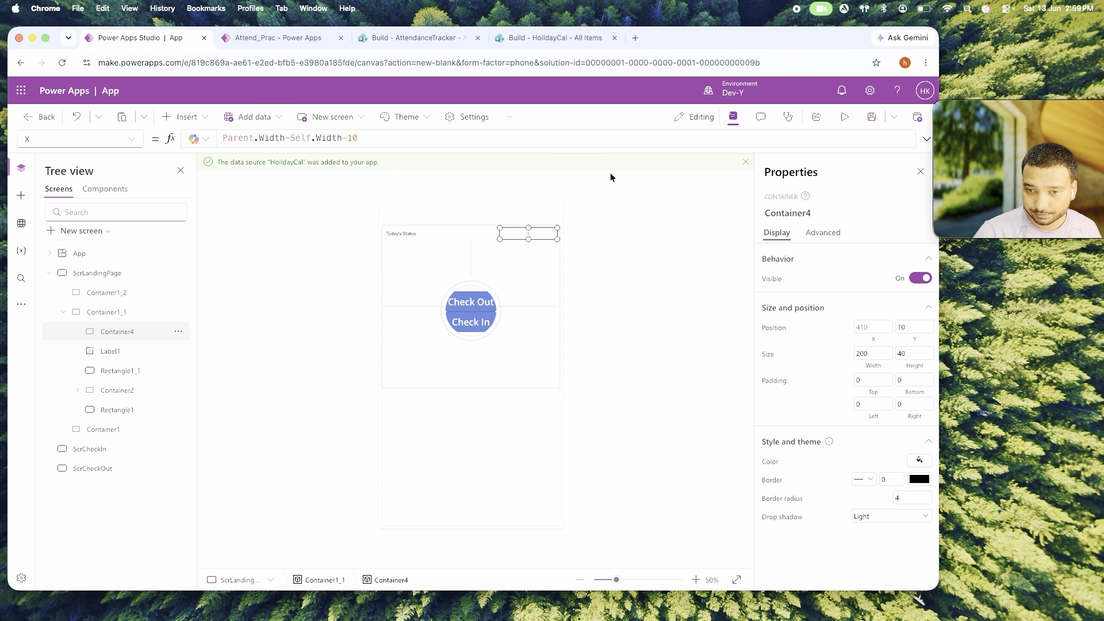
# Make Label2 fill Container4 by setting its width to Parent.Width and its height to Parent.Height.
pyautogui.click(864, 470)
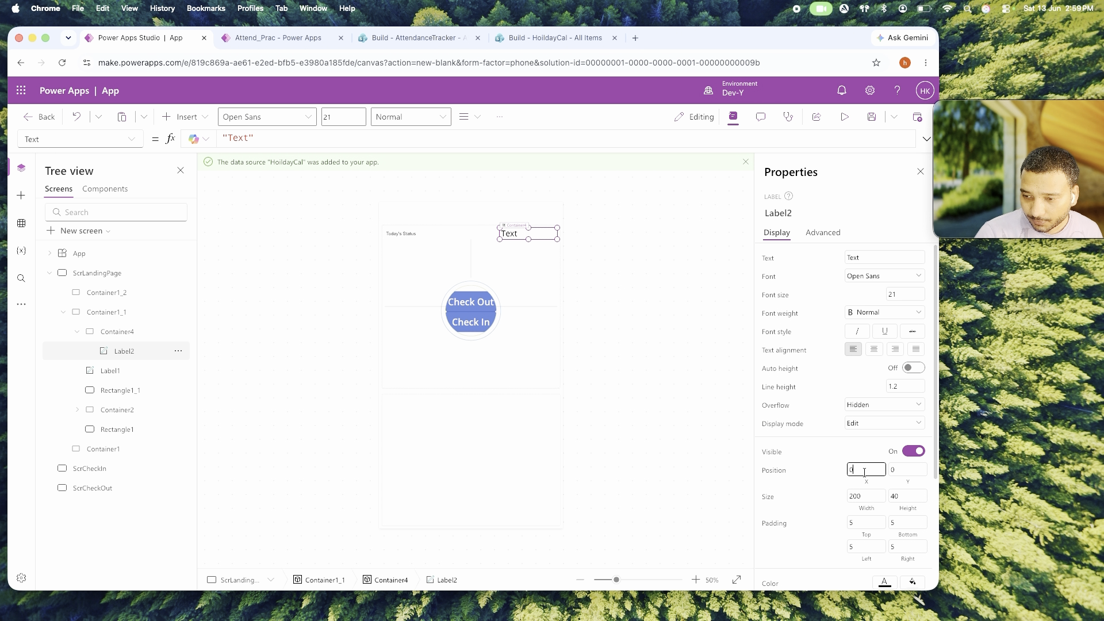
pyautogui.click(883, 496)
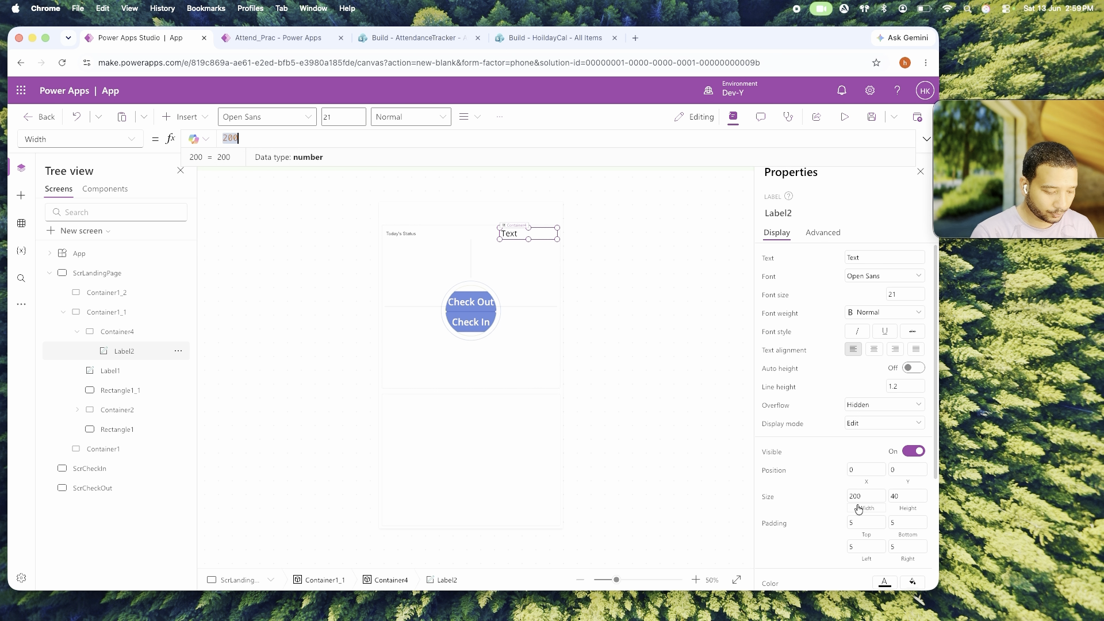
pyautogui.write('pare')
pyautogui.press('Tab')
pyautogui.click(900, 511)
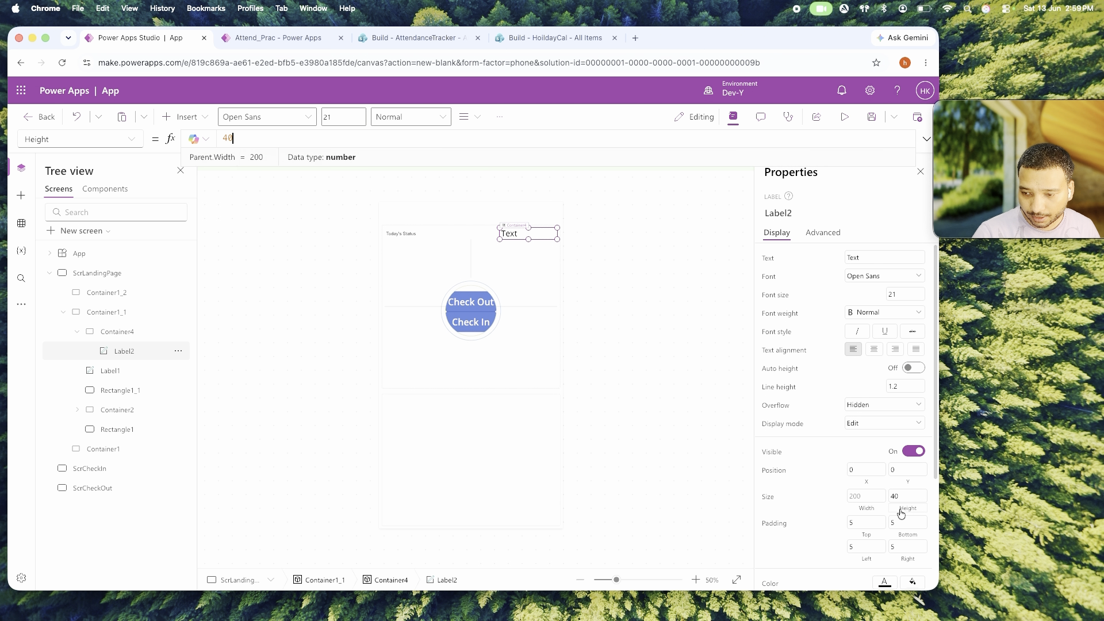
pyautogui.write('pare')
pyautogui.press('Tab')
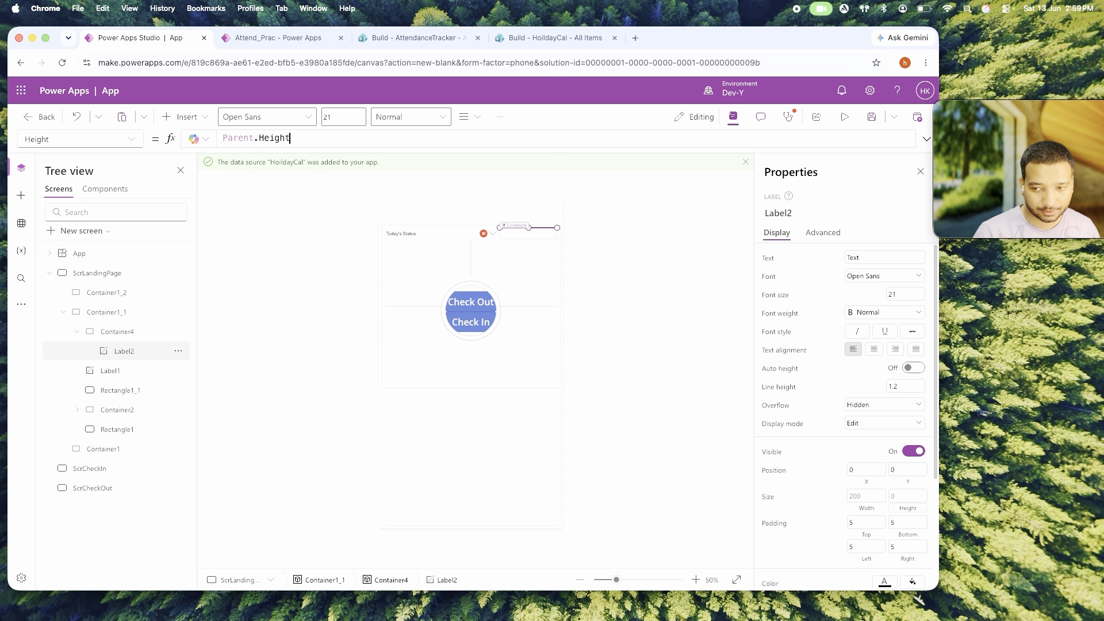
# Set Label2's font size to 12 and right-align its text.
pyautogui.click(908, 294)
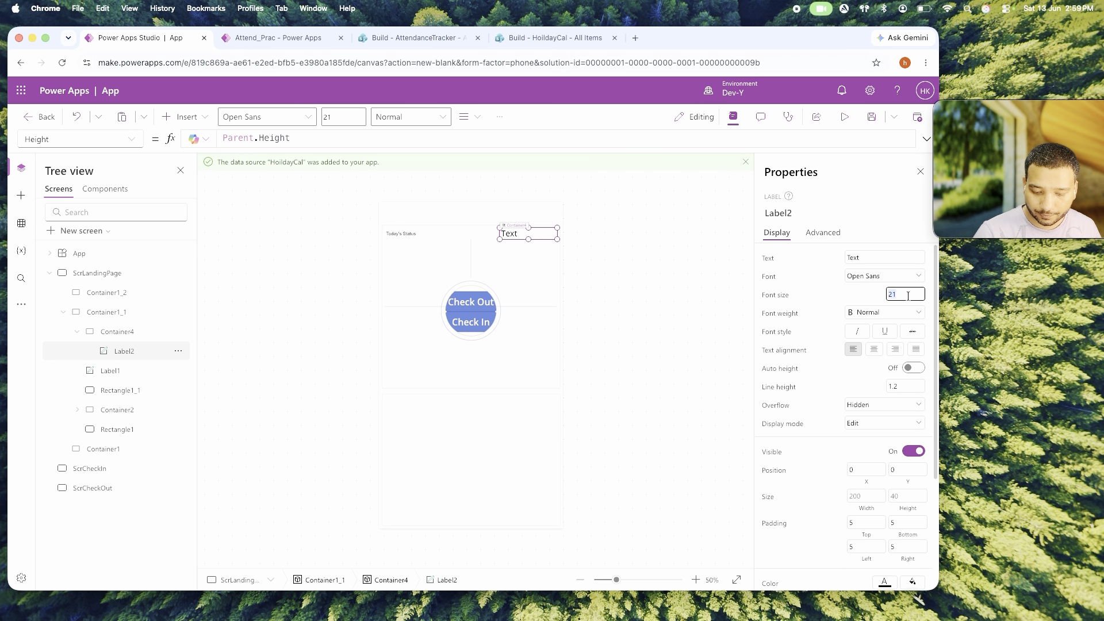
pyautogui.write('12')
pyautogui.click(398, 235)
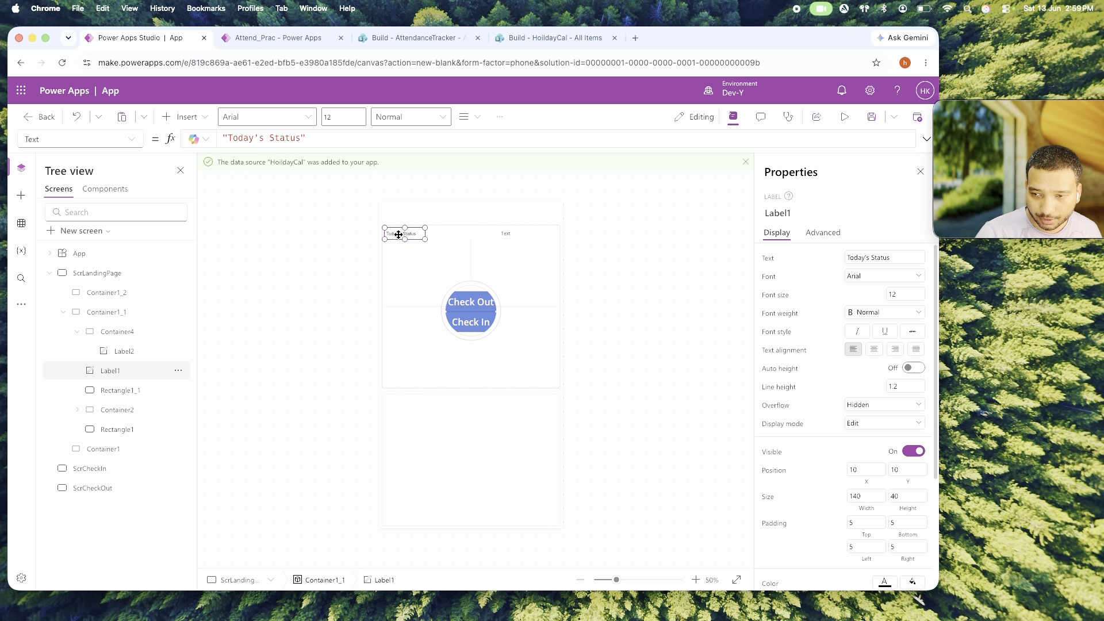
pyautogui.click(512, 234)
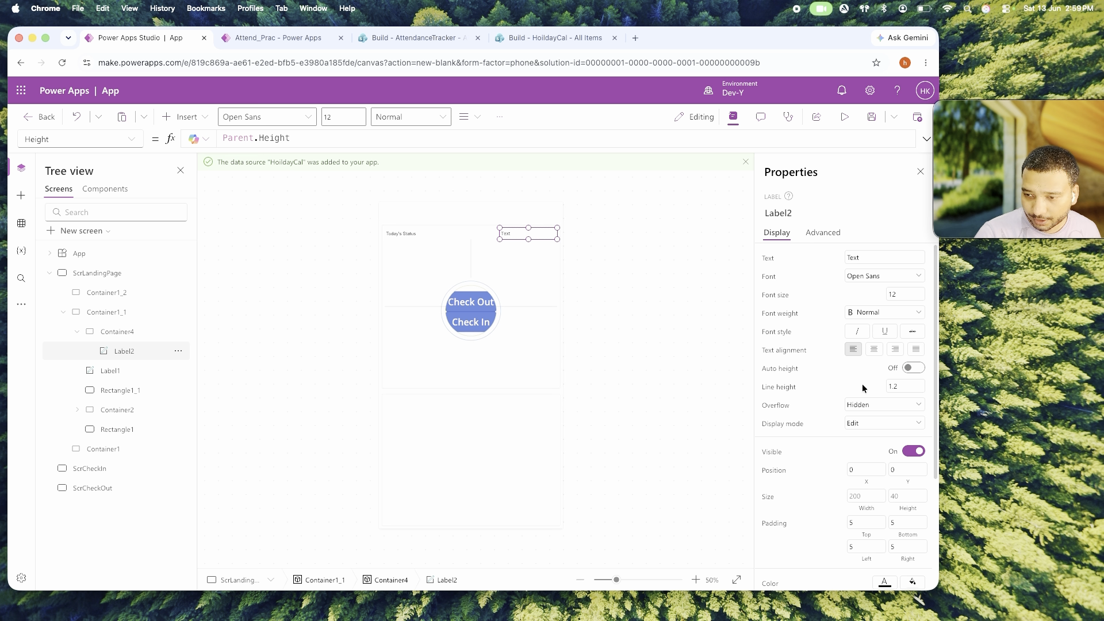
pyautogui.click(895, 350)
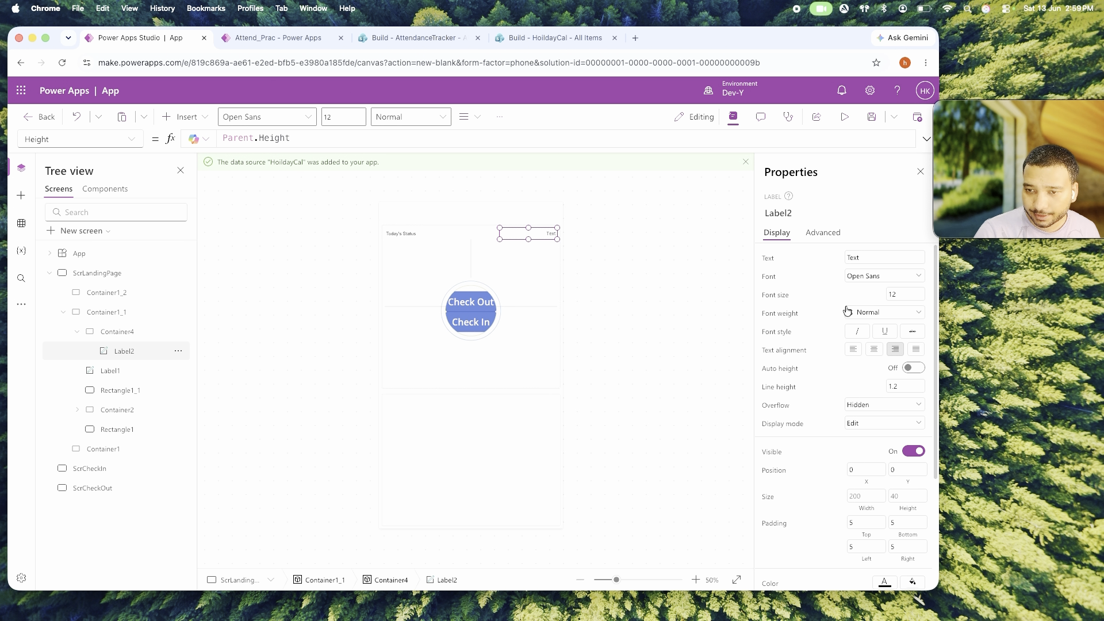
# Change Label2's text to "Total Hours : 0h 0m".
pyautogui.click(858, 258)
pyautogui.doubleClick(859, 257)
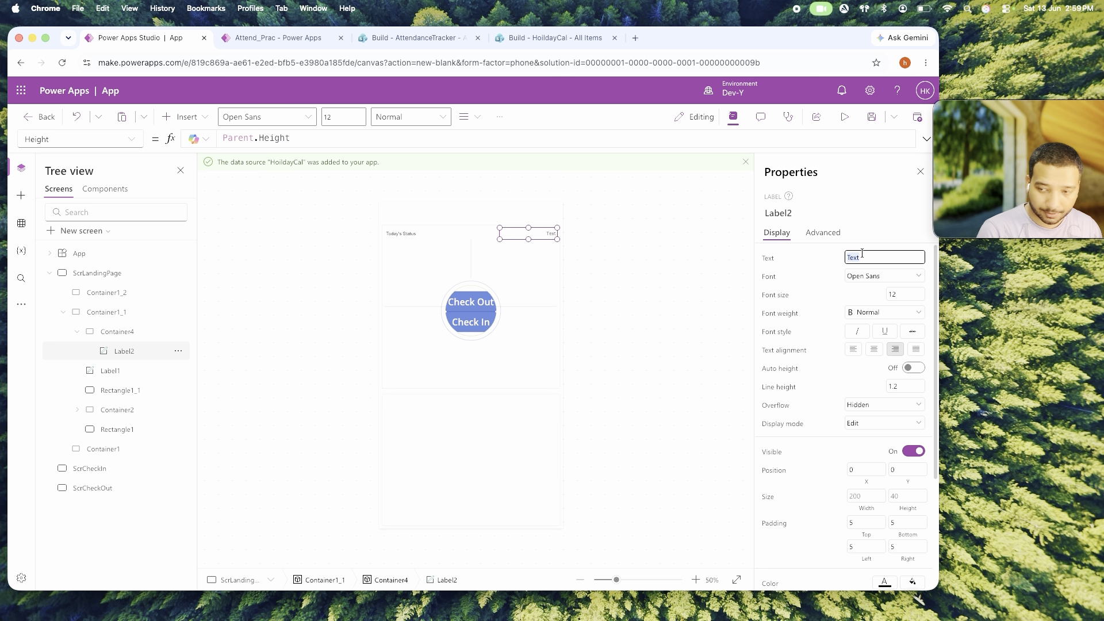
pyautogui.write('TO')
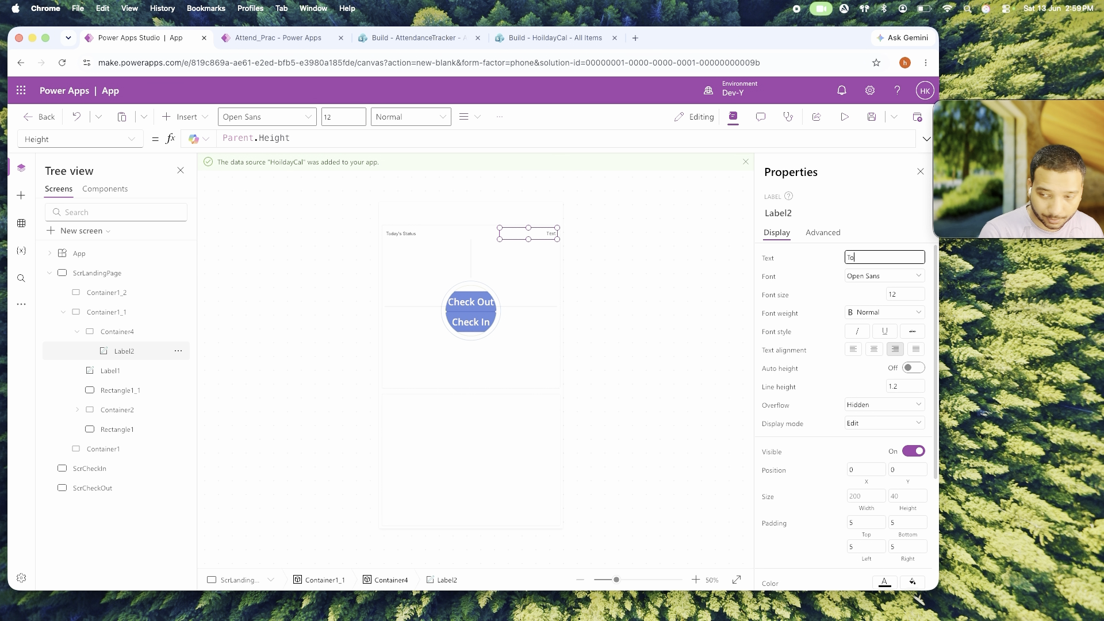
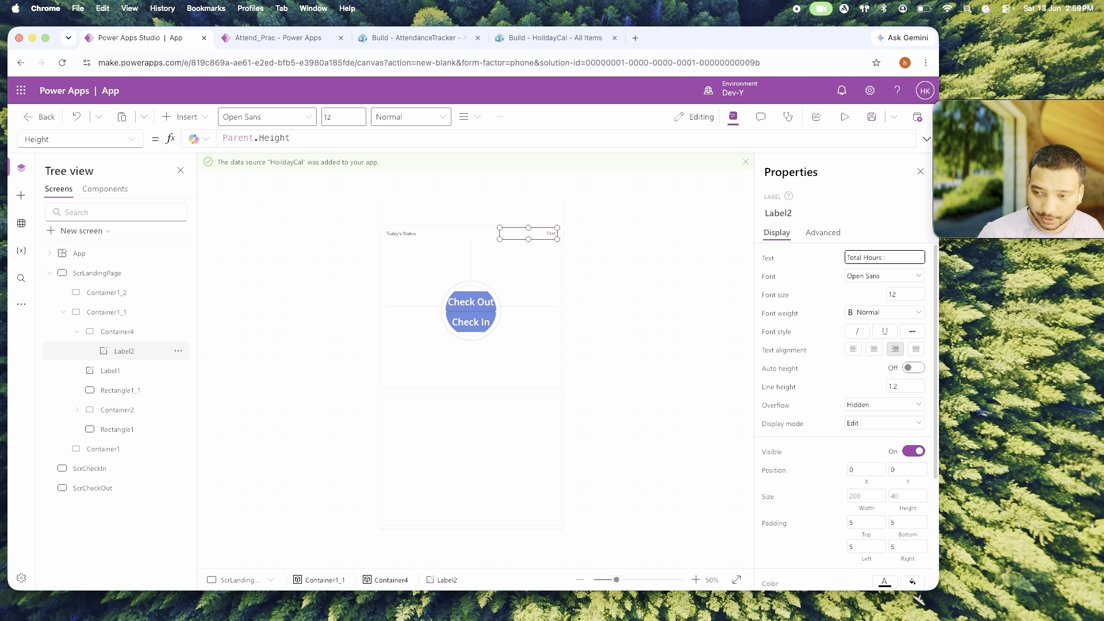
pyautogui.write('0h 0m')
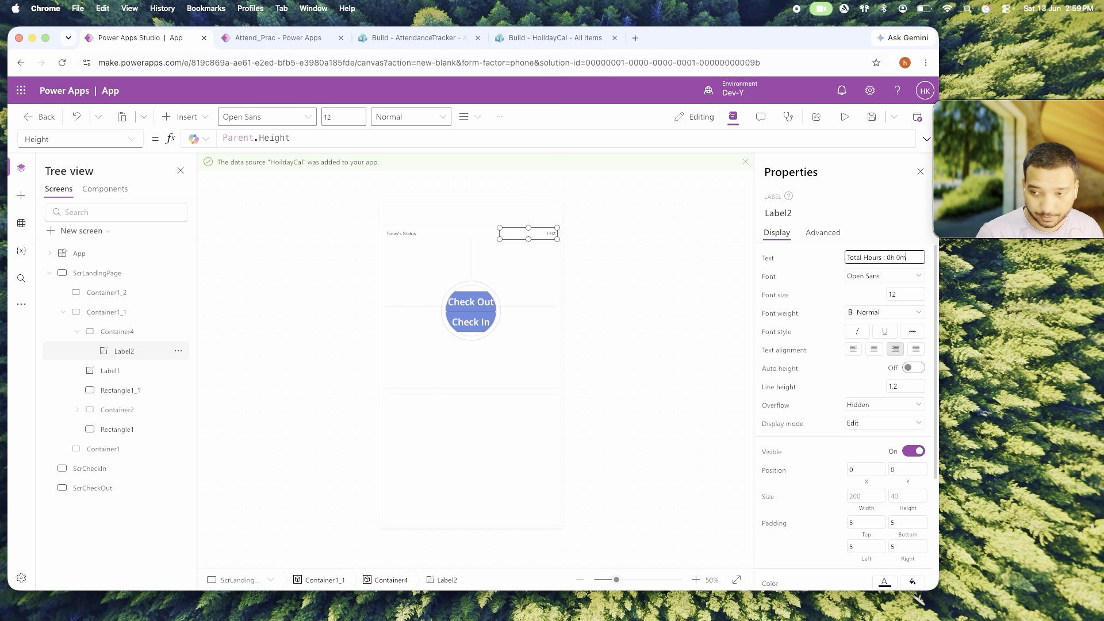
pyautogui.click(599, 285)
pyautogui.click(542, 237)
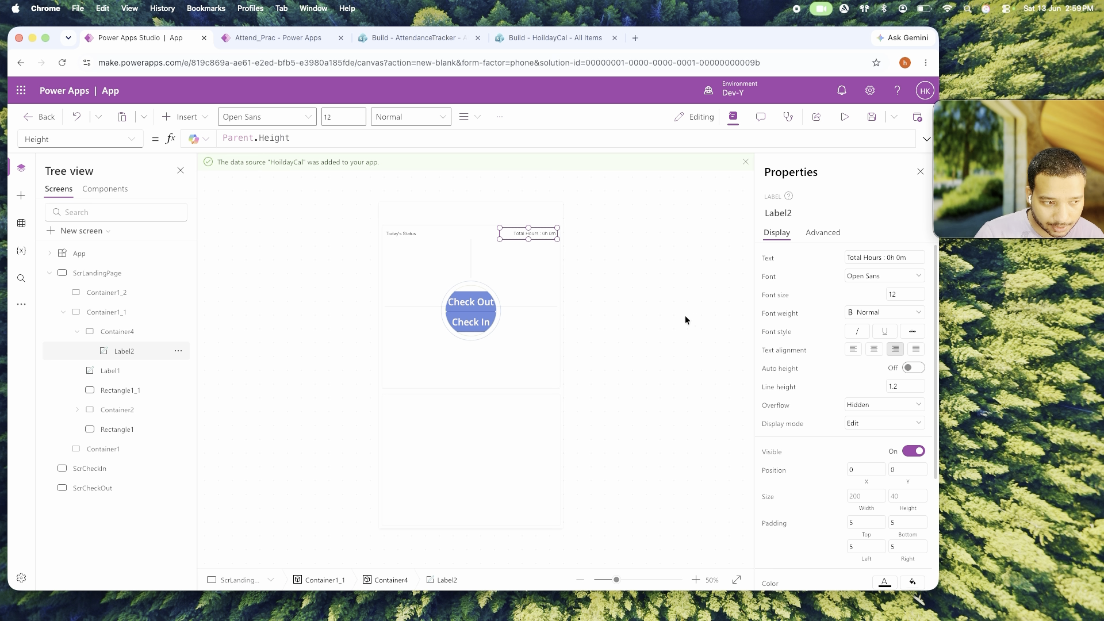
# Change Label2's font to Arial.
pyautogui.click(892, 277)
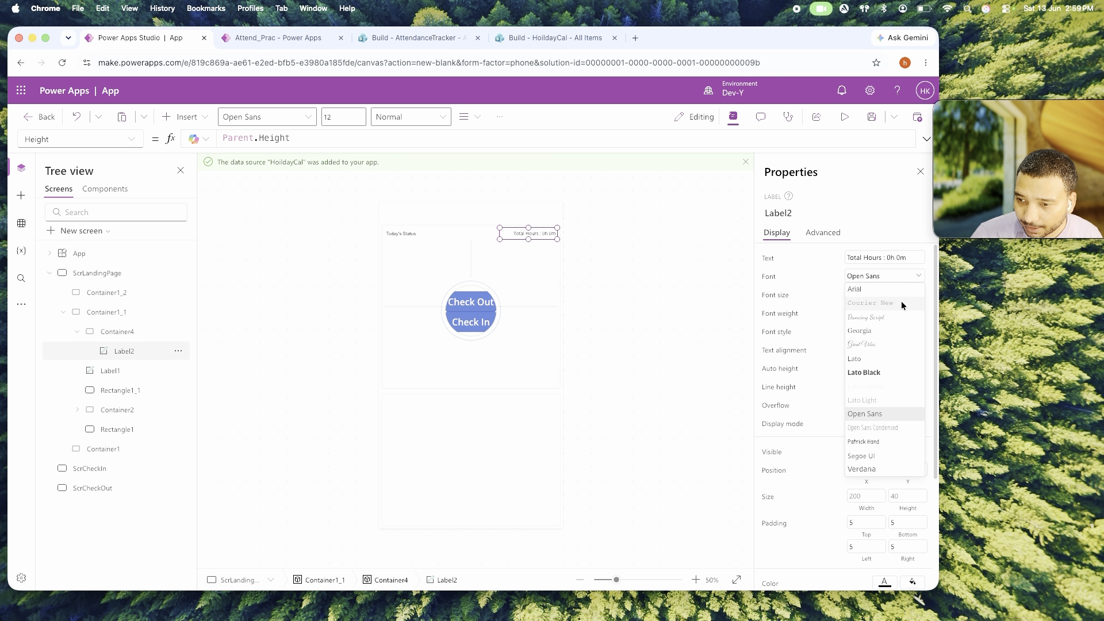
pyautogui.click(885, 290)
pyautogui.click(657, 266)
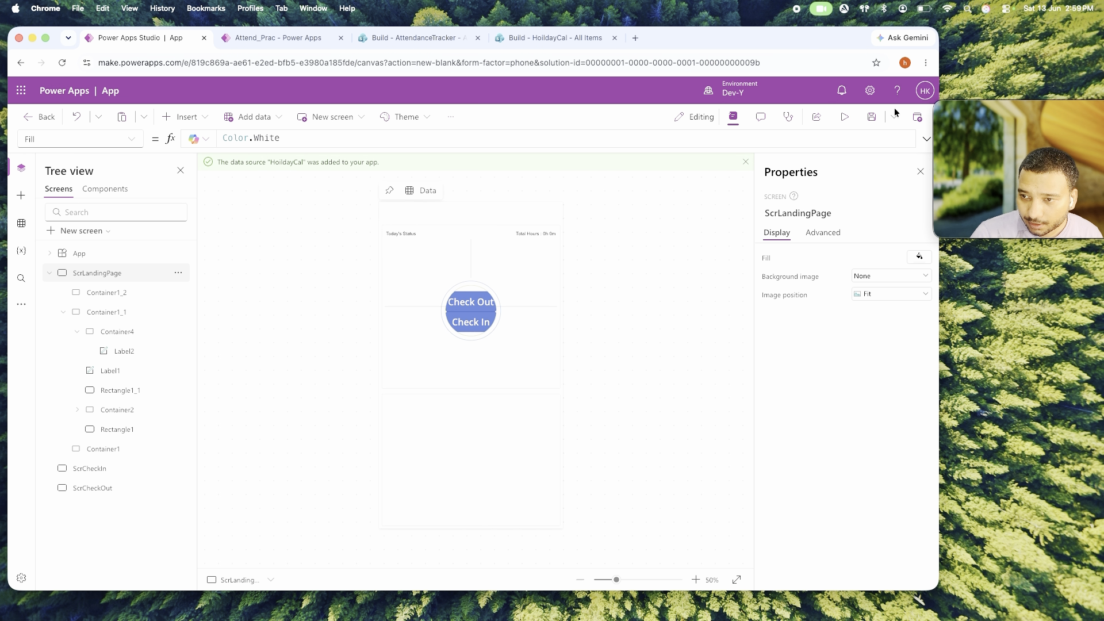
# Save the app under the name Attend_Tracker.
pyautogui.click(872, 116)
pyautogui.click(468, 350)
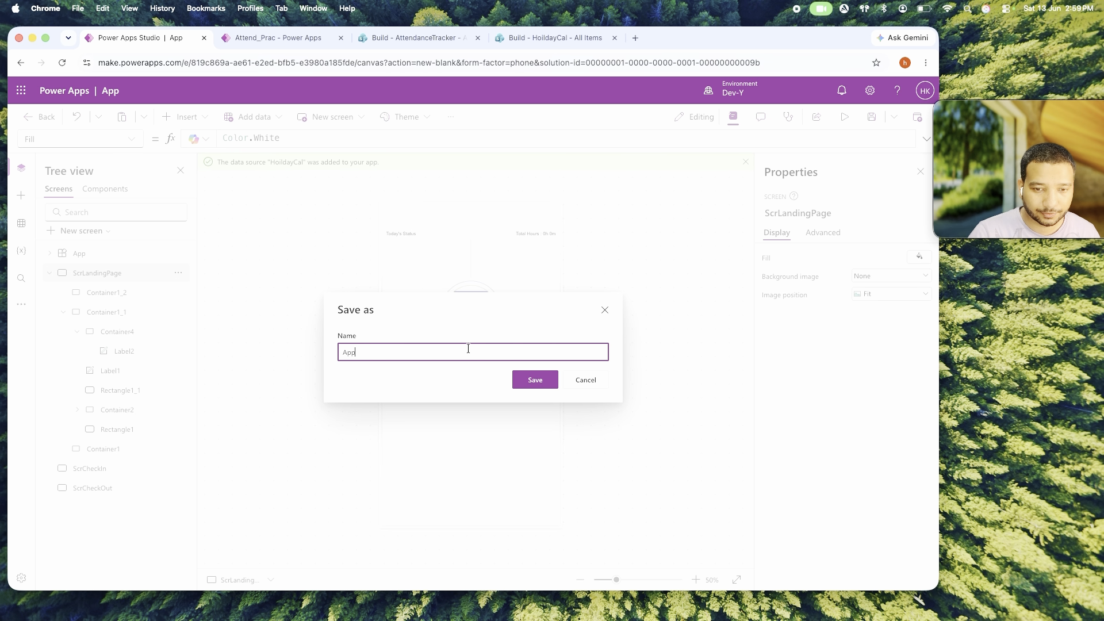
pyautogui.press('super+a')
pyautogui.write('A')
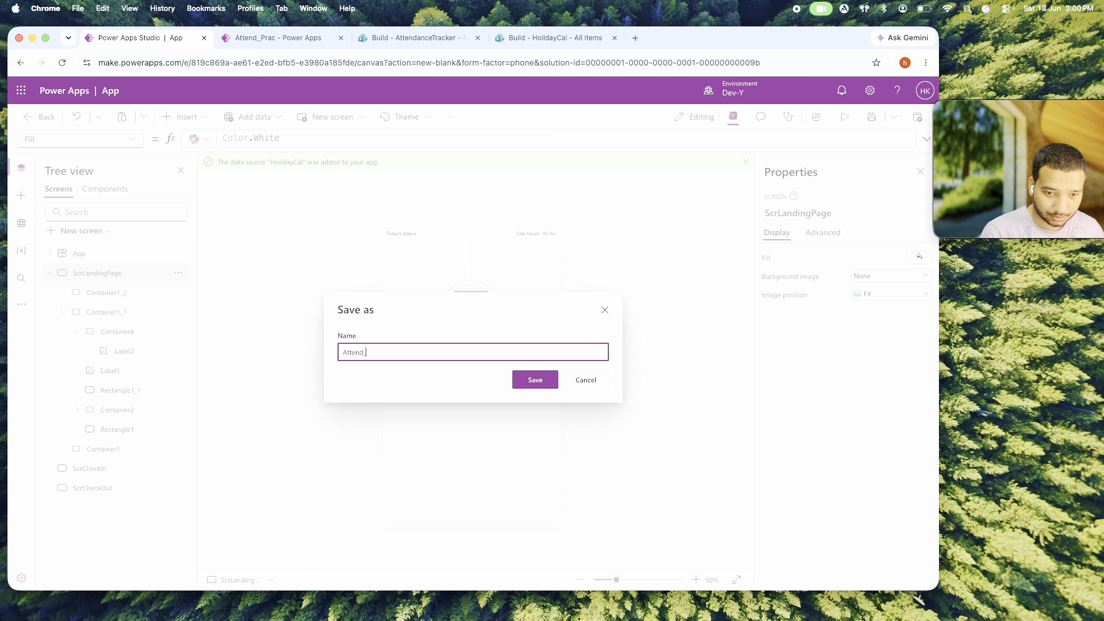
pyautogui.write('ttend_Tracker')
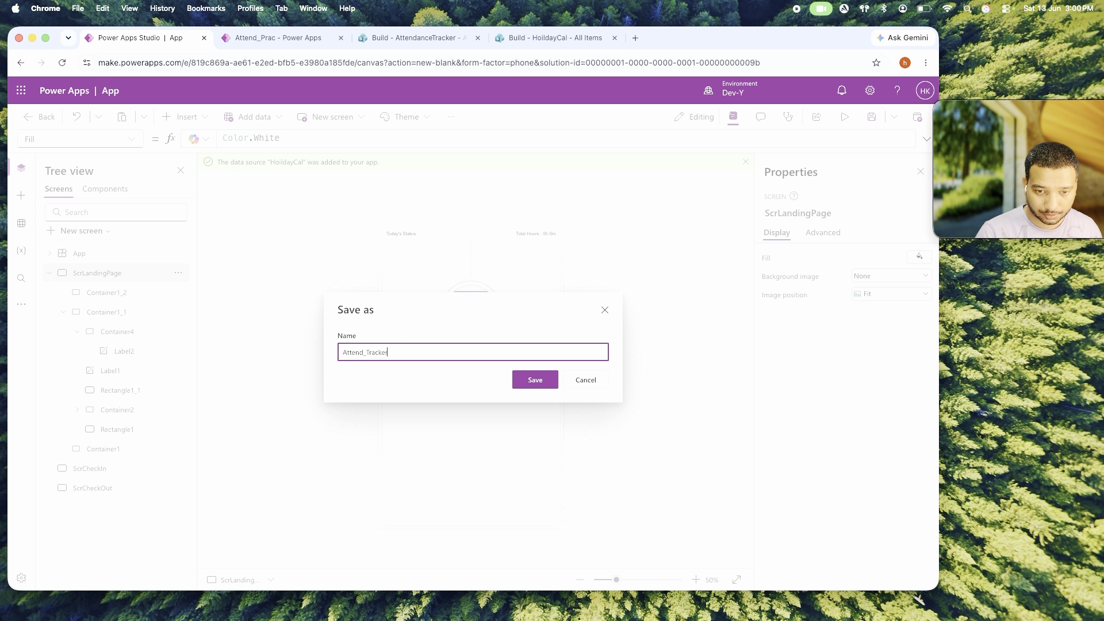
pyautogui.click(532, 384)
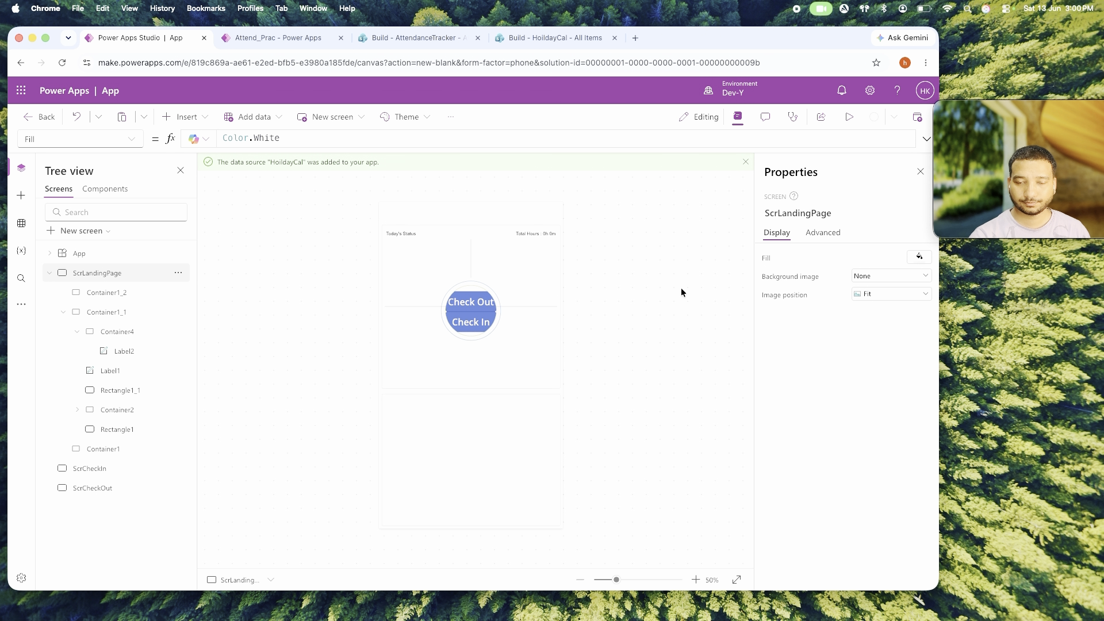
# Preview the app to check the Today's Status and Total Hours labels, and return to editing.
pyautogui.click(856, 120)
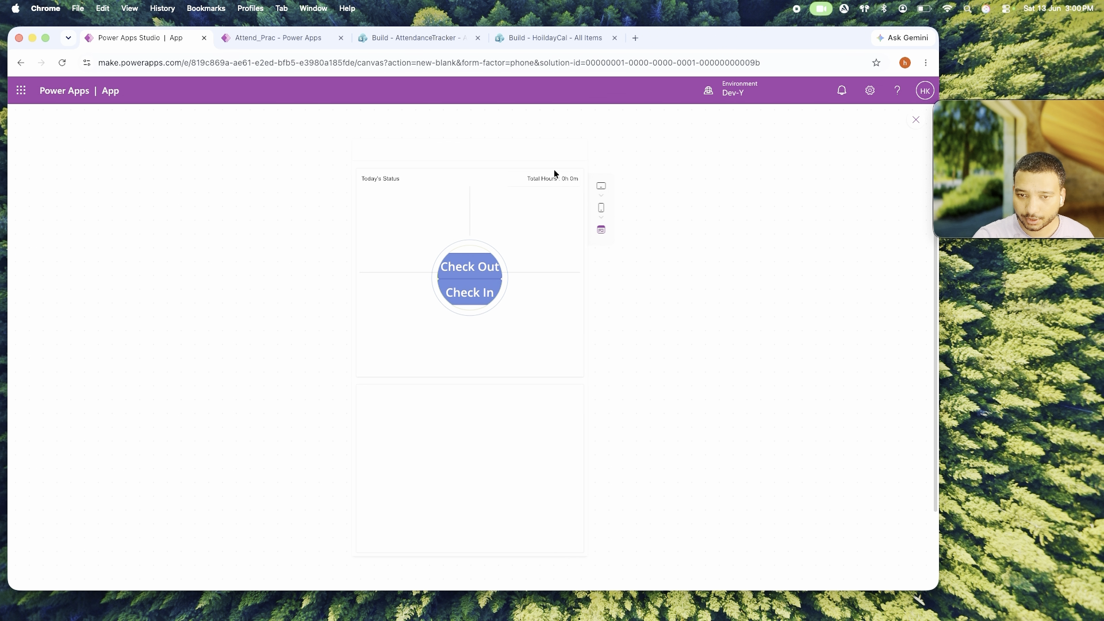
pyautogui.click(916, 120)
pyautogui.click(550, 237)
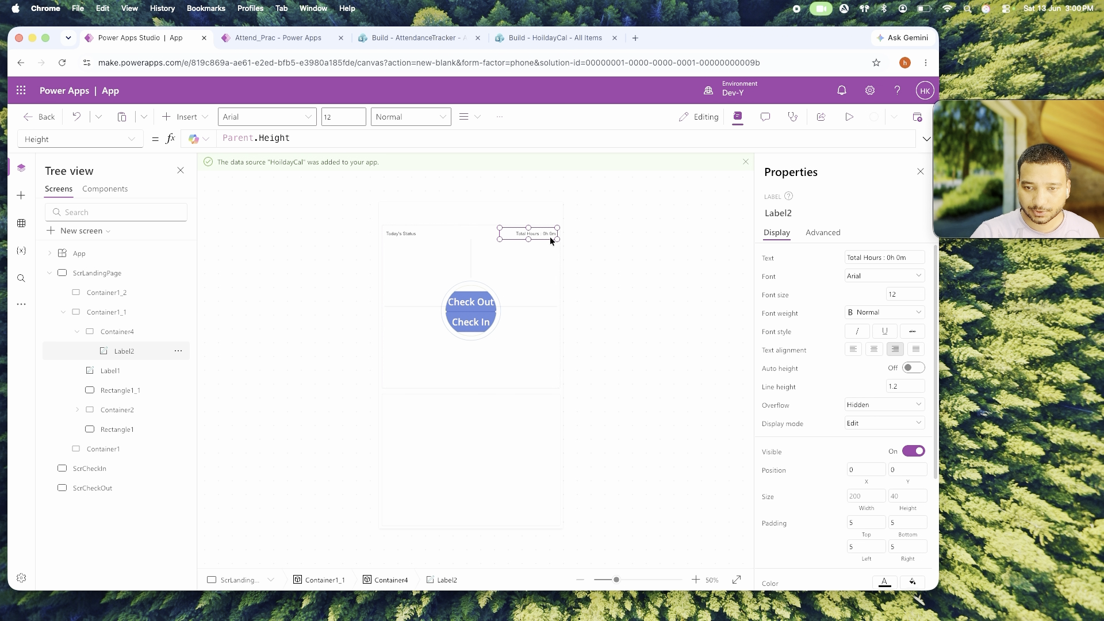
pyautogui.click(623, 256)
# Examine the check-in and check-out details in the Attend_Prac reference app, and return to the studio.
pyautogui.click(276, 37)
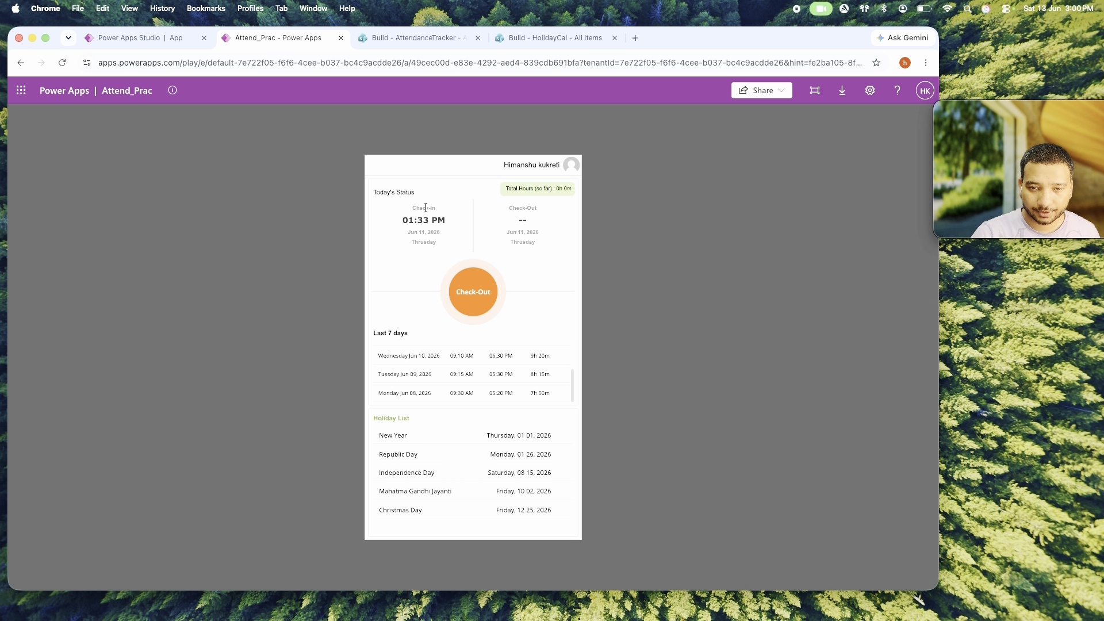
pyautogui.moveTo(525, 230); pyautogui.dragTo(533, 255)
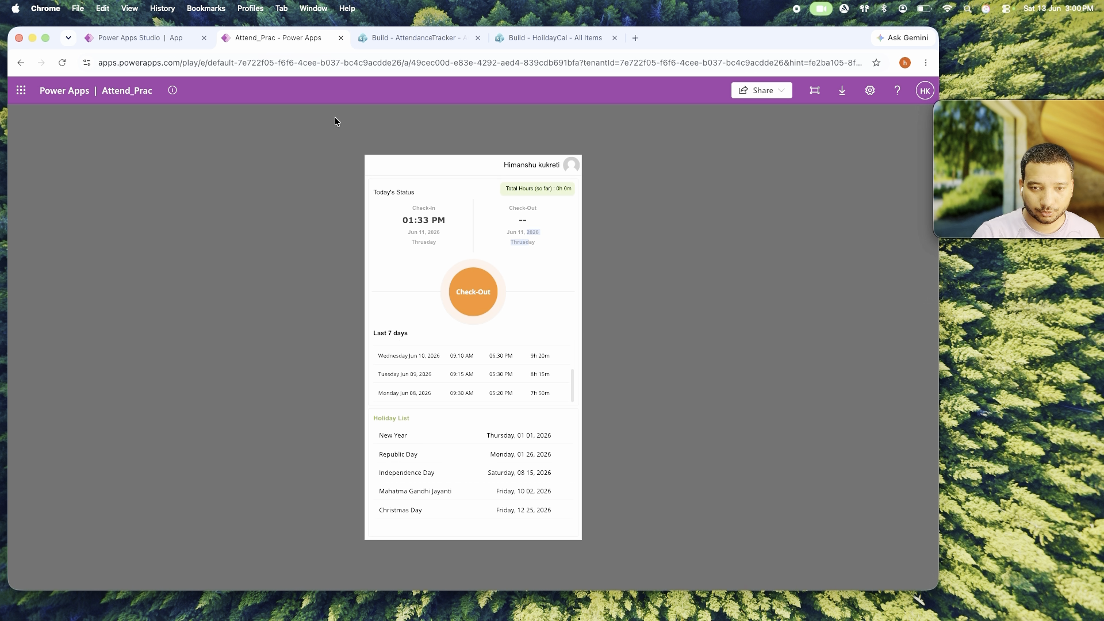
pyautogui.click(142, 39)
# Insert a container inside Container1_1 and resize it to about 220 by 197, with its top edge below the Today's Status label.
pyautogui.click(481, 256)
pyautogui.click(187, 117)
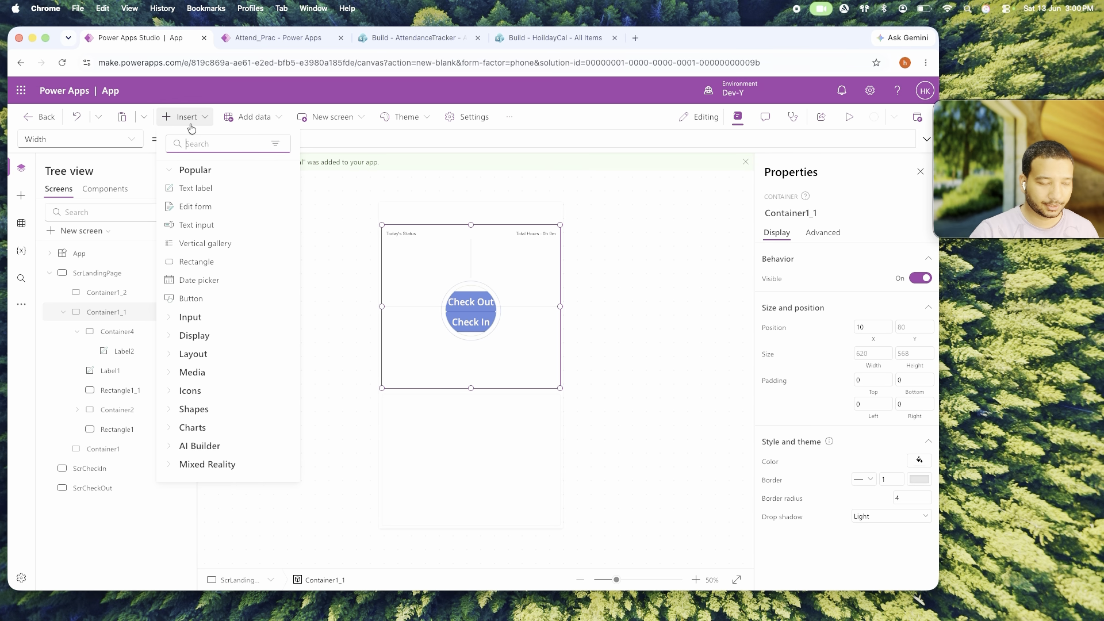
pyautogui.write('contain')
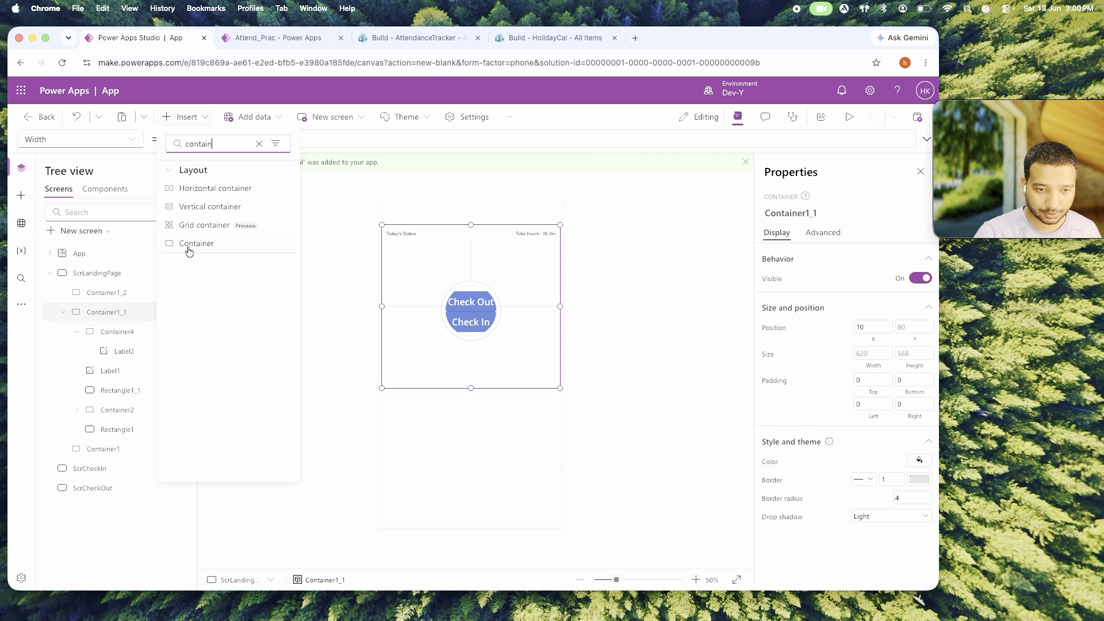
pyautogui.click(189, 247)
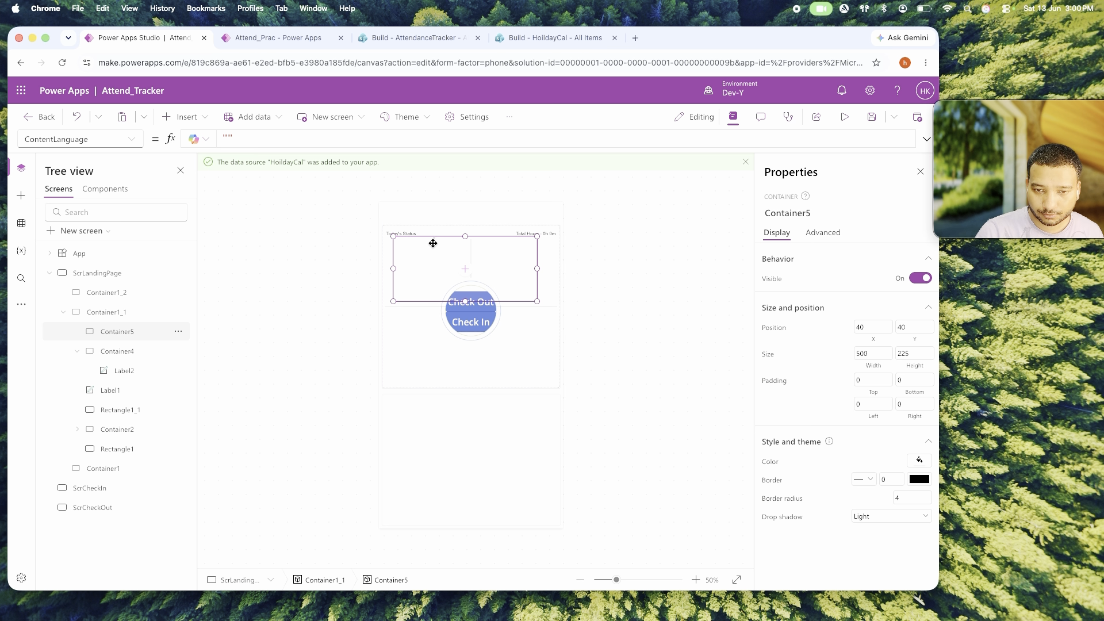
pyautogui.moveTo(537, 269); pyautogui.dragTo(459, 268)
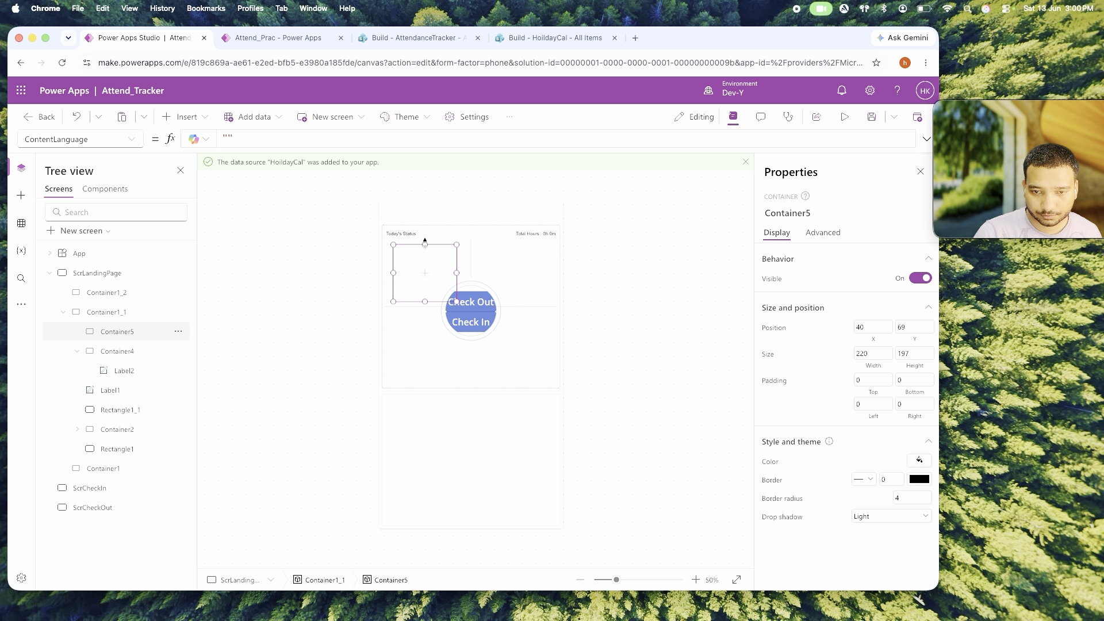
# Try to position Container5 relative to the Today's Status label by setting its Y to Label1.Y+10.
pyautogui.click(411, 236)
pyautogui.click(773, 216)
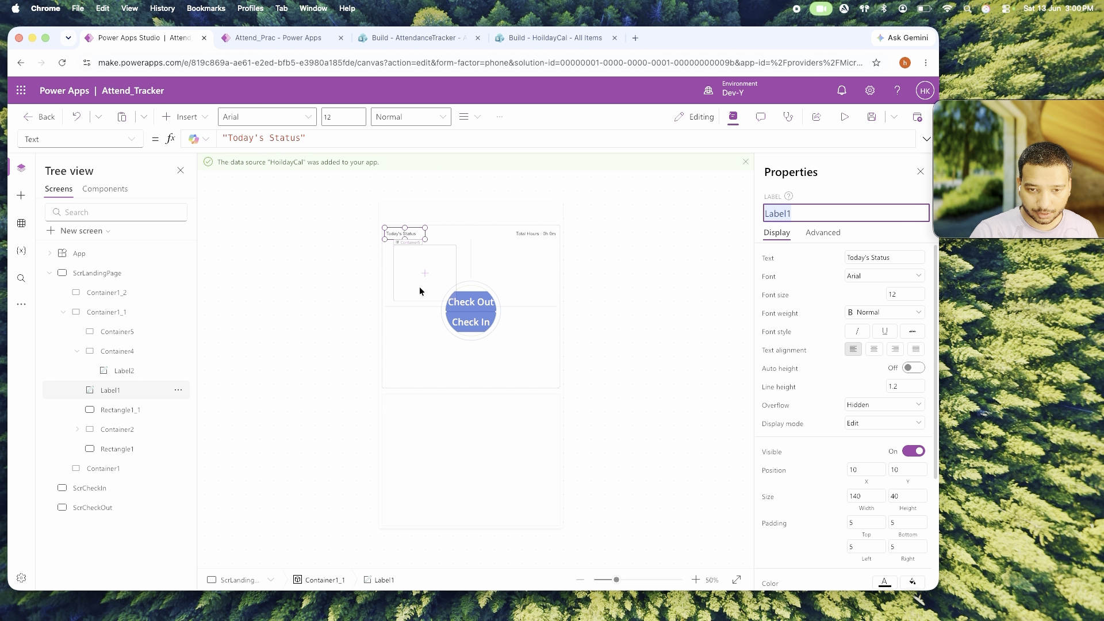
pyautogui.click(419, 287)
pyautogui.click(914, 343)
pyautogui.write('Label1')
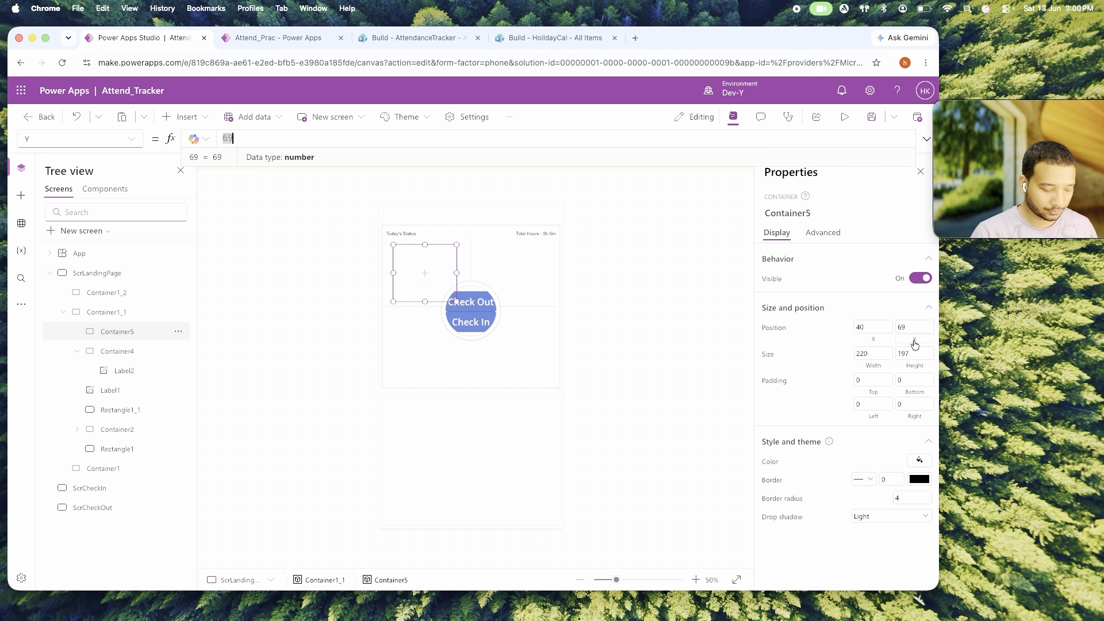
pyautogui.write('.Y')
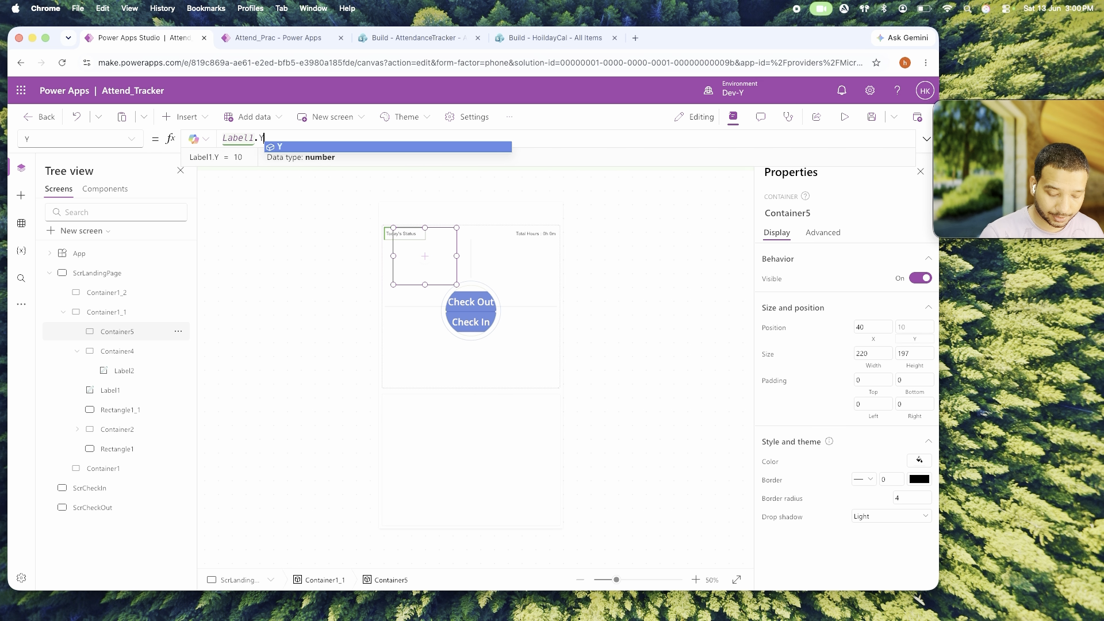
pyautogui.write('+10')
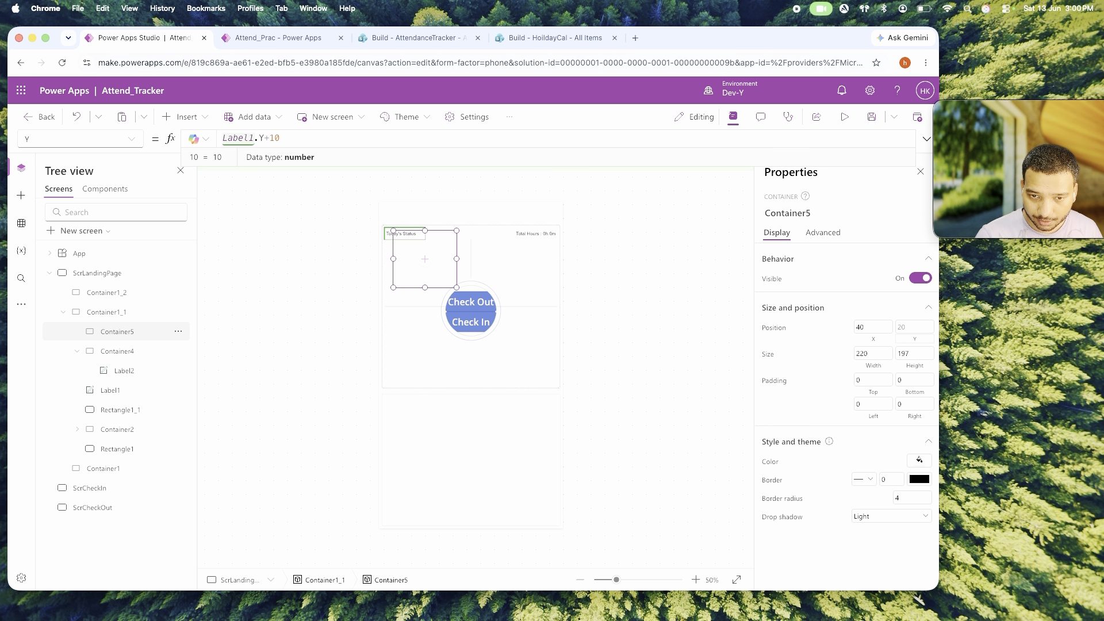
pyautogui.click(530, 253)
# Align Container5's top with the vertical divider by setting its Y to Rectangle1_1.Y.
pyautogui.click(471, 254)
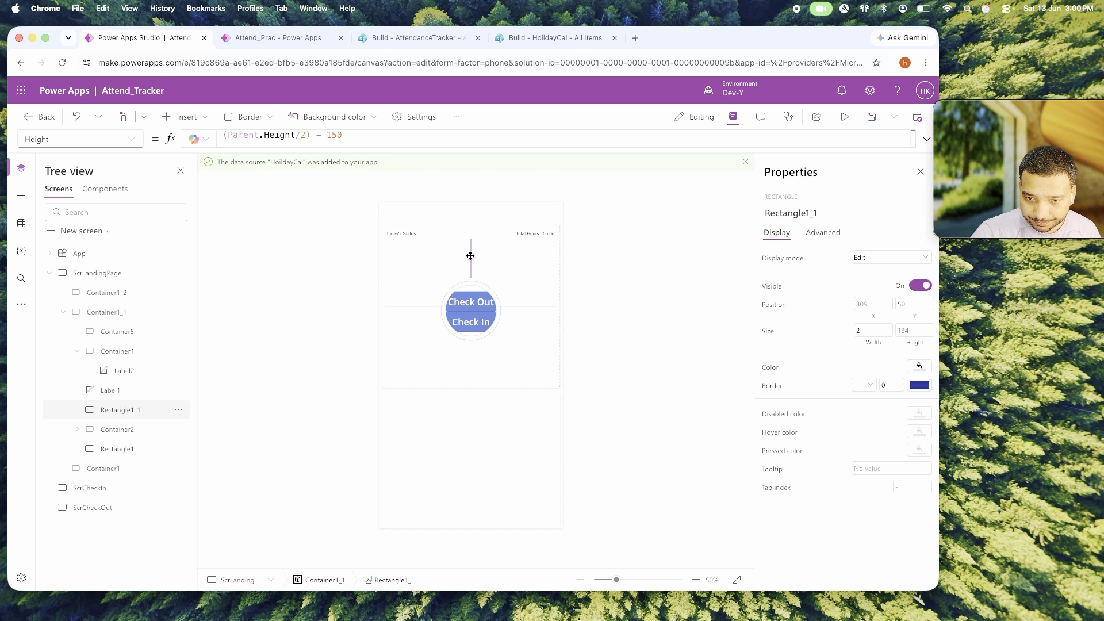
pyautogui.click(436, 274)
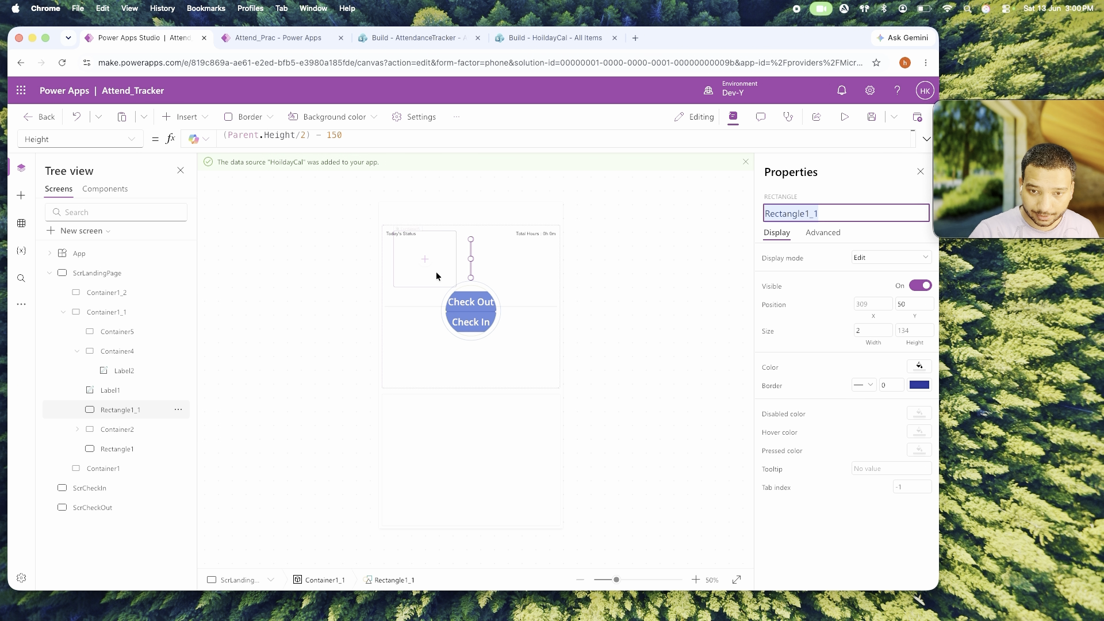
pyautogui.click(914, 339)
pyautogui.press('super+a')
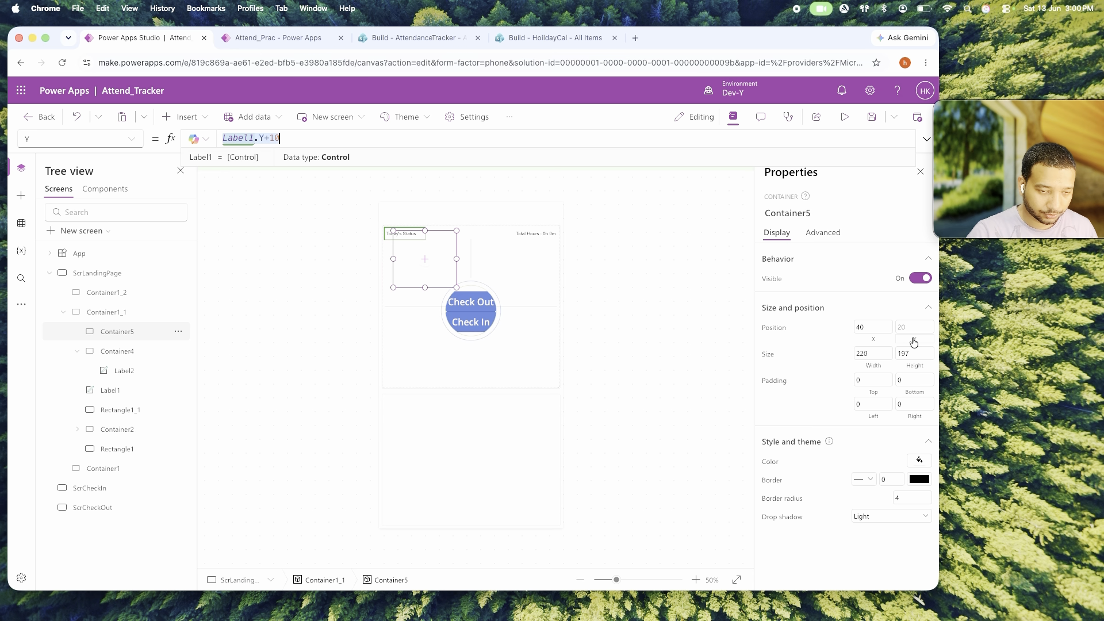
pyautogui.write('Rectangle1_1.Y')
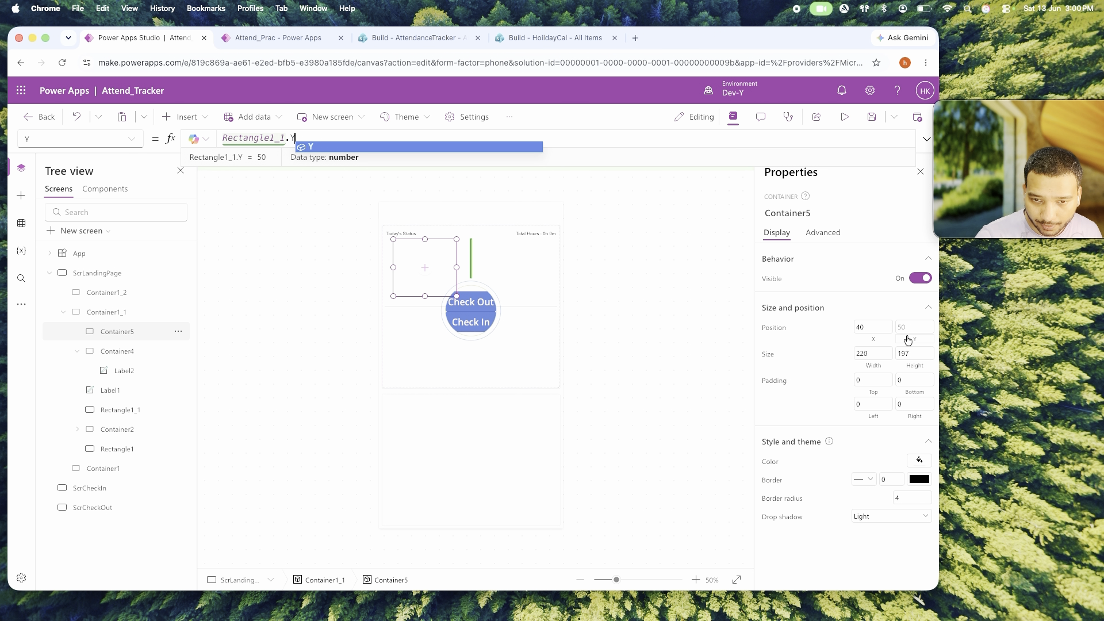
# Match Container5's height to the vertical divider with the formula Rectangle1_1.Height.
pyautogui.click(919, 370)
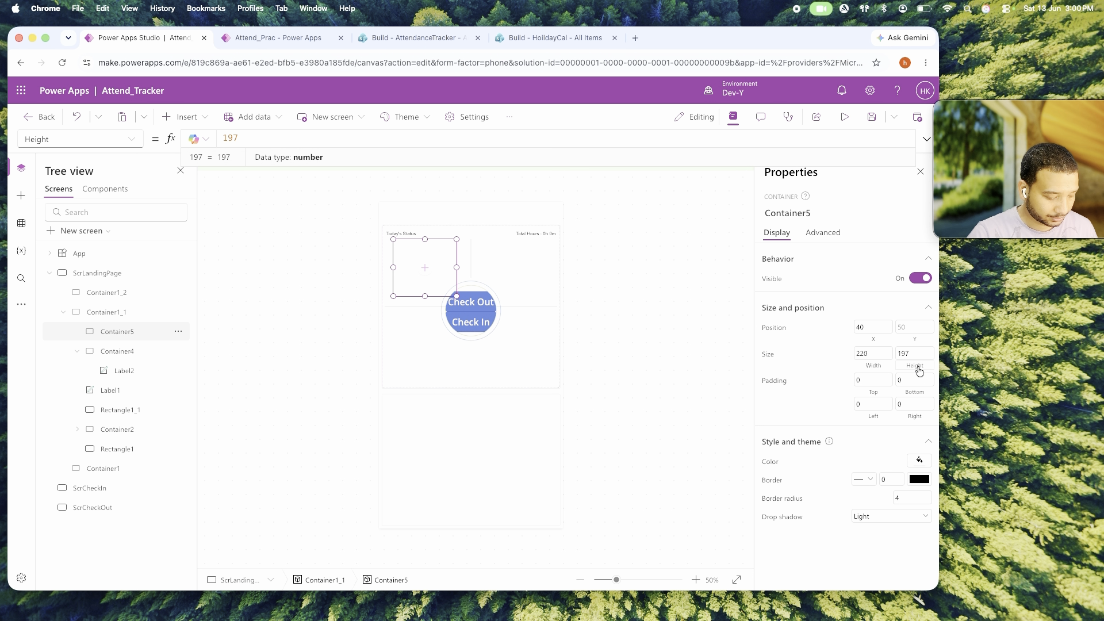
pyautogui.press('super+a')
pyautogui.write('Rectangle1_1.Height')
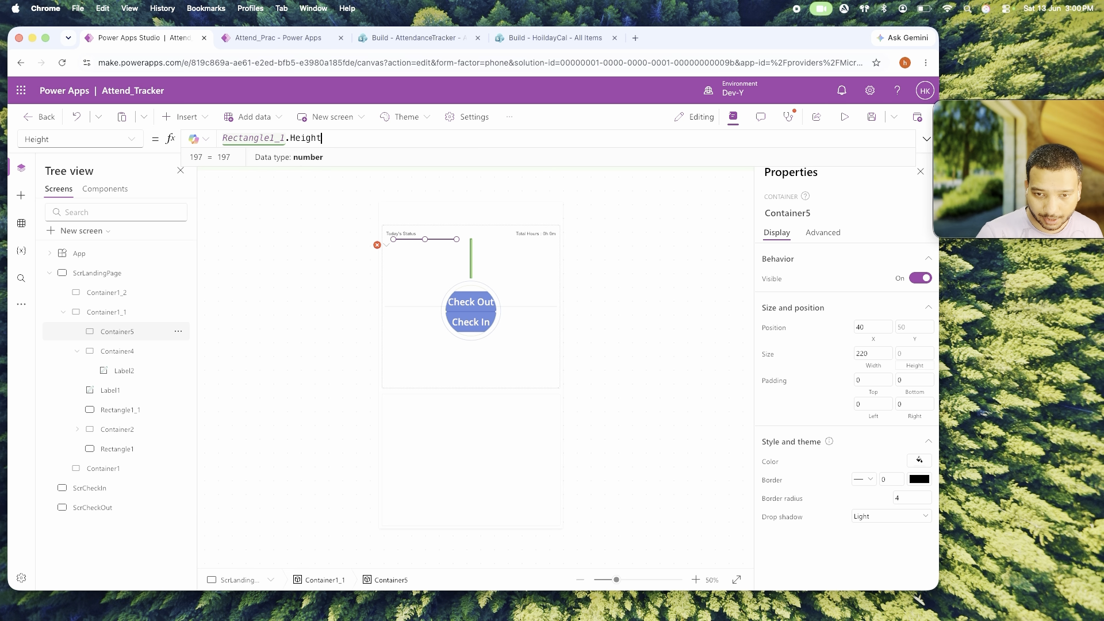
# Position Container5 20 px before the vertical divider by setting its X to Rectangle1_1.X-Self.Width-20.
pyautogui.click(872, 341)
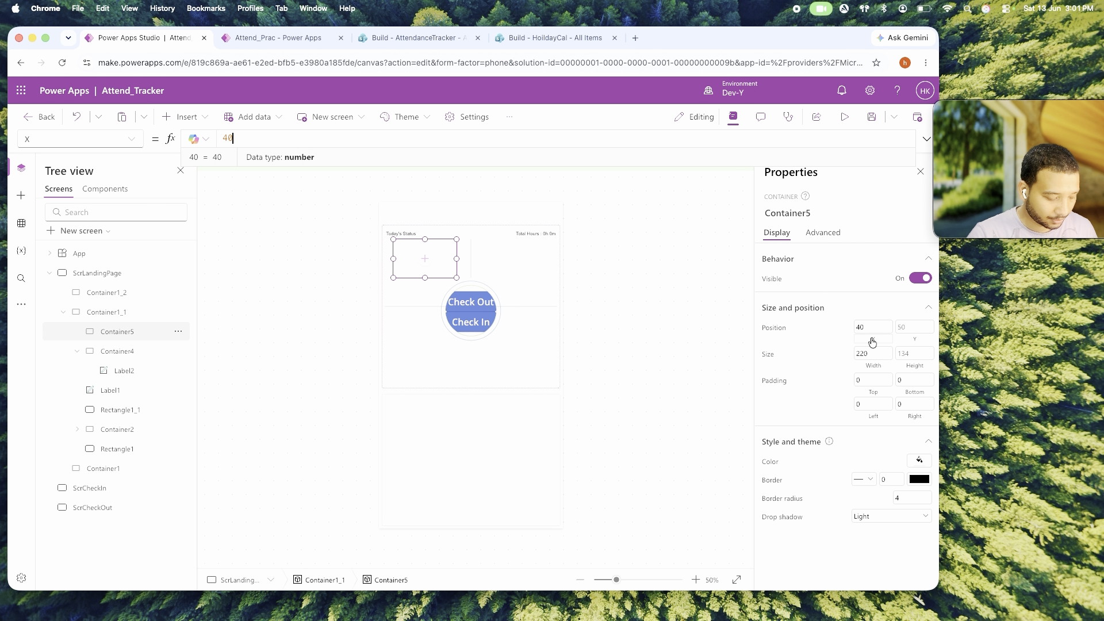
pyautogui.press('super+a')
pyautogui.write('Rectangle1_1.')
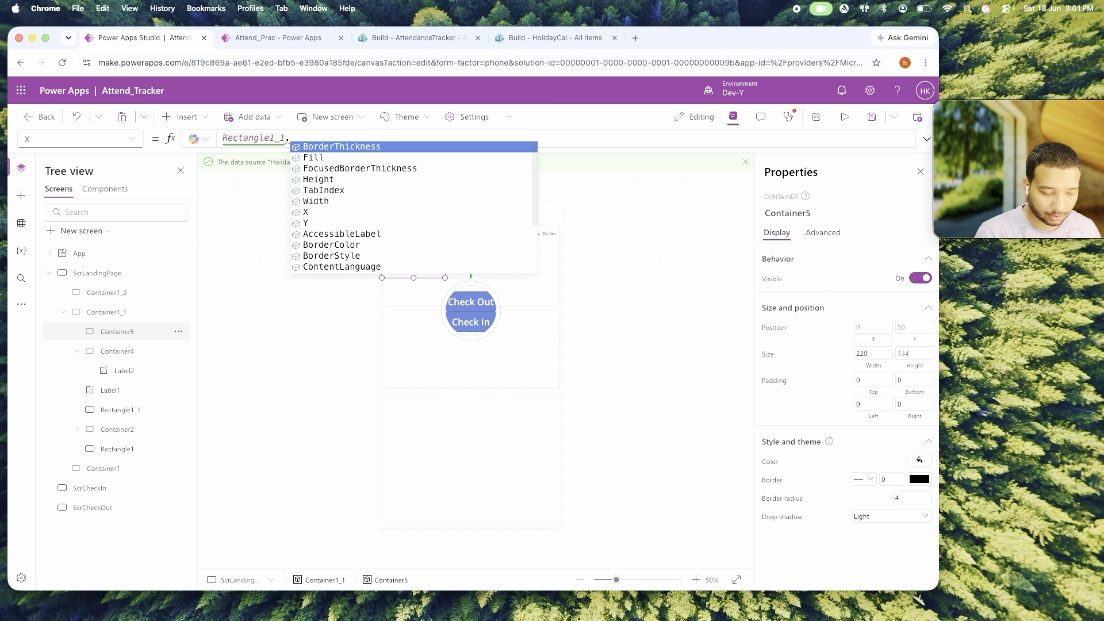
pyautogui.write('X-')
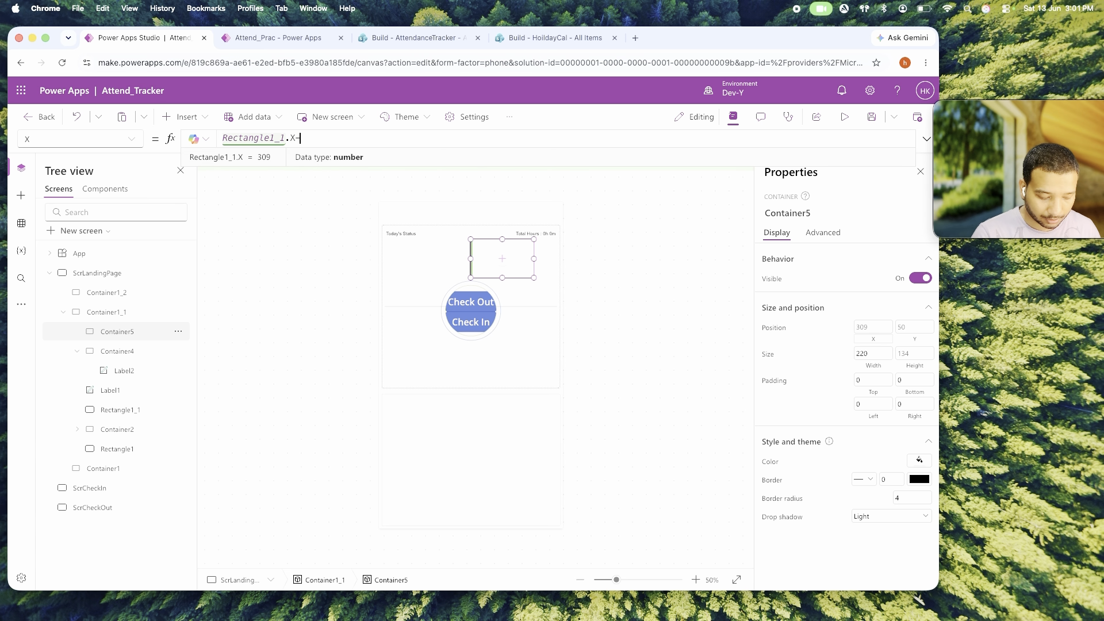
pyautogui.write('self.Width')
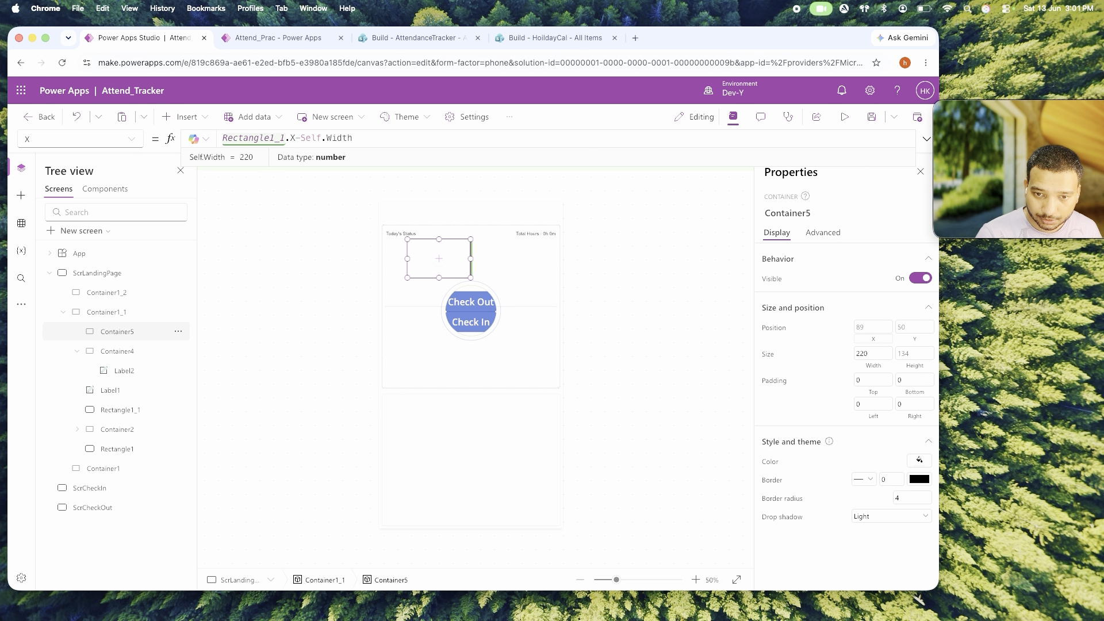
pyautogui.write('-20')
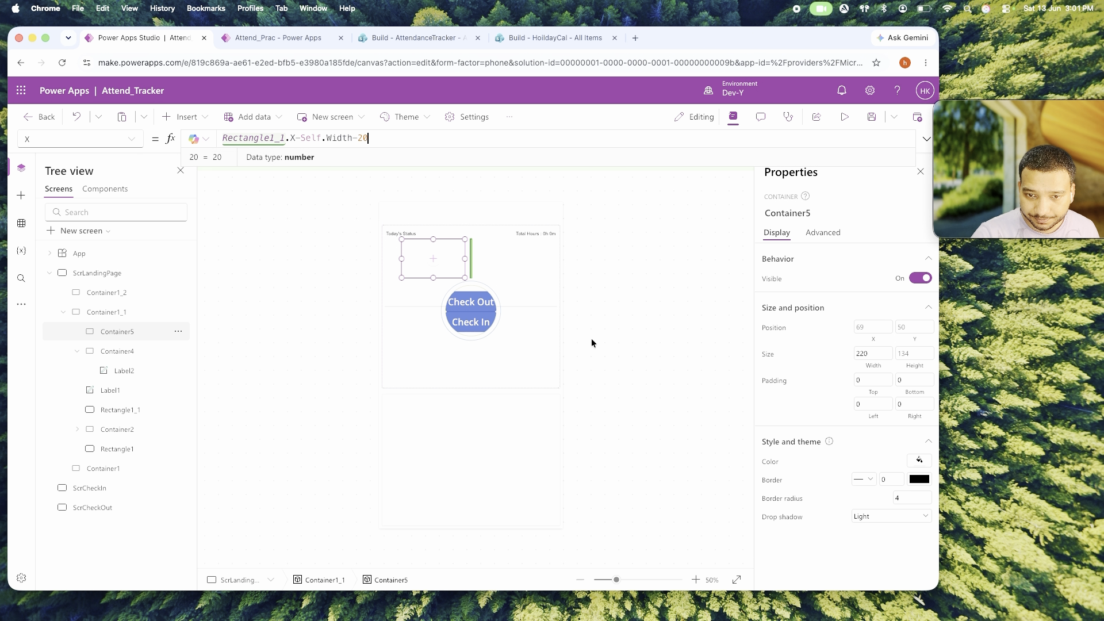
pyautogui.click(591, 341)
pyautogui.click(462, 265)
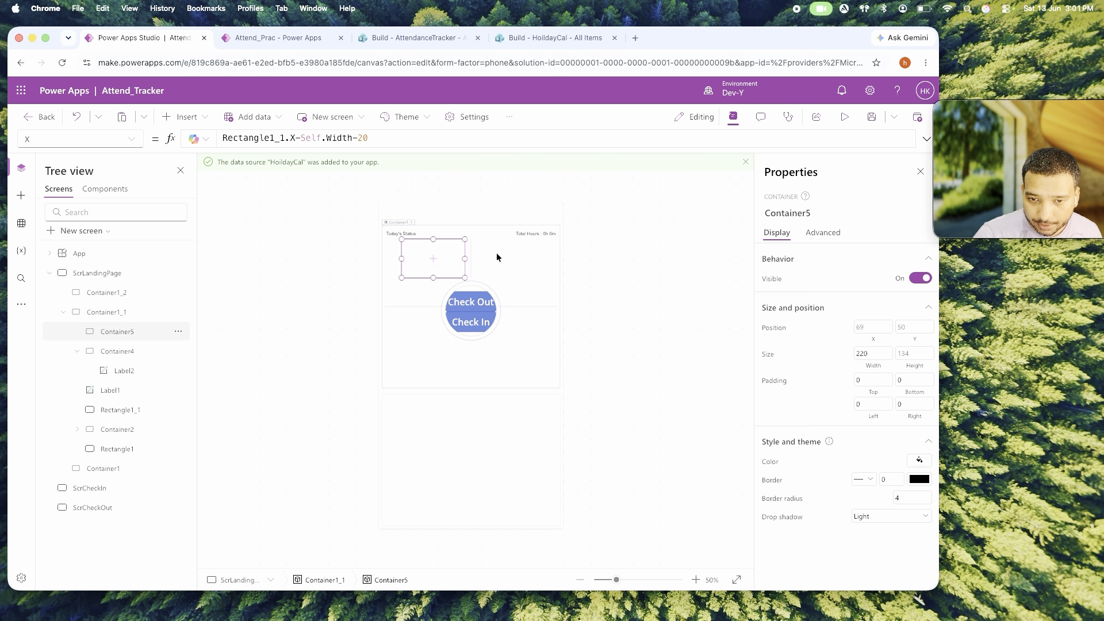
# Insert a text label inside Container5 and set its font size to 12 and its height to 30.
pyautogui.click(434, 258)
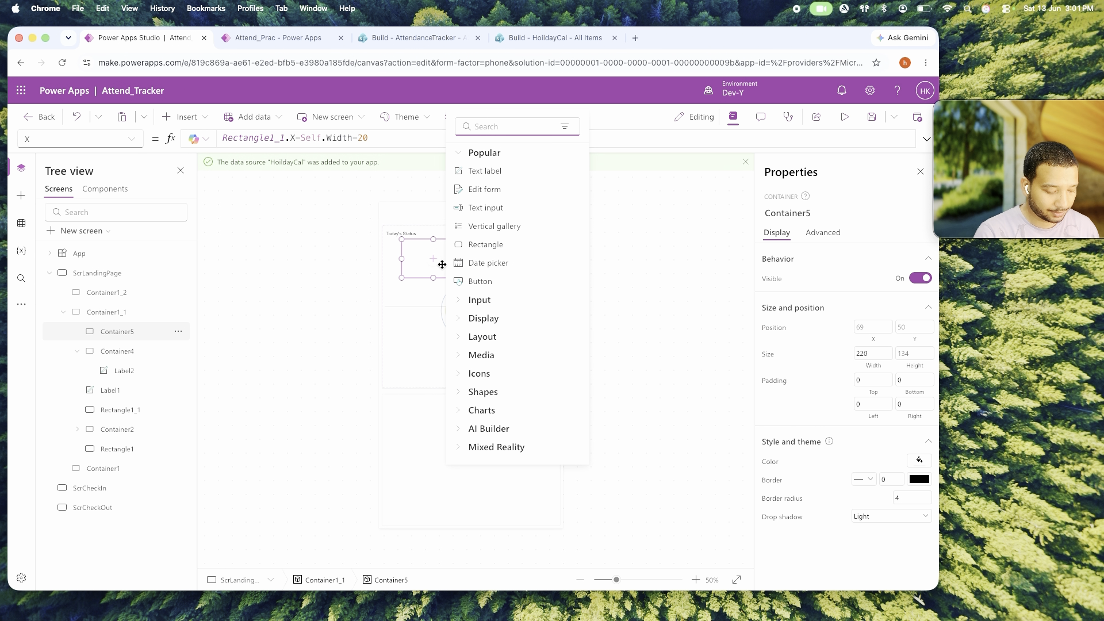
pyautogui.write('labe')
pyautogui.click(487, 172)
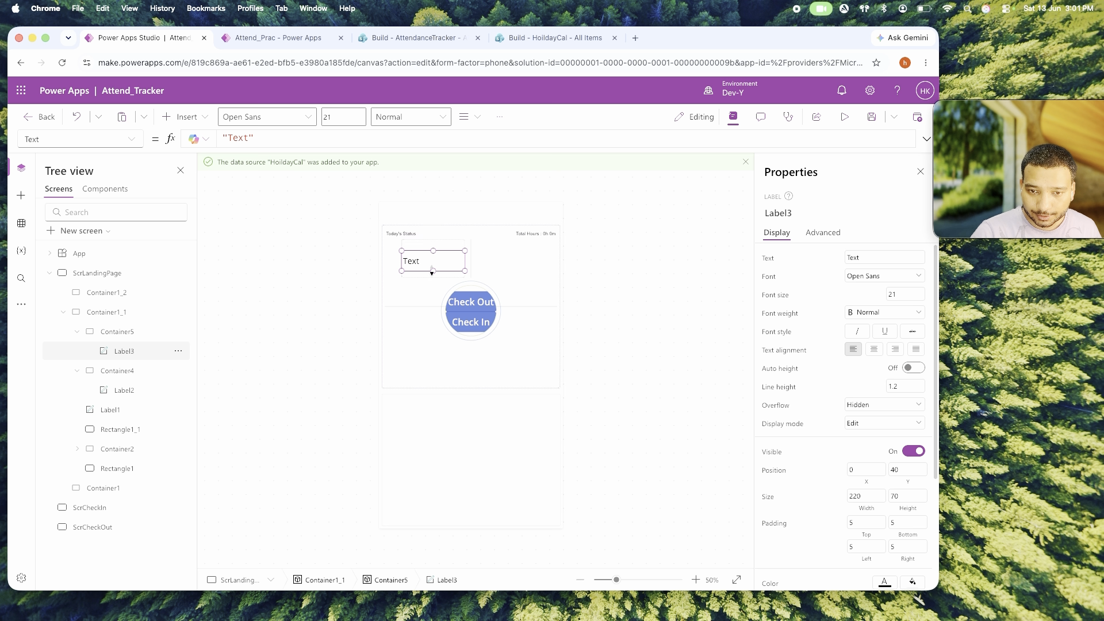
pyautogui.doubleClick(896, 291)
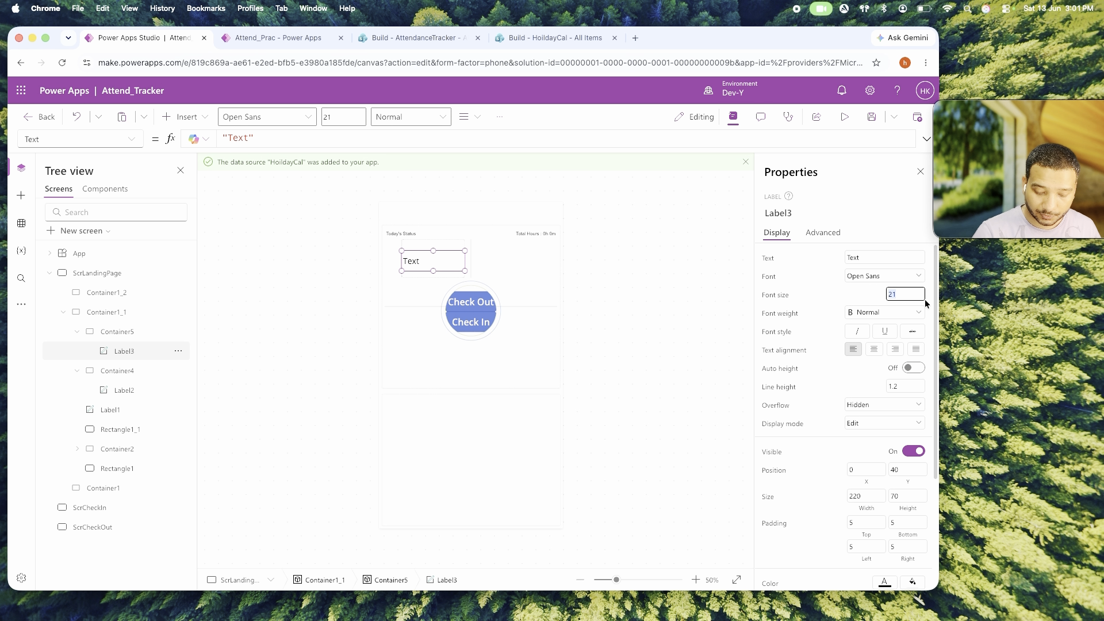
pyautogui.write('12')
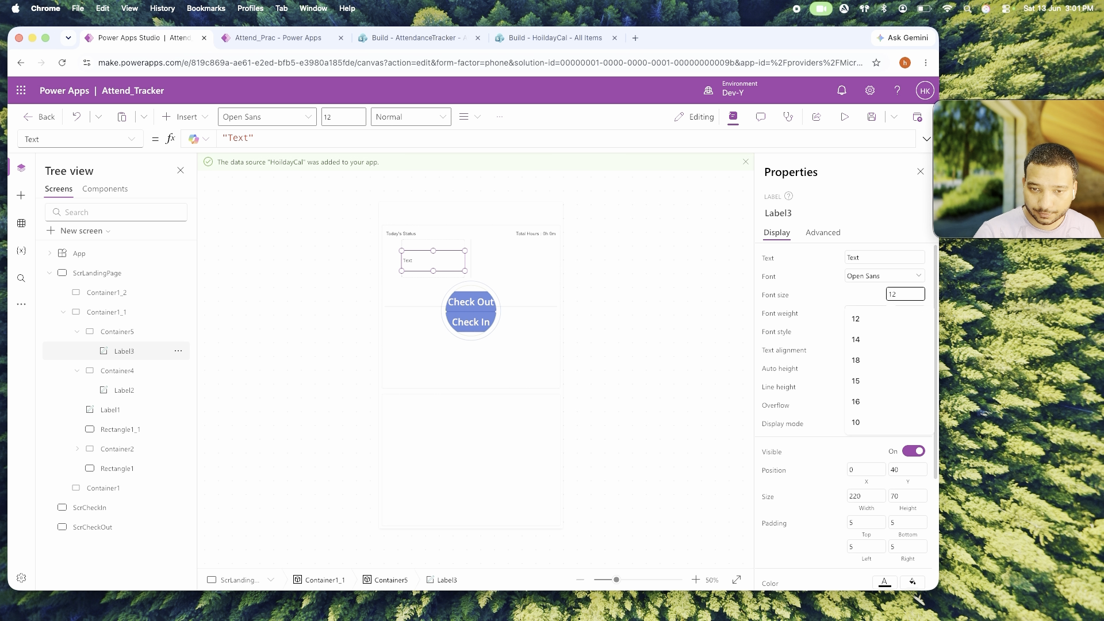
pyautogui.doubleClick(910, 497)
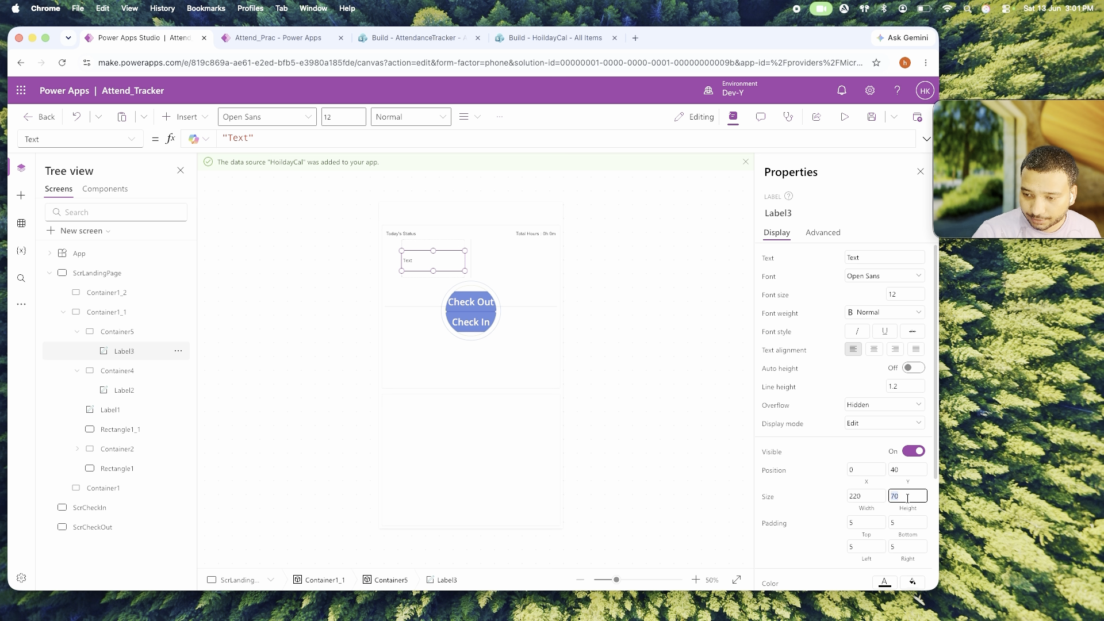
pyautogui.write('30')
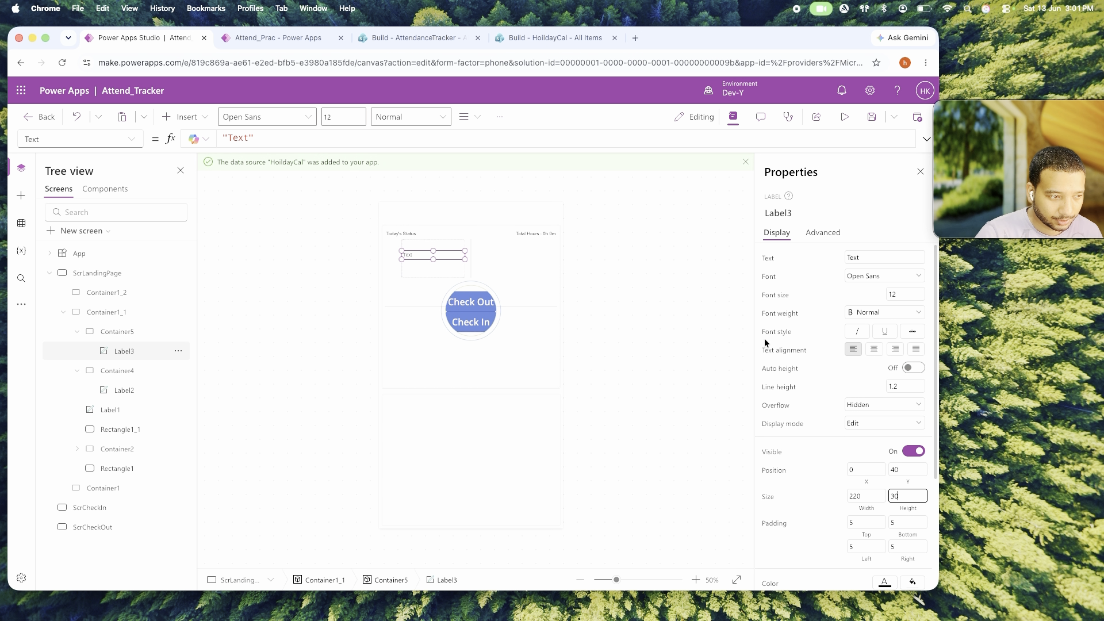
# Change the new label's text to Check-In and center-align it.
pyautogui.doubleClick(854, 257)
pyautogui.write('Che')
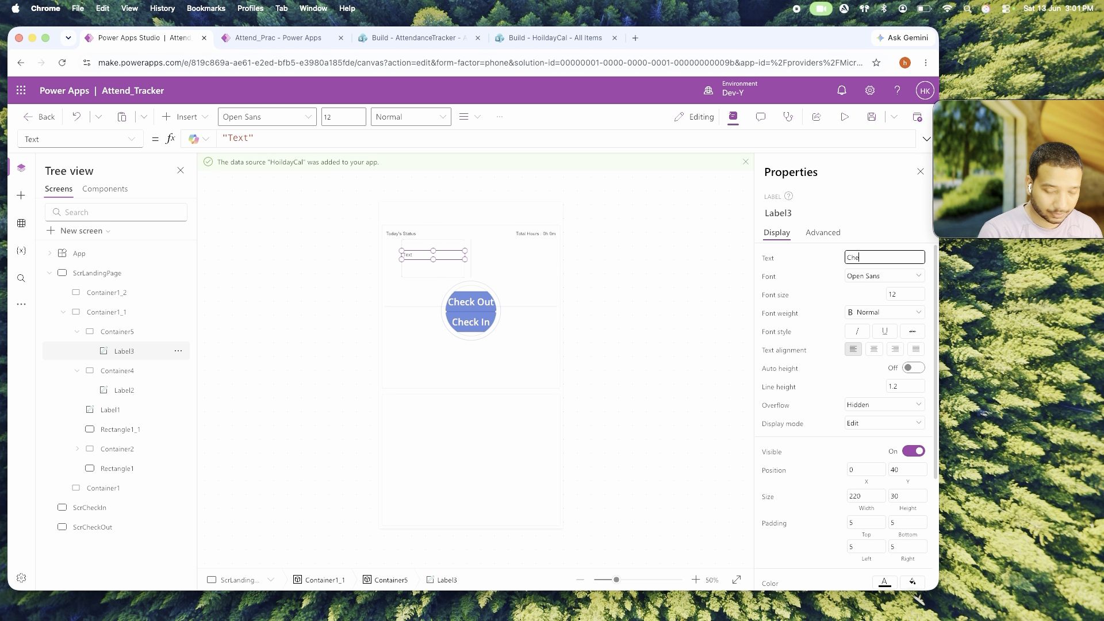
pyautogui.write('ck-')
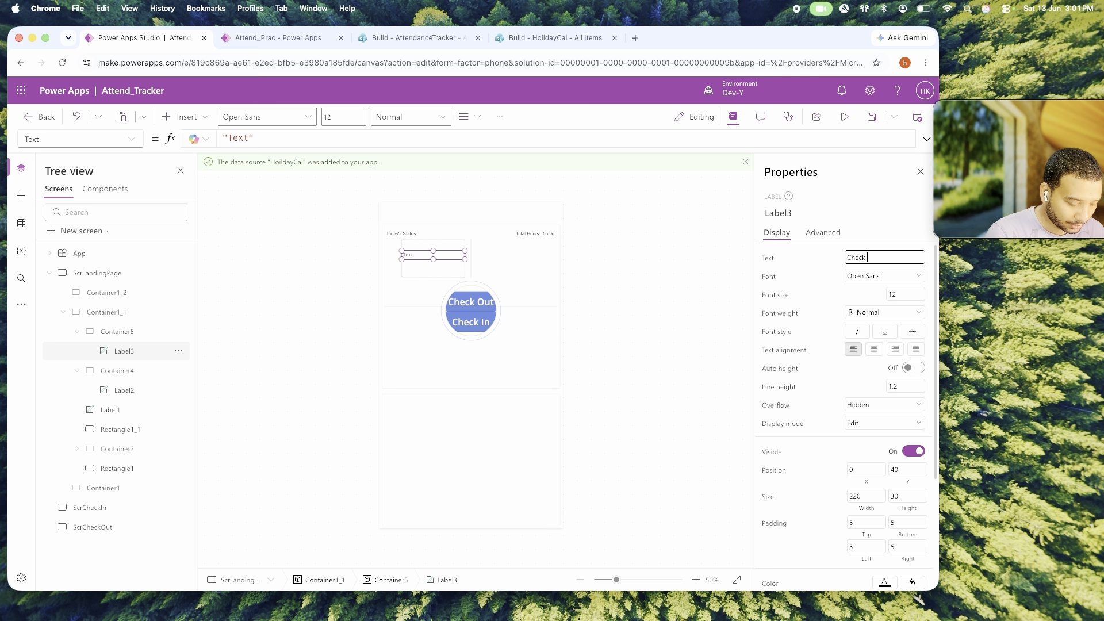
pyautogui.write('In')
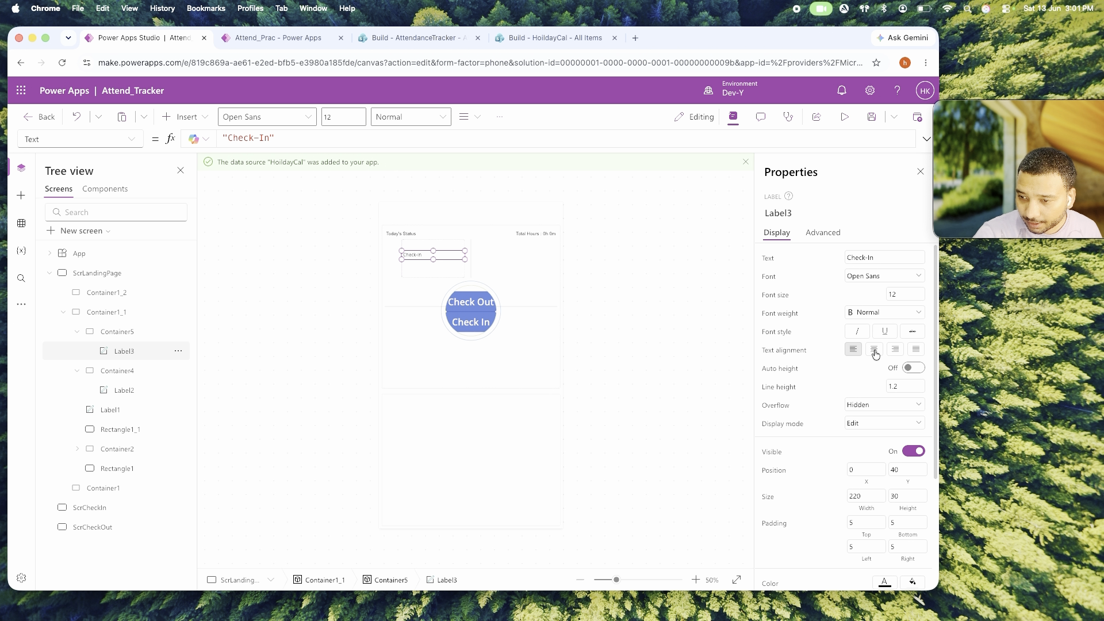
pyautogui.click(874, 349)
# Move the Check-In label near the top of Container5 by setting its Y position to 5.
pyautogui.click(863, 468)
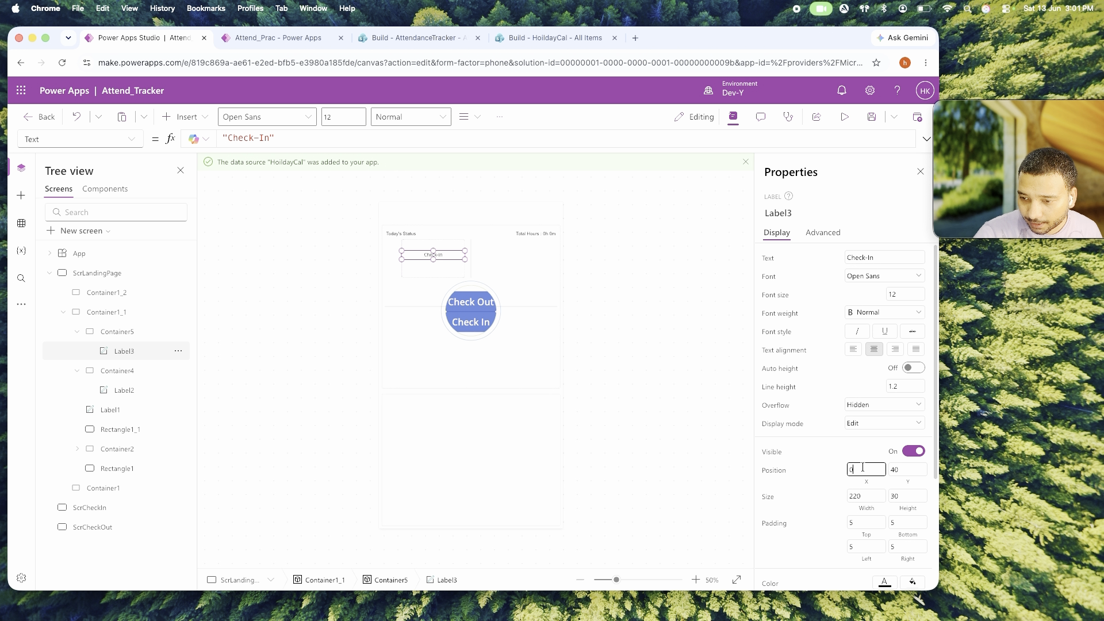
pyautogui.doubleClick(909, 472)
pyautogui.write('5')
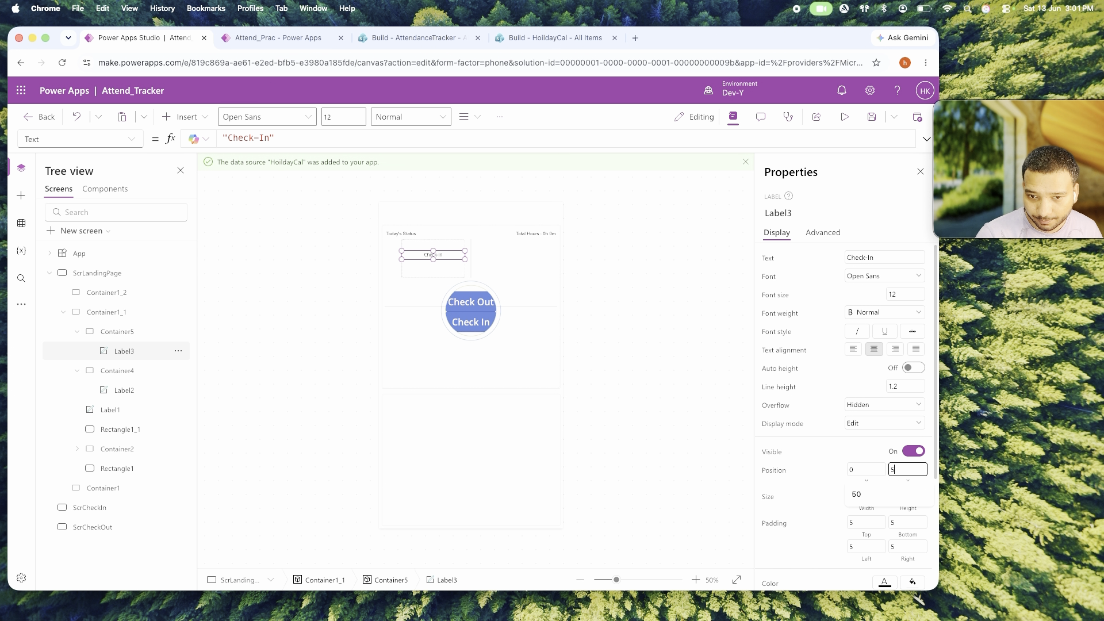
pyautogui.press('Return')
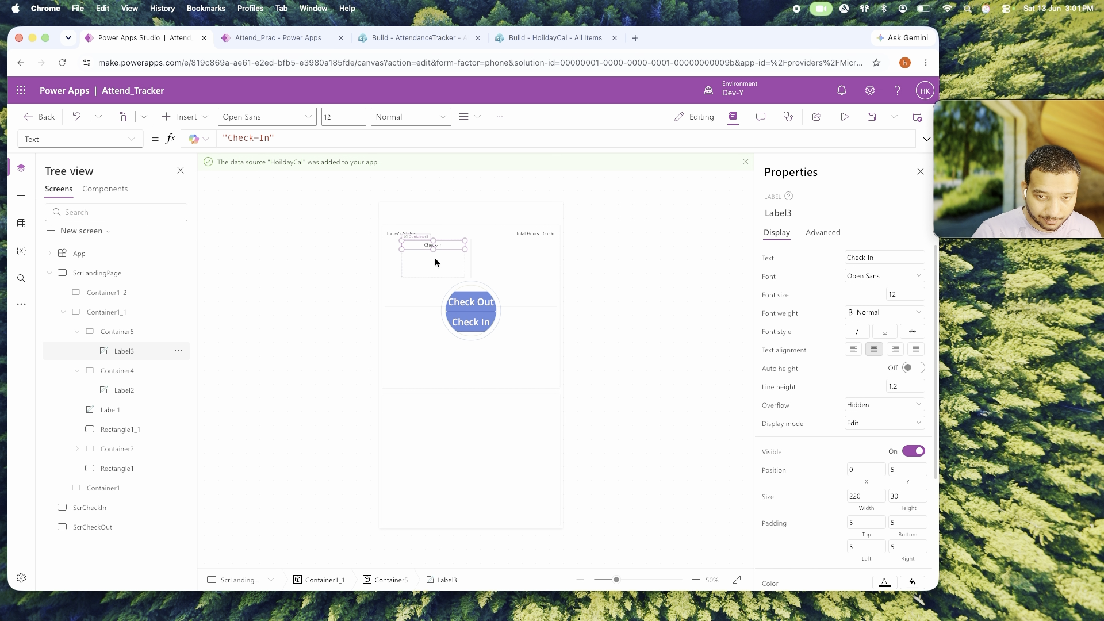
# Duplicate the Check-In label and place the copy directly beneath the original at Y 35.
pyautogui.hotkey('ctrl', 'c')
pyautogui.hotkey('ctrl', 'v')
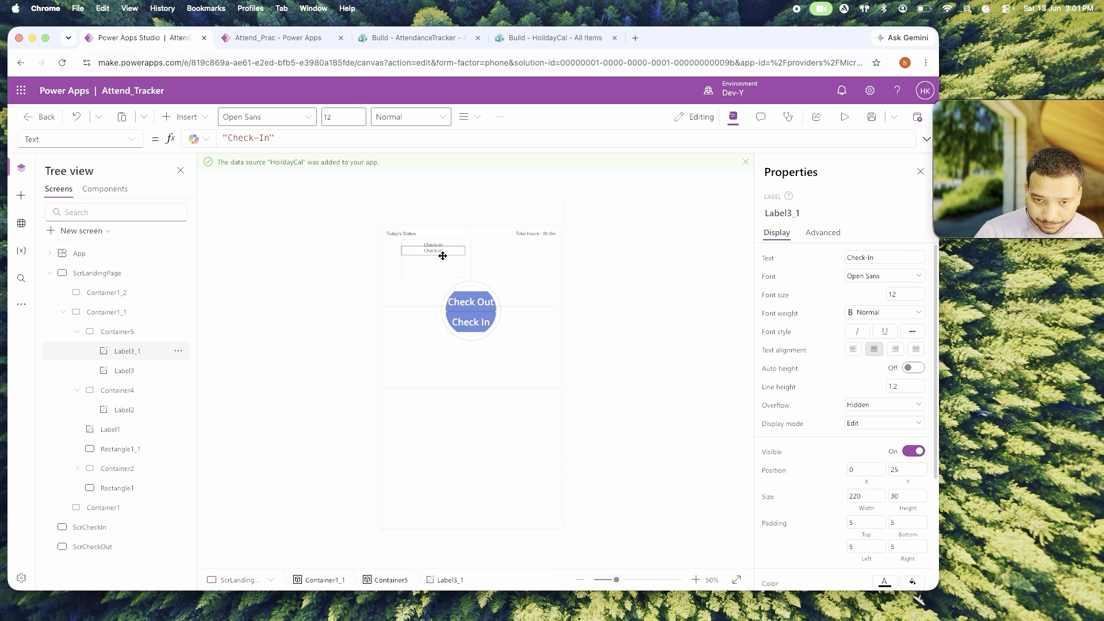
pyautogui.moveTo(442, 256); pyautogui.dragTo(442, 259)
# Set the copied label's font size to 16 and its text to 12:30 PM.
pyautogui.click(896, 295)
pyautogui.press('BackSpace')
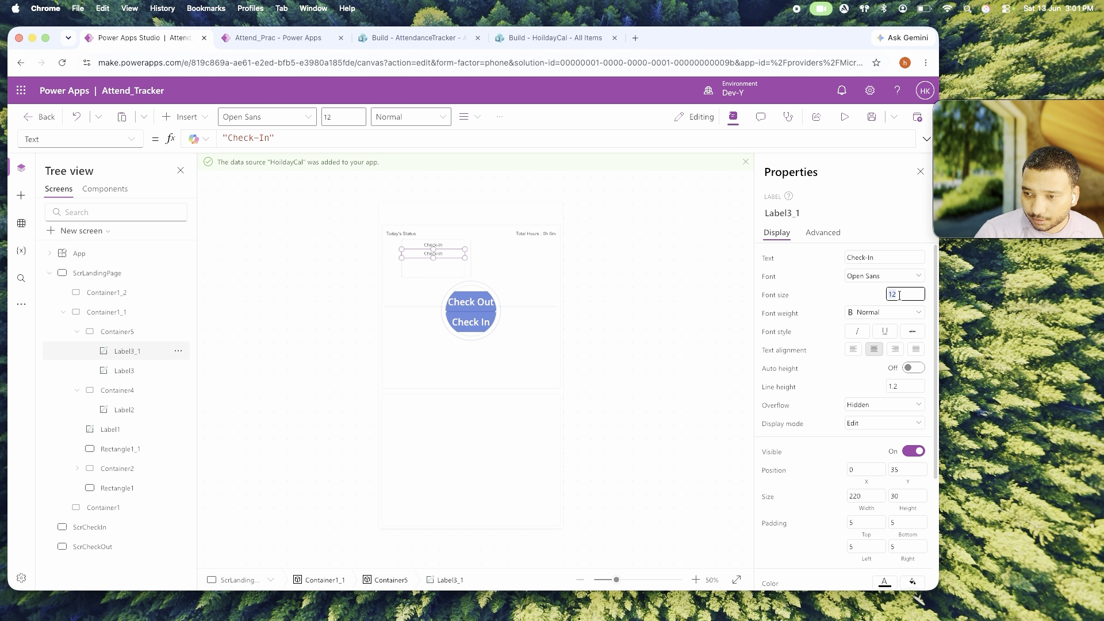
pyautogui.write('6')
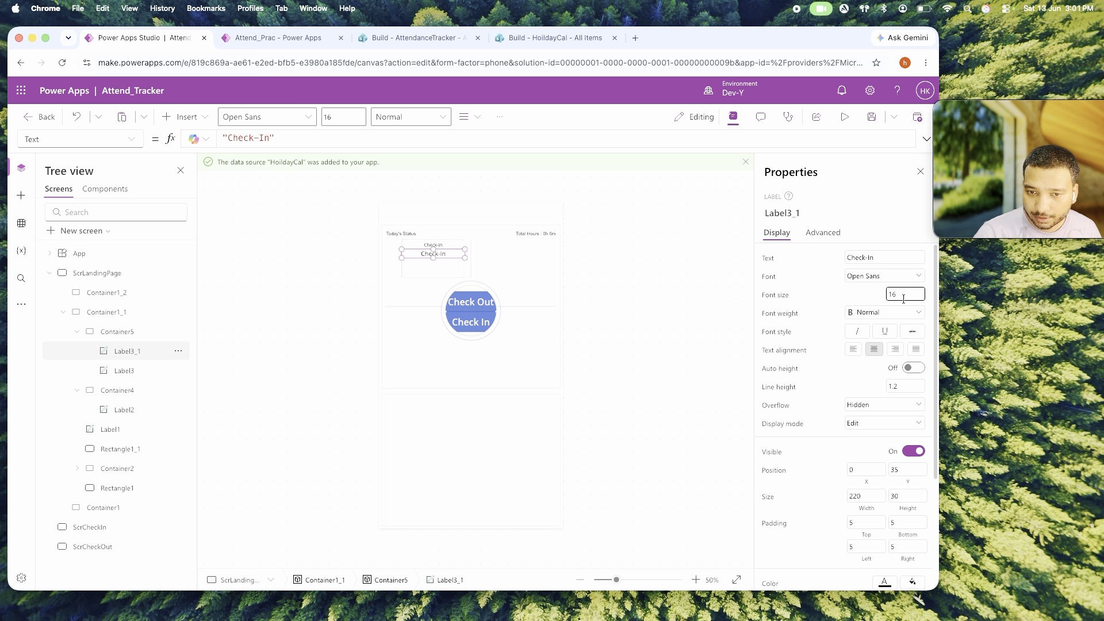
pyautogui.tripleClick(867, 257)
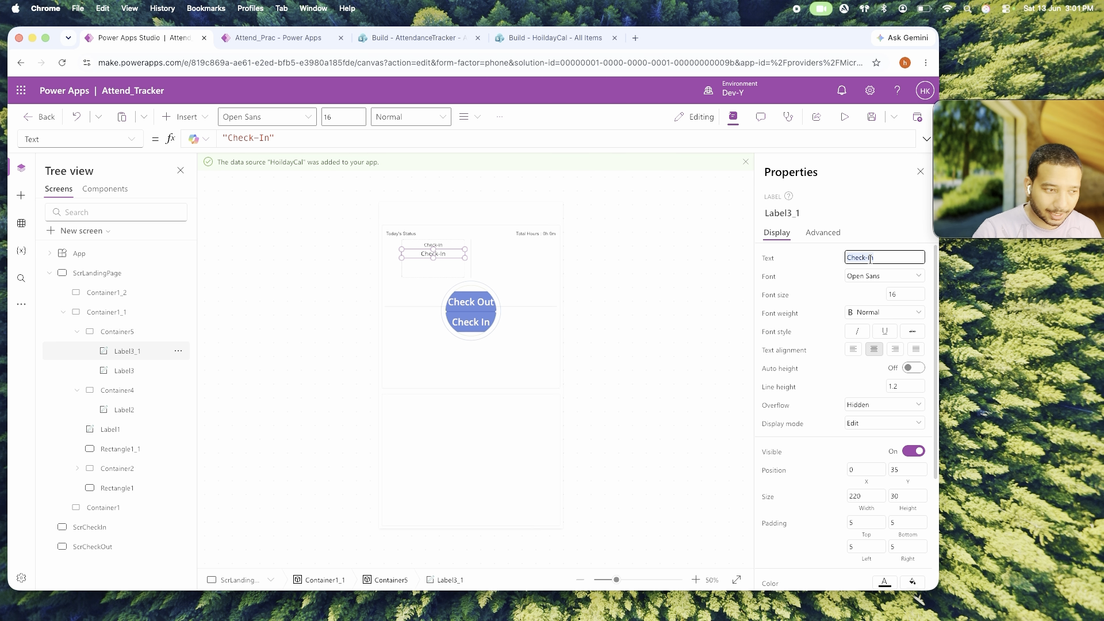
pyautogui.write('12')
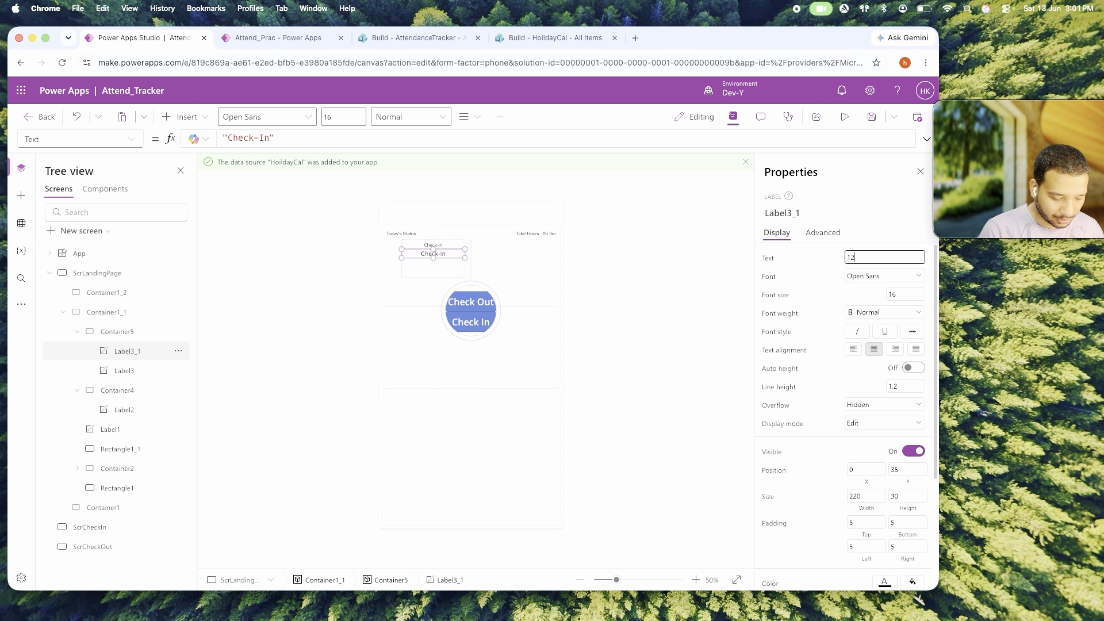
pyautogui.write(':30 P')
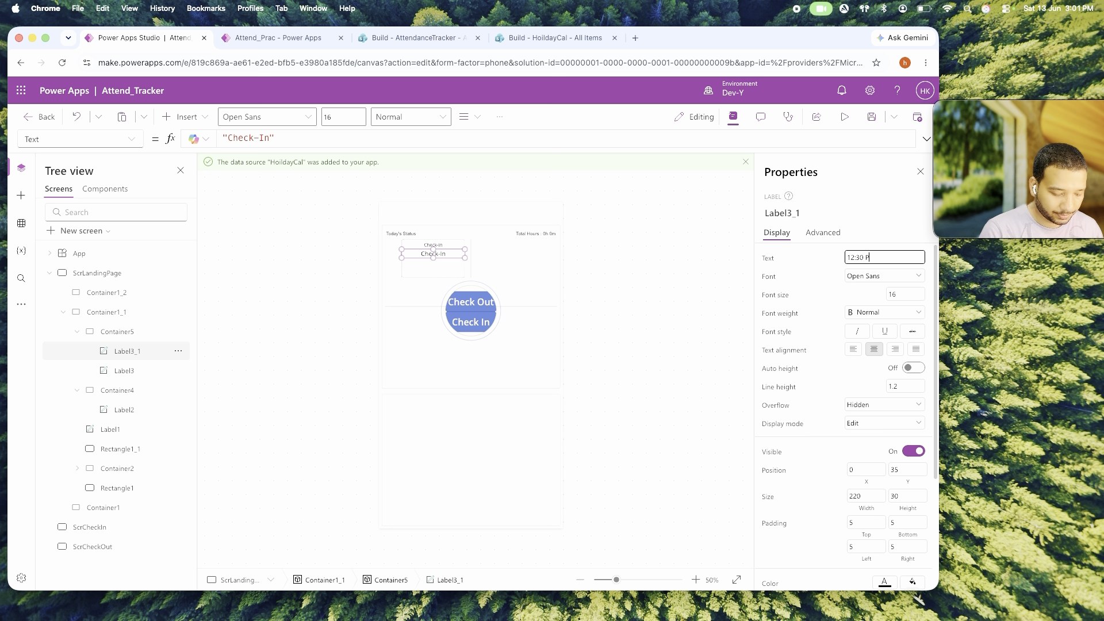
pyautogui.write('M')
pyautogui.click(722, 300)
# Format the 12:30 PM label with Semibold weight and the Verdana font.
pyautogui.click(433, 254)
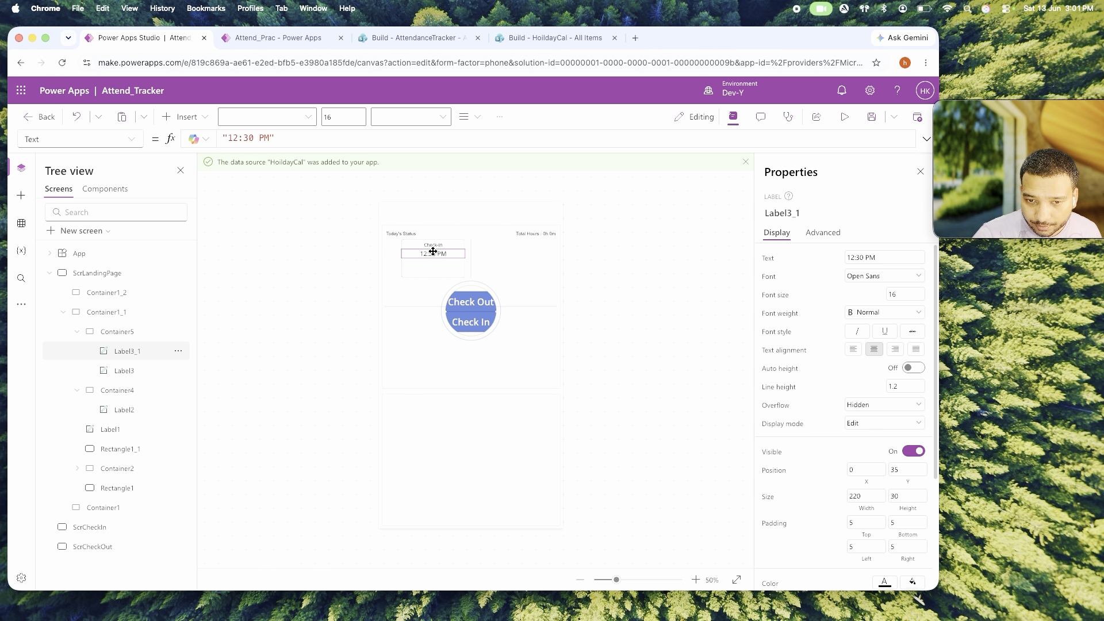
pyautogui.click(870, 314)
pyautogui.click(867, 343)
pyautogui.click(872, 278)
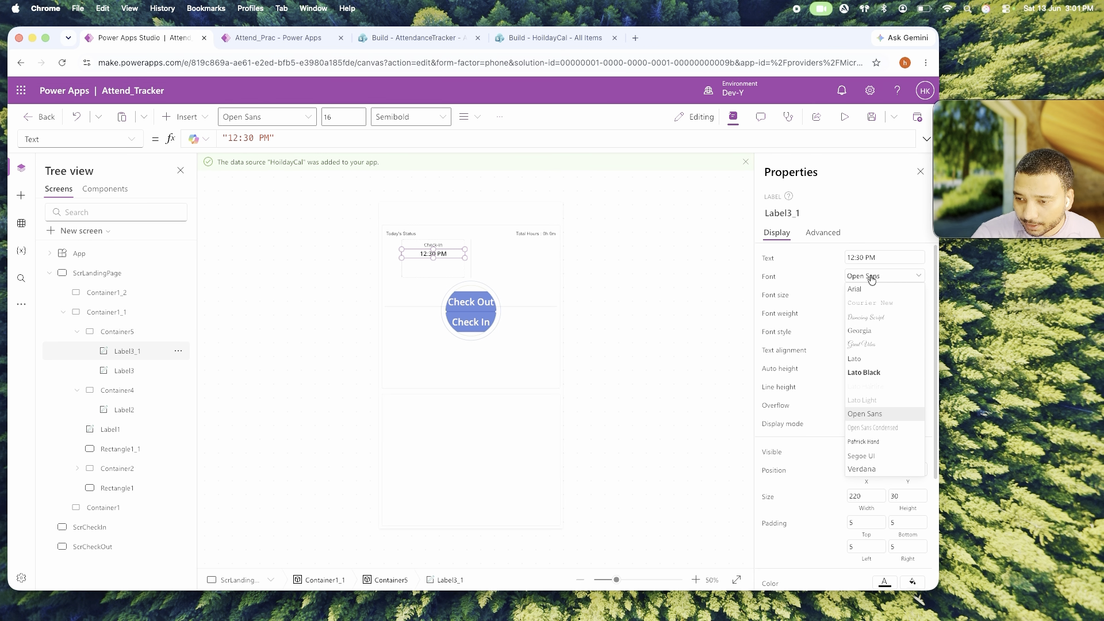
pyautogui.click(861, 469)
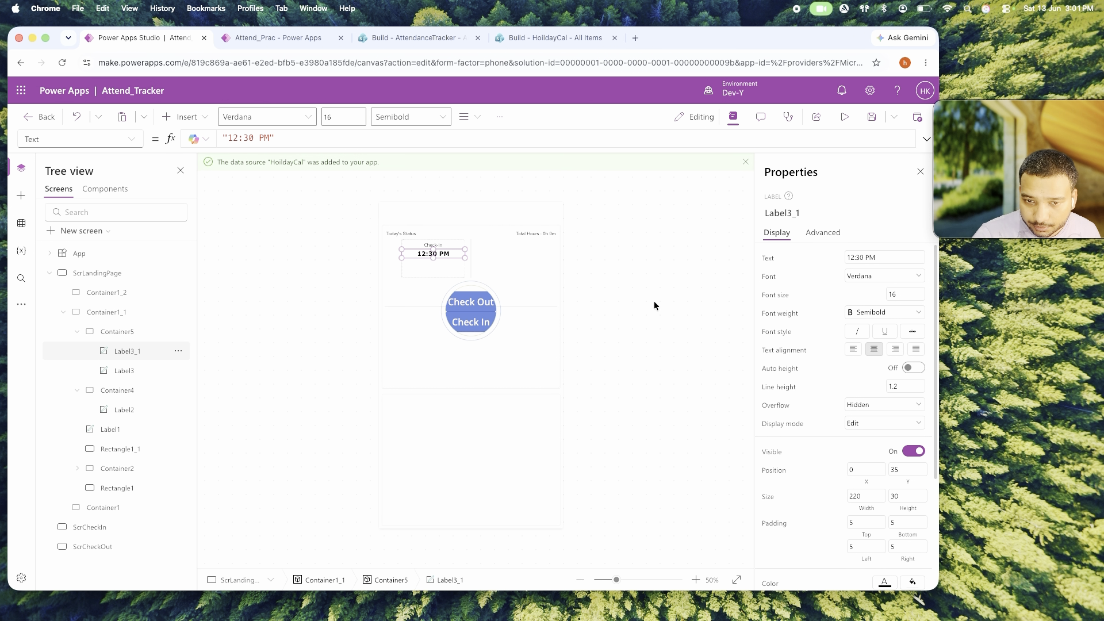
pyautogui.click(654, 301)
pyautogui.click(449, 259)
pyautogui.click(437, 255)
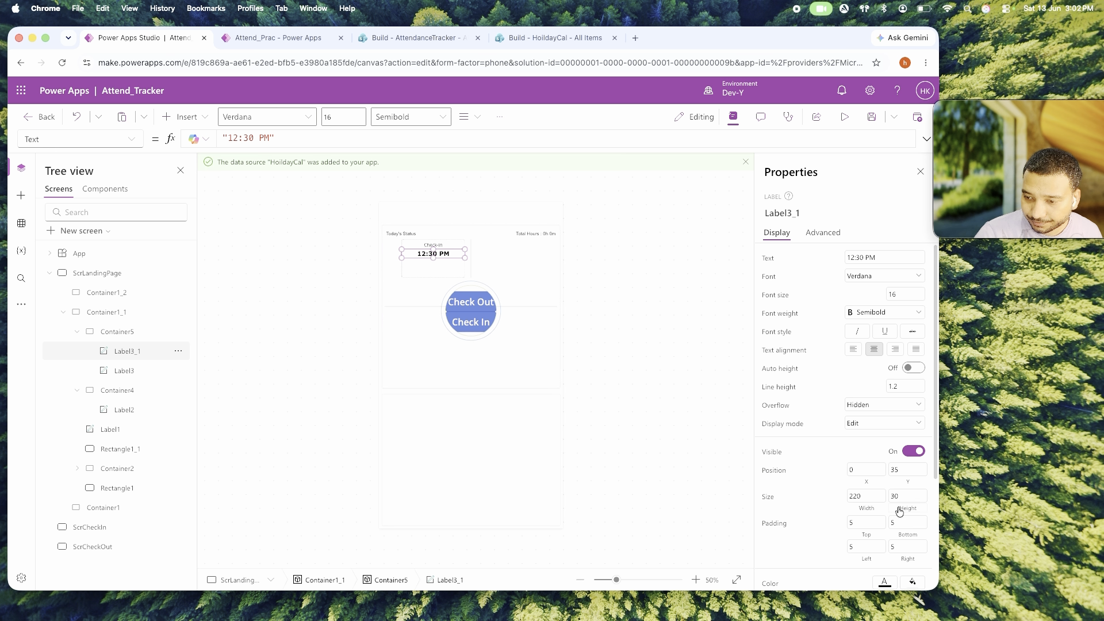
pyautogui.click(591, 293)
pyautogui.click(449, 260)
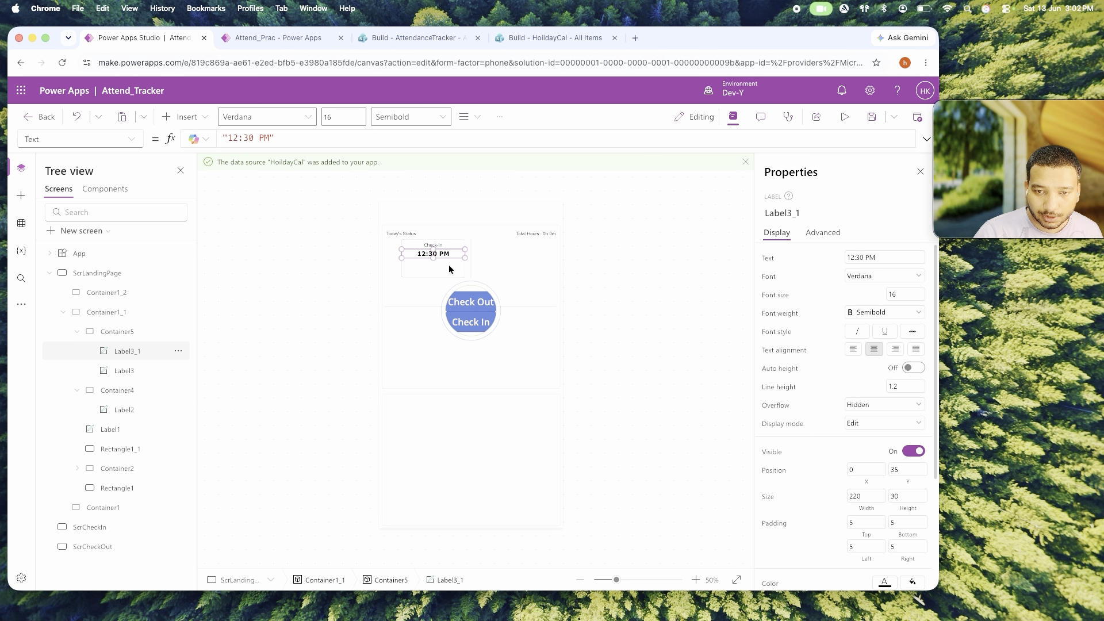
# Duplicate the Check-In label within Container5 and place the copy below the 12:30 PM label at Y 65.
pyautogui.click(448, 243)
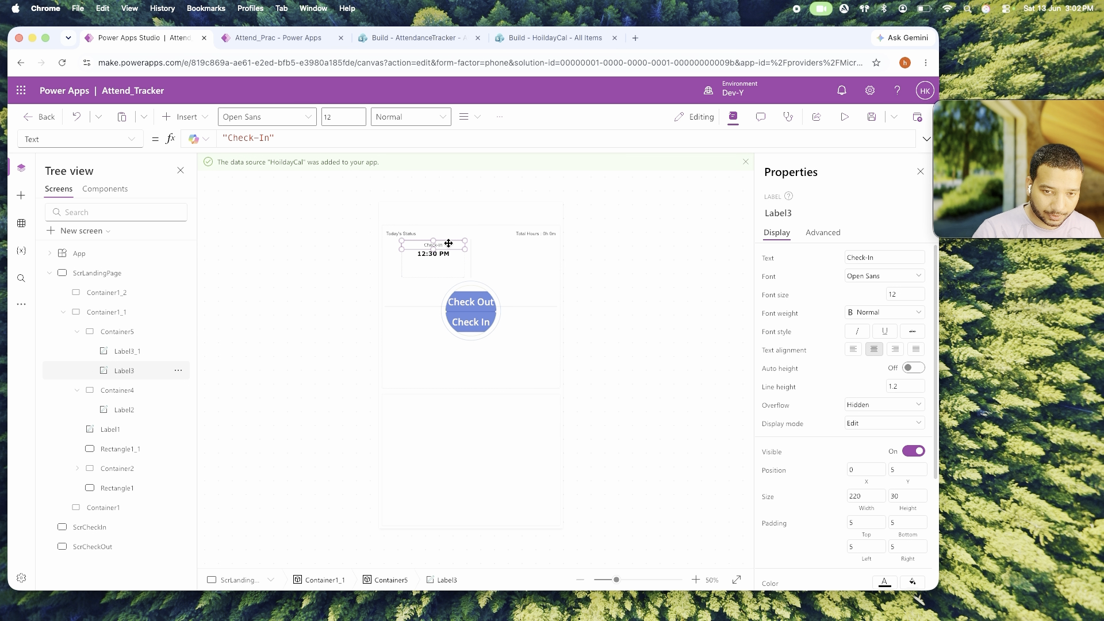
pyautogui.press('cmd+c')
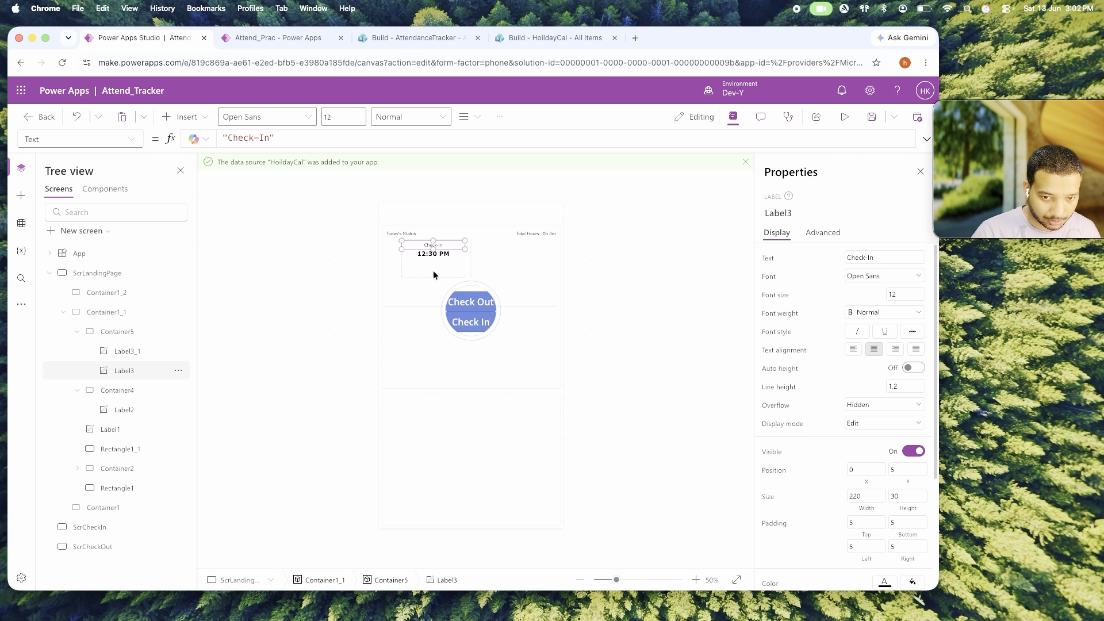
pyautogui.click(434, 270)
pyautogui.press('cmd+v')
pyautogui.moveTo(436, 257); pyautogui.dragTo(449, 266)
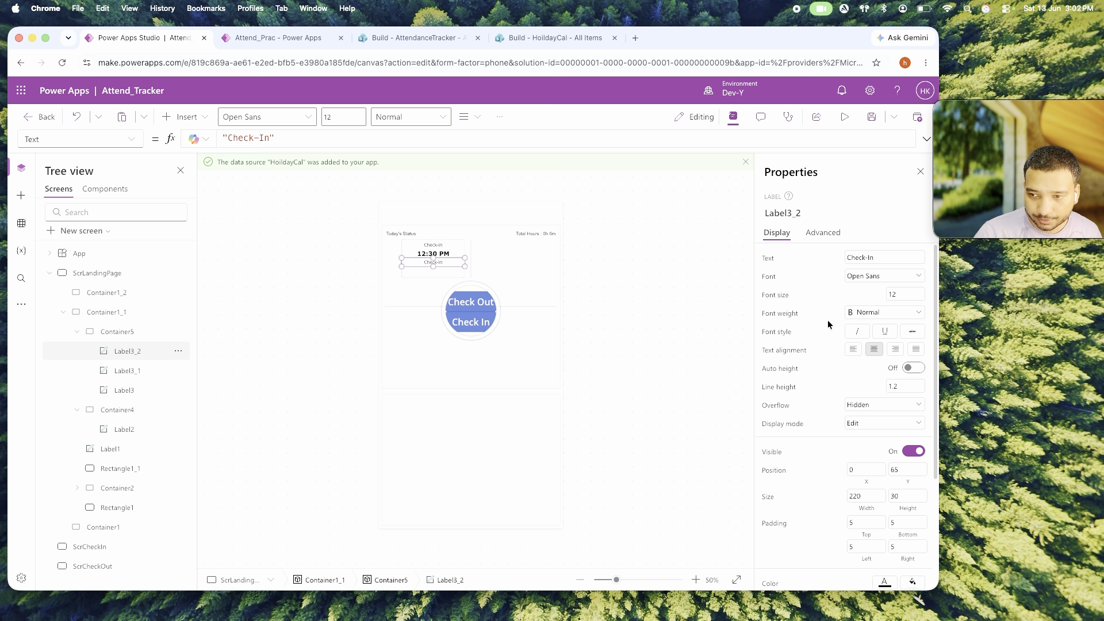
# Change the text of the label below 12:30 PM to Jun 11, 2026.
pyautogui.tripleClick(873, 259)
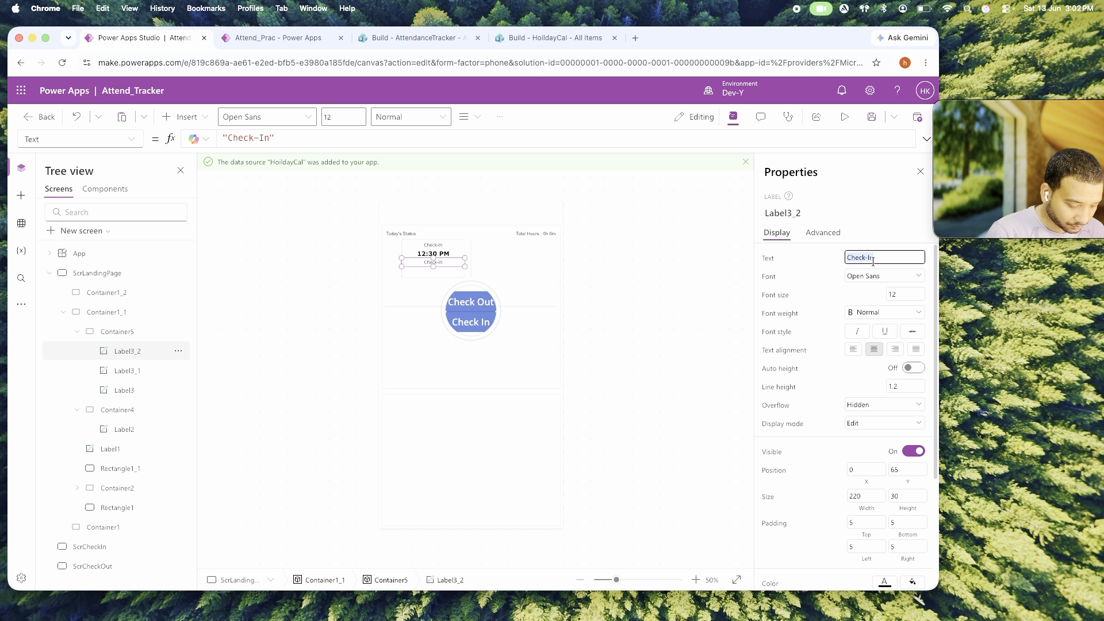
pyautogui.write('Jun 11, 2026')
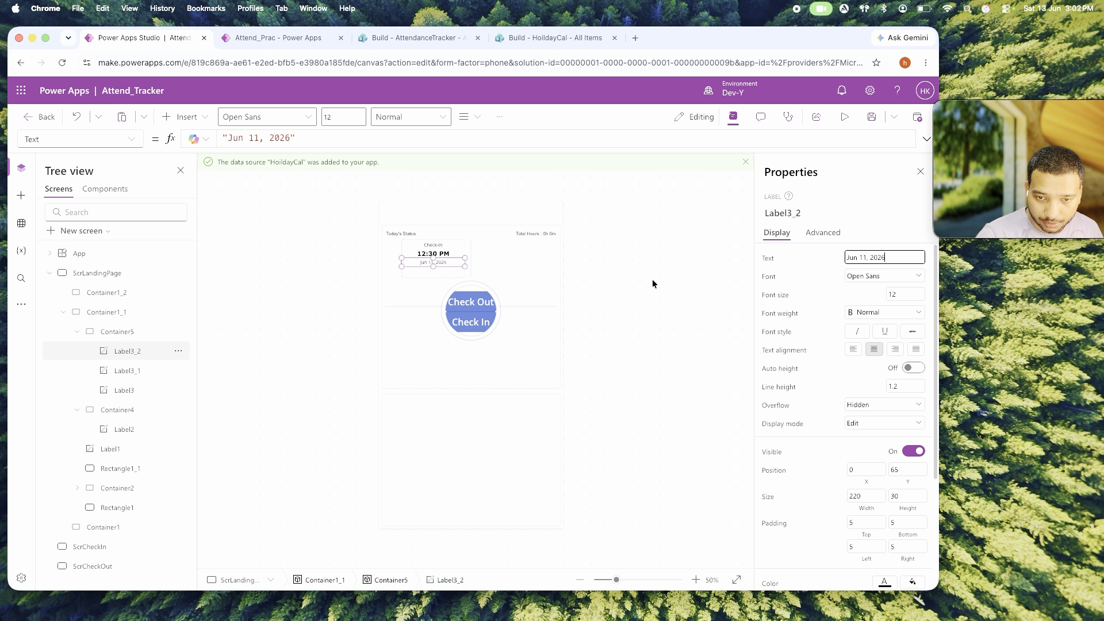
pyautogui.click(652, 279)
pyautogui.click(435, 262)
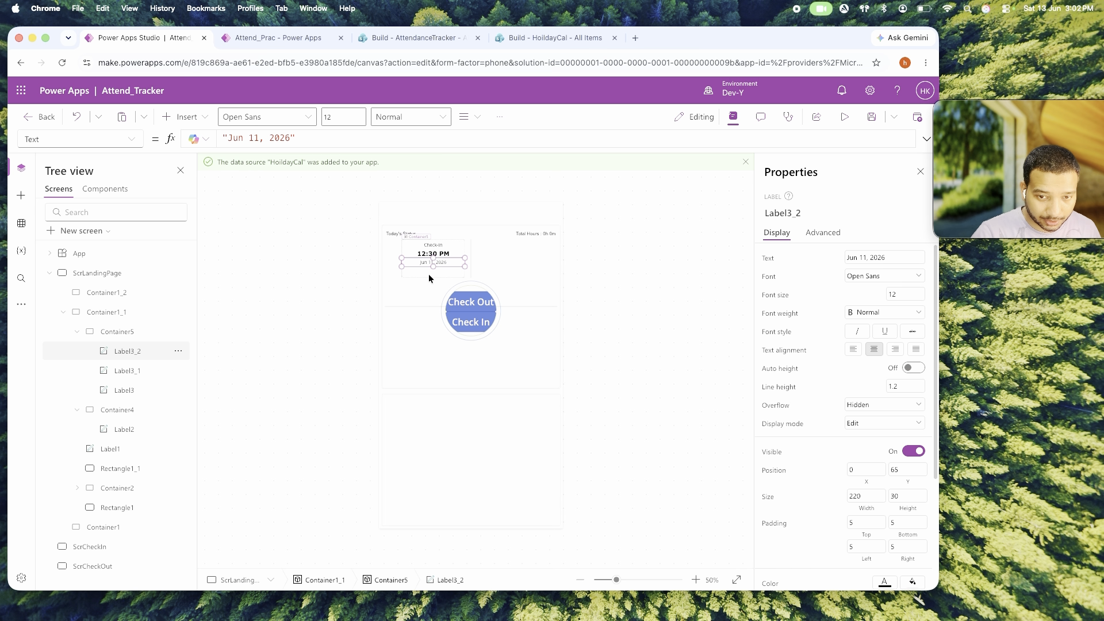
# Duplicate the Jun 11, 2026 label within Container5, place the copy below it at Y 95 and set its text to Thrusday.
pyautogui.click(429, 274)
pyautogui.press('super+v')
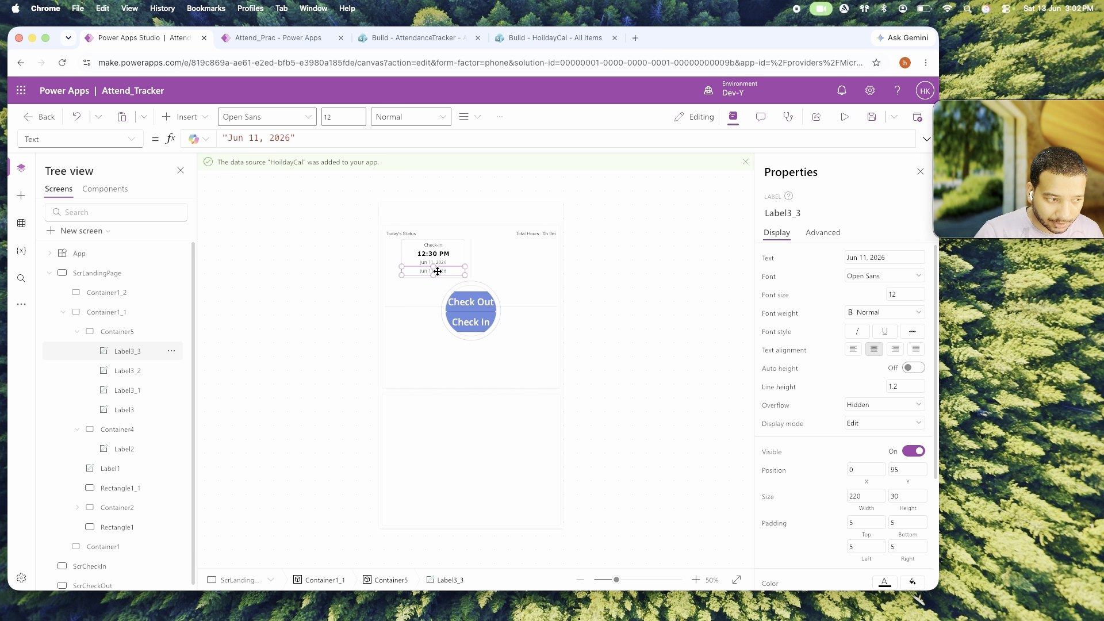
pyautogui.tripleClick(873, 257)
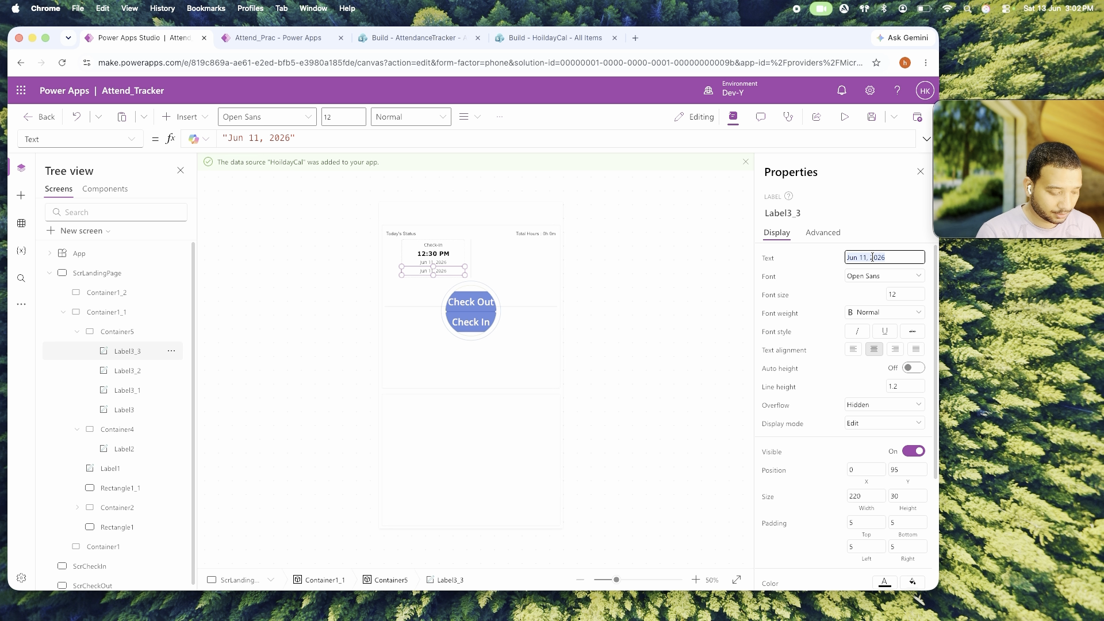
pyautogui.write('Th')
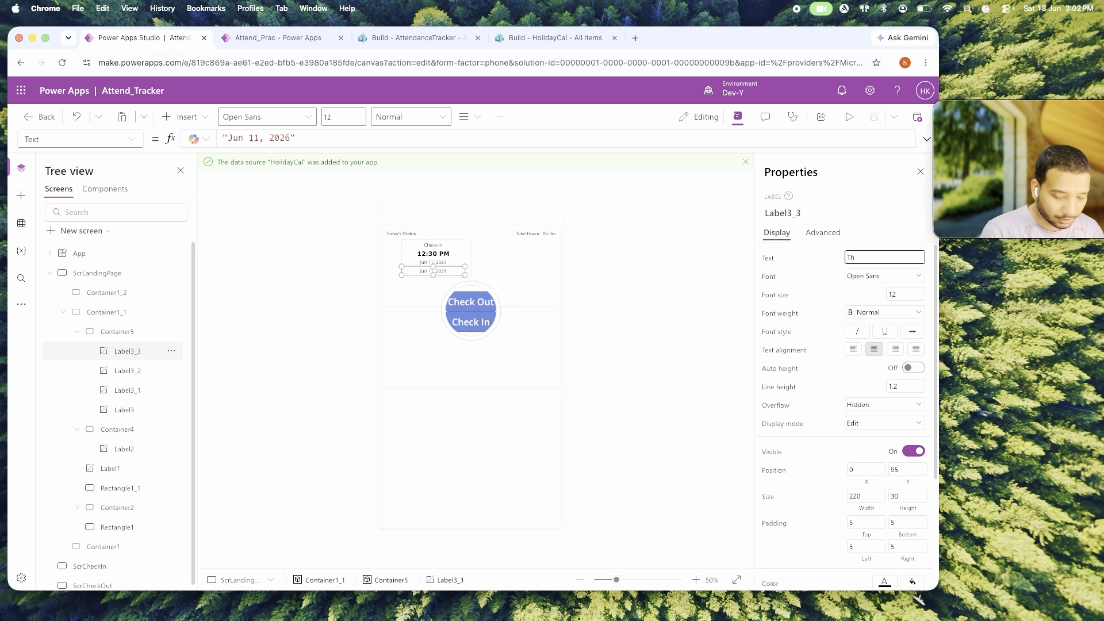
pyautogui.write('rusday')
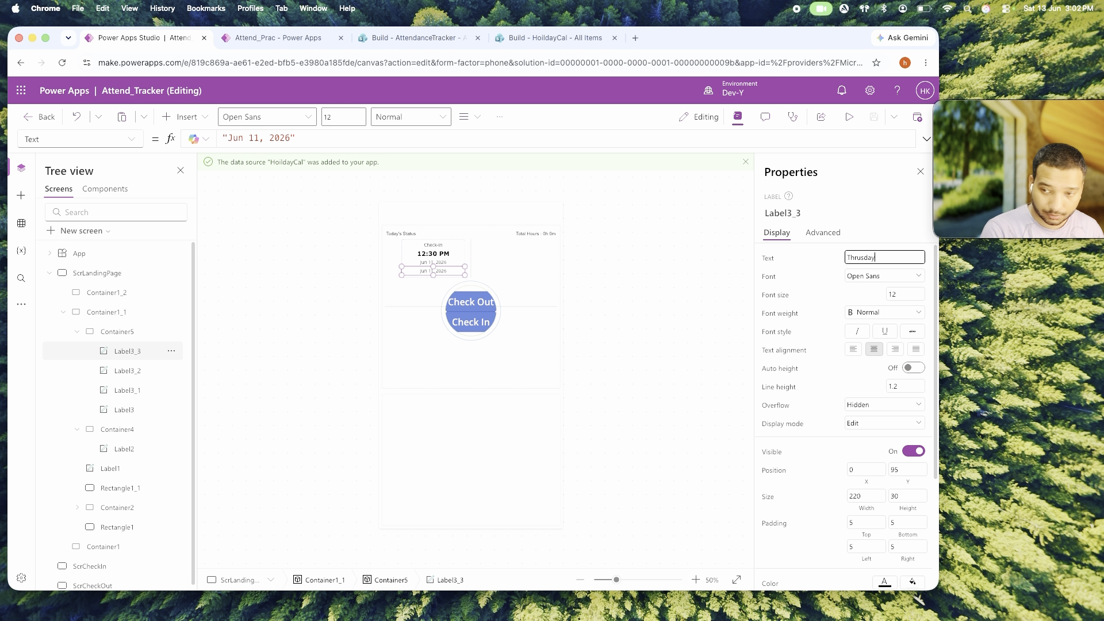
pyautogui.click(660, 269)
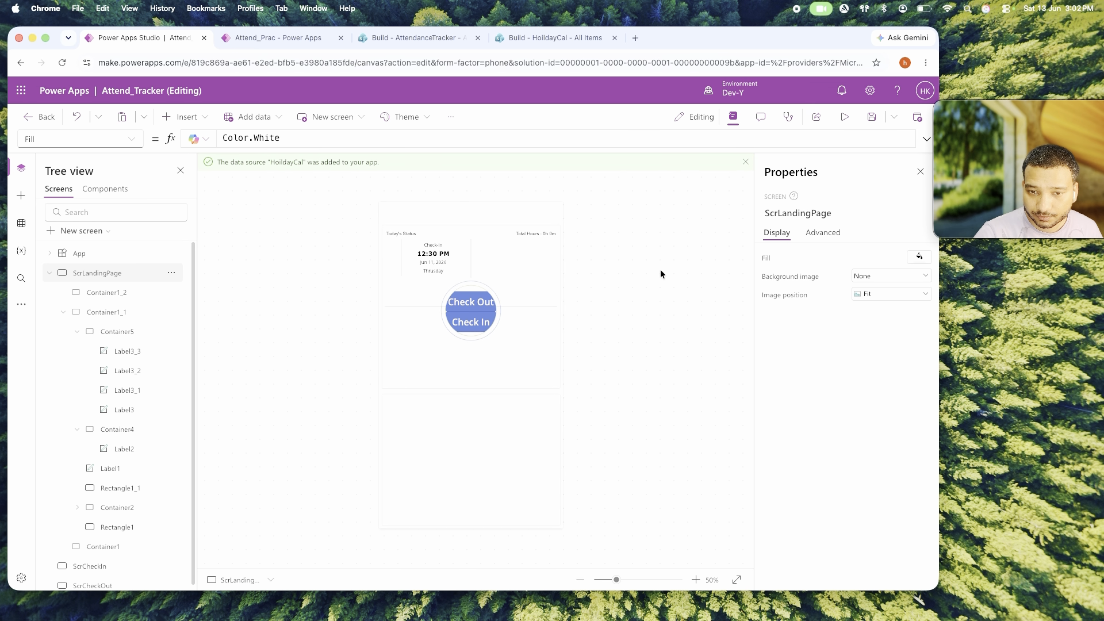
# Set the drop shadow of Container5, the check-in details container, to None.
pyautogui.click(463, 272)
pyautogui.click(617, 298)
pyautogui.click(460, 246)
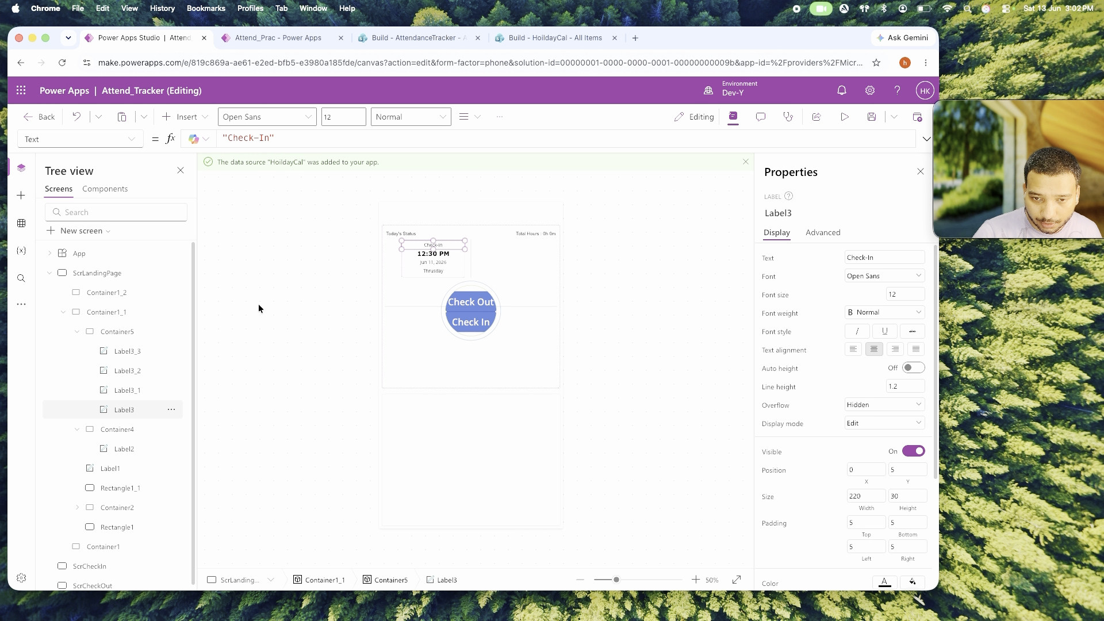
pyautogui.click(130, 333)
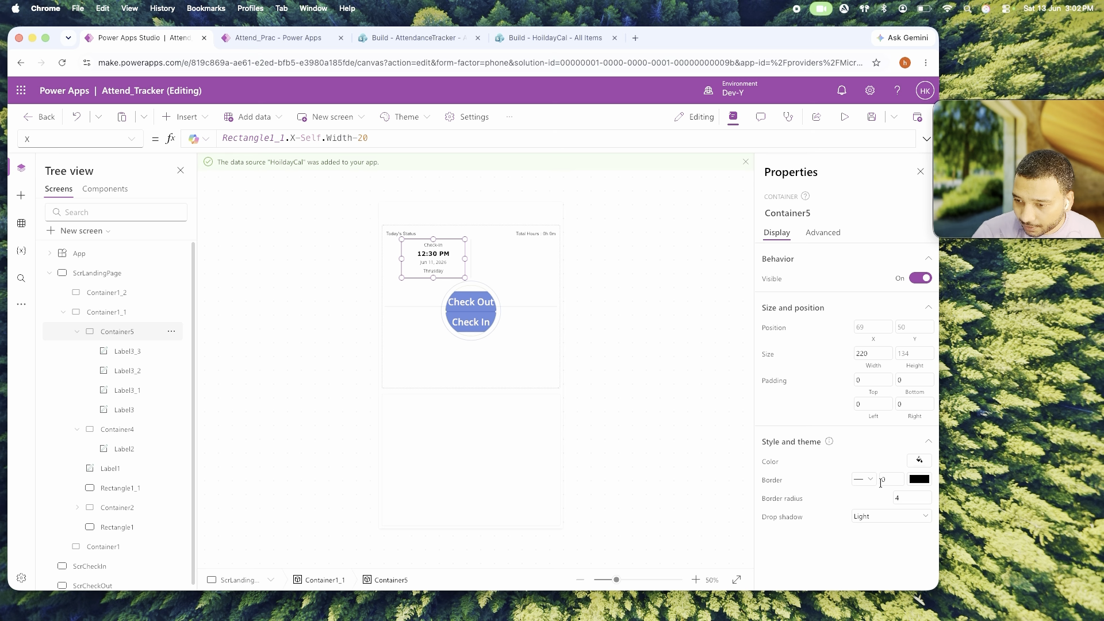
pyautogui.click(883, 518)
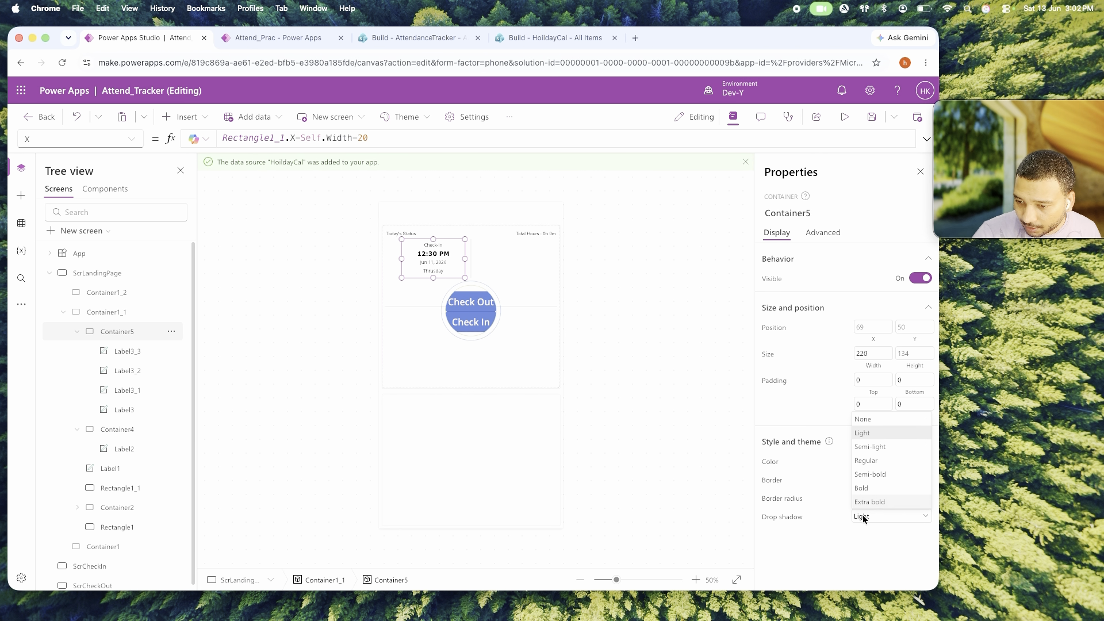
pyautogui.click(876, 422)
pyautogui.click(622, 362)
pyautogui.click(458, 273)
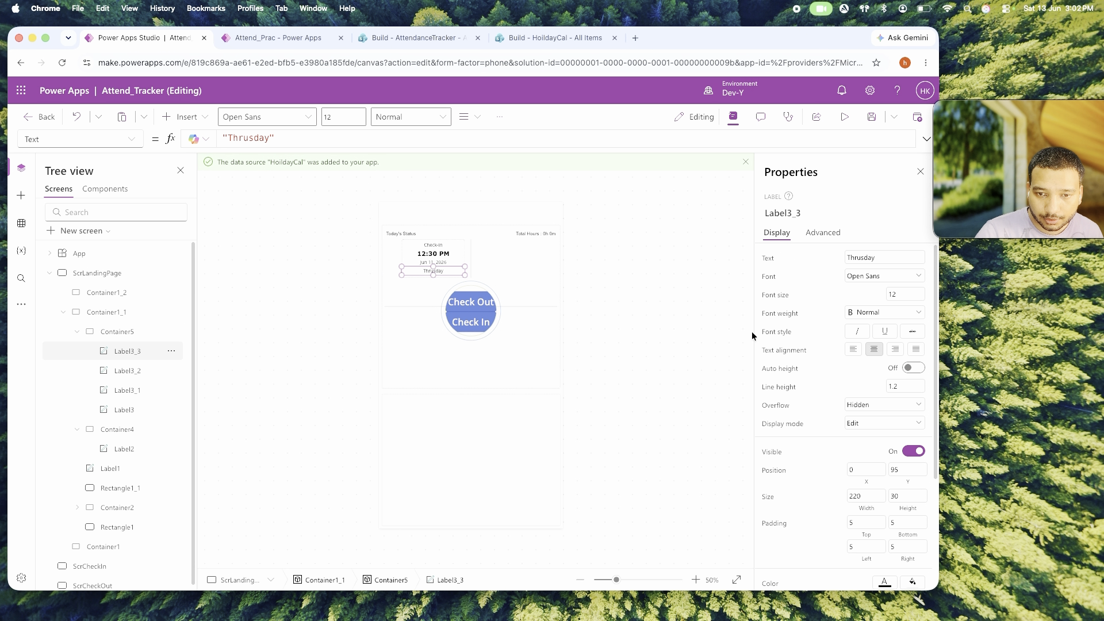
pyautogui.click(465, 245)
# Duplicate Container5 with its labels and place the copy directly inside Container1_1.
pyautogui.click(121, 318)
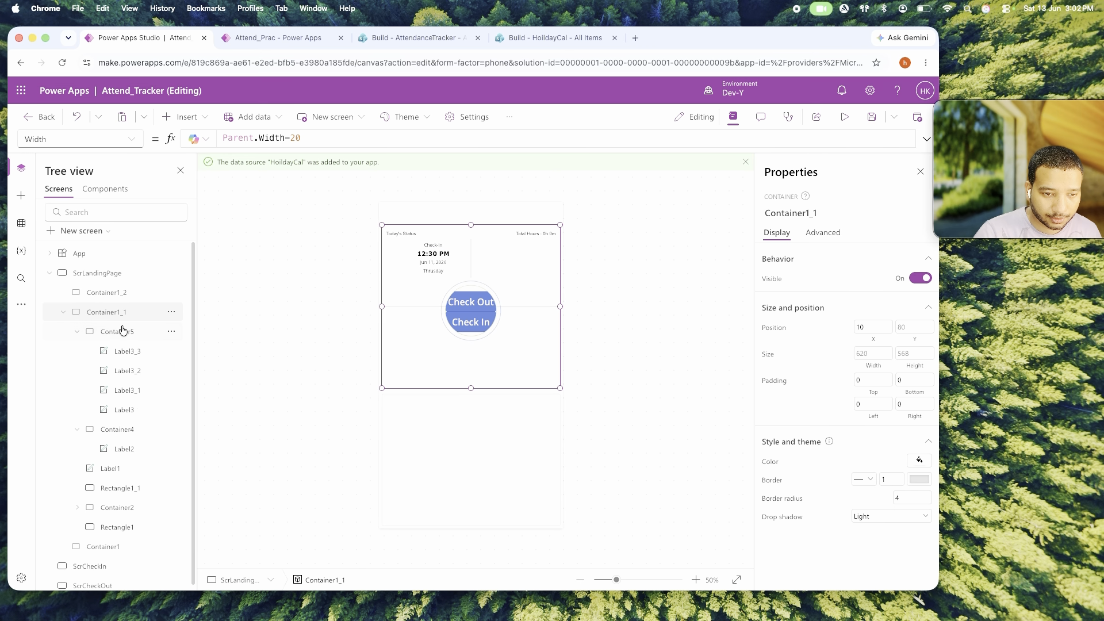
pyautogui.click(122, 331)
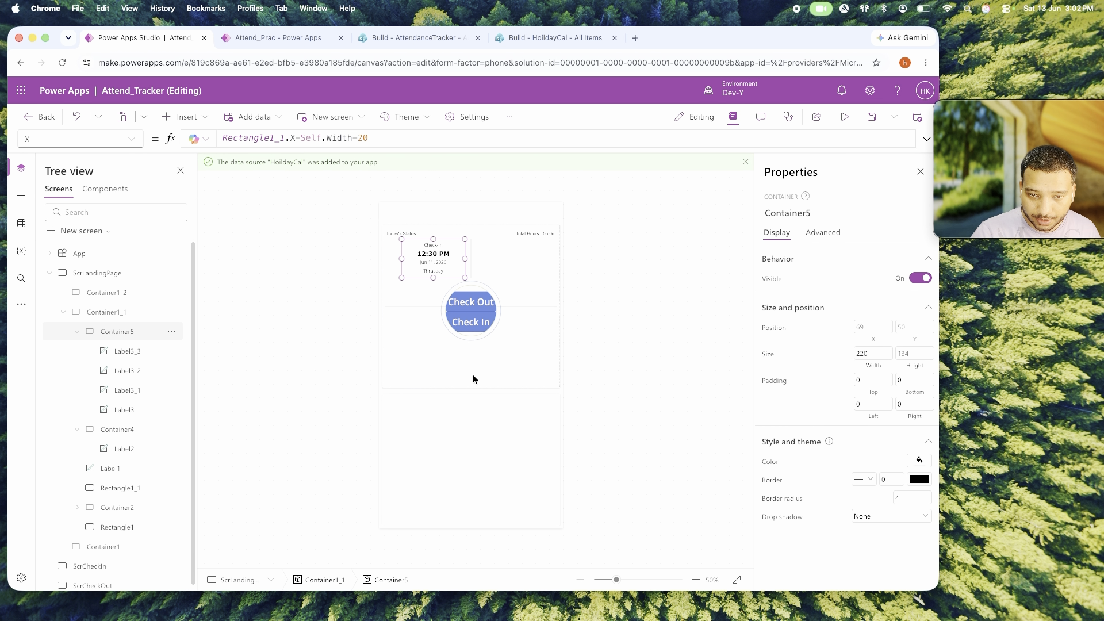
pyautogui.hotkey('ctrl', 'v')
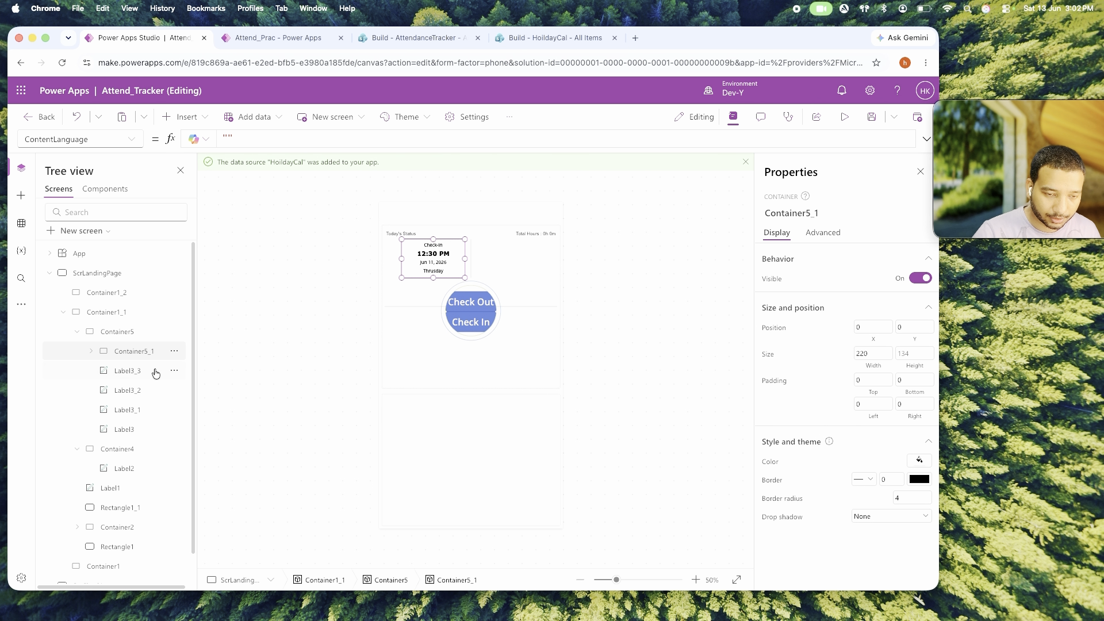
pyautogui.hotkey('ctrl', 'z')
pyautogui.click(127, 320)
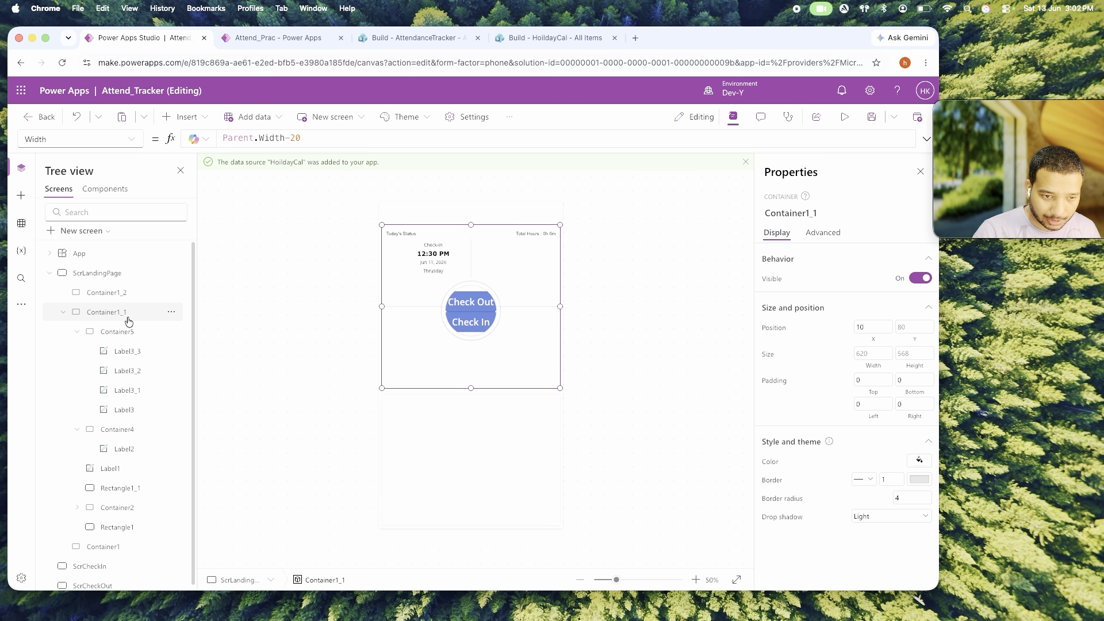
pyautogui.hotkey('ctrl', 'v')
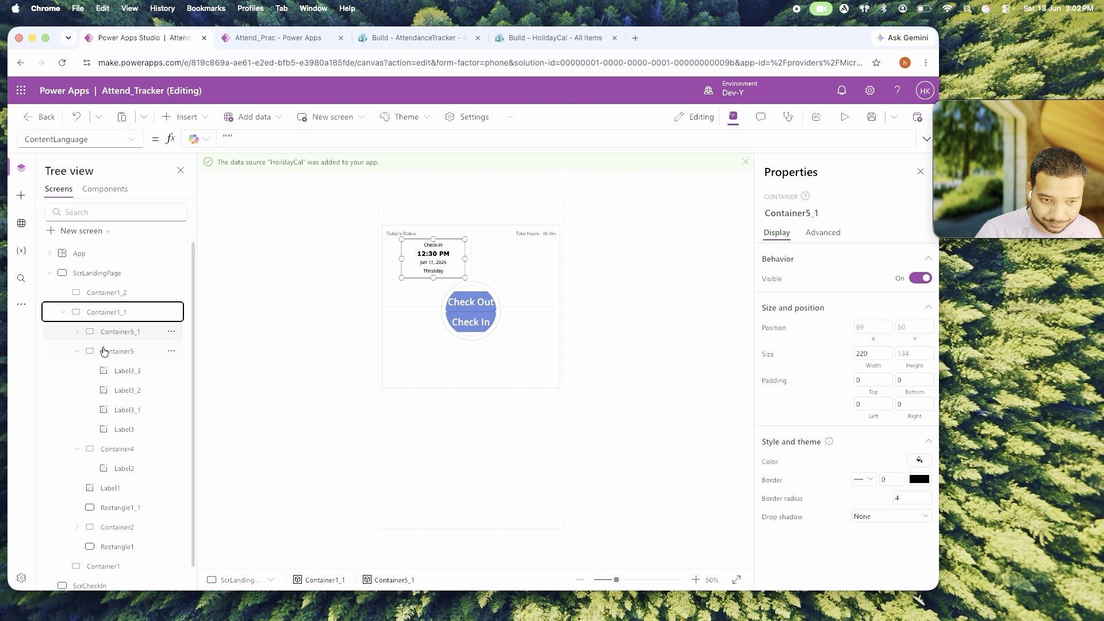
pyautogui.click(78, 353)
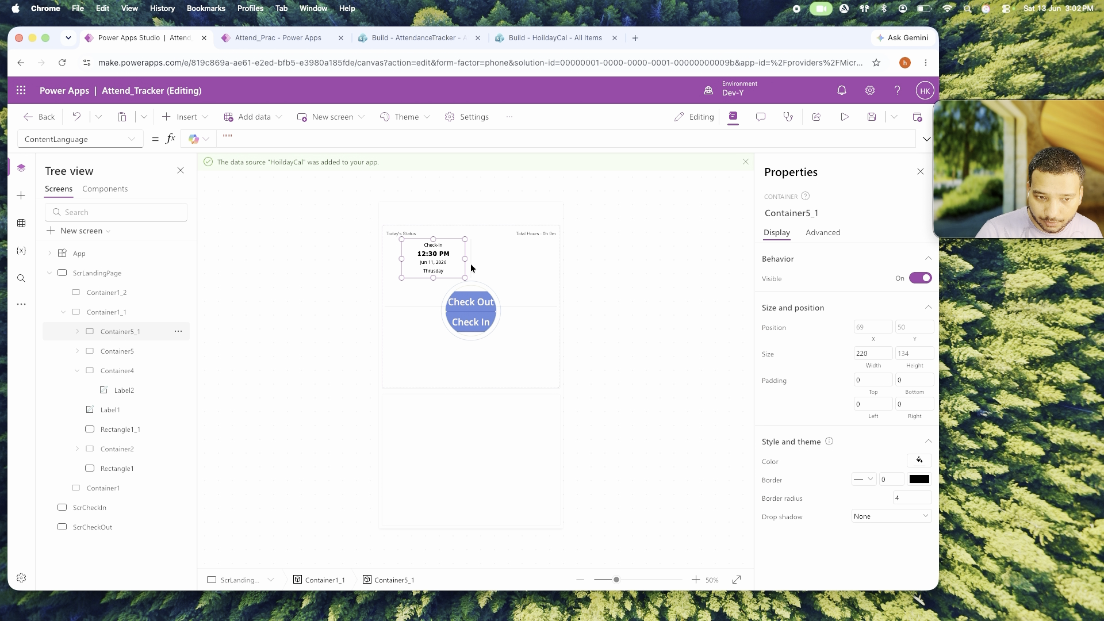
# Set the X position of the duplicated details container to the formula Rectangle1_1.X+20.
pyautogui.click(873, 327)
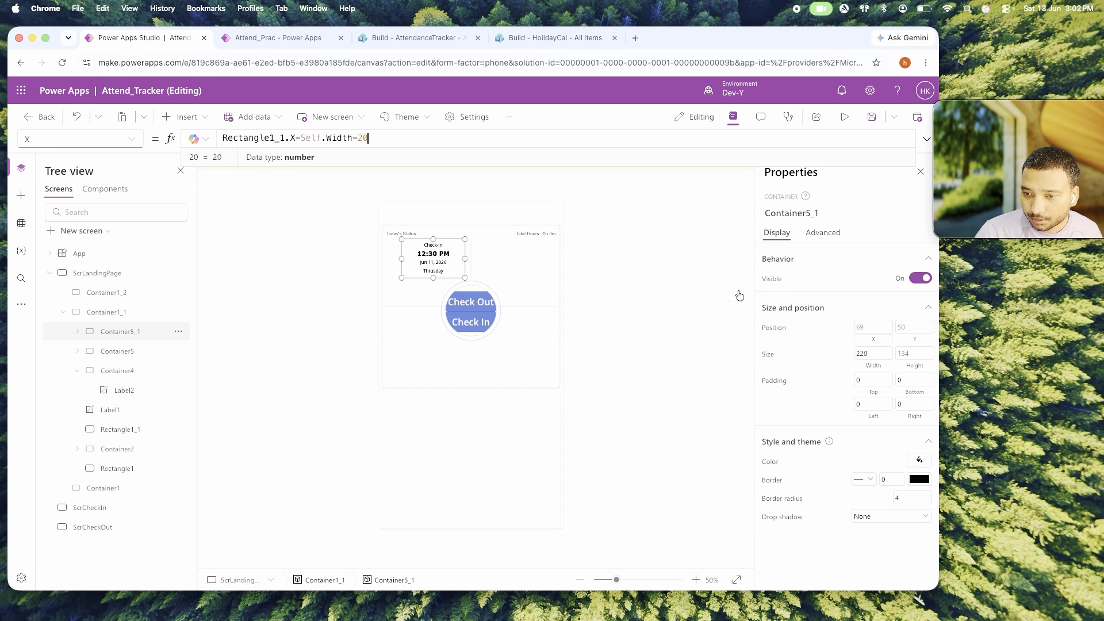
pyautogui.click(300, 138)
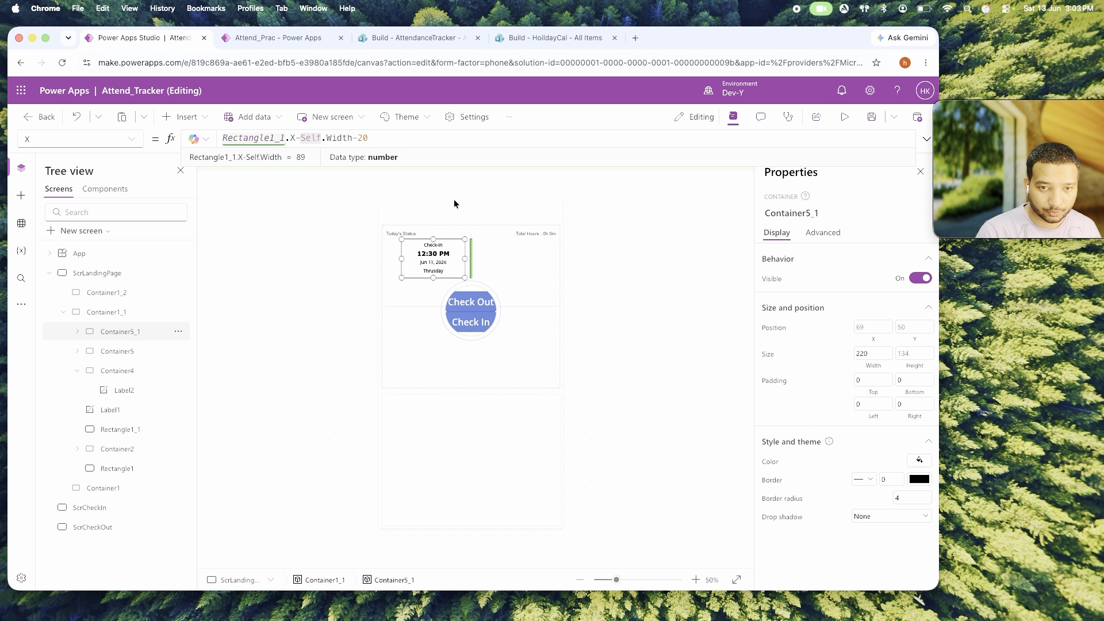
pyautogui.press('BackSpace')
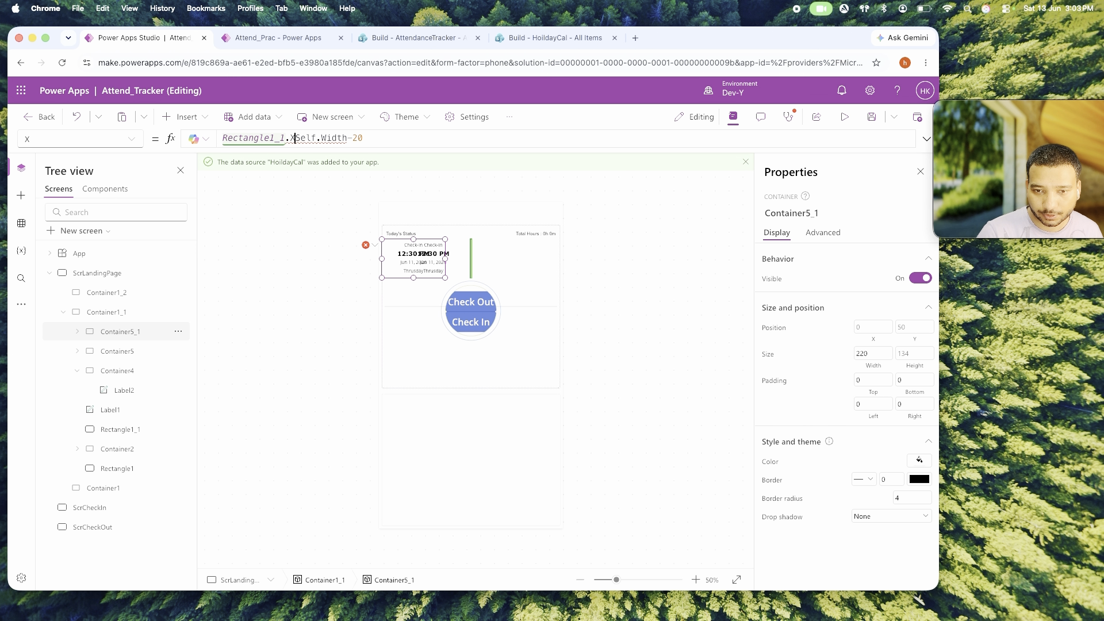
pyautogui.write('+')
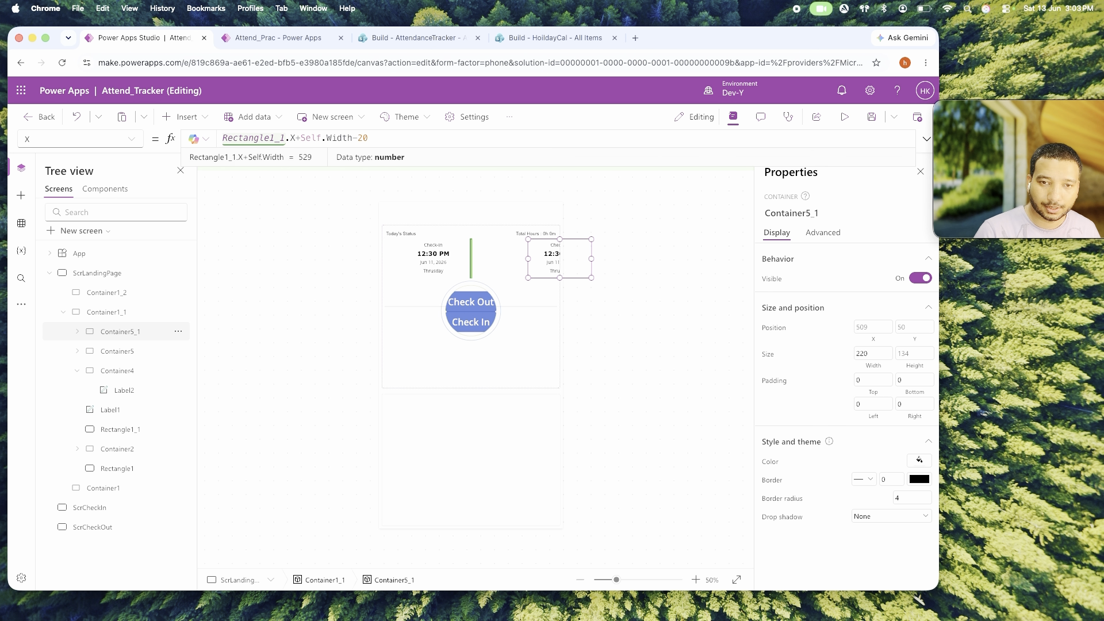
pyautogui.hotkey('shift', 'Right')
pyautogui.hotkey('shift', 'Right')
pyautogui.hotkey('shift', 'Right')
pyautogui.hotkey('shift', 'Right')
pyautogui.hotkey('shift', 'Right')
pyautogui.hotkey('shift', 'Right')
pyautogui.hotkey('shift', 'Right')
pyautogui.hotkey('shift', 'Right')
pyautogui.hotkey('shift', 'Right')
pyautogui.hotkey('shift', 'Right')
pyautogui.hotkey('shift', 'Right')
pyautogui.hotkey('shift', 'Right')
pyautogui.hotkey('shift', 'Right')
pyautogui.hotkey('shift', 'Right')
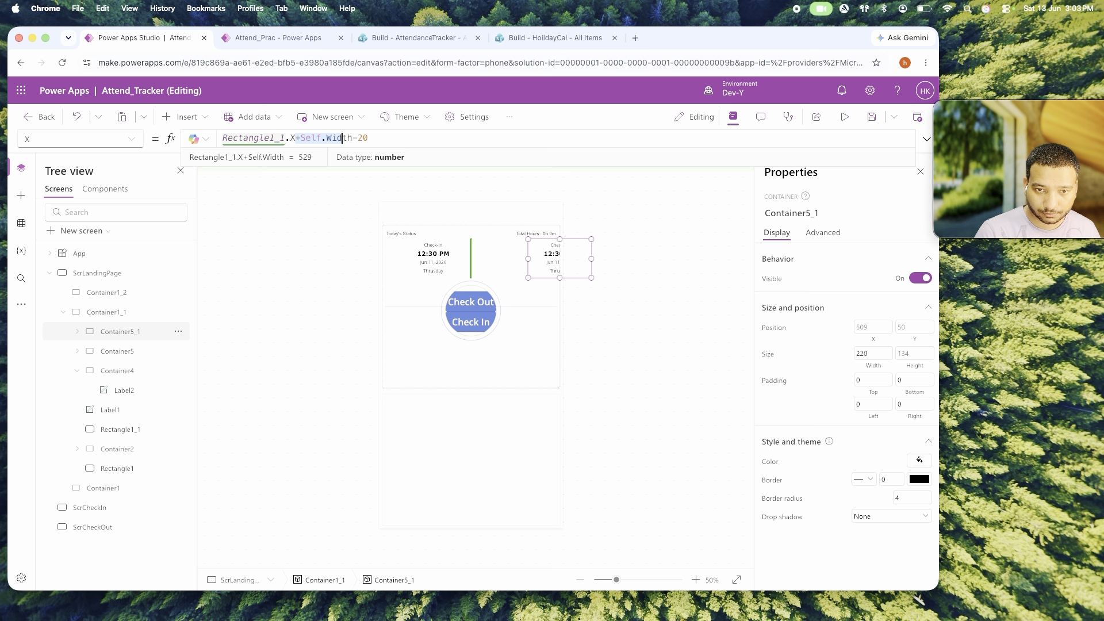
pyautogui.press('BackSpace')
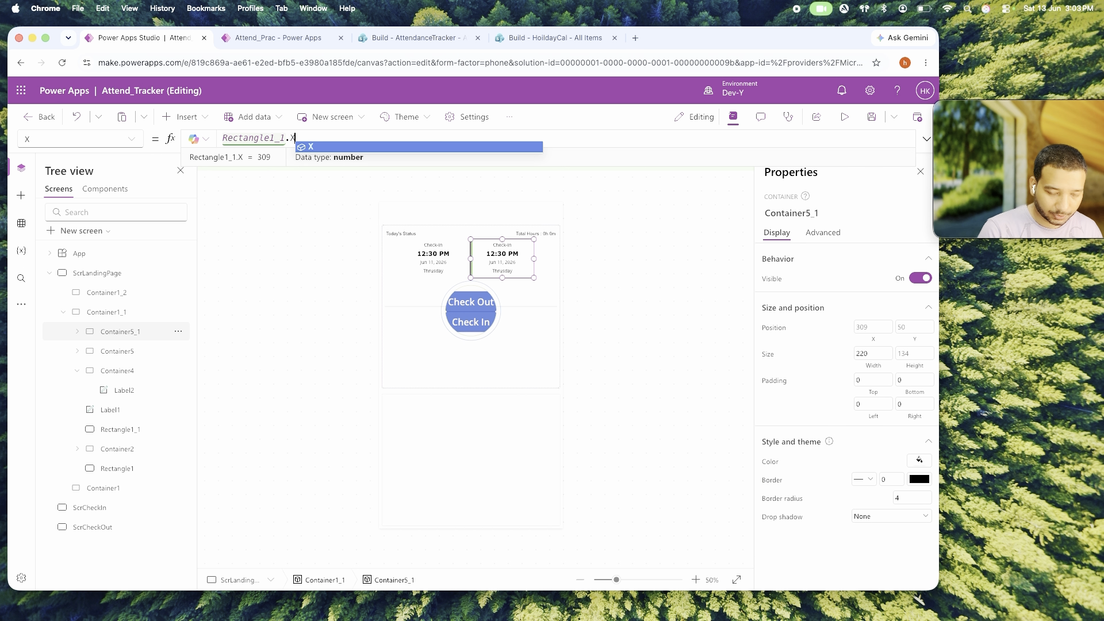
pyautogui.write('+20')
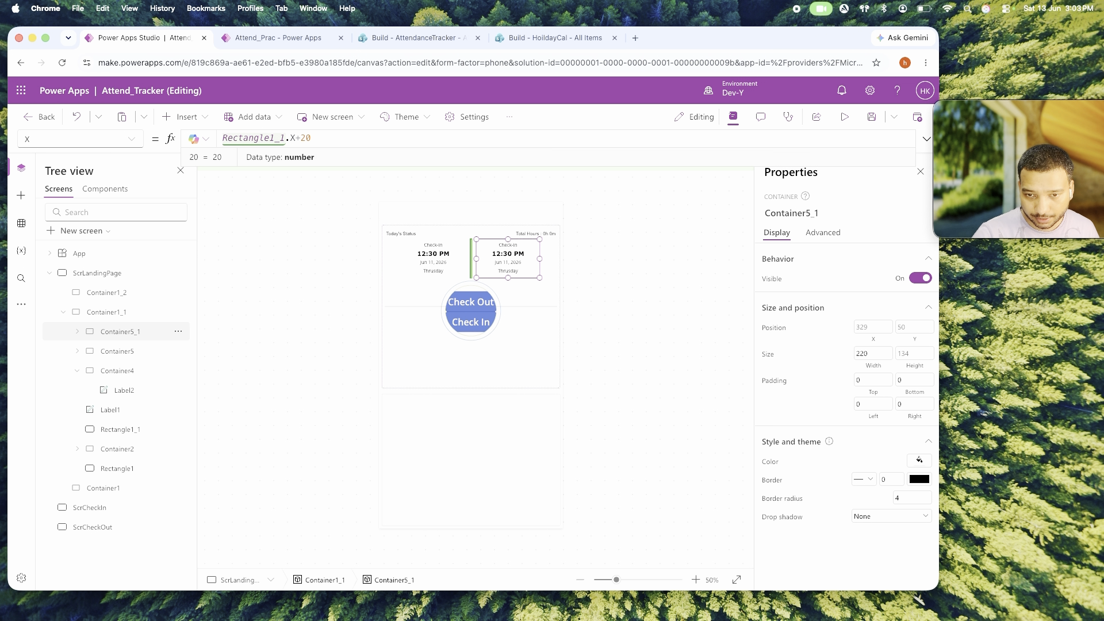
pyautogui.click(633, 326)
# Change the Check-In heading label in the duplicated container to Check-Out.
pyautogui.click(514, 259)
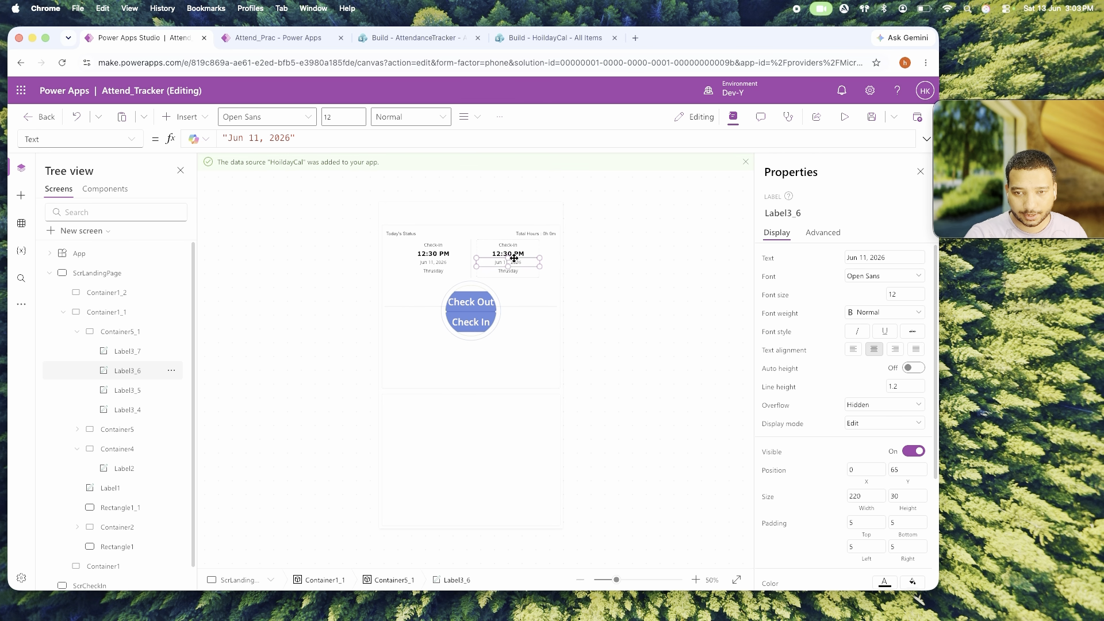
pyautogui.click(509, 245)
pyautogui.click(886, 257)
pyautogui.press('super+a')
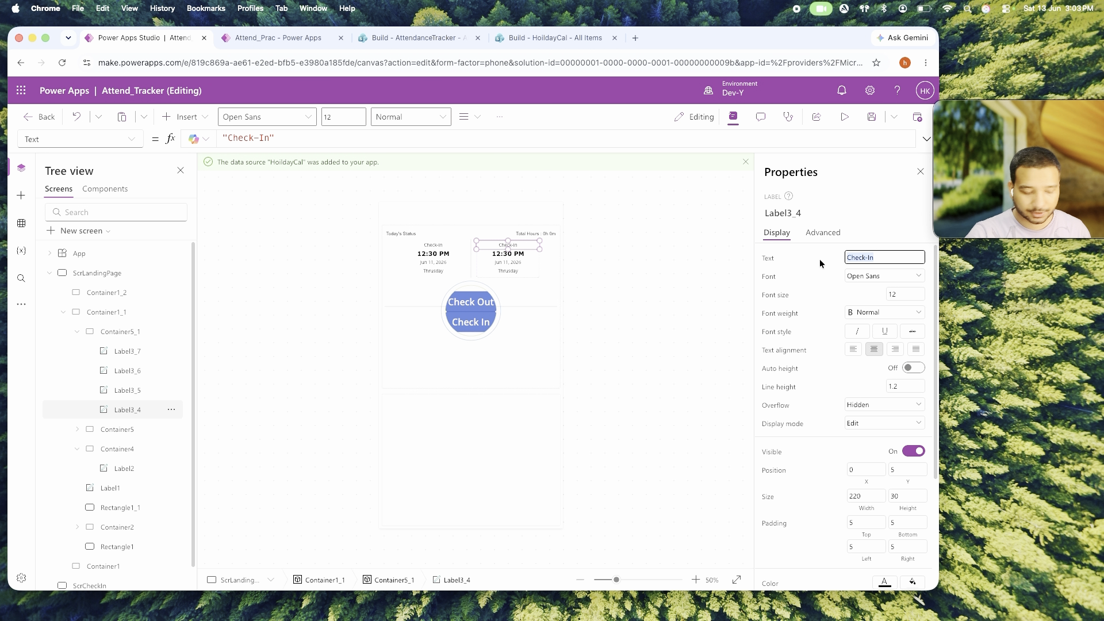
pyautogui.write('Check')
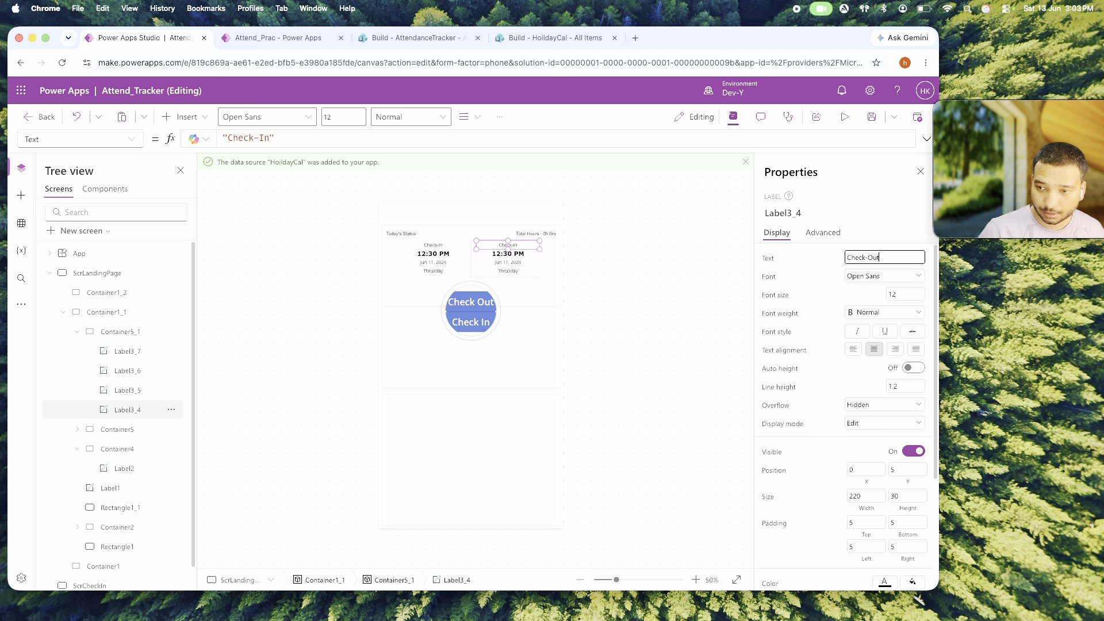
pyautogui.click(732, 264)
pyautogui.click(513, 266)
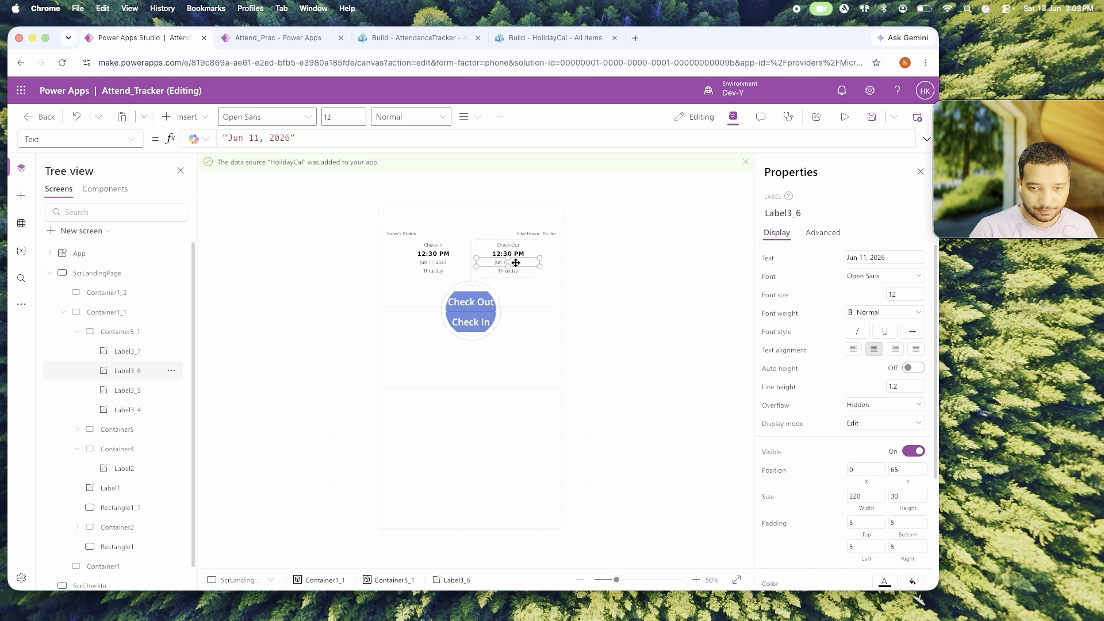
pyautogui.click(575, 278)
pyautogui.click(554, 273)
pyautogui.click(626, 268)
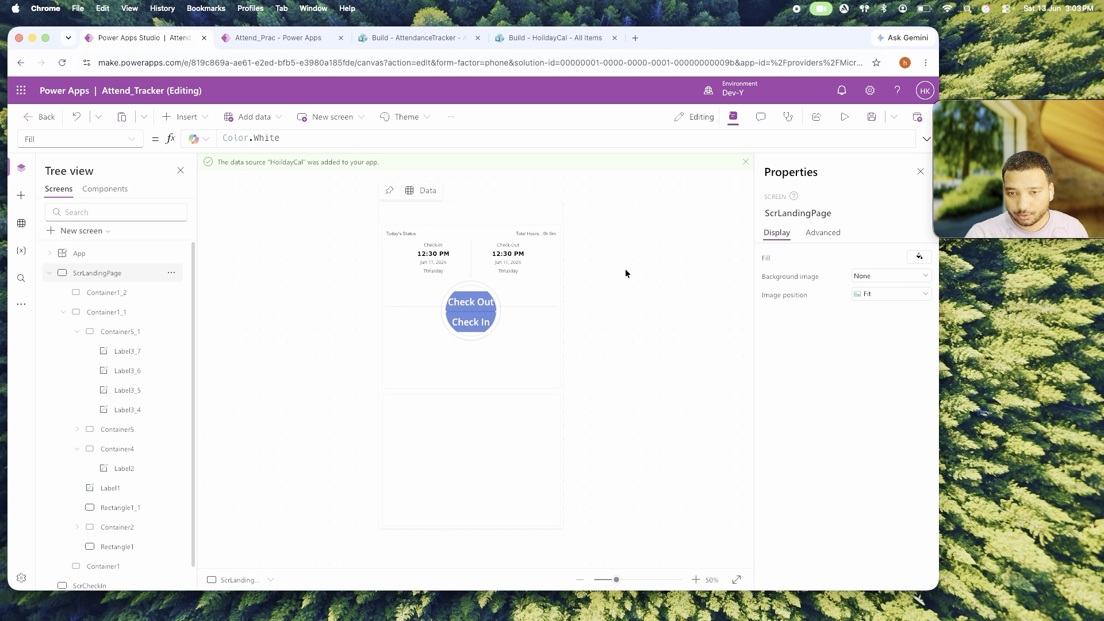
pyautogui.click(553, 234)
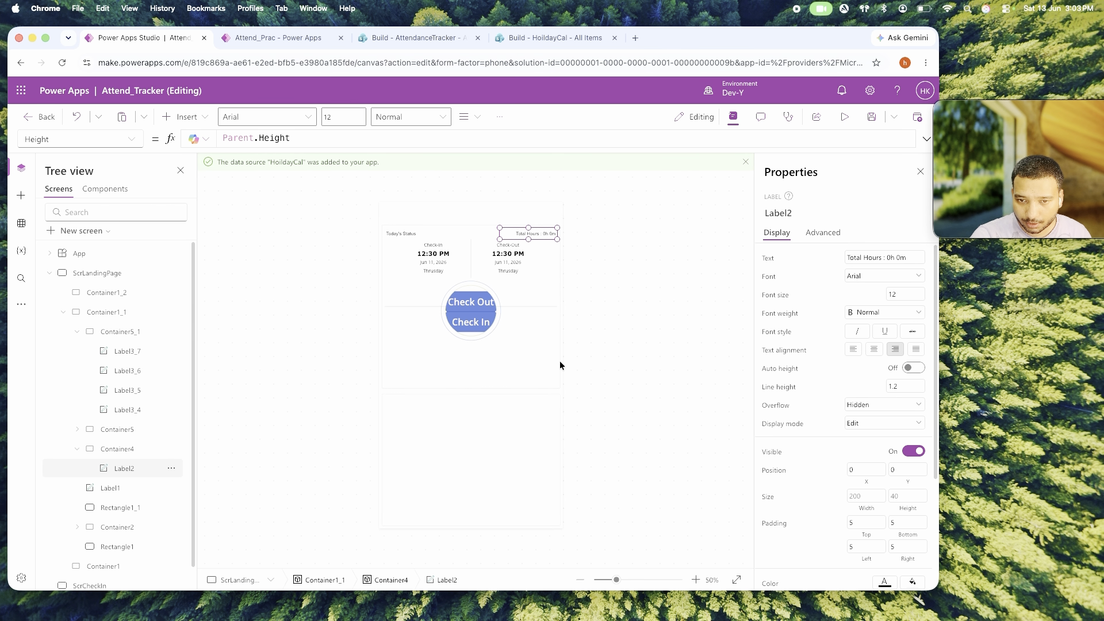
pyautogui.click(525, 279)
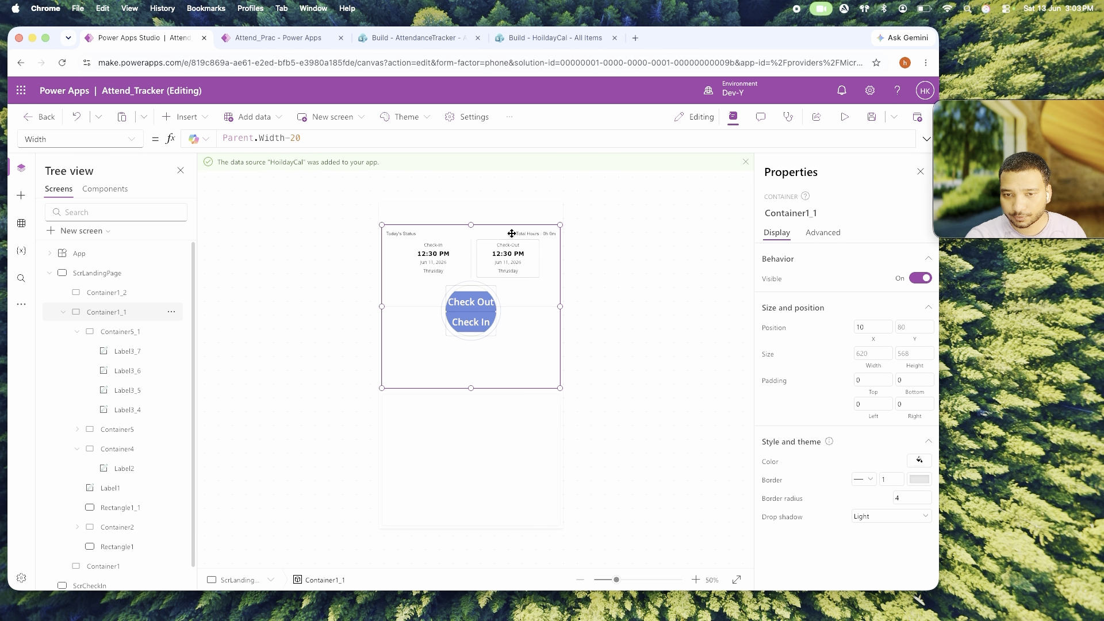
pyautogui.click(610, 265)
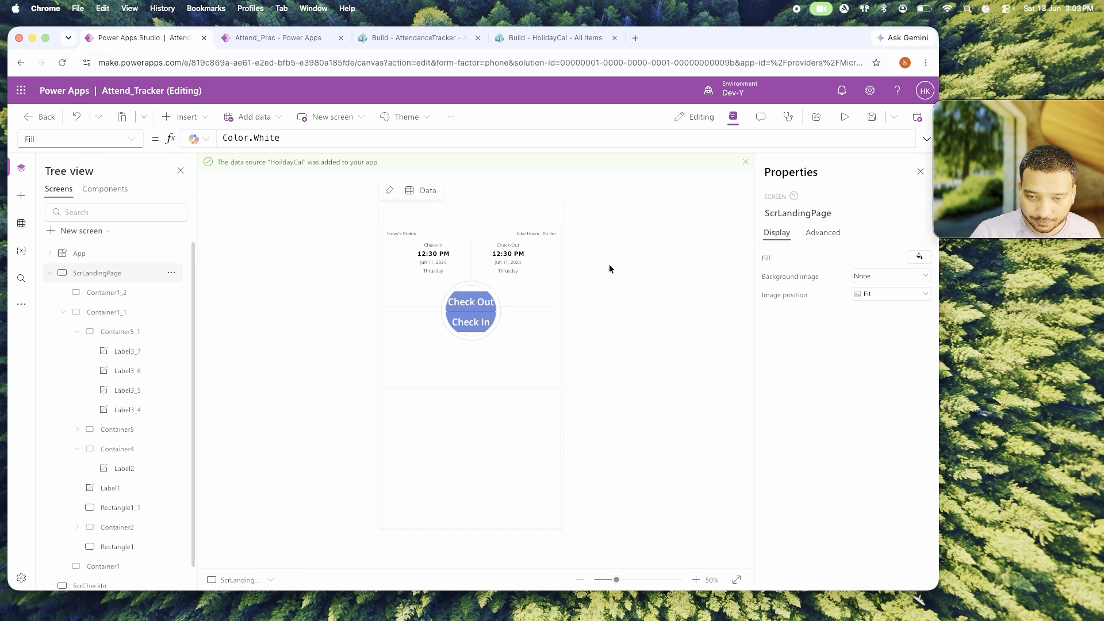
# Insert an image control into Container1, the header container of the landing page.
pyautogui.click(550, 214)
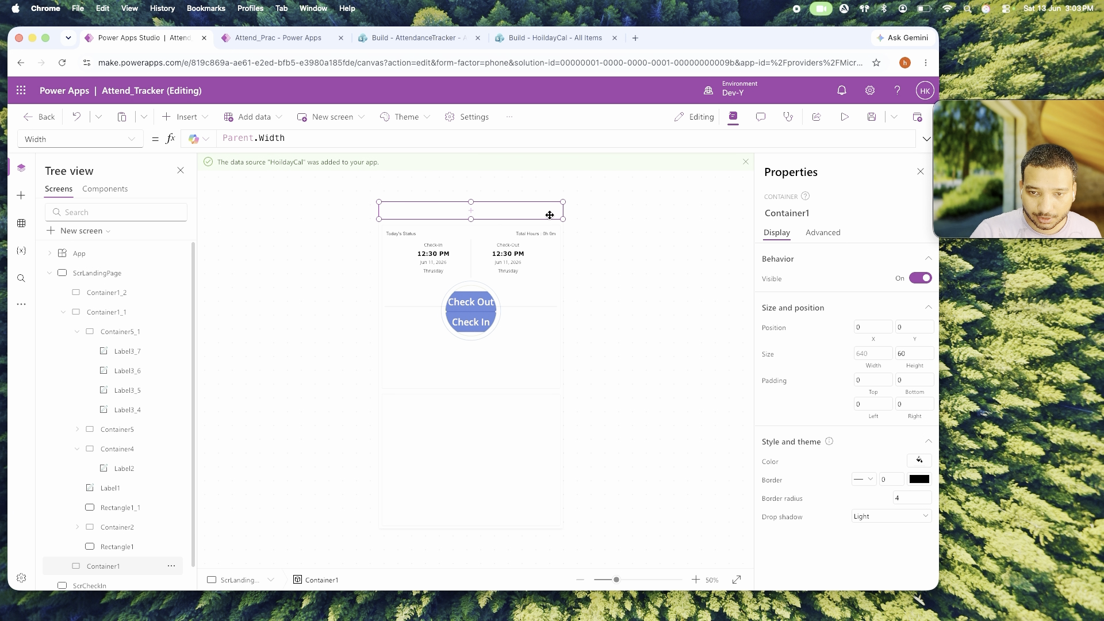
pyautogui.click(187, 117)
pyautogui.write('imnag')
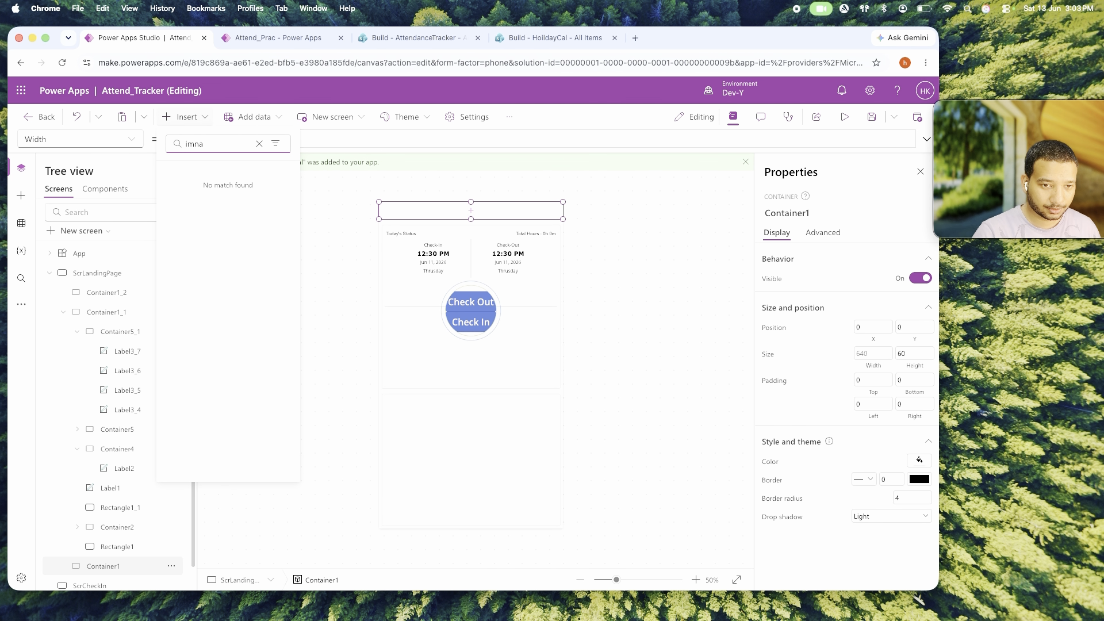
pyautogui.press('BackSpace')
pyautogui.click(184, 235)
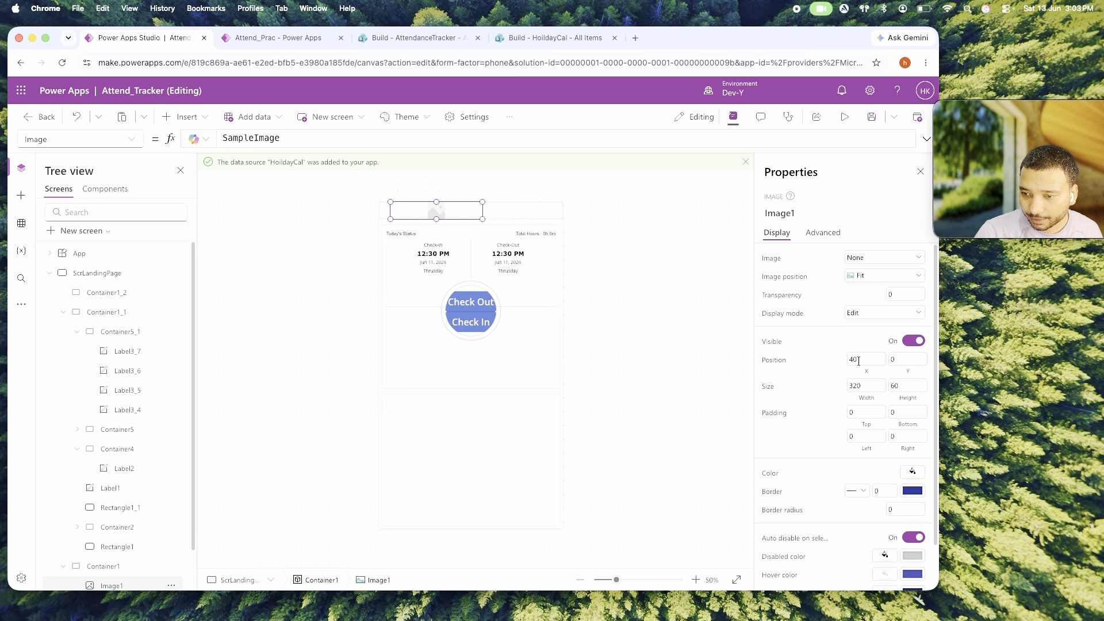
# Set the X position of the header image to the formula Parent.Width-Self.Width-10.
pyautogui.click(860, 360)
pyautogui.press('BackSpace')
pyautogui.press('BackSpace')
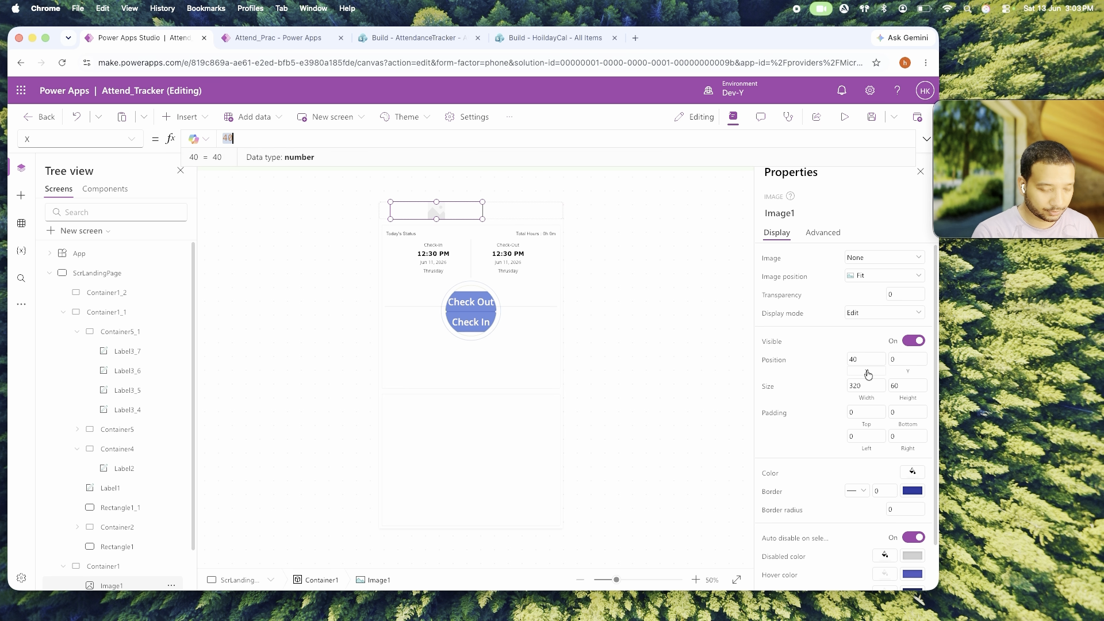
pyautogui.write('Parent.Width')
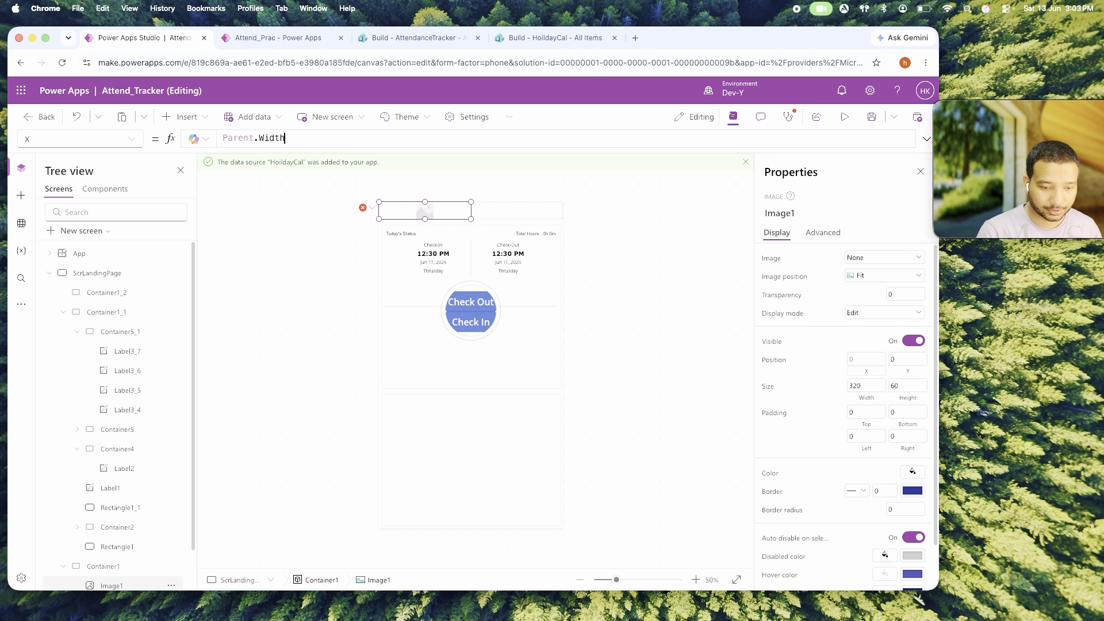
pyautogui.write('-self.Width')
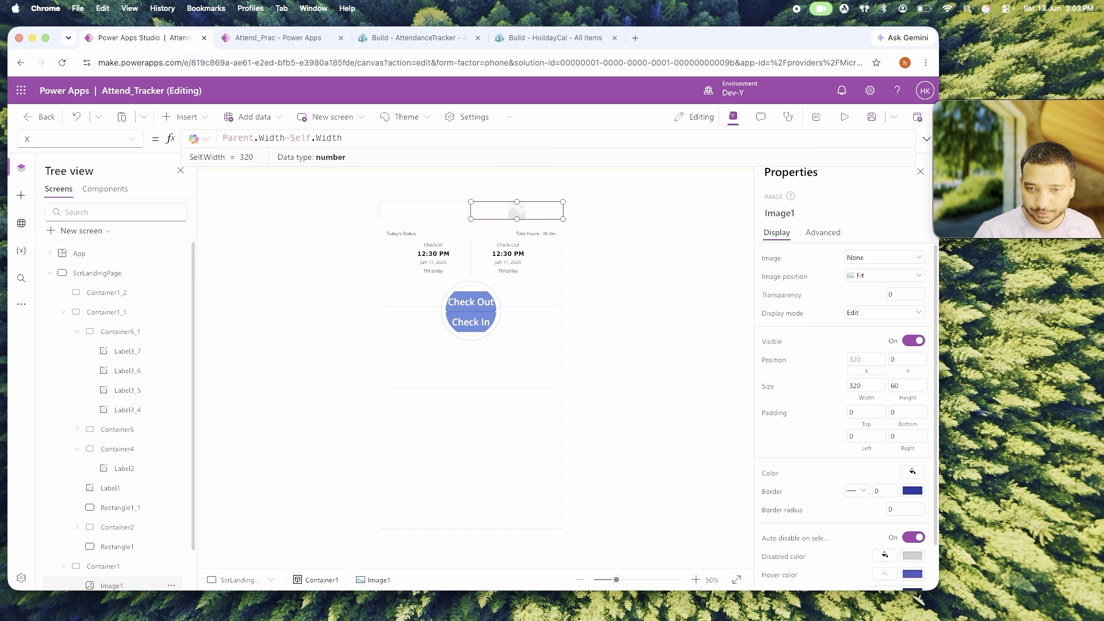
pyautogui.write('-10')
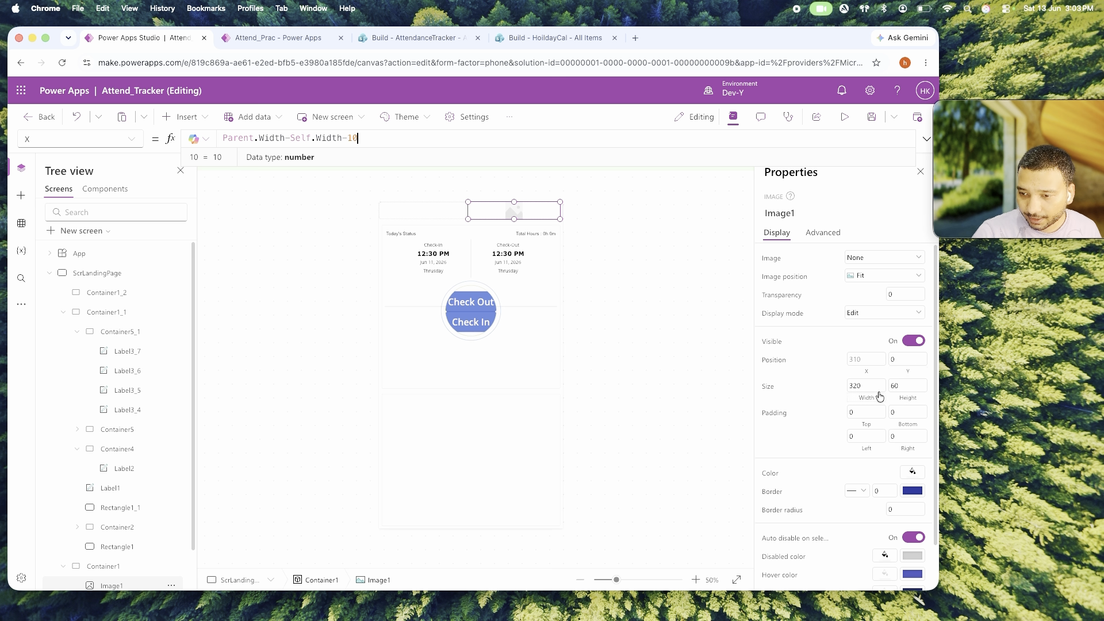
# Set the height of the header image to the formula Parent.Height-10.
pyautogui.click(906, 401)
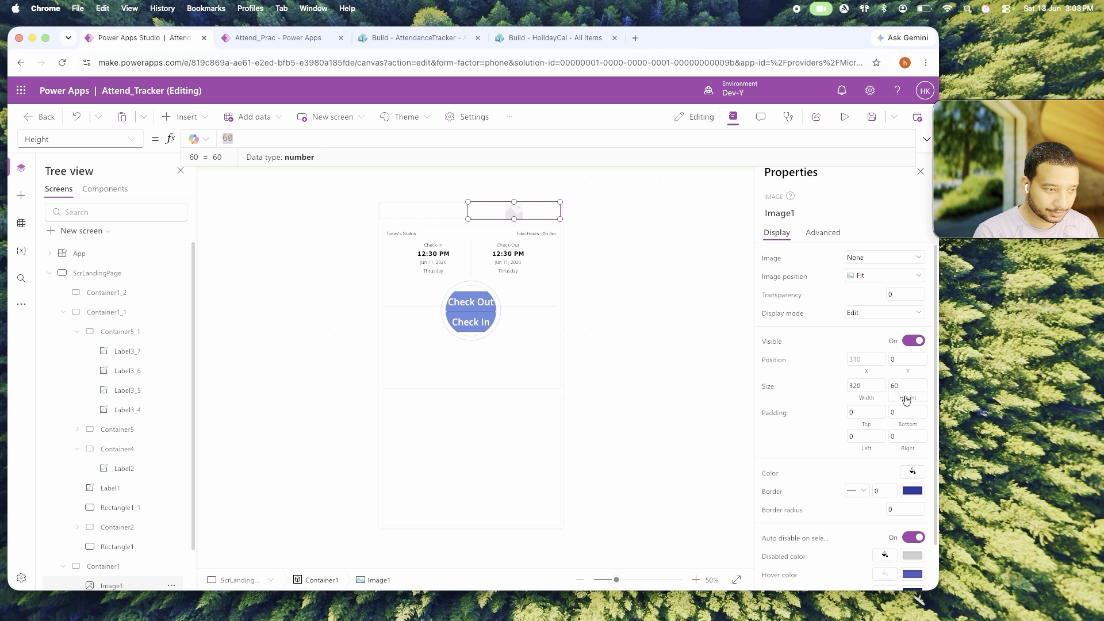
pyautogui.write('Parent.Height')
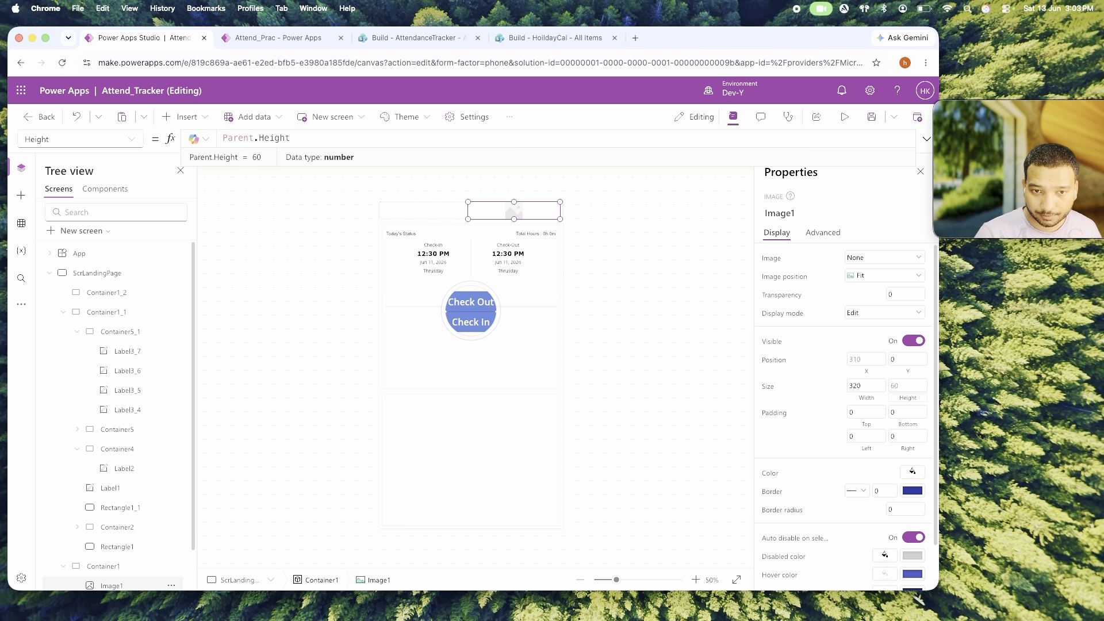
pyautogui.write('-')
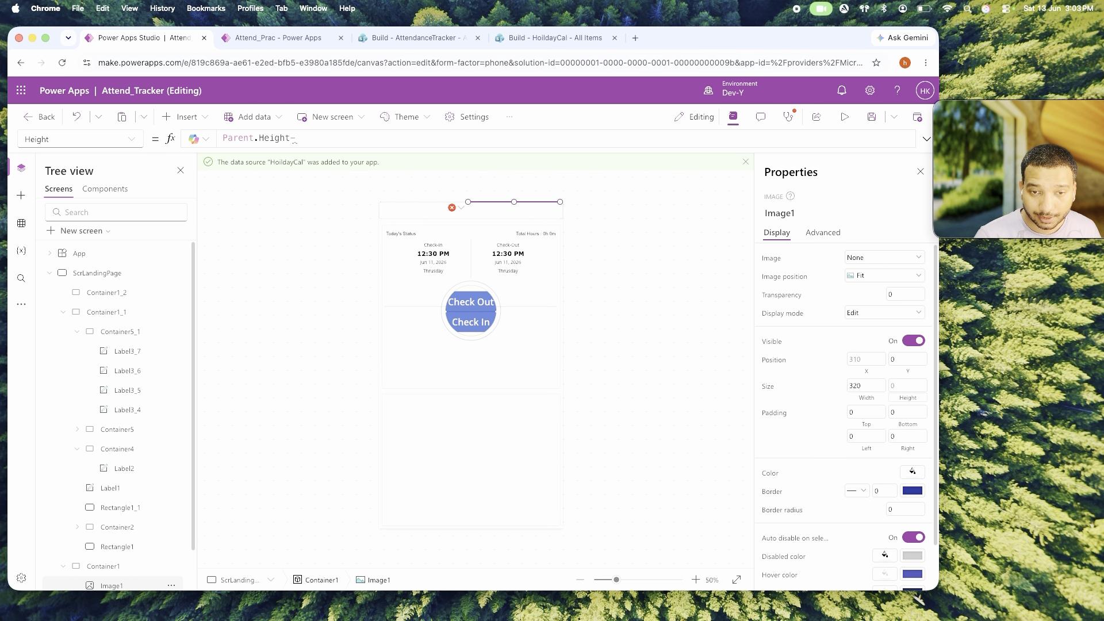
pyautogui.write('10')
# Set the header image's Y position to 5 and its width to 50.
pyautogui.click(905, 362)
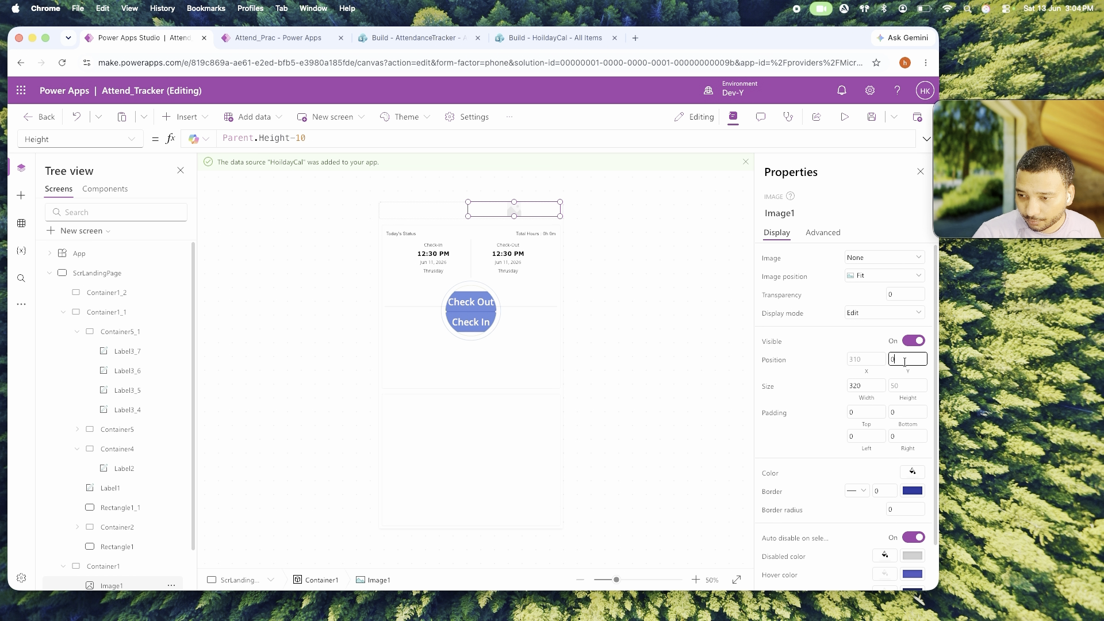
pyautogui.write('5')
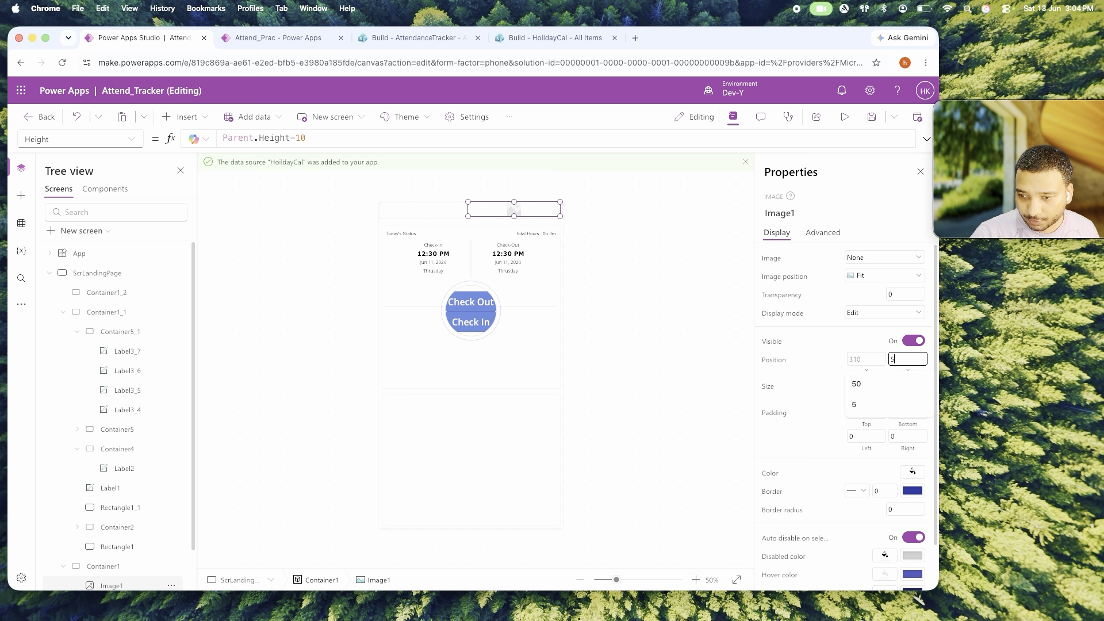
pyautogui.click(816, 354)
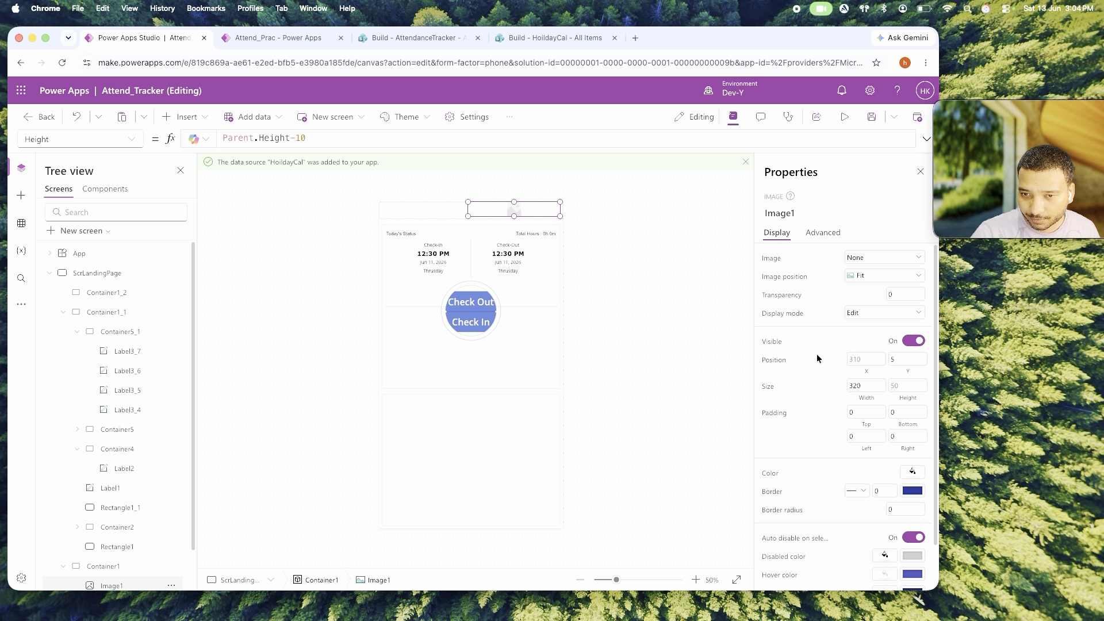
pyautogui.click(859, 383)
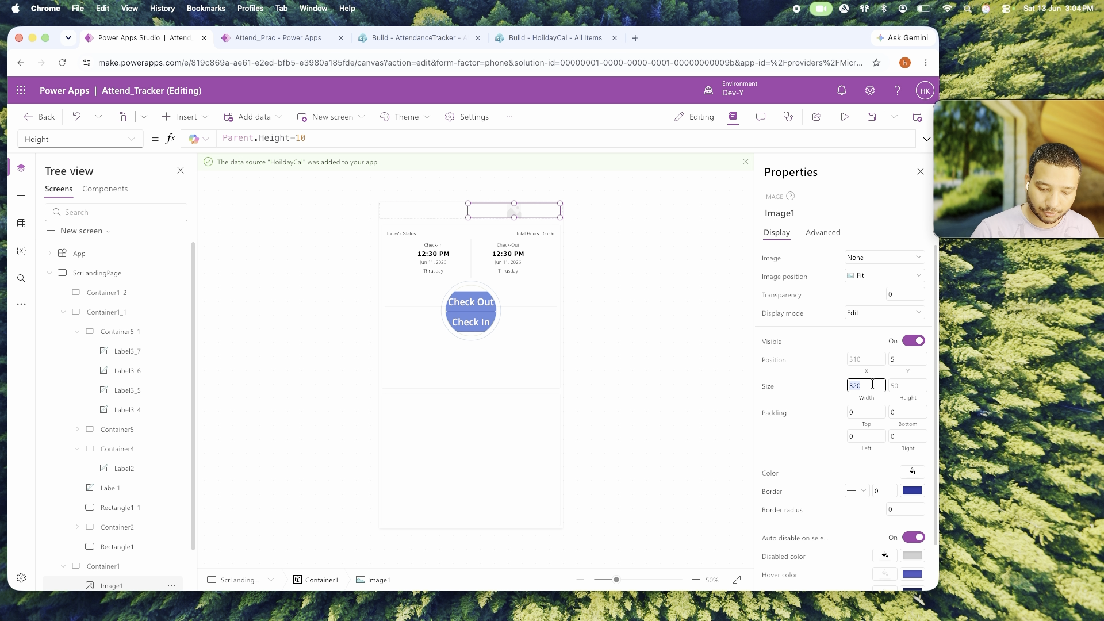
pyautogui.write('50')
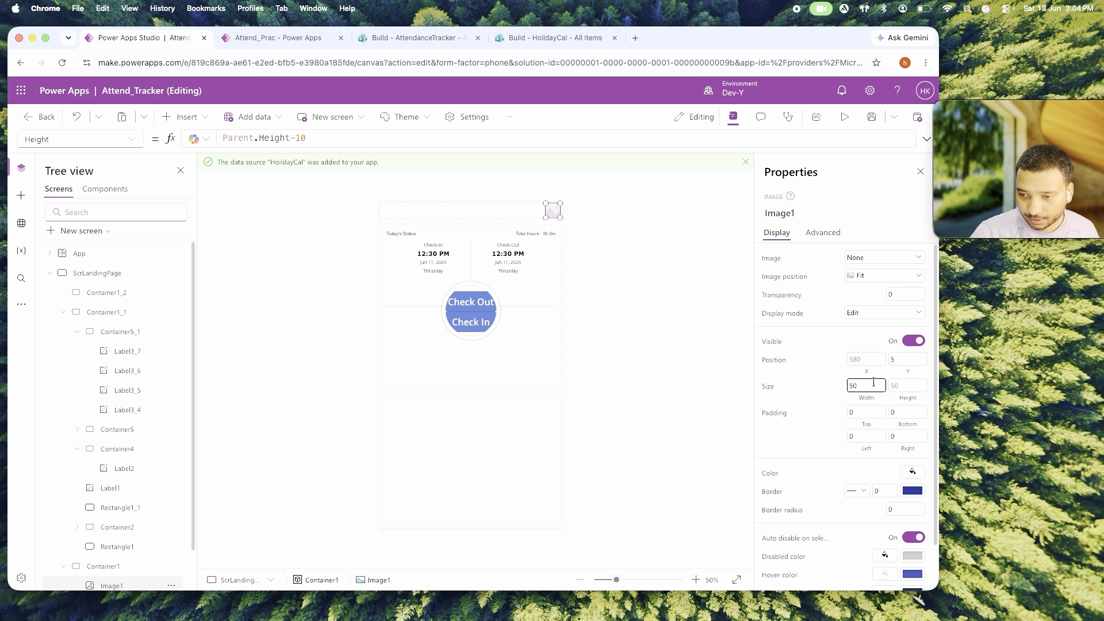
pyautogui.click(814, 401)
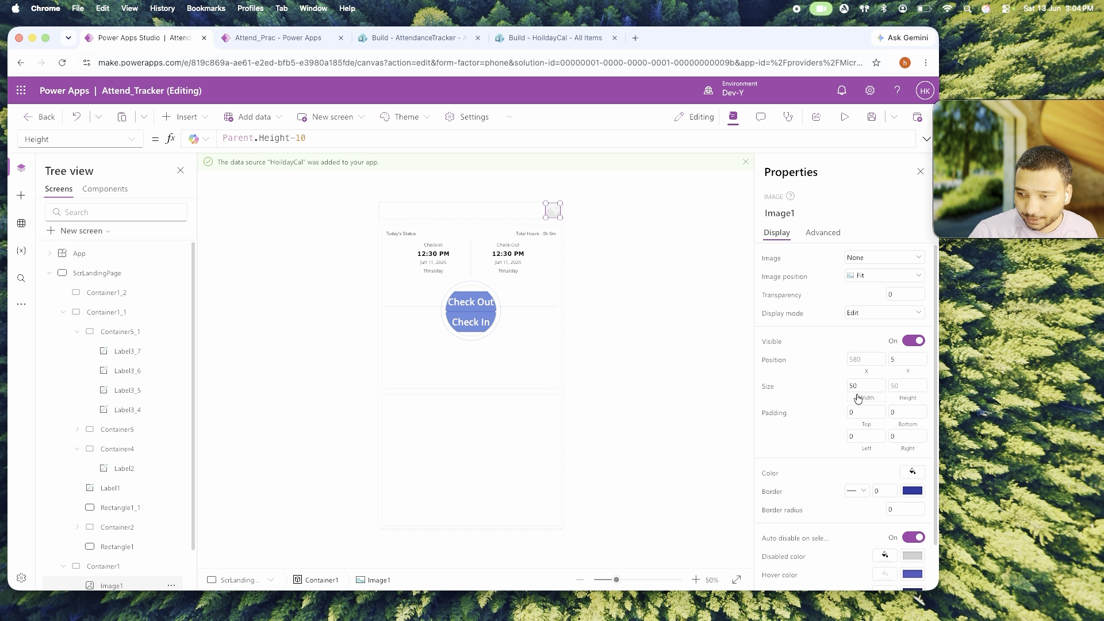
# Open the border radius value of the header image for editing.
pyautogui.click(895, 510)
pyautogui.press('BackSpace')
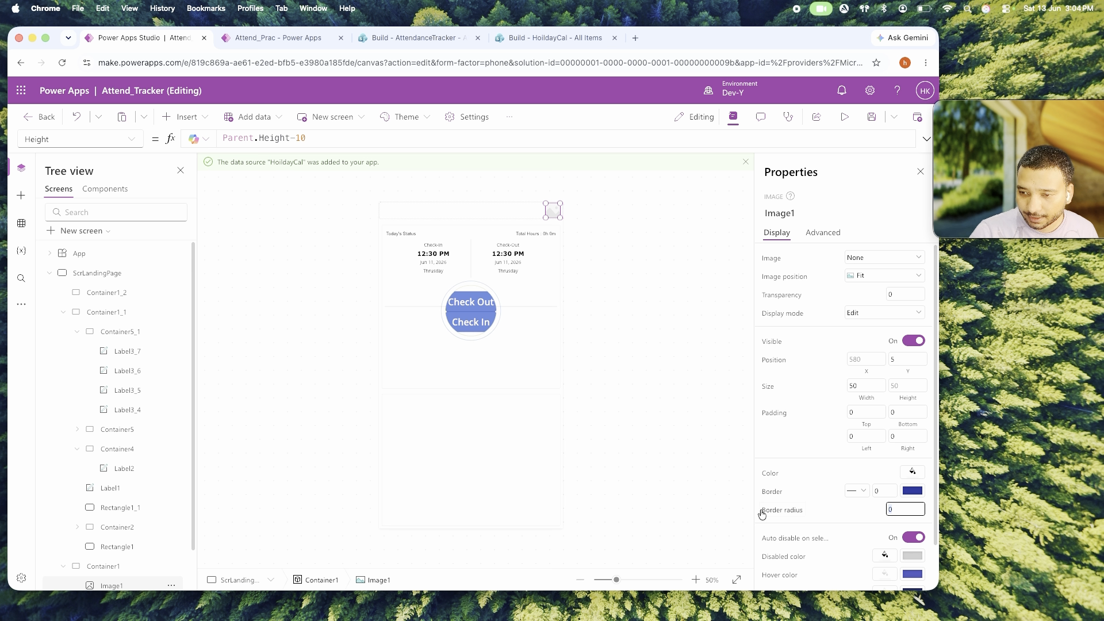
# Set the header image's border radius to 25.
pyautogui.write('25')
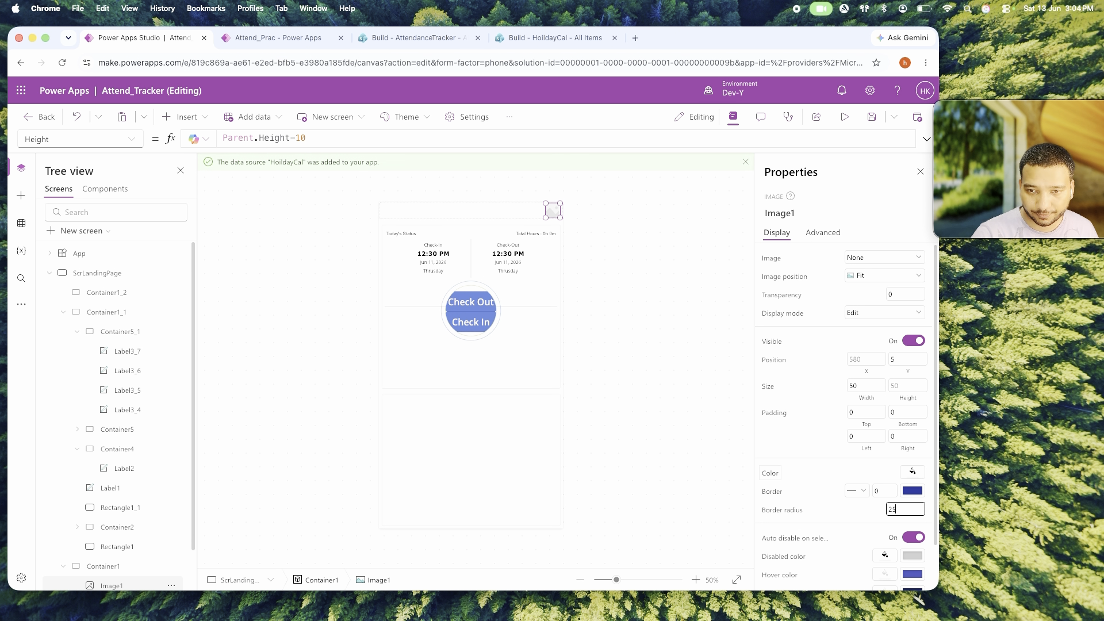
pyautogui.click(671, 326)
pyautogui.click(555, 211)
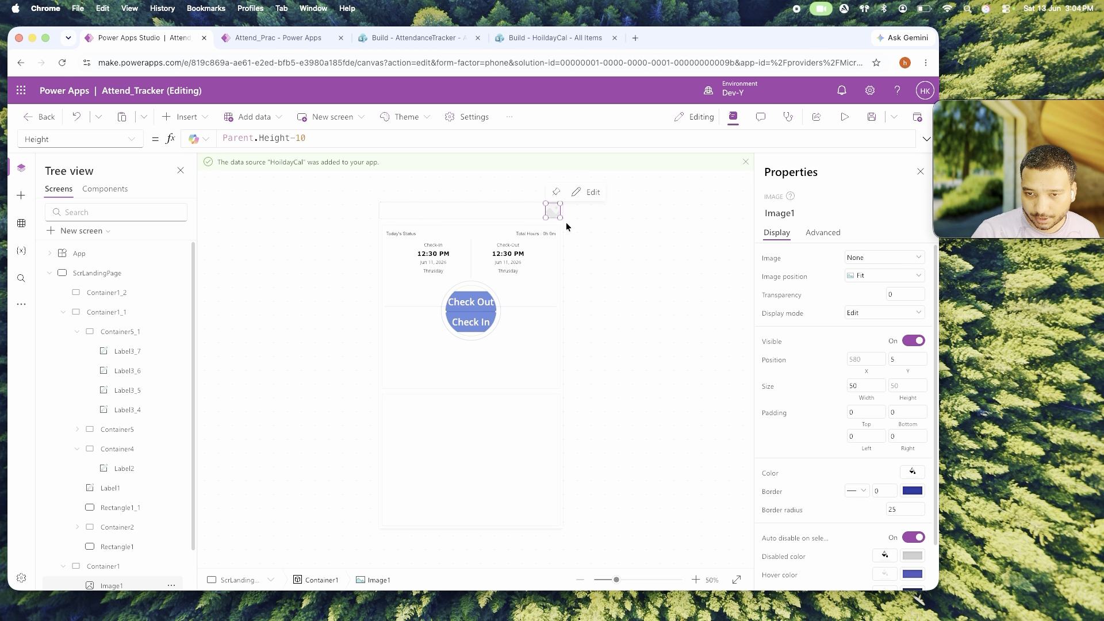
# Insert a text label into the header container, Container1.
pyautogui.click(517, 213)
pyautogui.click(200, 118)
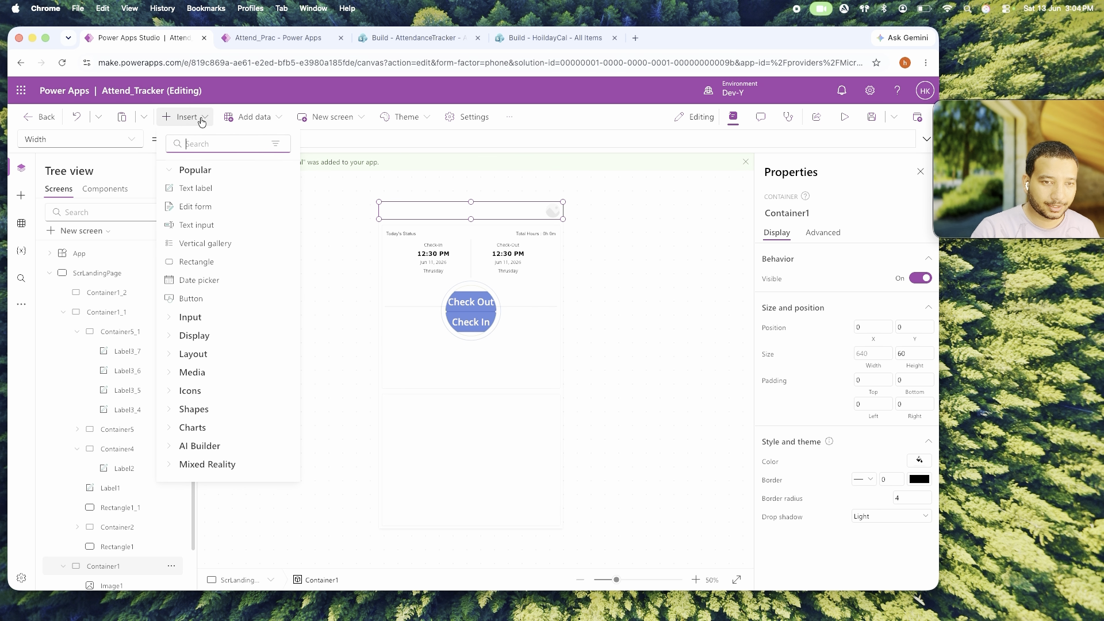
pyautogui.write('lab')
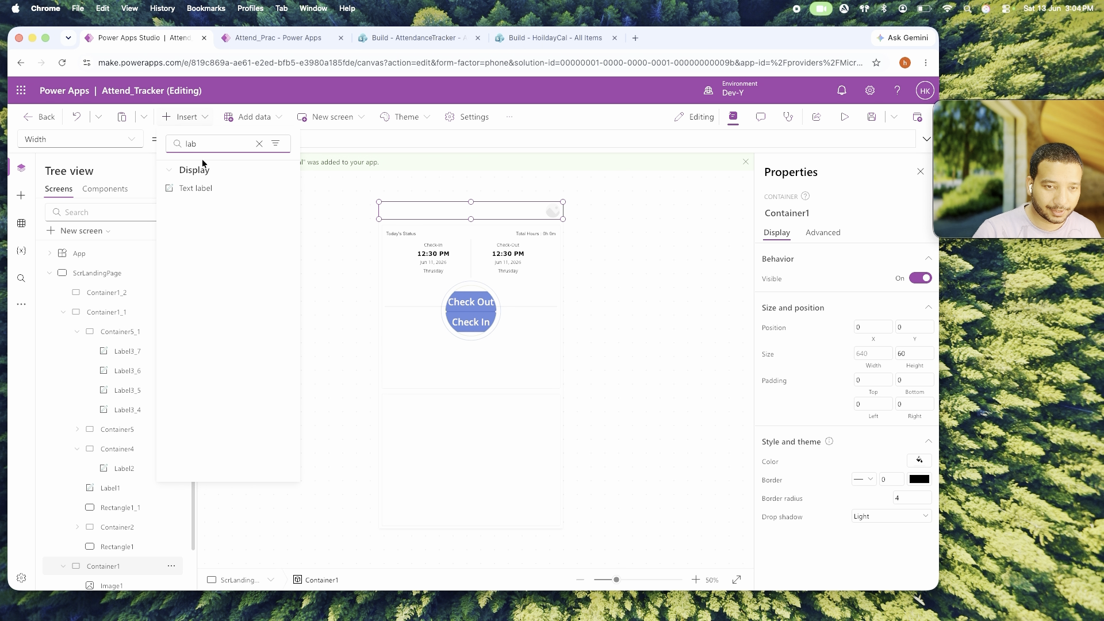
pyautogui.click(197, 189)
# Right-align the new header label's text and set its X position to Image1.X-Self.Width-5.
pyautogui.click(556, 210)
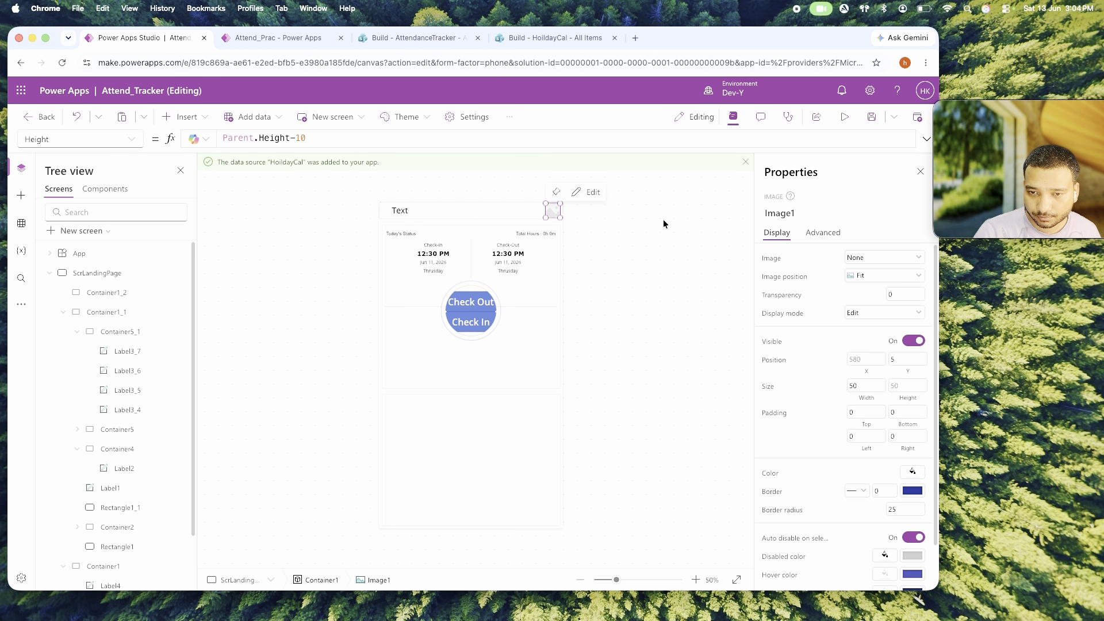
pyautogui.click(800, 212)
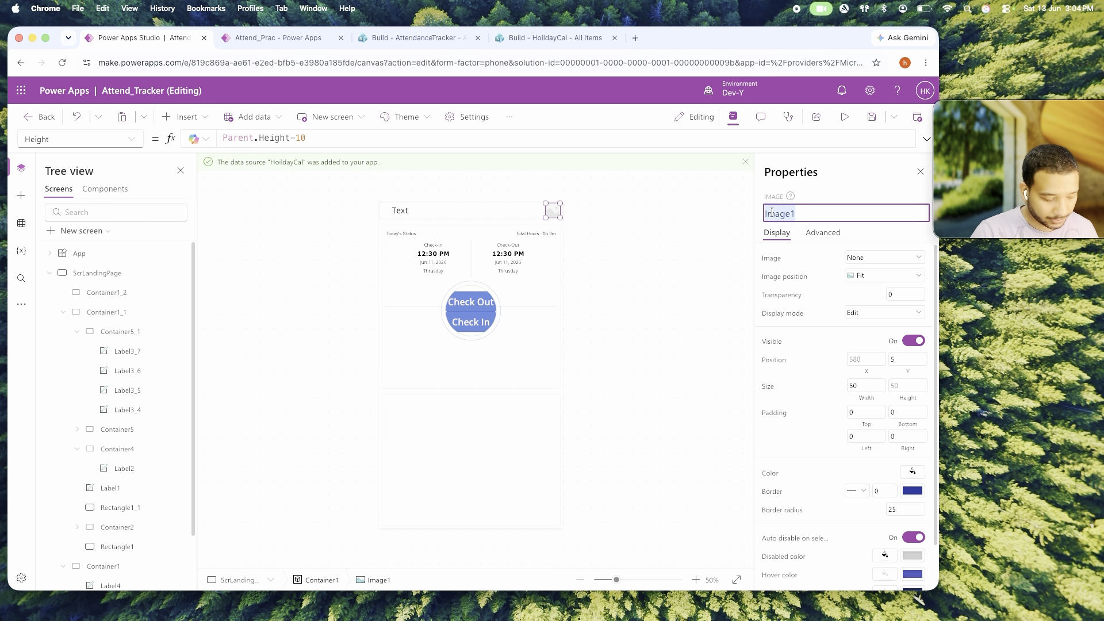
pyautogui.click(458, 212)
pyautogui.click(894, 349)
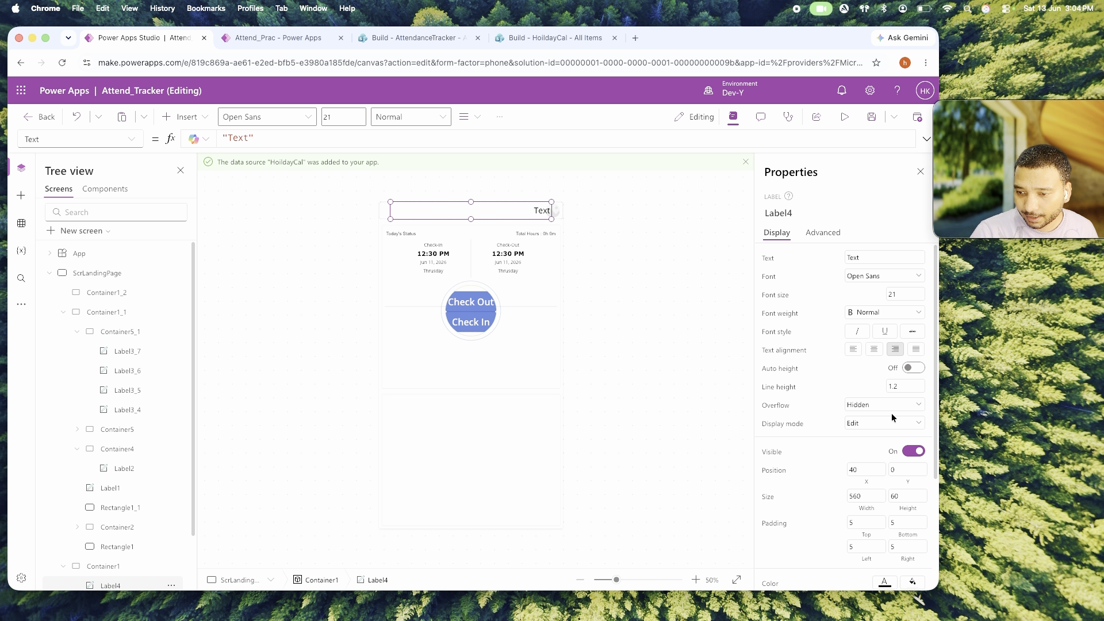
pyautogui.click(871, 484)
pyautogui.write('Image1')
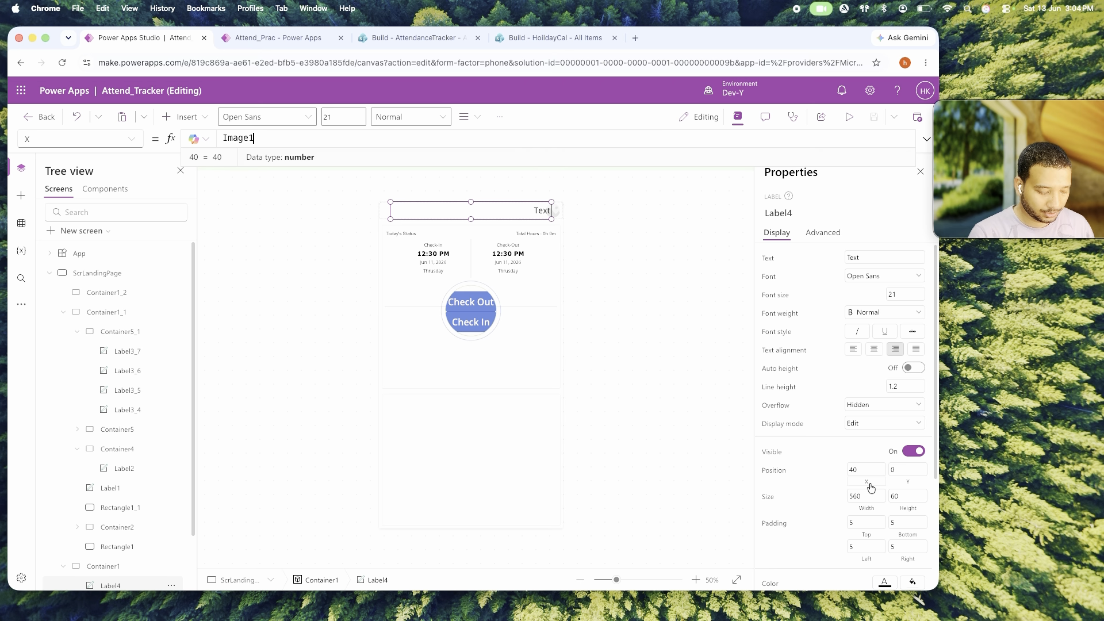
pyautogui.write('.X-Self.W')
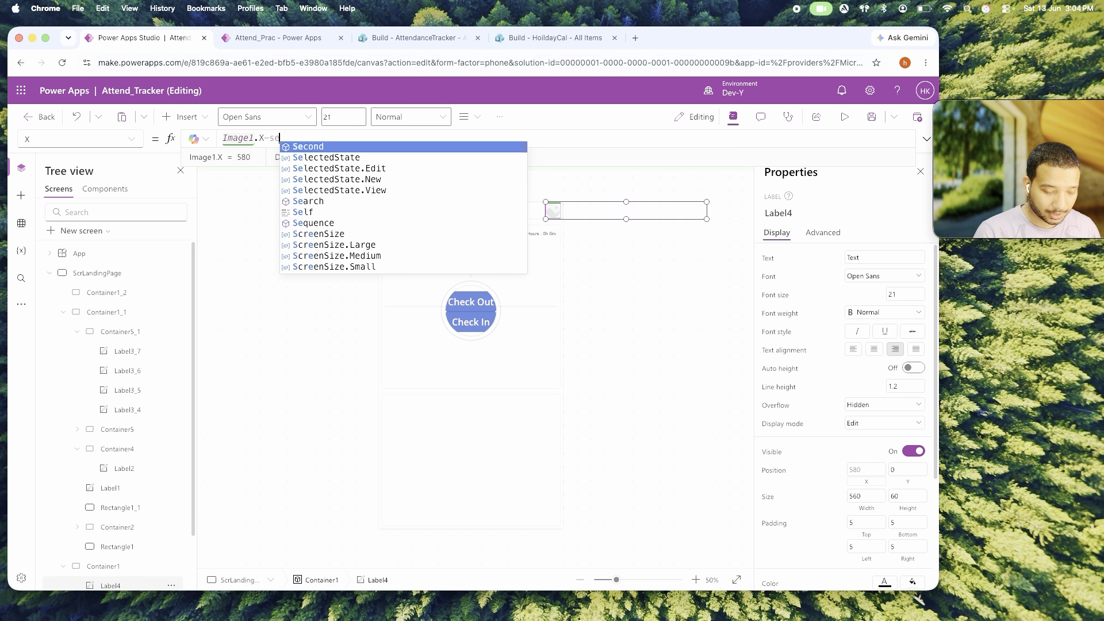
pyautogui.write('idth-5')
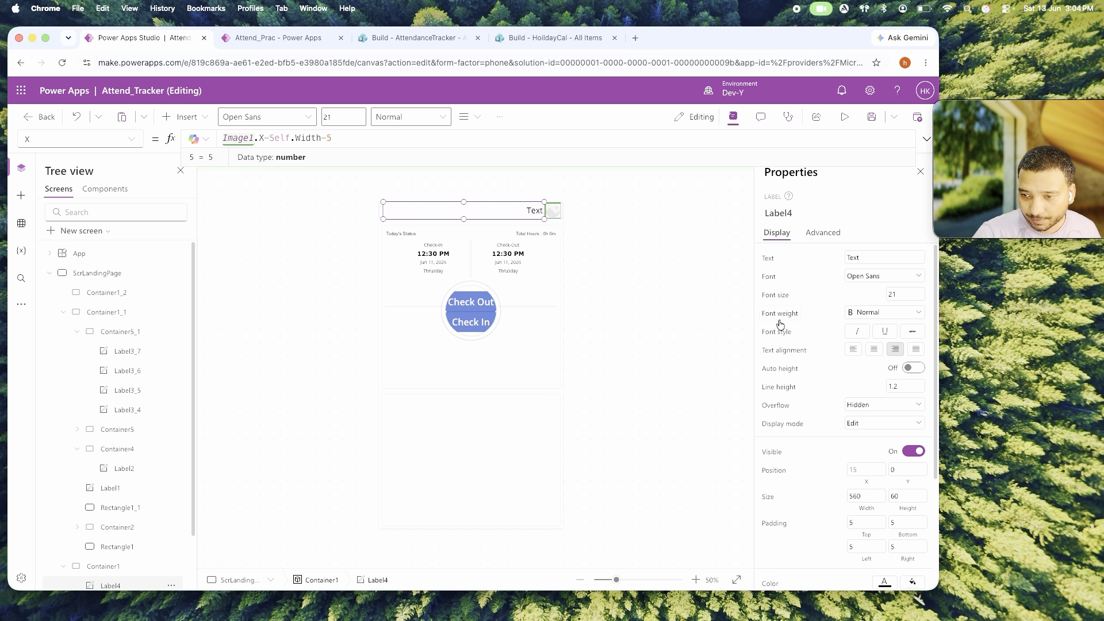
# Set the header label's width to 250 and its font size to 14.
pyautogui.click(858, 497)
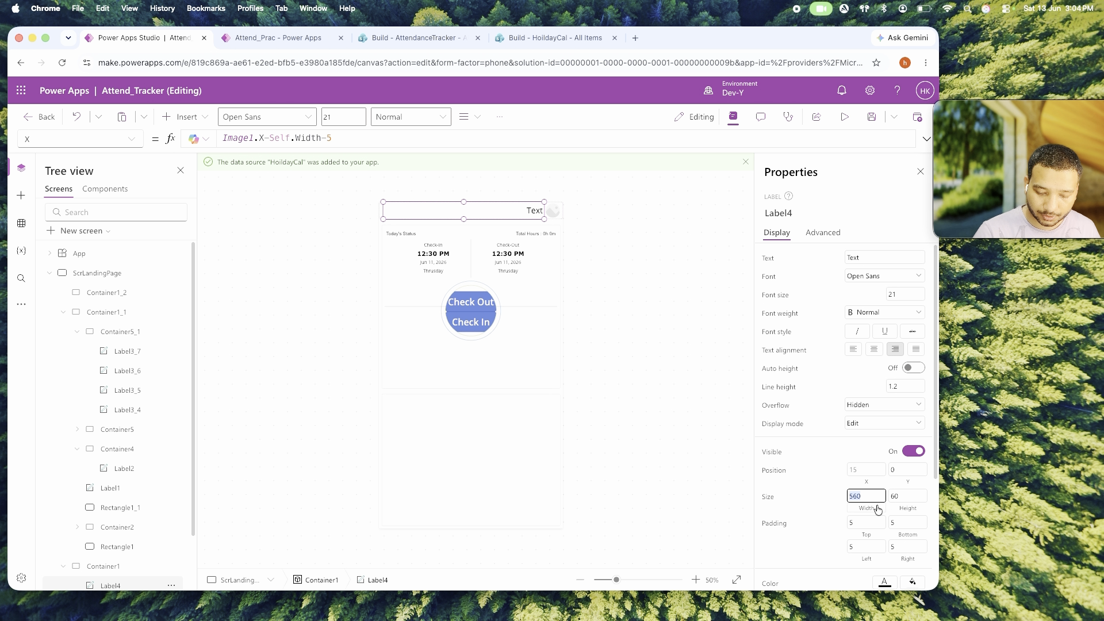
pyautogui.write('250')
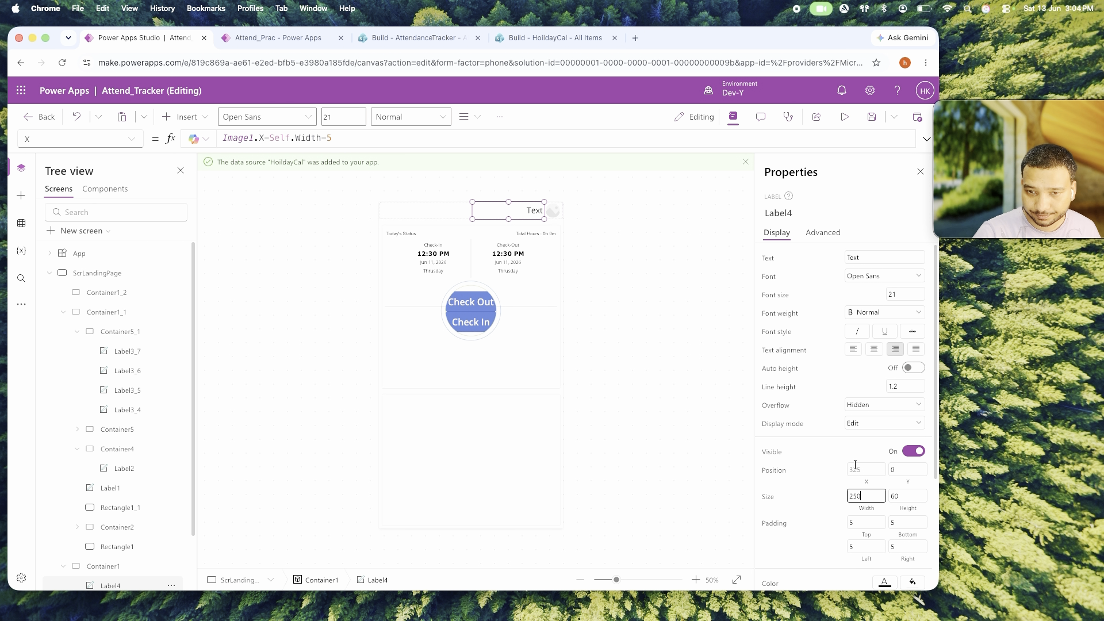
pyautogui.click(895, 295)
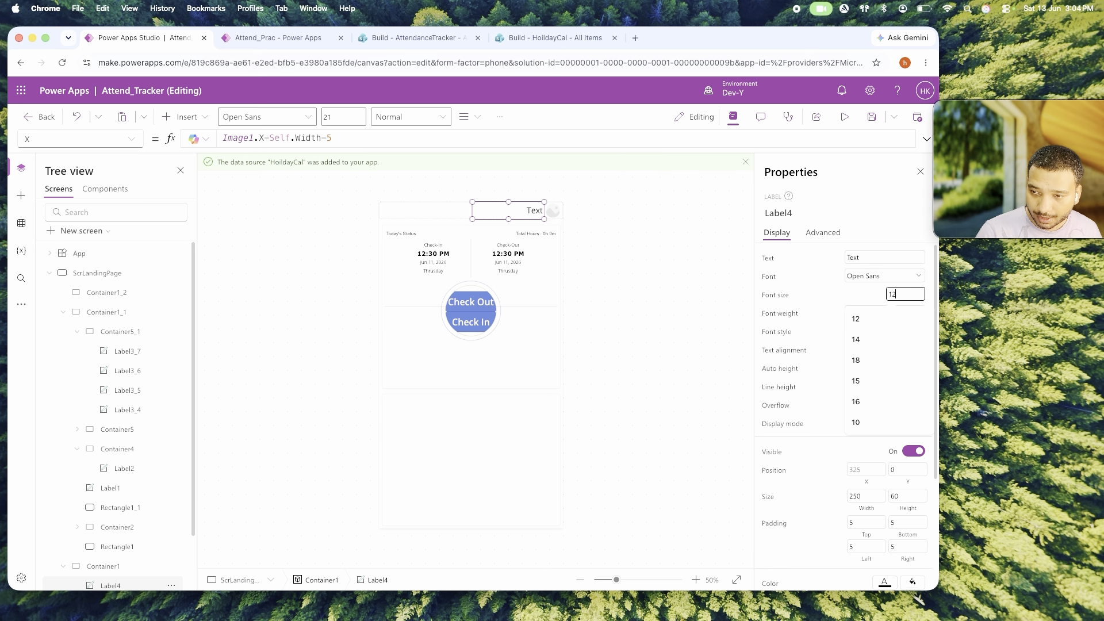
pyautogui.write('12')
pyautogui.doubleClick(903, 294)
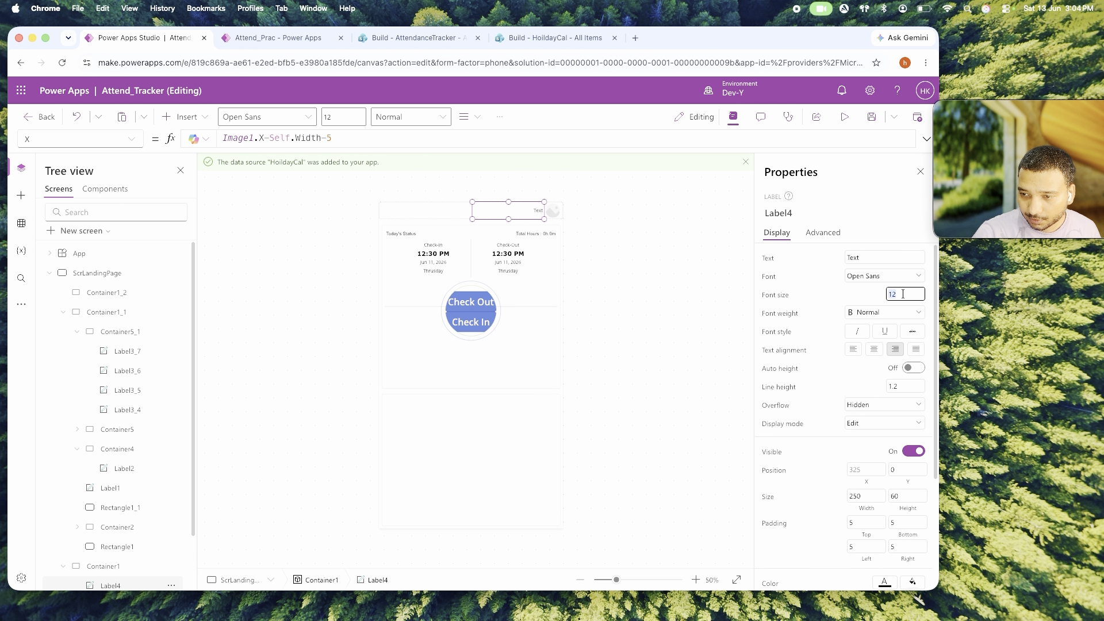
# Change the header label's font to Arial with Semibold weight.
pyautogui.click(862, 276)
pyautogui.click(853, 288)
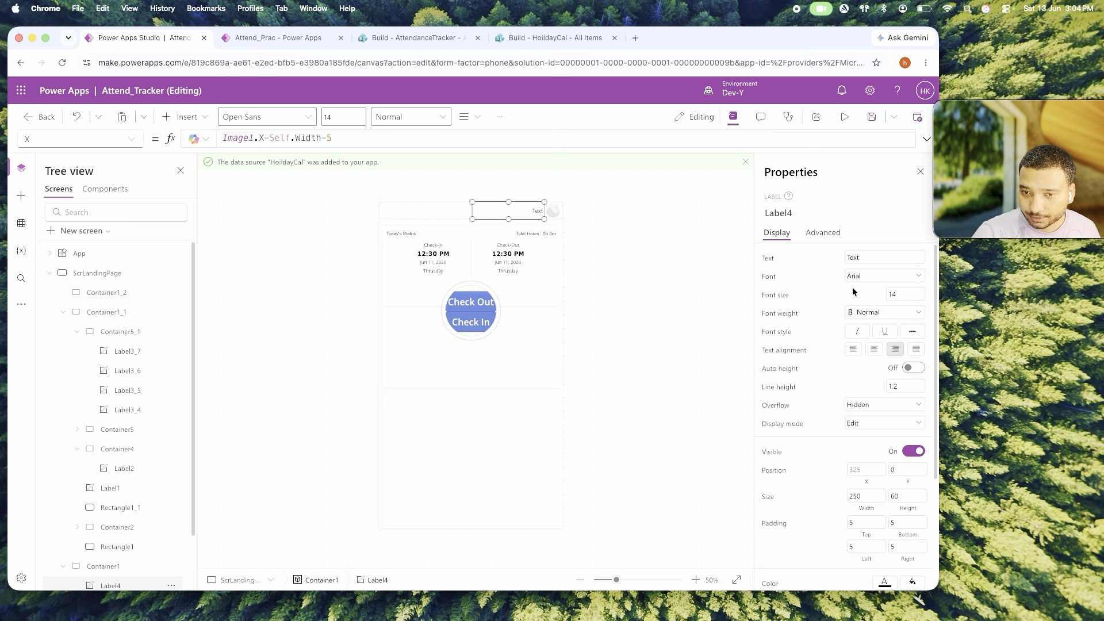
pyautogui.click(644, 295)
pyautogui.click(530, 209)
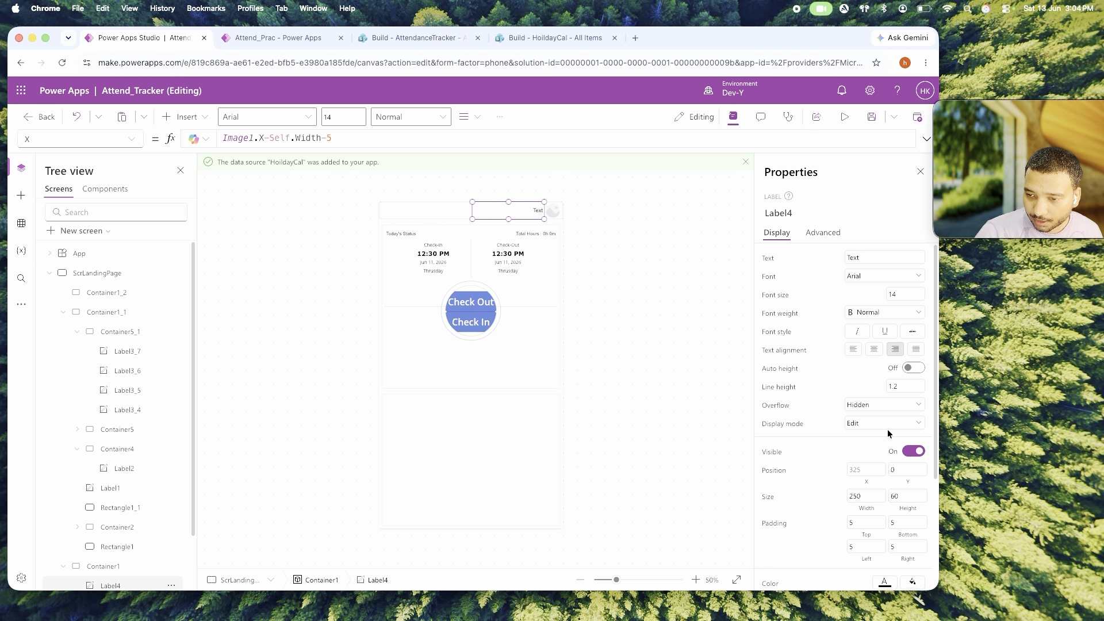
pyautogui.click(884, 312)
pyautogui.click(863, 332)
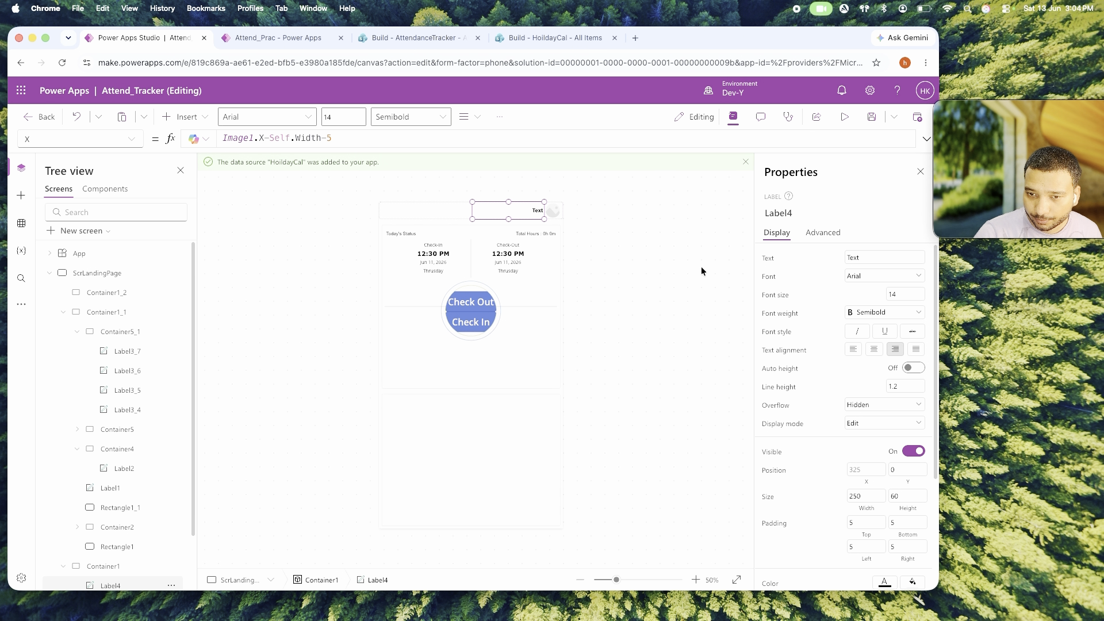
pyautogui.click(585, 237)
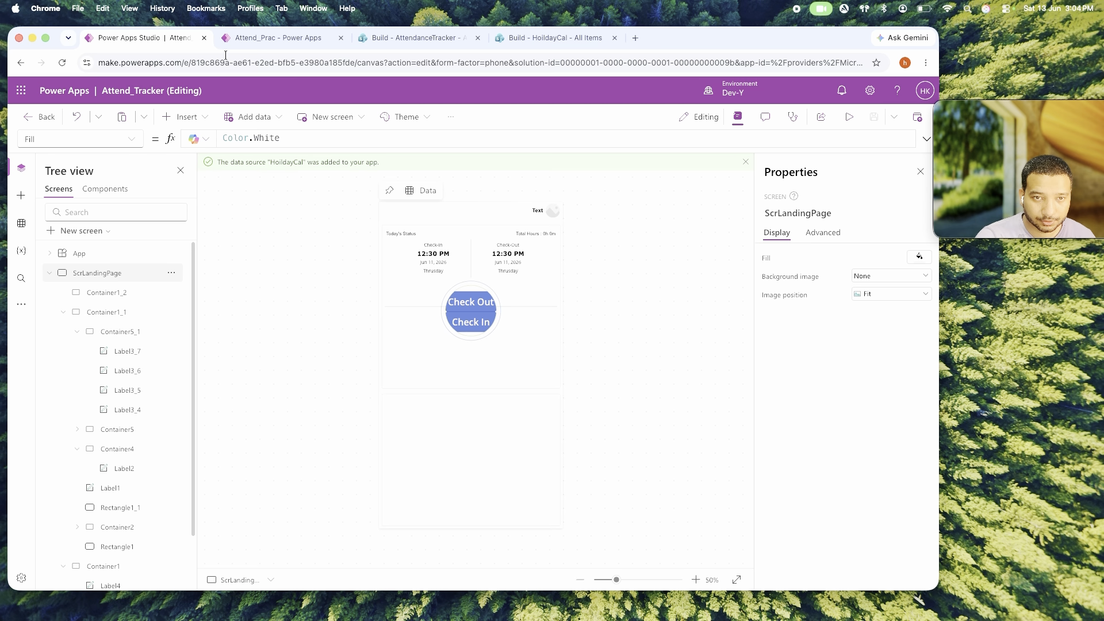
# Switch to the Attend_Prac reference app and review its total hours, last 7 days and holiday list sections.
pyautogui.click(236, 37)
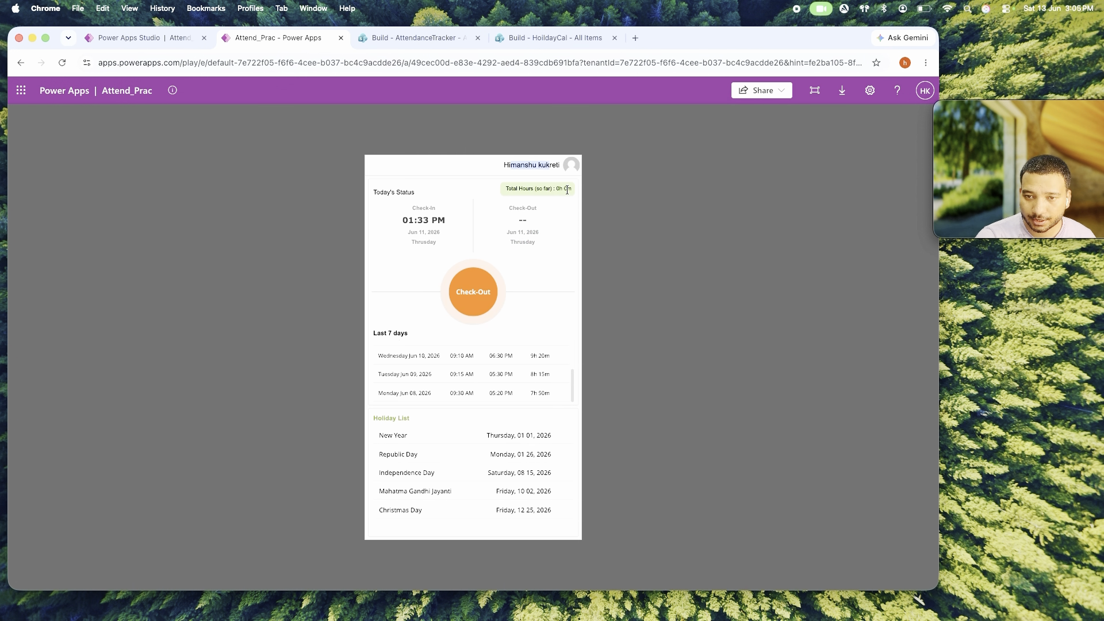
pyautogui.moveTo(567, 190); pyautogui.dragTo(522, 189)
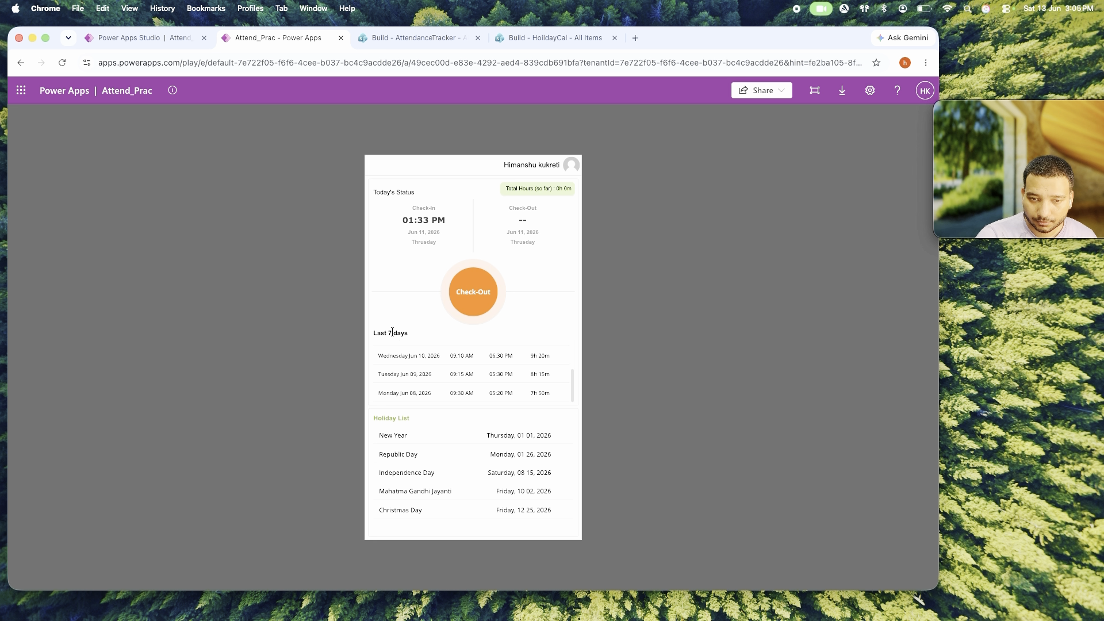
pyautogui.moveTo(386, 333); pyautogui.dragTo(435, 331)
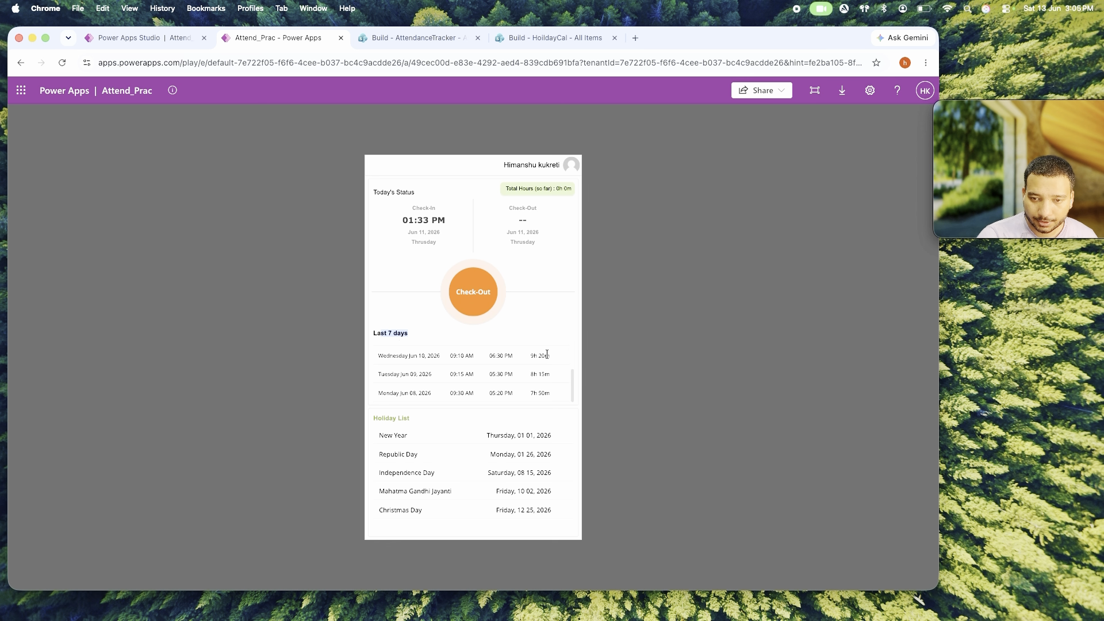
pyautogui.moveTo(386, 418); pyautogui.dragTo(453, 492)
# Return to the Attend_Tracker editor and insert a plain container inside Container1_1, the Today's Status section.
pyautogui.click(178, 39)
pyautogui.click(542, 368)
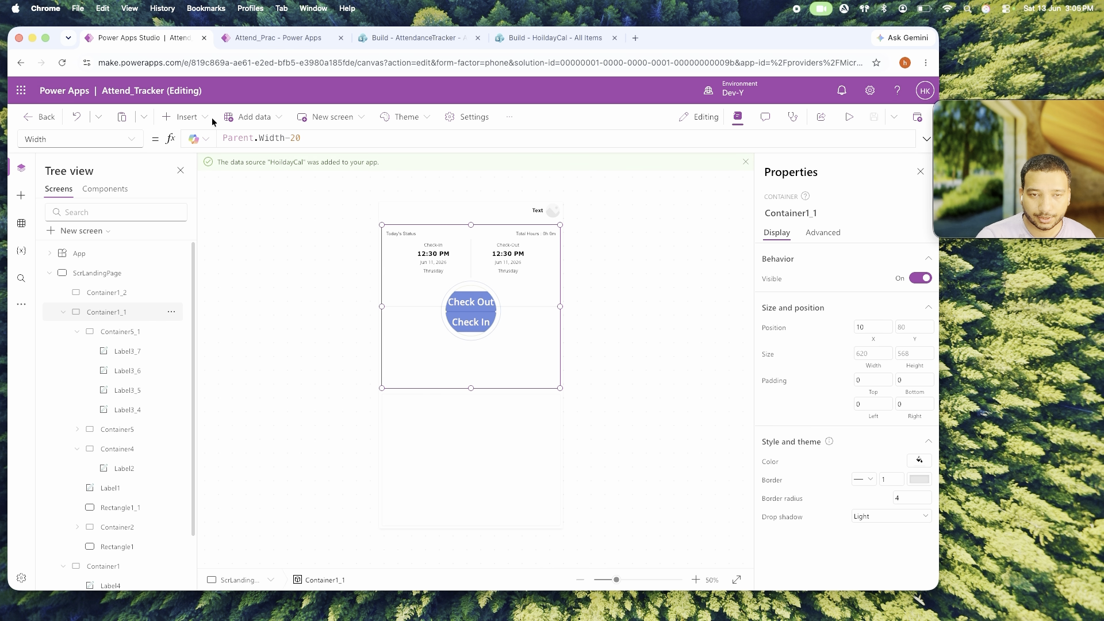
pyautogui.click(194, 118)
pyautogui.write('contin')
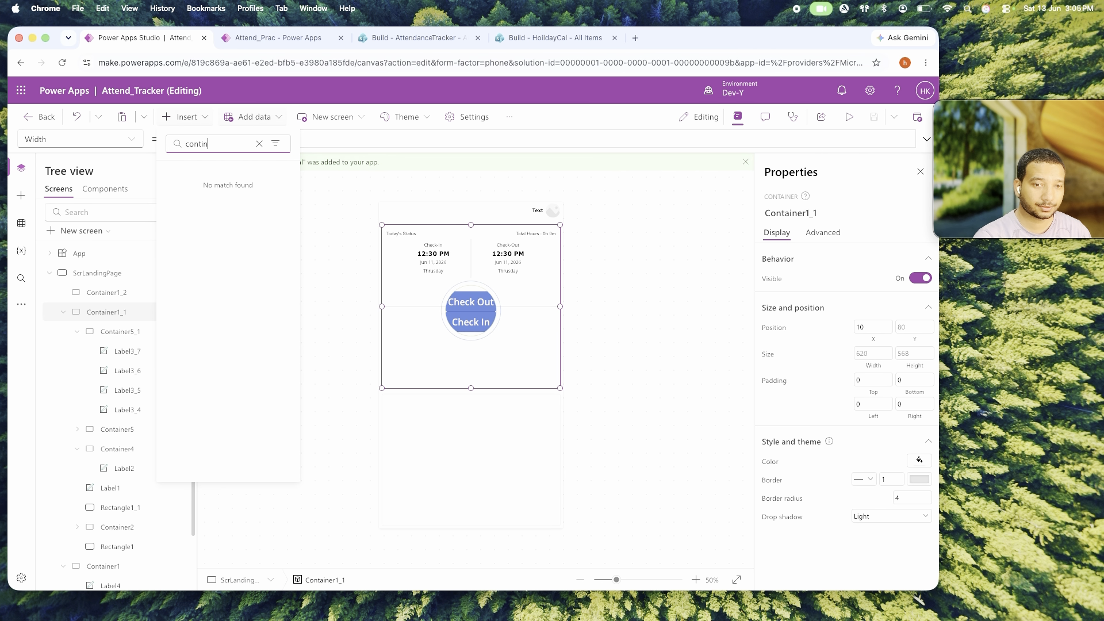
pyautogui.press('BackSpace')
pyautogui.press('BackSpace')
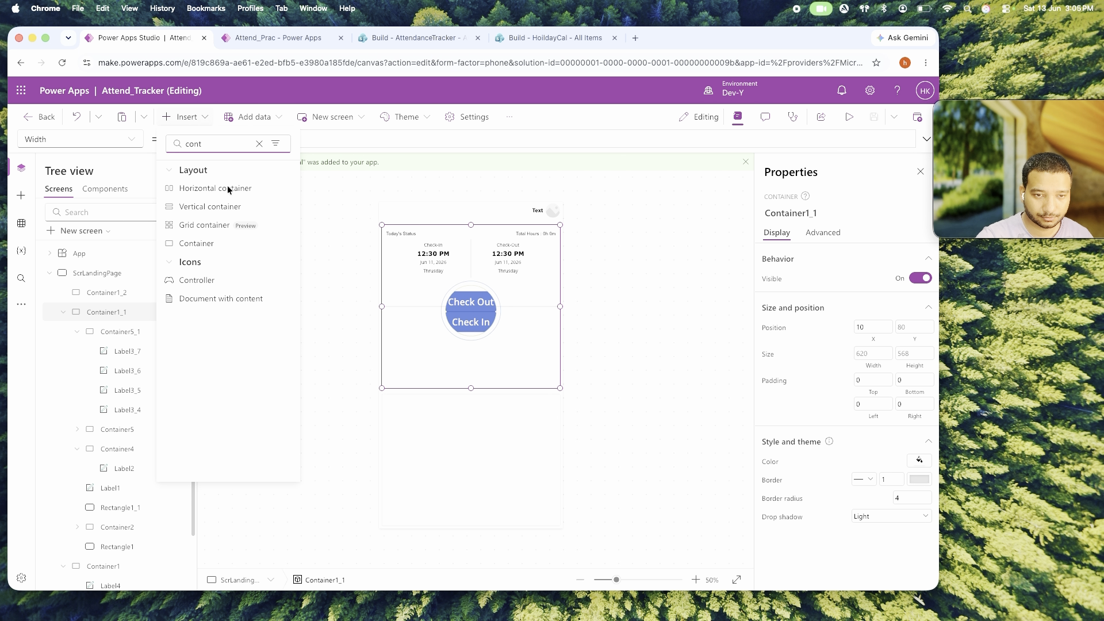
pyautogui.click(196, 243)
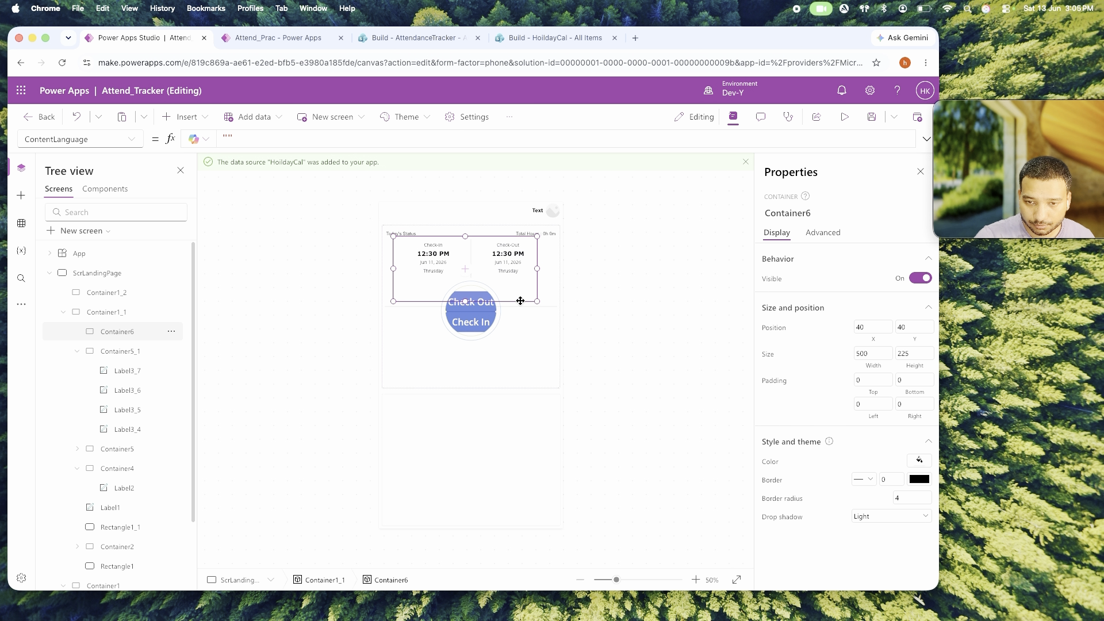
# Position the new container below the check-in circle by setting its Y to Container2.Y+Container2.Height+20.
pyautogui.click(495, 330)
pyautogui.click(498, 336)
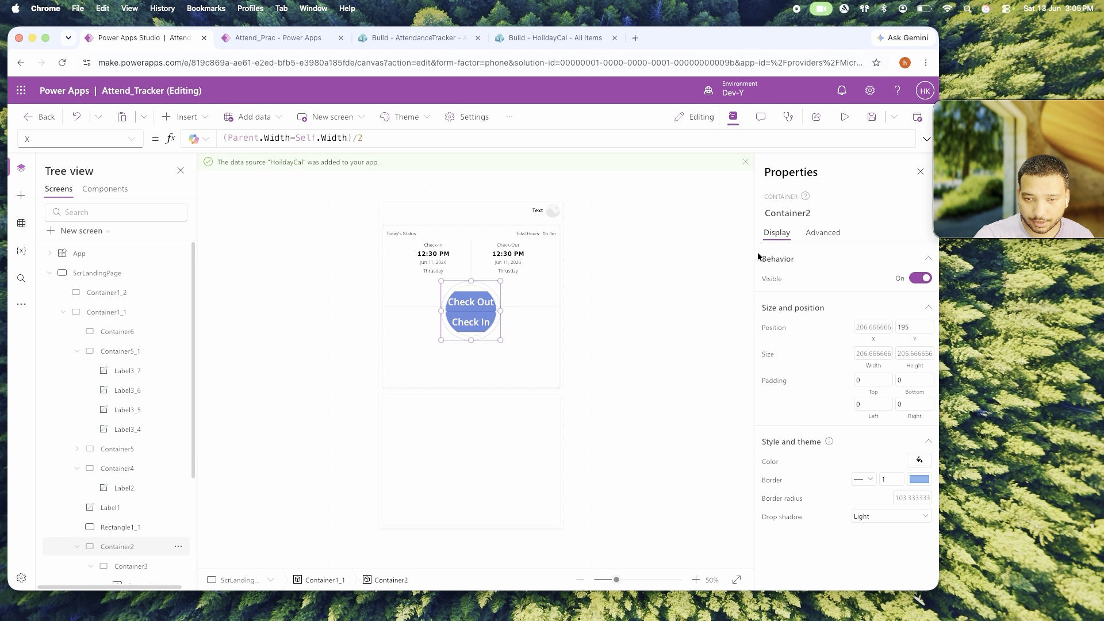
pyautogui.click(787, 214)
pyautogui.press('super+c')
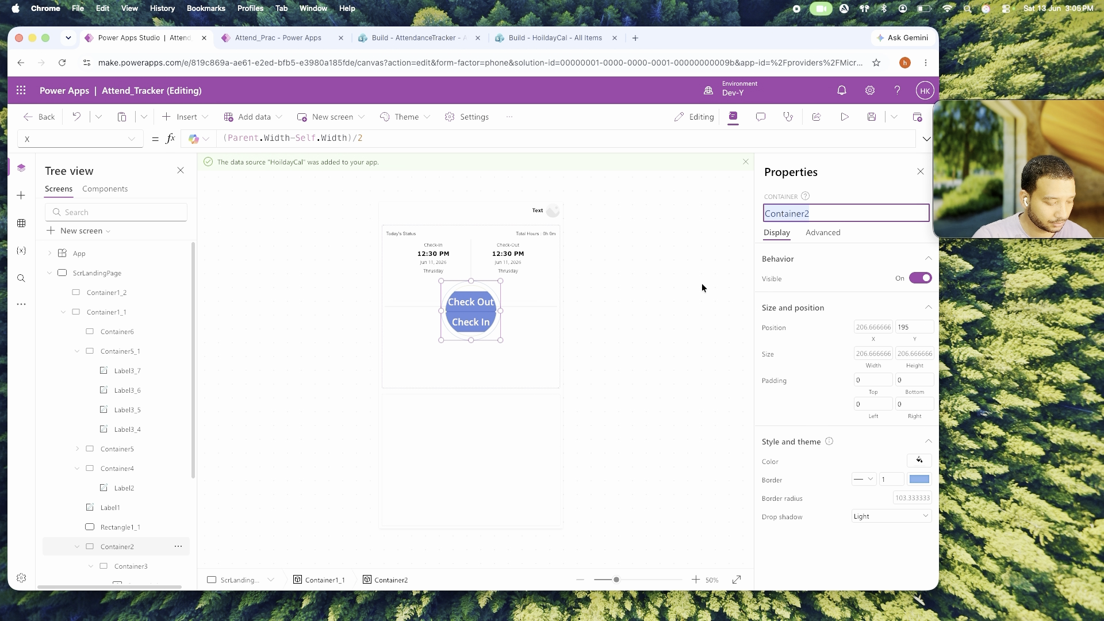
pyautogui.click(597, 333)
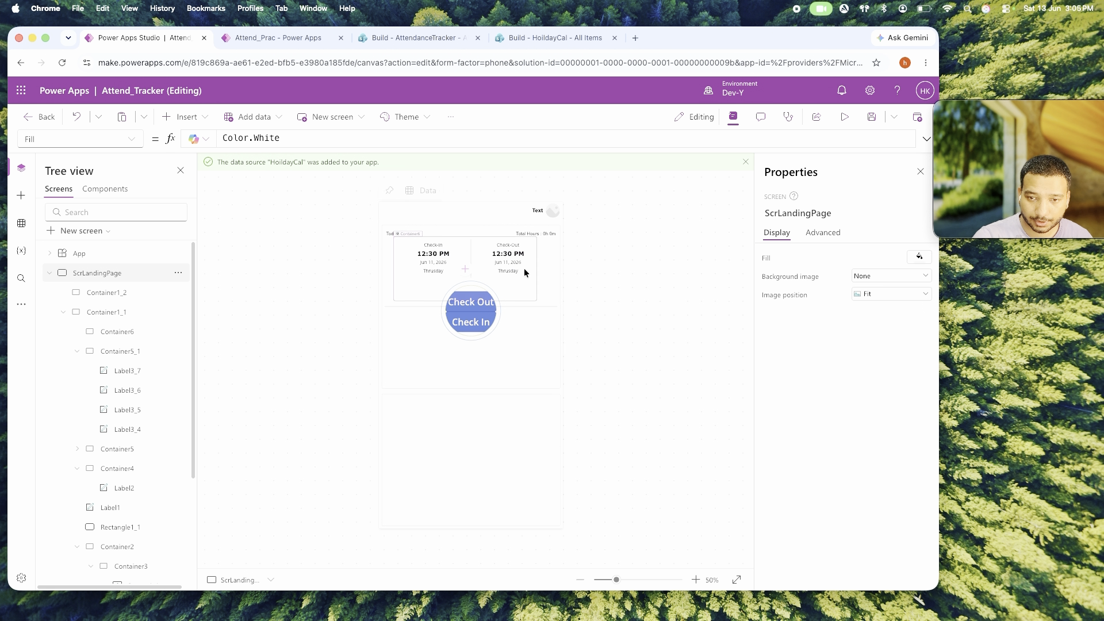
pyautogui.click(151, 297)
pyautogui.click(141, 333)
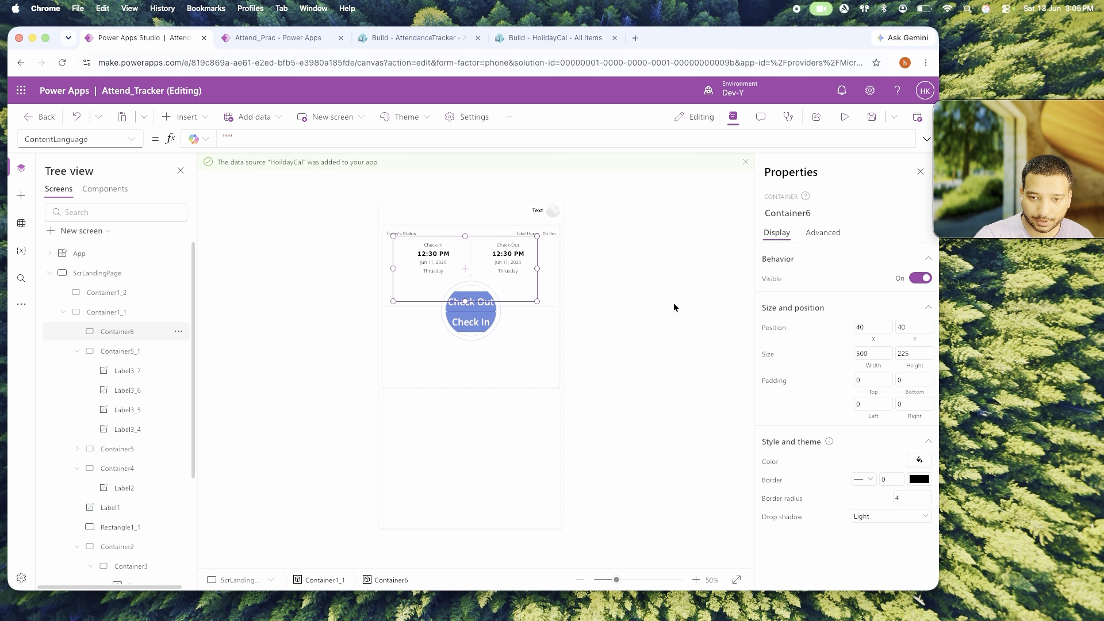
pyautogui.click(913, 344)
pyautogui.press('super+v')
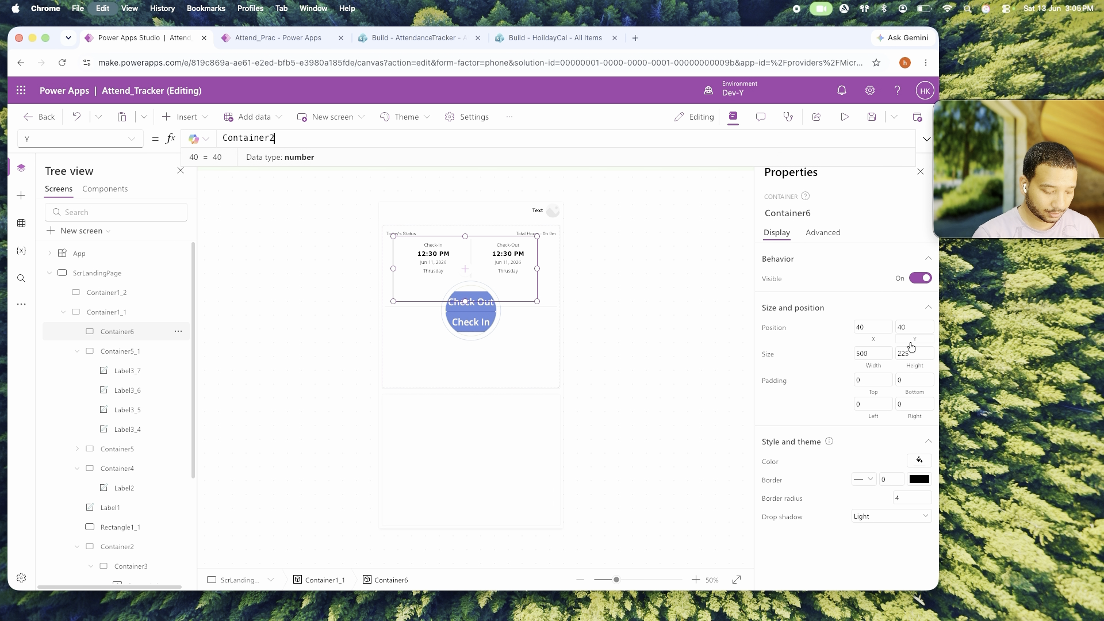
pyautogui.write('.Y+Container2.Height+20')
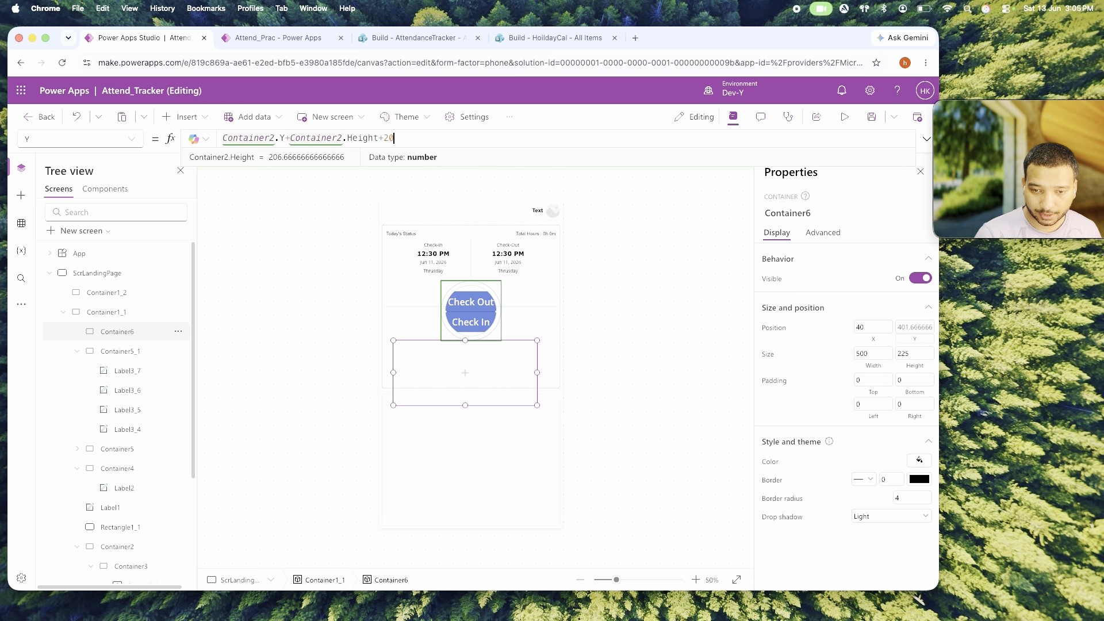
# Set the new container's height to Parent.Height-Self.Y-10.
pyautogui.click(914, 356)
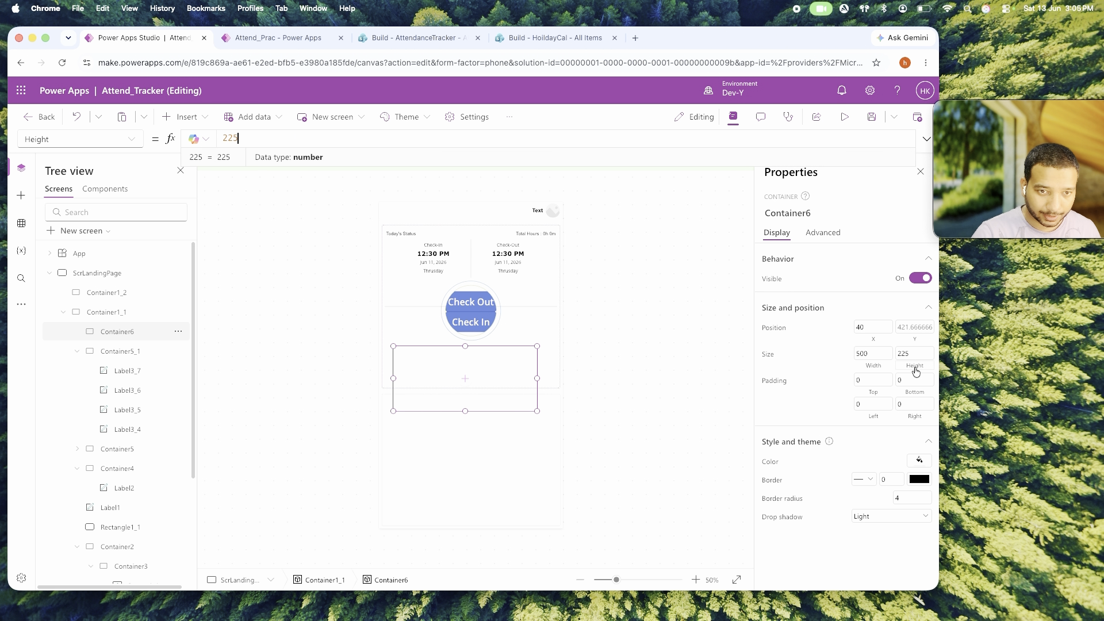
pyautogui.write('pzr')
pyautogui.press('BackSpace')
pyautogui.press('BackSpace')
pyautogui.write('arent.Height')
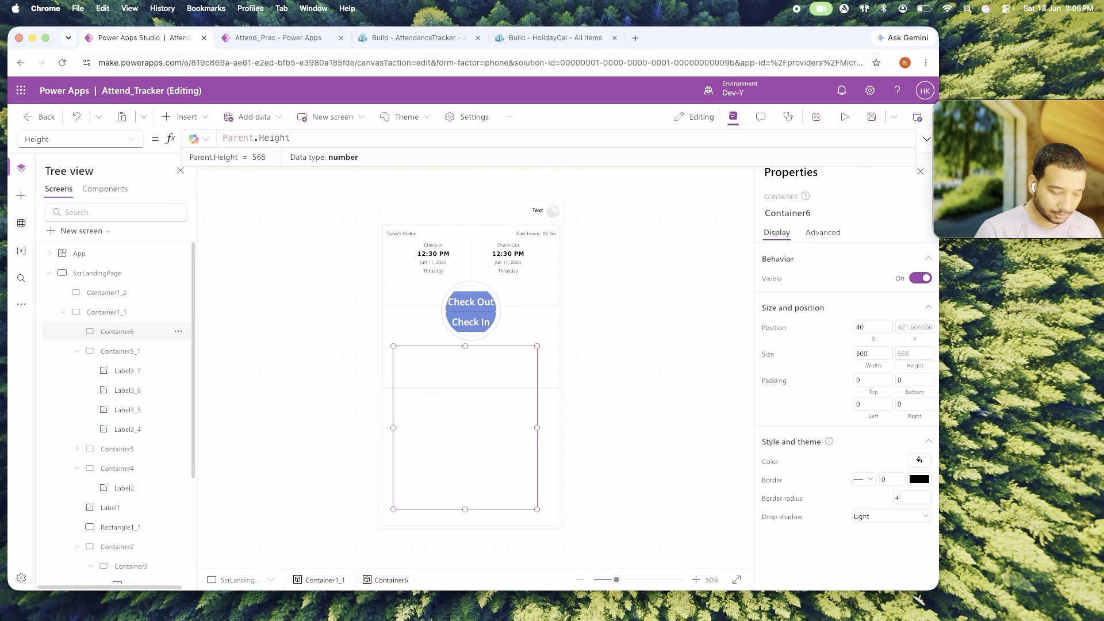
pyautogui.write('-self.Y')
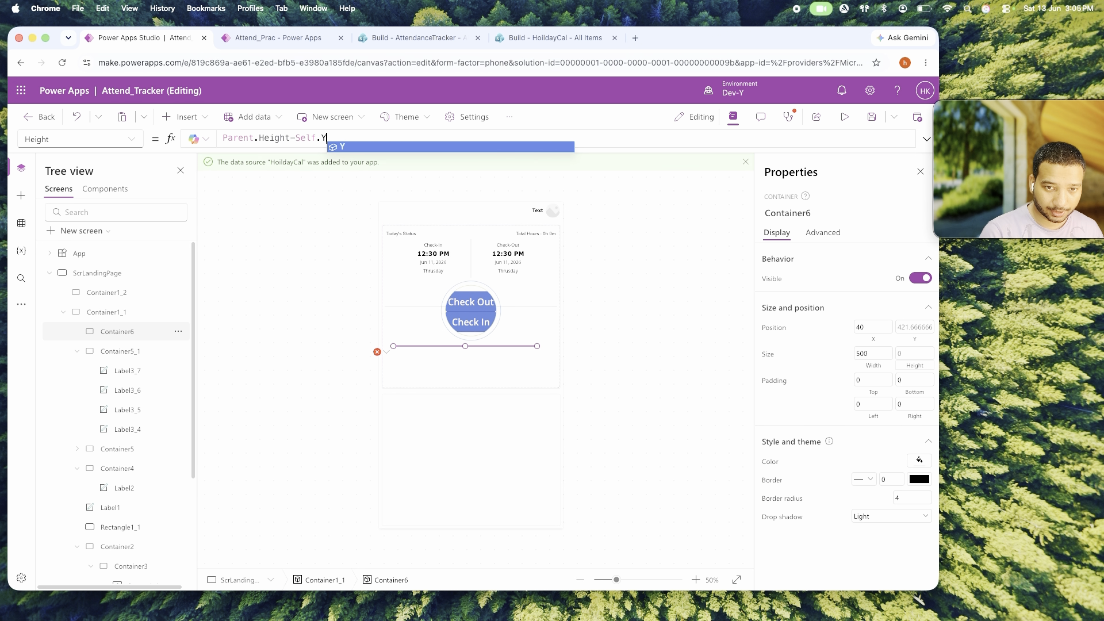
pyautogui.write('-10')
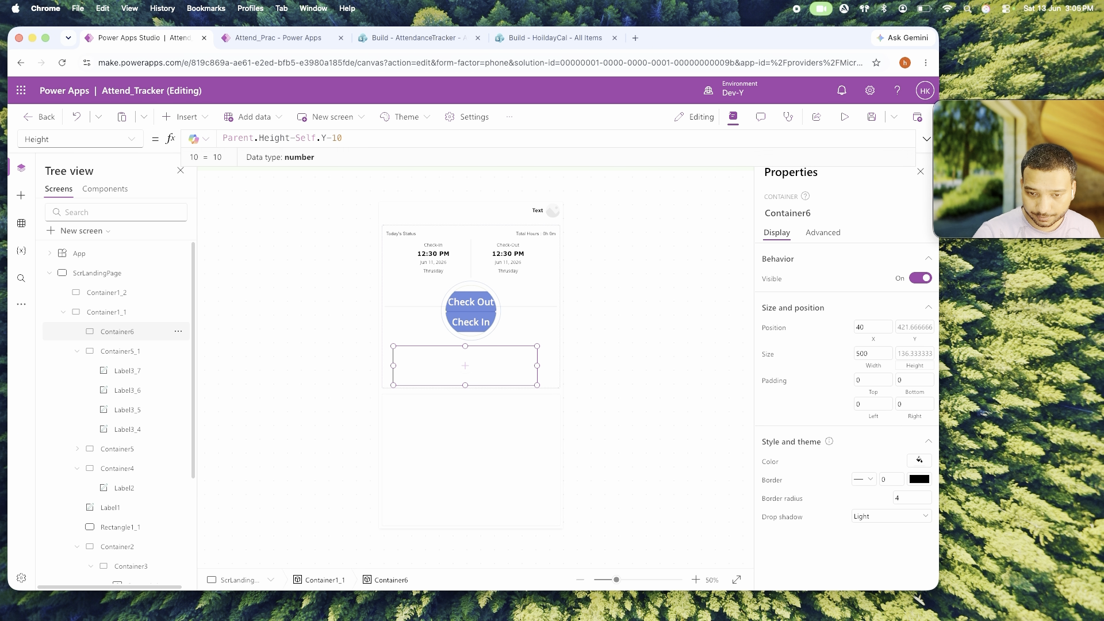
# Set the new container's X to 10, its width to Parent.Width-20 and its border thickness to 1.
pyautogui.click(872, 339)
pyautogui.write('10')
pyautogui.click(864, 366)
pyautogui.write('Parent.Width-20')
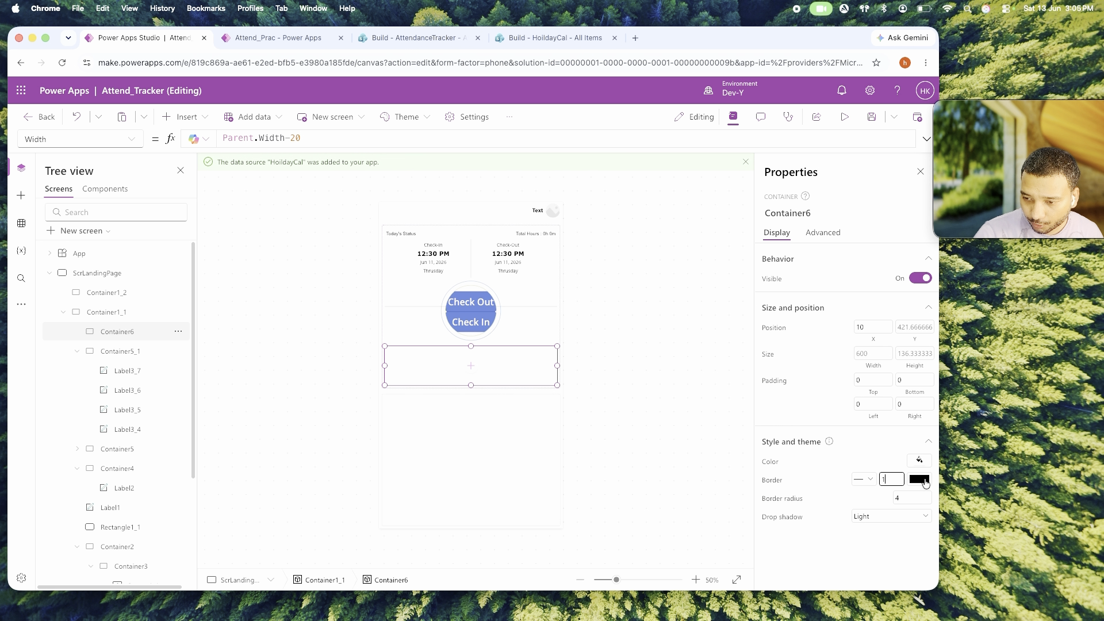
pyautogui.click(633, 431)
pyautogui.click(546, 371)
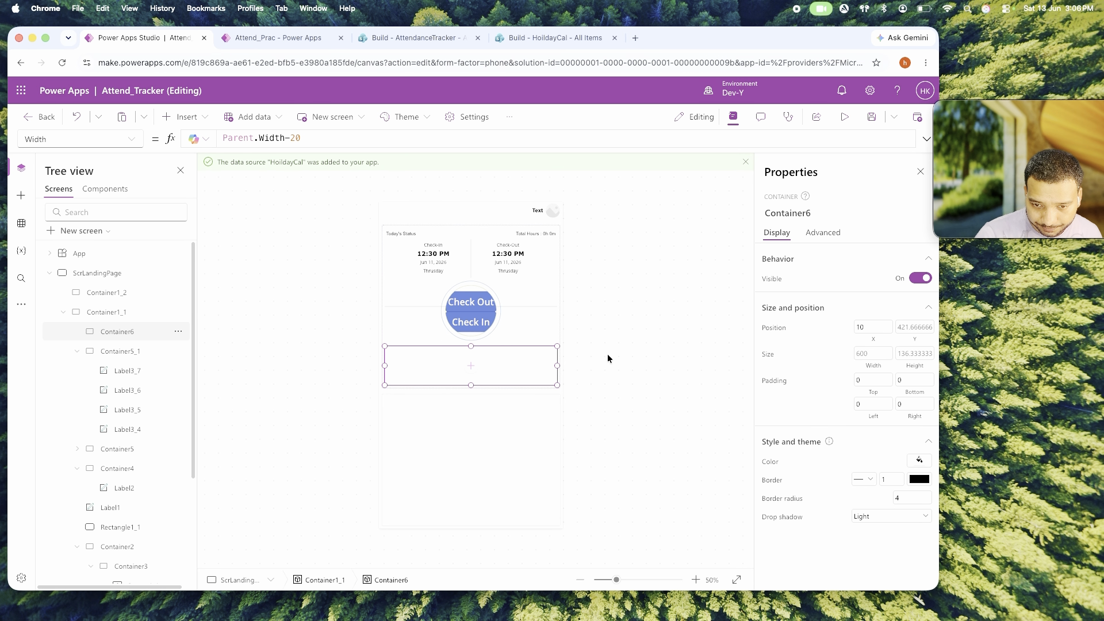
# Set the height of Container1_1, the Today's Status section, to (Parent.Height/2)+100.
pyautogui.click(557, 317)
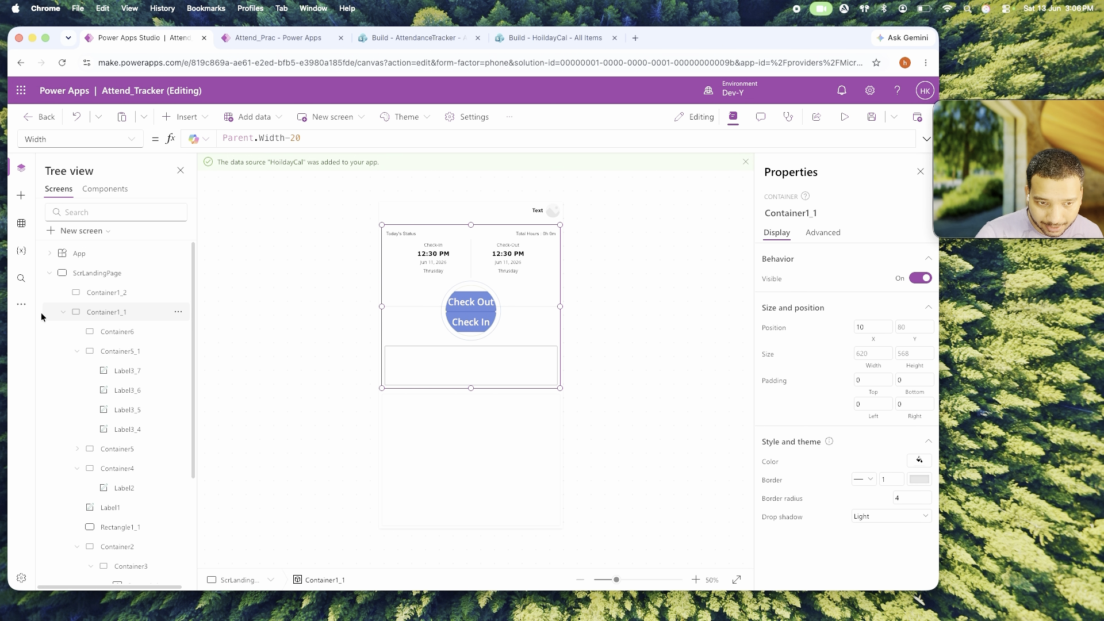
pyautogui.click(537, 360)
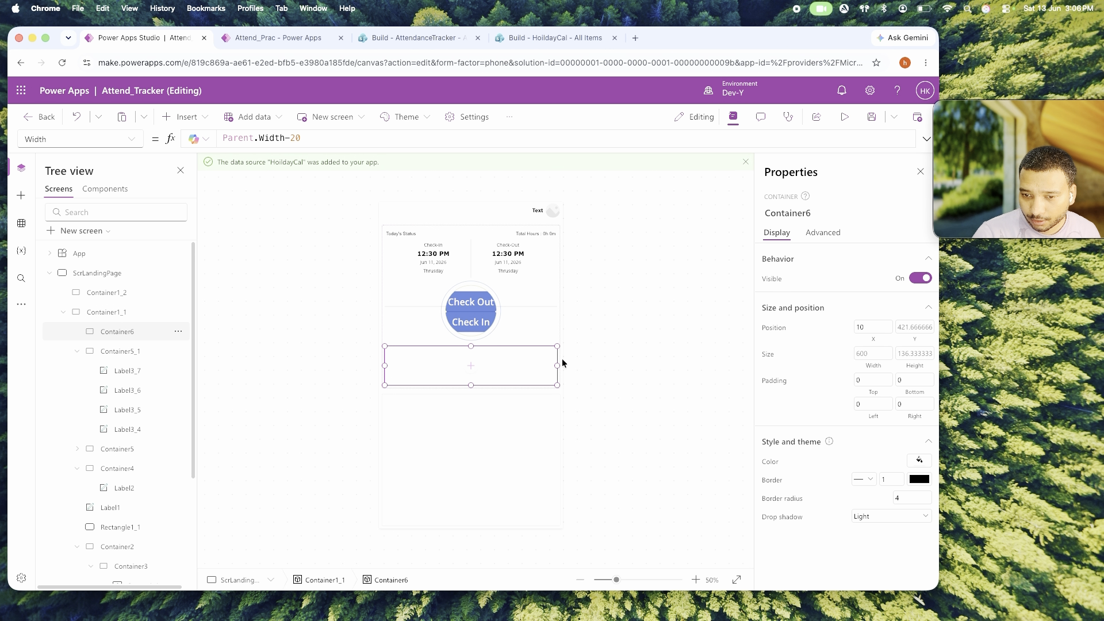
pyautogui.click(553, 324)
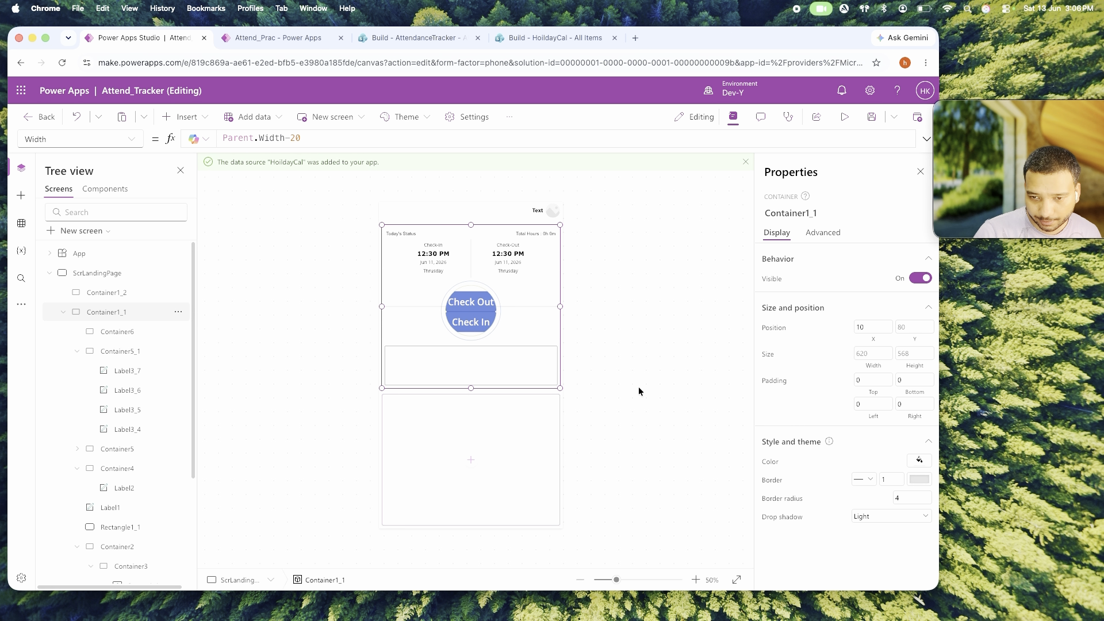
pyautogui.click(912, 361)
pyautogui.click(308, 139)
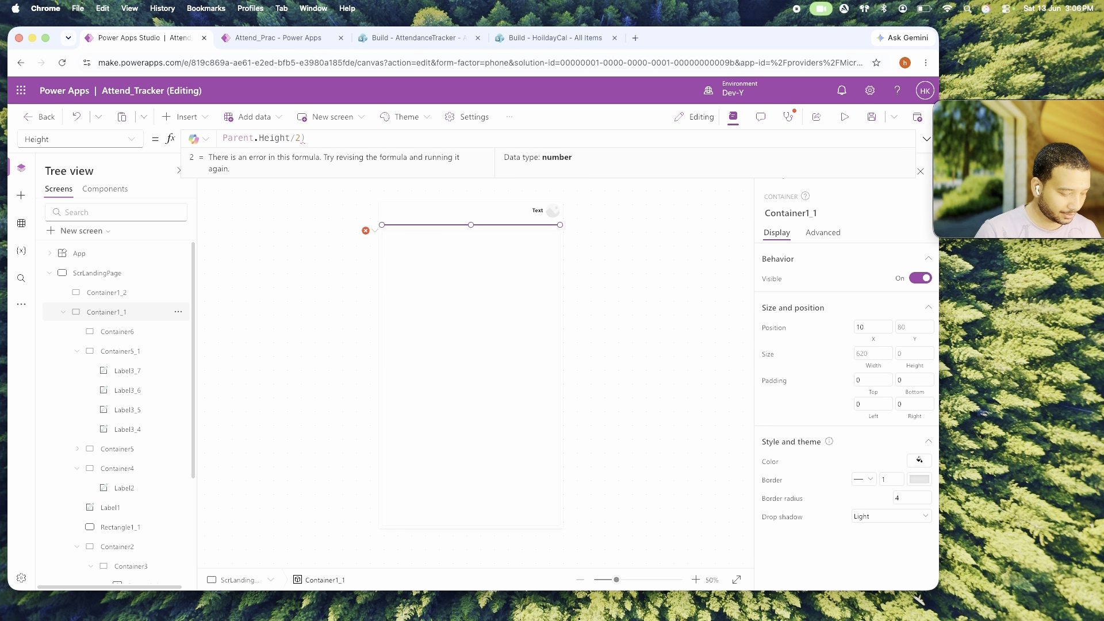
pyautogui.write('(')
pyautogui.press('End')
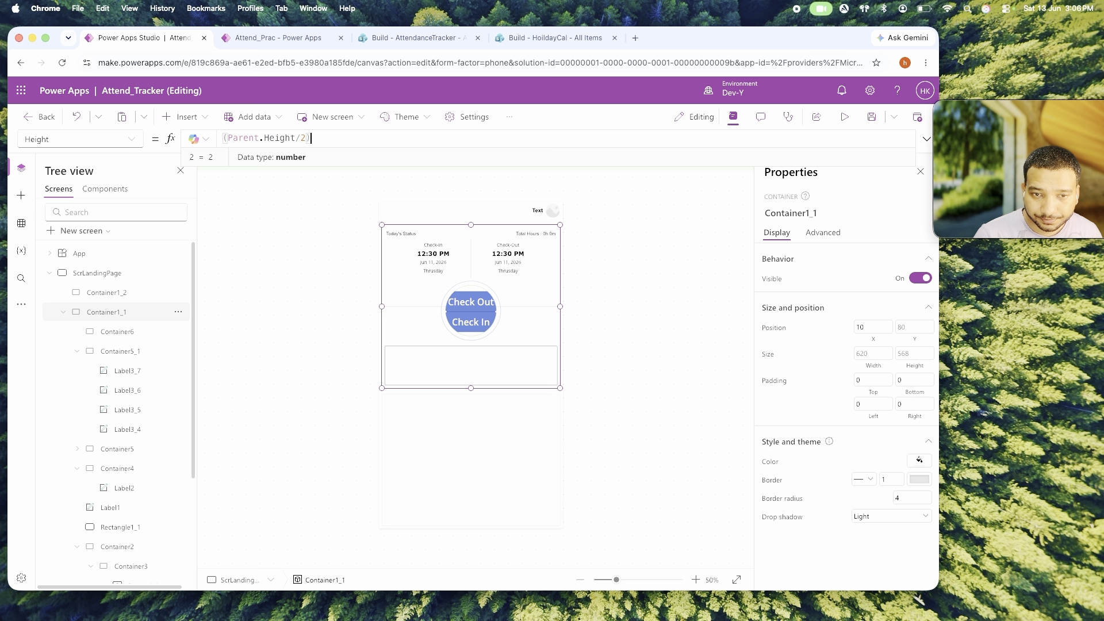
pyautogui.write('+100')
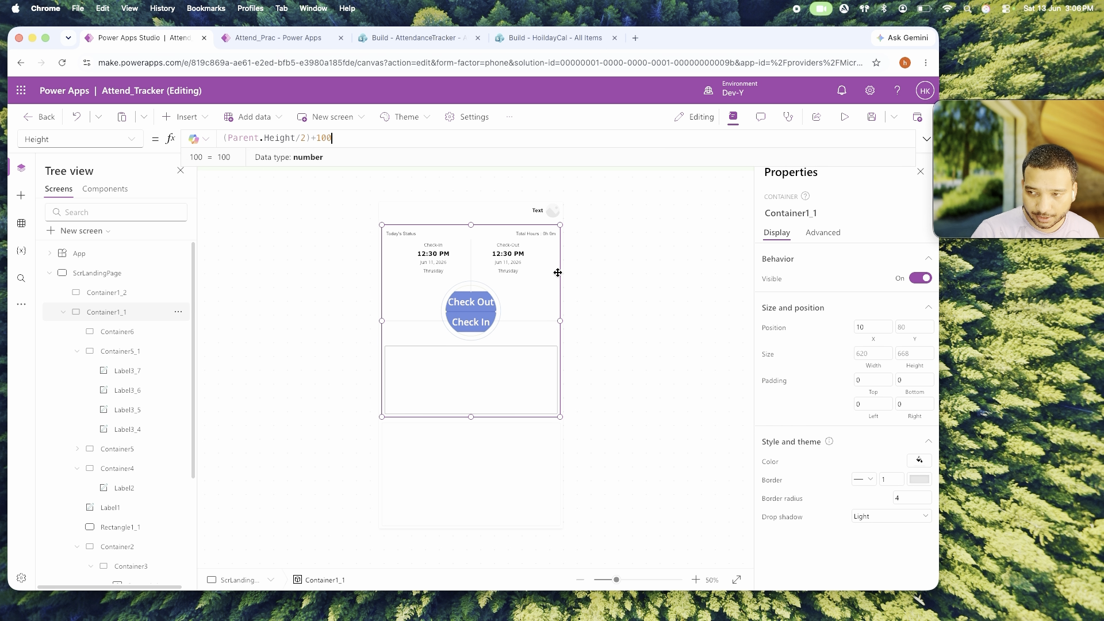
# Insert a text label inside Container6, the empty container below the check-in circle.
pyautogui.click(490, 372)
pyautogui.click(540, 491)
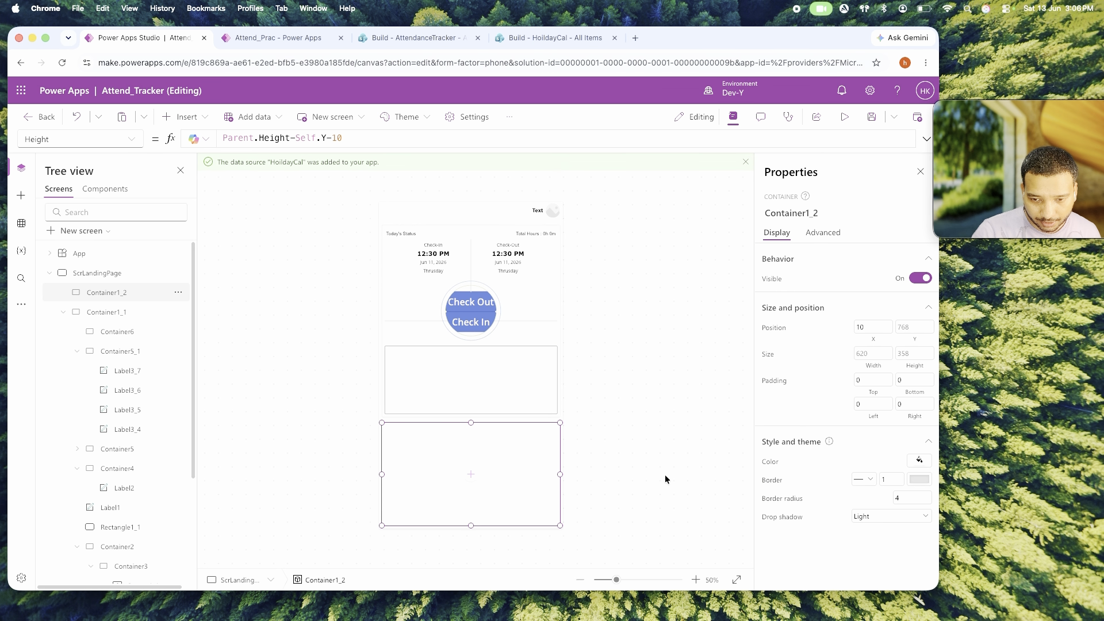
pyautogui.click(529, 386)
pyautogui.click(598, 397)
pyautogui.click(475, 390)
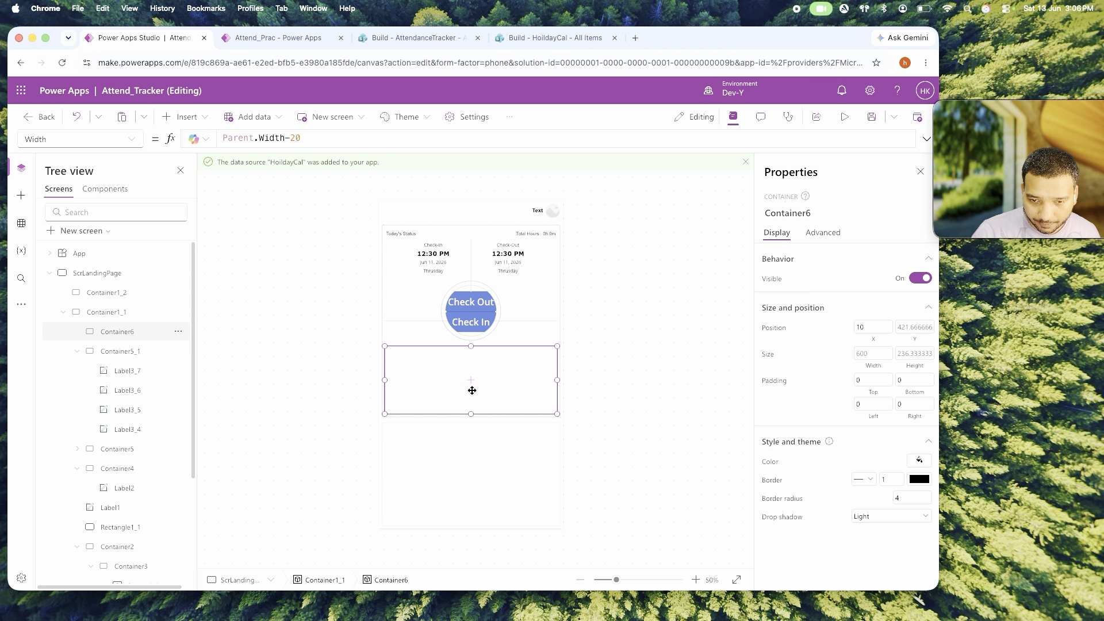
pyautogui.click(471, 381)
pyautogui.write('labe')
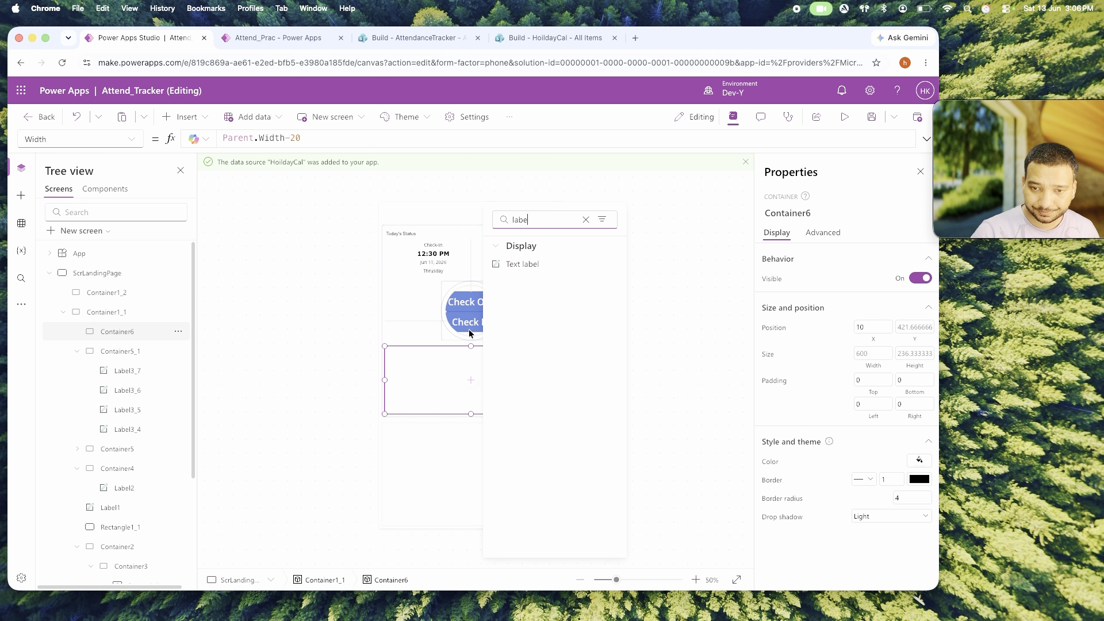
pyautogui.click(524, 264)
# Position the new label at X 10 and Y 10 within Container6.
pyautogui.click(866, 468)
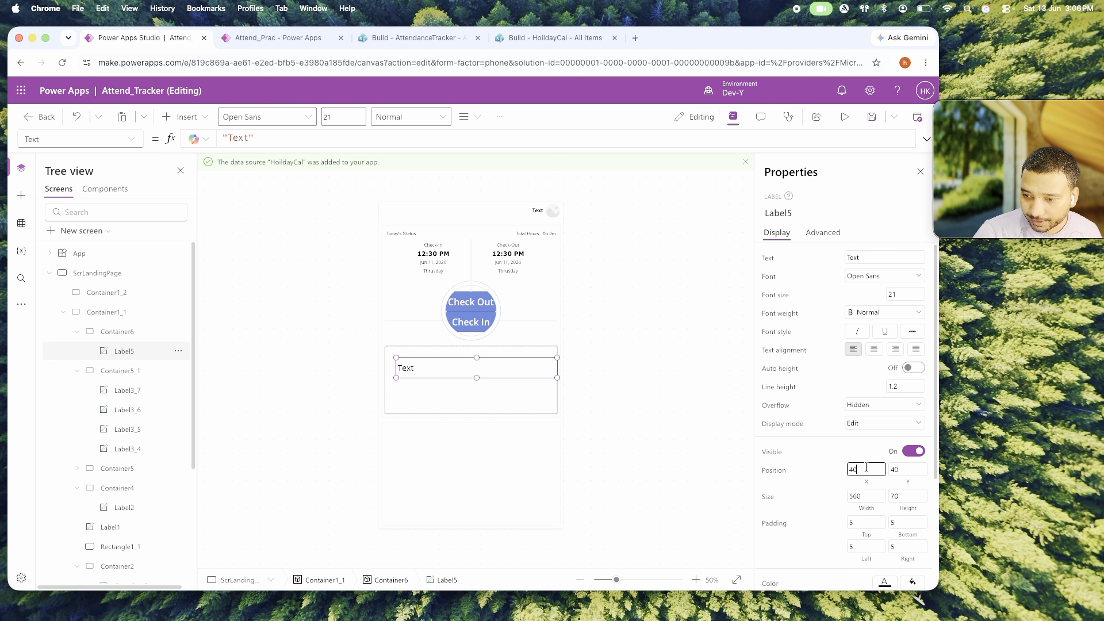
pyautogui.write('10')
pyautogui.press('Tab')
pyautogui.write('10')
pyautogui.press('Tab')
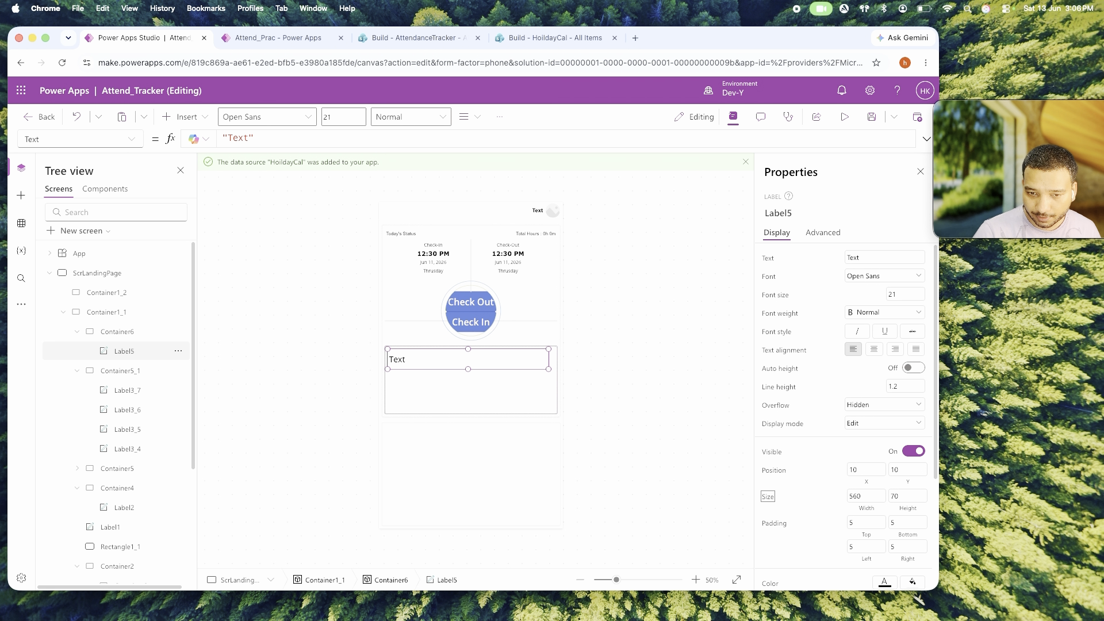
# Format the new label with font size 14, the Arial font and Semibold weight.
pyautogui.click(908, 293)
pyautogui.write('14')
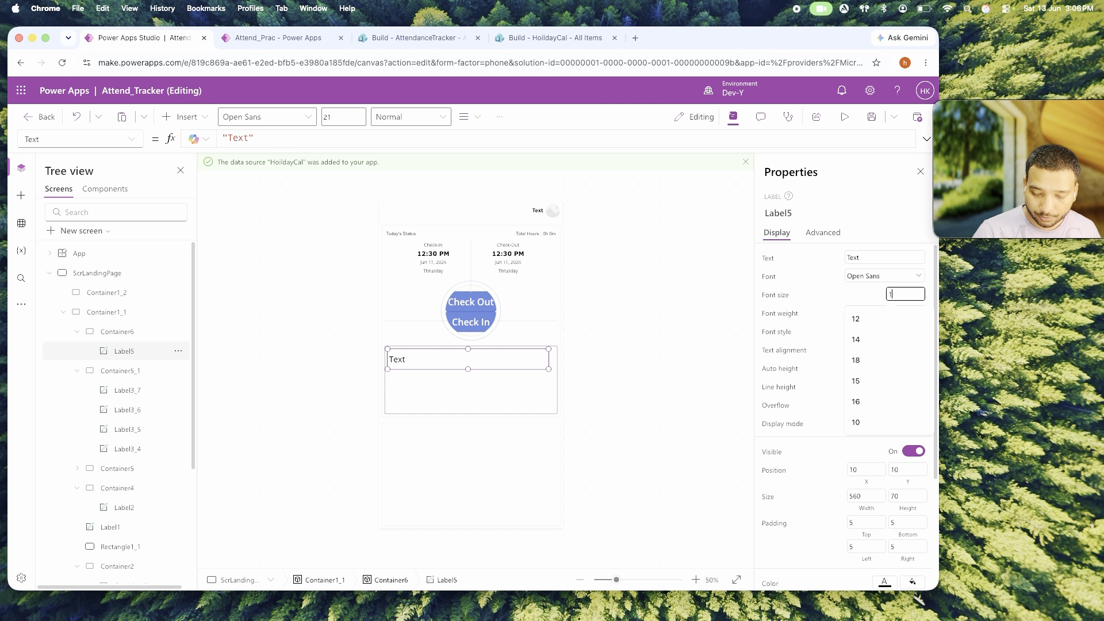
pyautogui.click(889, 282)
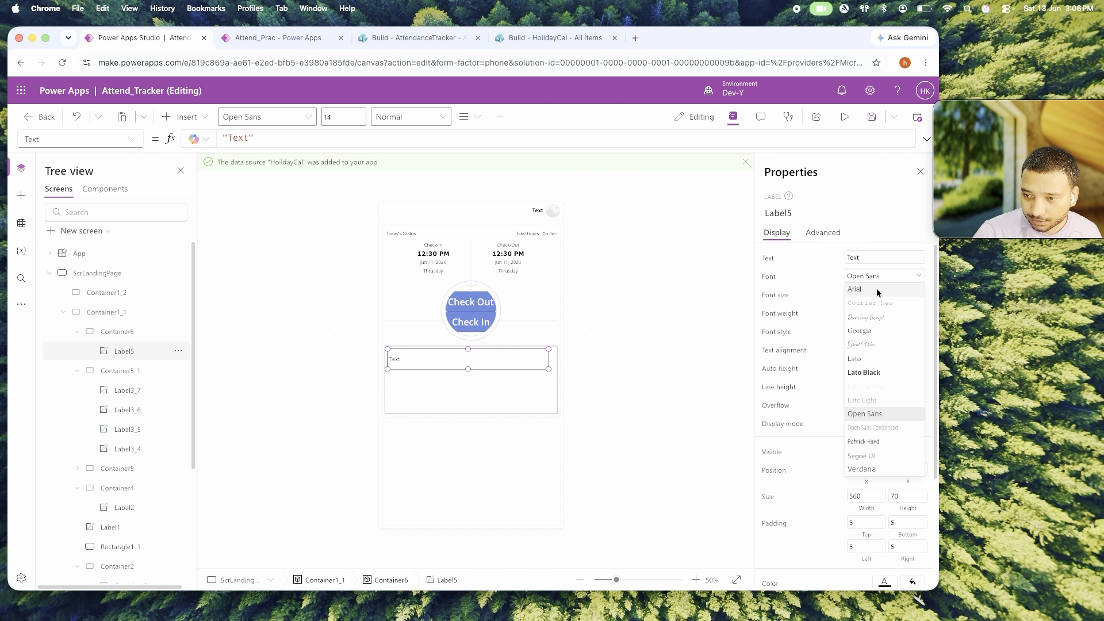
pyautogui.click(873, 316)
pyautogui.click(880, 315)
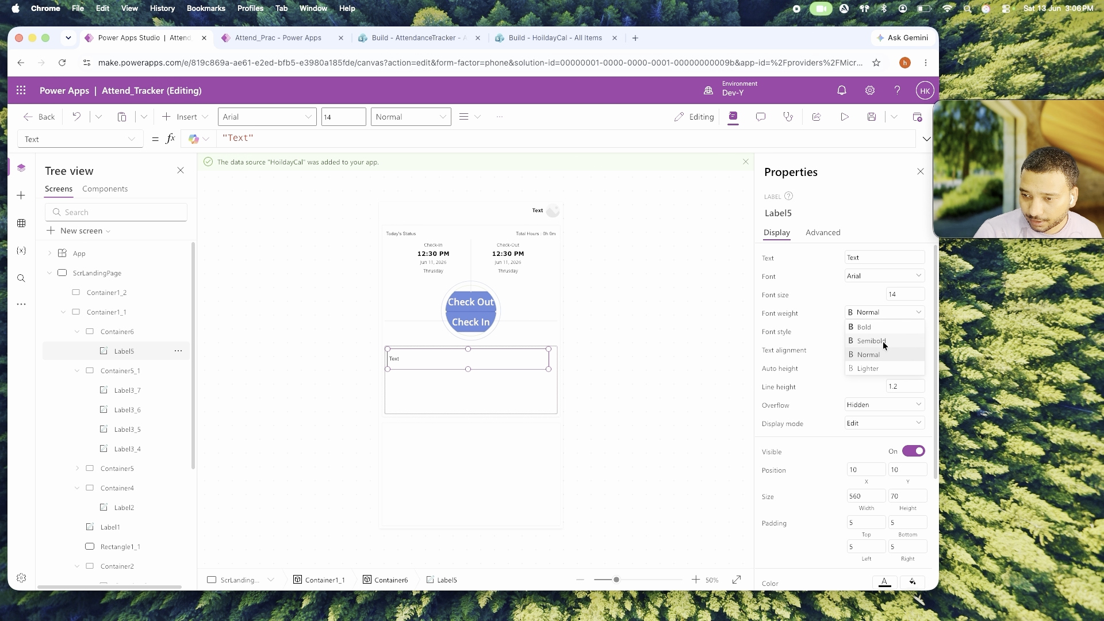
pyautogui.click(882, 352)
# Set the label's text to "Last 7 days" and its size to 200 wide by 30 high.
pyautogui.doubleClick(857, 259)
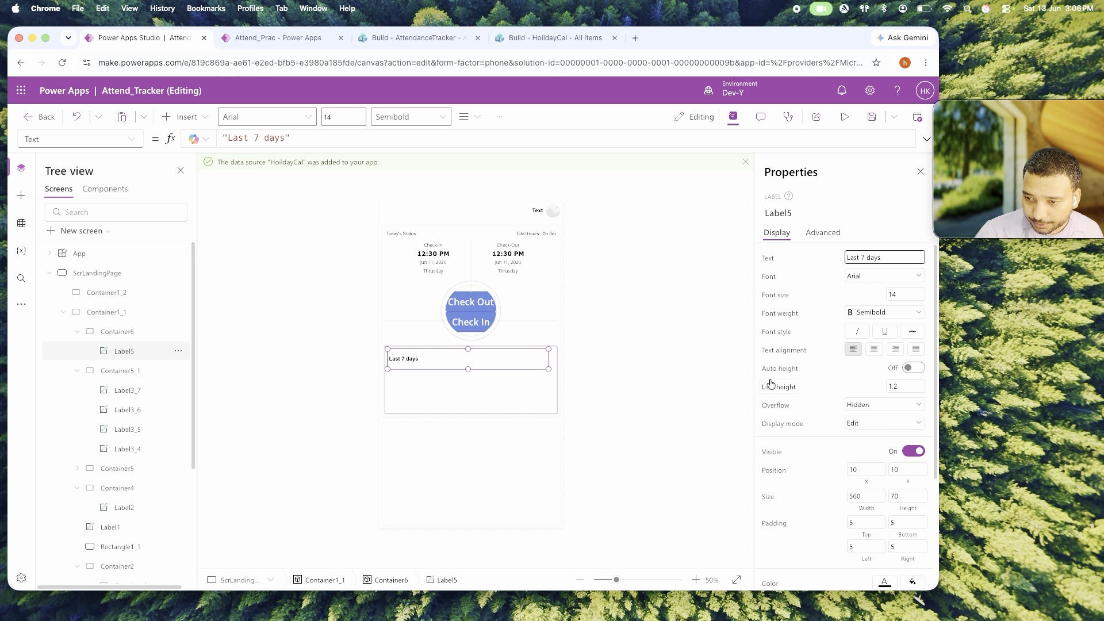
pyautogui.click(826, 360)
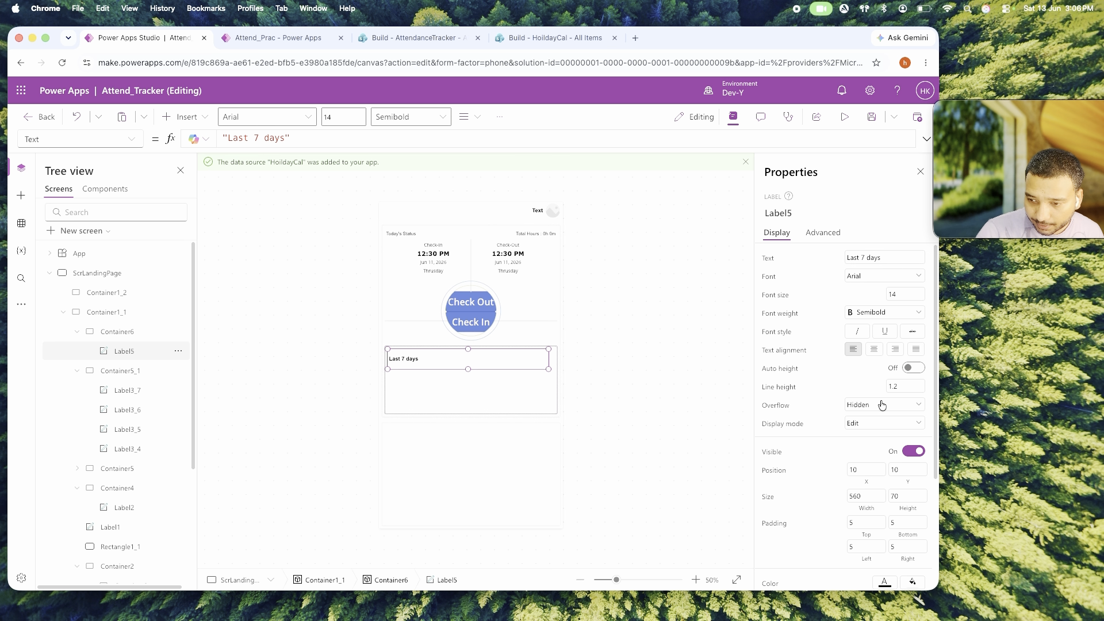
pyautogui.click(906, 498)
pyautogui.write('30')
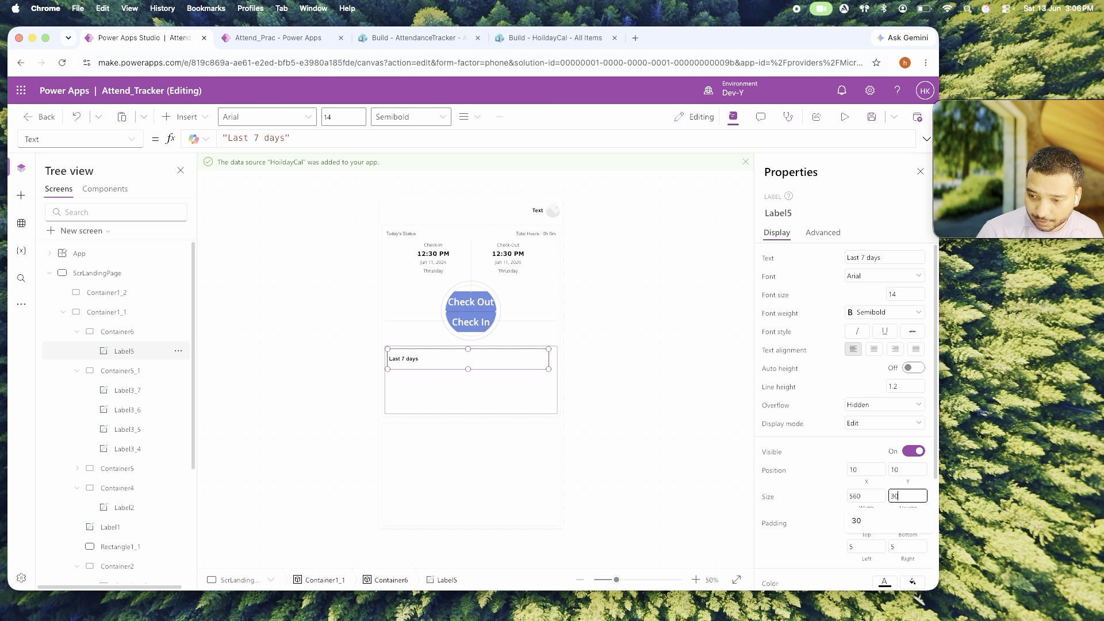
pyautogui.click(873, 498)
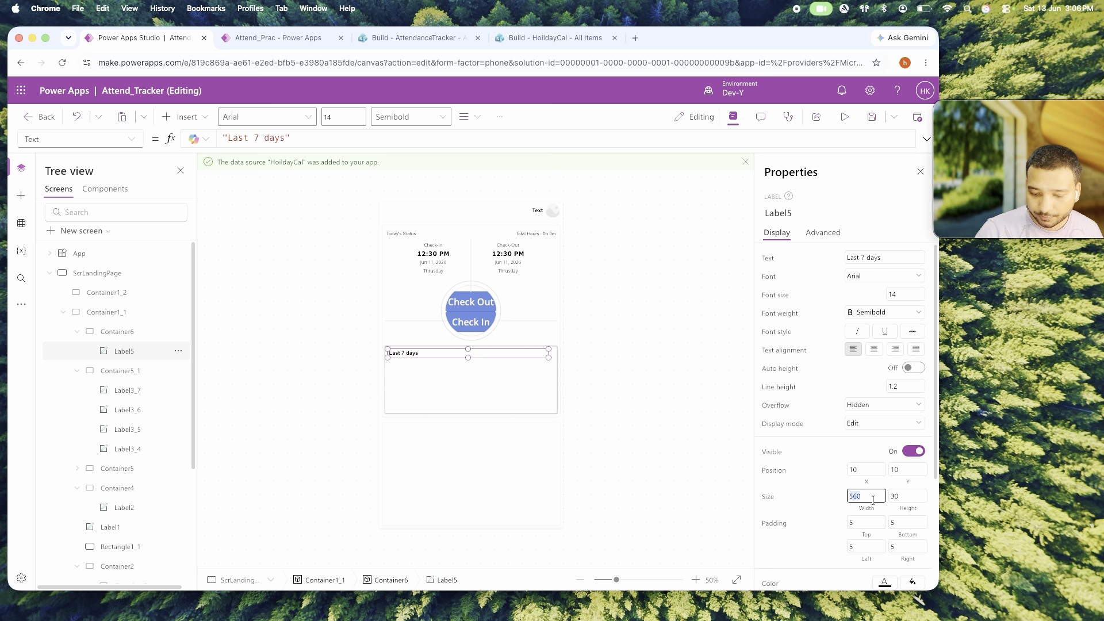
pyautogui.write('200')
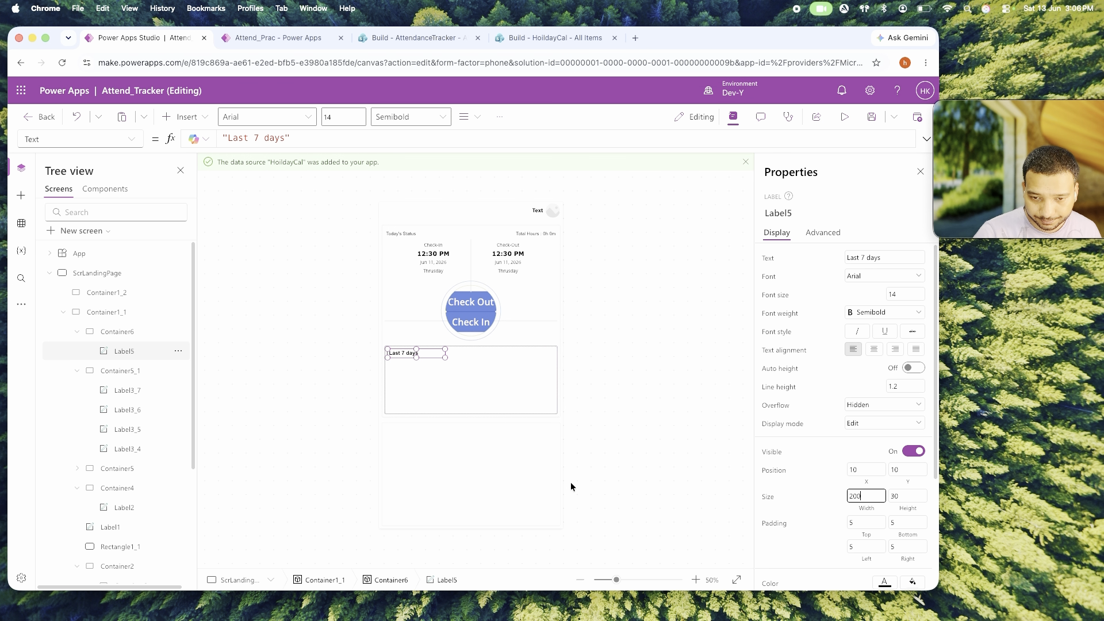
pyautogui.click(571, 483)
# Copy the "Last 7 days" label into Container1_2, the empty section below it.
pyautogui.click(428, 353)
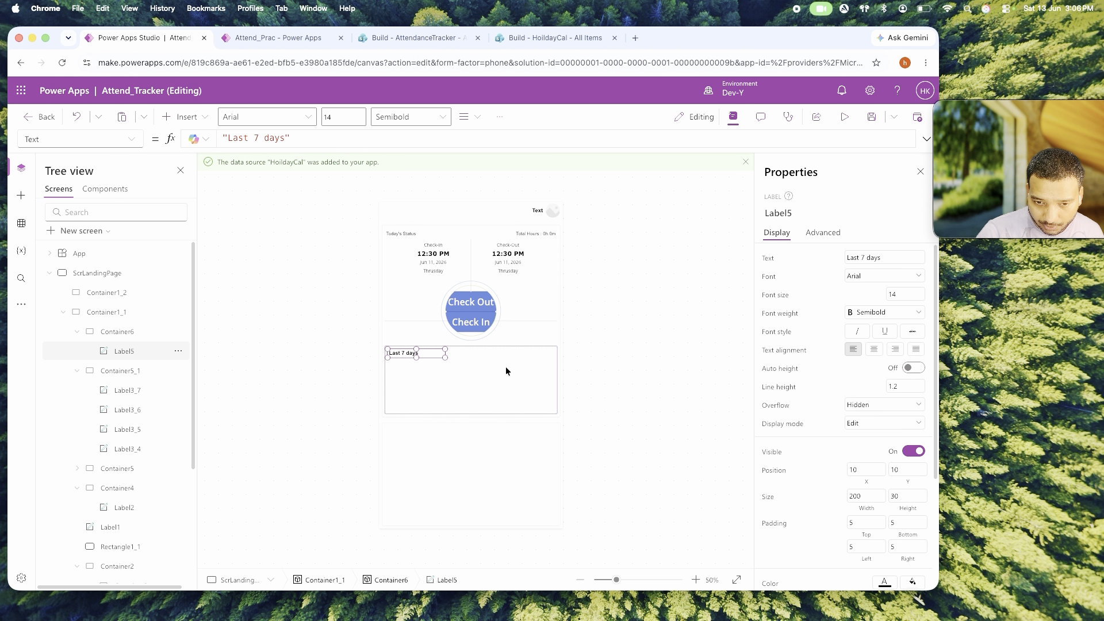
pyautogui.click(660, 339)
pyautogui.click(401, 353)
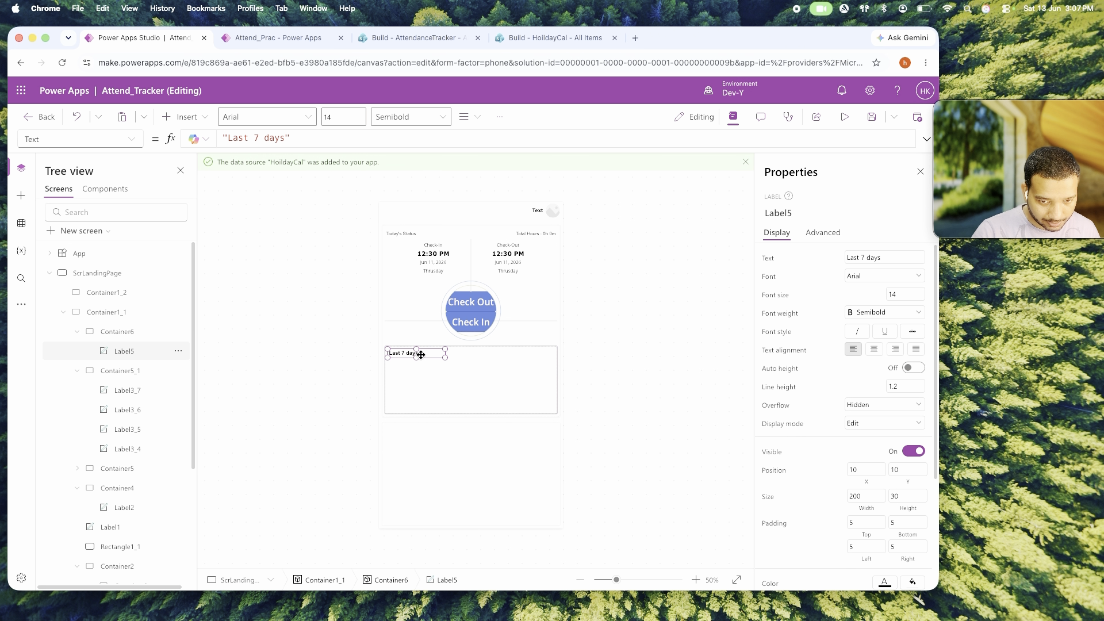
pyautogui.click(430, 456)
pyautogui.hotkey('ctrl', 'v')
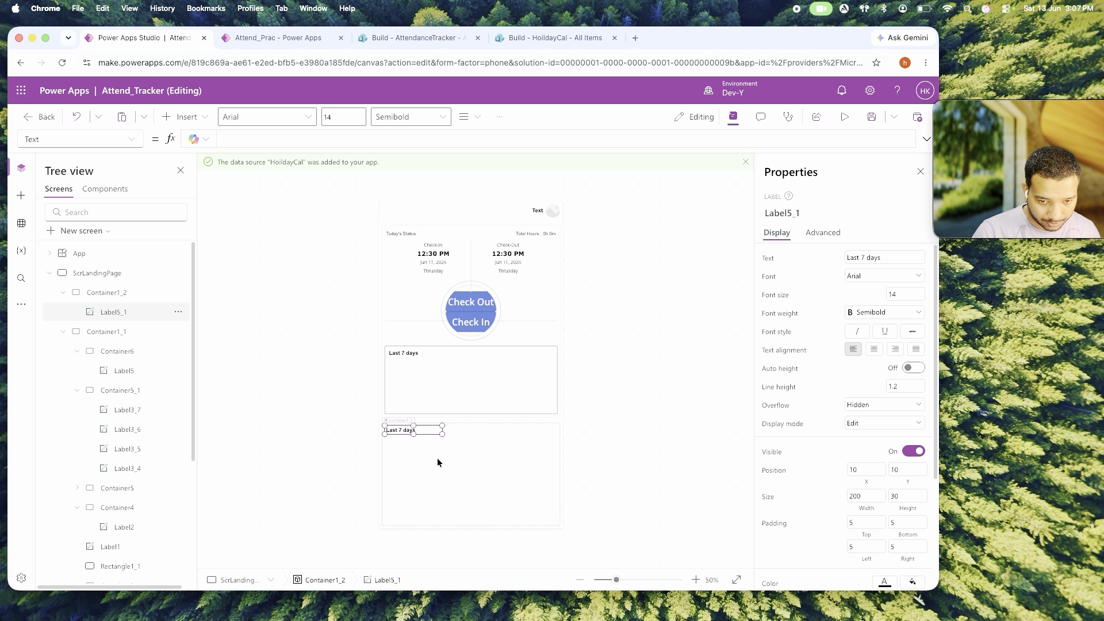
# Change the text of the copied label in Container1_2 to "Holiday List".
pyautogui.click(405, 430)
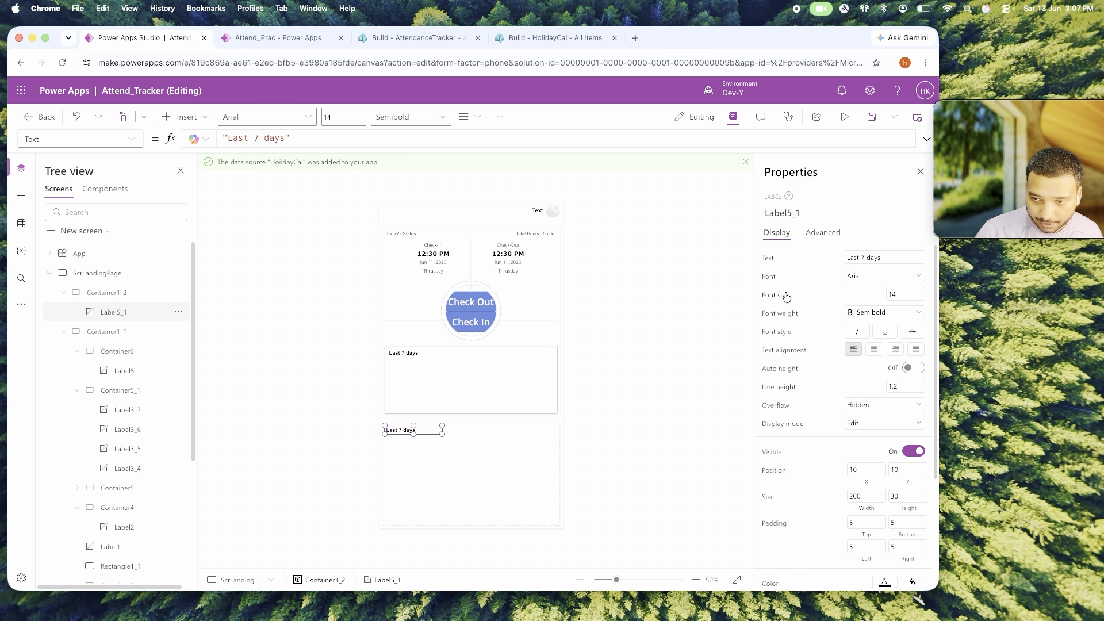
pyautogui.click(861, 257)
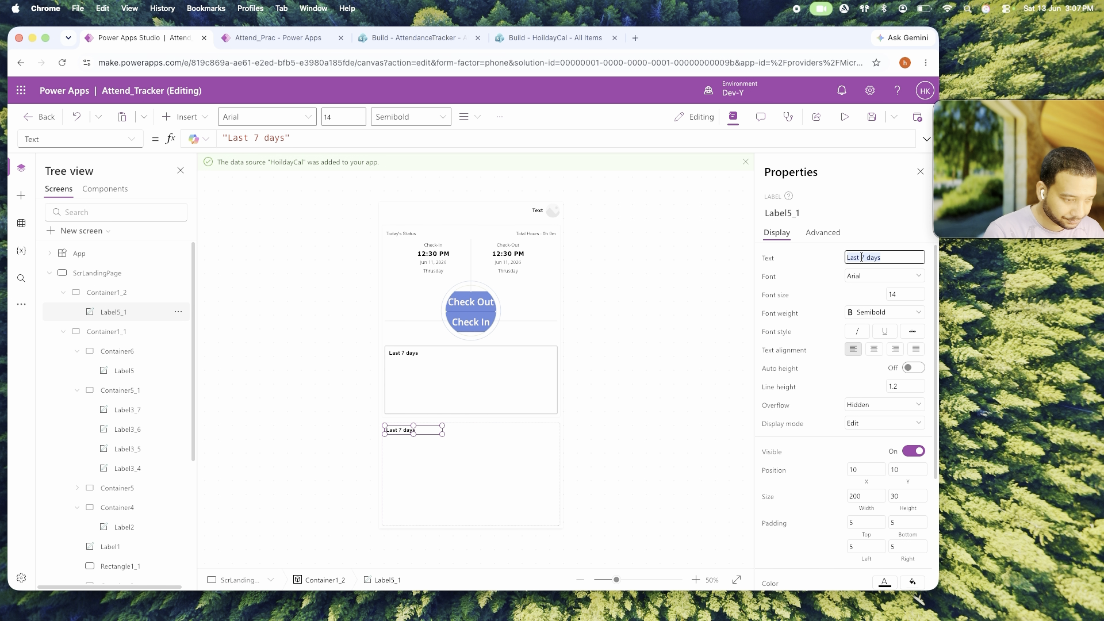
pyautogui.write('Holiday')
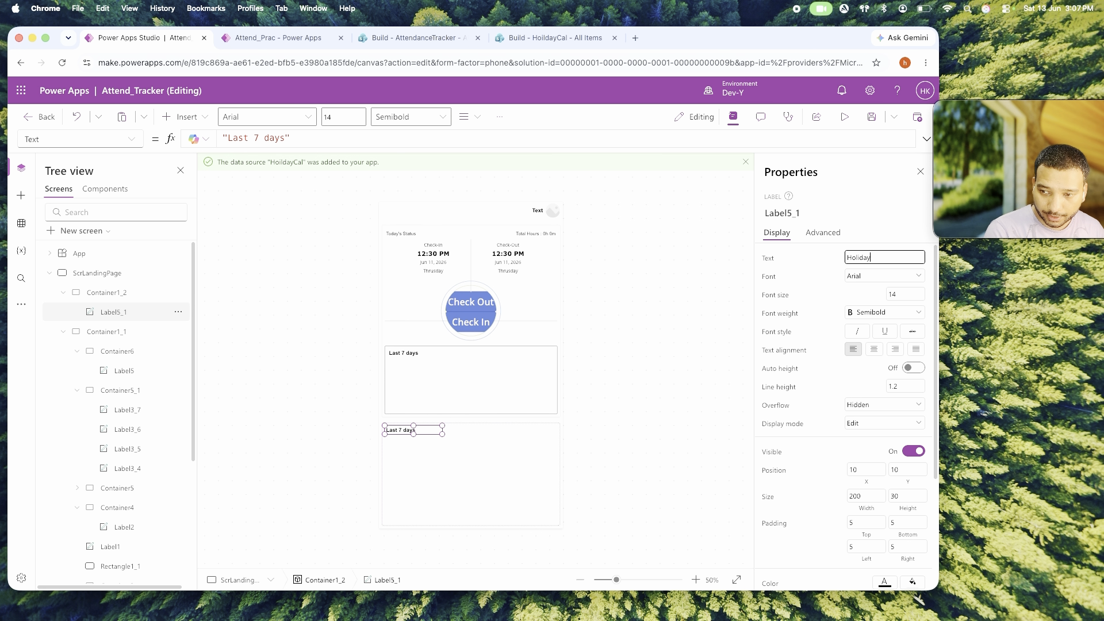
pyautogui.write(' Li')
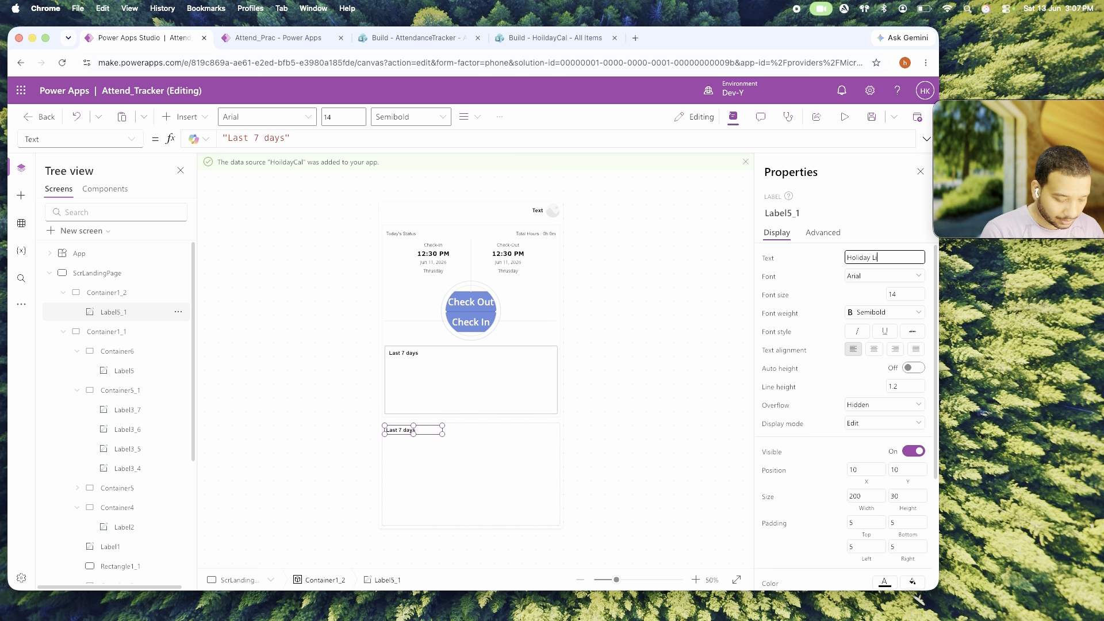
pyautogui.write('st')
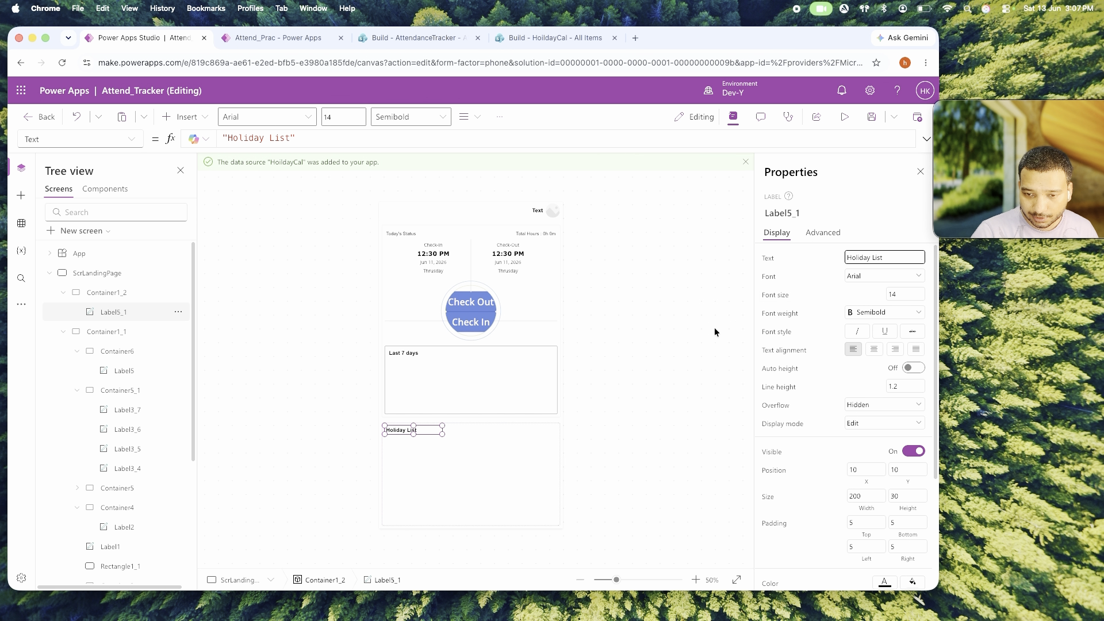
pyautogui.click(714, 339)
pyautogui.click(403, 431)
pyautogui.click(586, 368)
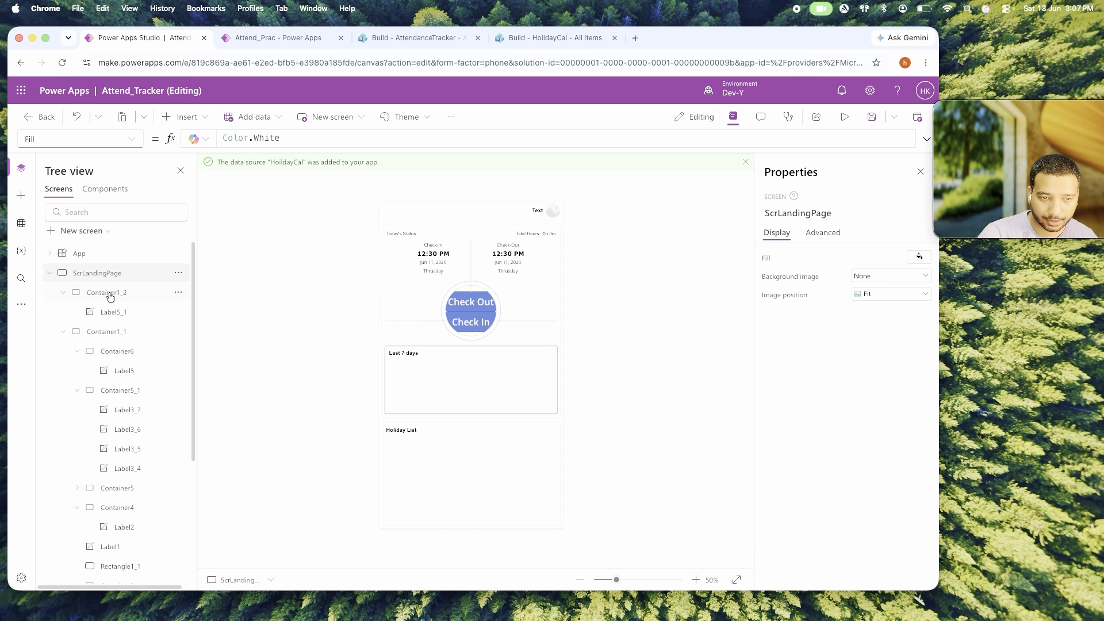
# Review which controls the landing page's containers hold, then collapse Container1_2 and Container1_1 in the control hierarchy.
pyautogui.click(114, 312)
pyautogui.click(117, 351)
pyautogui.click(119, 390)
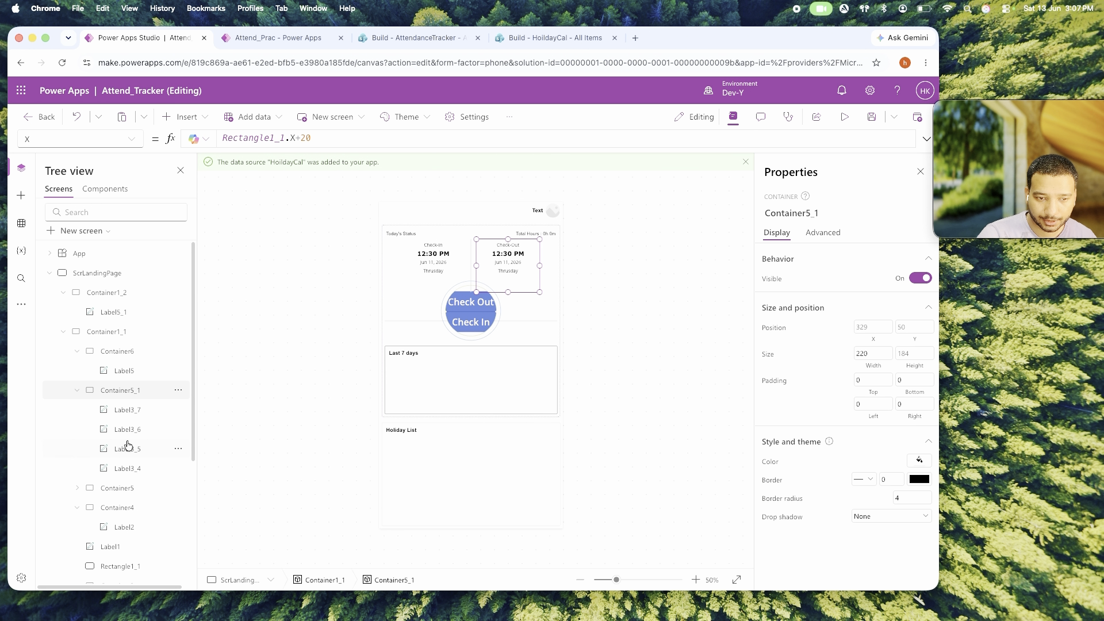
pyautogui.click(128, 448)
pyautogui.click(118, 333)
pyautogui.click(124, 293)
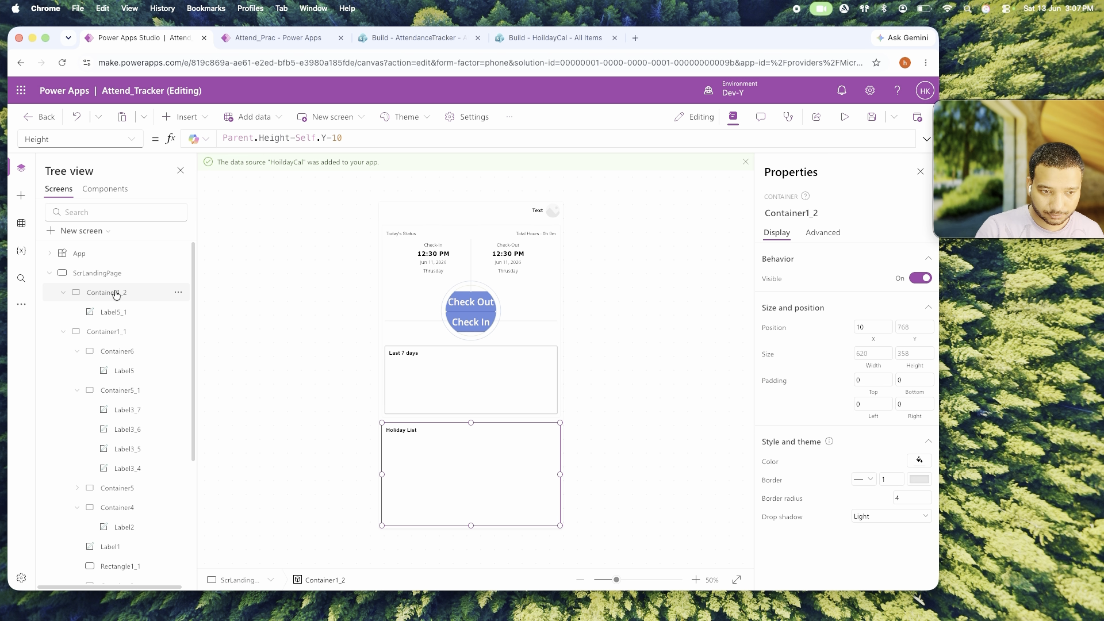
pyautogui.click(63, 292)
pyautogui.click(64, 312)
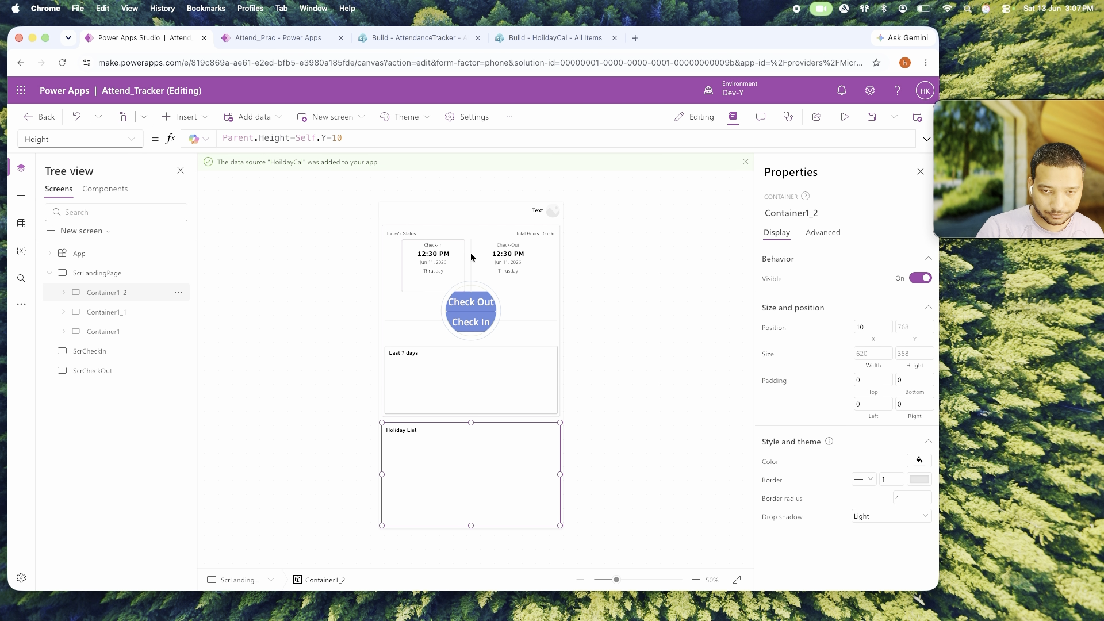
# Rename the container at the top of the landing page to ContainerLandingPageHeader.
pyautogui.click(486, 211)
pyautogui.click(108, 331)
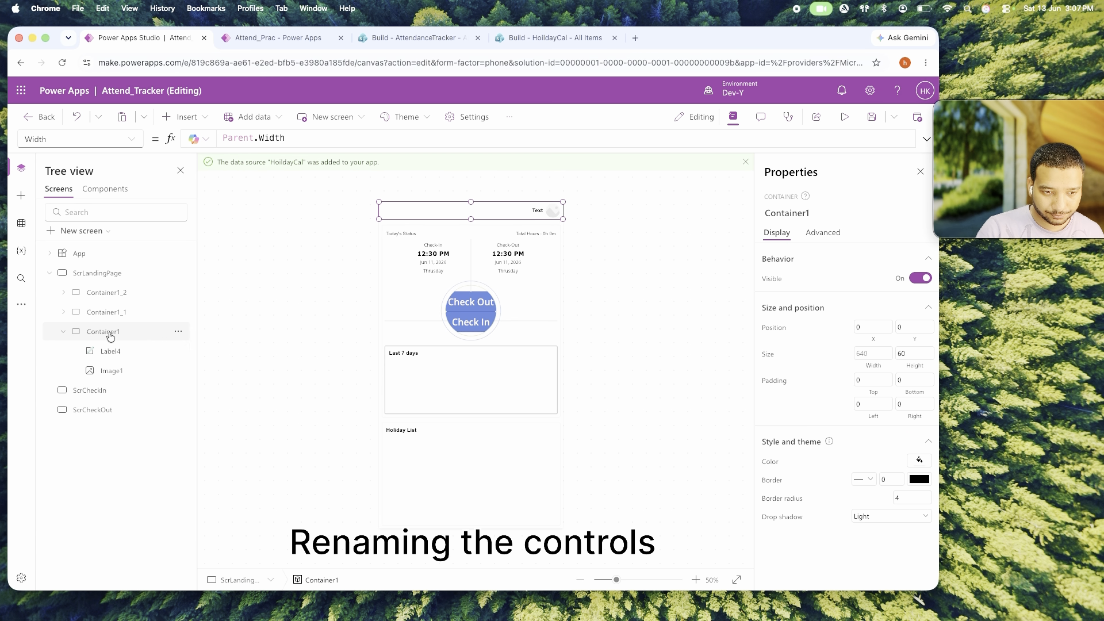
pyautogui.doubleClick(109, 331)
pyautogui.write('Container')
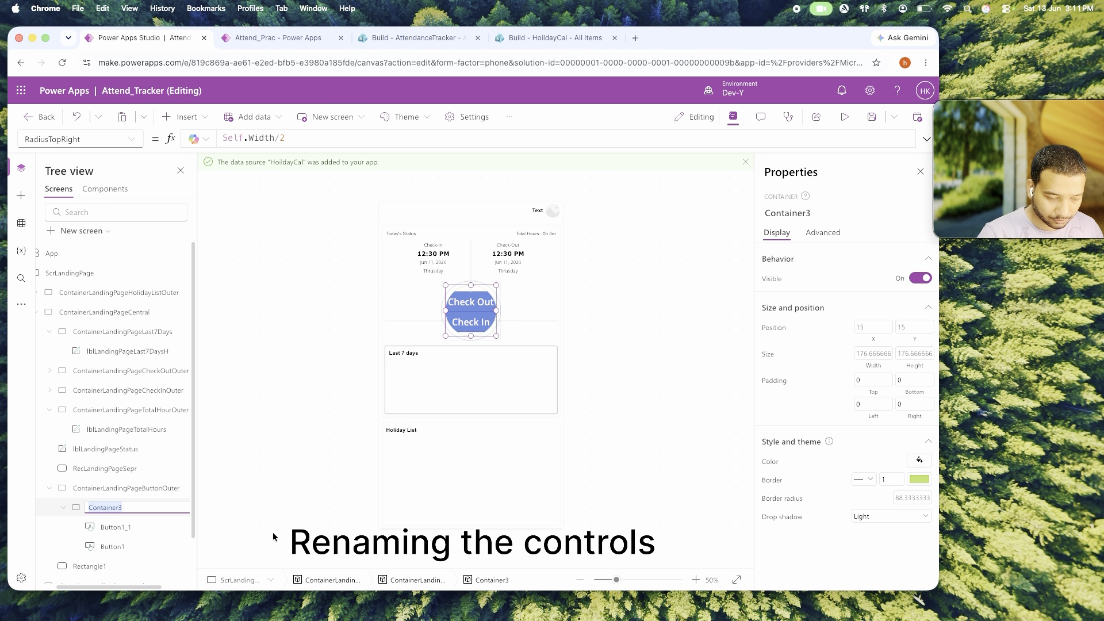
# Rename Container3, the circle holding the check-in and check-out buttons, to ContainerLandingPageButtonInner.
pyautogui.write('Cp')
pyautogui.write('ntainerL')
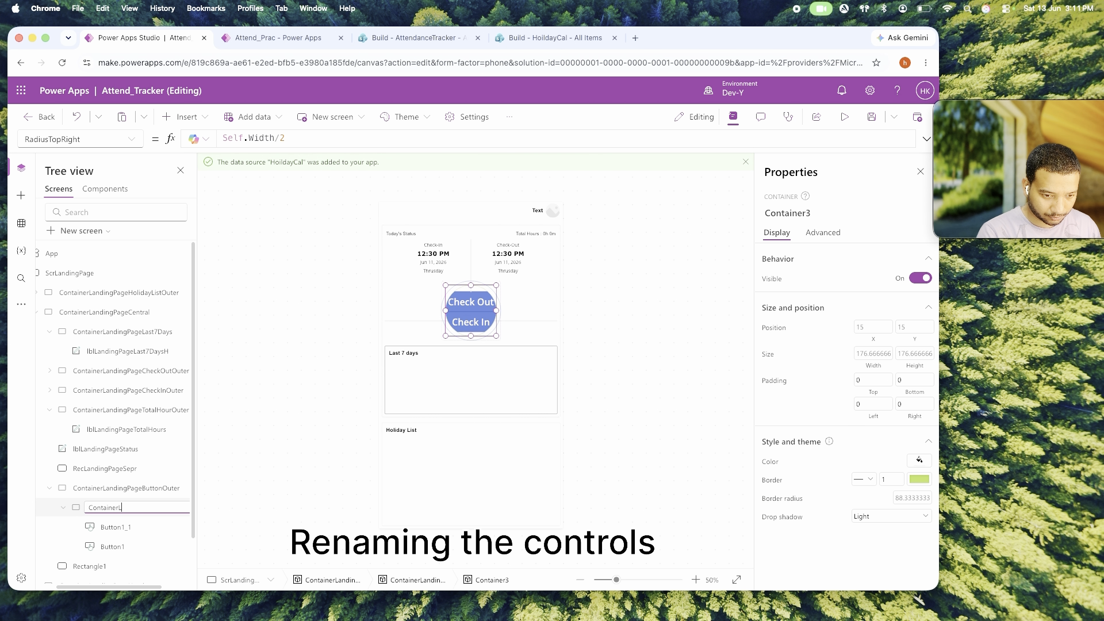
pyautogui.write('andingPageButtonInner')
pyautogui.press('Return')
# Rename the Check In button to btnLandinPageCheckIn and the Check Out button to btnLandingPageCheckOut.
pyautogui.doubleClick(116, 528)
pyautogui.write('btnLandinPageBec')
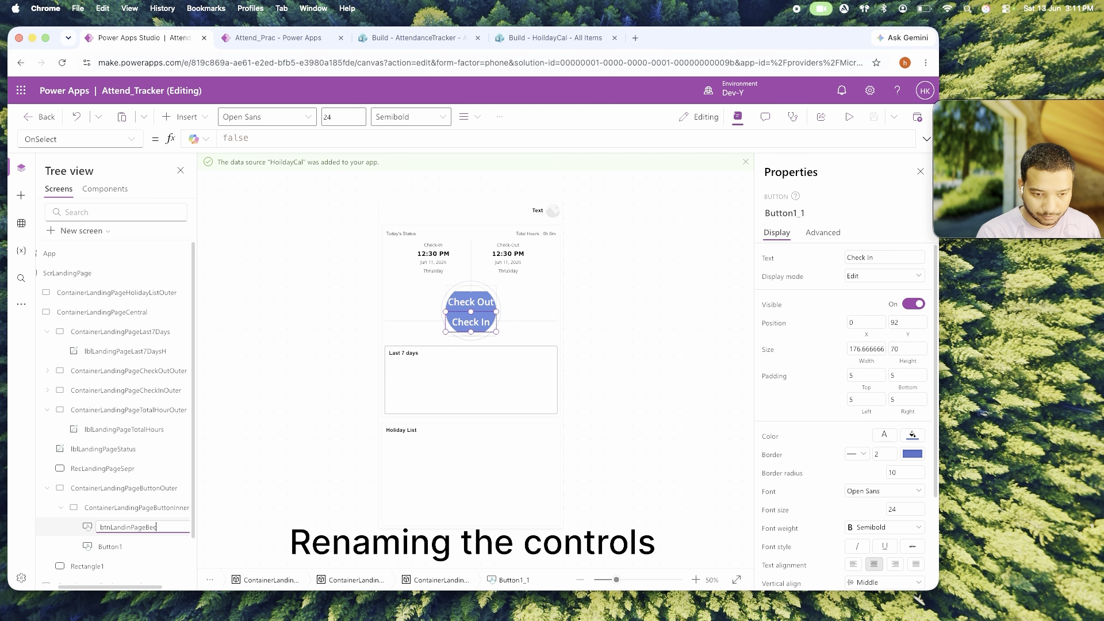
pyautogui.write('kIn')
pyautogui.press('Return')
pyautogui.doubleClick(110, 547)
pyautogui.write('btnLandingPageCheckOut')
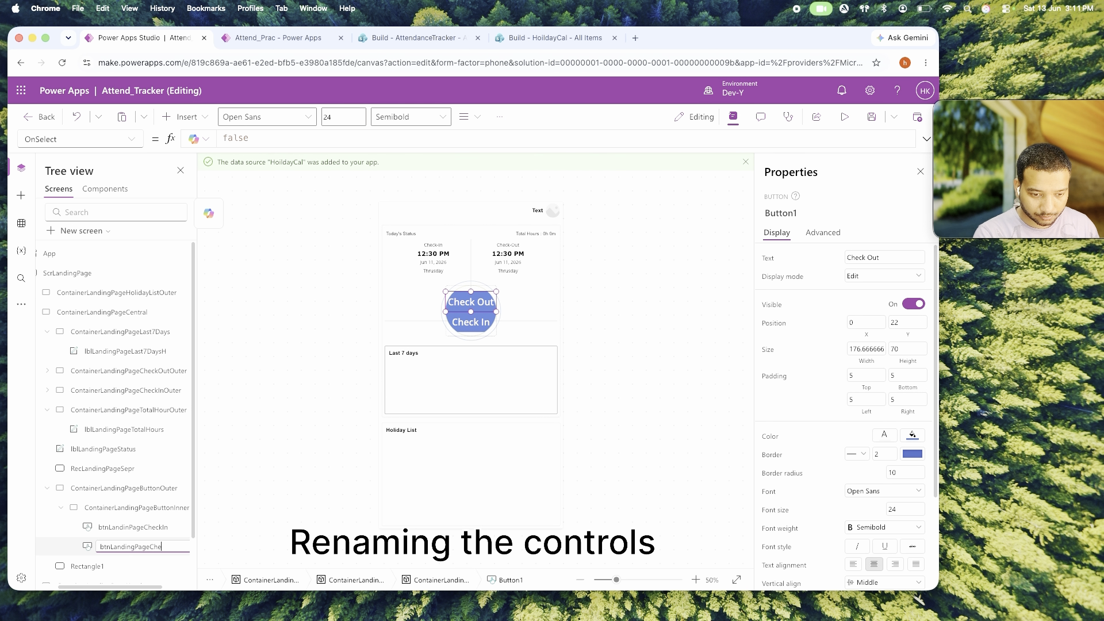
pyautogui.press('Return')
# Rename the horizontal separator Rectangle1 to RecLandingPageHorSepr.
pyautogui.click(95, 567)
pyautogui.doubleClick(95, 567)
pyautogui.write('RecLandingPageHorSepr')
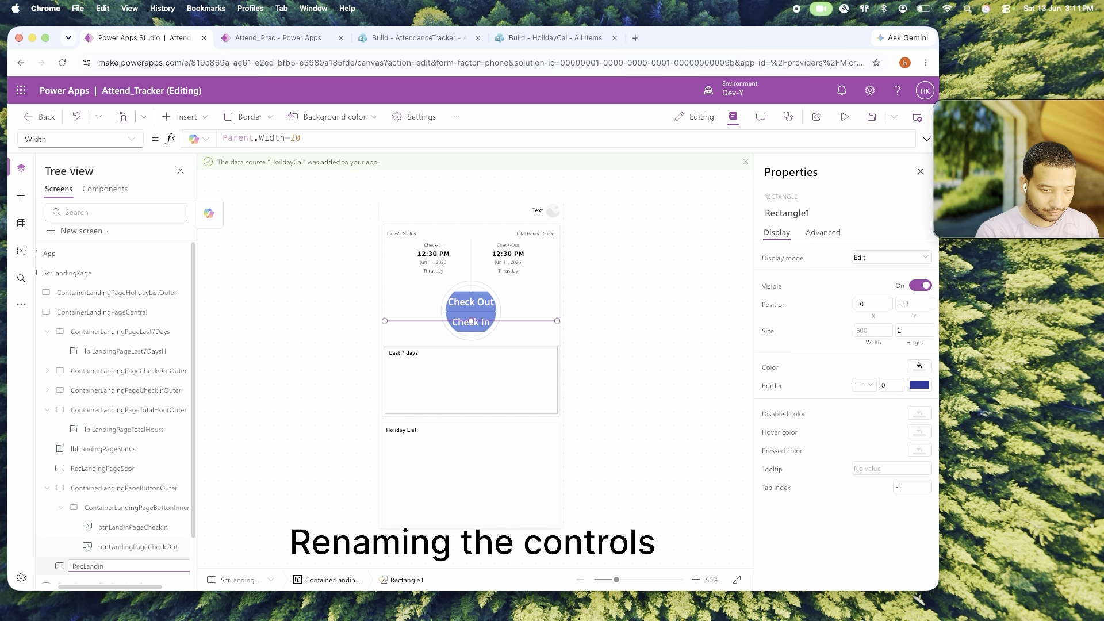
pyautogui.press('Return')
# Review the renamed landing page controls in the control hierarchy.
pyautogui.scroll(-1, 189, 537)
pyautogui.scroll(1, 190, 537)
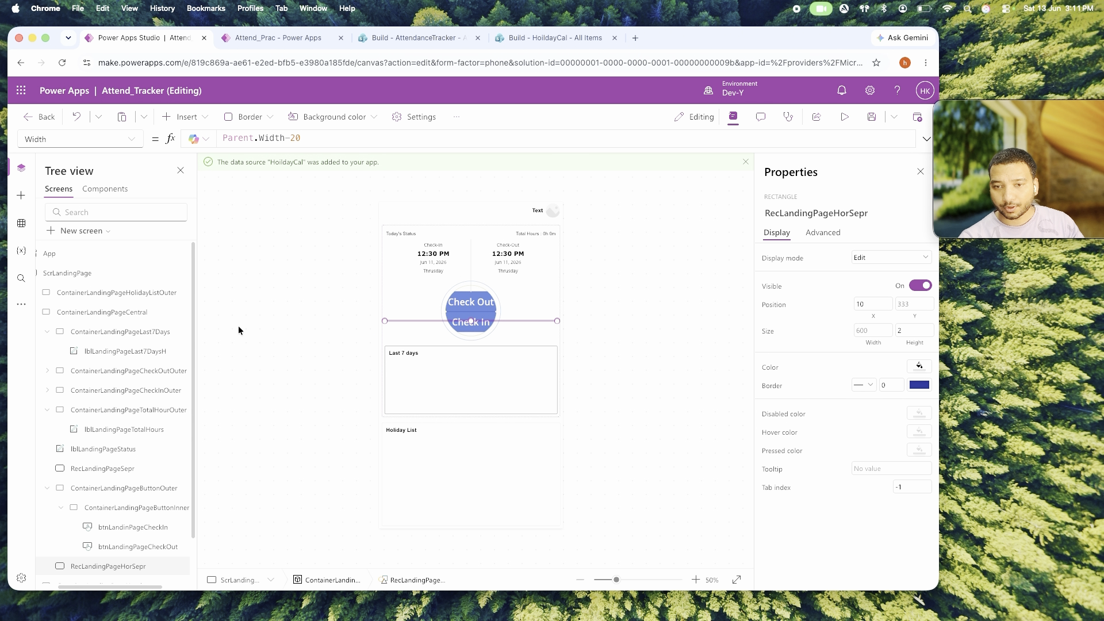
pyautogui.scroll(-1, 140, 410)
pyautogui.scroll(1, 140, 409)
pyautogui.scroll(-1, 139, 408)
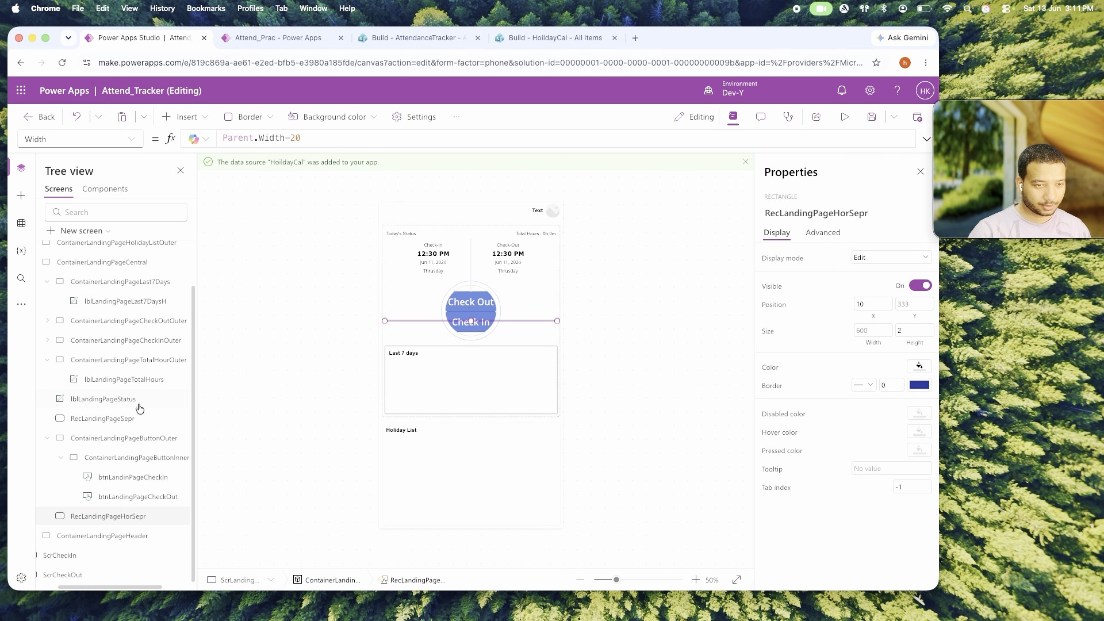
pyautogui.scroll(1, 139, 409)
pyautogui.scroll(-1, 137, 403)
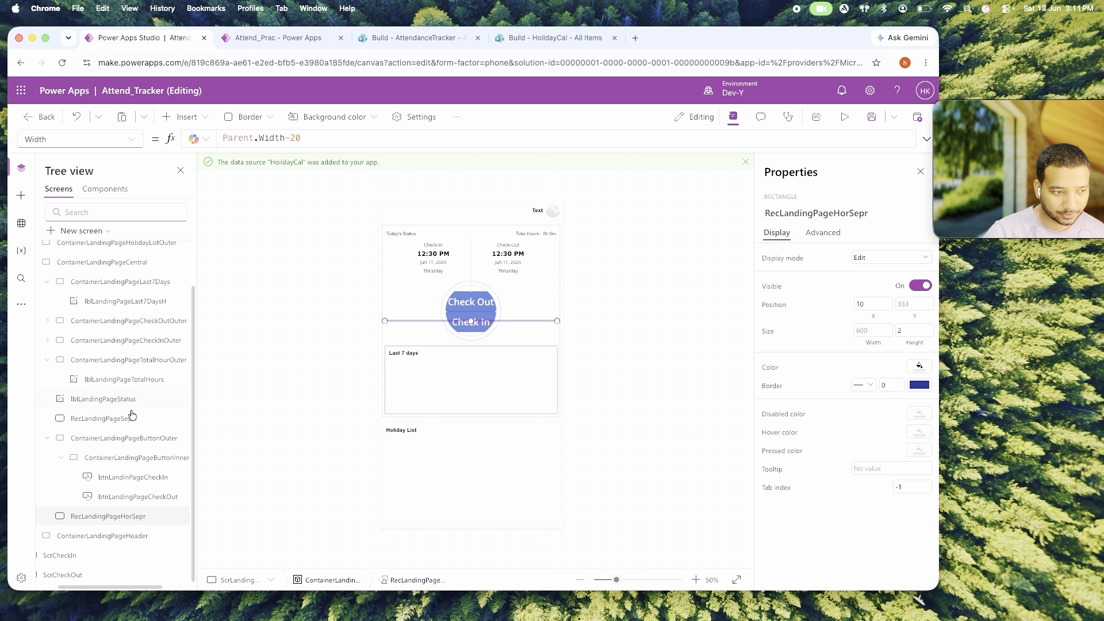
pyautogui.click(690, 345)
# Turn off the visibility of the Check Out button inside the circular container.
pyautogui.click(465, 306)
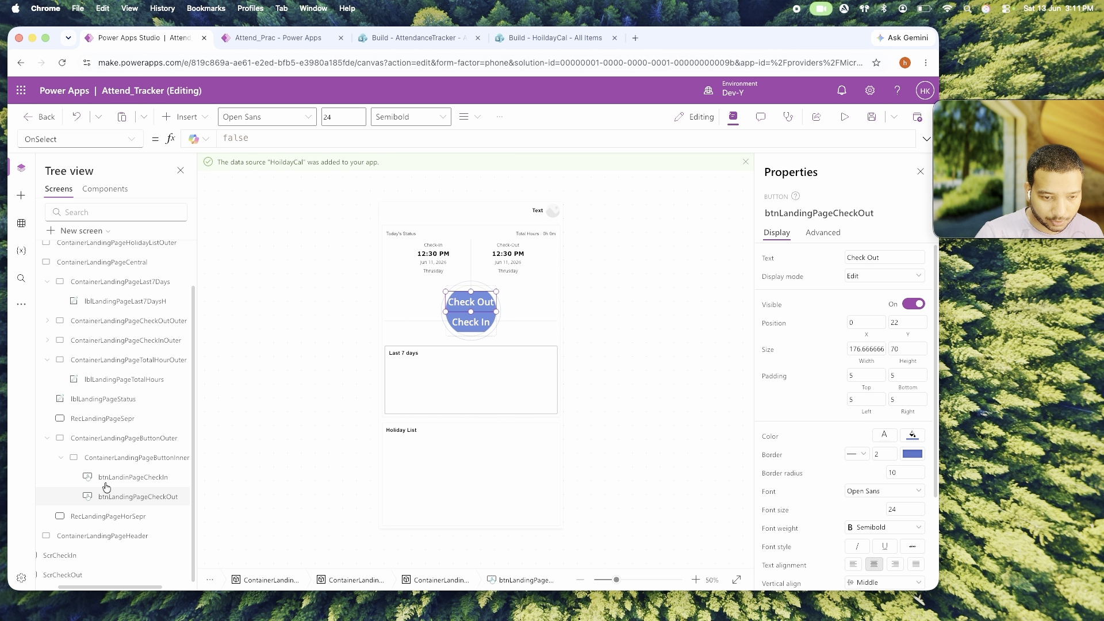
pyautogui.click(131, 481)
pyautogui.click(136, 498)
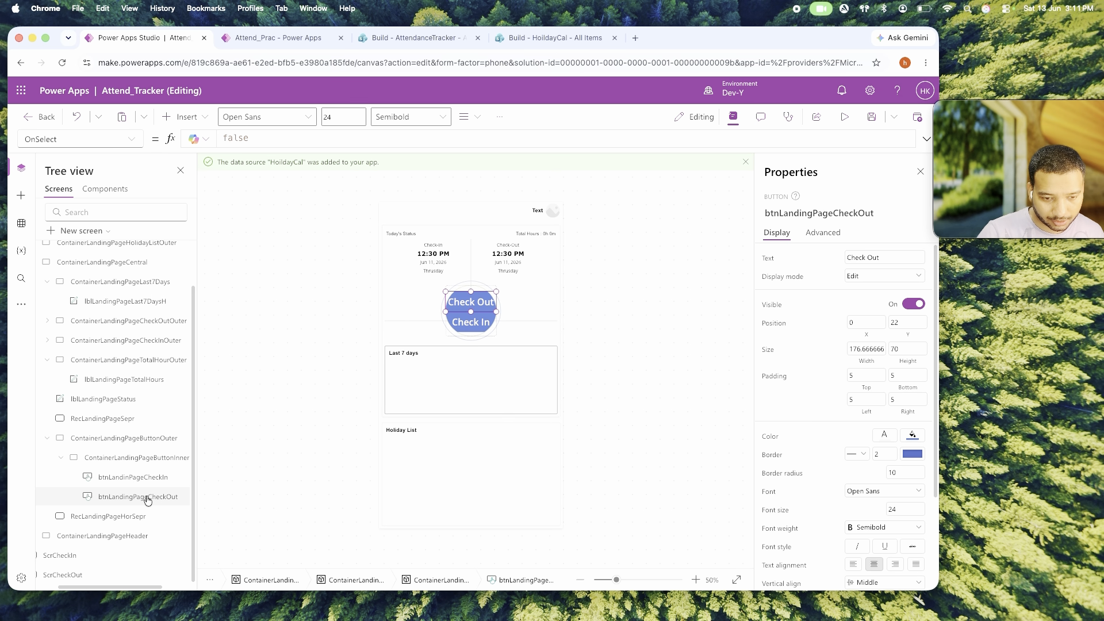
pyautogui.click(914, 303)
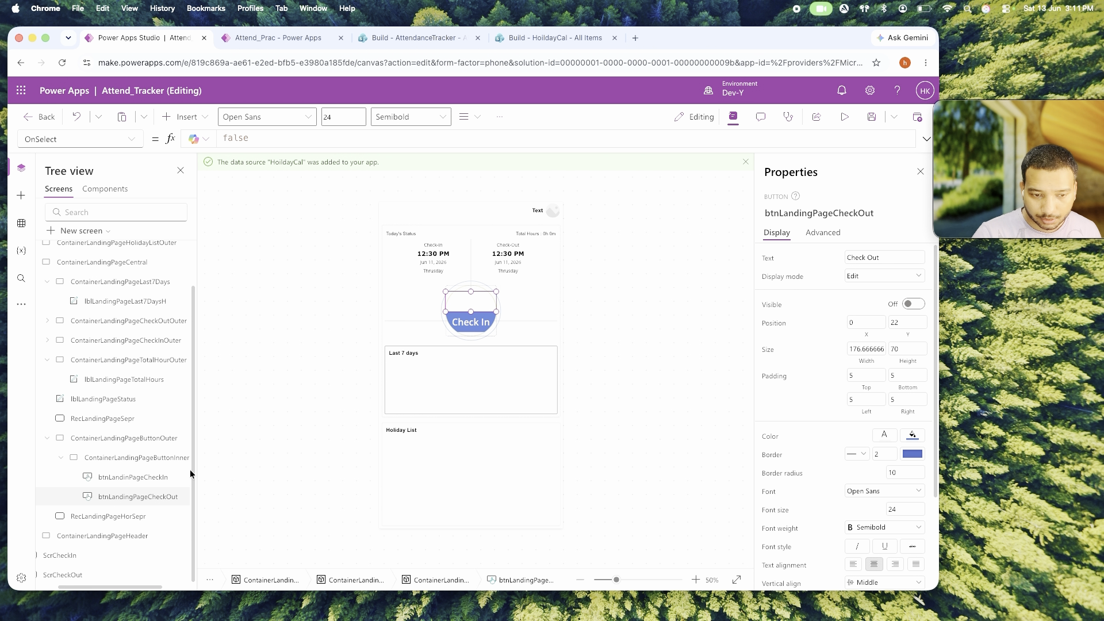
# Set the Check In button's Y position to 0.
pyautogui.click(150, 478)
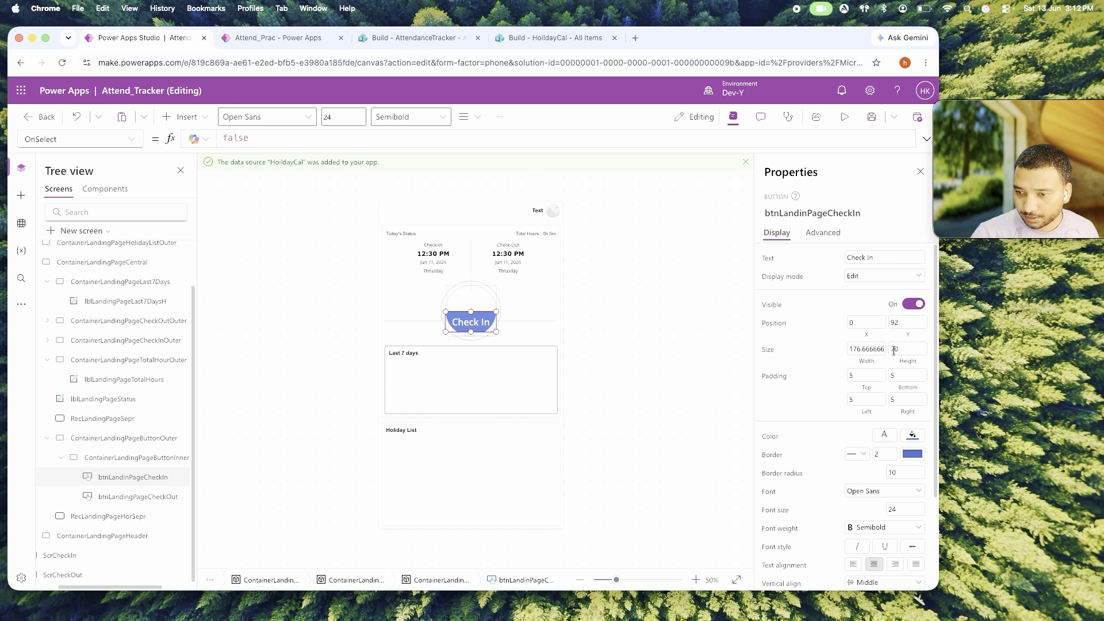
pyautogui.click(907, 321)
pyautogui.write('0')
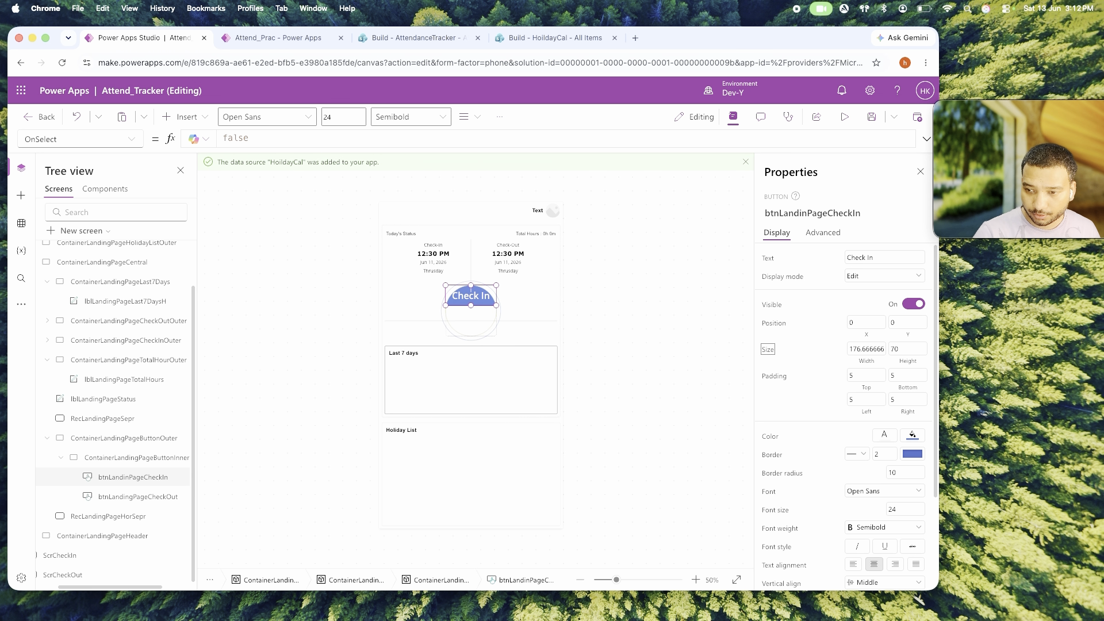
# Make the Check In button fill its container with width Parent.Width and height Parent.Height.
pyautogui.click(874, 365)
pyautogui.press('cmd+a')
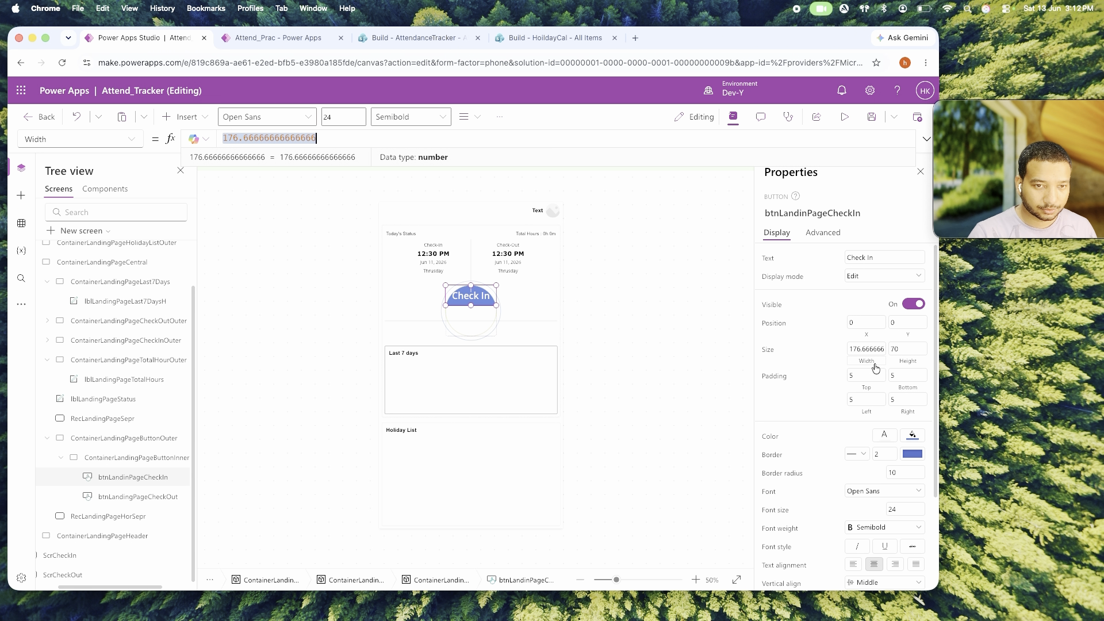
pyautogui.write('pare')
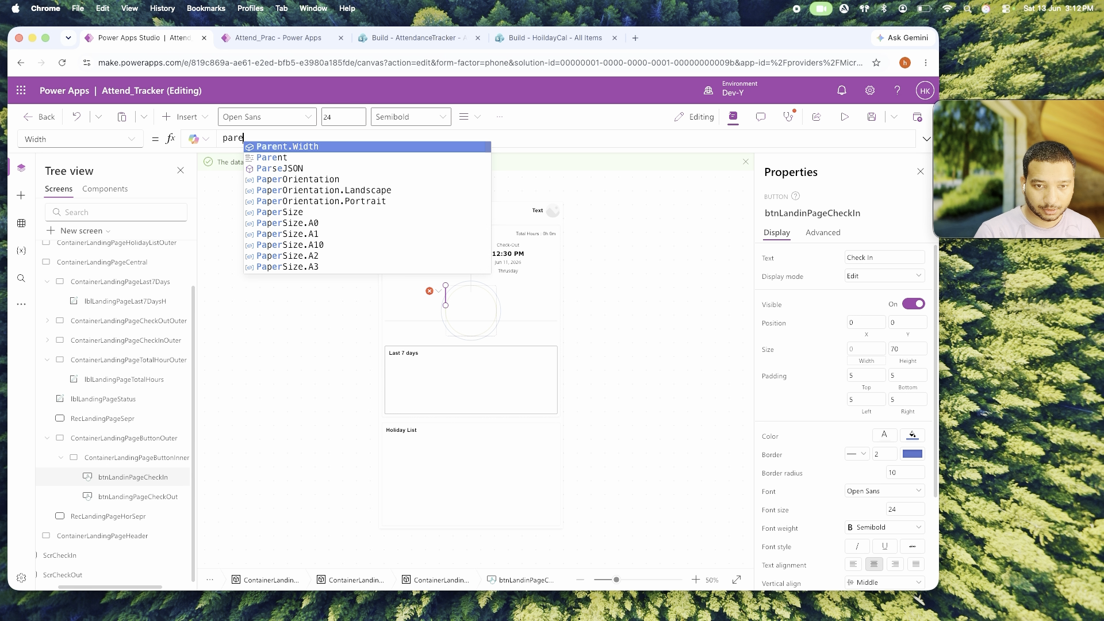
pyautogui.press('Tab')
pyautogui.click(900, 366)
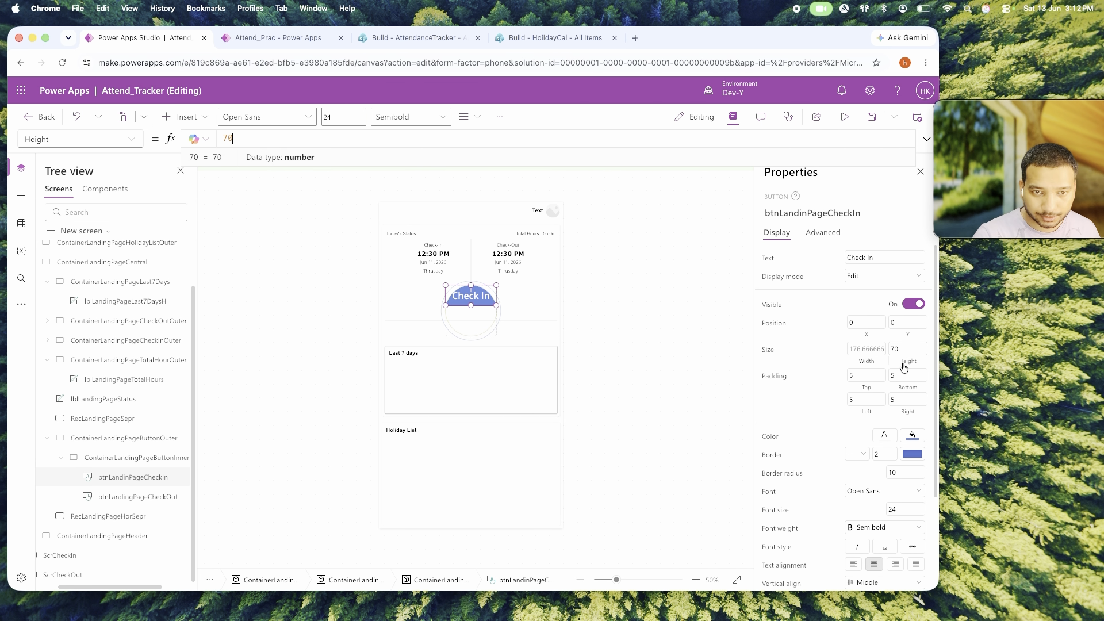
pyautogui.press('cmd+a')
pyautogui.write('pare')
pyautogui.press('Tab')
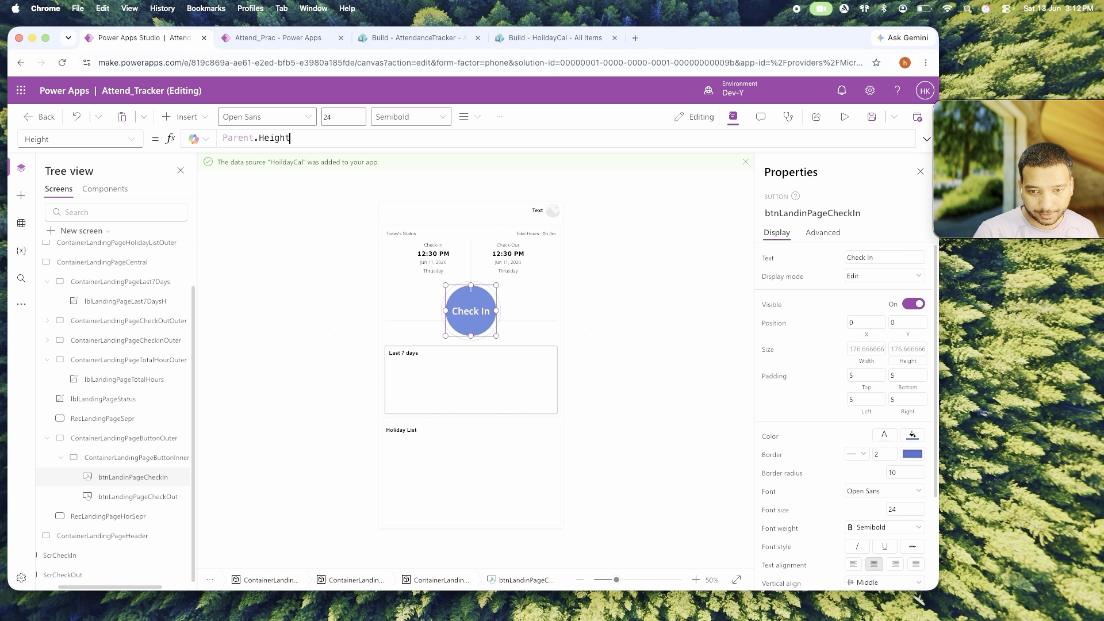
pyautogui.click(713, 354)
# Set the Check In button's font size to 18.
pyautogui.click(491, 320)
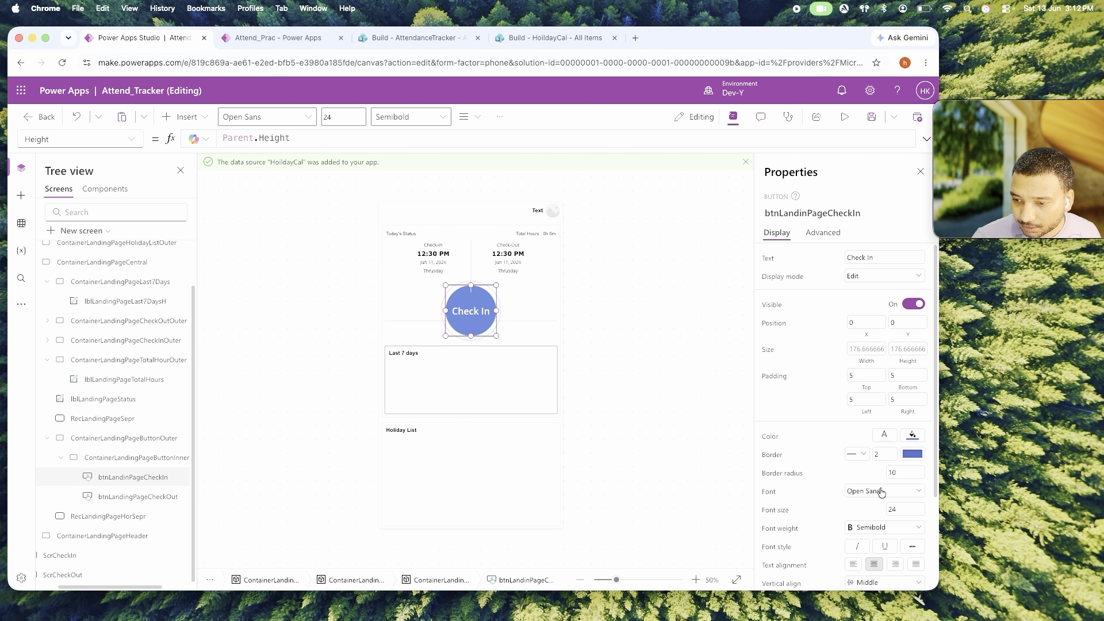
pyautogui.click(899, 510)
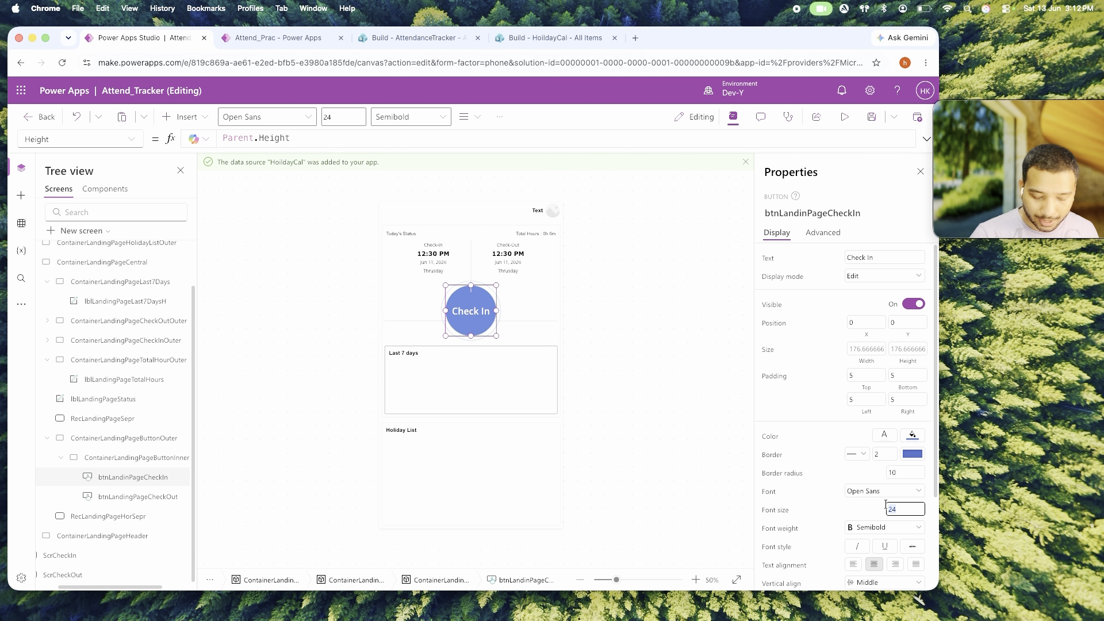
pyautogui.write('18')
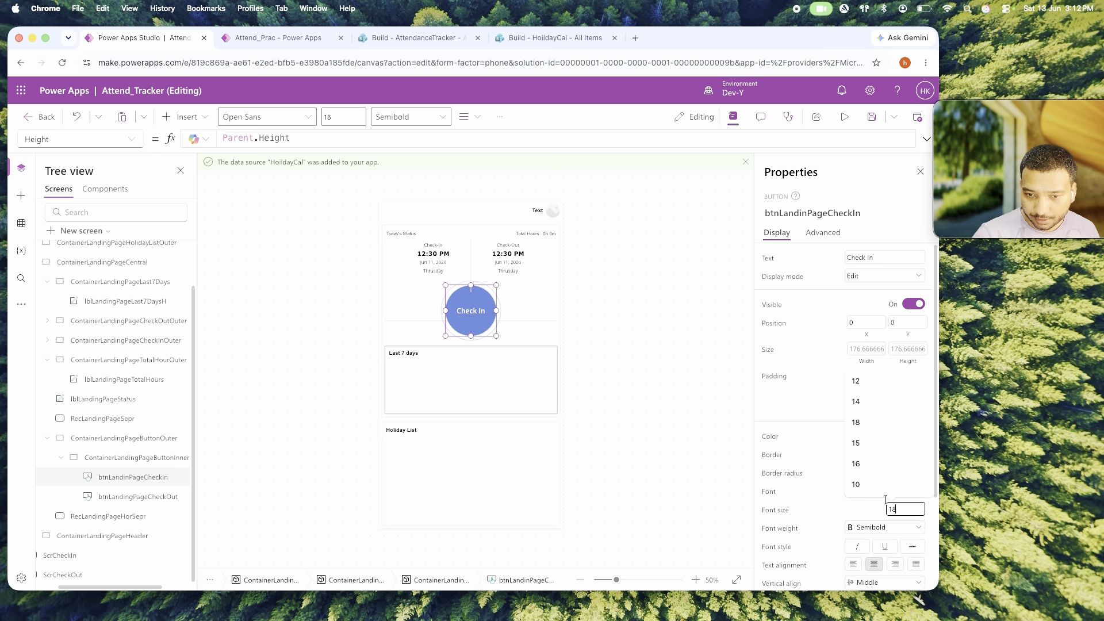
pyautogui.click(617, 353)
pyautogui.click(471, 307)
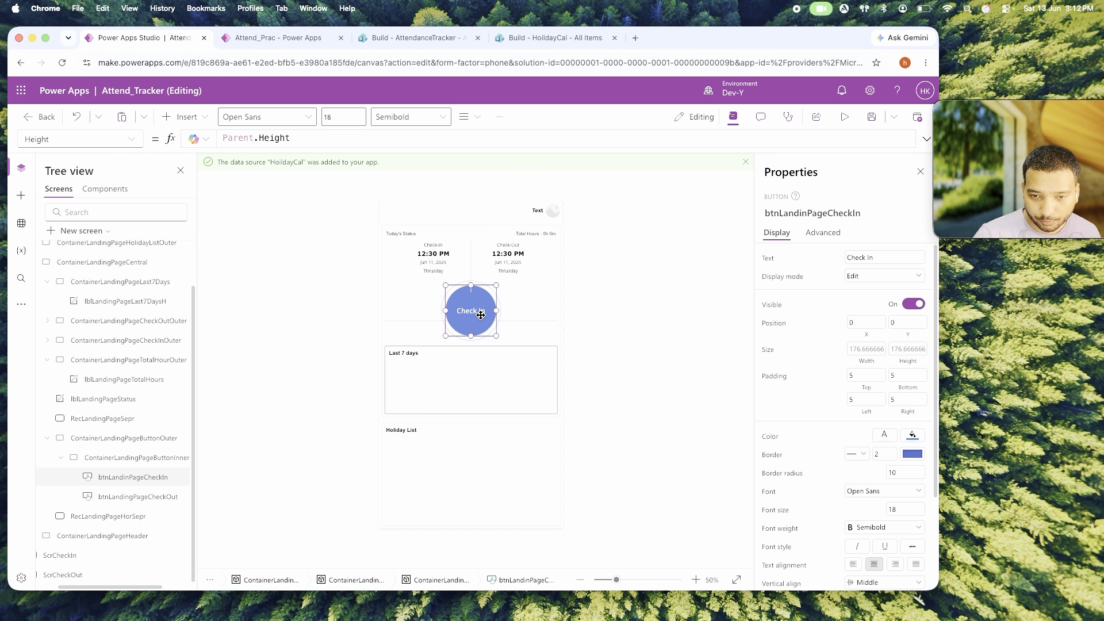
# Send the vertical separator RecLandingPageSepr to the back of its container, behind the Check In button.
pyautogui.click(470, 271)
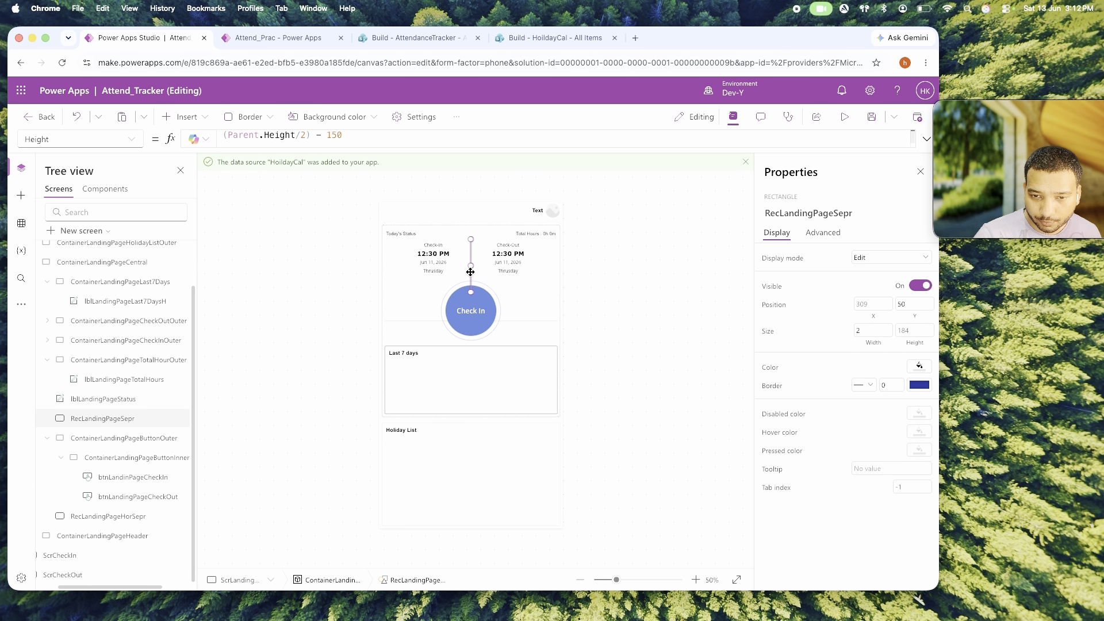
pyautogui.rightClick(117, 419)
pyautogui.click(647, 350)
pyautogui.click(471, 273)
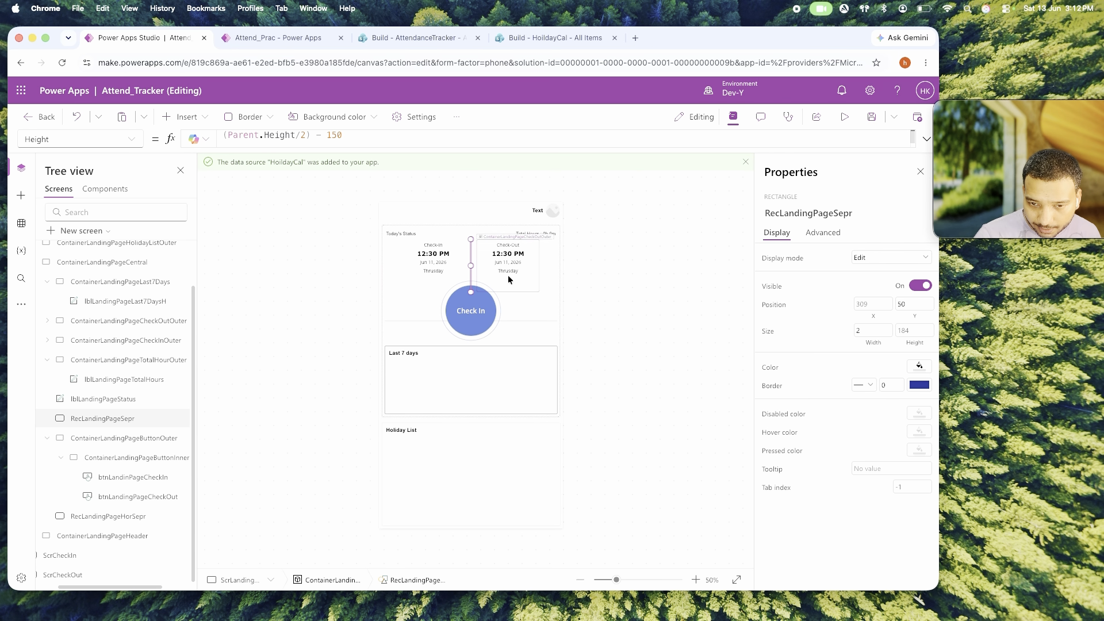
pyautogui.click(595, 284)
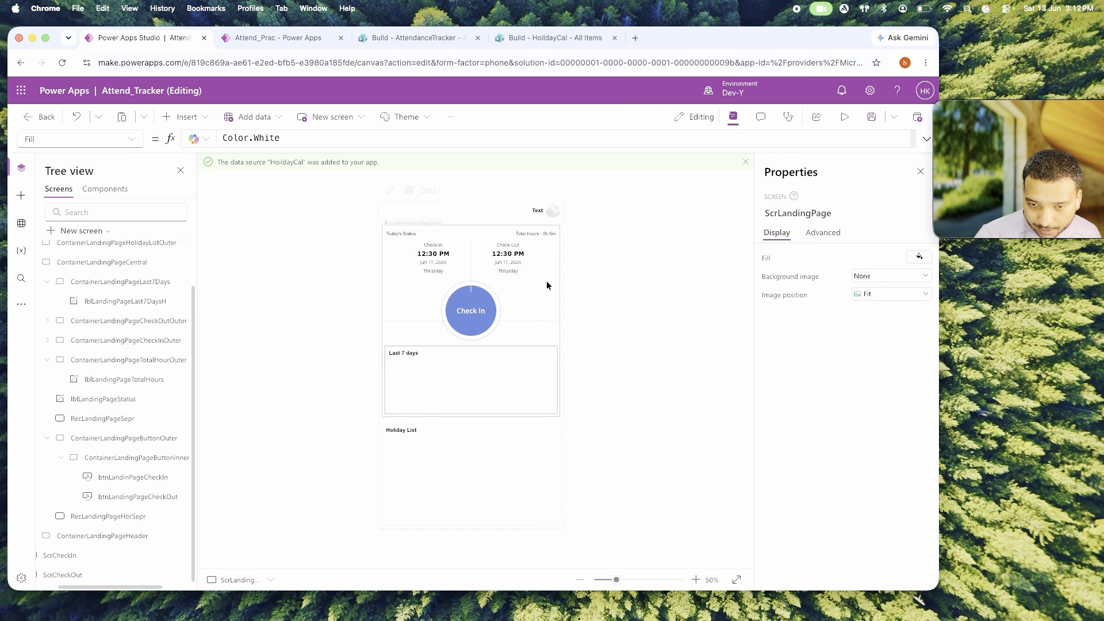
pyautogui.click(470, 269)
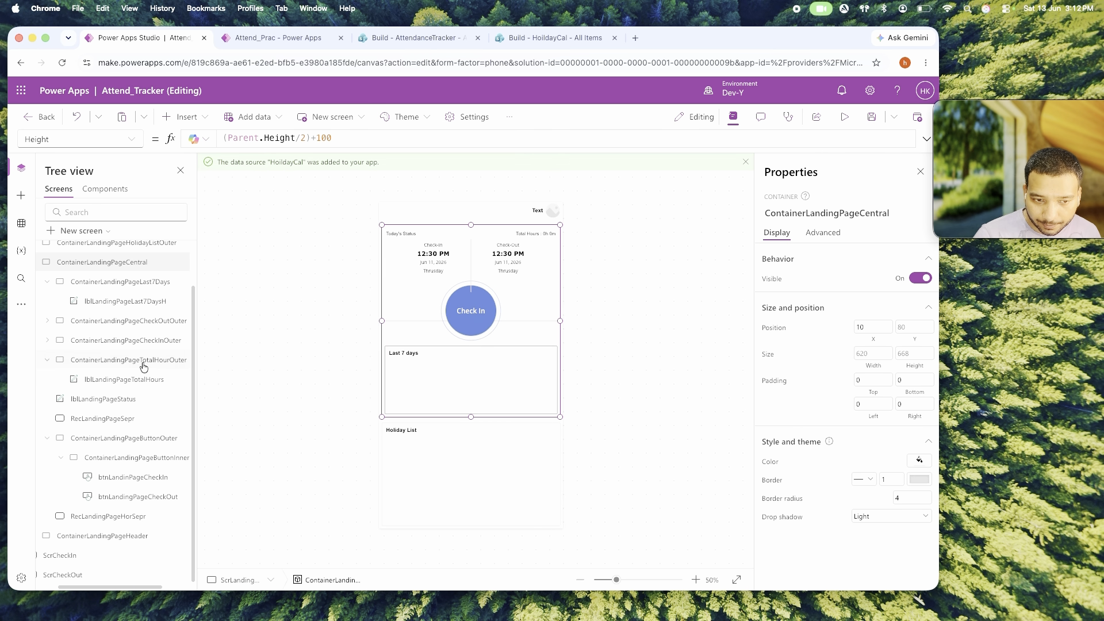
pyautogui.rightClick(122, 418)
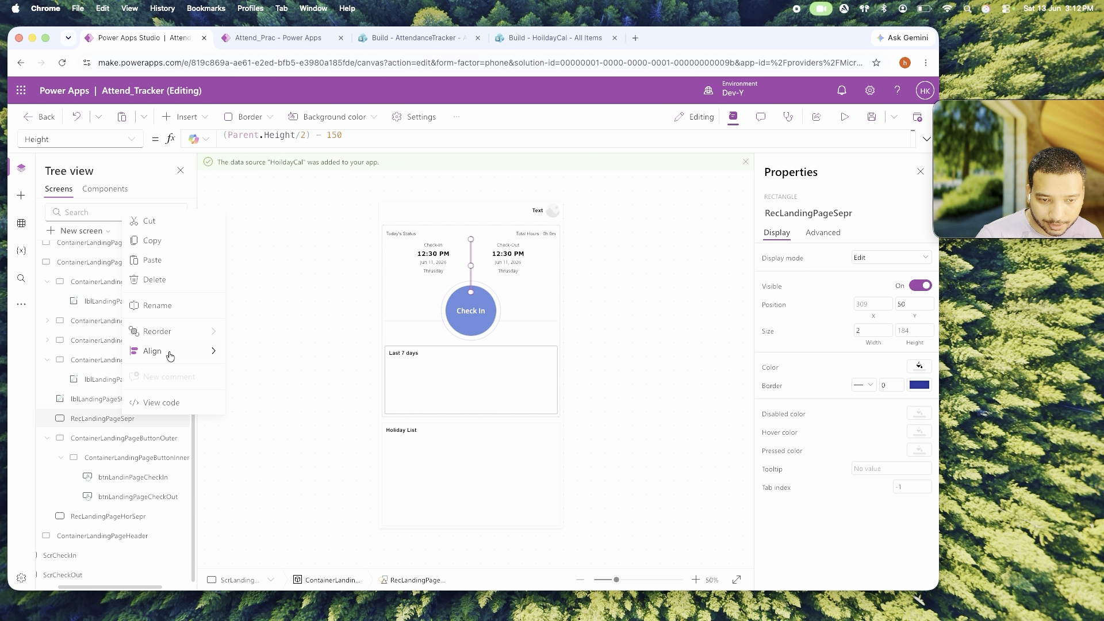
pyautogui.moveTo(161, 332)
pyautogui.click(256, 396)
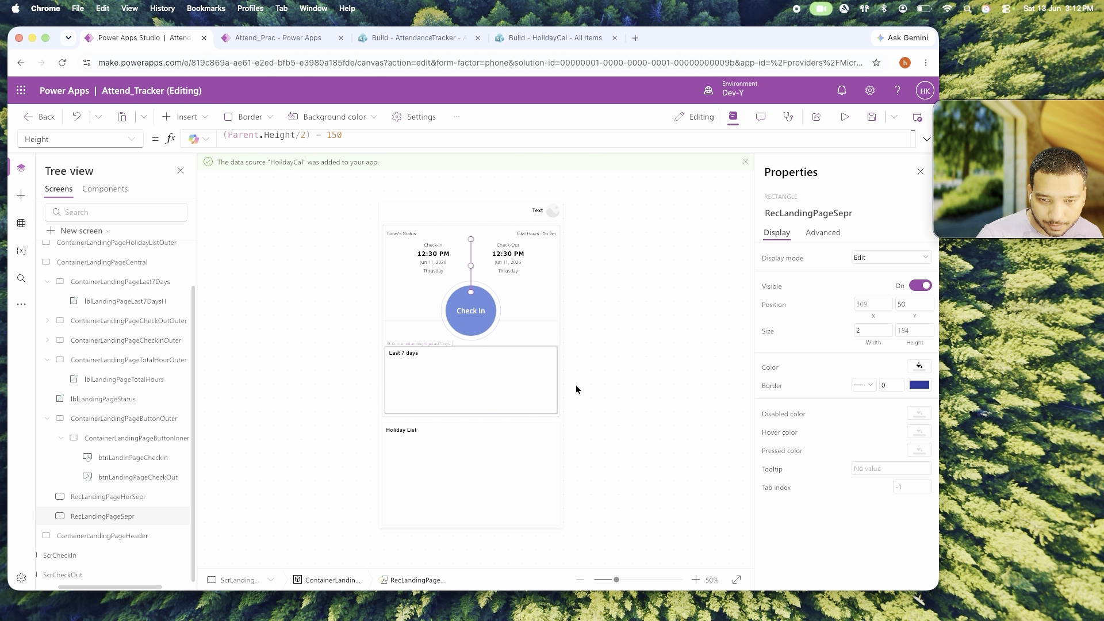
pyautogui.click(638, 343)
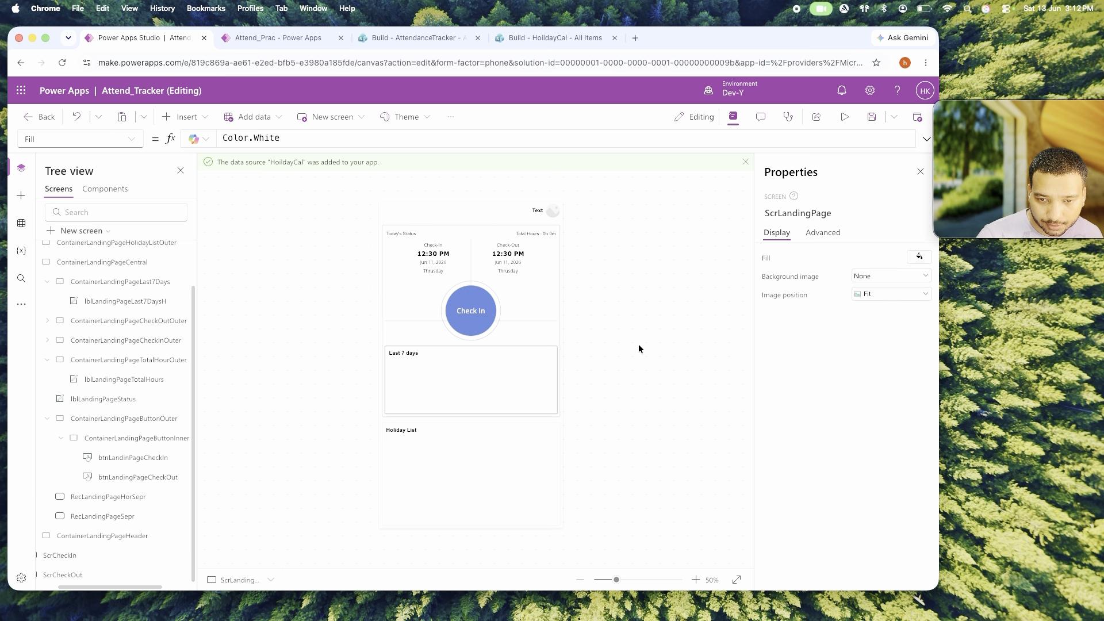
# Change the Check In button's fill to a green theme color.
pyautogui.click(489, 286)
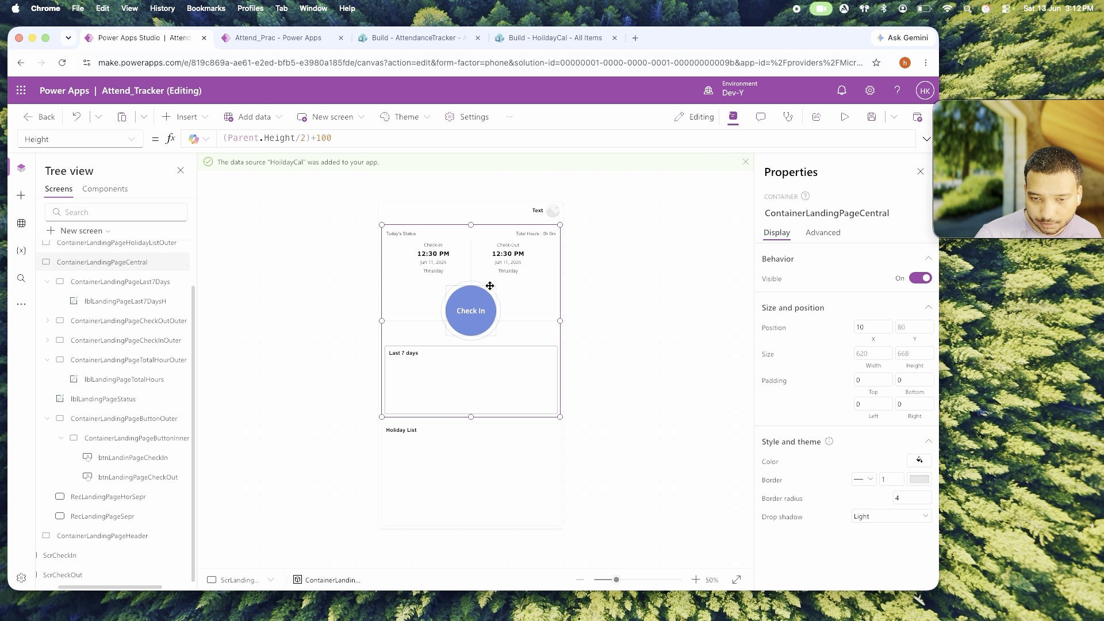
pyautogui.click(469, 314)
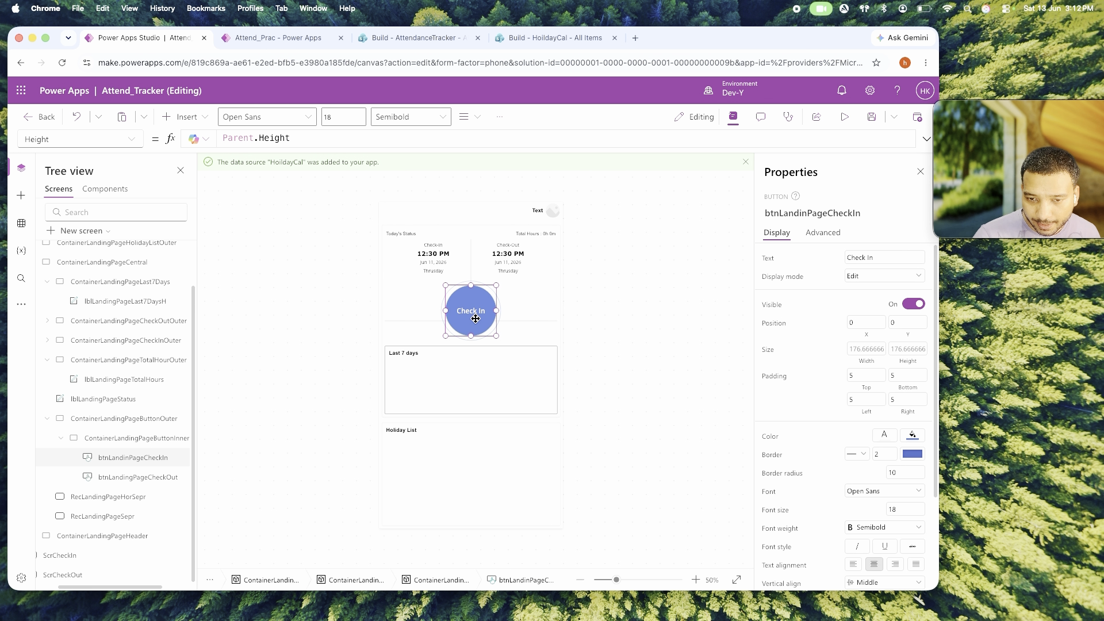
pyautogui.click(912, 436)
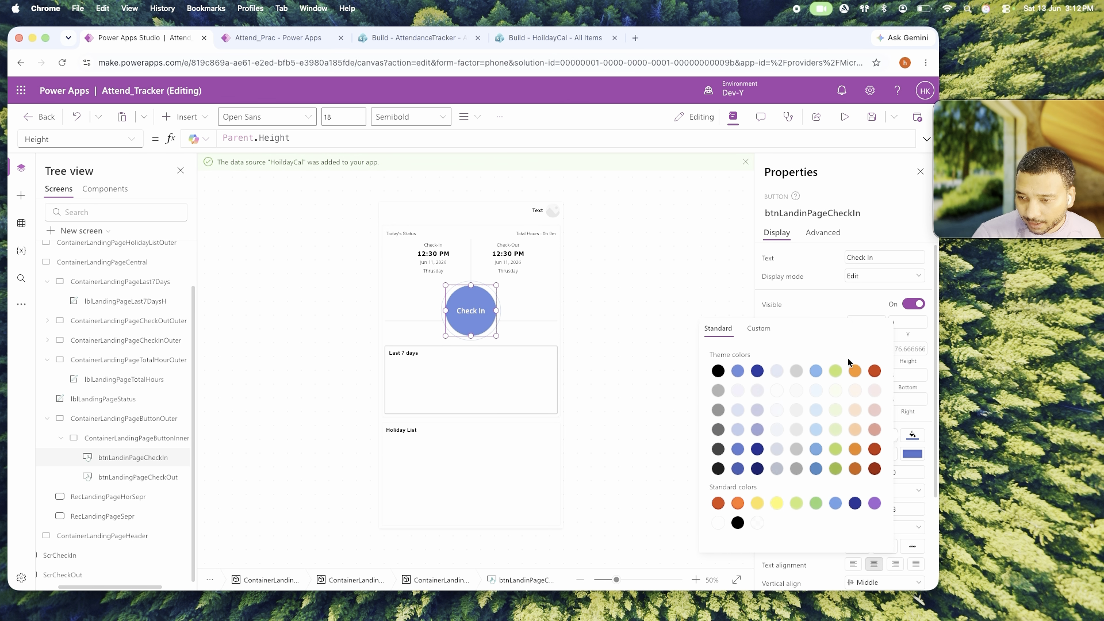
pyautogui.click(835, 430)
pyautogui.click(838, 453)
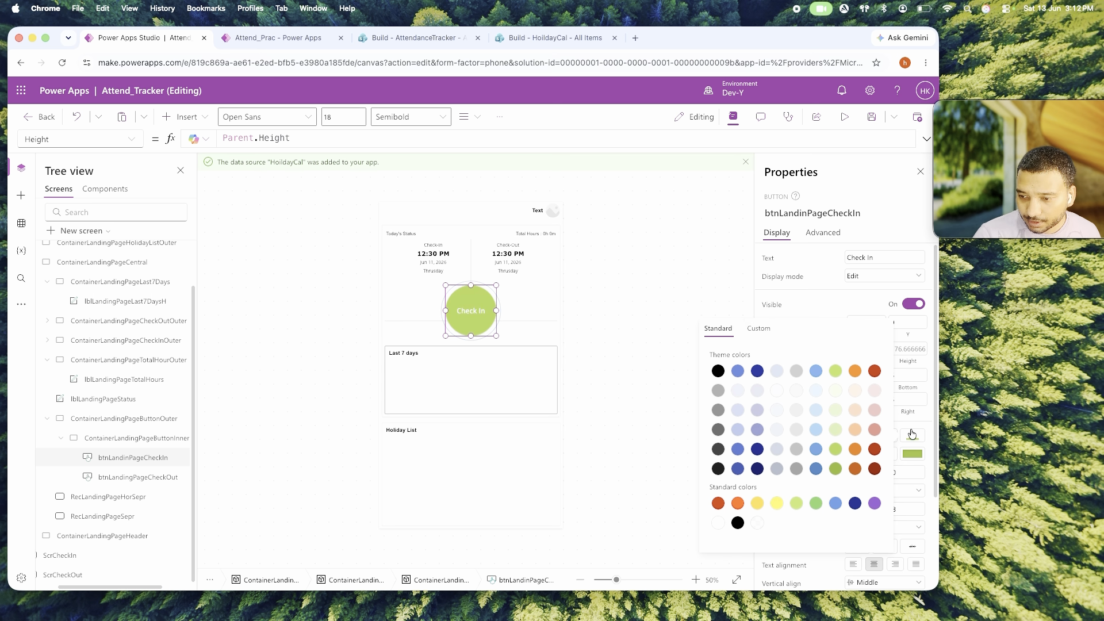
# Set the Check In button's border thickness to 1 and open its border color formula.
pyautogui.click(891, 453)
pyautogui.write('1')
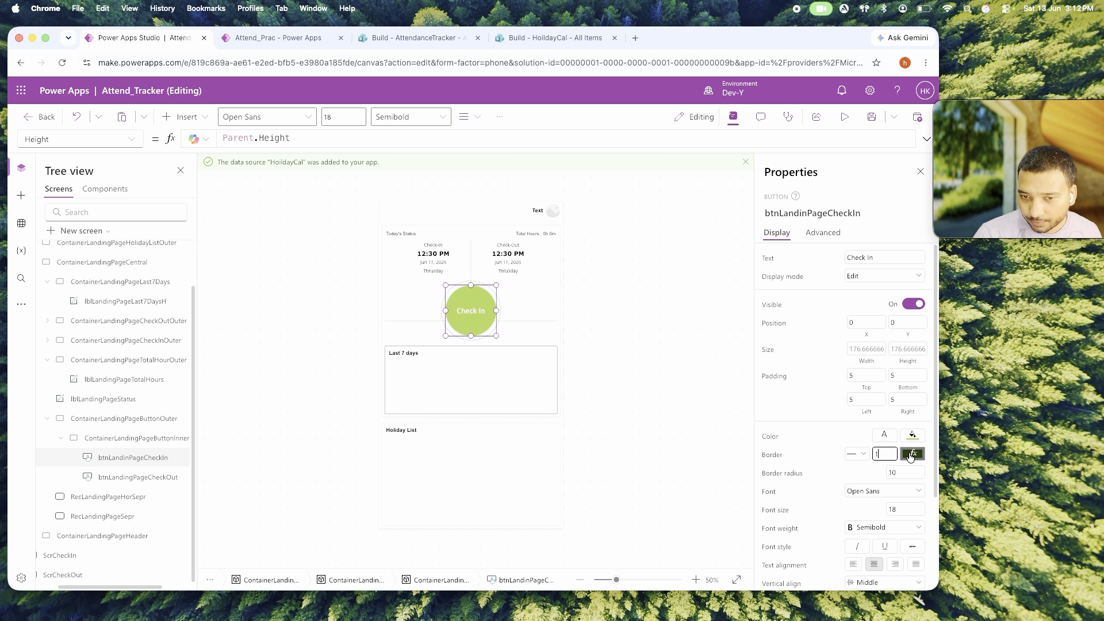
pyautogui.click(910, 455)
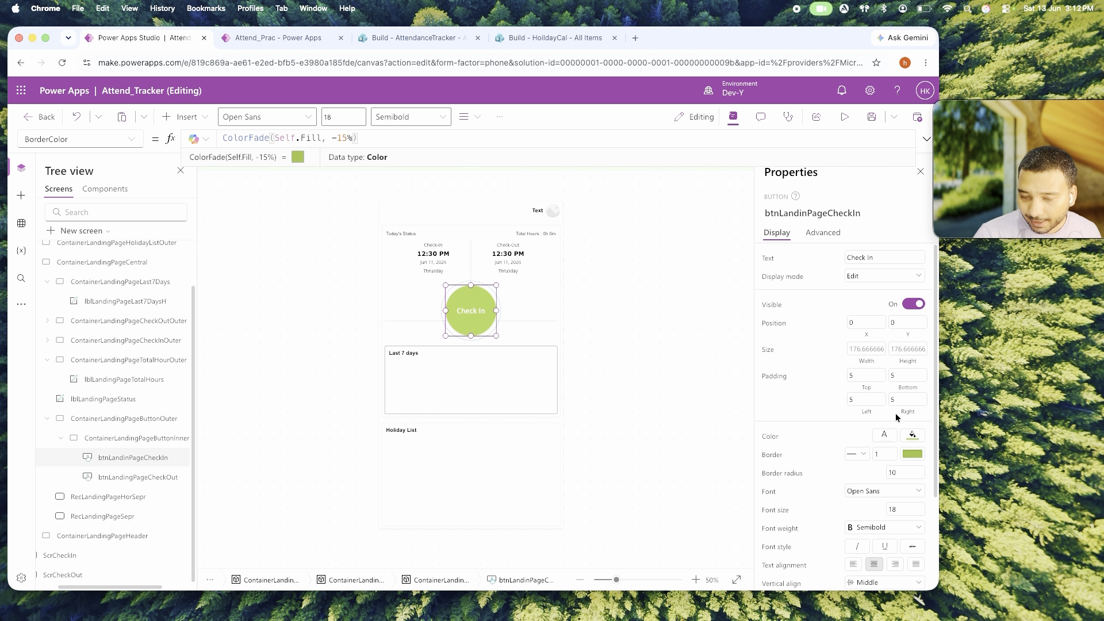
pyautogui.click(630, 347)
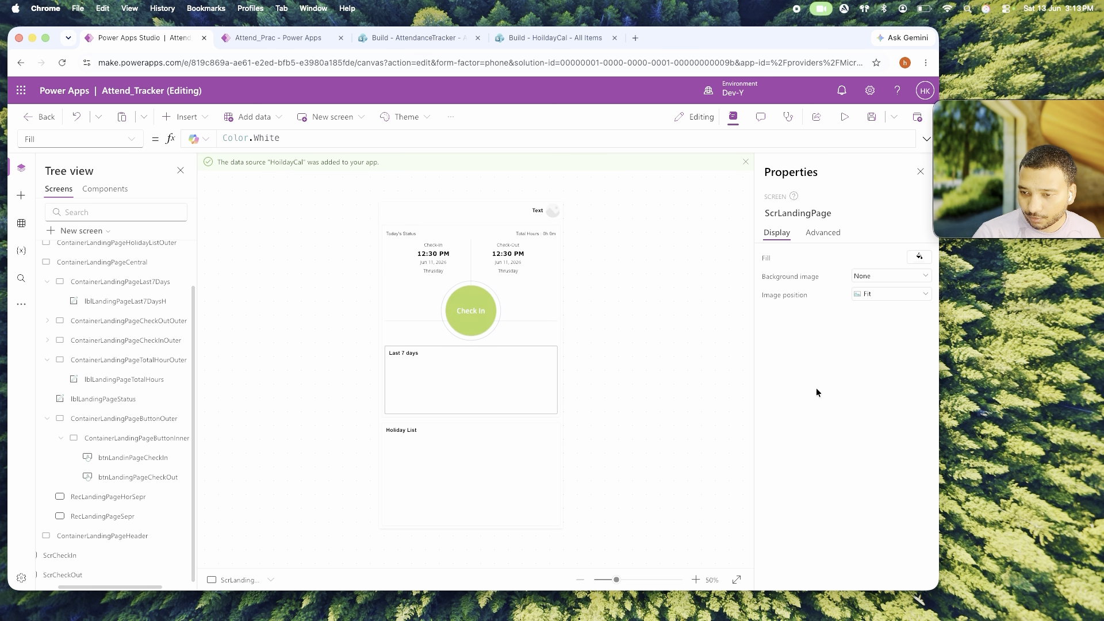
# Change the Check In button's HoverFill formula to ColorFade(Self.Fill, -20%).
pyautogui.click(485, 305)
pyautogui.scroll(-5, 866, 472)
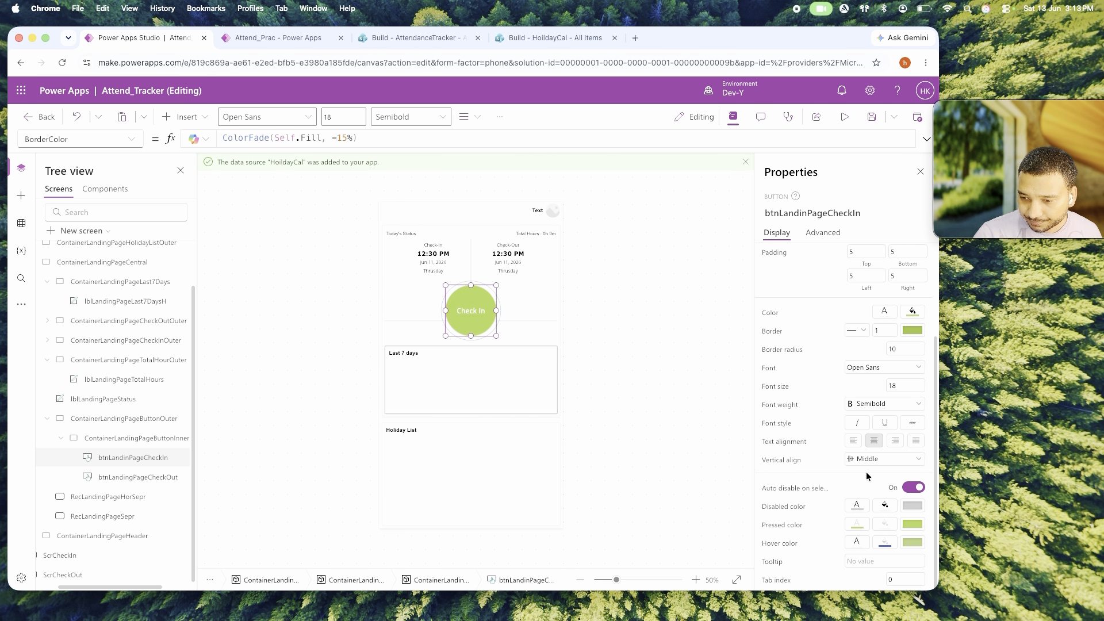
pyautogui.click(884, 543)
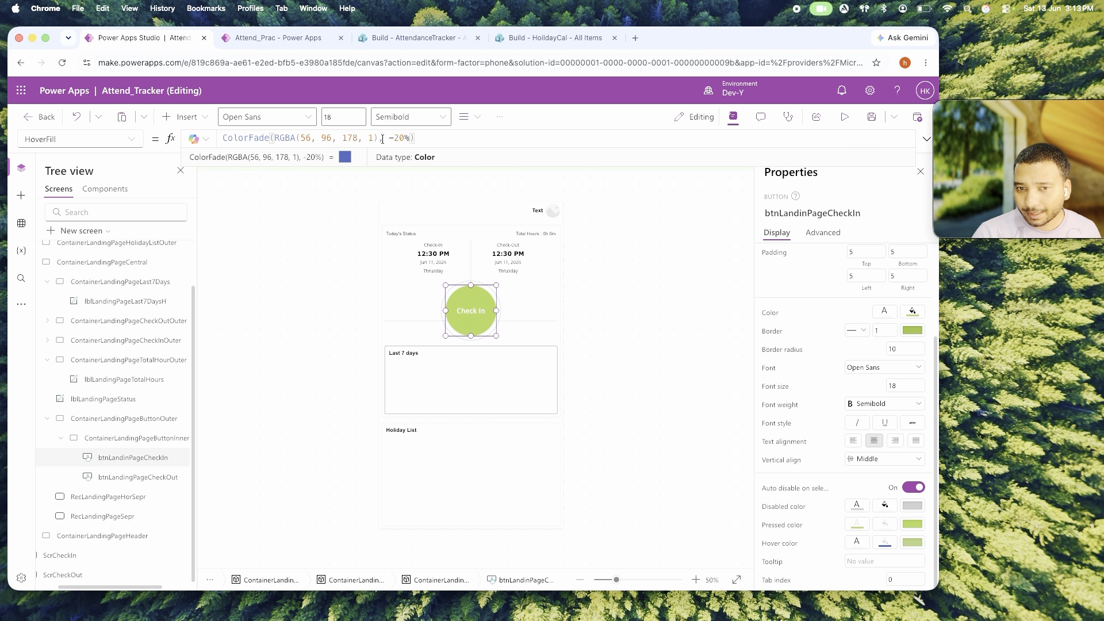
pyautogui.moveTo(374, 138); pyautogui.dragTo(274, 137)
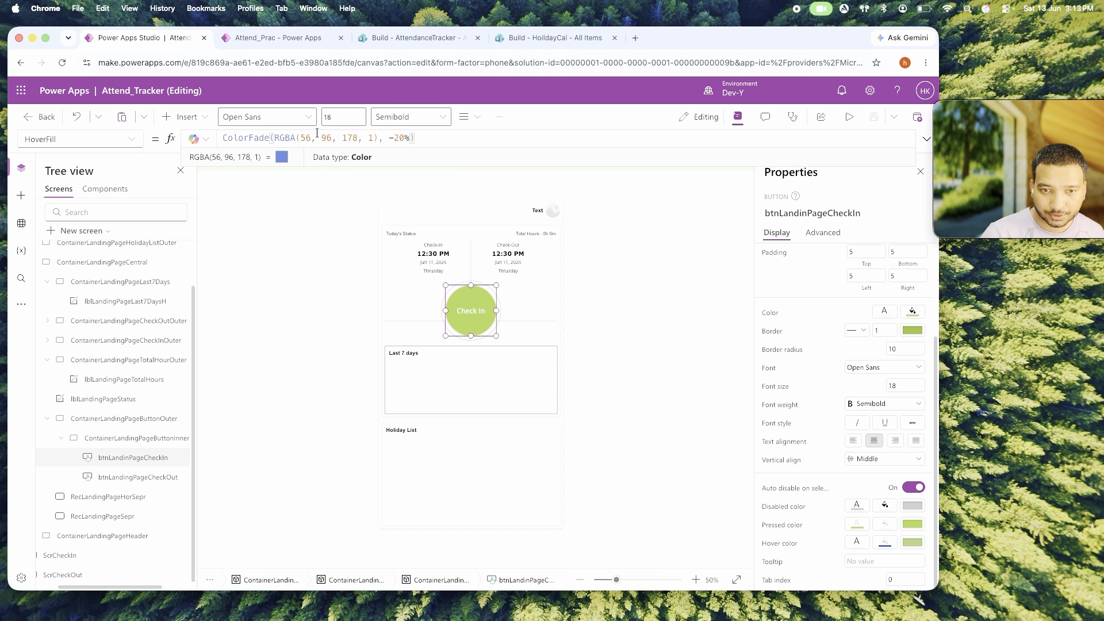
pyautogui.click(358, 138)
pyautogui.moveTo(358, 138); pyautogui.dragTo(274, 138)
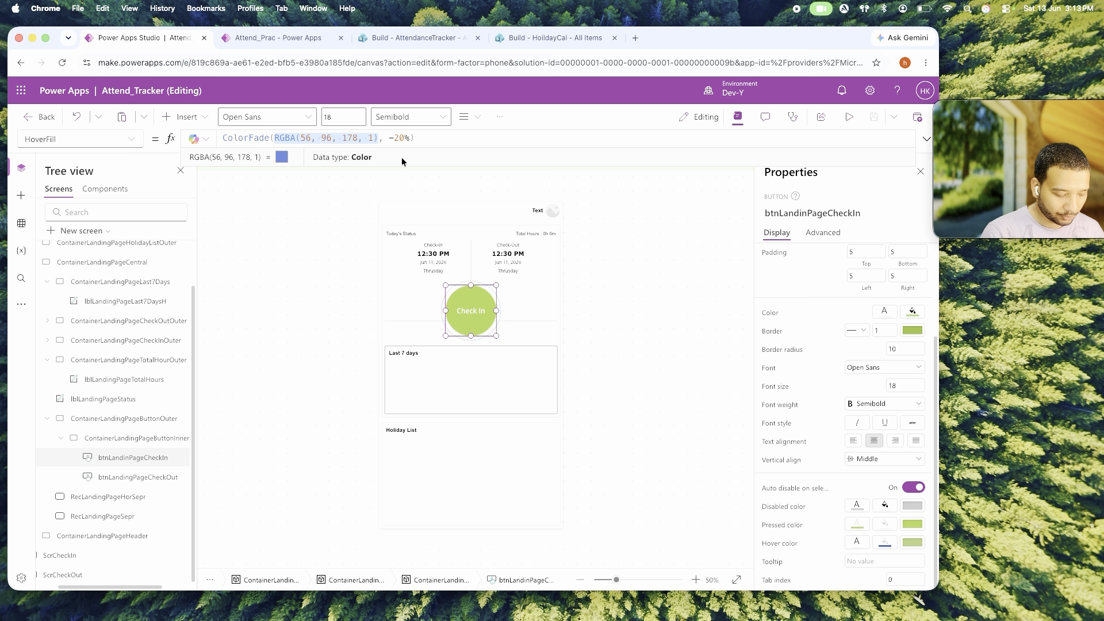
pyautogui.write('Self.Fill')
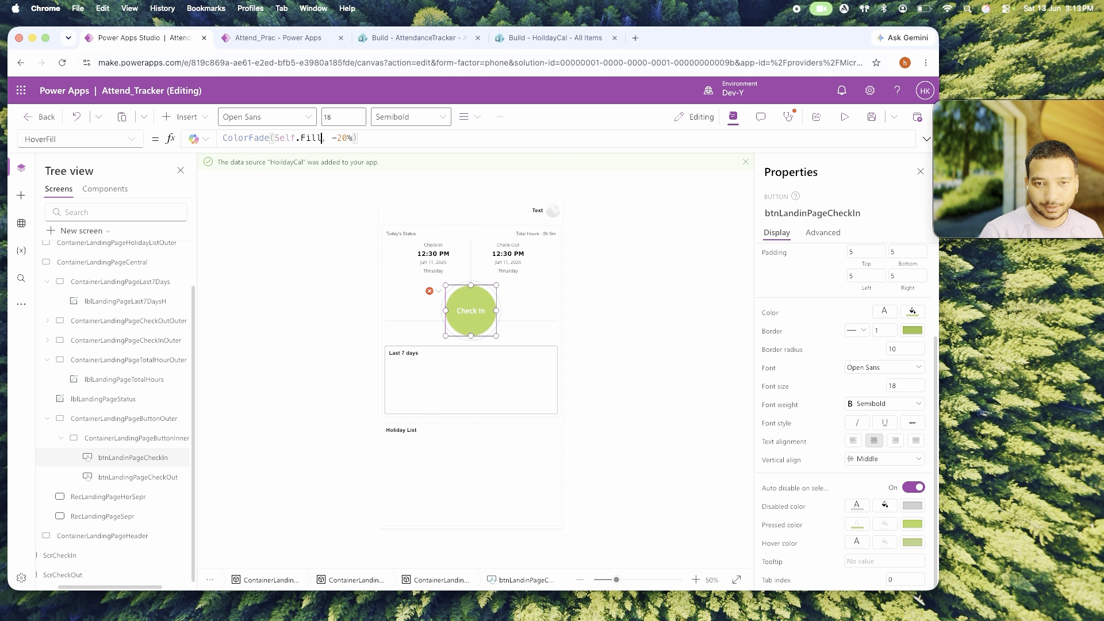
pyautogui.click(658, 303)
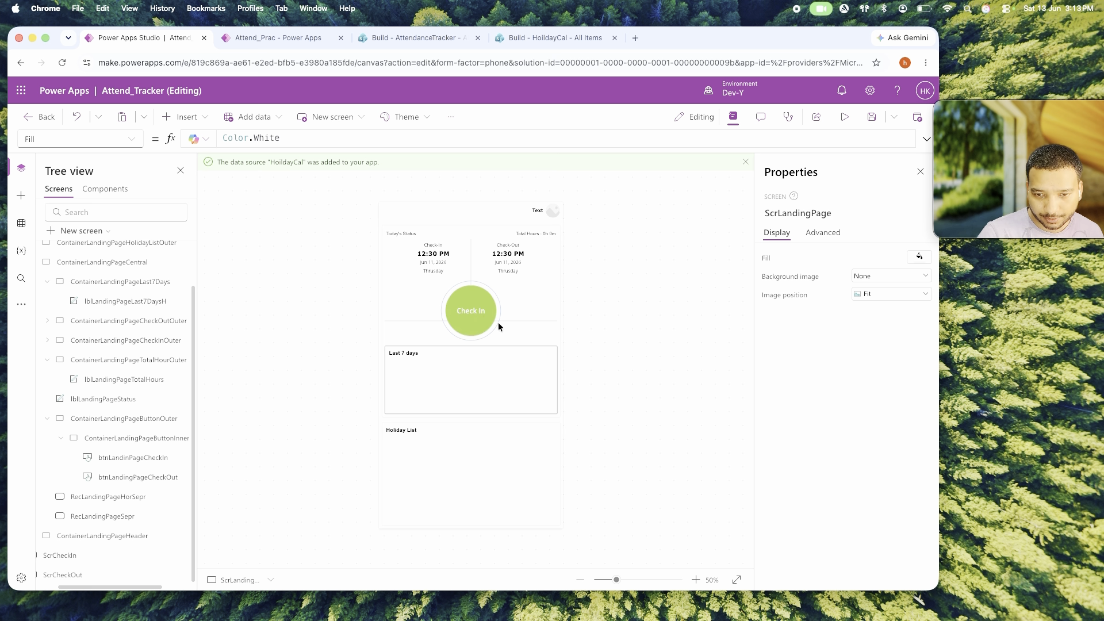
# Set the Check In button's border thickness to 0.
pyautogui.click(463, 310)
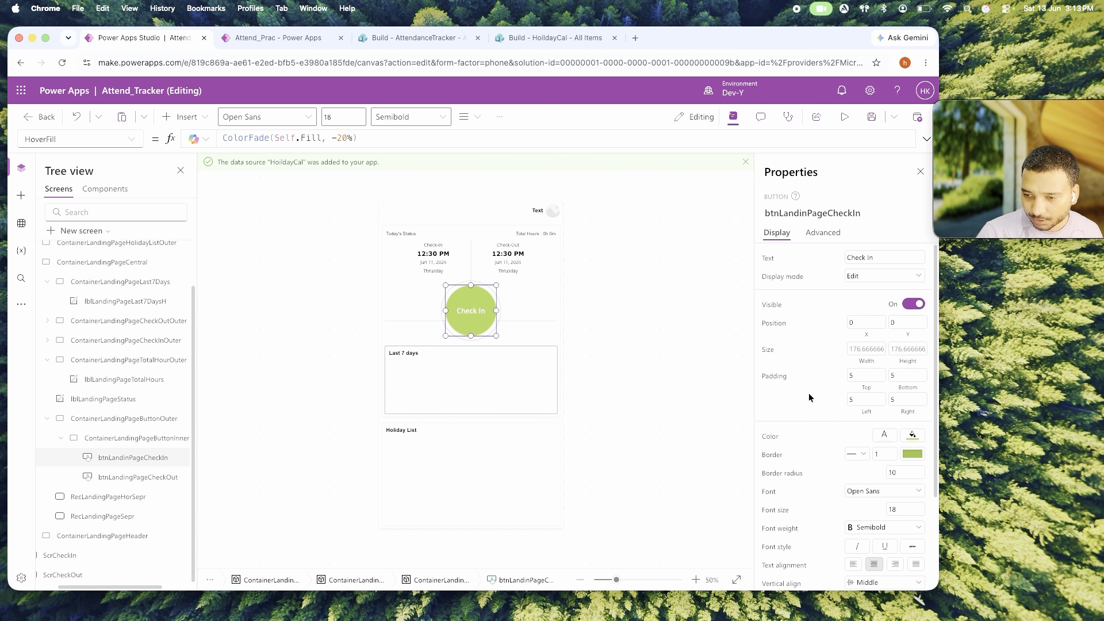
pyautogui.click(876, 456)
pyautogui.write('1')
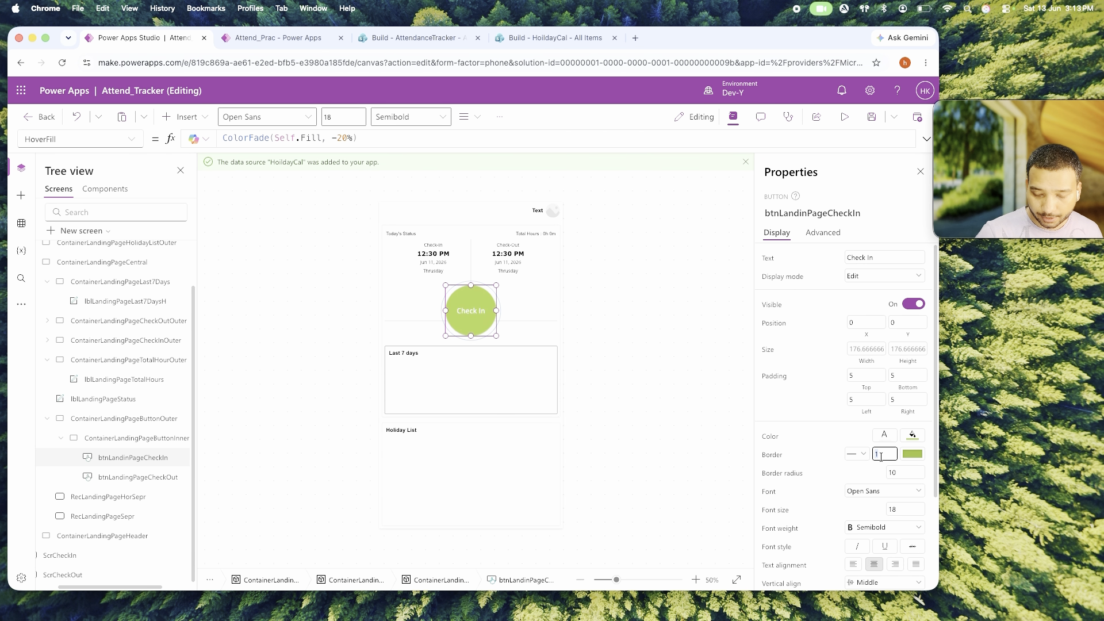
# Set the Check In button's FocusedBorderThickness to 0 and check its look in the app preview.
pyautogui.click(128, 139)
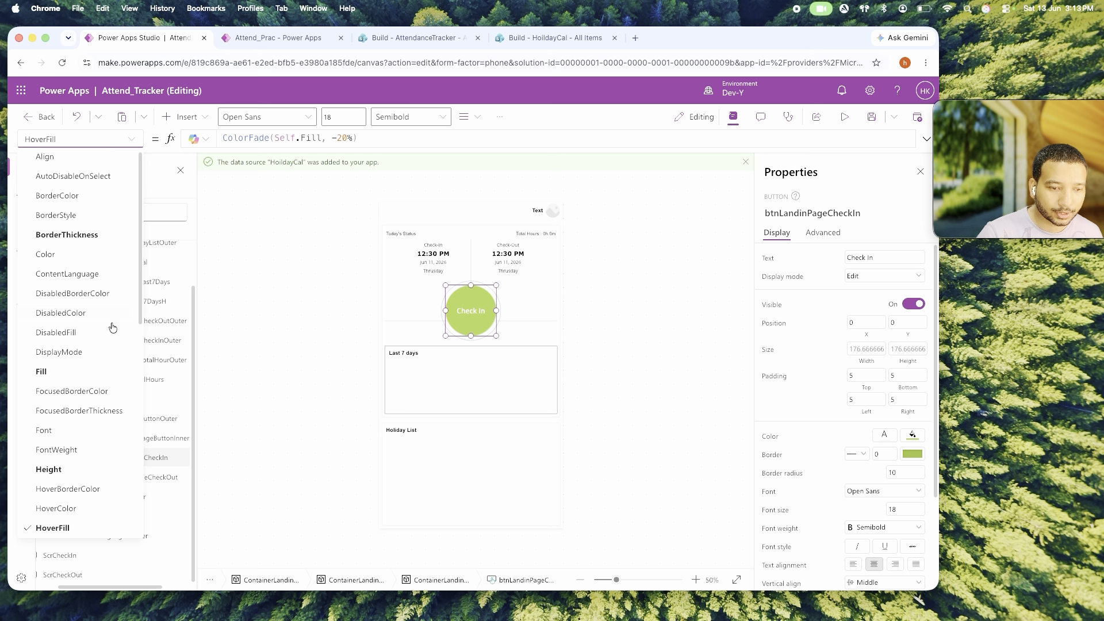
pyautogui.scroll(-3, 104, 410)
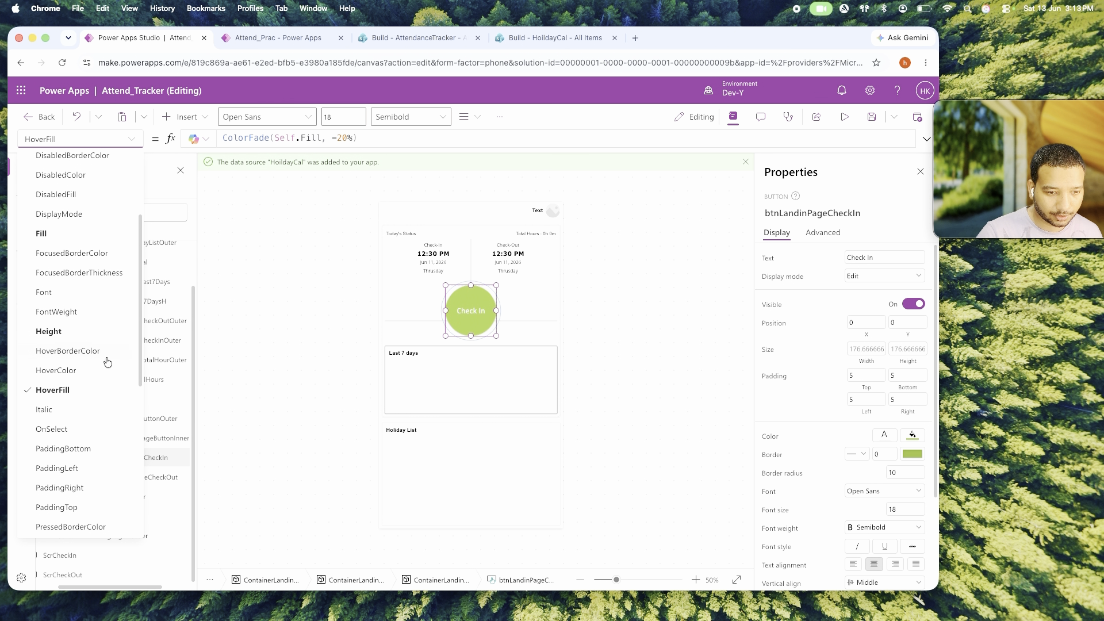
pyautogui.scroll(-1, 95, 408)
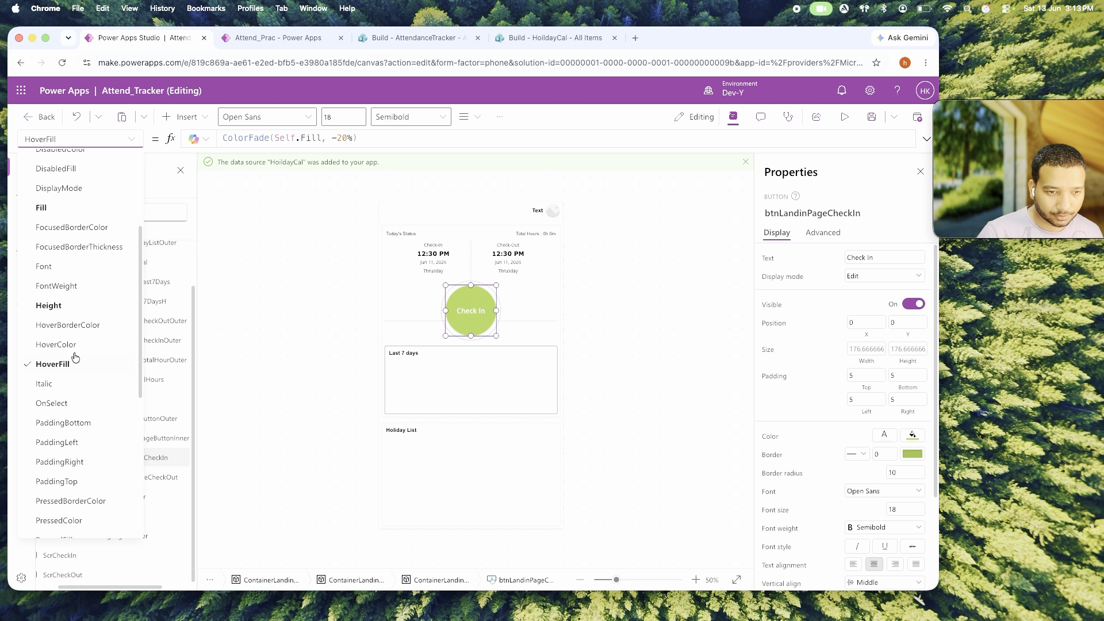
pyautogui.click(75, 247)
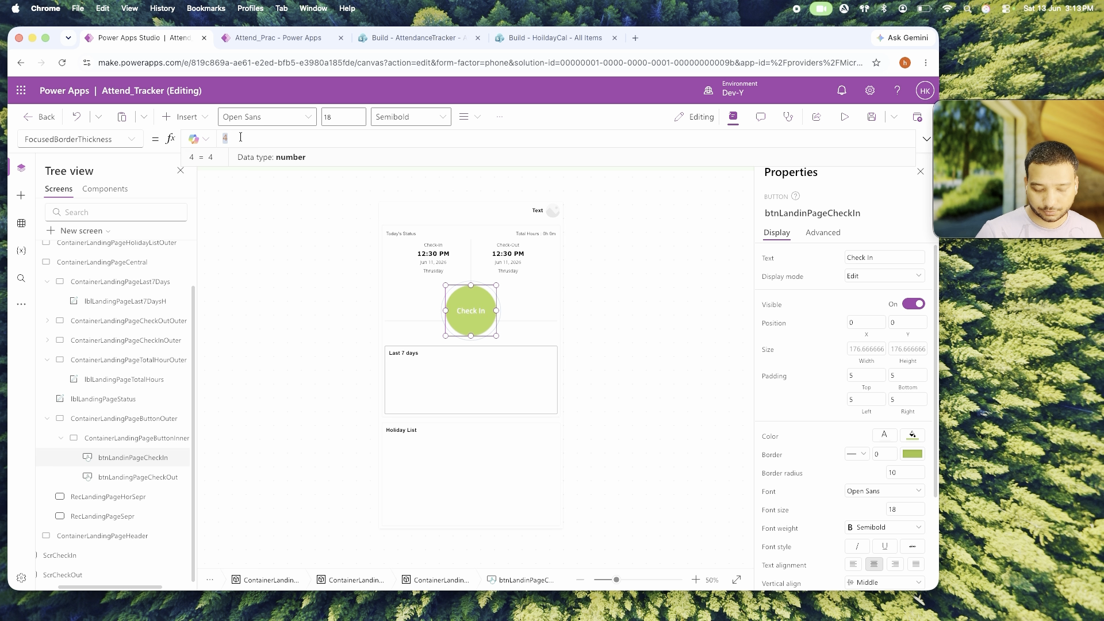
pyautogui.press('BackSpace')
pyautogui.press('BackSpace')
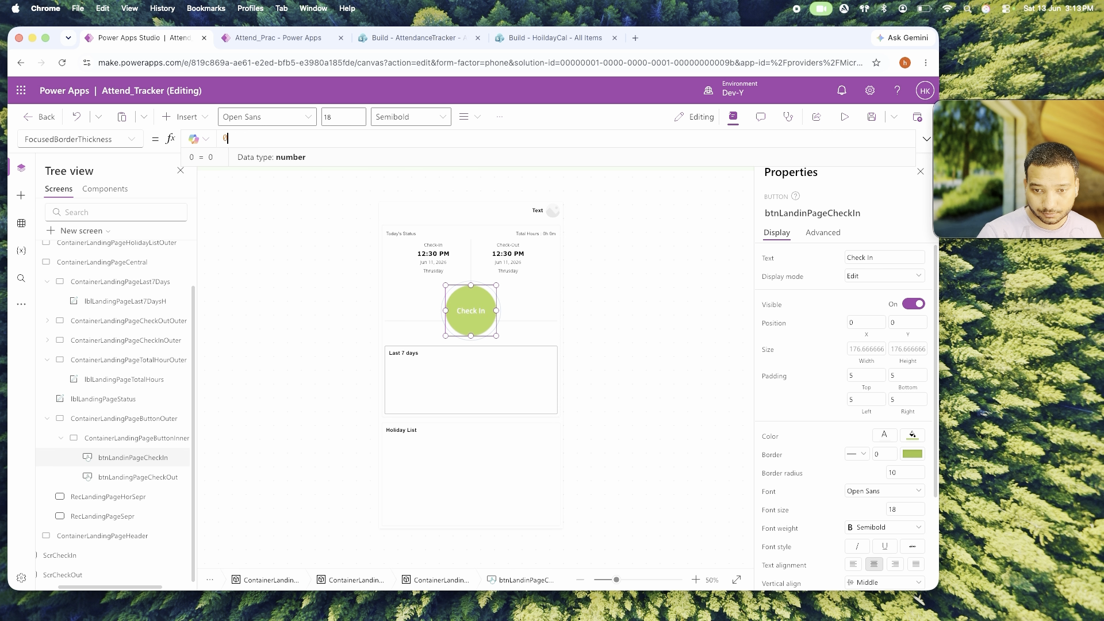
pyautogui.click(613, 341)
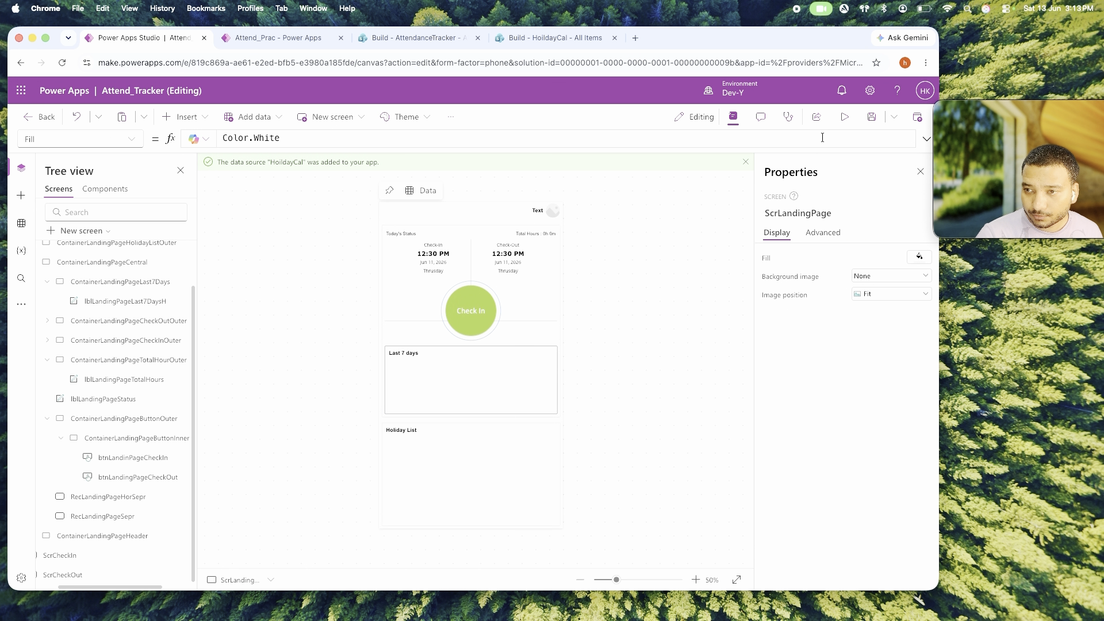
pyautogui.click(845, 116)
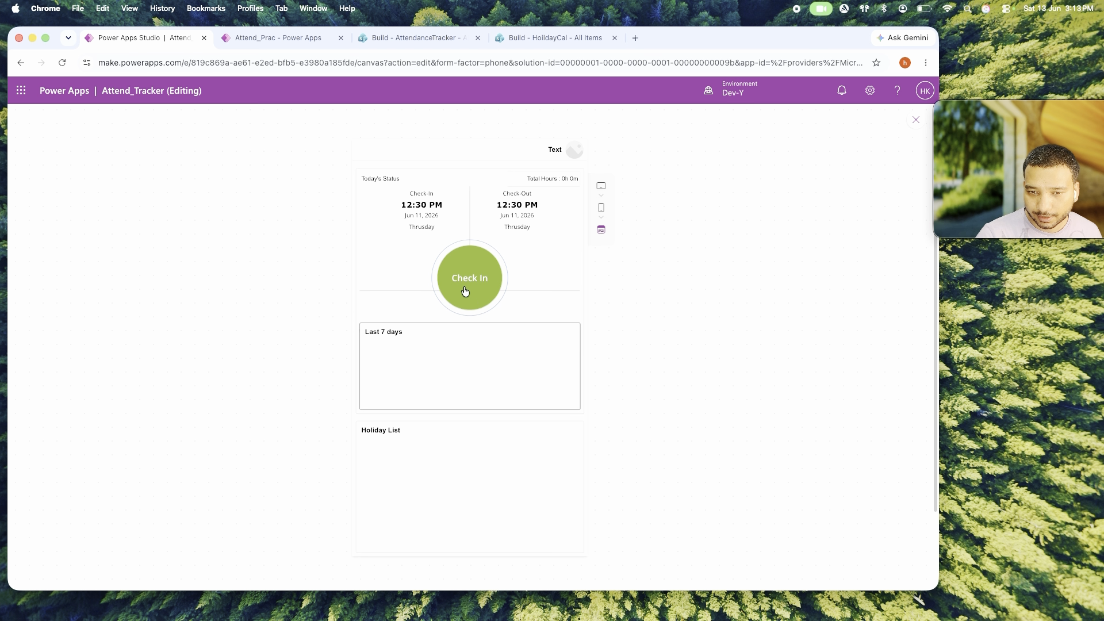
pyautogui.click(916, 119)
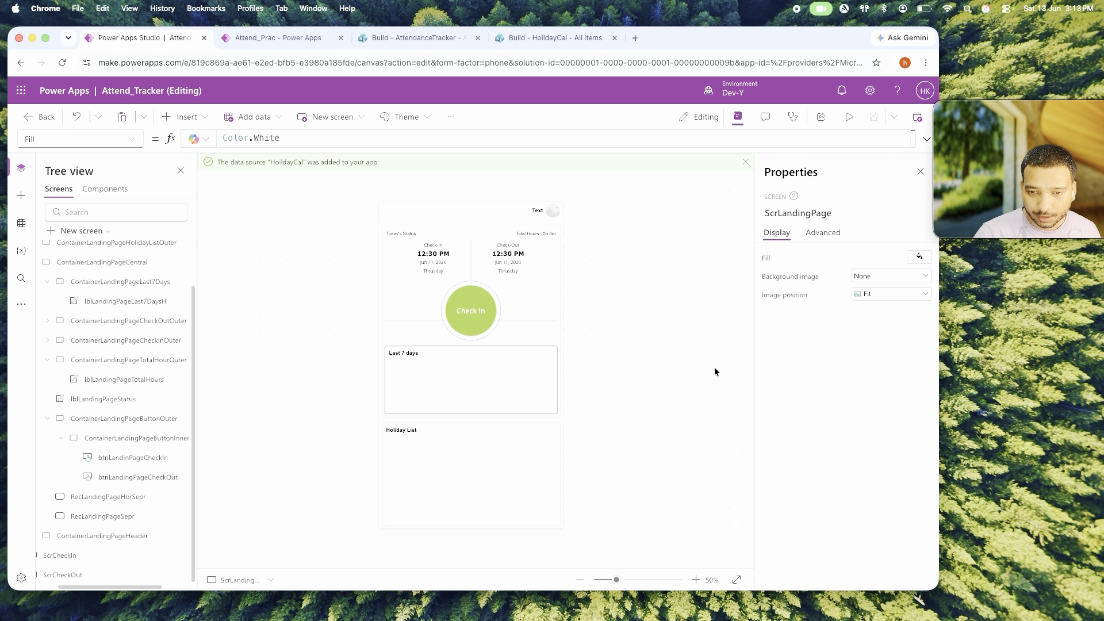
# Set the Fill of ContainerLandingPageButtonOuter to ColorFade(btnLandinPageCheckIn.Fill,80%).
pyautogui.click(465, 318)
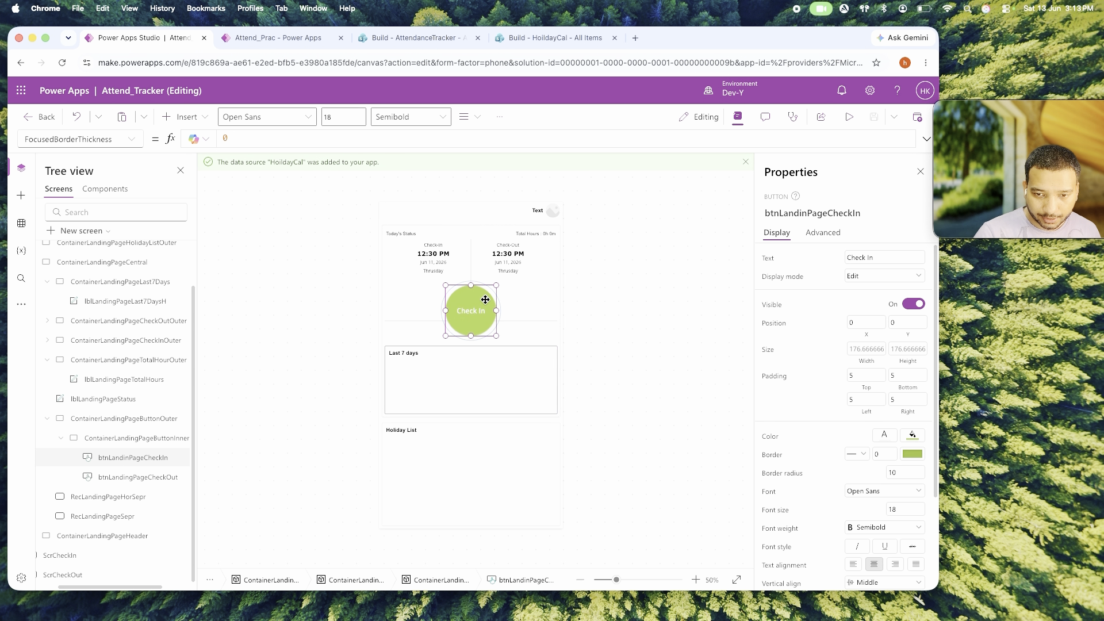
pyautogui.click(499, 310)
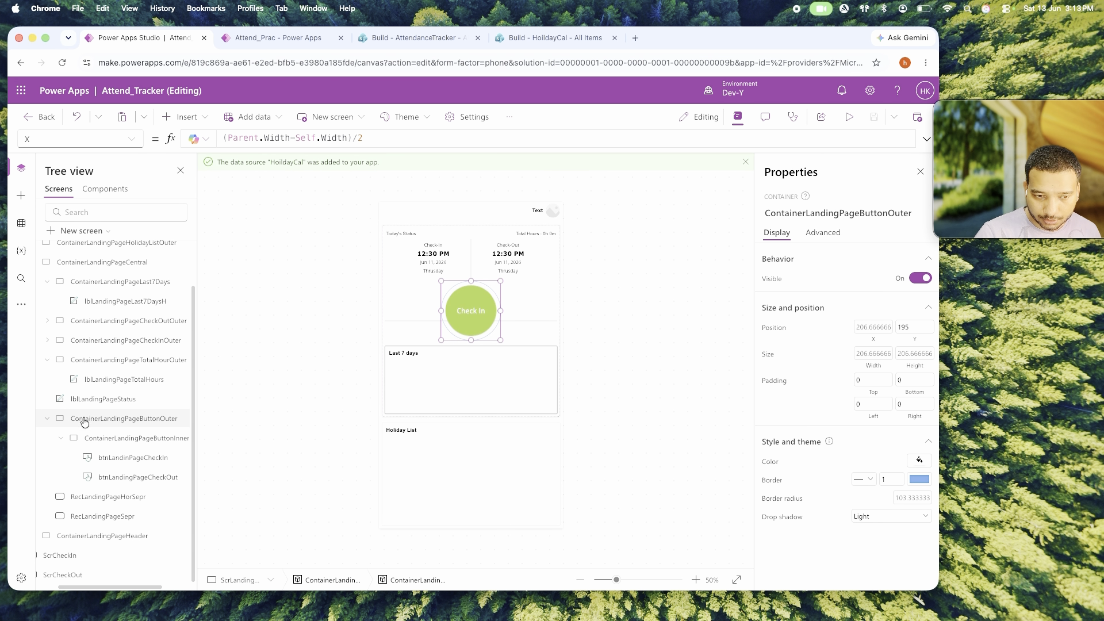
pyautogui.doubleClick(122, 457)
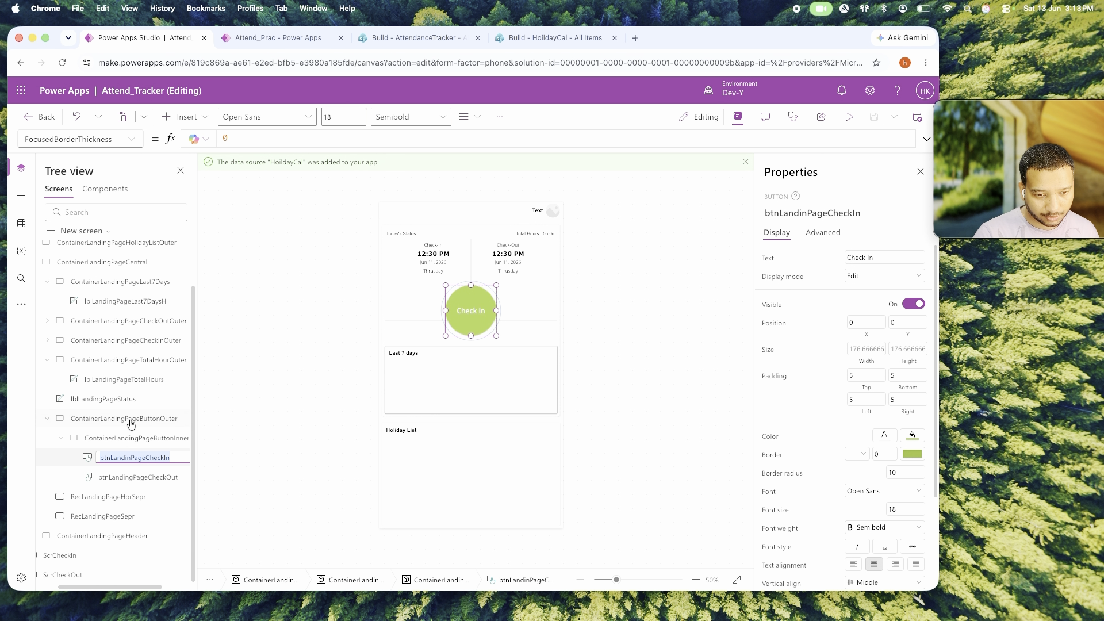
pyautogui.click(115, 418)
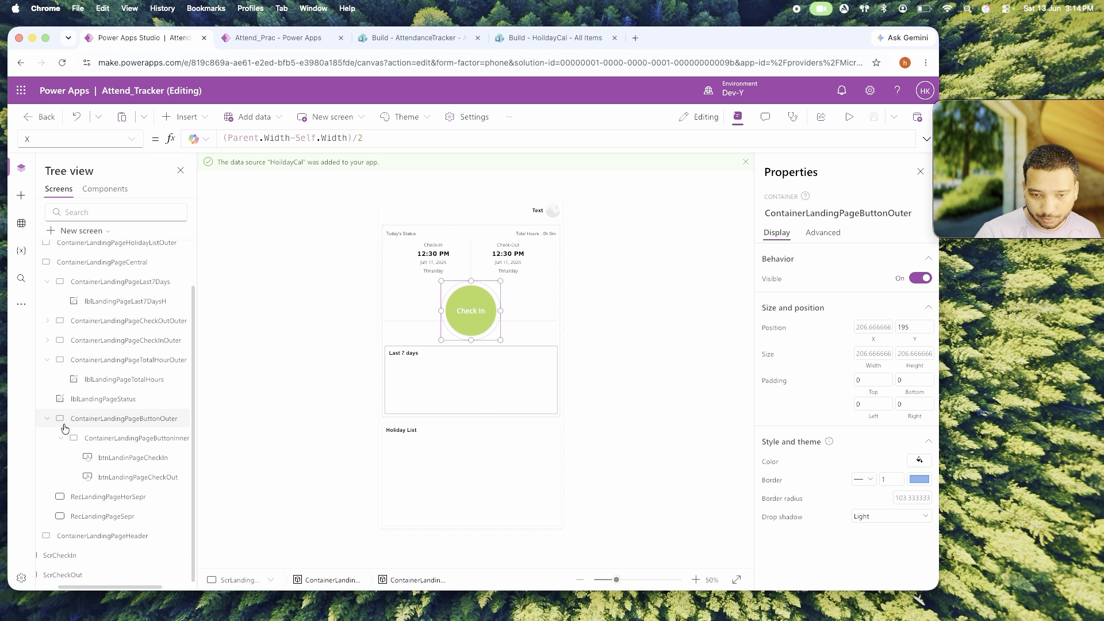
pyautogui.click(770, 462)
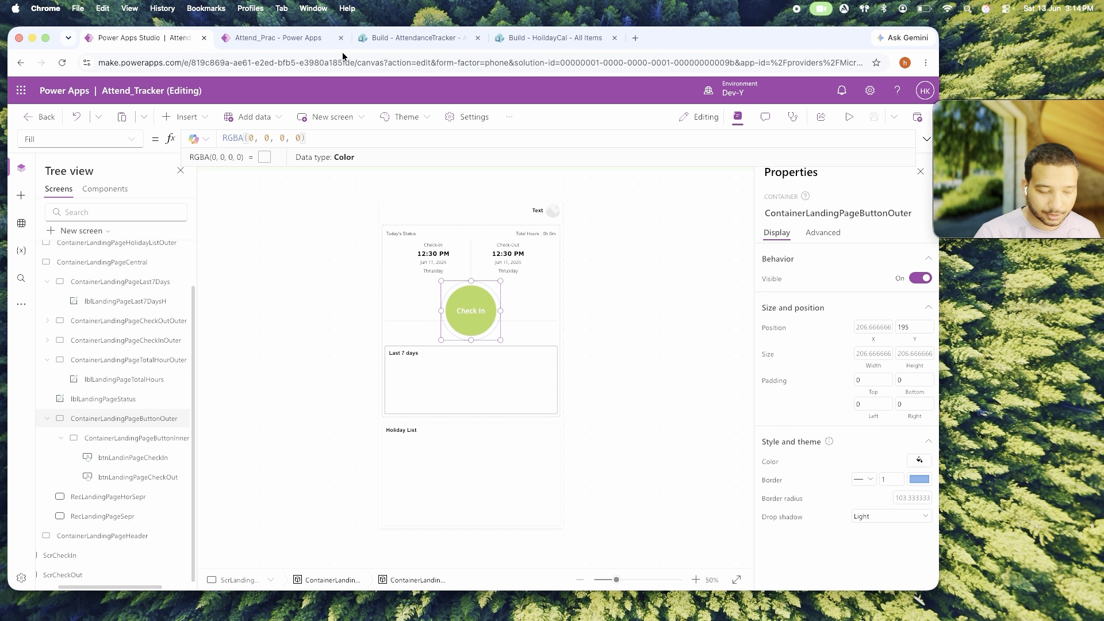
pyautogui.press('super+a')
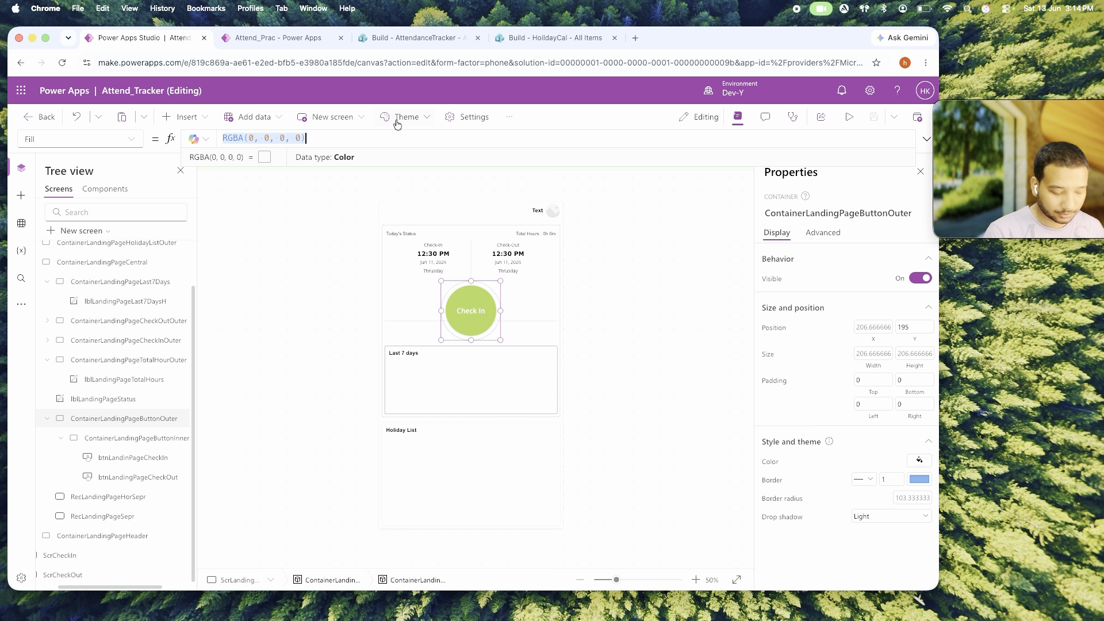
pyautogui.write('Colorfv')
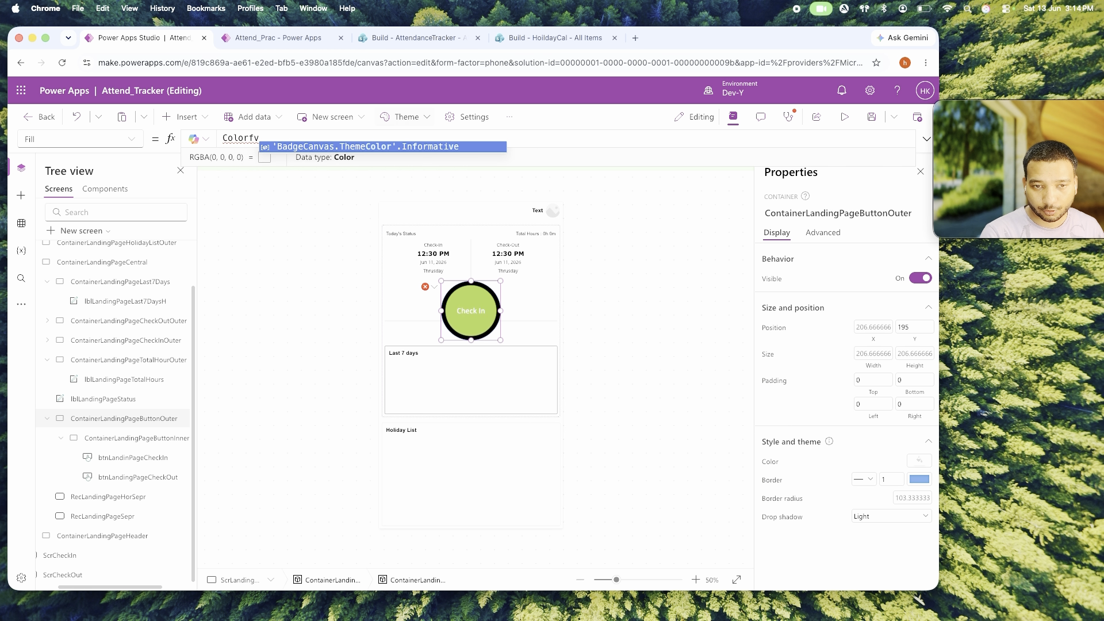
pyautogui.press('BackSpace')
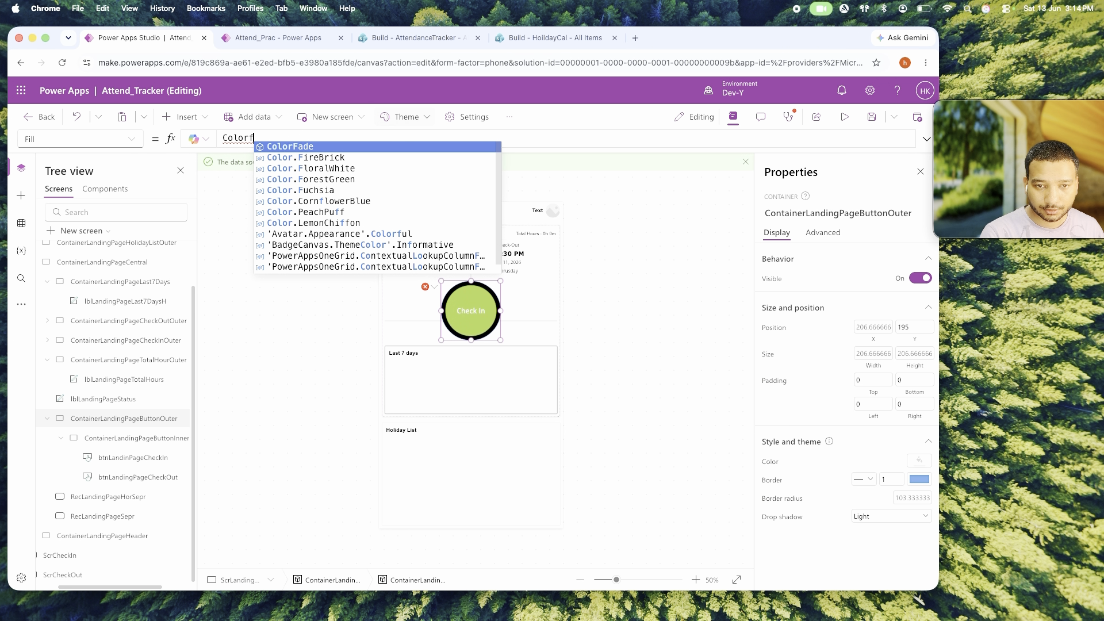
pyautogui.press('Tab')
pyautogui.write('btnLandinPageCheckIn.Fill')
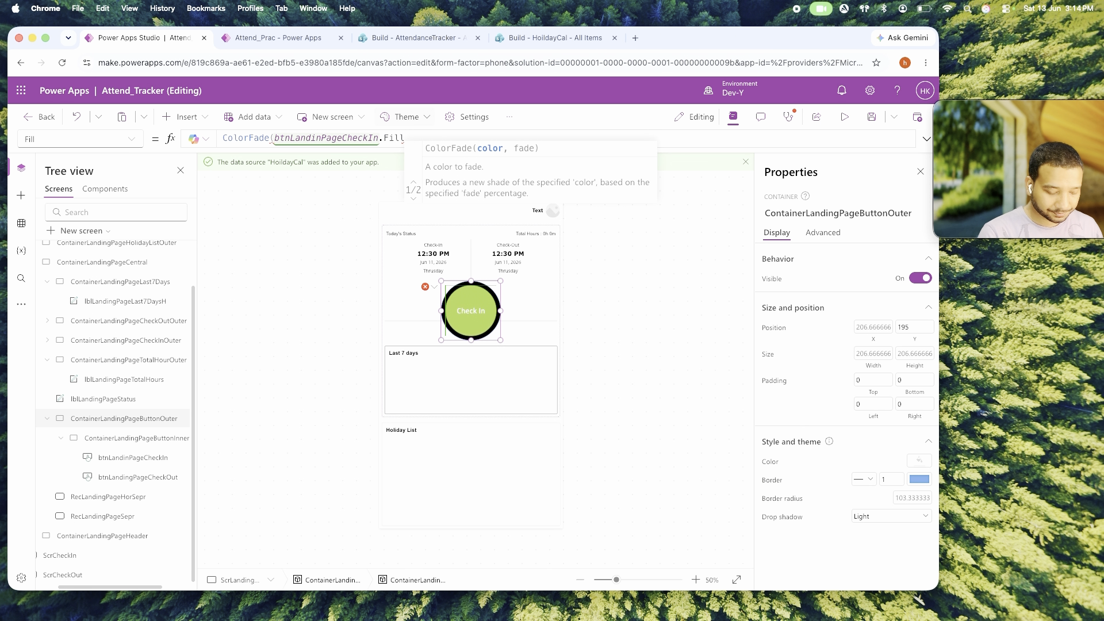
pyautogui.write(',-')
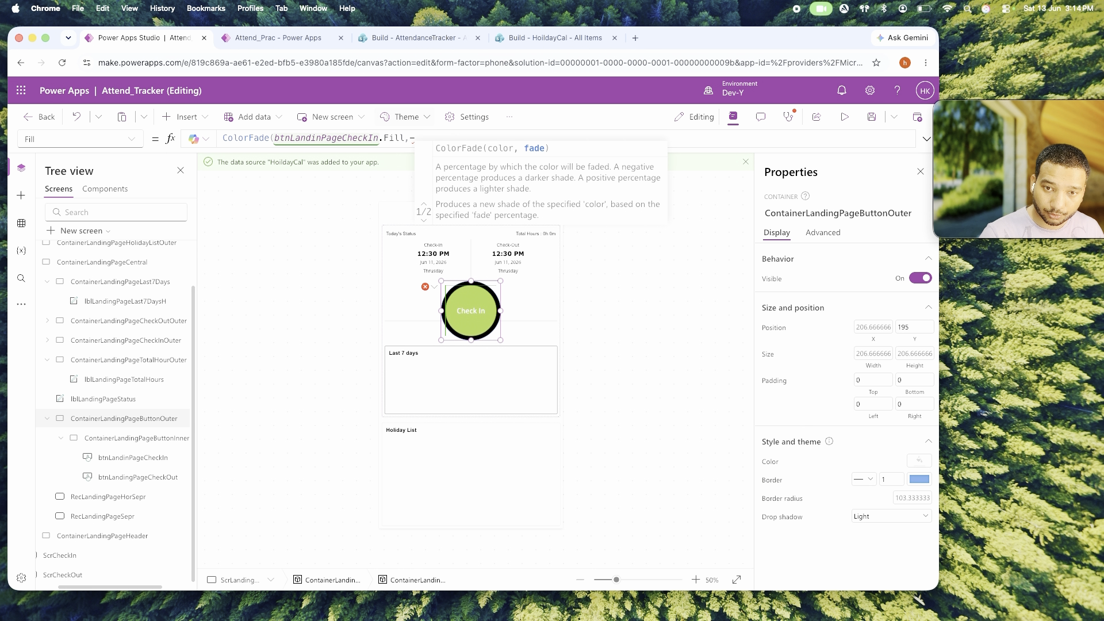
pyautogui.press('BackSpace')
pyautogui.write('80')
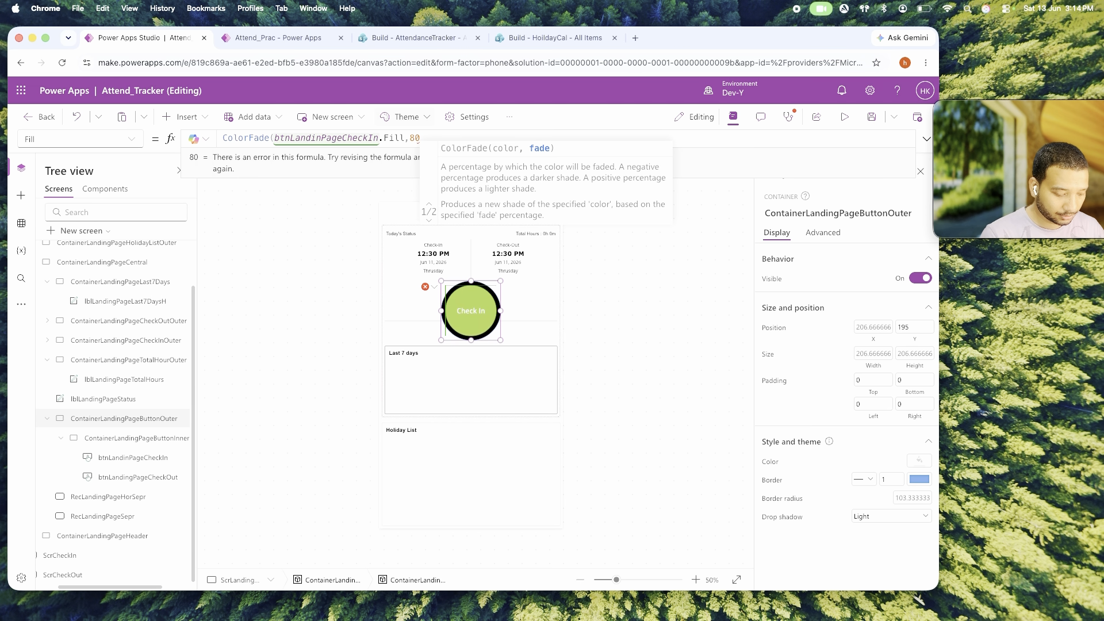
pyautogui.write('%)')
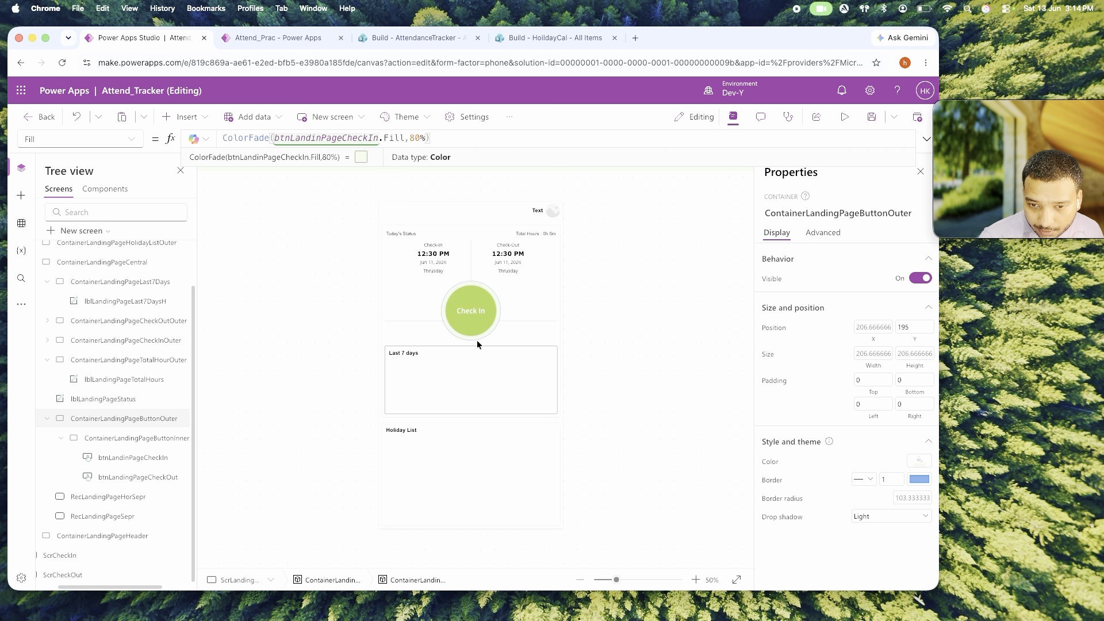
# Set the border thickness of ContainerLandingPageButtonOuter to 0 and preview the app.
pyautogui.click(121, 420)
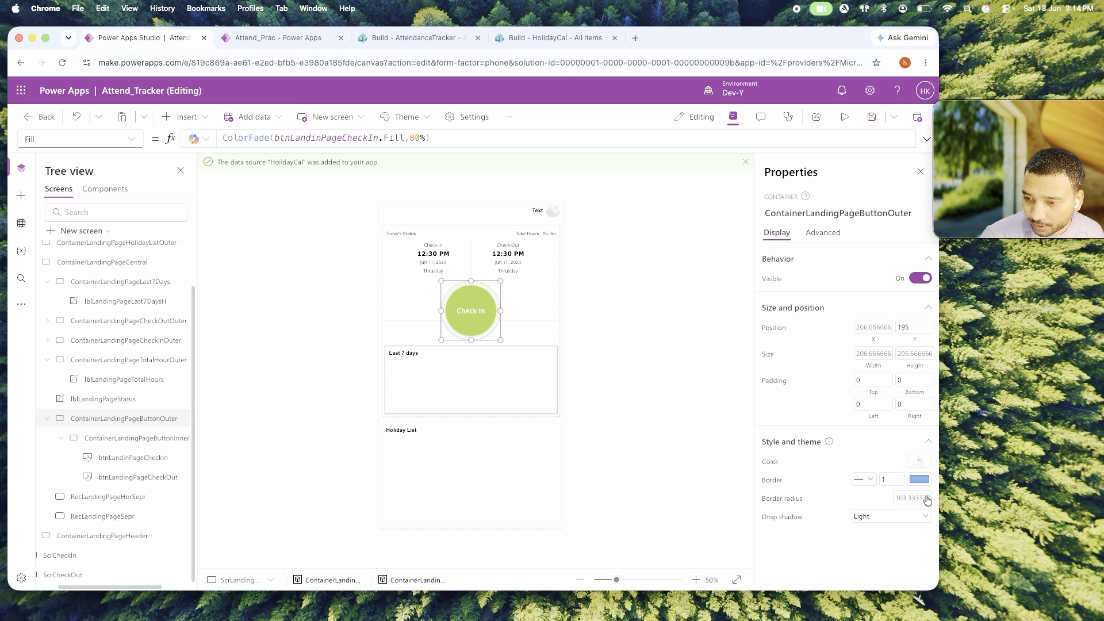
pyautogui.click(894, 479)
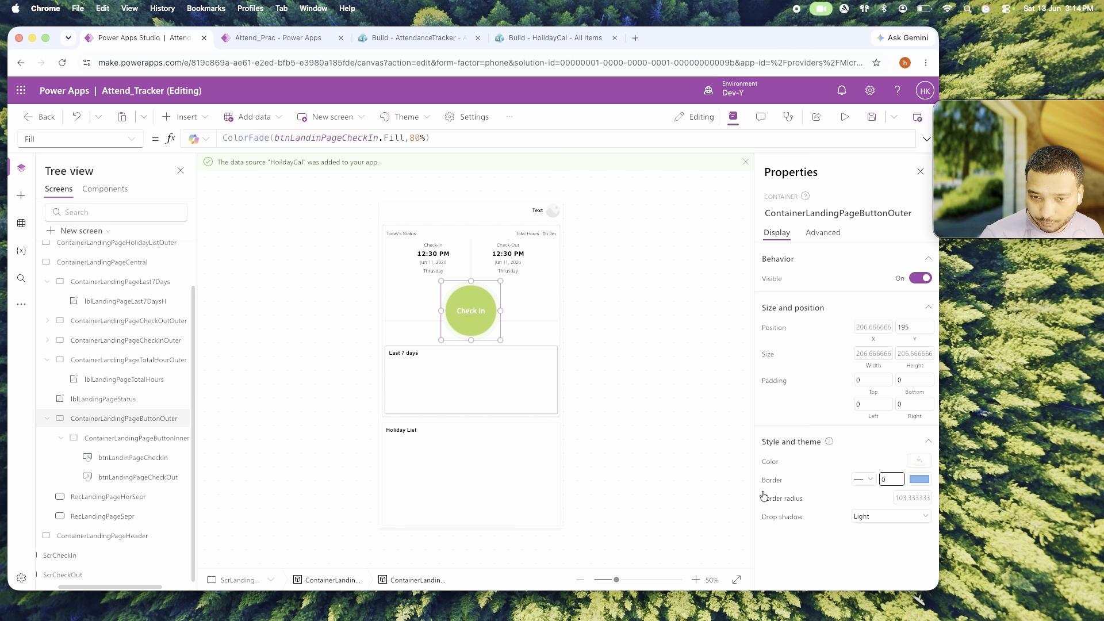
pyautogui.click(664, 452)
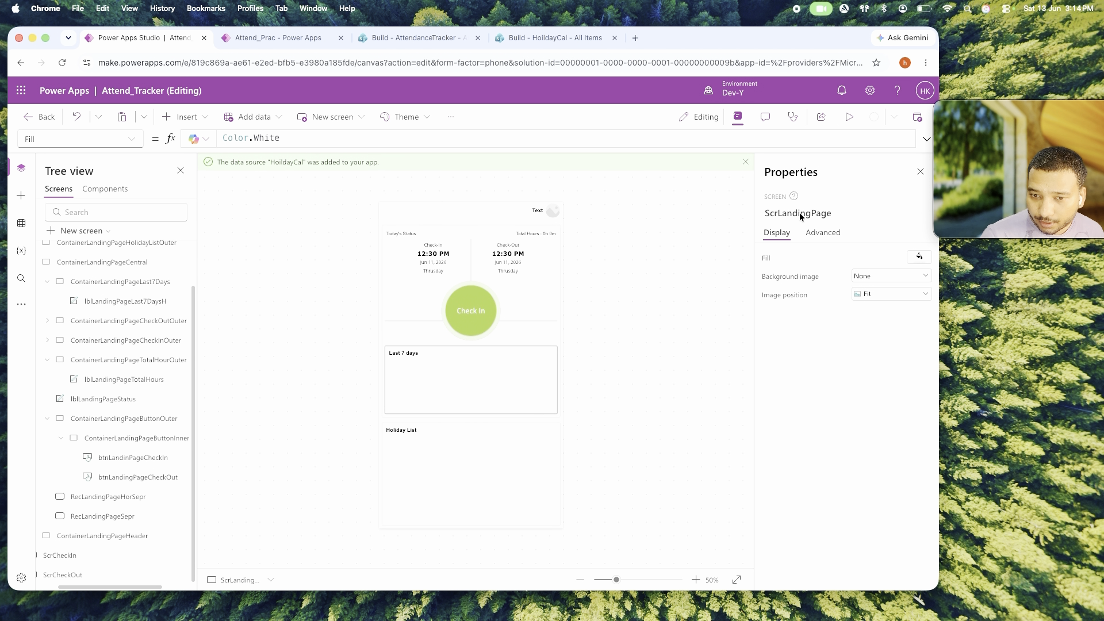
pyautogui.click(847, 118)
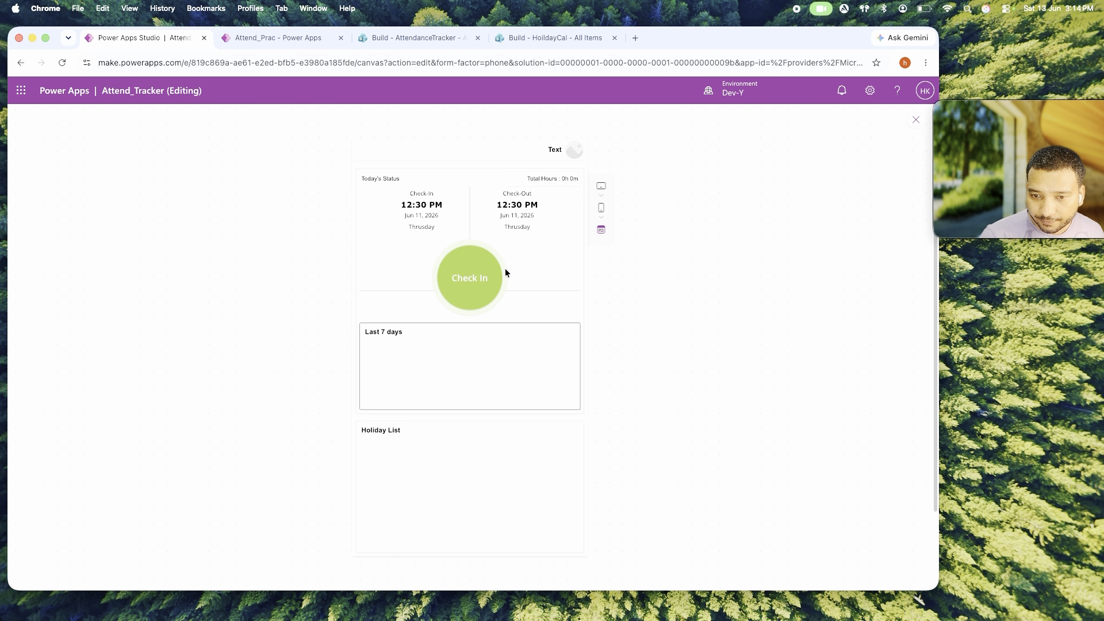
# Set the Fill of ContainerLandingPageButtonOuter to ColorFade(btnLandinPageCheckIn.Fill,70%) and preview the app.
pyautogui.click(915, 119)
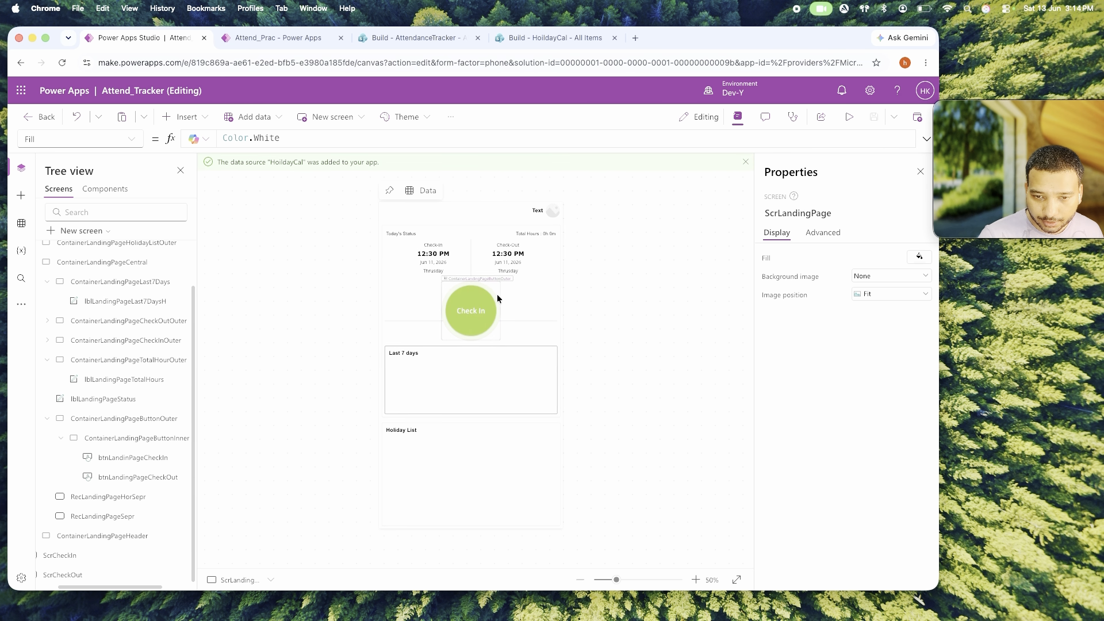
pyautogui.click(132, 418)
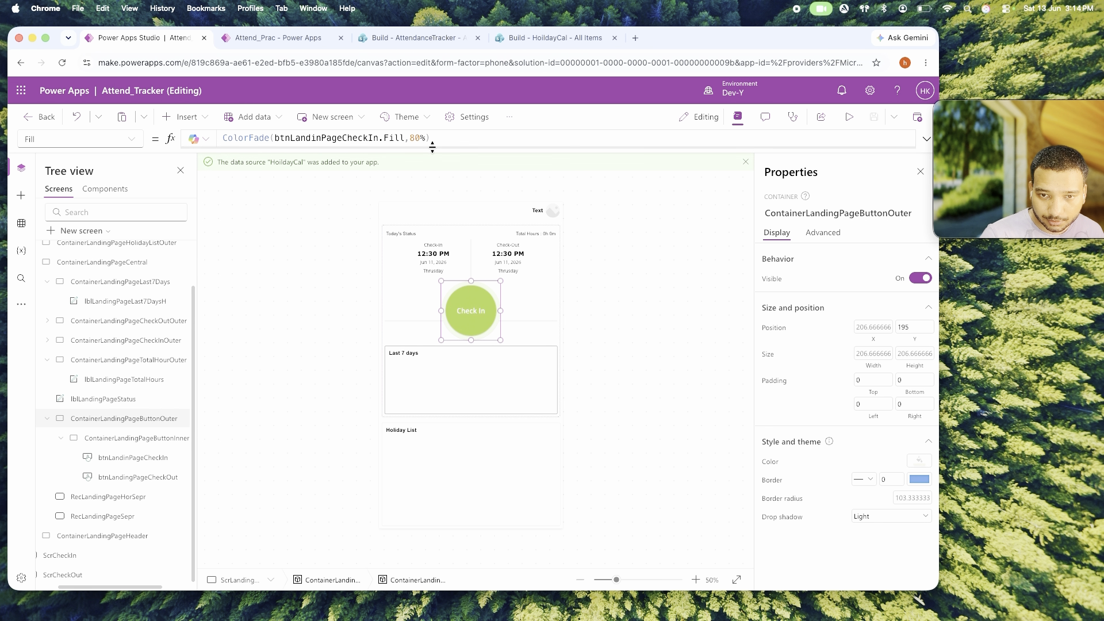
pyautogui.click(410, 138)
pyautogui.write('7')
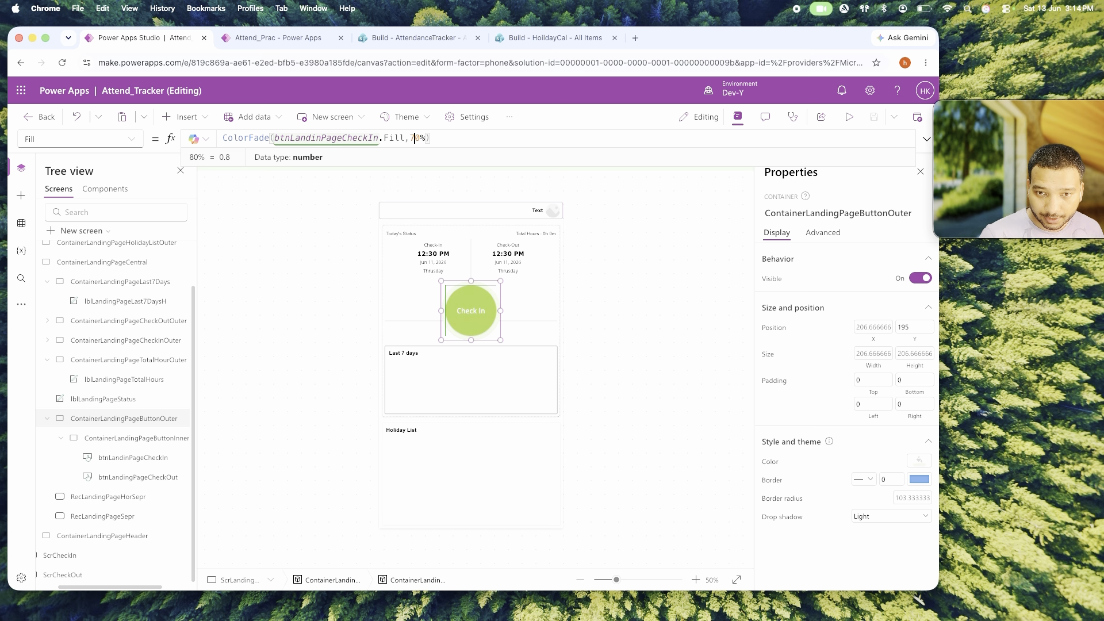
pyautogui.press('Return')
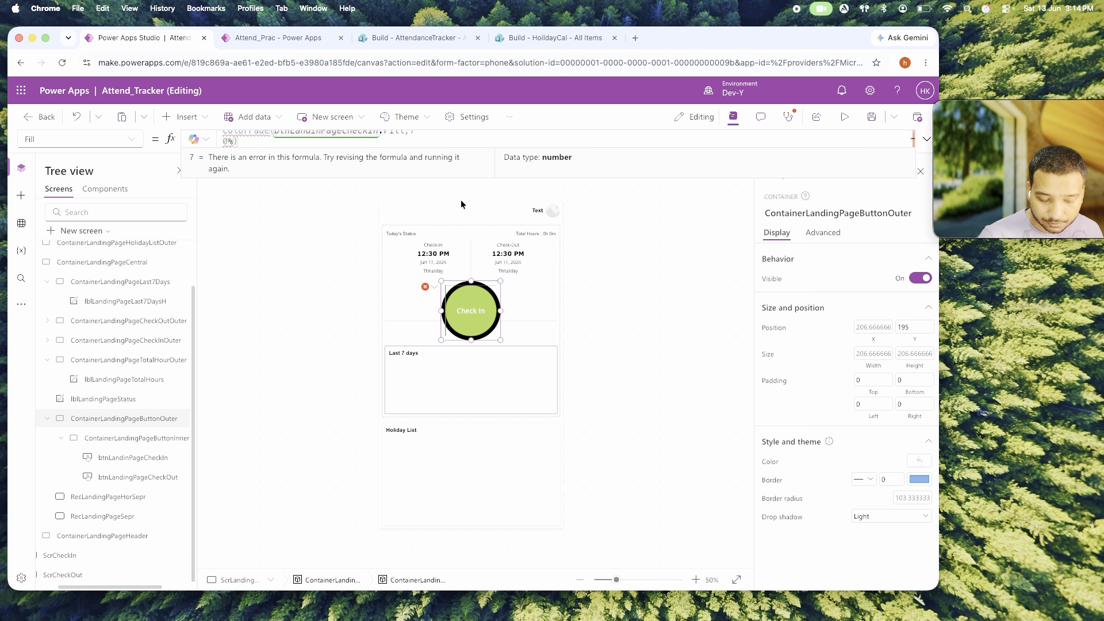
pyautogui.click(461, 203)
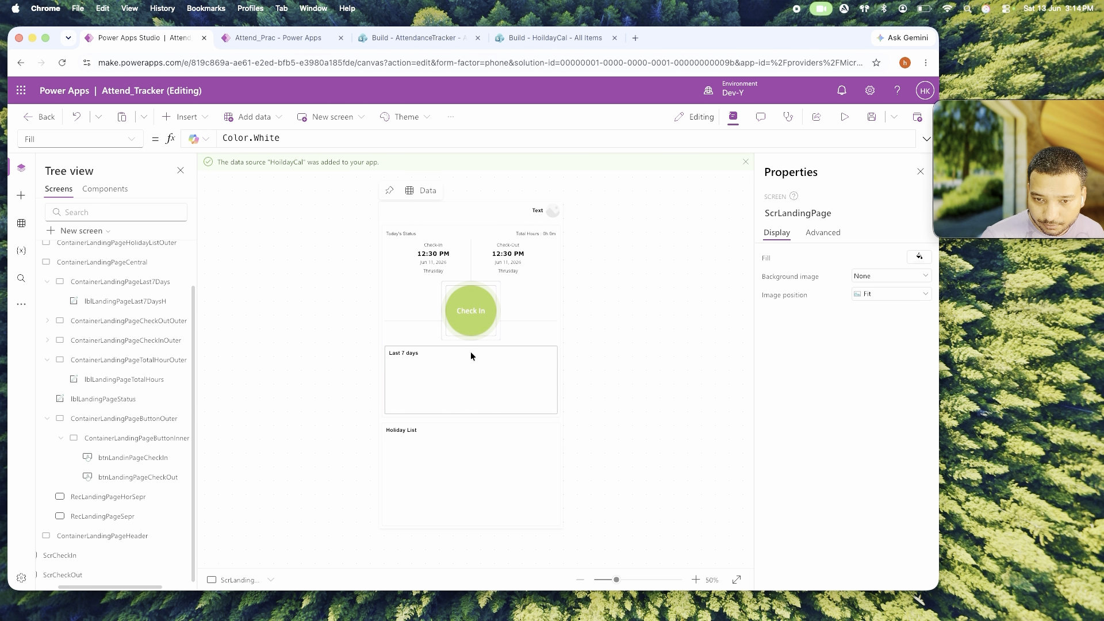
pyautogui.click(845, 116)
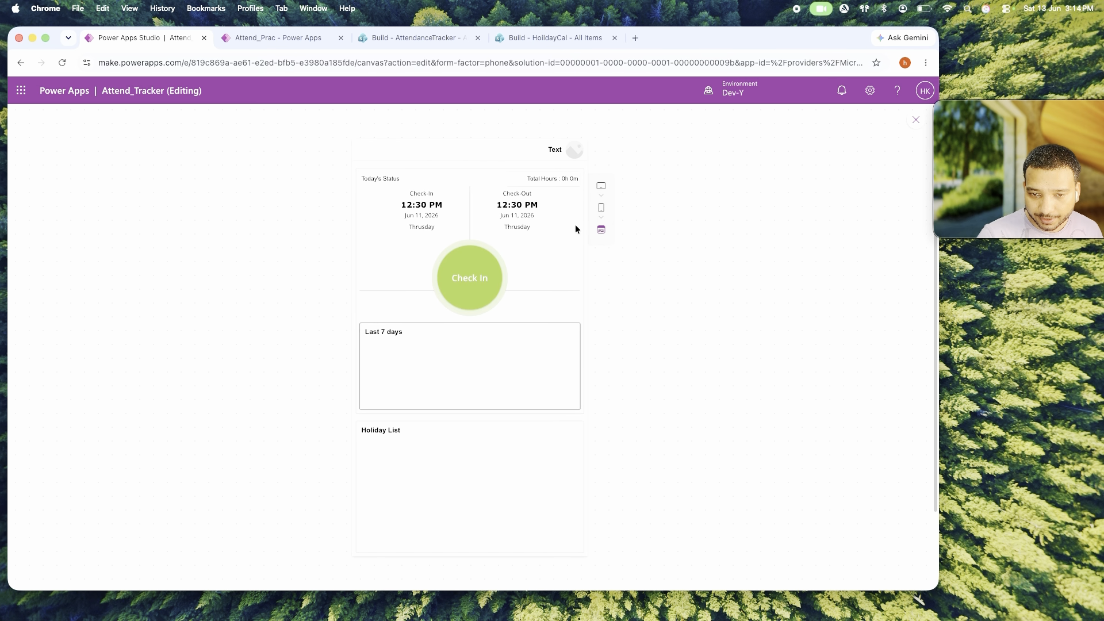
pyautogui.click(914, 119)
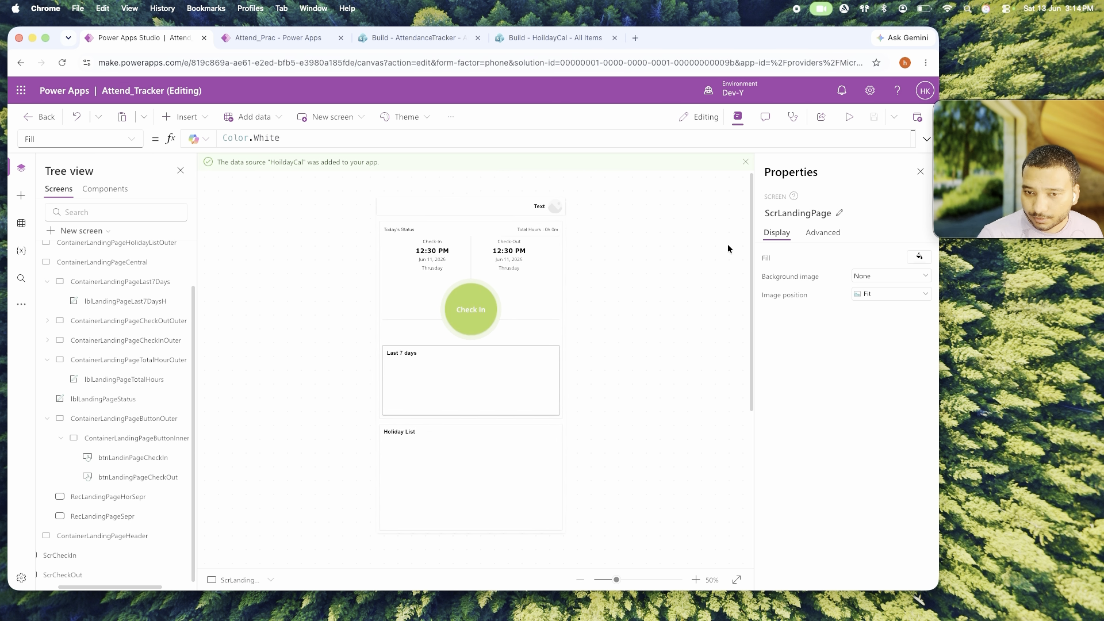
# Try Parent.Width-50 as the width of ContainerLandingPageButtonInner.
pyautogui.click(485, 320)
pyautogui.click(123, 442)
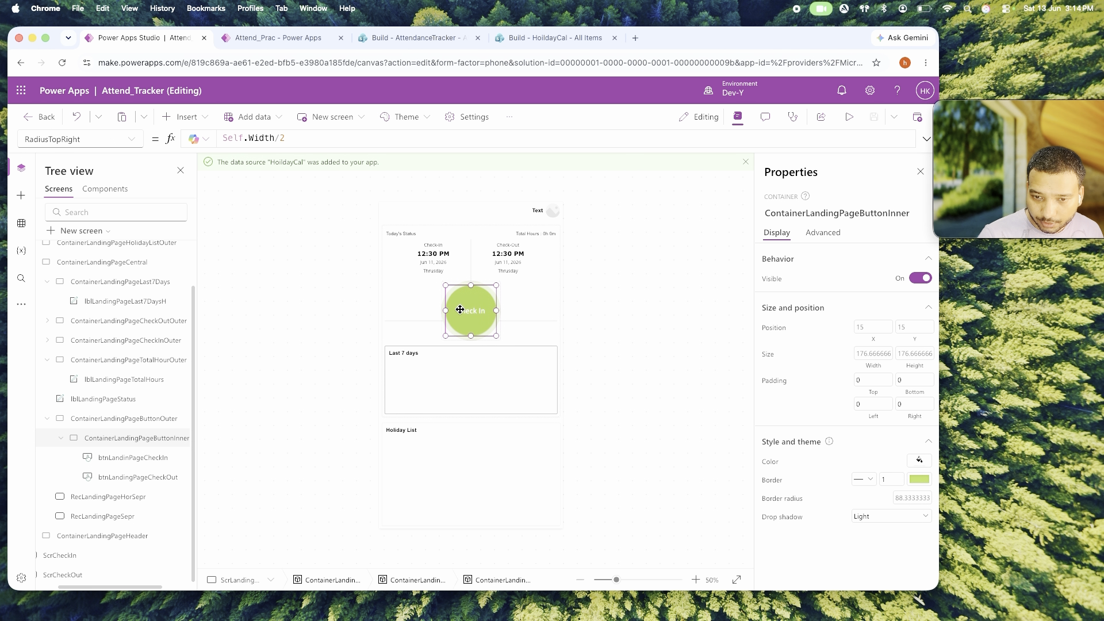
pyautogui.click(871, 354)
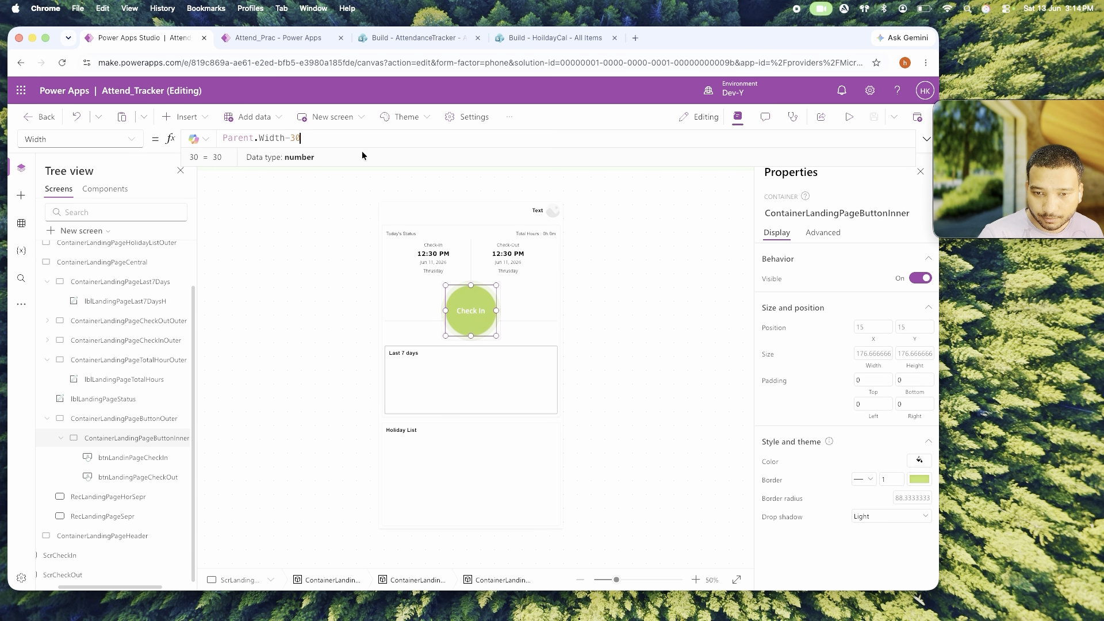
pyautogui.press('BackSpace')
pyautogui.press('BackSpace')
pyautogui.write('50')
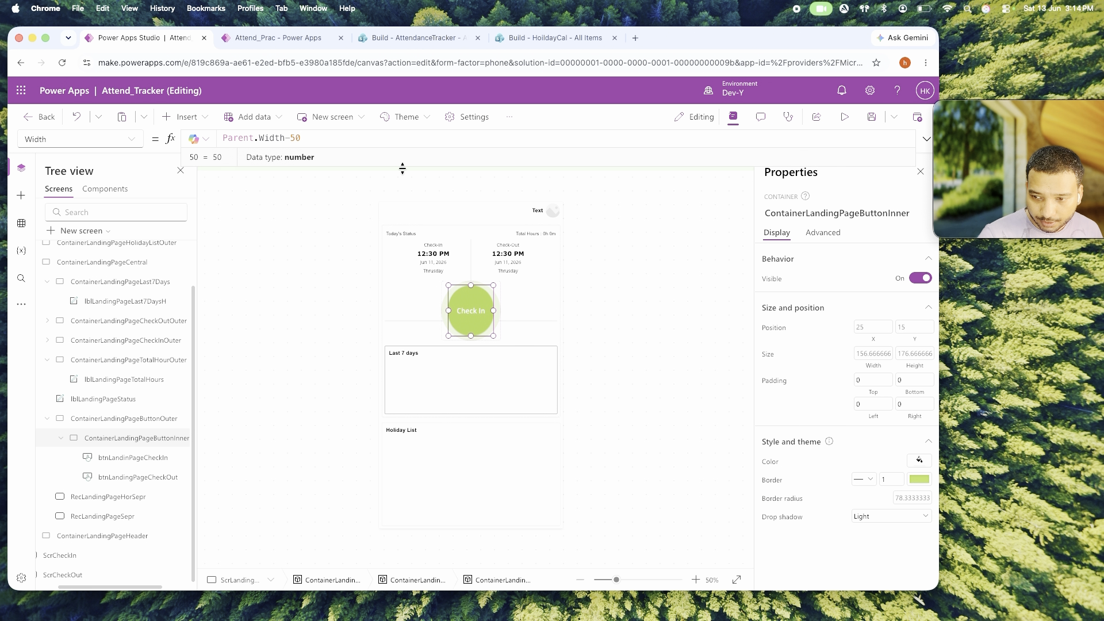
pyautogui.click(886, 371)
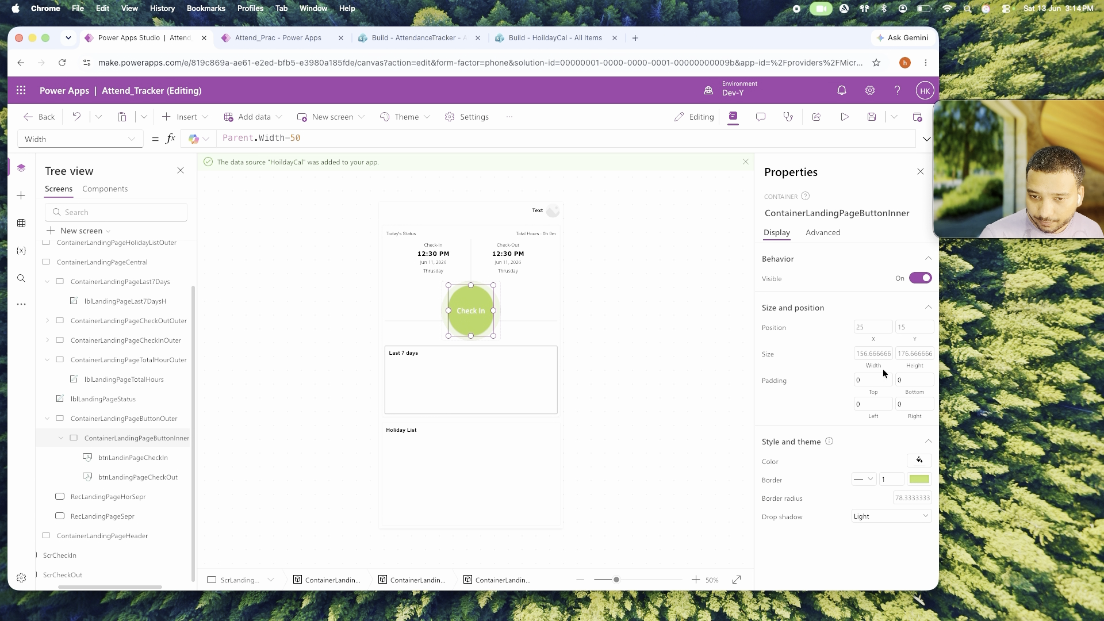
# Set the width of ContainerLandingPageButtonInner to Parent.Width-40 and check the ring in the app preview.
pyautogui.click(298, 141)
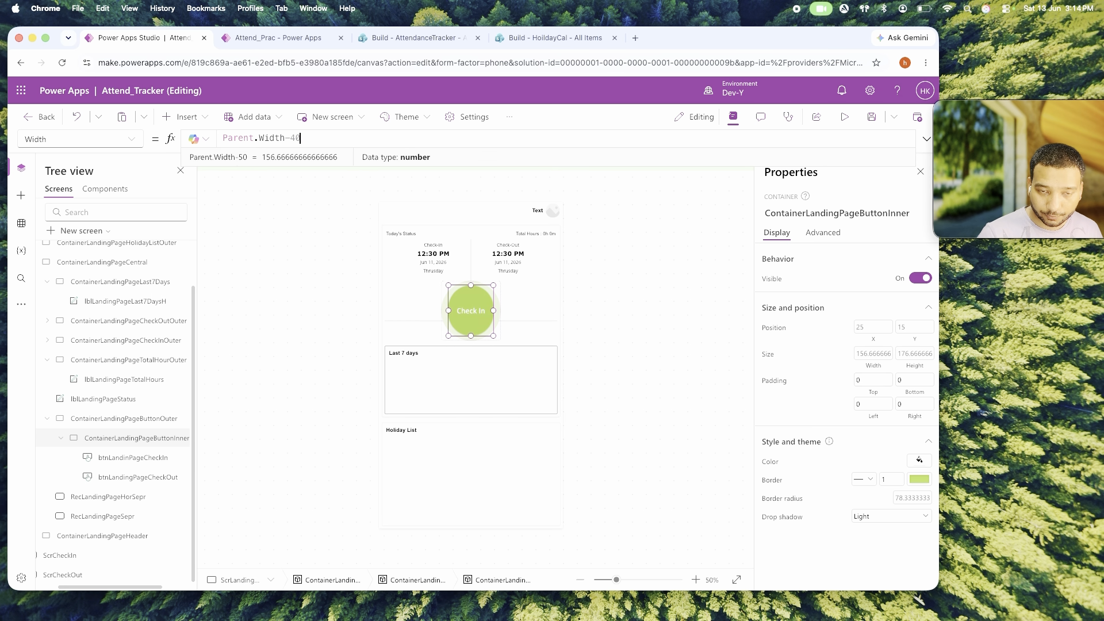
pyautogui.click(701, 344)
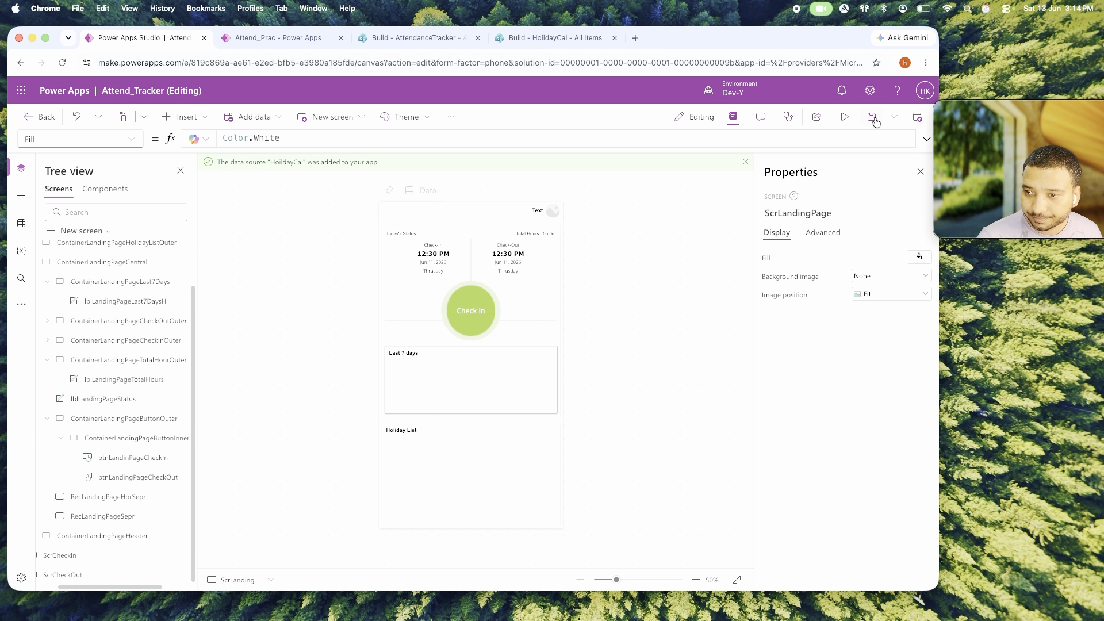
pyautogui.click(844, 117)
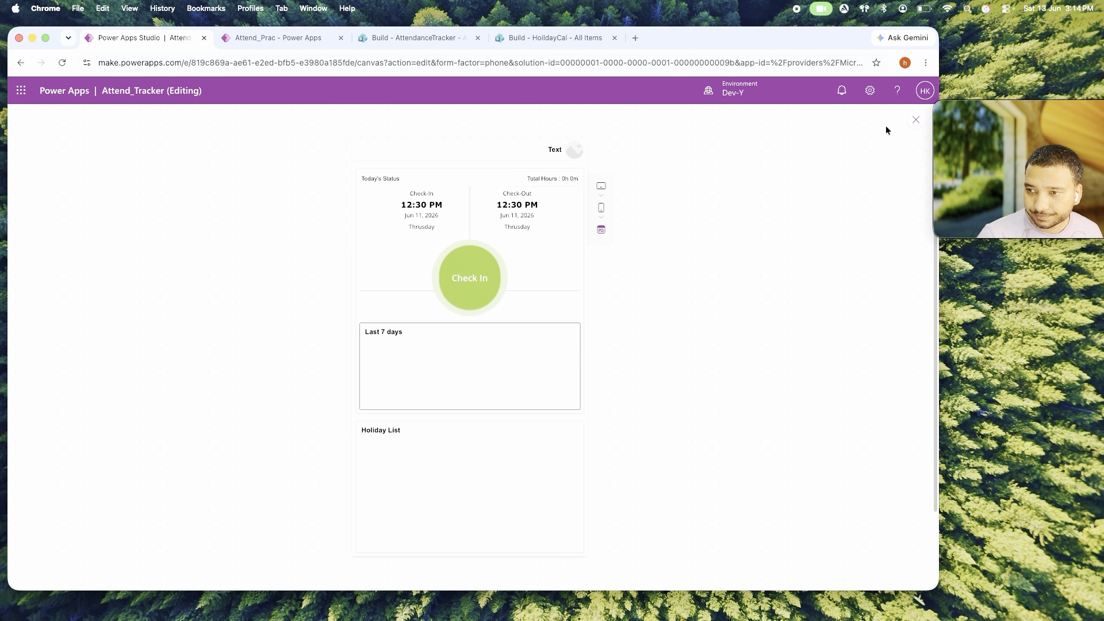
pyautogui.click(918, 119)
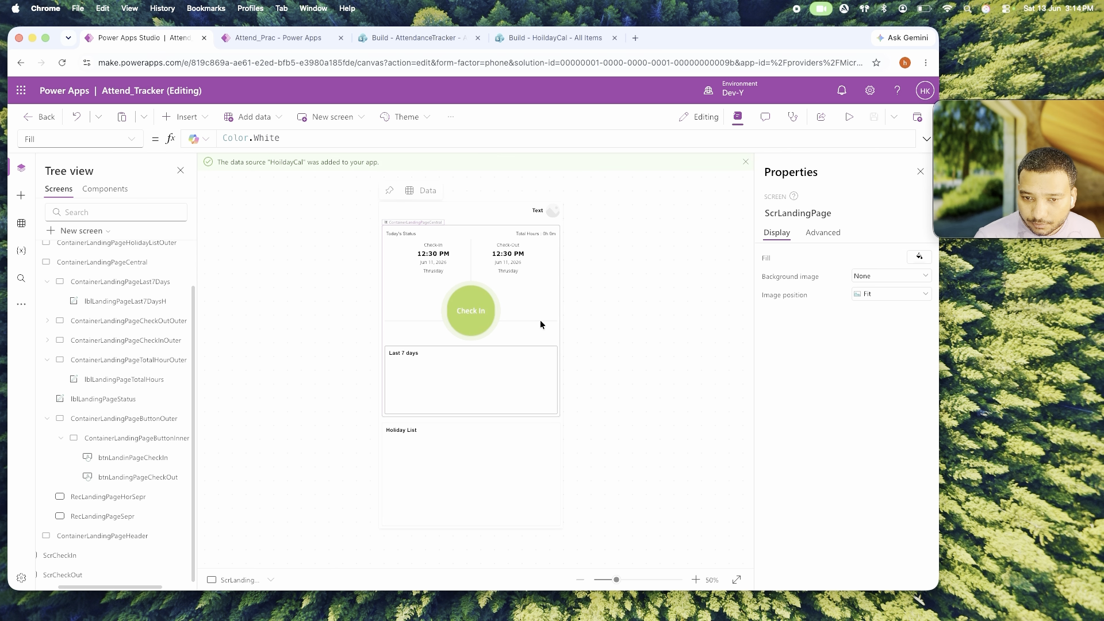
# Review the Check In button's settings and its inner container's corner radius formula, and preview the landing page again.
pyautogui.click(479, 315)
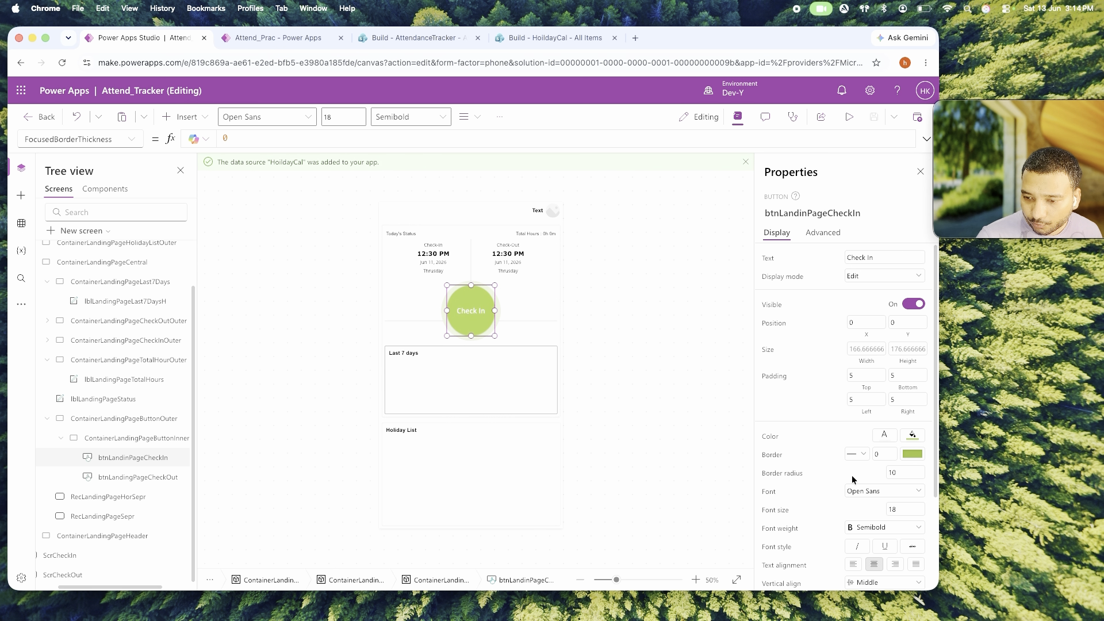
pyautogui.click(139, 440)
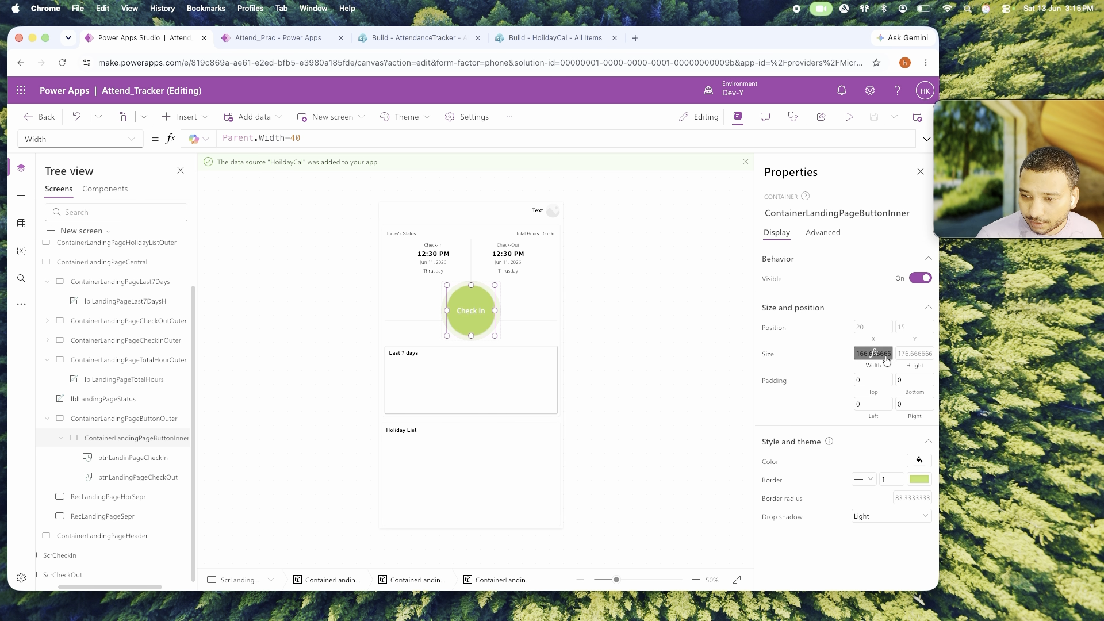
pyautogui.click(901, 498)
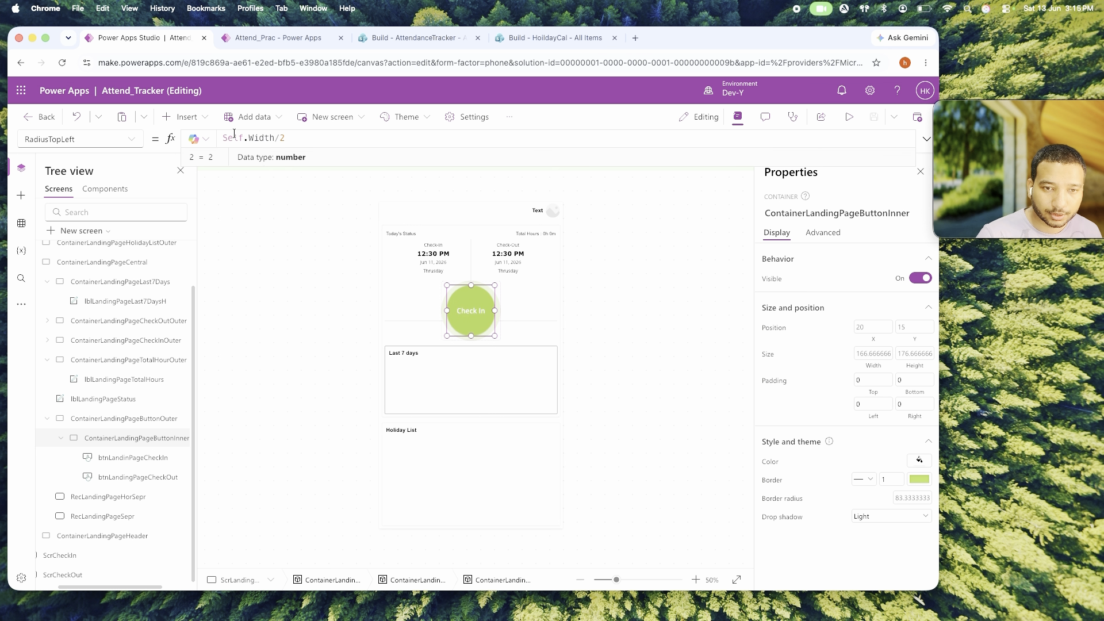
pyautogui.click(680, 420)
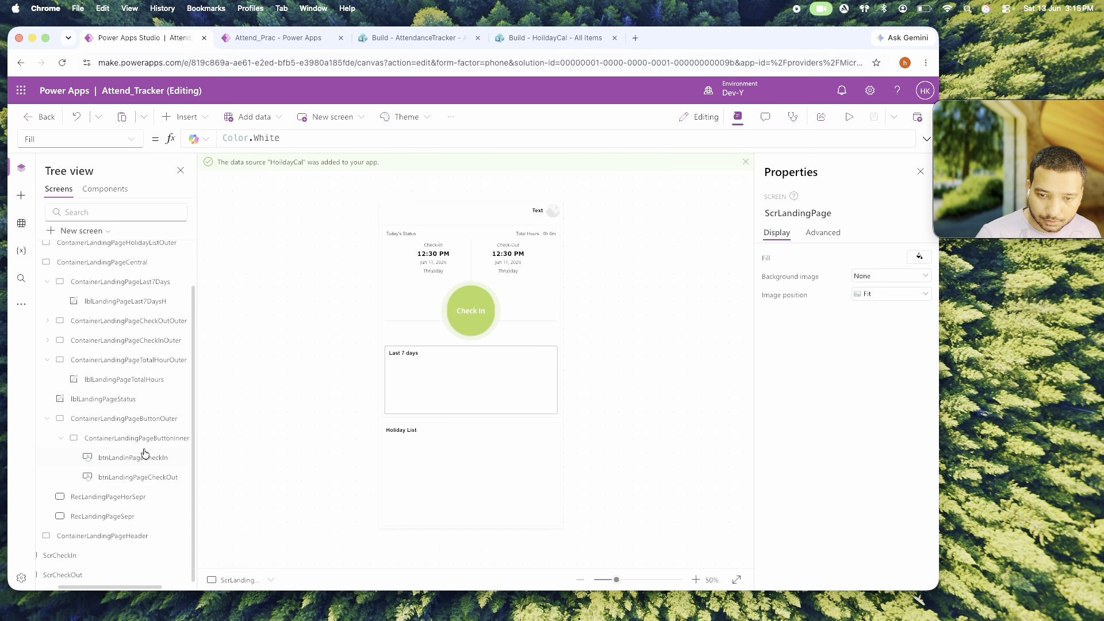
pyautogui.click(107, 443)
pyautogui.click(844, 120)
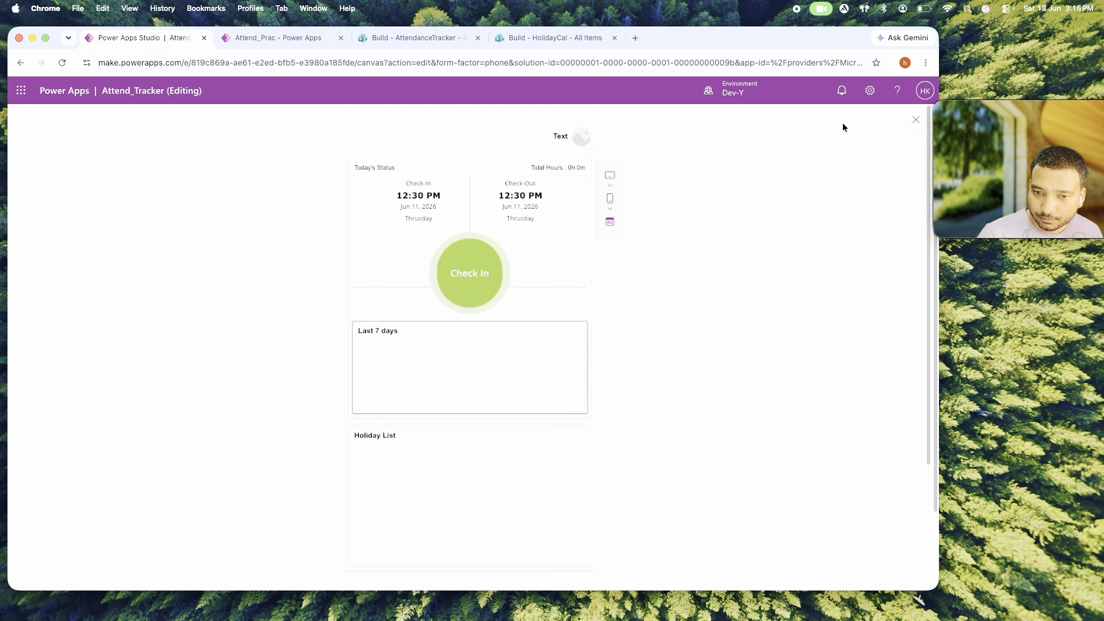
pyautogui.click(914, 121)
pyautogui.click(457, 306)
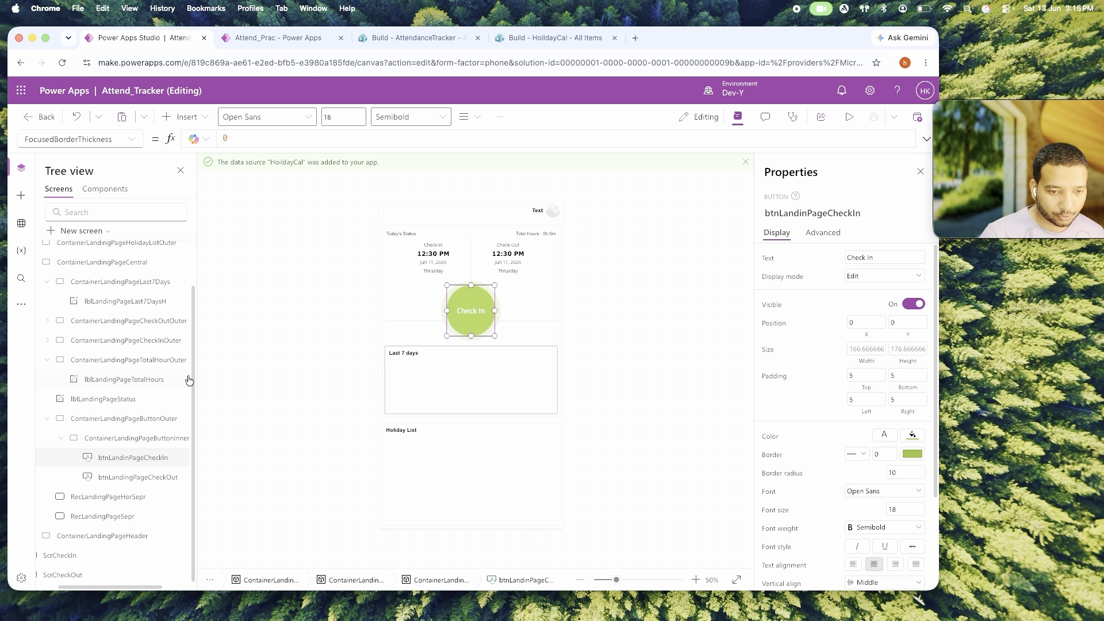
# Define the named formula varCurrentLoginUserEmail=User().Email; in the App object's Formulas property and start a new line below it.
pyautogui.scroll(2, 194, 368)
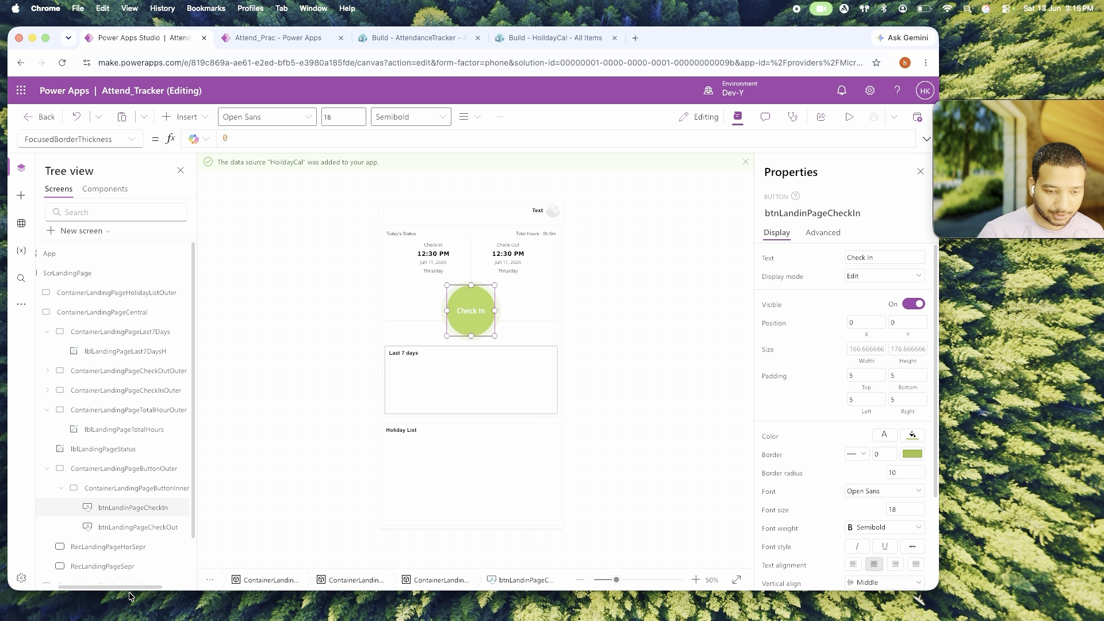
pyautogui.hscroll(-2, 146, 391)
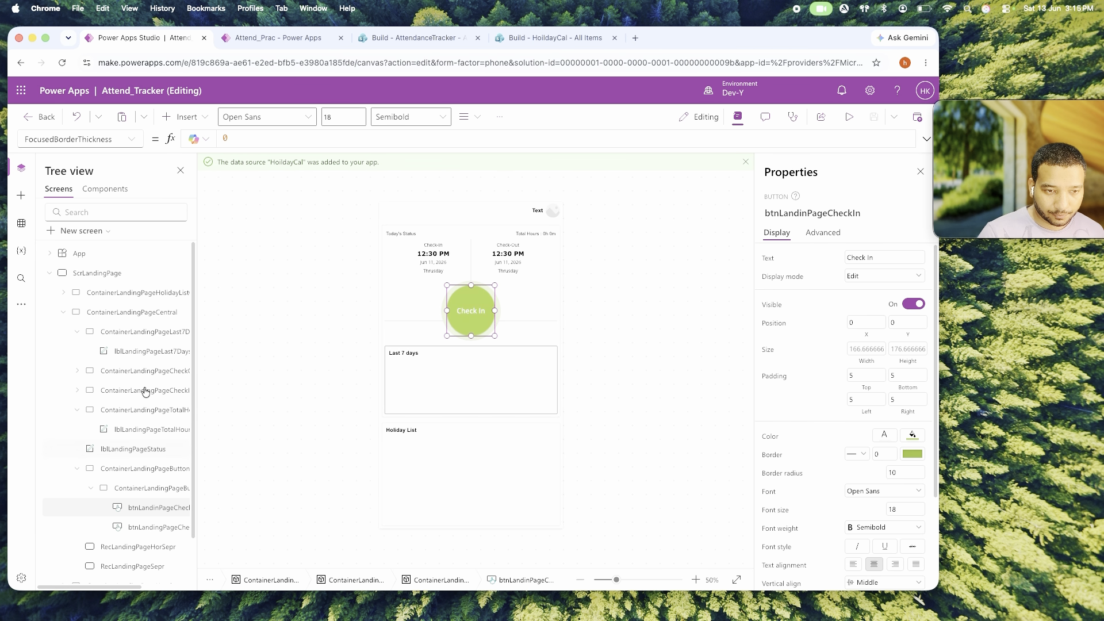
pyautogui.click(92, 253)
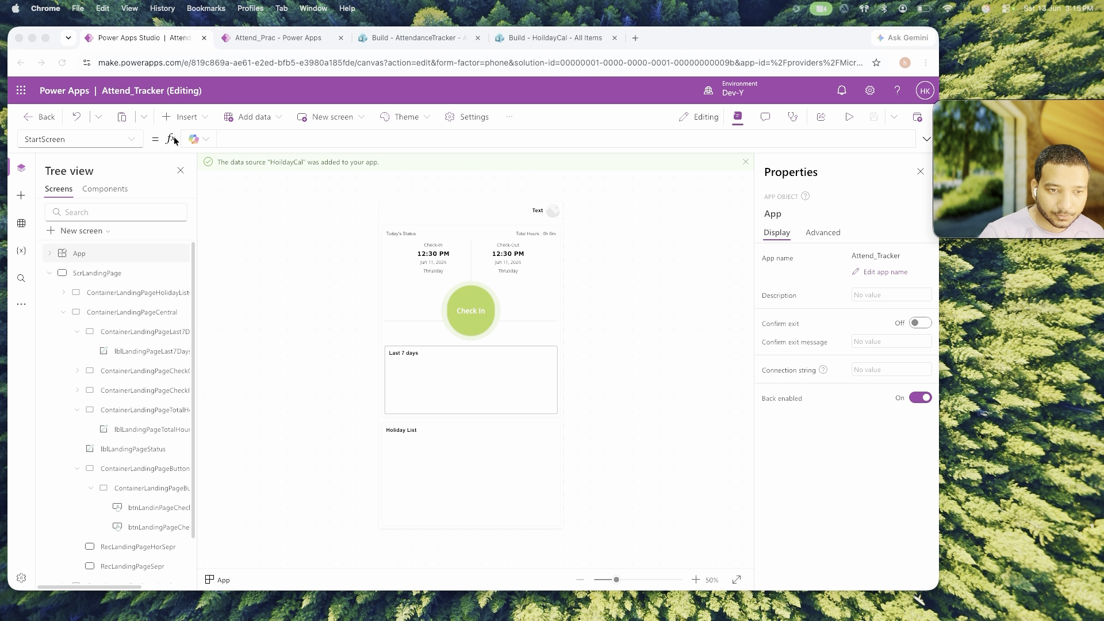
pyautogui.click(143, 142)
pyautogui.click(131, 140)
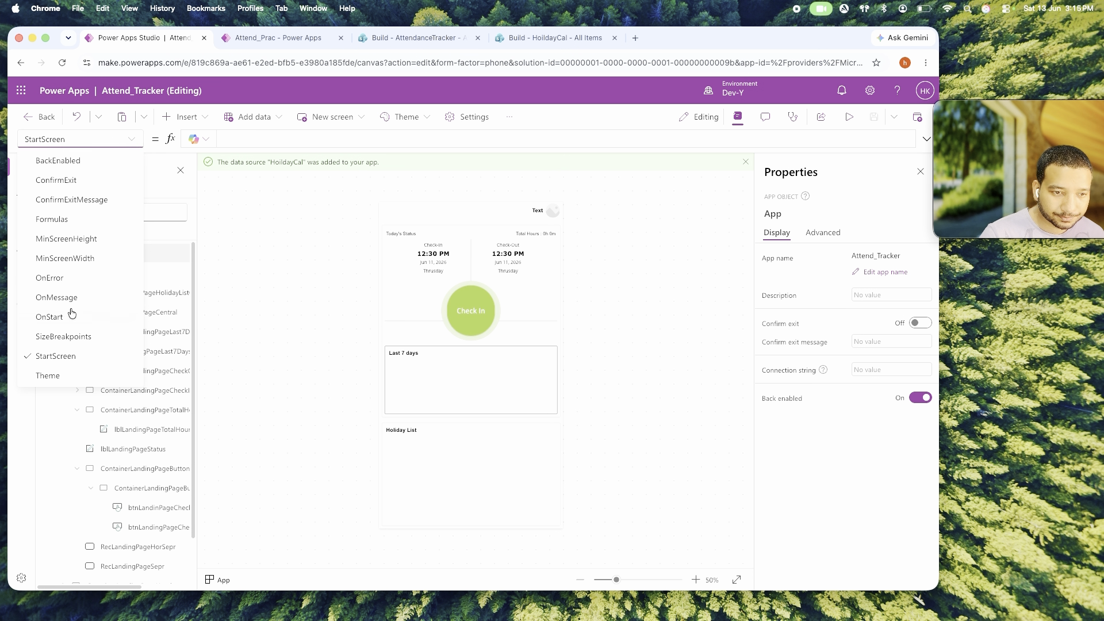
pyautogui.click(71, 219)
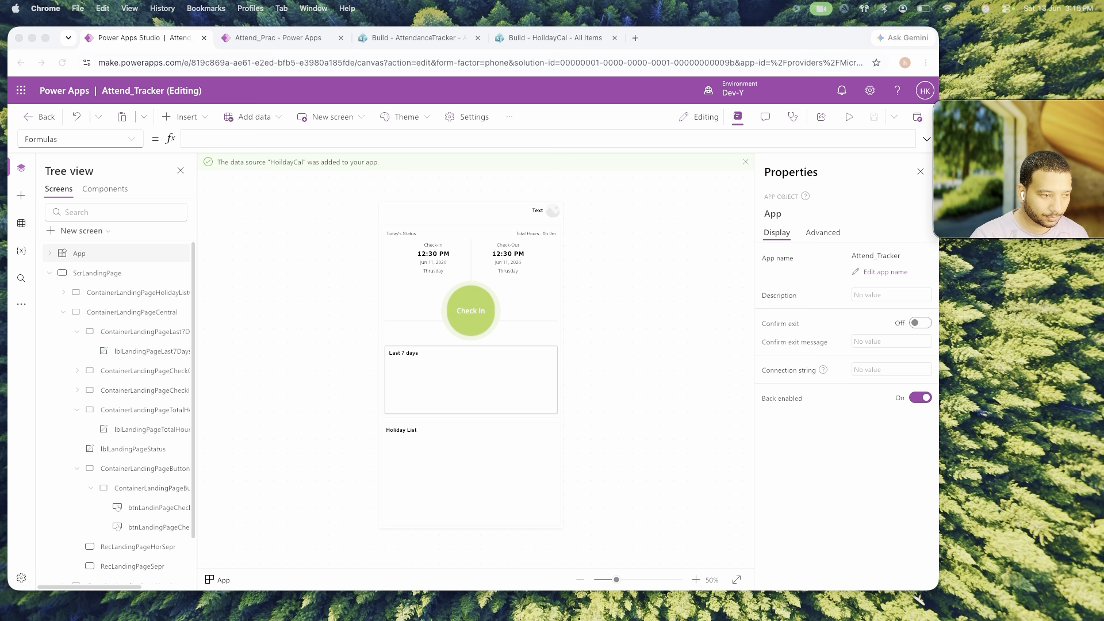
pyautogui.click(238, 133)
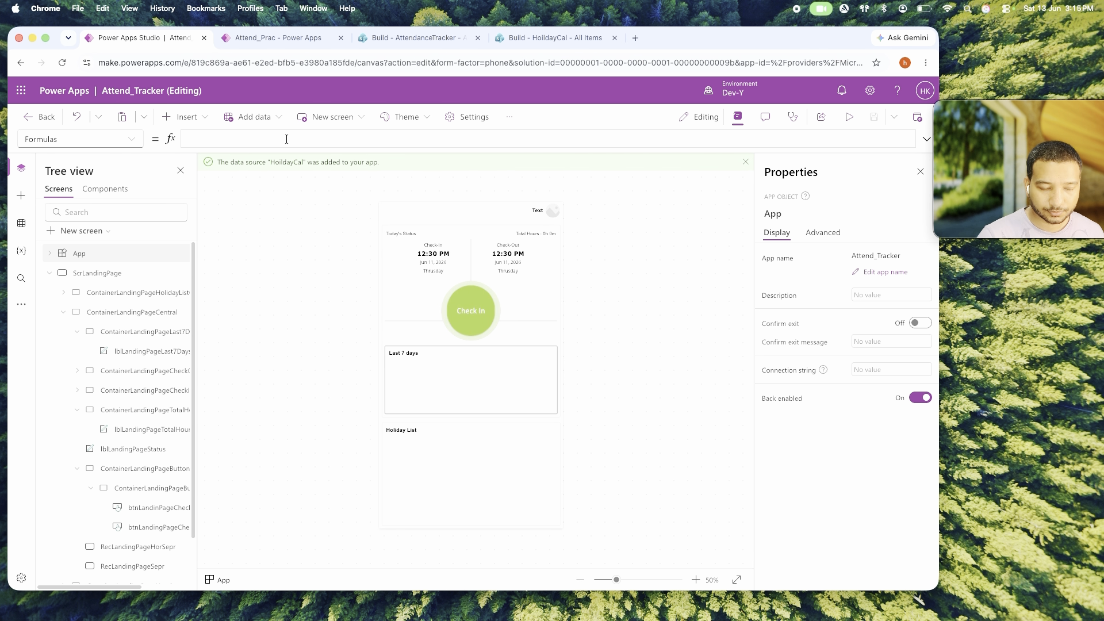
pyautogui.write('var')
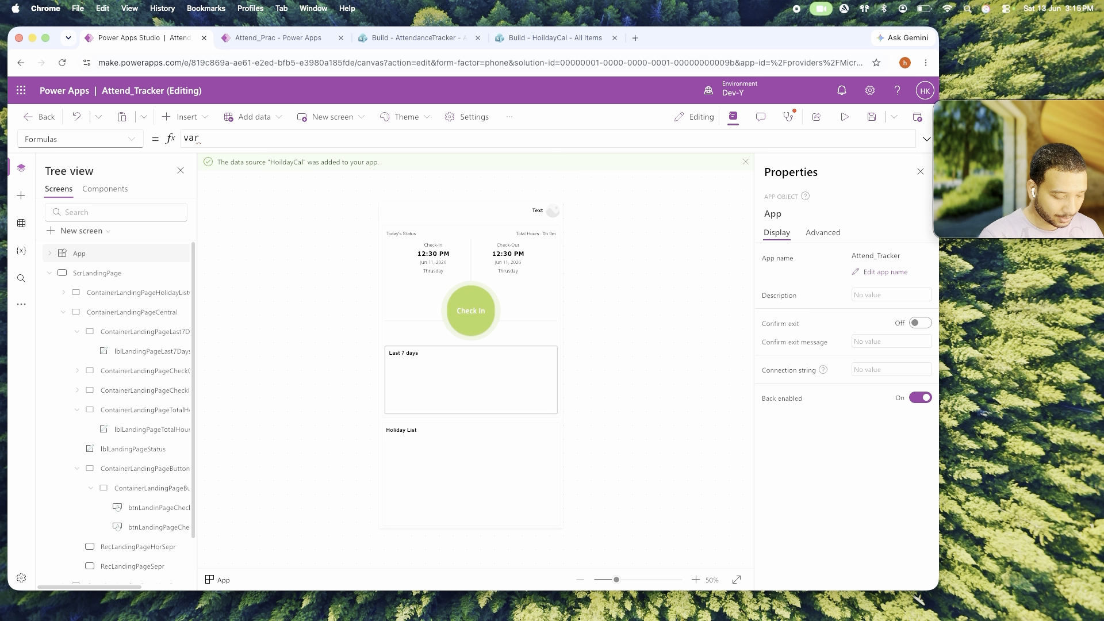
pyautogui.write('Curre')
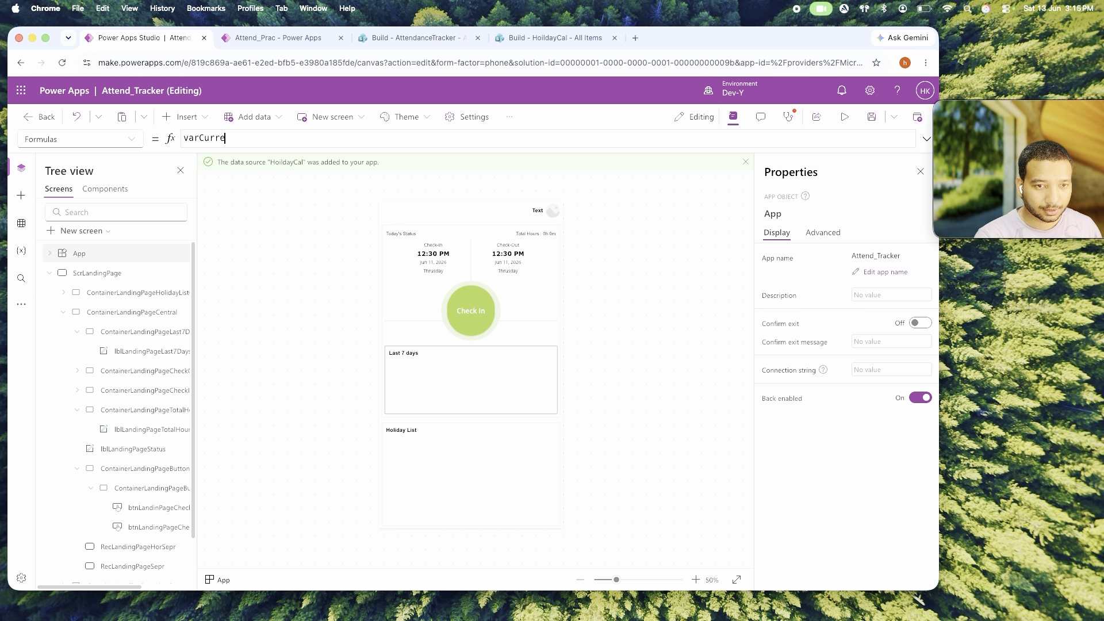
pyautogui.write('ntLoginUserE')
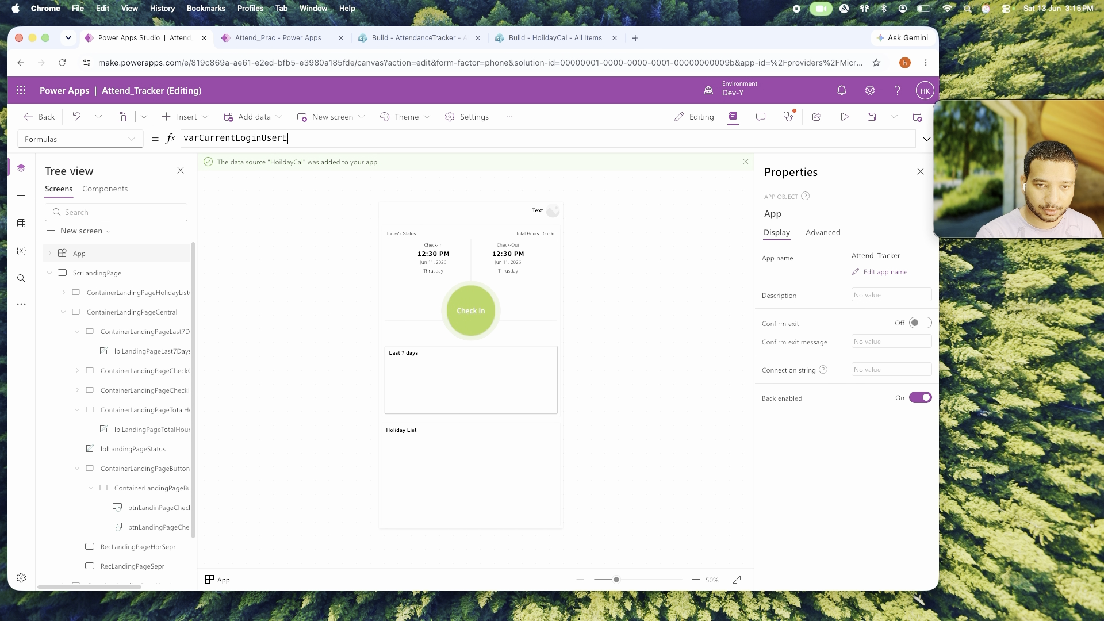
pyautogui.write('m,a')
pyautogui.write('ail=')
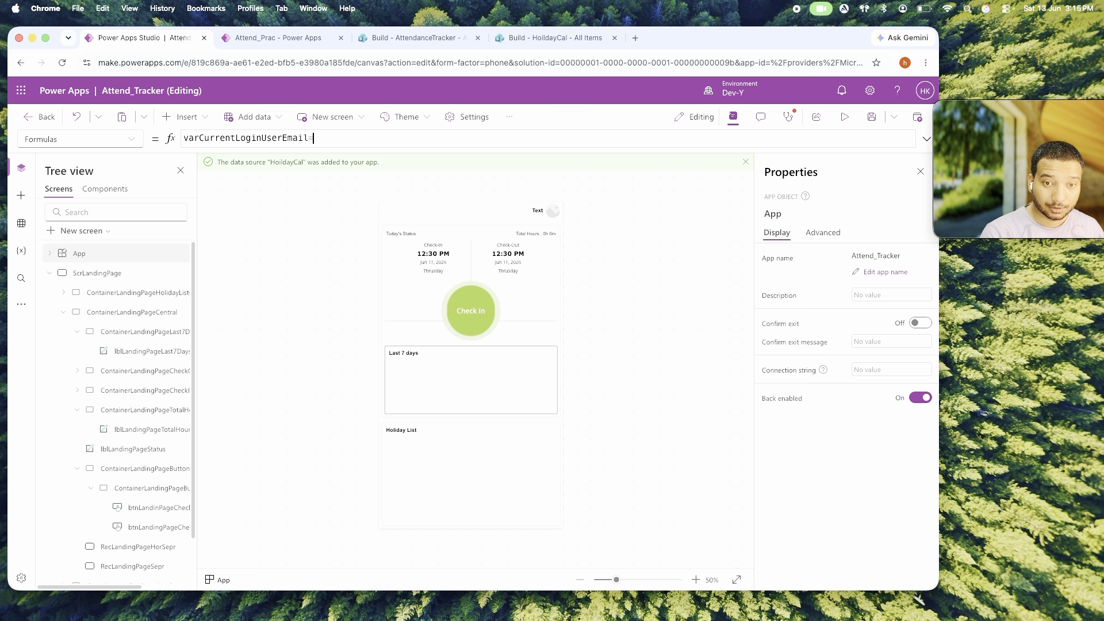
pyautogui.write('User()')
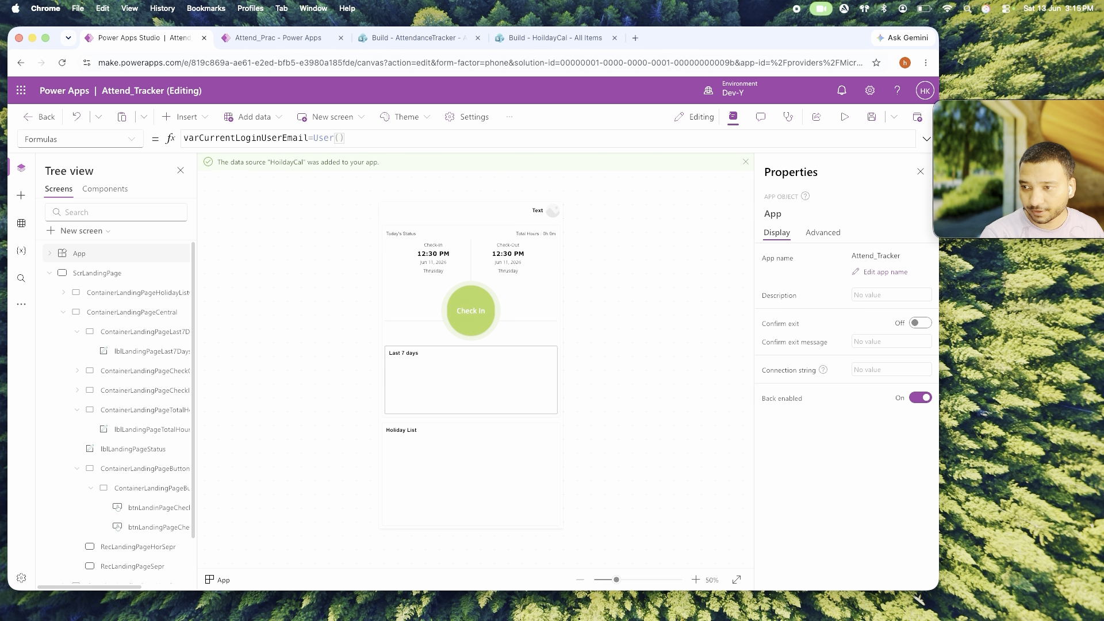
pyautogui.write('.Email;')
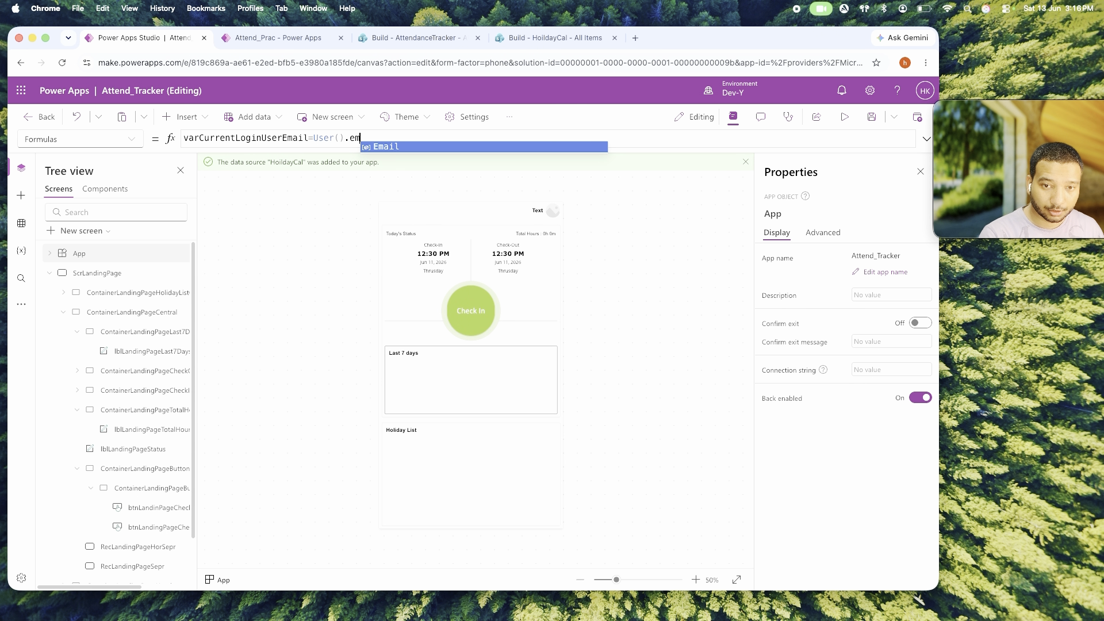
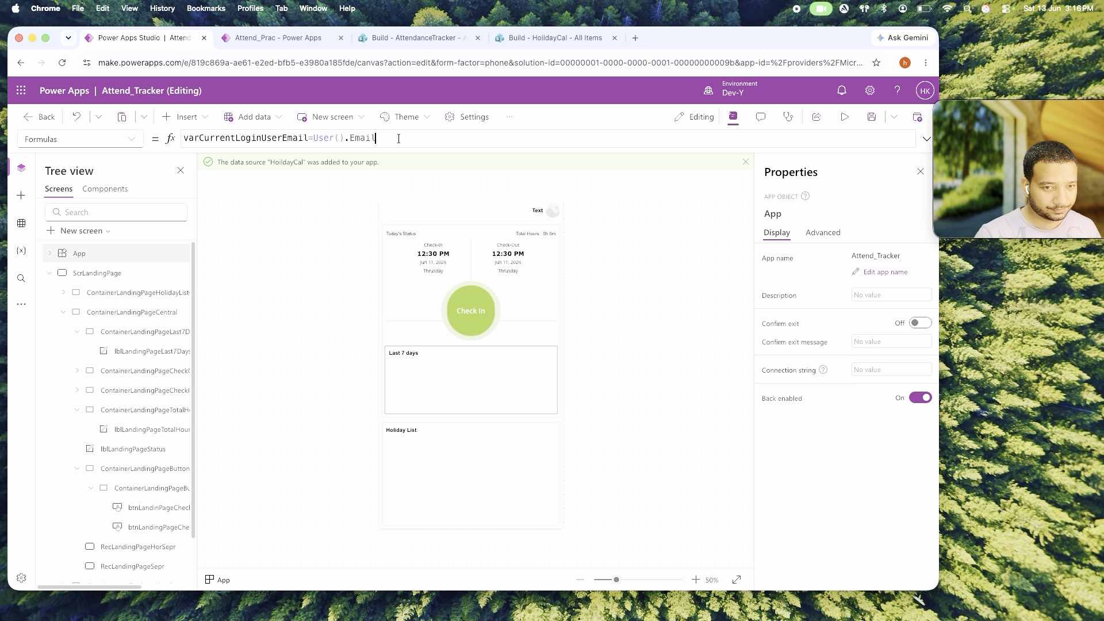
pyautogui.write(';')
pyautogui.hotkey('shift', 'Return')
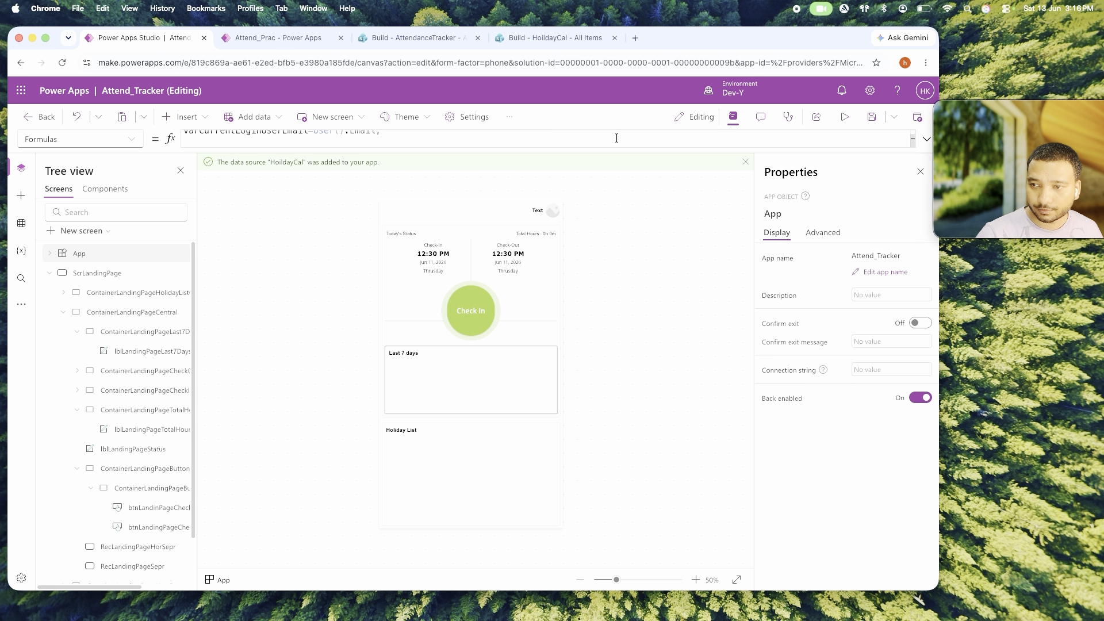
# Start a second named formula, varCurrentUserTodayAttend=, on the empty line of the App object's Formulas property.
pyautogui.click(925, 139)
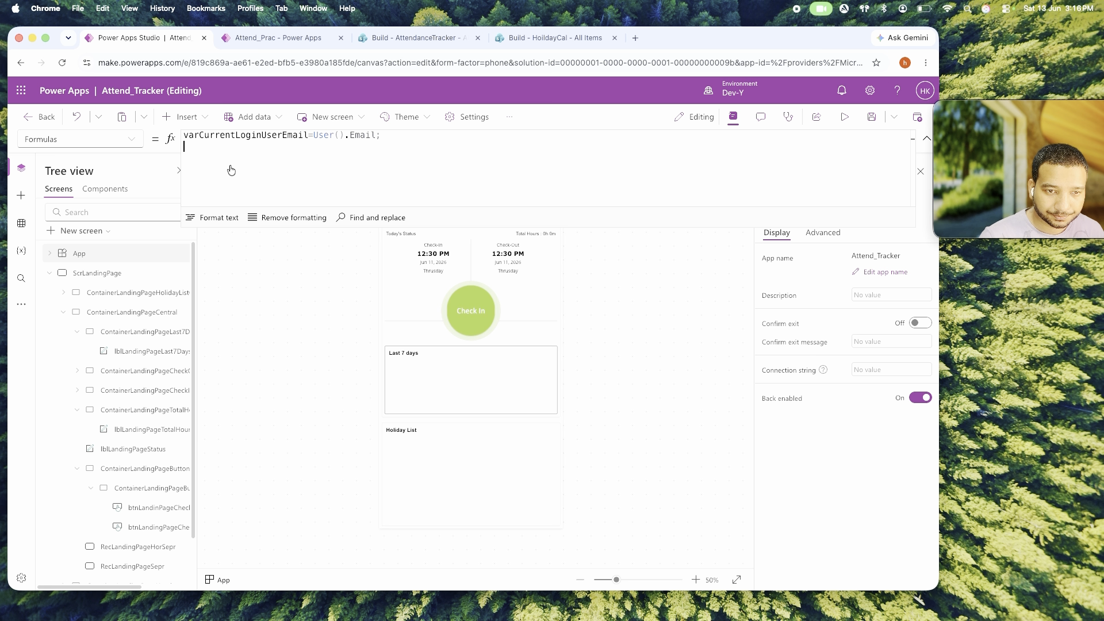
pyautogui.write('vare')
pyautogui.press('BackSpace')
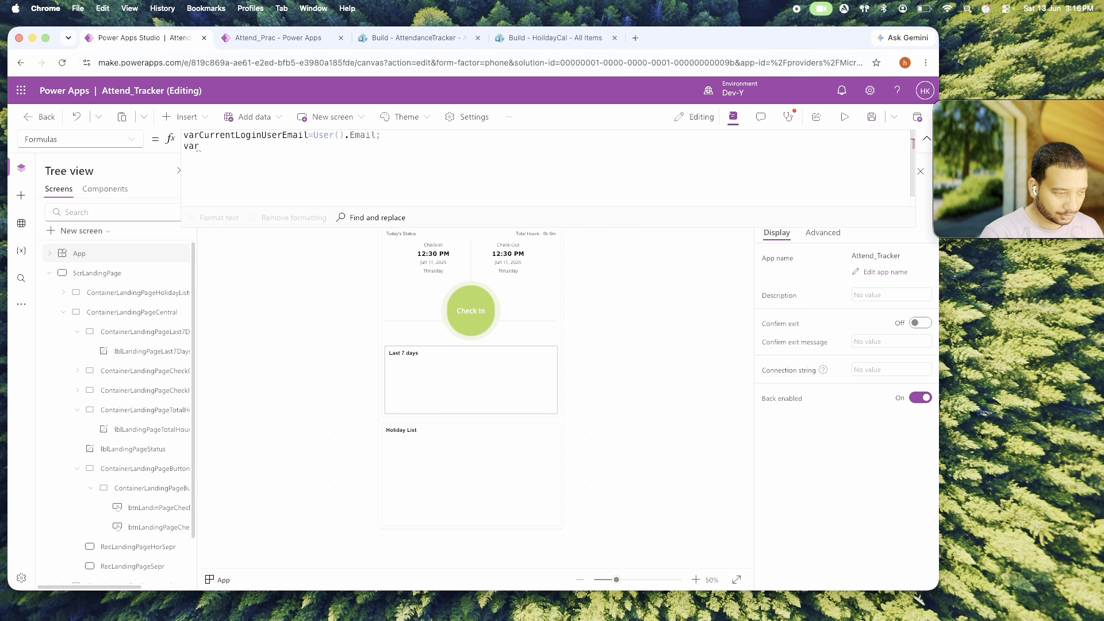
pyautogui.write('Current')
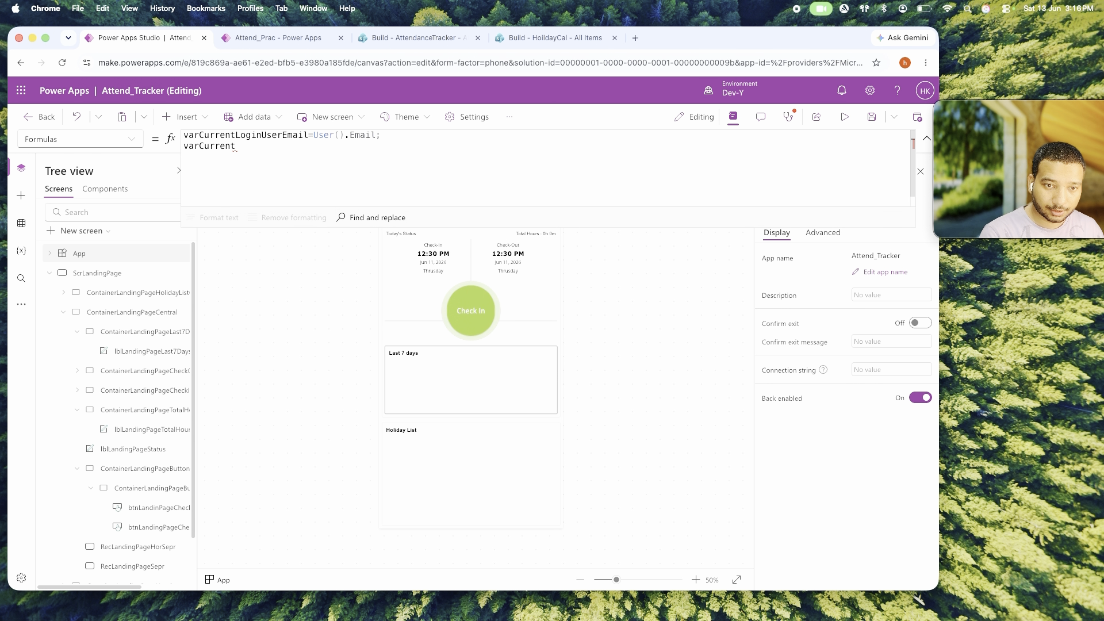
pyautogui.write('User')
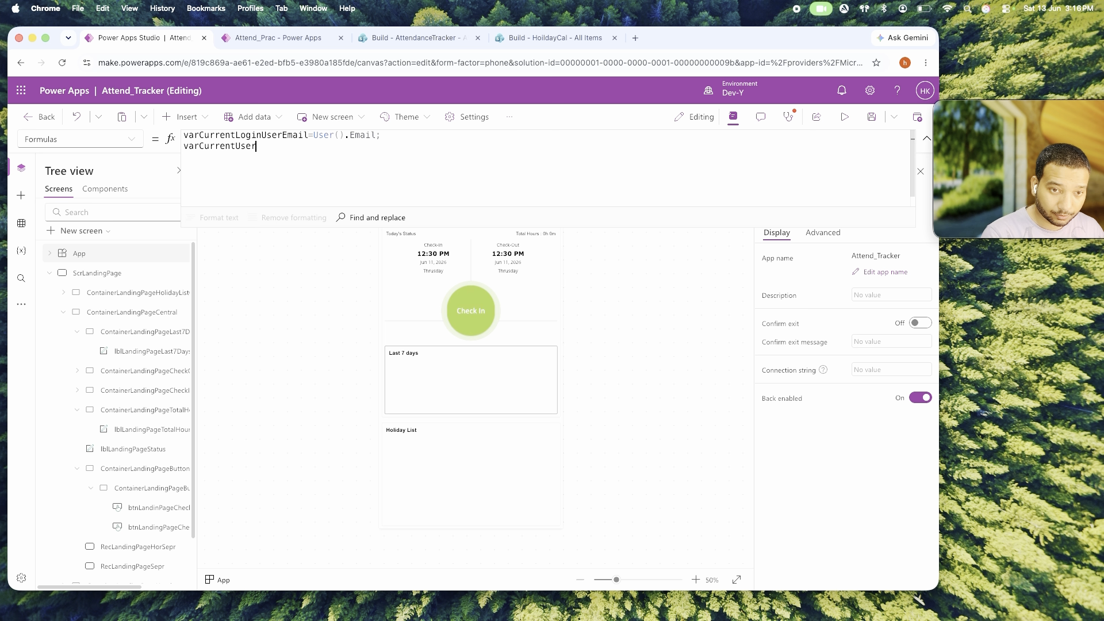
pyautogui.write('Tod')
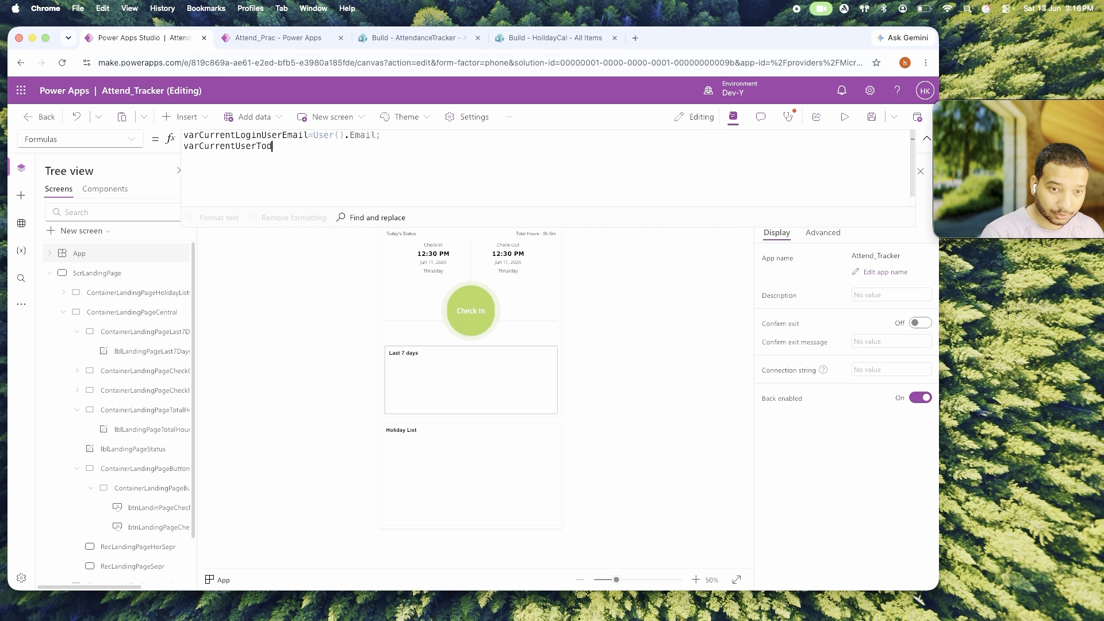
pyautogui.write('ayAtten')
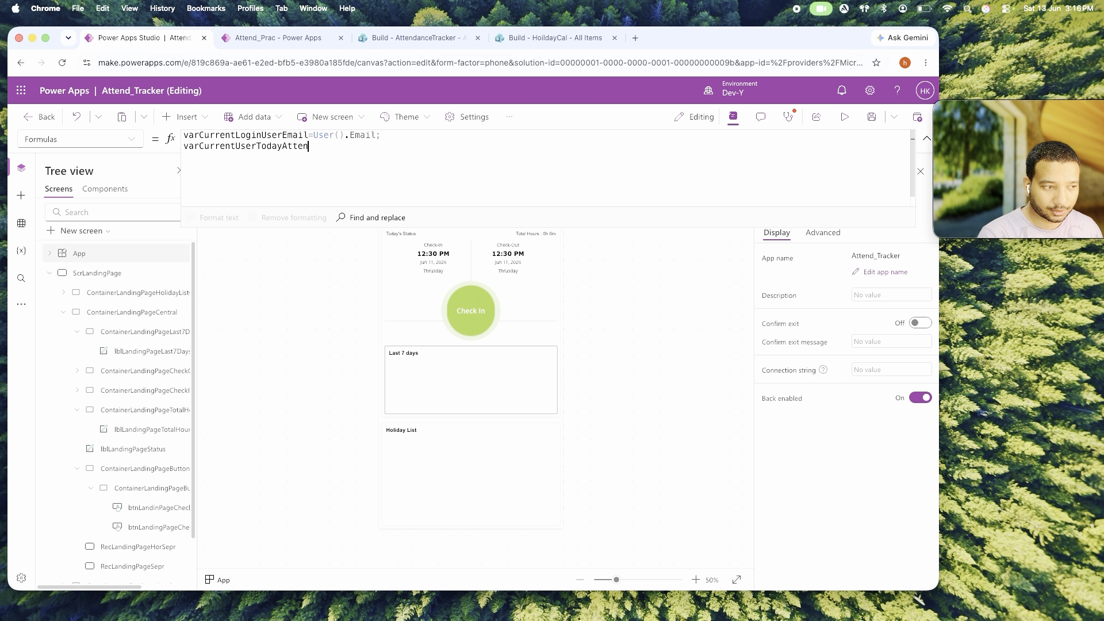
pyautogui.write('d')
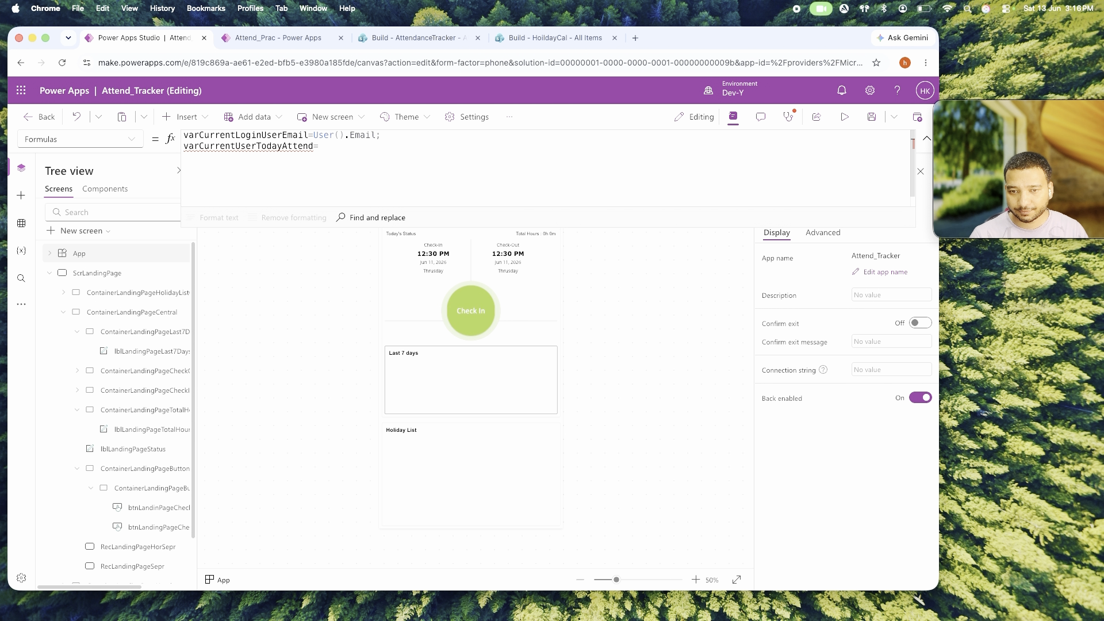
pyautogui.write('=')
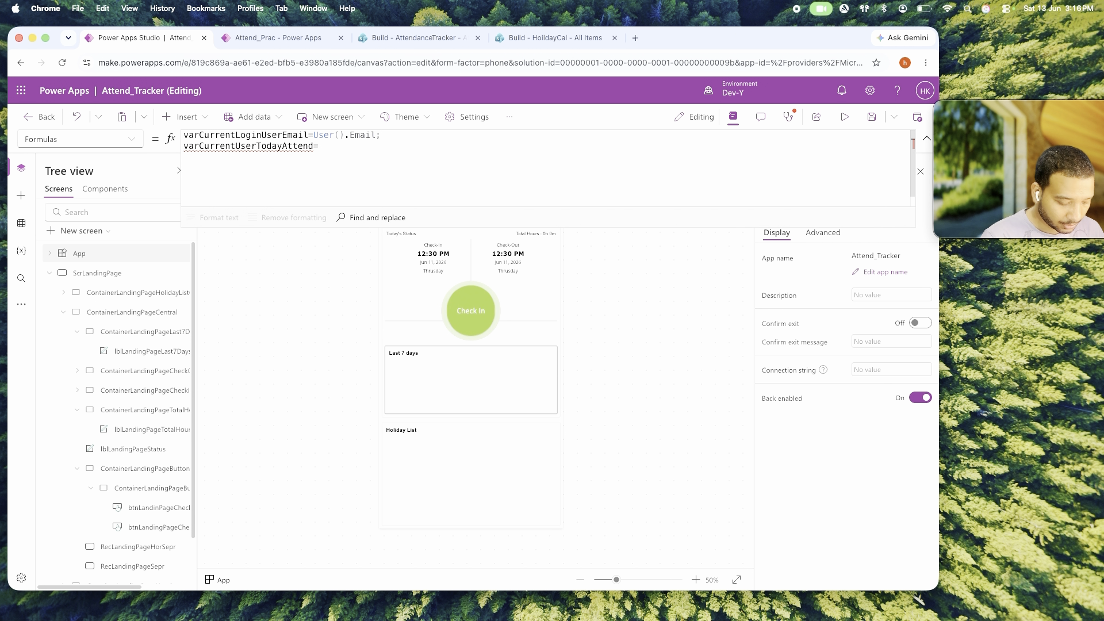
# Continue varCurrentUserTodayAttend with a LookUp on AttendanceTracker using the condition EmpEmail=varCurrentLoginUserEmail.
pyautogui.write('LookUp(')
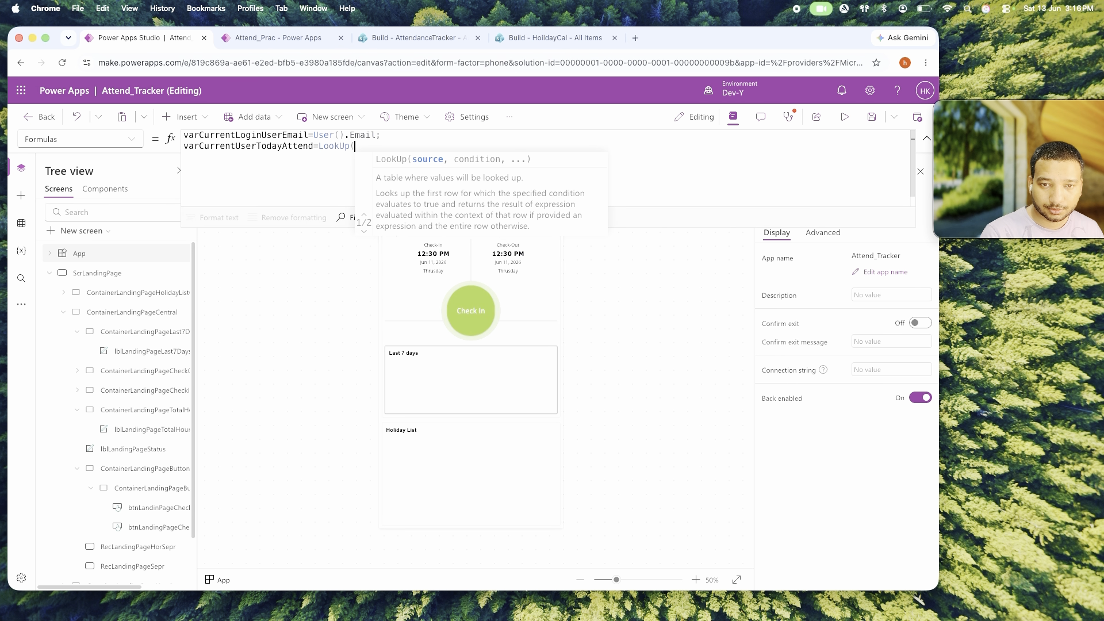
pyautogui.write('AttendanceTracker')
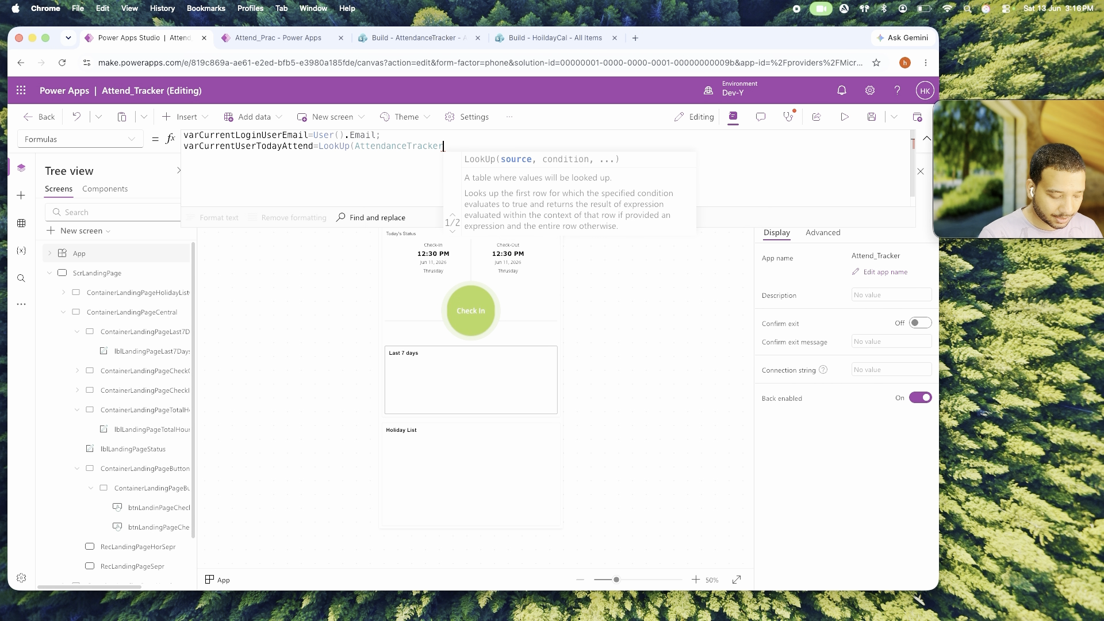
pyautogui.write(',')
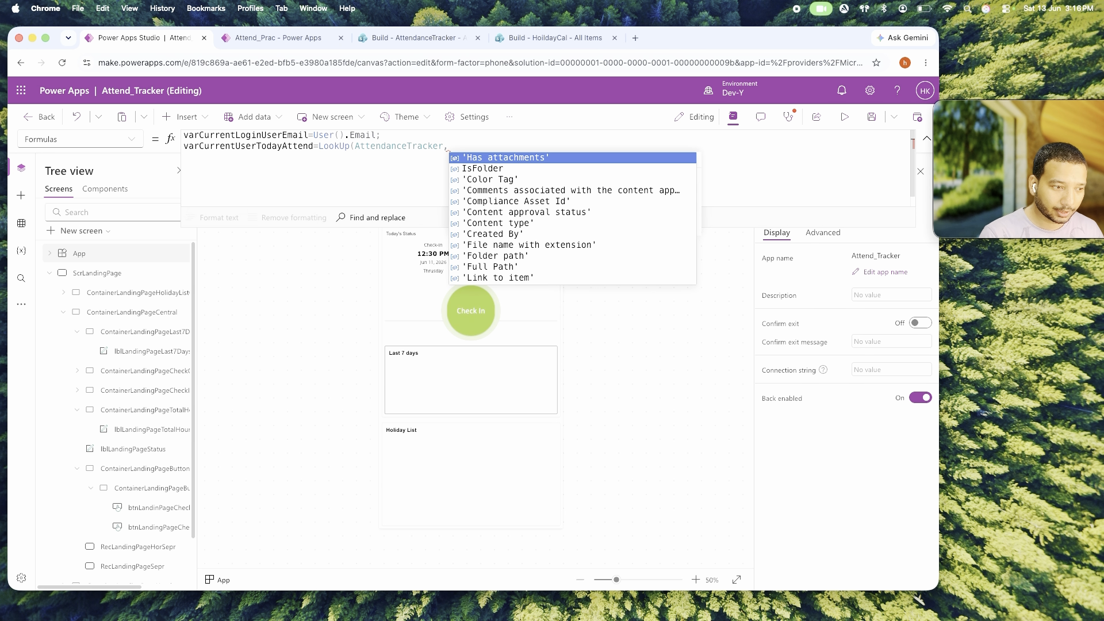
pyautogui.write('EmpEmail=')
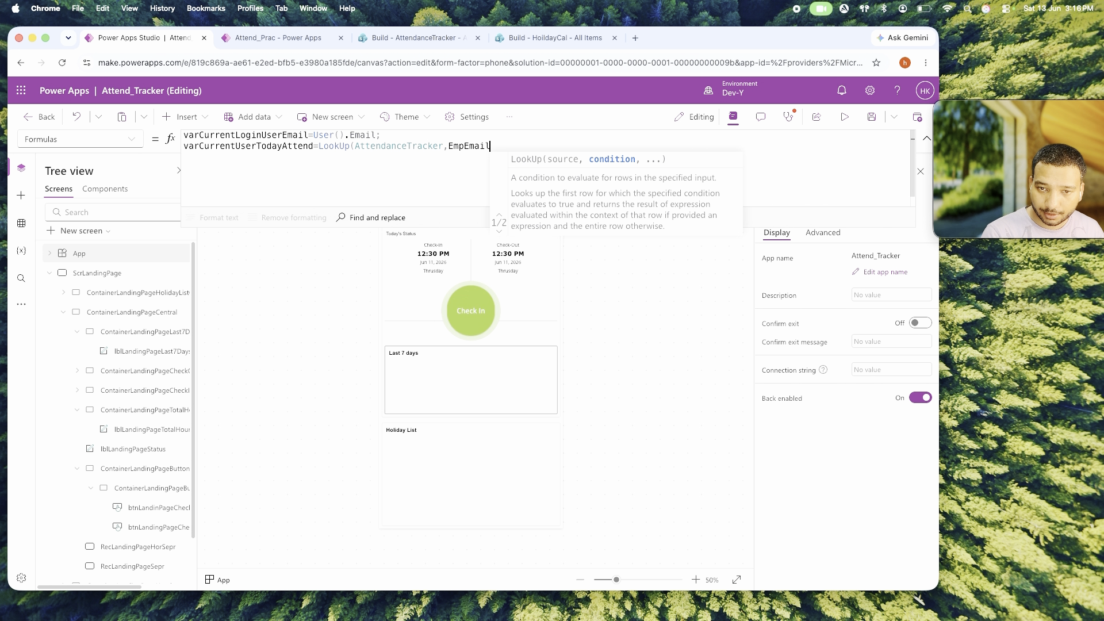
pyautogui.doubleClick(269, 135)
pyautogui.press('super+c')
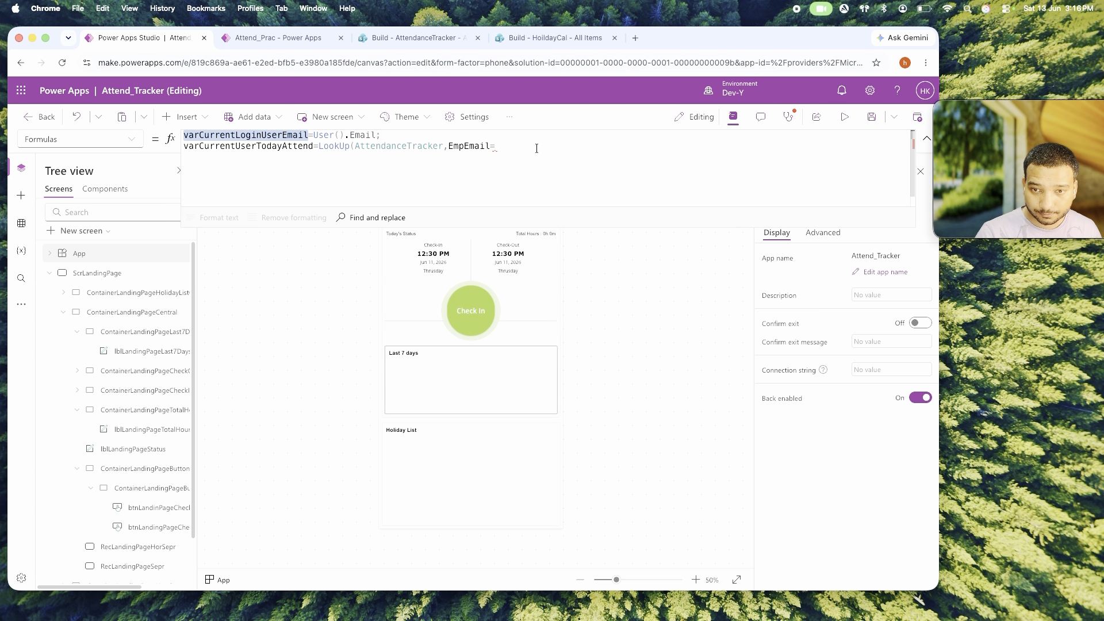
pyautogui.click(537, 148)
pyautogui.press('super+v')
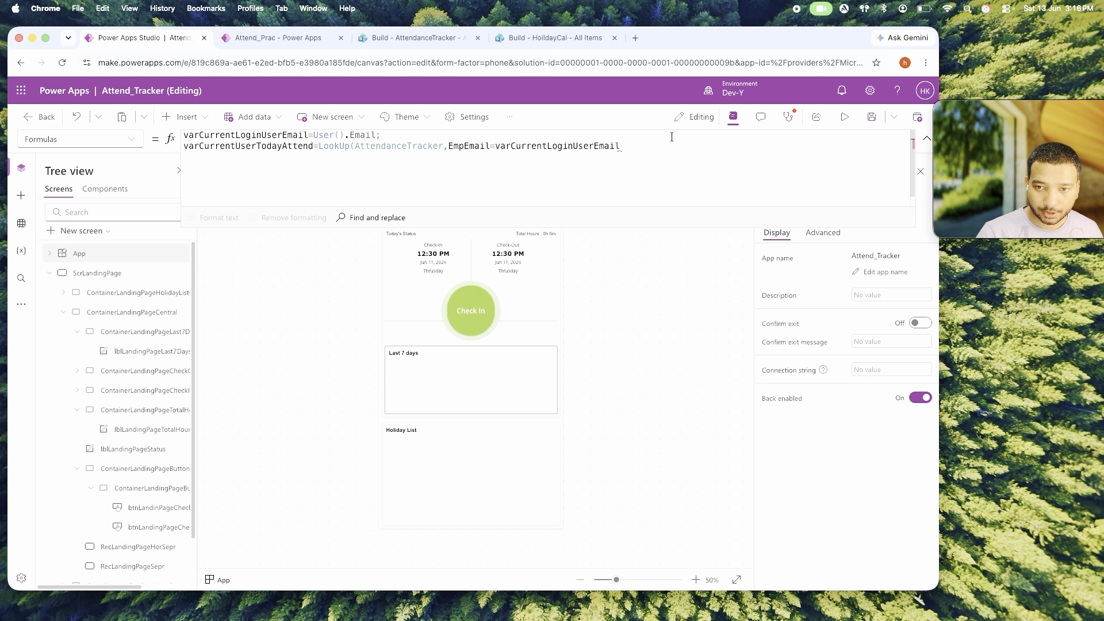
# Check the date column in the AttendanceTracker list and complete the lookup with &AttendanceDate=Today().
pyautogui.write('&')
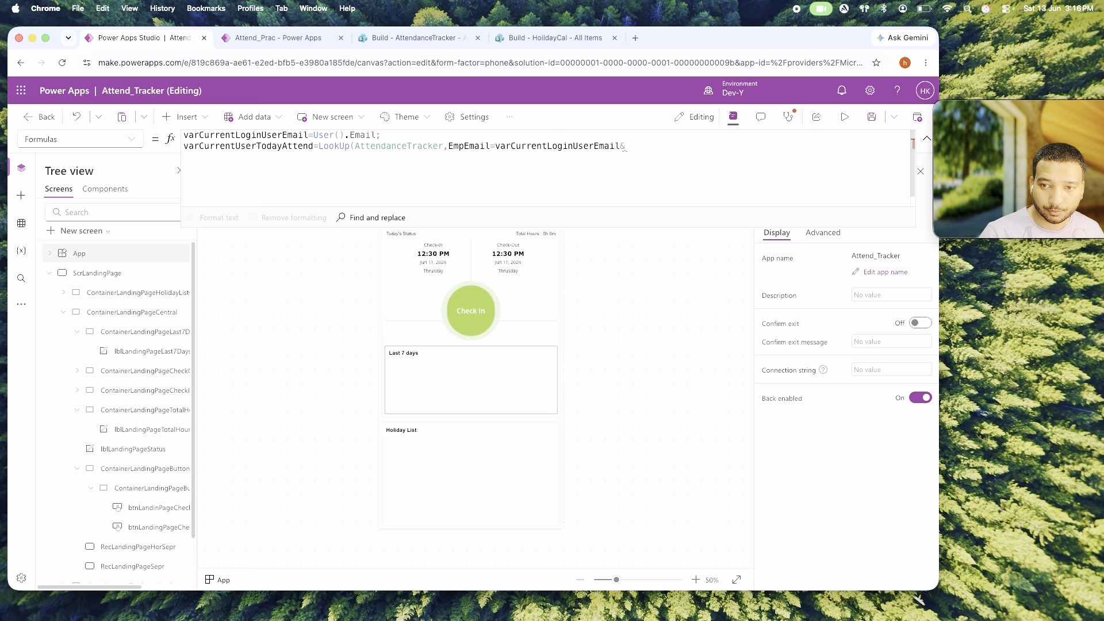
pyautogui.write('atte')
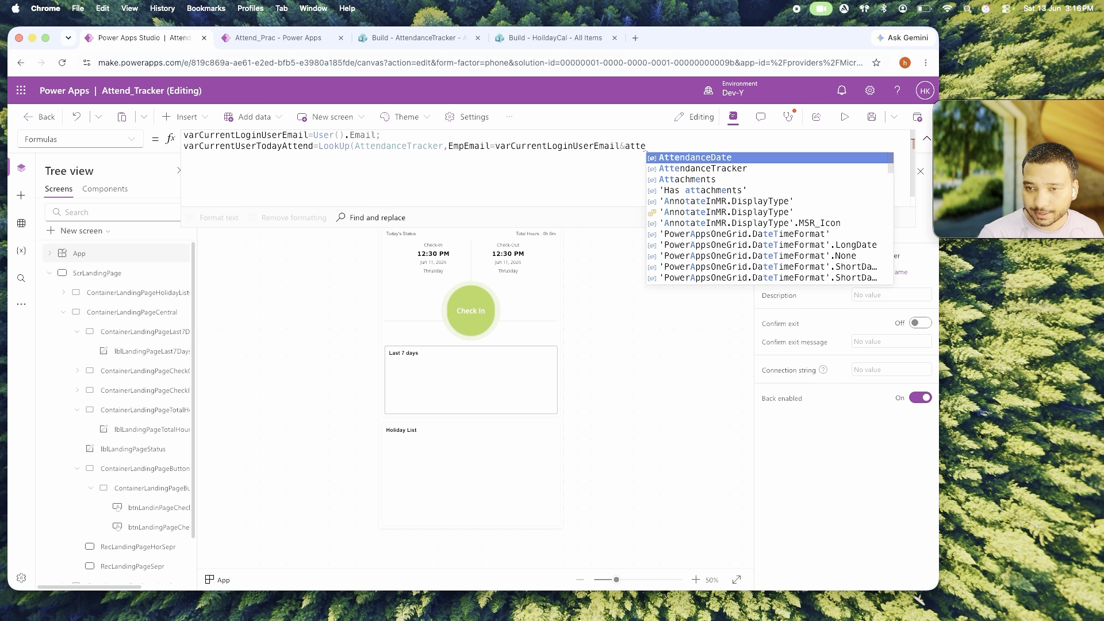
pyautogui.press('Tab')
pyautogui.click(417, 39)
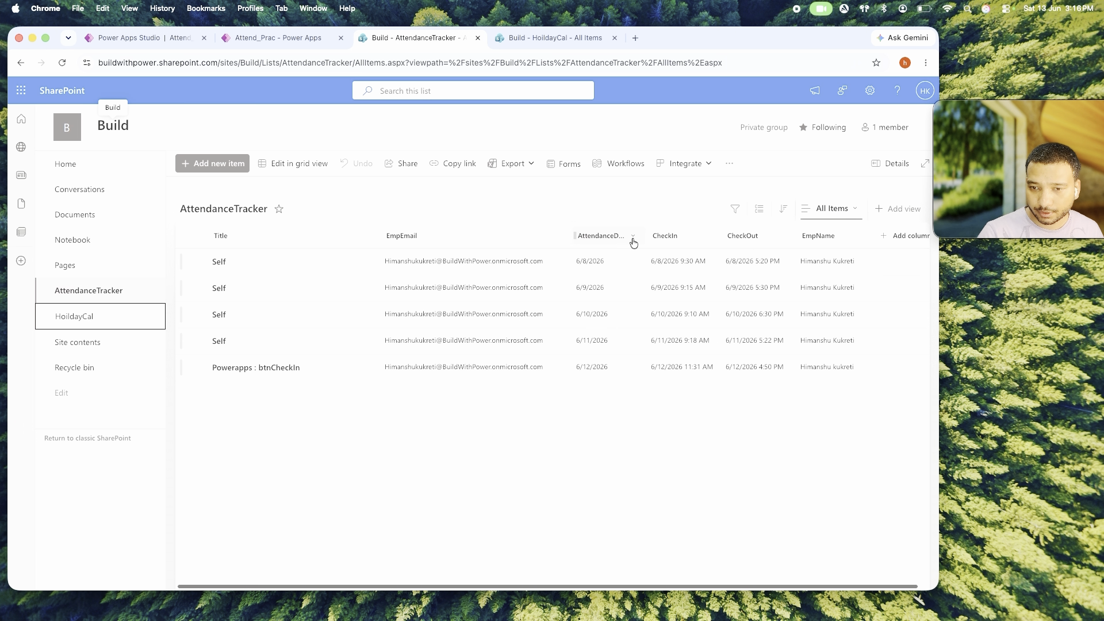
pyautogui.click(136, 38)
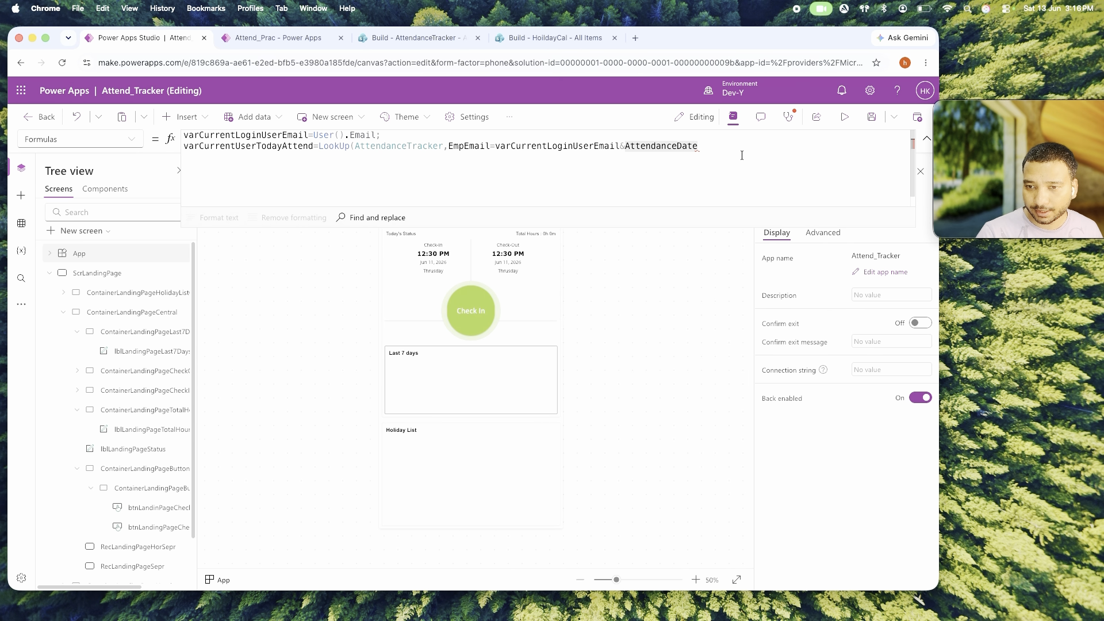
pyautogui.write('=tr')
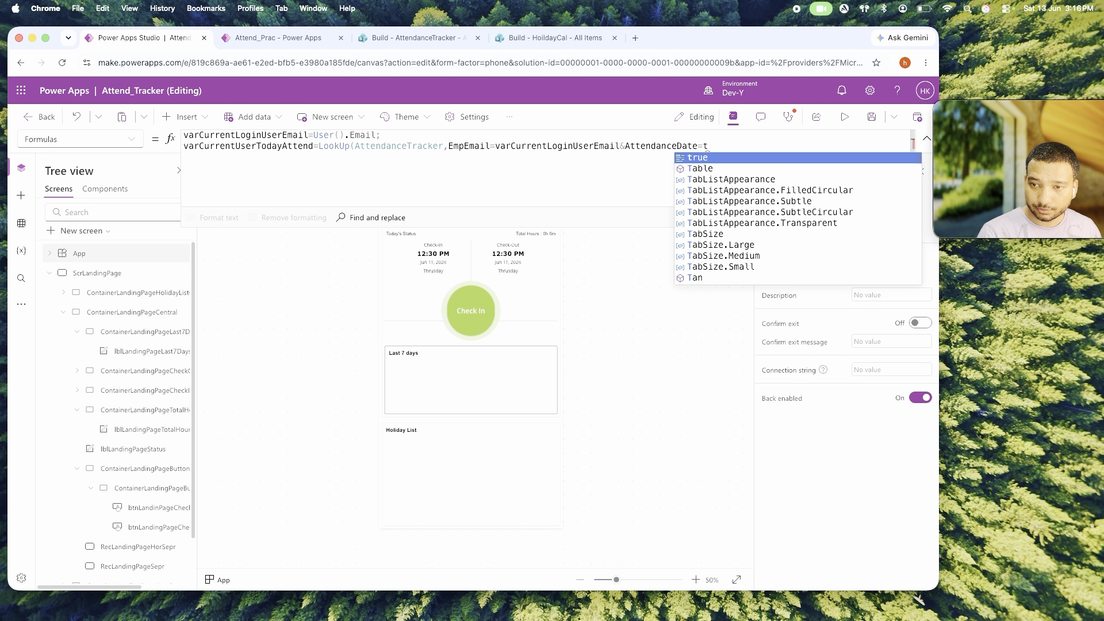
pyautogui.press('BackSpace')
pyautogui.press('BackSpace')
pyautogui.write('Today()')
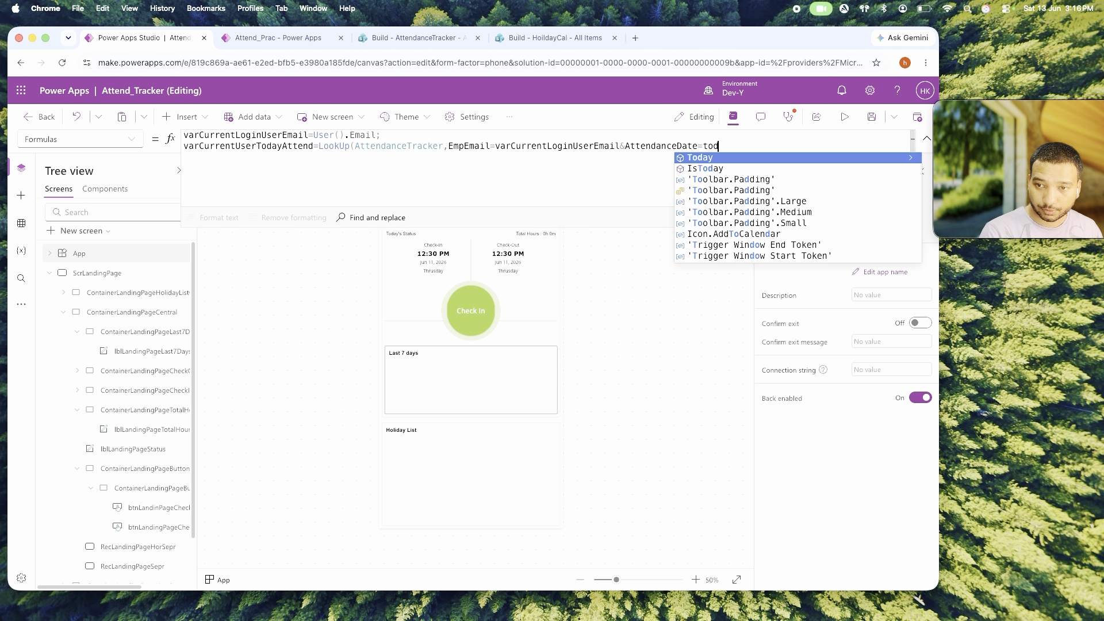
pyautogui.write(')')
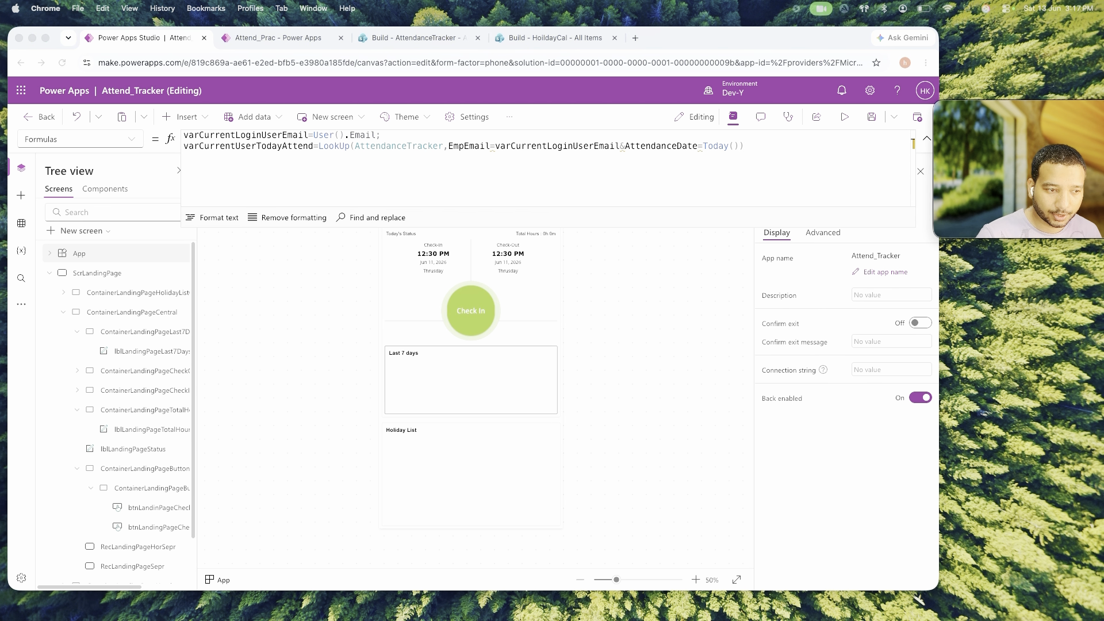
# Replace the single & between the lookup's two conditions with && and put a space on each side.
pyautogui.click(494, 147)
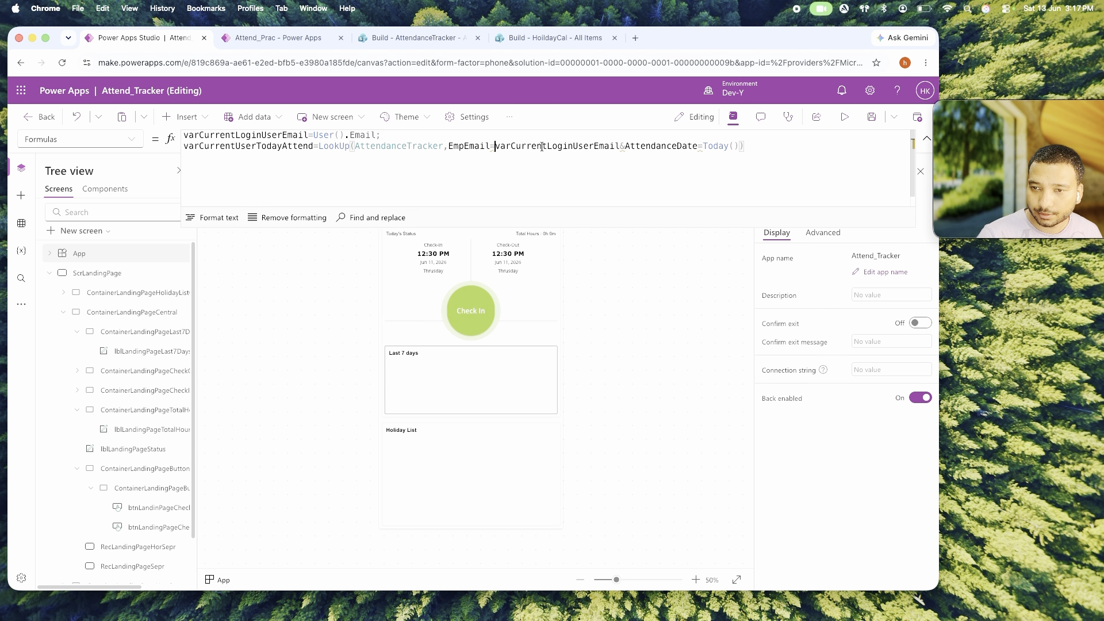
pyautogui.click(624, 146)
pyautogui.write('&')
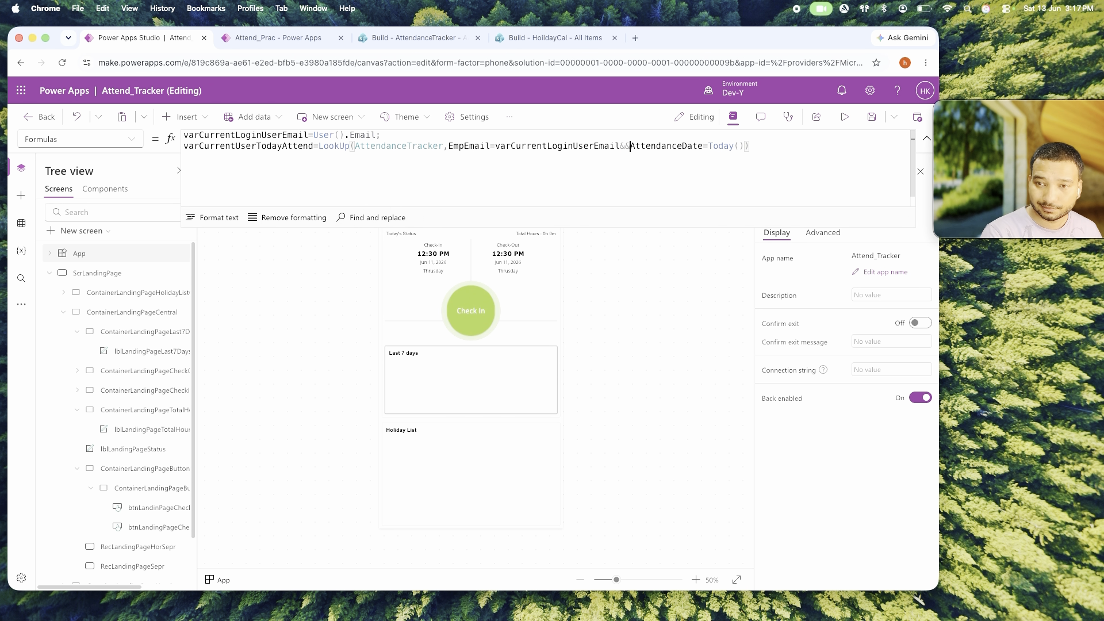
pyautogui.click(621, 150)
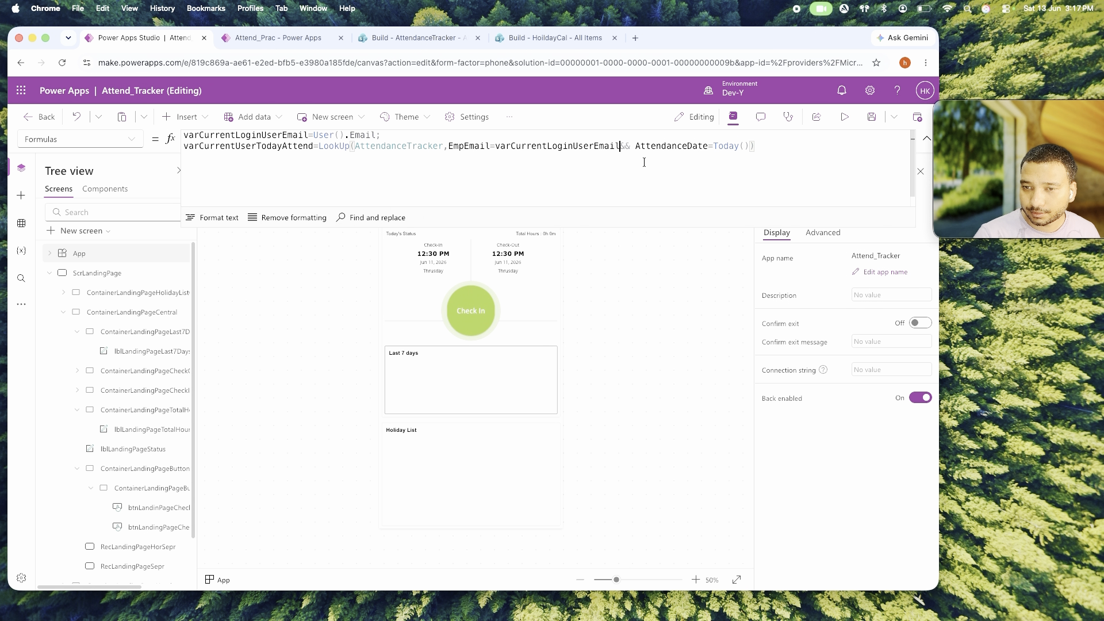
pyautogui.click(755, 146)
# Set the Check In button's Visible property to IsBlank(varCurrentUserTodayAttend) and inspect the variable's evaluation in the formula.
pyautogui.doubleClick(277, 146)
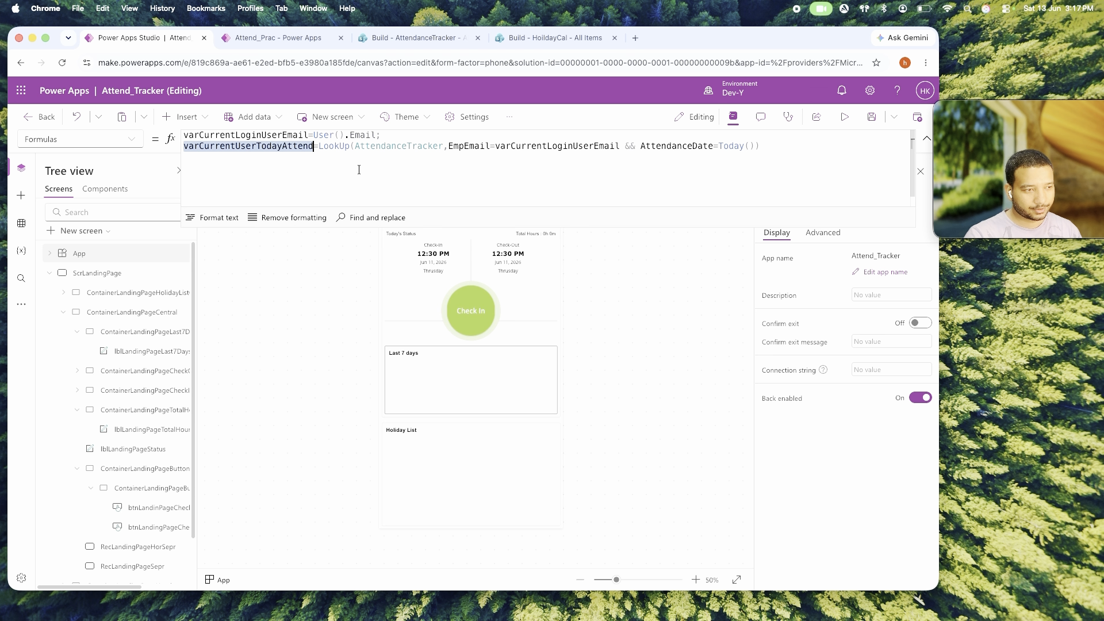
pyautogui.doubleClick(278, 143)
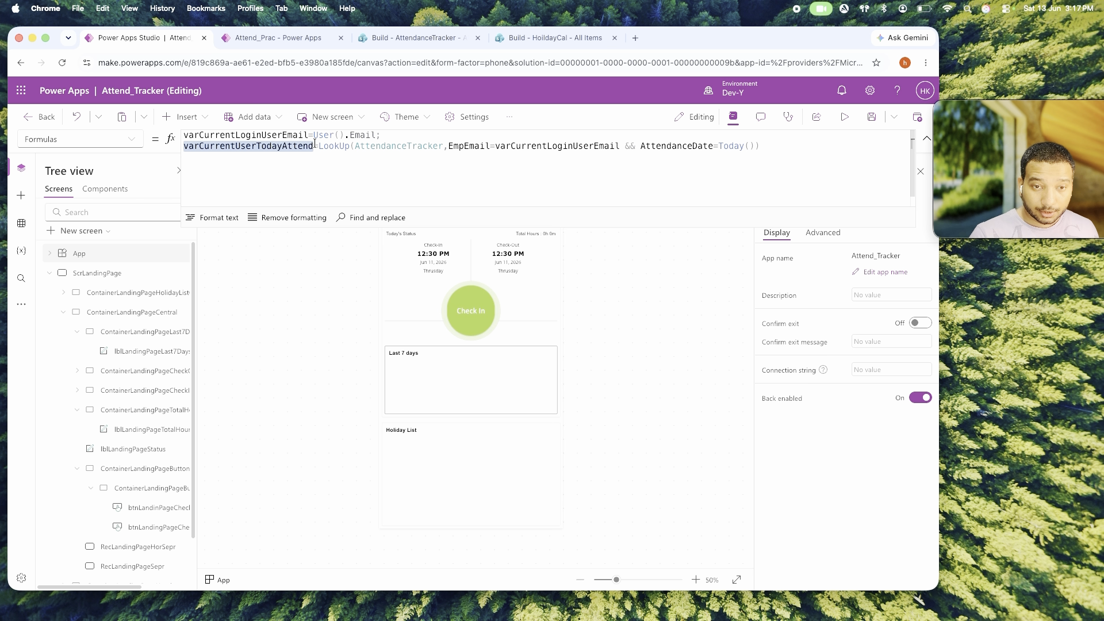
pyautogui.click(482, 331)
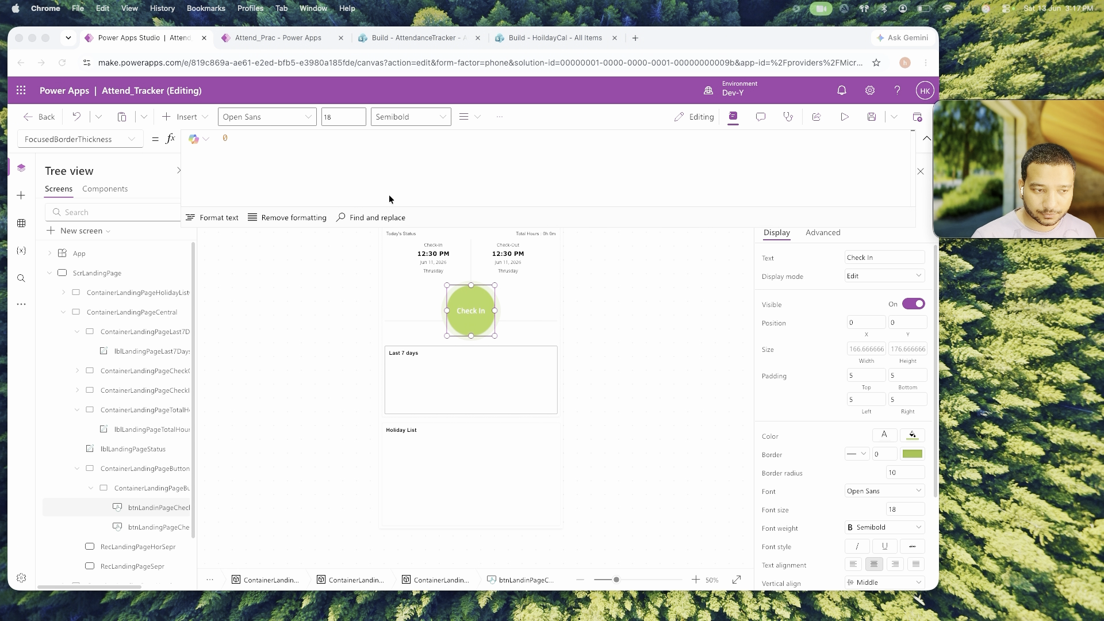
pyautogui.click(793, 311)
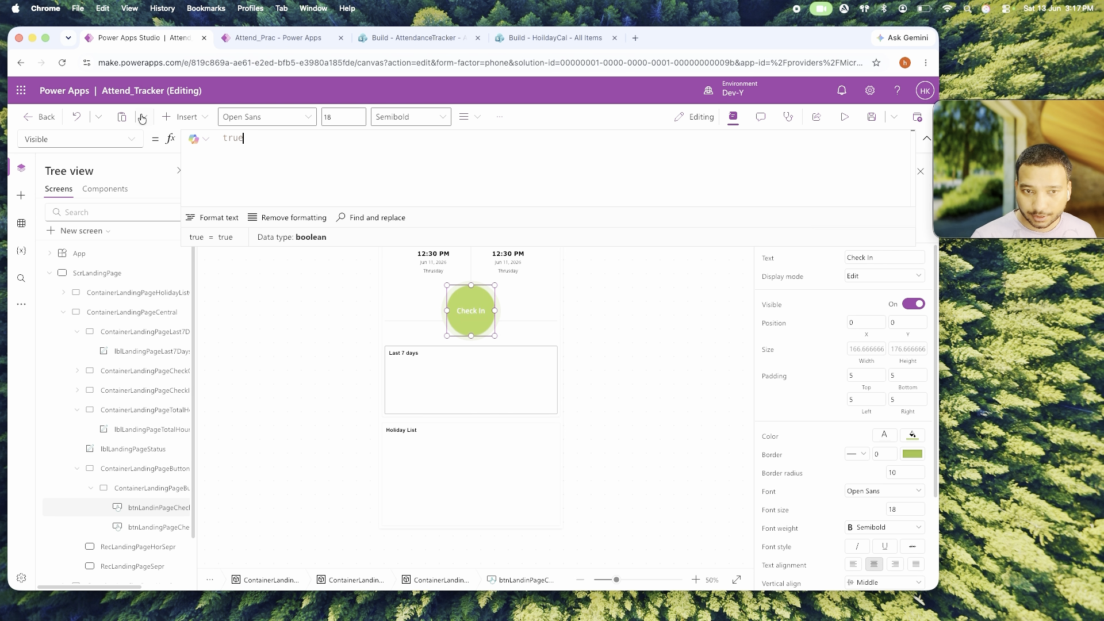
pyautogui.doubleClick(284, 146)
pyautogui.write('IsBlank(')
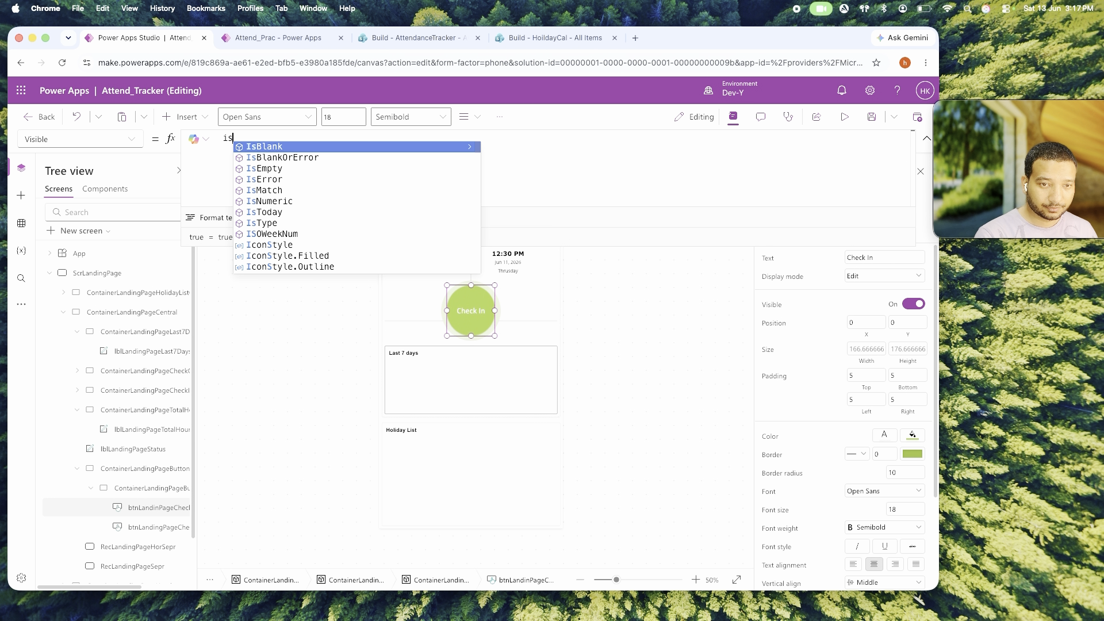
pyautogui.write('varCurrentUserTodayAttend)')
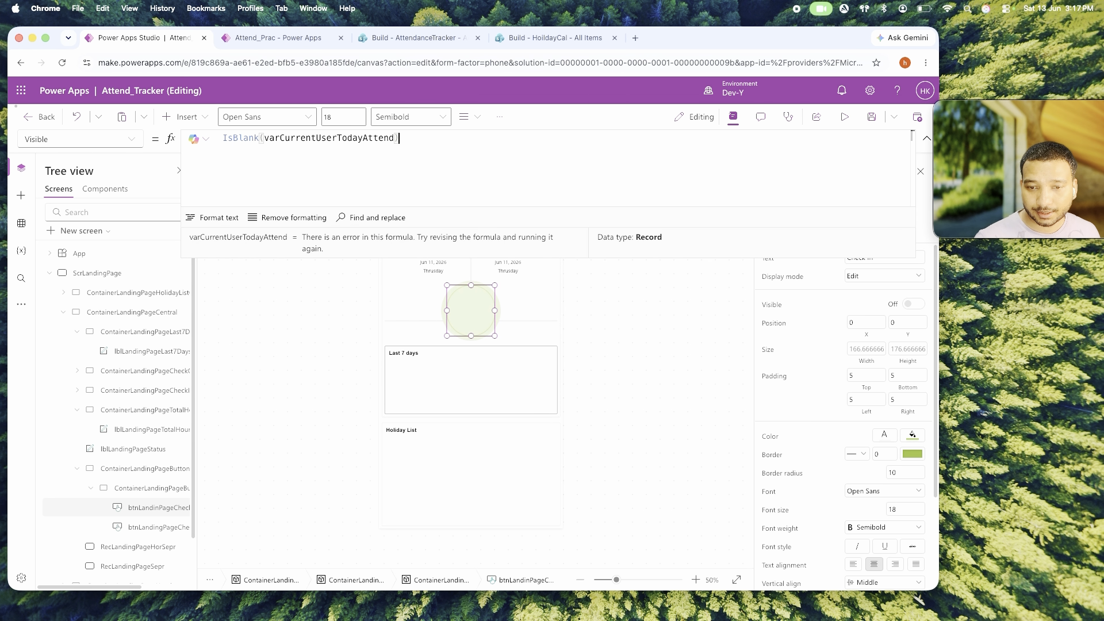
pyautogui.doubleClick(310, 139)
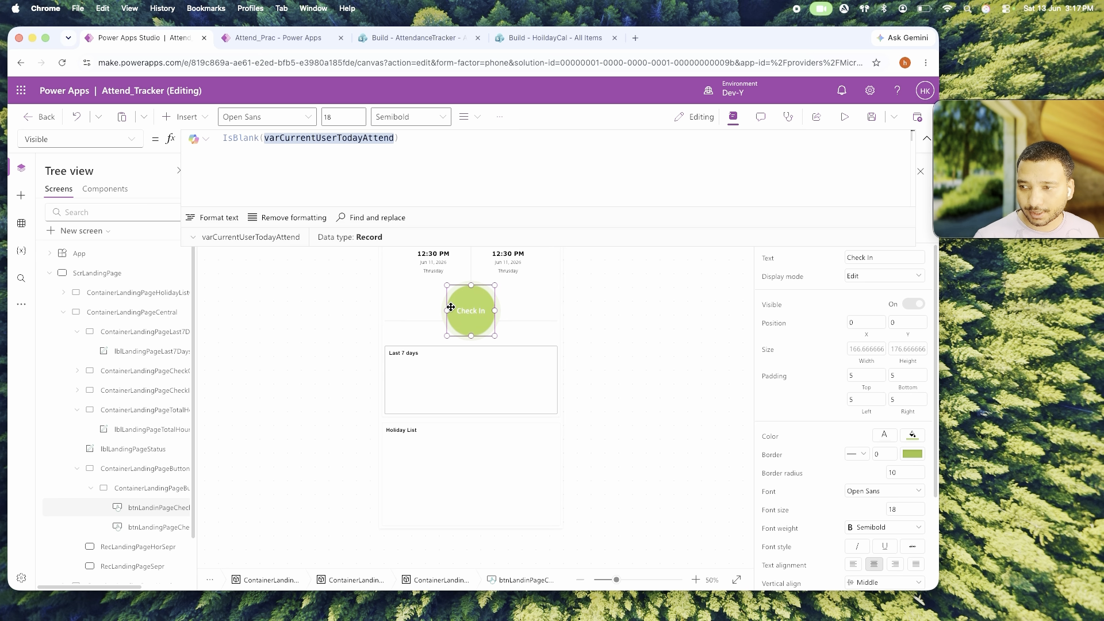
# Widen the tree view and prefix the Check In button's Visible formula with false//, commenting out the IsBlank check.
pyautogui.moveTo(197, 493); pyautogui.dragTo(239, 492)
pyautogui.click(465, 158)
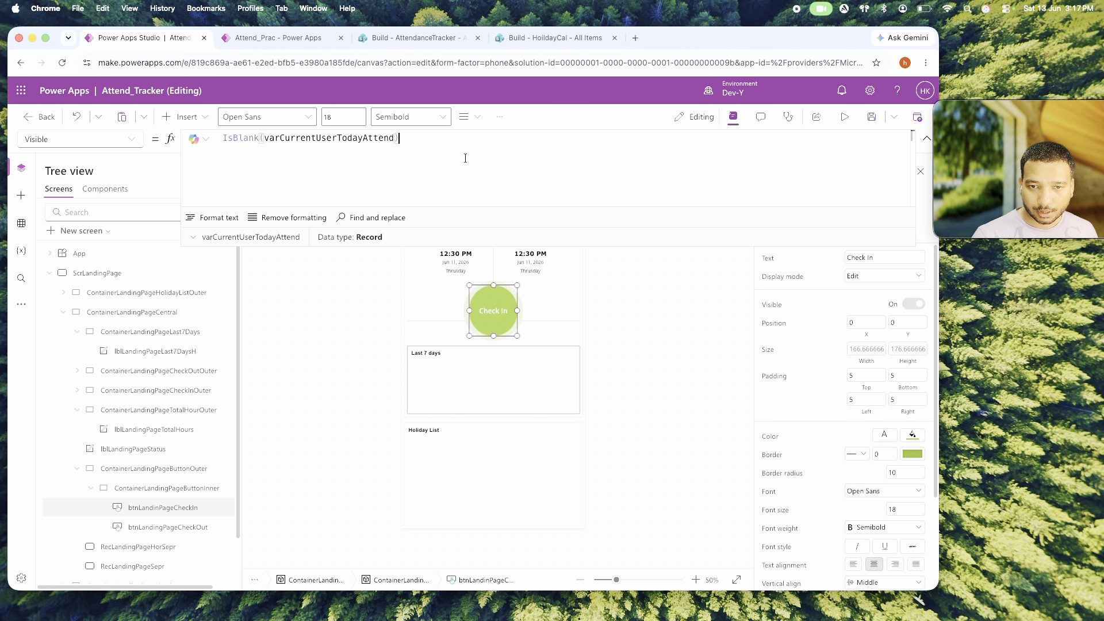
pyautogui.press('super+Left')
pyautogui.write('fal')
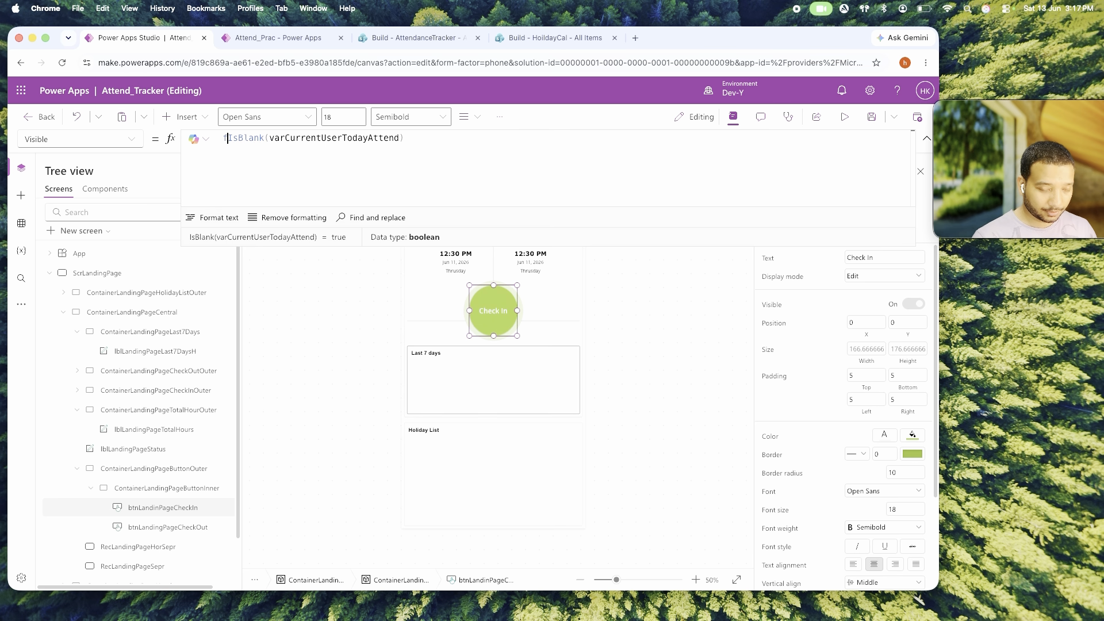
pyautogui.write('se//')
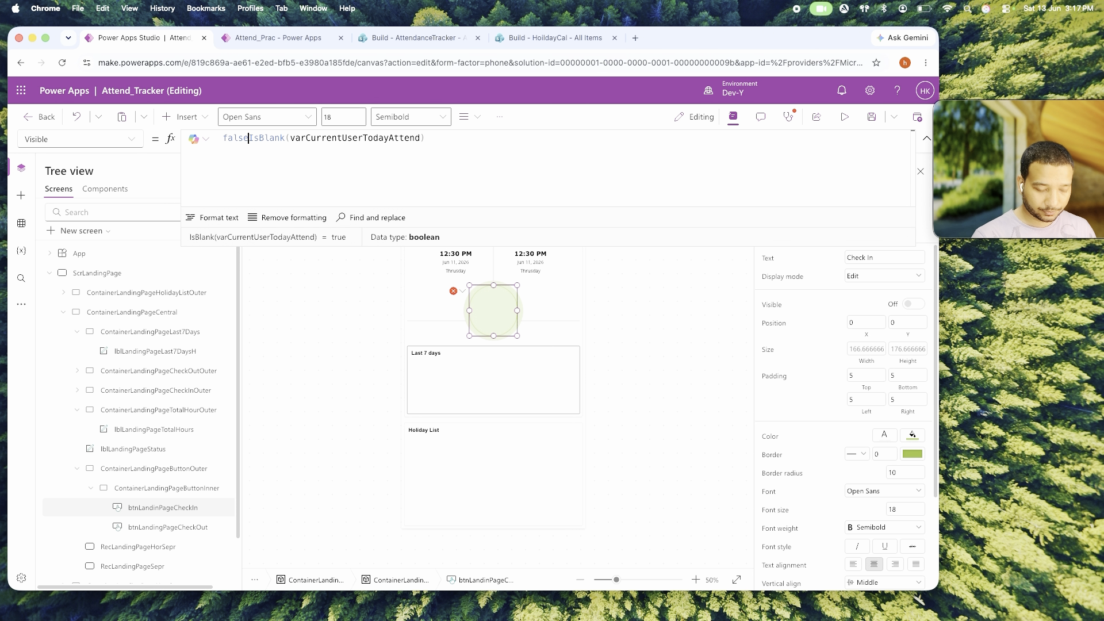
pyautogui.click(350, 299)
# Select the Check Out button and turn its Visible setting on.
pyautogui.click(173, 527)
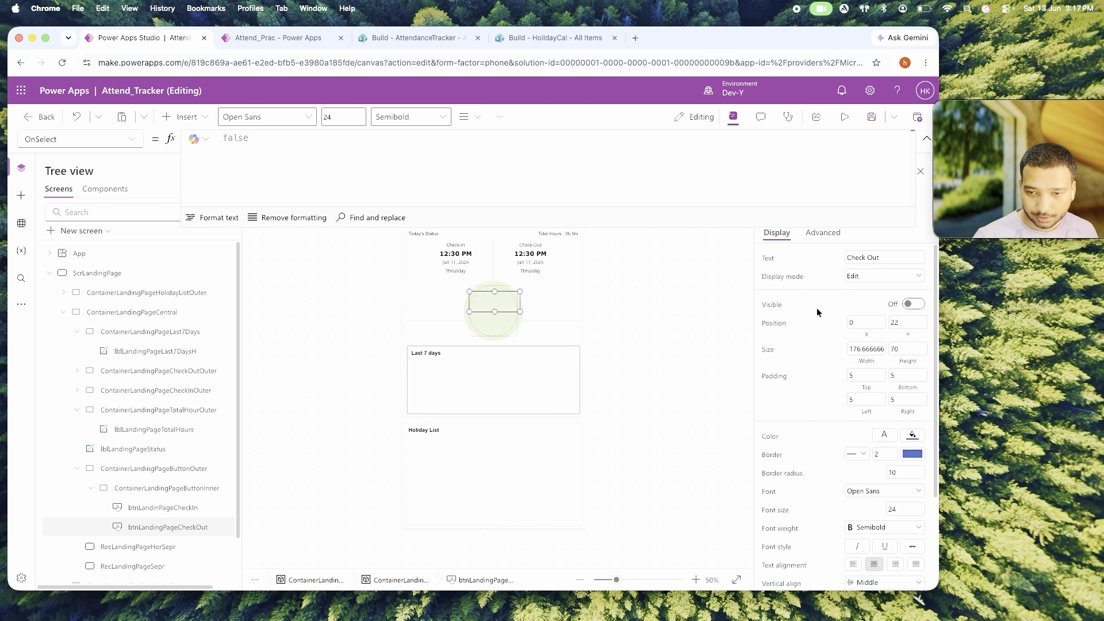
pyautogui.click(900, 306)
pyautogui.click(688, 326)
pyautogui.click(472, 305)
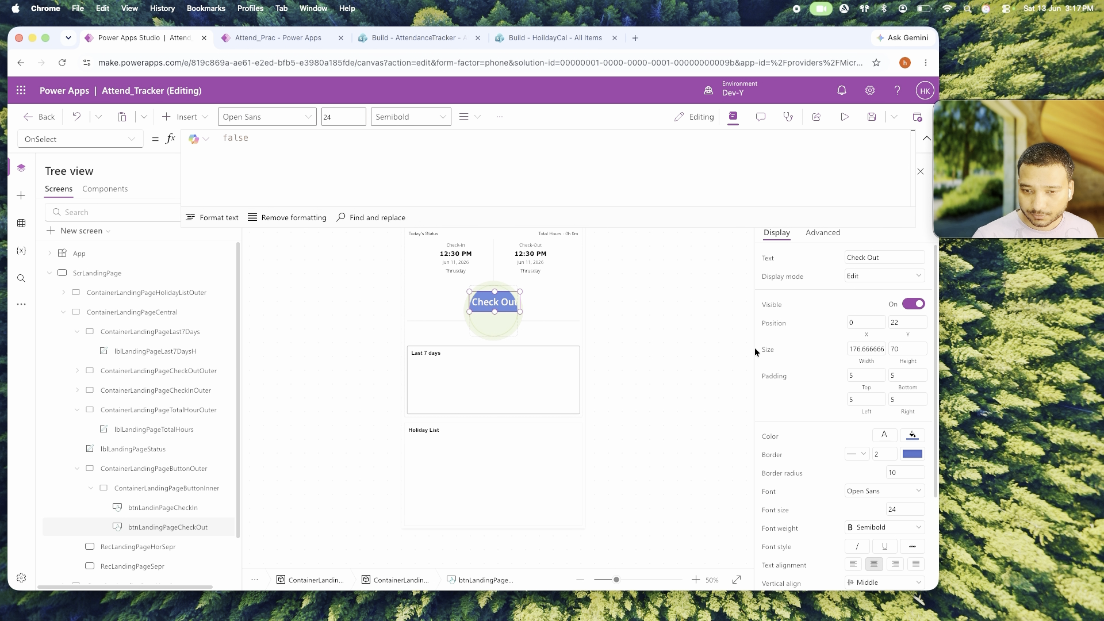
# Set the Check Out button's width to Parent.Width and its height to Parent.Height.
pyautogui.click(864, 348)
pyautogui.click(865, 362)
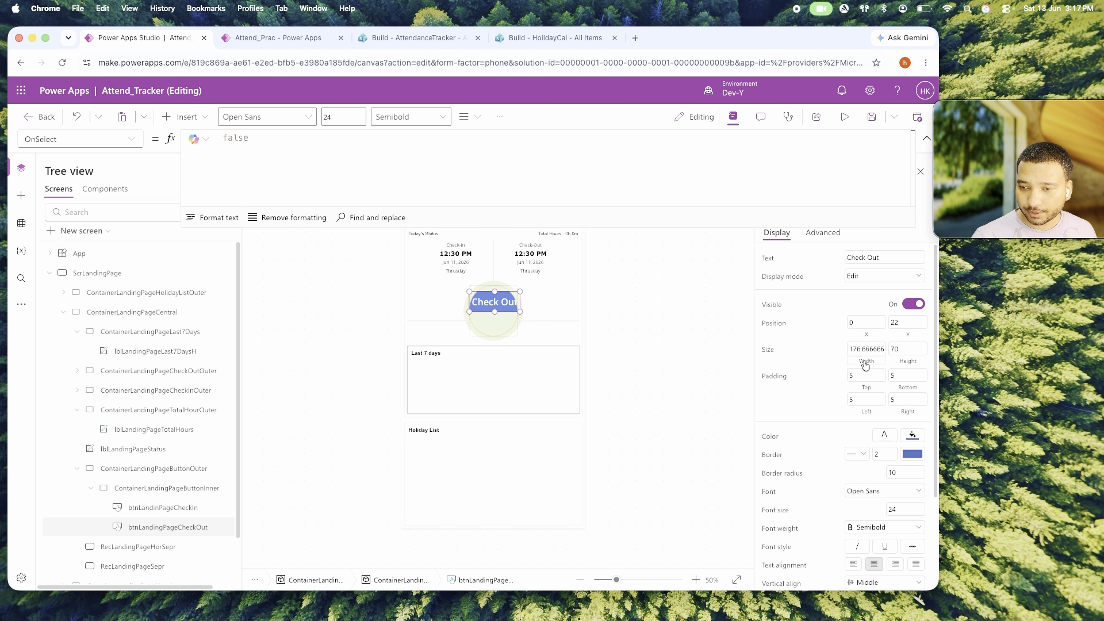
pyautogui.press('super+a')
pyautogui.write('Parent.Width')
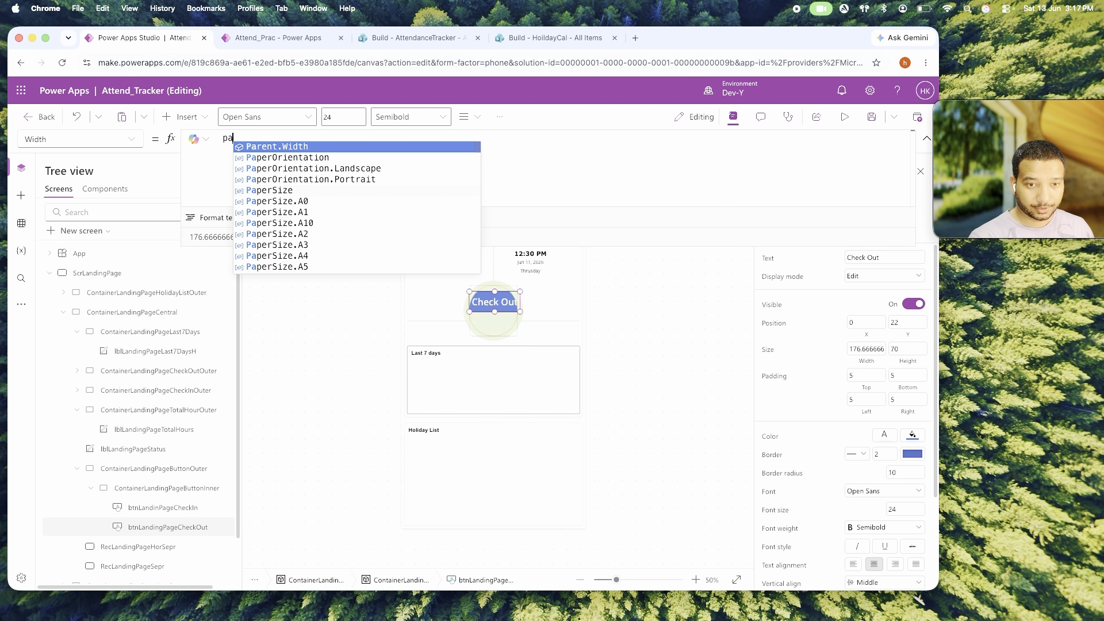
pyautogui.click(915, 363)
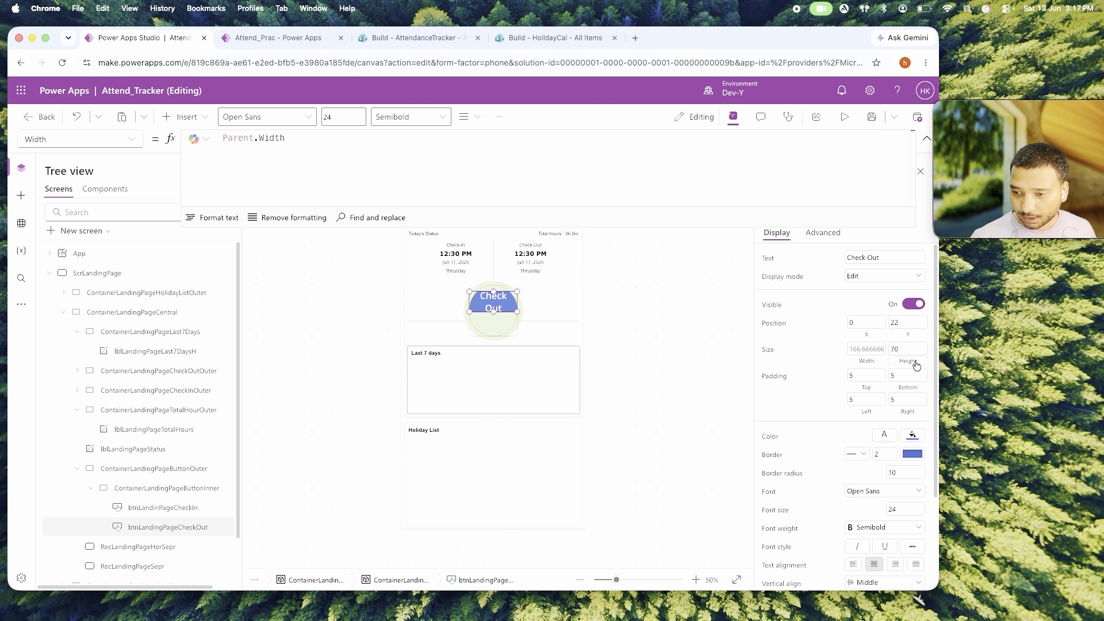
pyautogui.write('Parent.Height')
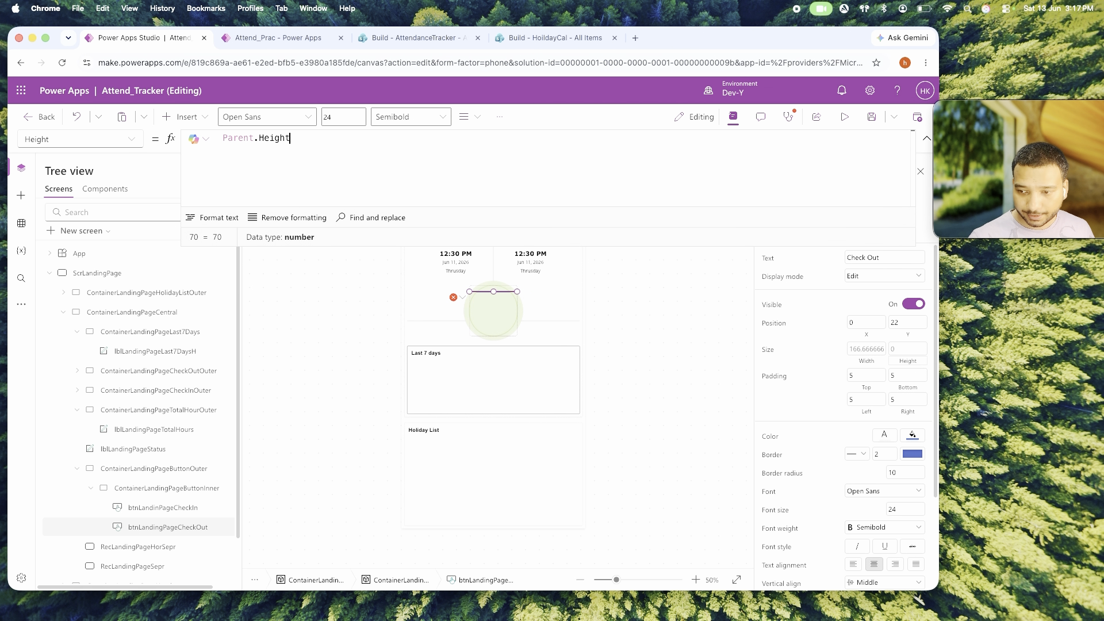
# Set the Check Out button's border thickness to 0 and its Y position to 0.
pyautogui.click(895, 471)
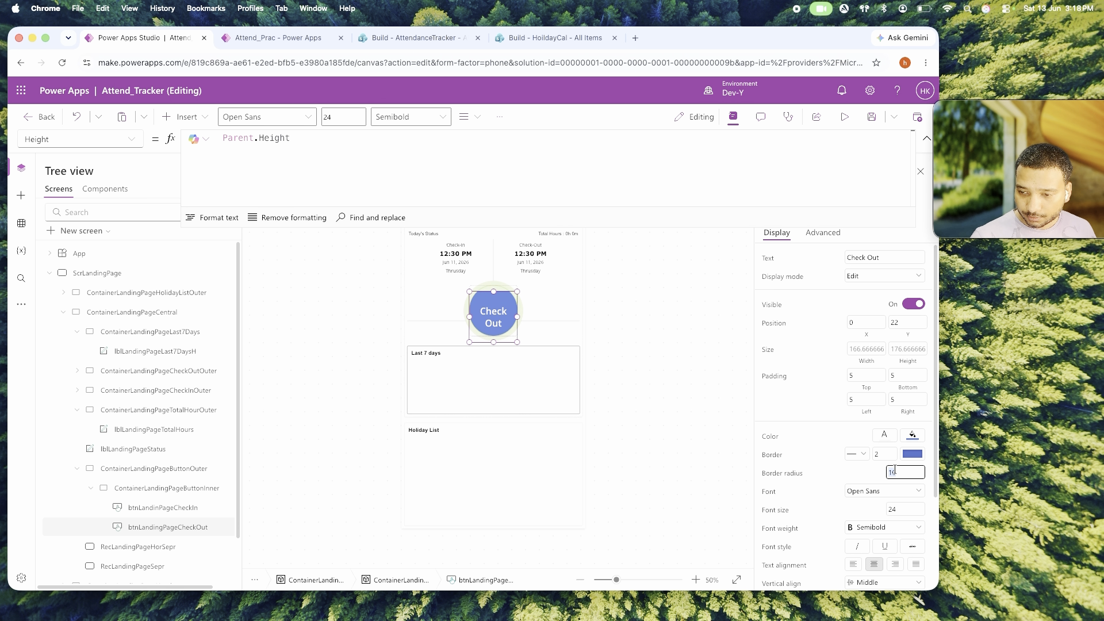
pyautogui.click(890, 455)
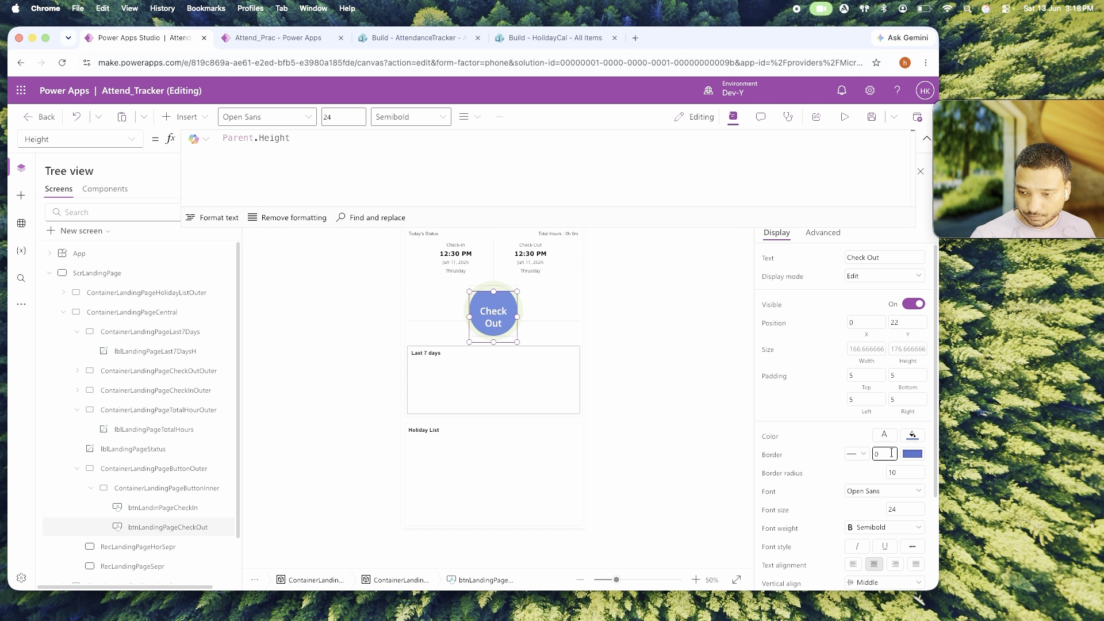
pyautogui.click(817, 415)
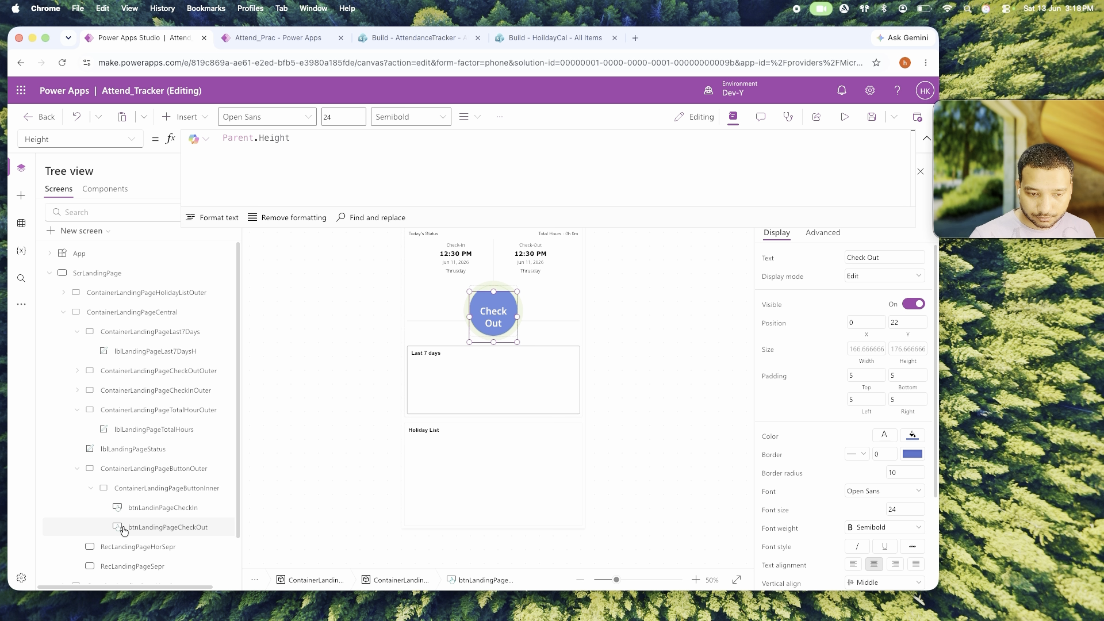
pyautogui.click(897, 322)
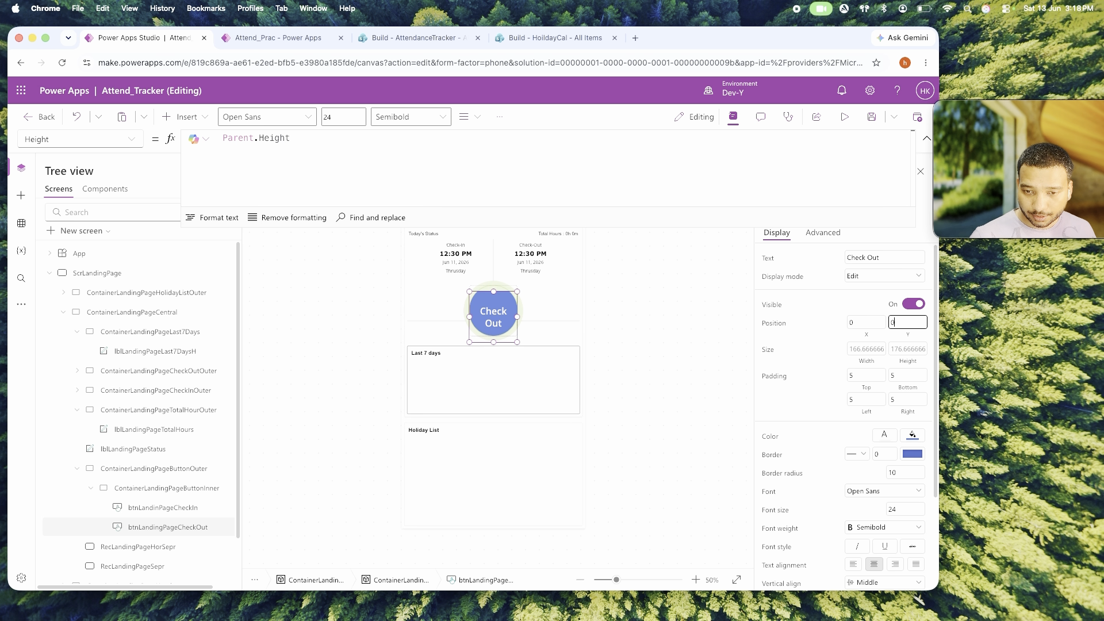
# Check the Check In button's font size and set the Check Out button's font size to 18.
pyautogui.click(150, 508)
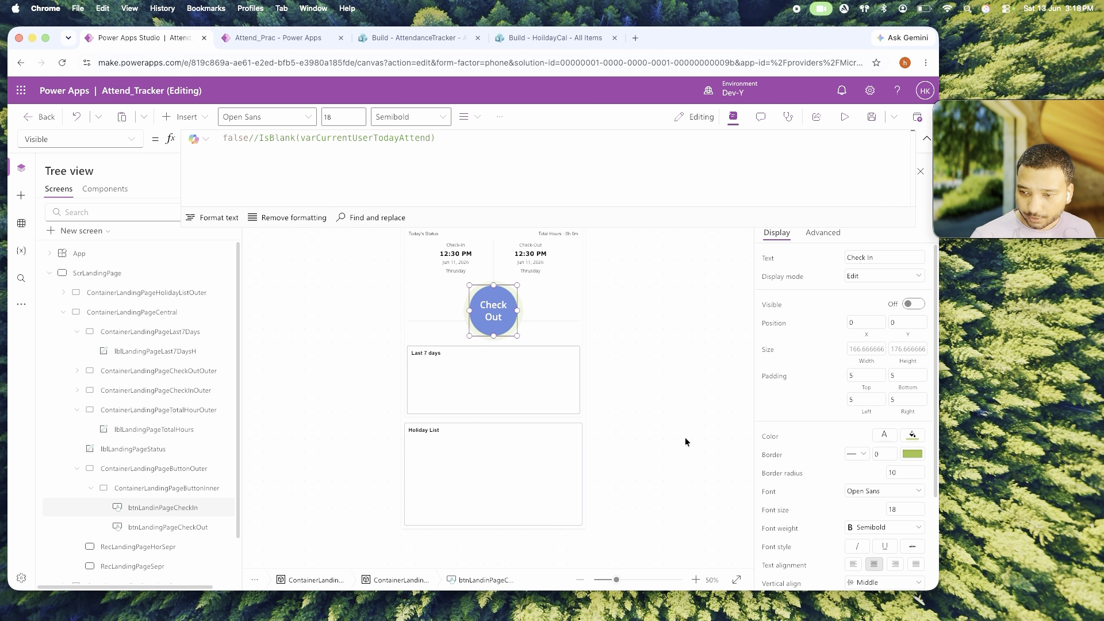
pyautogui.scroll(-3, 870, 430)
pyautogui.scroll(3, 866, 437)
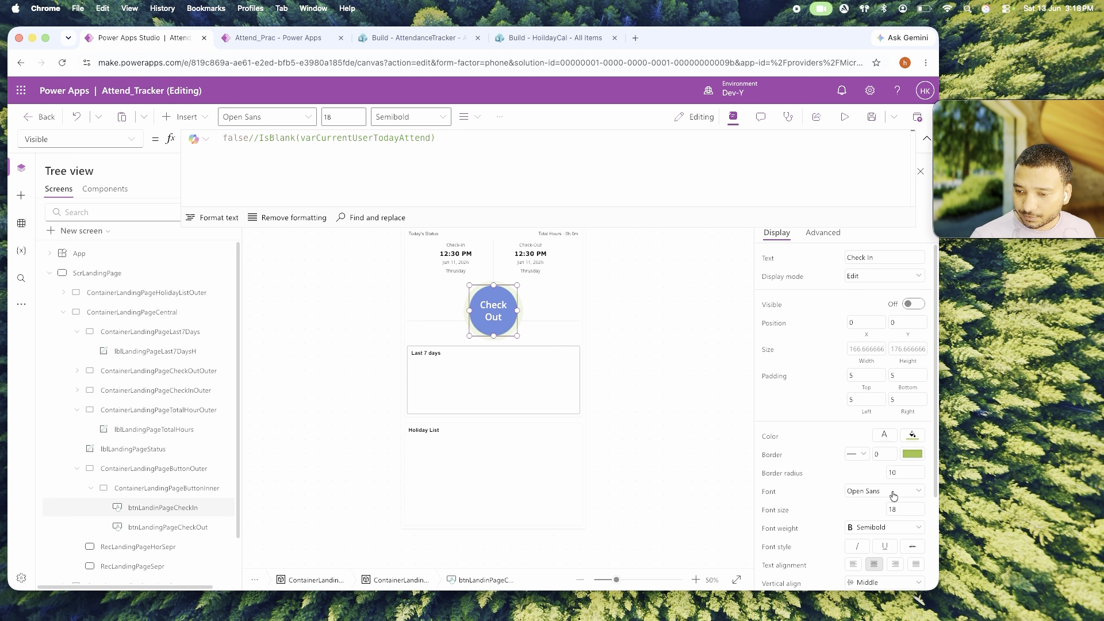
pyautogui.click(162, 528)
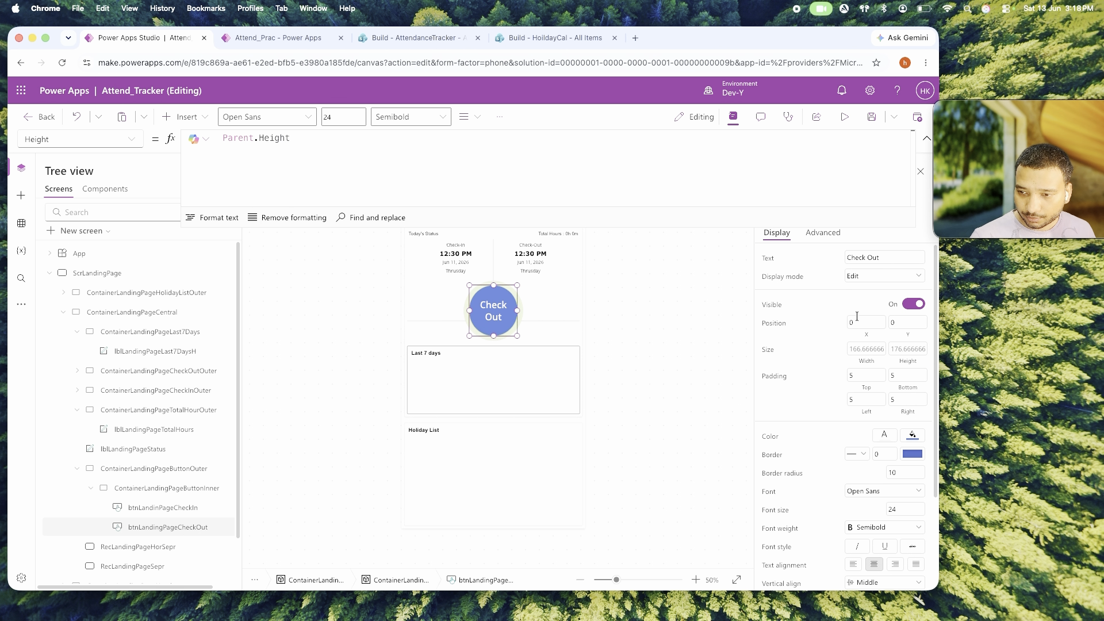
pyautogui.click(899, 510)
pyautogui.write('18')
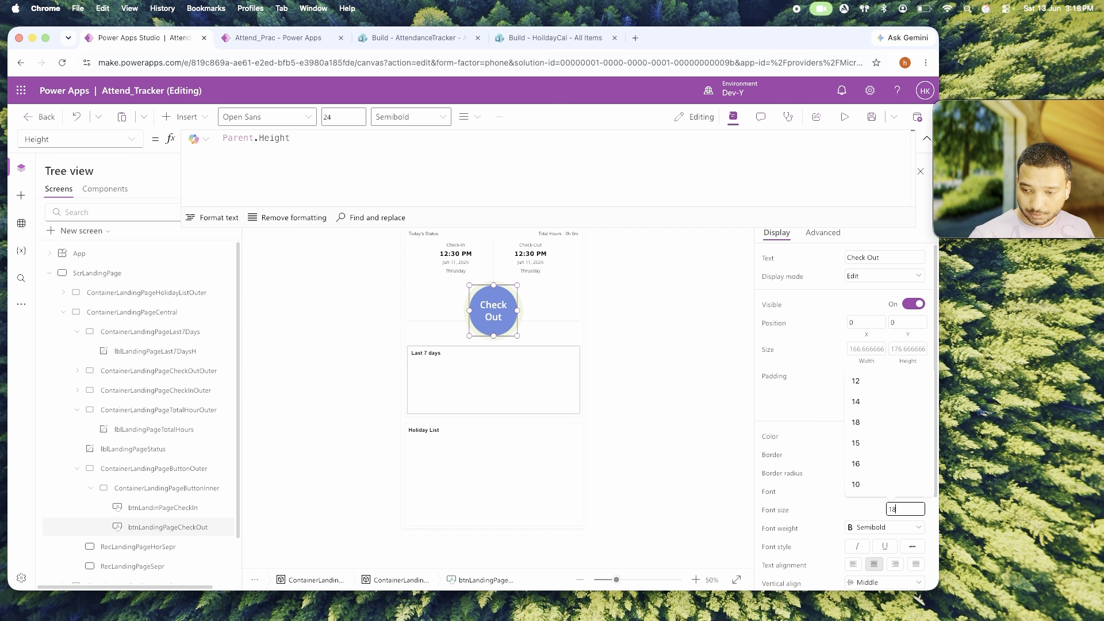
pyautogui.click(647, 381)
# Change the Check Out button's fill to the darker orange theme colour.
pyautogui.click(138, 528)
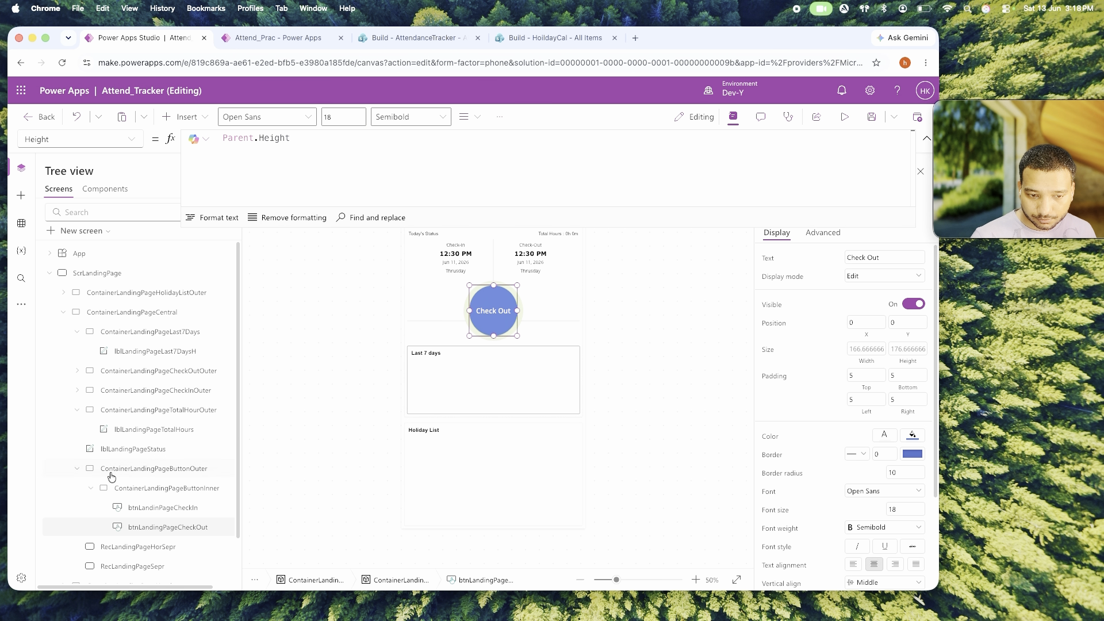
pyautogui.click(119, 489)
pyautogui.click(148, 527)
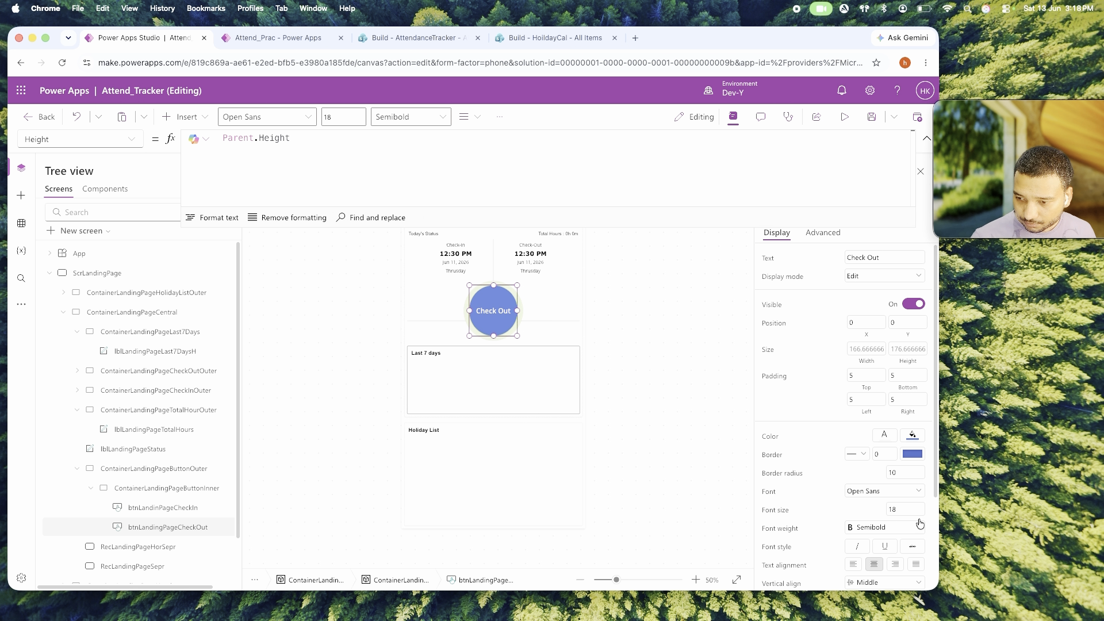
pyautogui.scroll(-3, 892, 494)
pyautogui.click(914, 312)
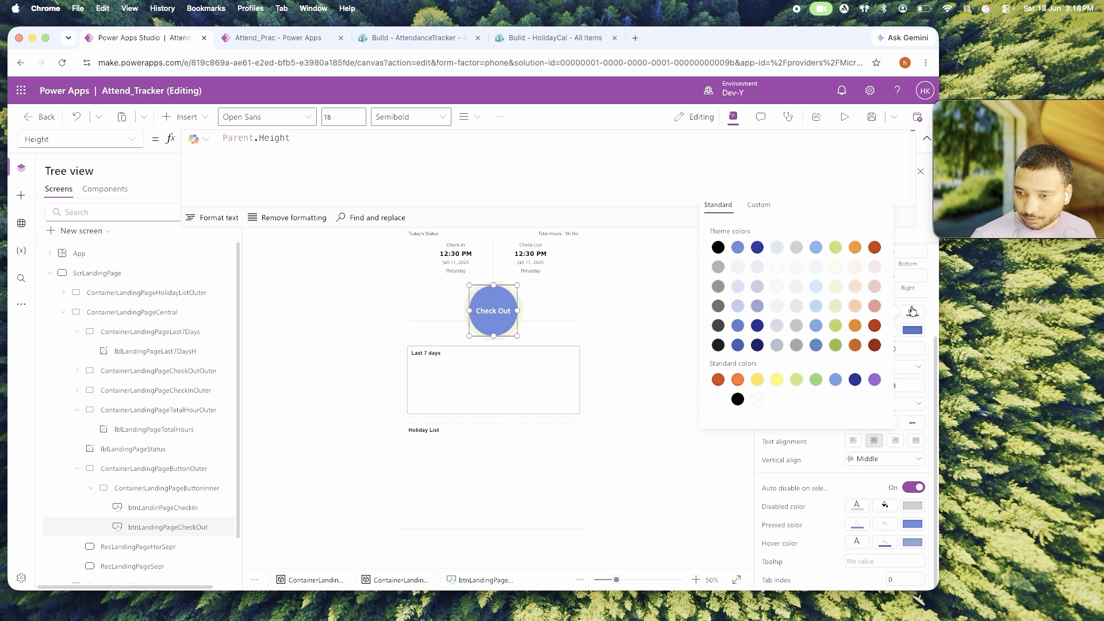
pyautogui.click(855, 306)
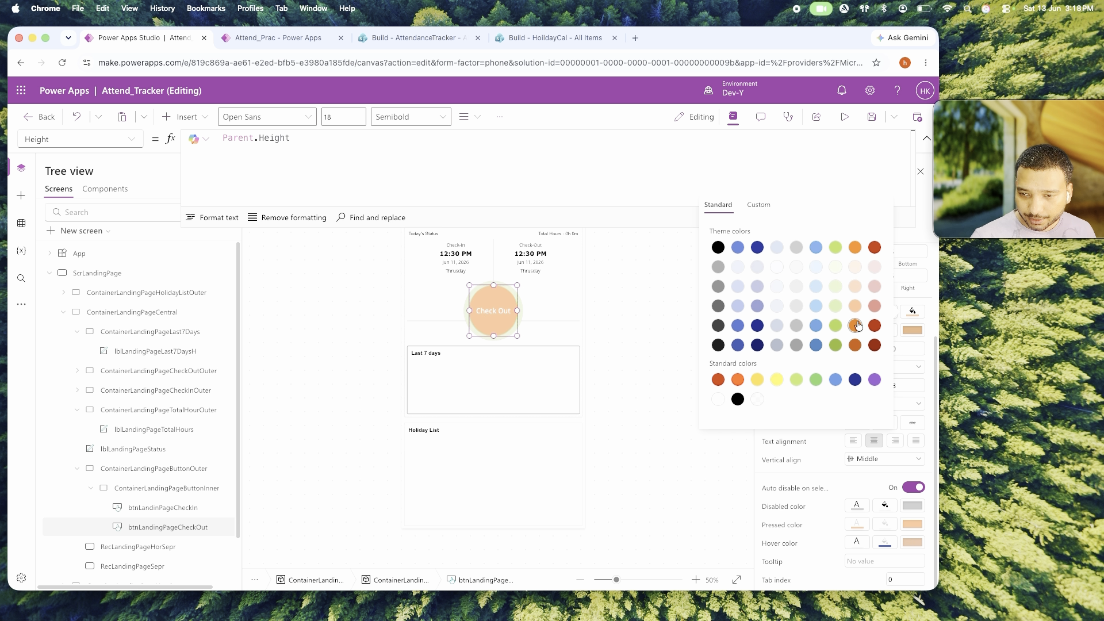
pyautogui.click(858, 326)
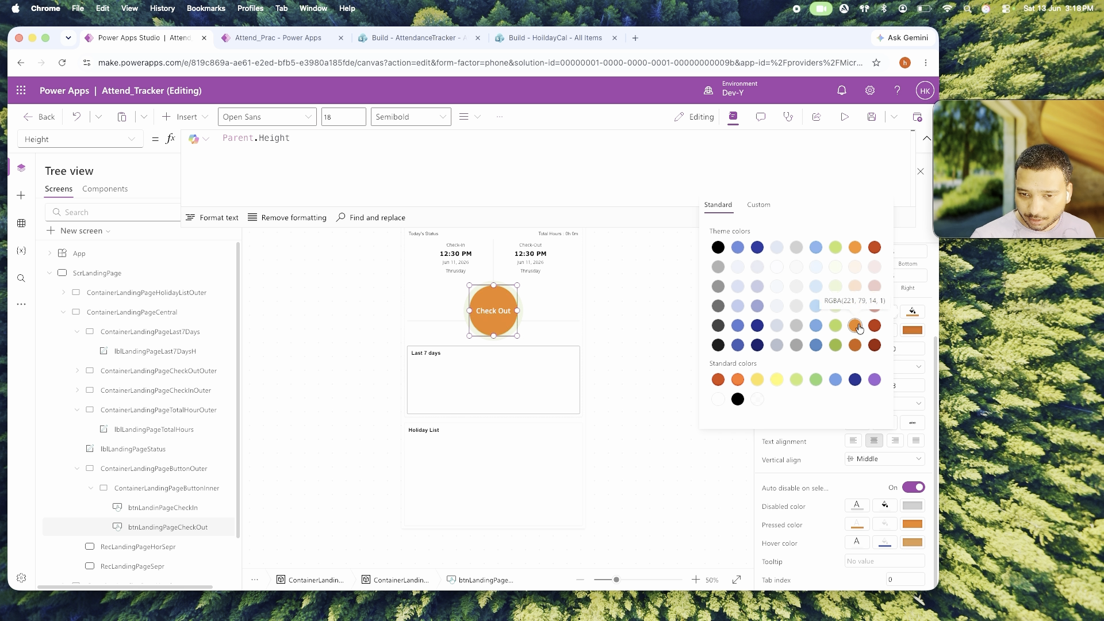
pyautogui.click(911, 315)
# Replace the RGBA colour in the Check Out button's HoverFill so the formula reads ColorFade(Self.Fill, -20%).
pyautogui.click(885, 543)
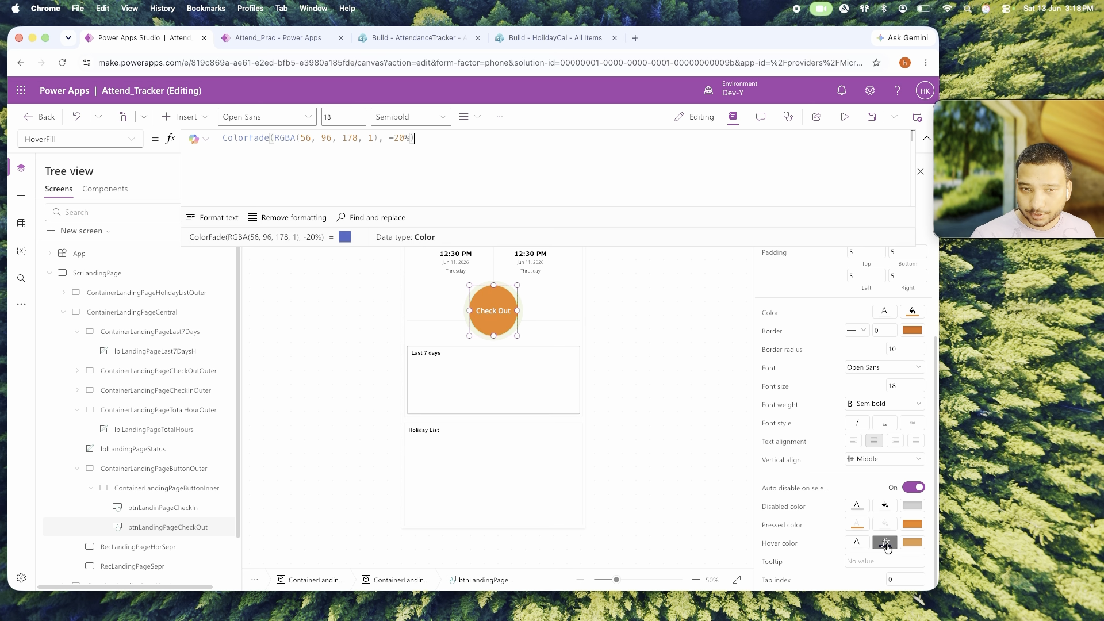
pyautogui.click(661, 344)
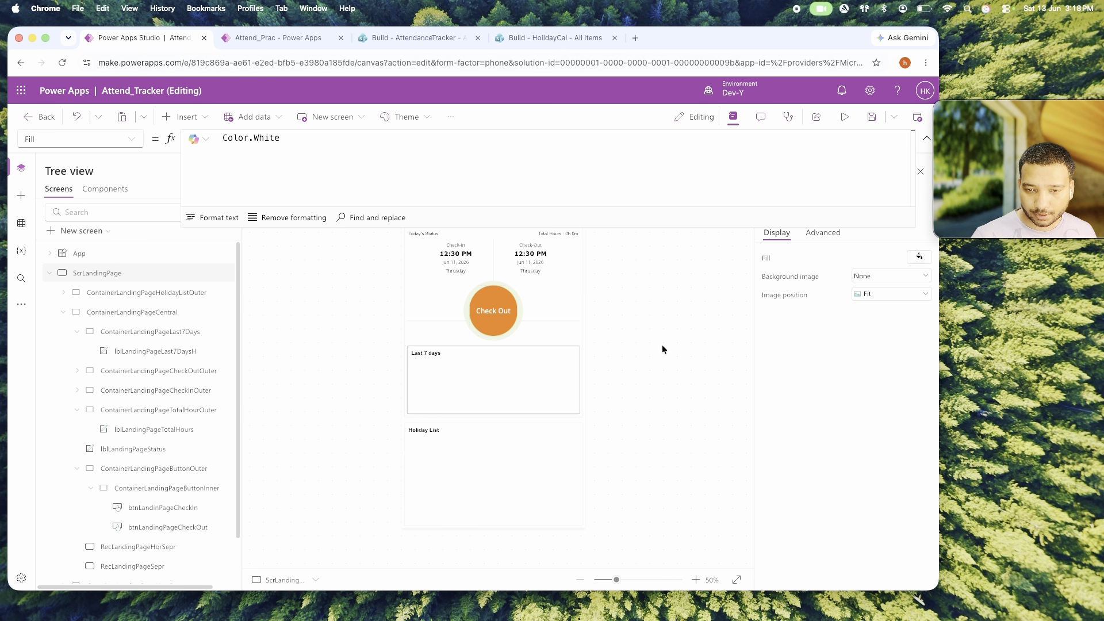
pyautogui.click(516, 295)
pyautogui.moveTo(275, 138); pyautogui.dragTo(372, 136)
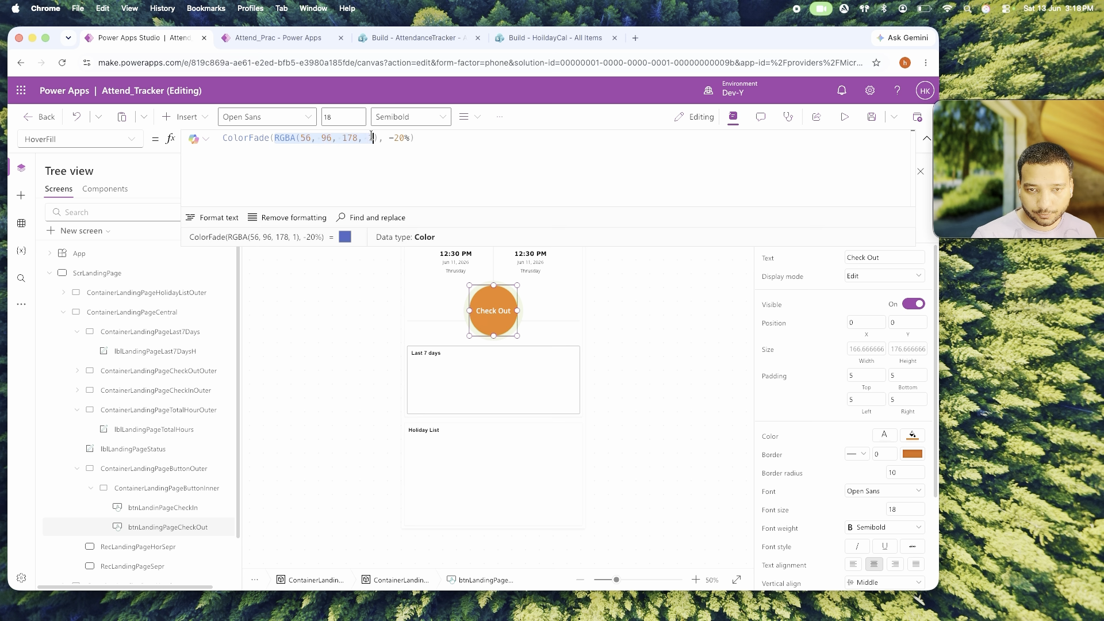
pyautogui.write('Self.Fill')
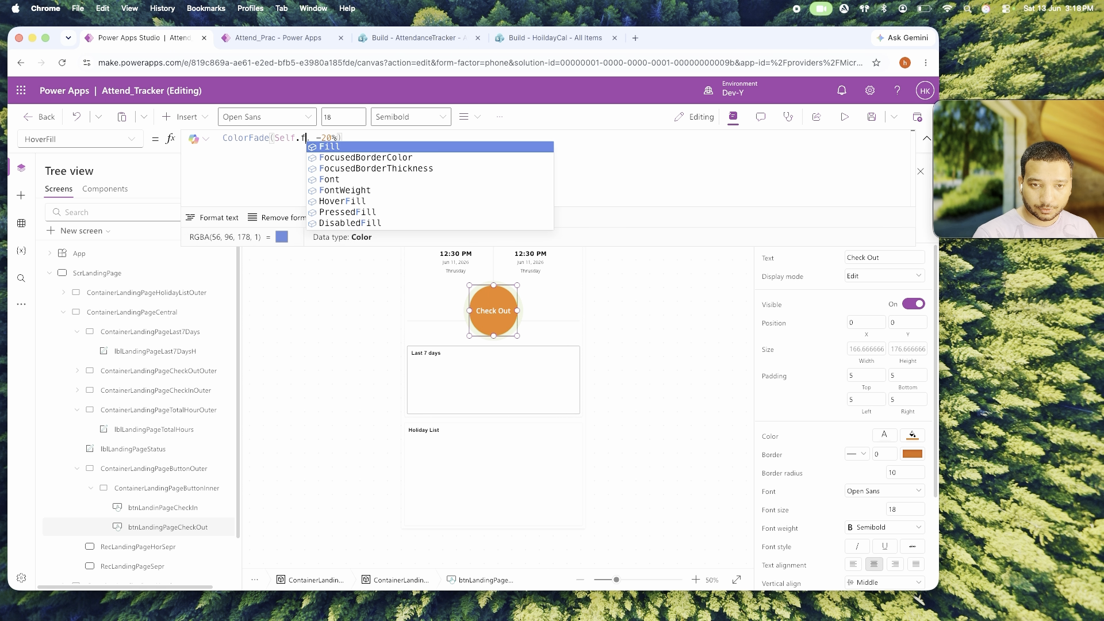
pyautogui.click(656, 336)
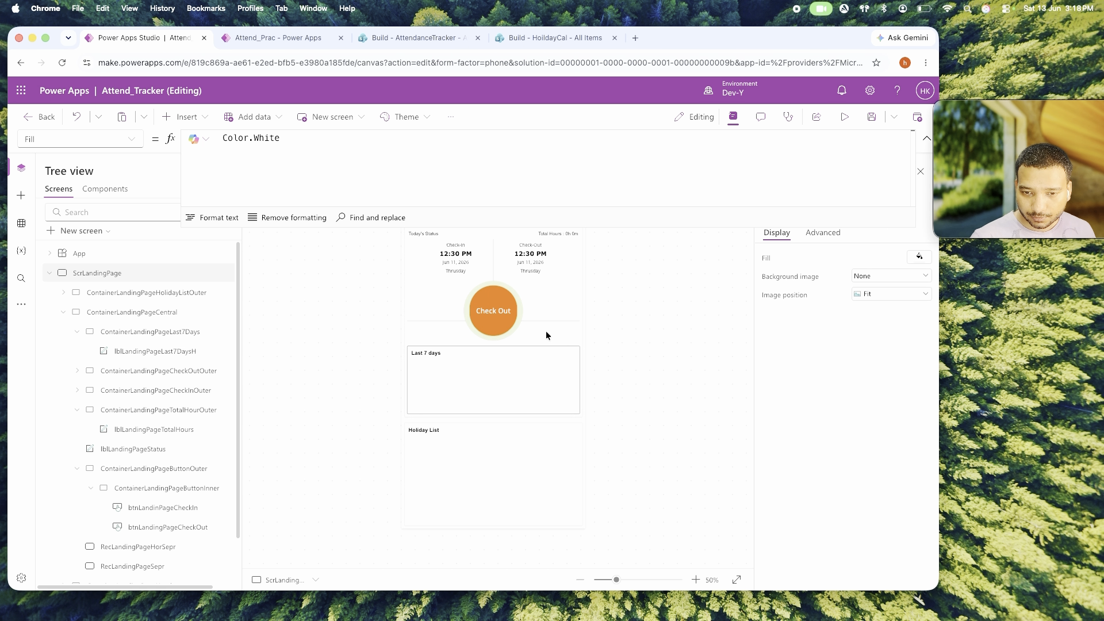
# Check the Check Out button's BorderThickness property and set its FocusedBorderThickness to 0.
pyautogui.click(177, 527)
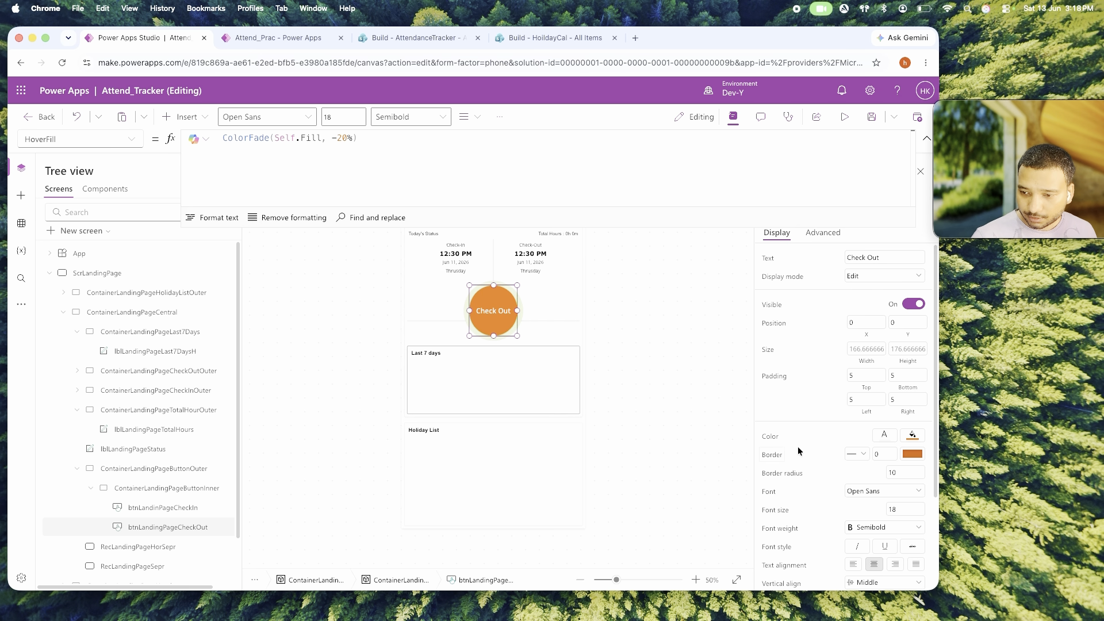
pyautogui.click(132, 145)
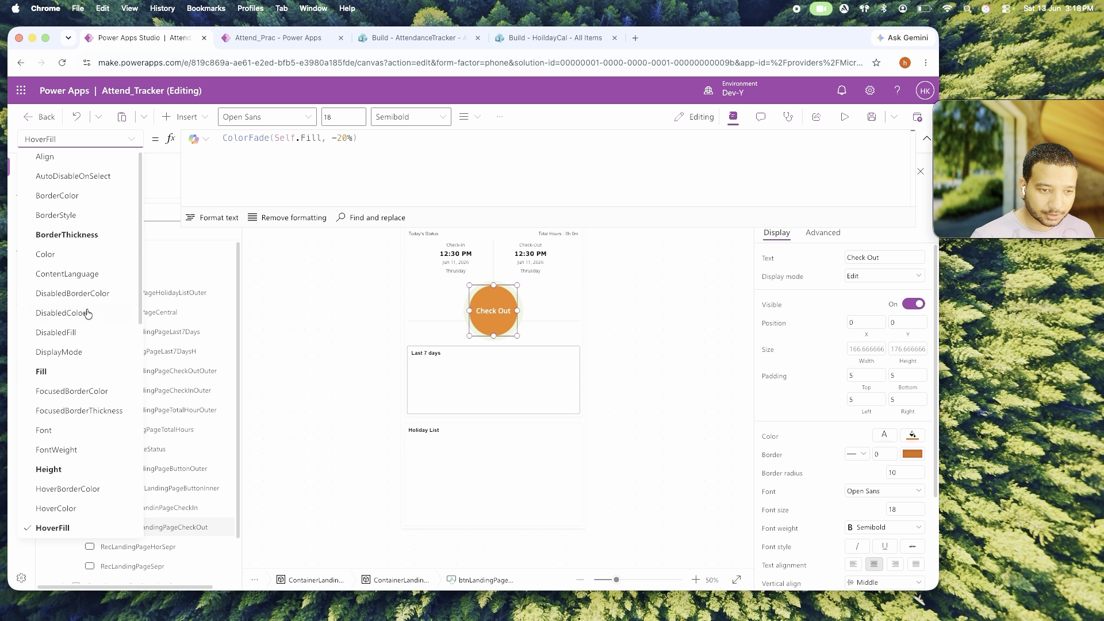
pyautogui.click(67, 236)
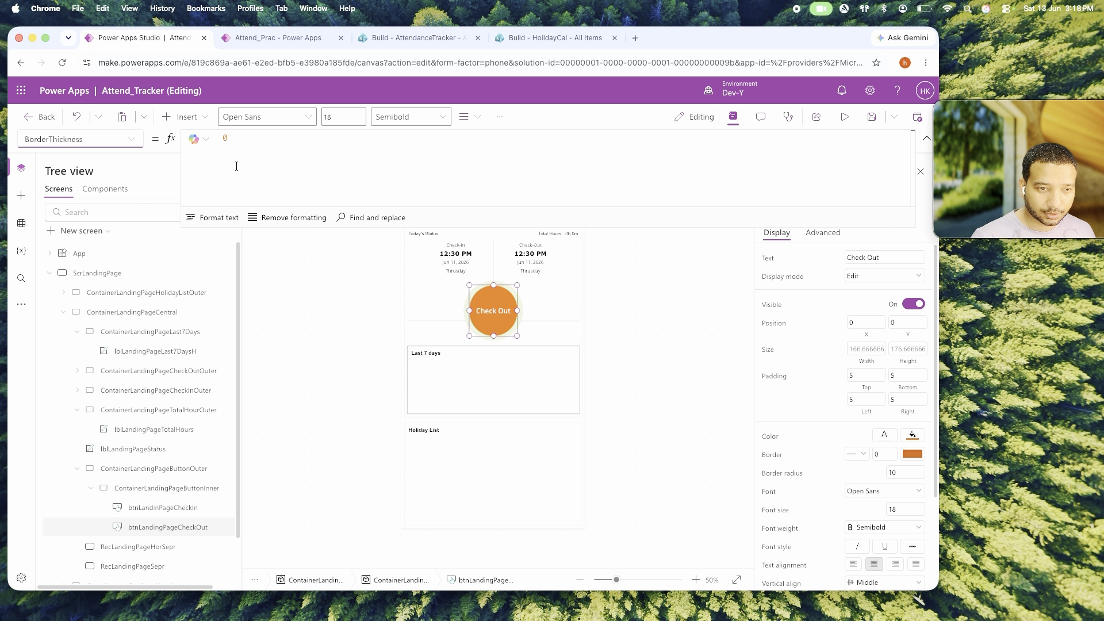
pyautogui.click(143, 144)
pyautogui.scroll(-1, 78, 270)
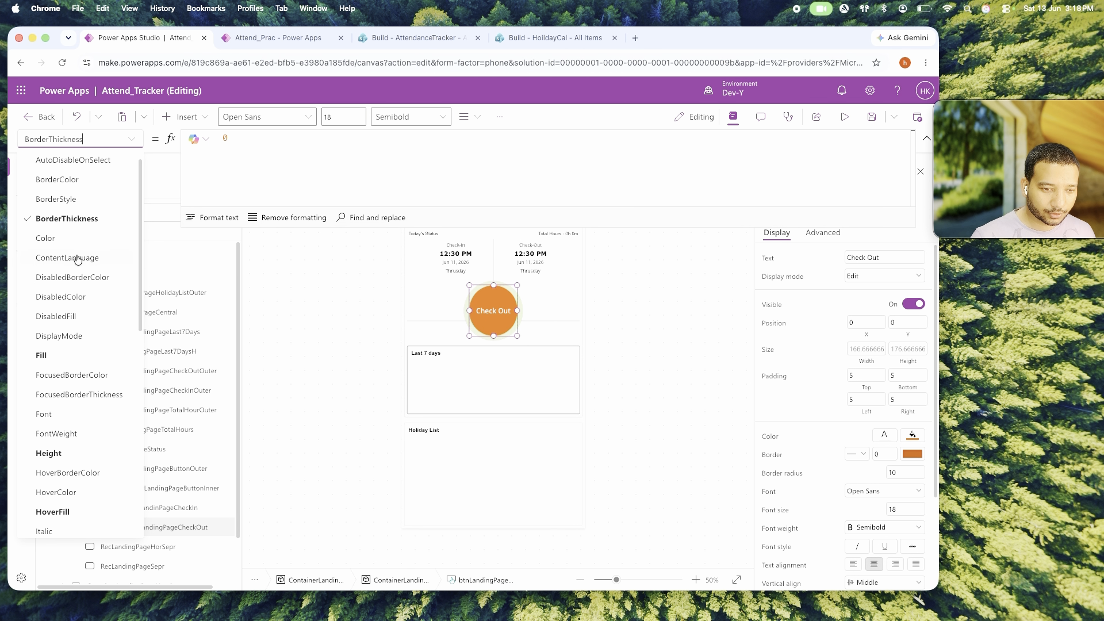
pyautogui.click(79, 395)
pyautogui.click(223, 144)
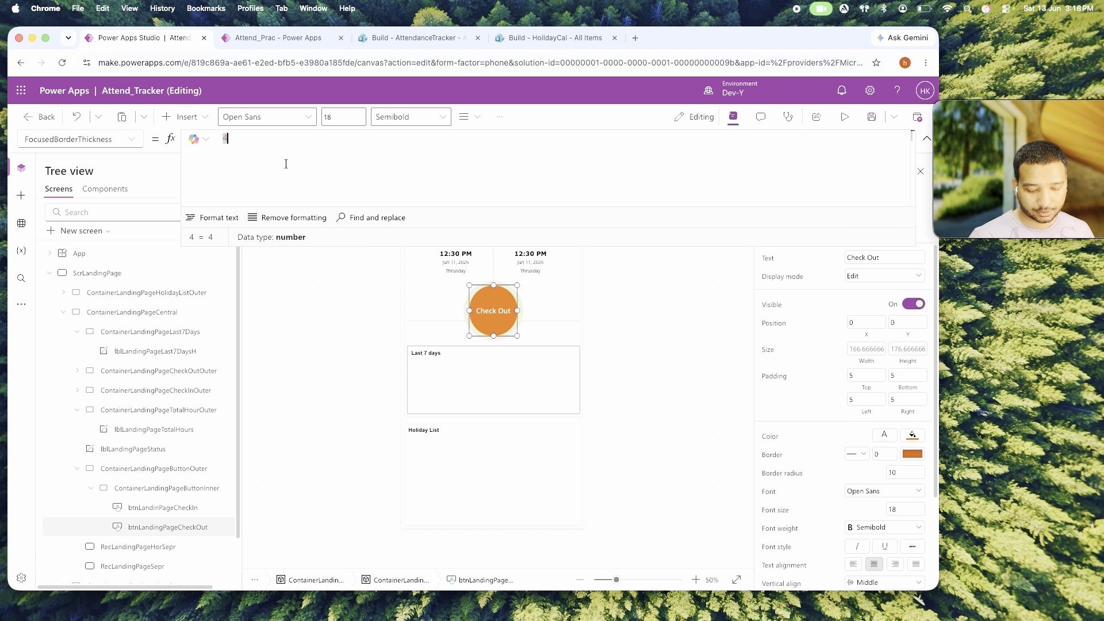
pyautogui.click(624, 357)
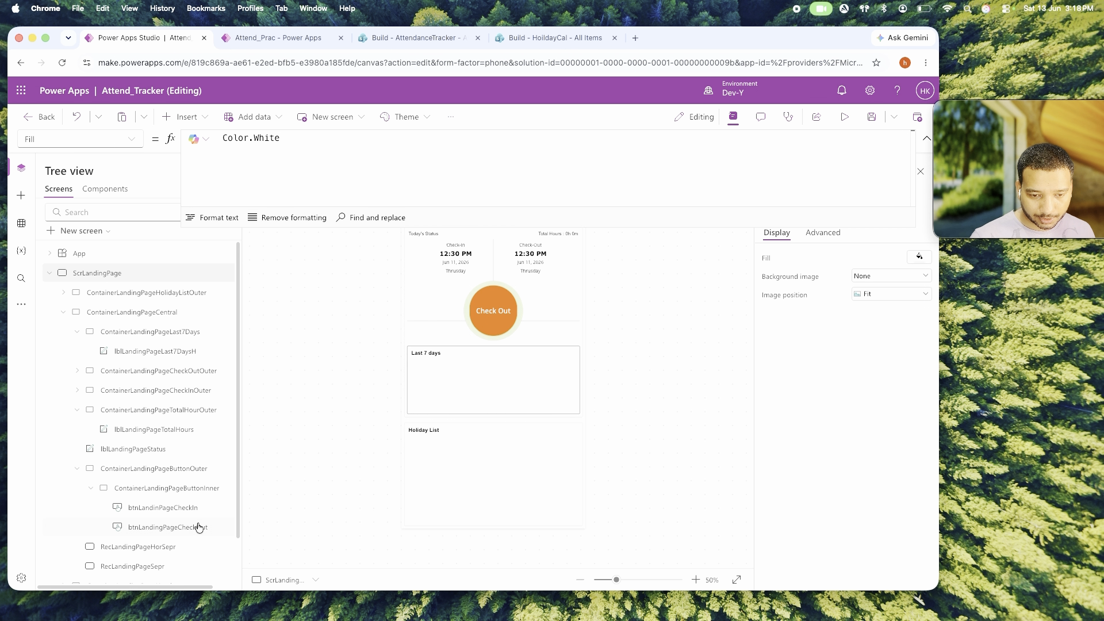
# Check the border thickness of the ContainerLandingPageButtonInner container.
pyautogui.click(179, 490)
pyautogui.click(883, 479)
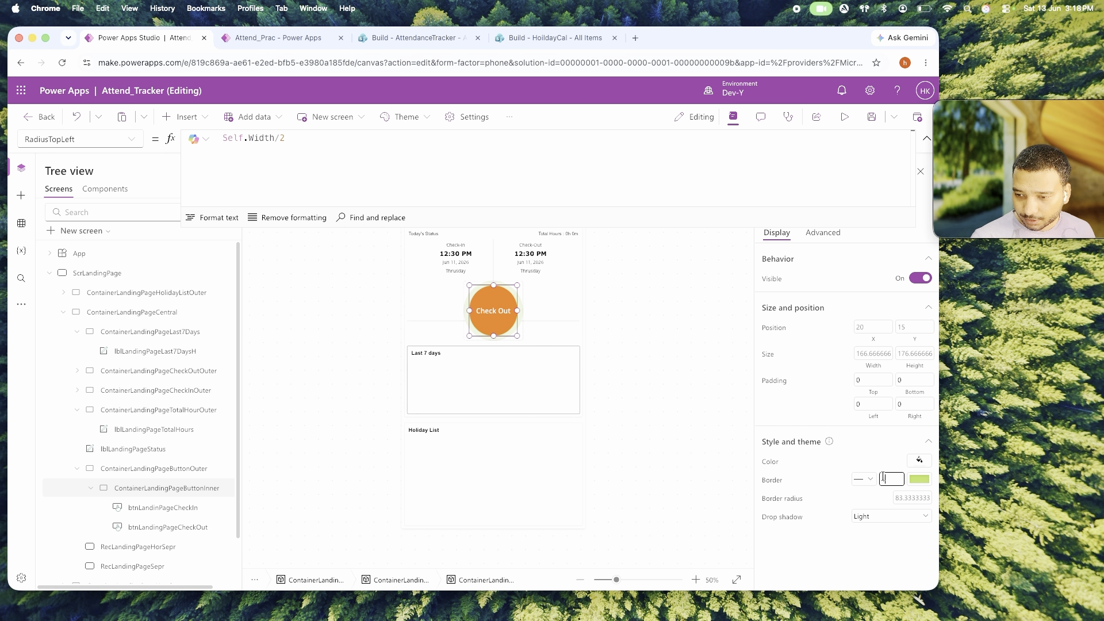
pyautogui.click(667, 367)
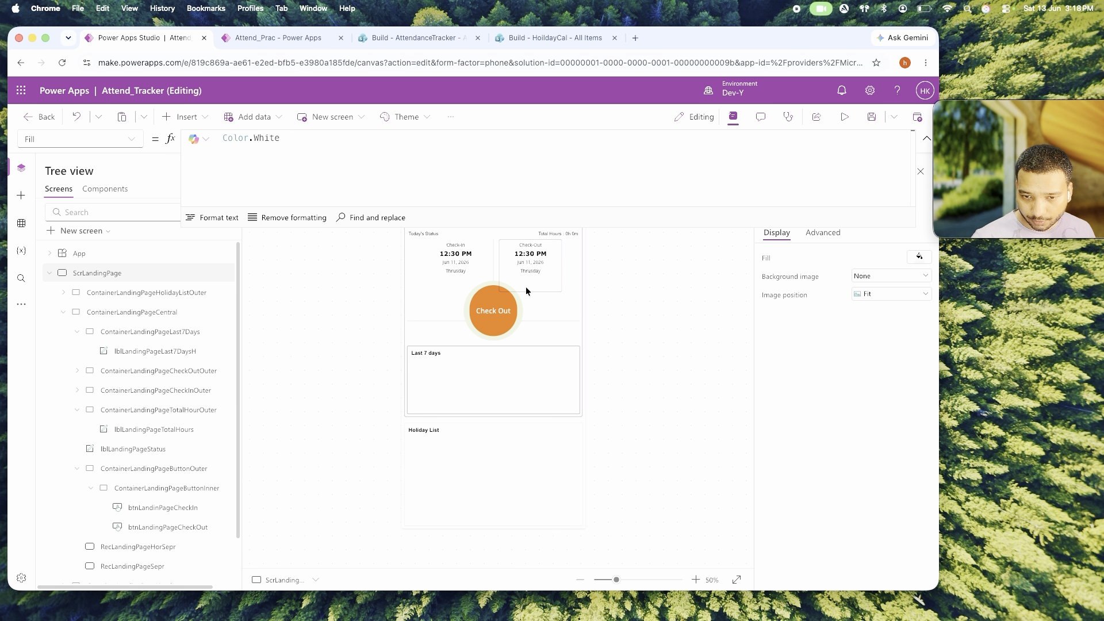
# Review the width and height formulas of the Check Out button.
pyautogui.click(501, 320)
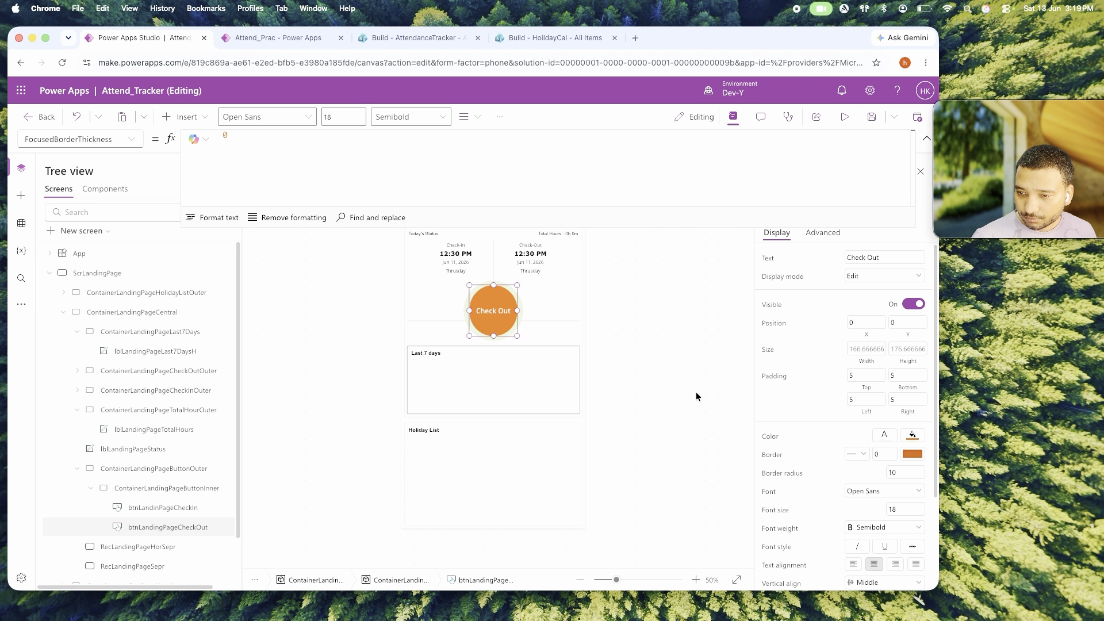
pyautogui.click(867, 350)
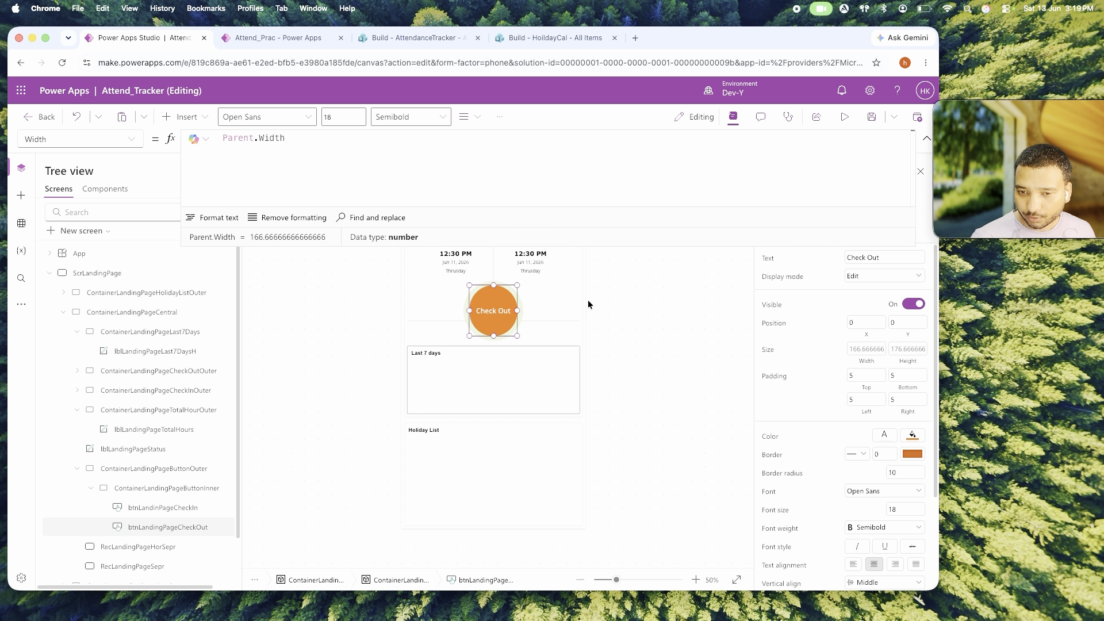
pyautogui.click(905, 362)
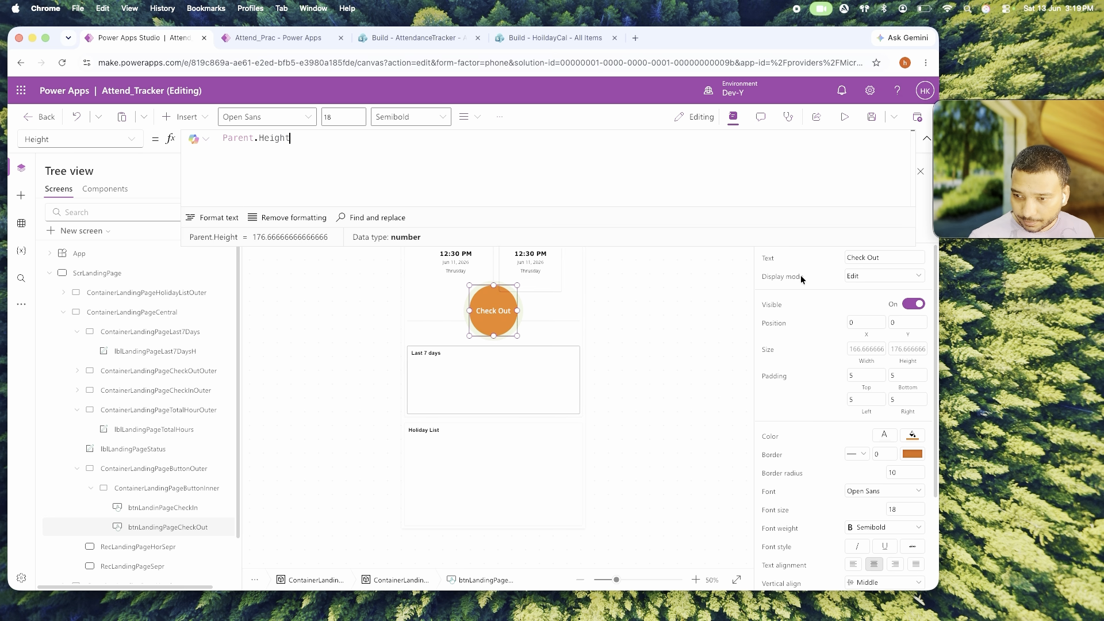
# Set the Height of the ContainerLandingPageButtonInner container to Parent.Height-40.
pyautogui.click(141, 490)
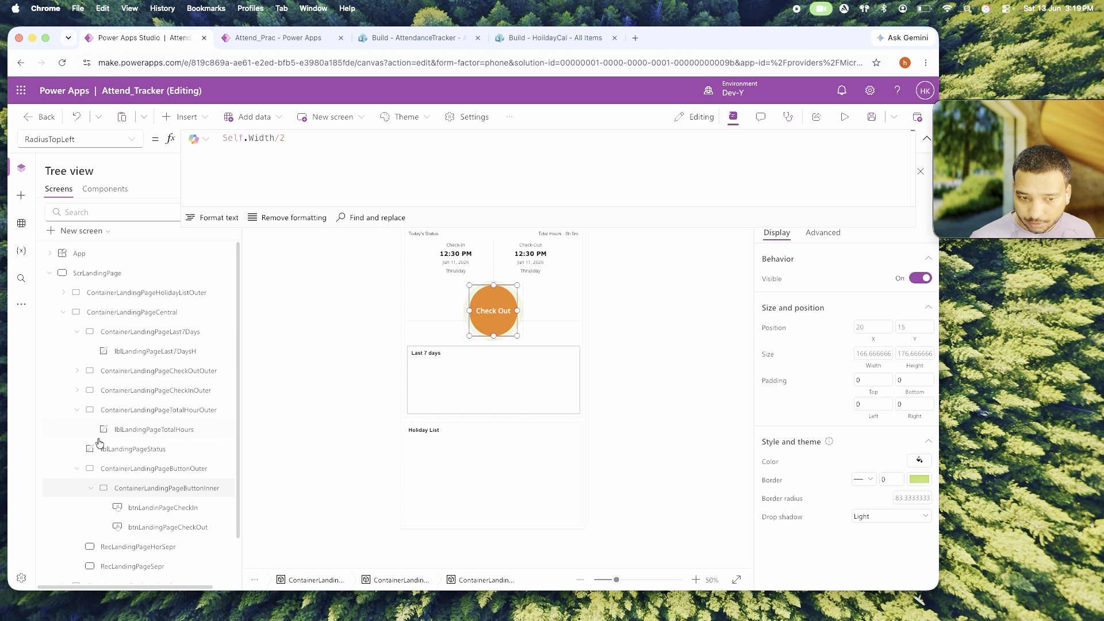
pyautogui.click(122, 470)
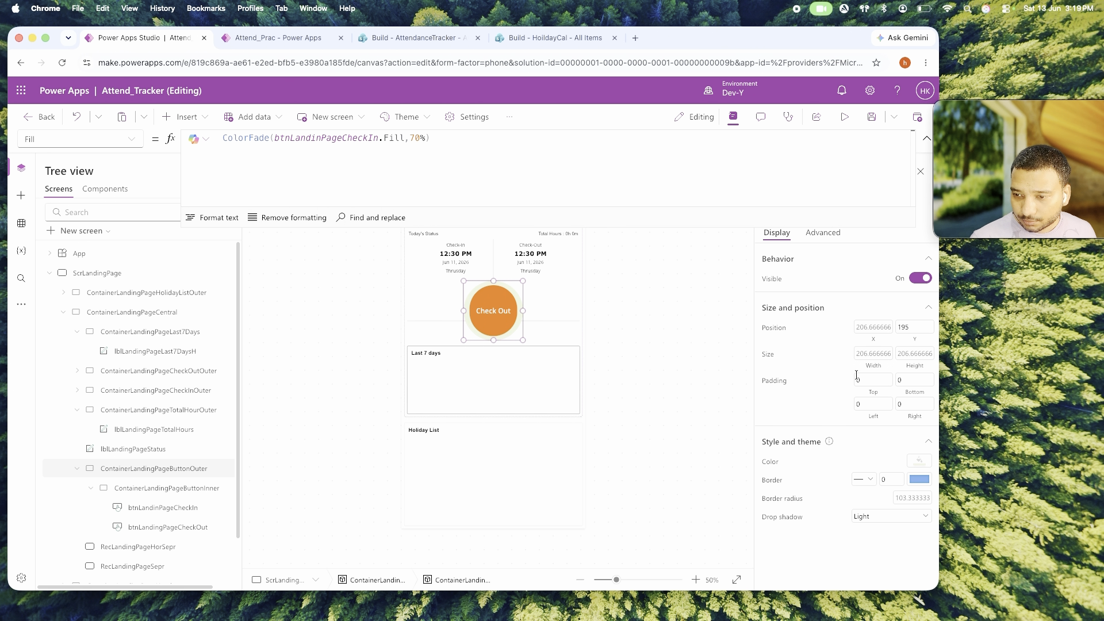
pyautogui.click(171, 495)
pyautogui.click(873, 368)
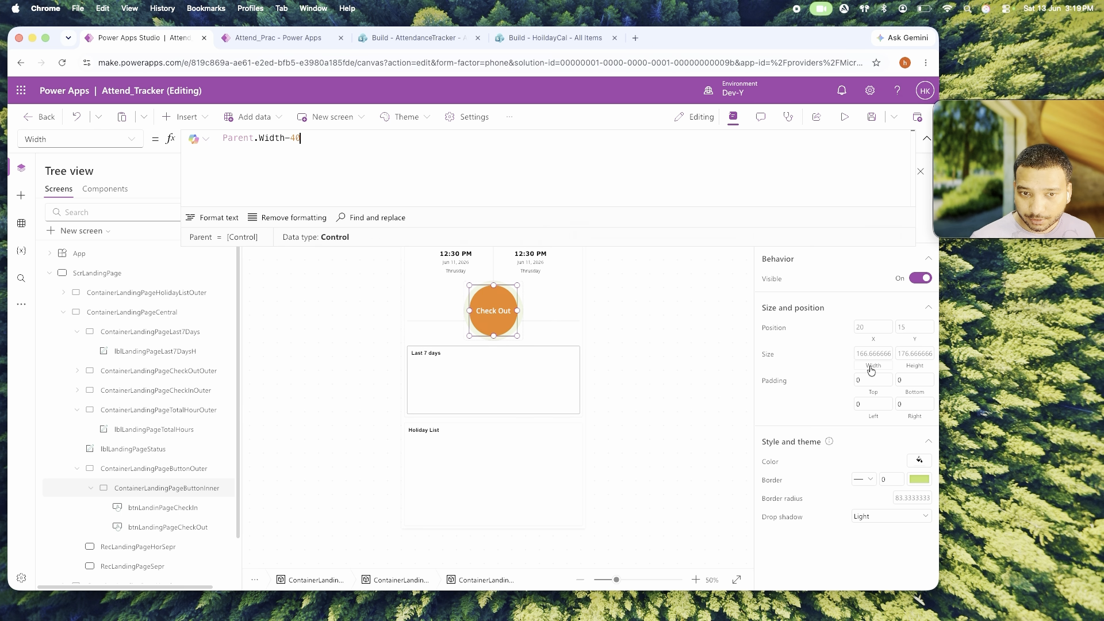
pyautogui.click(919, 369)
pyautogui.press('BackSpace')
pyautogui.press('BackSpace')
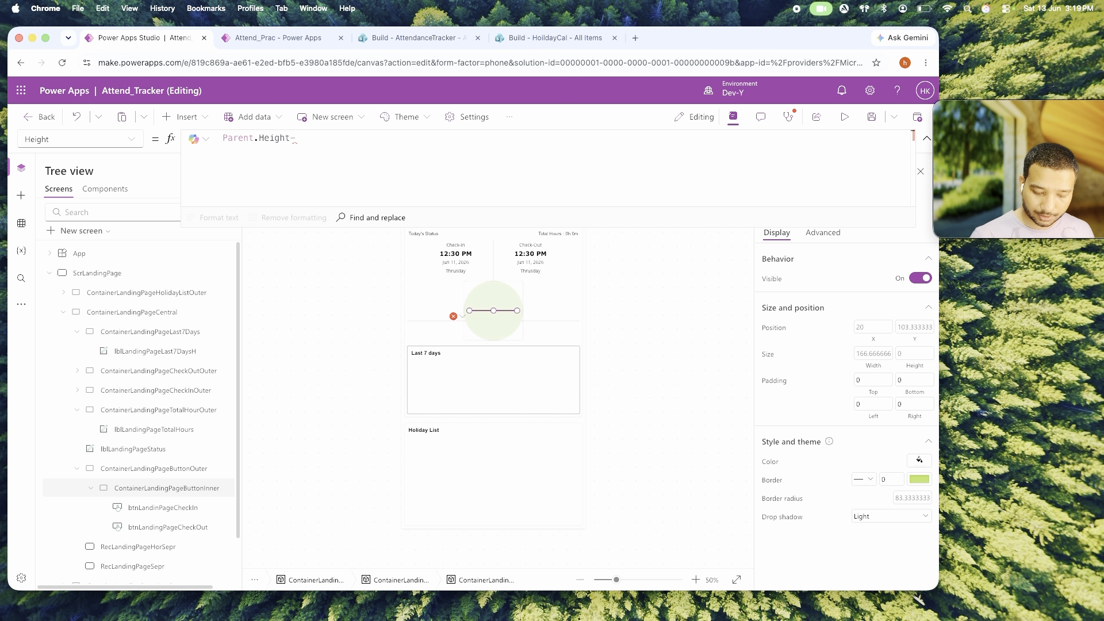
pyautogui.write('30')
pyautogui.click(667, 425)
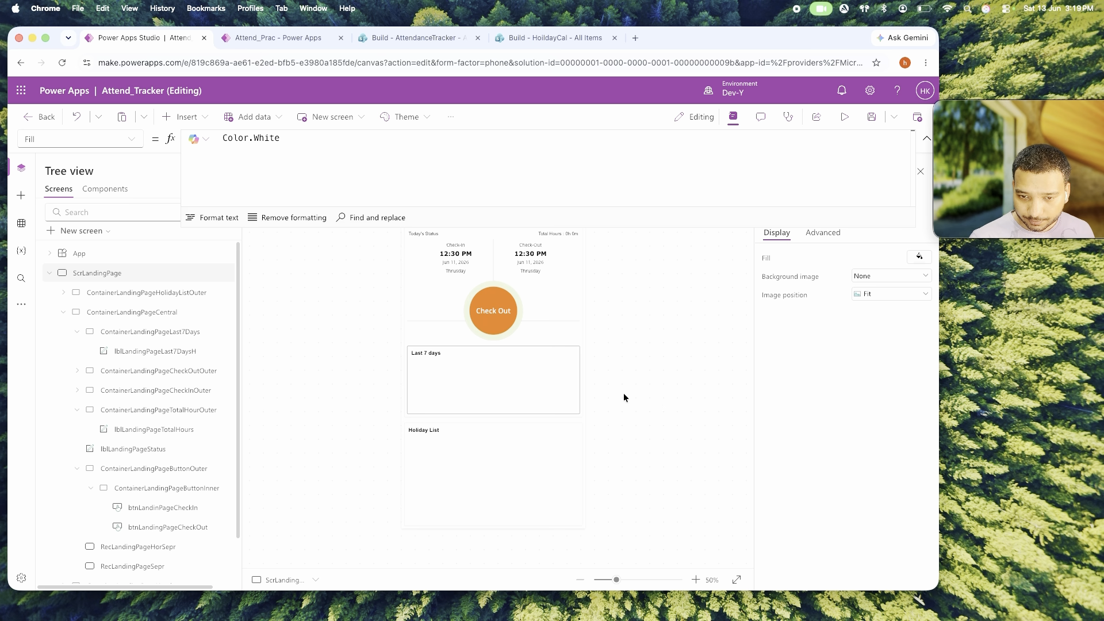
pyautogui.click(149, 510)
pyautogui.click(151, 527)
pyautogui.click(154, 490)
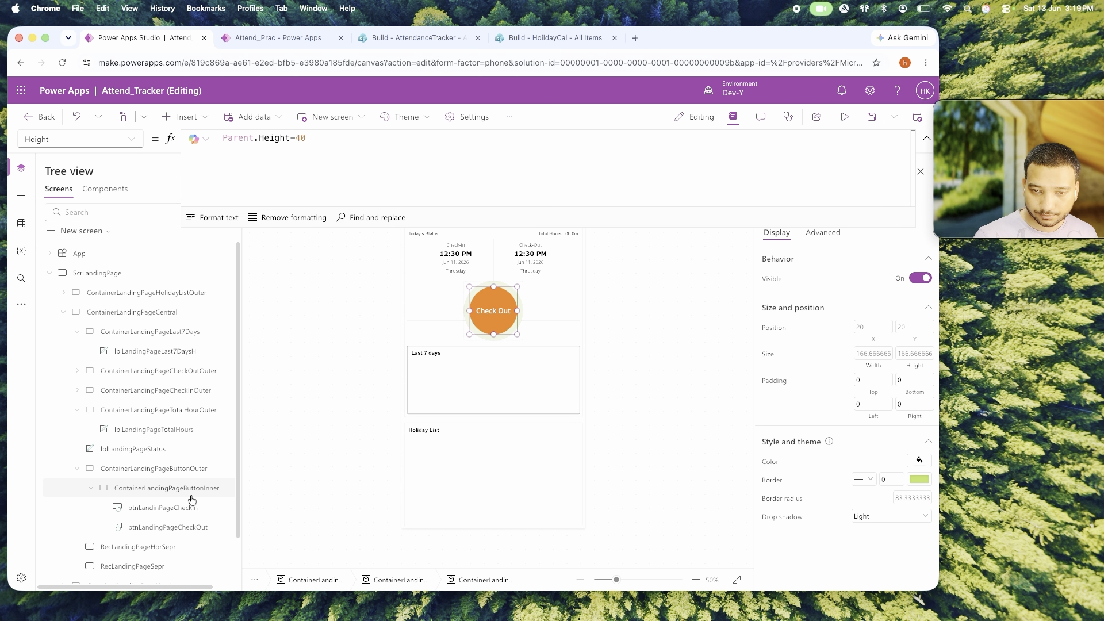
# Remove the false// override from the Check In button's Visible formula so it reads IsBlank(varCurrentUserTodayAttend).
pyautogui.click(671, 349)
pyautogui.click(491, 321)
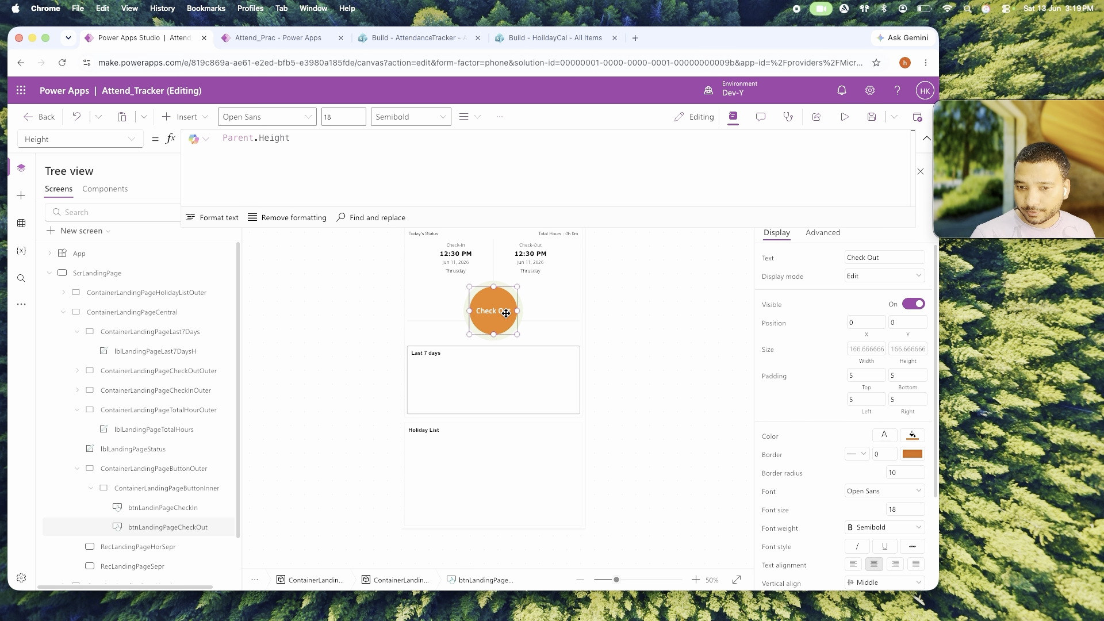
pyautogui.click(161, 508)
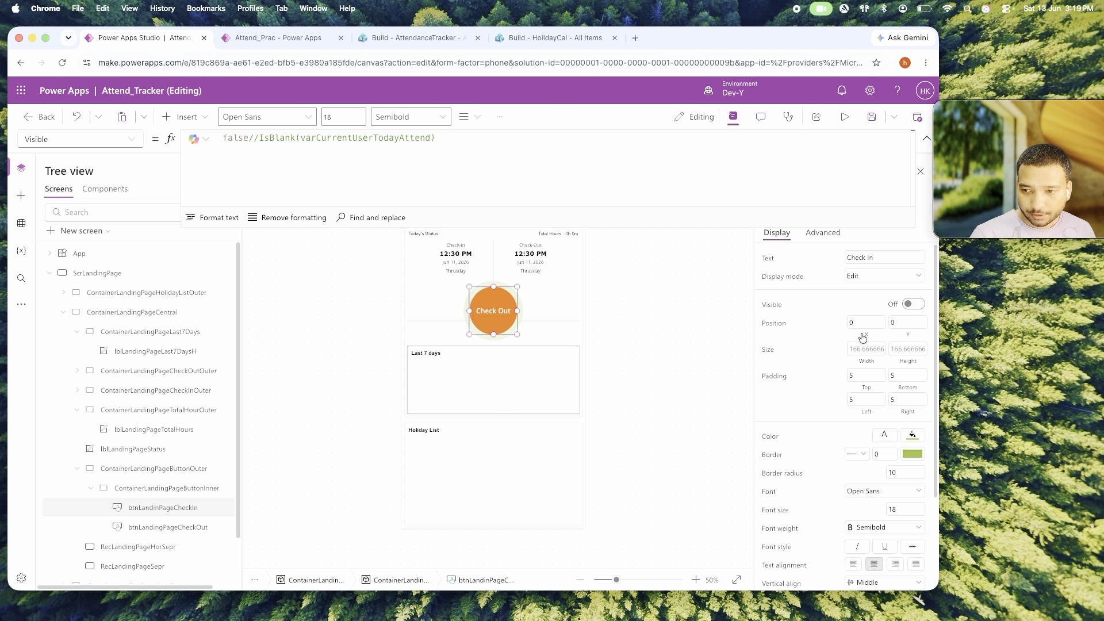
pyautogui.click(433, 169)
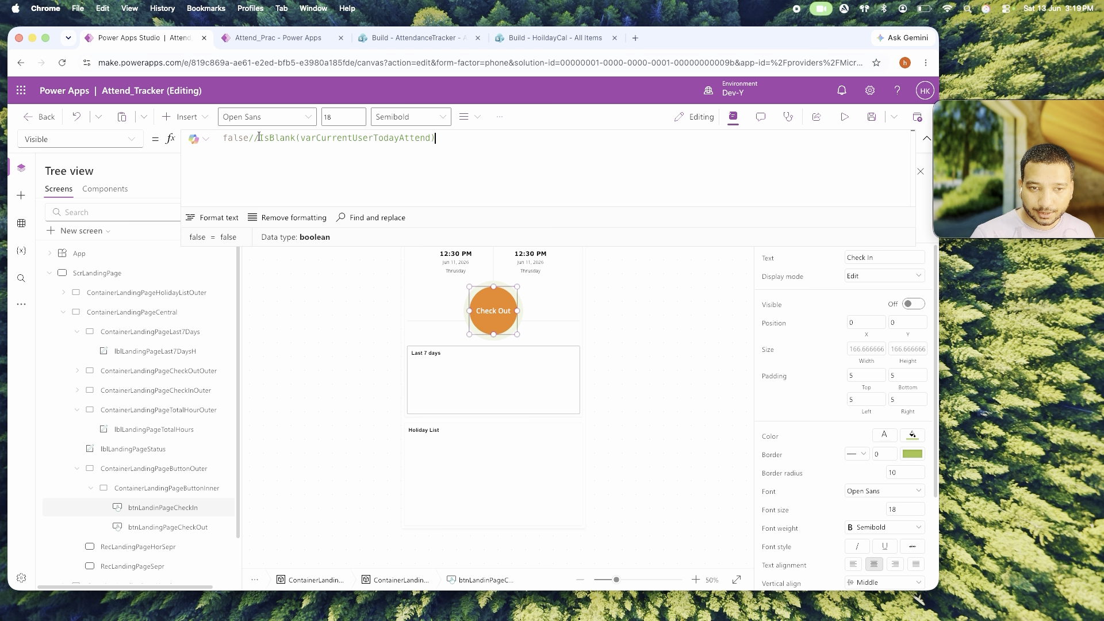
pyautogui.moveTo(259, 137); pyautogui.dragTo(213, 140)
pyautogui.press('BackSpace')
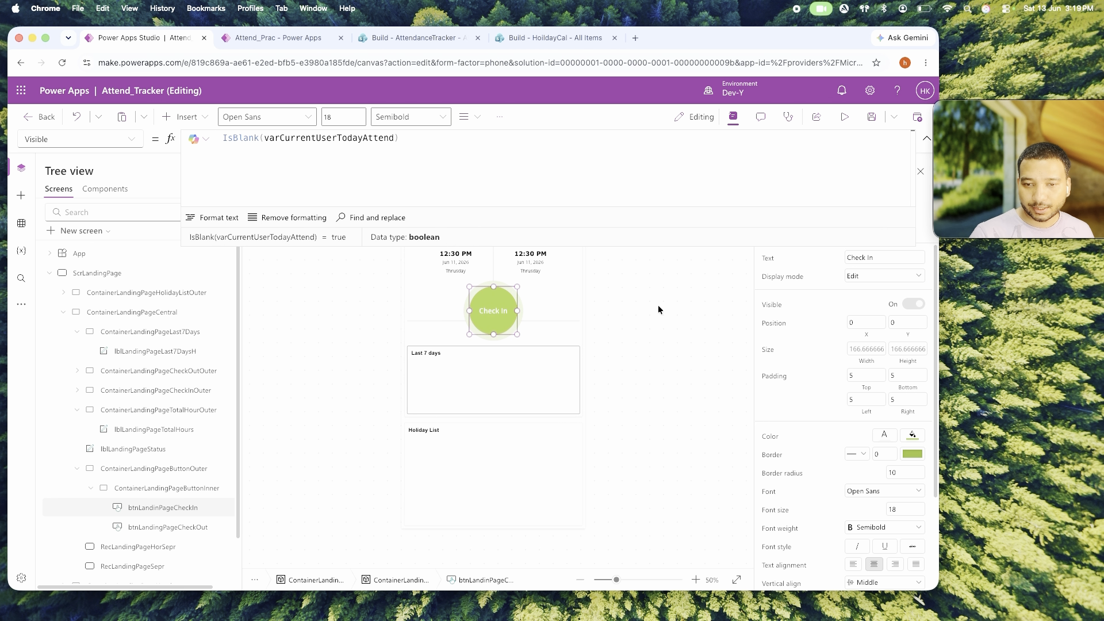
# Set the Check Out button's Visible formula to !btnLandinPageCheckIn.Visible.
pyautogui.moveTo(424, 142); pyautogui.dragTo(198, 144)
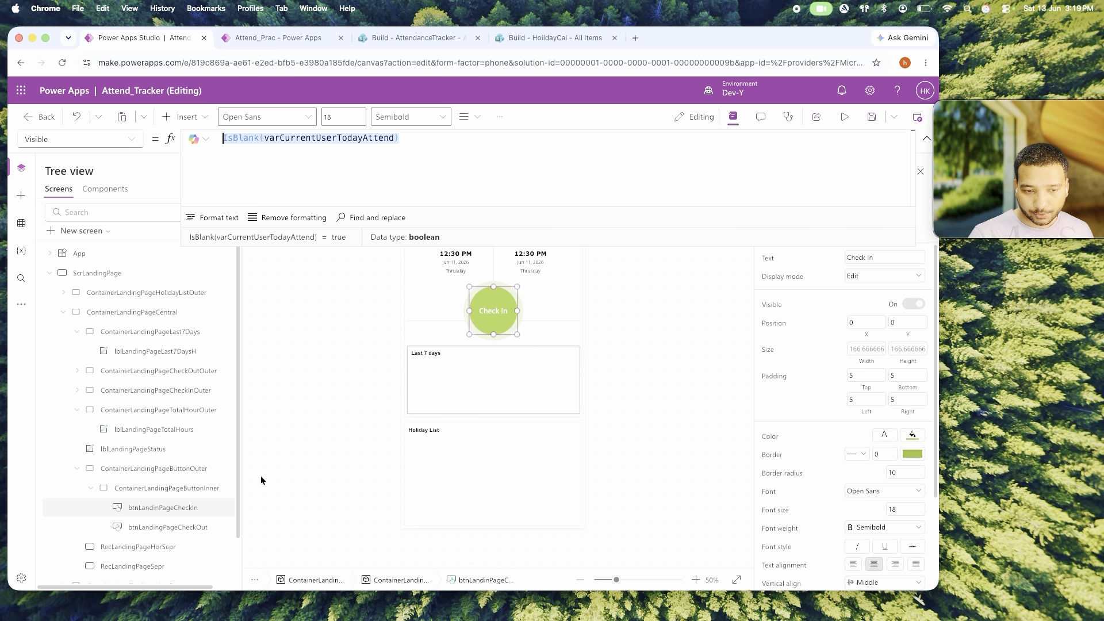
pyautogui.doubleClick(192, 506)
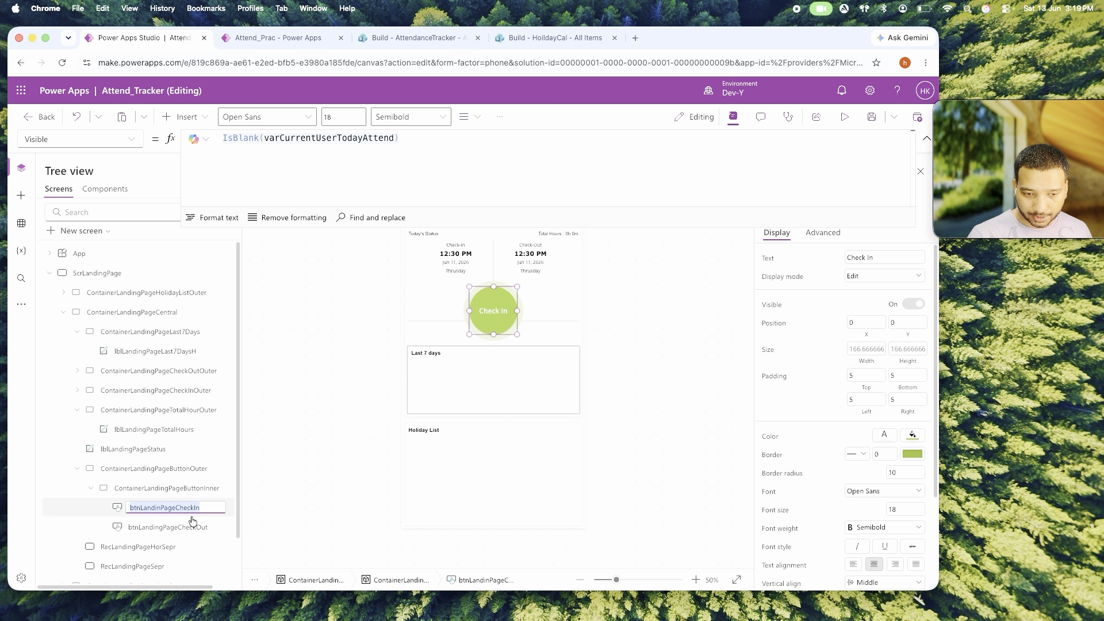
pyautogui.click(165, 527)
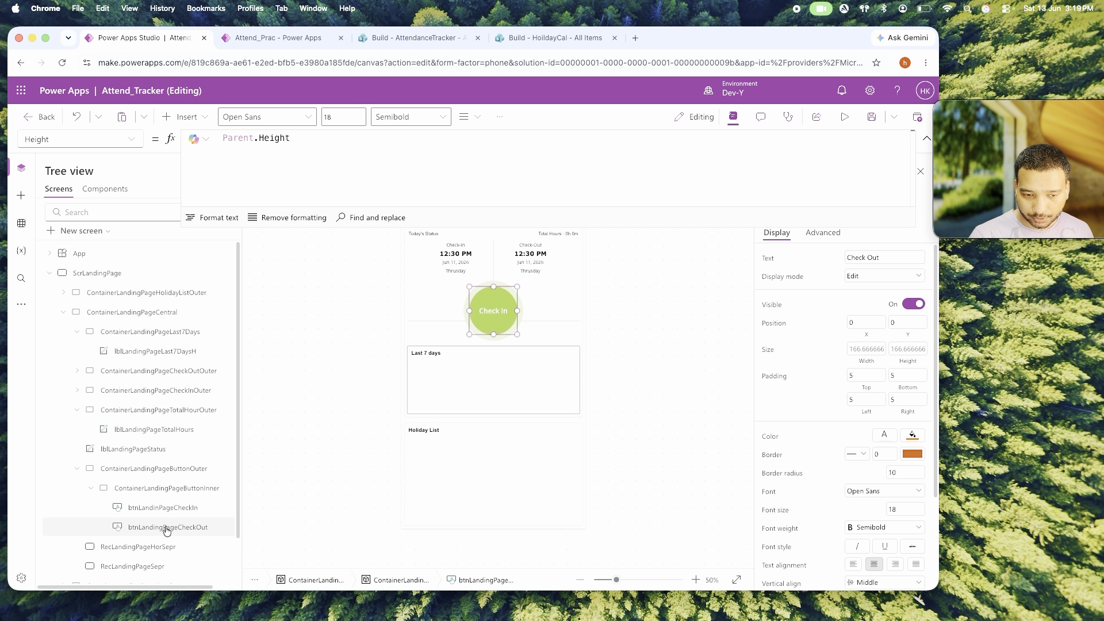
pyautogui.click(776, 308)
pyautogui.write('!')
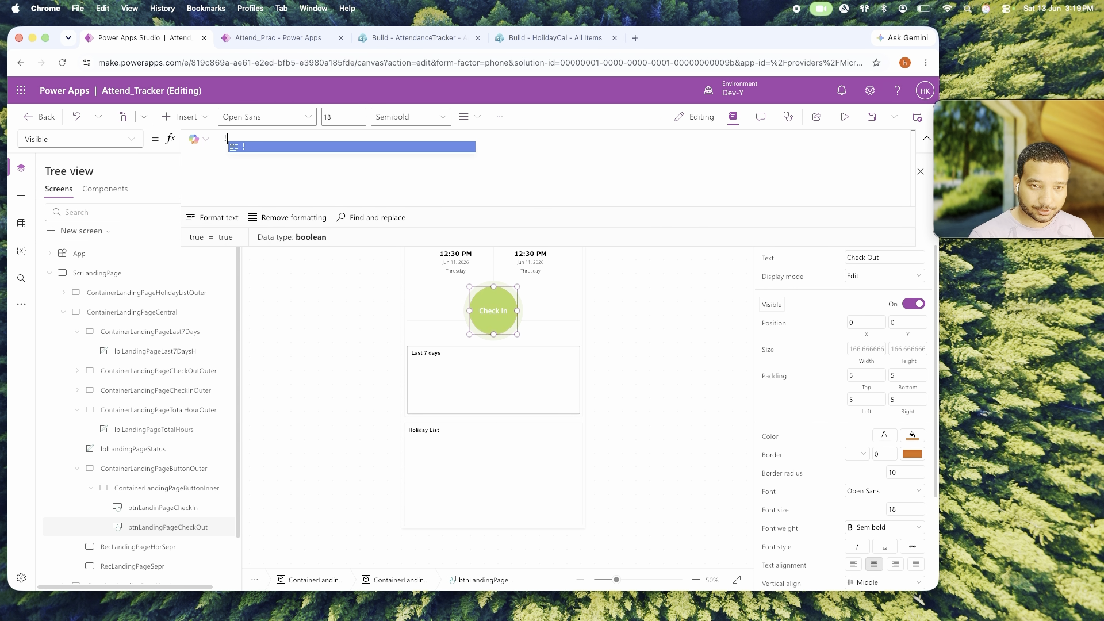
pyautogui.press('BackSpace')
pyautogui.write('btnLandinPageCheckIn.')
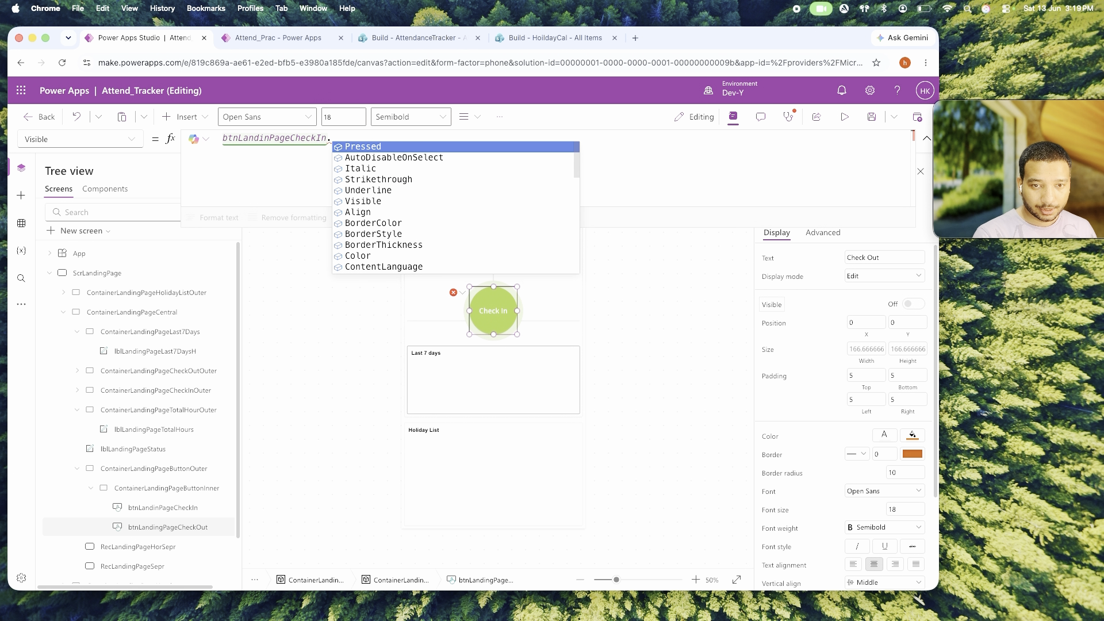
pyautogui.write('Visible')
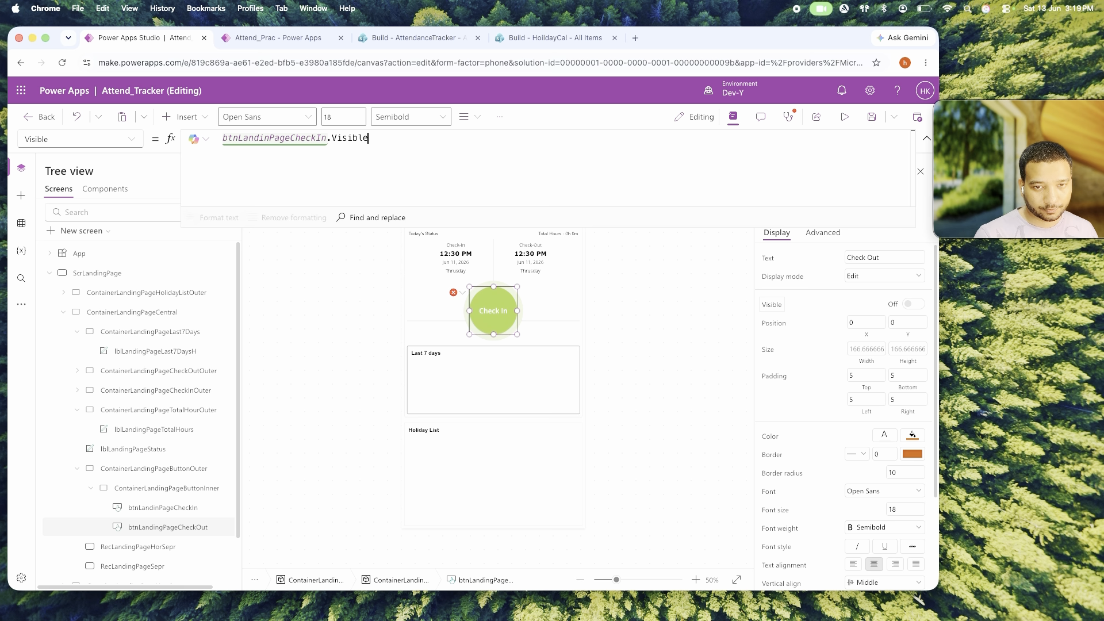
pyautogui.press('Home')
pyautogui.write('!')
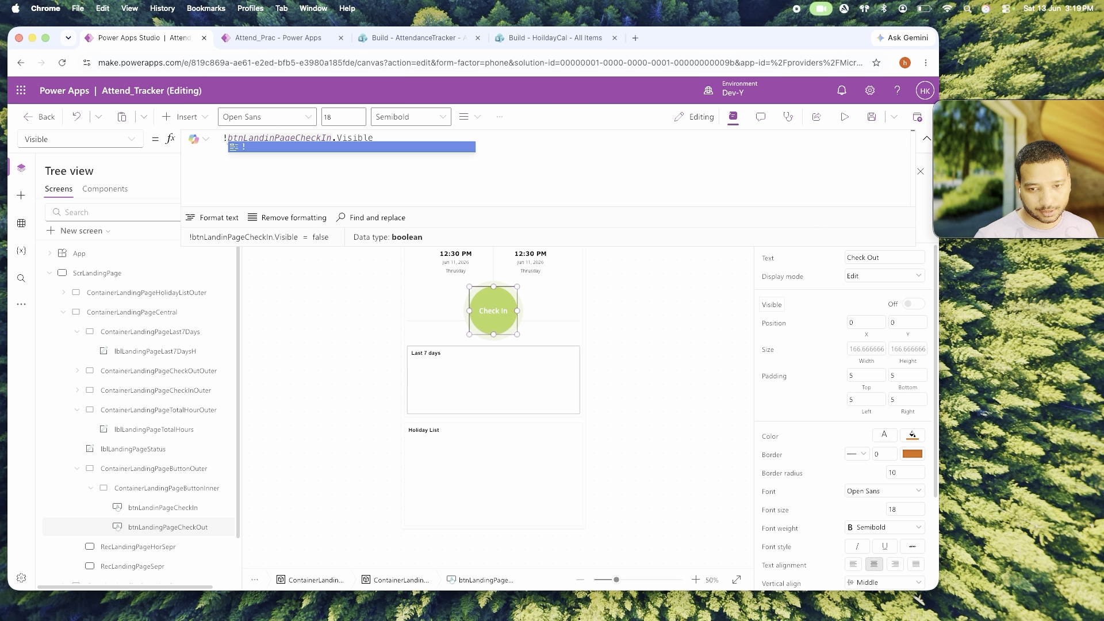
pyautogui.click(633, 446)
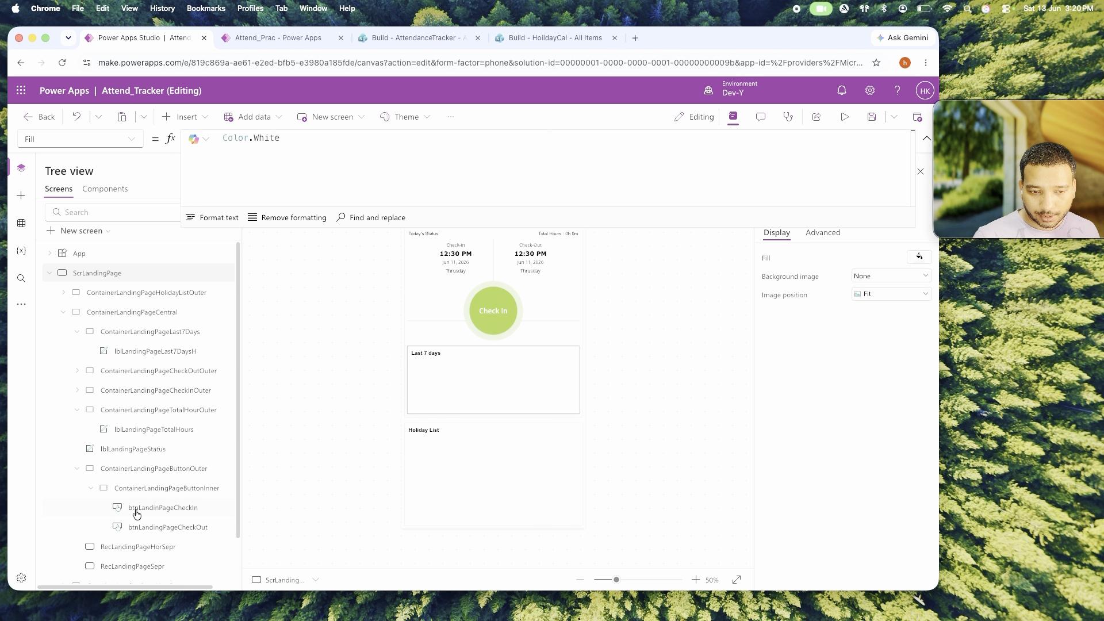
# Override the Check In button's Visible formula as false//IsBlank(varCurrentUserTodayAttend) and preview the app.
pyautogui.click(130, 510)
pyautogui.click(779, 306)
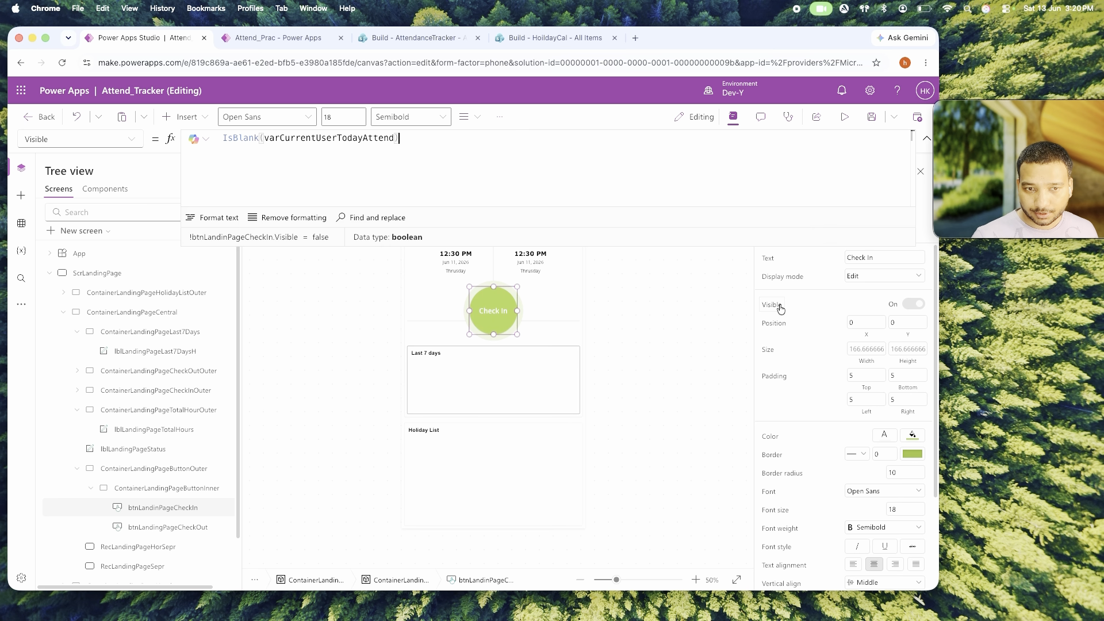
pyautogui.click(224, 139)
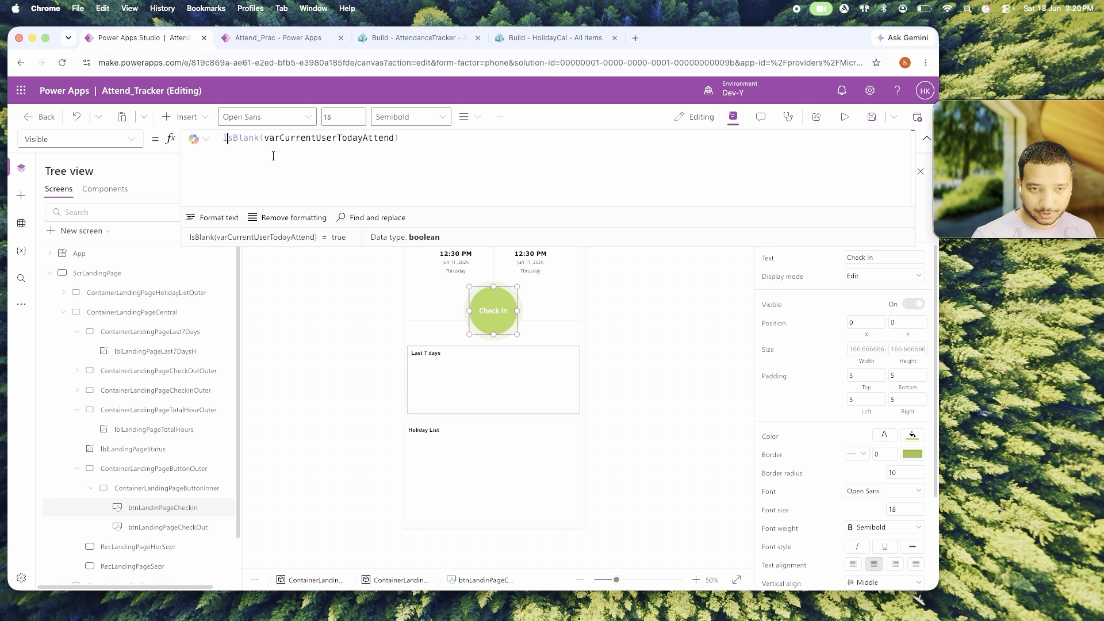
pyautogui.write('false//')
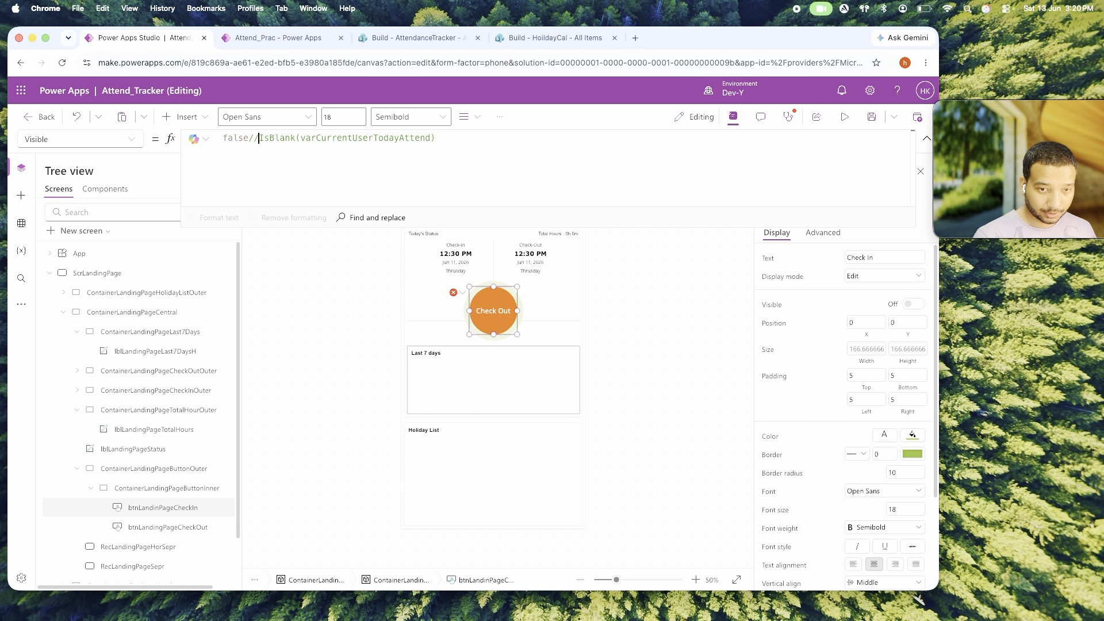
pyautogui.click(612, 360)
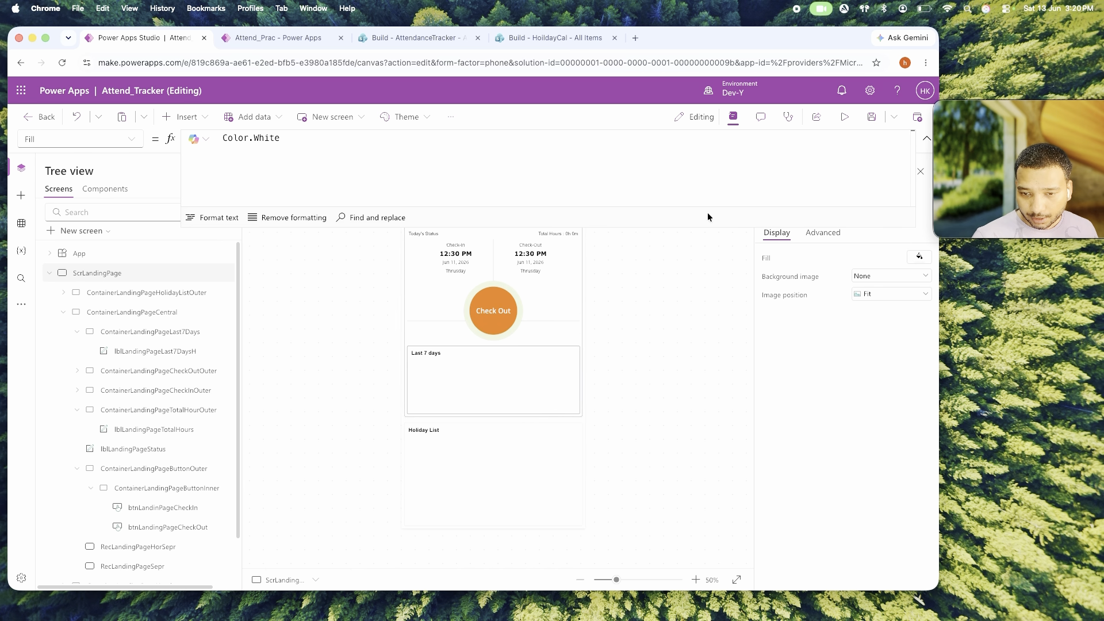
pyautogui.click(845, 117)
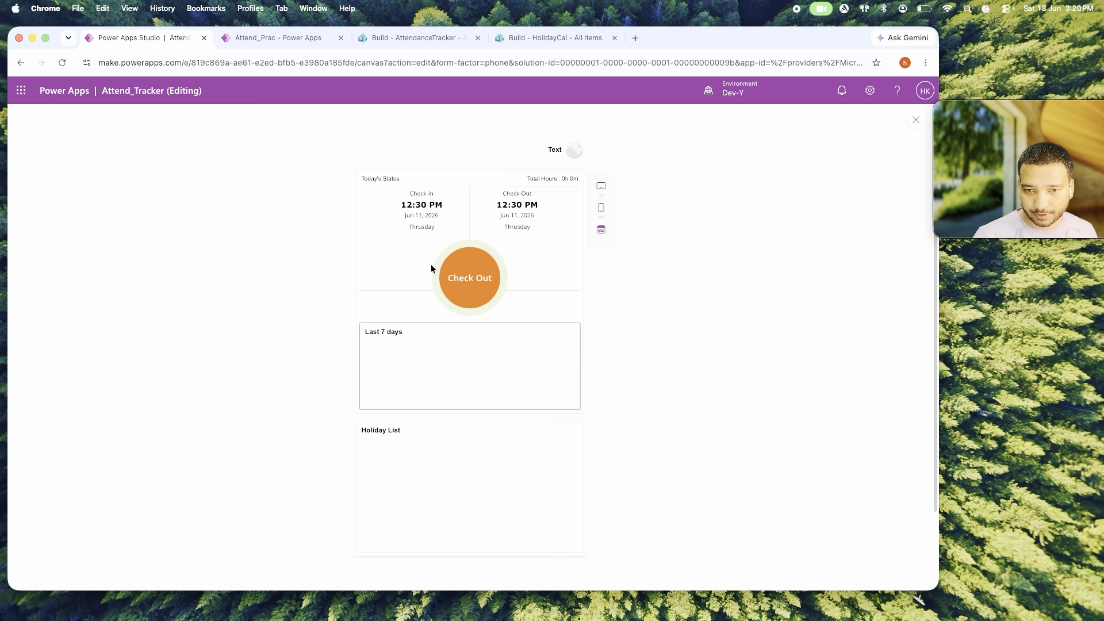
pyautogui.click(915, 120)
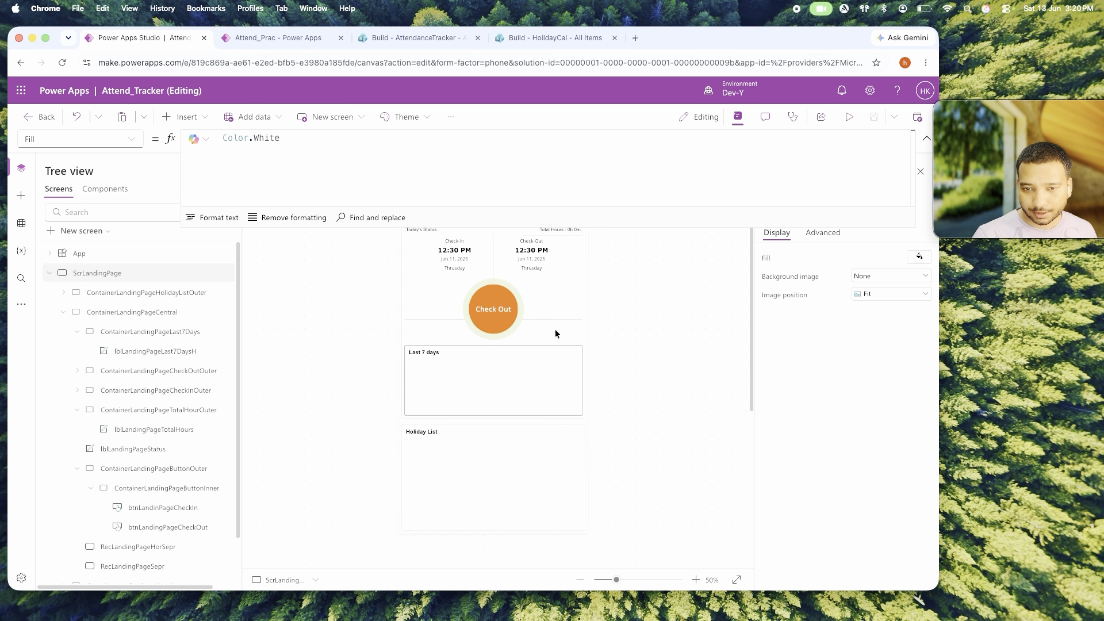
# Break the ColorFade formula in the ContainerLandingPageButtonOuter Fill onto separate lines, one for each argument.
pyautogui.click(518, 326)
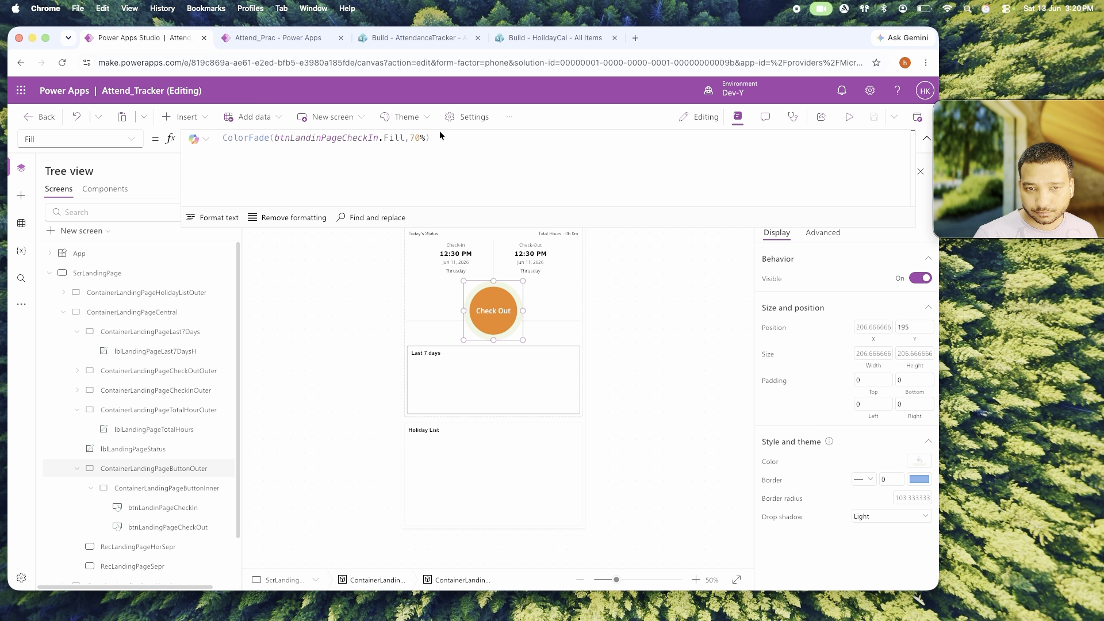
pyautogui.click(277, 139)
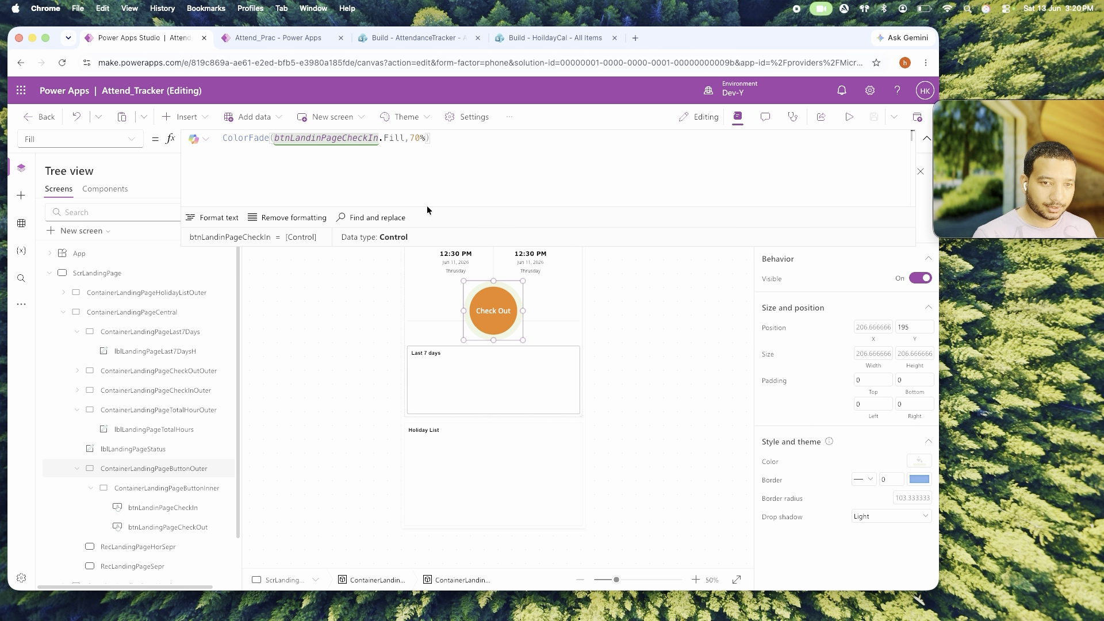
pyautogui.hotkey('shift', 'Return')
pyautogui.click(380, 146)
pyautogui.write('7')
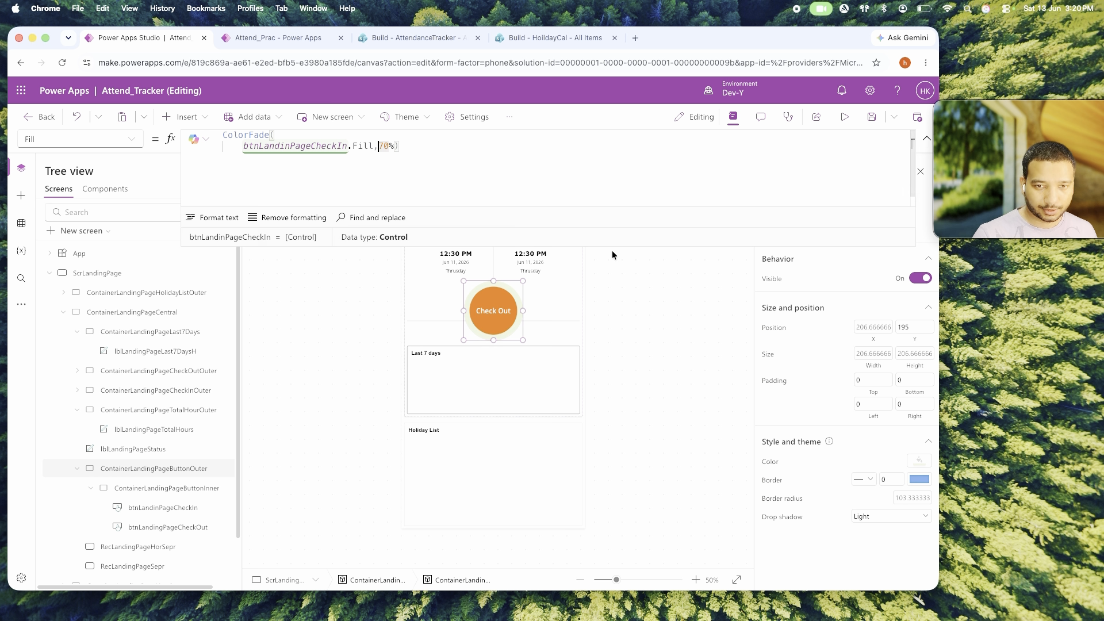
pyautogui.hotkey('shift', 'Return')
pyautogui.press('Up')
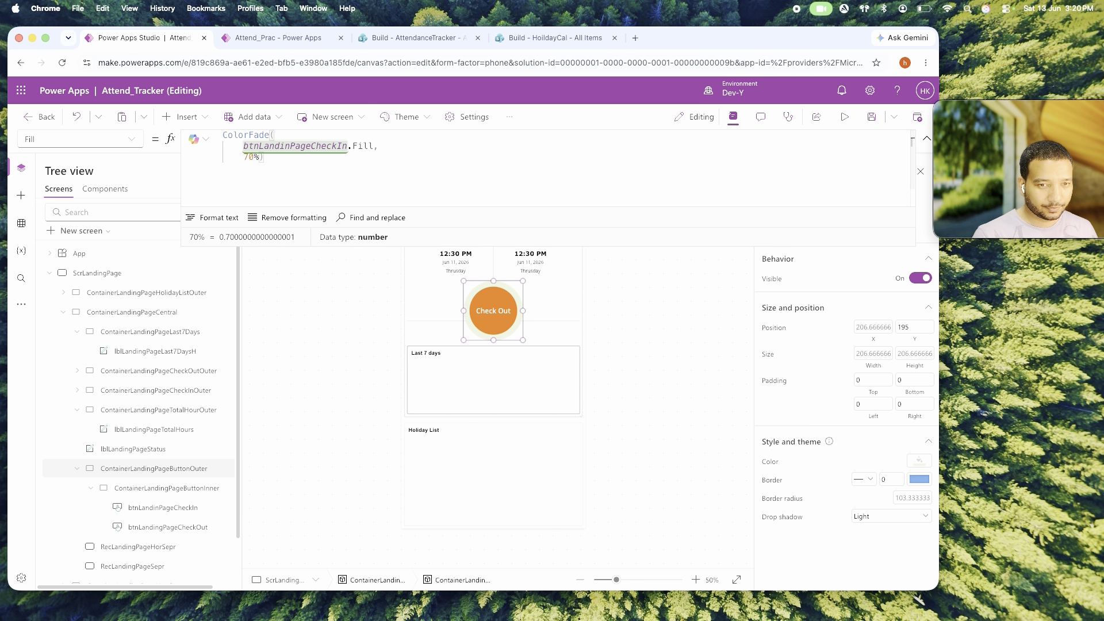
# Start an If inside the outer button container's ColorFade formula, testing btnLandinPageCheckIn.Visible and giving btnLandinPageCheckIn.Fill as the true value.
pyautogui.press('Left')
pyautogui.write('If(')
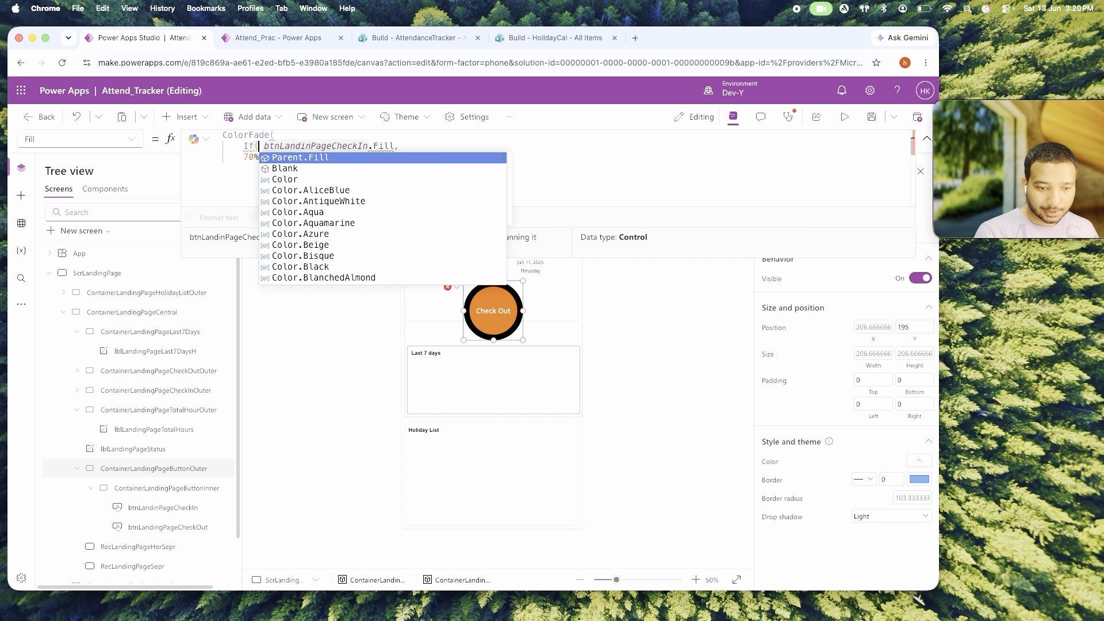
pyautogui.write('btnlandin')
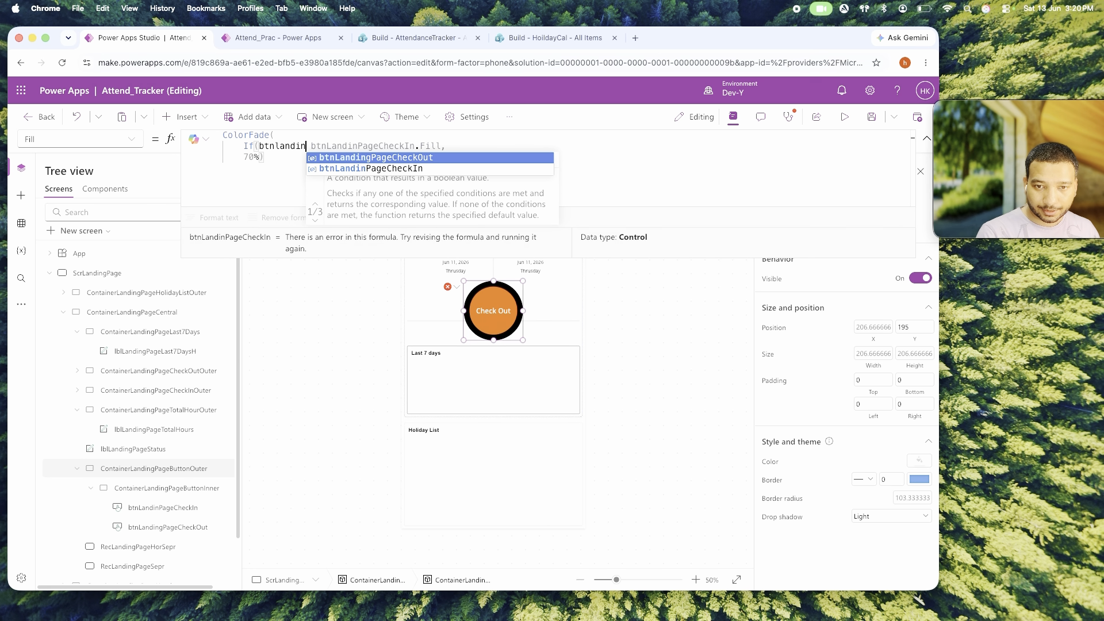
pyautogui.press('Tab')
pyautogui.write('.v')
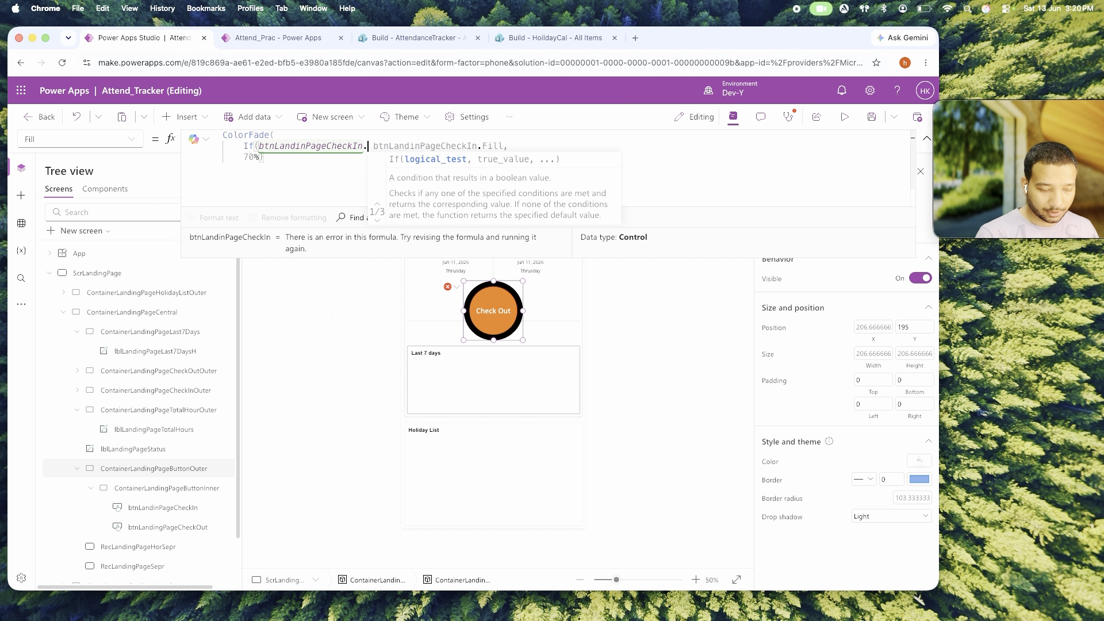
pyautogui.press('Down')
pyautogui.press('Tab')
pyautogui.write(',')
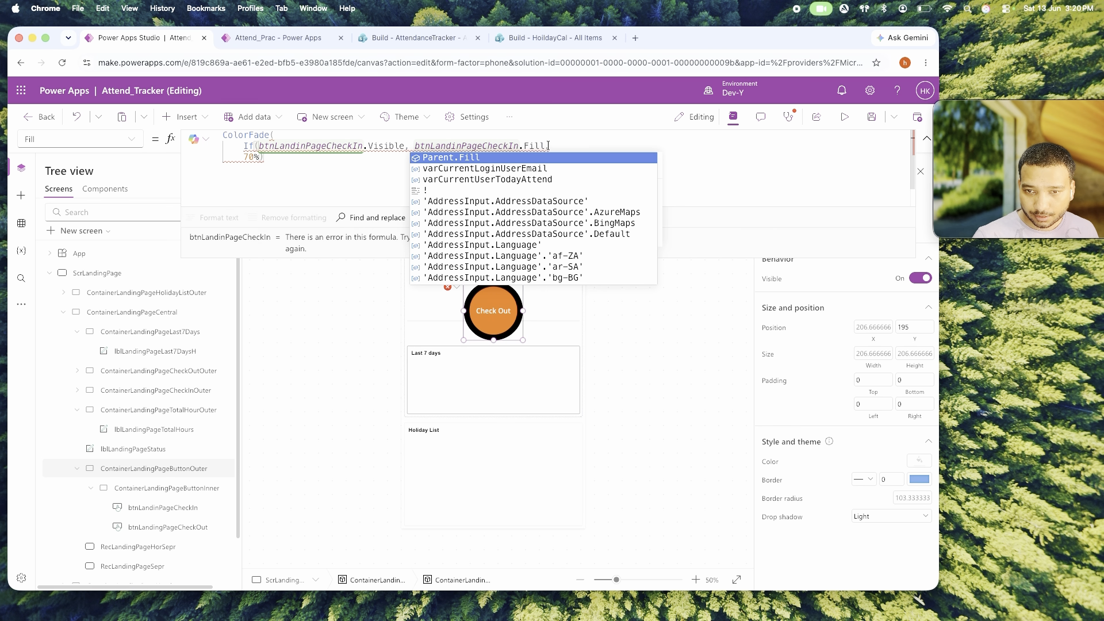
# Add btnLandingPageCheckOut.Fill as the If's false value, close the If and separate it from the 70% argument with a comma.
pyautogui.click(598, 151)
pyautogui.write('b')
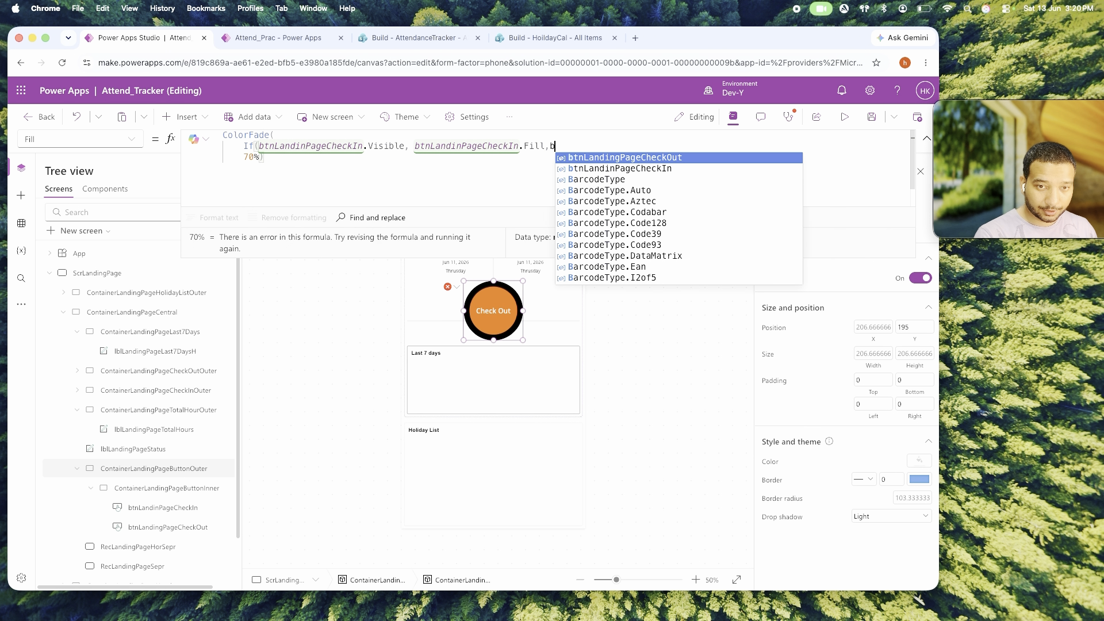
pyautogui.write('tnLandingPageCheckOut.Fill)')
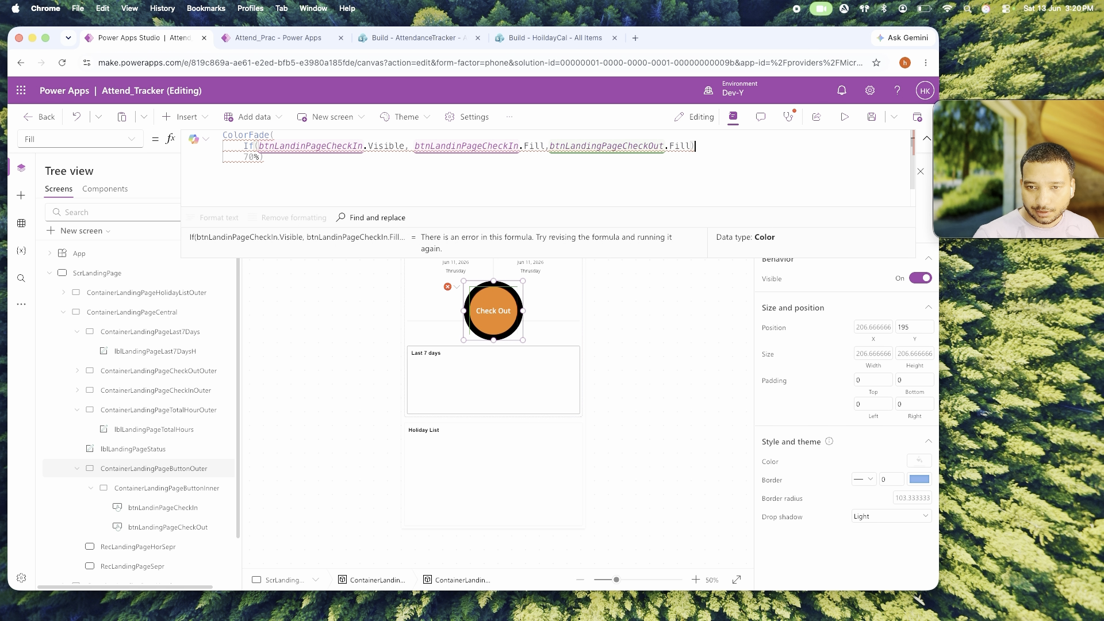
pyautogui.click(404, 146)
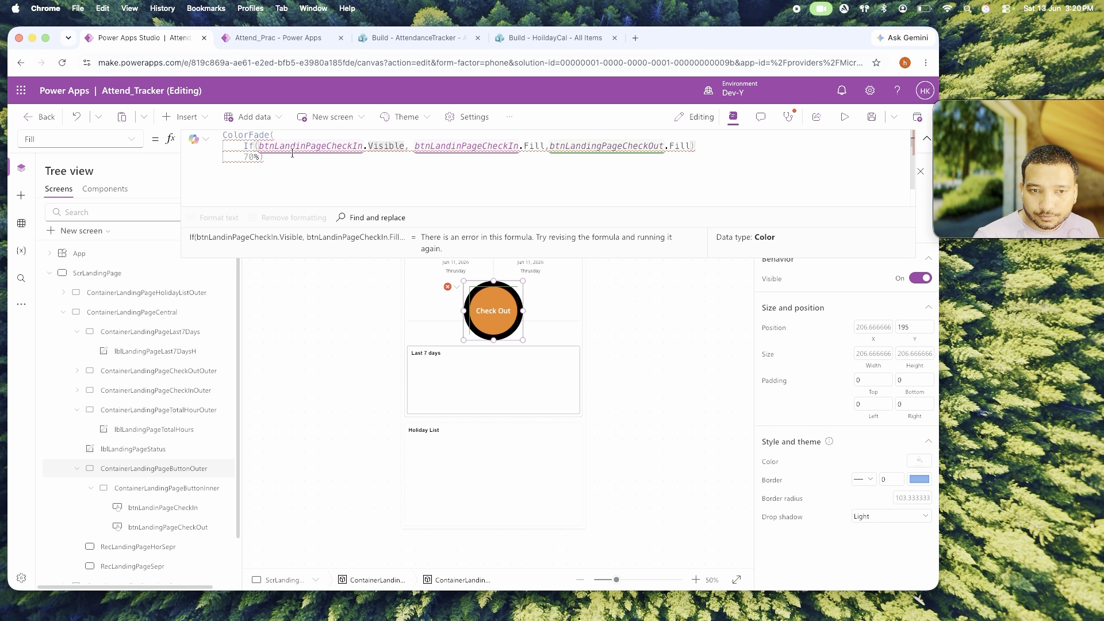
pyautogui.click(706, 148)
pyautogui.write(',')
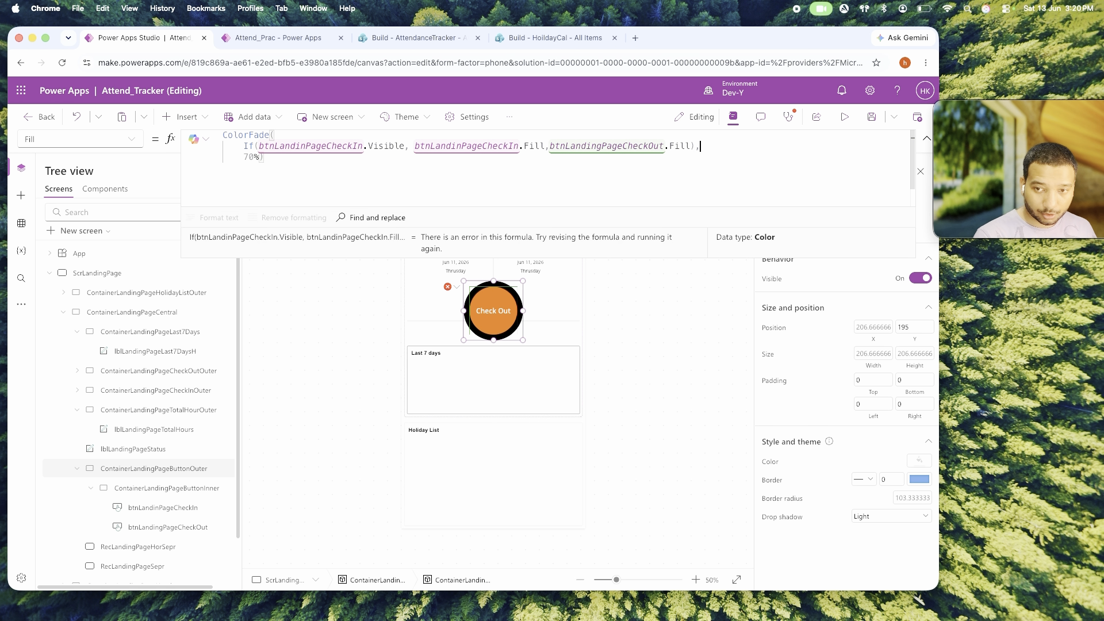
# Examine the condition and both fill values in the ColorFade formula, and check the ring colour in the app preview.
pyautogui.click(253, 161)
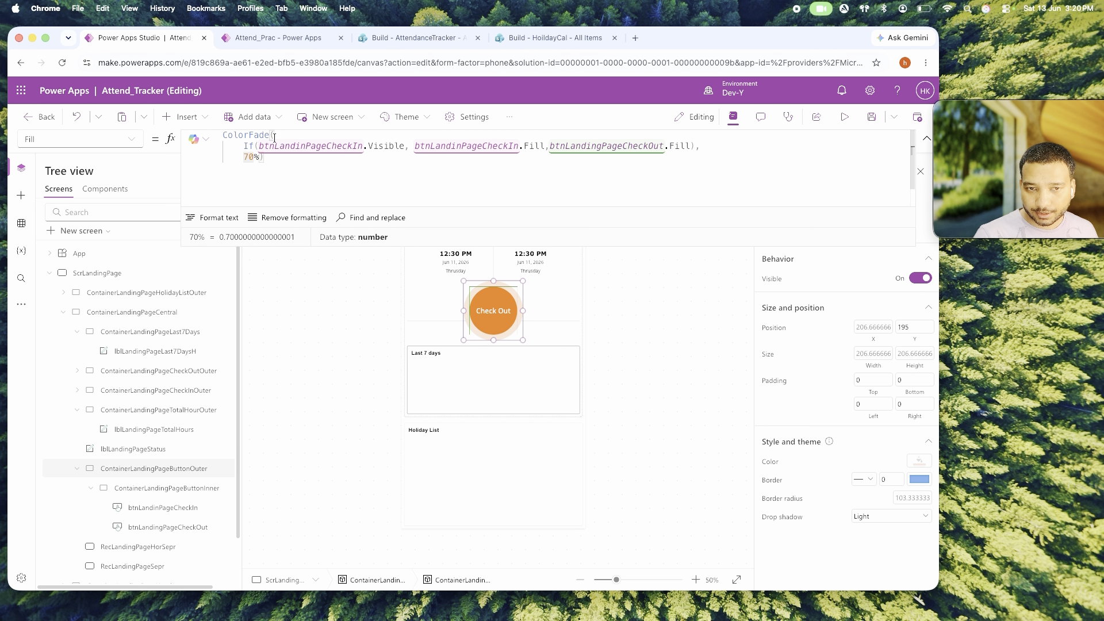
pyautogui.click(296, 157)
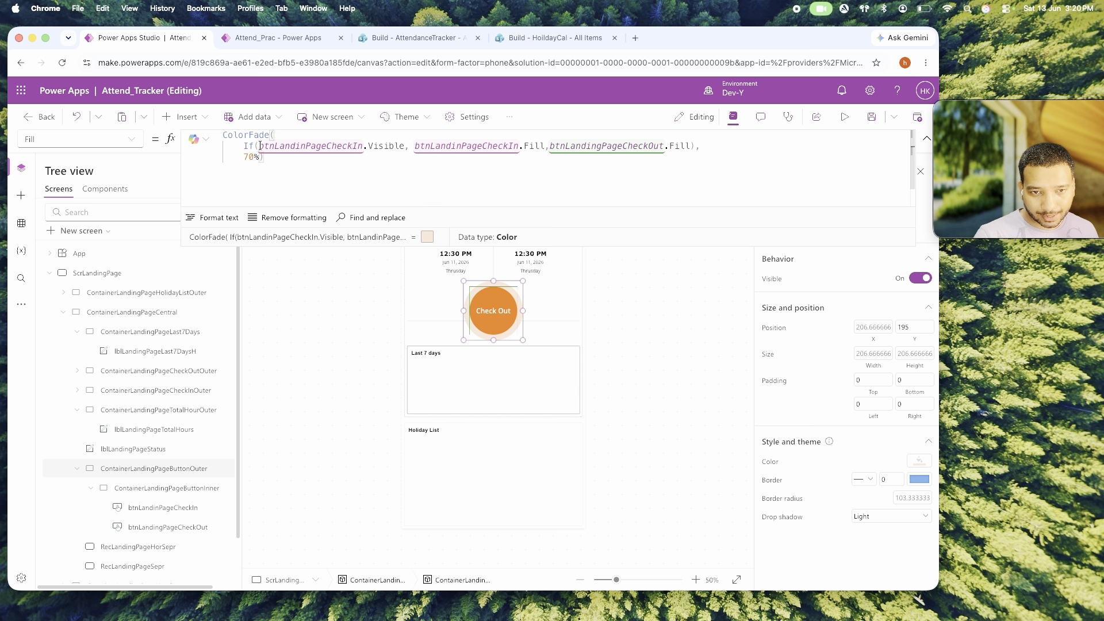
pyautogui.moveTo(260, 146); pyautogui.dragTo(380, 146)
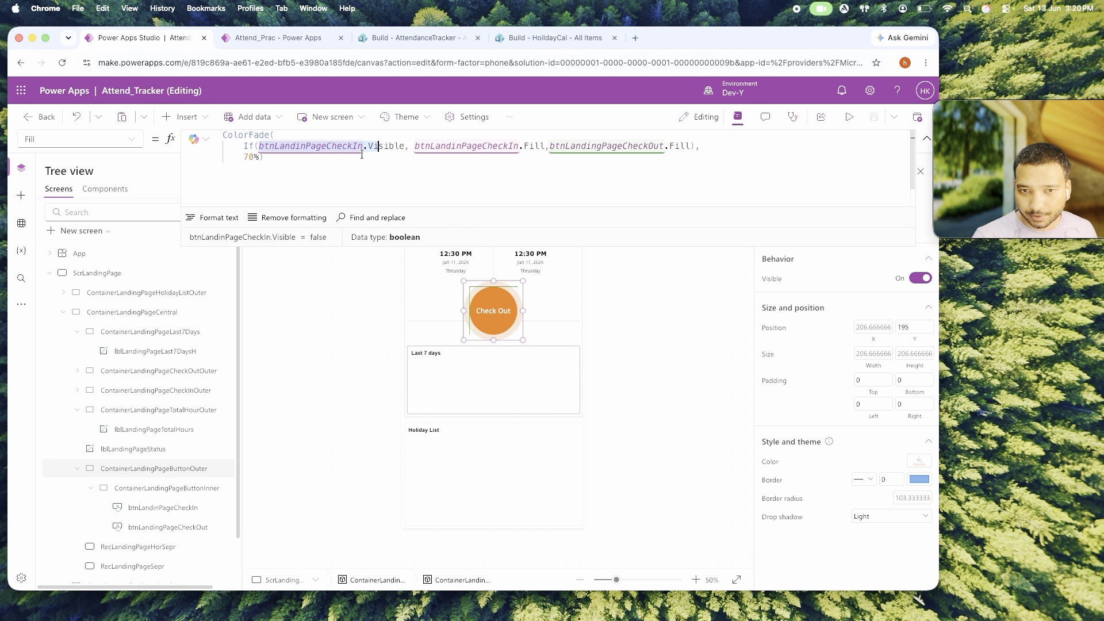
pyautogui.click(384, 146)
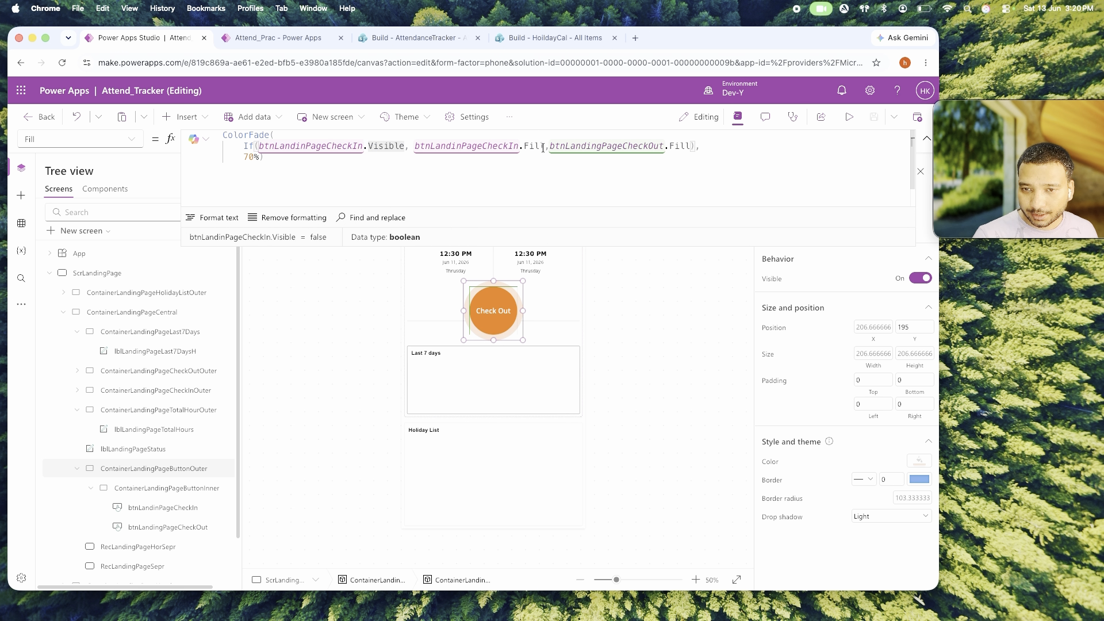
pyautogui.moveTo(544, 146); pyautogui.dragTo(446, 142)
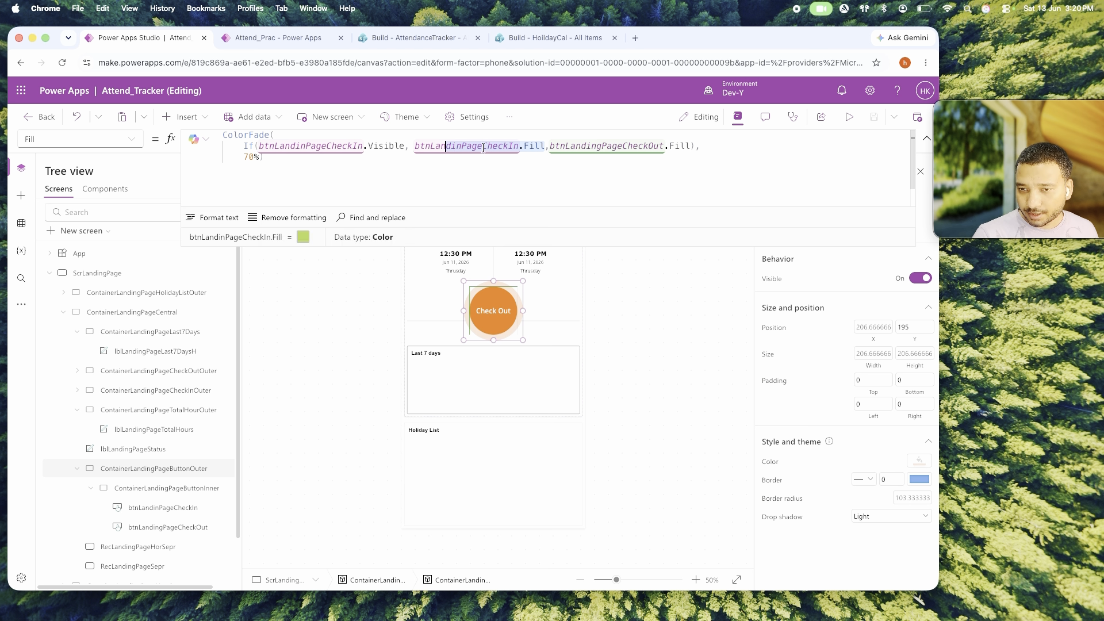
pyautogui.moveTo(690, 146); pyautogui.dragTo(617, 146)
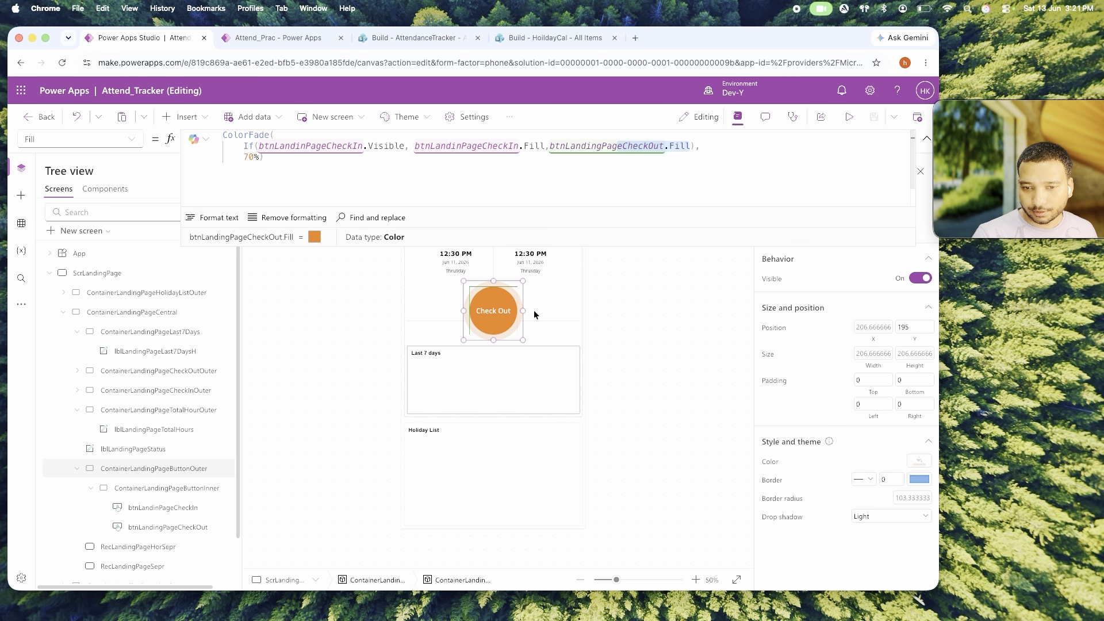
pyautogui.click(848, 117)
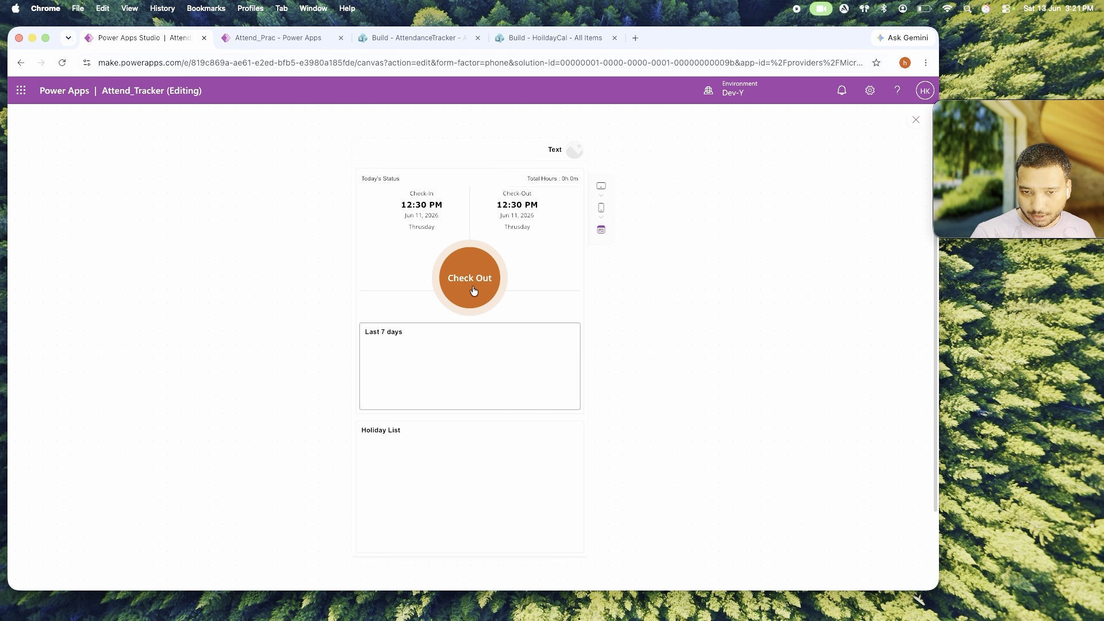
pyautogui.click(916, 119)
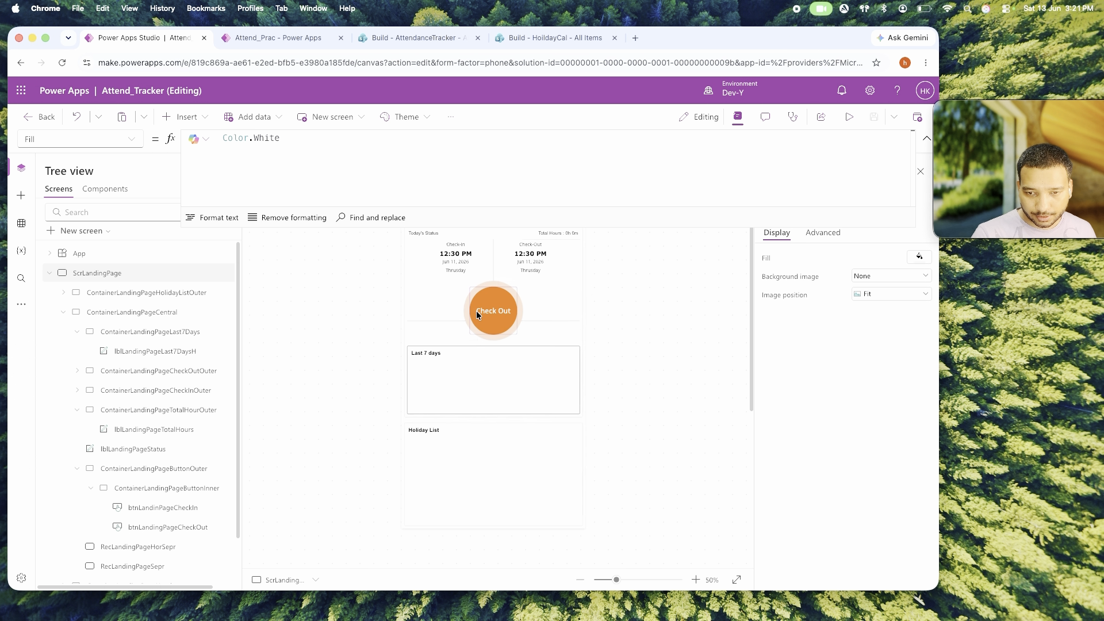
# Restore the Check In button's Visible formula to IsBlank(varCurrentUserTodayAttend) and preview the app.
pyautogui.click(160, 510)
pyautogui.click(257, 148)
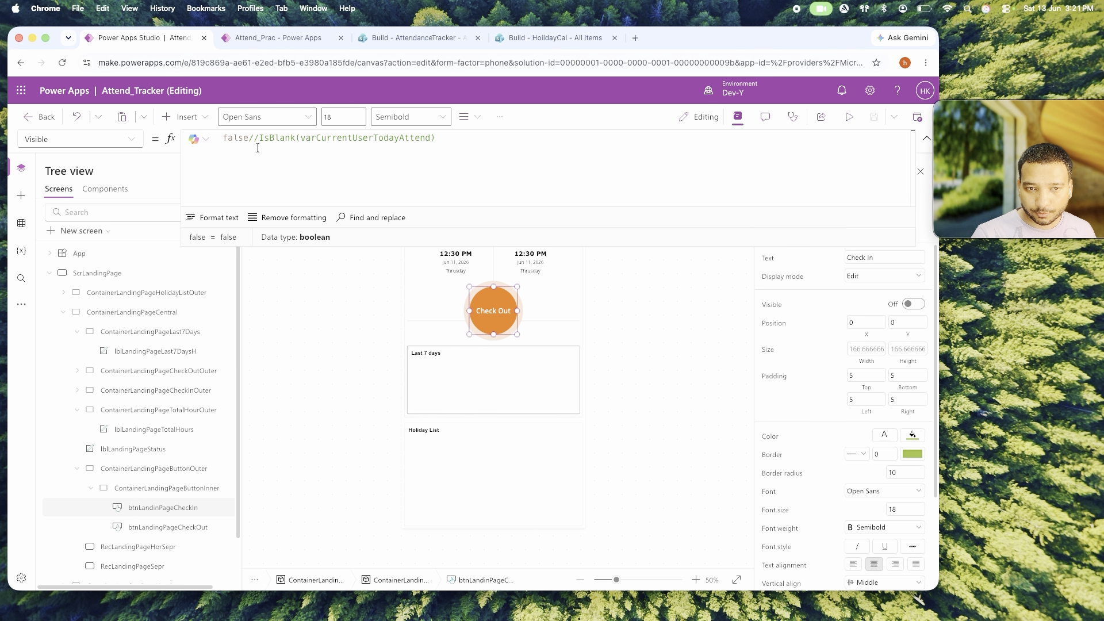
pyautogui.press('super+shift+Left')
pyautogui.press('BackSpace')
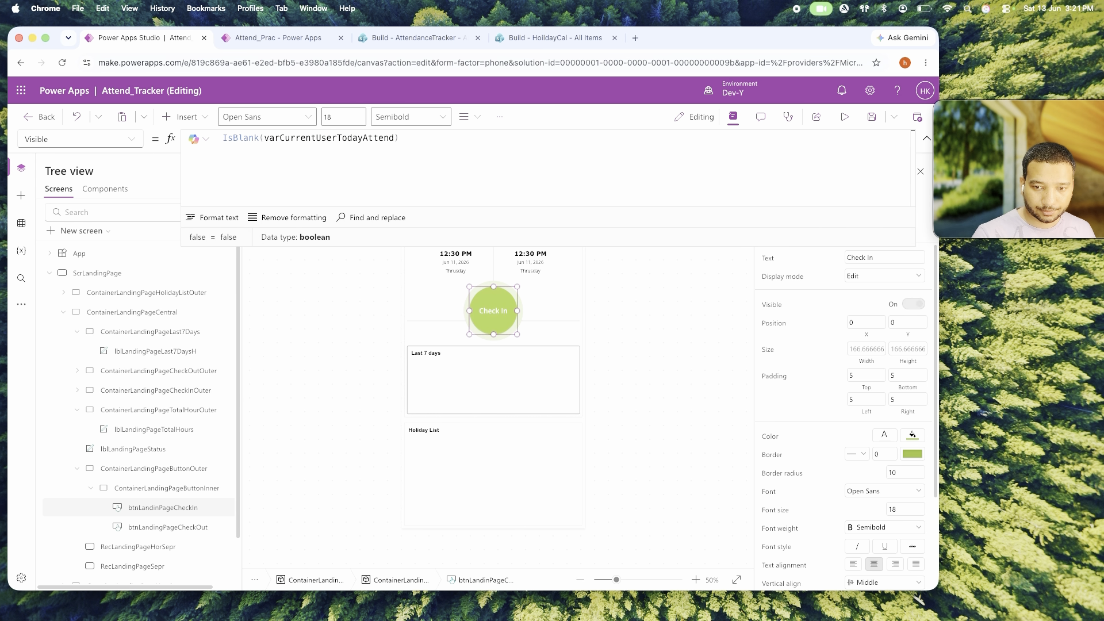
pyautogui.click(626, 354)
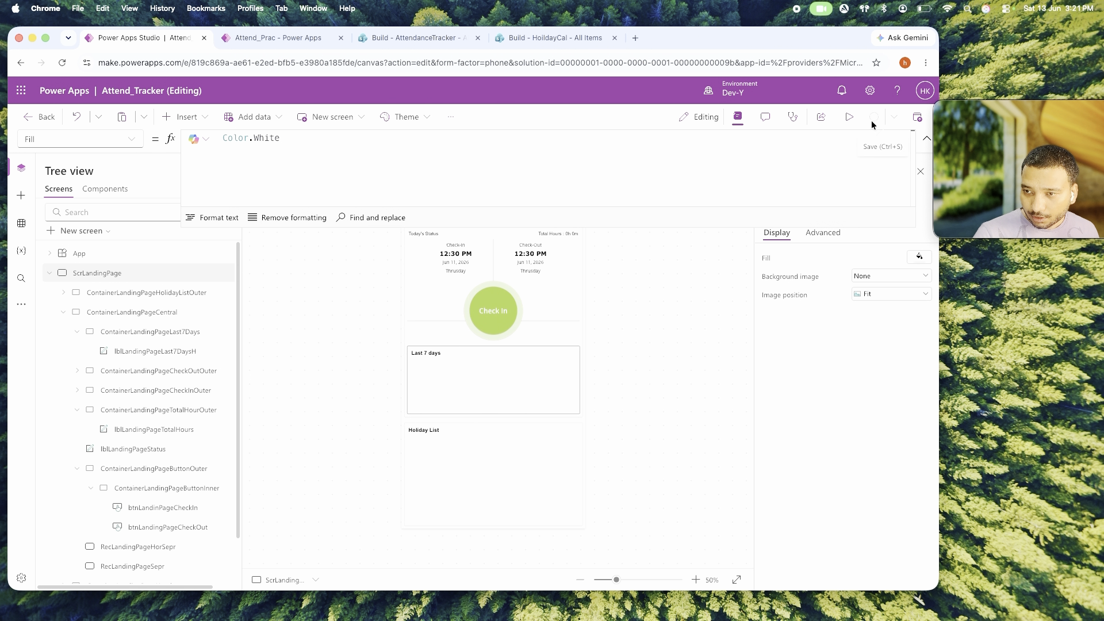
pyautogui.click(846, 117)
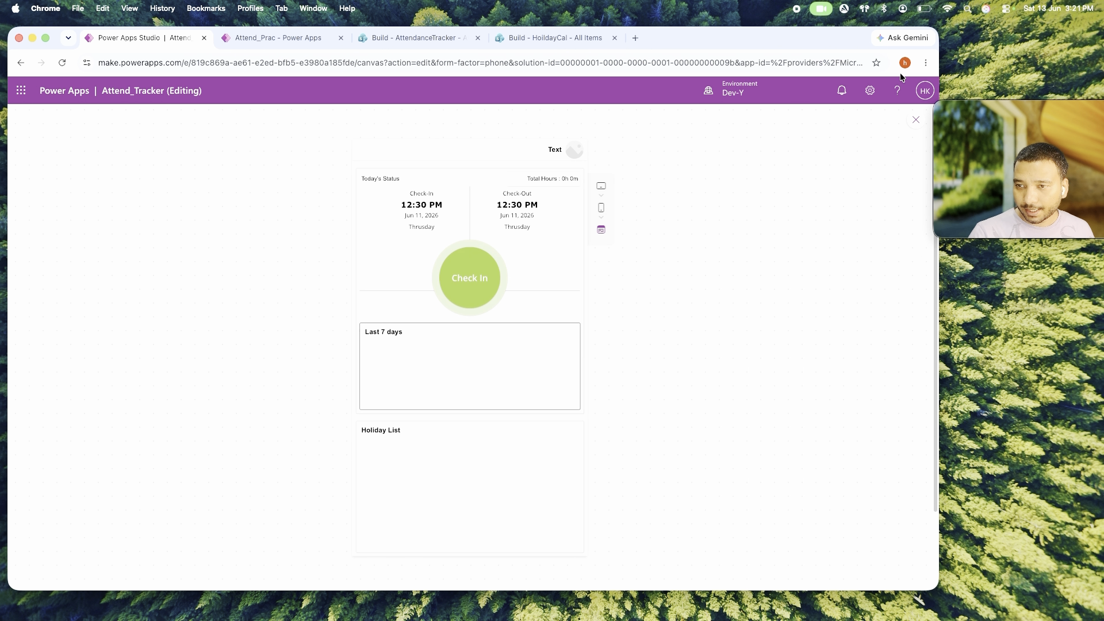
pyautogui.click(914, 125)
# Replace the Check In button's OnSelect formula with a Patch call that uses AttendanceTracker as its data source.
pyautogui.click(513, 312)
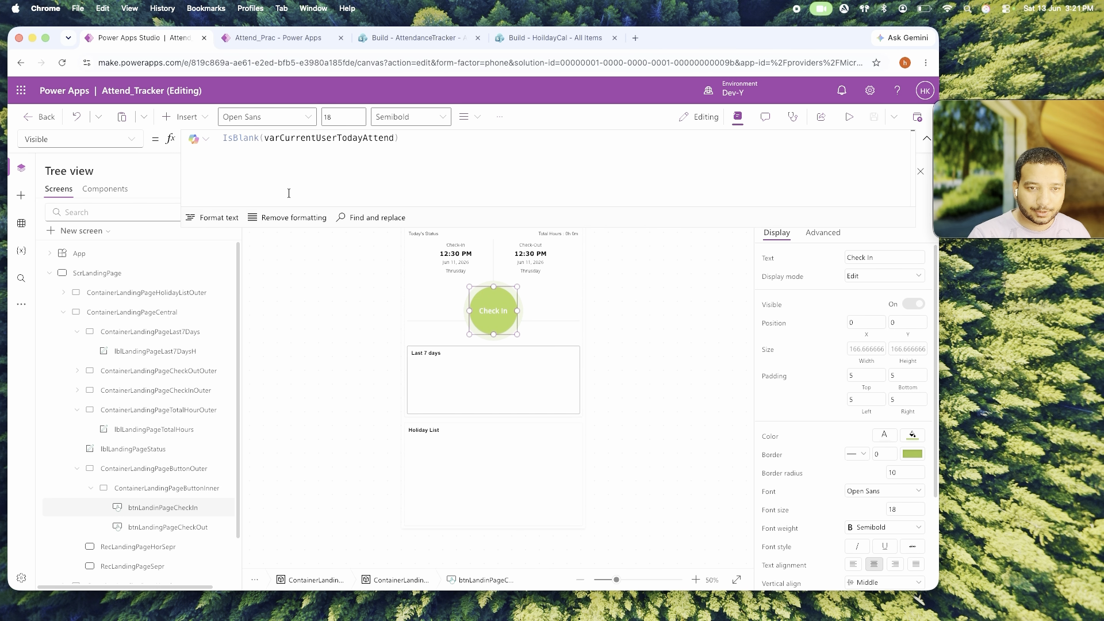
pyautogui.click(112, 139)
pyautogui.write('on')
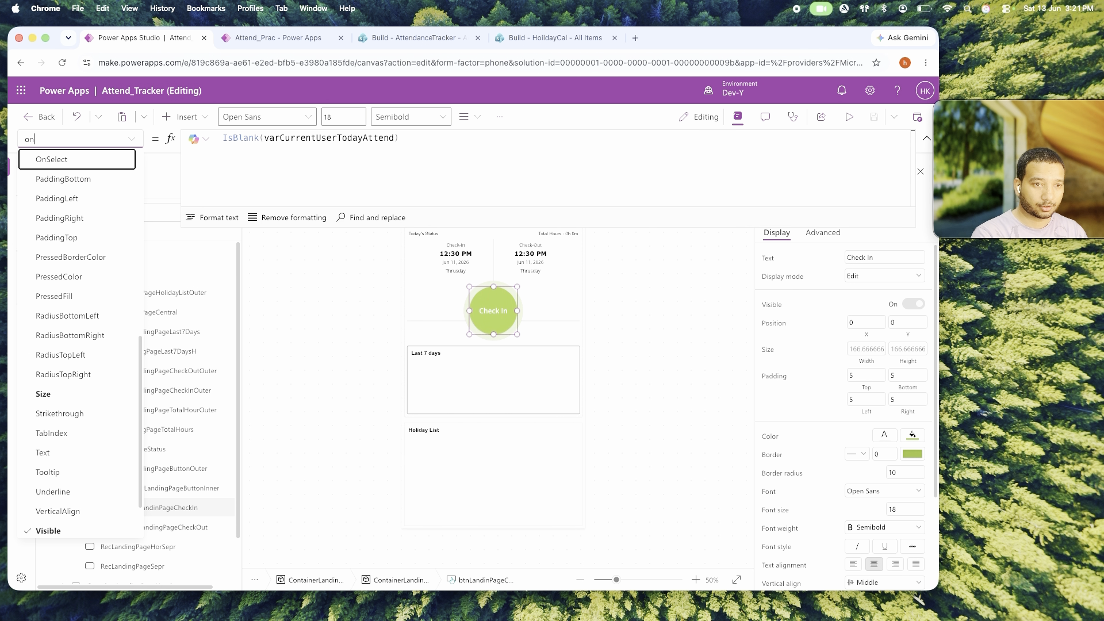
pyautogui.press('Return')
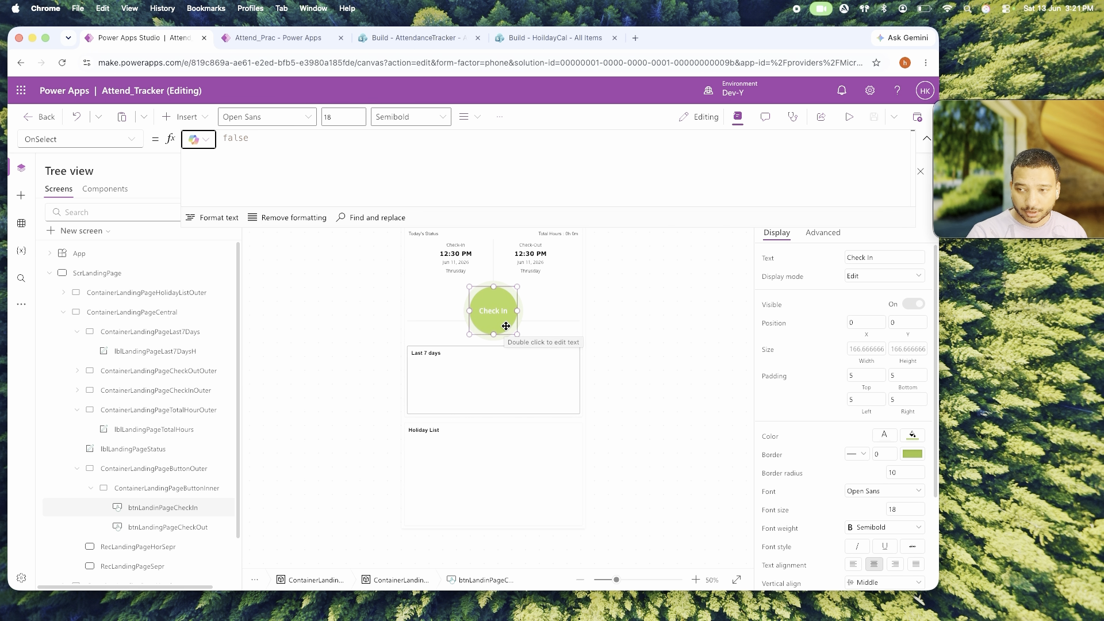
pyautogui.click(295, 150)
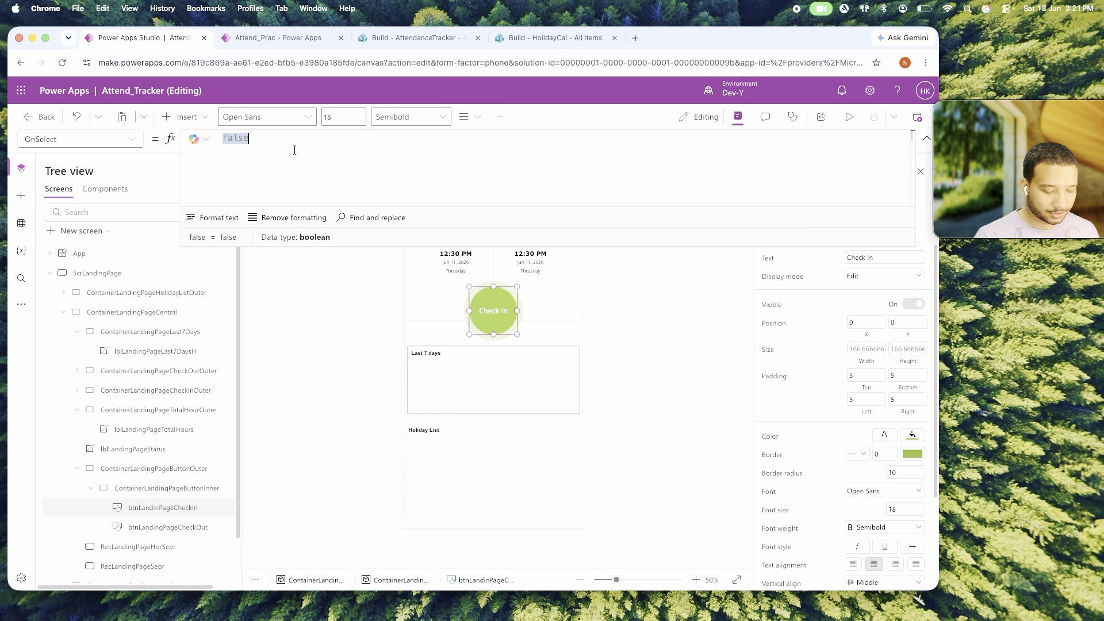
pyautogui.write('Pat')
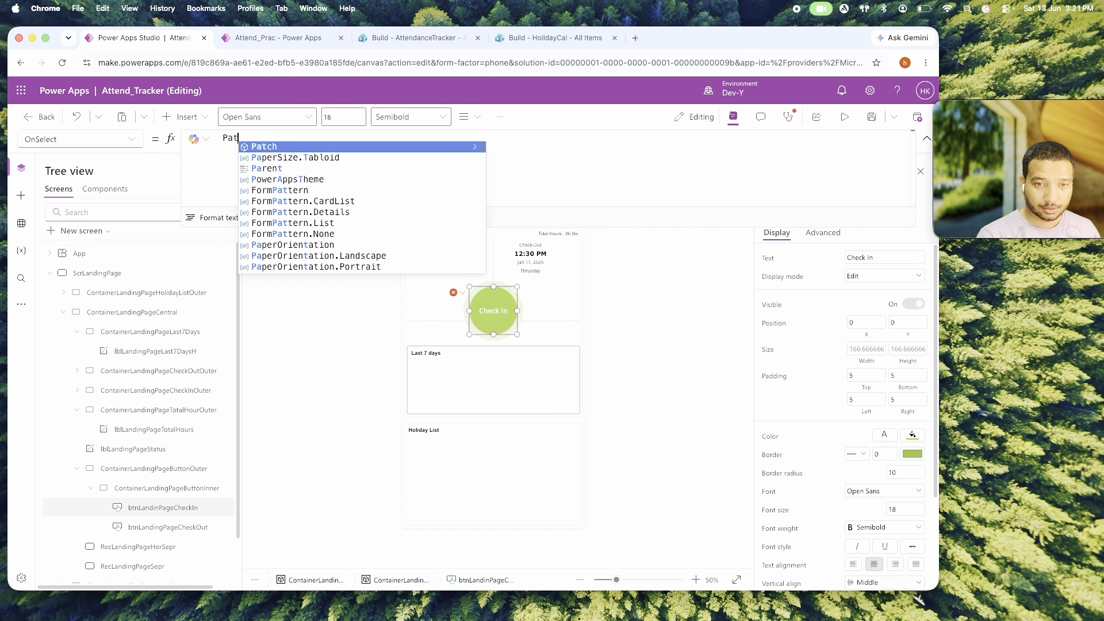
pyautogui.press('Tab')
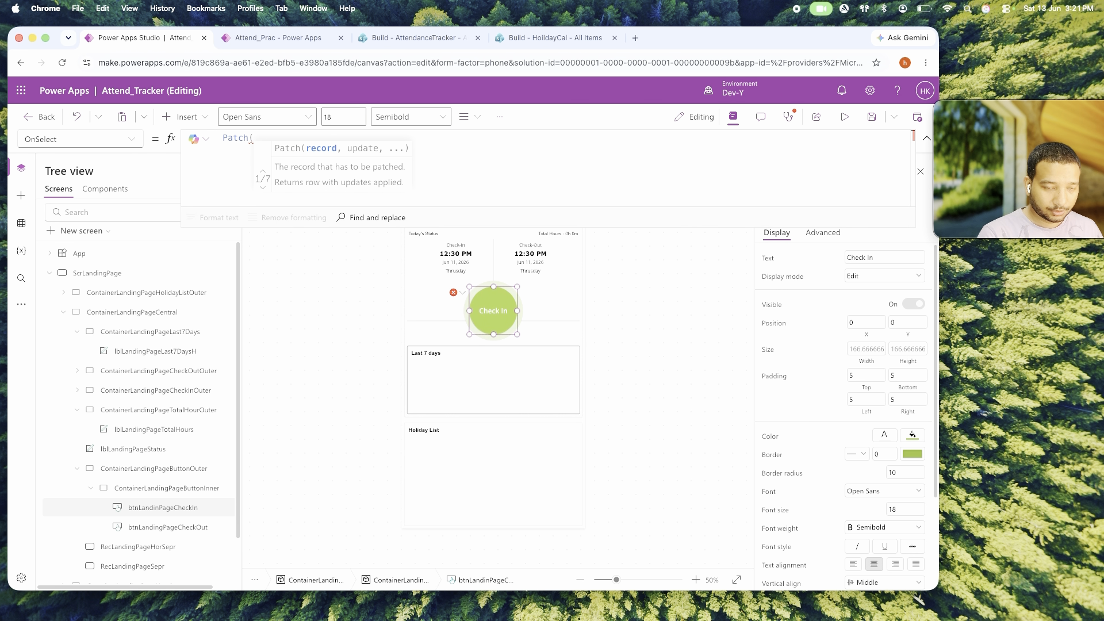
pyautogui.write('att')
pyautogui.press('Tab')
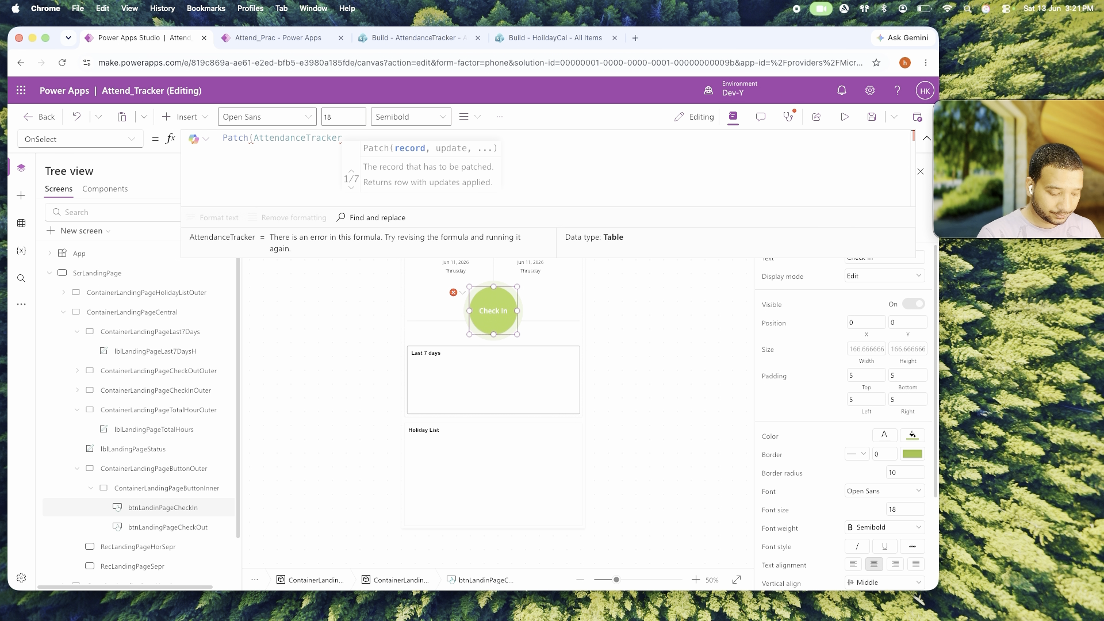
# Add Defaults(AttendanceTracker) as the Patch call's second argument and close the parentheses.
pyautogui.write(',def')
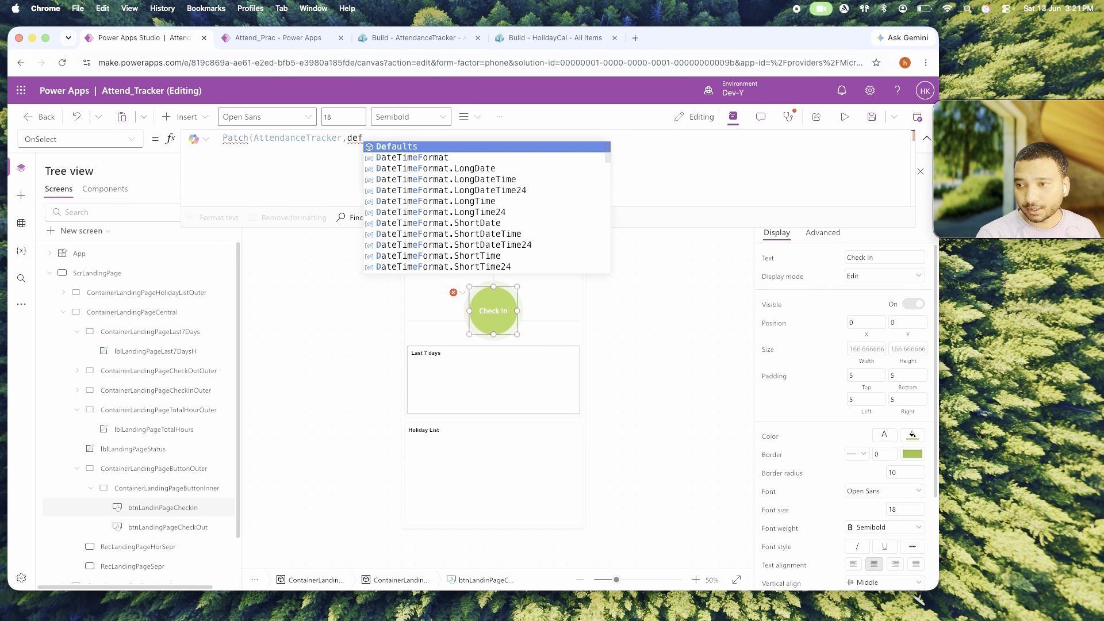
pyautogui.press('Tab')
pyautogui.write(')')
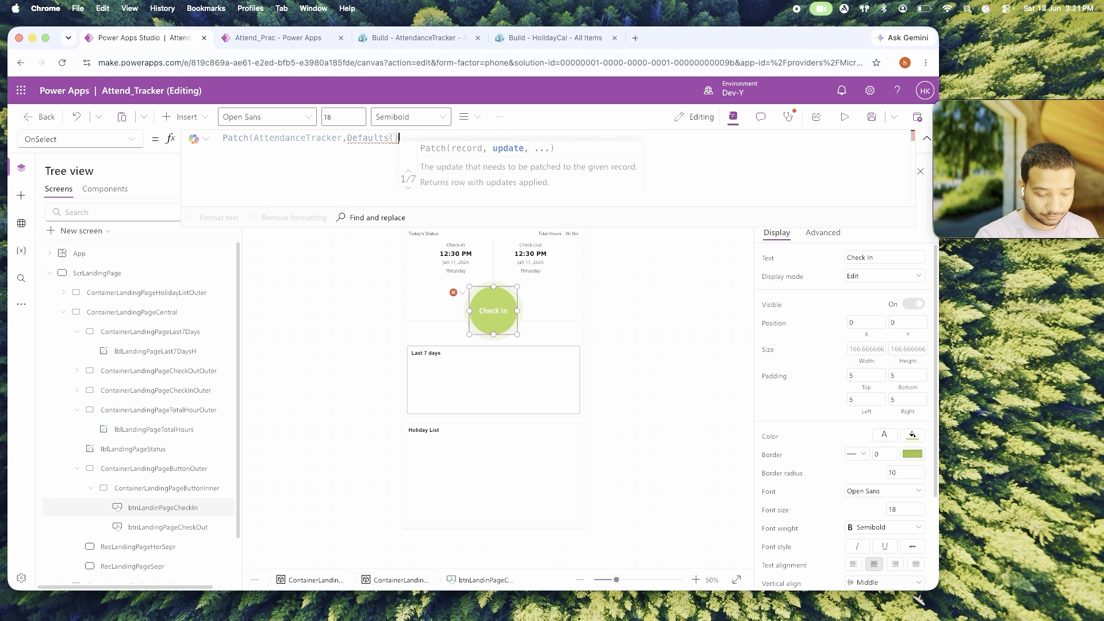
pyautogui.write(')')
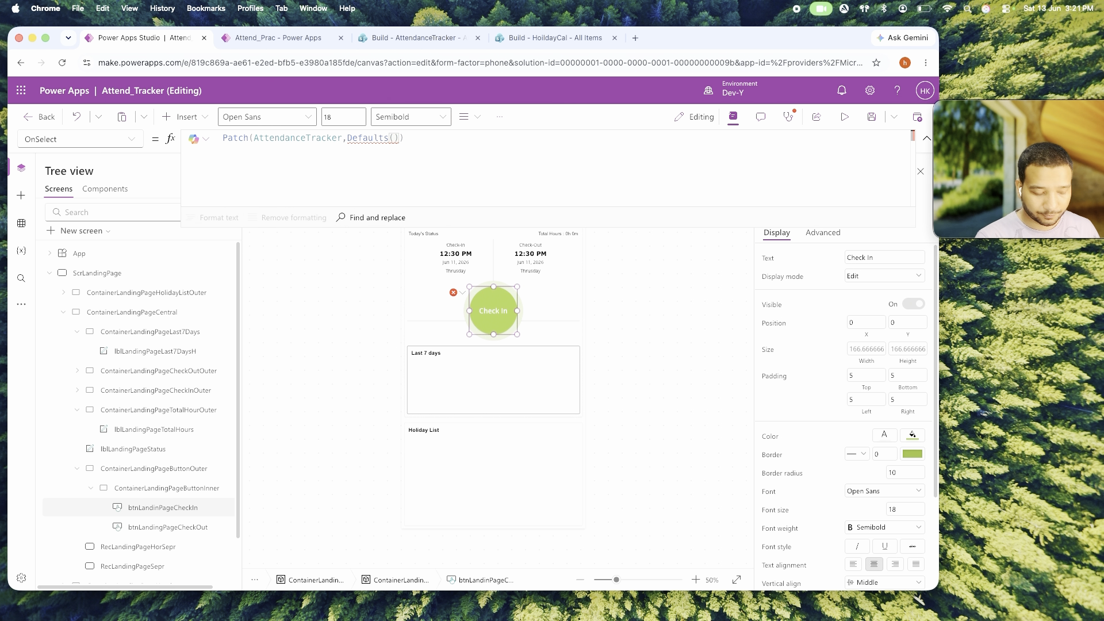
pyautogui.write('attend')
pyautogui.press('Tab')
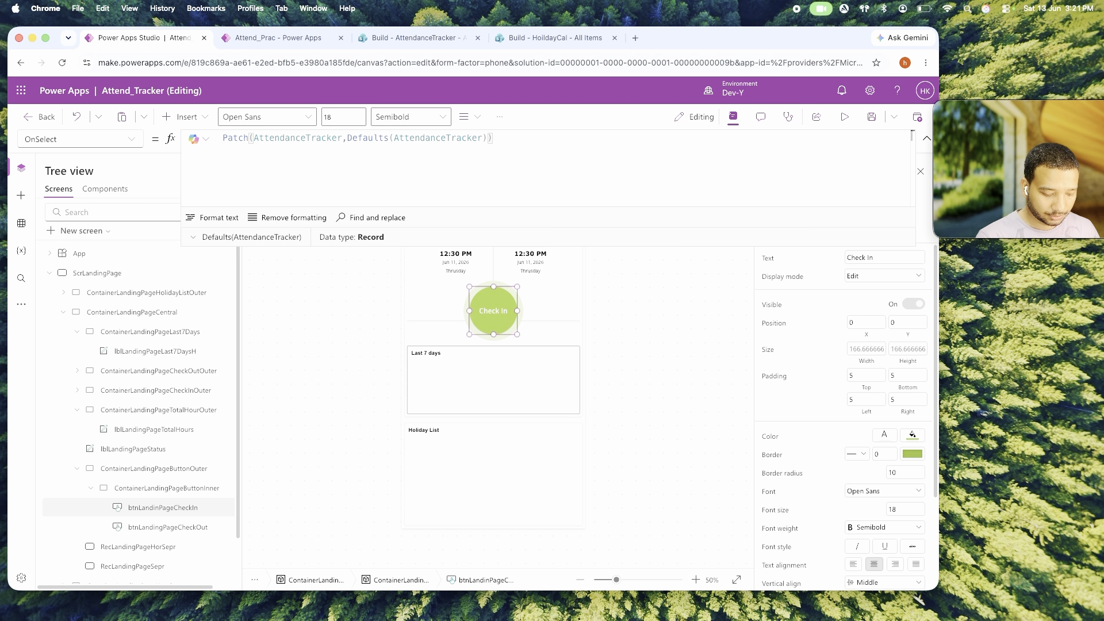
# Add an empty {} record on a new line of the Patch call, with the closing parenthesis on its own line.
pyautogui.write(',')
pyautogui.hotkey('shift', 'Return')
pyautogui.write('{')
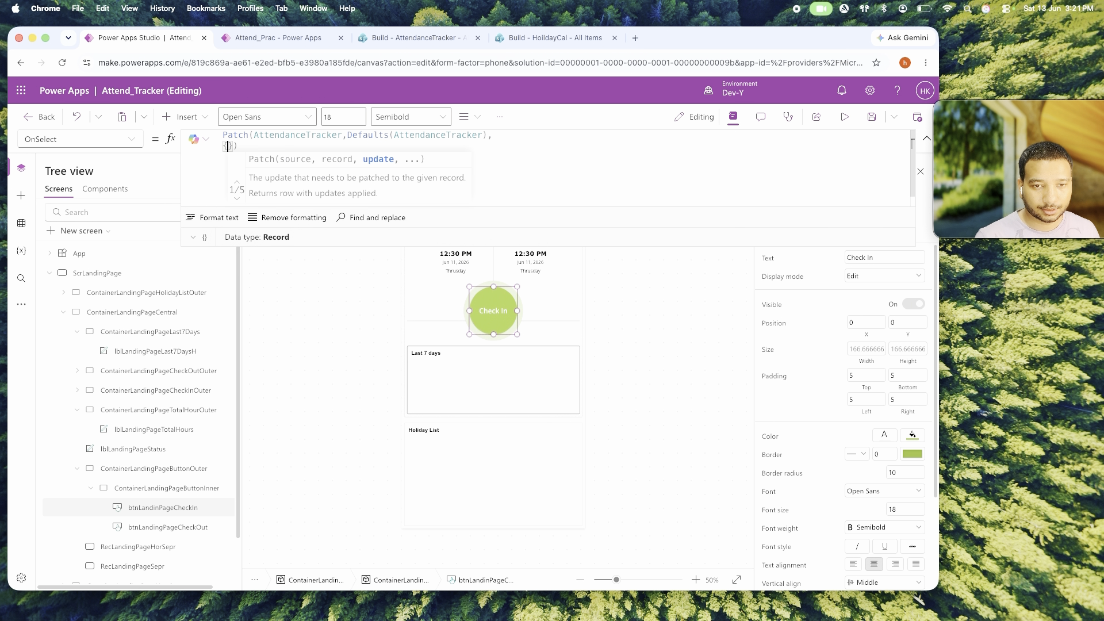
pyautogui.press('Right')
pyautogui.hotkey('shift', 'Return')
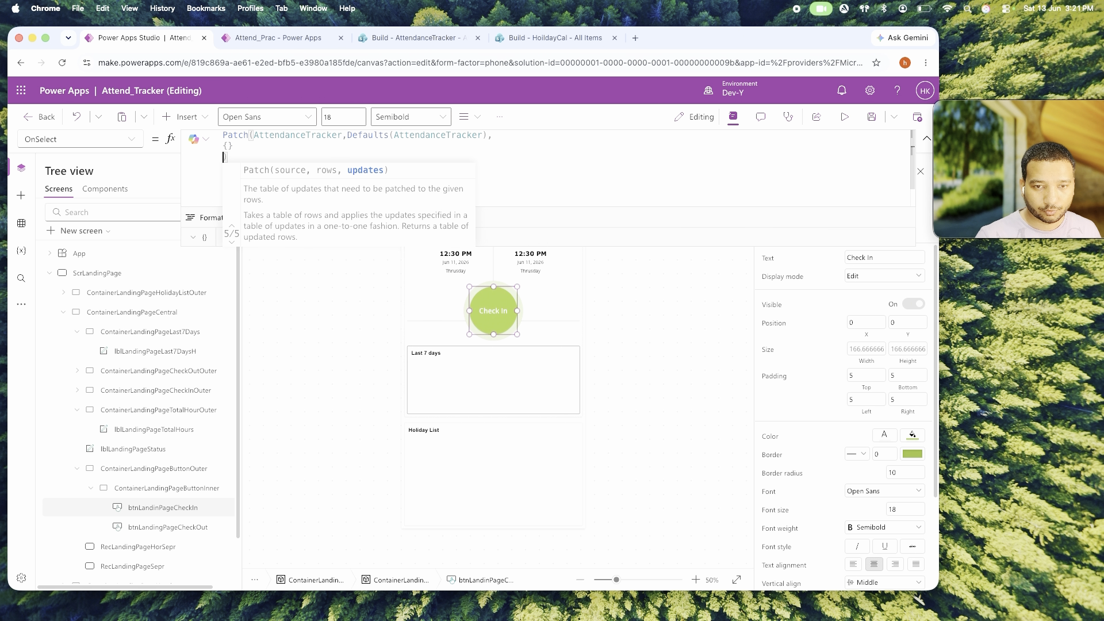
# Add a Title field with the text "PowerApp : " inside the Patch call's record, indented on its line.
pyautogui.click(229, 146)
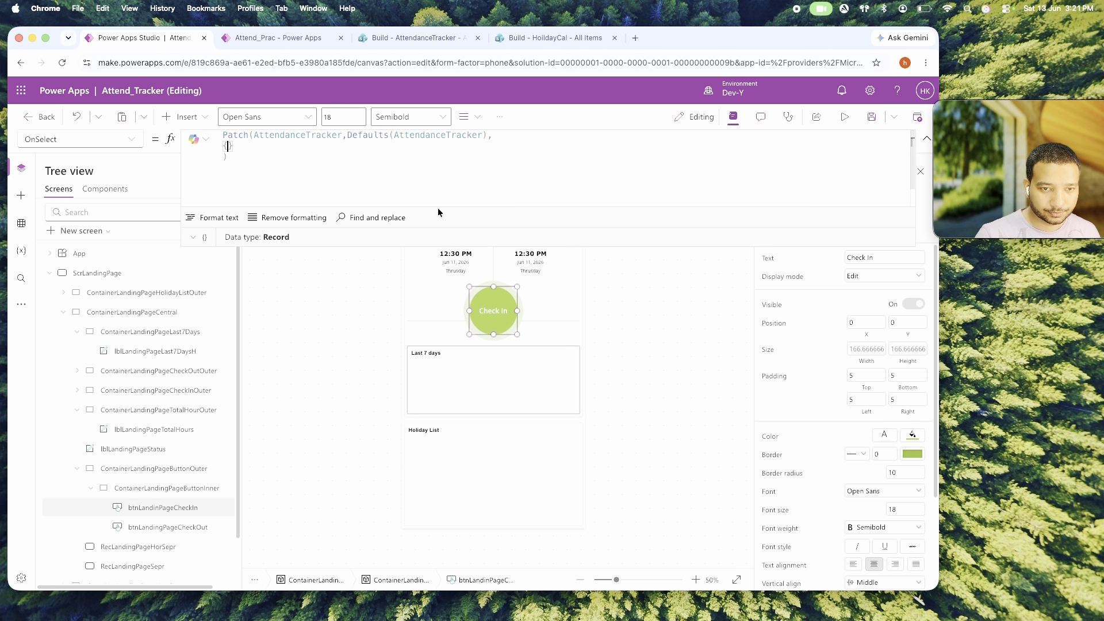
pyautogui.press('Tab')
pyautogui.press('Right')
pyautogui.write('Ti')
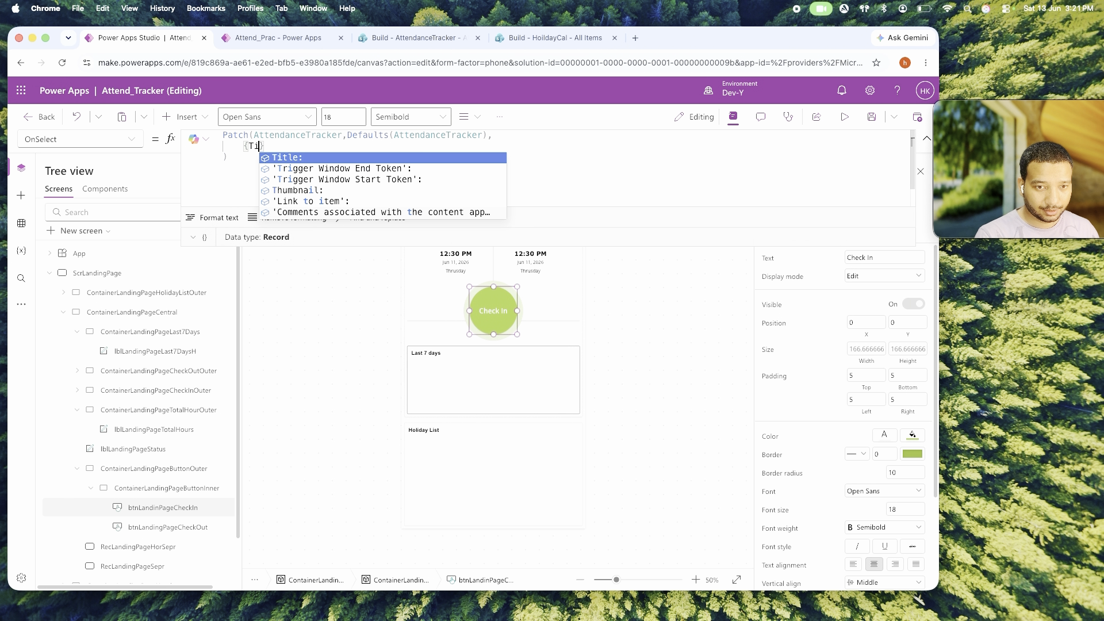
pyautogui.press('BackSpace')
pyautogui.press('BackSpace')
pyautogui.write('Title:""')
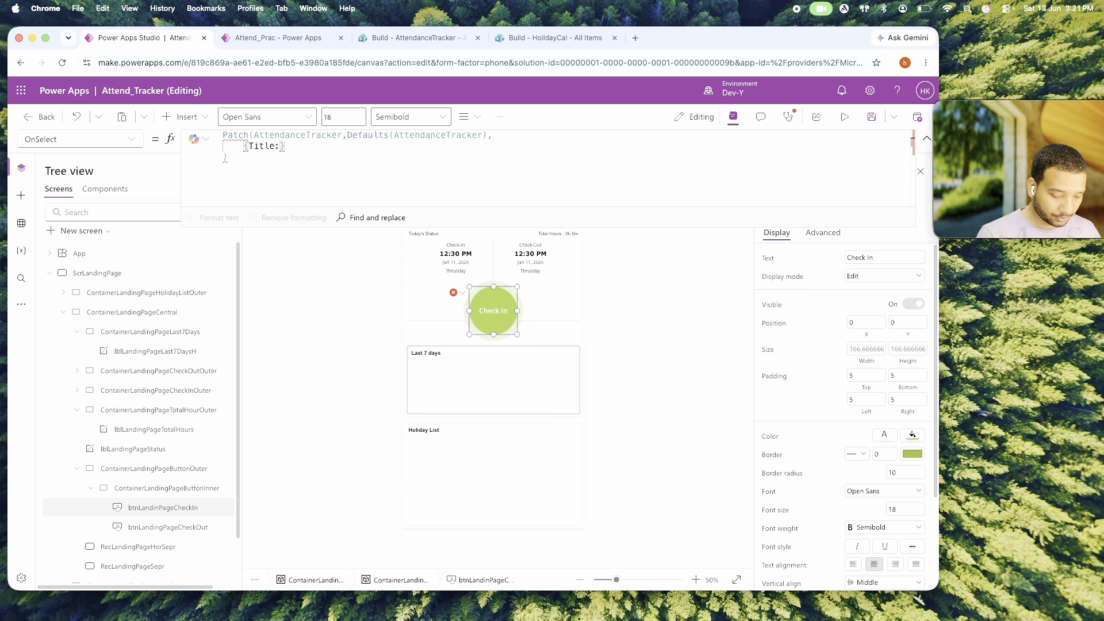
pyautogui.press('Left')
pyautogui.write('Power')
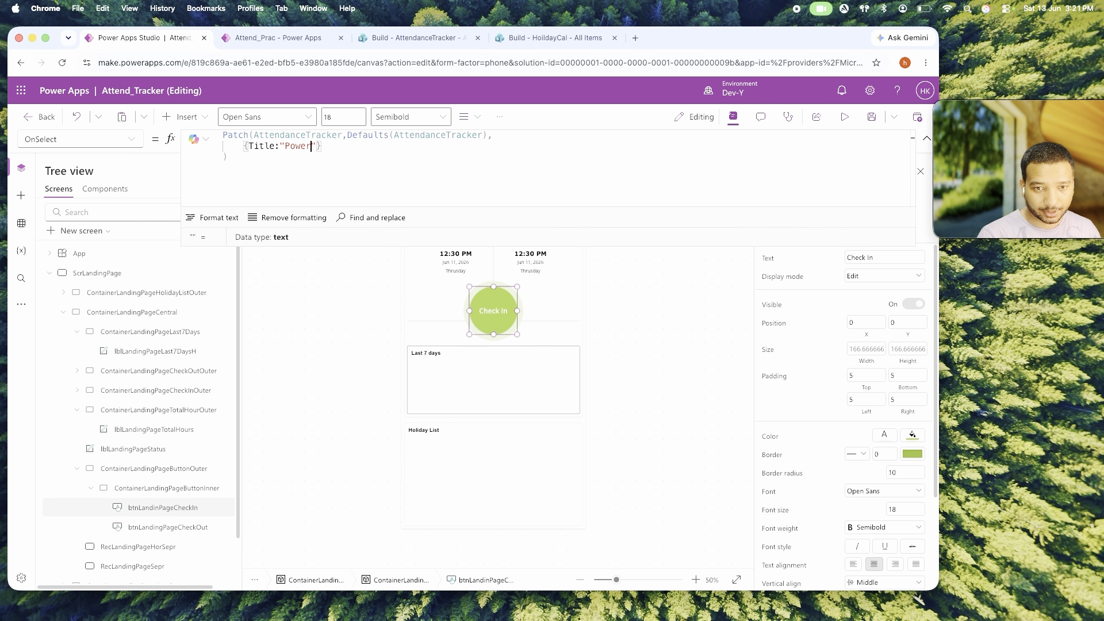
pyautogui.write('App')
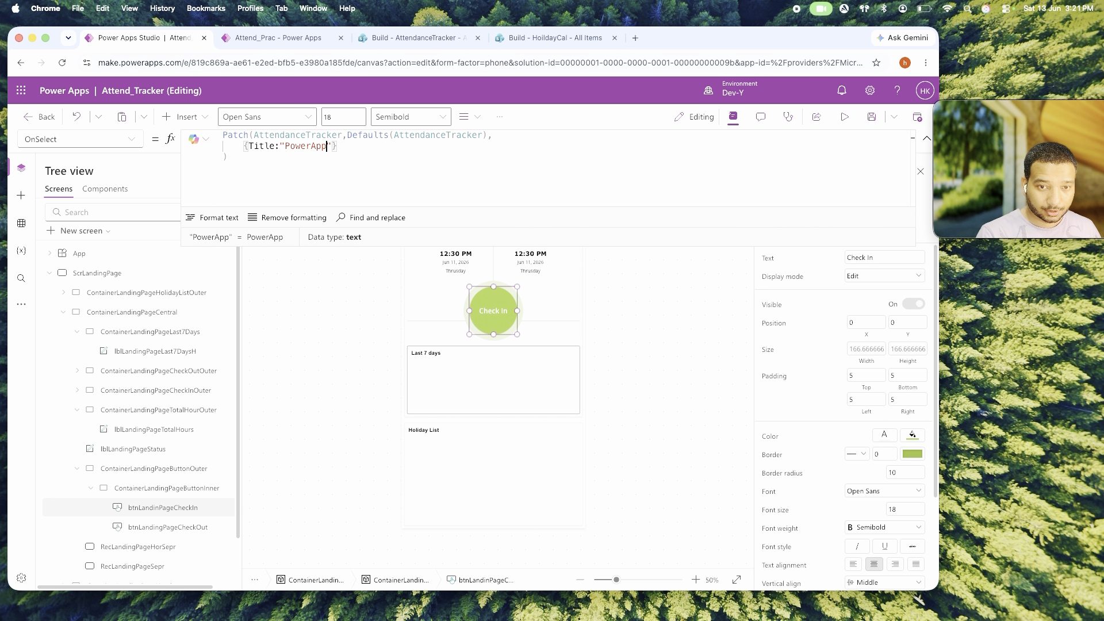
pyautogui.write(' :')
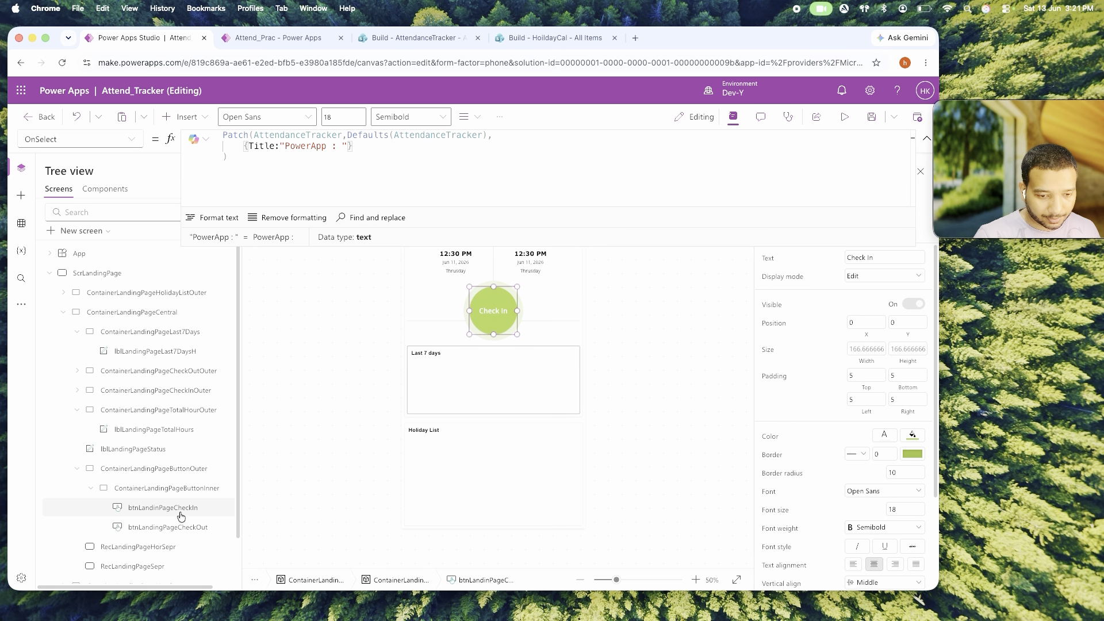
# Copy the Check In button's control name, btnLandinPageCheckIn, and append it to the Title text in the Patch record.
pyautogui.doubleClick(179, 509)
pyautogui.press('super+c')
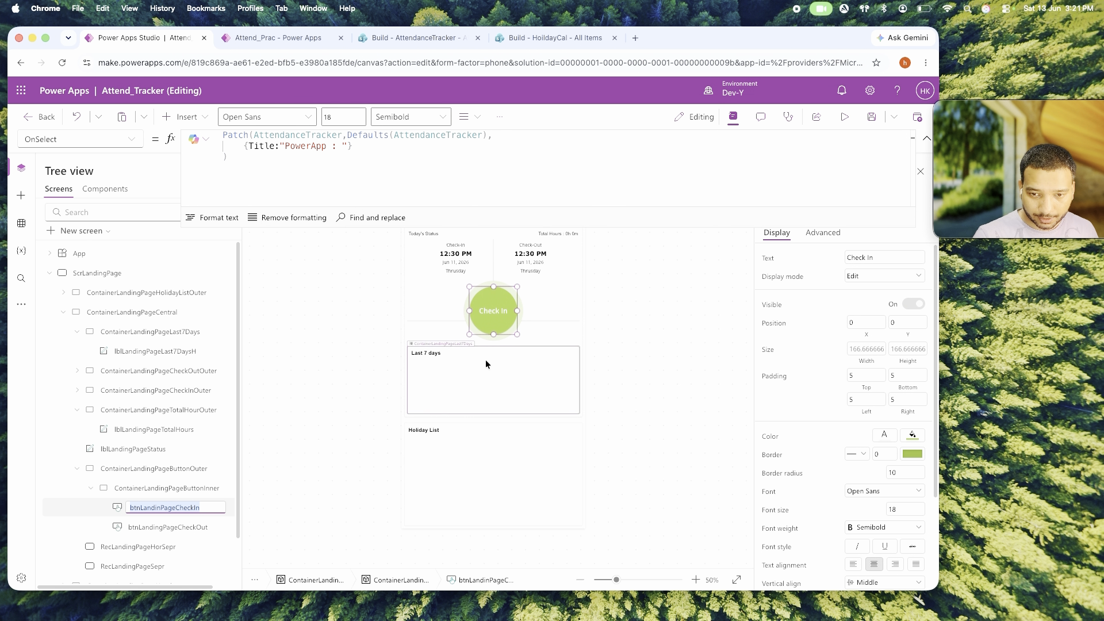
pyautogui.click(344, 147)
pyautogui.press('super+v')
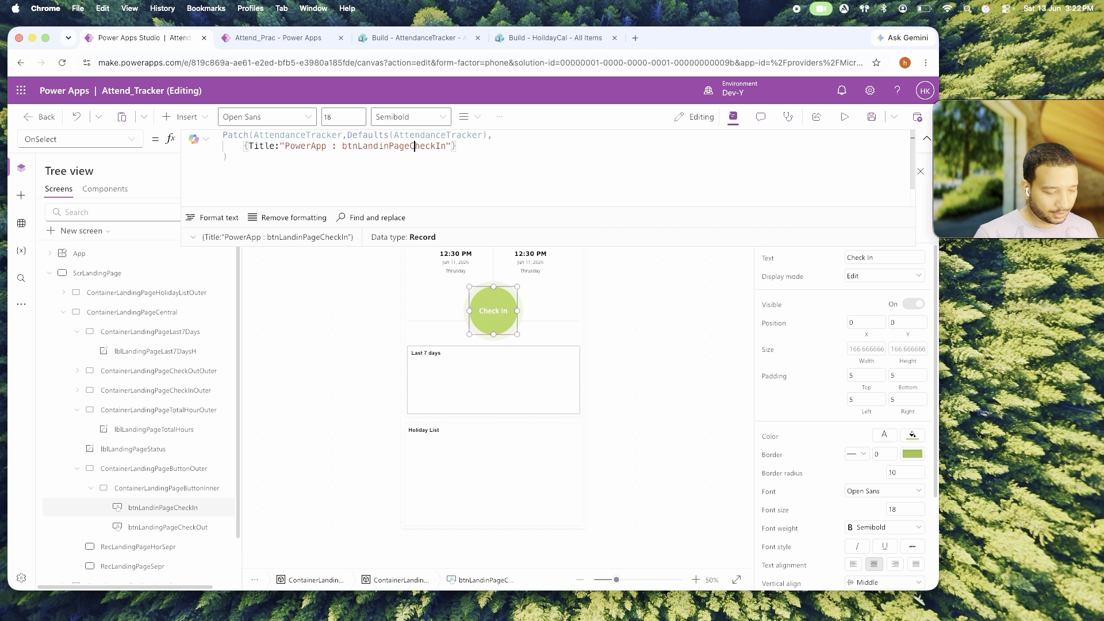
# Put the Title field on its own line and align the record's closing brace with the opening one.
pyautogui.press('Return')
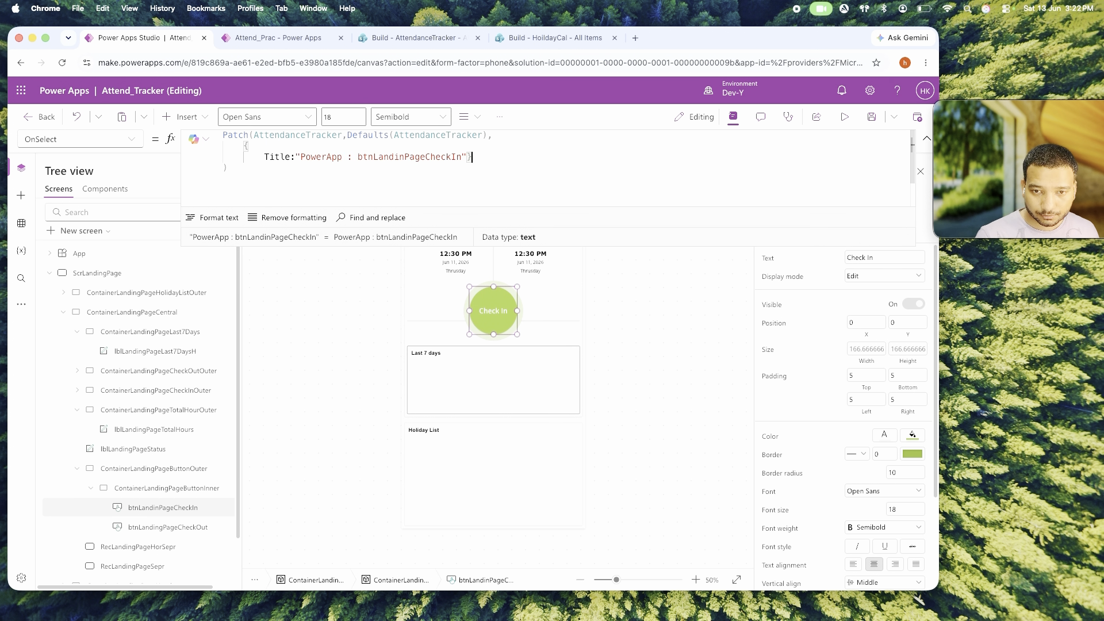
pyautogui.press('Left')
pyautogui.press('Return')
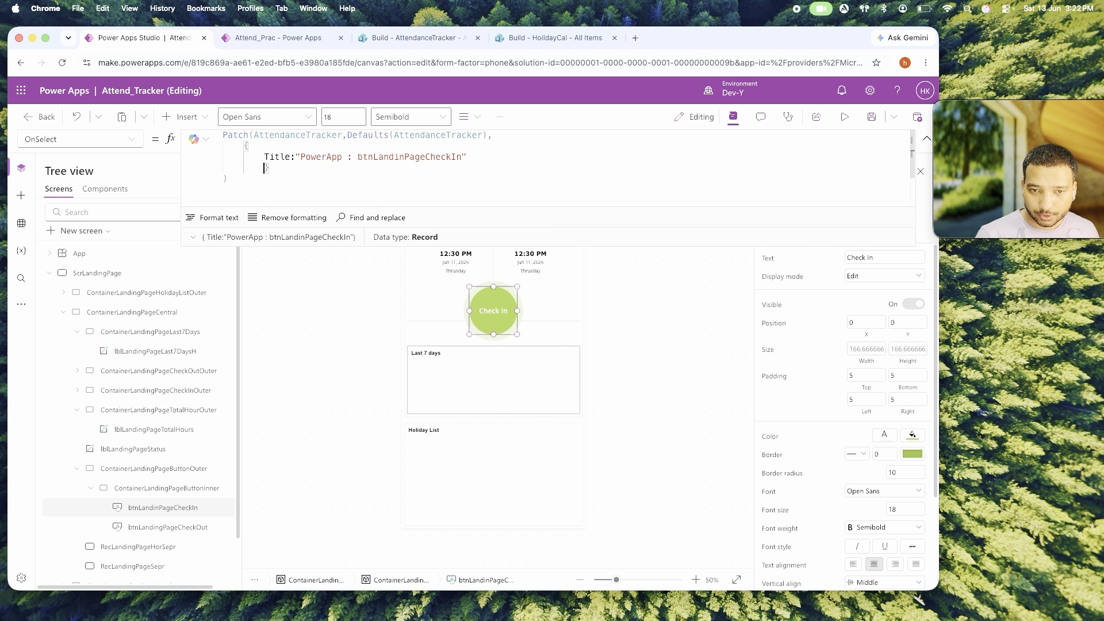
pyautogui.press('BackSpace')
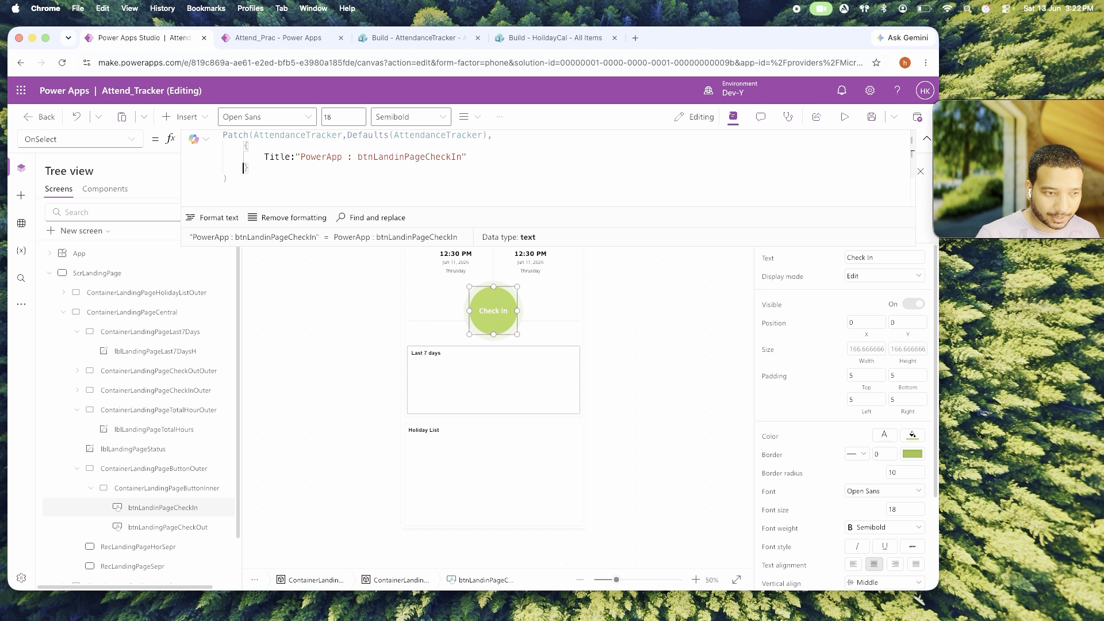
# Add the field EmpName:User().FullName to the Patch record on its own line below Title.
pyautogui.click(487, 159)
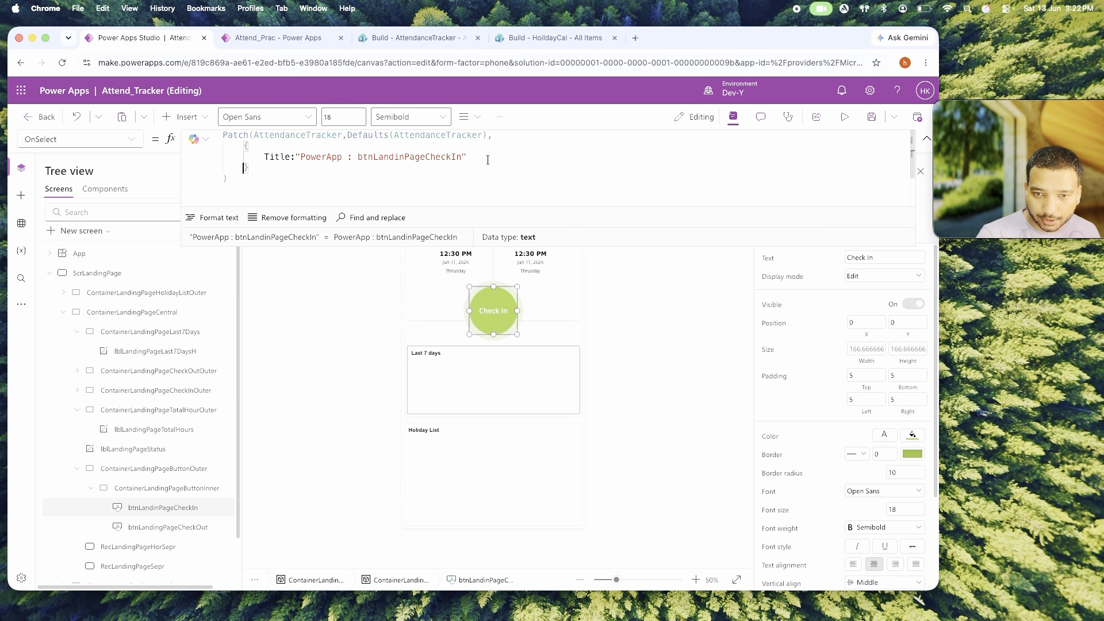
pyautogui.write(',')
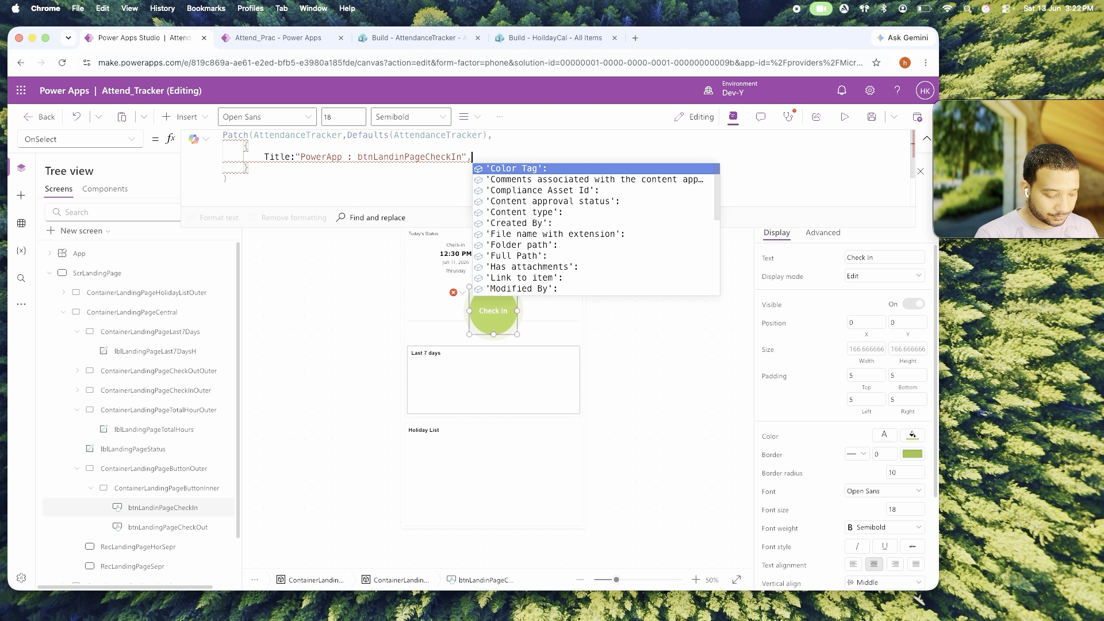
pyautogui.write('EmpName:')
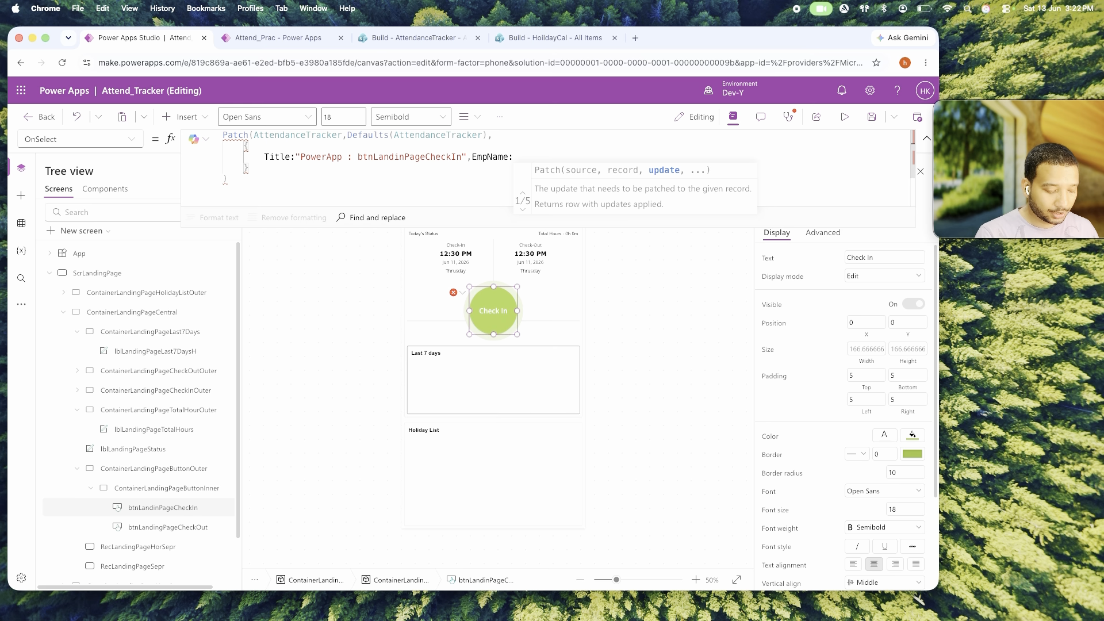
pyautogui.write('User().')
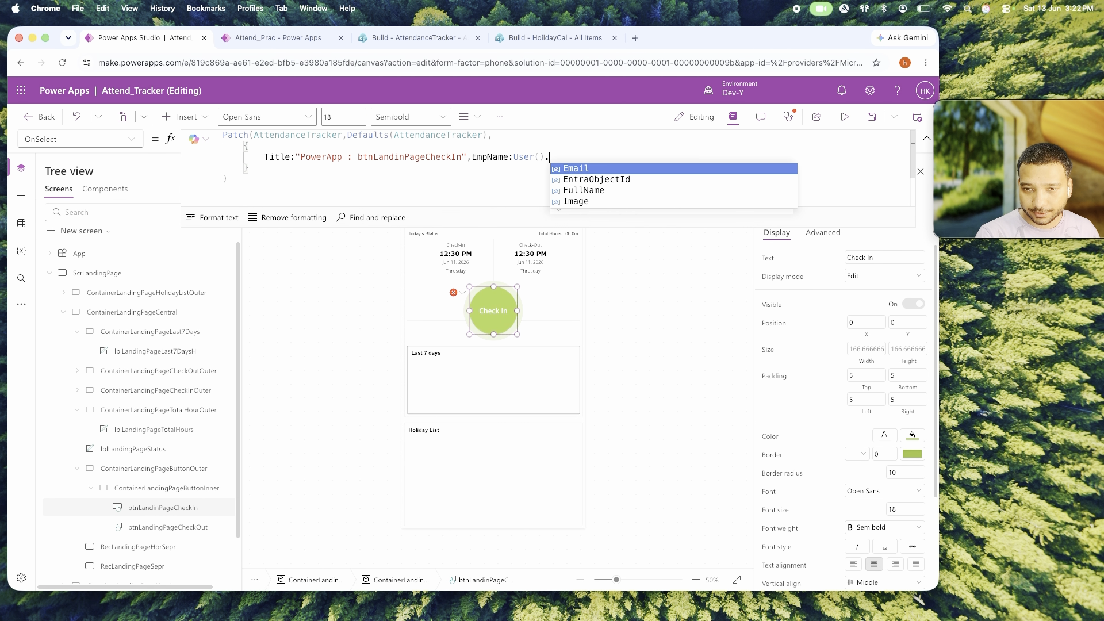
pyautogui.press('Left')
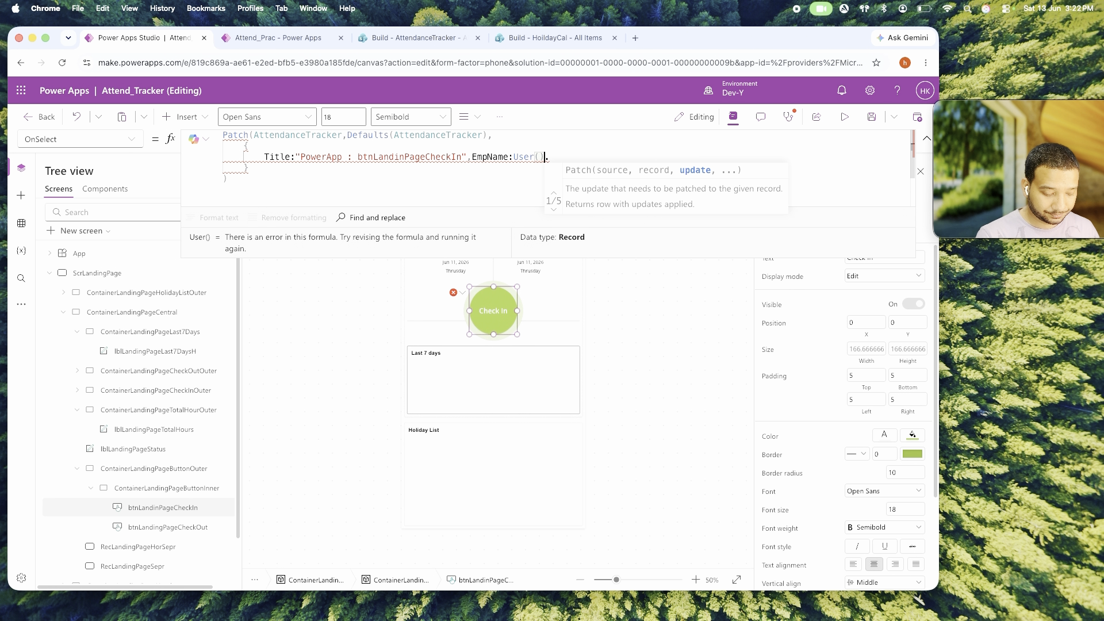
pyautogui.press('Right')
pyautogui.write('FullName')
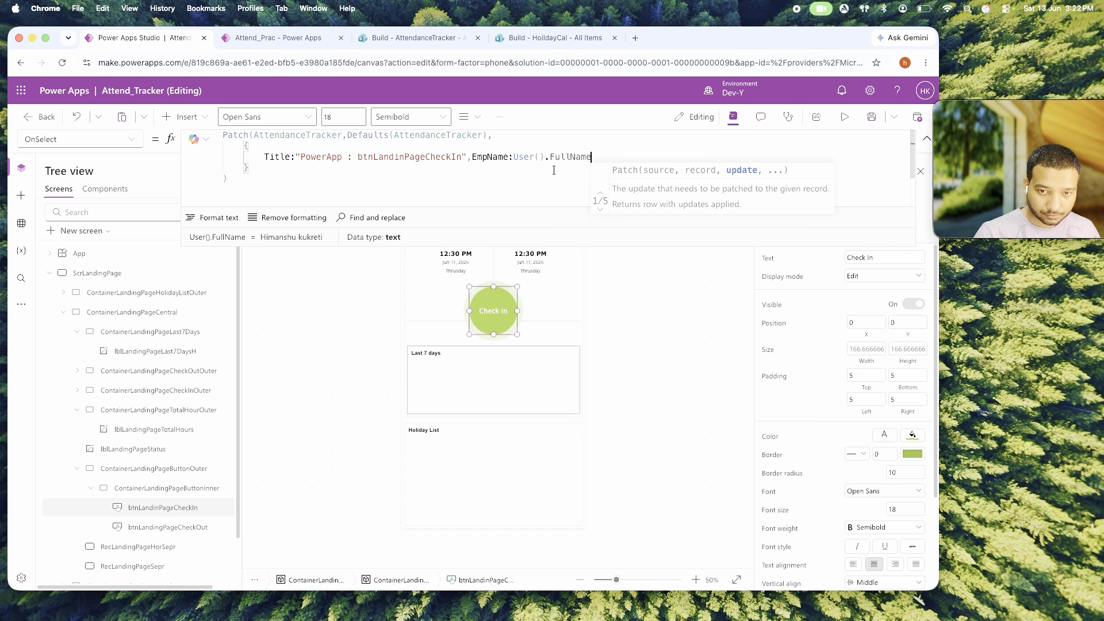
pyautogui.click(472, 156)
pyautogui.press('Return')
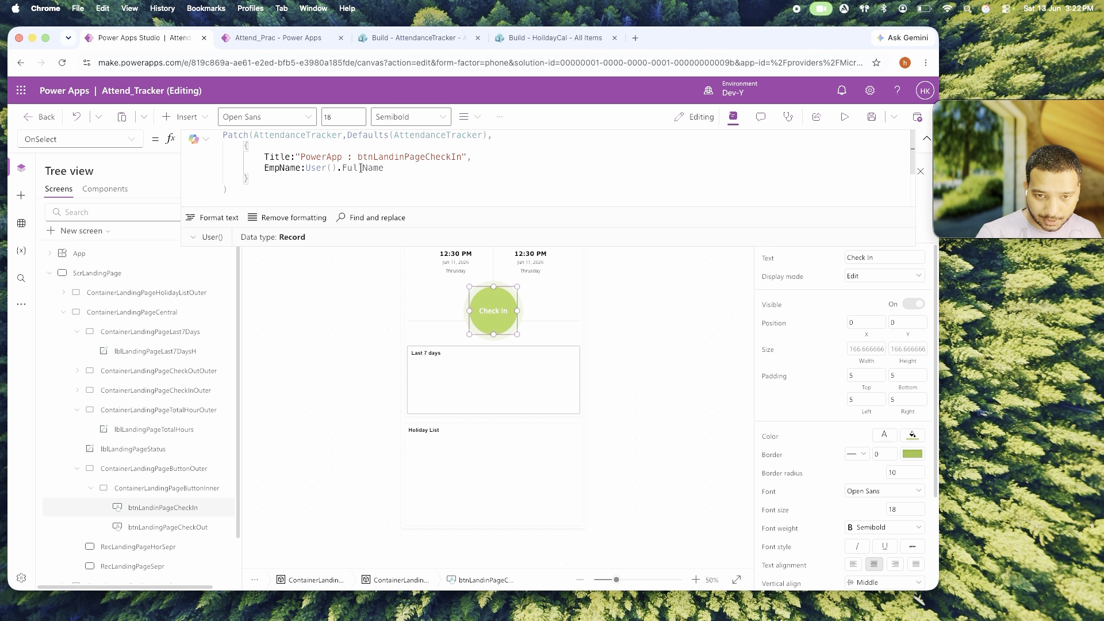
# Add the field AttendanceDate:Today() to the Patch record on its own line below EmpName.
pyautogui.write(',')
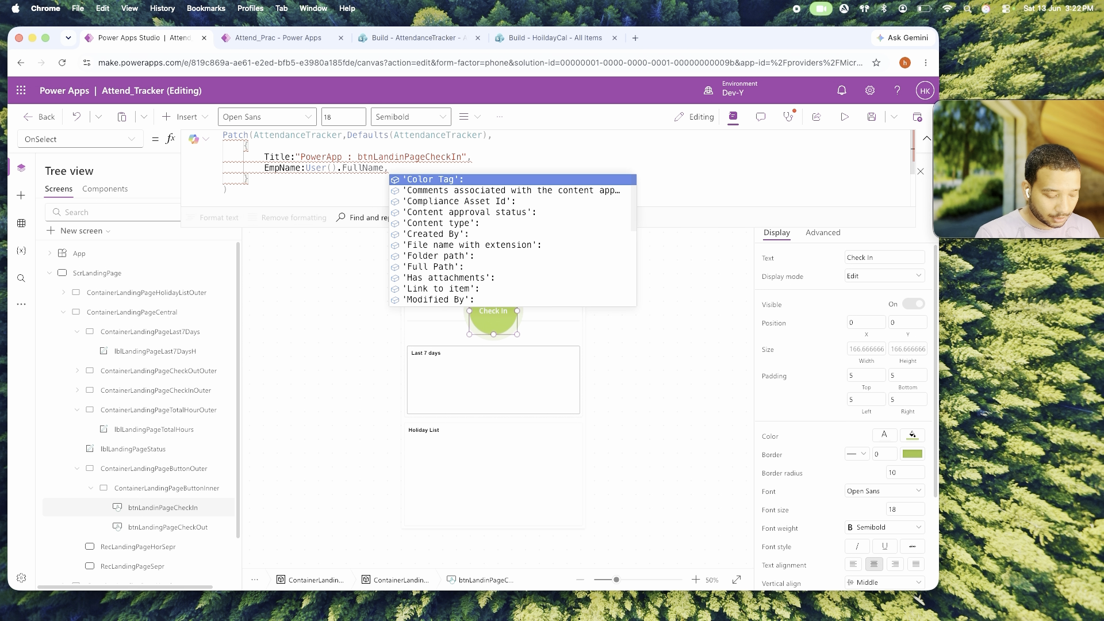
pyautogui.write('AttendanceDate:')
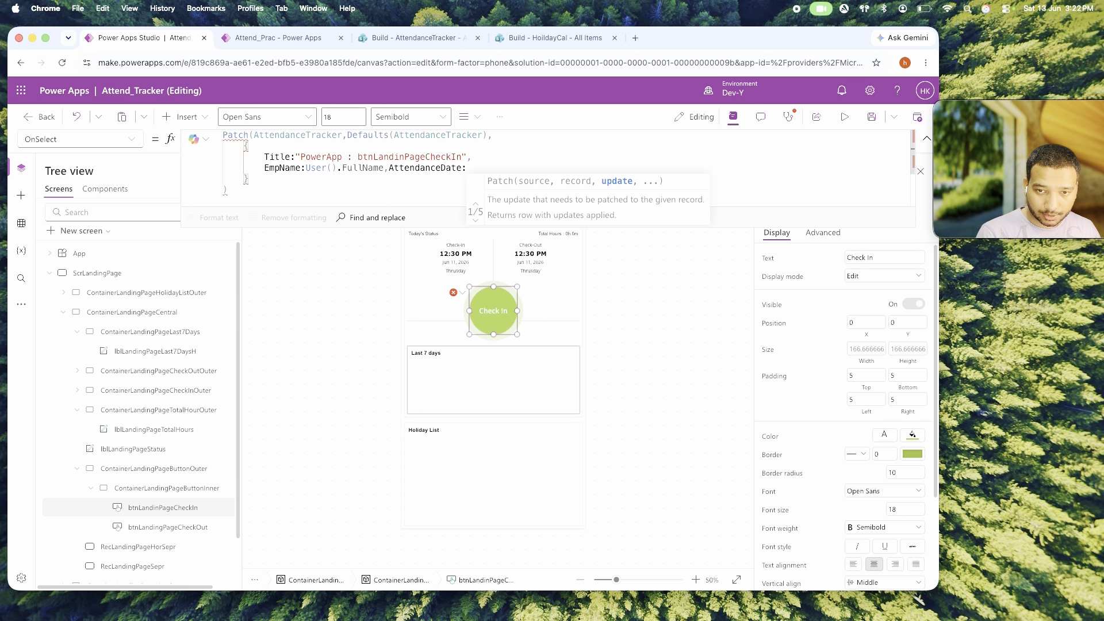
pyautogui.write('Today()')
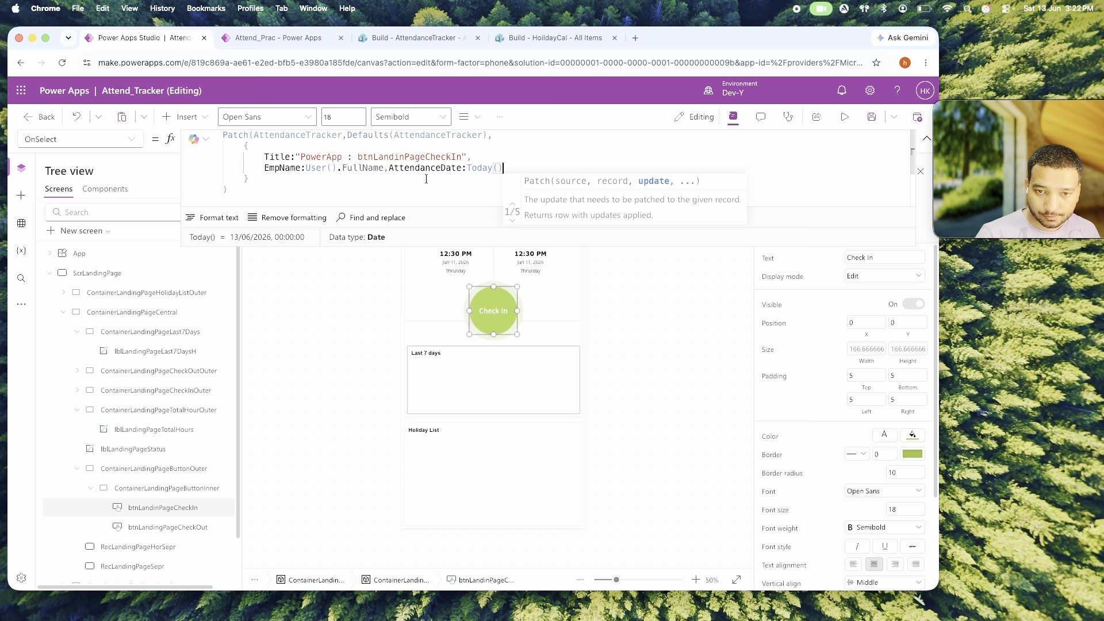
pyautogui.click(389, 167)
pyautogui.press('Return')
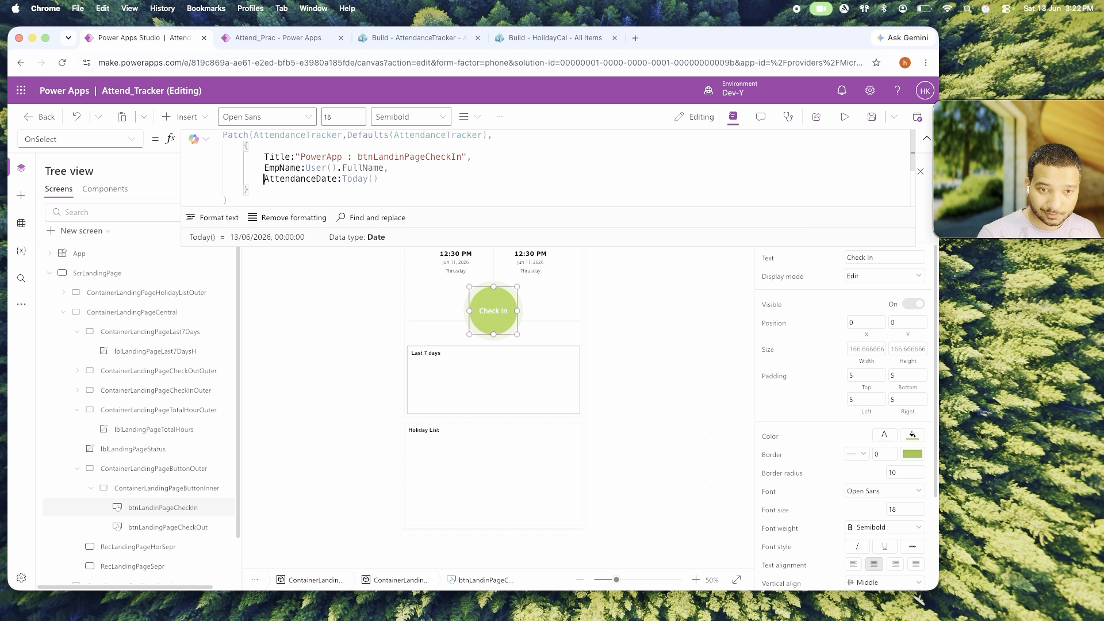
# Add the field CheckIn:Now() to the Patch record on its own line below AttendanceDate.
pyautogui.write(',')
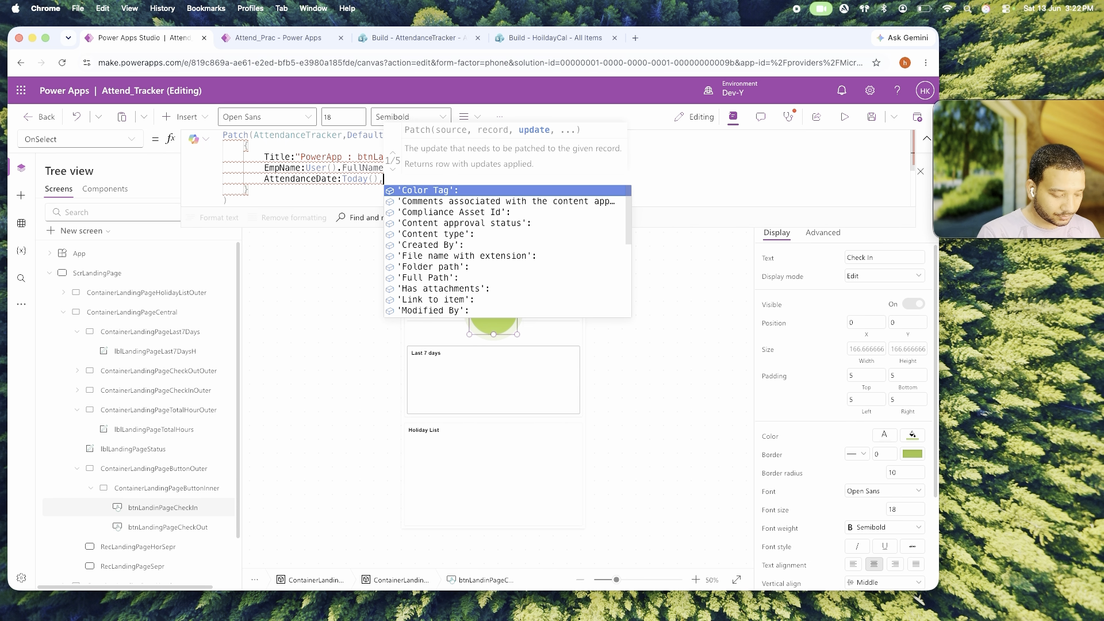
pyautogui.write('CheckIn:')
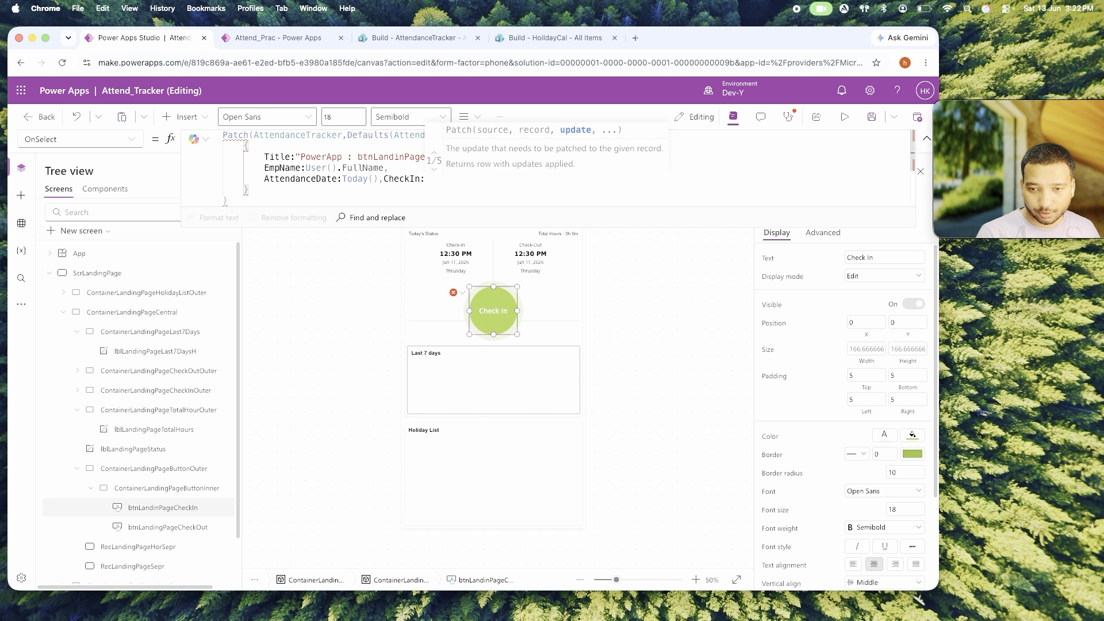
pyautogui.write('Now()')
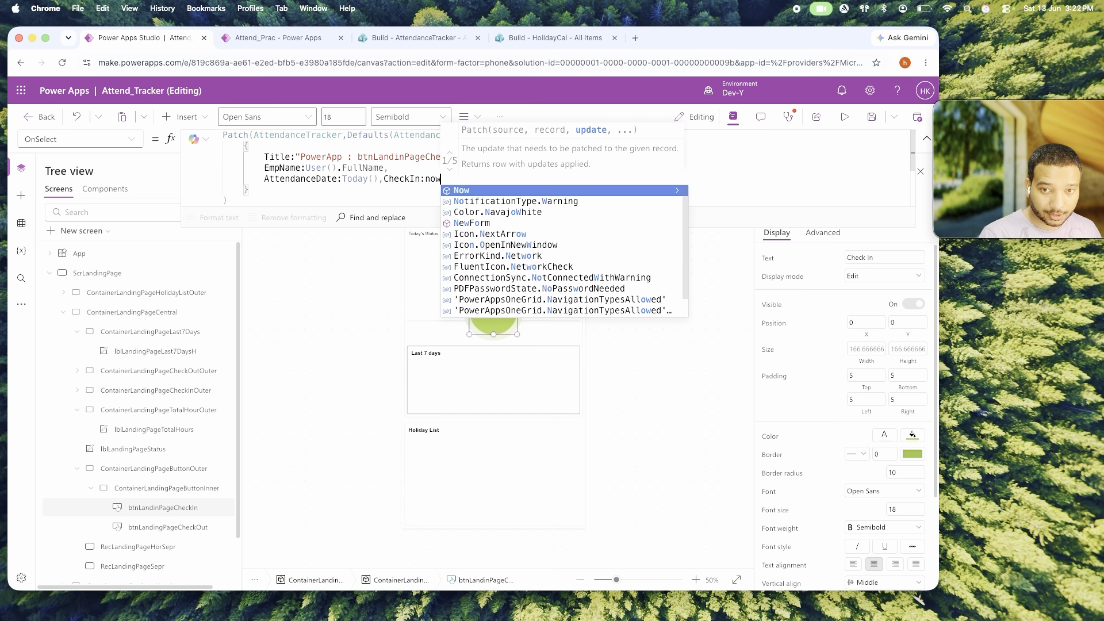
pyautogui.click(381, 180)
pyautogui.hotkey('shift', 'Return')
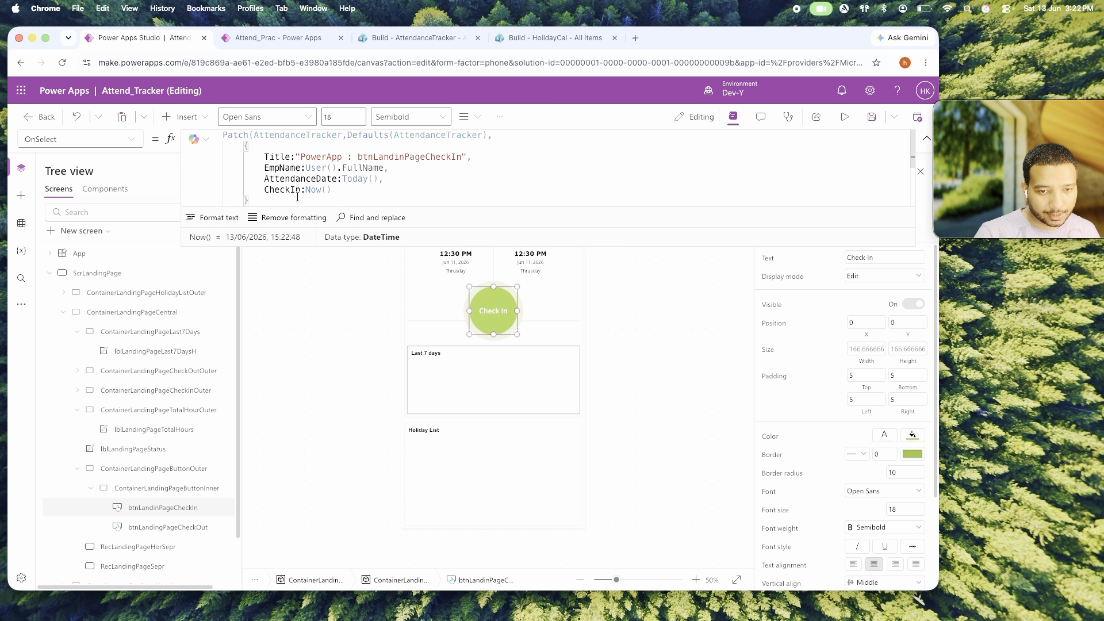
# Add the field EmpEmail:varCurrentLoginUserEmail to the Patch record on its own line below CheckIn.
pyautogui.click(350, 191)
pyautogui.write(',emp')
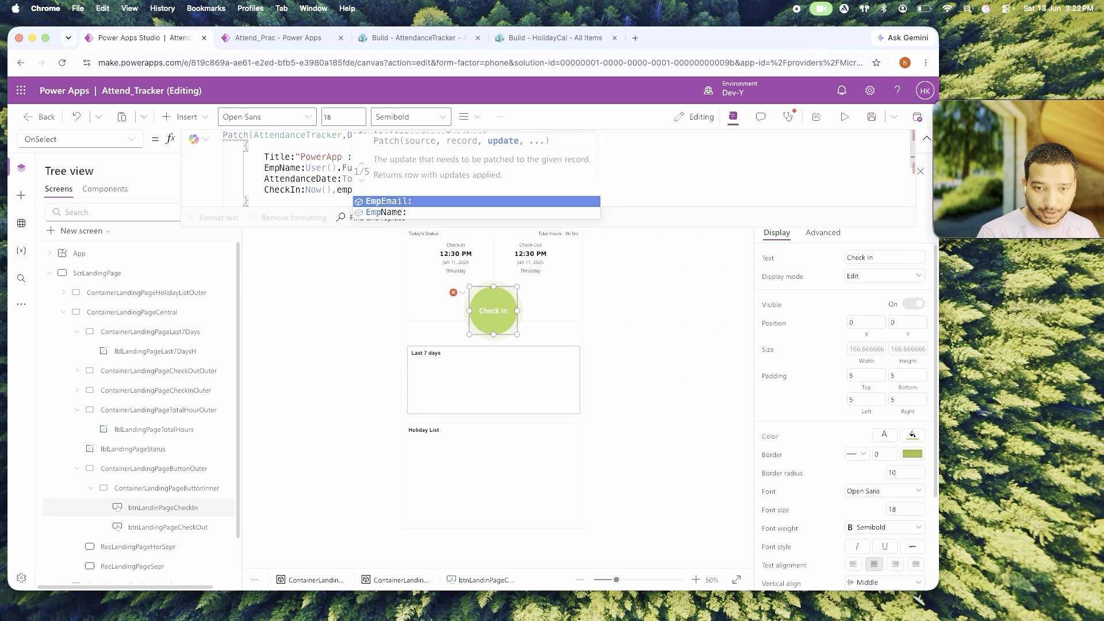
pyautogui.press('Tab')
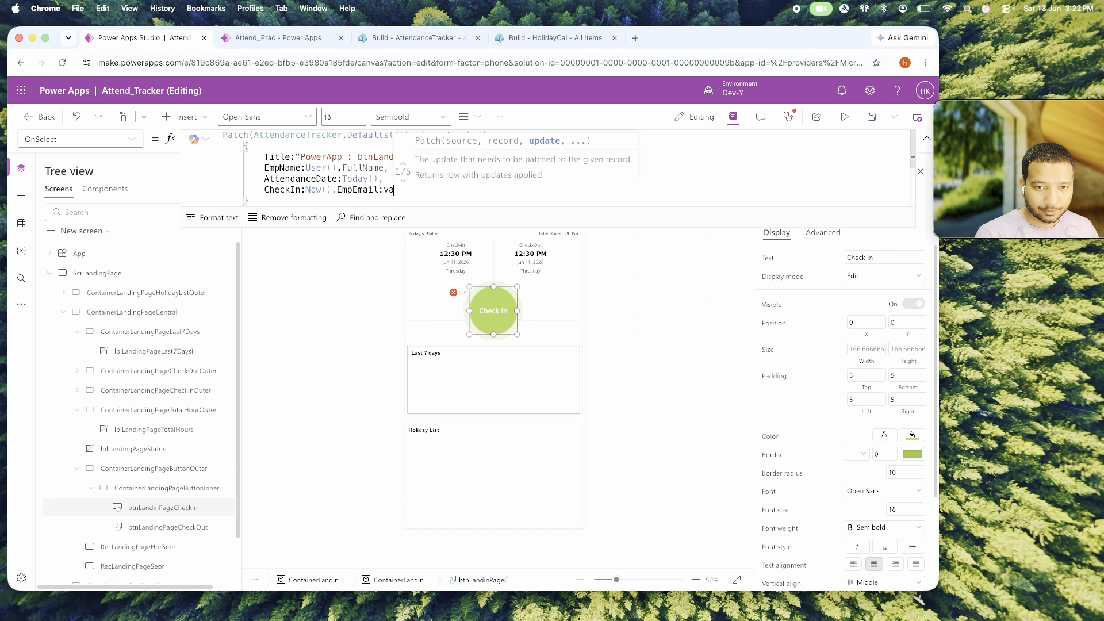
pyautogui.write('var')
pyautogui.press('Down')
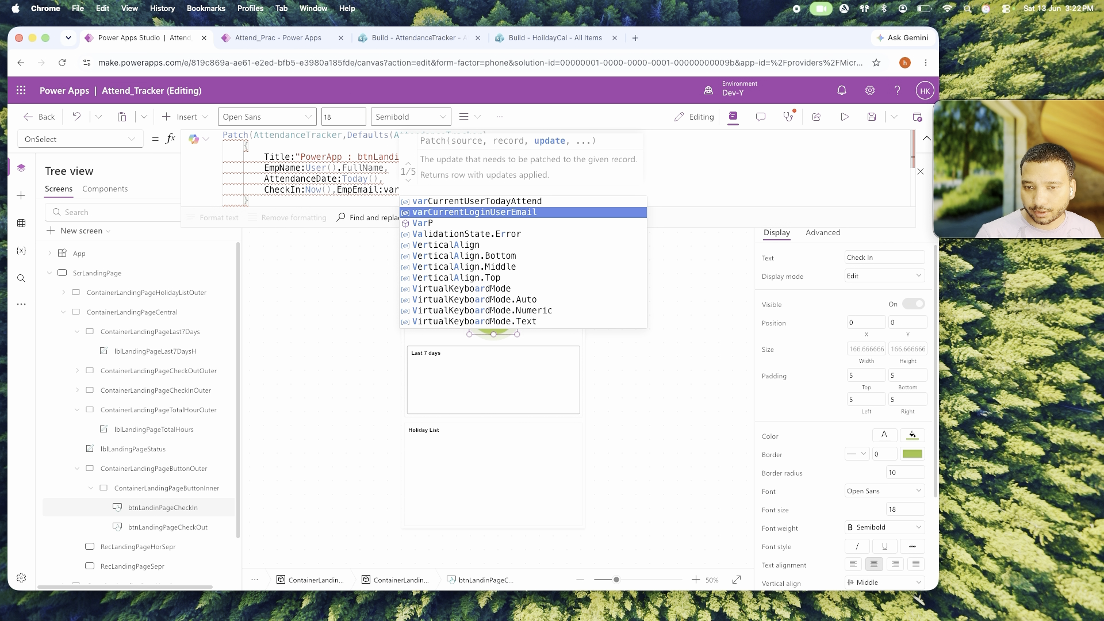
pyautogui.press('Tab')
pyautogui.click(339, 191)
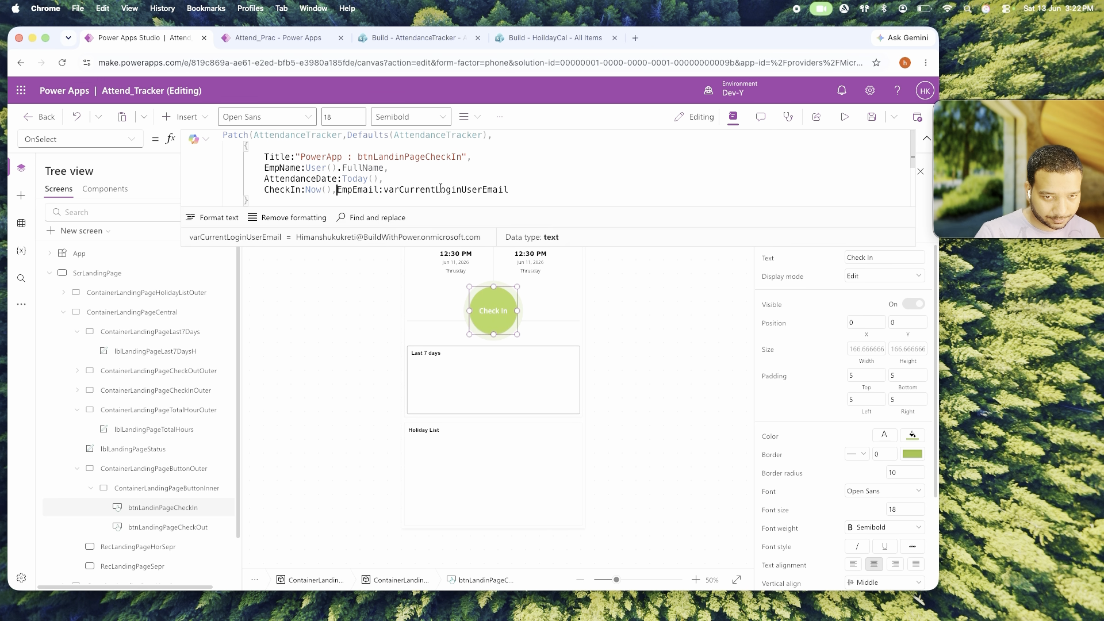
pyautogui.hotkey('shift', 'Return')
pyautogui.hotkey('shift', 'Up')
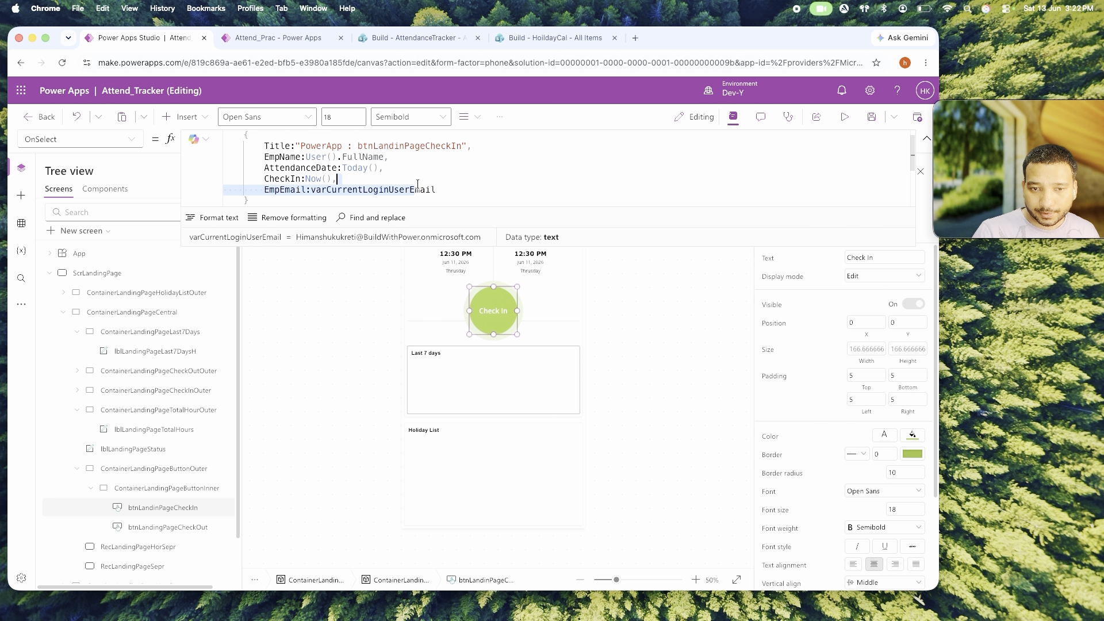
# Review the fields of the Check In button's Patch record and preview the app.
pyautogui.scroll(-2, 419, 181)
pyautogui.scroll(2, 419, 182)
pyautogui.scroll(-2, 418, 184)
pyautogui.scroll(2, 419, 183)
pyautogui.moveTo(480, 187); pyautogui.dragTo(279, 148)
pyautogui.click(428, 159)
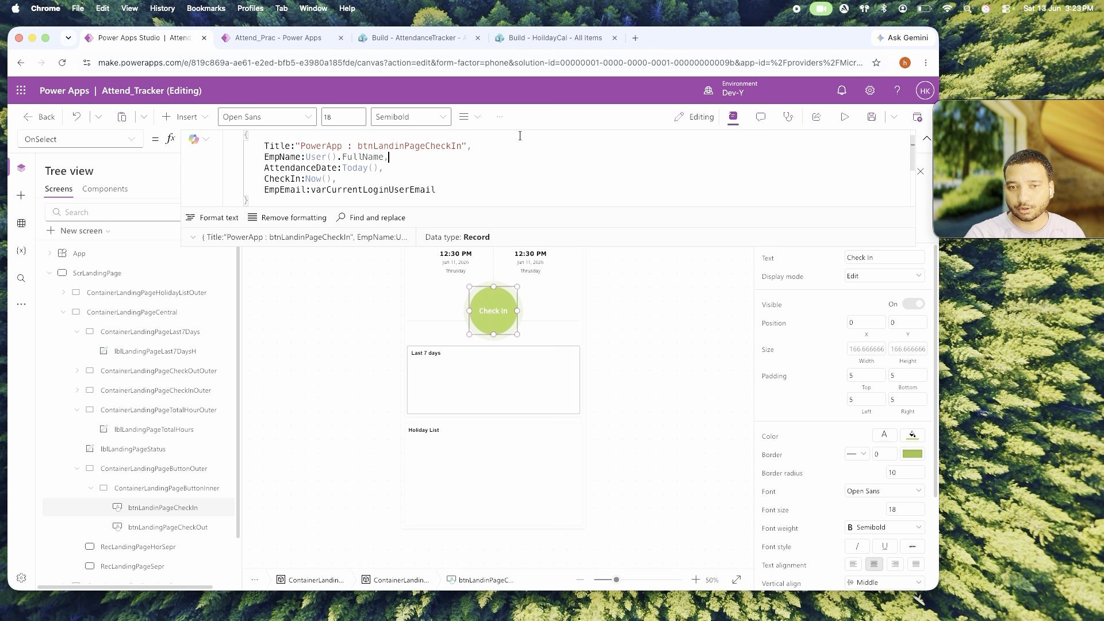
pyautogui.moveTo(384, 157); pyautogui.dragTo(328, 157)
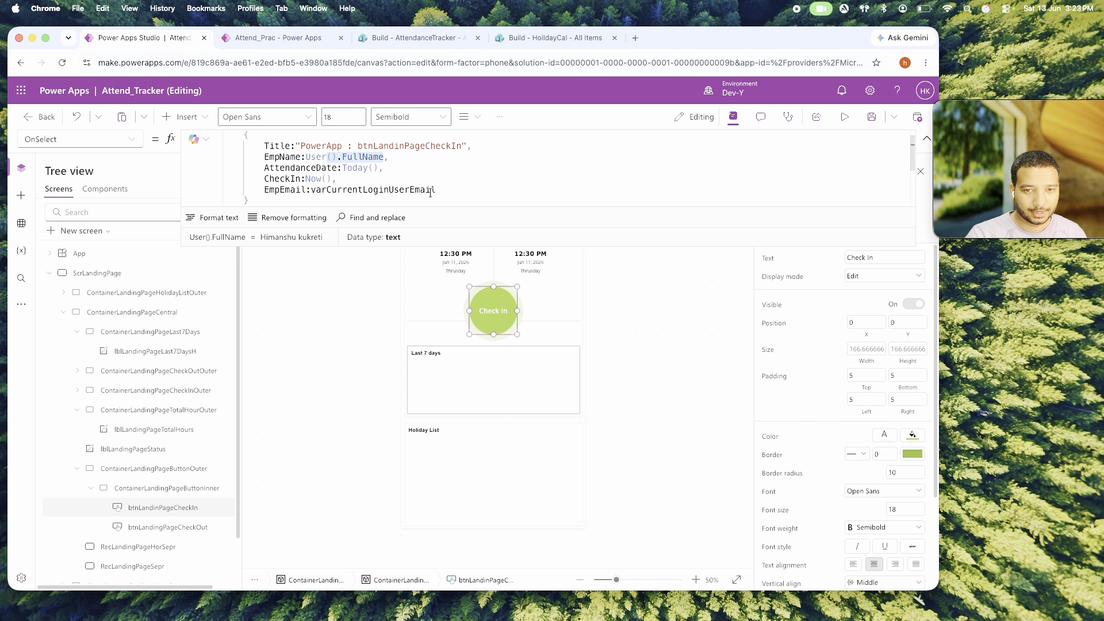
pyautogui.moveTo(436, 189); pyautogui.dragTo(337, 189)
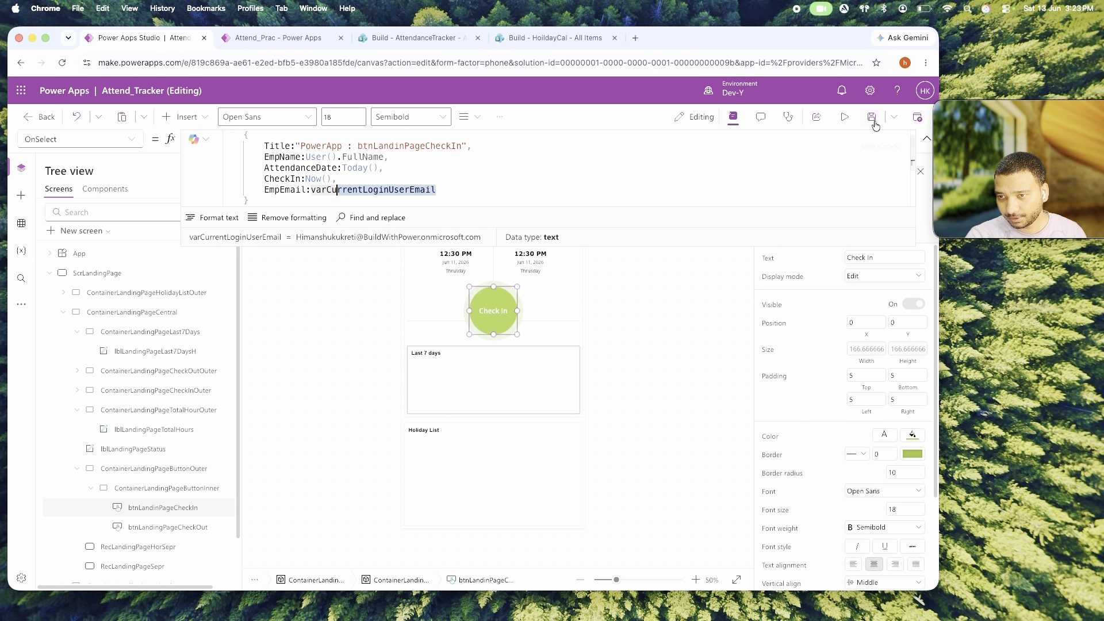
pyautogui.click(844, 116)
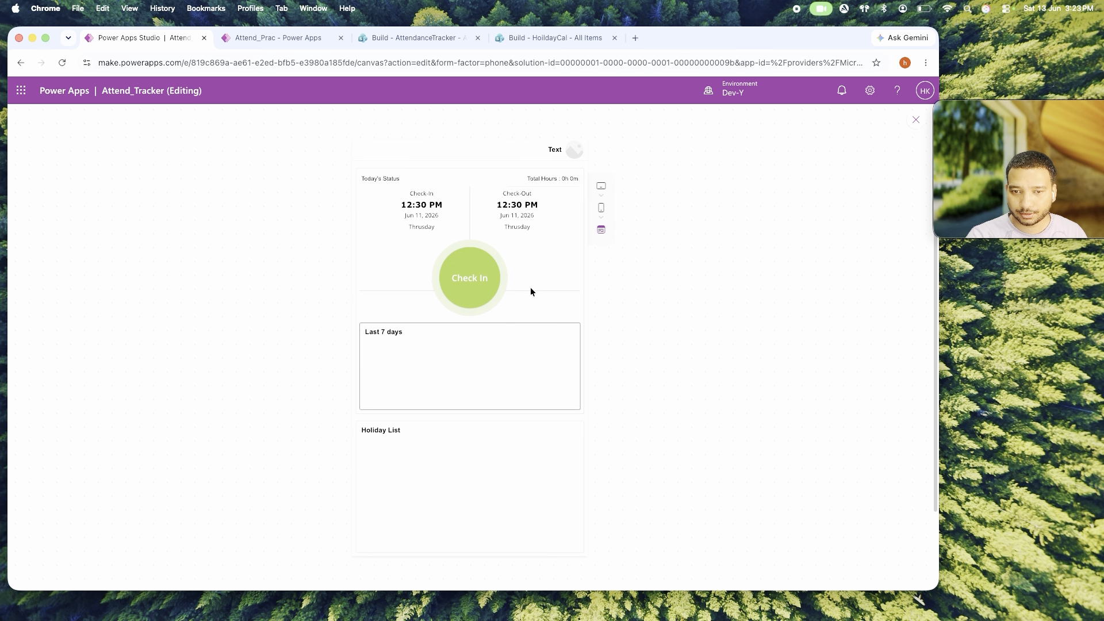
# Test the Check In button in the app preview and close the preview.
pyautogui.click(477, 279)
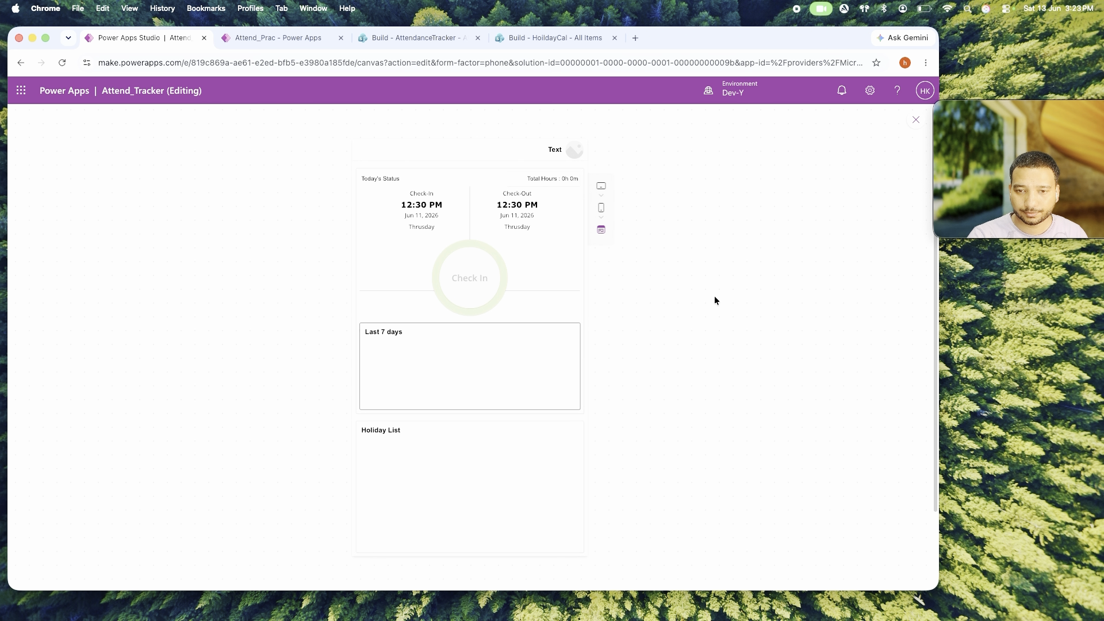
pyautogui.click(470, 270)
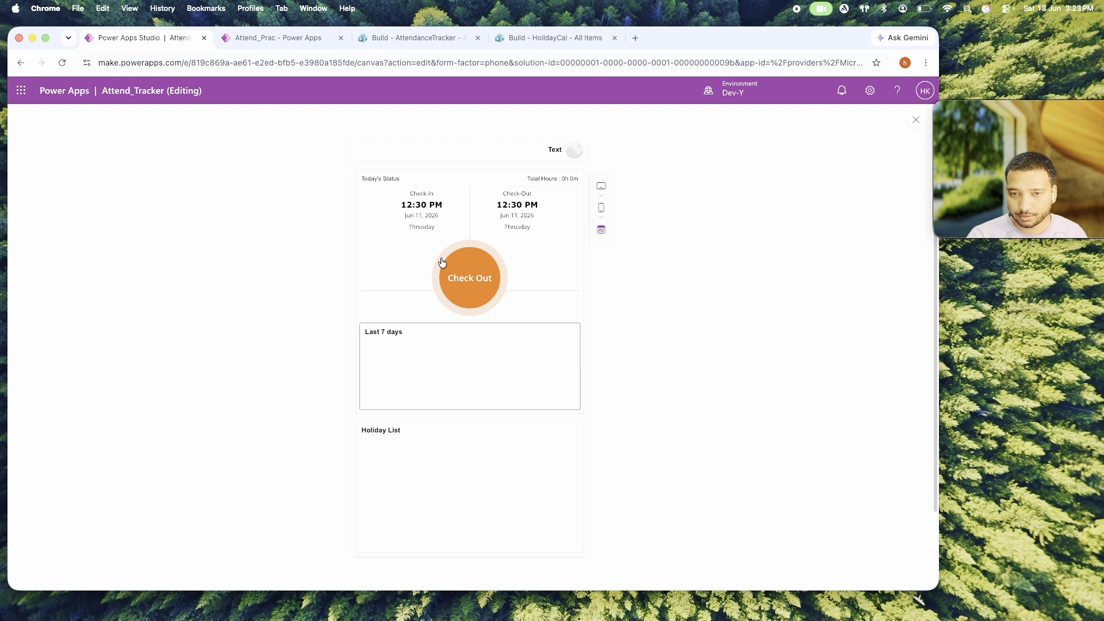
pyautogui.click(914, 122)
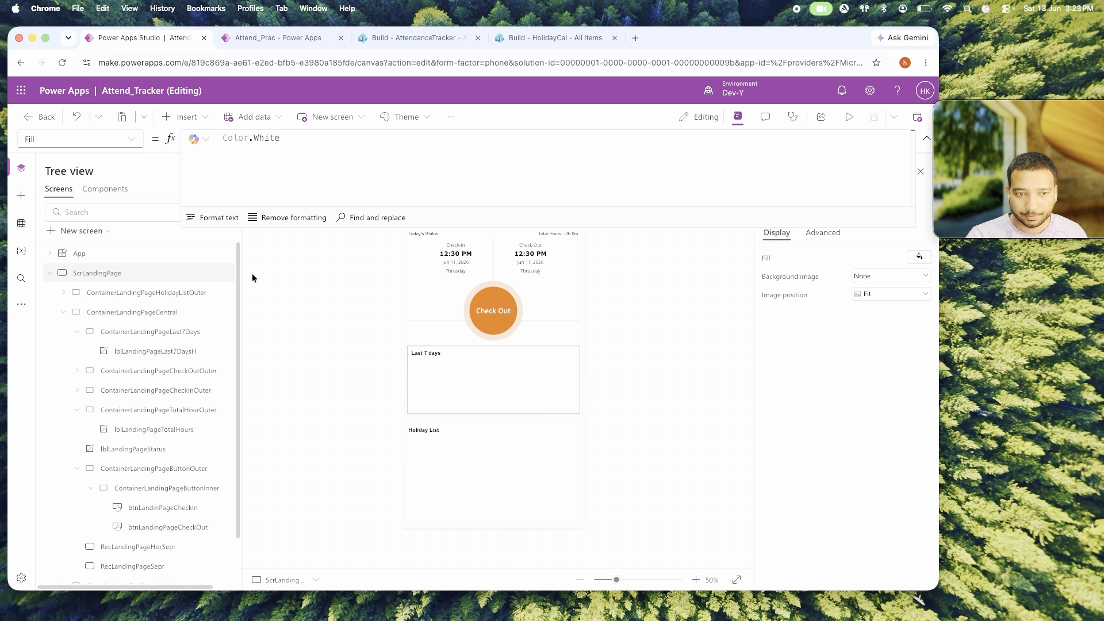
# Review the varCurrentUserTodayAttend LookUp in the App object's Formulas.
pyautogui.click(92, 252)
pyautogui.moveTo(322, 145); pyautogui.dragTo(807, 153)
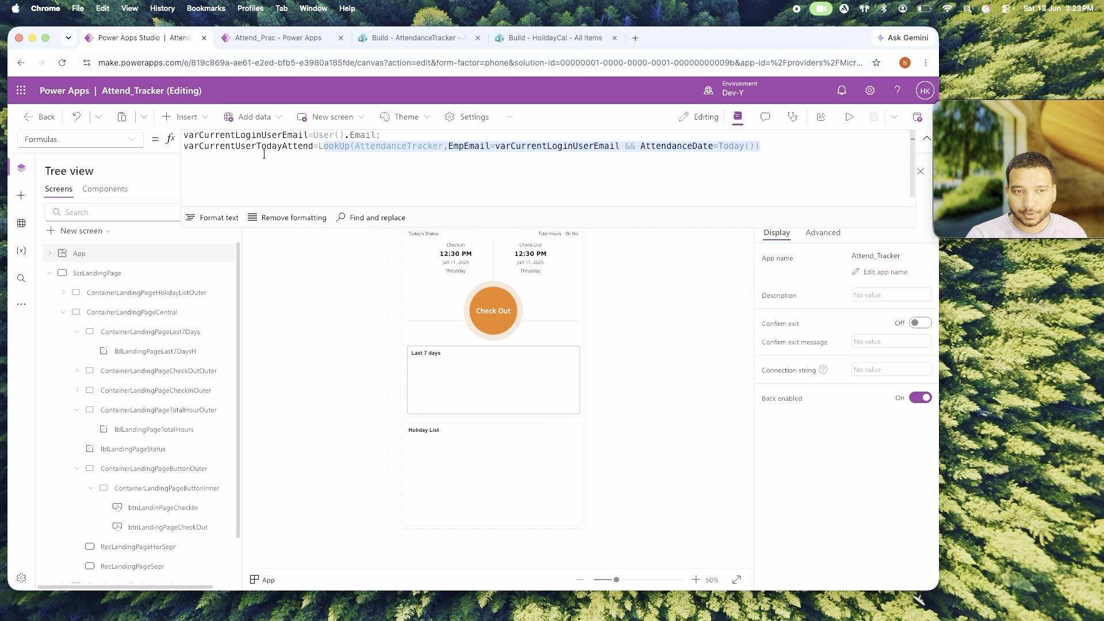
pyautogui.click(505, 326)
# Switch to the AttendanceTracker SharePoint list, refresh it and select the 6/13/2026 record to examine its fields.
pyautogui.click(414, 37)
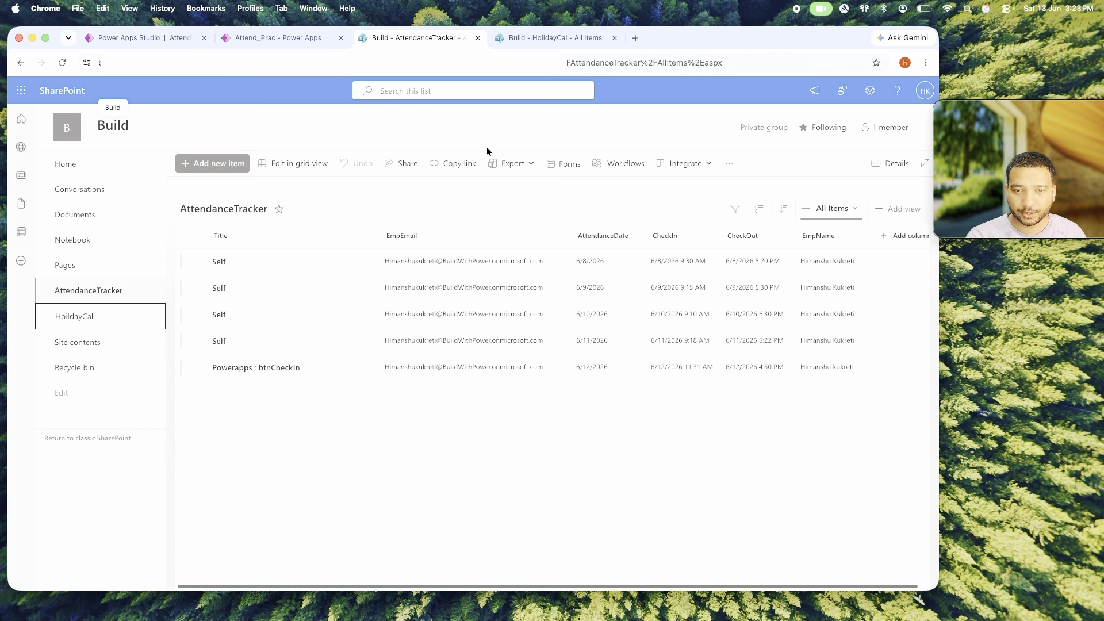
pyautogui.click(62, 62)
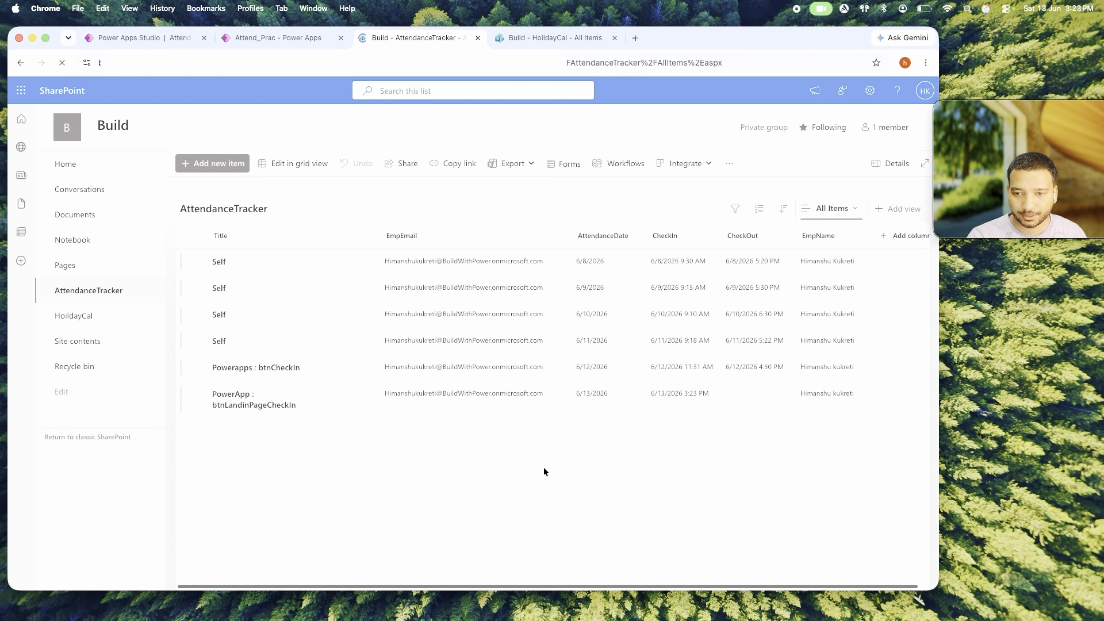
pyautogui.click(755, 415)
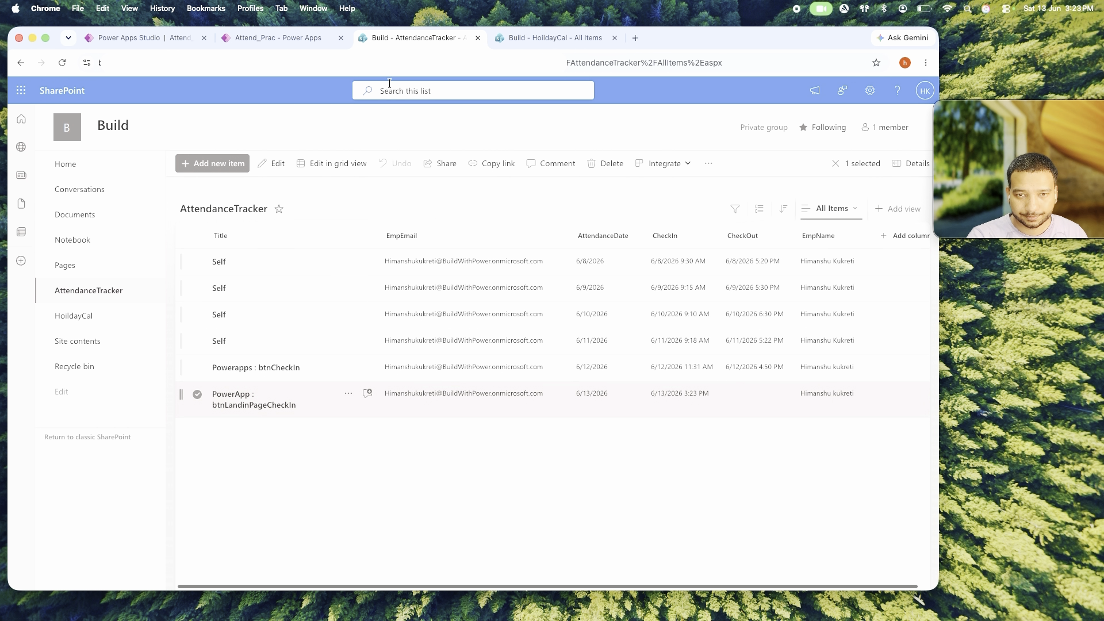
# Switch back to the Attend_Tracker app in Power Apps Studio and insert a Back arrow icon on the ScrCheckIn screen.
pyautogui.click(262, 40)
pyautogui.click(184, 41)
pyautogui.click(570, 312)
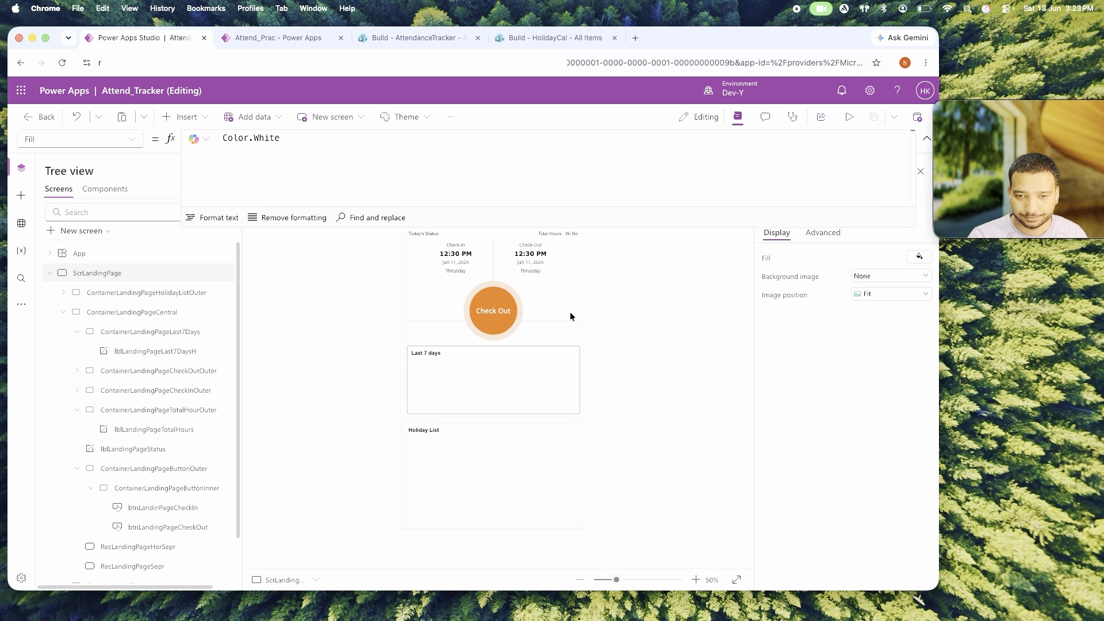
pyautogui.click(50, 273)
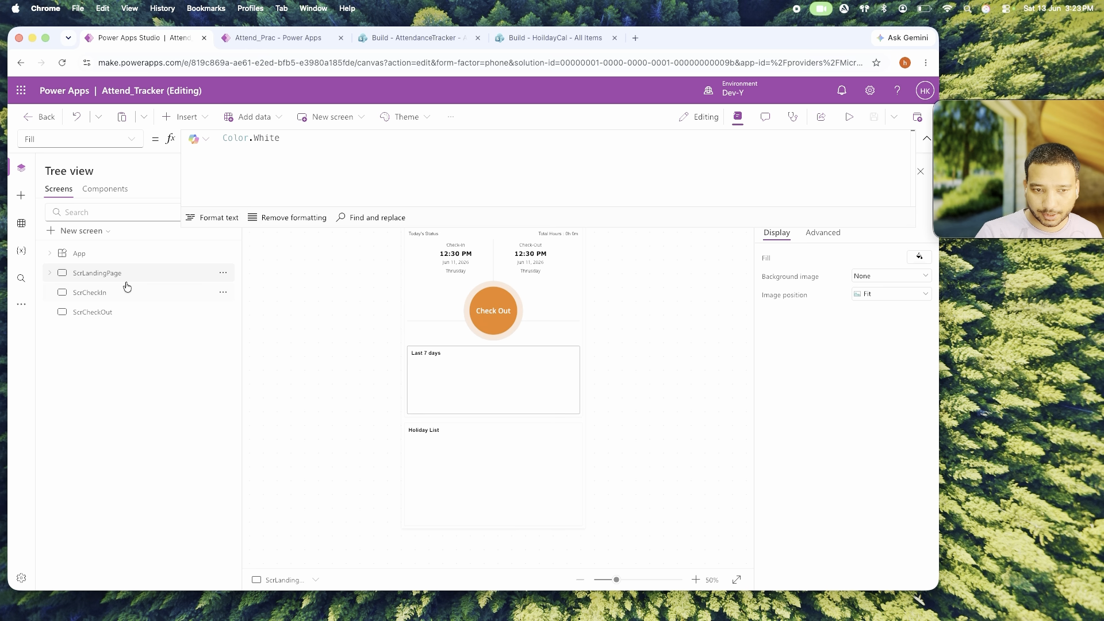
pyautogui.click(99, 298)
pyautogui.click(927, 138)
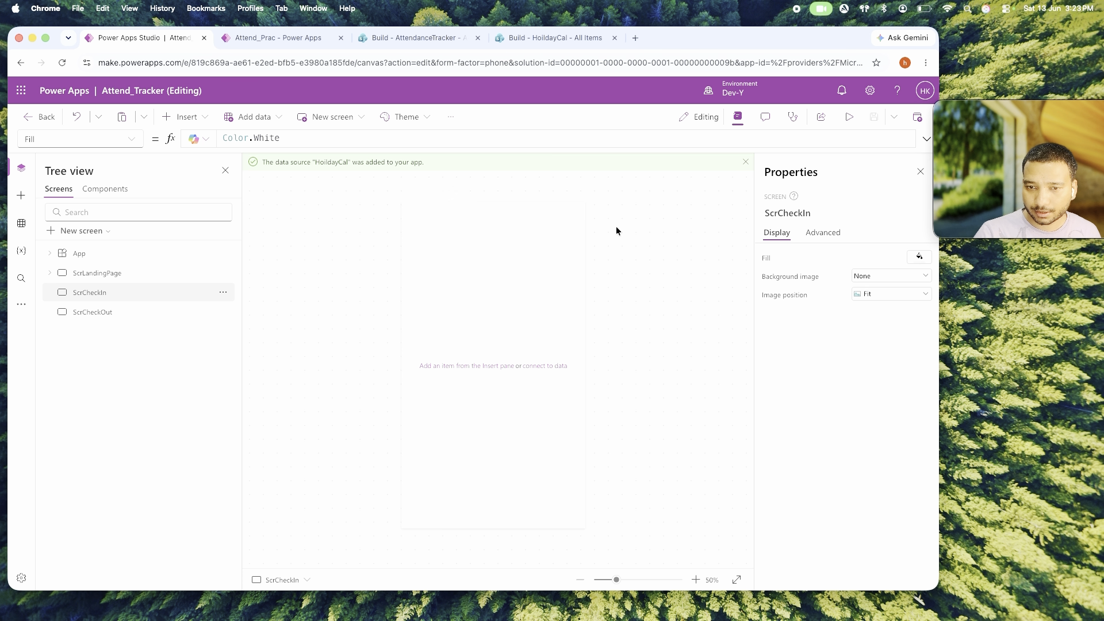
pyautogui.click(200, 121)
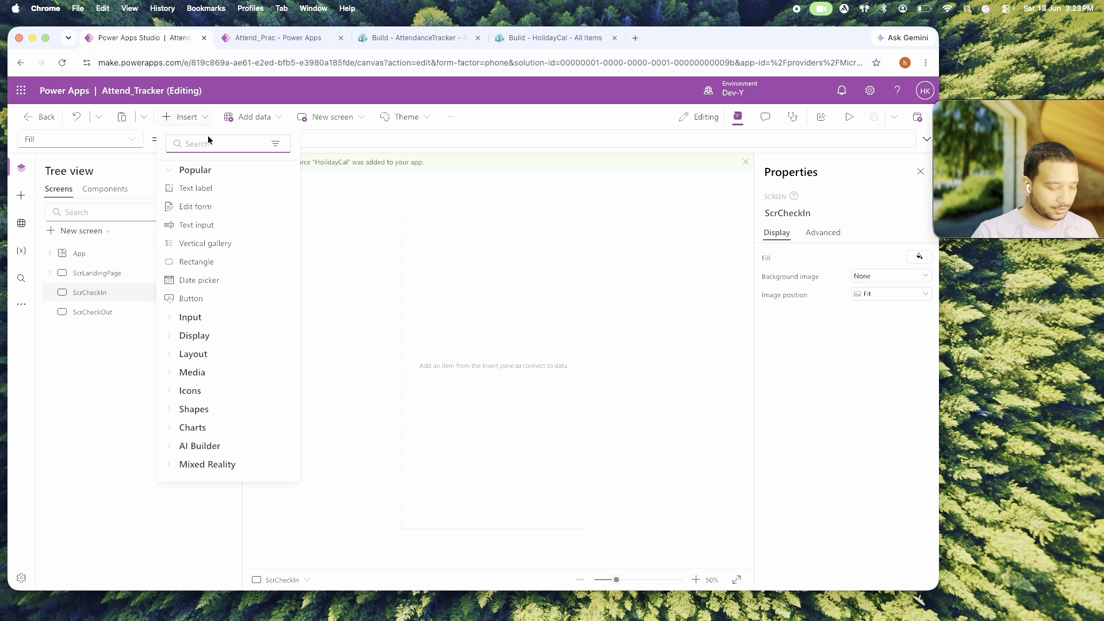
pyautogui.write('ba')
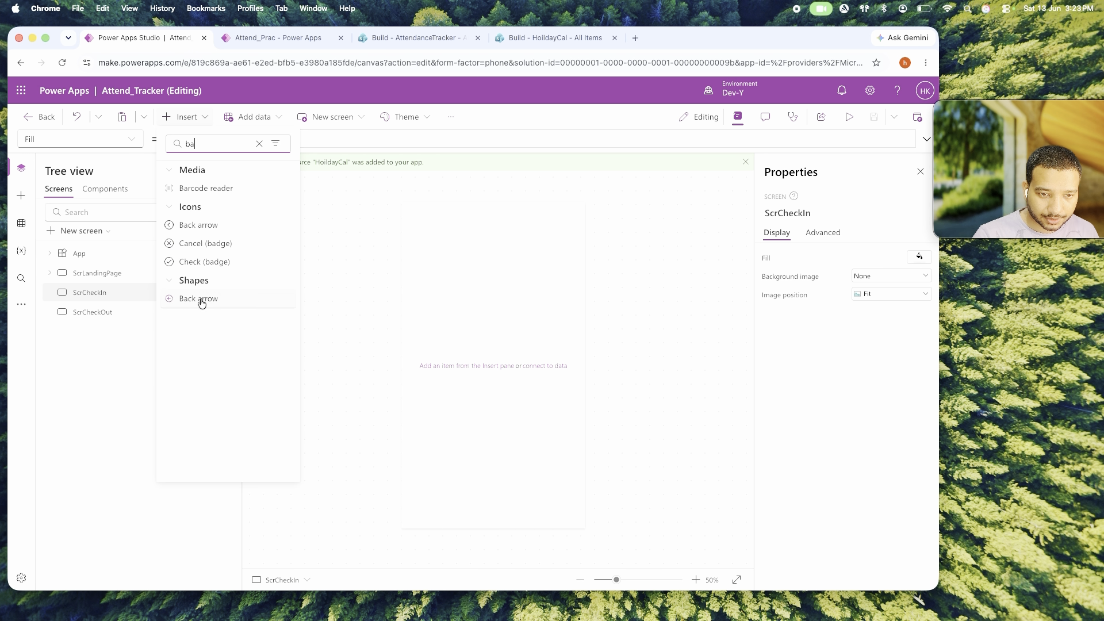
pyautogui.click(200, 230)
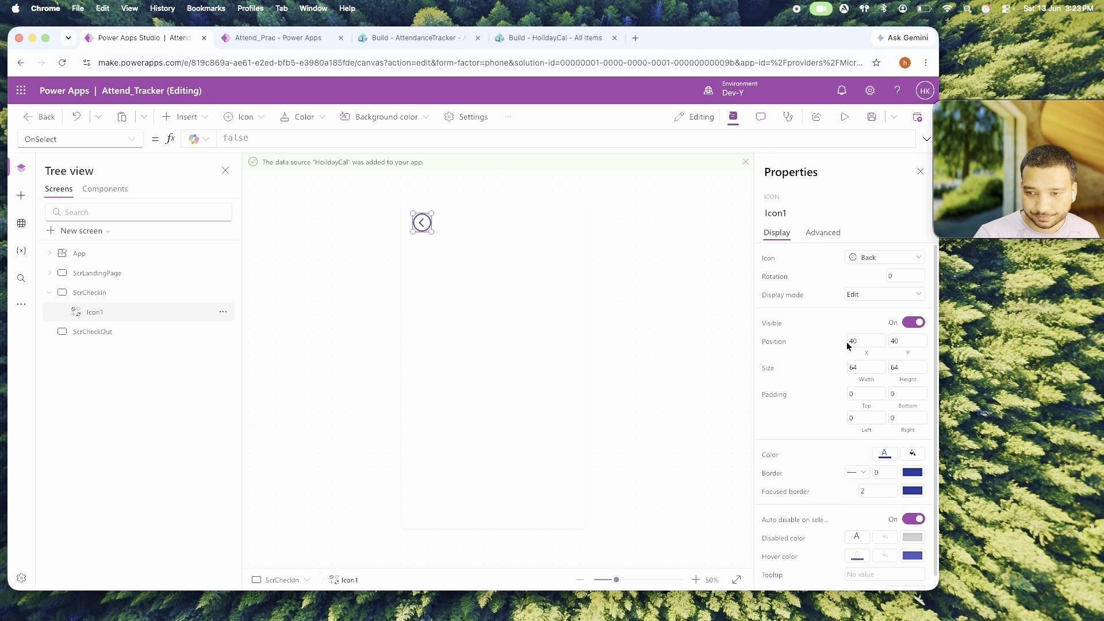
# Set the back icon's position to X 10, Y 10 and its size to 50 by 50.
pyautogui.click(849, 341)
pyautogui.write('10')
pyautogui.press('Tab')
pyautogui.write('10')
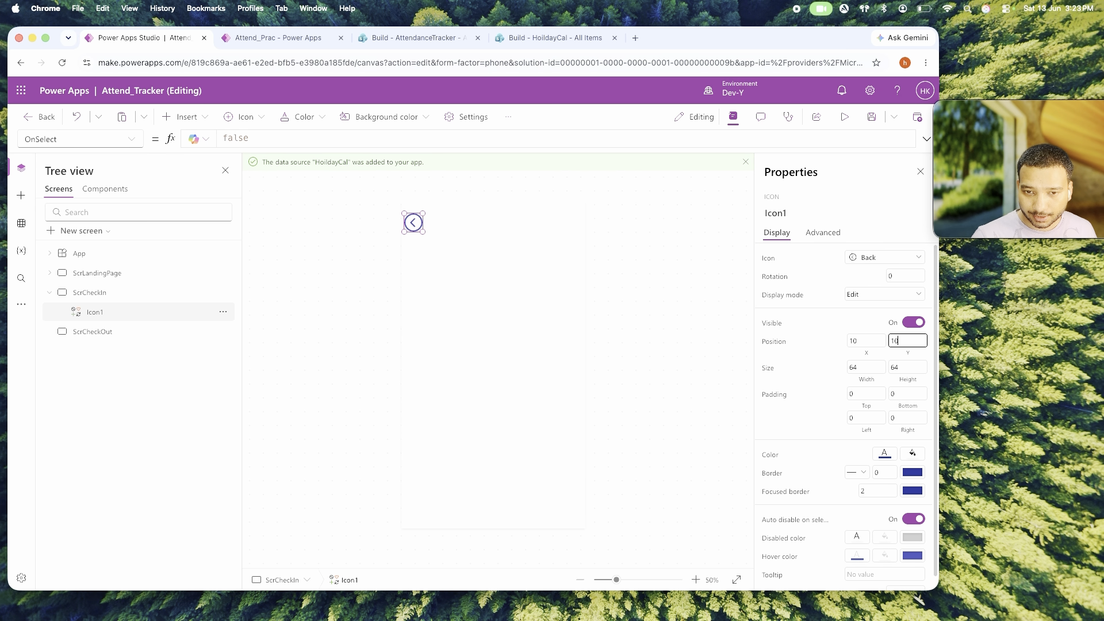
pyautogui.press('Tab')
pyautogui.click(860, 368)
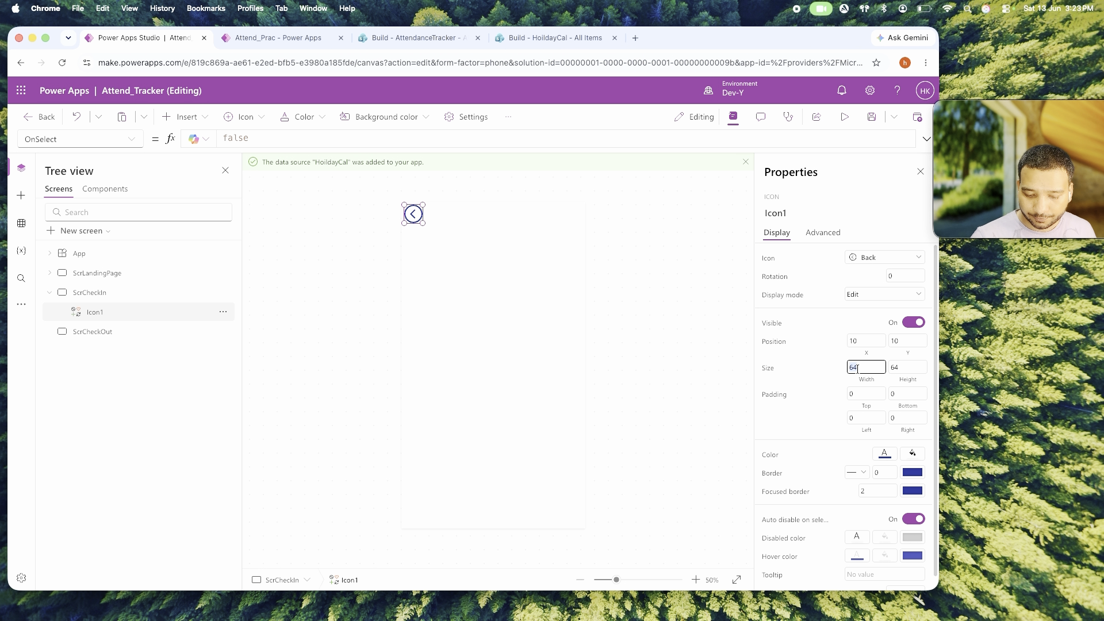
pyautogui.write('50')
pyautogui.press('Tab')
pyautogui.write('50')
pyautogui.press('Tab')
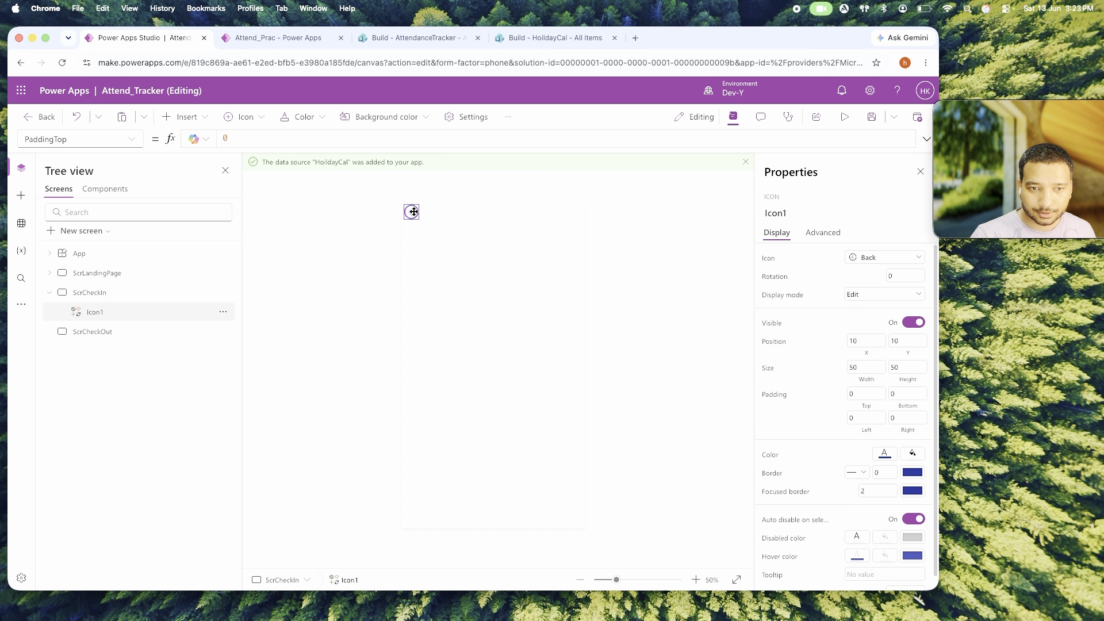
# Set the back icon's OnSelect property to Back().
pyautogui.click(105, 142)
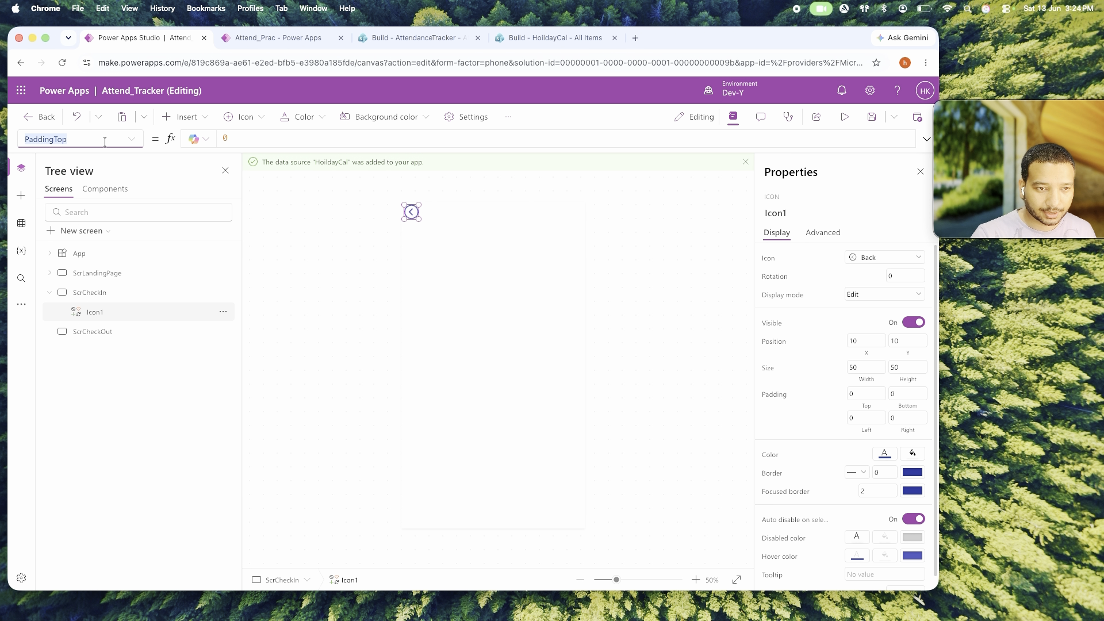
pyautogui.write('ons')
pyautogui.press('Return')
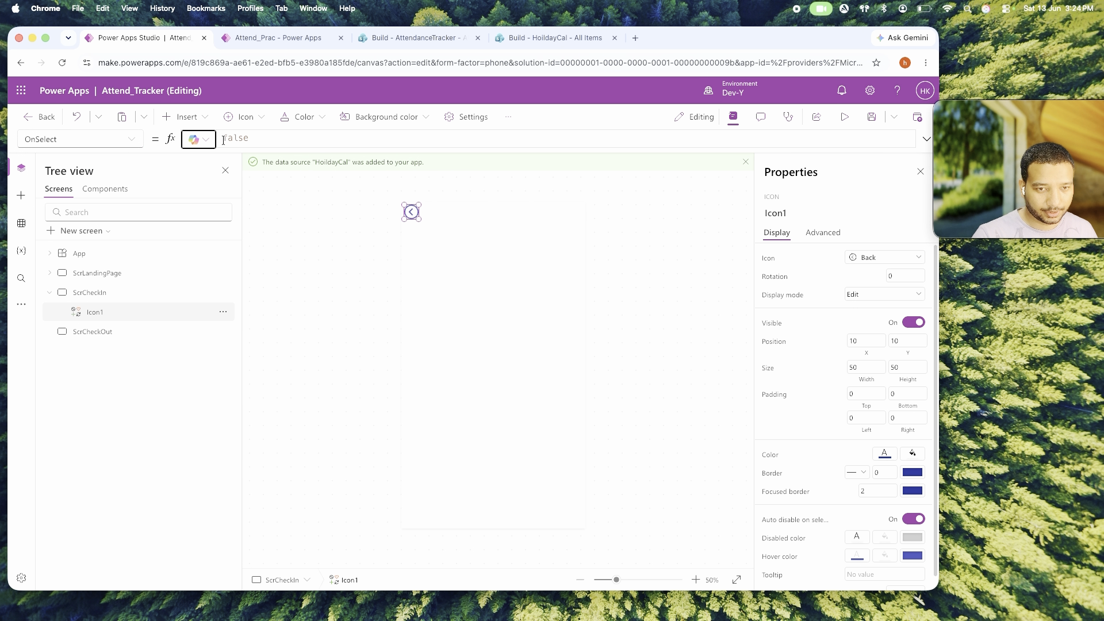
pyautogui.doubleClick(223, 140)
pyautogui.write('Back()')
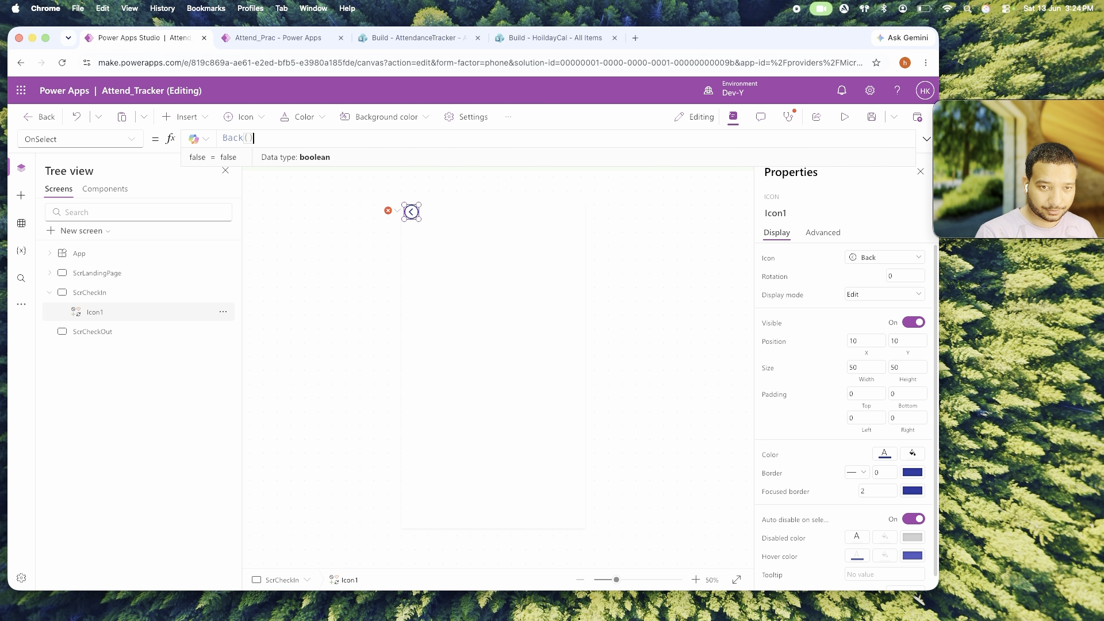
pyautogui.click(625, 270)
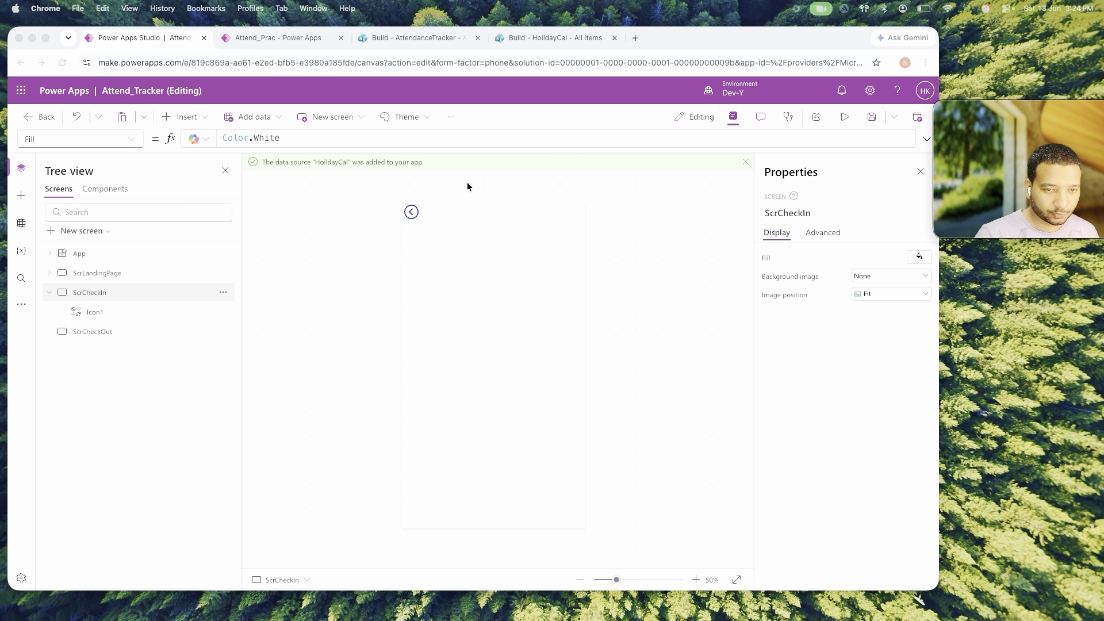
# Insert a plain container on the ScrCheckIn screen and set its width and height to 300.
pyautogui.click(185, 117)
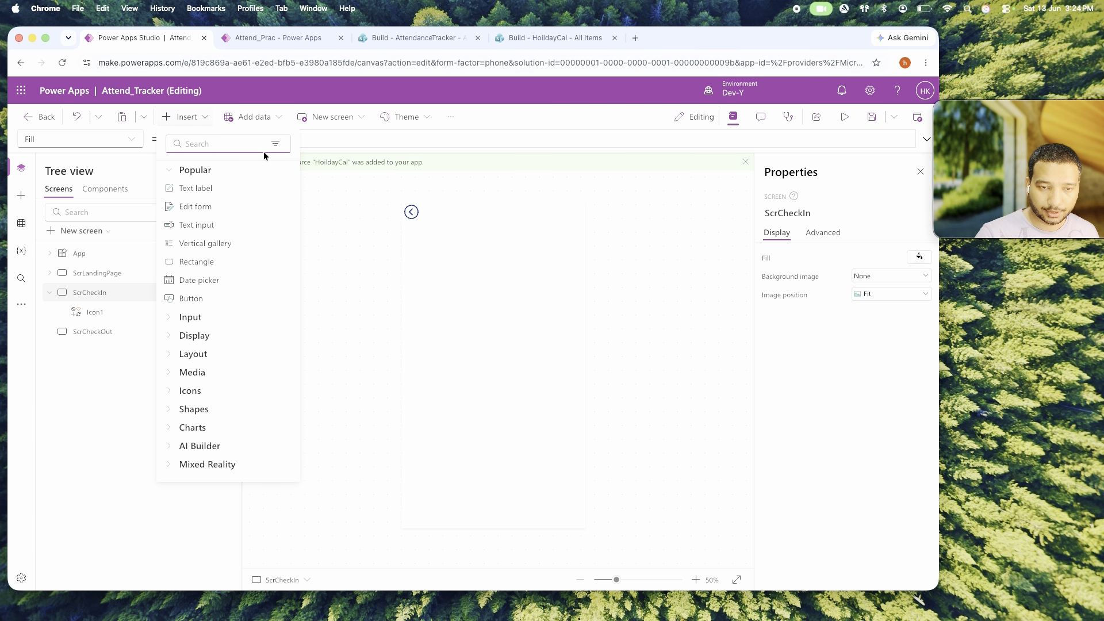
pyautogui.write('cont')
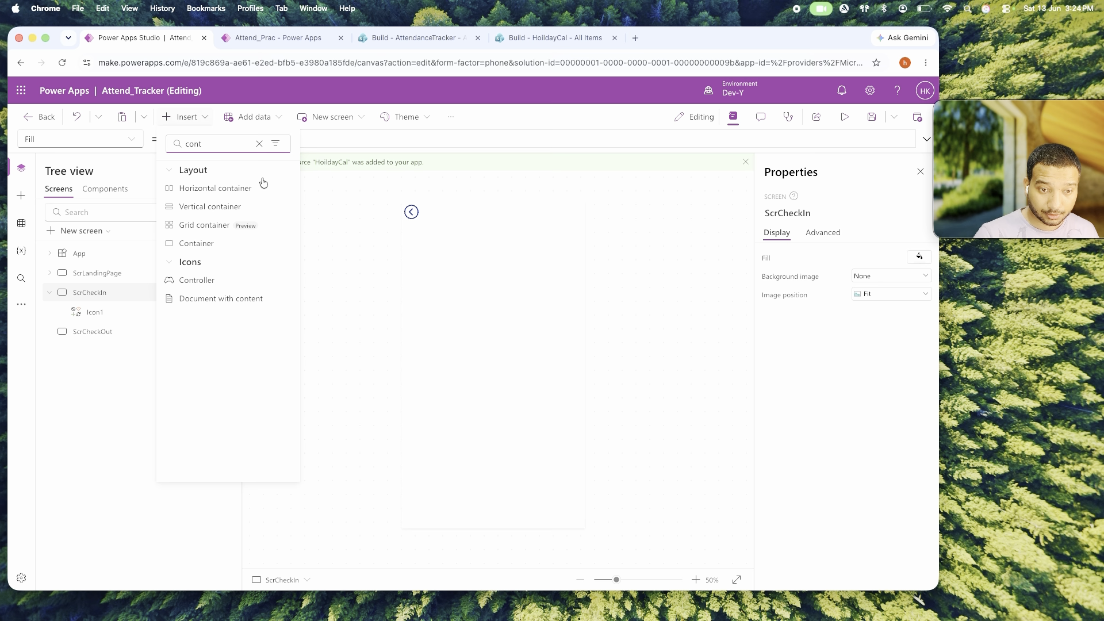
pyautogui.click(218, 243)
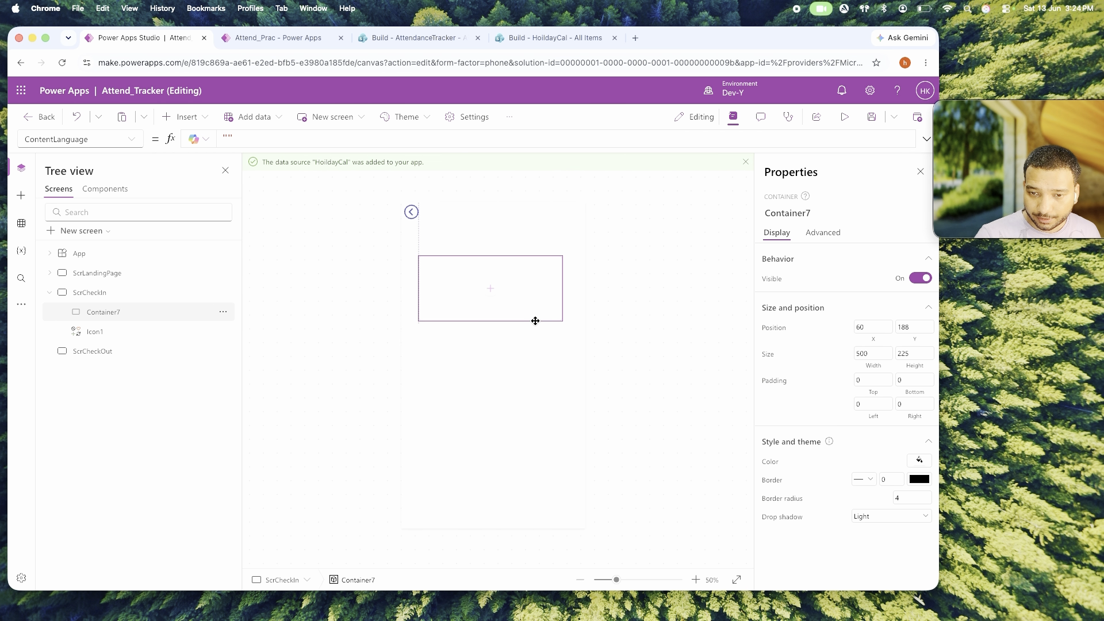
pyautogui.click(877, 352)
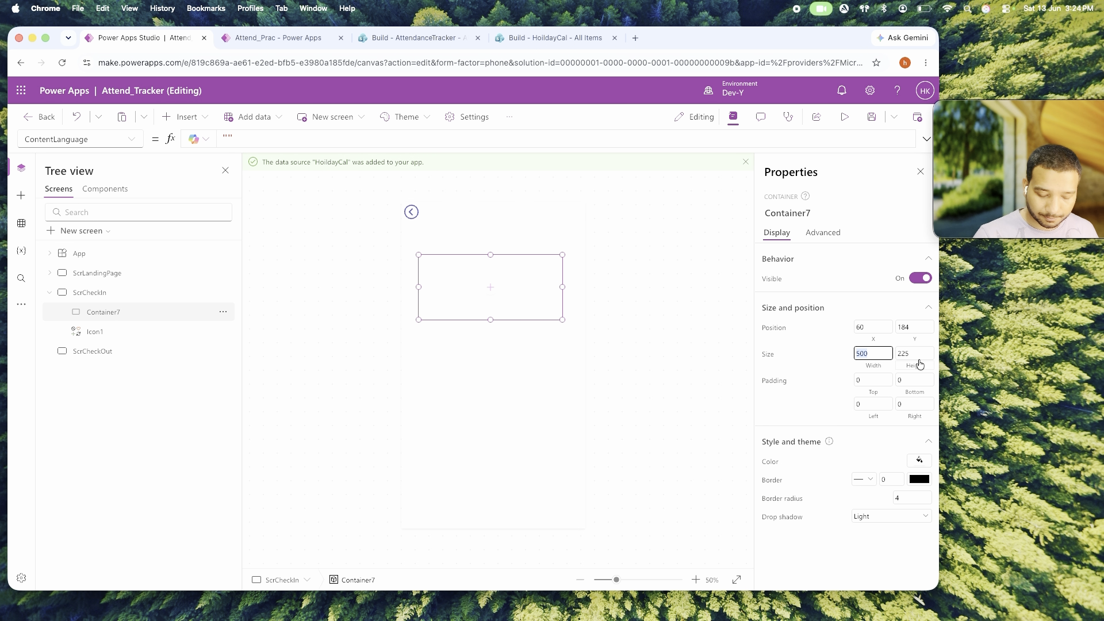
pyautogui.write('300')
pyautogui.press('Tab')
pyautogui.write('300')
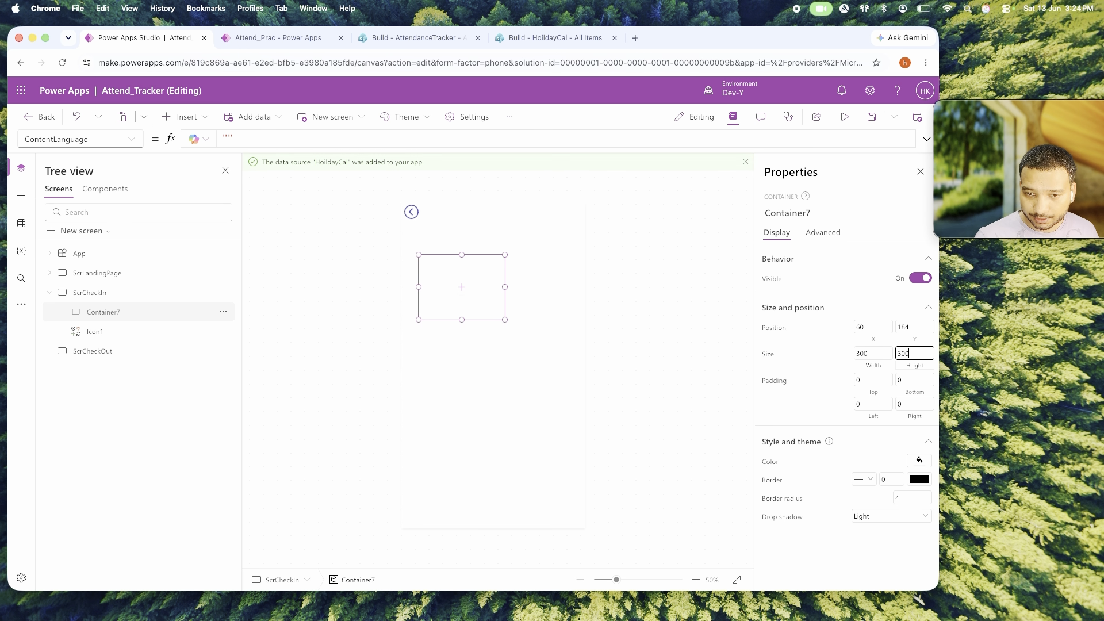
pyautogui.press('Tab')
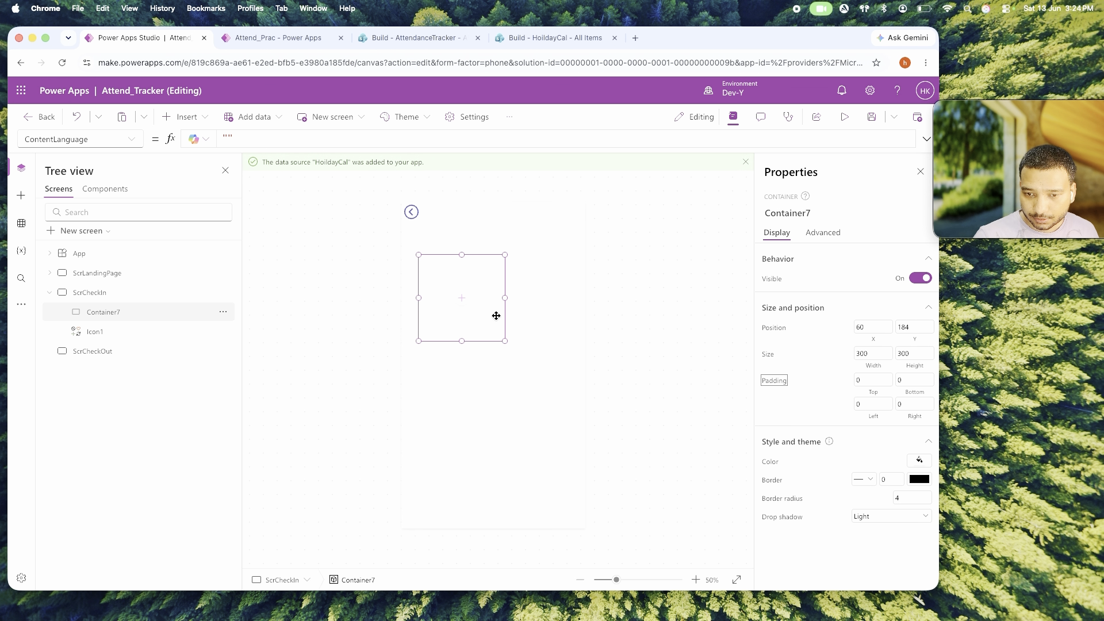
pyautogui.click(526, 324)
# Center the container horizontally by setting its X property to (Parent.Width-Self.Width)/2.
pyautogui.click(871, 342)
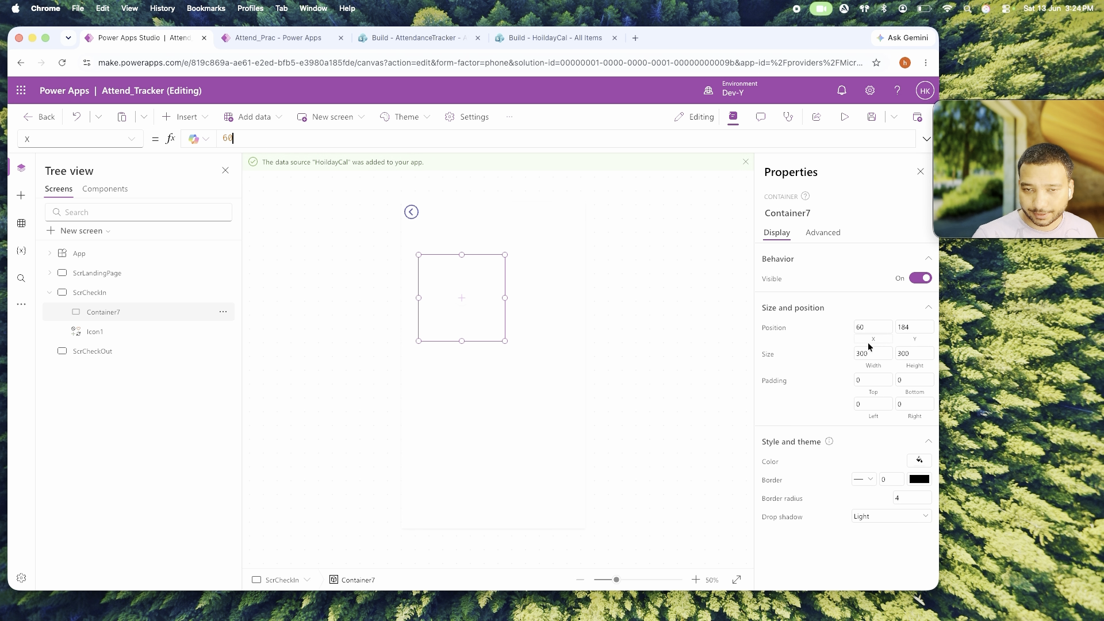
pyautogui.write('parent.Width-self')
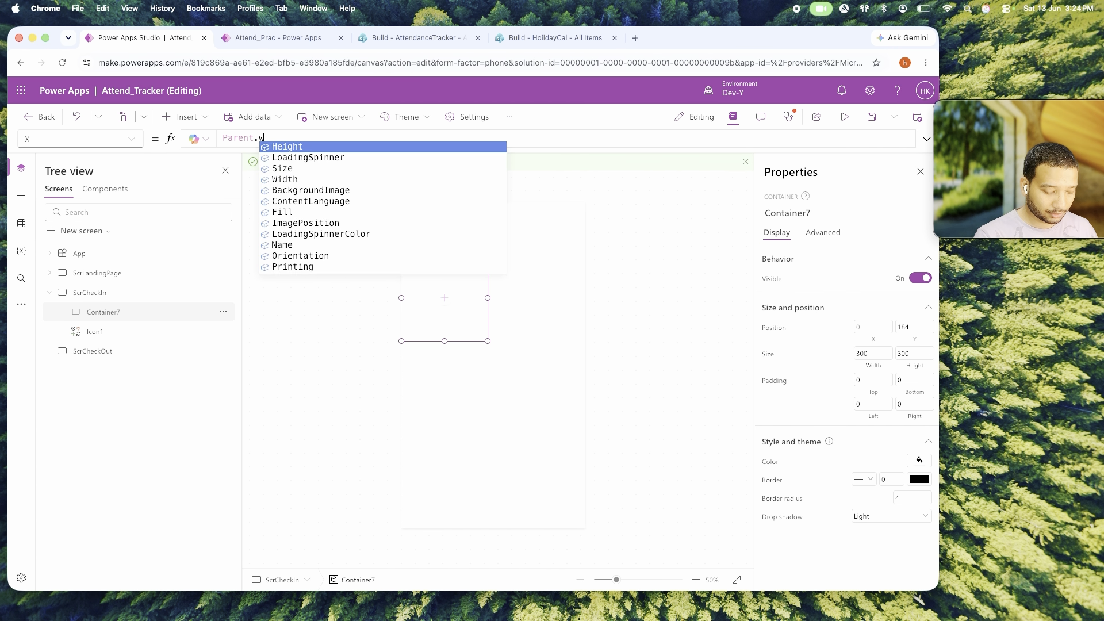
pyautogui.write('.Width)/')
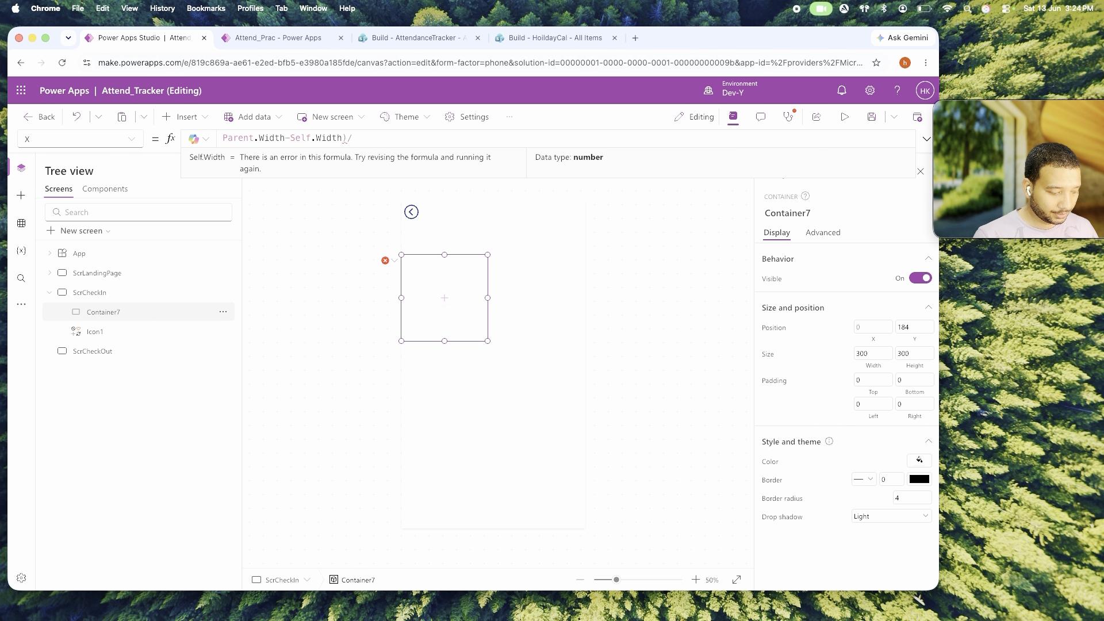
pyautogui.press('Left')
pyautogui.press('Left')
pyautogui.press('Left')
pyautogui.press('Left')
pyautogui.press('Left')
pyautogui.press('Left')
pyautogui.press('Left')
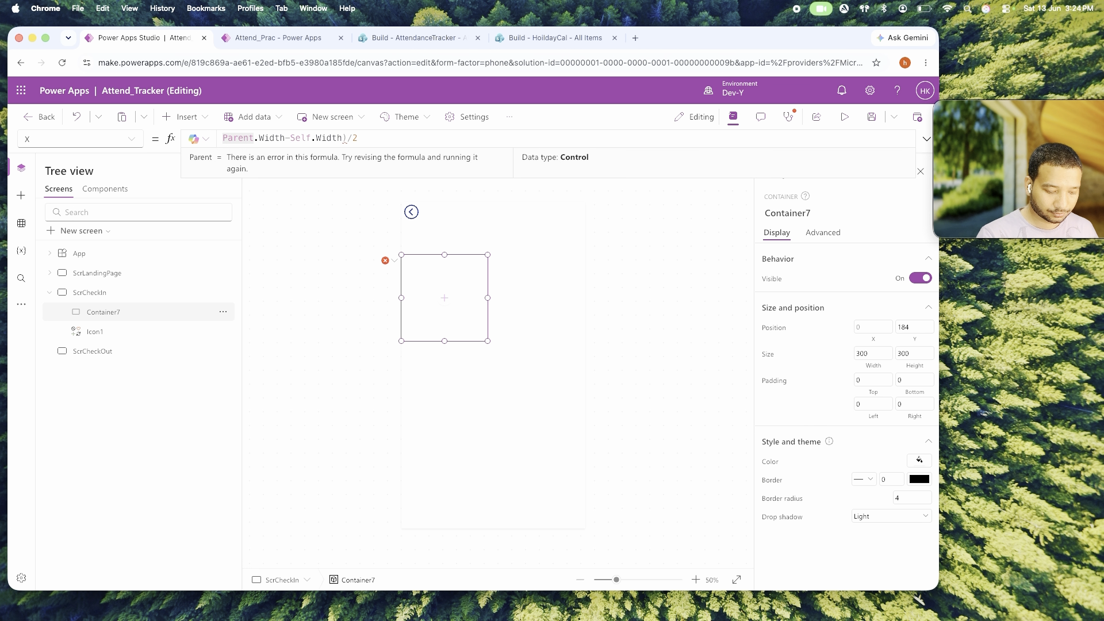
pyautogui.write('(')
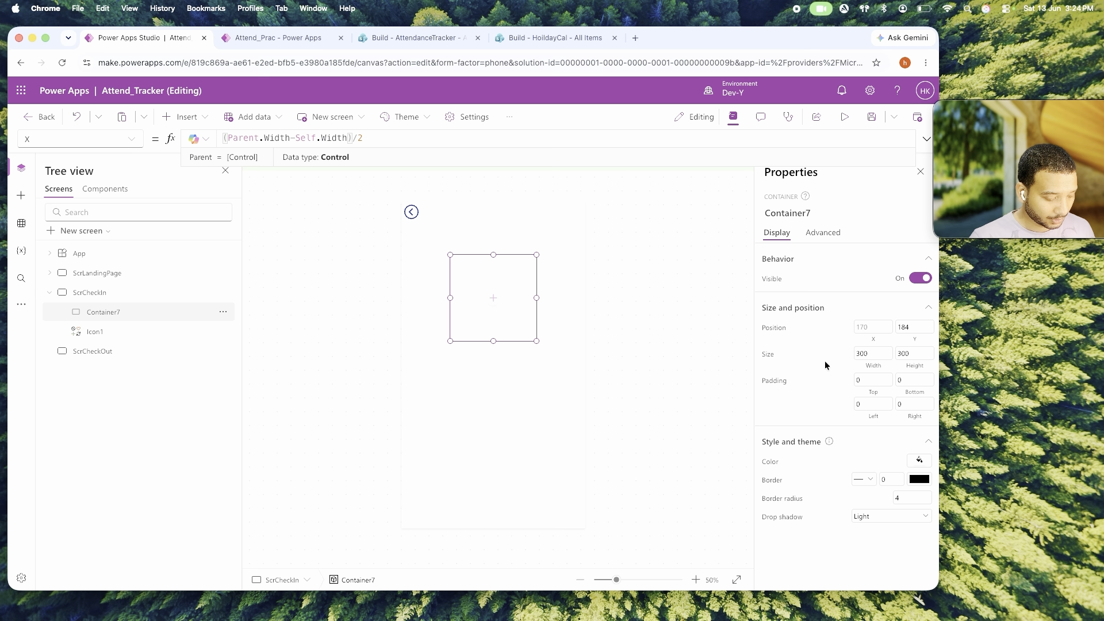
# Try to center the container vertically by reusing its X formula for the Y property as (Parent.Height-Self.Width)/2.
pyautogui.press('super+a')
pyautogui.press('super+c')
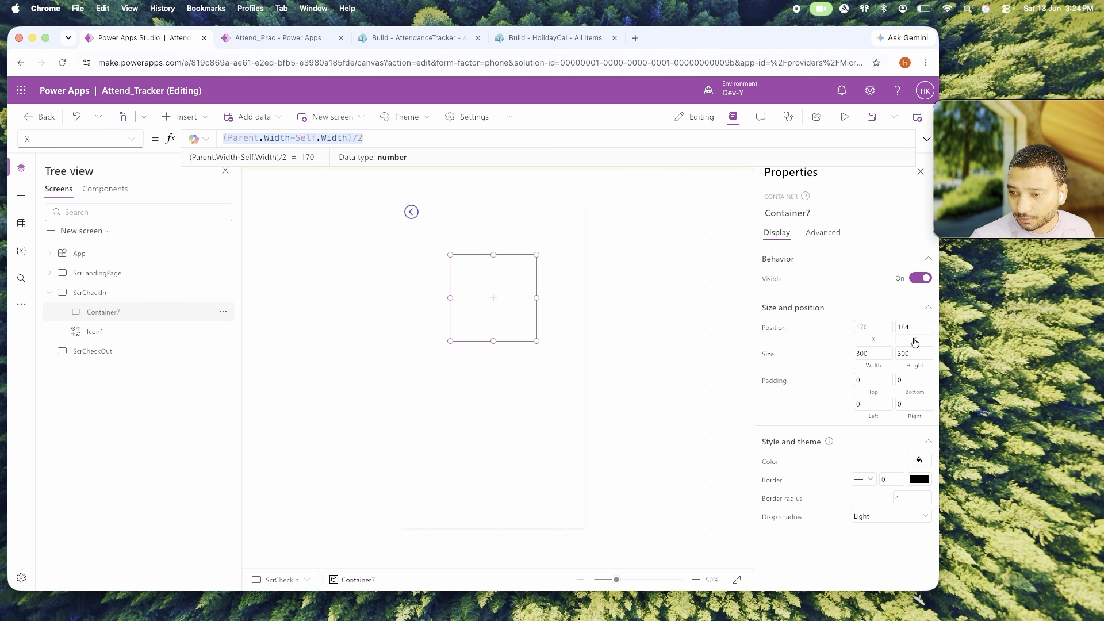
pyautogui.click(915, 341)
pyautogui.press('super+a')
pyautogui.press('super+v')
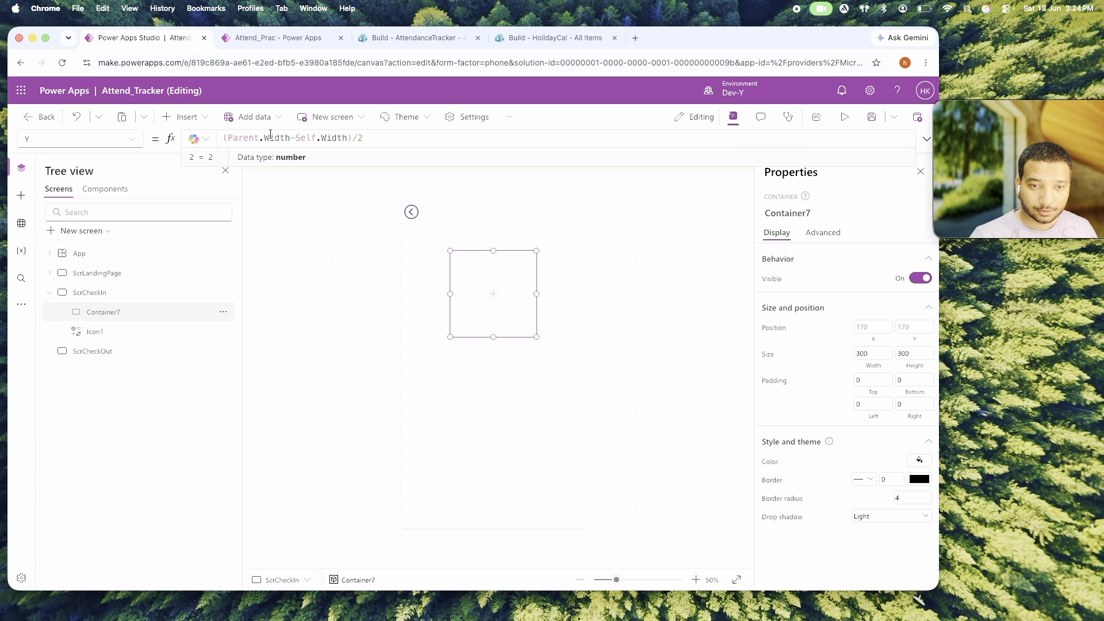
pyautogui.doubleClick(271, 133)
pyautogui.write('Height')
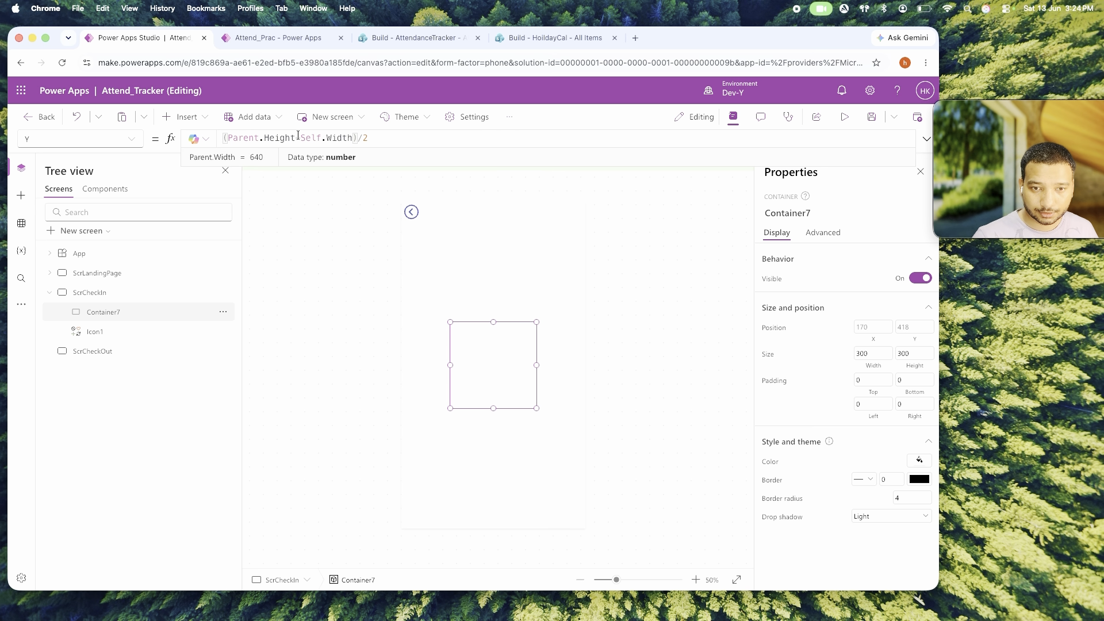
pyautogui.doubleClick(339, 138)
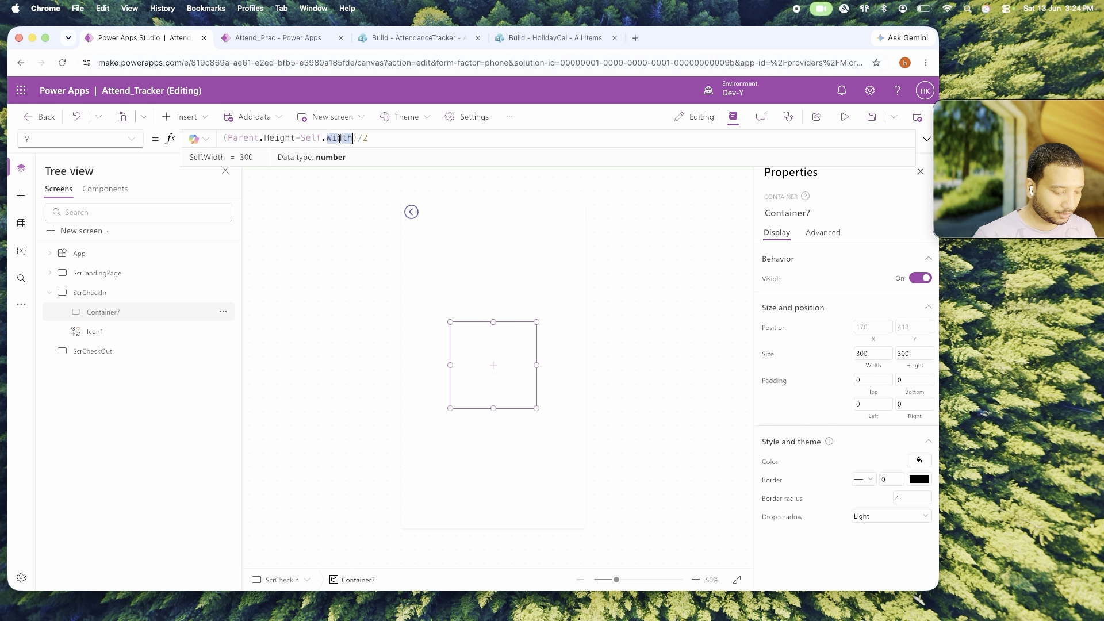
# Replace the formula in the container's Y property with the fixed value 200.
pyautogui.press('super+a')
pyautogui.press('BackSpace')
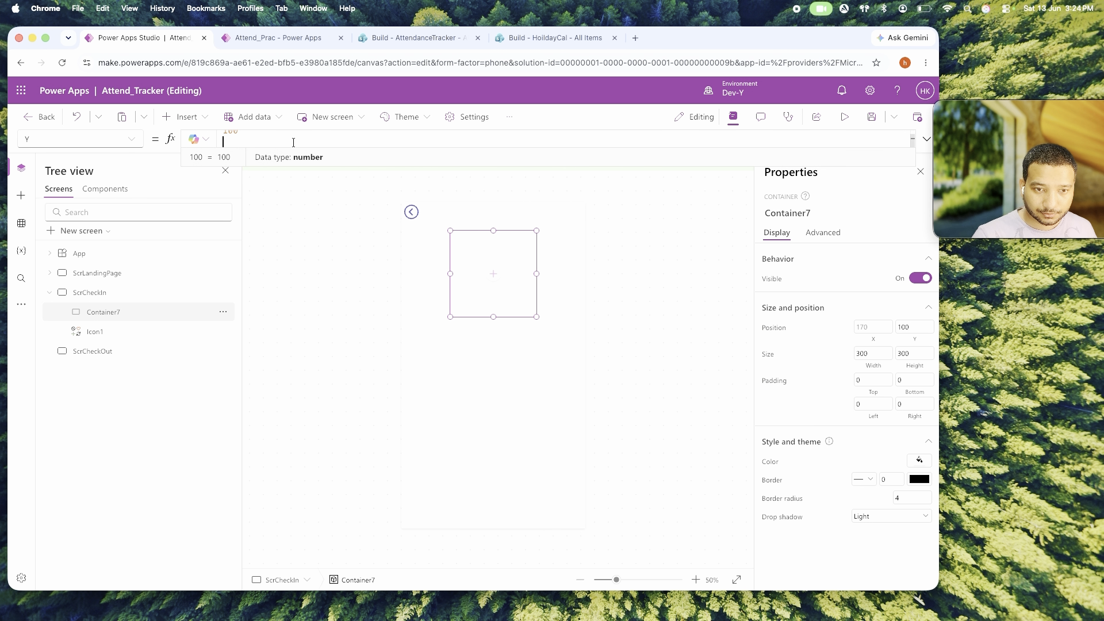
pyautogui.write('00')
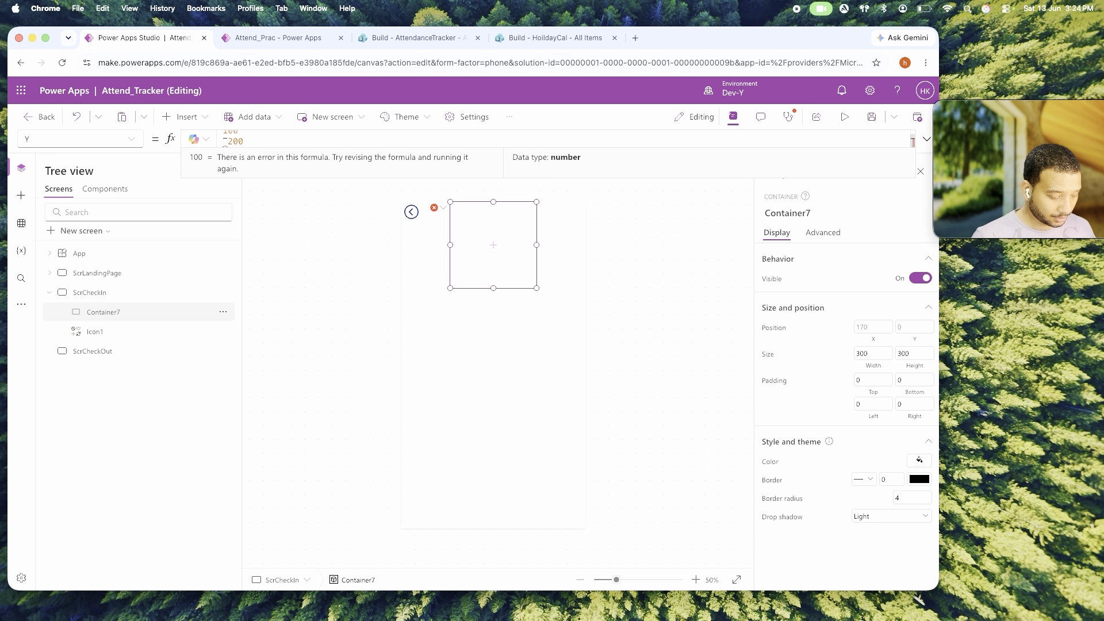
pyautogui.write('200')
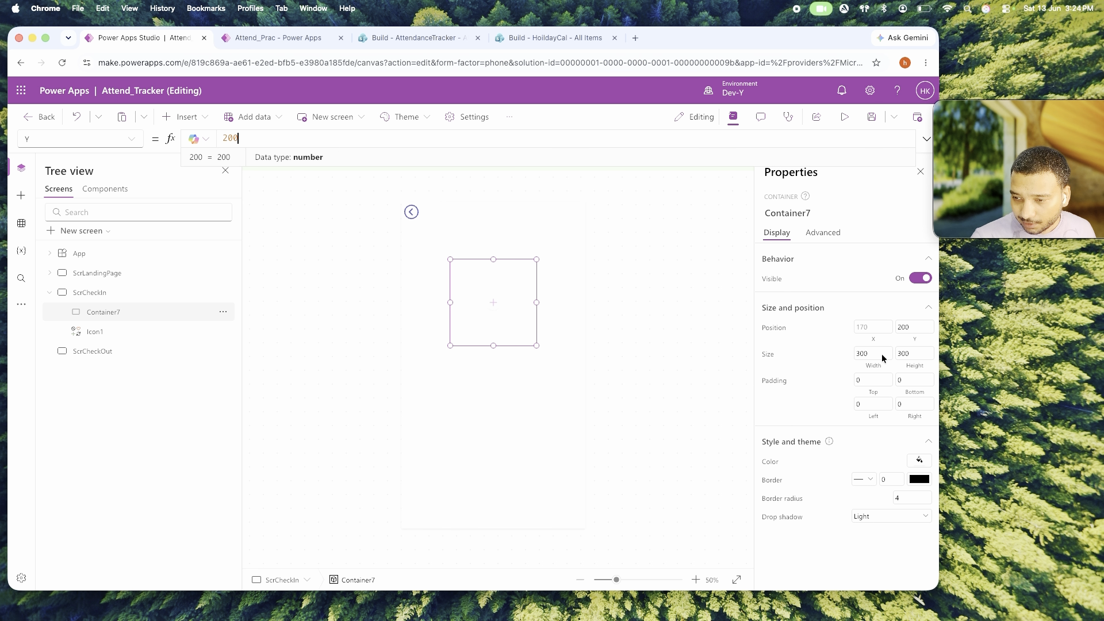
# Set the container's border radius to 150 to make it a circle.
pyautogui.doubleClick(904, 499)
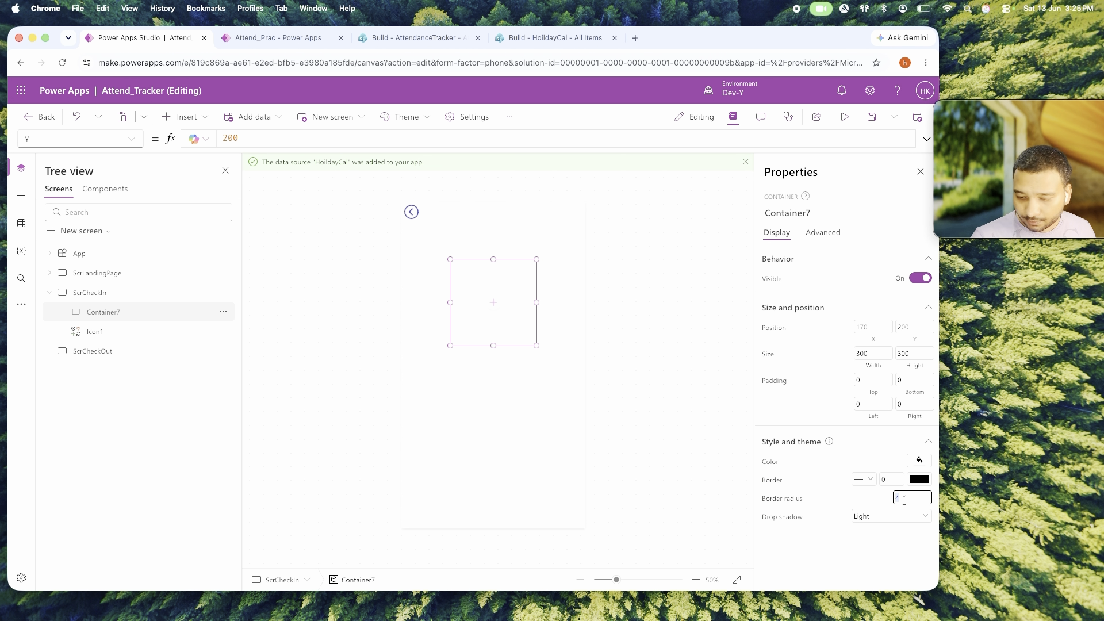
pyautogui.write('150')
pyautogui.click(615, 395)
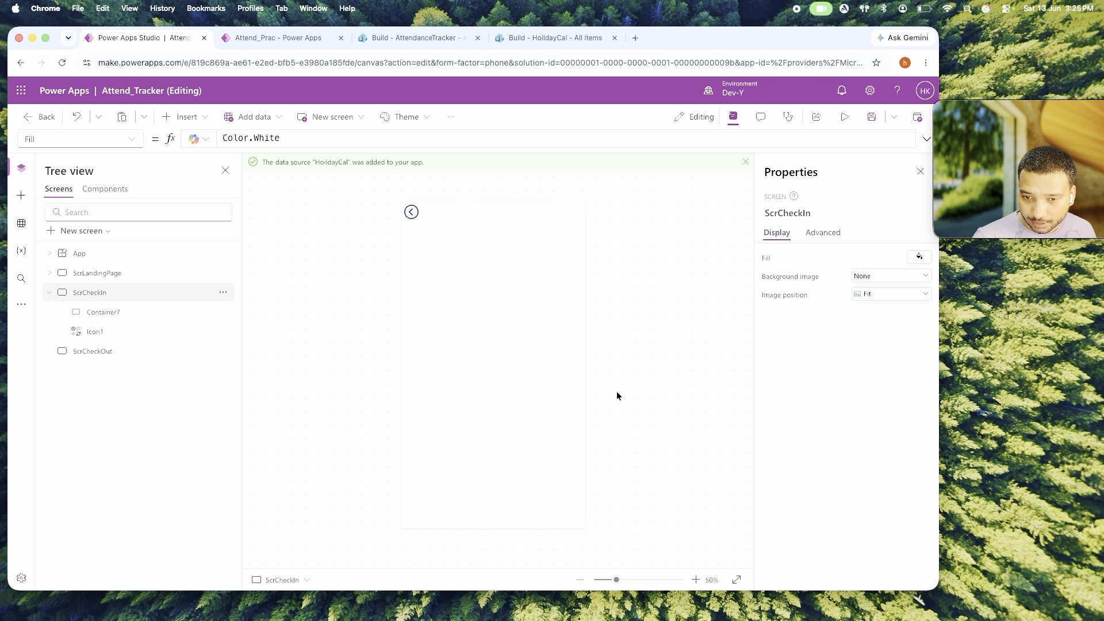
# Give the round container on ScrCheckIn a pale yellow fill color.
pyautogui.click(529, 337)
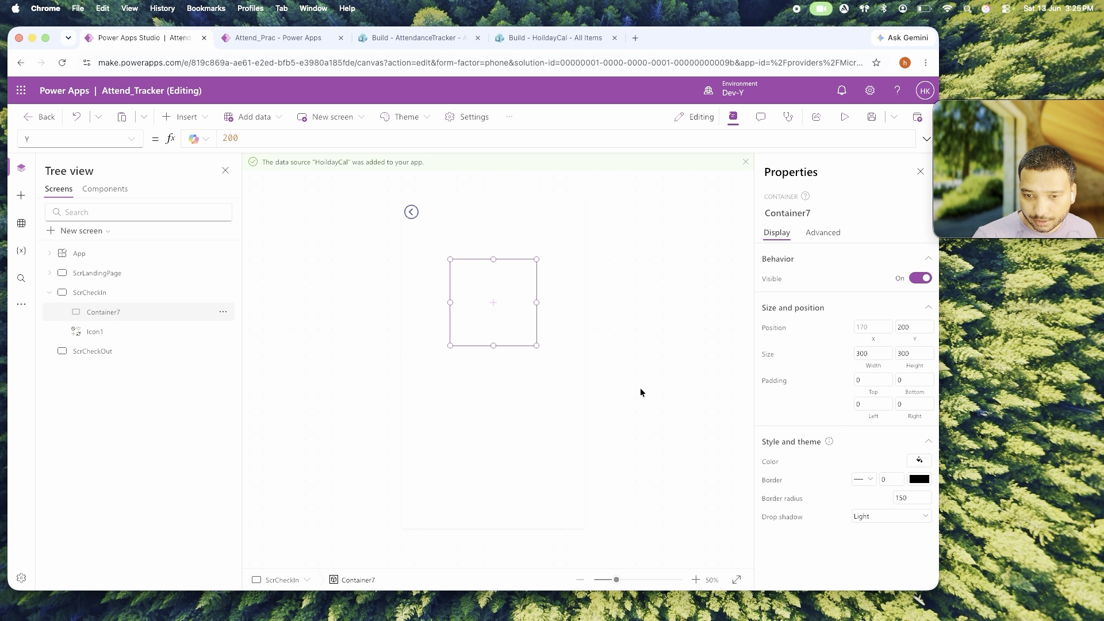
pyautogui.click(919, 461)
pyautogui.click(652, 301)
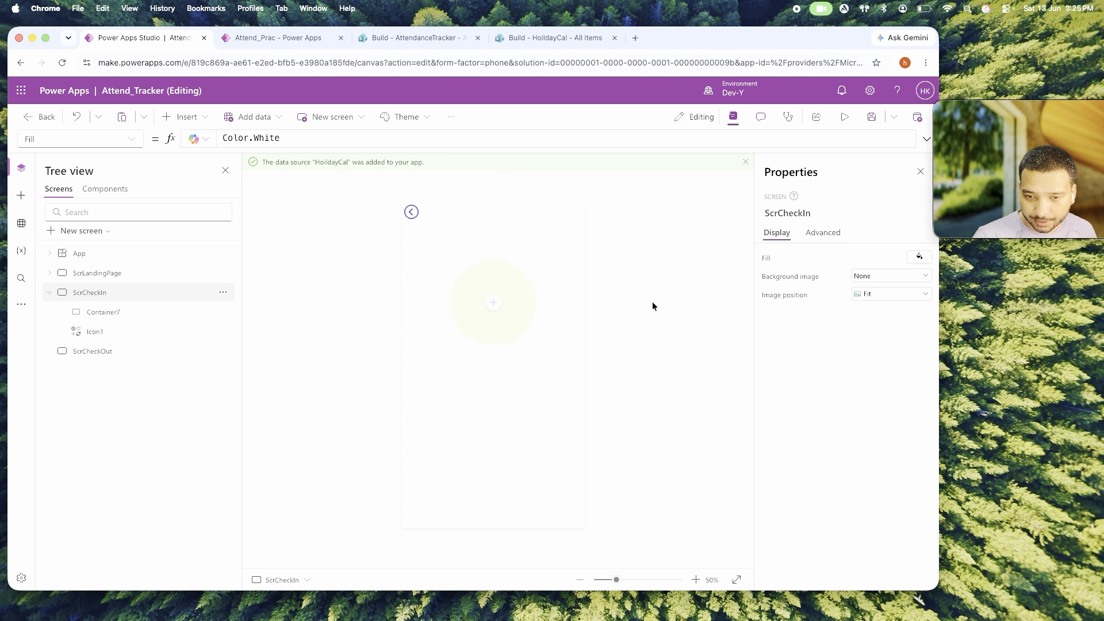
# Insert a Check icon inside the round container on ScrCheckIn.
pyautogui.click(494, 303)
pyautogui.write('cec')
pyautogui.press('BackSpace')
pyautogui.press('BackSpace')
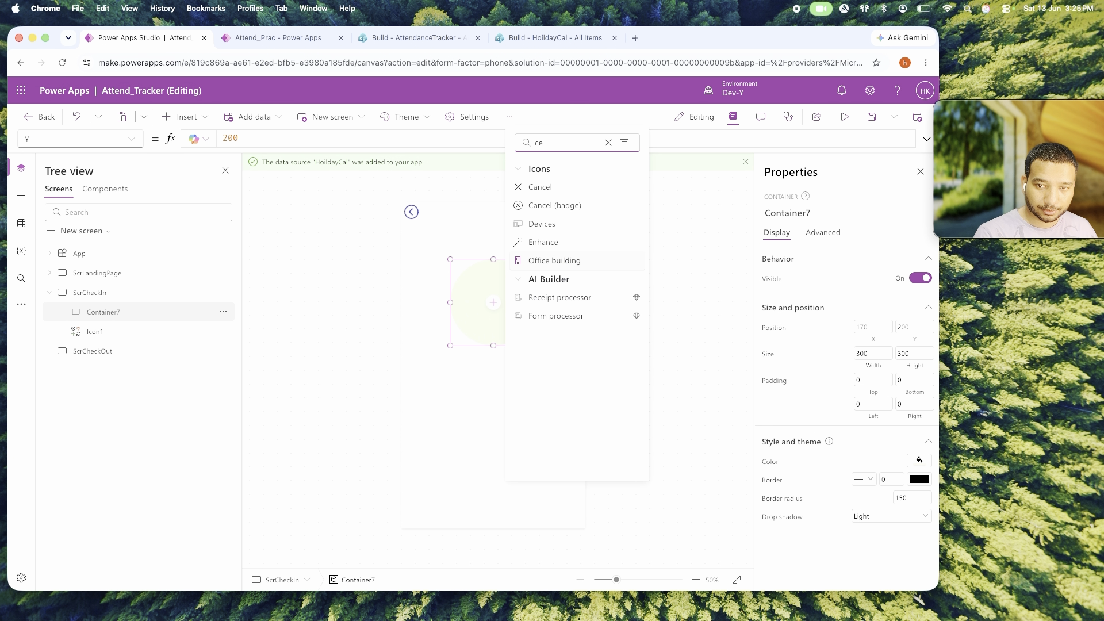
pyautogui.write('hec')
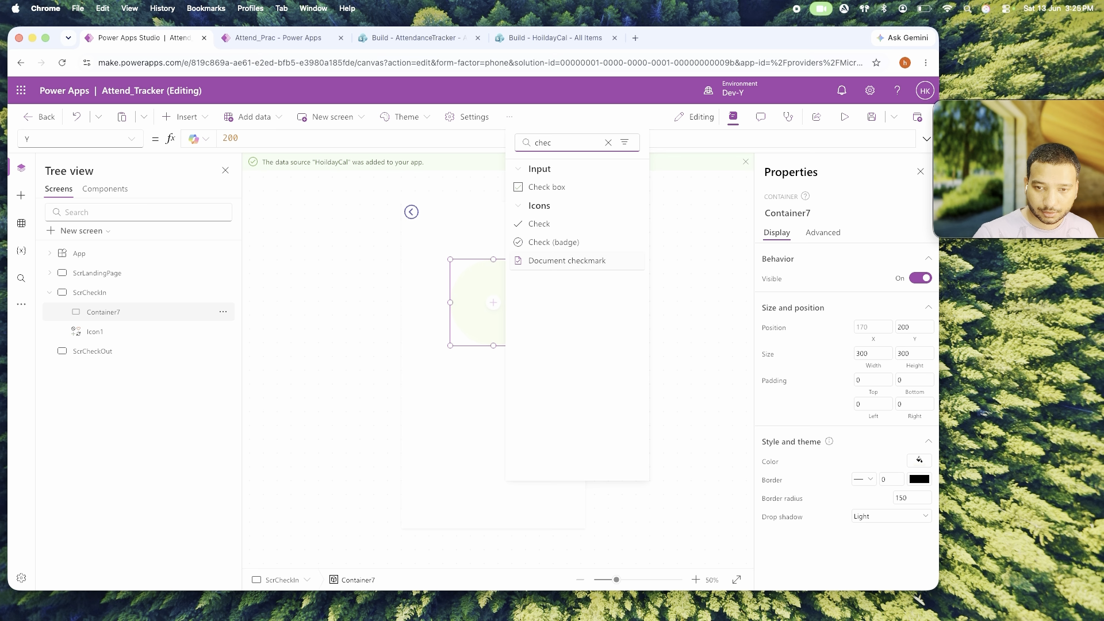
pyautogui.click(539, 223)
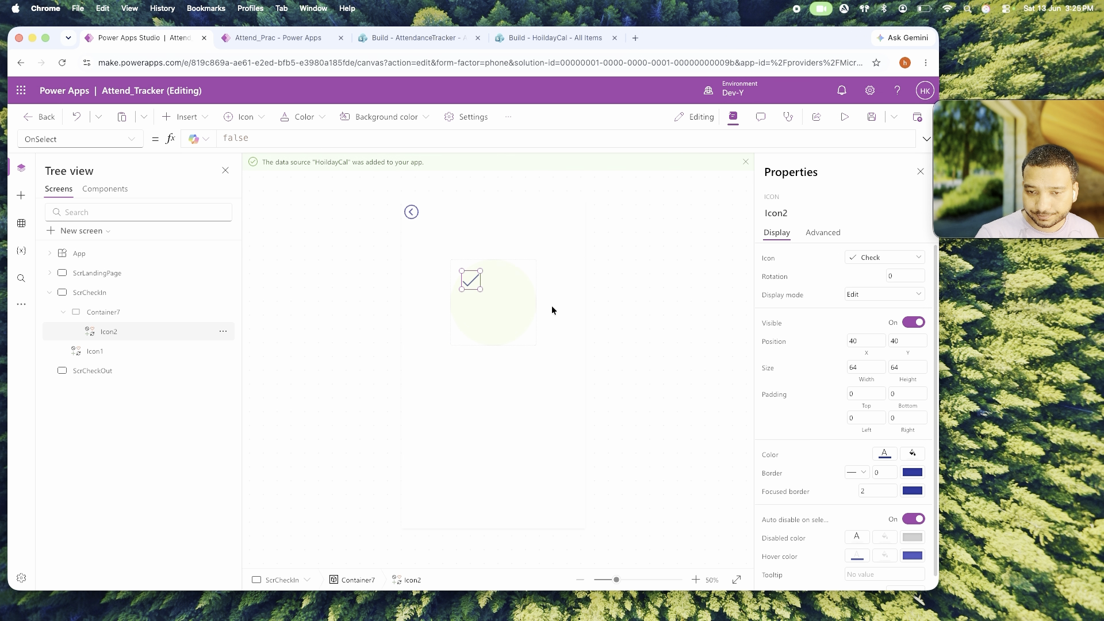
# Set the check icon's width and height to 100.
pyautogui.click(863, 368)
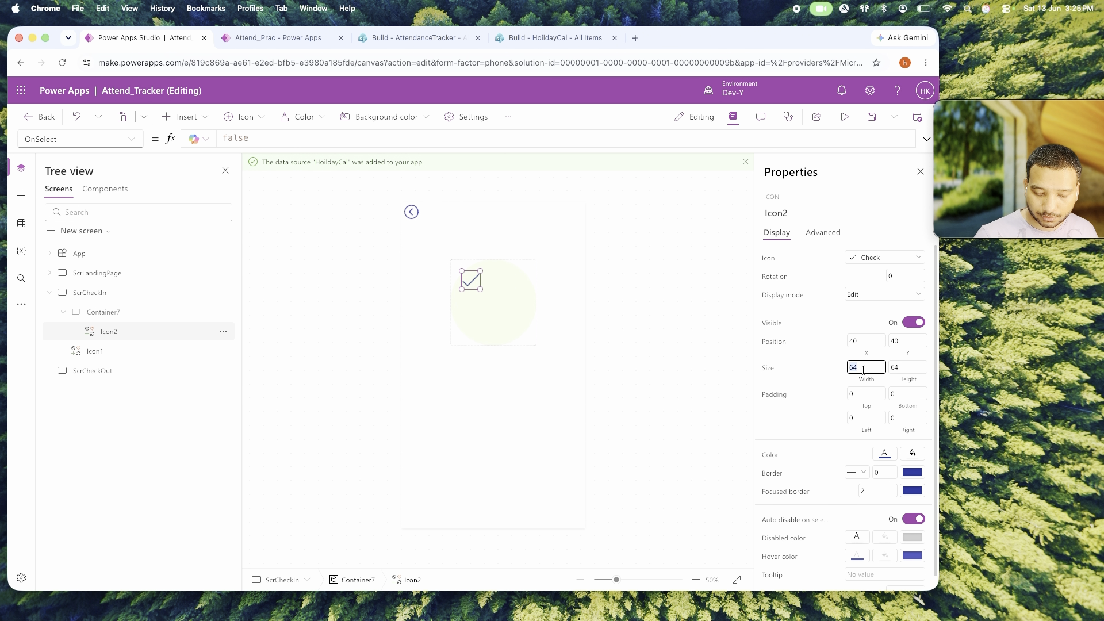
pyautogui.write('100')
pyautogui.press('Tab')
pyautogui.write('100')
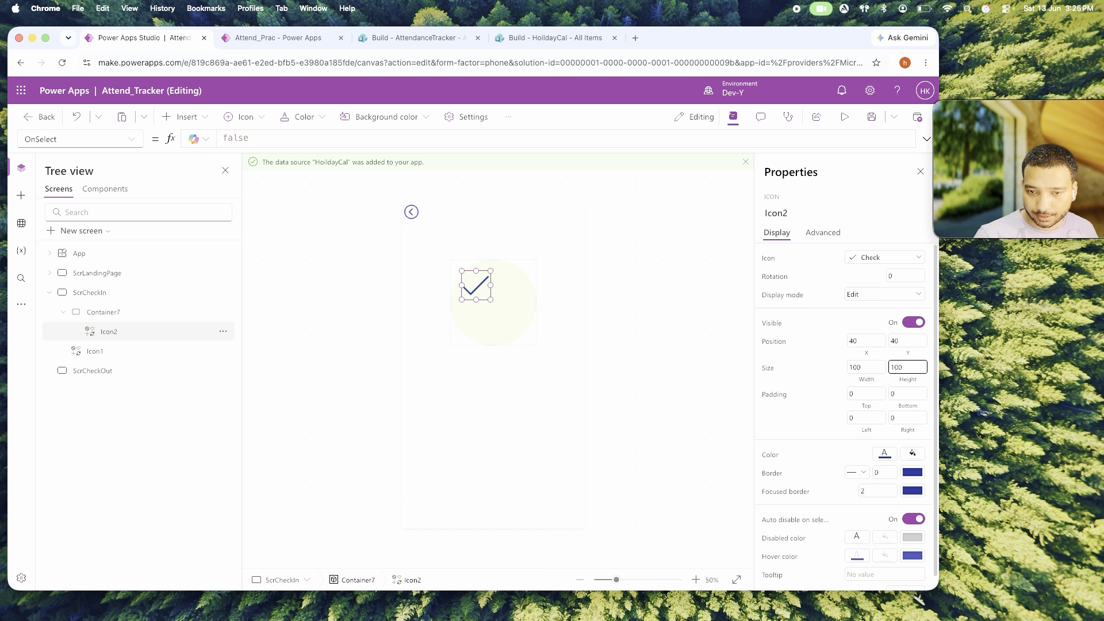
# Enter Parent.Width-Self.Width in the check icon's X property to position it horizontally within the container.
pyautogui.click(867, 342)
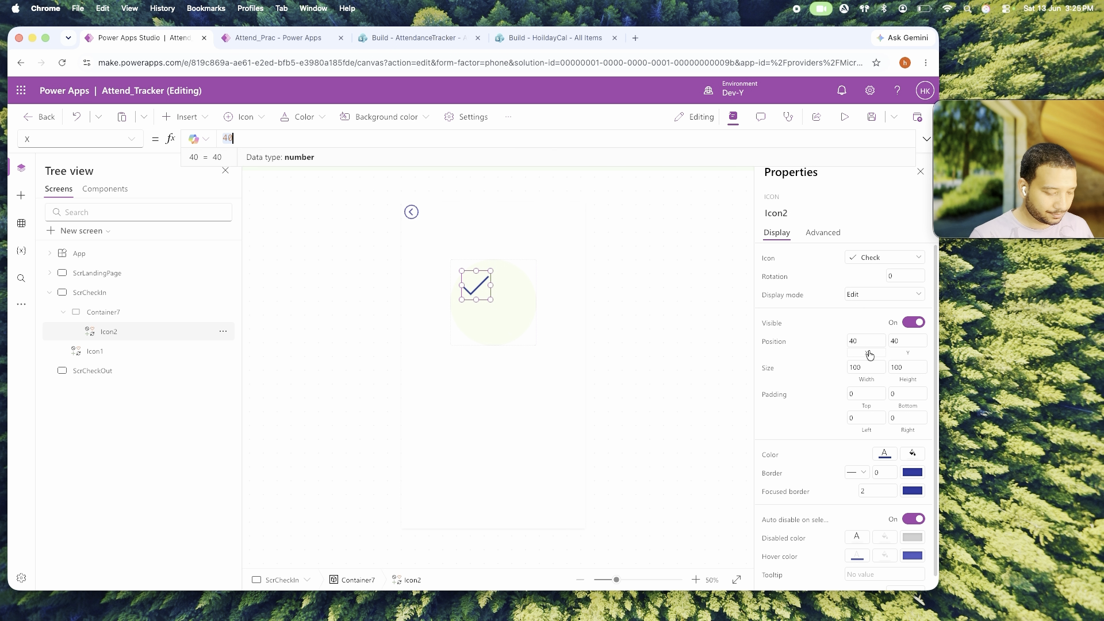
pyautogui.write('parent.Width-se')
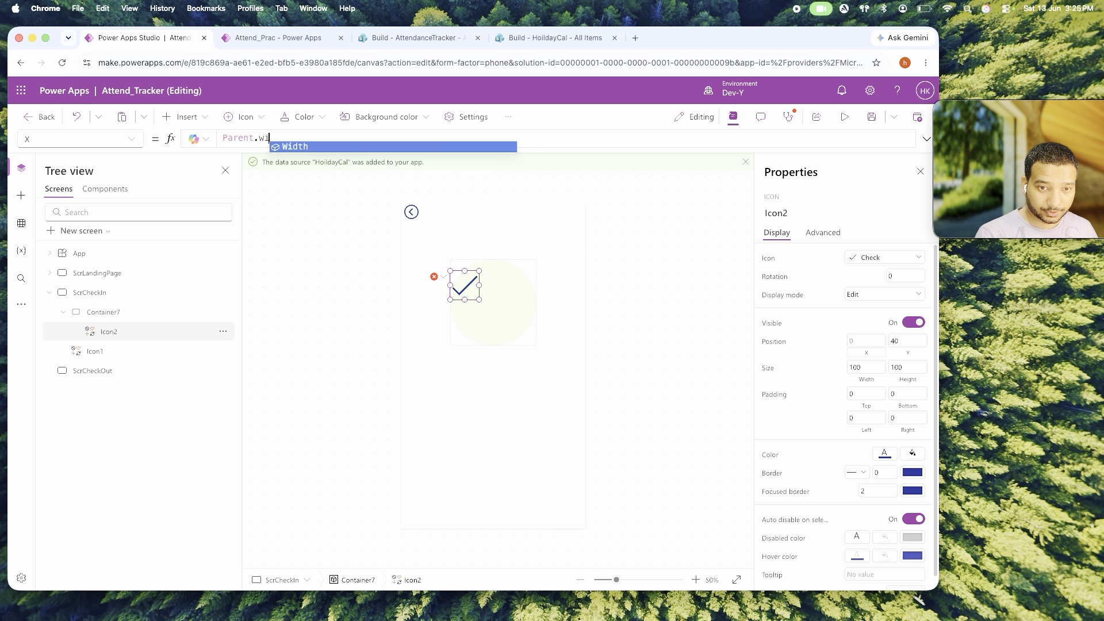
pyautogui.write('lf.Width)')
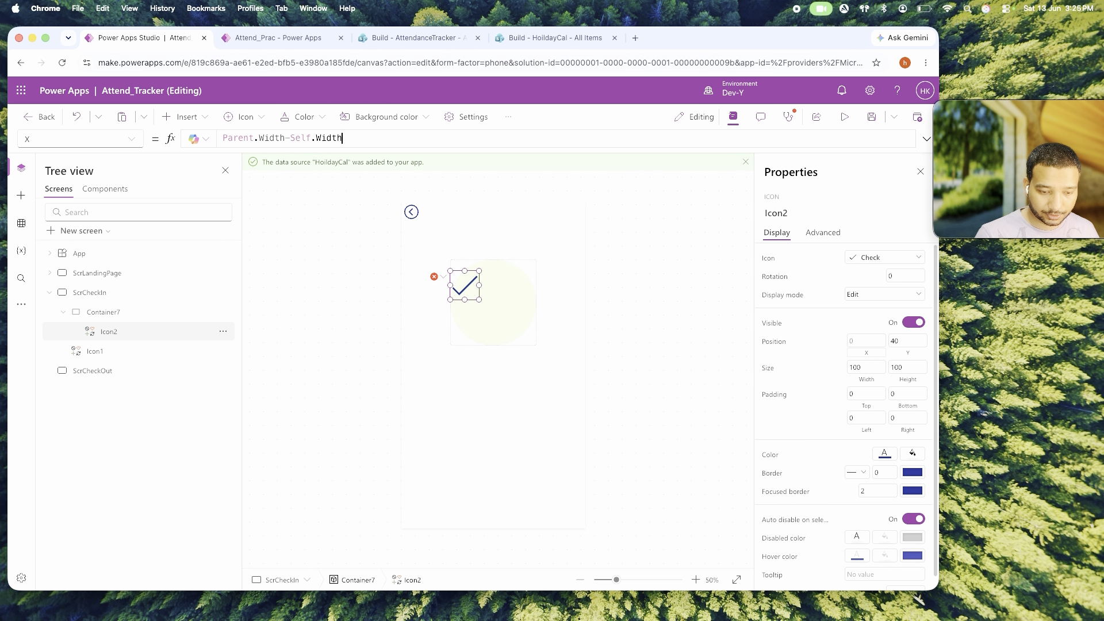
# Centre the check icon horizontally in its container by completing its X formula as (Parent.Width-Self.Width)/2.
pyautogui.press('Left')
pyautogui.press('Left')
pyautogui.press('Left')
pyautogui.press('Left')
pyautogui.press('Left')
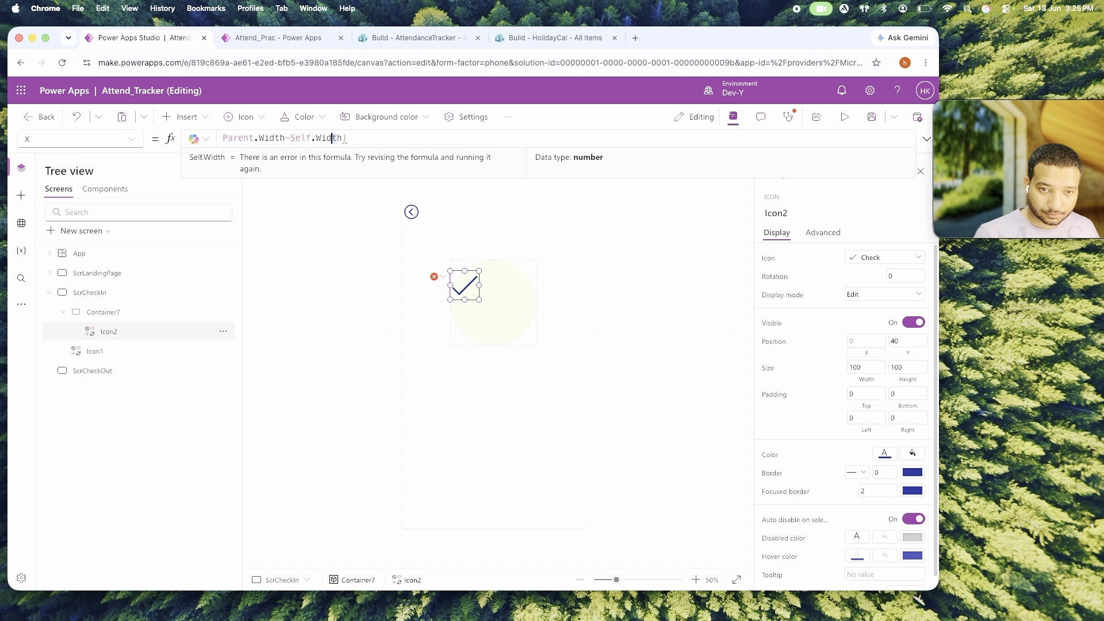
pyautogui.press('super+Left')
pyautogui.write('(')
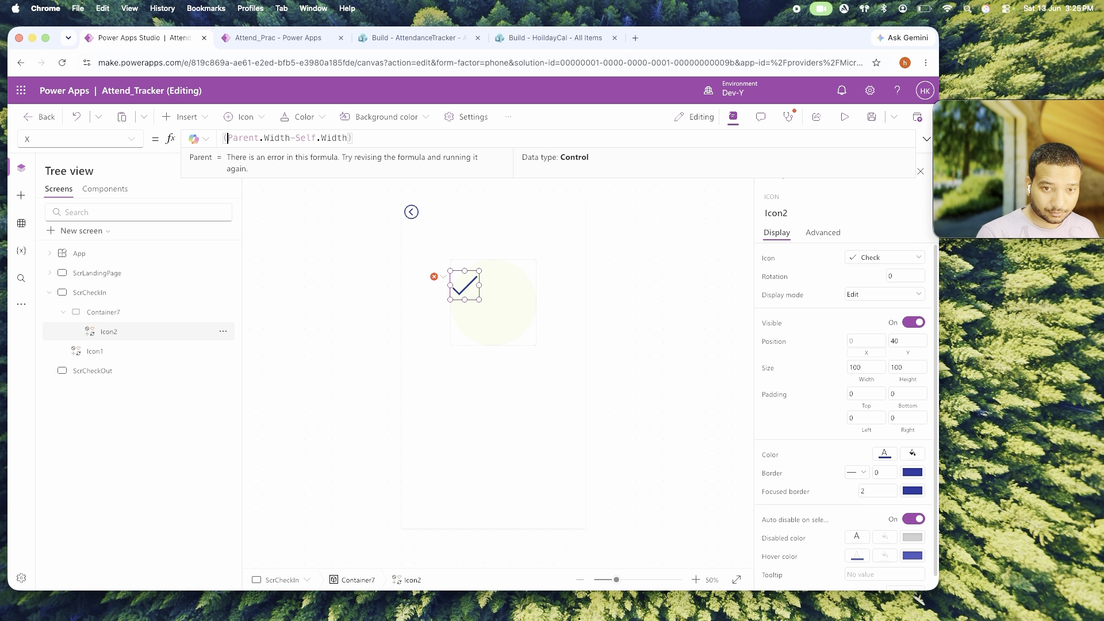
pyautogui.write('/2')
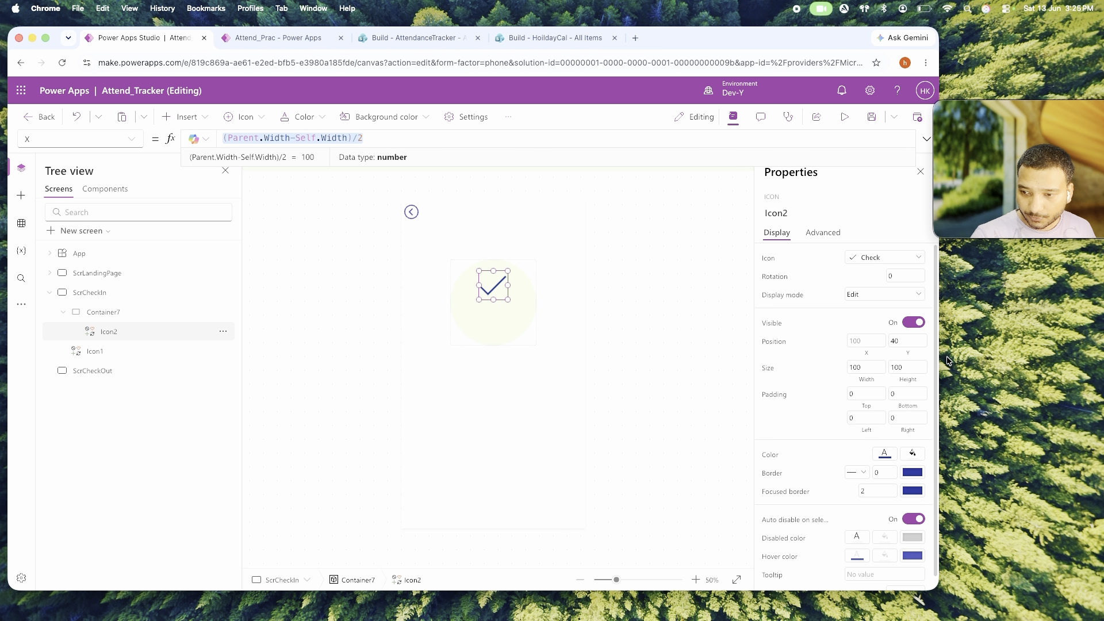
# Centre the check icon vertically in its container by setting its Y formula to (Parent.Height-Self.Height)/2.
pyautogui.click(907, 354)
pyautogui.hotkey('ctrl', 'a')
pyautogui.write('(Parent.Width-Self.Width)/2')
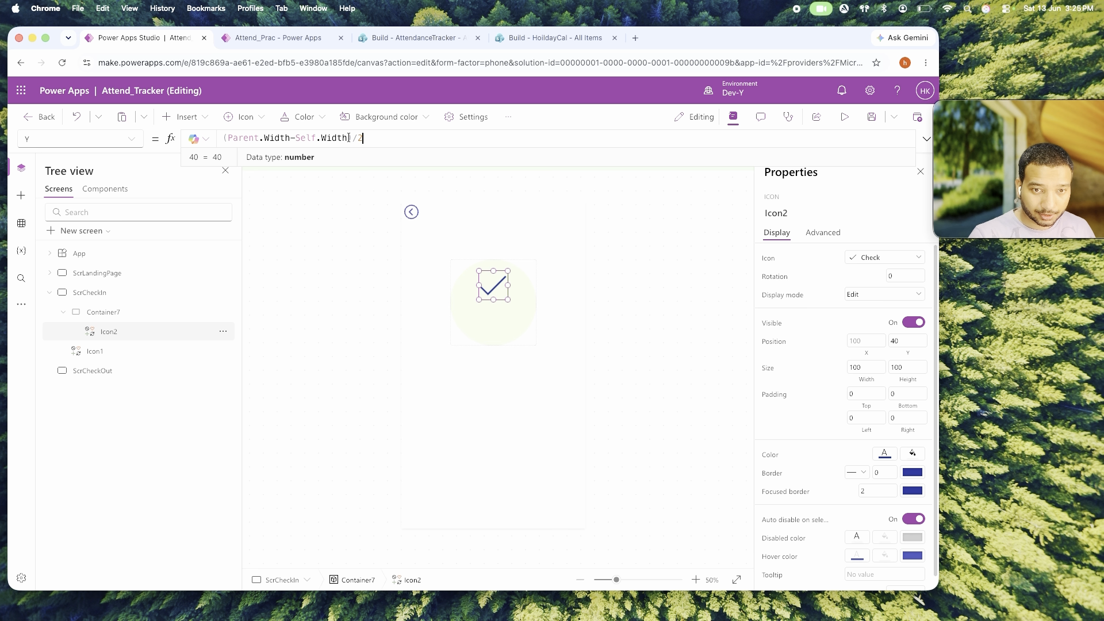
pyautogui.doubleClick(280, 138)
pyautogui.write('Height')
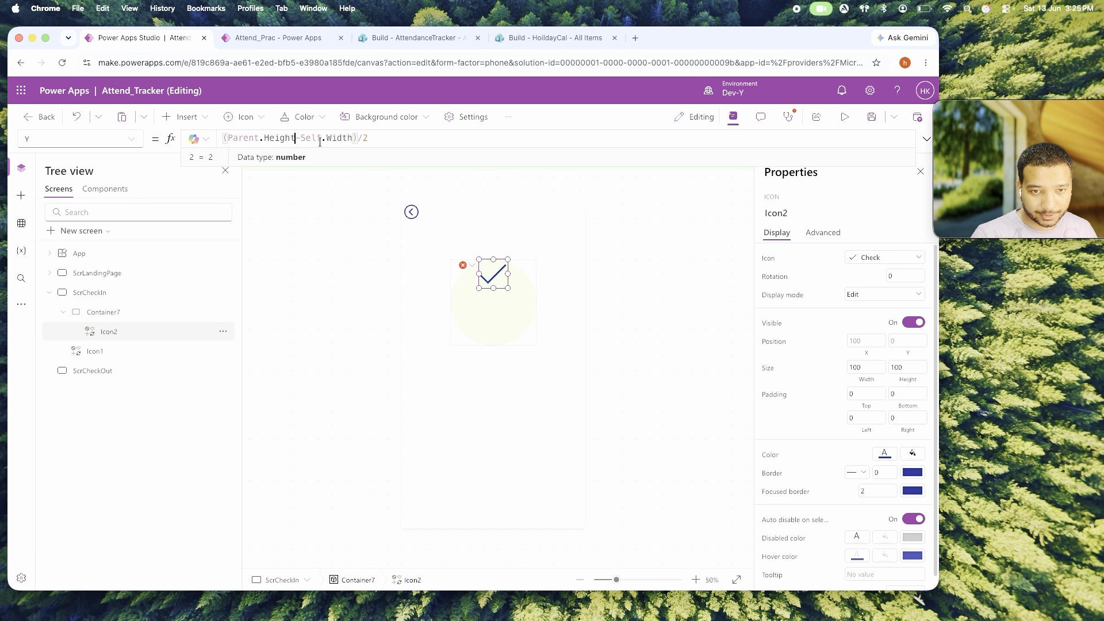
pyautogui.doubleClick(337, 138)
pyautogui.write('h')
pyautogui.press('Tab')
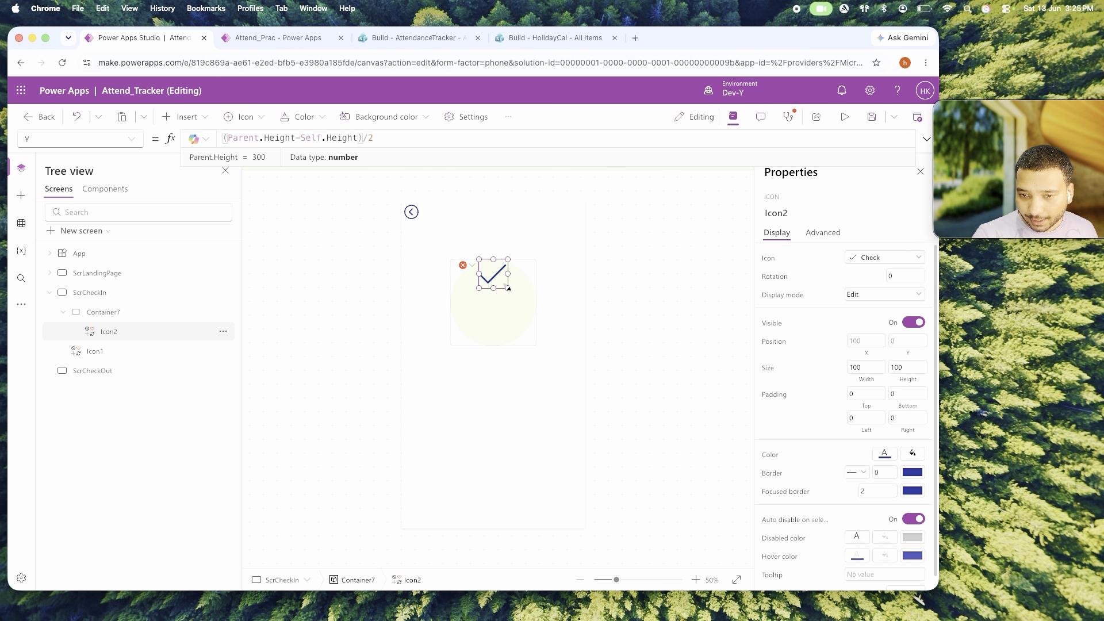
# Change the check icon's color to the darkest green theme shade.
pyautogui.click(885, 454)
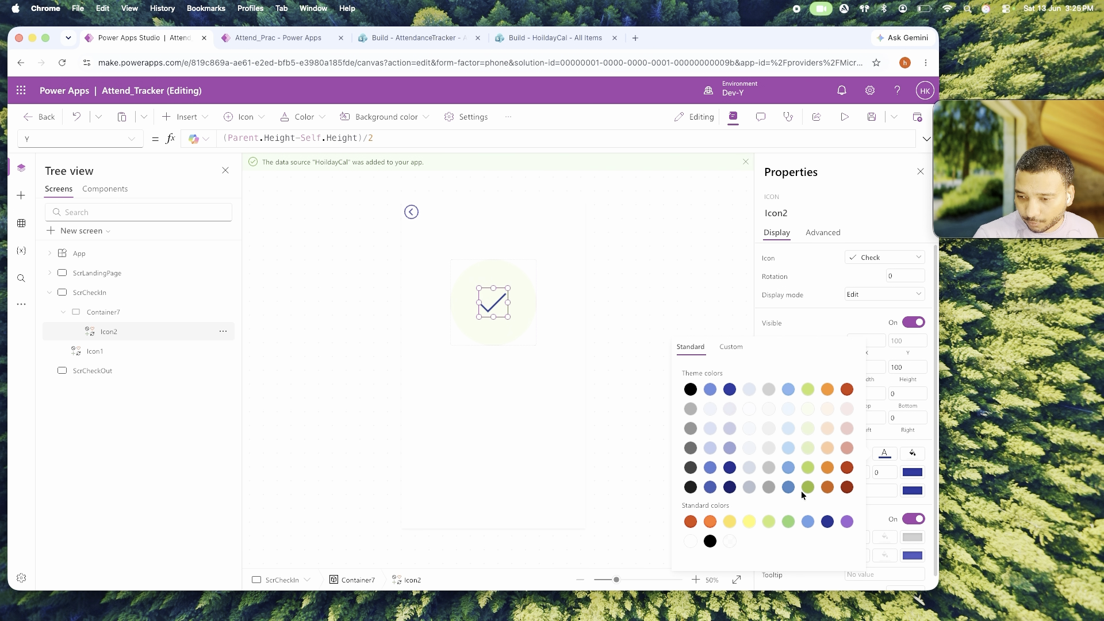
pyautogui.click(808, 488)
pyautogui.click(641, 284)
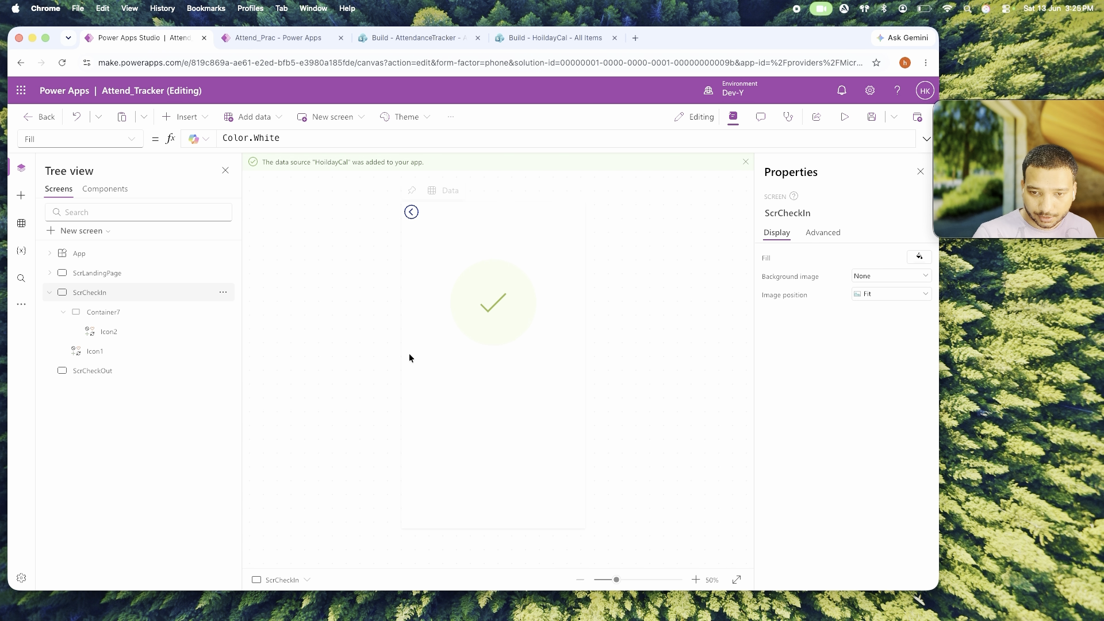
# Insert a text label on the check-in screen and place it below the circle at about X 60, Y 554.
pyautogui.click(187, 117)
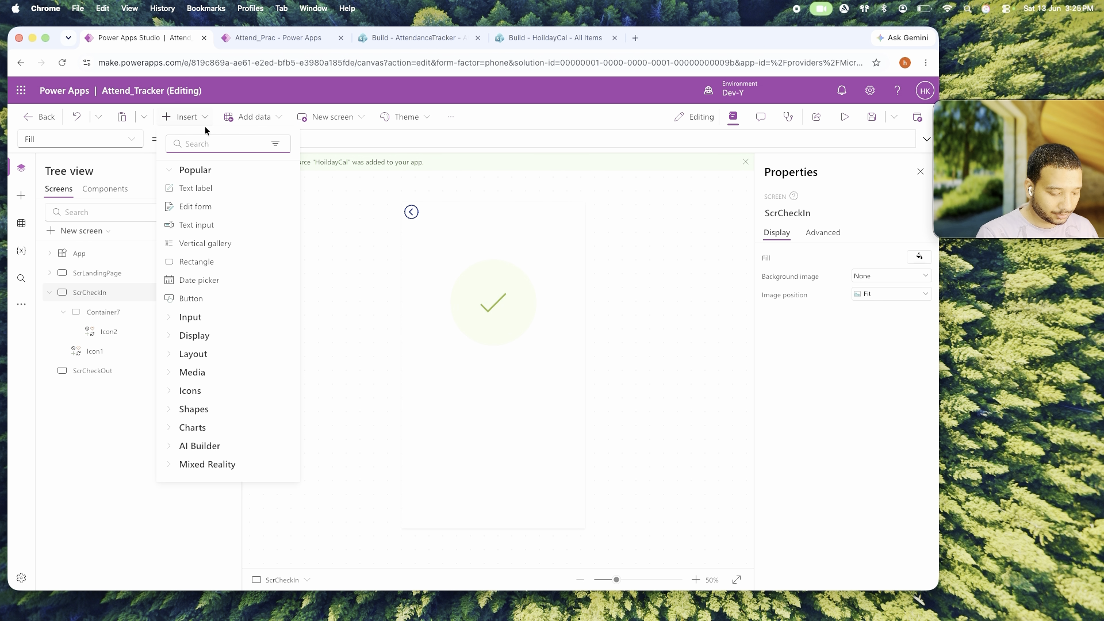
pyautogui.write('la')
pyautogui.click(195, 188)
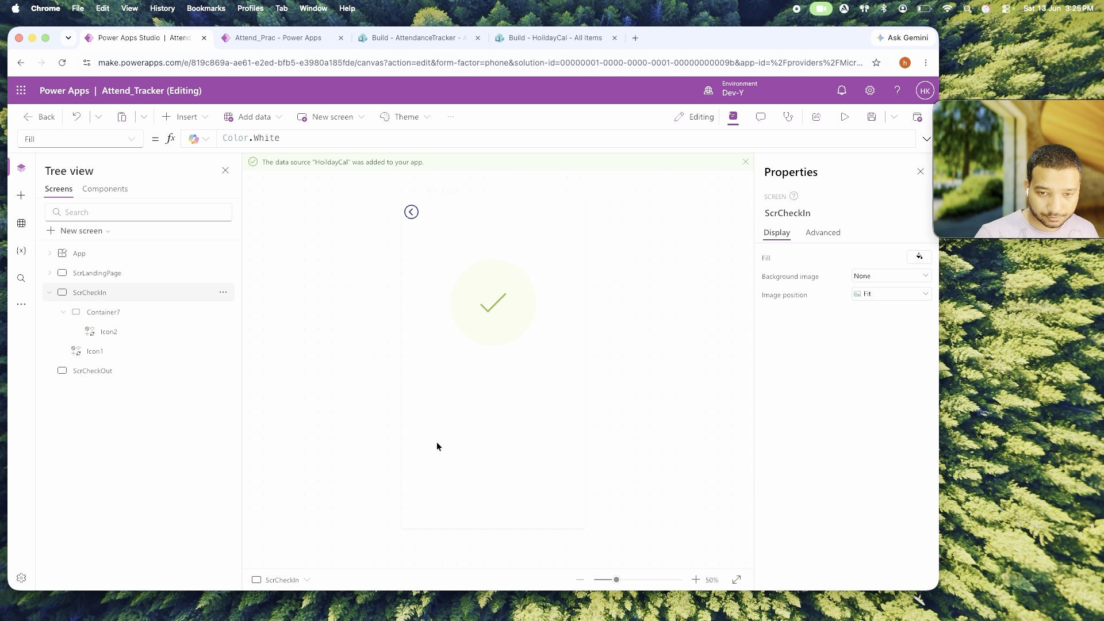
pyautogui.moveTo(483, 233); pyautogui.dragTo(490, 380)
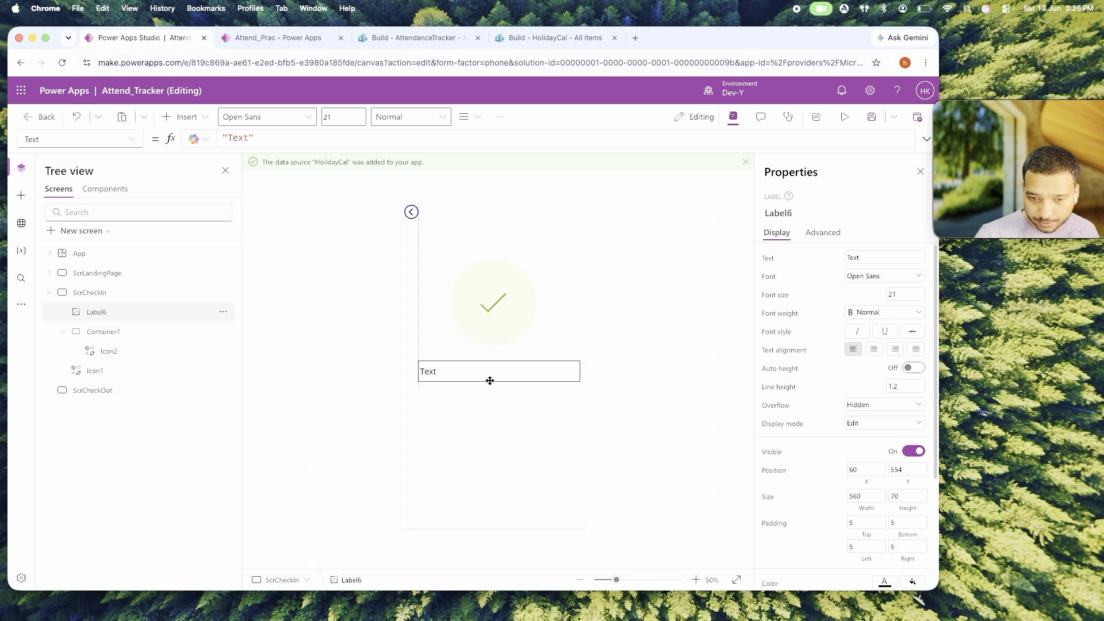
# Centre-align the new label's text and set its font size to 14.
pyautogui.click(873, 350)
pyautogui.click(903, 294)
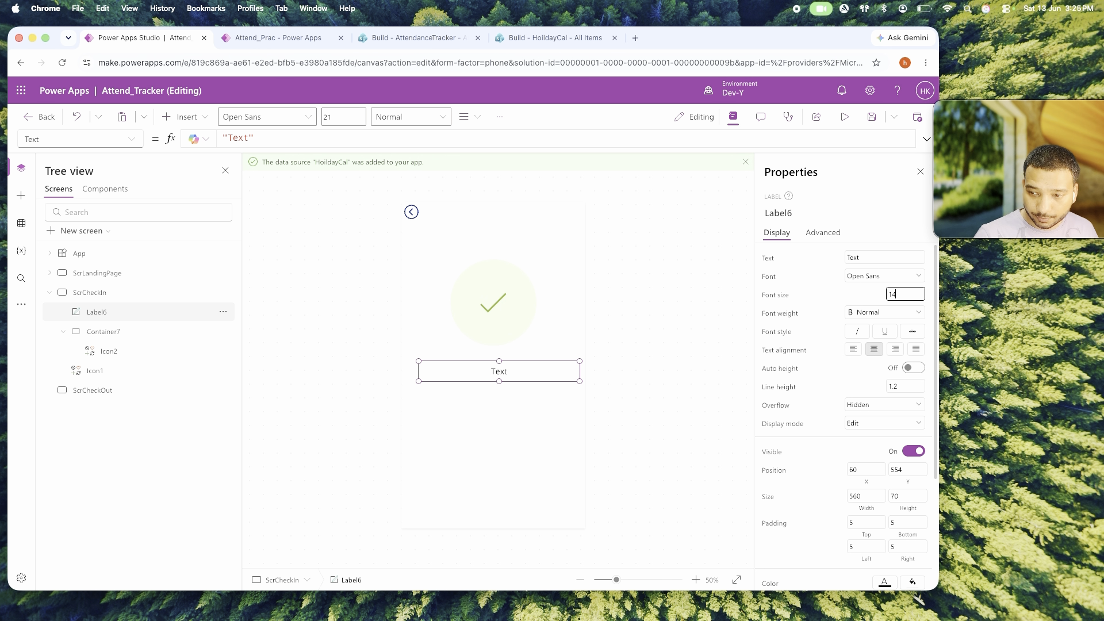
pyautogui.press('Return')
# Set the label's text to "Check In Successfully".
pyautogui.click(857, 259)
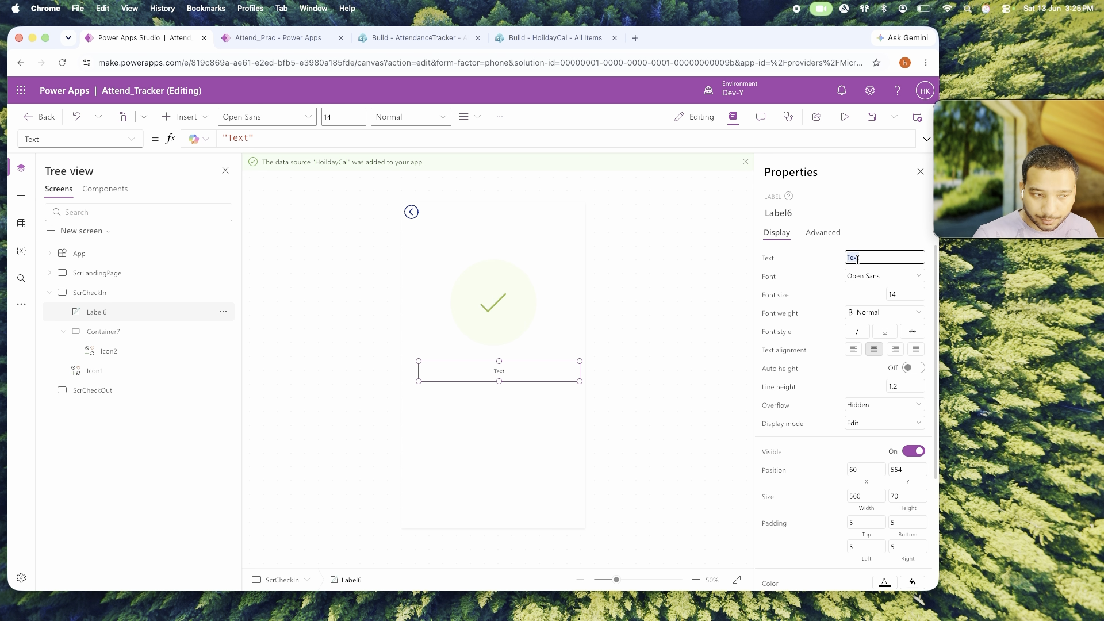
pyautogui.write('Check In Successfully')
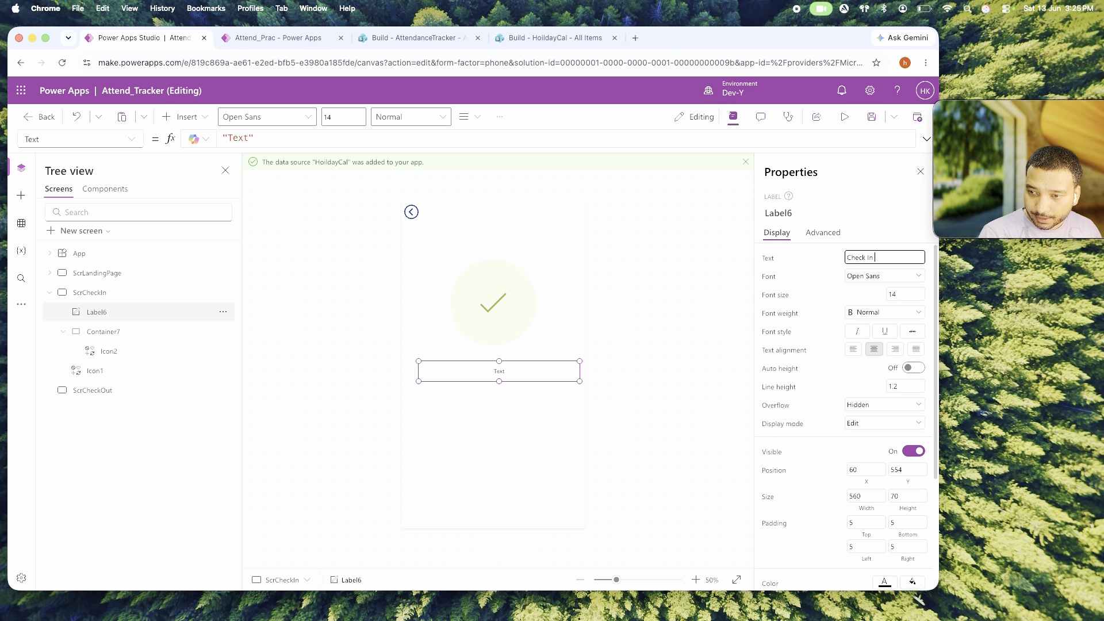
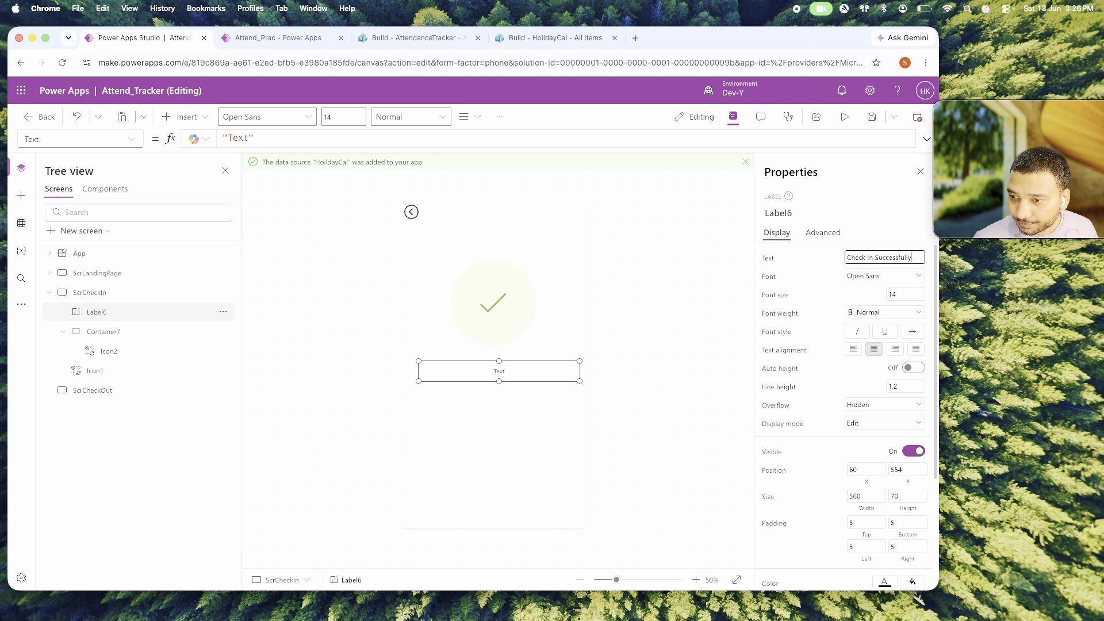
pyautogui.click(636, 379)
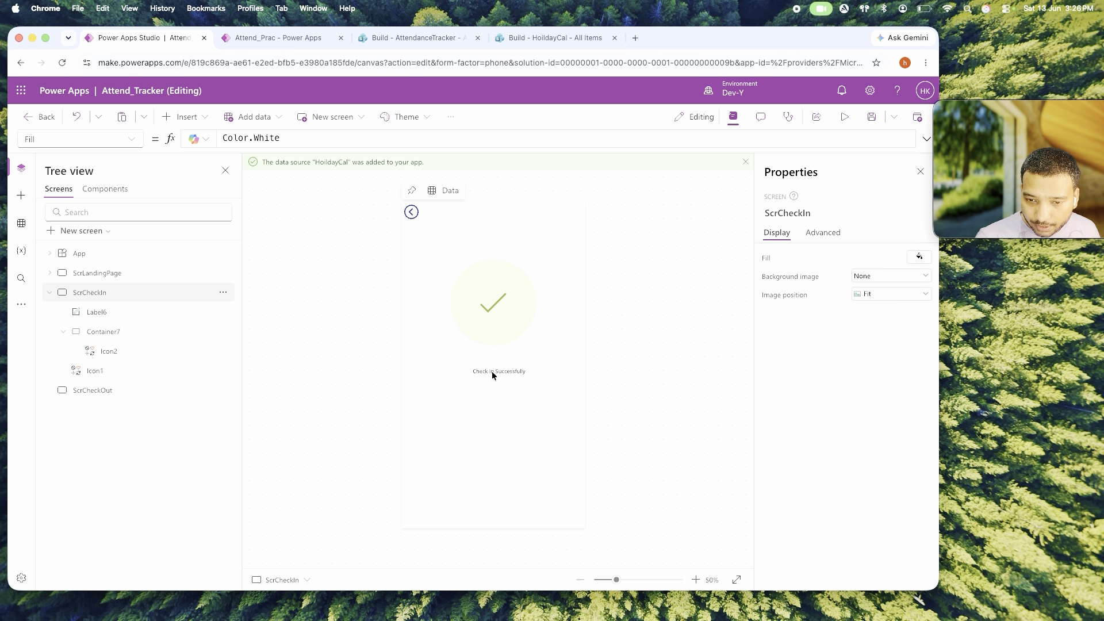
# Set the "Check In Successfully" label's height to 50.
pyautogui.click(491, 371)
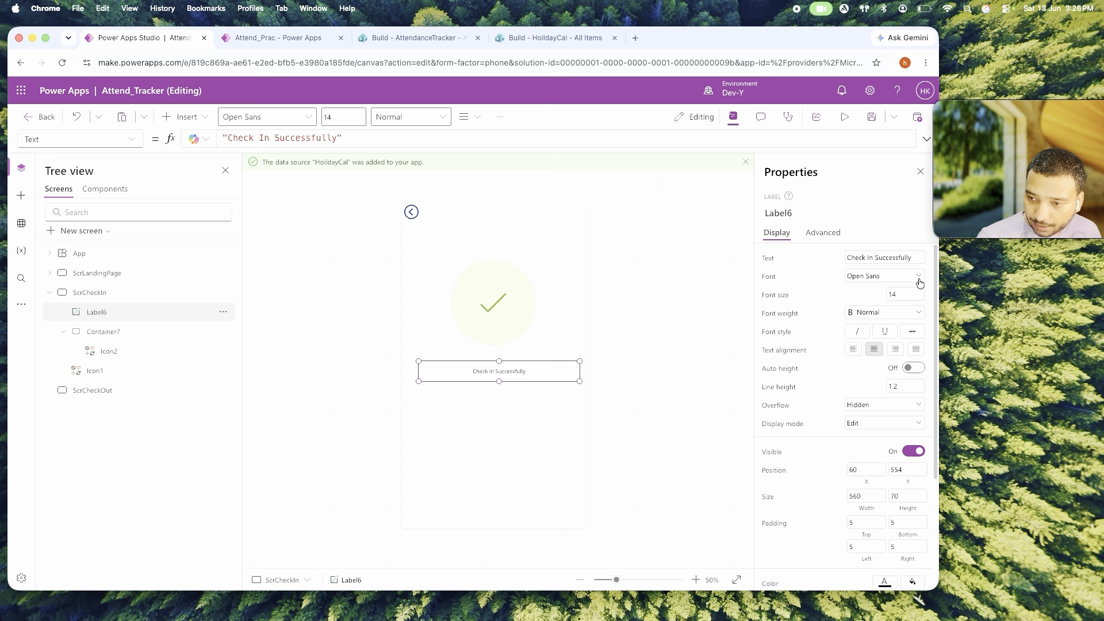
pyautogui.click(897, 494)
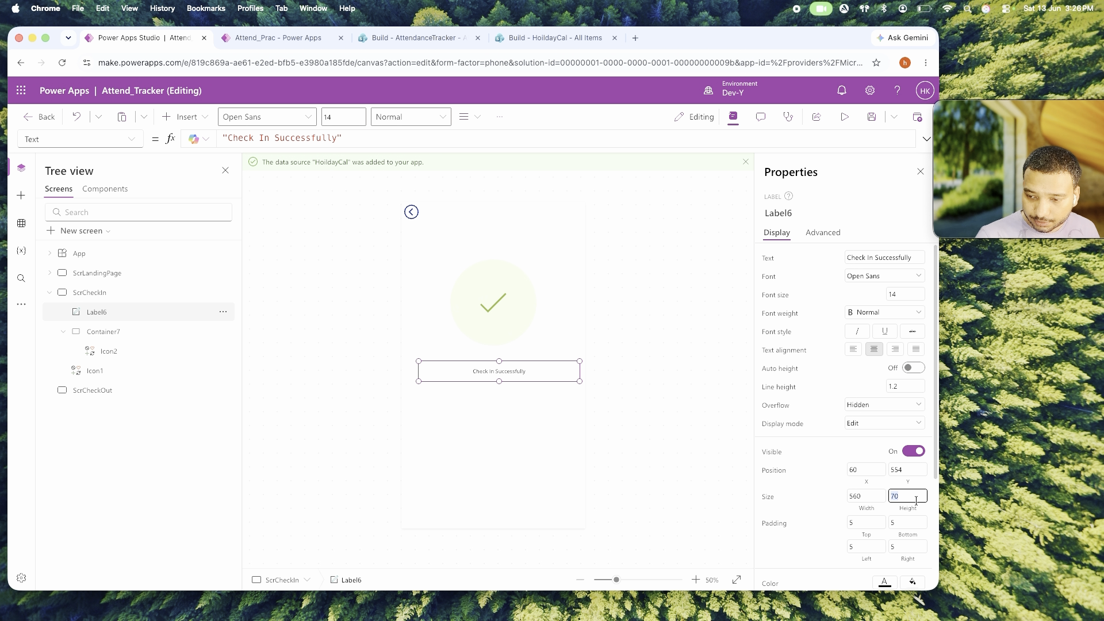
pyautogui.click(619, 433)
# Centre the "Check In Successfully" label horizontally on the screen with the X formula (Parent.Width-Self.Width)/2.
pyautogui.click(527, 370)
pyautogui.click(867, 483)
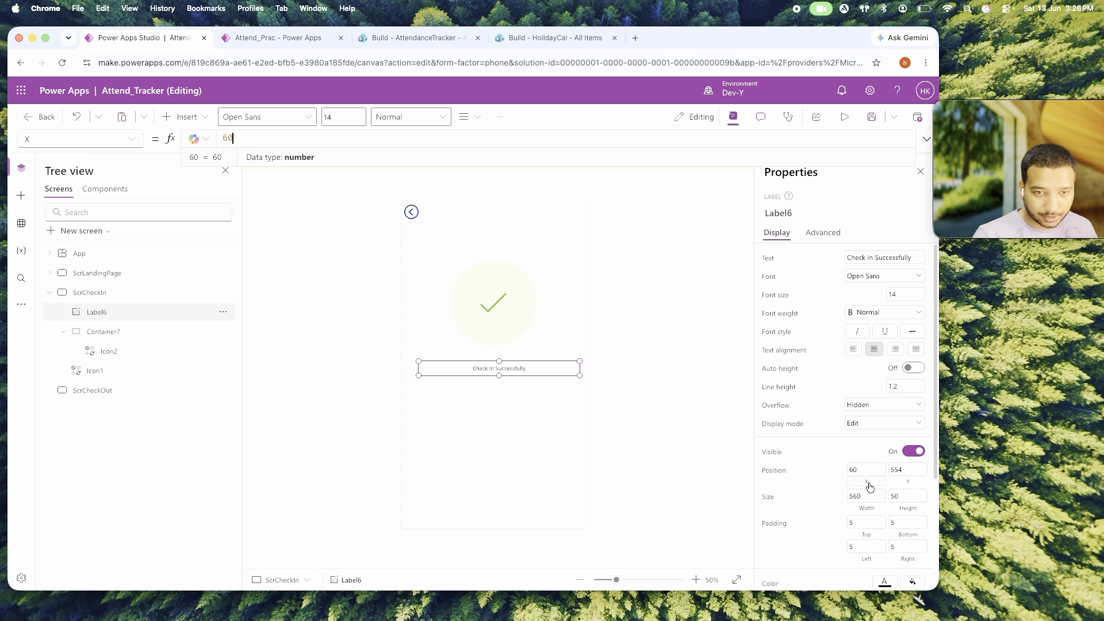
pyautogui.write('Parent.W')
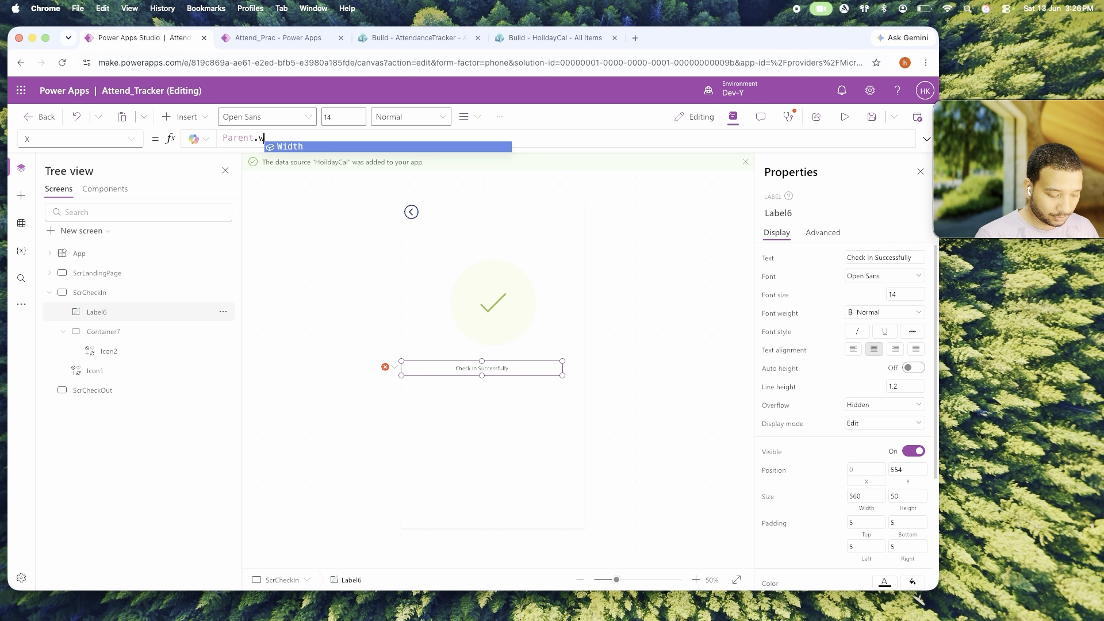
pyautogui.write('idth-Self.Width/')
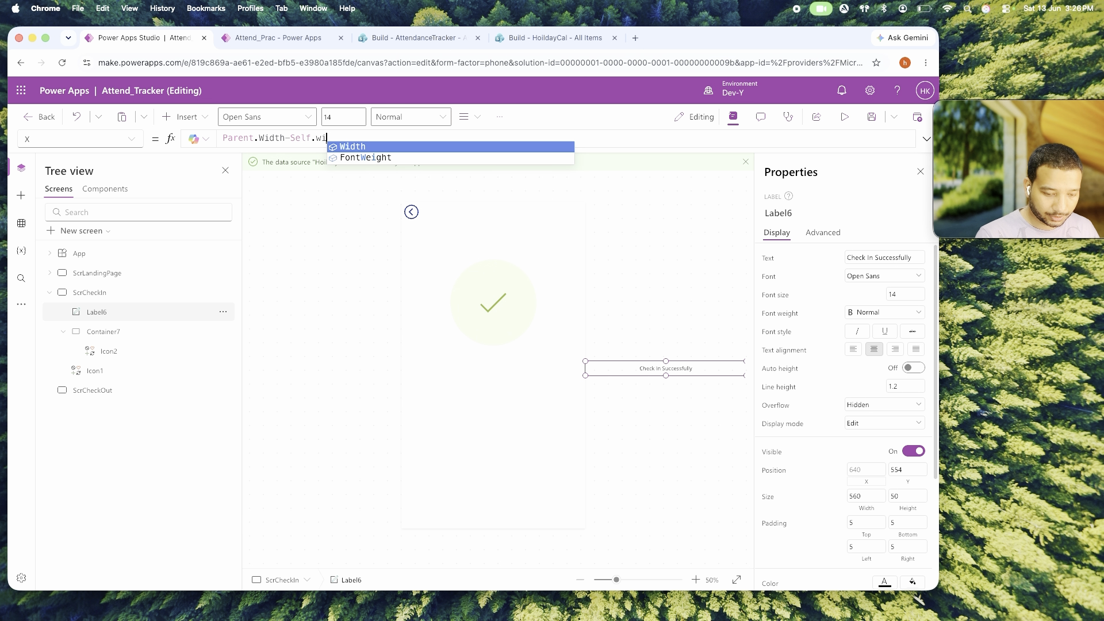
pyautogui.write('21')
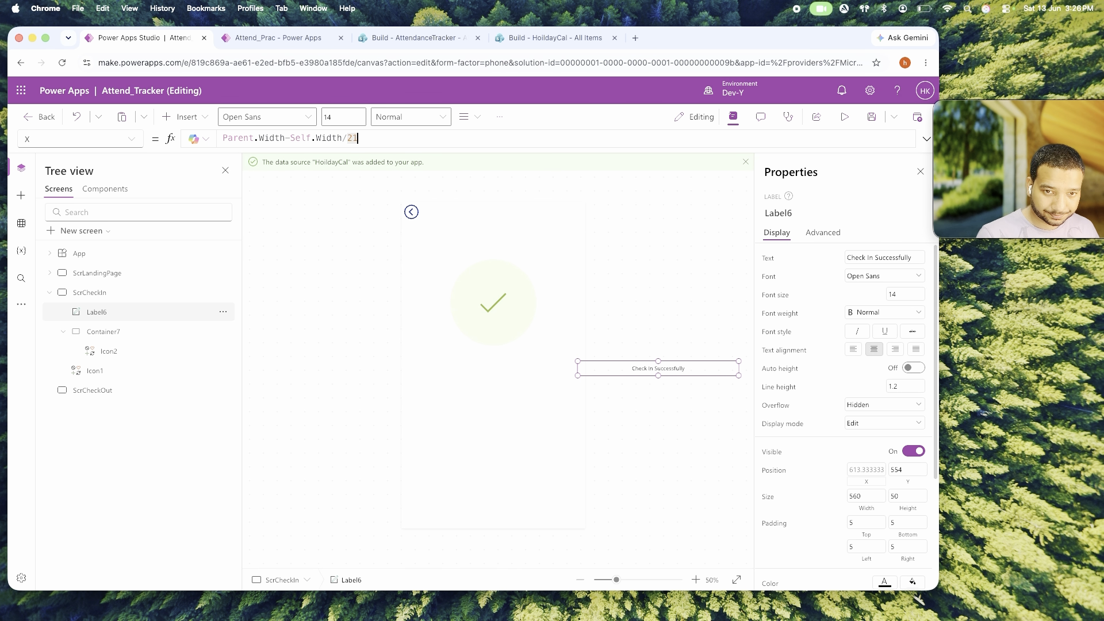
pyautogui.press('BackSpace')
pyautogui.press('Left')
pyautogui.press('Left')
pyautogui.write(')')
pyautogui.press('Home')
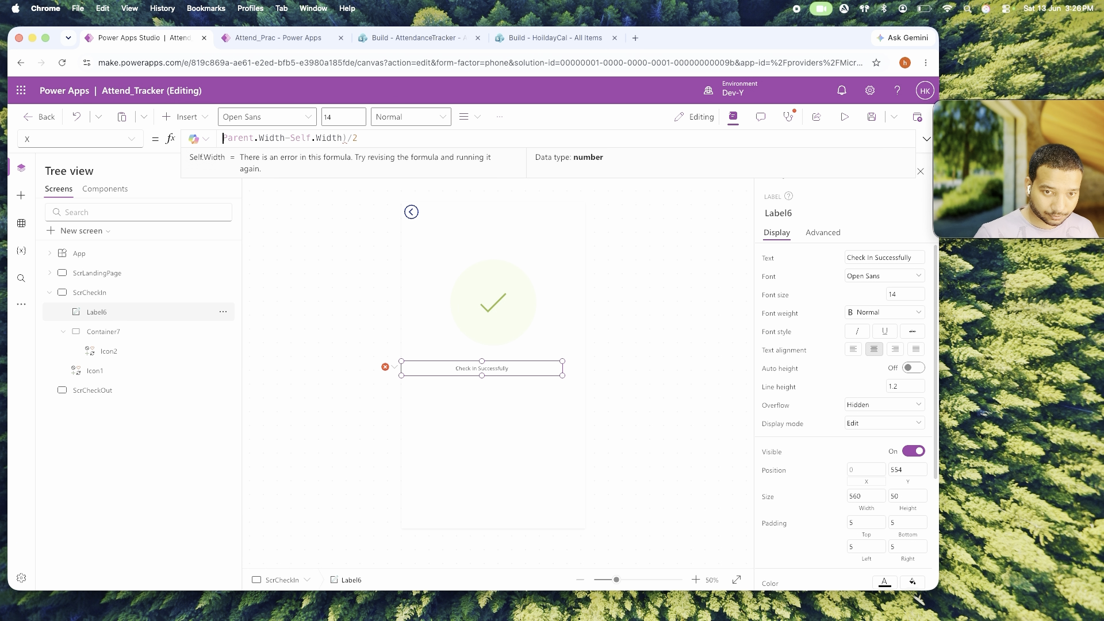
pyautogui.write('(')
pyautogui.click(598, 389)
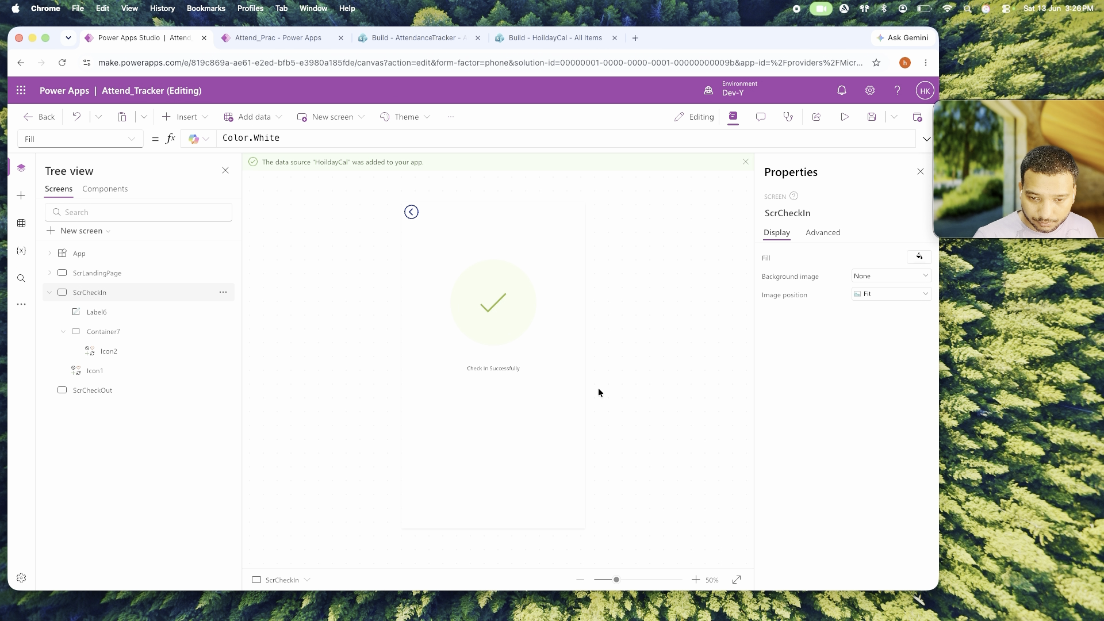
pyautogui.click(489, 369)
pyautogui.press('super+a')
pyautogui.press('super+v')
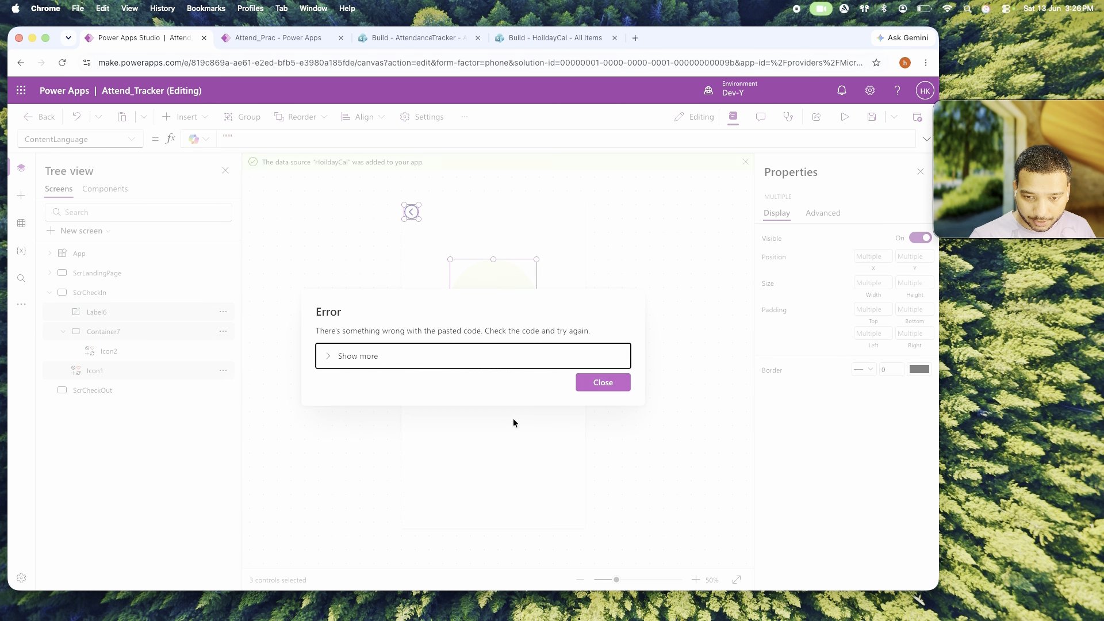
pyautogui.click(618, 384)
# Duplicate the "Check In Successfully" label and place the copy directly beneath the original at about Y 616.
pyautogui.click(521, 371)
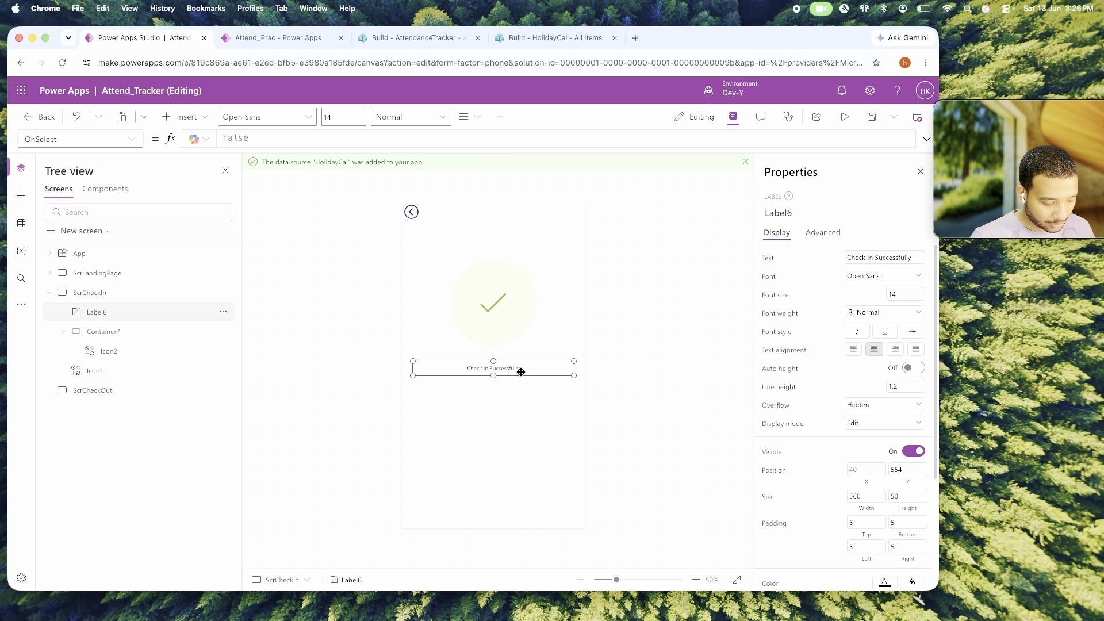
pyautogui.press('super+c')
pyautogui.press('super+v')
pyautogui.moveTo(490, 372); pyautogui.dragTo(490, 391)
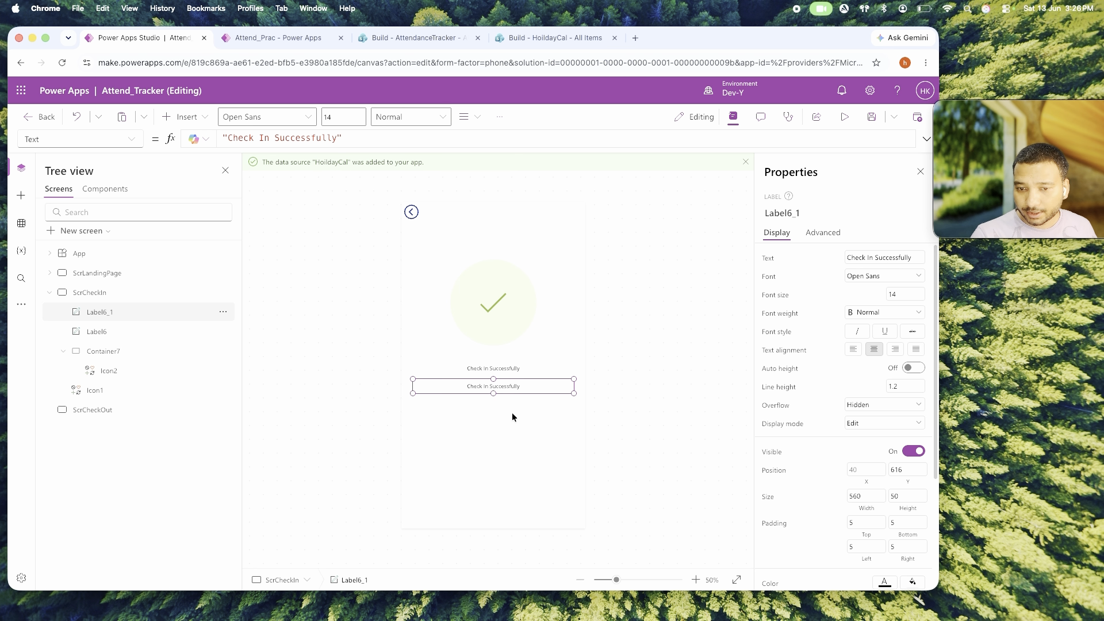
# Copy the variable name varCurrentUserTodayAttend from the App object's Formulas property.
pyautogui.click(140, 257)
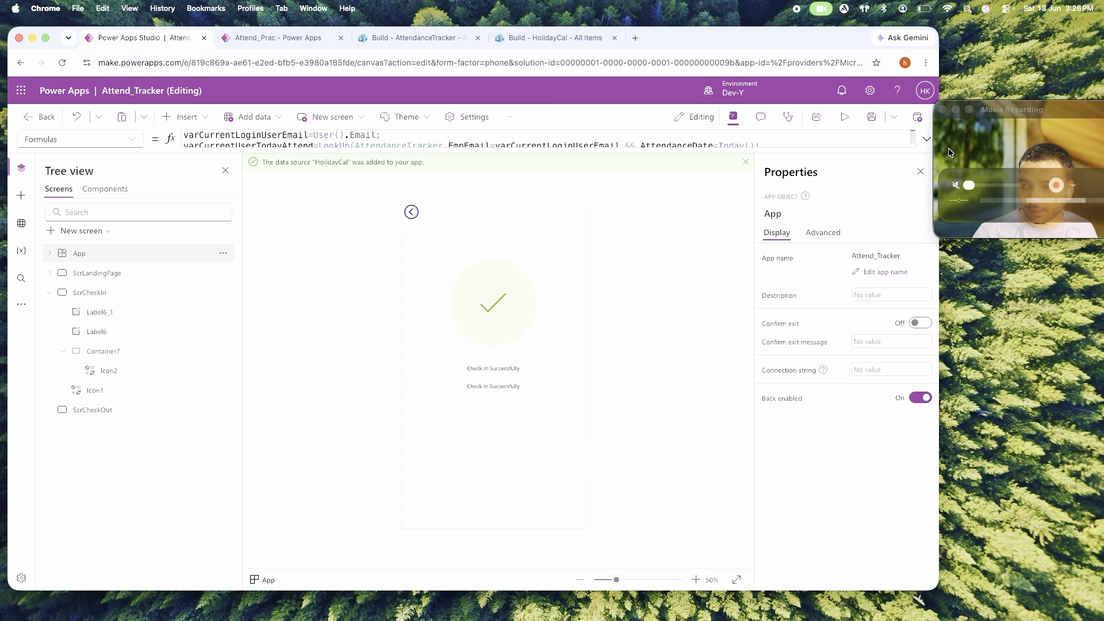
pyautogui.click(926, 139)
pyautogui.doubleClick(227, 146)
pyautogui.press('super+c')
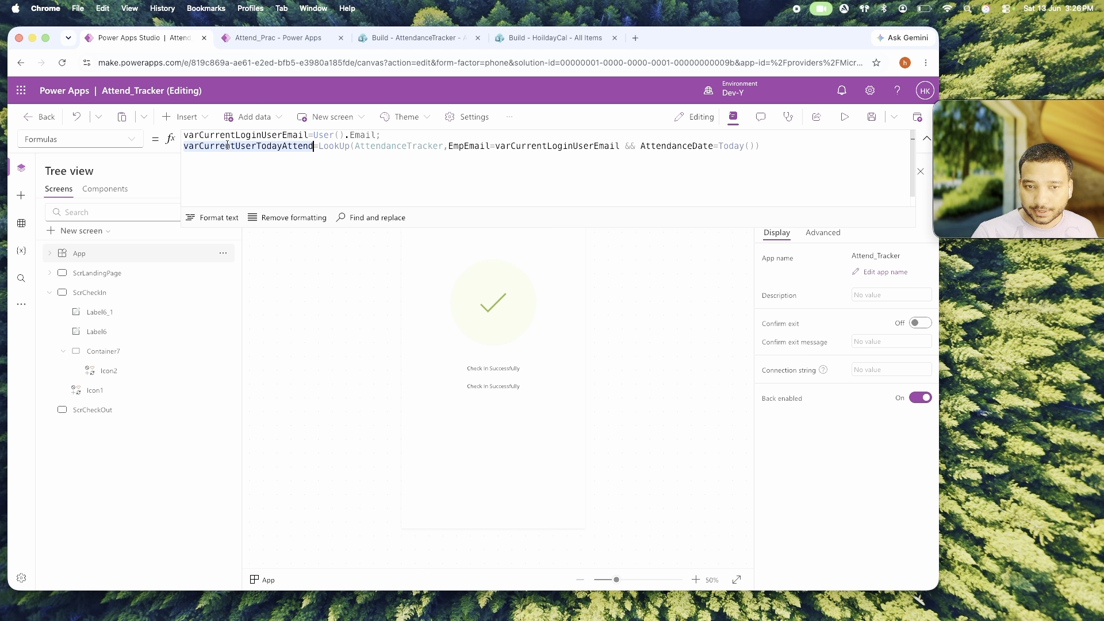
# Set the lower label's Text formula to varCurrentUserTodayAttend.CheckIn.
pyautogui.click(644, 347)
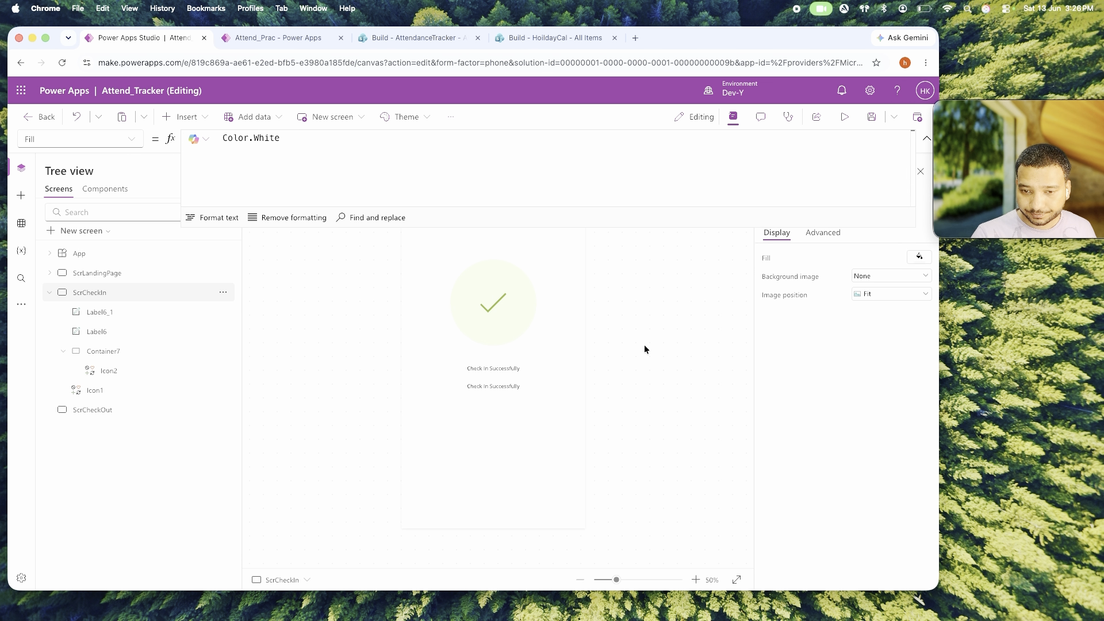
pyautogui.click(478, 393)
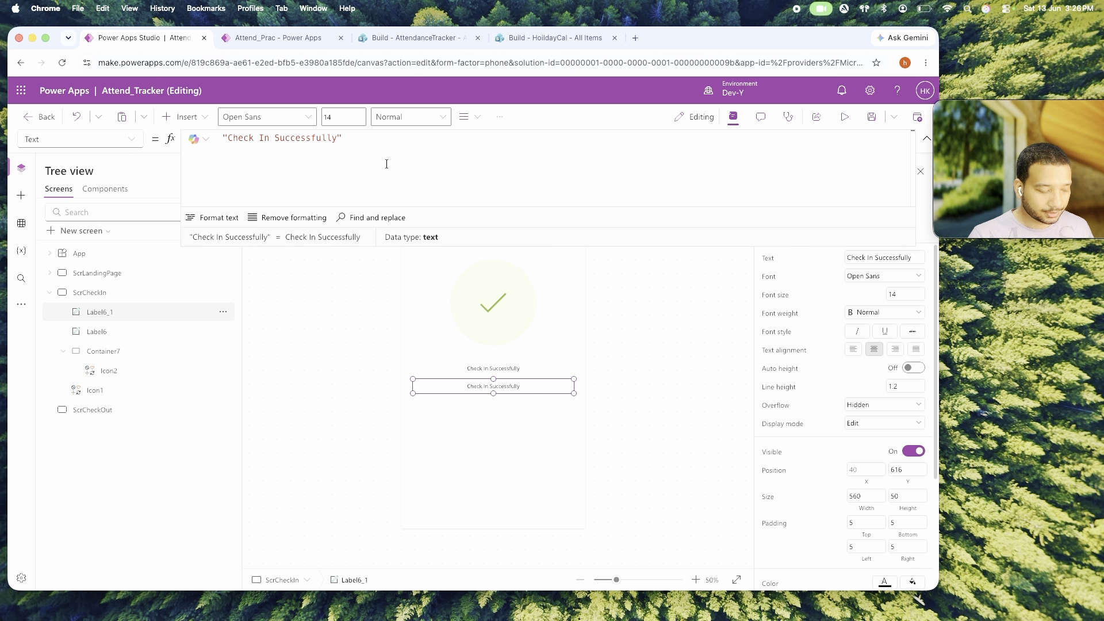
pyautogui.press('super+a')
pyautogui.press('super+v')
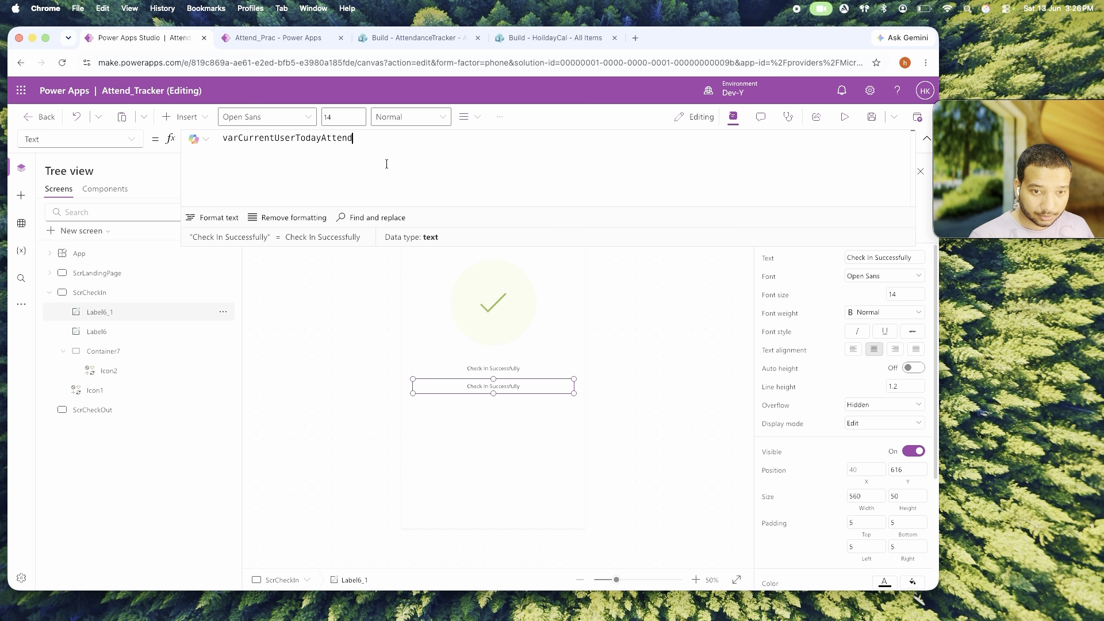
pyautogui.write('.checkIn')
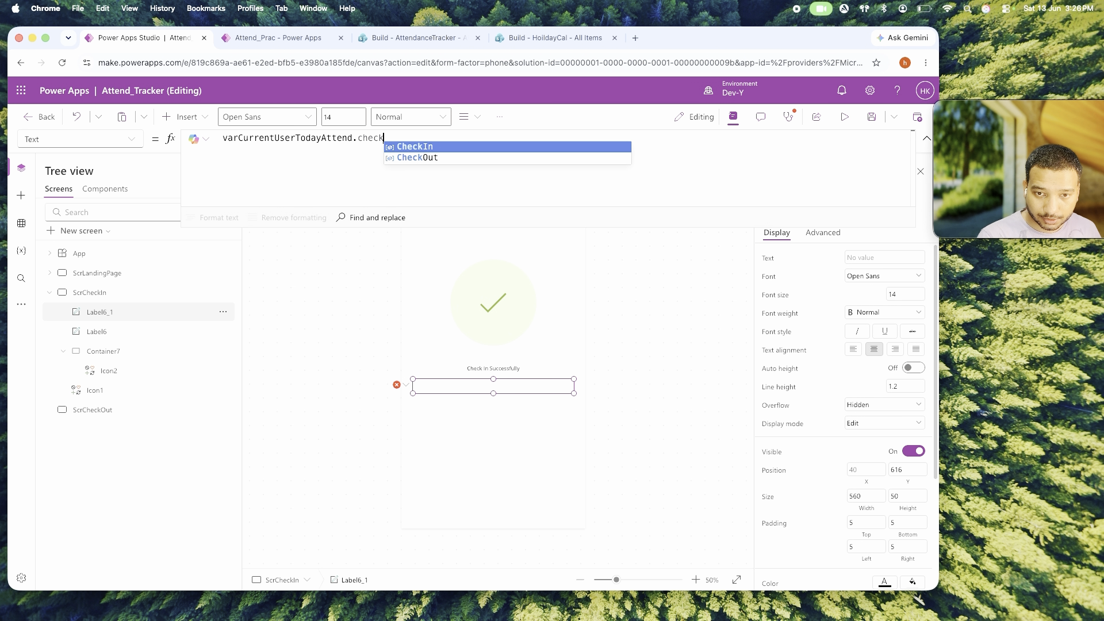
pyautogui.press('Return')
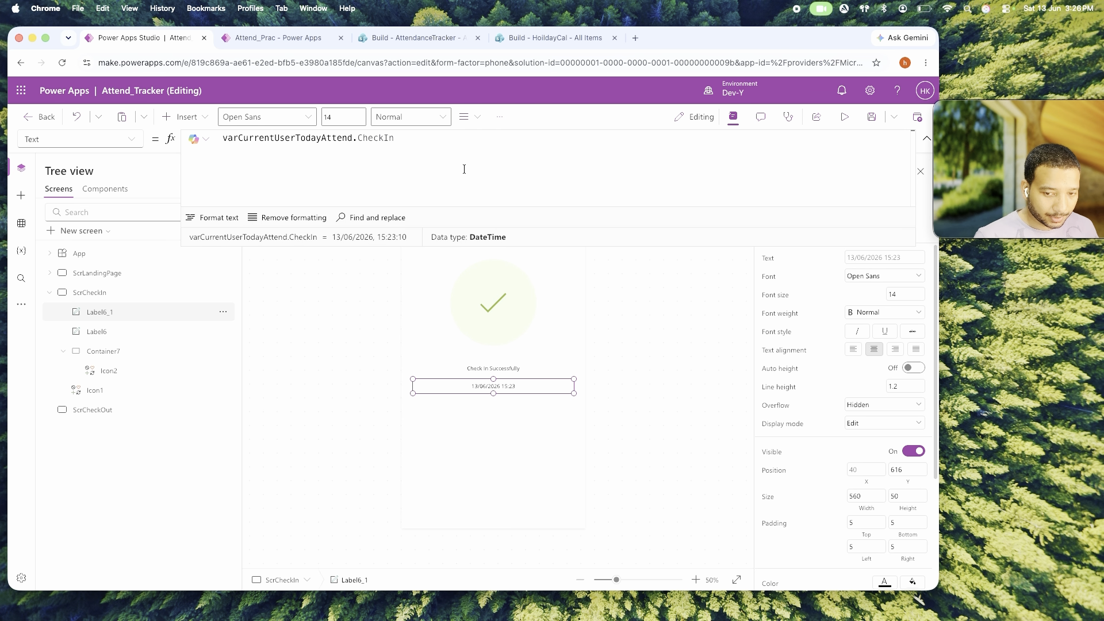
# Wrap the lower label's formula as Text(varCurrentUserTodayAttend.CheckIn,"hh:mm AM/PM") to format the check-in as a time.
pyautogui.press('super+Left')
pyautogui.press('Left')
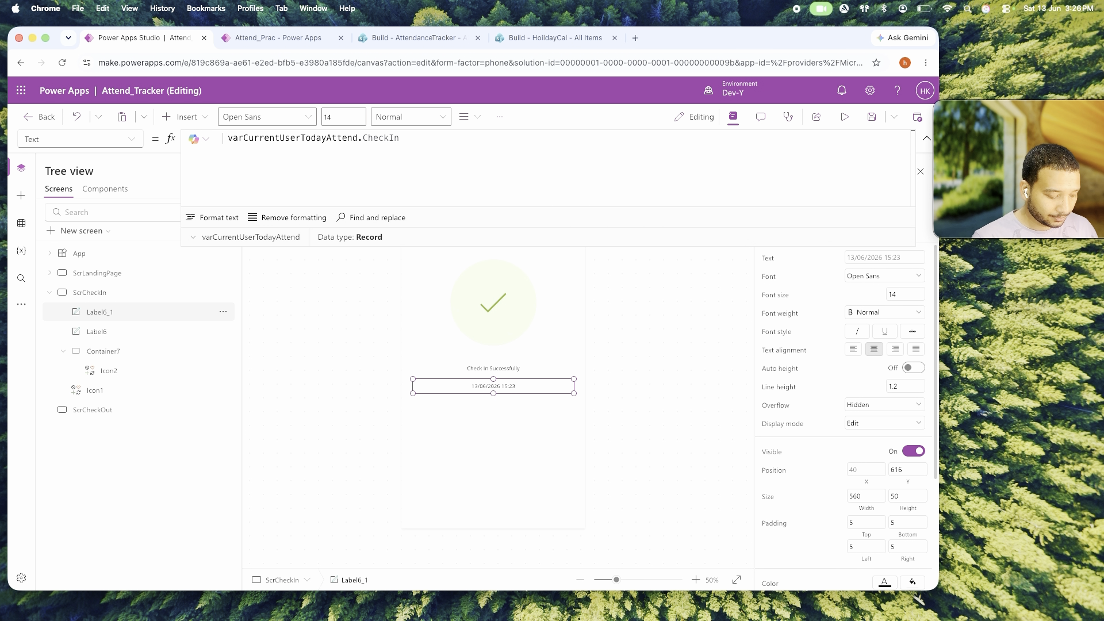
pyautogui.write('Text(')
pyautogui.press('Delete')
pyautogui.press('End')
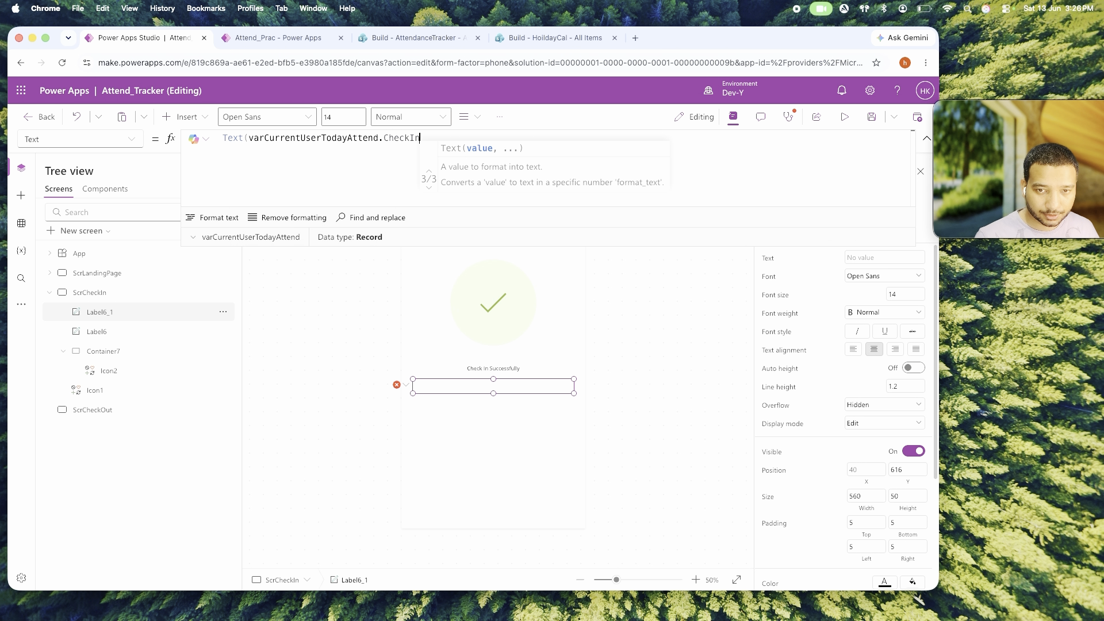
pyautogui.write(',""')
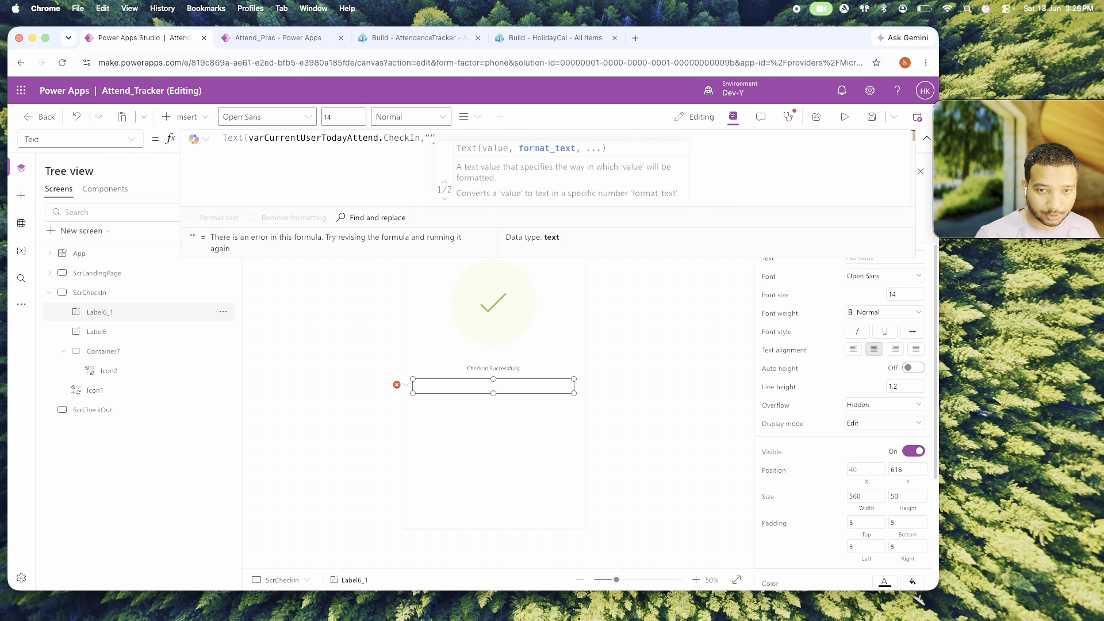
pyautogui.press('Left')
pyautogui.write('hh:mm')
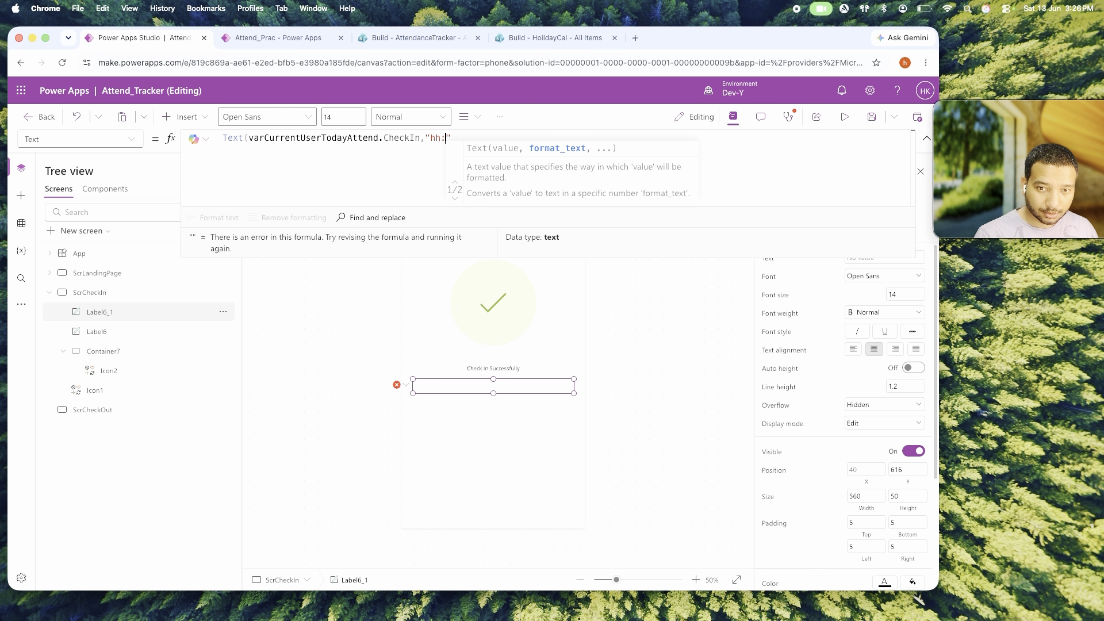
pyautogui.write(' AM')
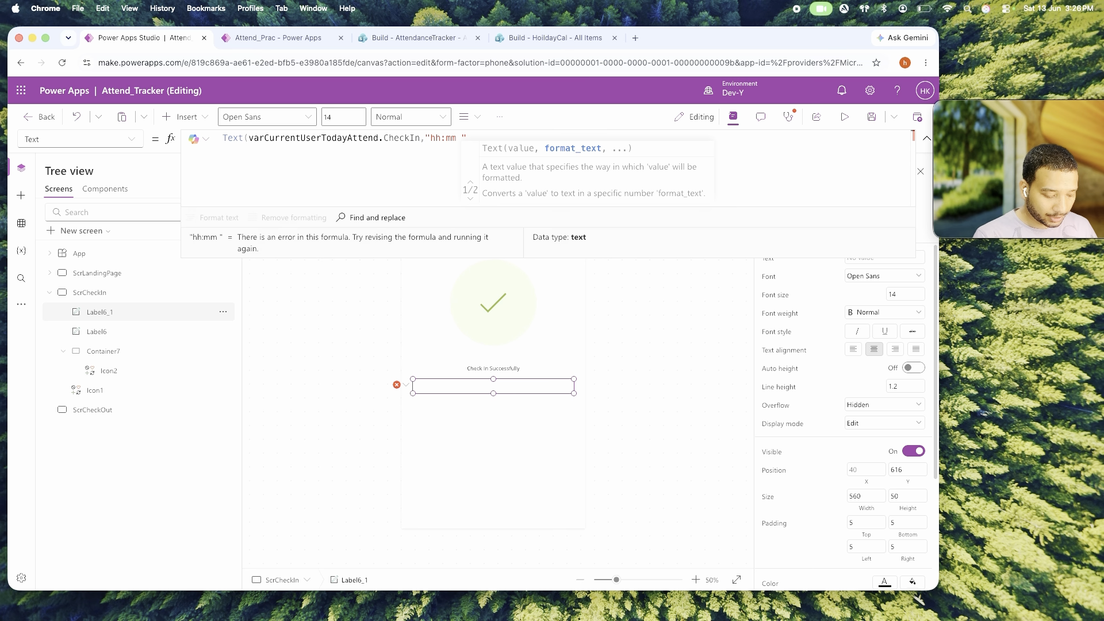
pyautogui.write('/PM"')
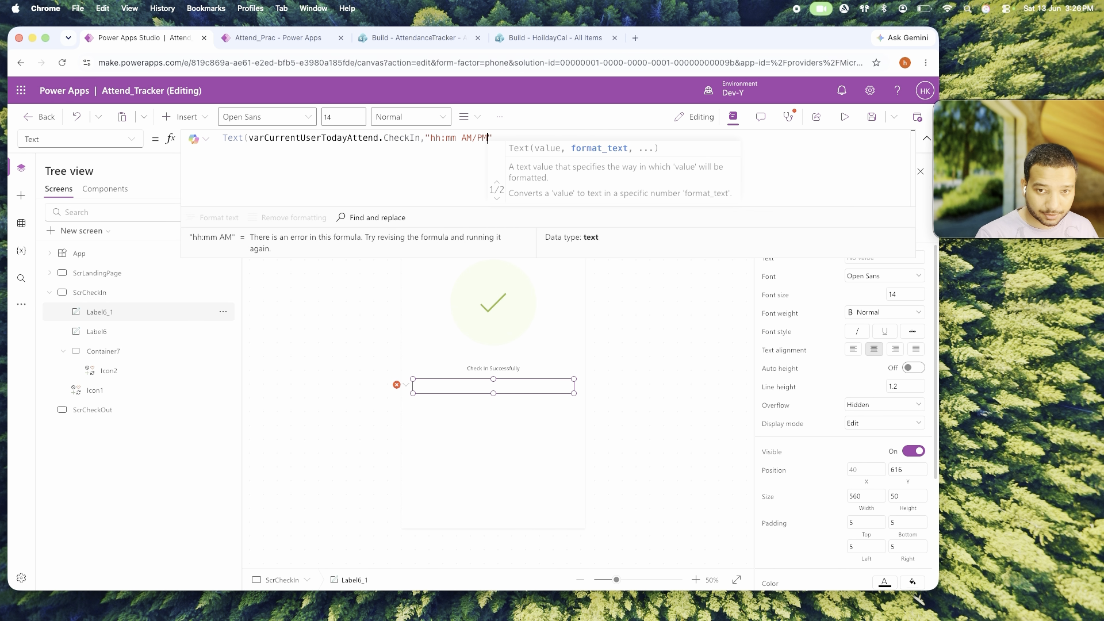
pyautogui.write(')')
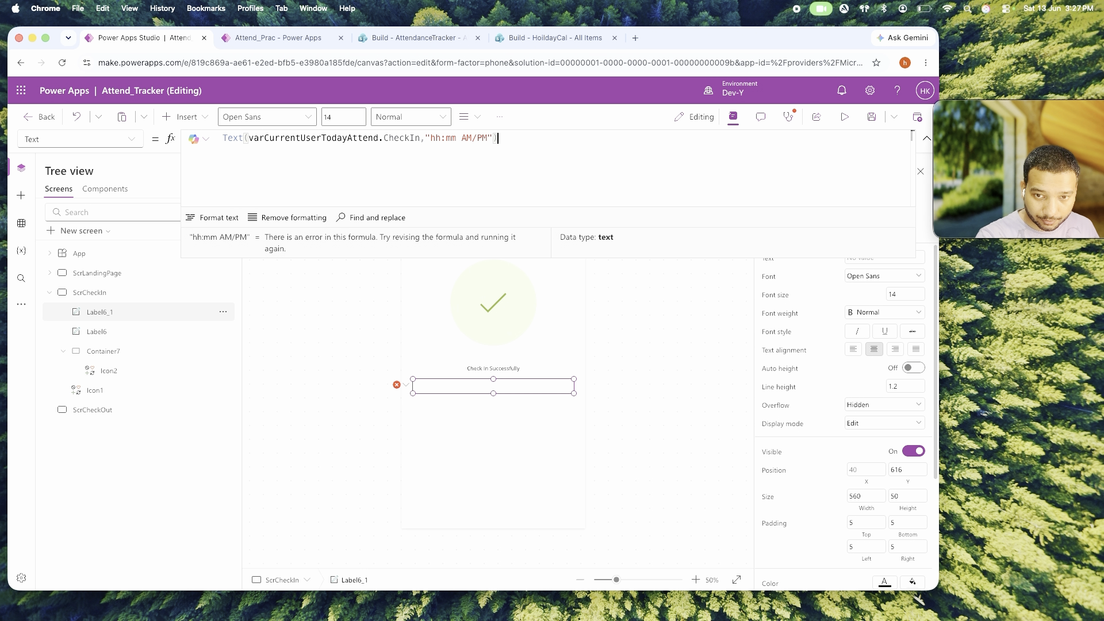
pyautogui.click(526, 382)
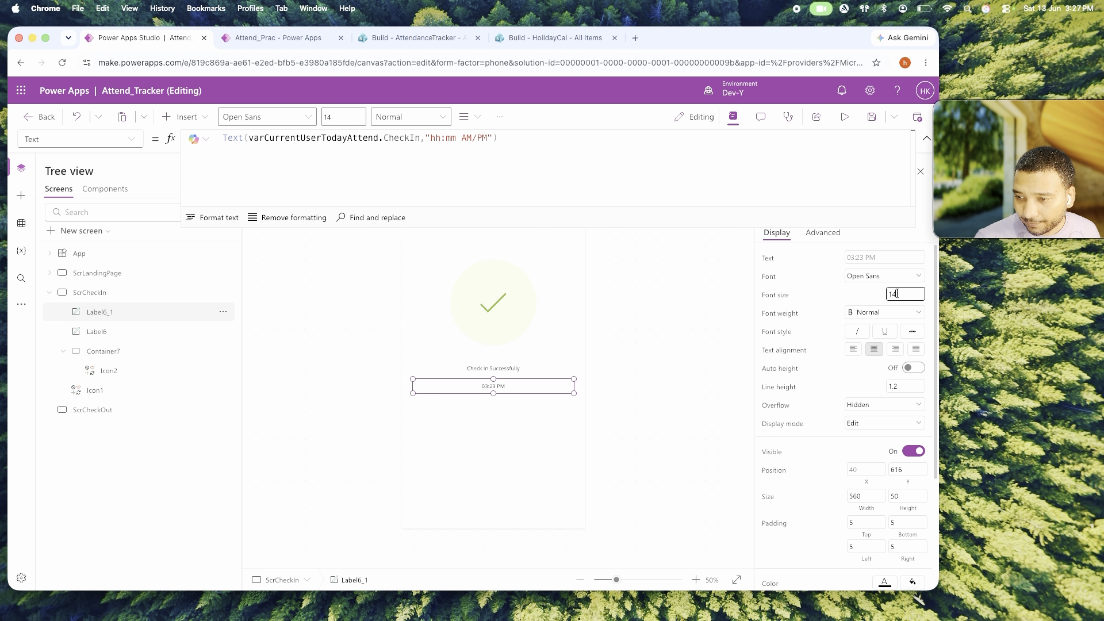
# Format the check-in time label with font size 18, the Verdana font and Semibold weight.
pyautogui.write('18')
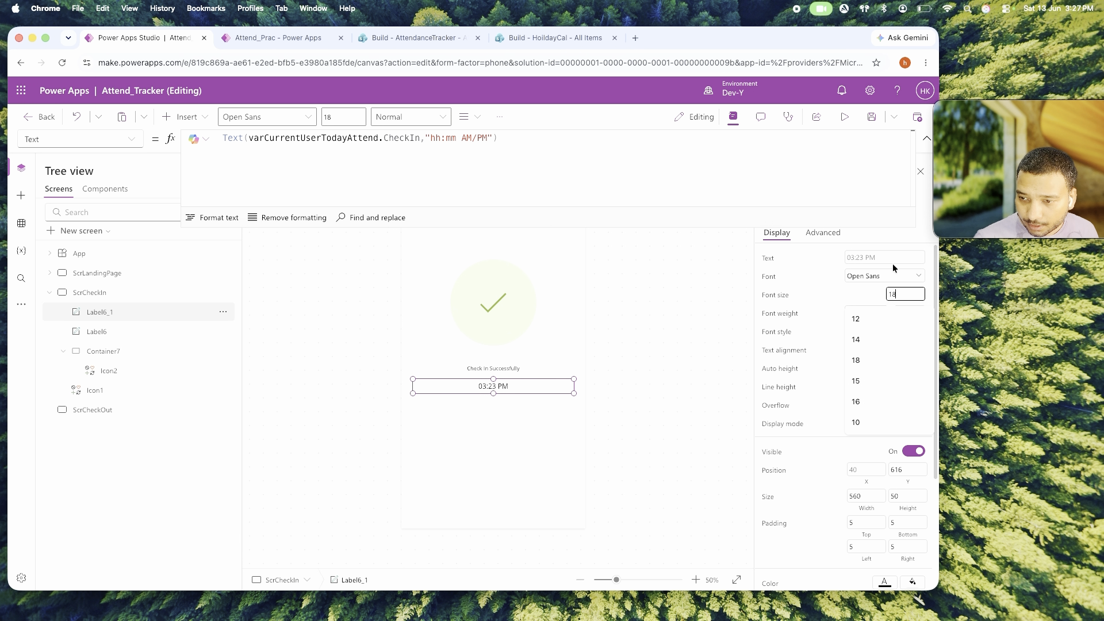
pyautogui.click(894, 276)
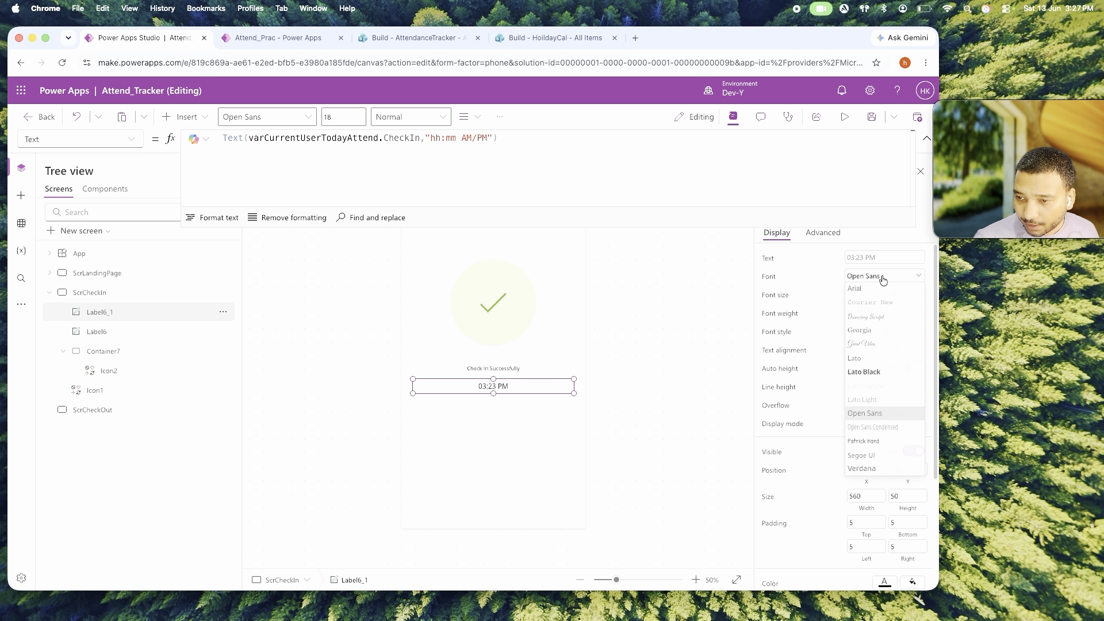
pyautogui.click(864, 472)
pyautogui.click(652, 364)
pyautogui.click(508, 386)
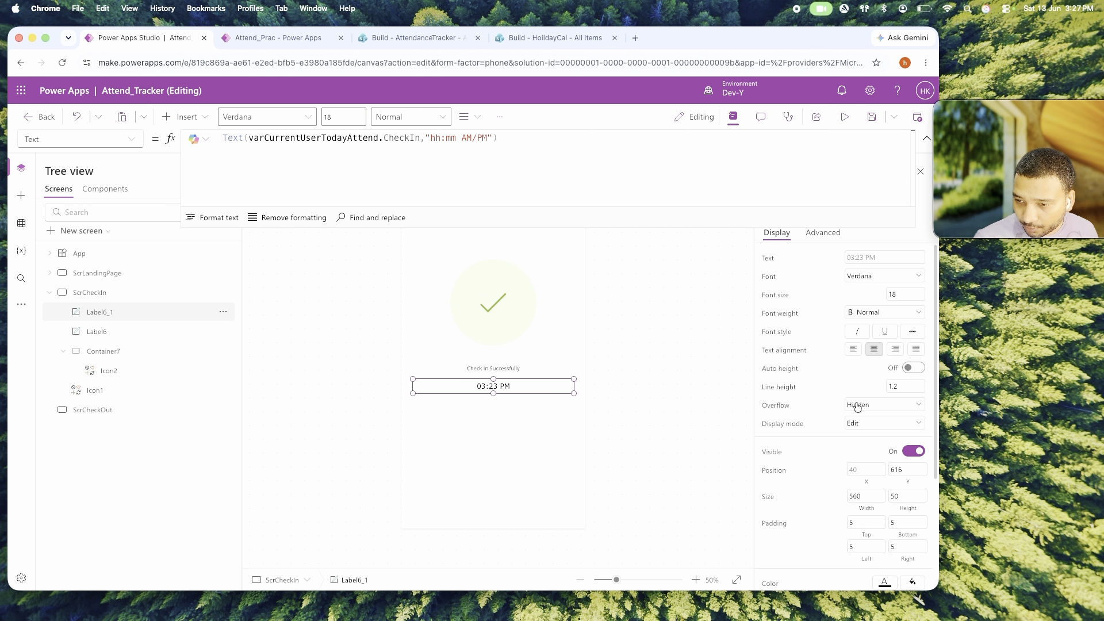
pyautogui.click(861, 314)
pyautogui.click(865, 343)
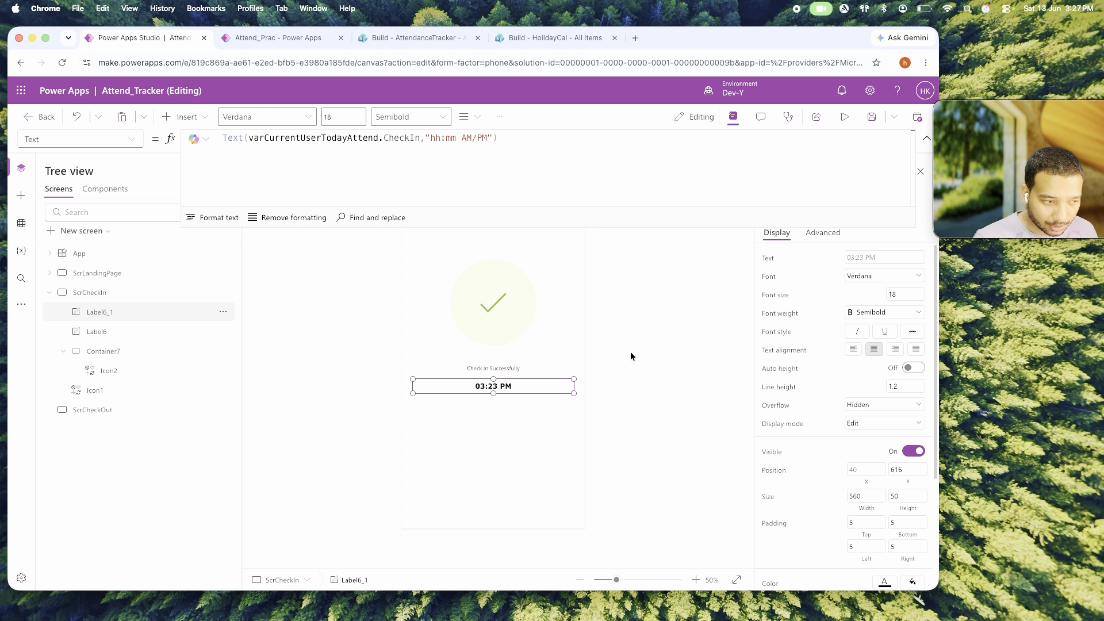
pyautogui.click(625, 359)
pyautogui.click(510, 387)
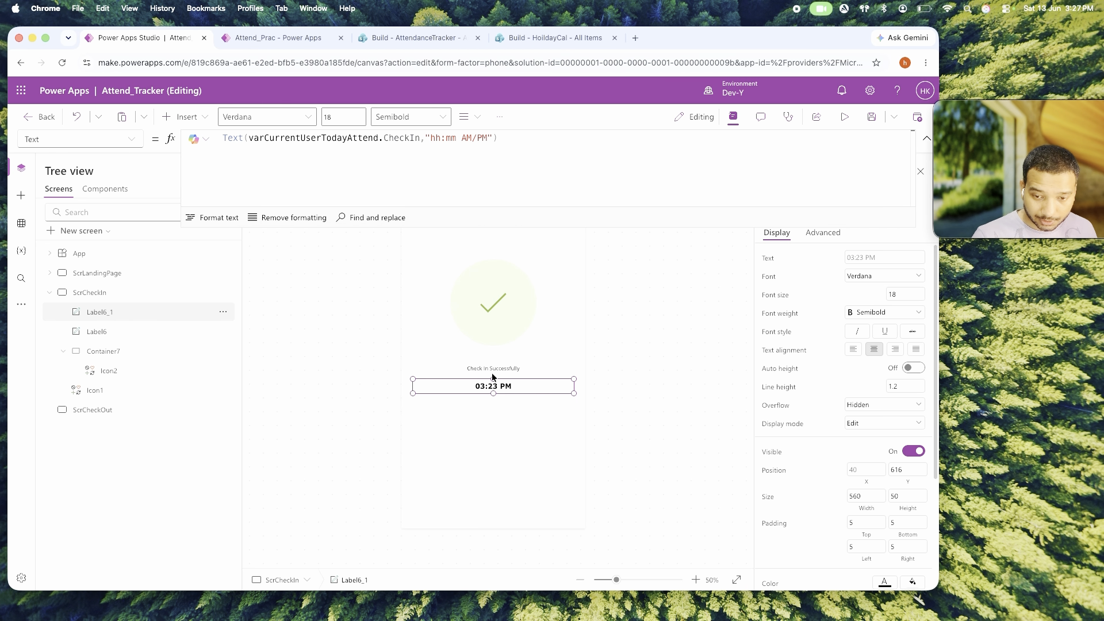
# Duplicate the "Check In Successfully" label and place the copy directly beneath the check-in time at about Y 666.
pyautogui.click(493, 371)
pyautogui.press('super+c')
pyautogui.press('super+v')
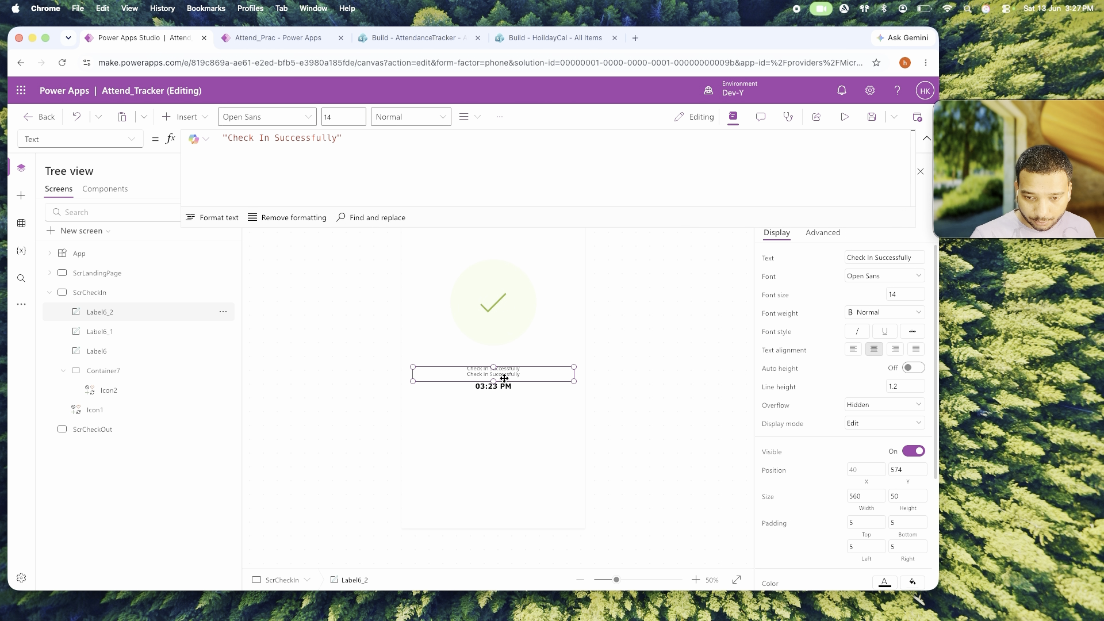
pyautogui.moveTo(505, 378); pyautogui.dragTo(504, 406)
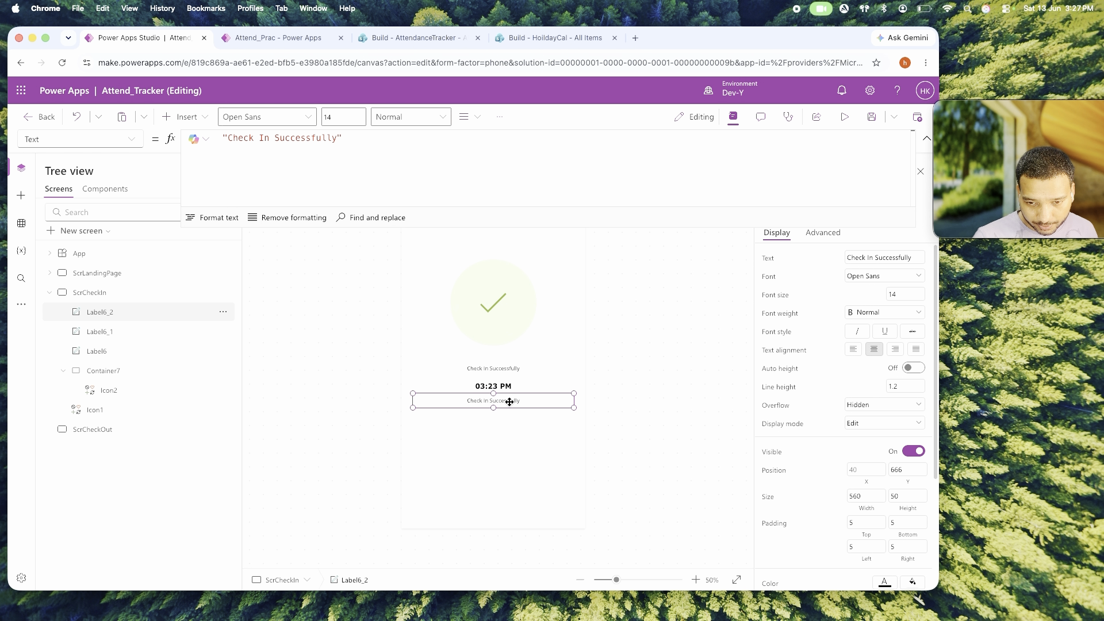
pyautogui.click(657, 369)
pyautogui.click(522, 406)
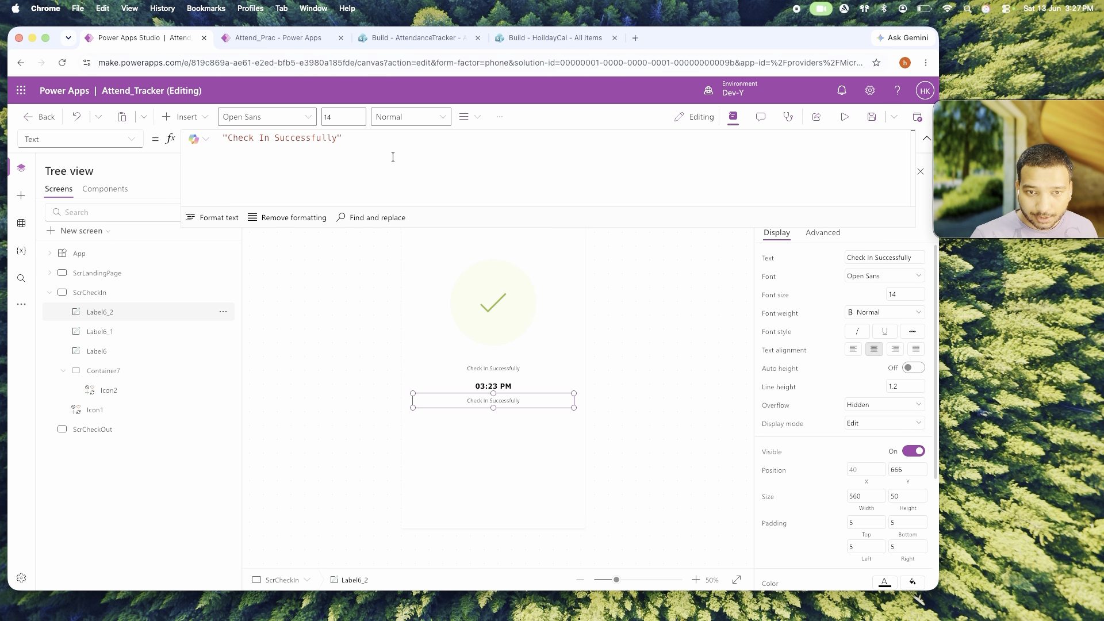
# Copy the time label's Text formula and replace the bottom label's Text formula with it.
pyautogui.click(498, 386)
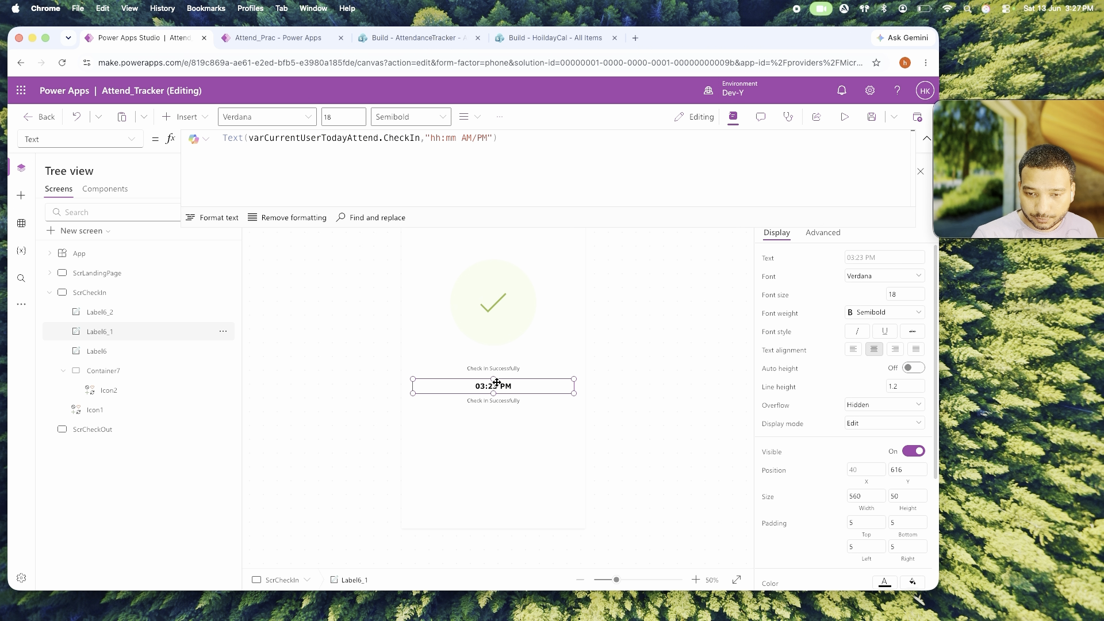
pyautogui.click(448, 163)
pyautogui.press('super+a')
pyautogui.press('super+c')
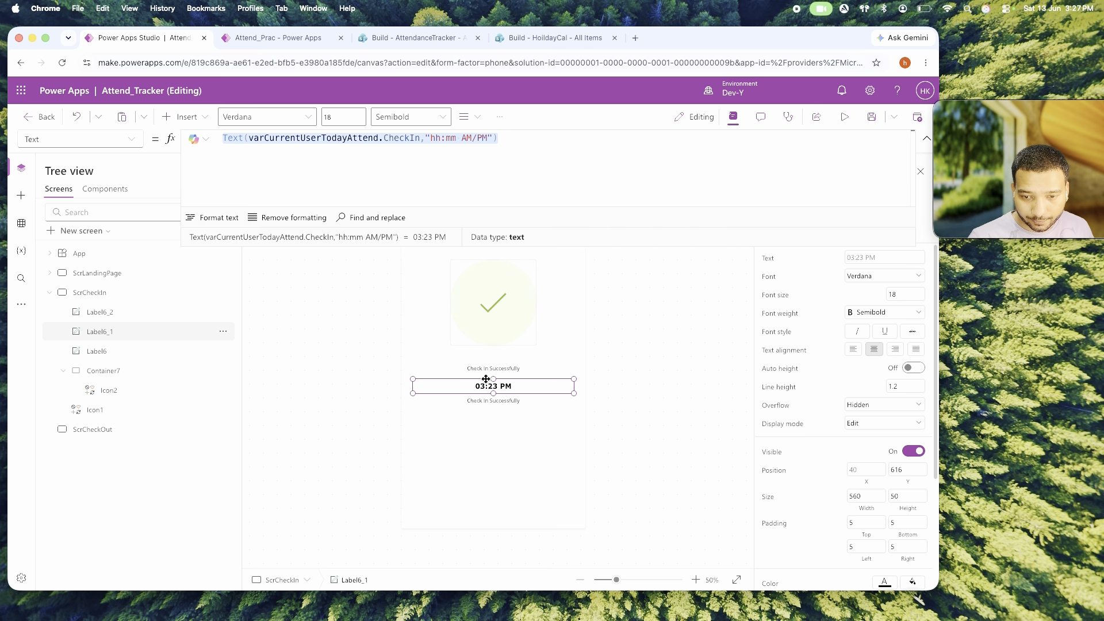
pyautogui.click(483, 402)
pyautogui.click(426, 144)
pyautogui.press('super+a')
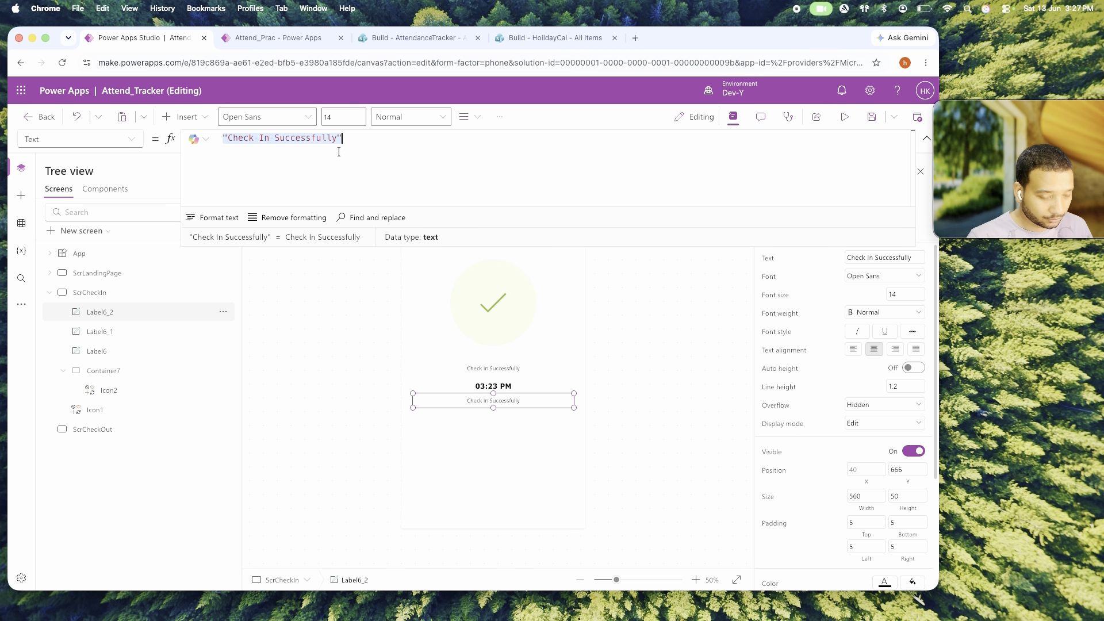
pyautogui.press('super+v')
# Change the format string in the bottom label's Text formula to "dddd, mm dd, yyyy".
pyautogui.moveTo(430, 138); pyautogui.dragTo(486, 138)
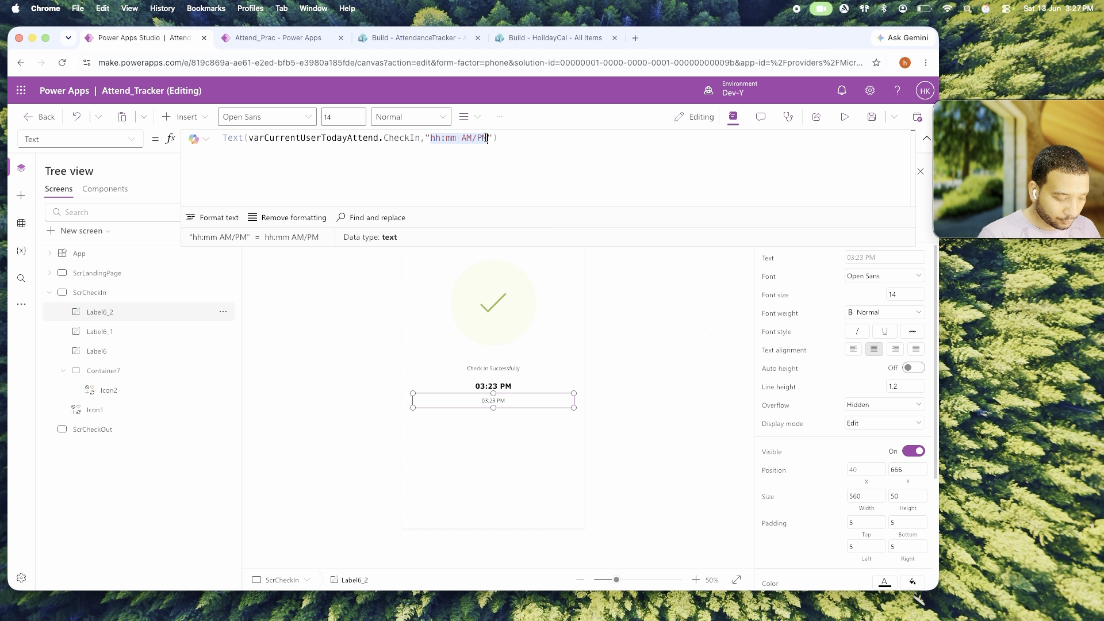
pyautogui.write('dddd')
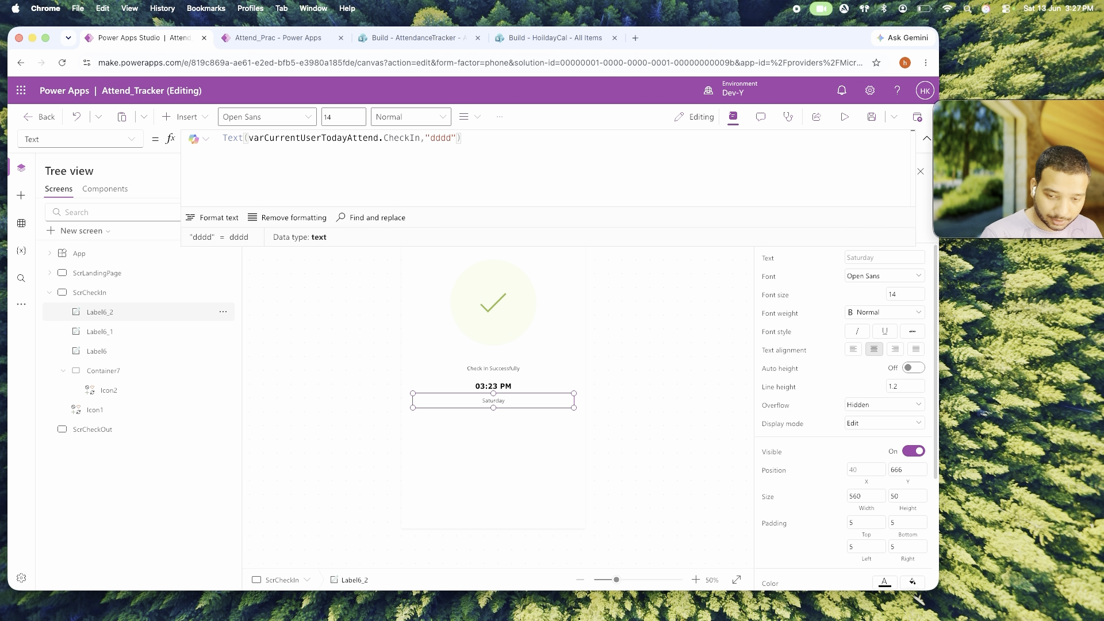
pyautogui.write(', ')
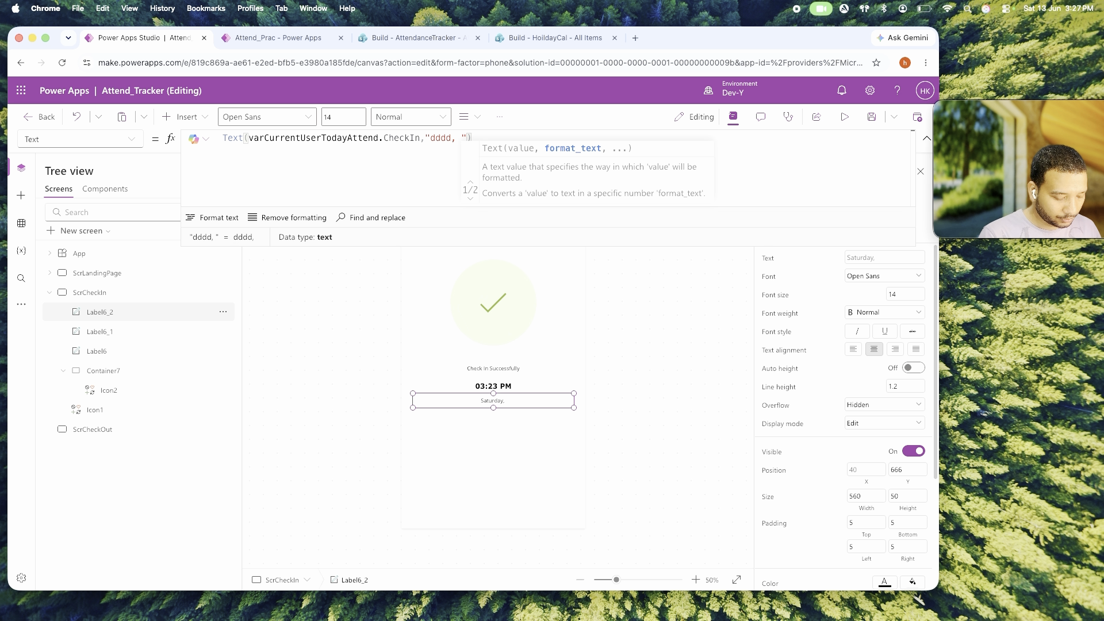
pyautogui.write('mm ')
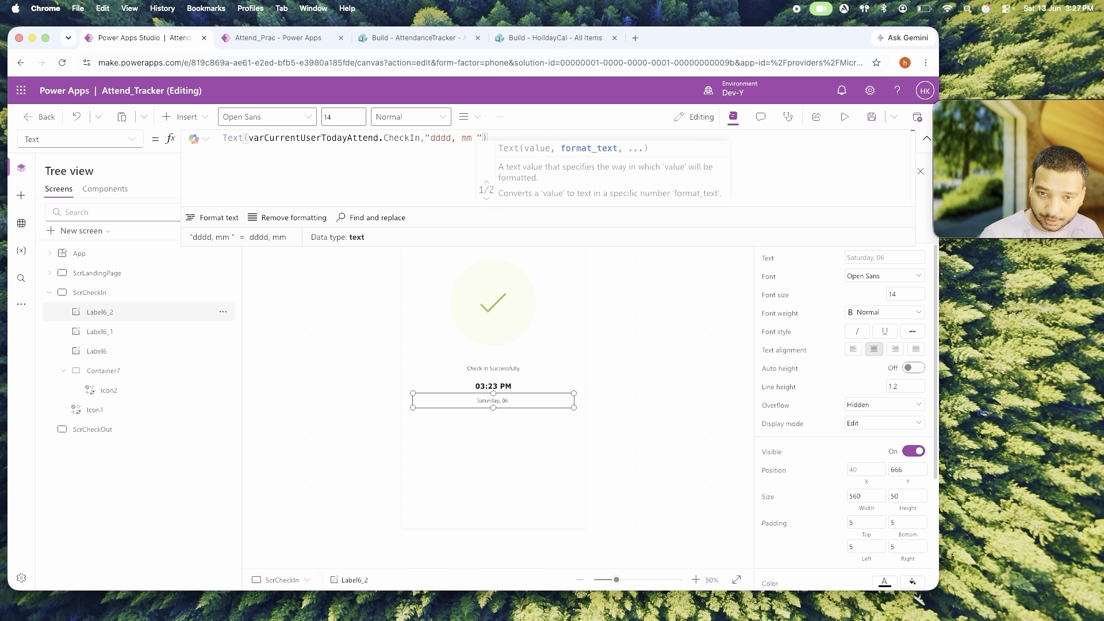
pyautogui.write('dd, yyy')
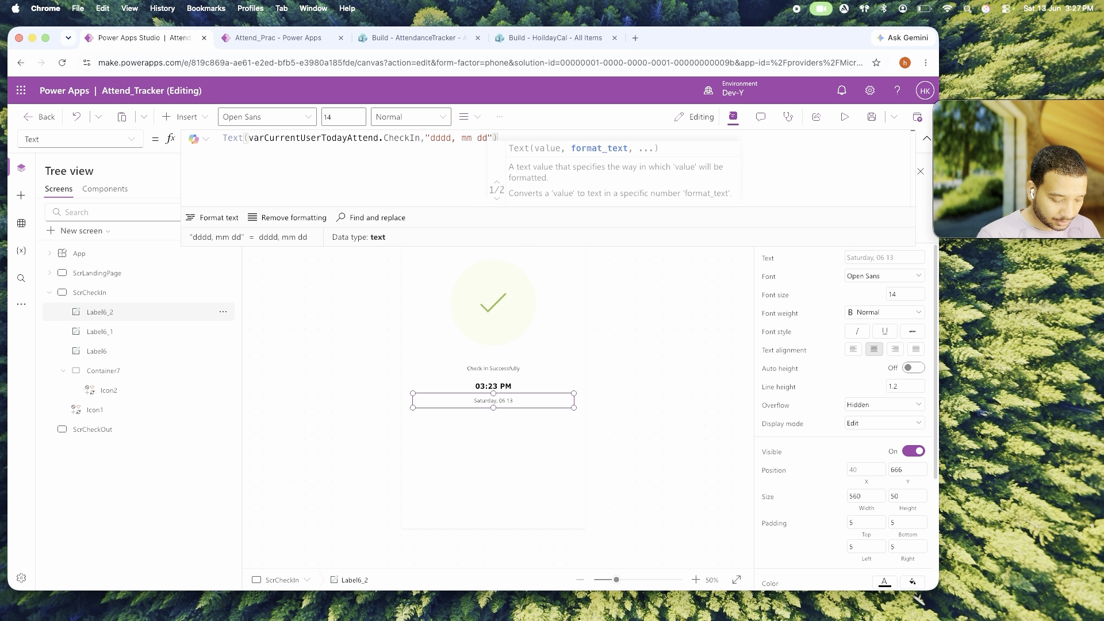
pyautogui.write('y')
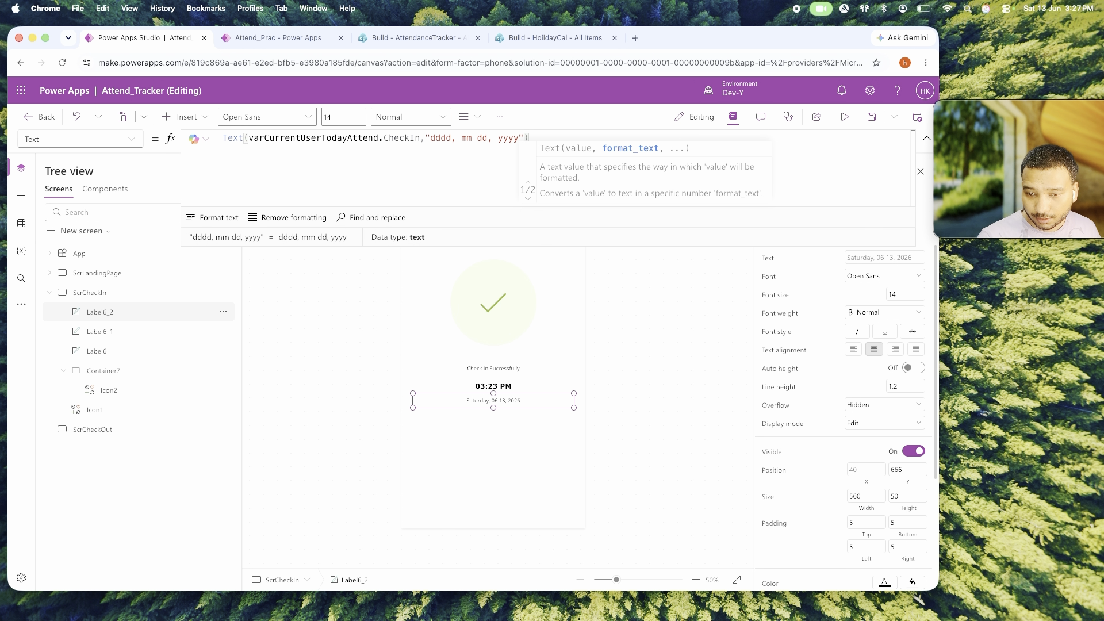
pyautogui.click(613, 426)
pyautogui.click(535, 405)
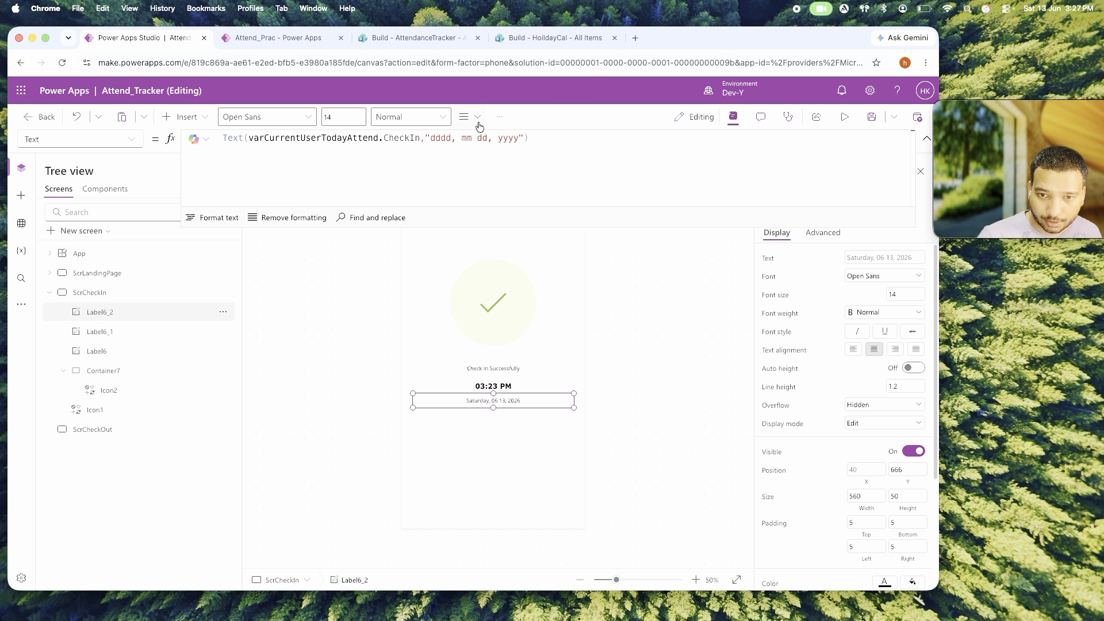
# Change the month part of the bottom label's date format to mmm for an abbreviated month name.
pyautogui.click(467, 138)
pyautogui.write('m')
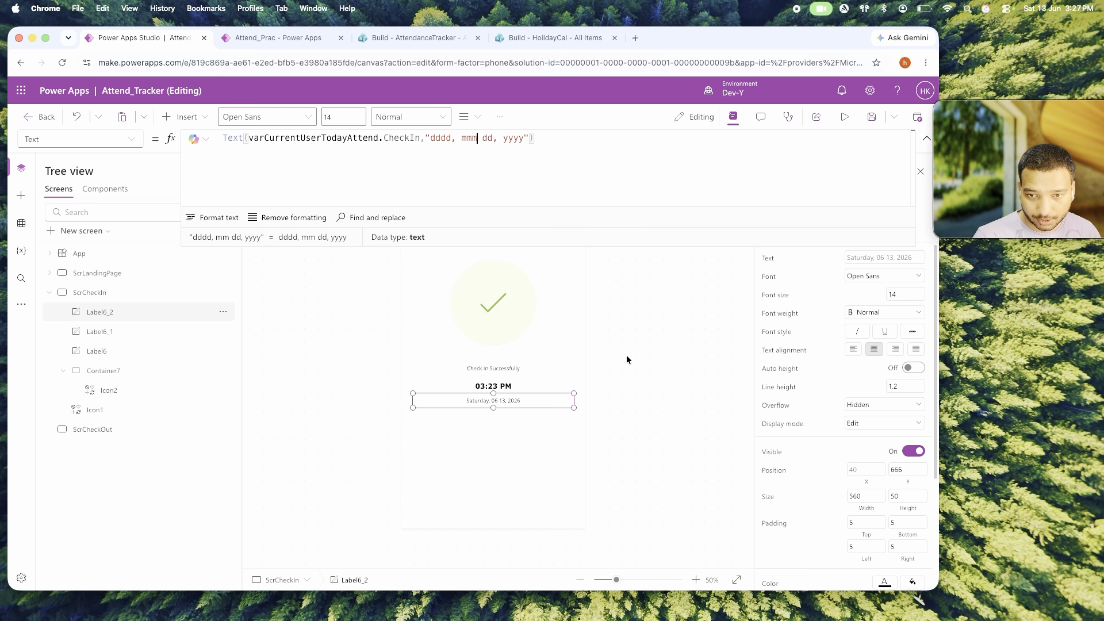
pyautogui.click(636, 377)
pyautogui.click(543, 406)
pyautogui.click(674, 433)
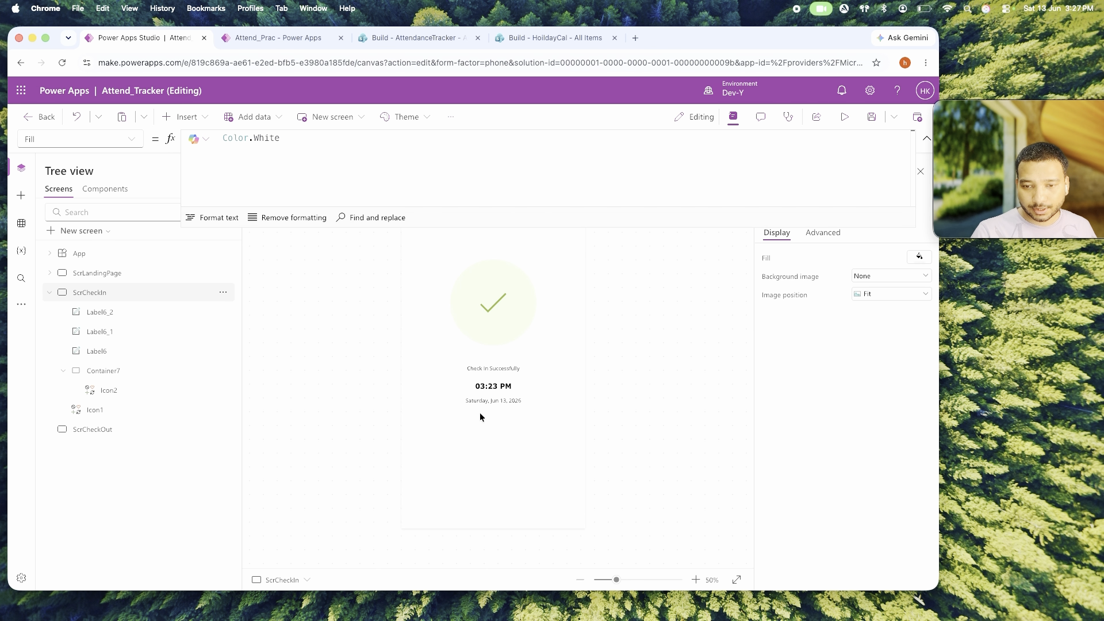
pyautogui.click(494, 401)
pyautogui.click(667, 368)
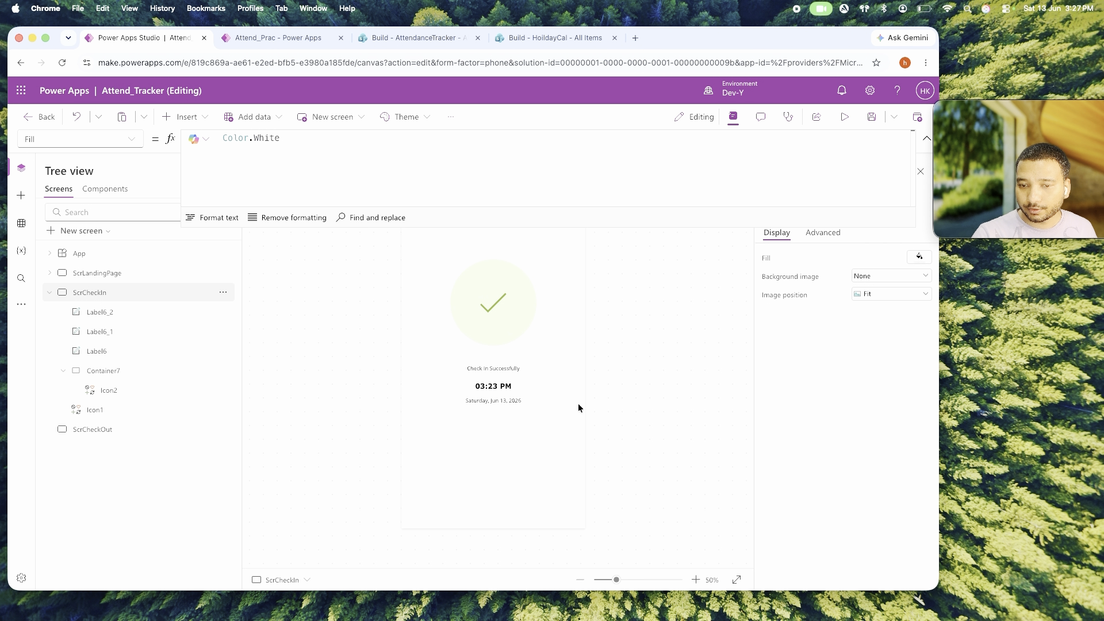
pyautogui.click(530, 338)
pyautogui.click(688, 383)
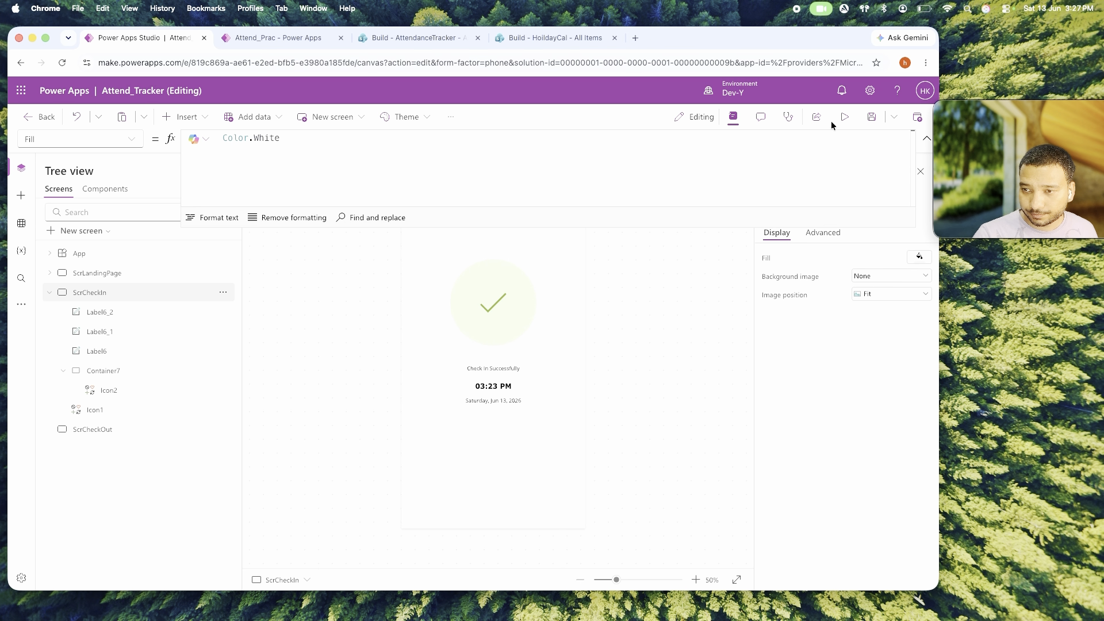
# Preview the check-in confirmation screen, examine the success message, time and date, and close the preview.
pyautogui.click(844, 116)
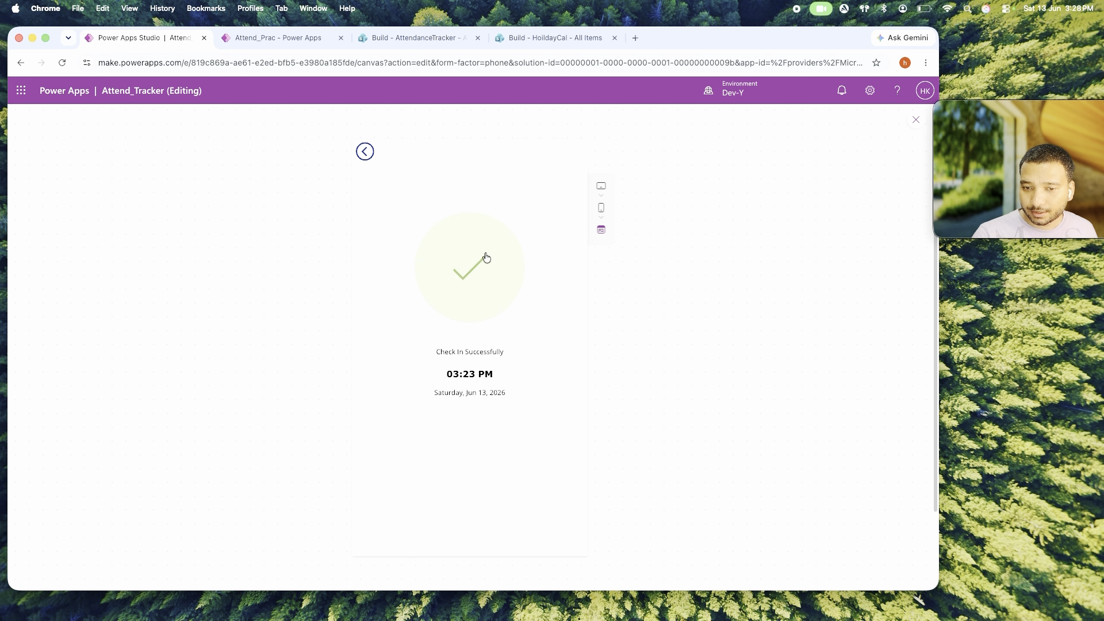
pyautogui.moveTo(446, 374); pyautogui.dragTo(469, 374)
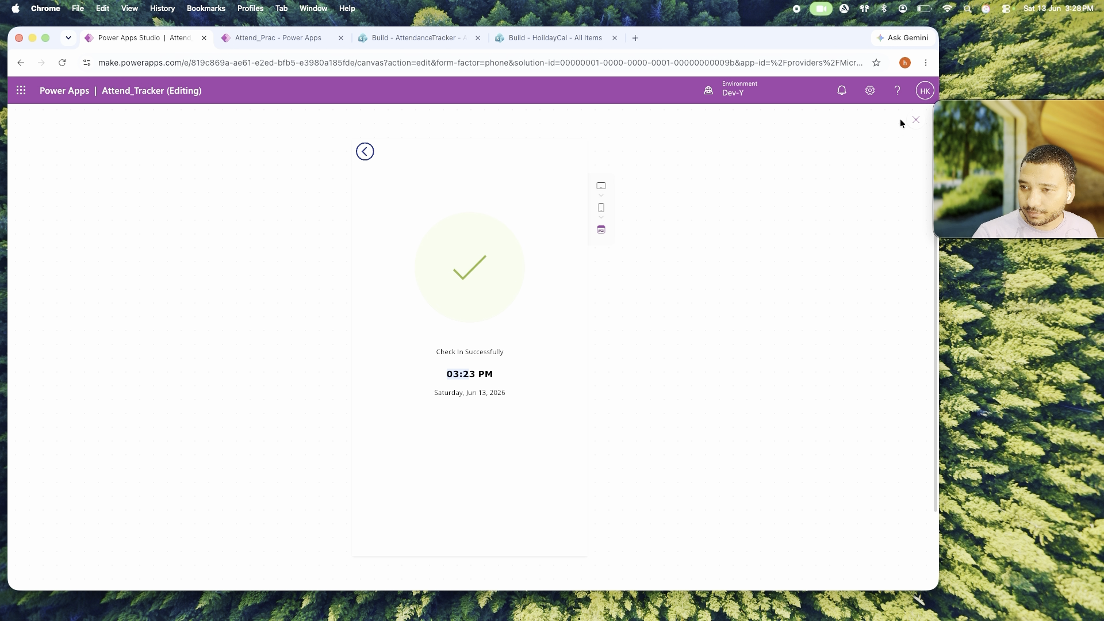
pyautogui.click(916, 120)
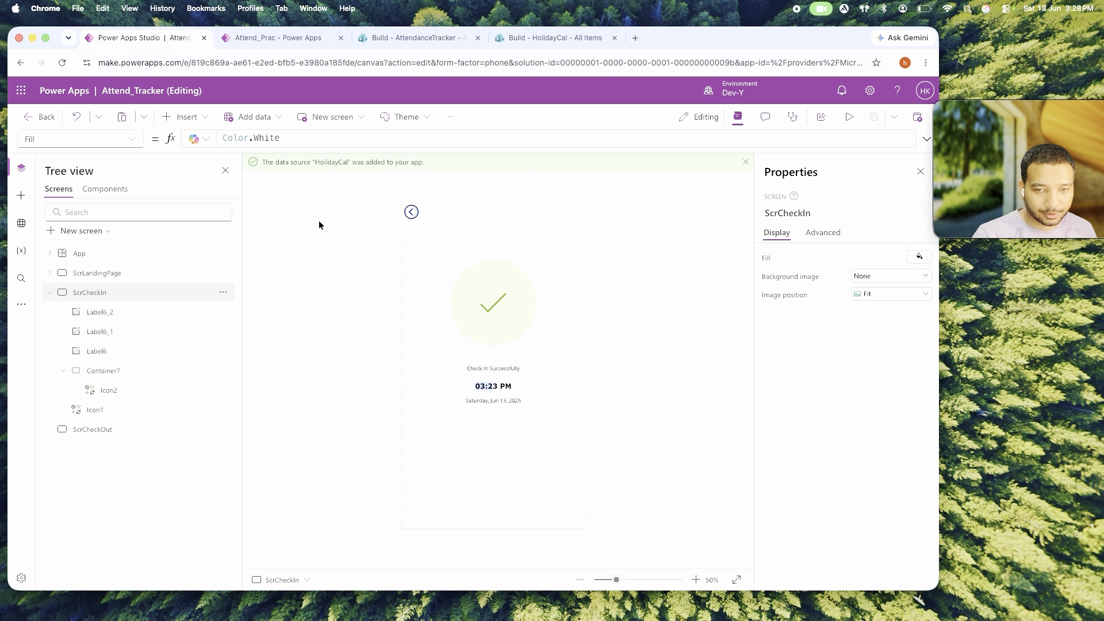
# Append Navigate(ScrCheckIn) after the Patch call in the OnSelect formula of the landing page's Check In button and save the app.
pyautogui.click(412, 215)
pyautogui.click(97, 274)
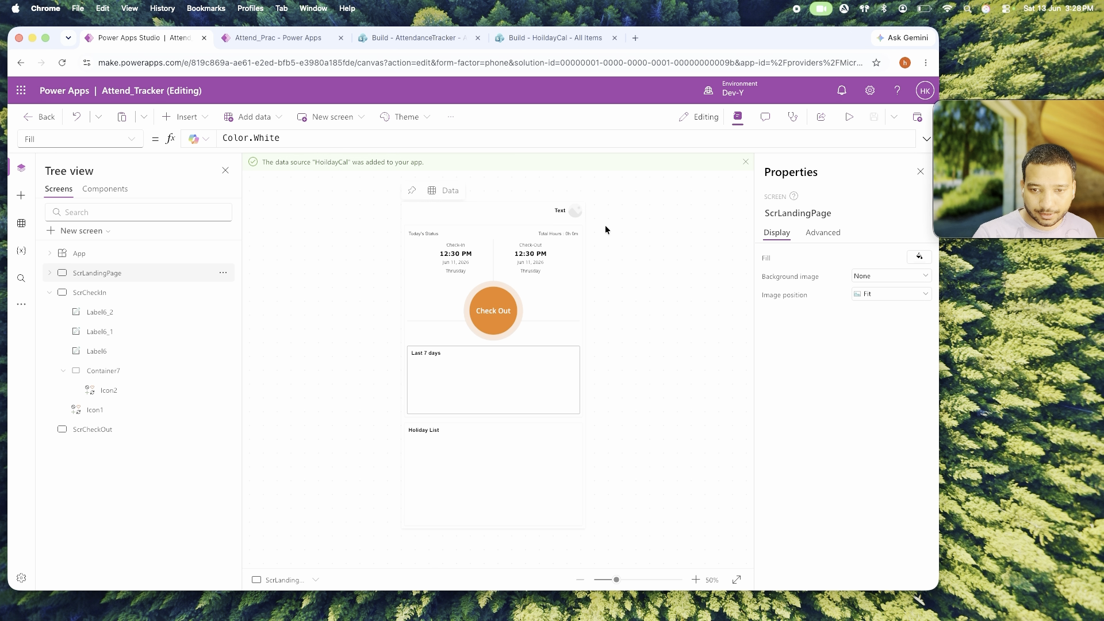
pyautogui.click(49, 274)
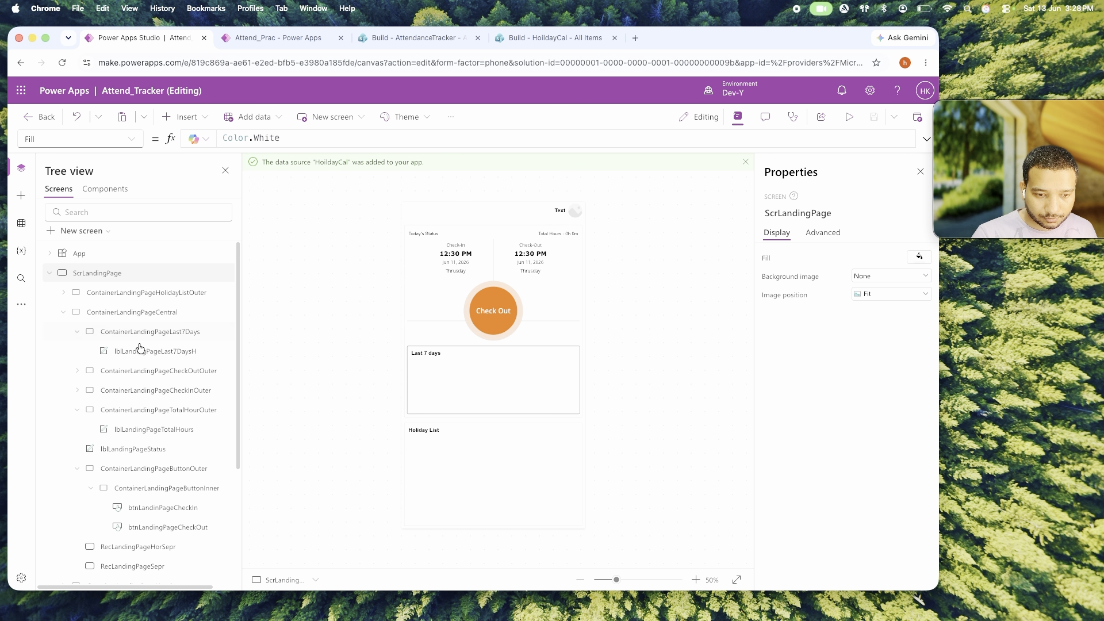
pyautogui.click(493, 314)
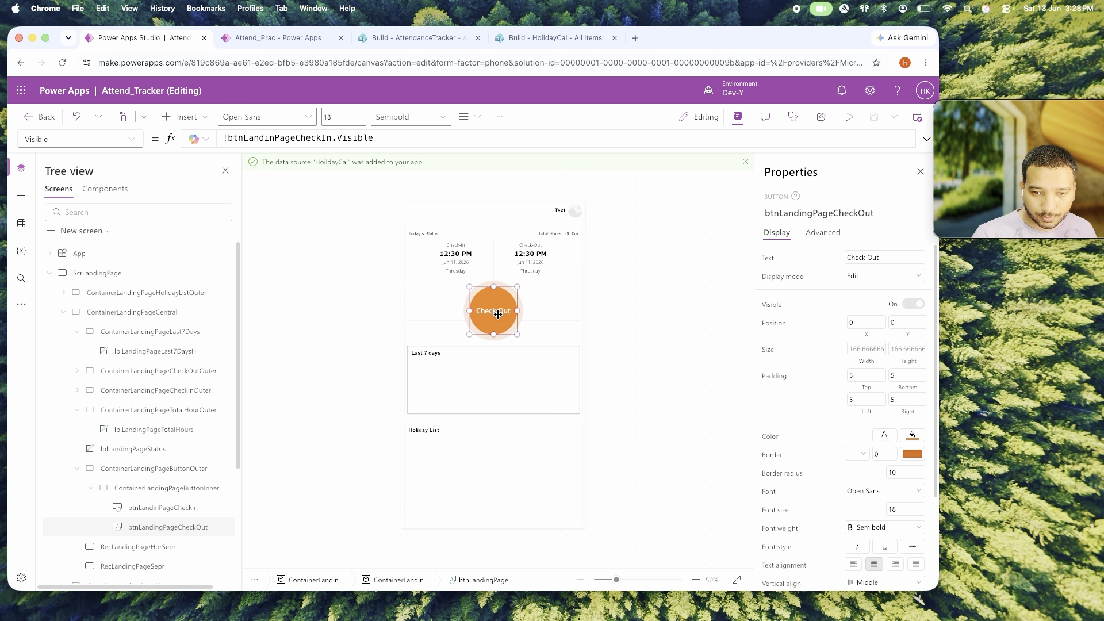
pyautogui.click(181, 507)
pyautogui.click(891, 138)
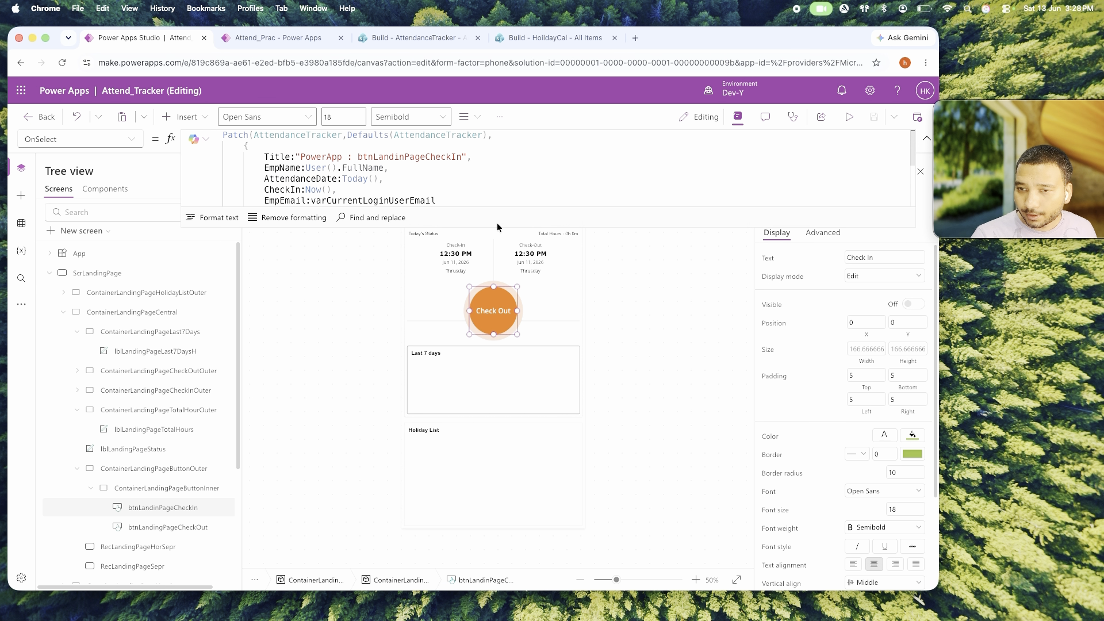
pyautogui.scroll(-3, 431, 185)
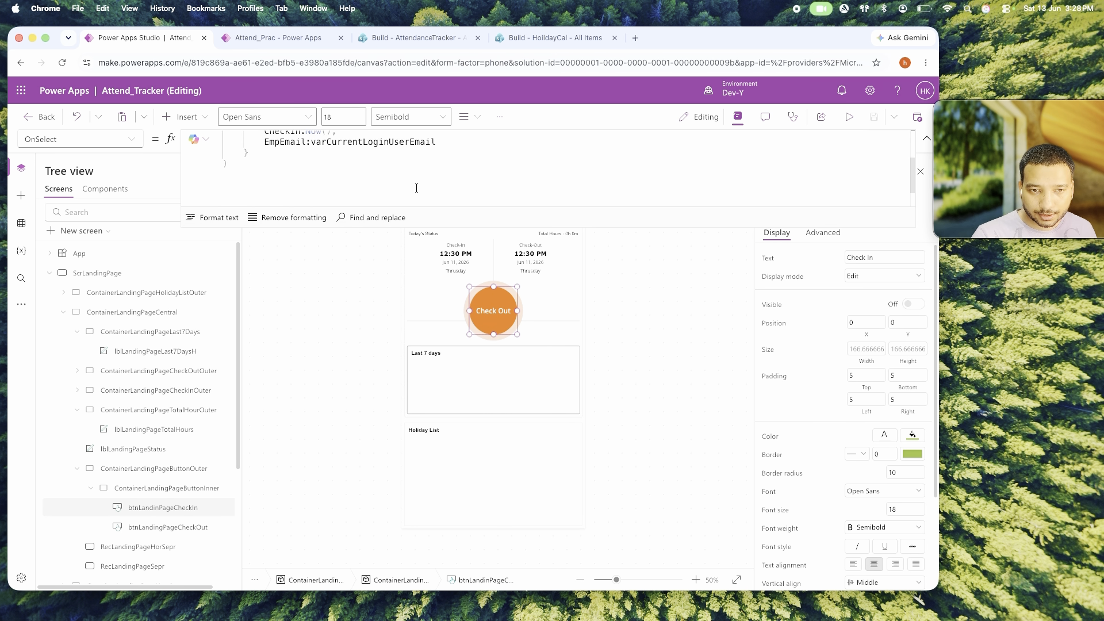
pyautogui.write(';')
pyautogui.press('Return')
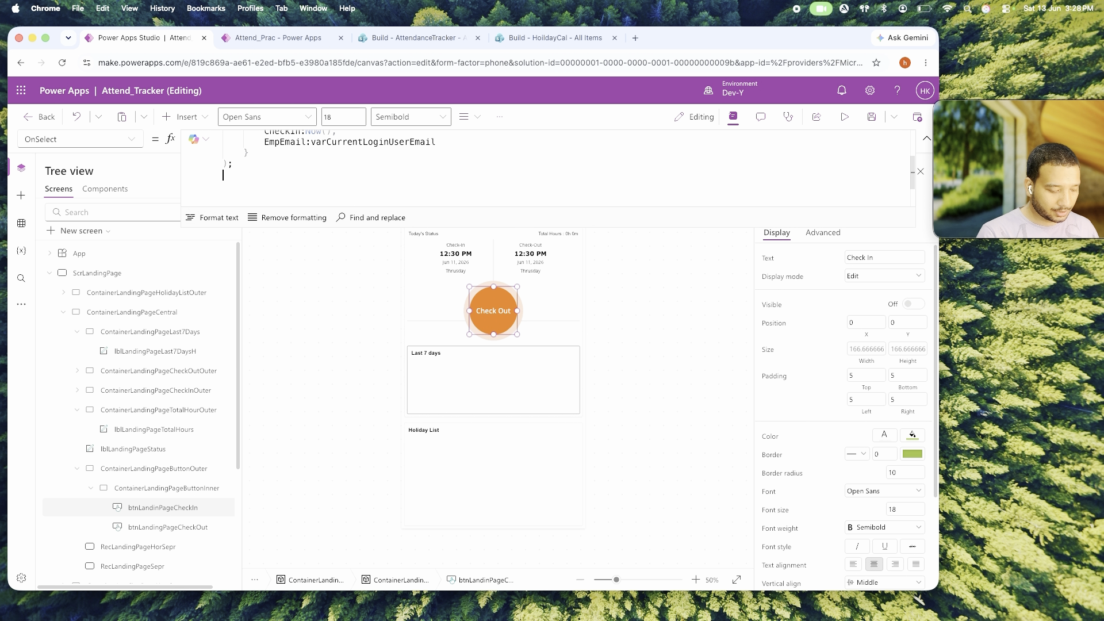
pyautogui.write('Navigate(ScrCheckIn')
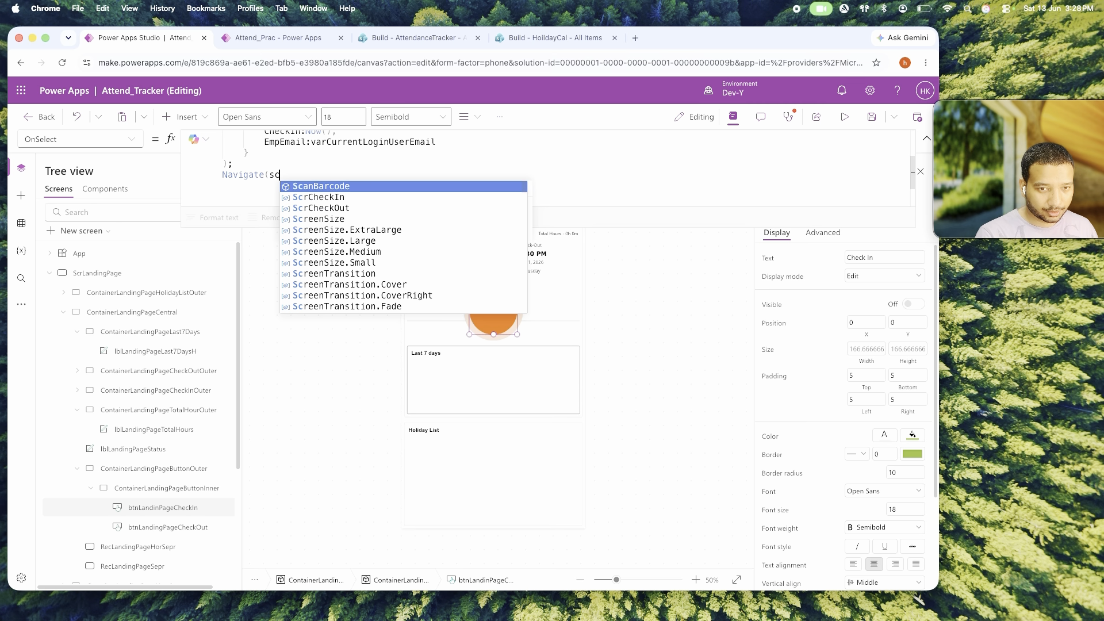
pyautogui.write(')')
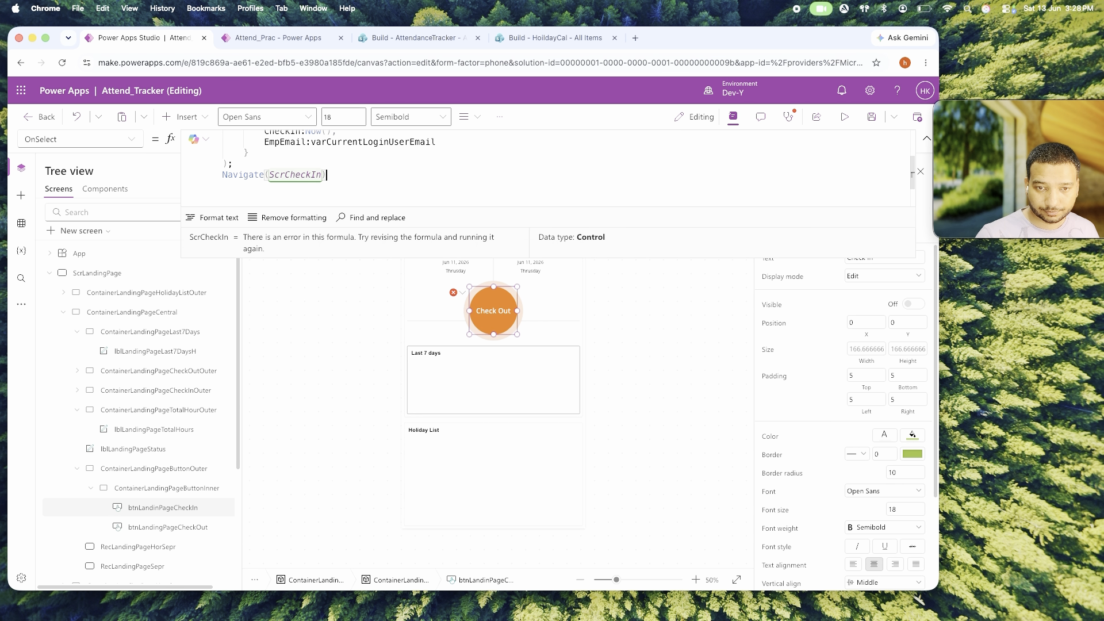
pyautogui.click(871, 117)
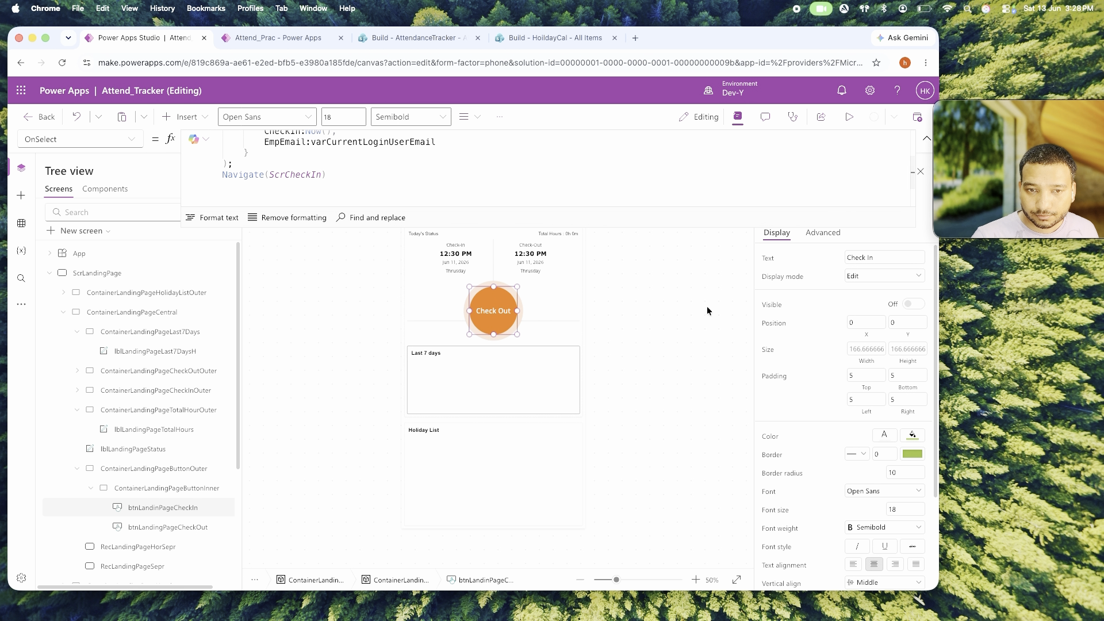
# Replace the Text value of the landing page's check-in time label with varCurrentUserTodayAttend.CheckIn.
pyautogui.click(660, 251)
pyautogui.click(470, 244)
pyautogui.click(463, 253)
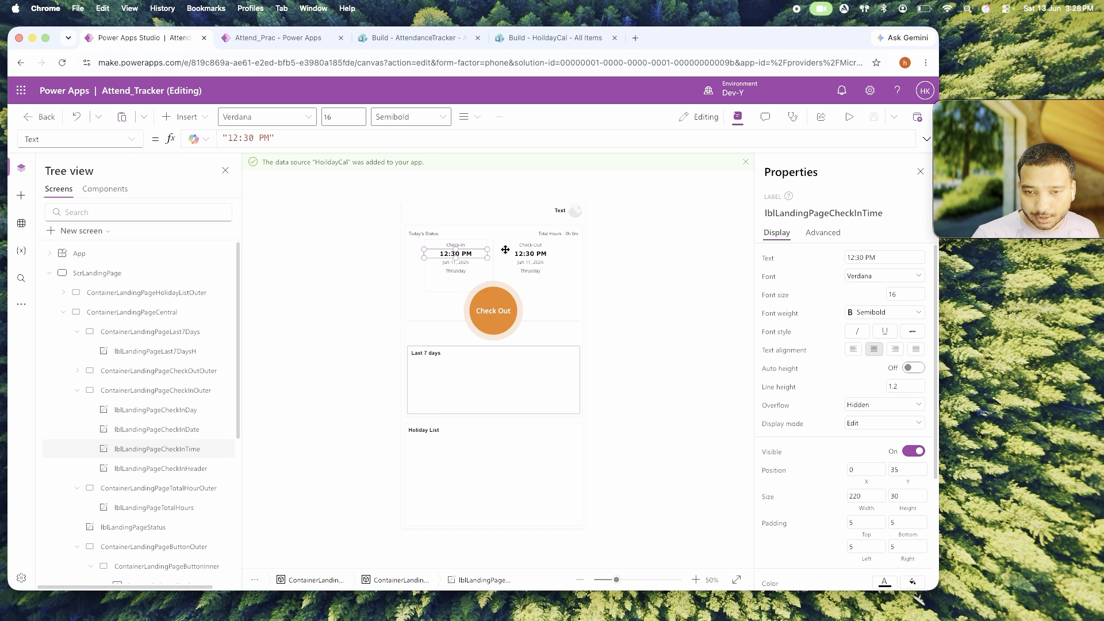
pyautogui.click(361, 139)
pyautogui.press('super+a')
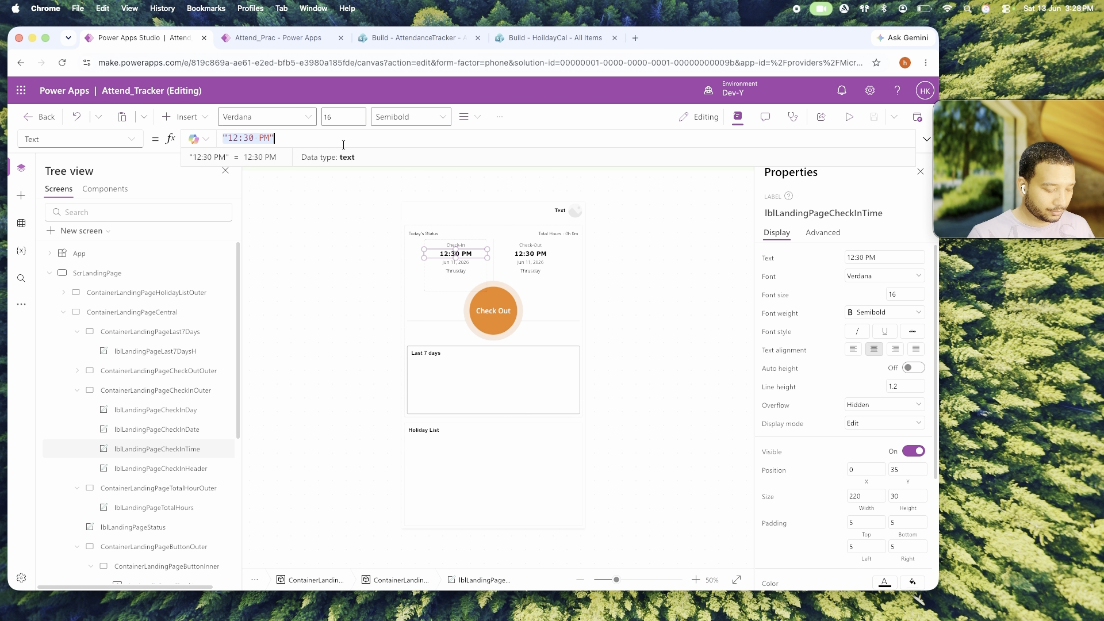
pyautogui.write('var')
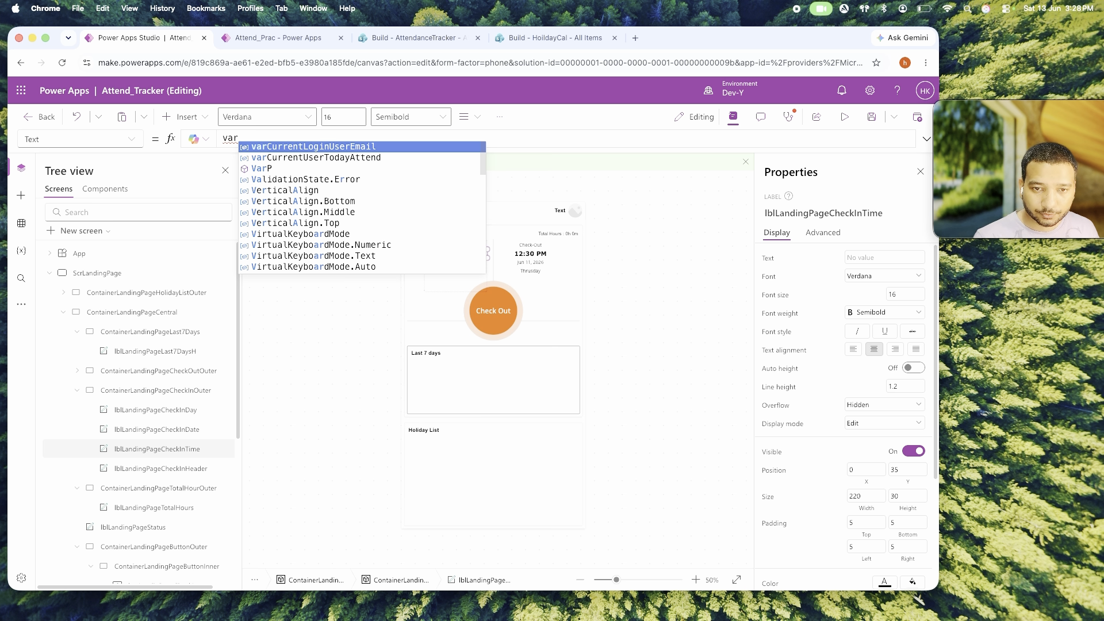
pyautogui.press('Down')
pyautogui.press('Tab')
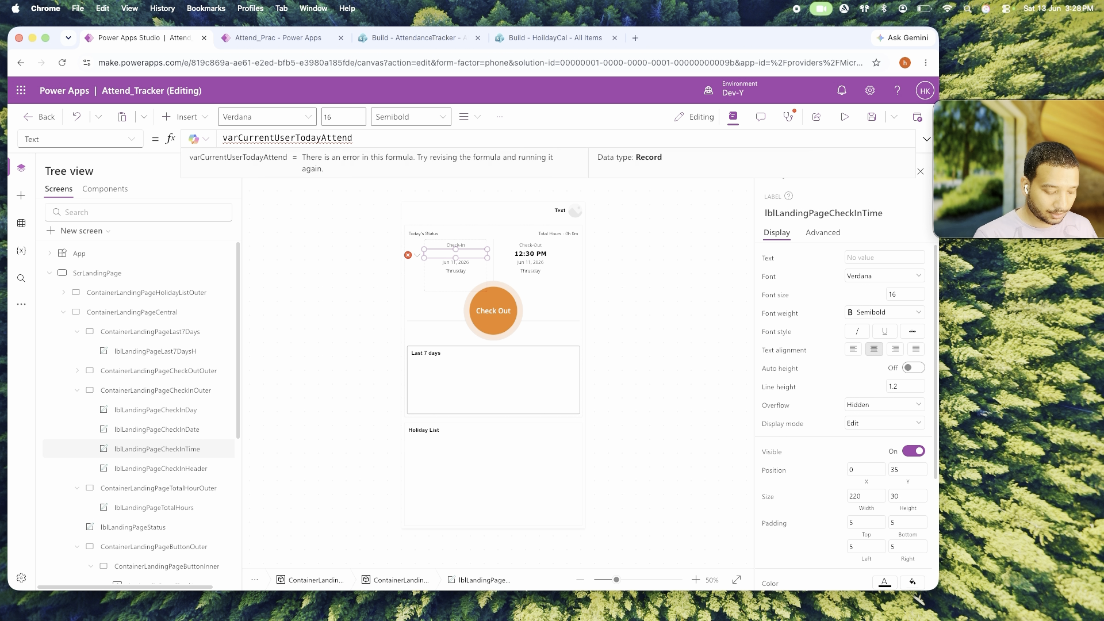
pyautogui.write('.CheckIn')
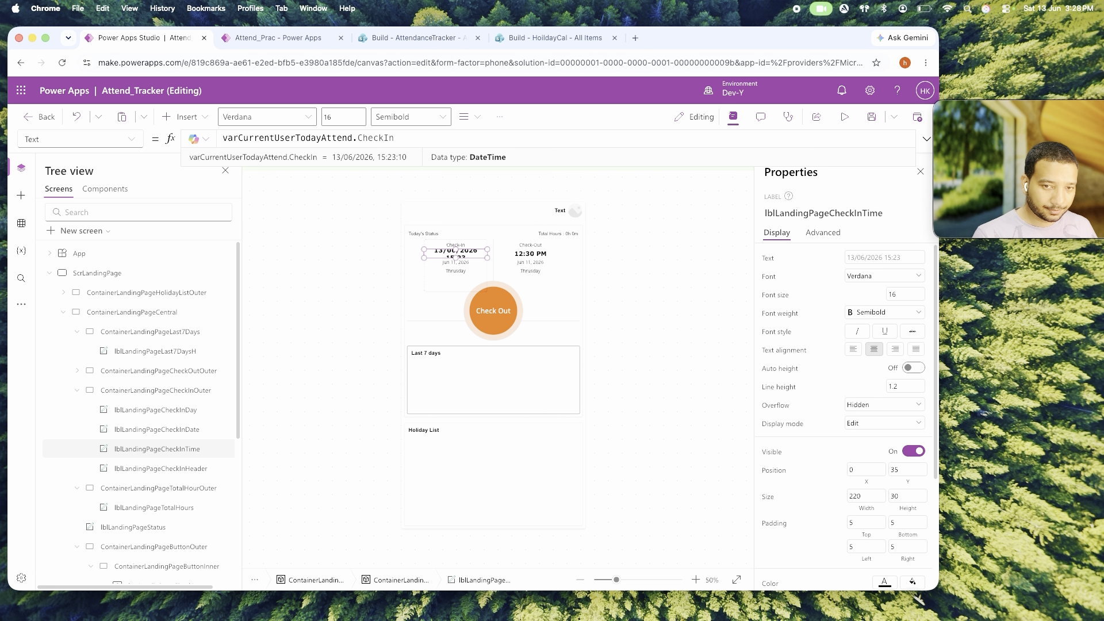
# Wrap the check-in time label's value in a Text function with the format "hh:mm AM/PM".
pyautogui.press('Home')
pyautogui.write('text')
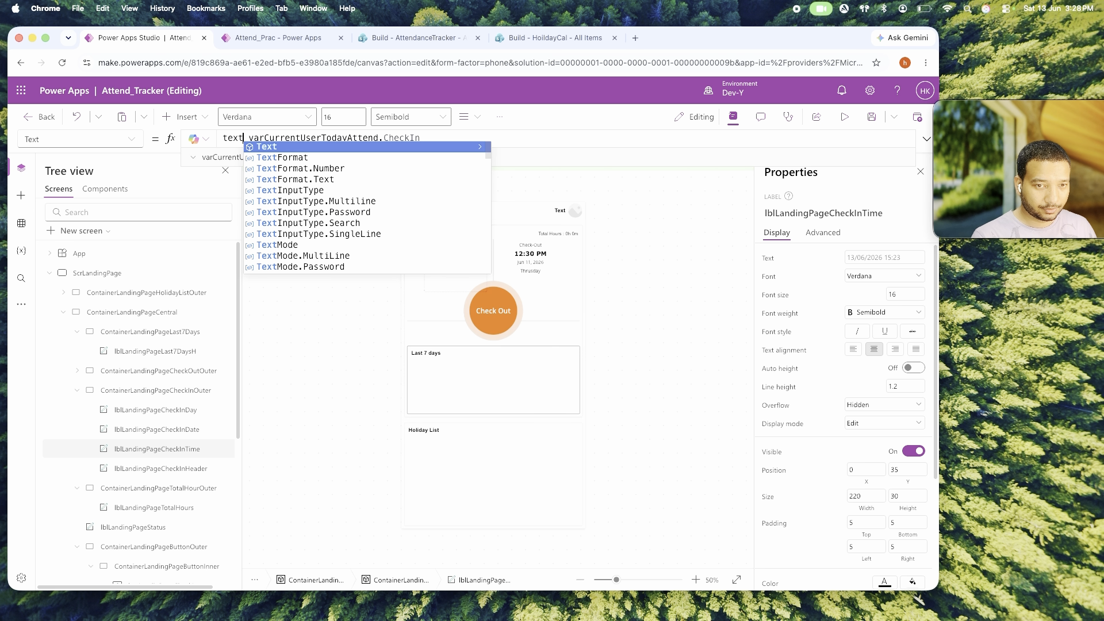
pyautogui.press('Tab')
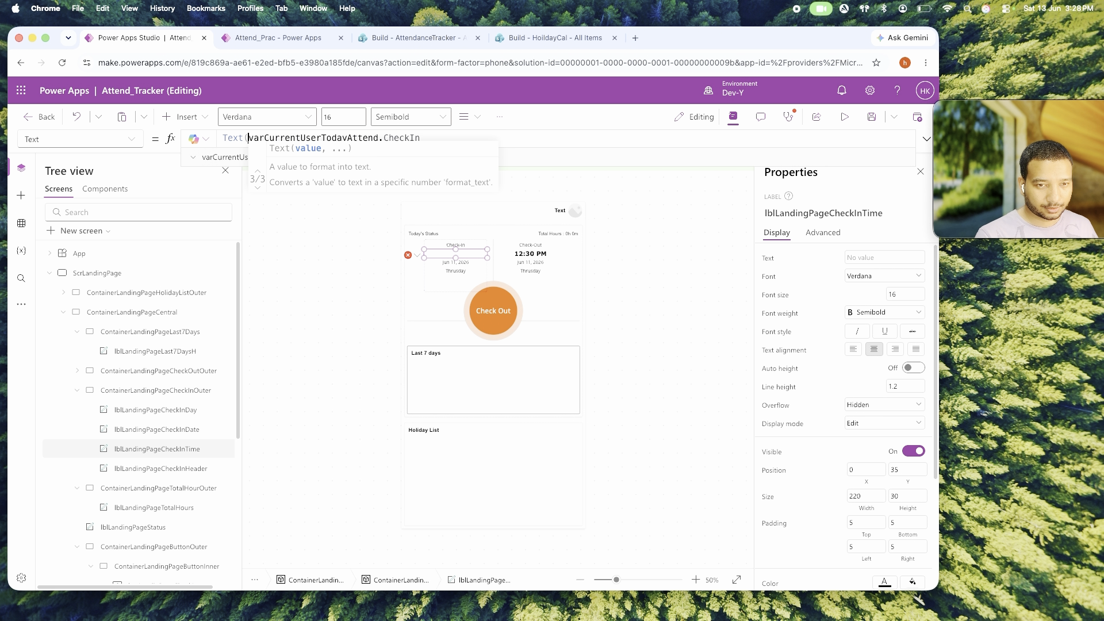
pyautogui.write(',')
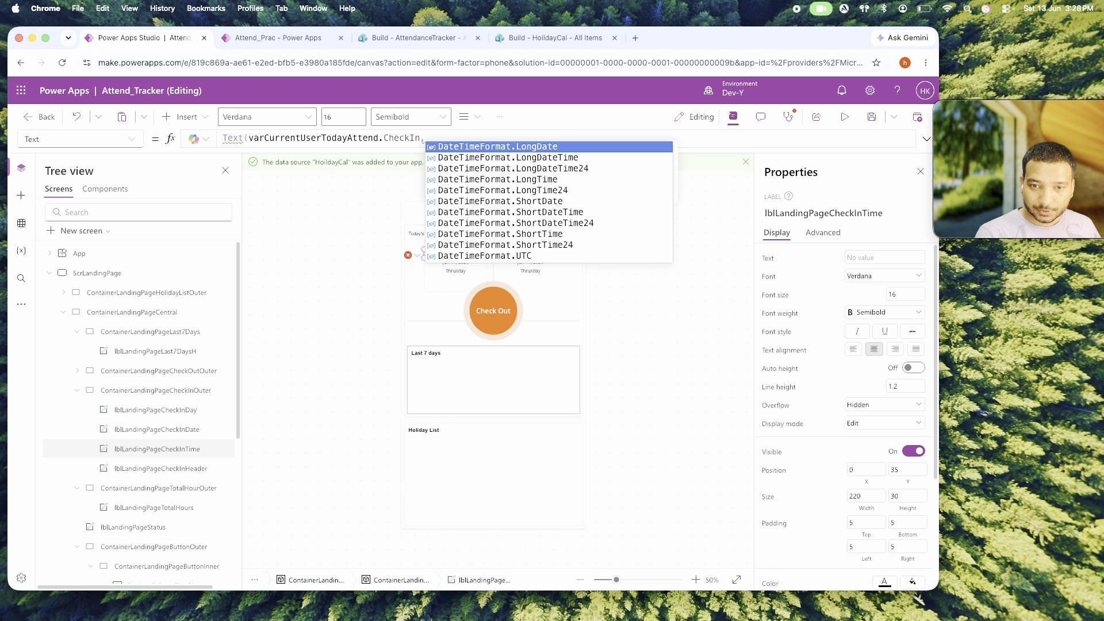
pyautogui.write('""')
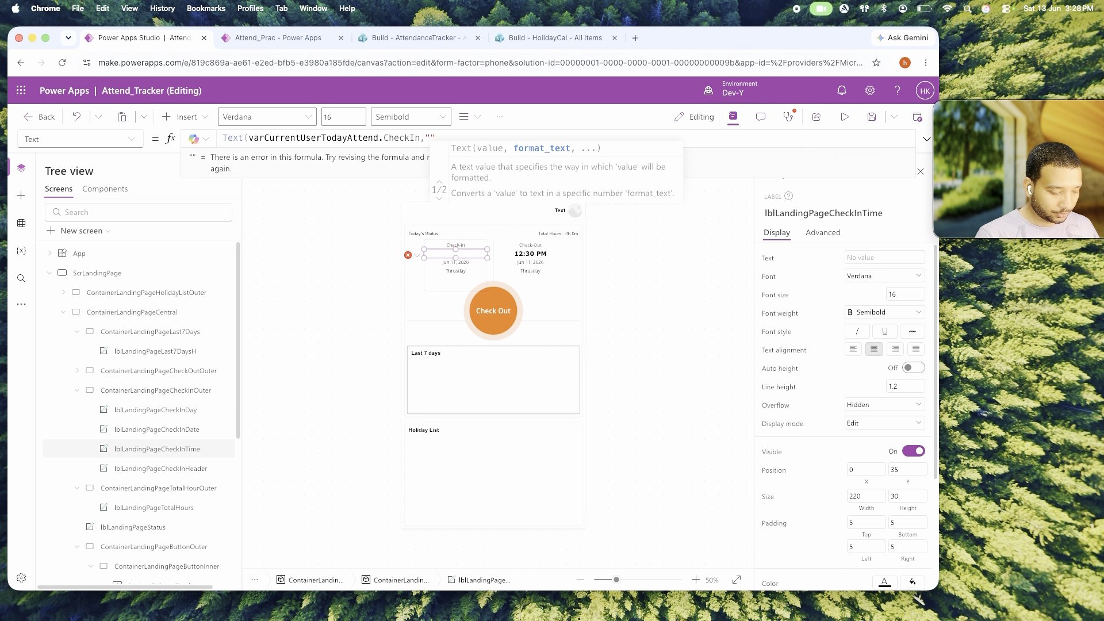
pyautogui.write('hh:')
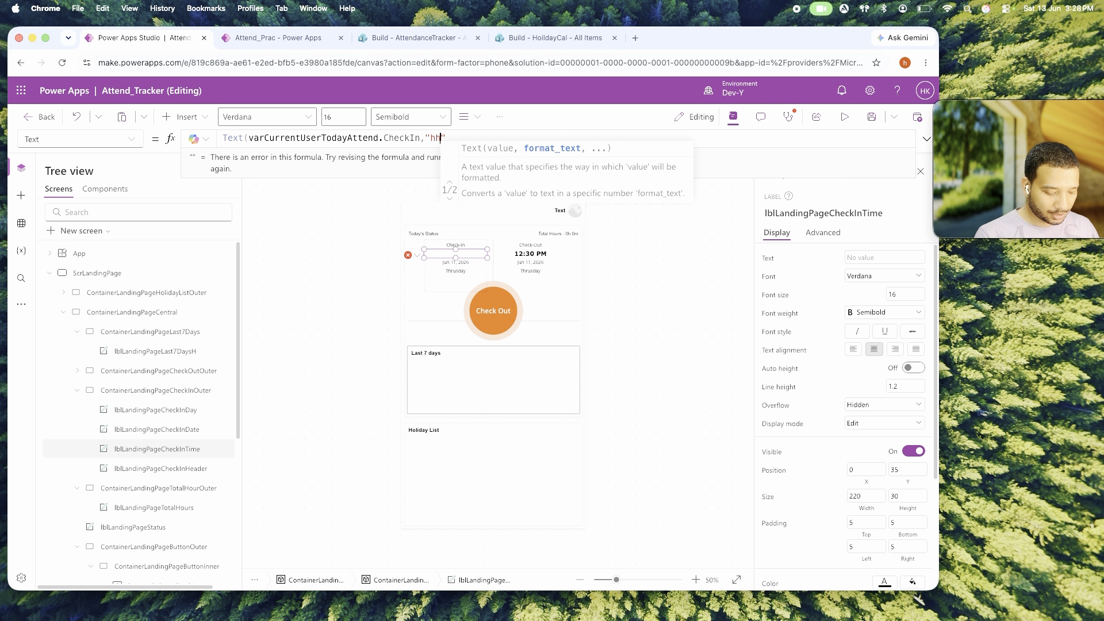
pyautogui.write('mm AM')
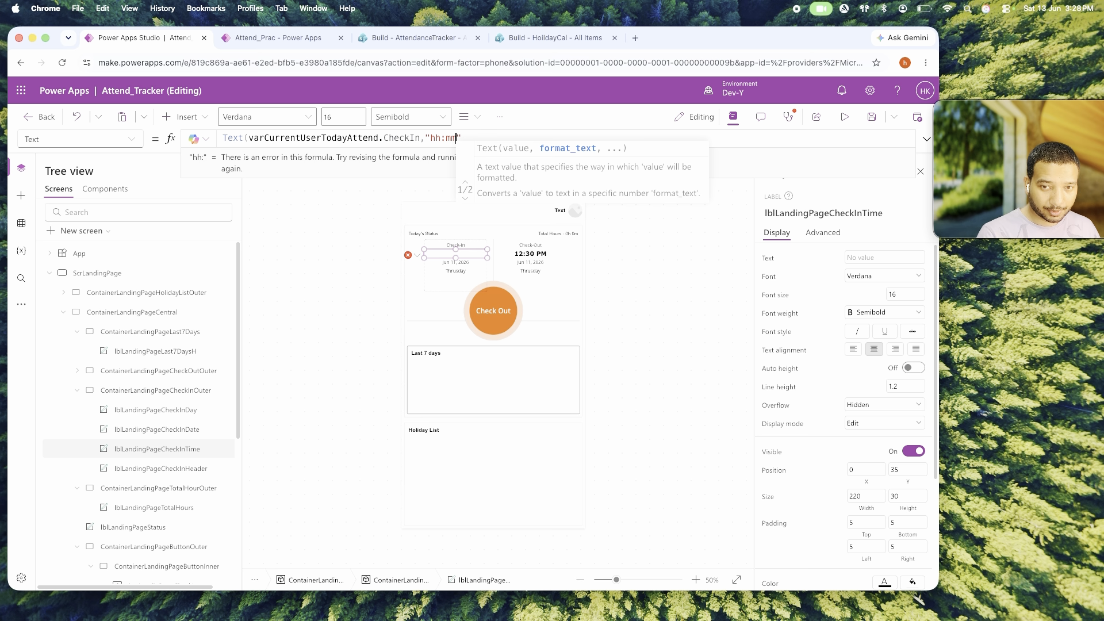
pyautogui.write('/PM')
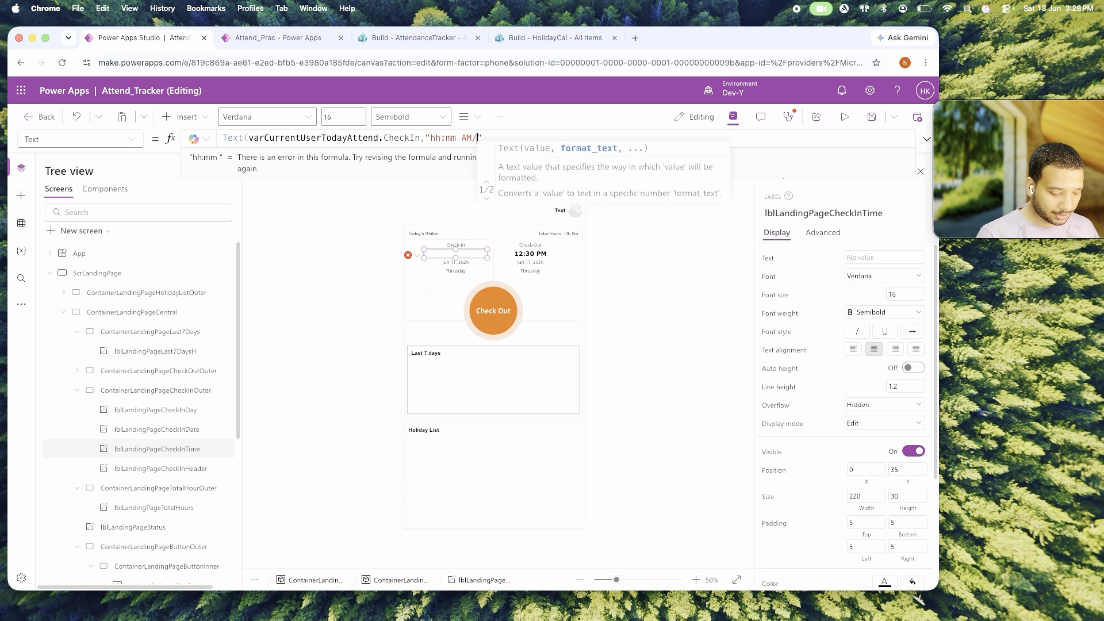
pyautogui.press('End')
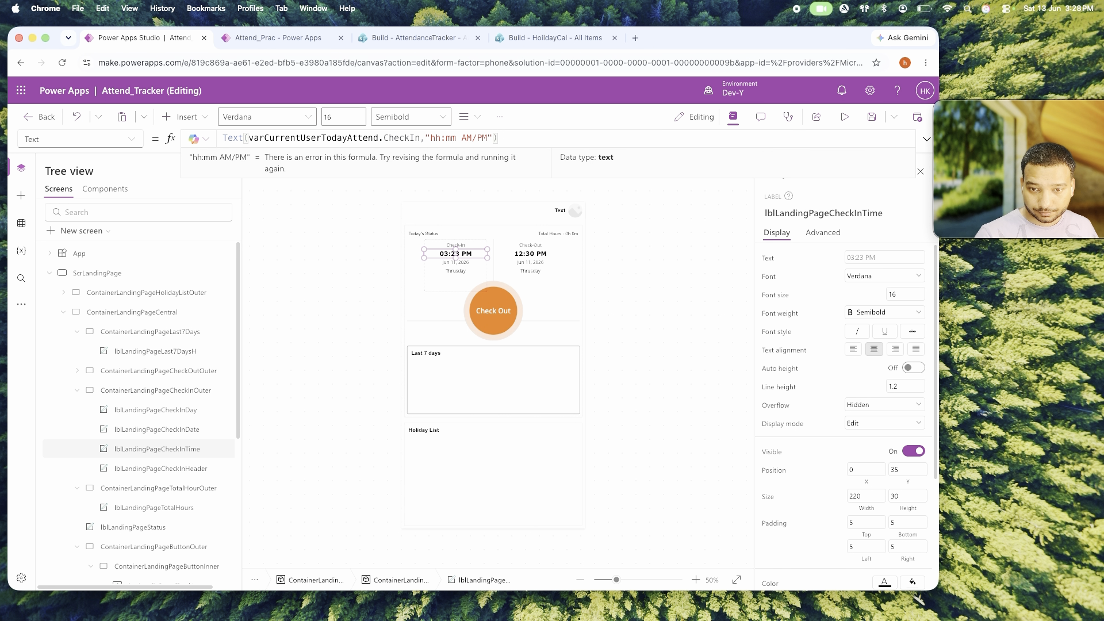
pyautogui.click(617, 264)
pyautogui.click(483, 253)
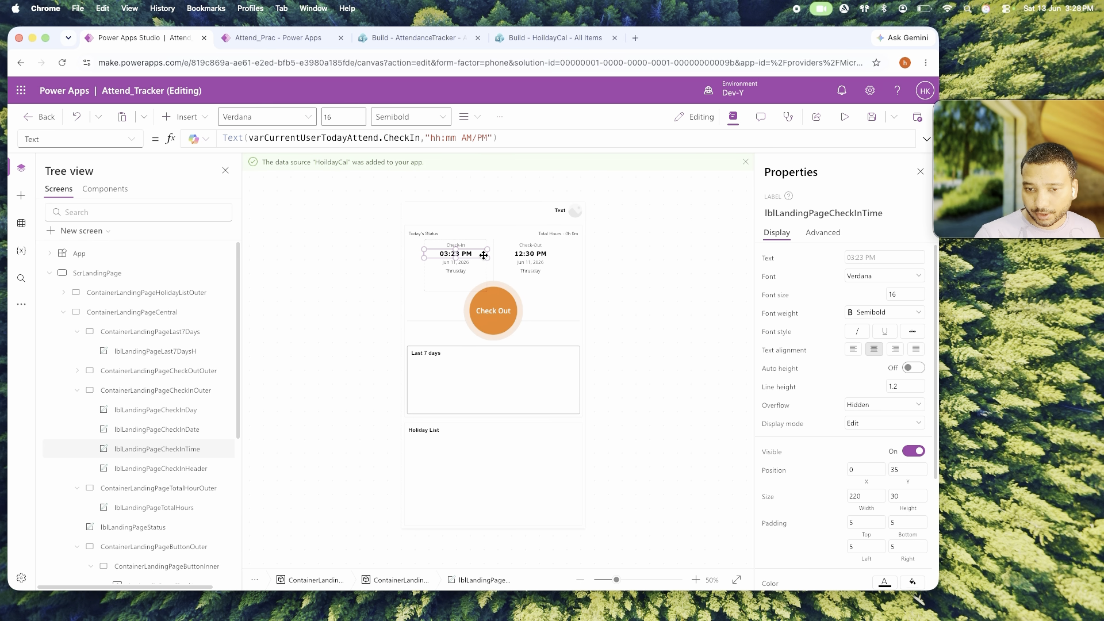
# Examine the Text formulas of the landing page's check-in date, day and time labels.
pyautogui.click(457, 264)
pyautogui.click(320, 138)
pyautogui.press('super+a')
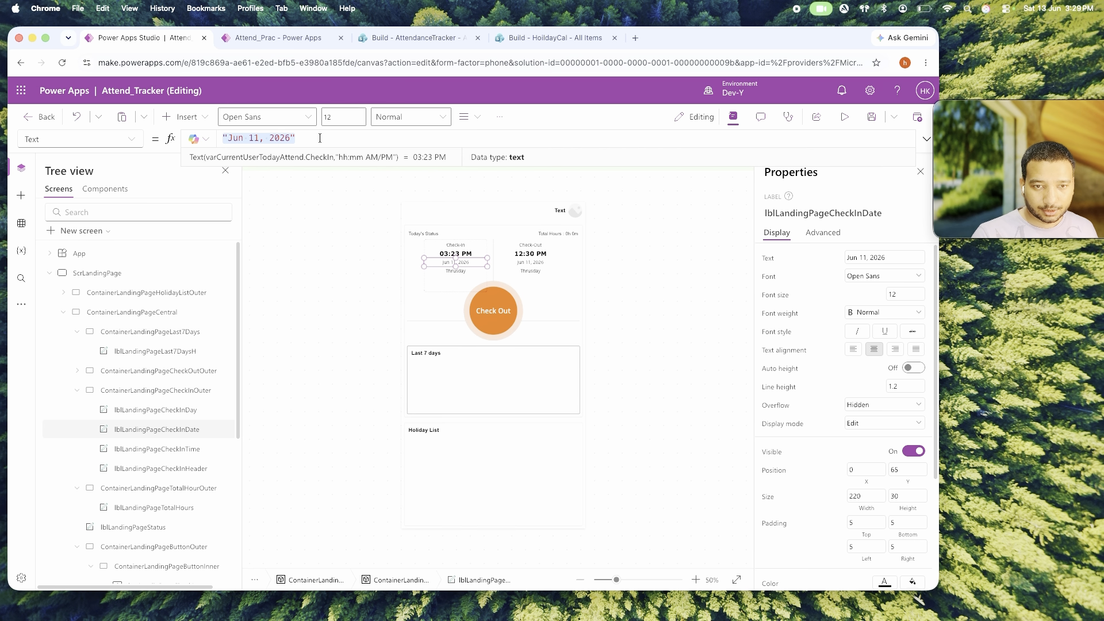
pyautogui.click(626, 285)
pyautogui.click(463, 264)
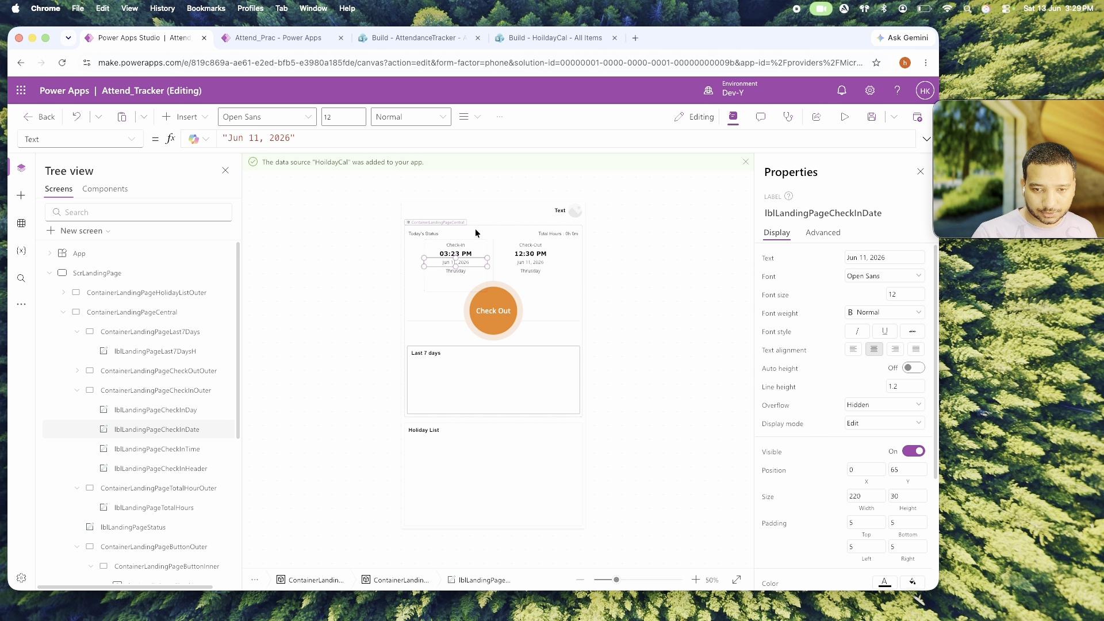
pyautogui.click(460, 271)
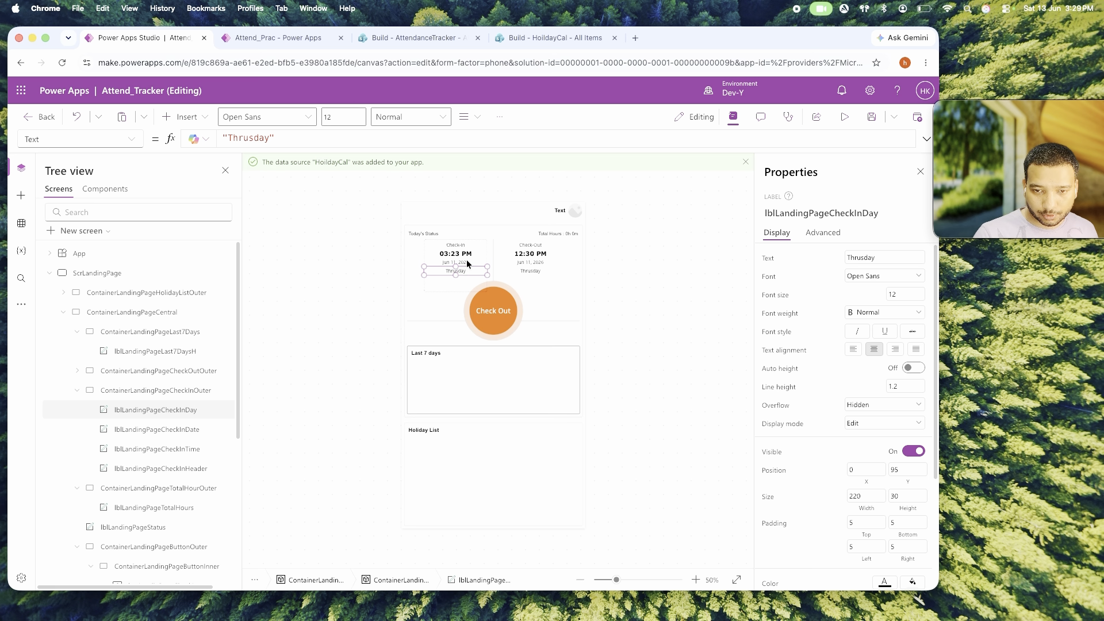
pyautogui.click(460, 254)
pyautogui.click(417, 138)
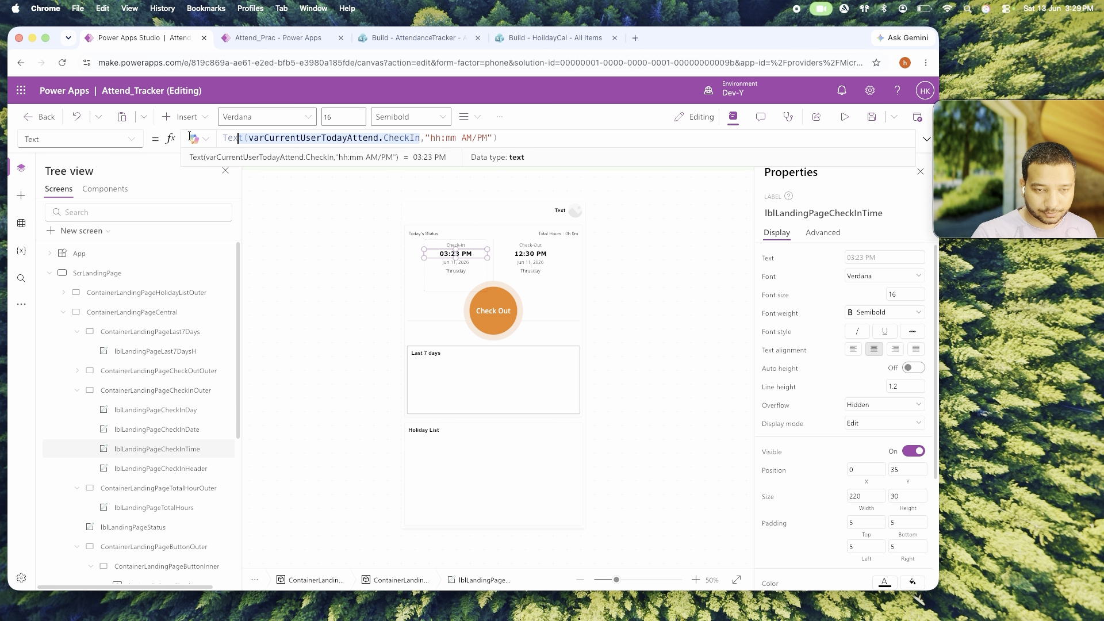
pyautogui.moveTo(182, 140); pyautogui.dragTo(223, 138)
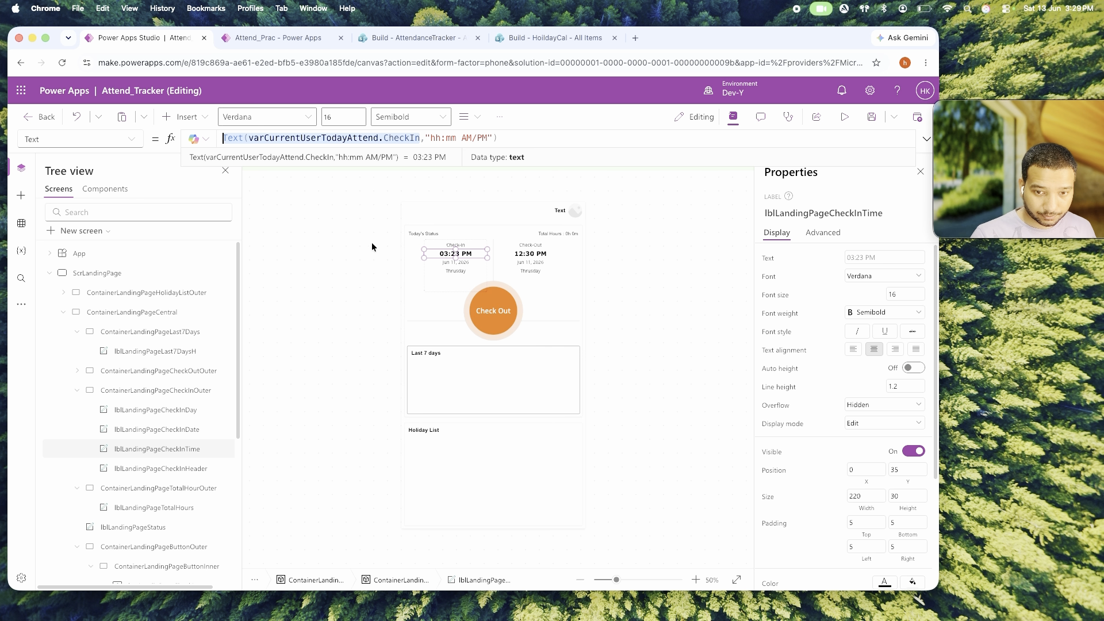
# Replace the fixed date in the landing page's check-in date label with a Text function on Today().
pyautogui.click(426, 261)
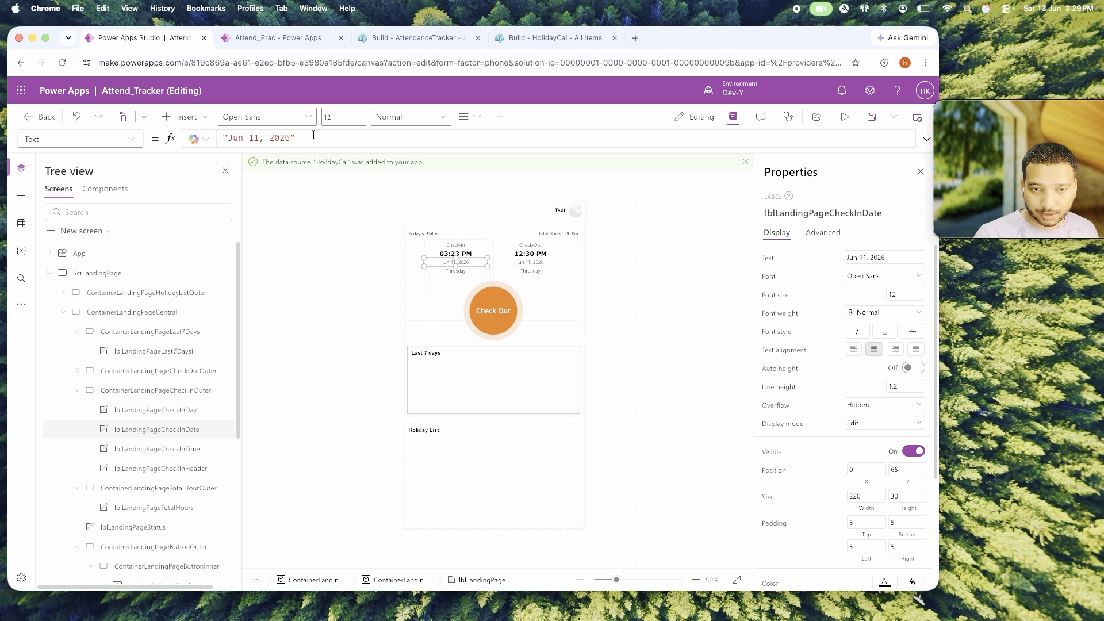
pyautogui.moveTo(296, 138); pyautogui.dragTo(193, 135)
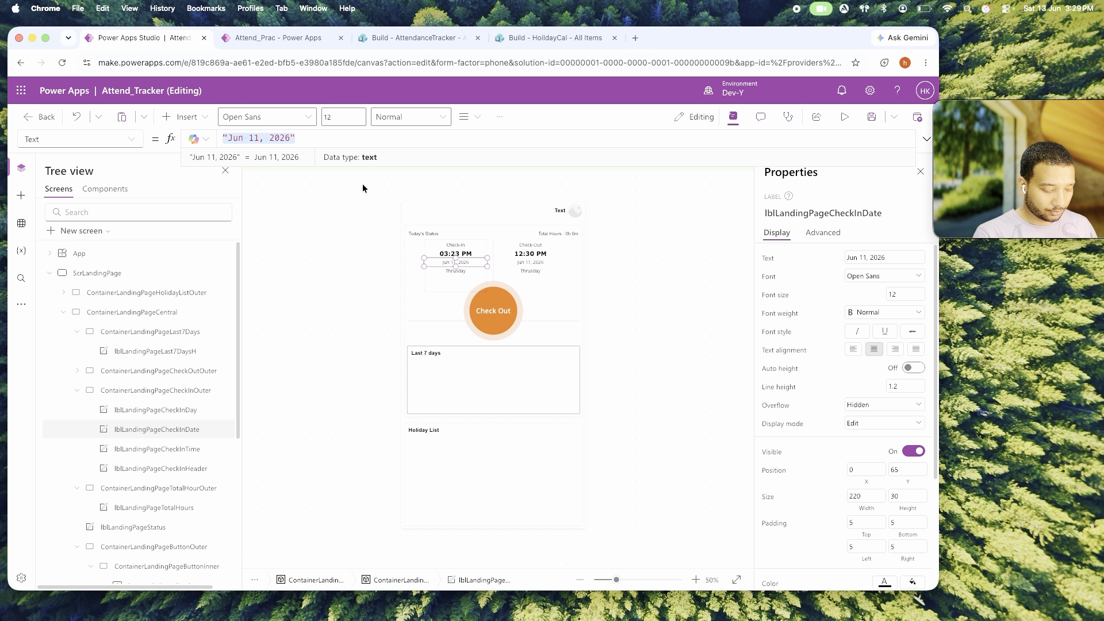
pyautogui.write('Text(')
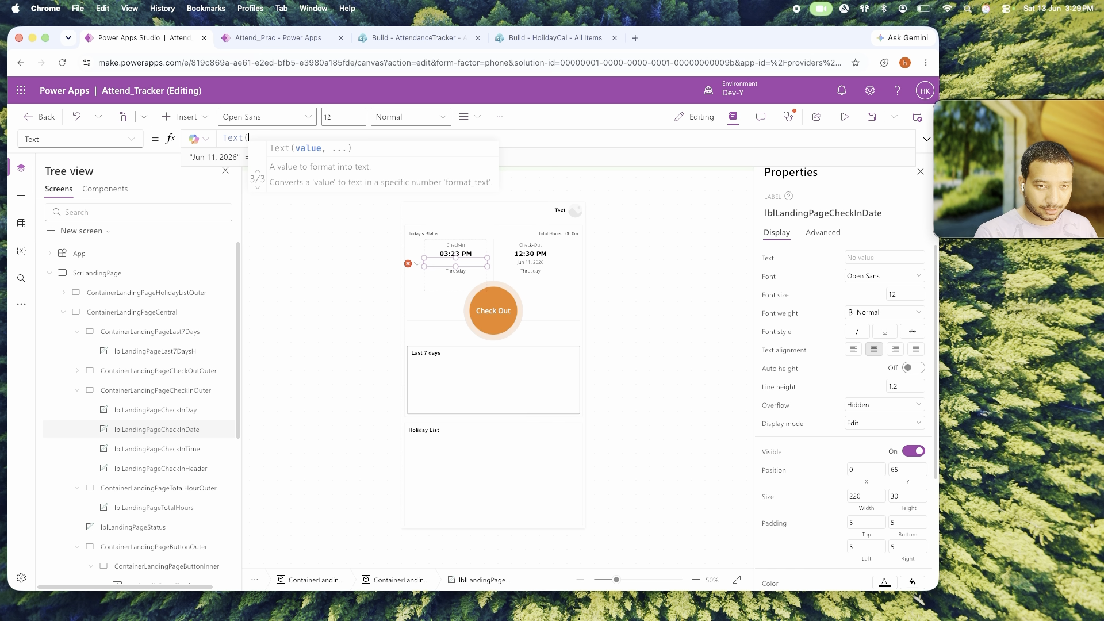
pyautogui.write('Today(')
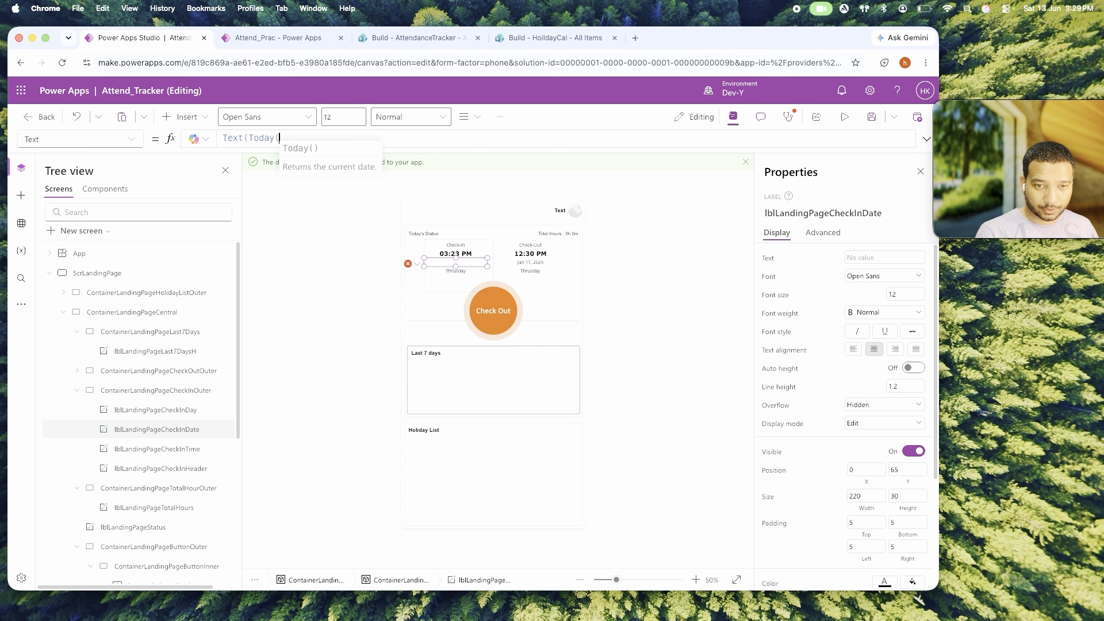
pyautogui.write('),""')
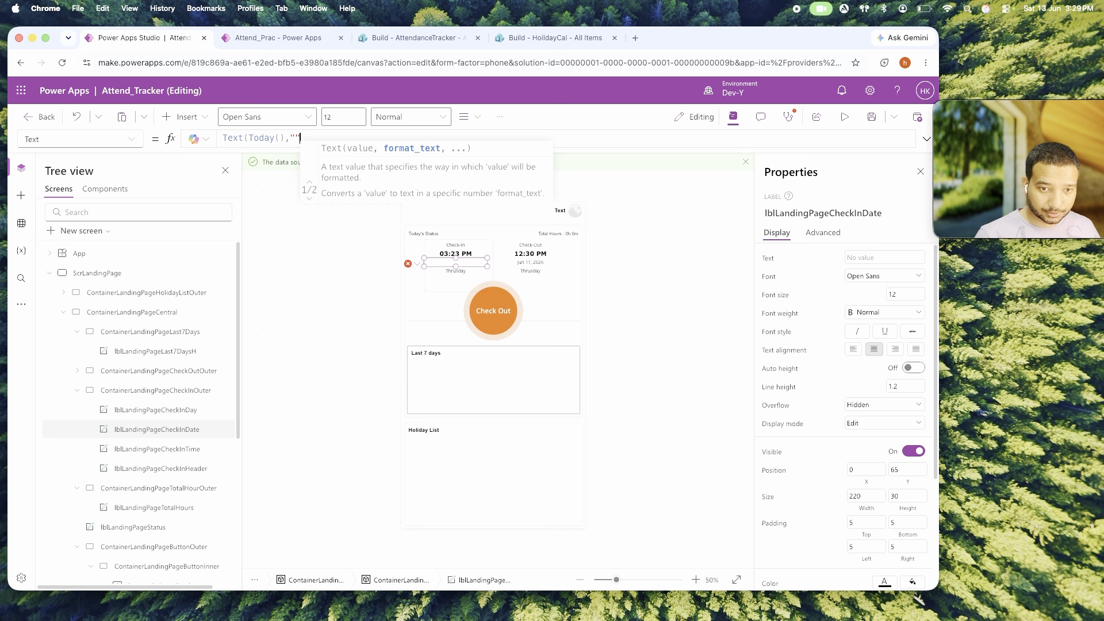
# Give the check-in date label's Text function the format "mmm dd, yyyy" and close the formula.
pyautogui.press('Left')
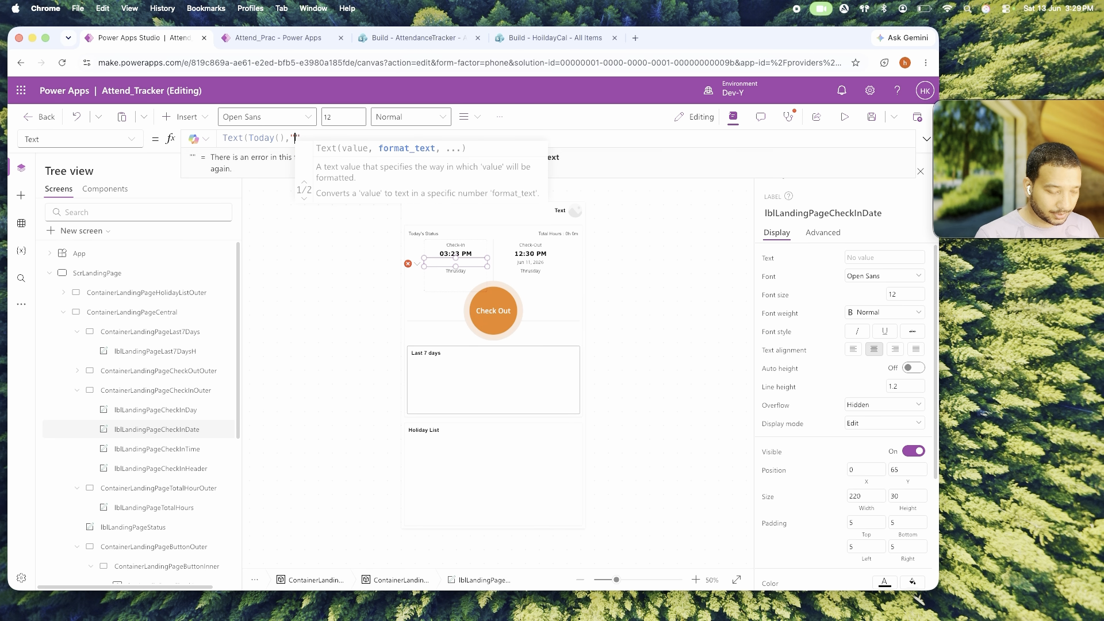
pyautogui.write('ddd ')
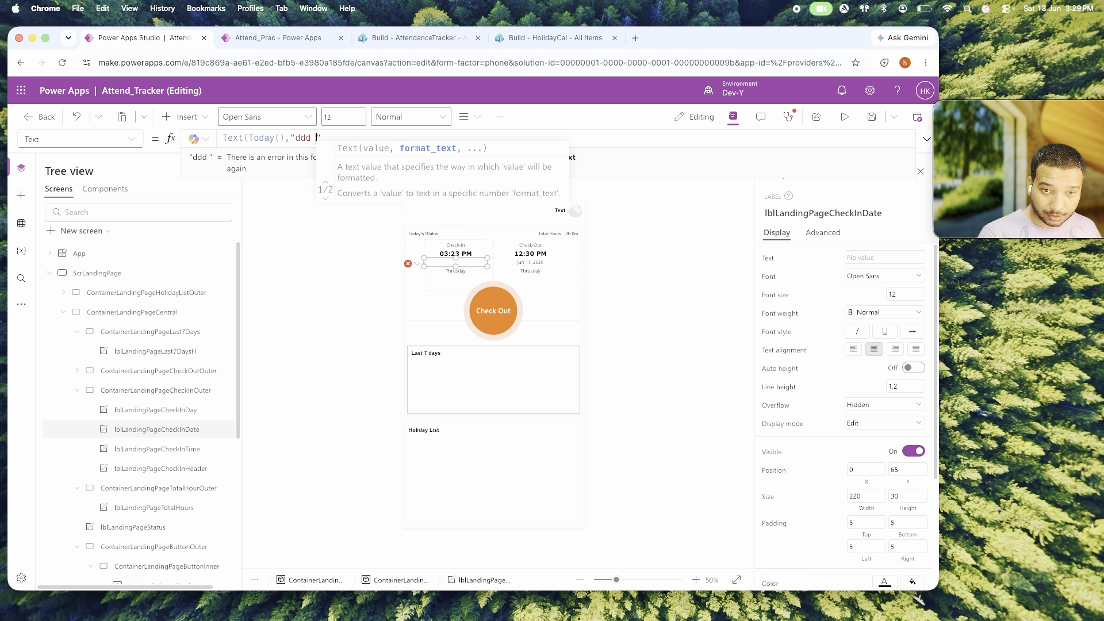
pyautogui.write('mm')
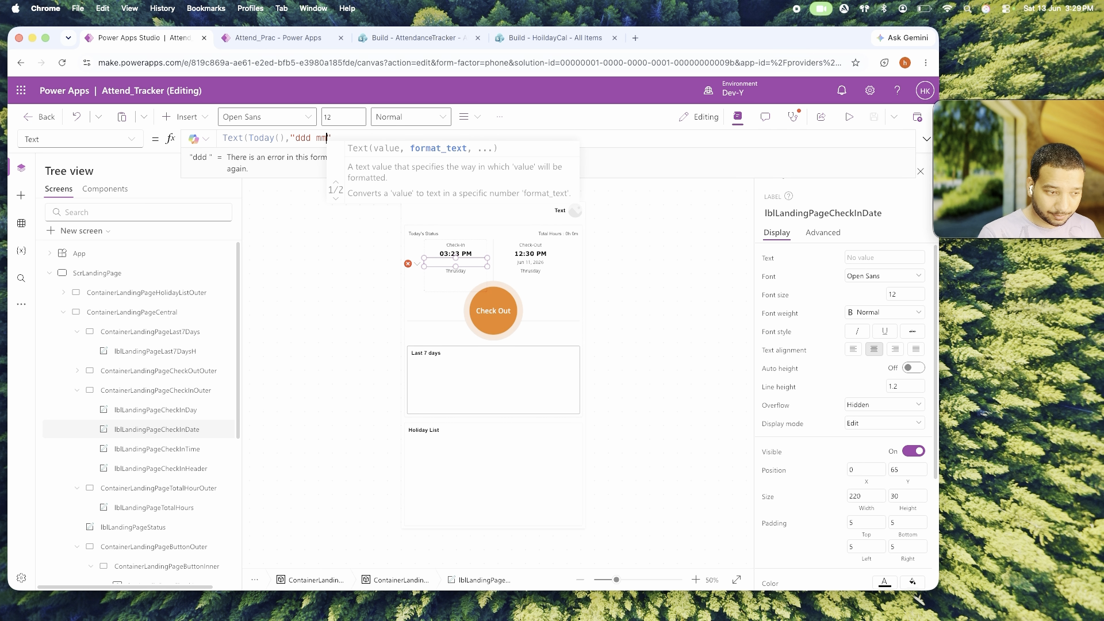
pyautogui.press('BackSpace')
pyautogui.press('BackSpace')
pyautogui.press('BackSpace')
pyautogui.press('BackSpace')
pyautogui.press('BackSpace')
pyautogui.press('BackSpace')
pyautogui.write('mmm')
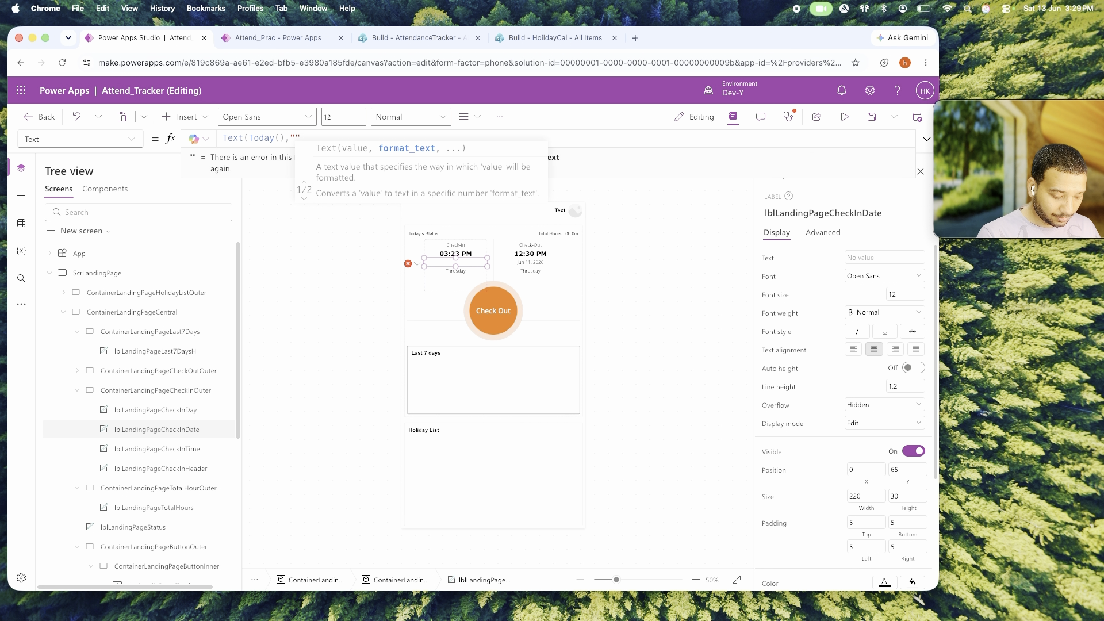
pyautogui.write(' dd, ')
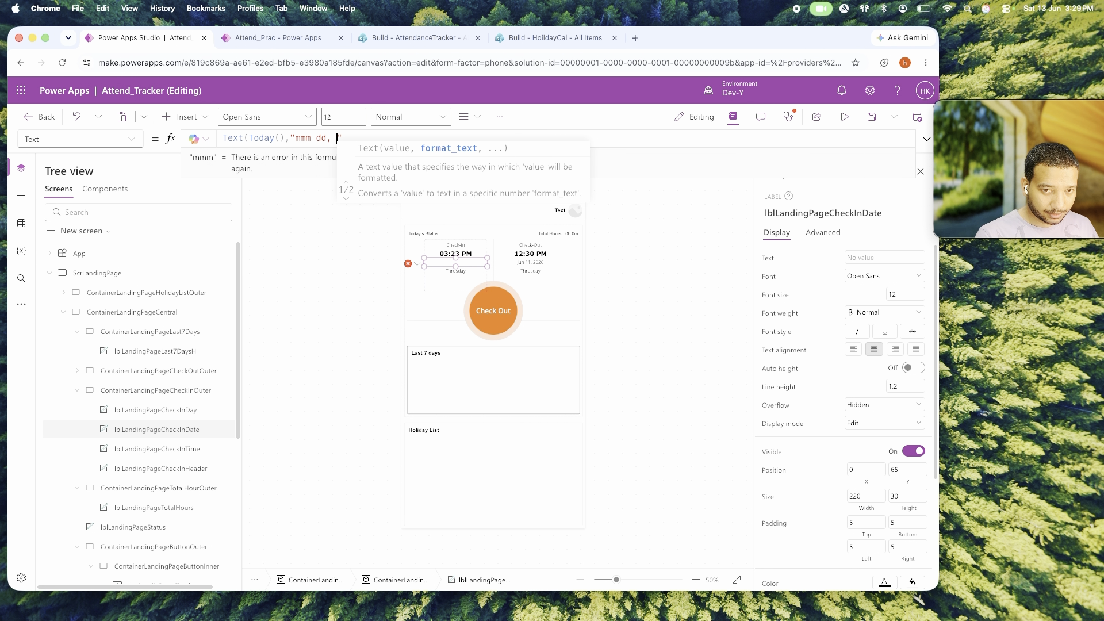
pyautogui.write('yyyy')
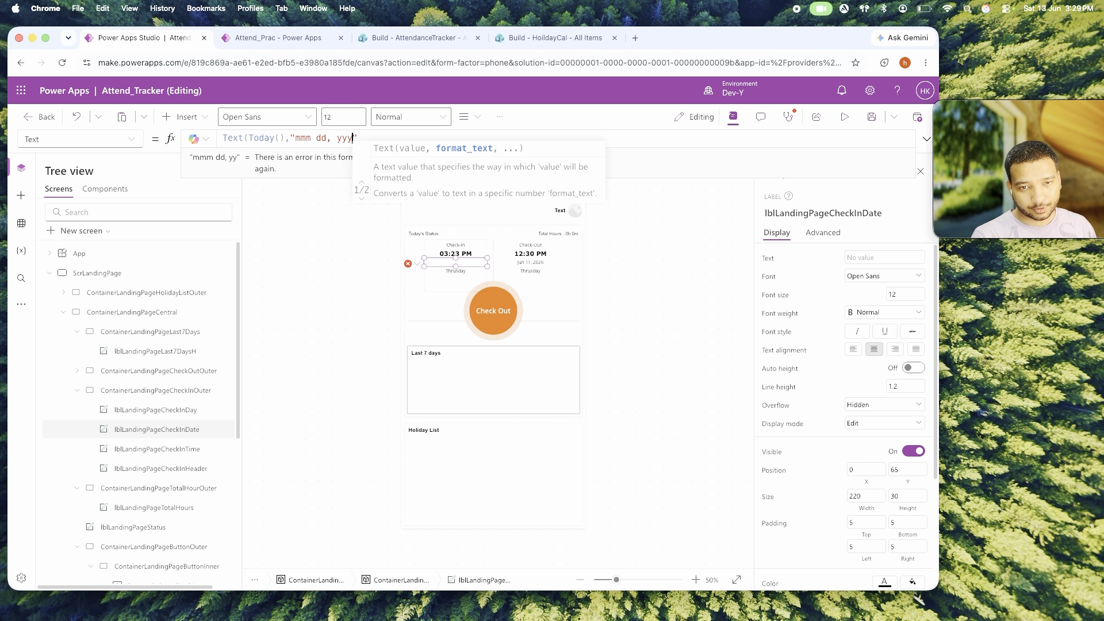
pyautogui.write('"')
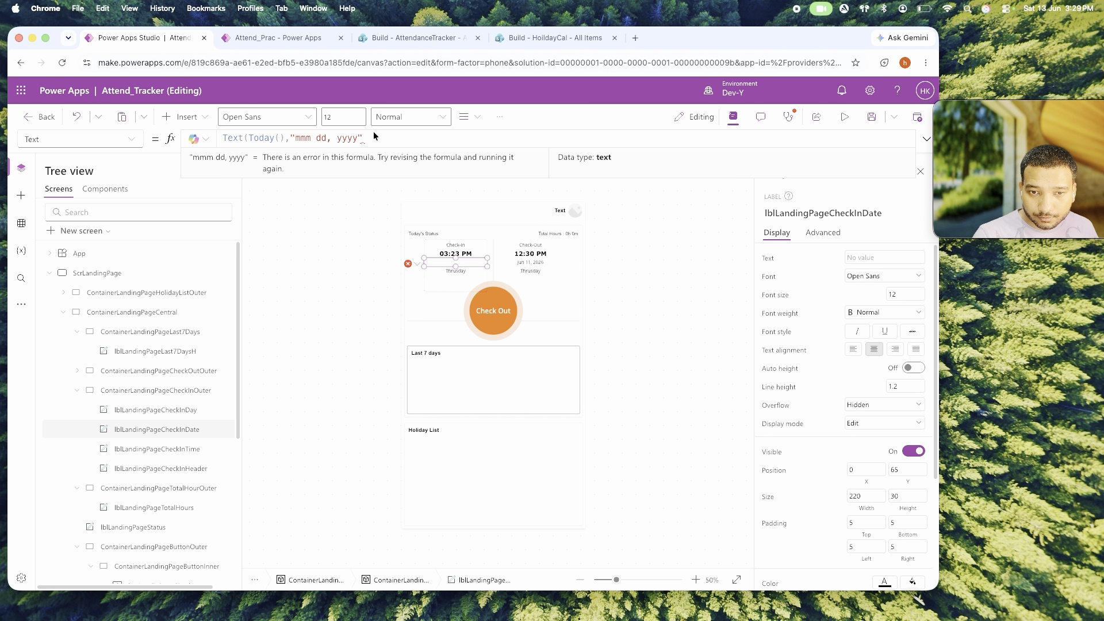
pyautogui.write(')')
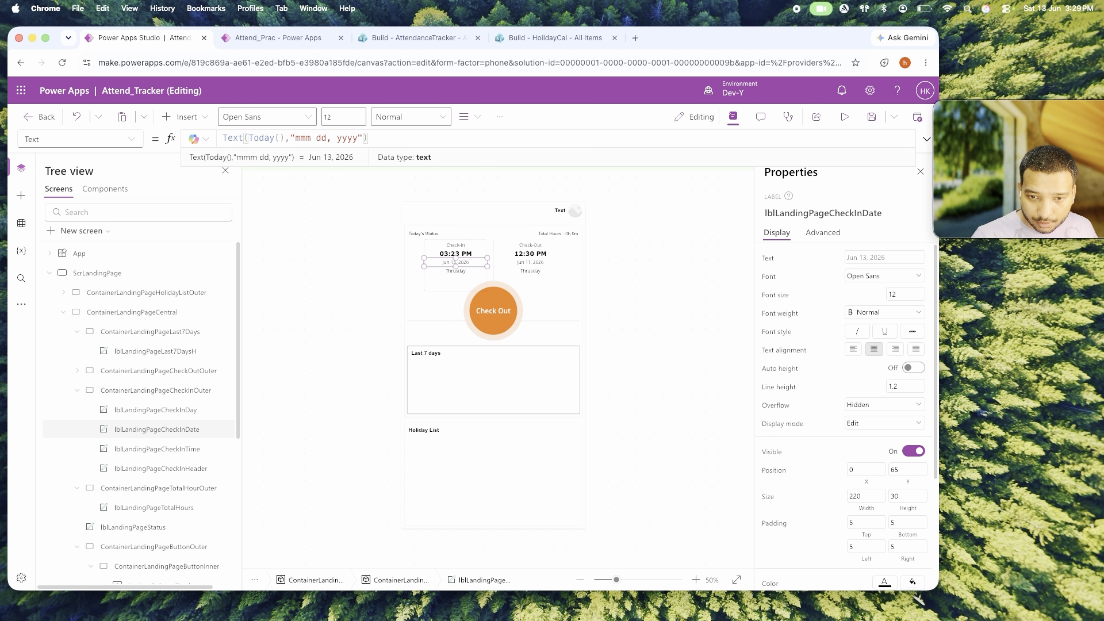
# Copy the check-in date label's formula into the check-in day label and change its format to "dddd".
pyautogui.hotkey('ctrl', 'a')
pyautogui.hotkey('ctrl', 'c')
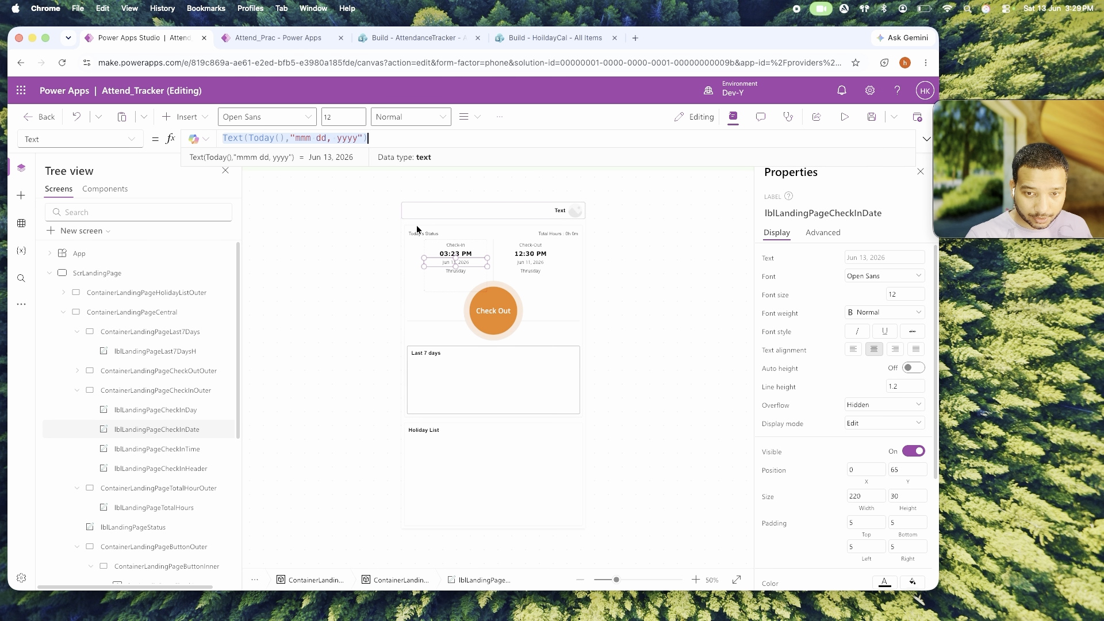
pyautogui.click(456, 271)
pyautogui.click(304, 141)
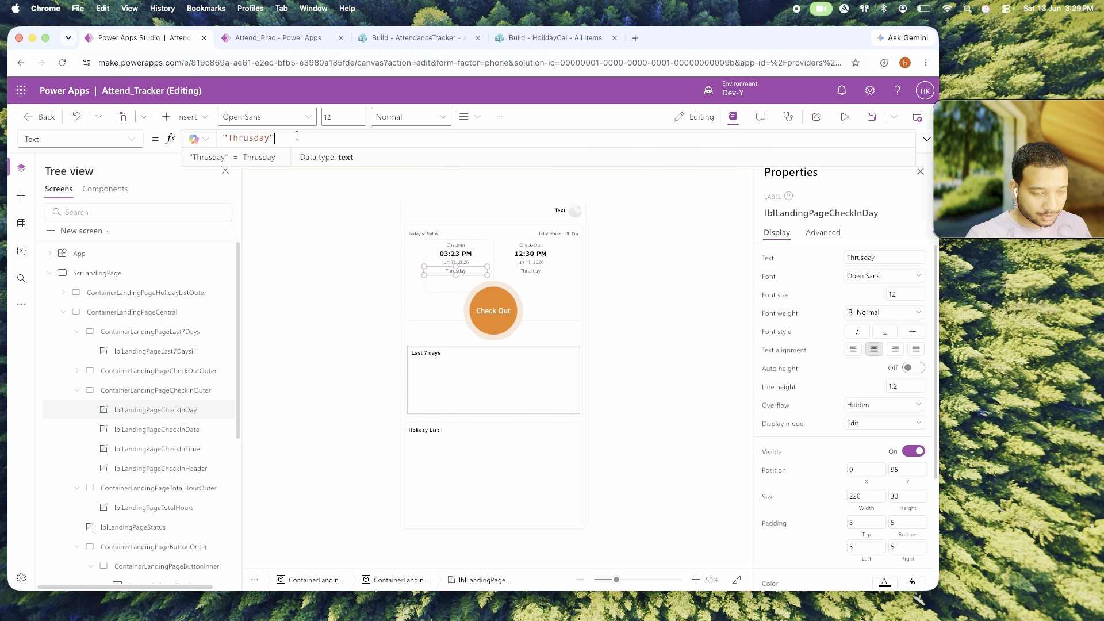
pyautogui.hotkey('ctrl', 'a')
pyautogui.hotkey('ctrl', 'v')
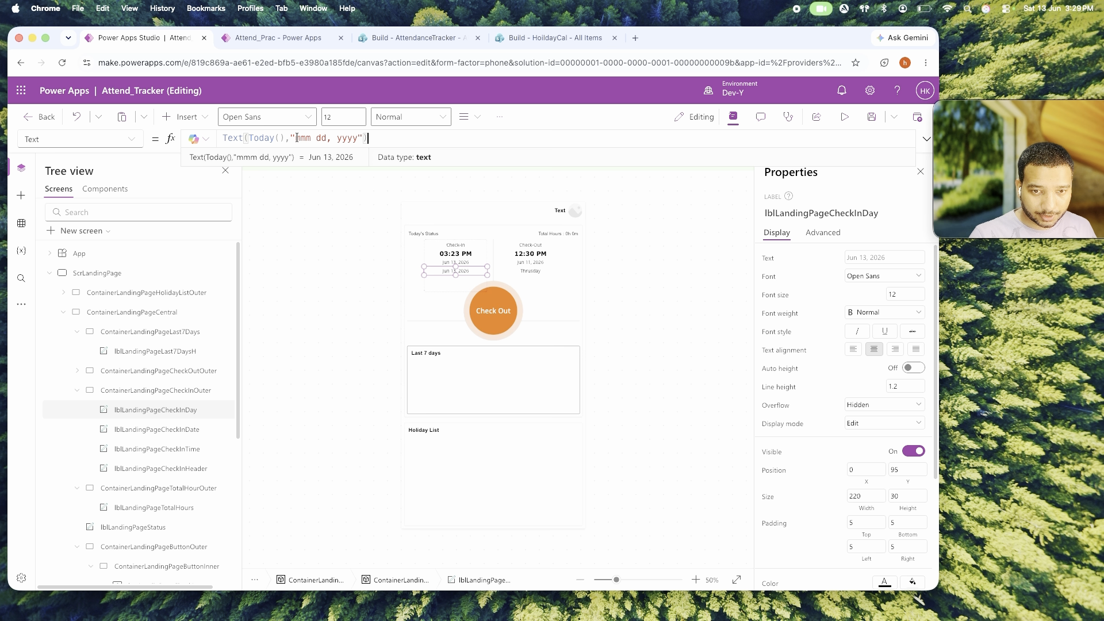
pyautogui.moveTo(295, 138); pyautogui.dragTo(360, 138)
pyautogui.write('dddd')
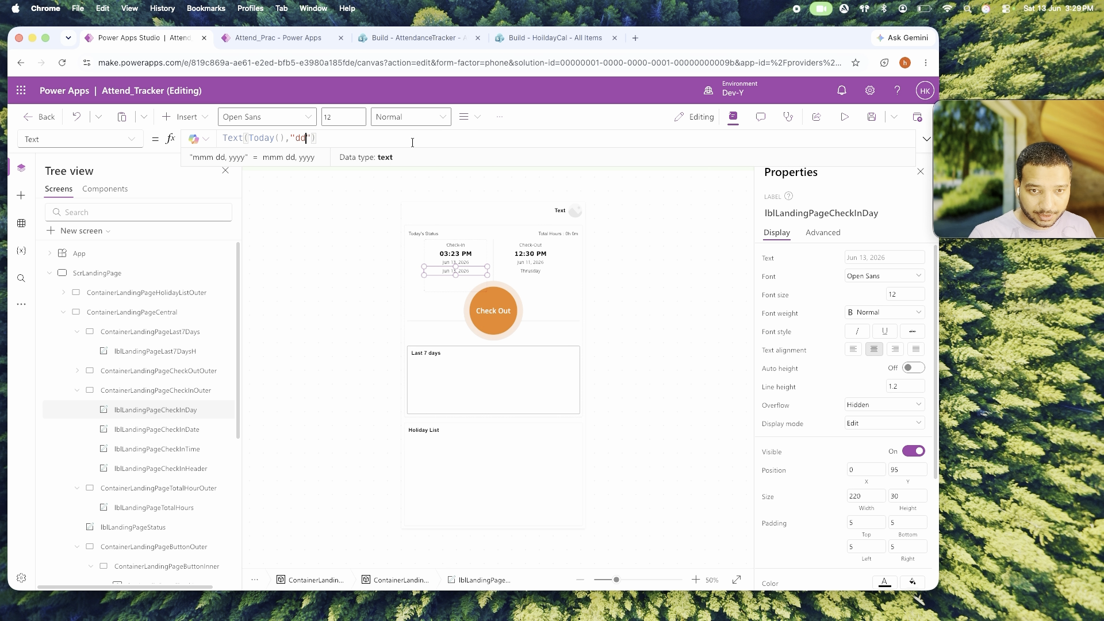
pyautogui.click(682, 309)
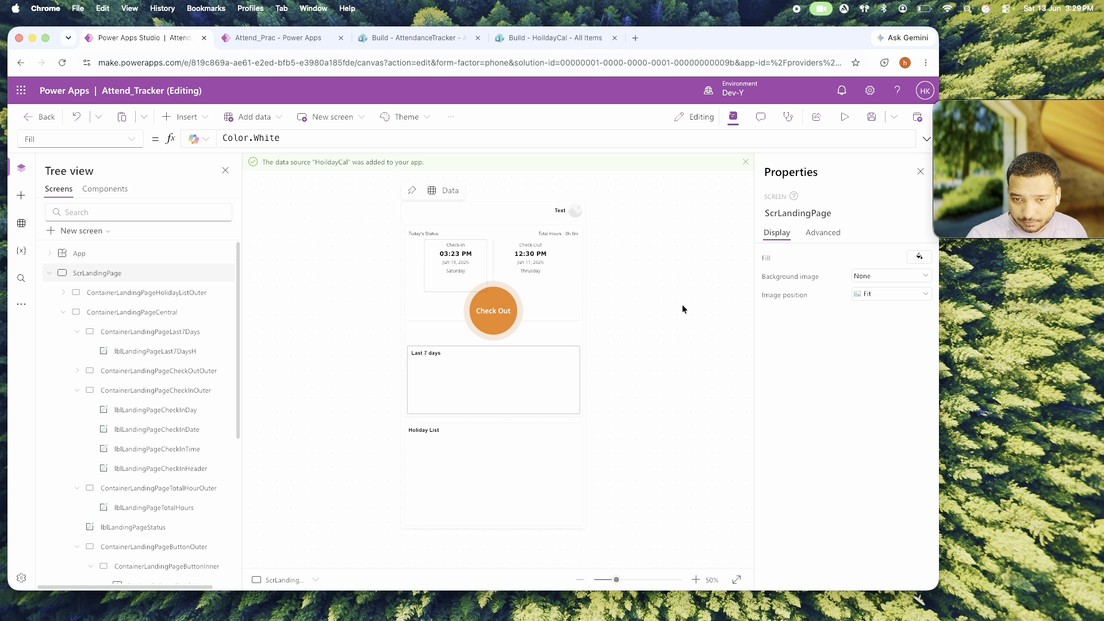
pyautogui.click(460, 271)
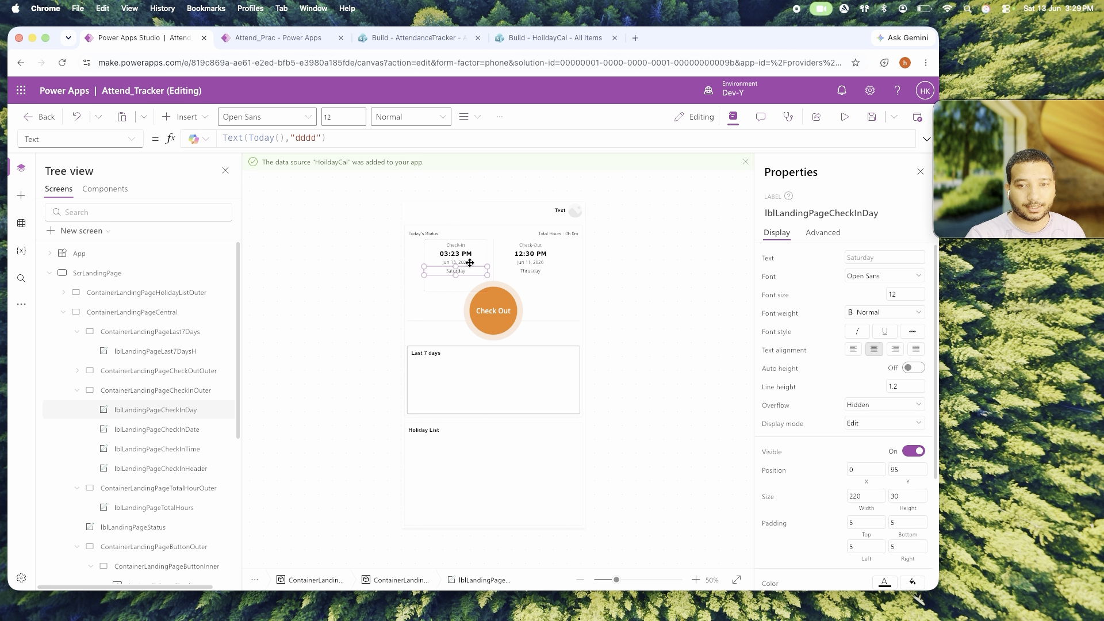
# Wrap the check-in time label's Text formula in If(IsBlank(varCurrentUserTodayAttend),"--", ...) so that a missing record shows dashes.
pyautogui.click(538, 262)
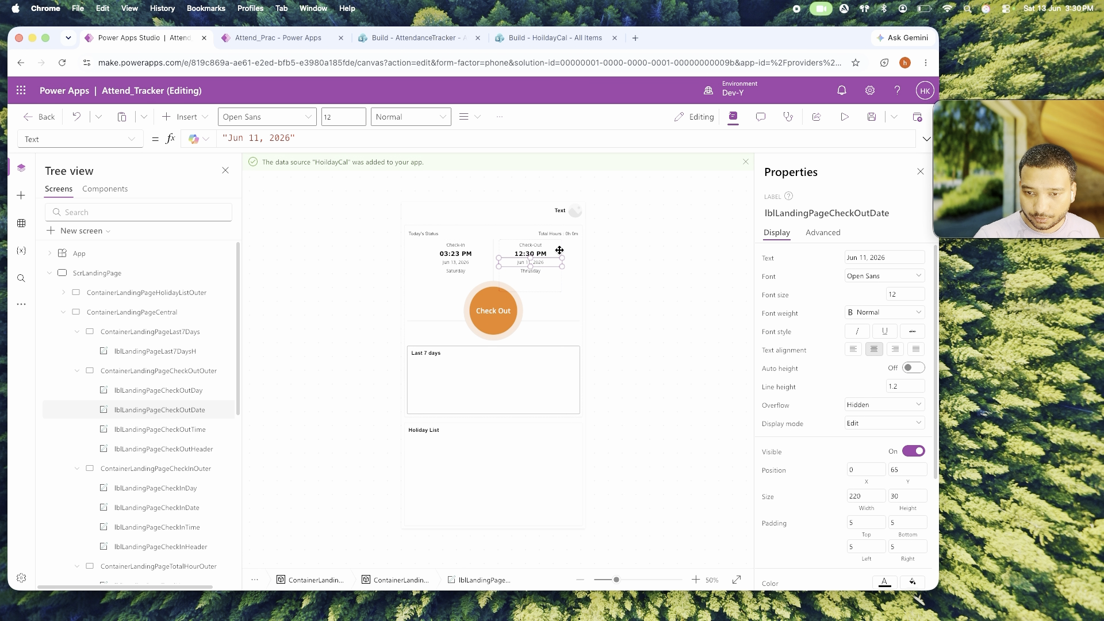
pyautogui.click(463, 259)
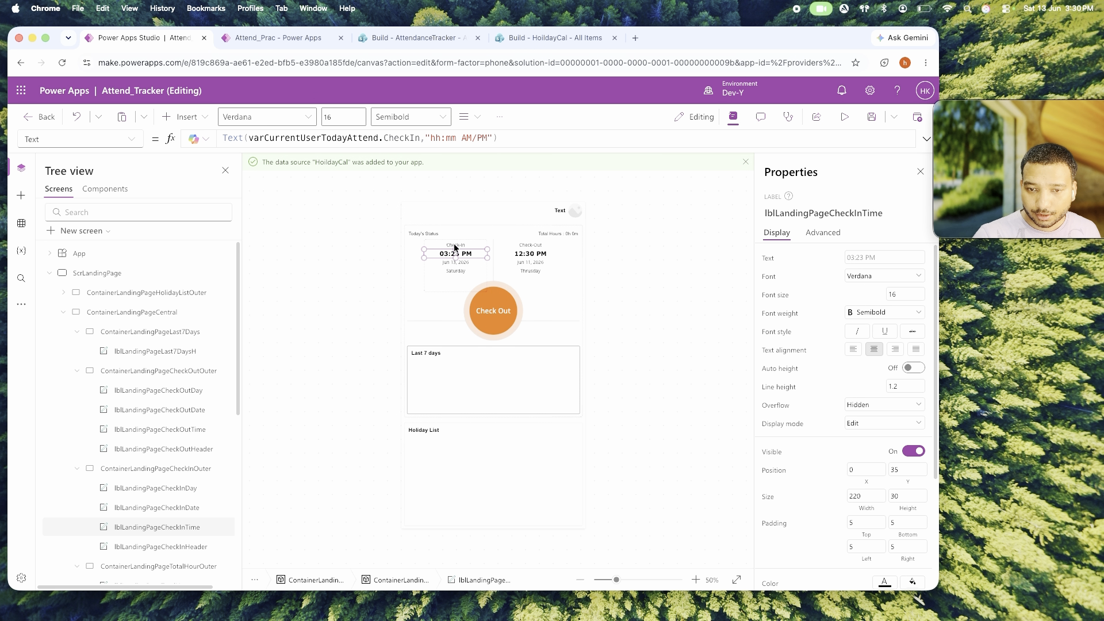
pyautogui.click(522, 140)
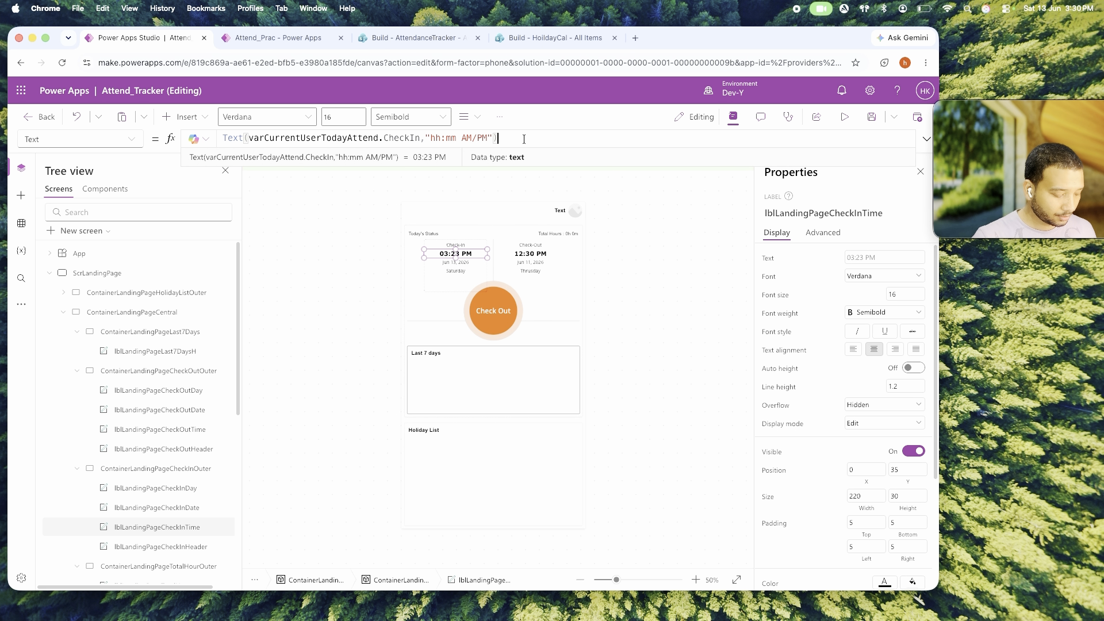
pyautogui.press('super+Left')
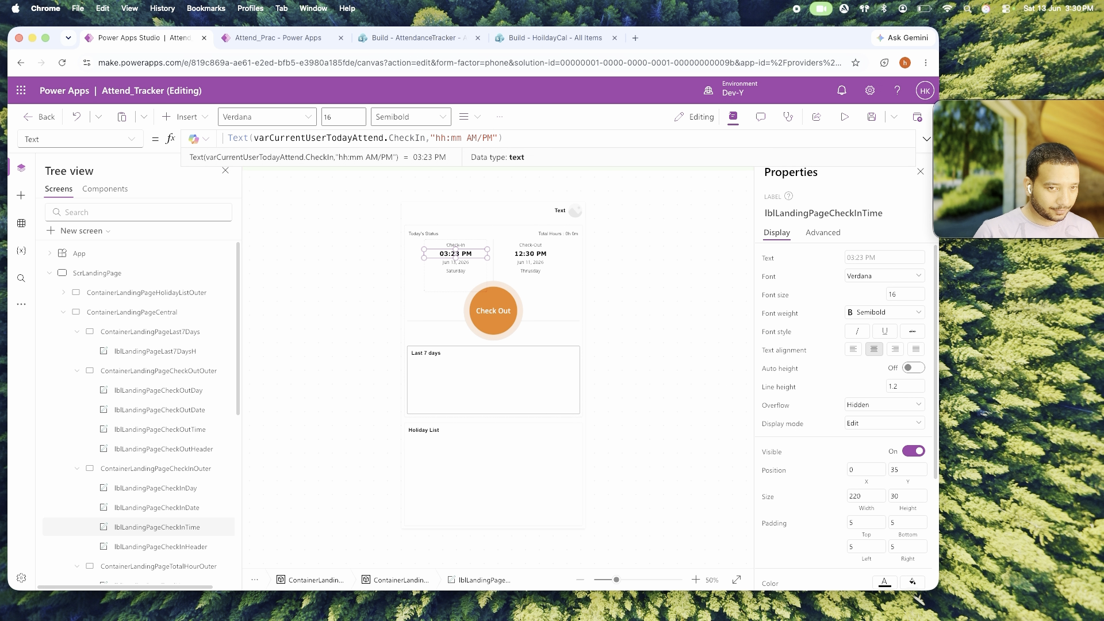
pyautogui.write('If( ')
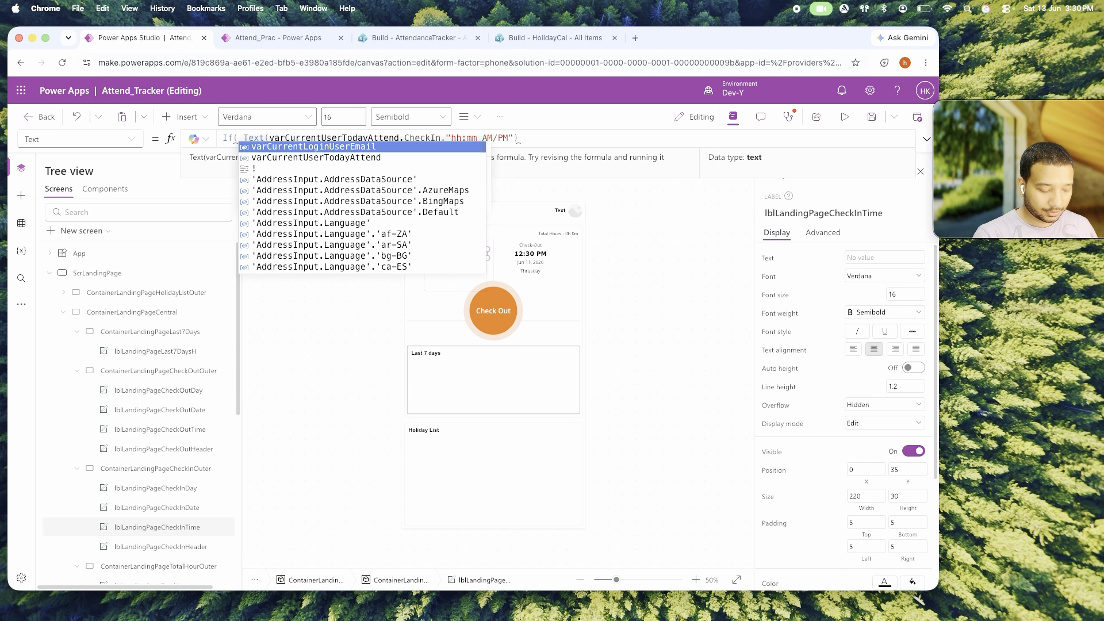
pyautogui.write('IsBlank(var')
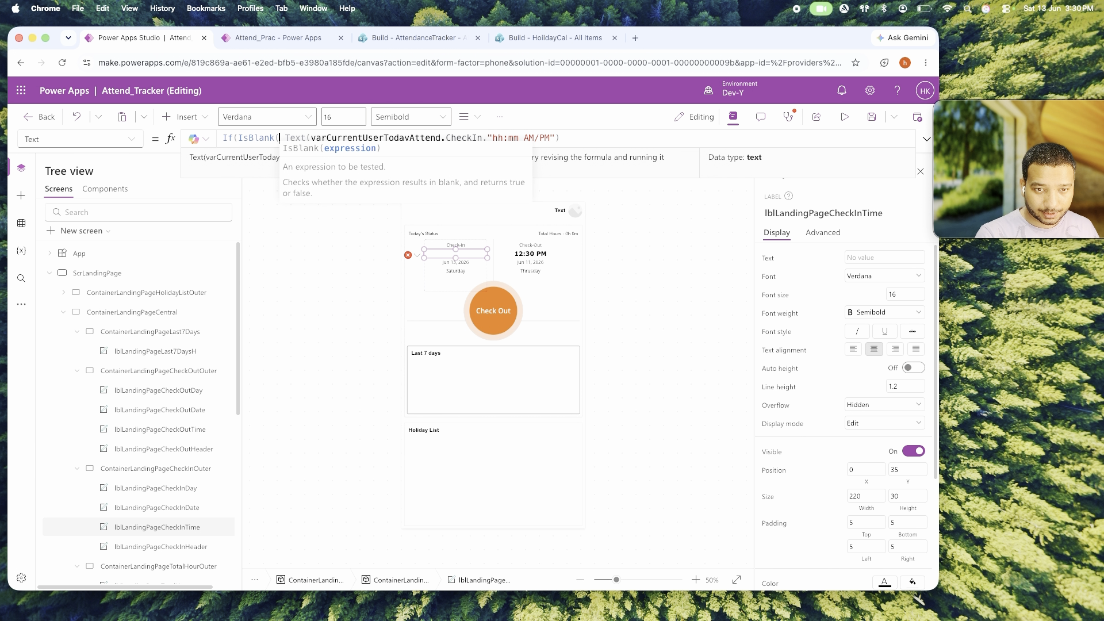
pyautogui.press('Down')
pyautogui.press('Tab')
pyautogui.write(')')
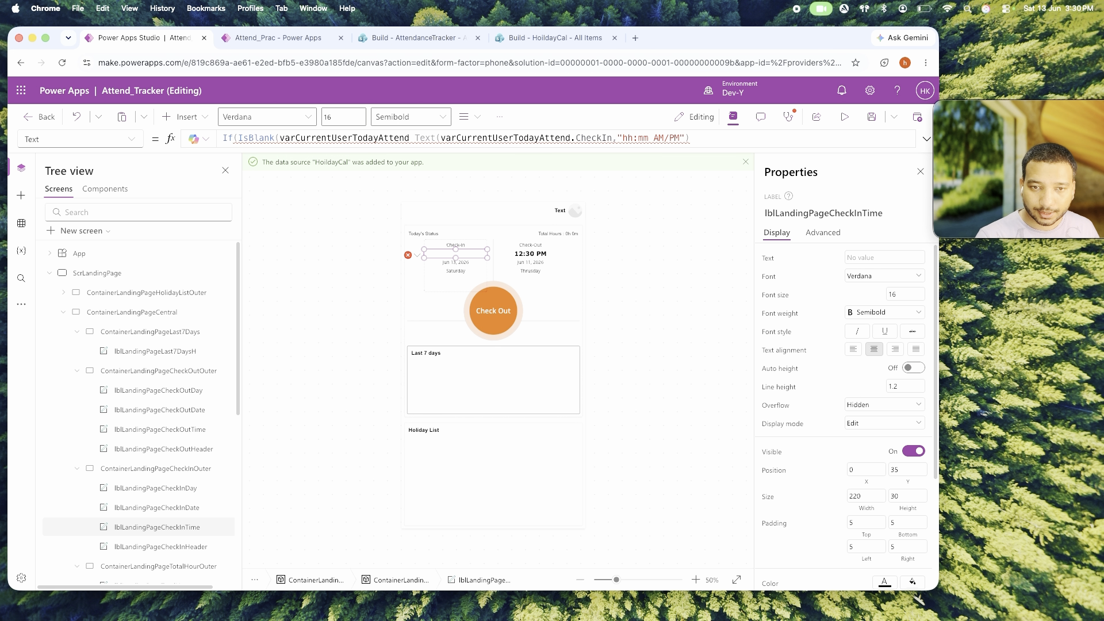
pyautogui.write(',"')
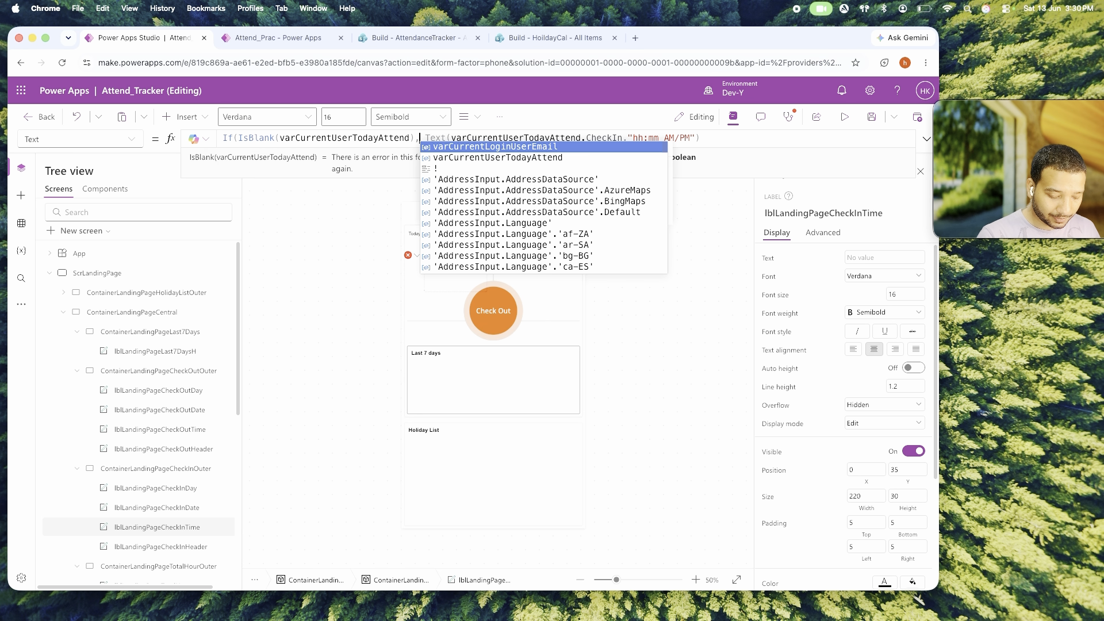
pyautogui.write('--",')
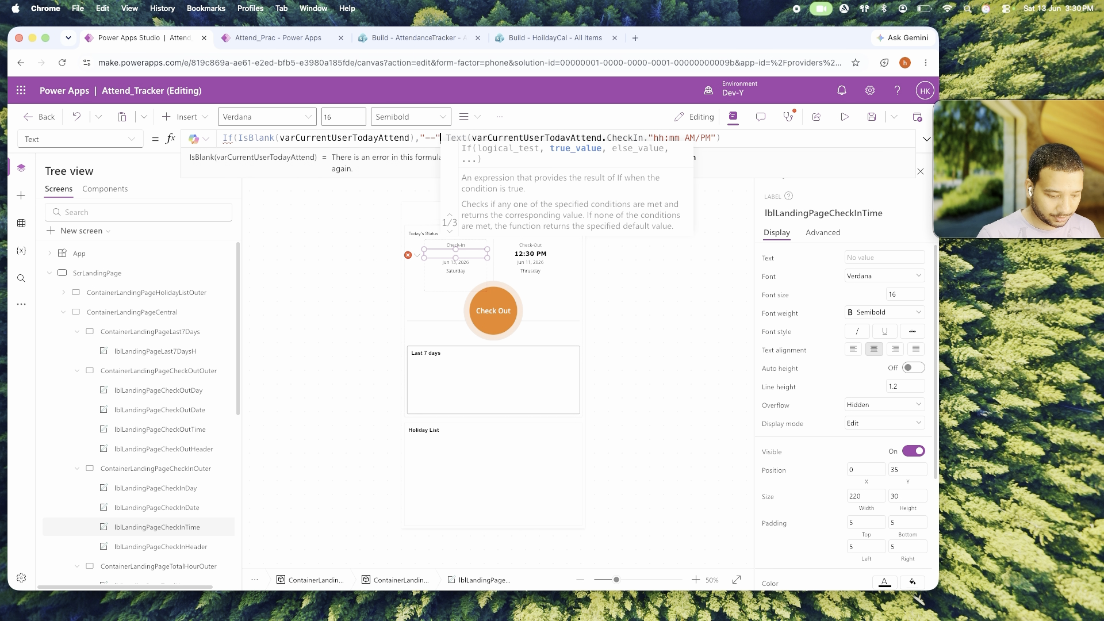
pyautogui.click(747, 138)
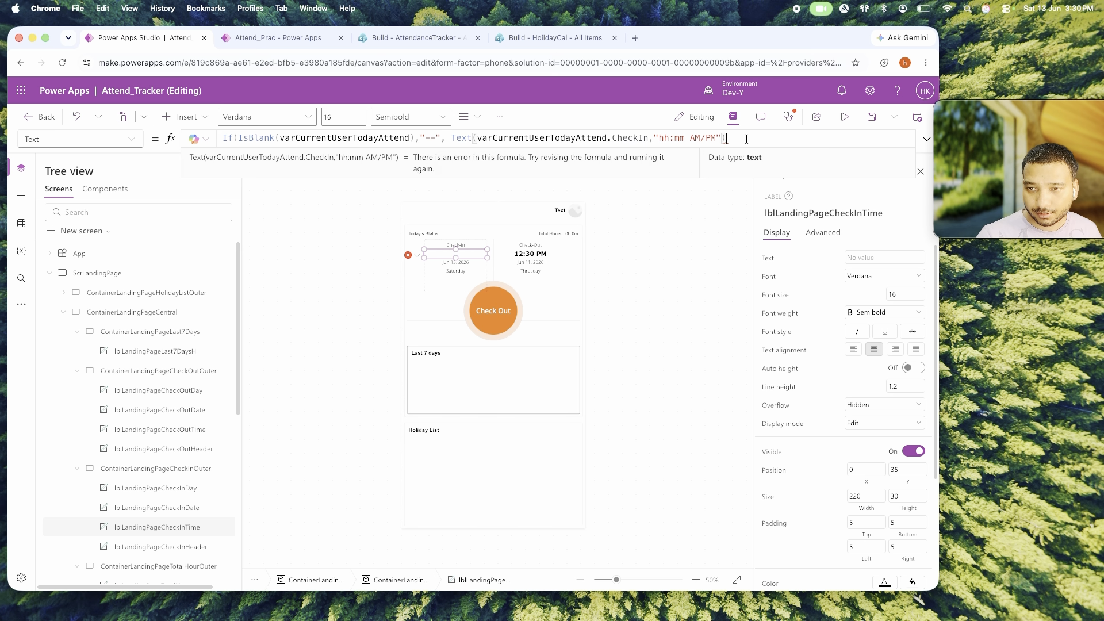
pyautogui.write(')')
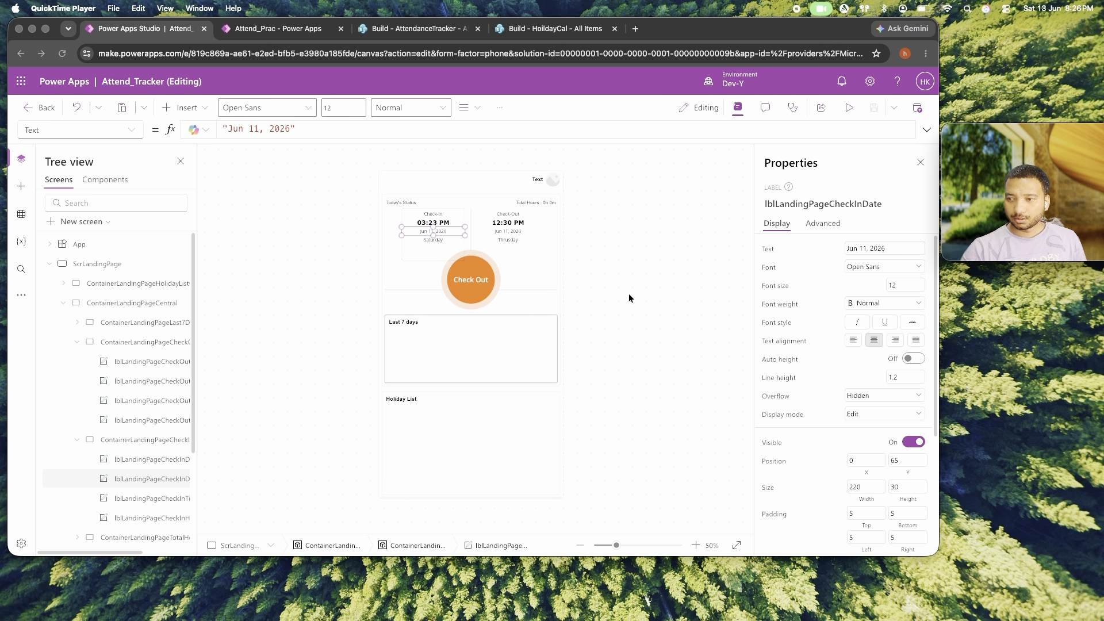
# Replace the check-in date label's fixed text with the check-in time label's If(IsBlank(varCurrentUserTodayAttend) condition, returning "--" when true.
pyautogui.click(606, 275)
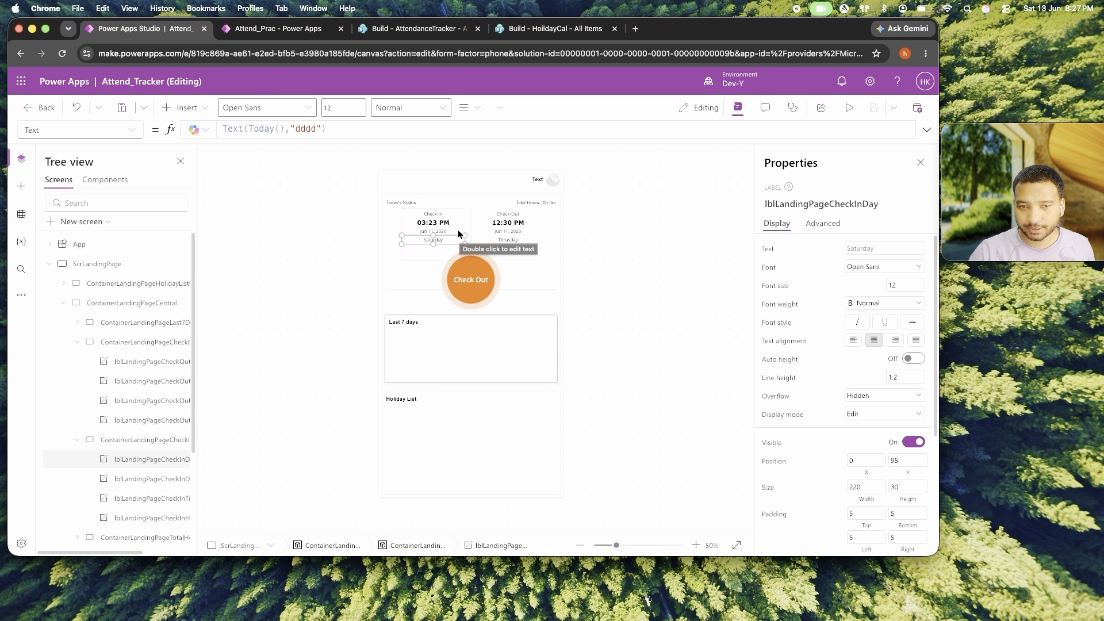
pyautogui.click(444, 222)
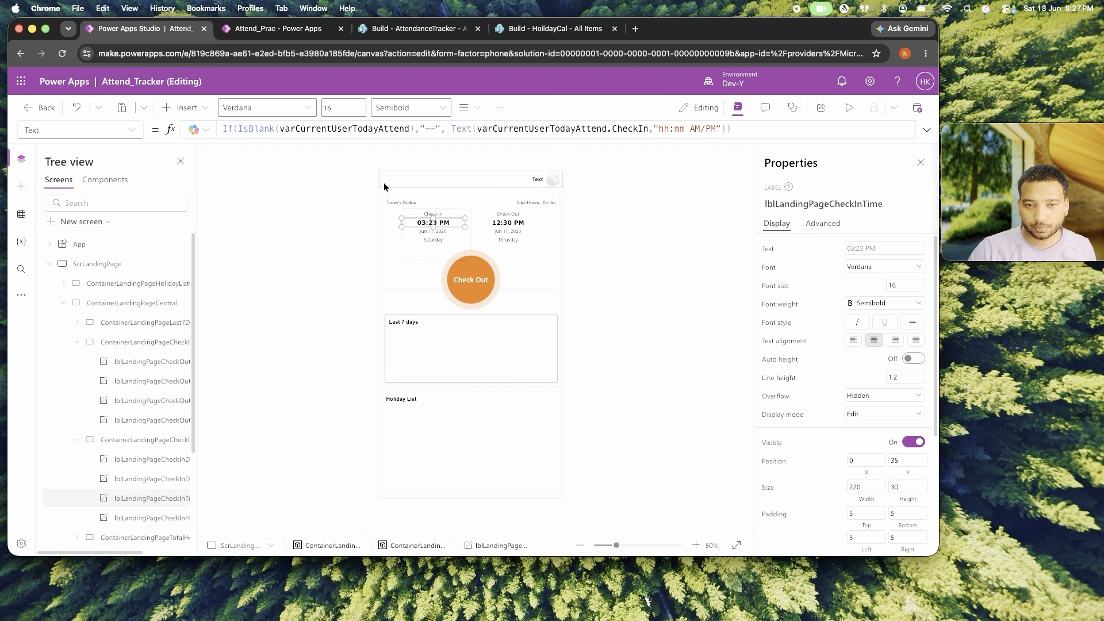
pyautogui.moveTo(417, 130); pyautogui.dragTo(196, 131)
pyautogui.press('super+c')
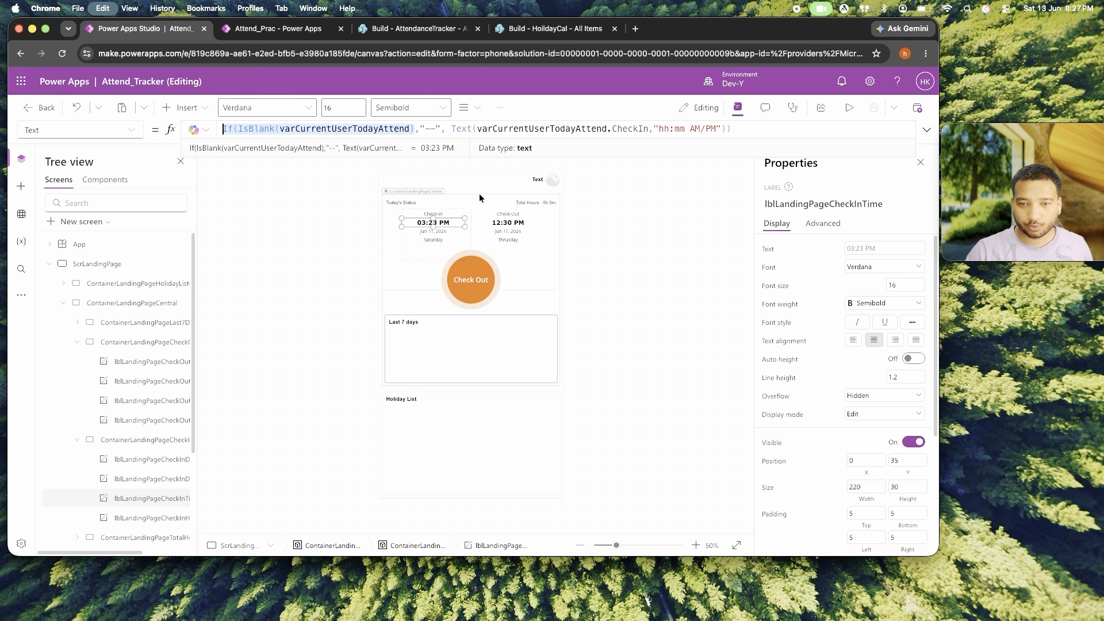
pyautogui.click(447, 233)
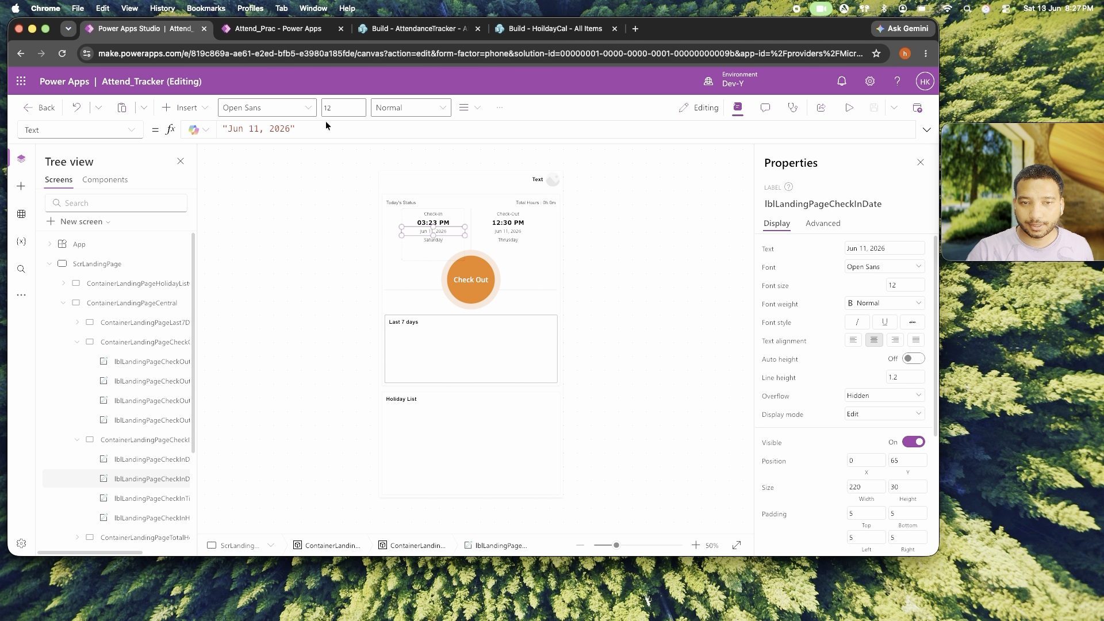
pyautogui.click(346, 129)
pyautogui.press('super+a')
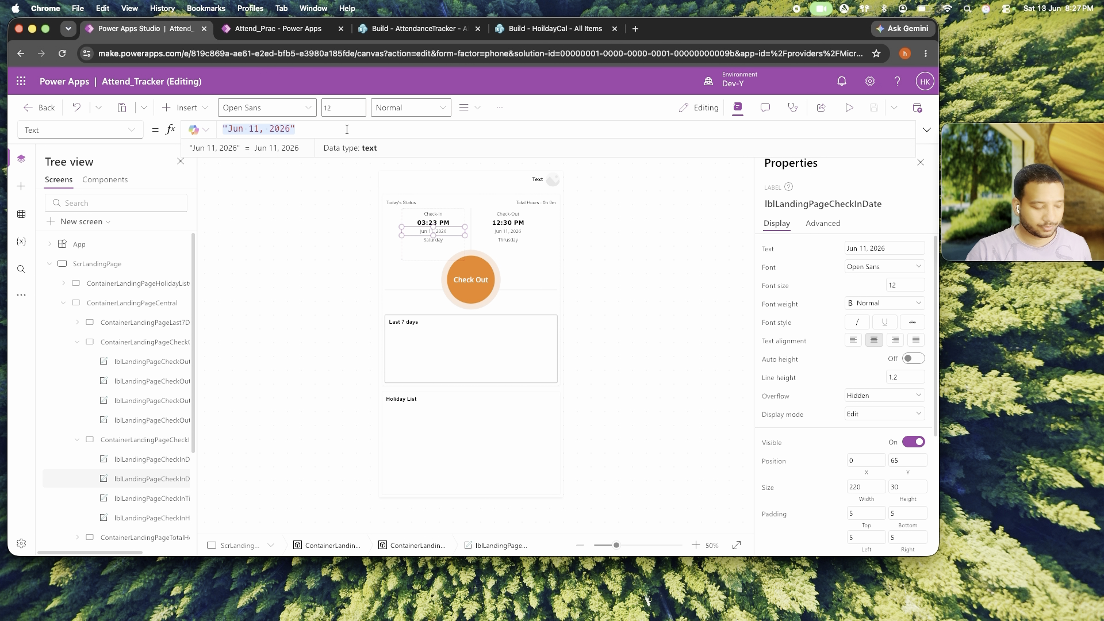
pyautogui.press('super+v')
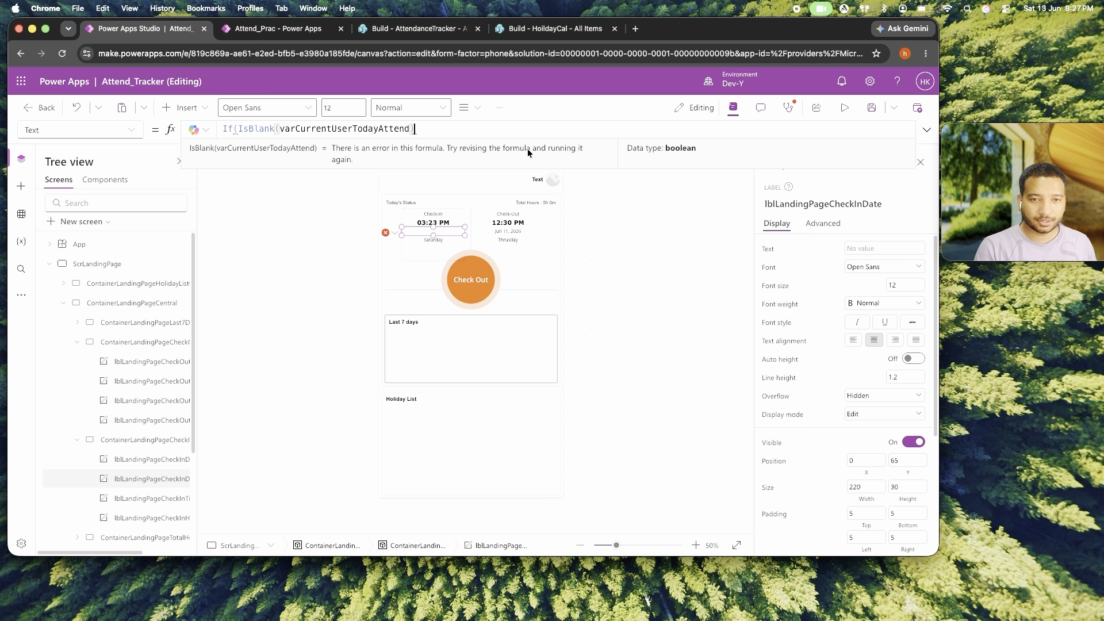
pyautogui.write(',"')
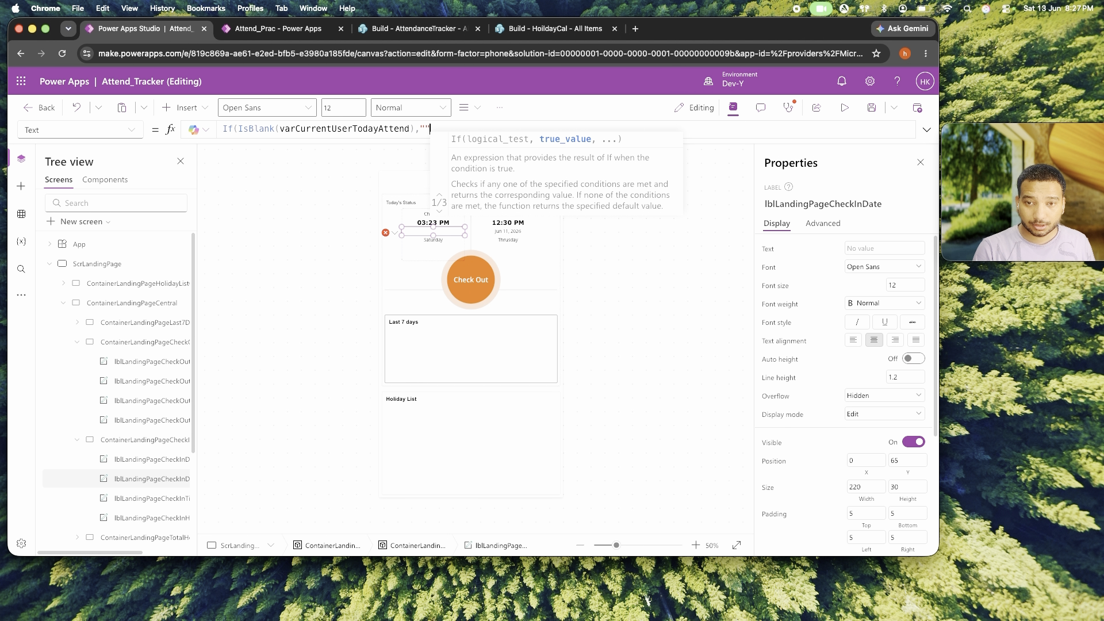
pyautogui.write('--"')
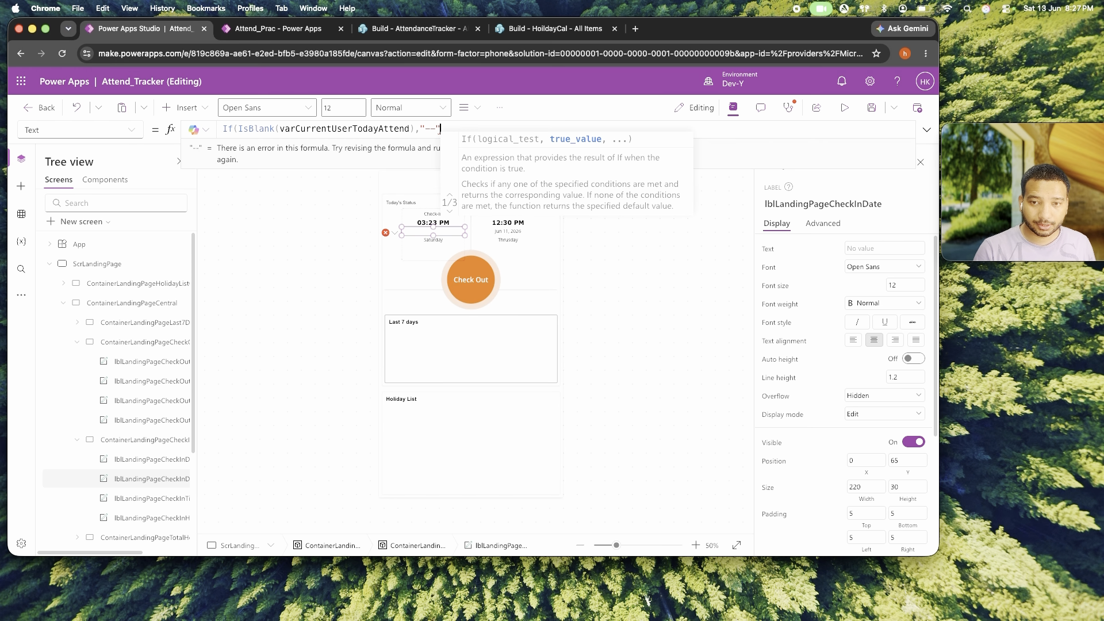
# Add a Text function on varCurrentUserTodayAttend as the else value of the check-in date label's If formula.
pyautogui.write(',var')
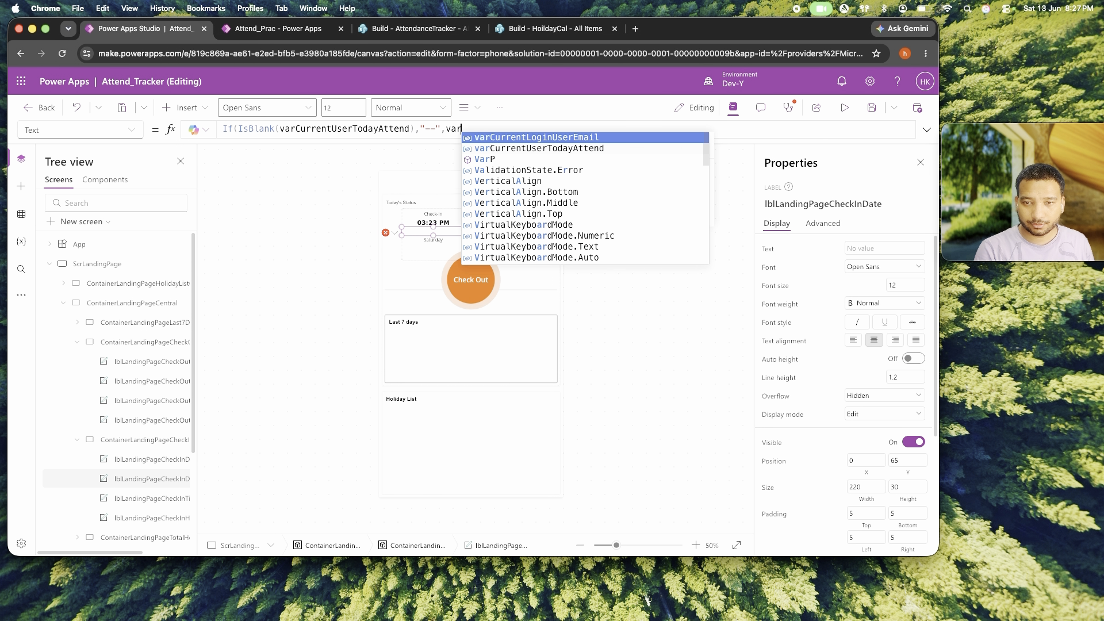
pyautogui.press('BackSpace')
pyautogui.press('BackSpace')
pyautogui.press('BackSpace')
pyautogui.write('Text(')
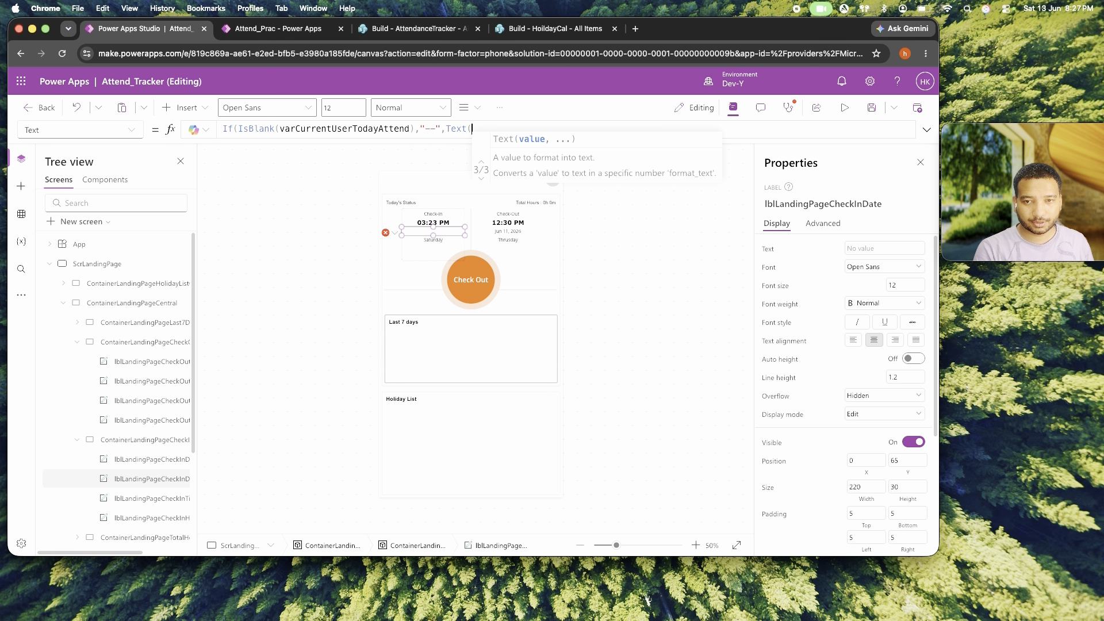
pyautogui.write('var')
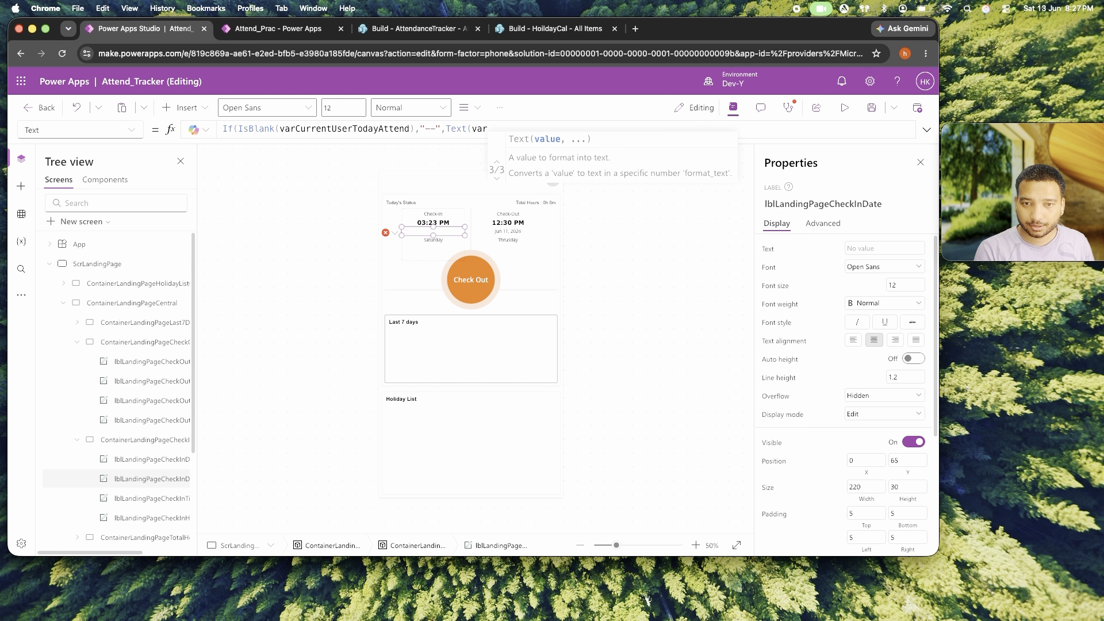
pyautogui.write('c')
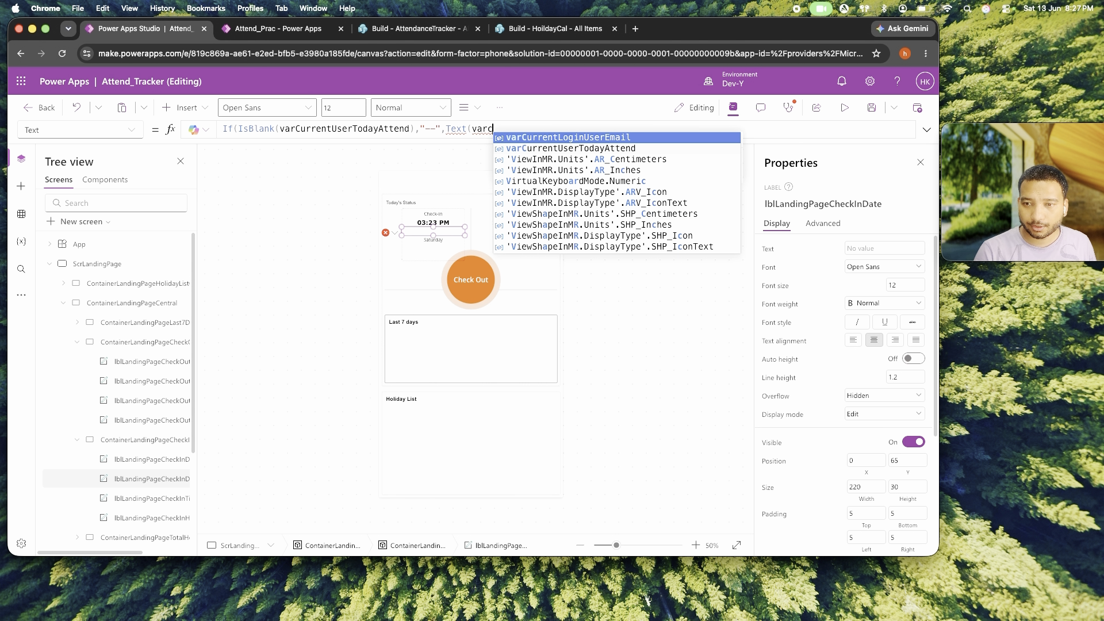
pyautogui.press('Down')
pyautogui.press('Tab')
# Give the check-in date label's Text function the format "mmm dd, yyyy" inside the If formula.
pyautogui.write(',')
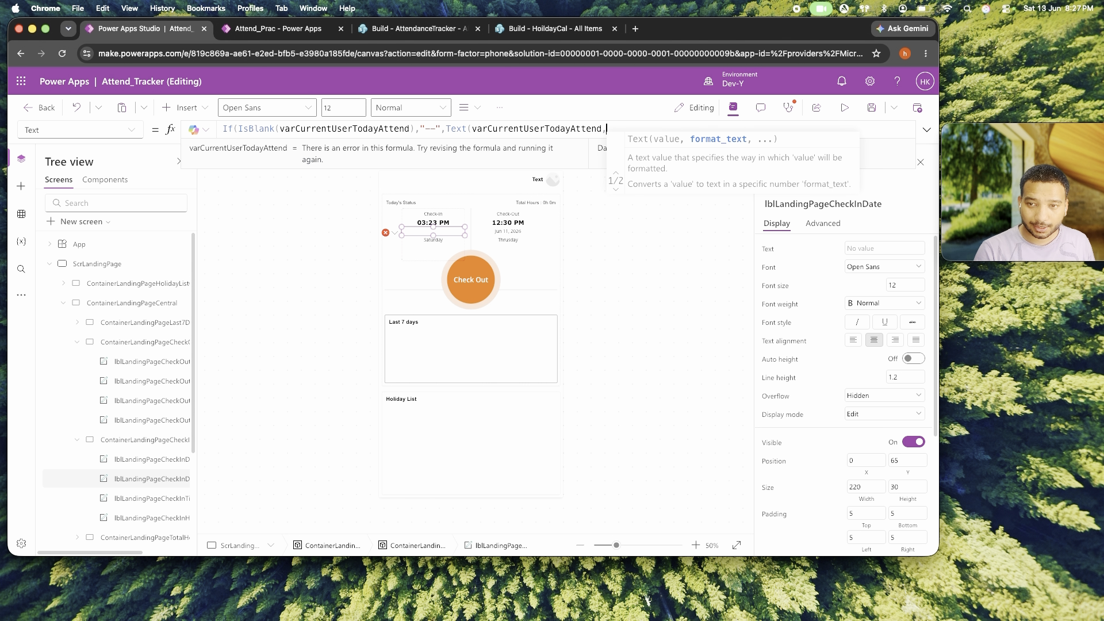
pyautogui.write('"")')
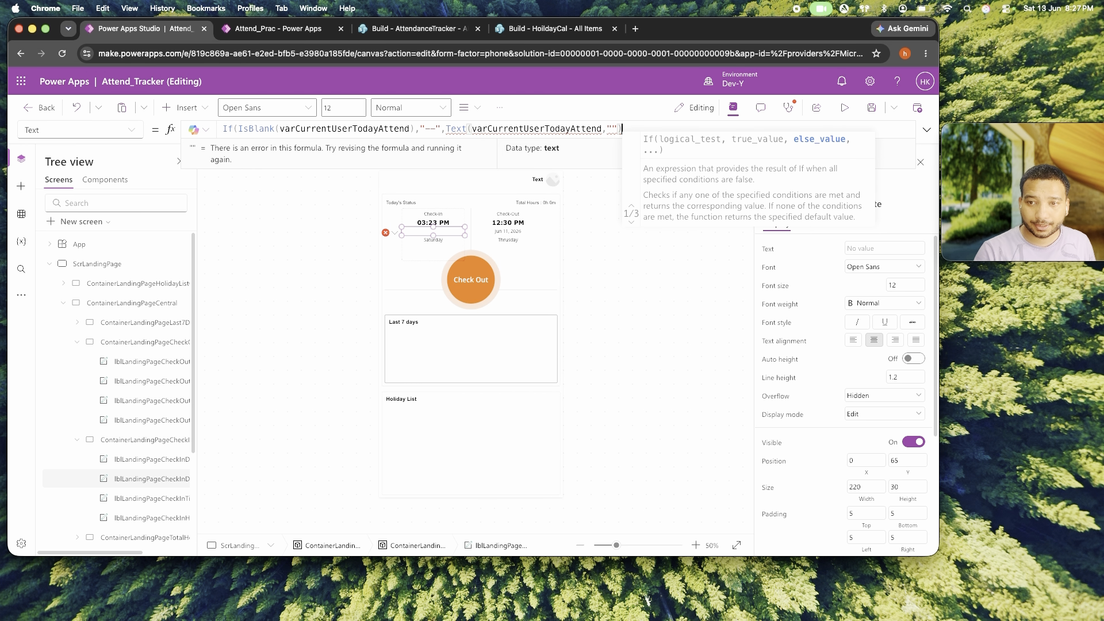
pyautogui.press('Left')
pyautogui.press('Left')
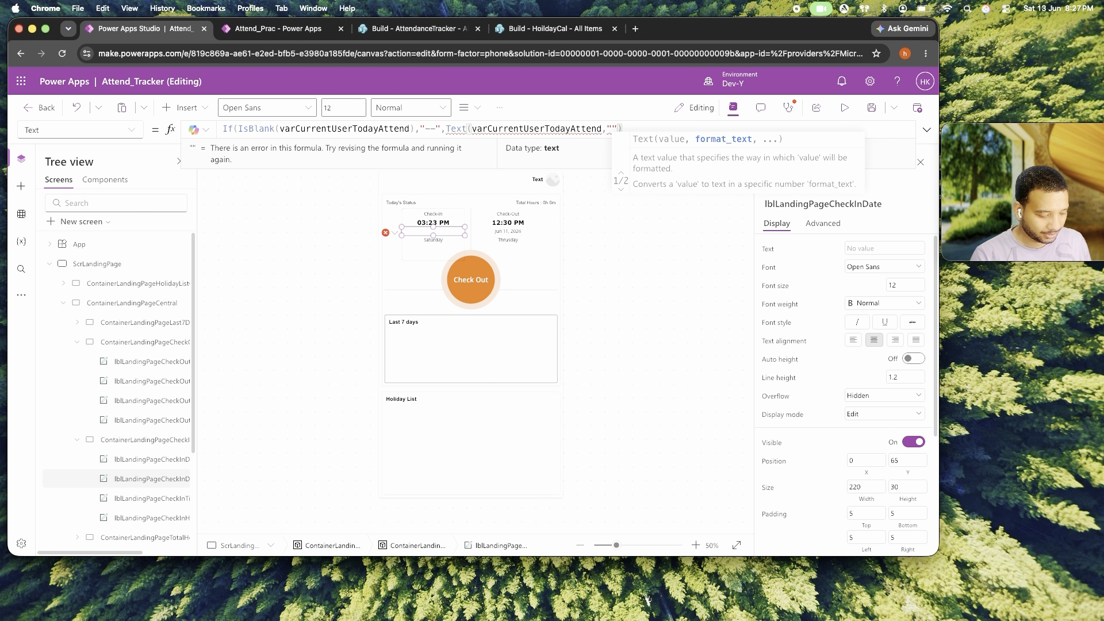
pyautogui.write('mmm')
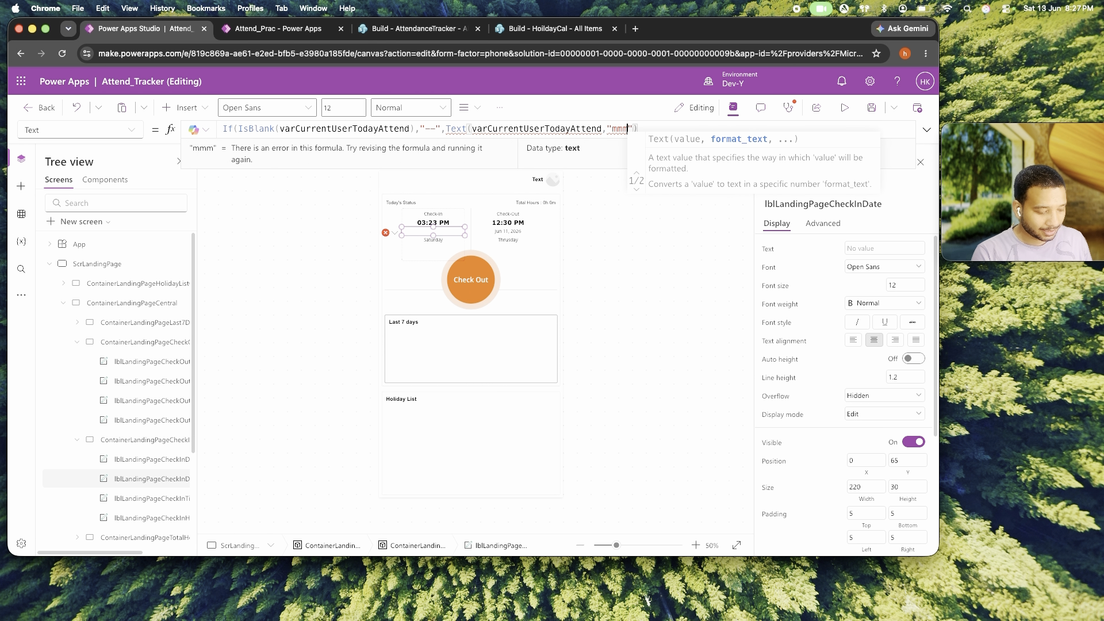
pyautogui.write(' d')
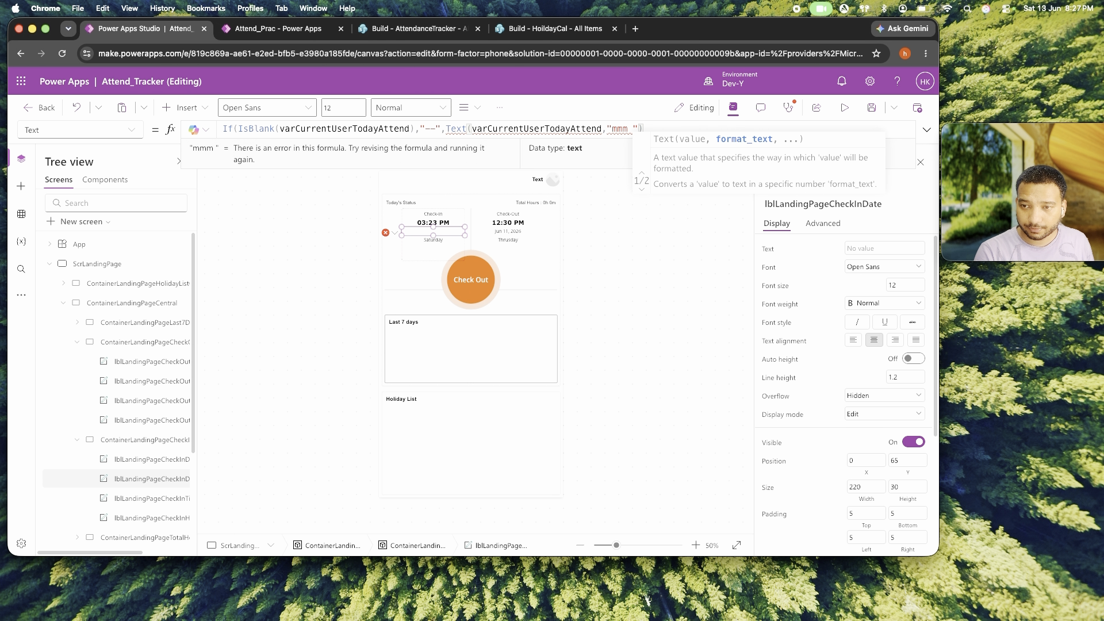
pyautogui.write('d, ')
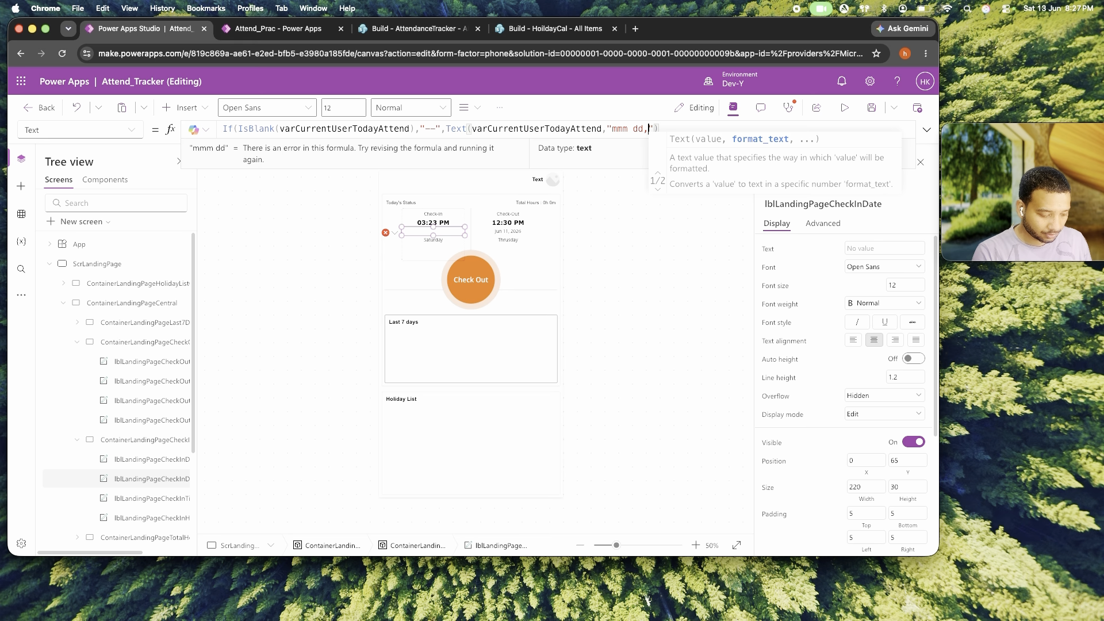
pyautogui.write('yyyy')
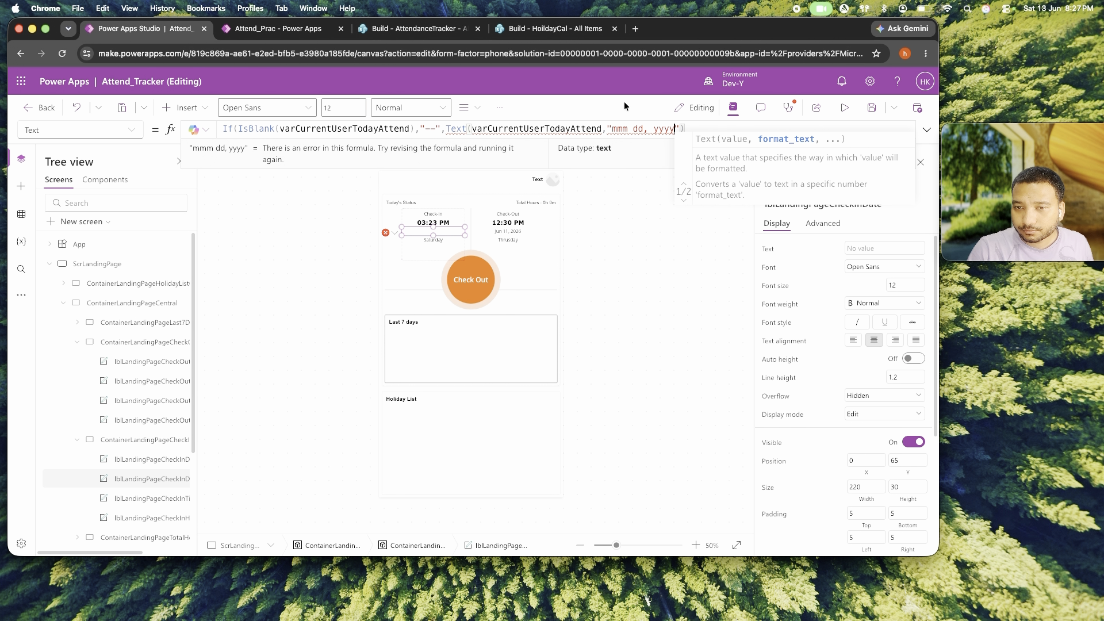
pyautogui.click(699, 128)
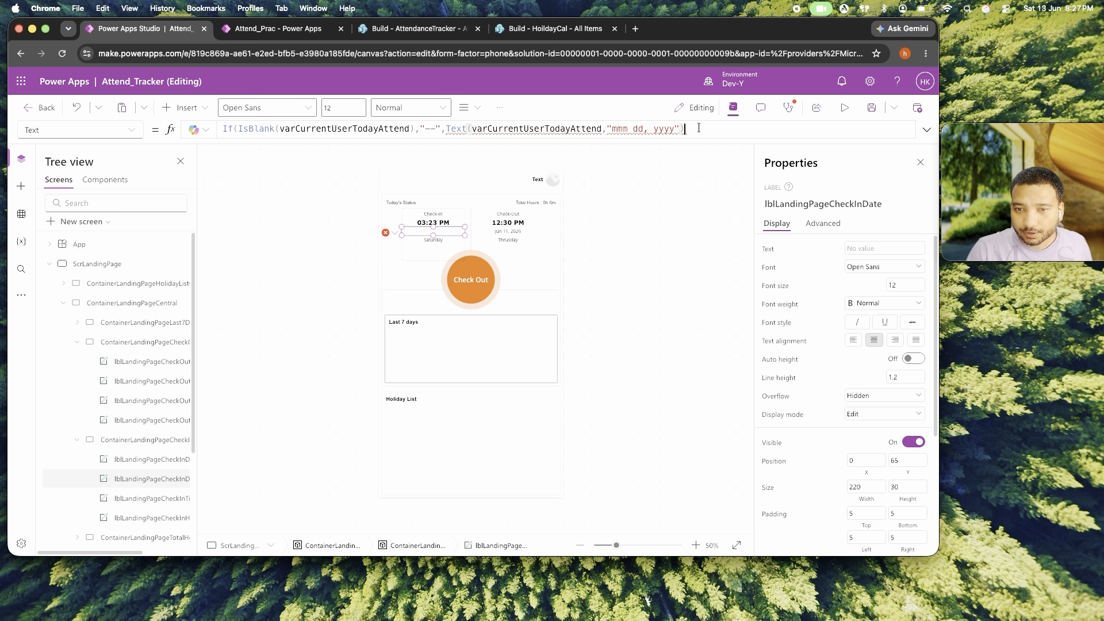
# Point the check-in date label's Text function at the CheckIn field of varCurrentUserTodayAttend and complete the If formula.
pyautogui.click(608, 130)
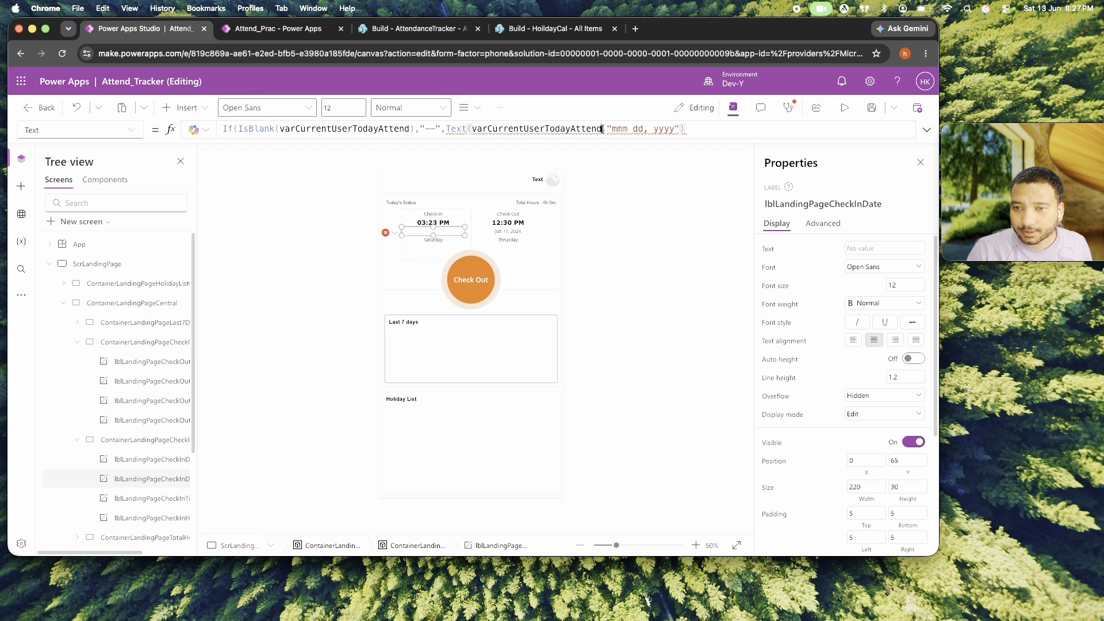
pyautogui.write('.dheckIn')
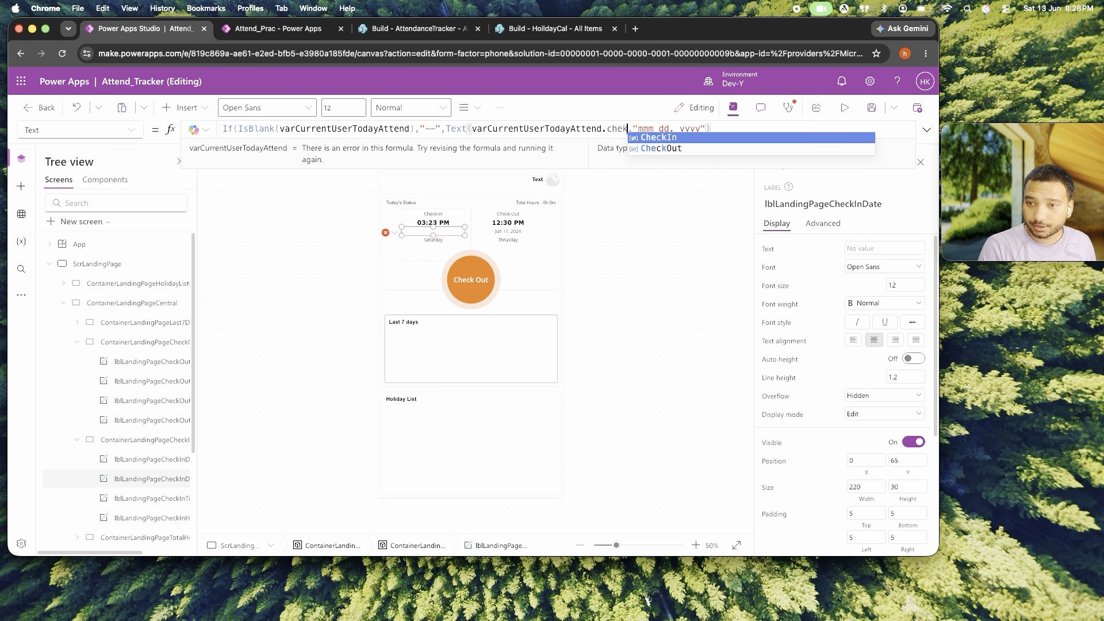
pyautogui.press('Return')
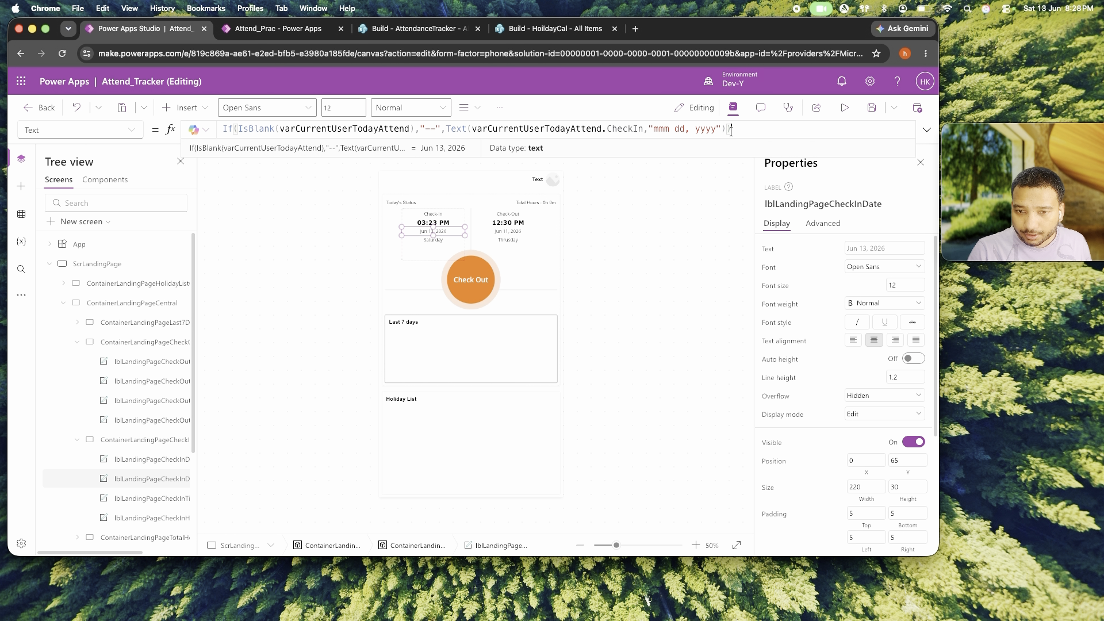
# Replace the check-in day label's formula with a copy of the check-in date label's If formula, changing the format to "dddd".
pyautogui.press('super+a')
pyautogui.press('super+c')
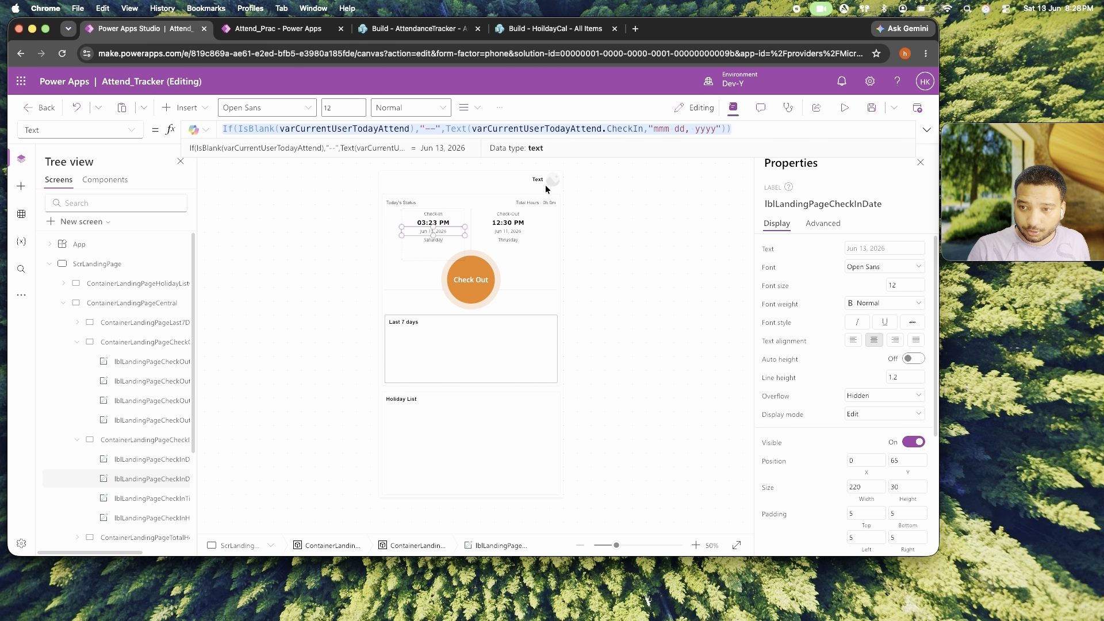
pyautogui.click(433, 240)
pyautogui.click(392, 129)
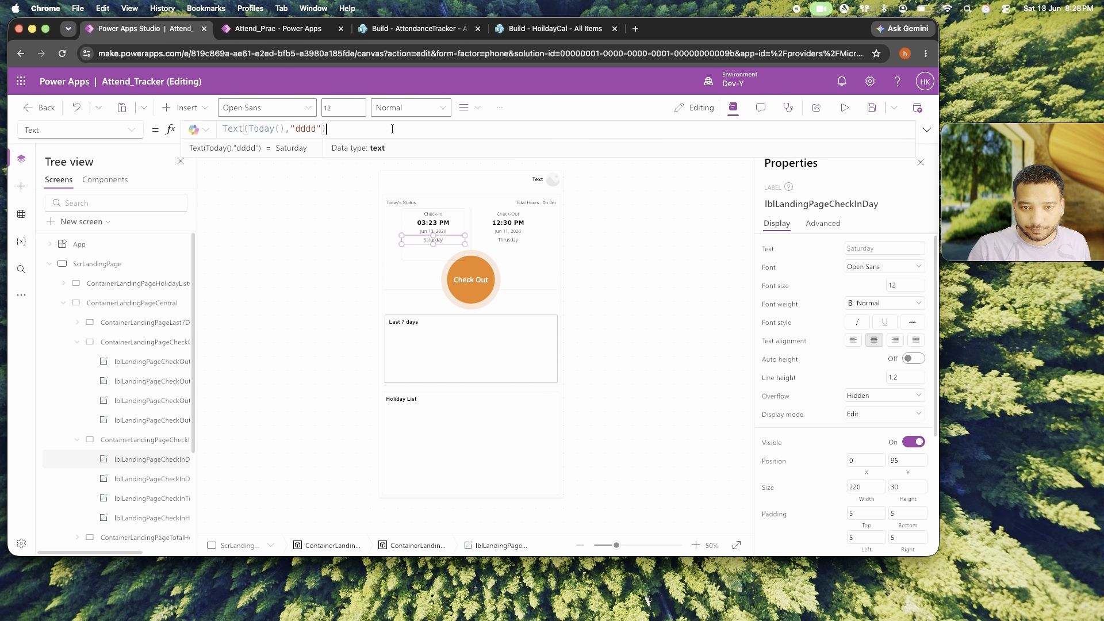
pyautogui.press('super+s')
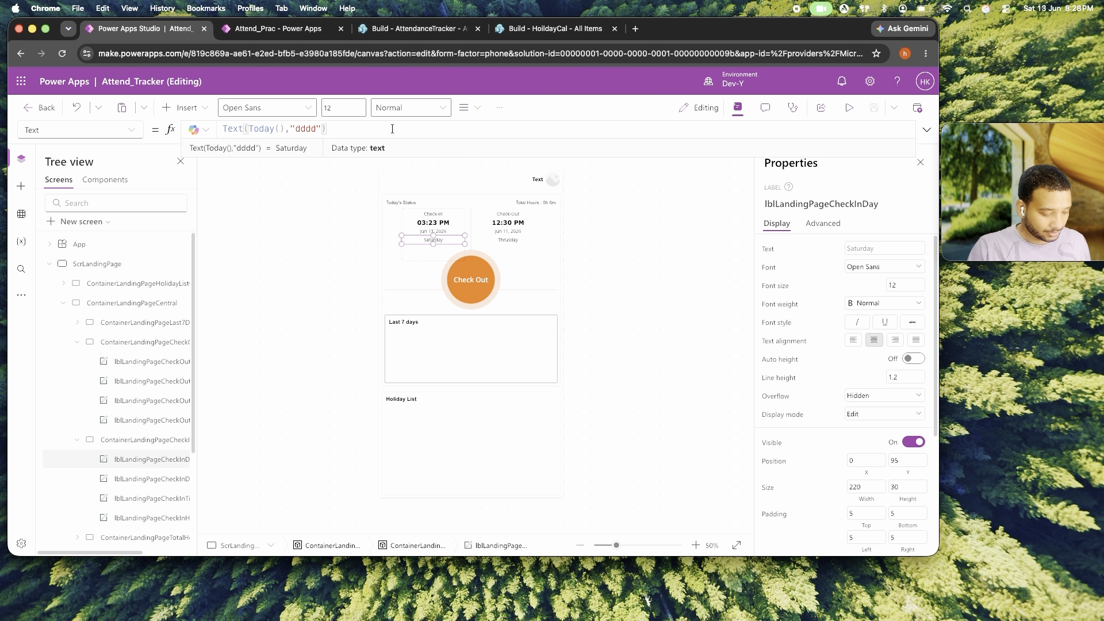
pyautogui.press('super+a')
pyautogui.press('super+v')
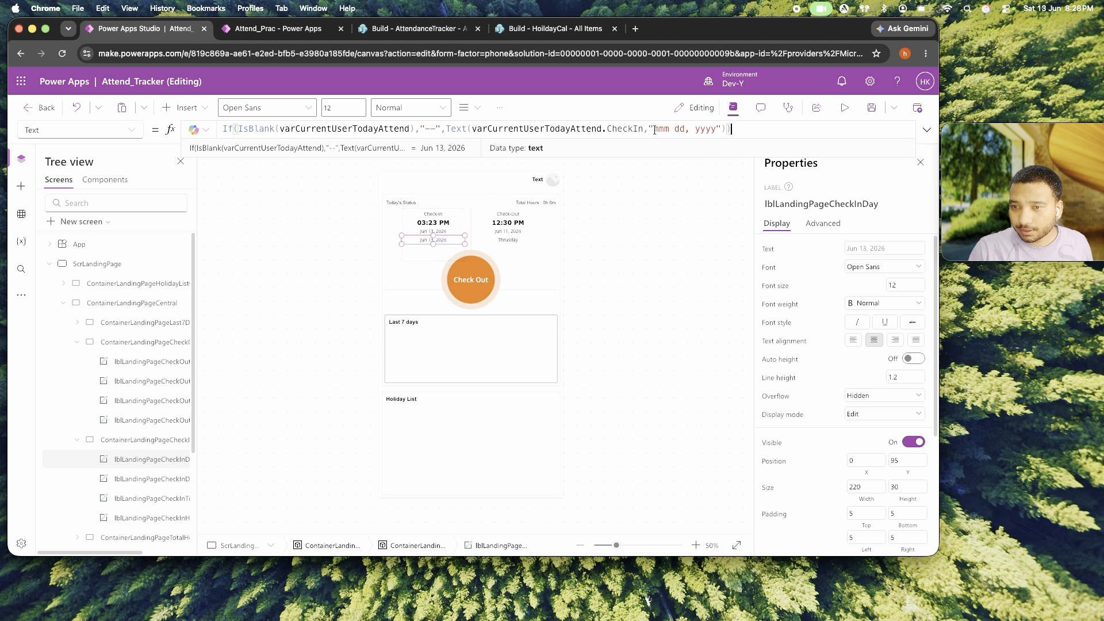
pyautogui.moveTo(654, 130); pyautogui.dragTo(719, 130)
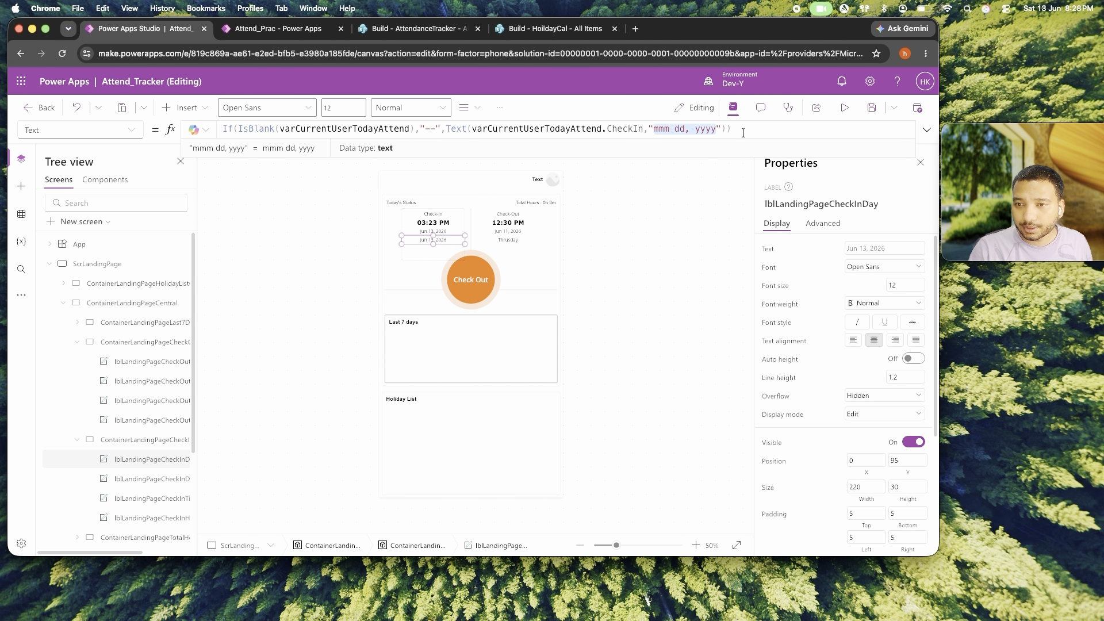
pyautogui.write('dddd')
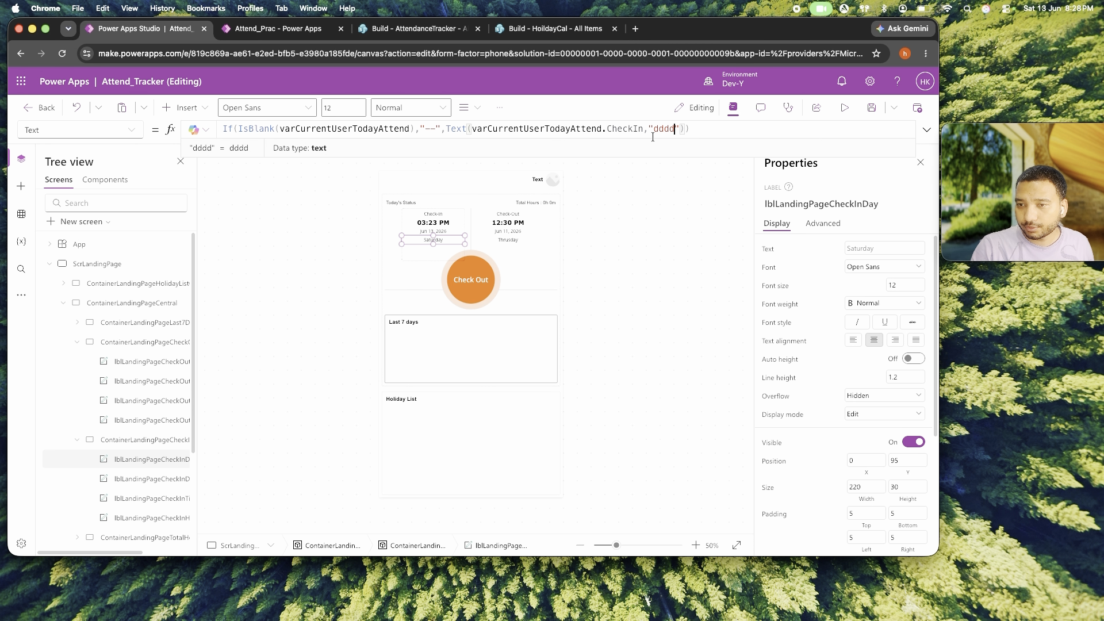
pyautogui.click(640, 277)
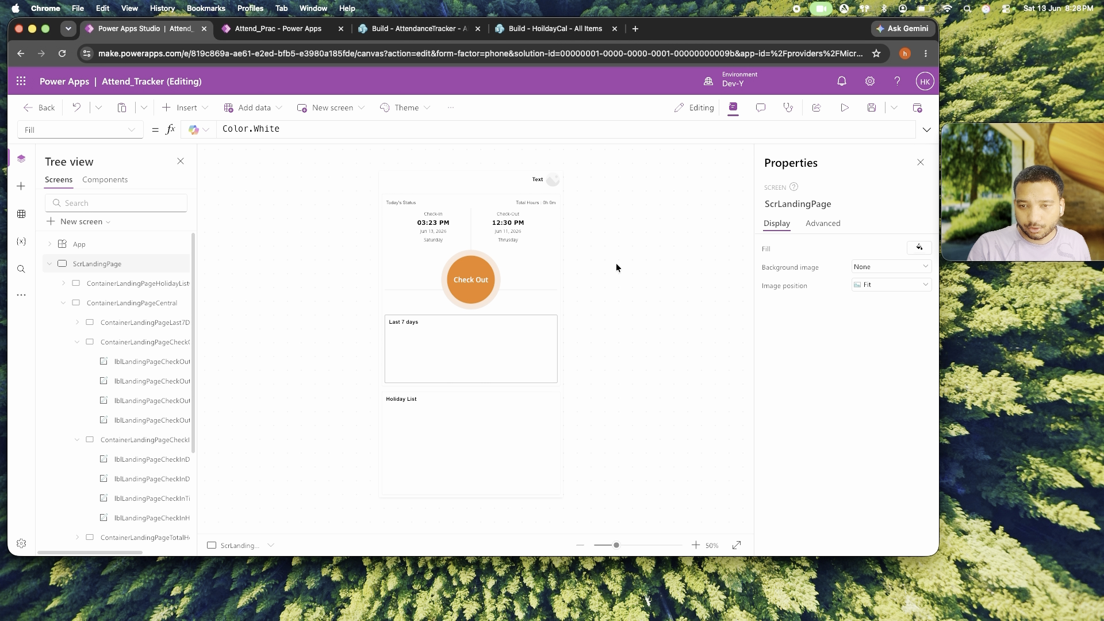
# Replace the check-out time label's fixed text with the copied check-in date If formula.
pyautogui.click(532, 202)
pyautogui.click(515, 227)
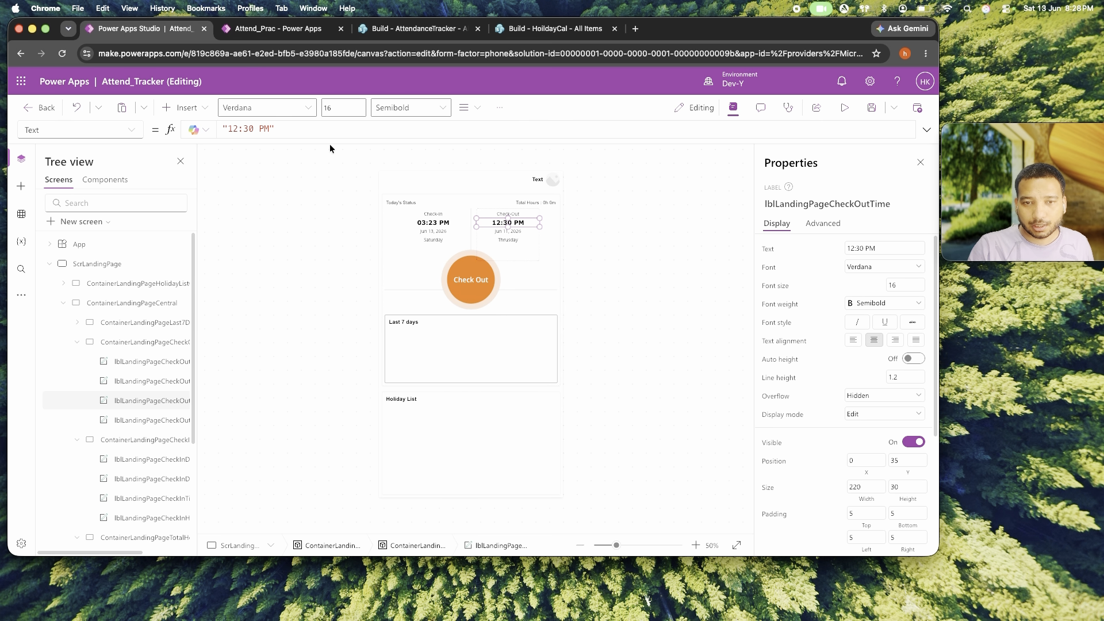
pyautogui.click(317, 129)
pyautogui.hotkey('ctrl', 'a')
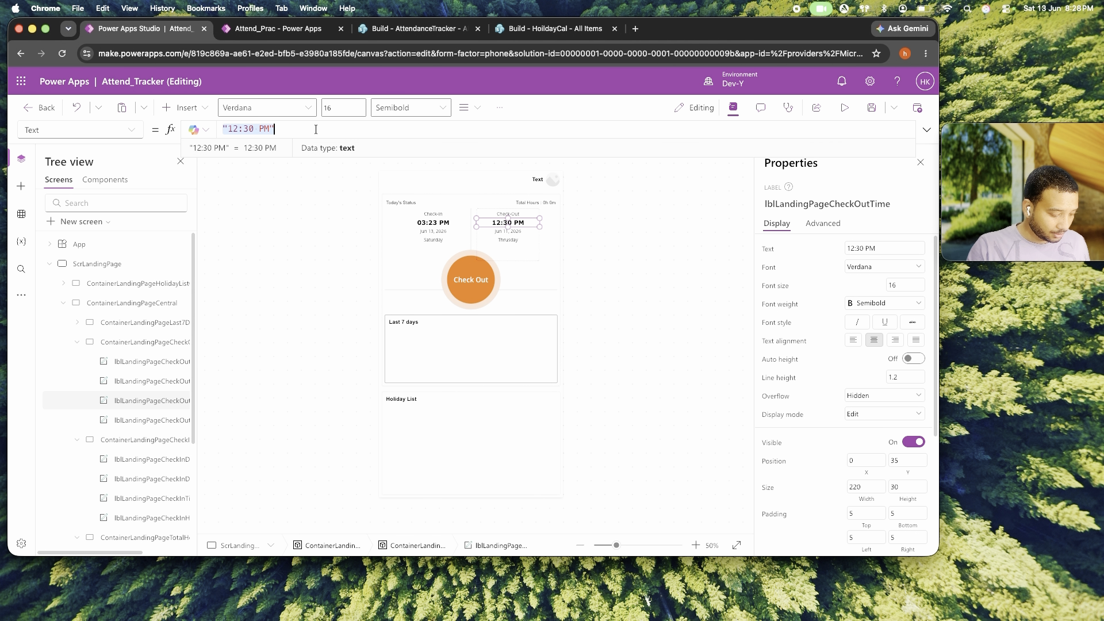
pyautogui.write('If(IsBlank(varCurrentUserTodayAttend),"--",Text(varCurrentUserTodayAttend.CheckIn,"mmm dd, yyyy"))')
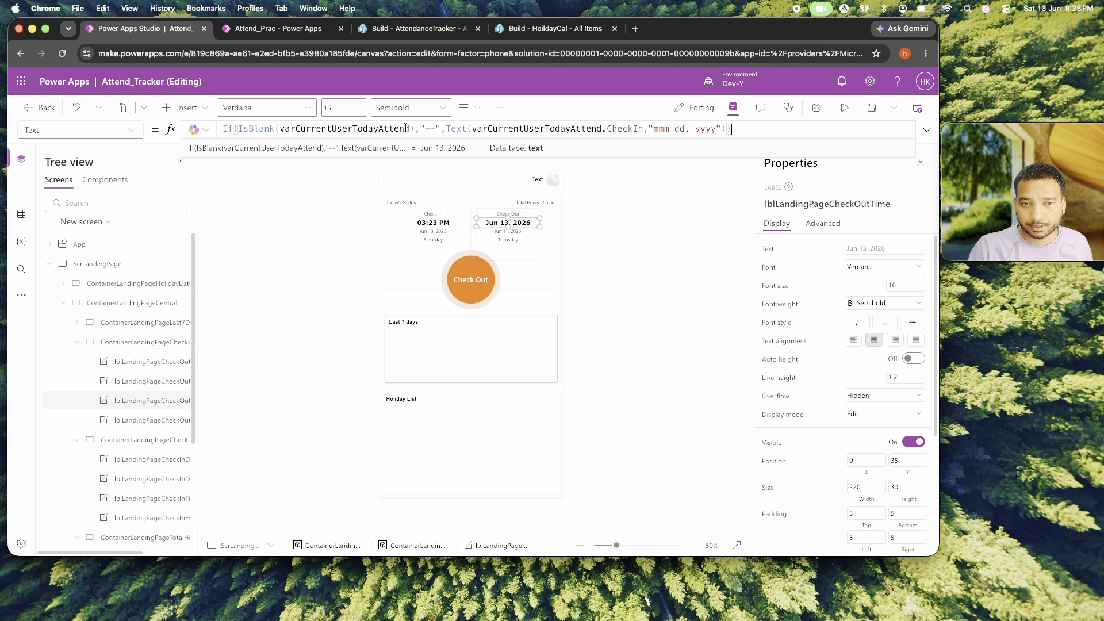
# Point the IsBlank test in the check-out time label's formula at the CheckOut field of varCurrentUserTodayAttend.
pyautogui.click(411, 128)
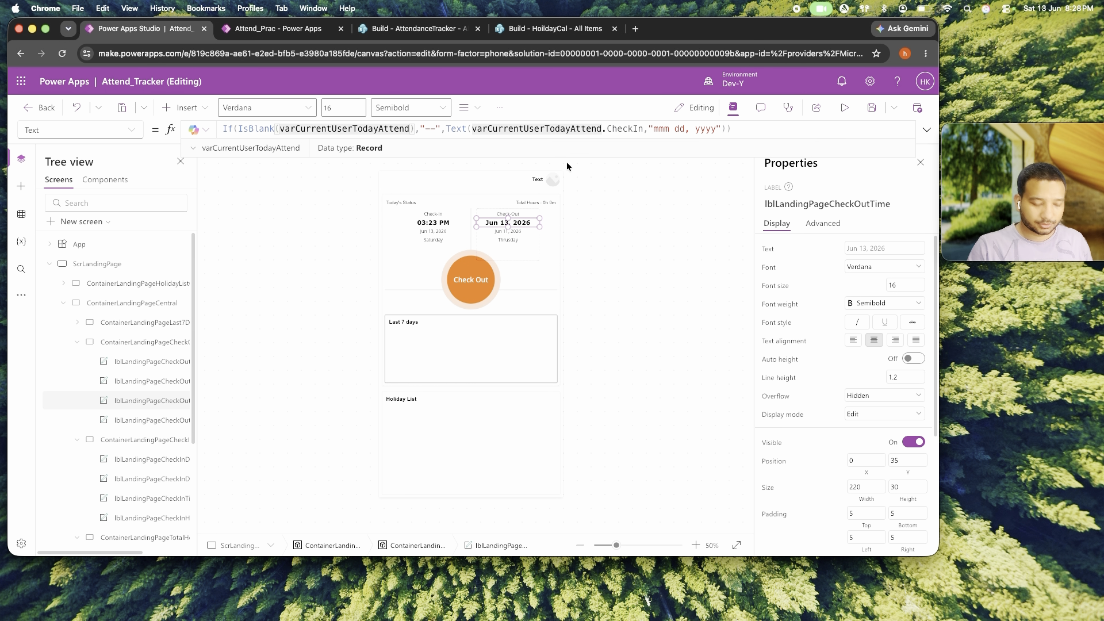
pyautogui.write('.chec')
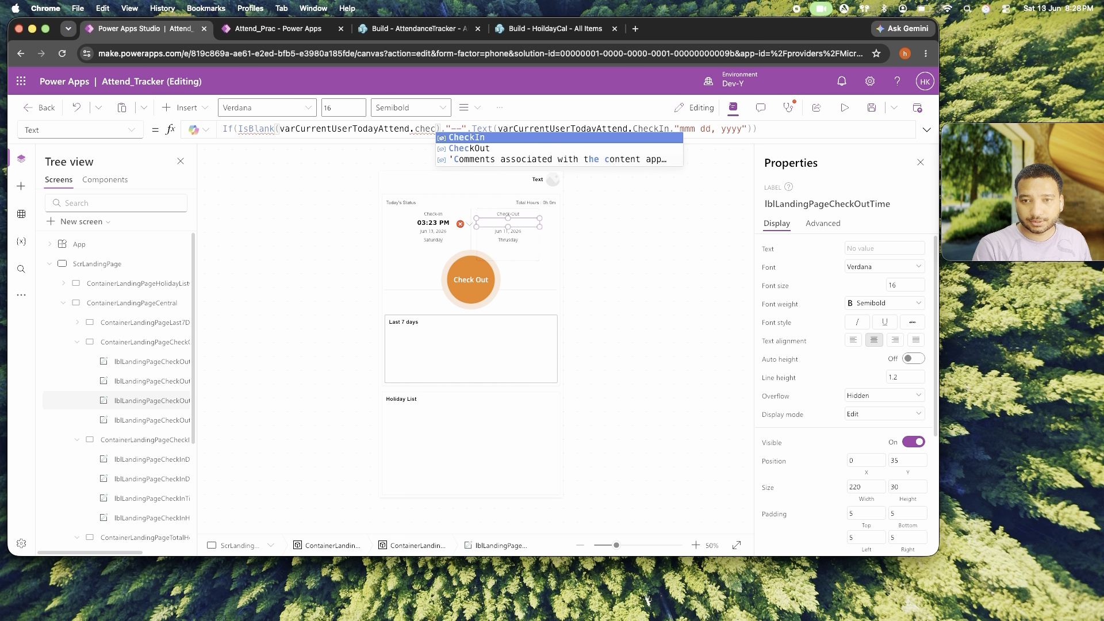
pyautogui.click(477, 148)
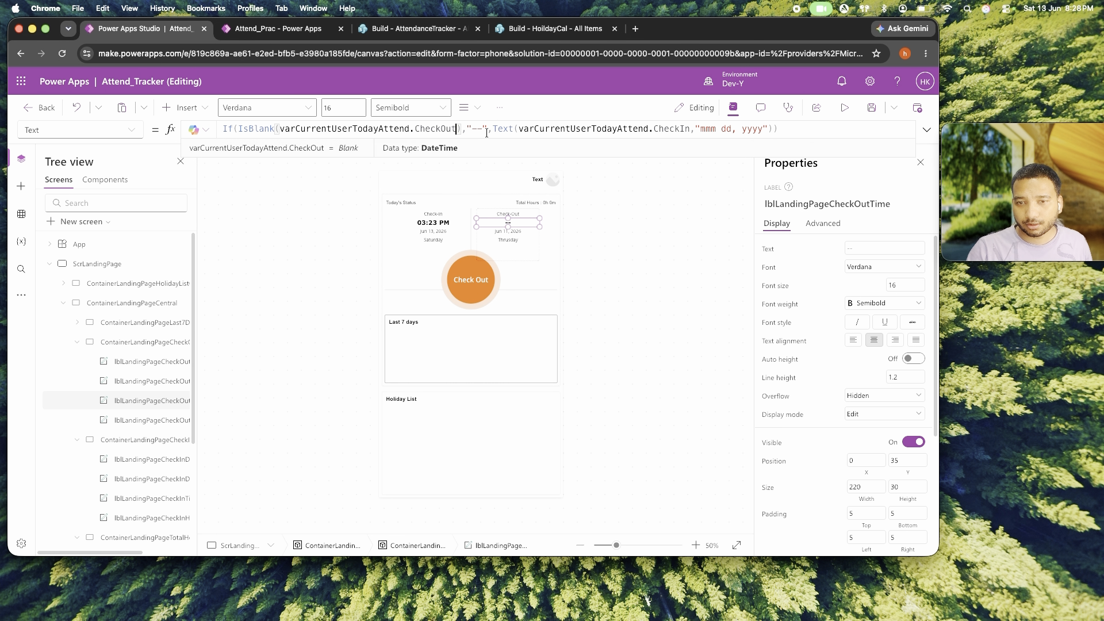
pyautogui.doubleClick(409, 128)
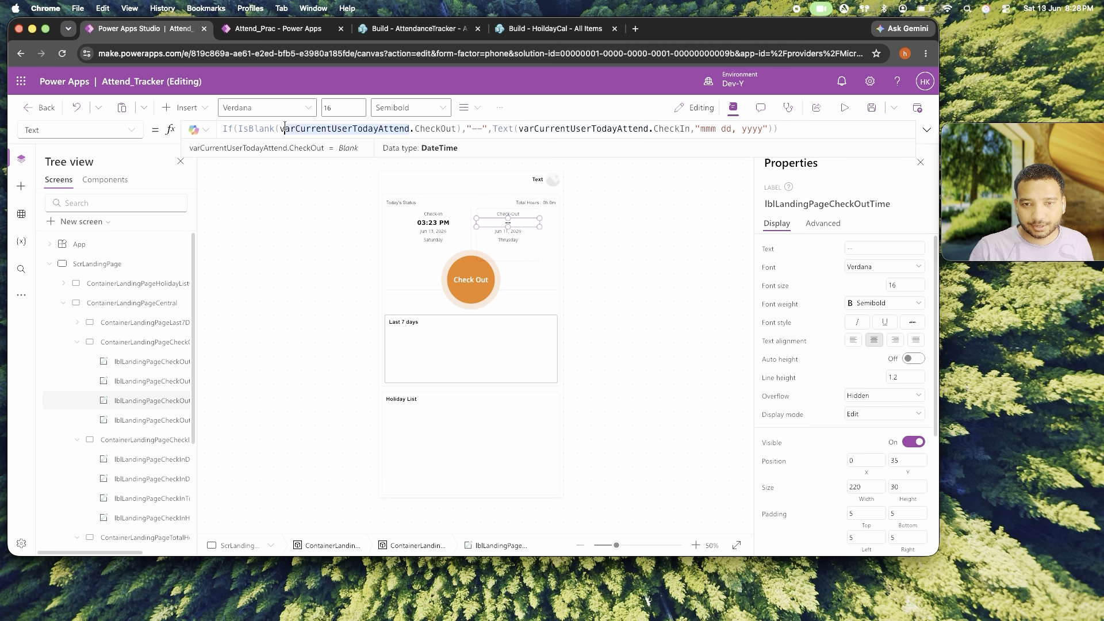
pyautogui.doubleClick(447, 128)
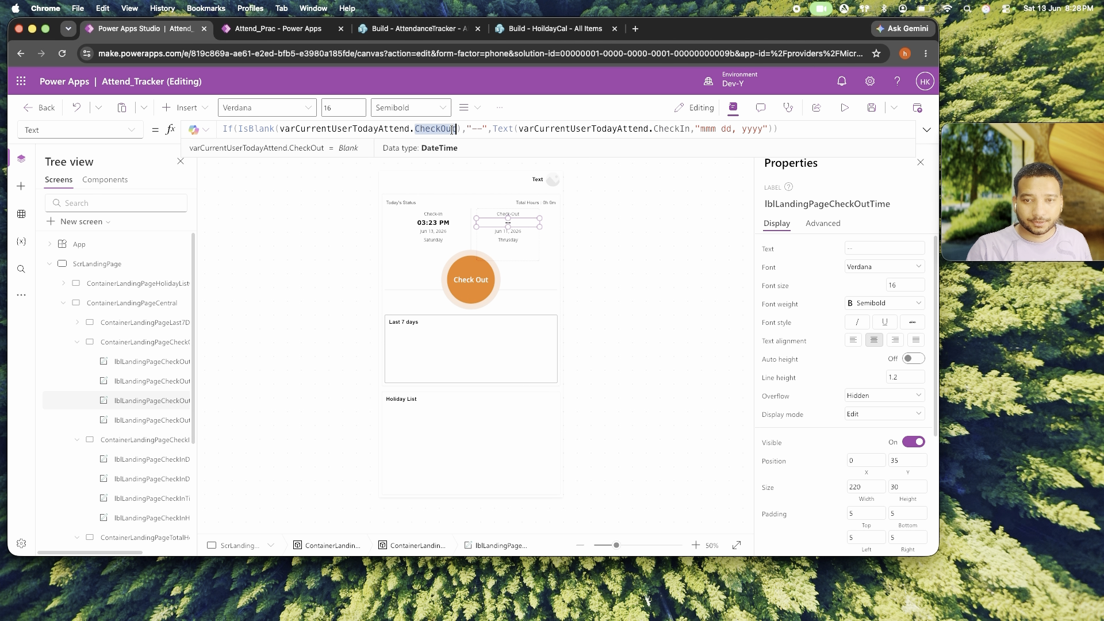
pyautogui.doubleClick(475, 128)
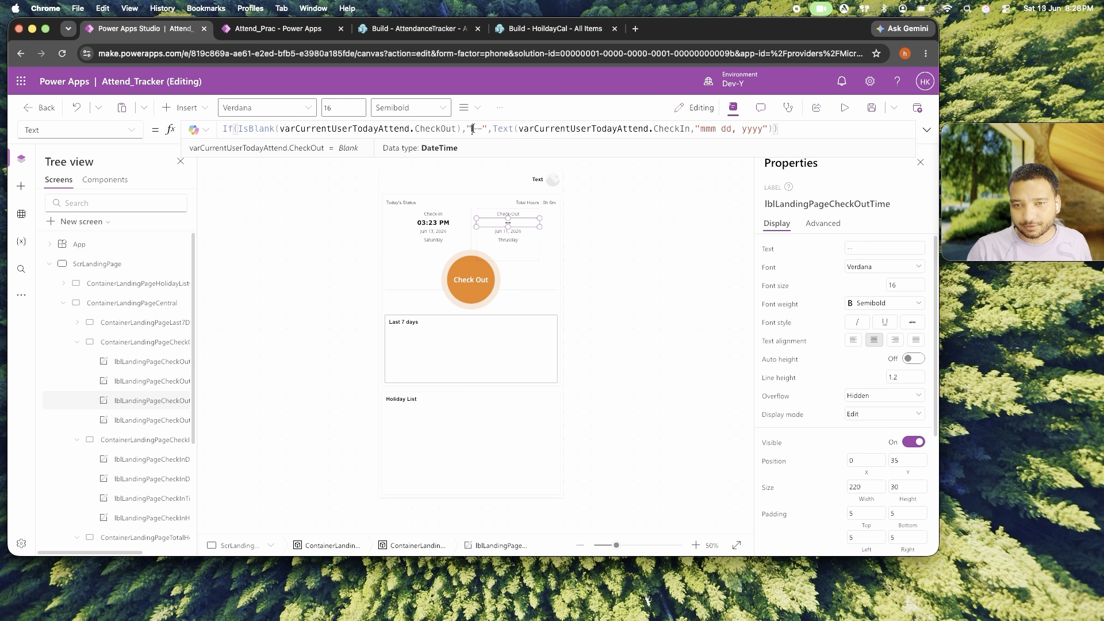
# Replace the CheckIn field with CheckOut inside the Text function of the check-out time label's formula.
pyautogui.doubleClick(685, 129)
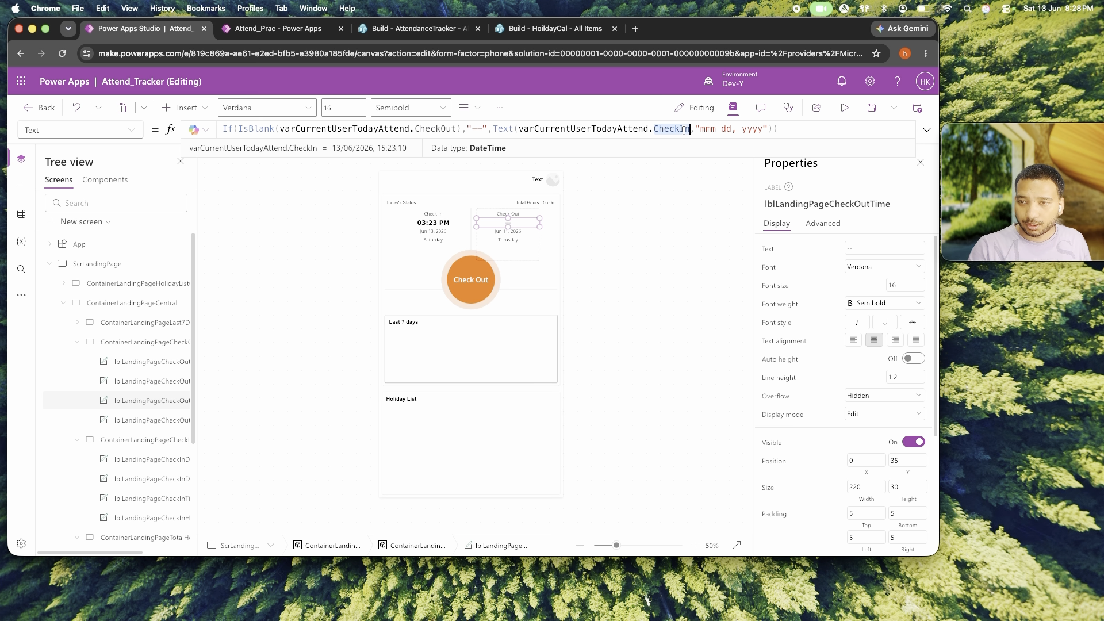
pyautogui.write('check')
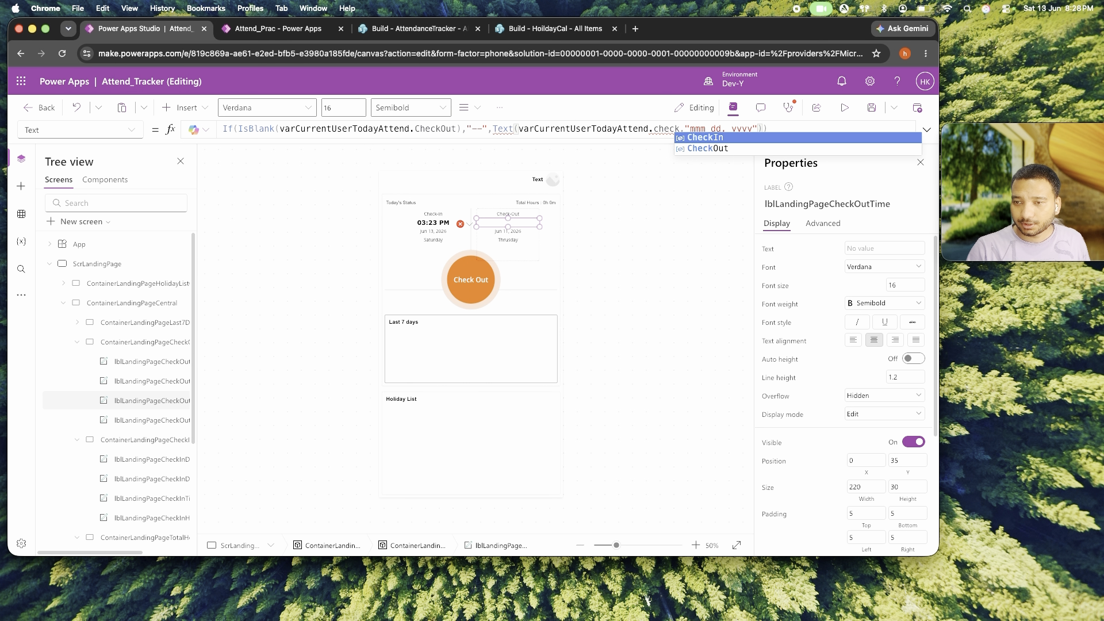
pyautogui.press('Down')
pyautogui.press('Tab')
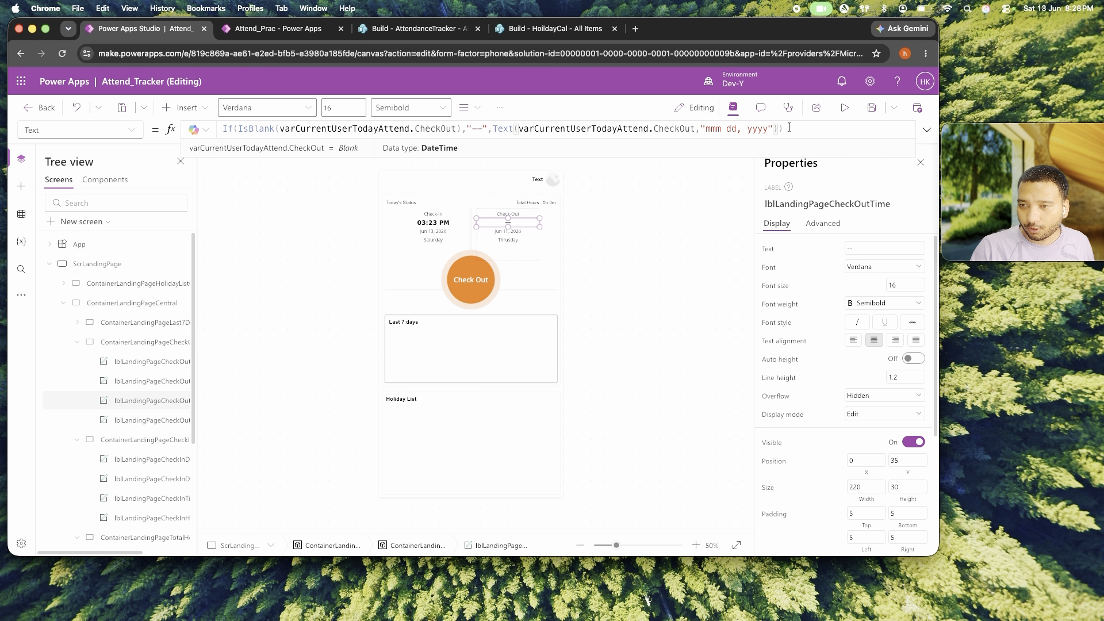
# Replace the check-out date label's fixed text with a copy of the check-in date label's If formula.
pyautogui.click(447, 233)
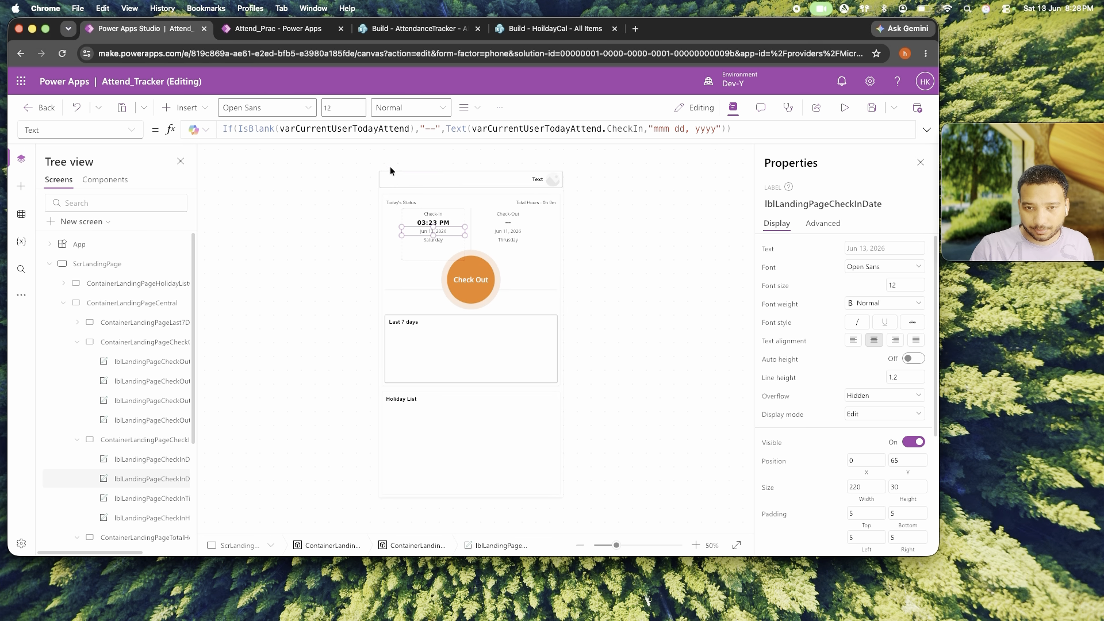
pyautogui.click(387, 127)
pyautogui.hotkey('ctrl', 'a')
pyautogui.press('super+c')
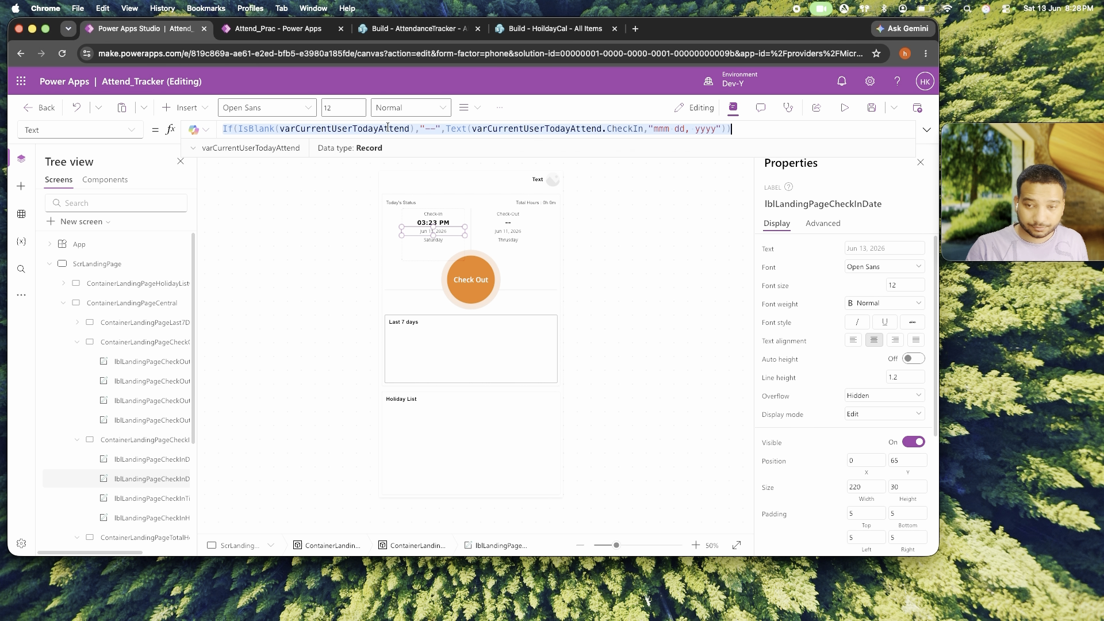
pyautogui.click(515, 232)
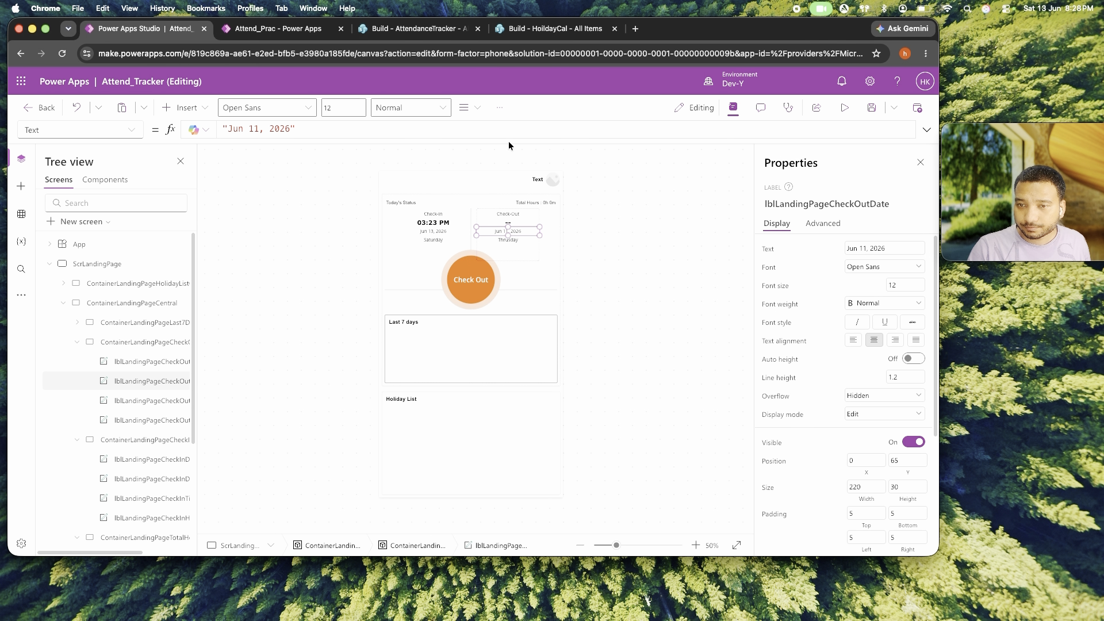
pyautogui.click(503, 127)
pyautogui.hotkey('ctrl', 'a')
pyautogui.press('super+v')
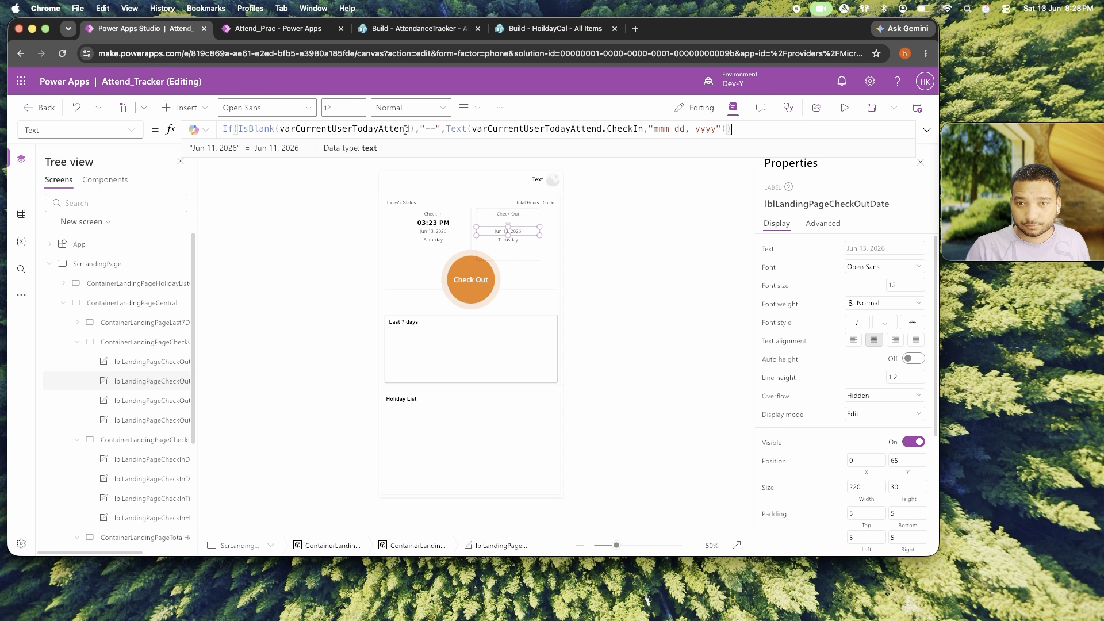
# Point the IsBlank test in the check-out date label's formula at varCurrentUserTodayAttend.CheckOut.
pyautogui.click(409, 129)
pyautogui.write('.CheckOut')
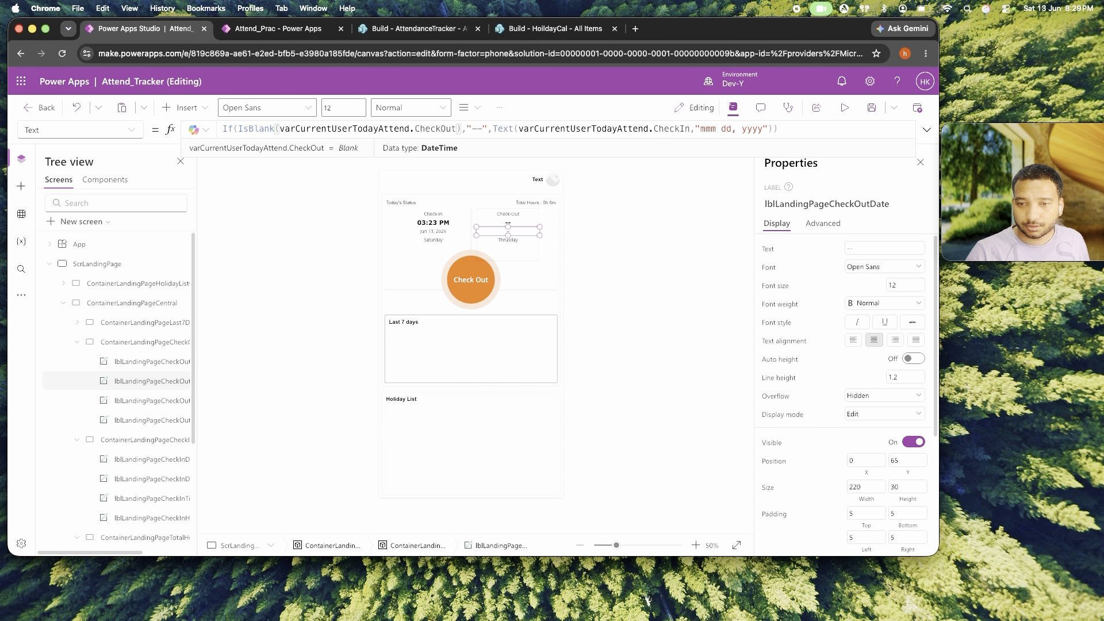
pyautogui.tripleClick(430, 129)
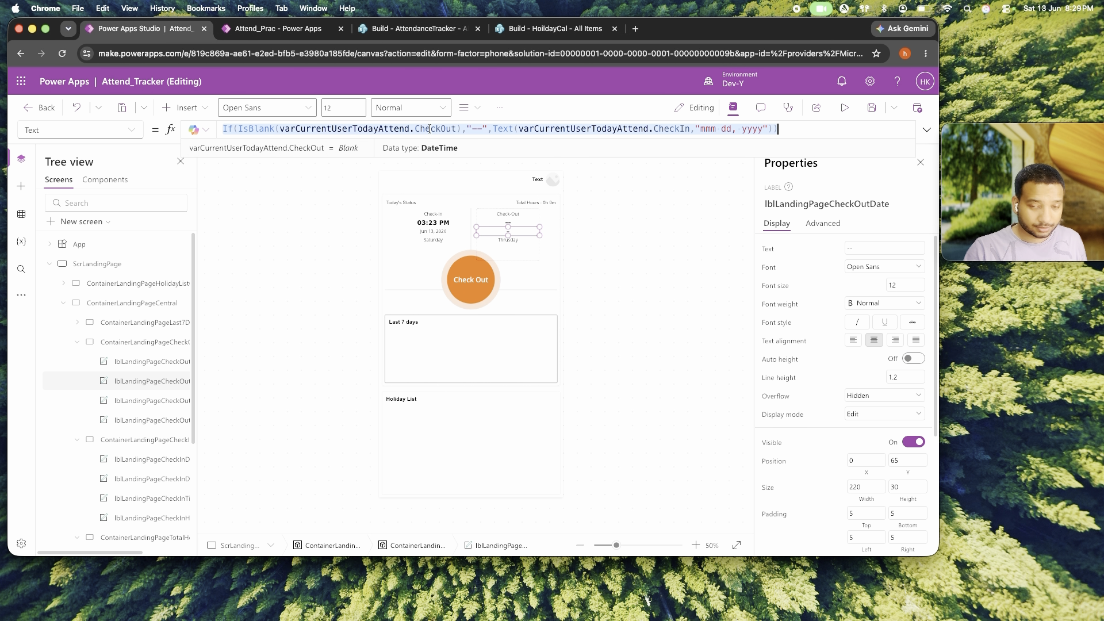
pyautogui.click(461, 127)
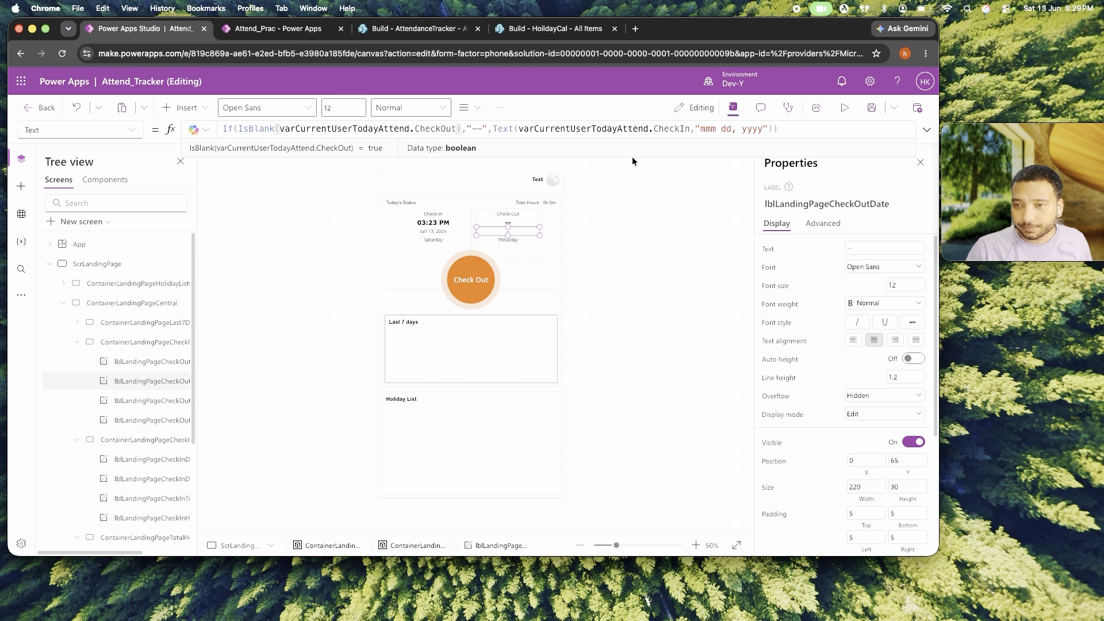
# Try Today() as the check-out date label's whole formula and restore the If formula from the copy.
pyautogui.click(517, 241)
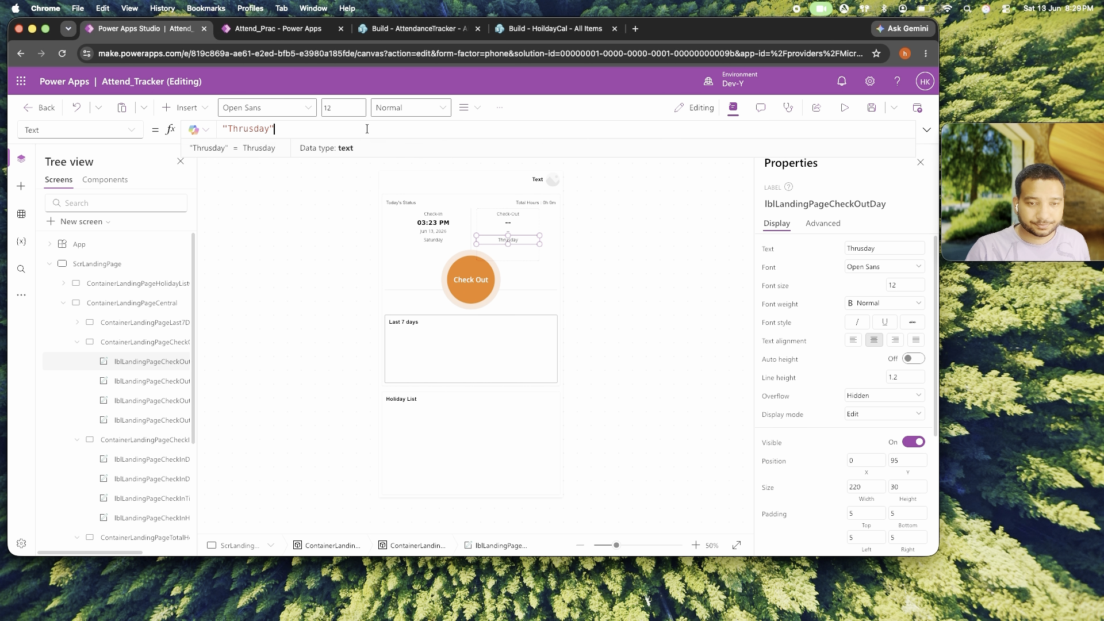
pyautogui.tripleClick(366, 130)
pyautogui.click(512, 225)
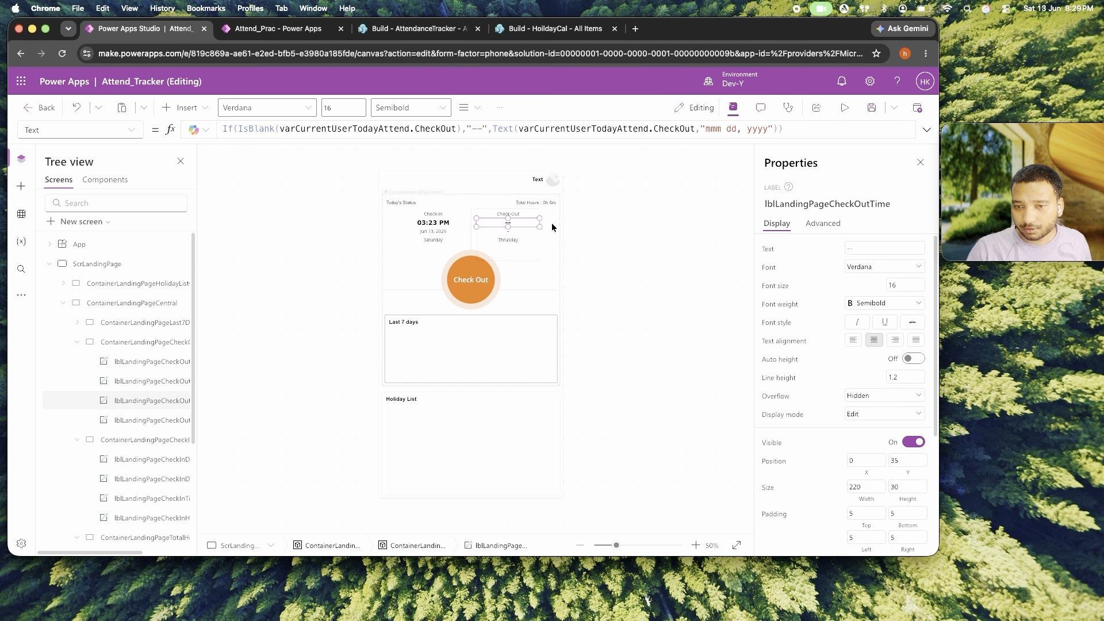
pyautogui.moveTo(793, 129); pyautogui.dragTo(217, 129)
pyautogui.press('super+c')
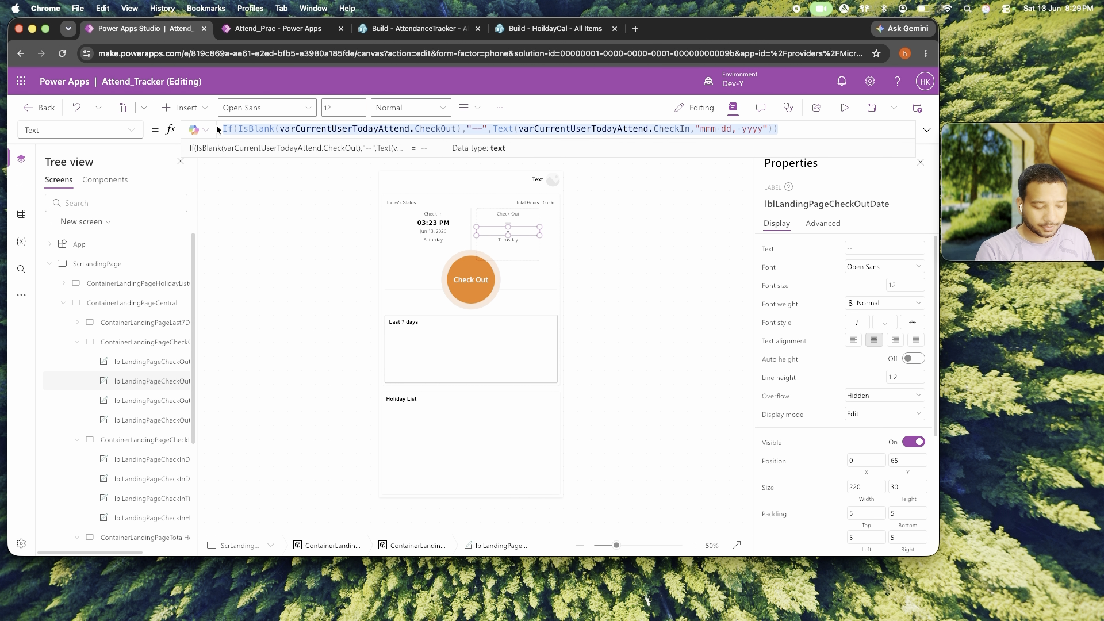
pyautogui.write('Today((')
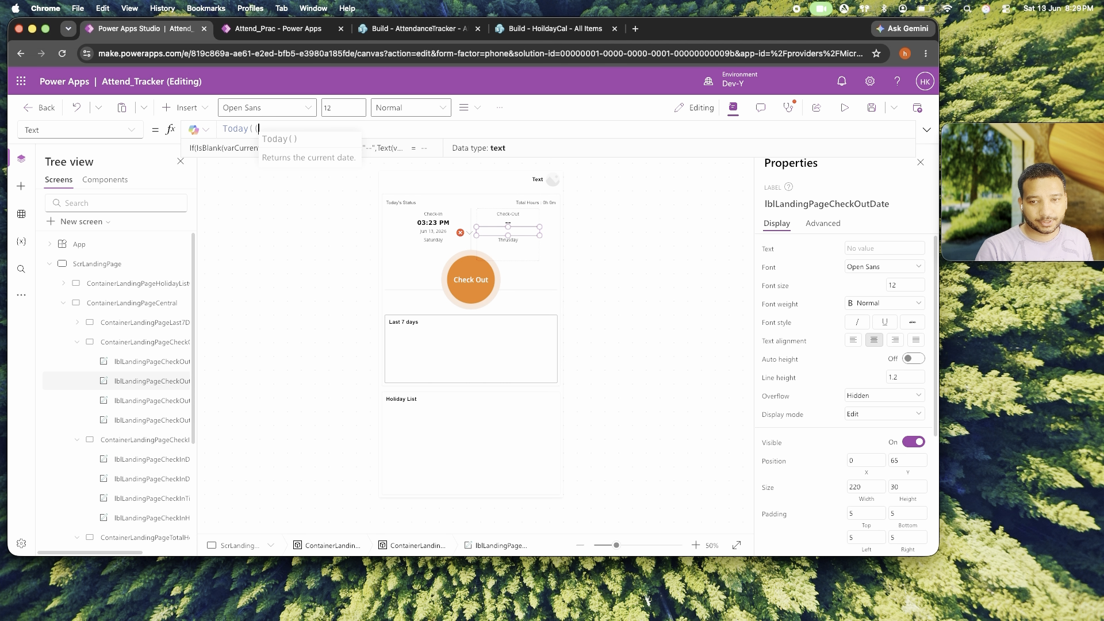
pyautogui.press('BackSpace')
pyautogui.write(')')
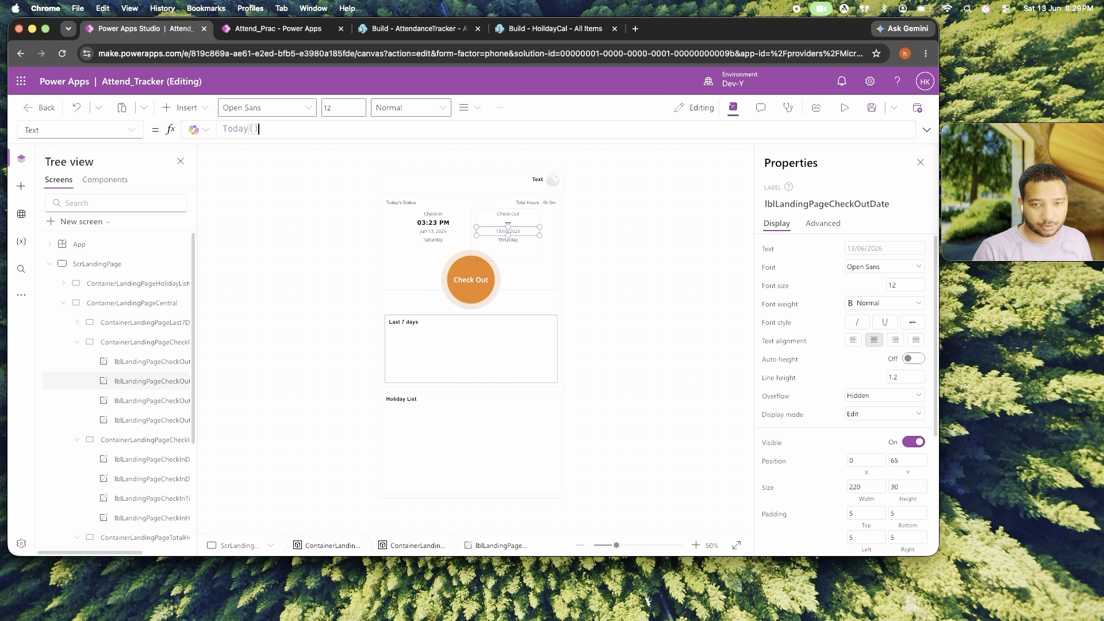
pyautogui.press('super+a')
pyautogui.press('super+v')
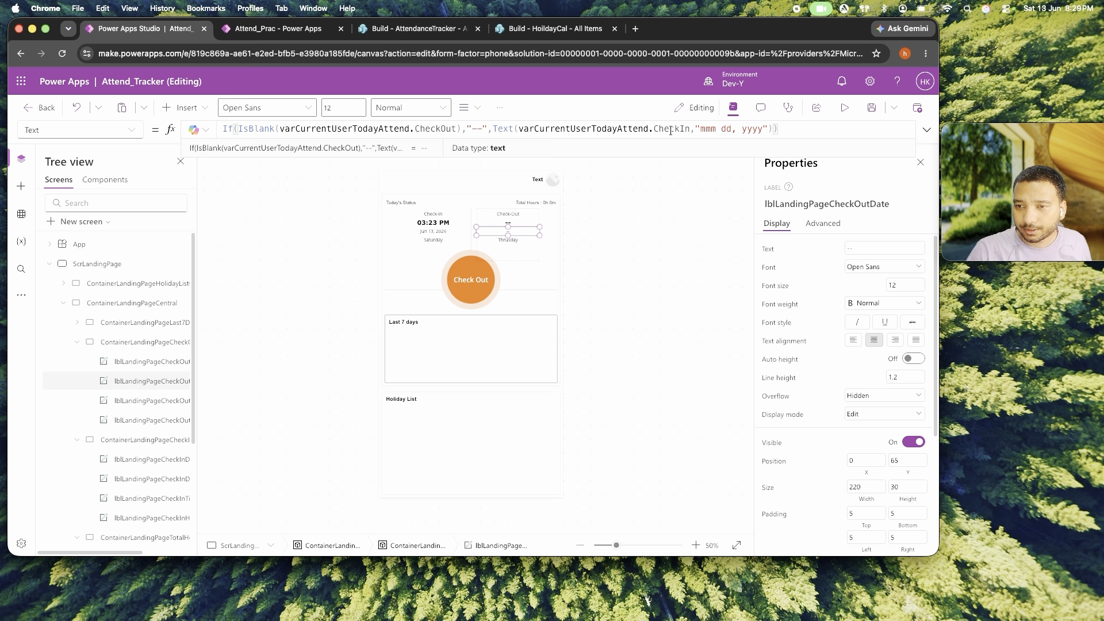
# Reduce the check-out date label's formula to Text(Today(),"mmm dd, yyyy"), using Today() as the date and removing the If and IsBlank parts.
pyautogui.moveTo(692, 128); pyautogui.dragTo(517, 128)
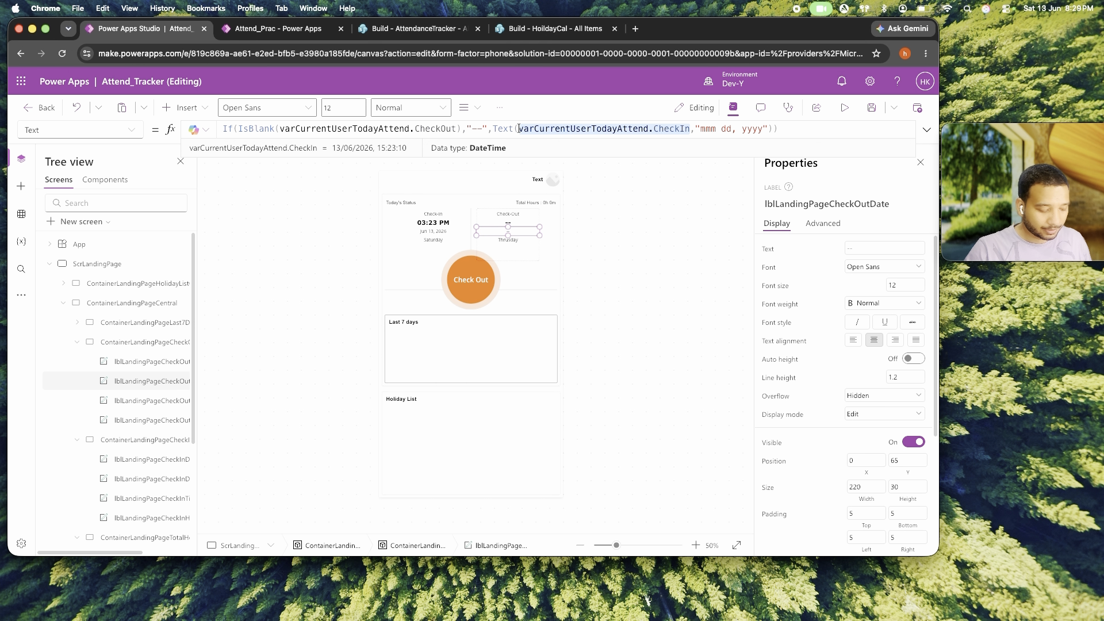
pyautogui.write('t(Today()')
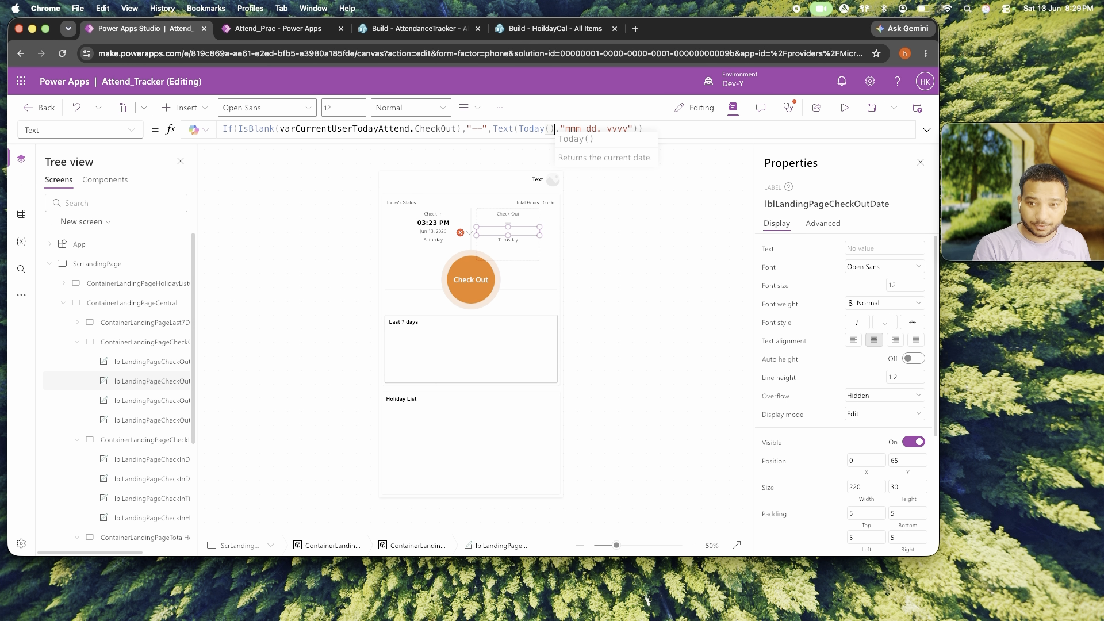
pyautogui.click(490, 128)
pyautogui.write(',')
pyautogui.hotkey('shift', 'End')
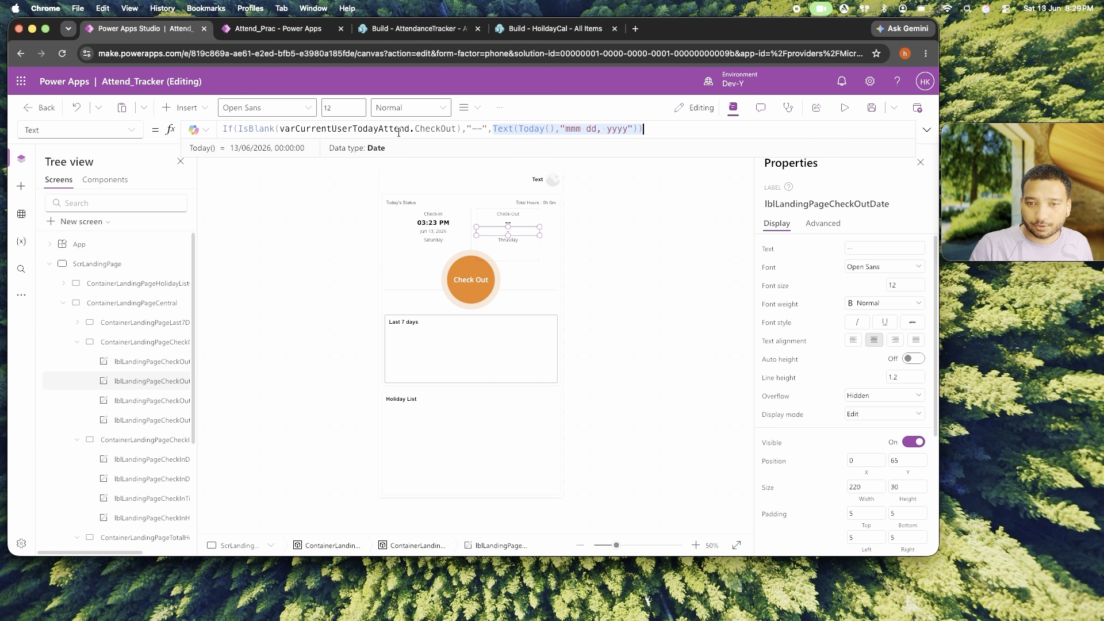
pyautogui.keyDown('shift'); pyautogui.click(222, 128); pyautogui.keyUp('shift')
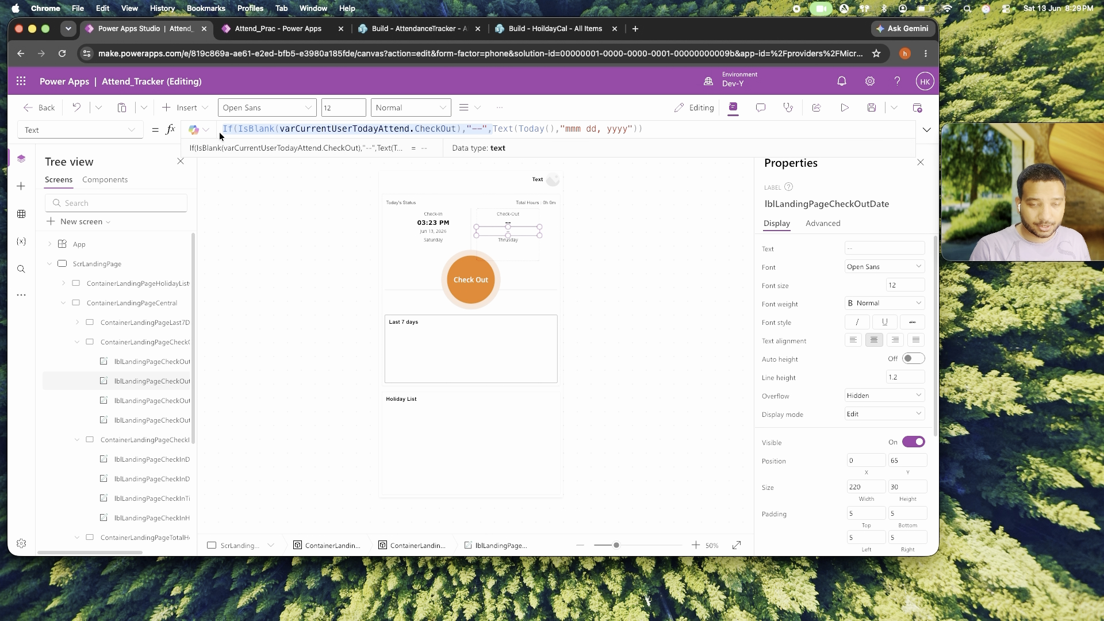
pyautogui.press('BackSpace')
pyautogui.click(373, 128)
pyautogui.press('BackSpace')
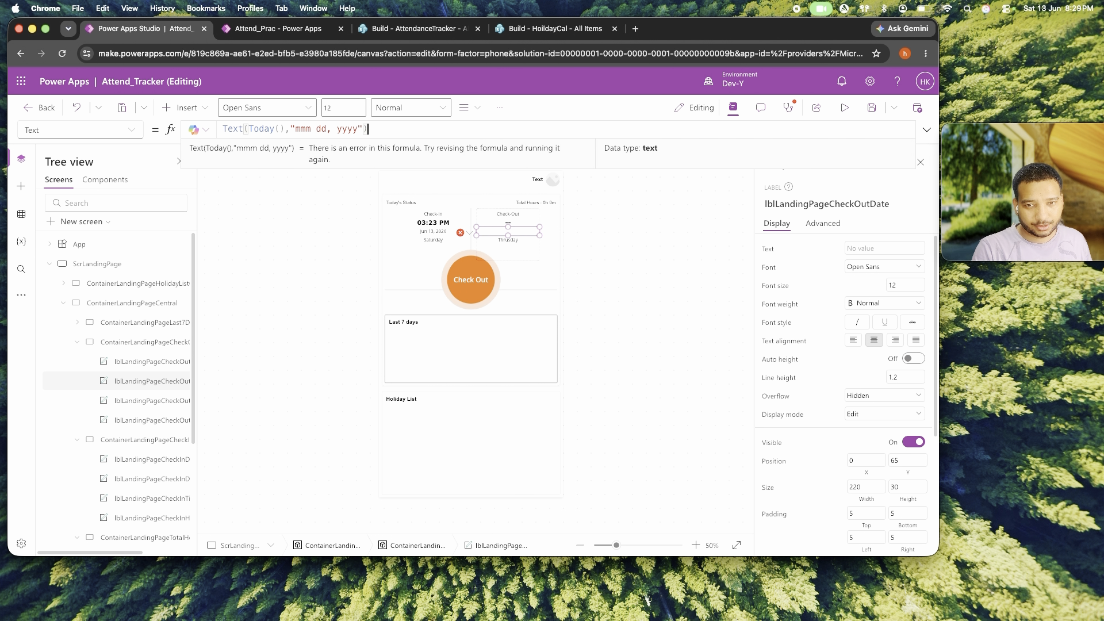
# Replace the check-out day label's fixed text with a copy of the check-out date label's Today() formula, using the format "dddd".
pyautogui.hotkey('ctrl', 'a')
pyautogui.hotkey('ctrl', 'c')
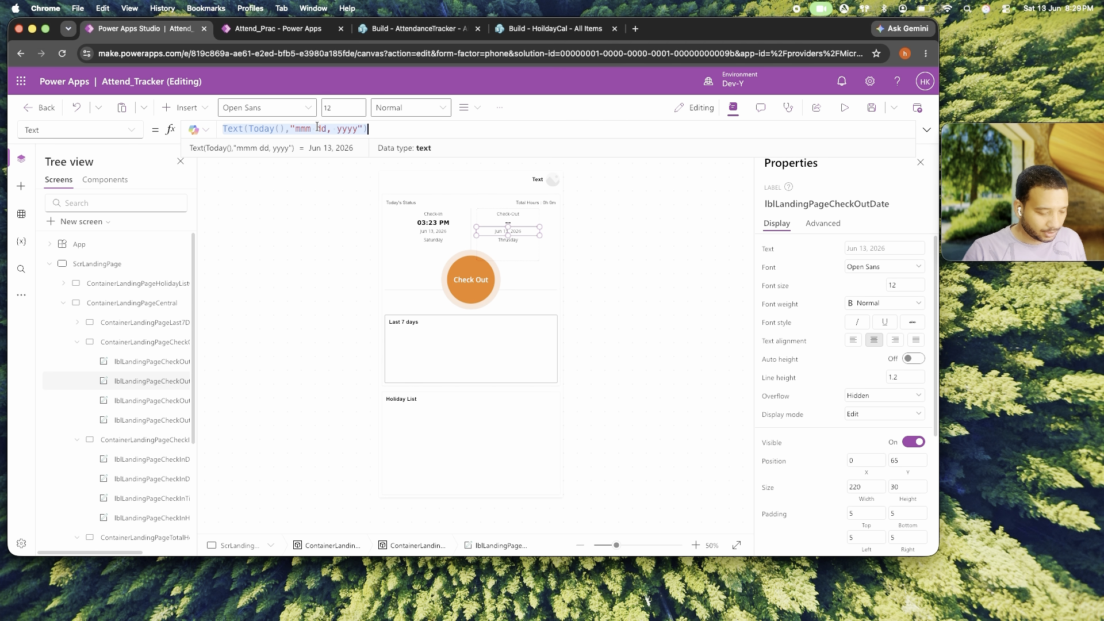
pyautogui.click(509, 240)
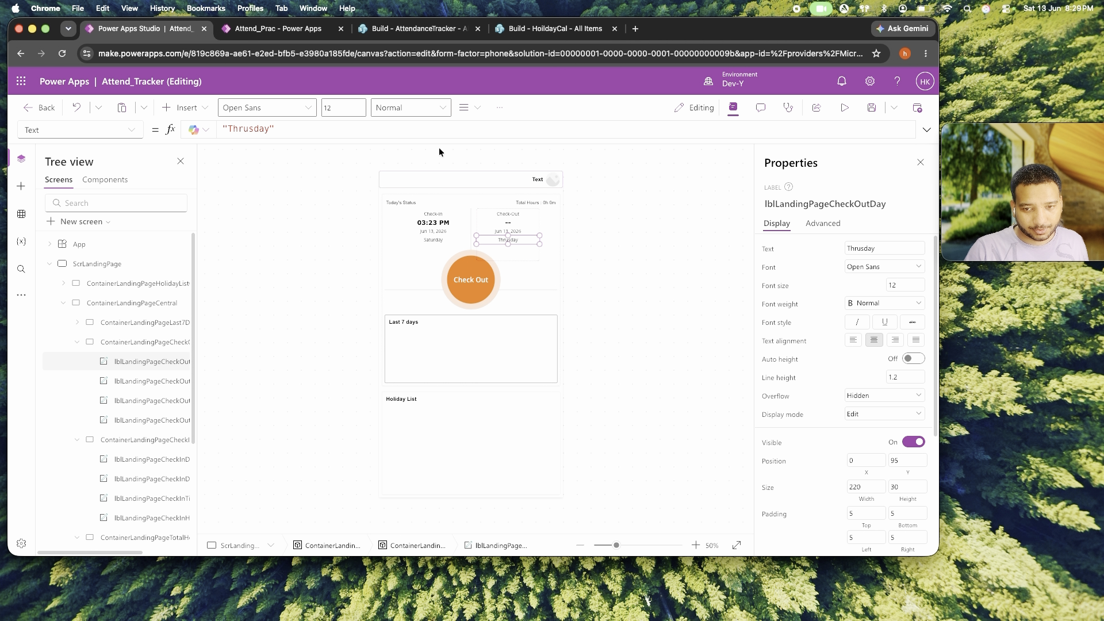
pyautogui.click(399, 129)
pyautogui.hotkey('ctrl', 'a')
pyautogui.hotkey('ctrl', 'v')
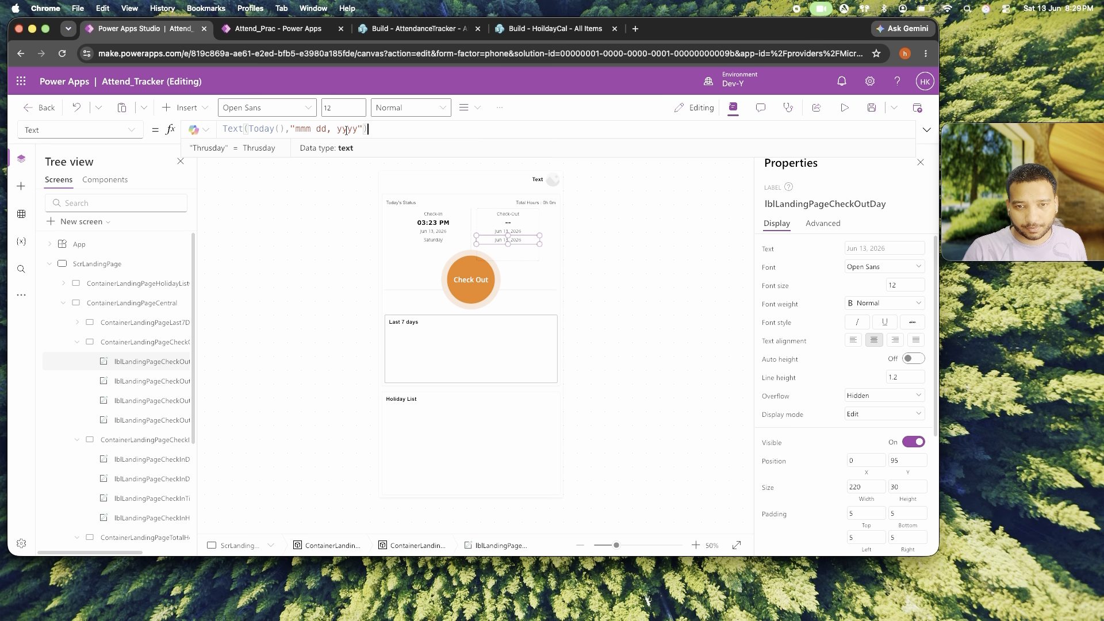
pyautogui.moveTo(294, 129); pyautogui.dragTo(357, 128)
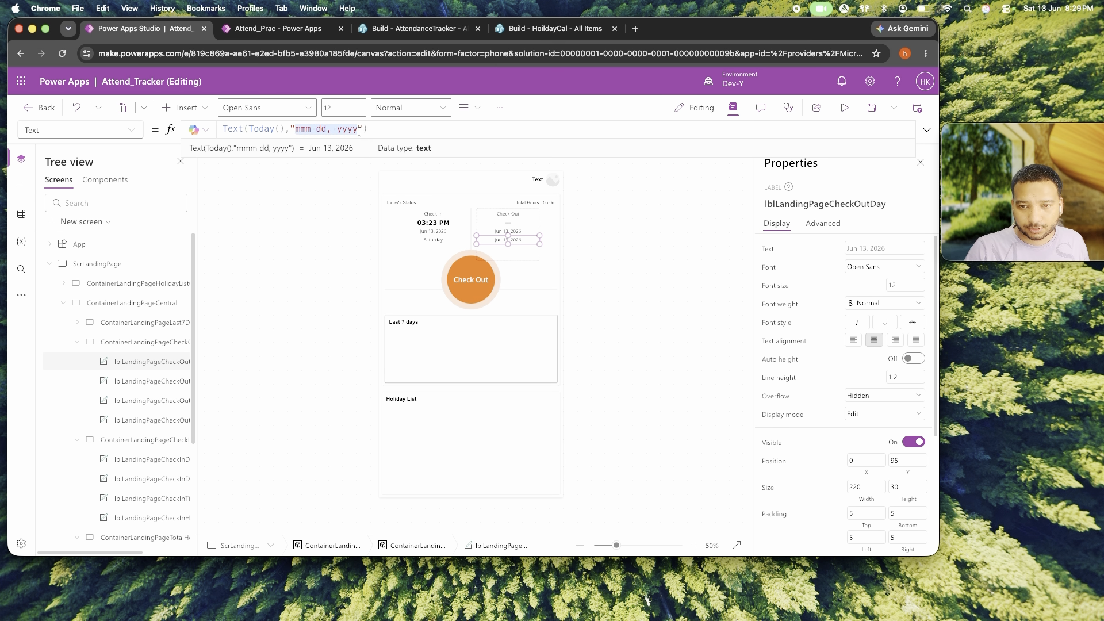
pyautogui.write('dddd')
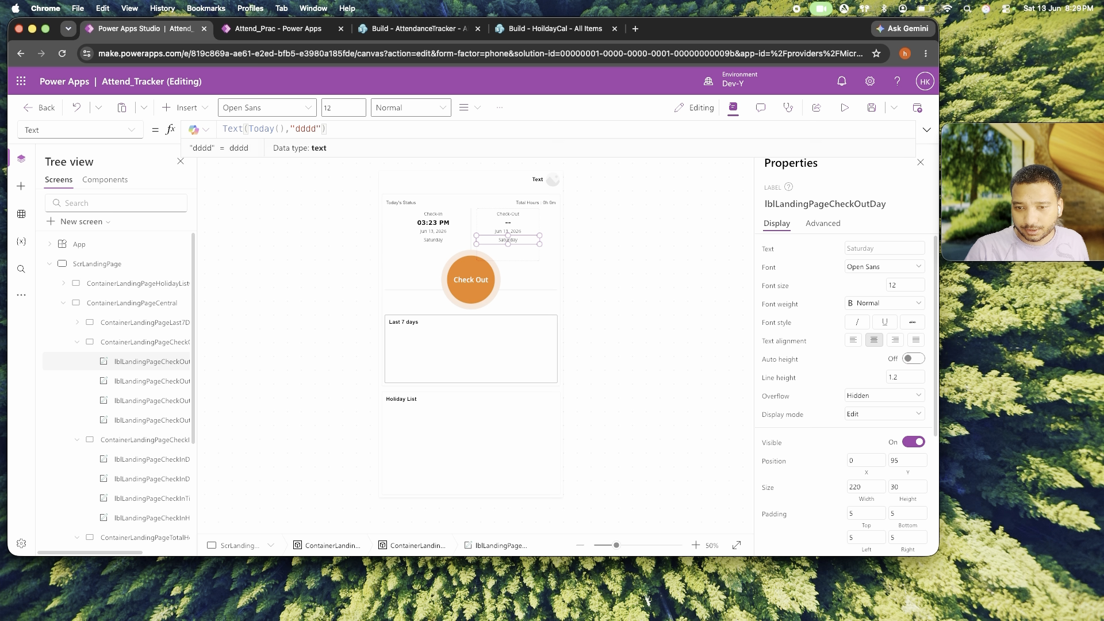
# Review the check-out time and day labels on the landing page and their formulas.
pyautogui.click(602, 245)
pyautogui.click(506, 222)
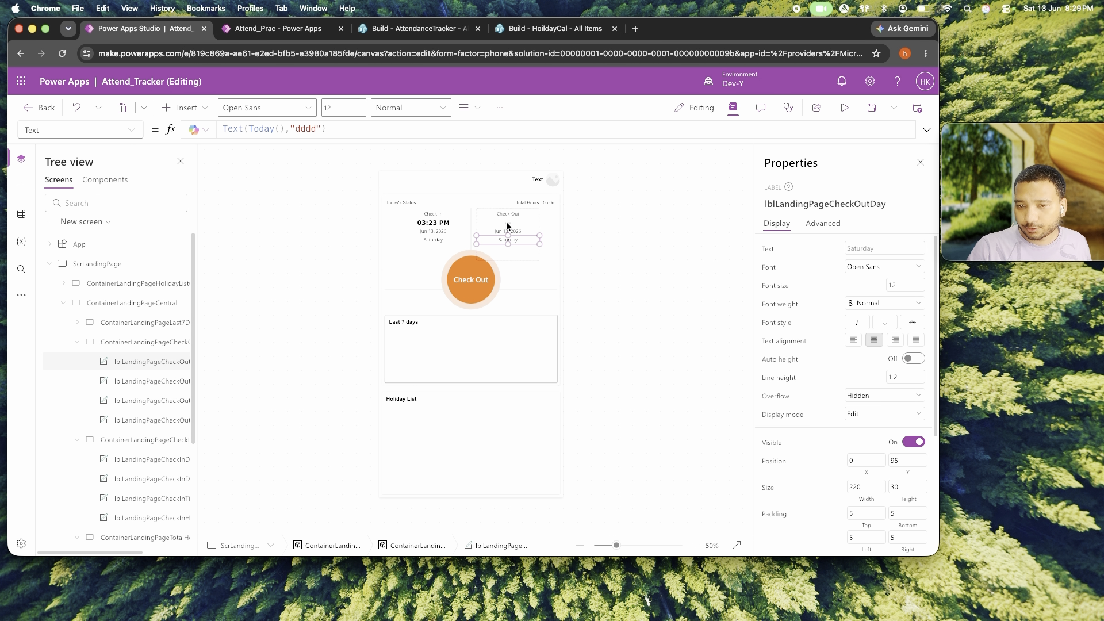
pyautogui.click(579, 253)
pyautogui.click(497, 224)
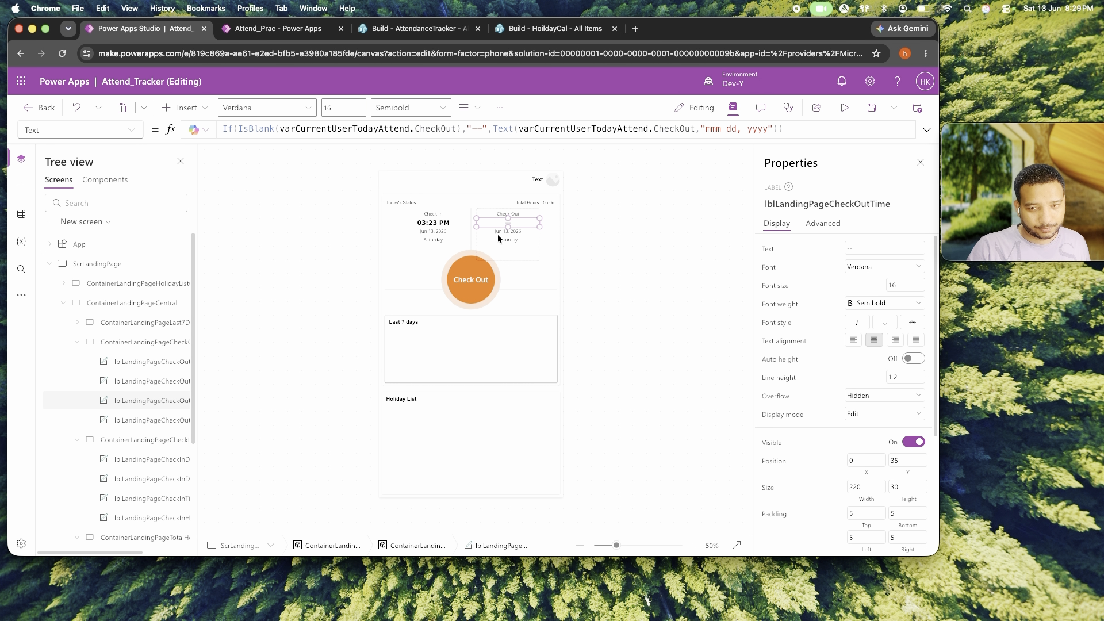
pyautogui.click(498, 240)
pyautogui.click(588, 277)
pyautogui.click(508, 222)
pyautogui.click(672, 232)
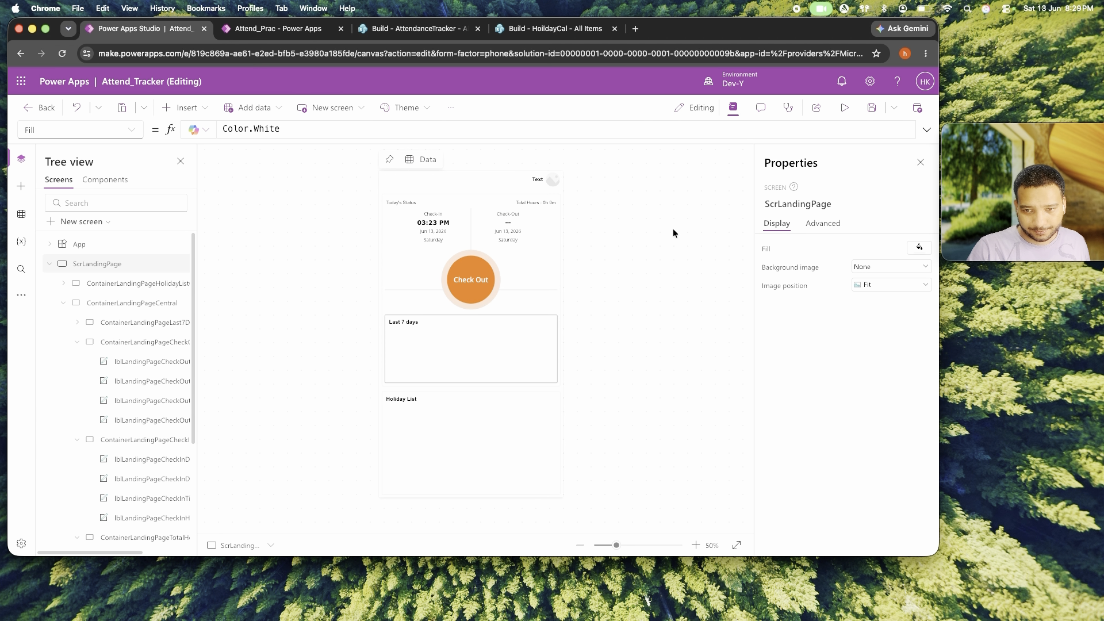
# Set the Check Out button's OnSelect formula on the landing page to Navigate(ScrCheckOut) and save the app.
pyautogui.click(873, 113)
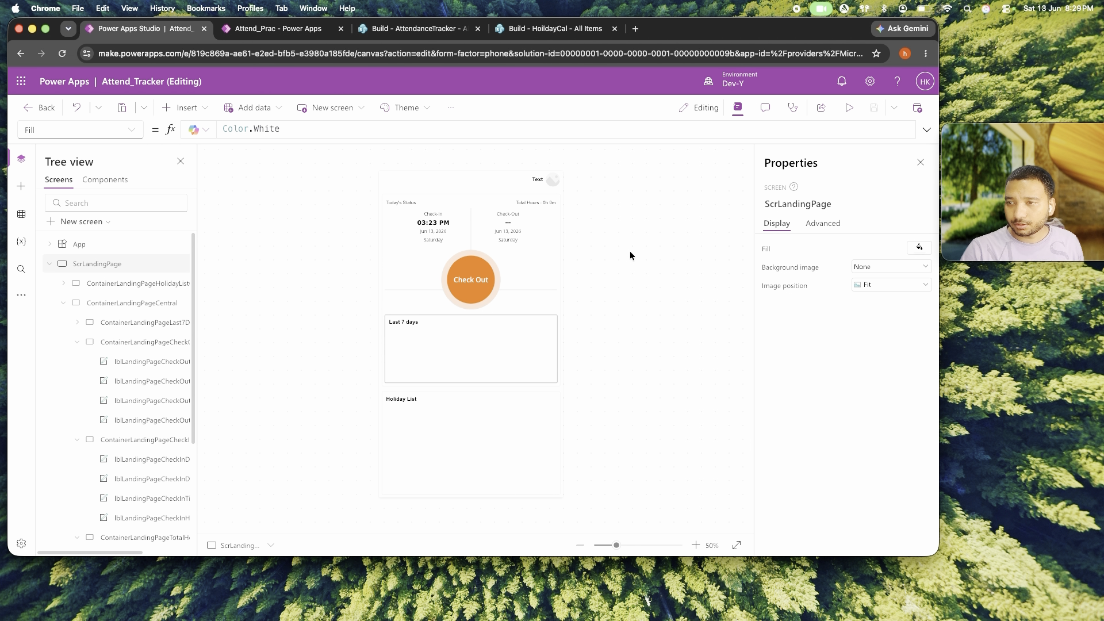
pyautogui.click(461, 282)
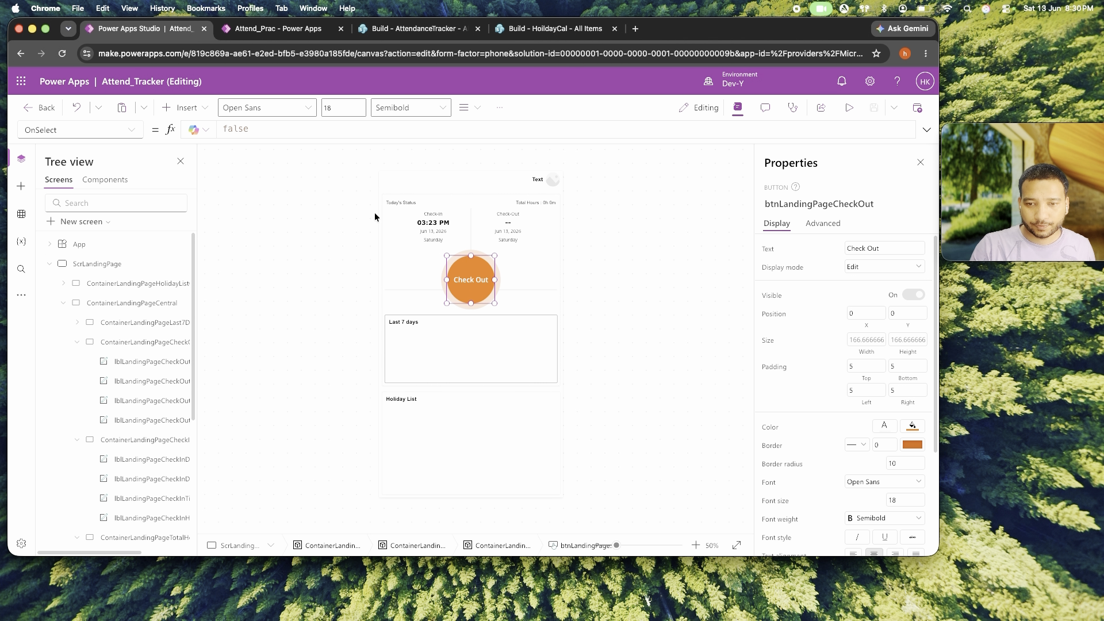
pyautogui.doubleClick(267, 129)
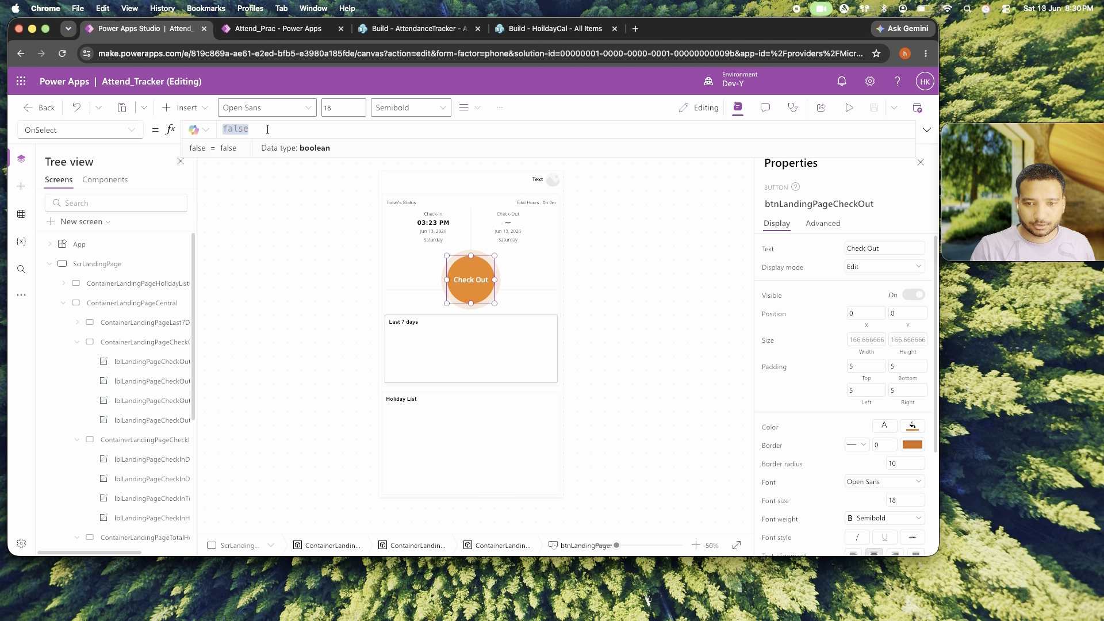
pyautogui.write('Navigate(check')
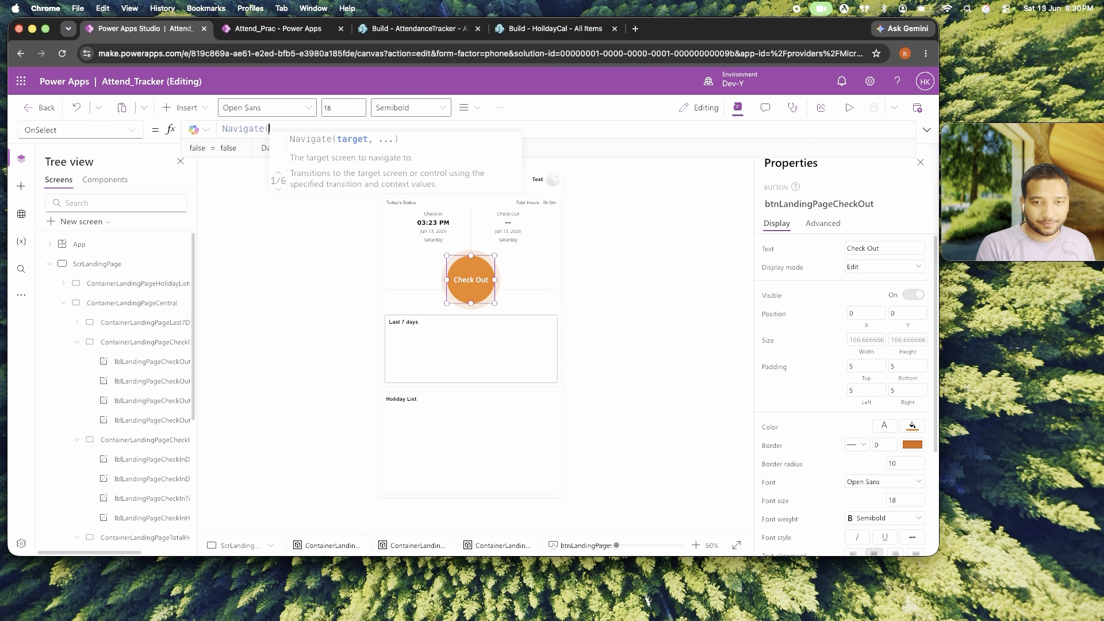
pyautogui.press('BackSpace')
pyautogui.press('BackSpace')
pyautogui.press('BackSpace')
pyautogui.press('BackSpace')
pyautogui.press('BackSpace')
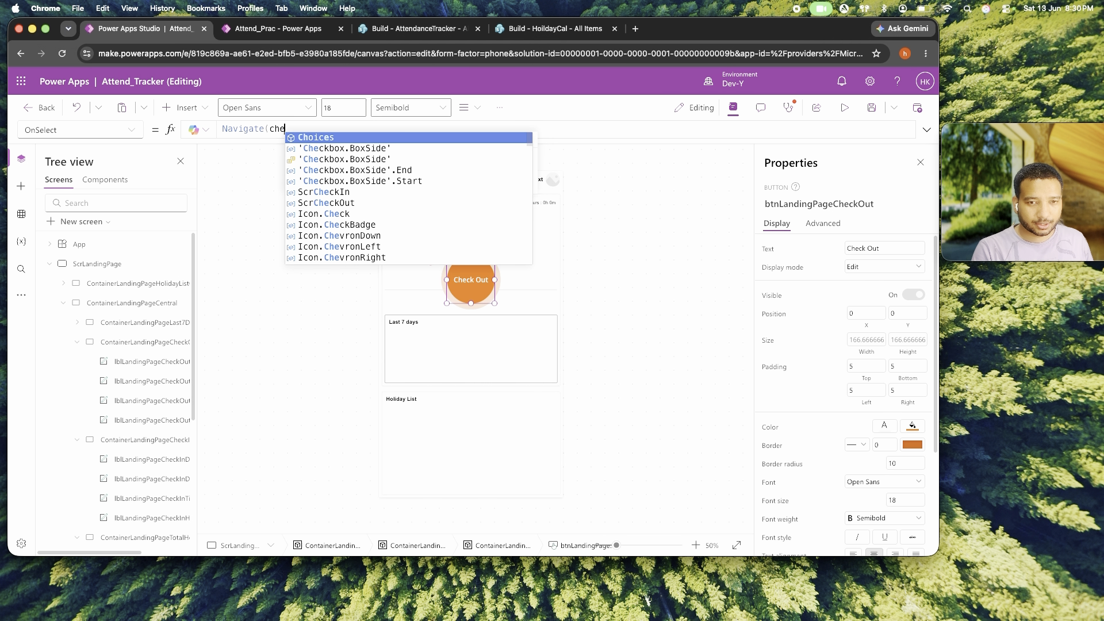
pyautogui.write('scr')
pyautogui.press('Return')
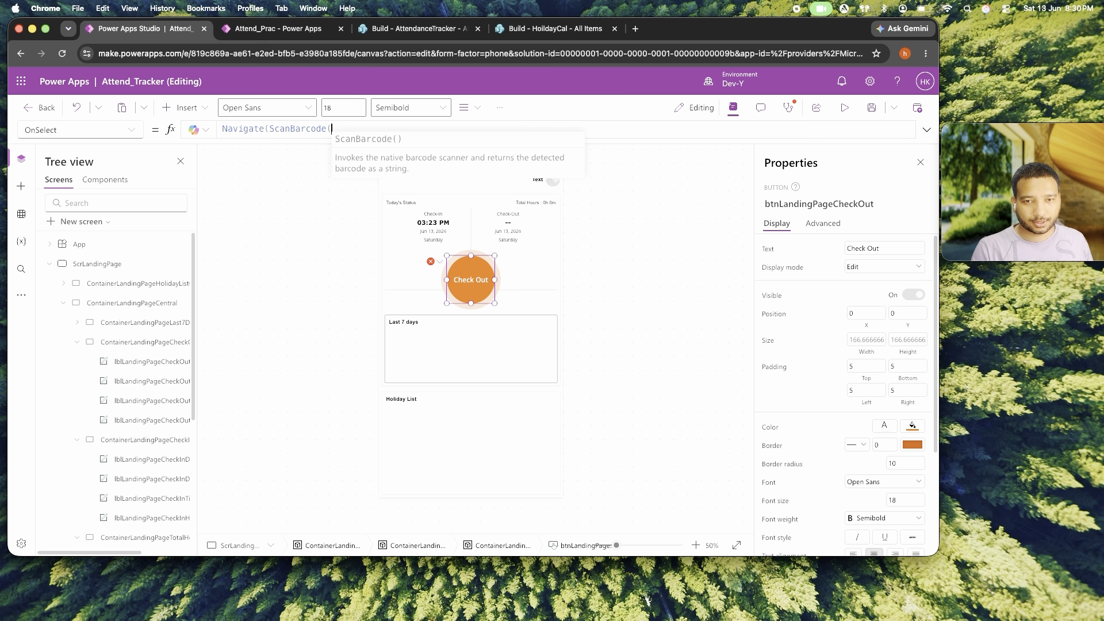
pyautogui.press('BackSpace')
pyautogui.press('BackSpace')
pyautogui.press('BackSpace')
pyautogui.press('BackSpace')
pyautogui.press('BackSpace')
pyautogui.press('BackSpace')
pyautogui.press('BackSpace')
pyautogui.press('BackSpace')
pyautogui.press('BackSpace')
pyautogui.press('BackSpace')
pyautogui.press('BackSpace')
pyautogui.press('BackSpace')
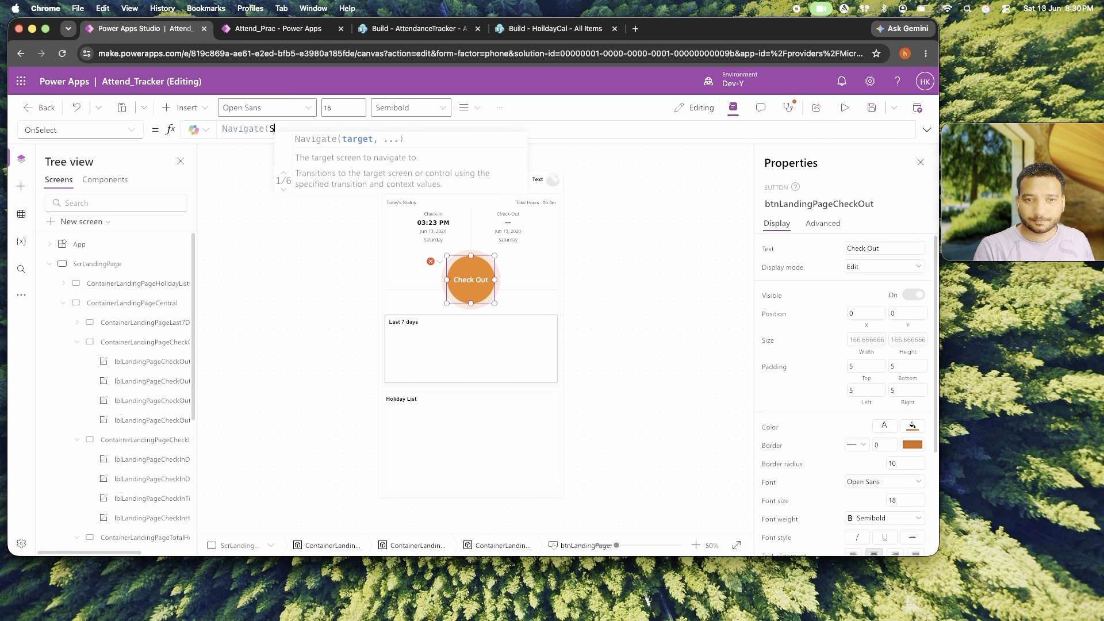
pyautogui.write('ScrCheckOut')
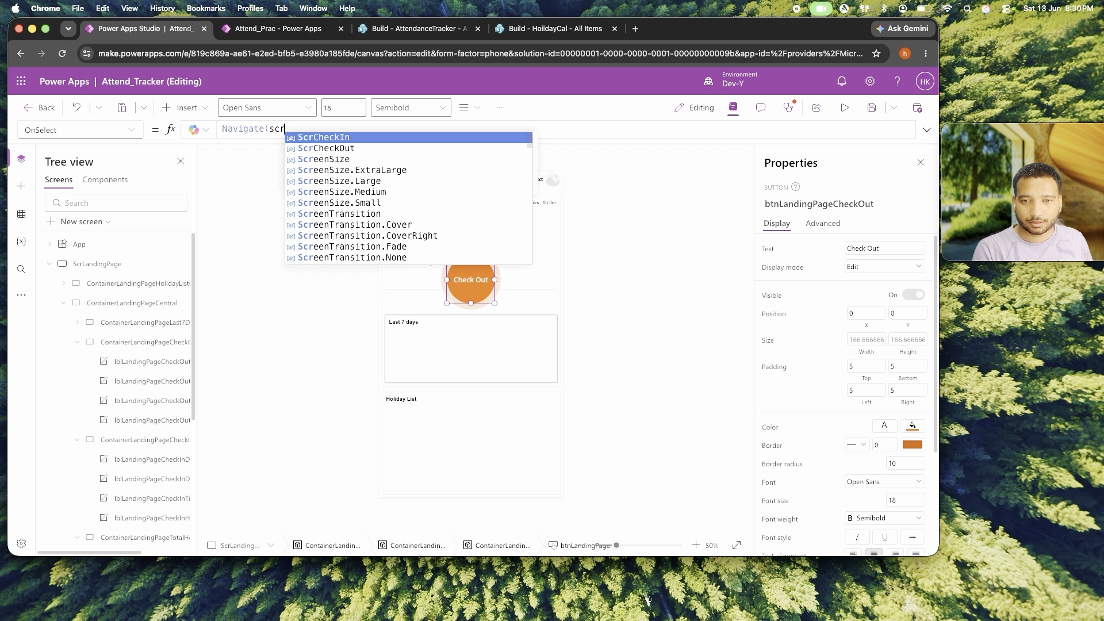
pyautogui.write(')')
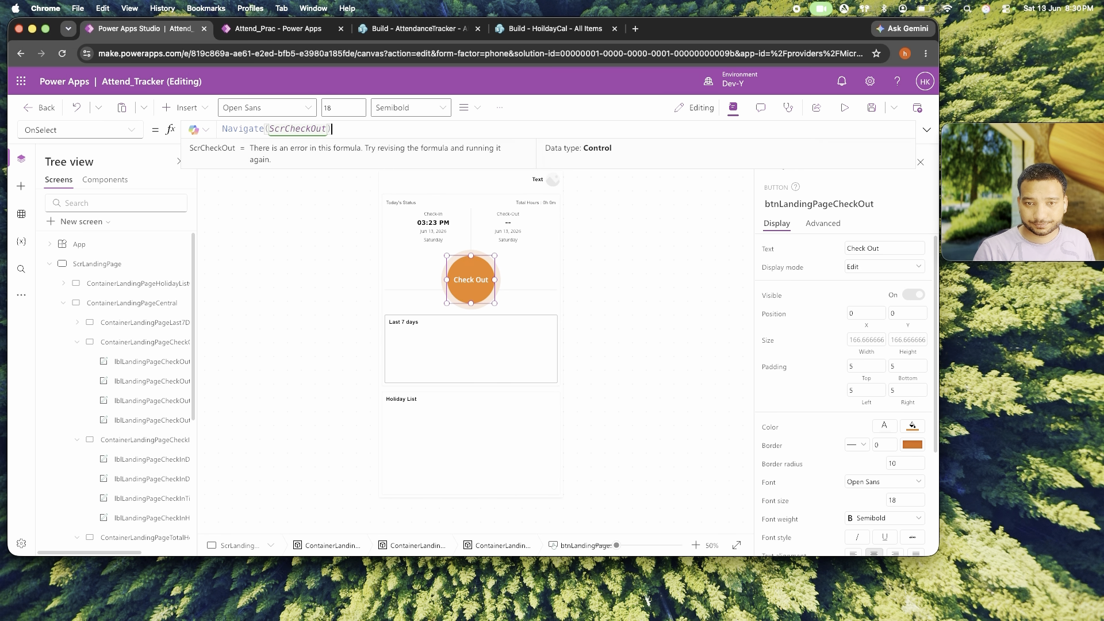
pyautogui.click(874, 108)
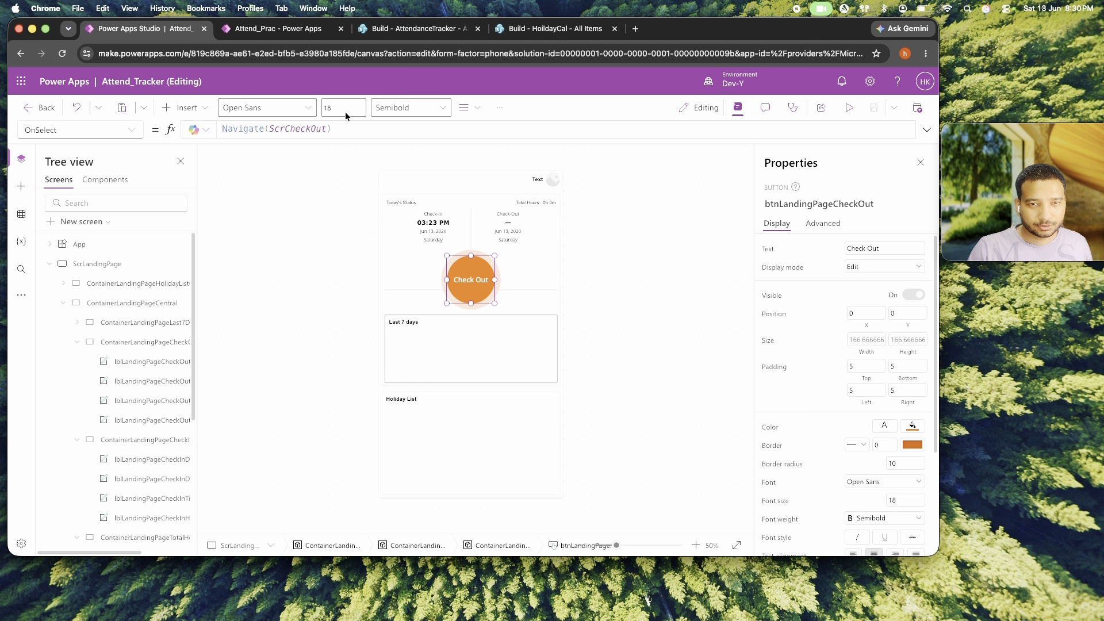
# Preview the app and test the Check Out button's navigation, then return to editing.
pyautogui.click(849, 108)
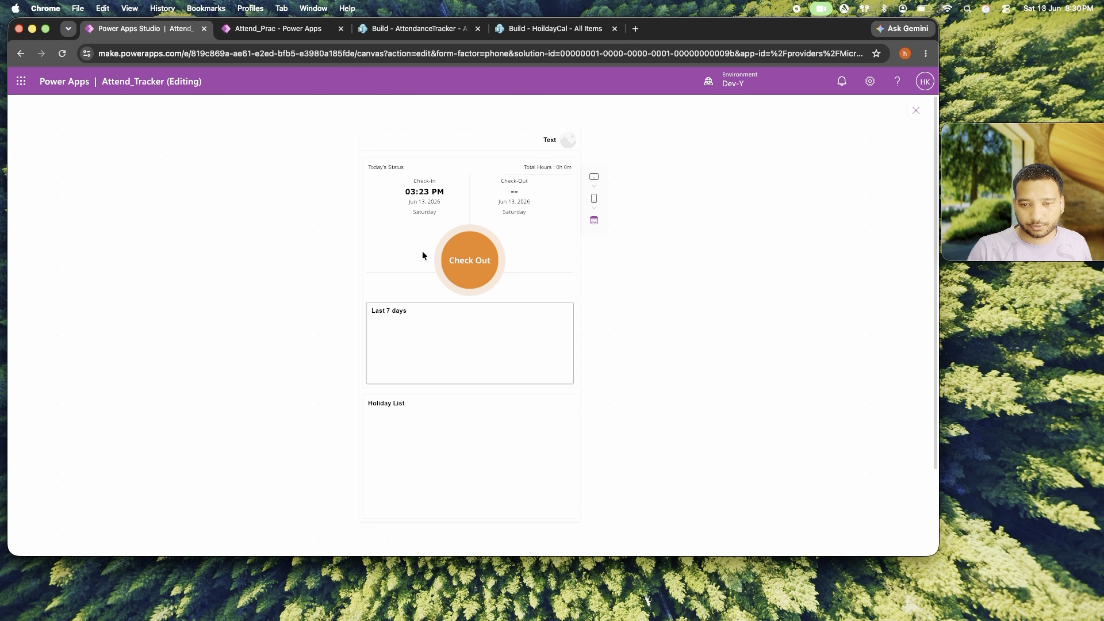
pyautogui.click(454, 260)
pyautogui.click(916, 110)
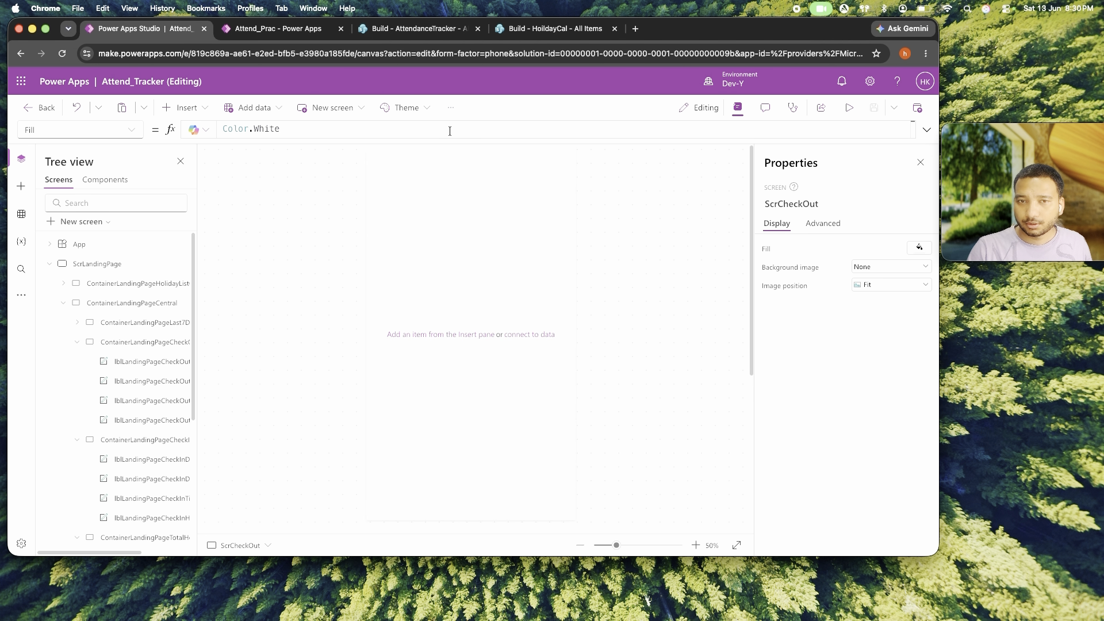
# Switch to the Attend_Prac reference app and examine its check-out confirmation screen.
pyautogui.click(249, 38)
pyautogui.click(467, 276)
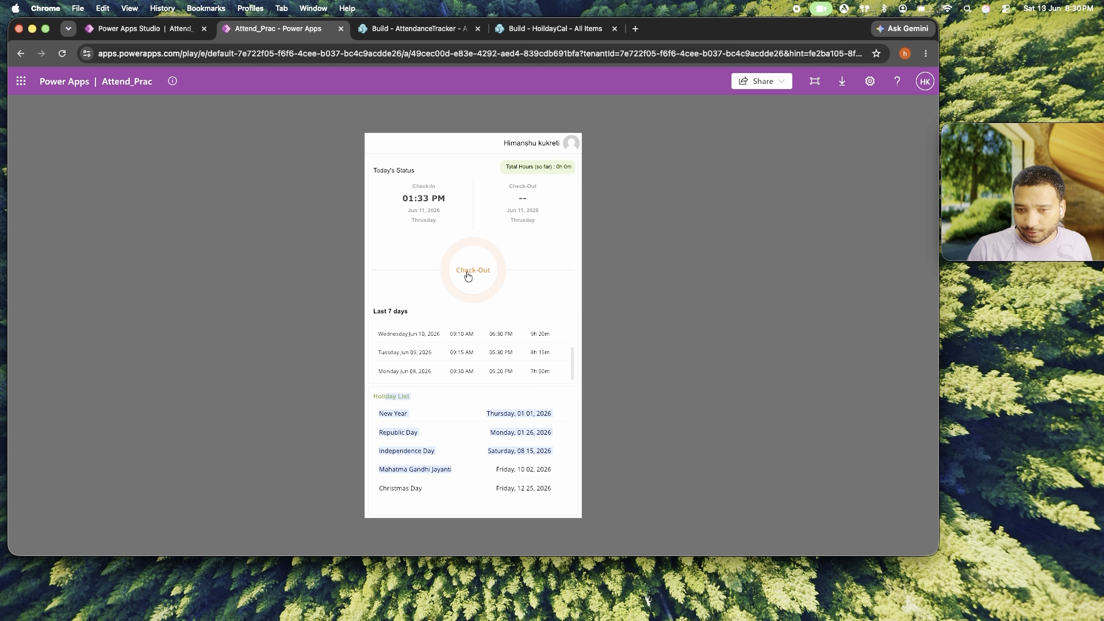
pyautogui.moveTo(443, 315); pyautogui.dragTo(526, 310)
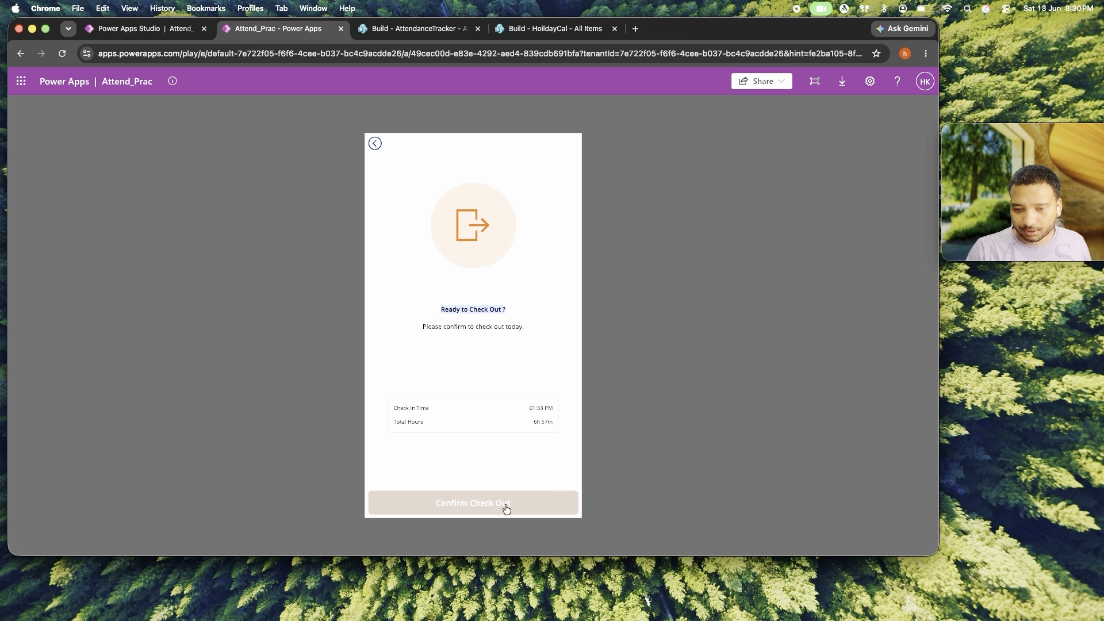
# Back in the Attend_Tracker editor, insert a Back icon on ScrCheckOut and position it at X 10, Y 10.
pyautogui.click(132, 29)
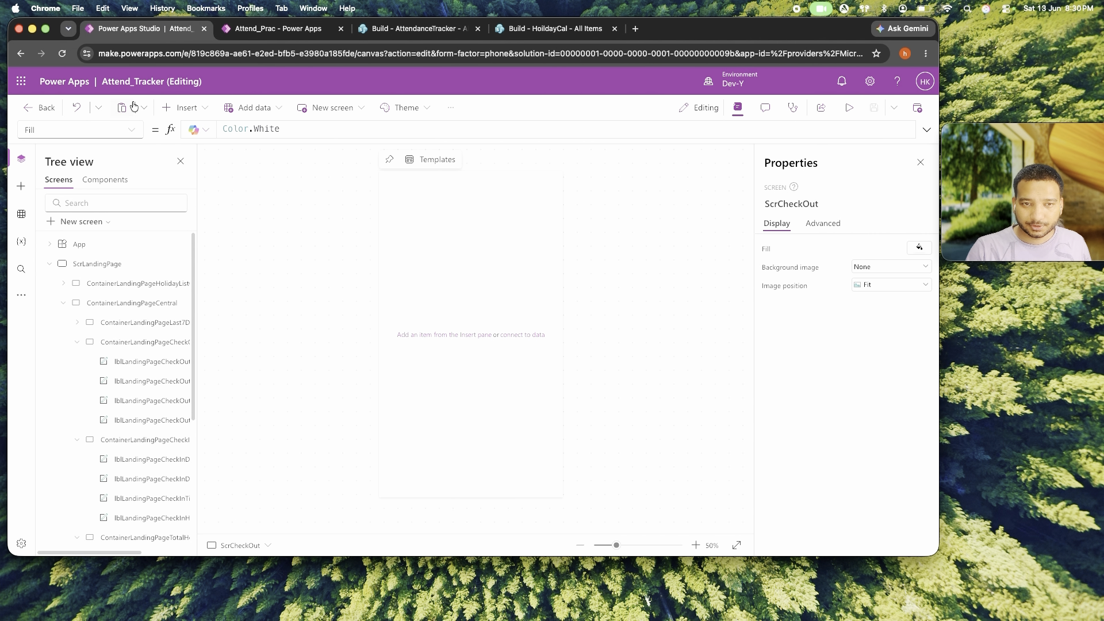
pyautogui.click(187, 108)
pyautogui.write('bac')
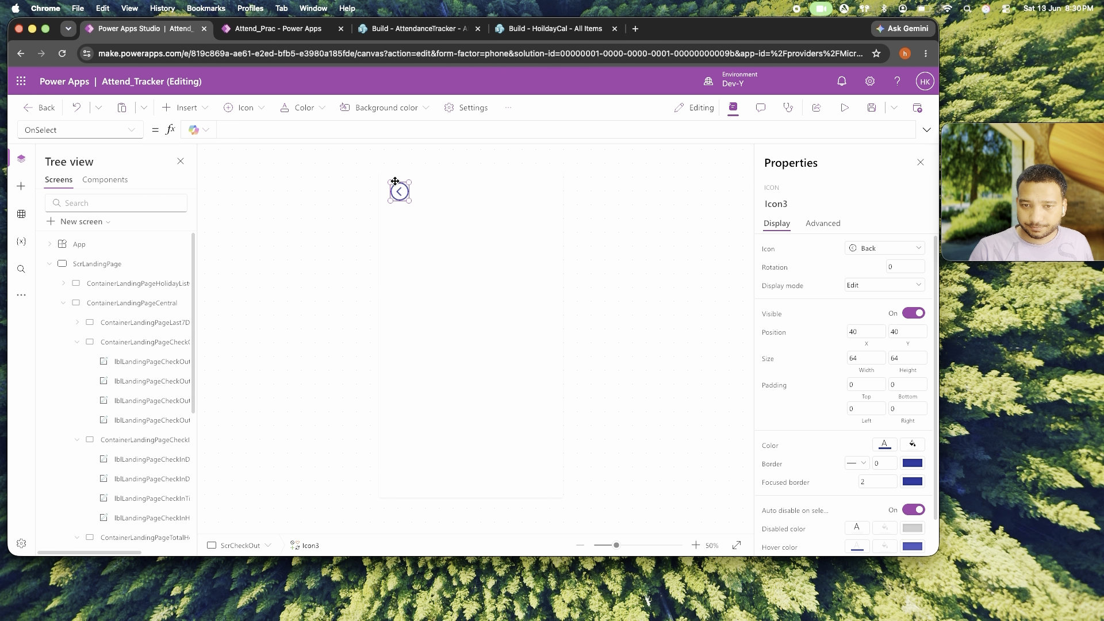
pyautogui.click(868, 330)
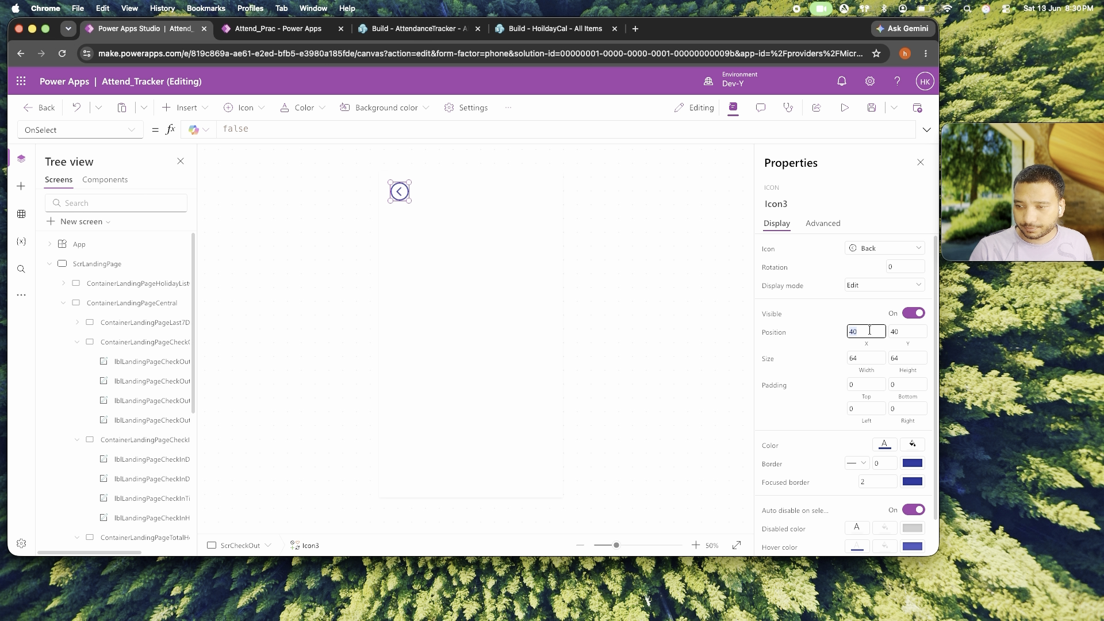
pyautogui.write('10')
pyautogui.press('Tab')
pyautogui.write('10')
pyautogui.press('Tab')
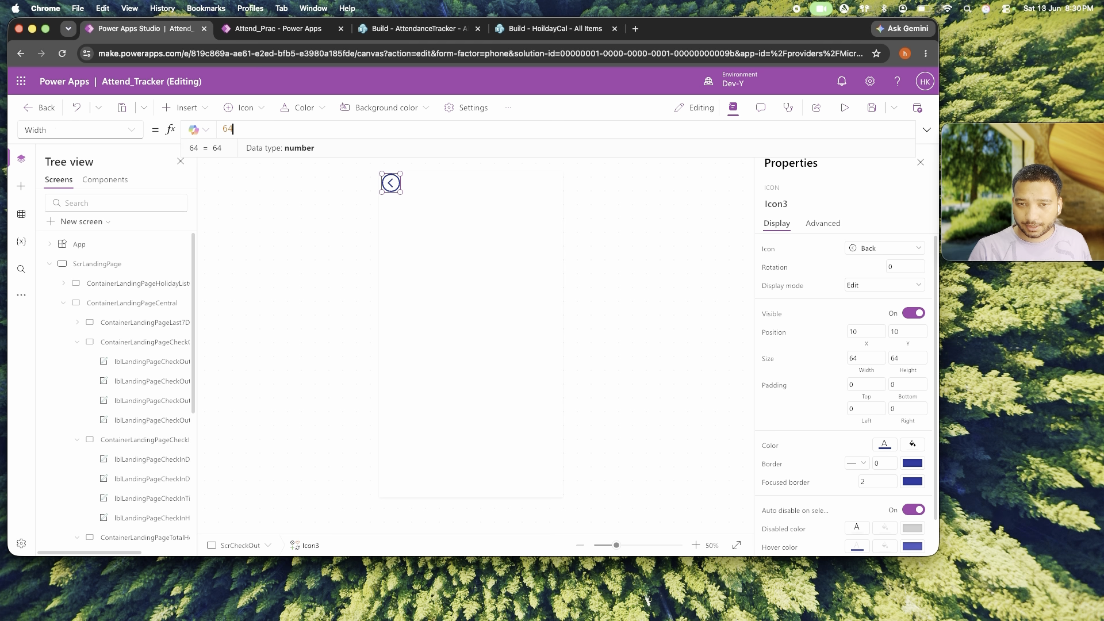
# Resize the Back icon on ScrCheckOut to 50 by 50, matching the Back icon on ScrCheckIn.
pyautogui.click(49, 263)
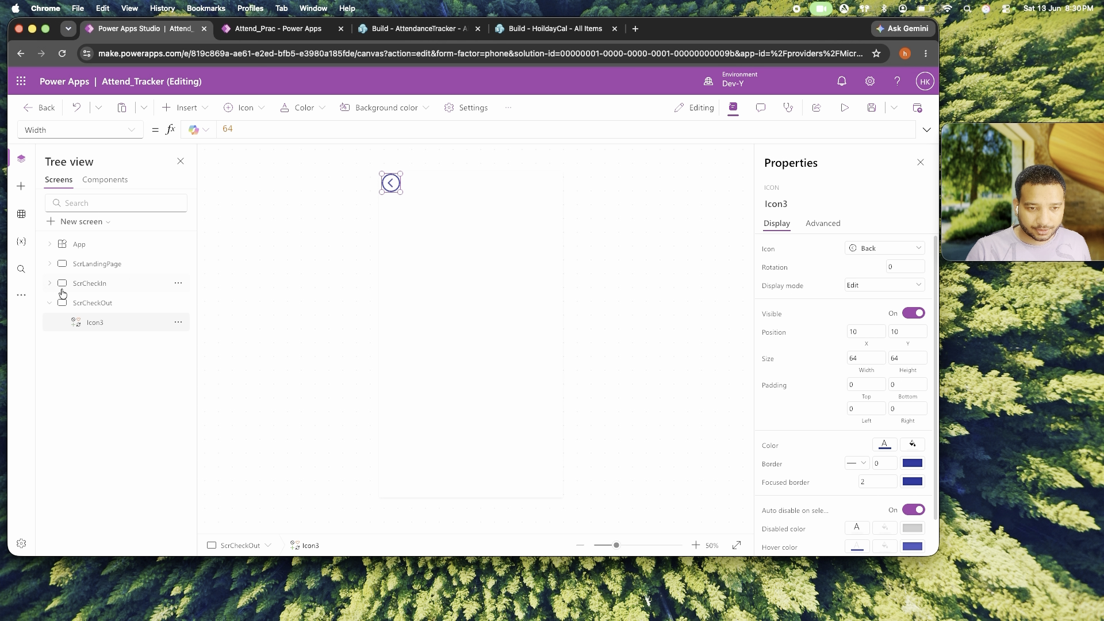
pyautogui.click(90, 283)
pyautogui.click(389, 183)
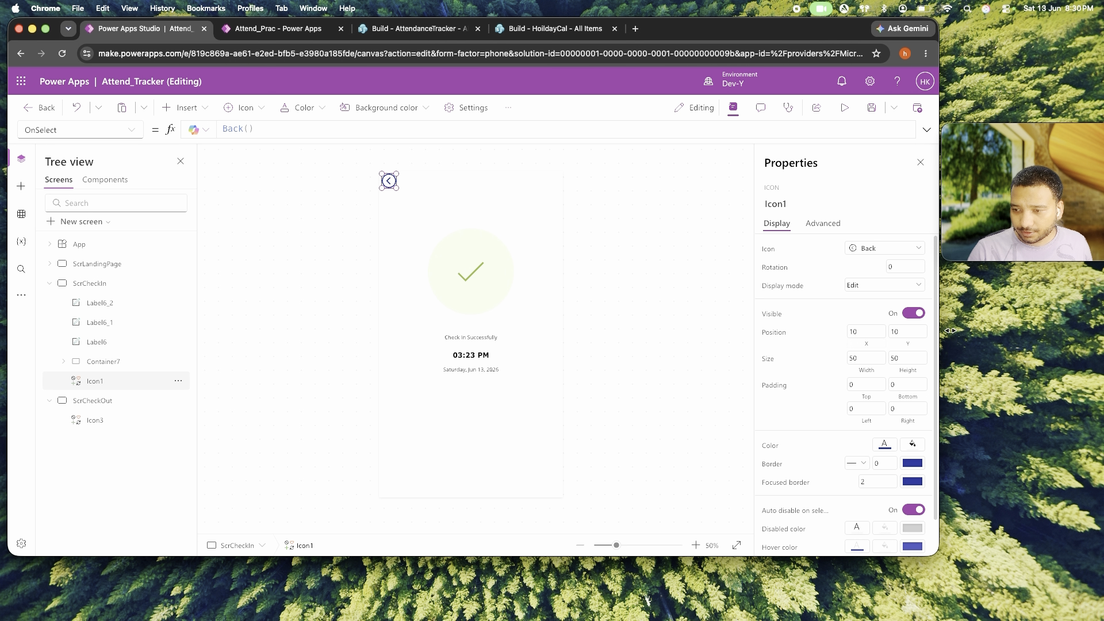
pyautogui.click(80, 400)
pyautogui.click(390, 183)
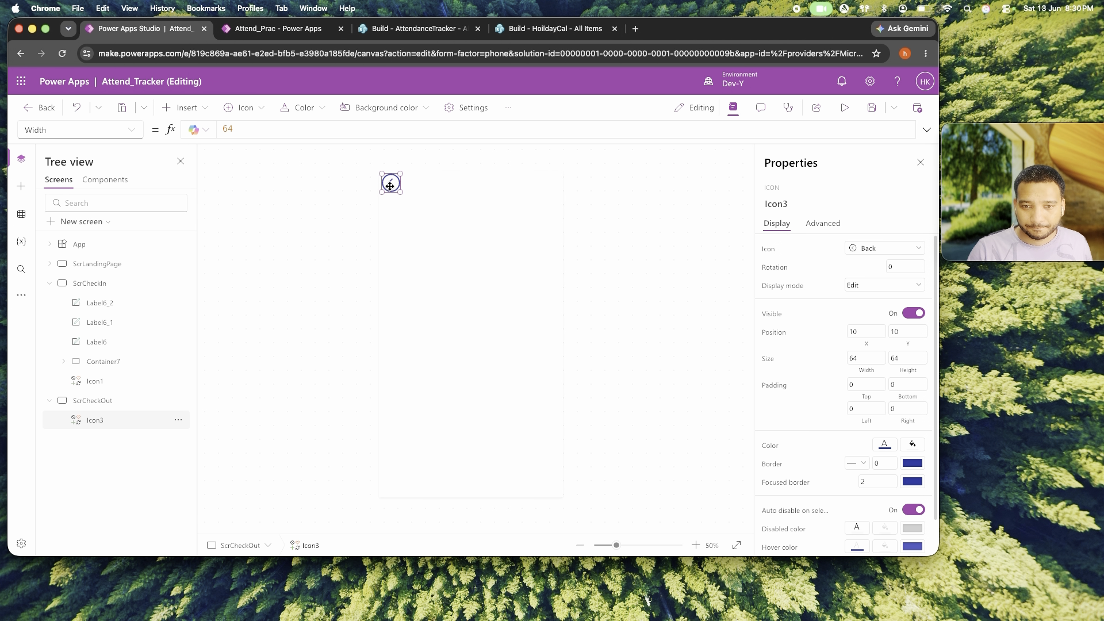
pyautogui.moveTo(866, 358); pyautogui.dragTo(705, 356)
pyautogui.write('50')
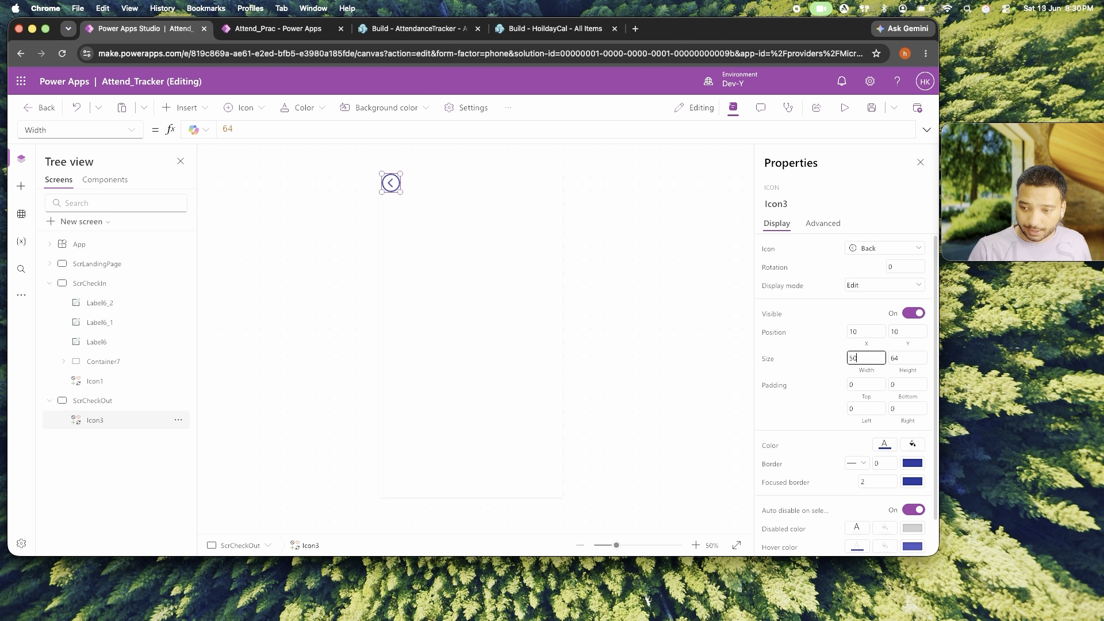
pyautogui.press('Tab')
pyautogui.write('50')
pyautogui.click(705, 350)
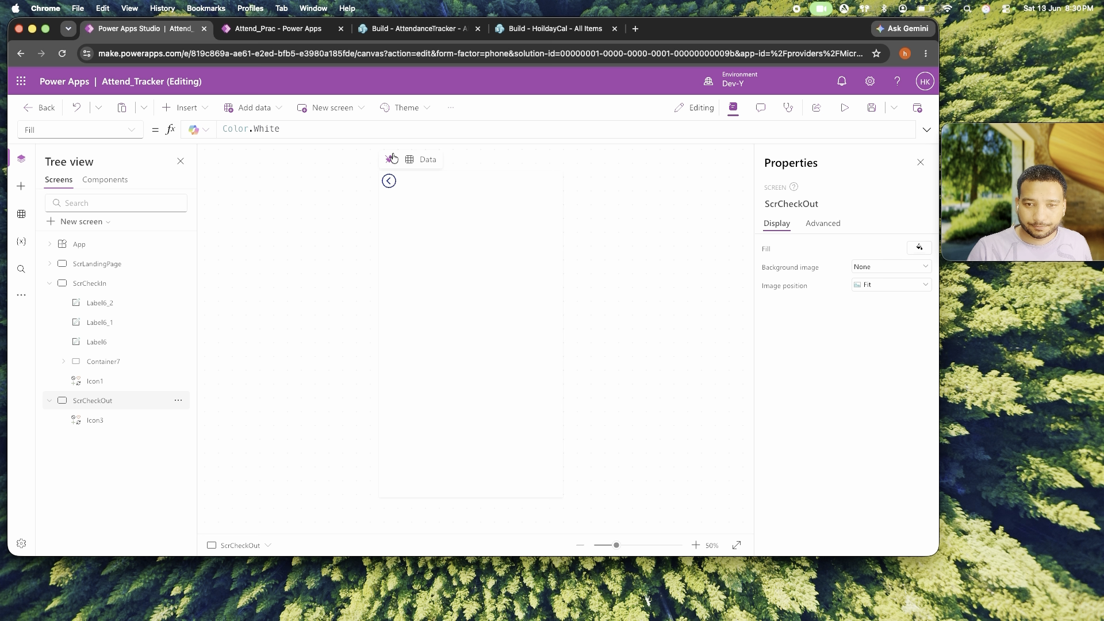
# Copy the round check mark container from ScrCheckIn and paste it onto ScrCheckOut.
pyautogui.click(123, 361)
pyautogui.click(605, 312)
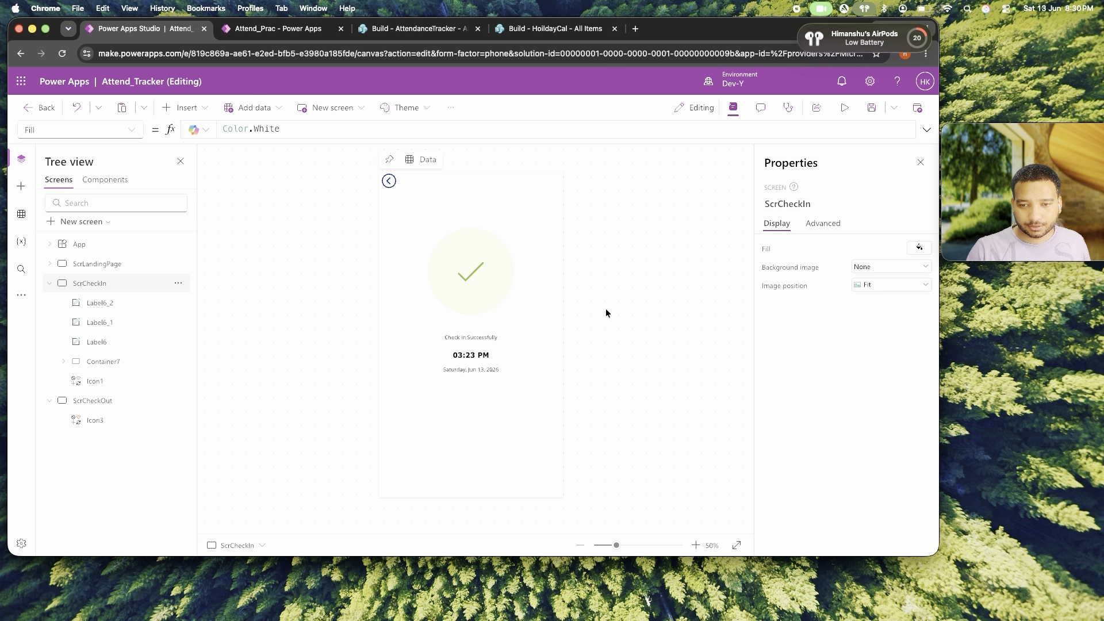
pyautogui.click(502, 310)
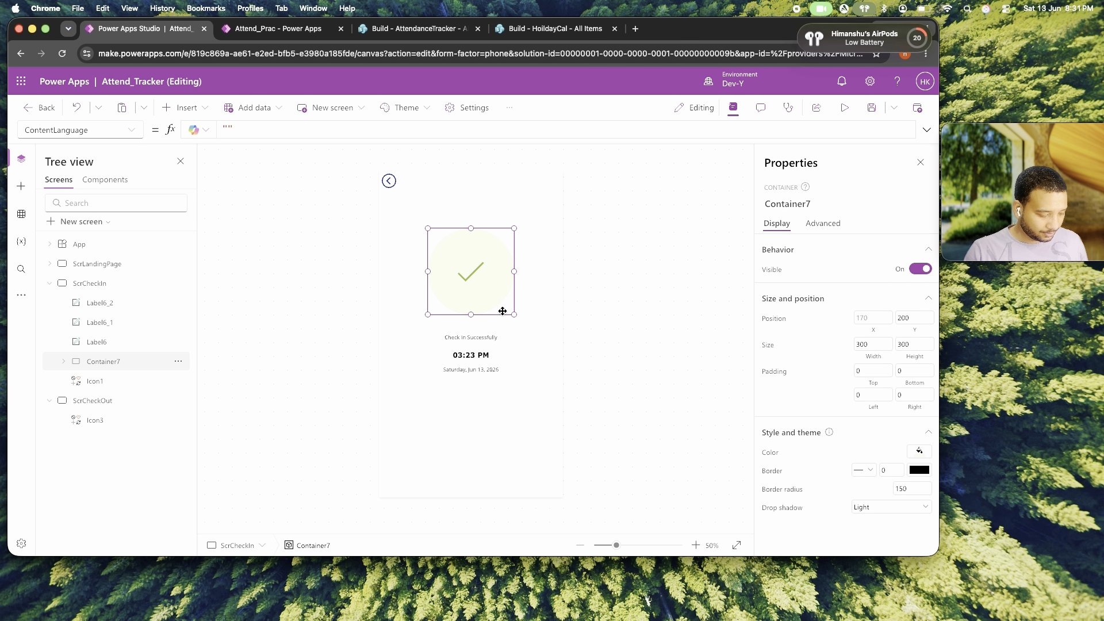
pyautogui.click(133, 401)
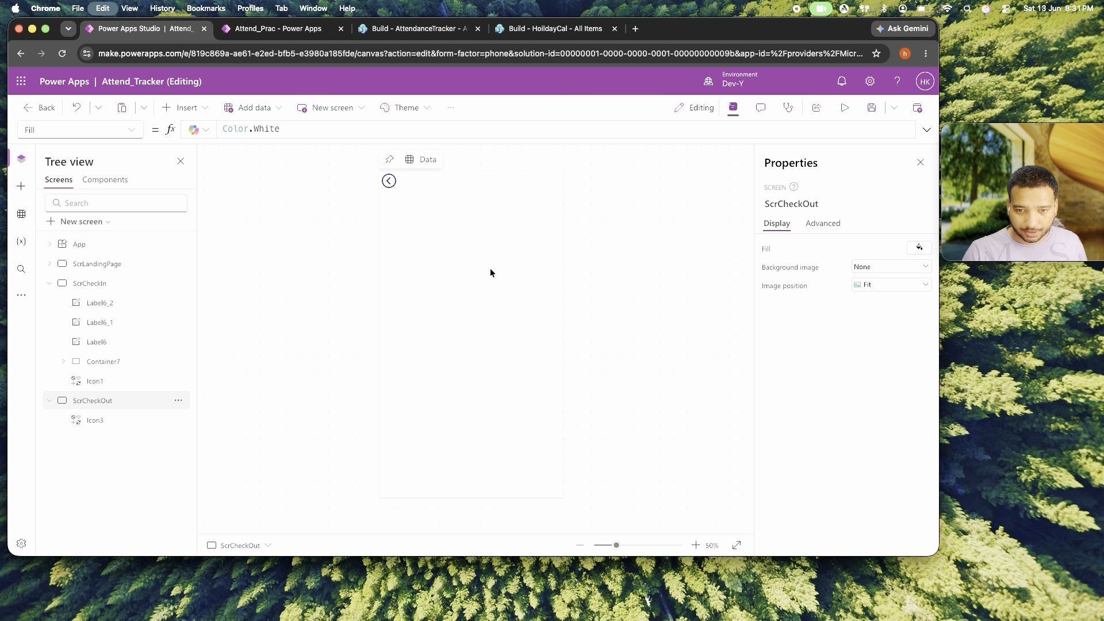
pyautogui.press('super+v')
pyautogui.click(526, 283)
pyautogui.click(498, 297)
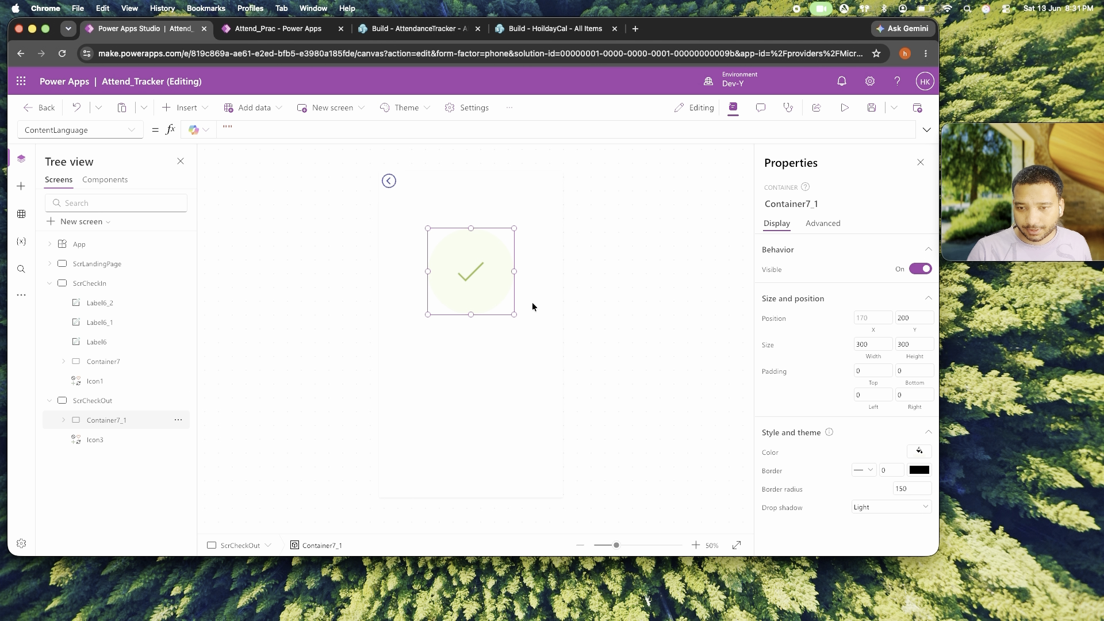
# Change the fill of the circular container on ScrCheckOut to the lightest orange theme color.
pyautogui.click(919, 451)
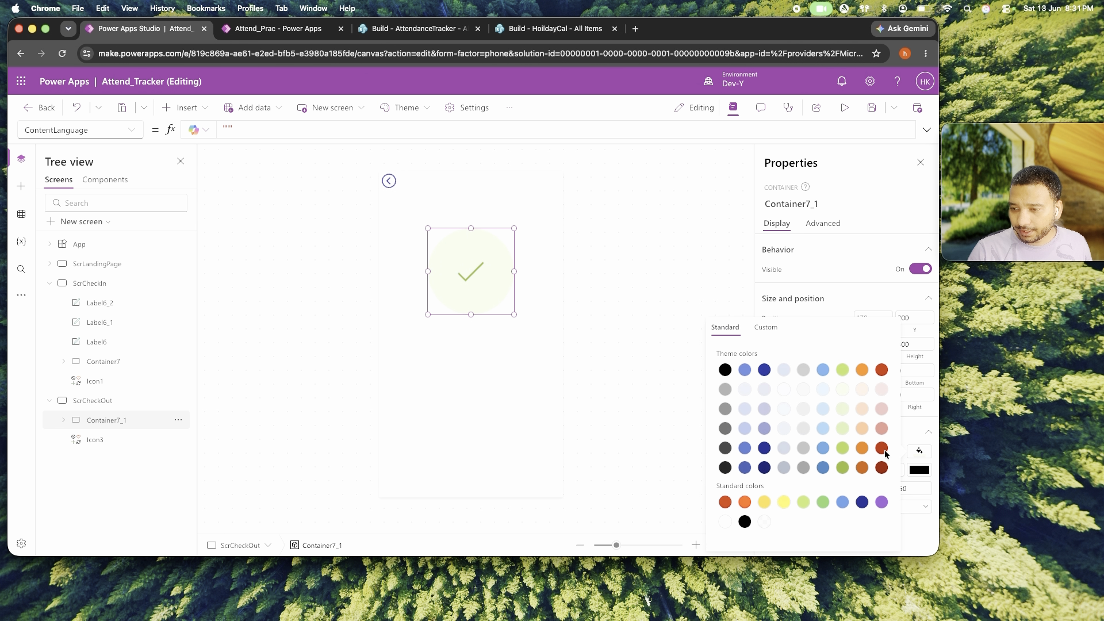
pyautogui.click(862, 413)
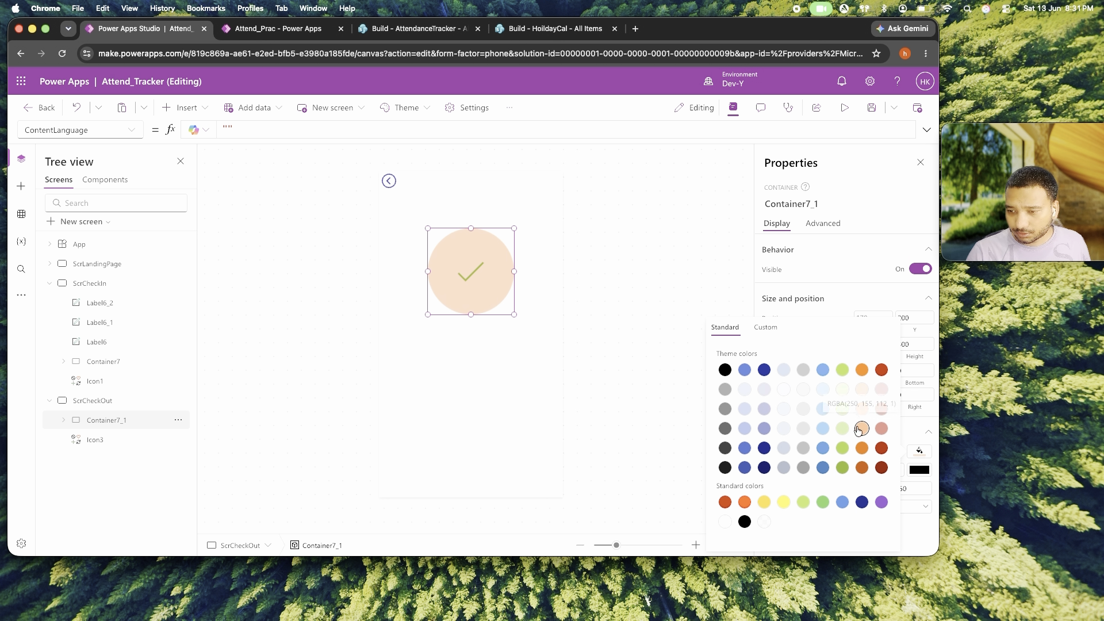
pyautogui.click(861, 428)
pyautogui.click(861, 391)
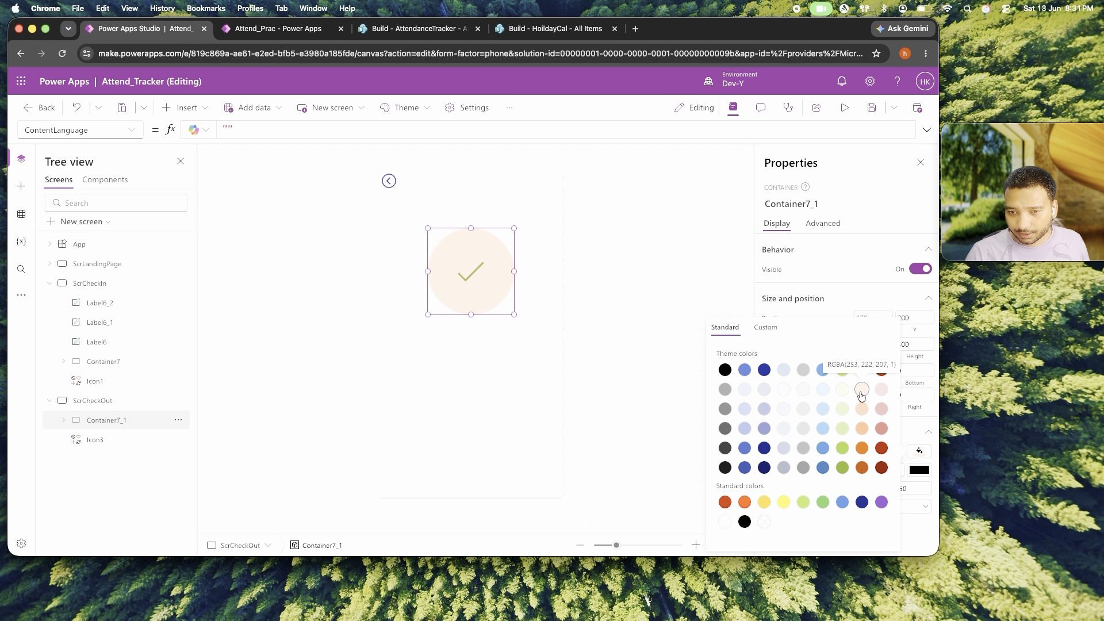
pyautogui.click(713, 249)
# Replace the check mark inside the ScrCheckOut circle with the Leave icon.
pyautogui.click(481, 280)
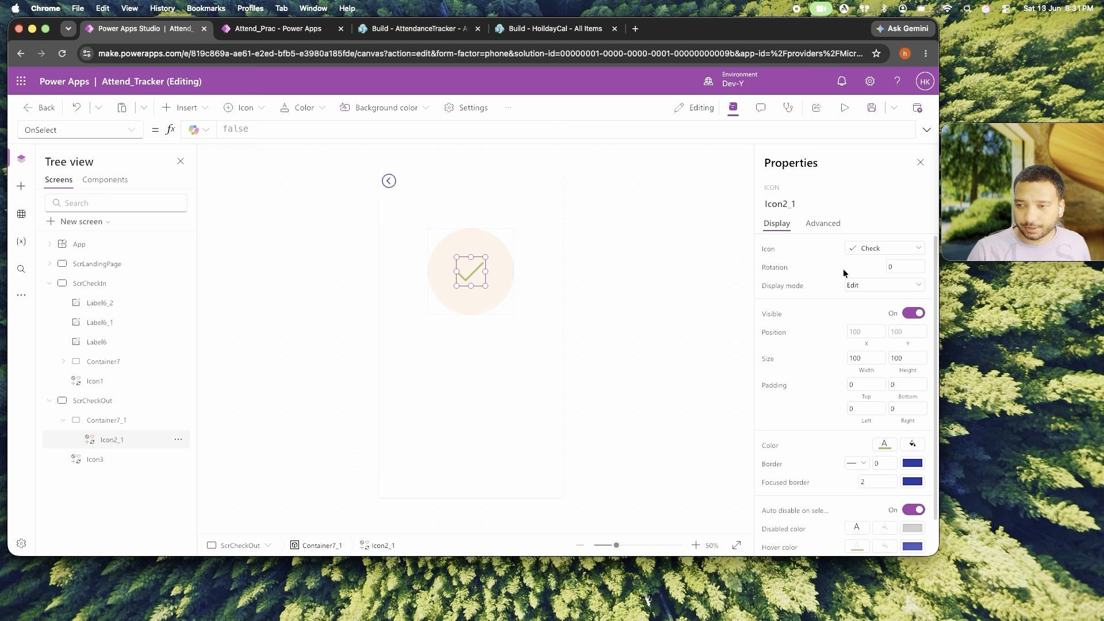
pyautogui.click(872, 250)
pyautogui.write('ex')
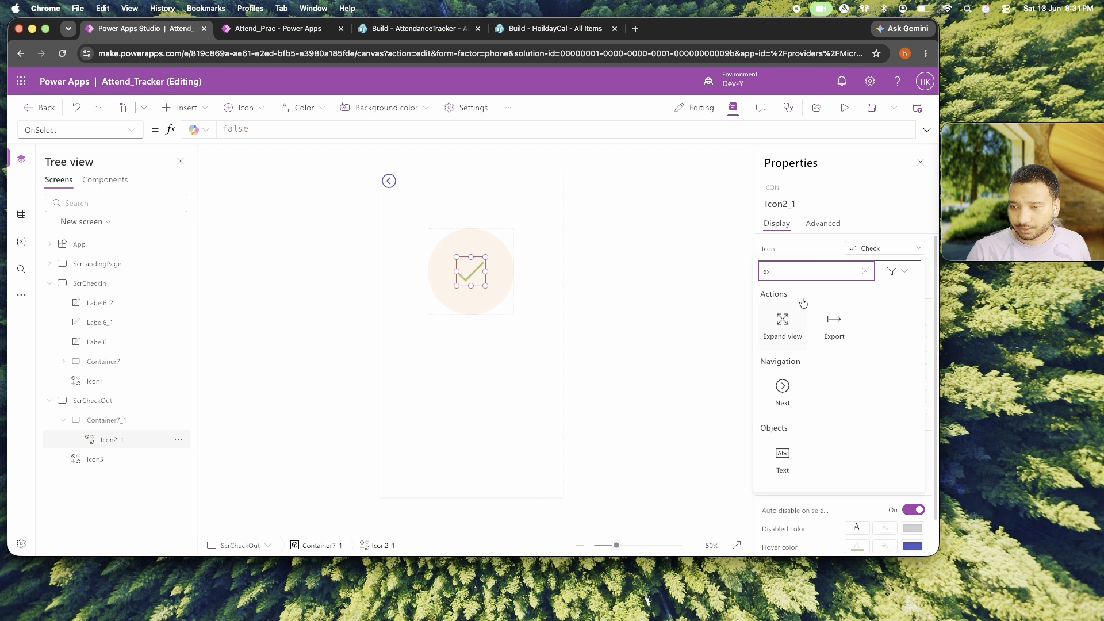
pyautogui.doubleClick(780, 275)
pyautogui.press('BackSpace')
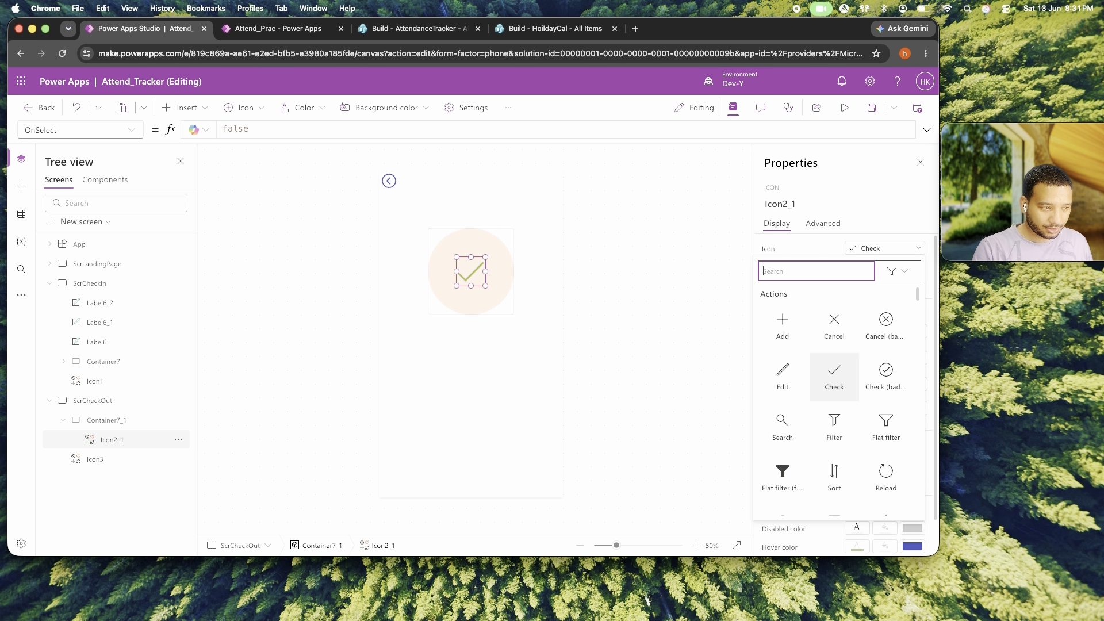
pyautogui.write('lea')
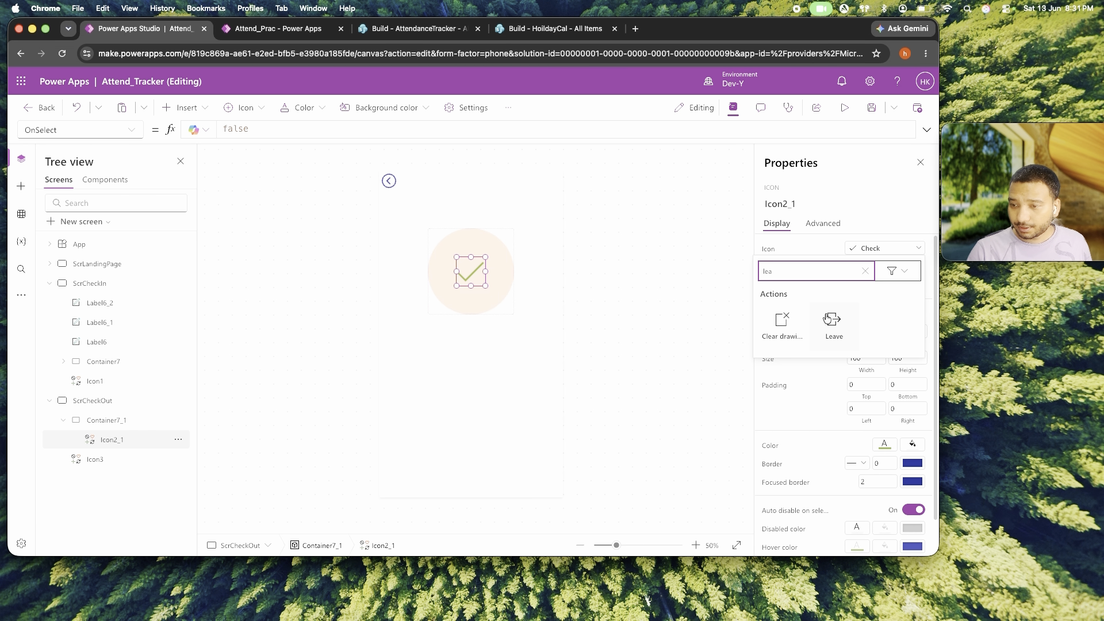
pyautogui.click(829, 319)
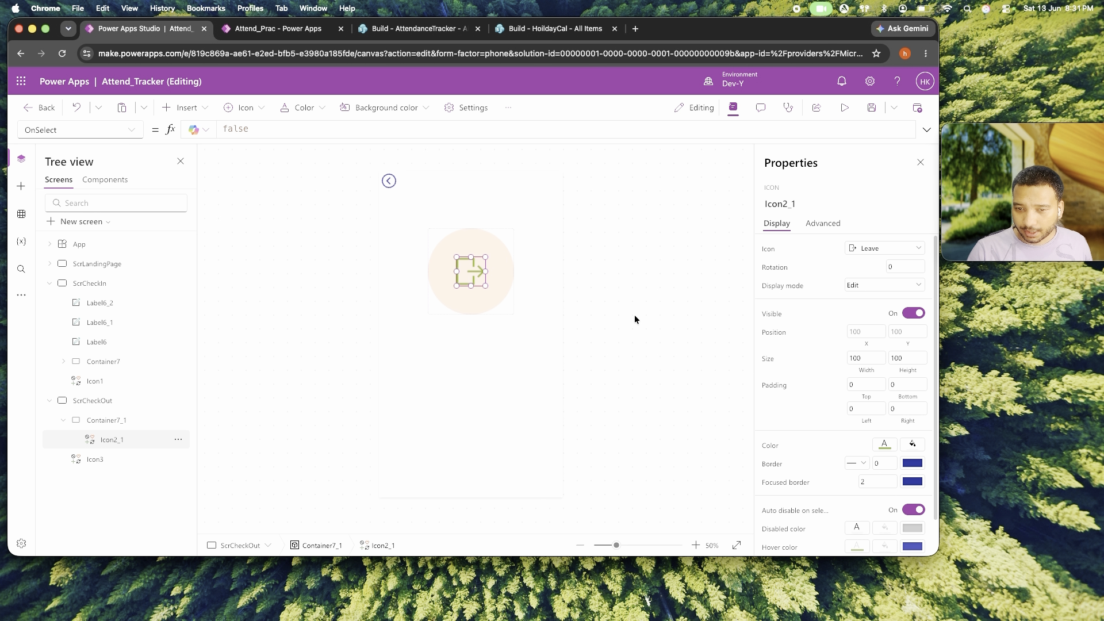
# Change the Leave icon's color on ScrCheckOut to the second-darkest orange theme color.
pyautogui.click(884, 446)
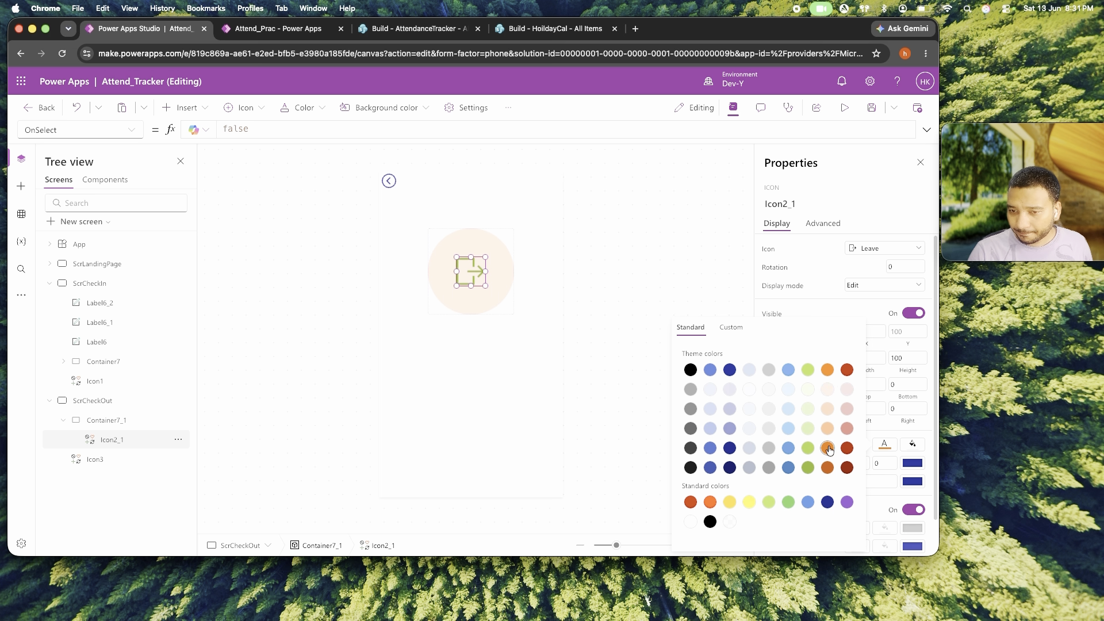
pyautogui.click(827, 448)
pyautogui.click(554, 244)
pyautogui.click(480, 264)
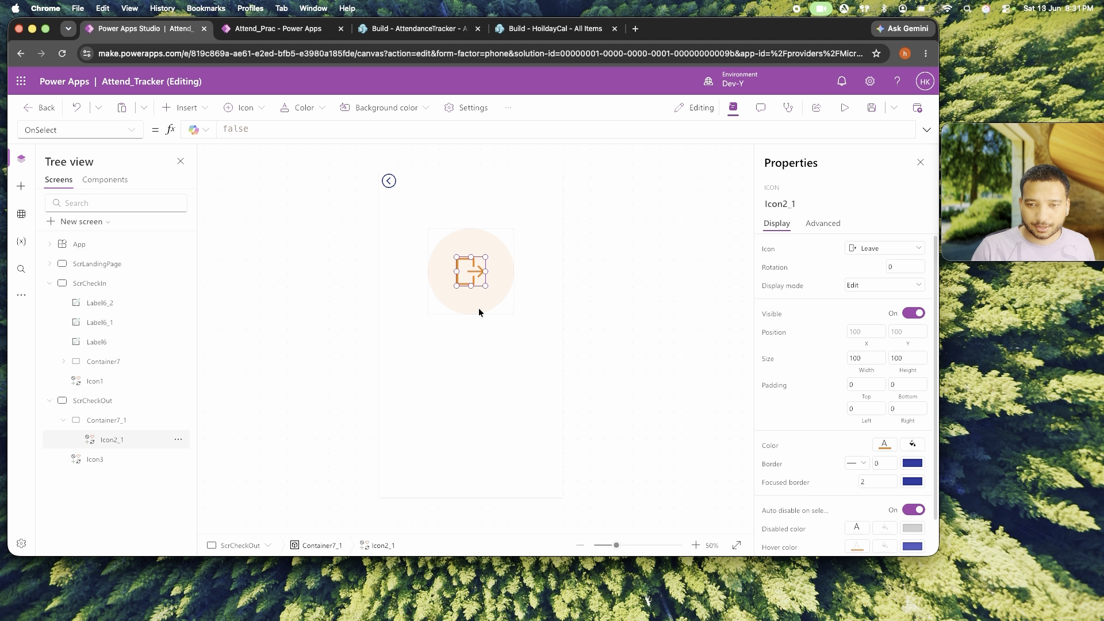
pyautogui.click(525, 382)
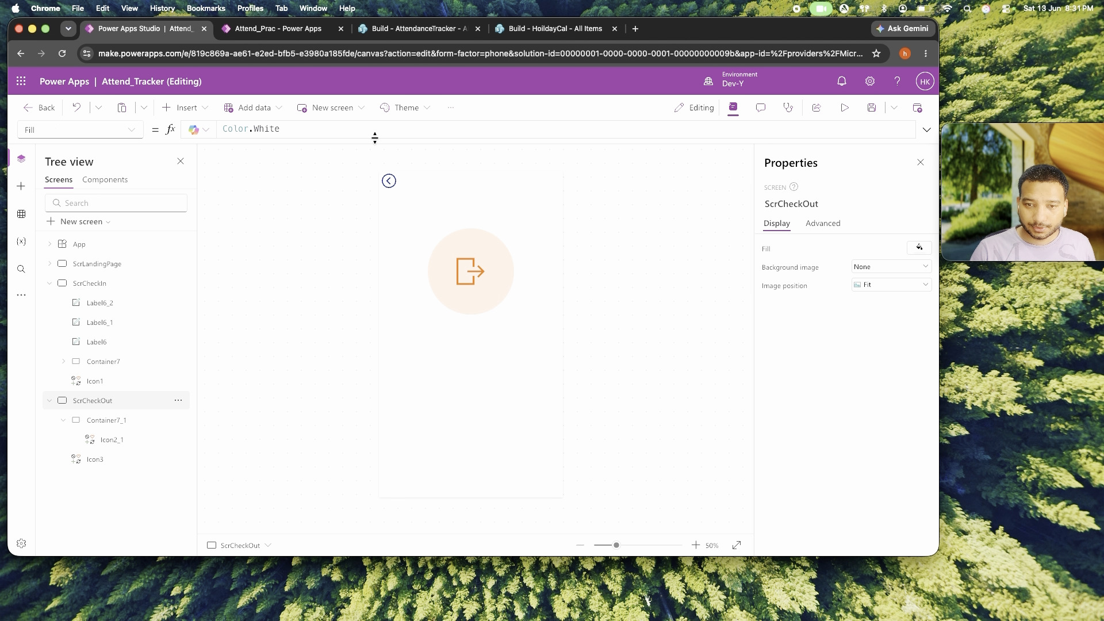
# Copy the "Check In Successfully" label from ScrCheckIn and paste it onto ScrCheckOut.
pyautogui.click(92, 285)
pyautogui.click(494, 339)
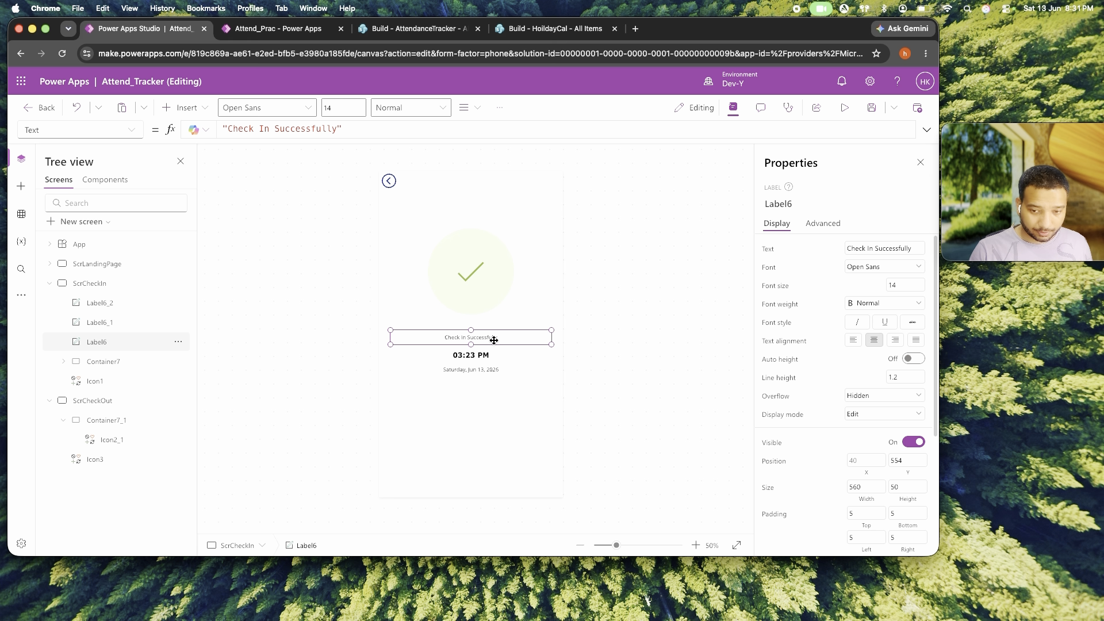
pyautogui.click(101, 438)
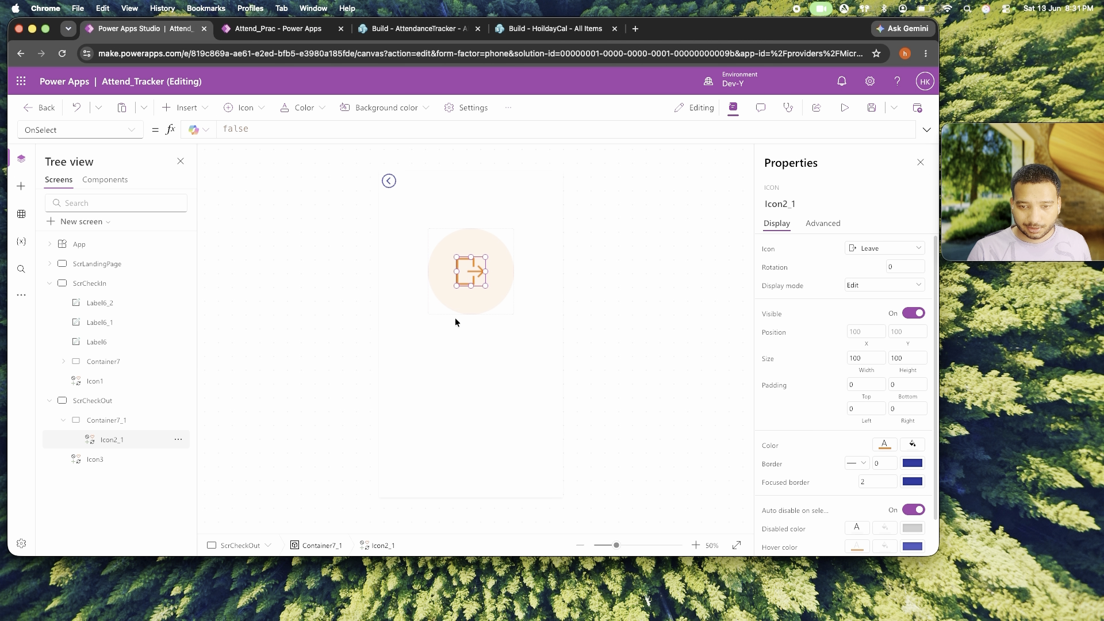
pyautogui.click(470, 398)
pyautogui.press('cmd+v')
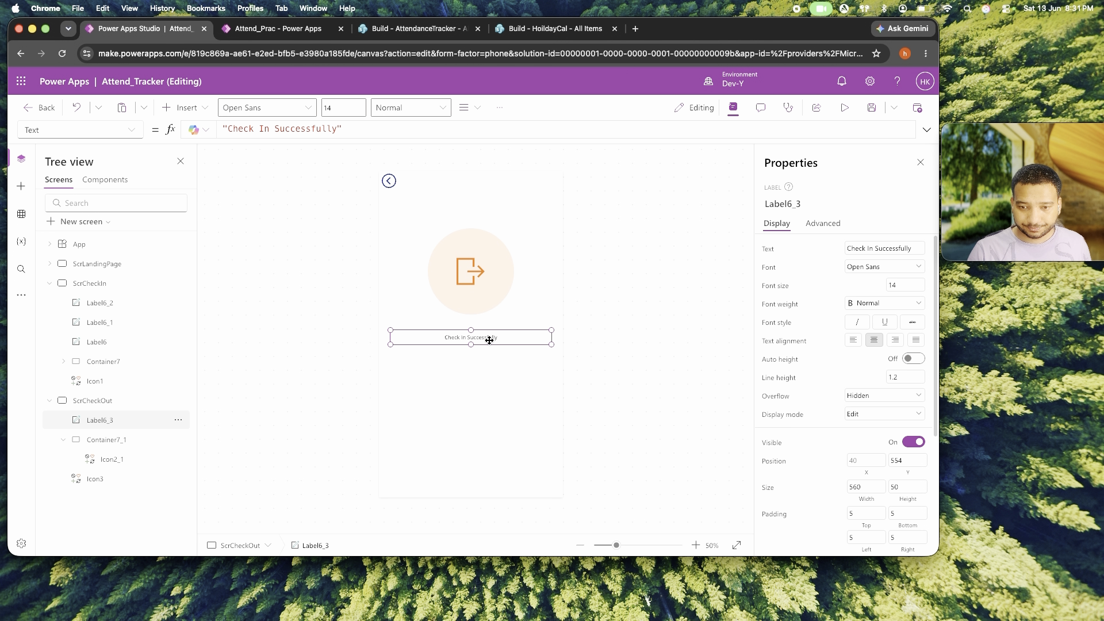
# Set the pasted label's text on ScrCheckOut to "Ready to check Out ?".
pyautogui.click(862, 246)
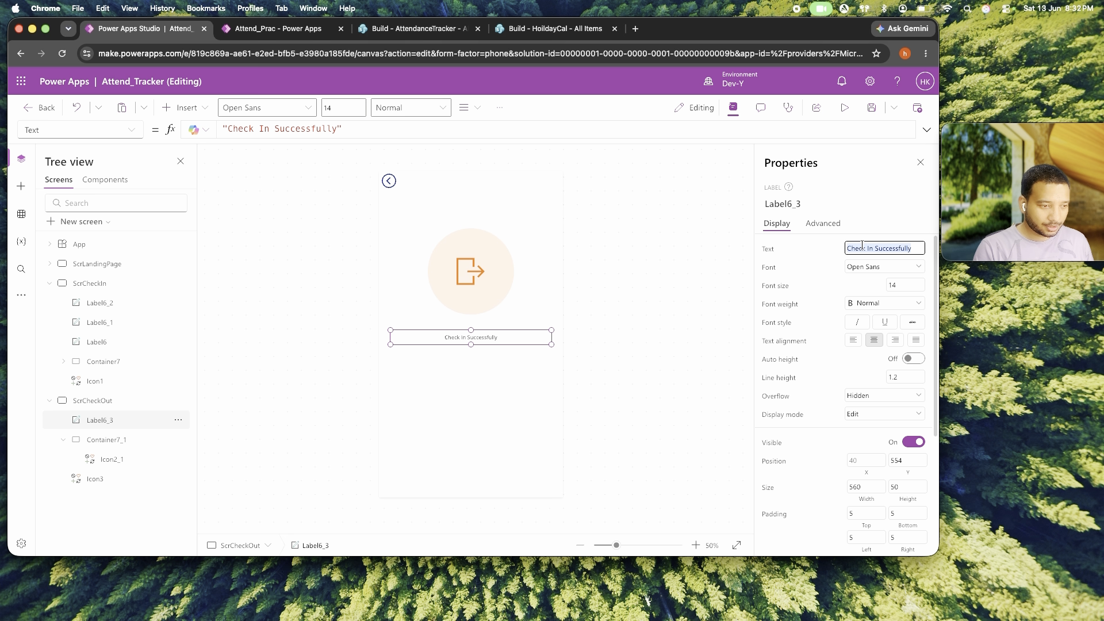
pyautogui.write('Ready to check Out ?')
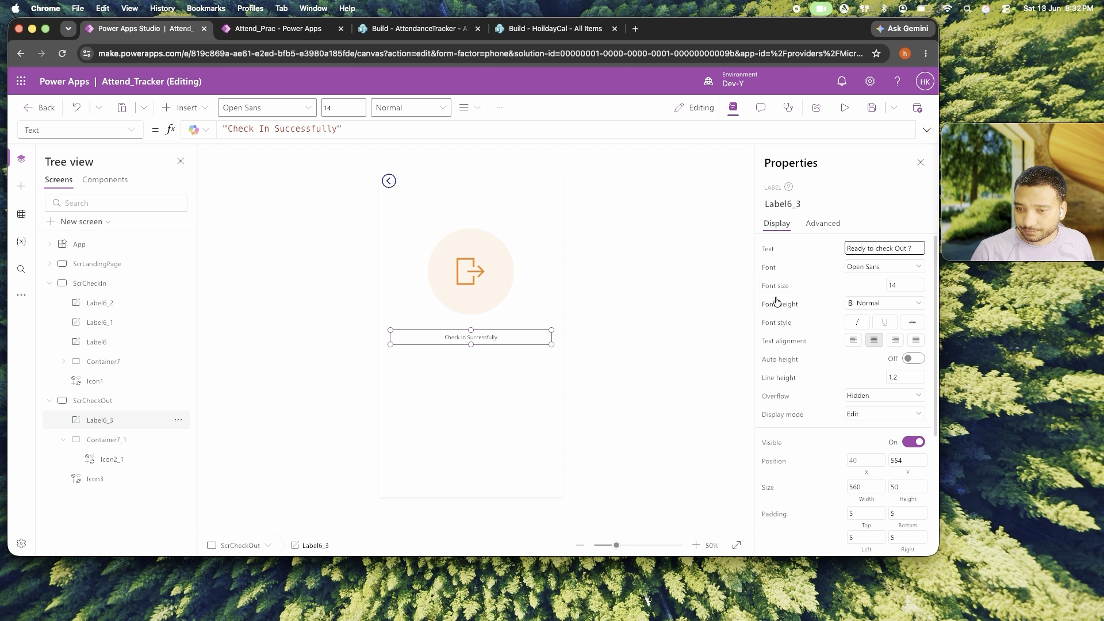
pyautogui.click(446, 359)
# Duplicate the "Ready to check Out ?" label and place the copy directly below it, at about Y 604.
pyautogui.click(466, 336)
pyautogui.press('super+c')
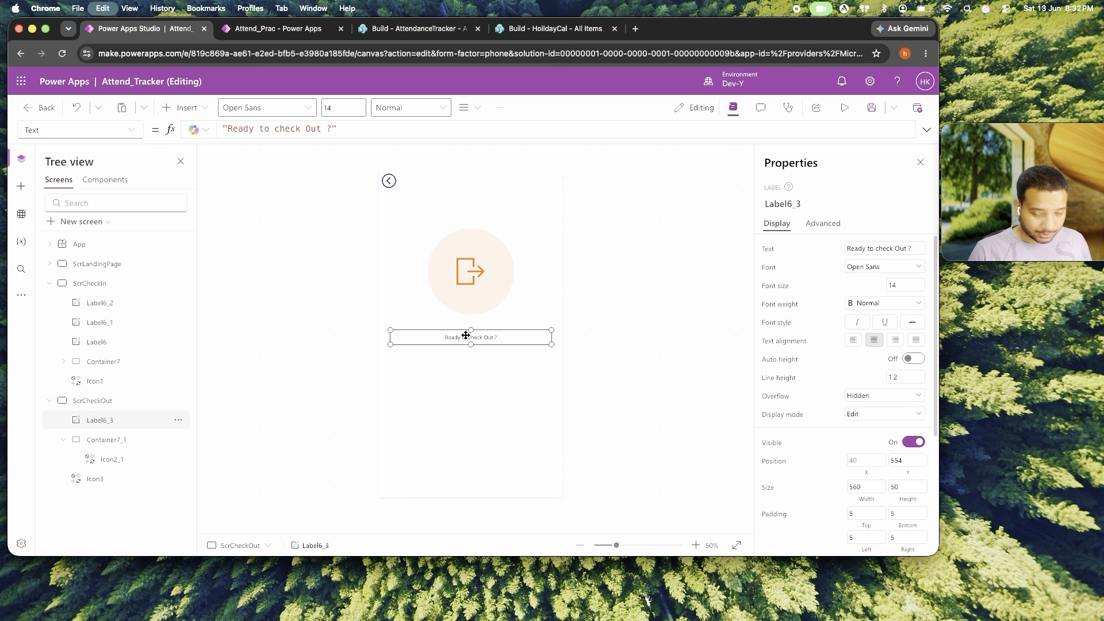
pyautogui.press('super+v')
pyautogui.moveTo(475, 342); pyautogui.dragTo(476, 356)
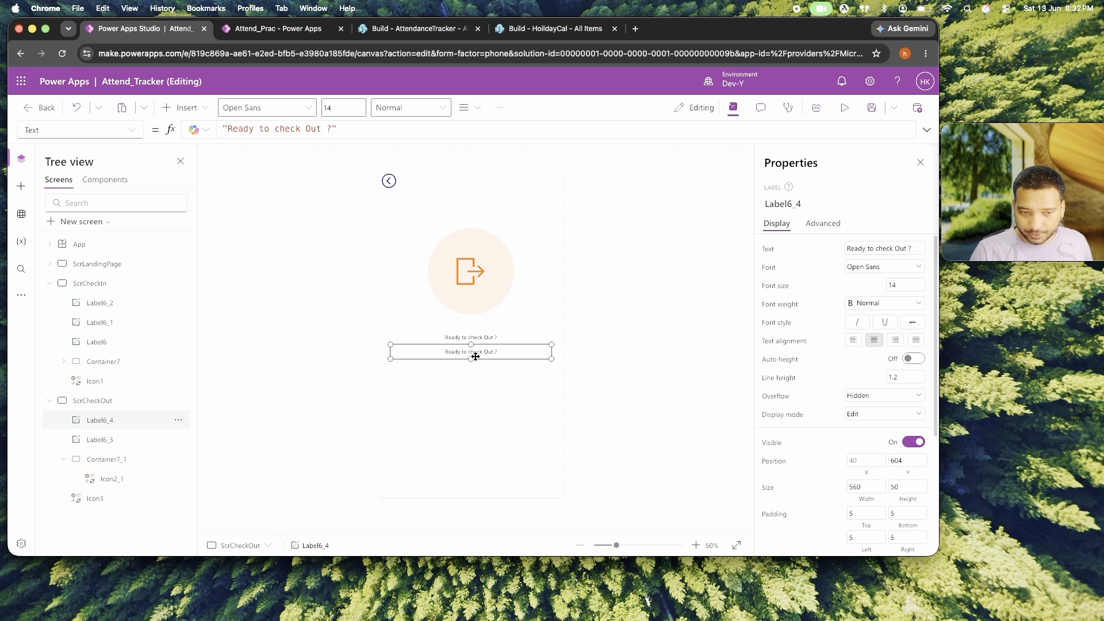
# Set the lower label's text to "Please confirm to check out today.".
pyautogui.tripleClick(882, 248)
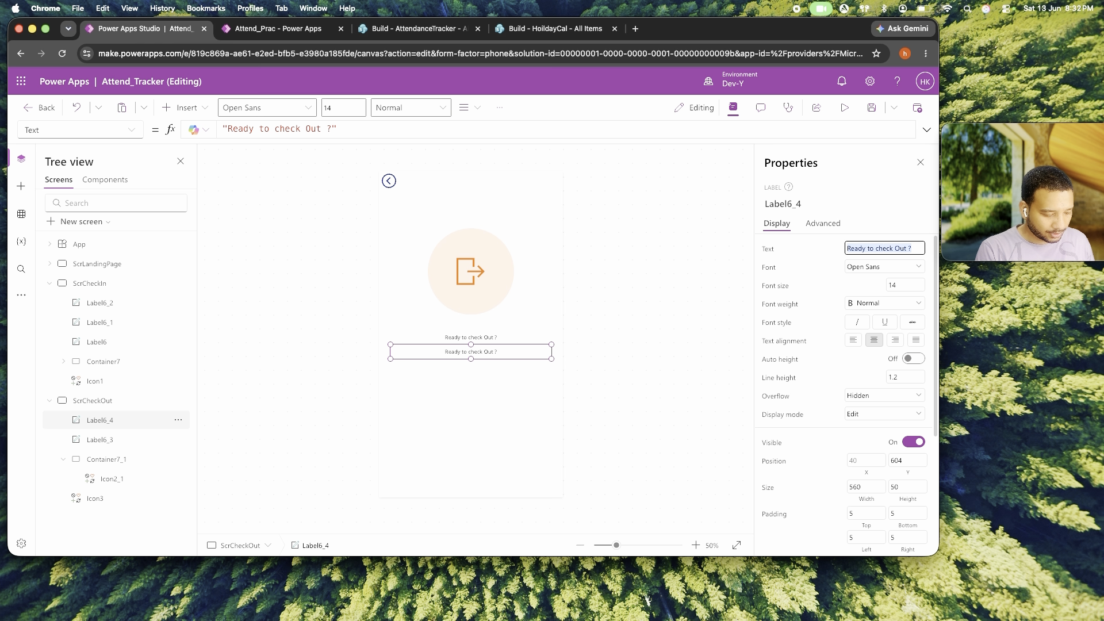
pyautogui.write('Please confirm t')
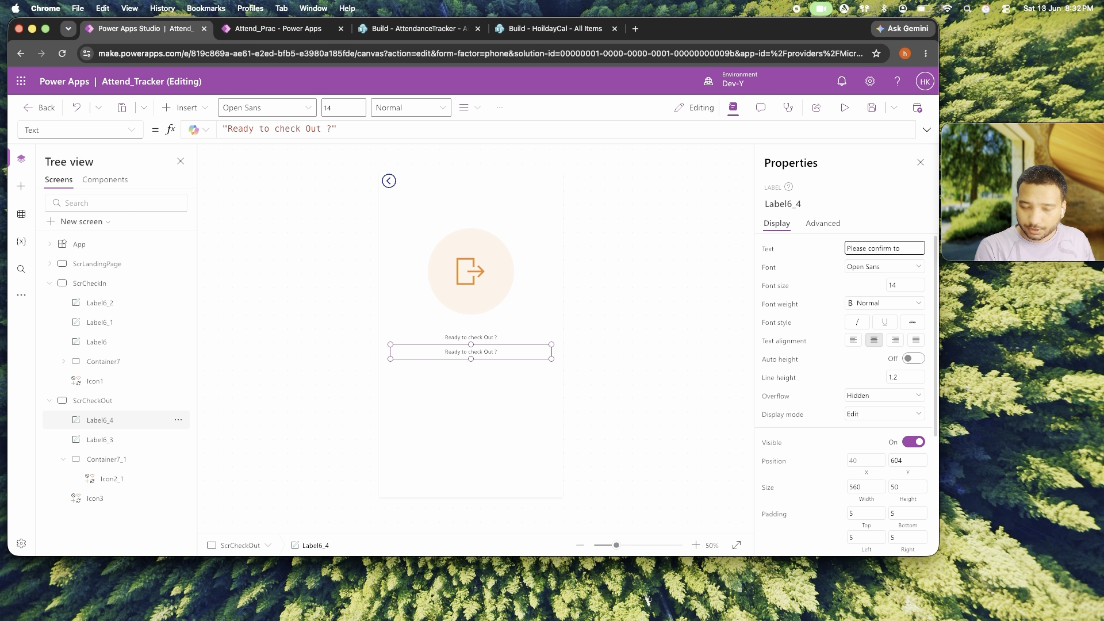
pyautogui.write(' out today')
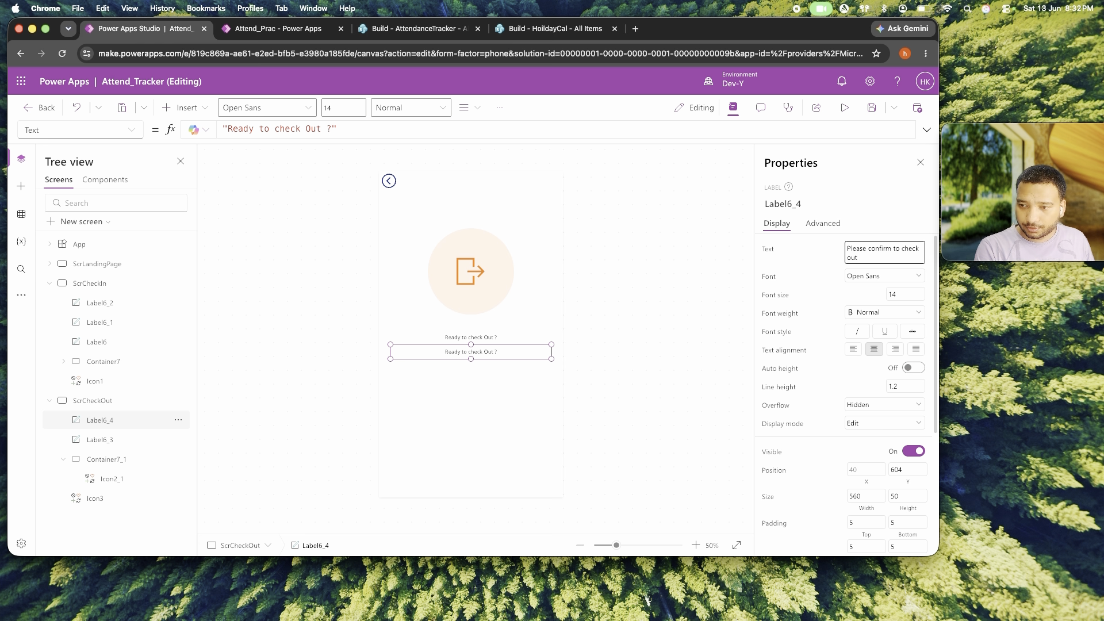
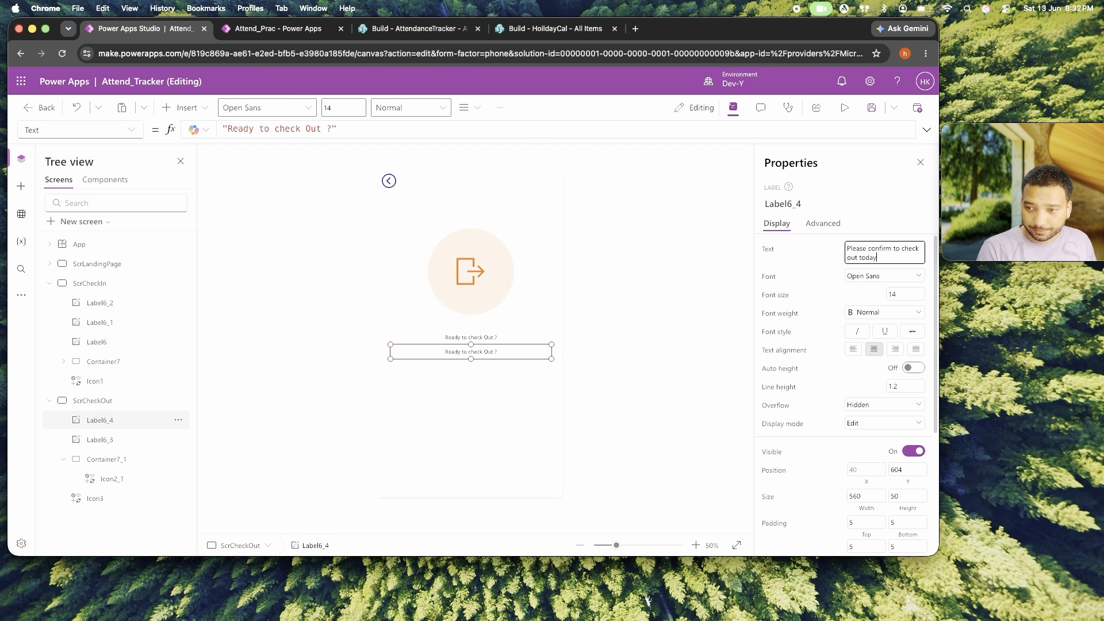
pyautogui.click(659, 334)
pyautogui.click(481, 354)
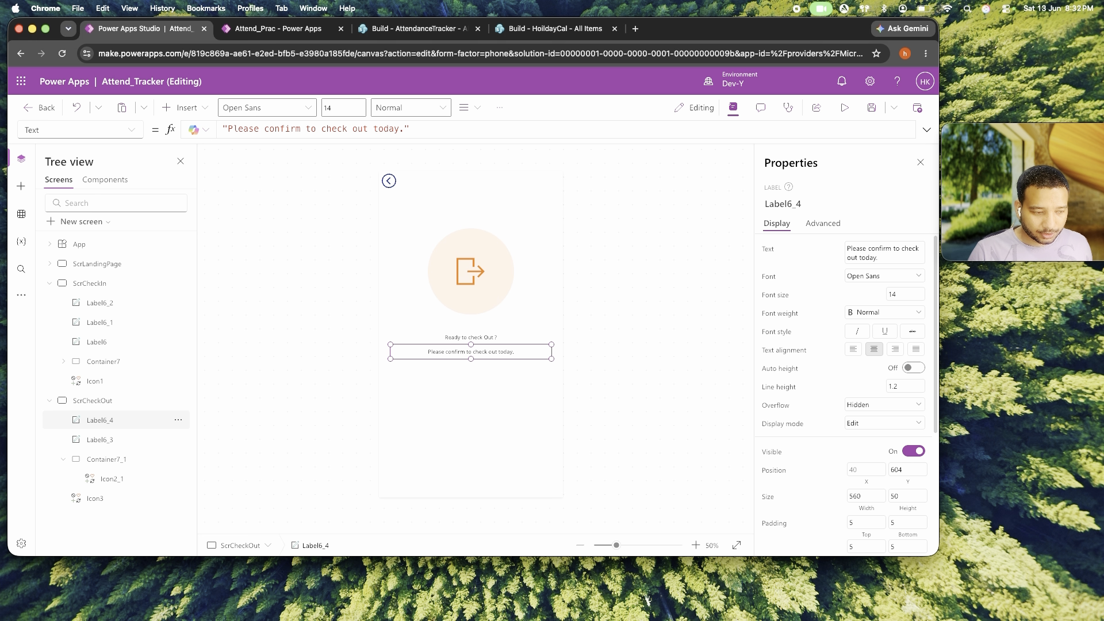
# Switch to the Attend_Prac app and examine the details box below the check-out prompt, before returning to the Attend_Tracker editor.
pyautogui.click(315, 34)
pyautogui.moveTo(394, 409); pyautogui.dragTo(420, 410)
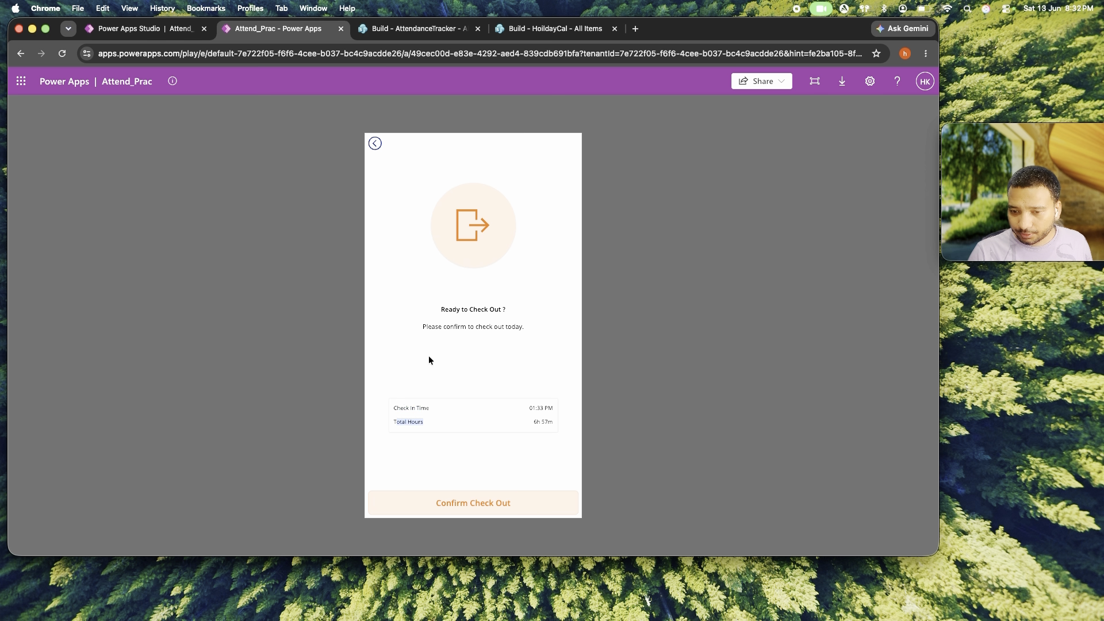
pyautogui.click(163, 30)
# Insert a container on ScrCheckOut and place it below the two labels, at about X 70, Y 724.
pyautogui.click(469, 467)
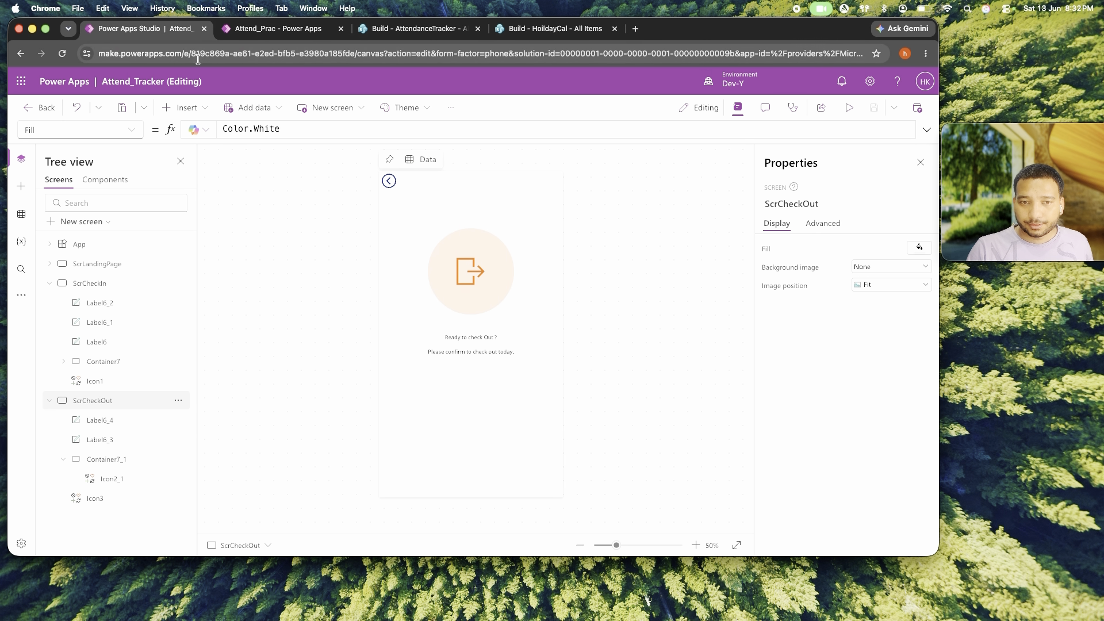
pyautogui.click(183, 108)
pyautogui.write('contian')
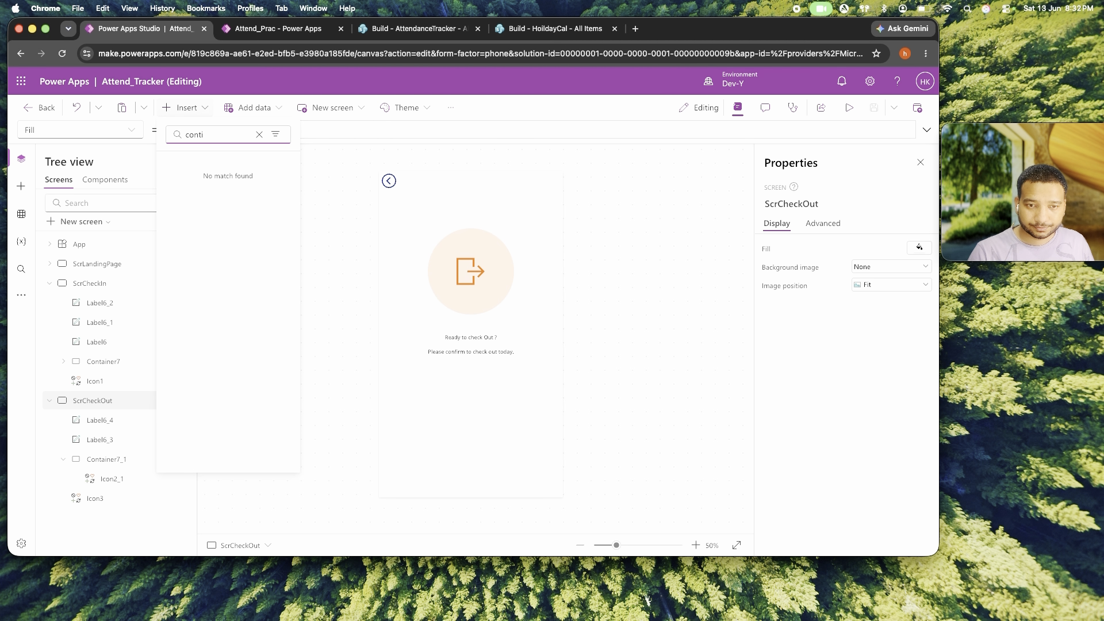
pyautogui.press('BackSpace')
pyautogui.click(195, 238)
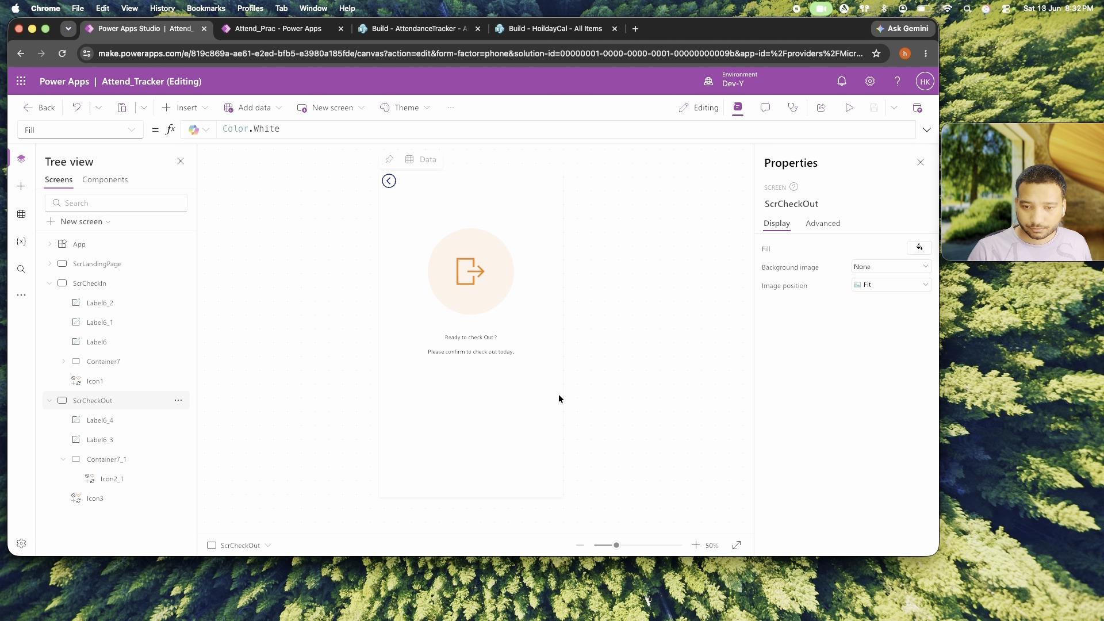
pyautogui.moveTo(516, 254); pyautogui.dragTo(523, 445)
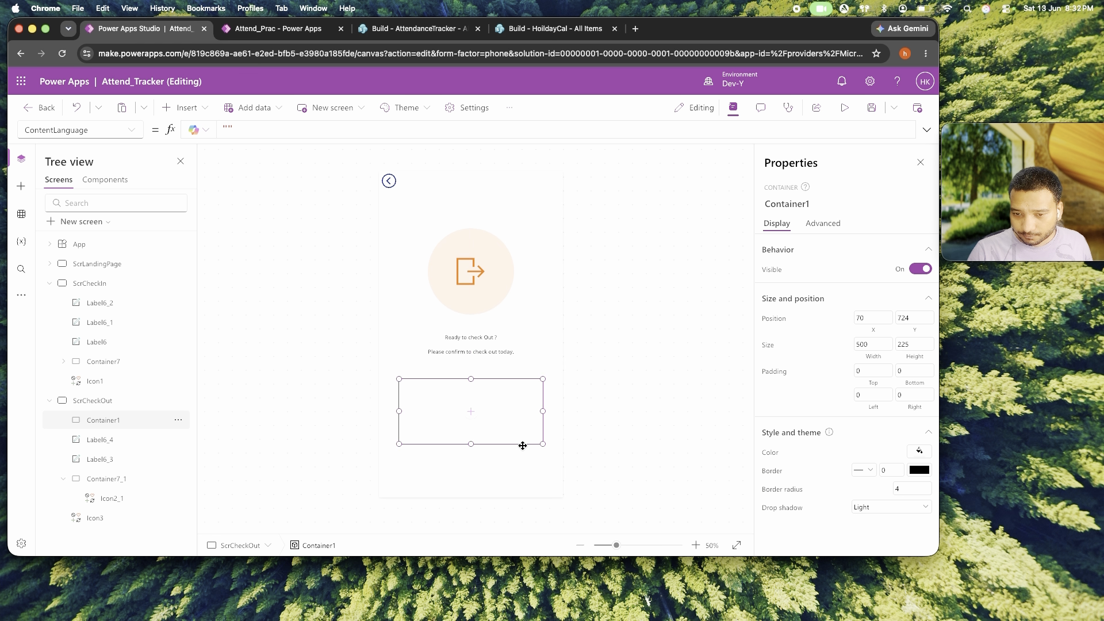
# Center the new container horizontally by setting its X formula to (Parent.Width-Self.Width)/2.
pyautogui.click(871, 332)
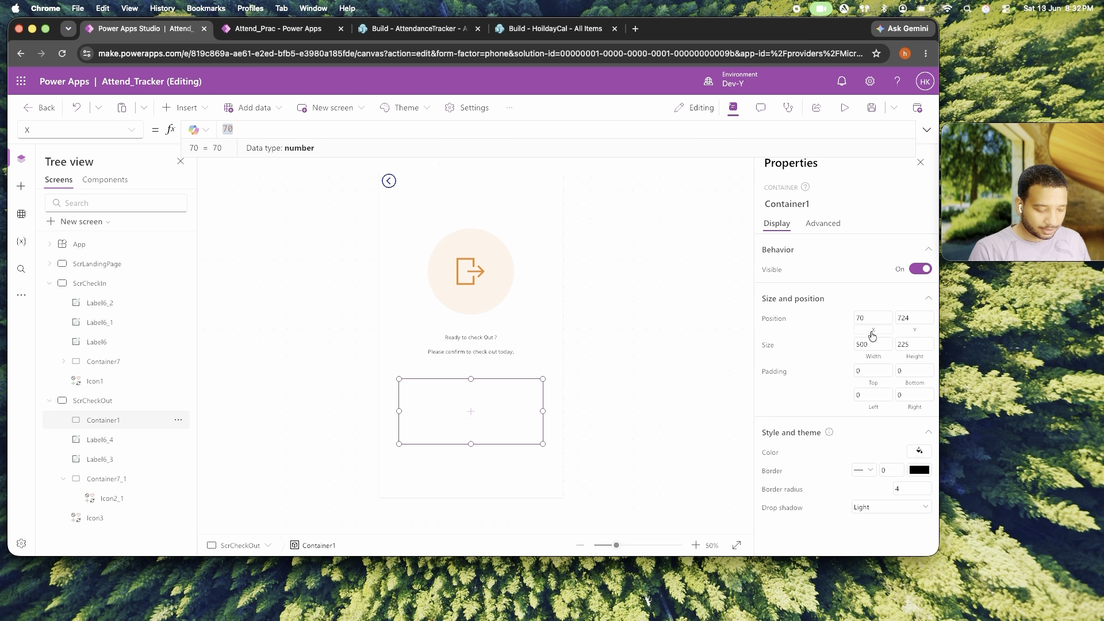
pyautogui.press('BackSpace')
pyautogui.write('Parent')
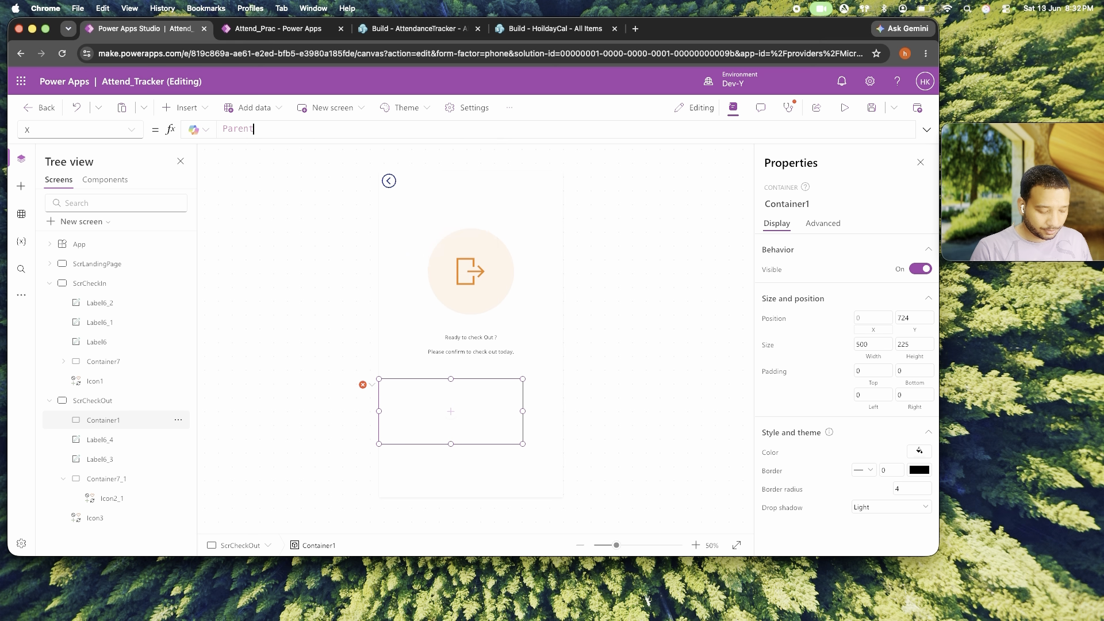
pyautogui.write('.Width-s')
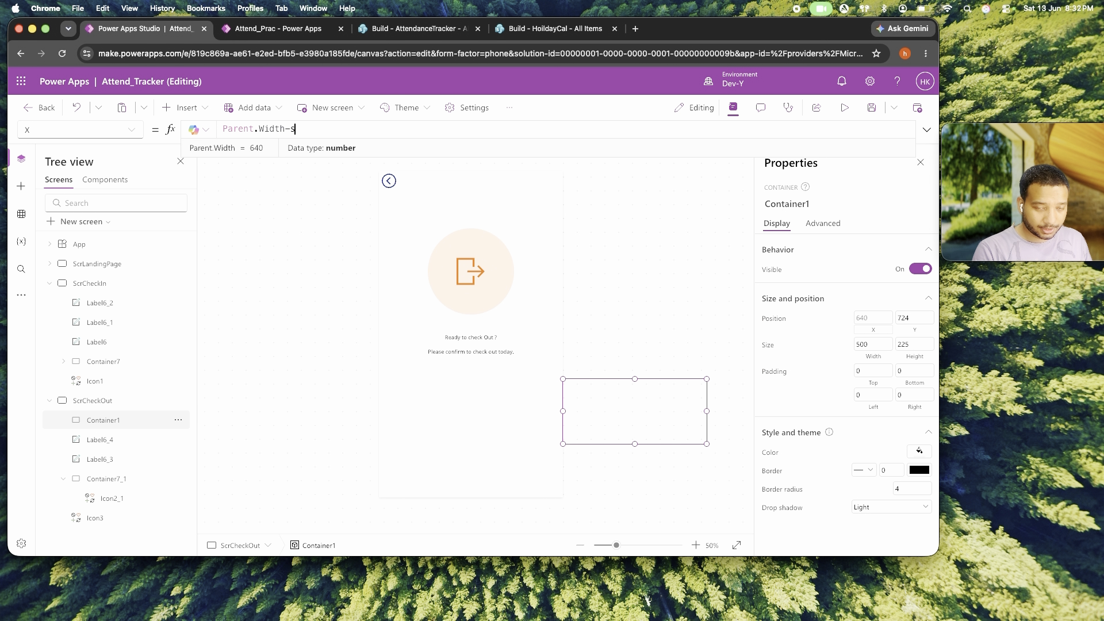
pyautogui.write('elf.w')
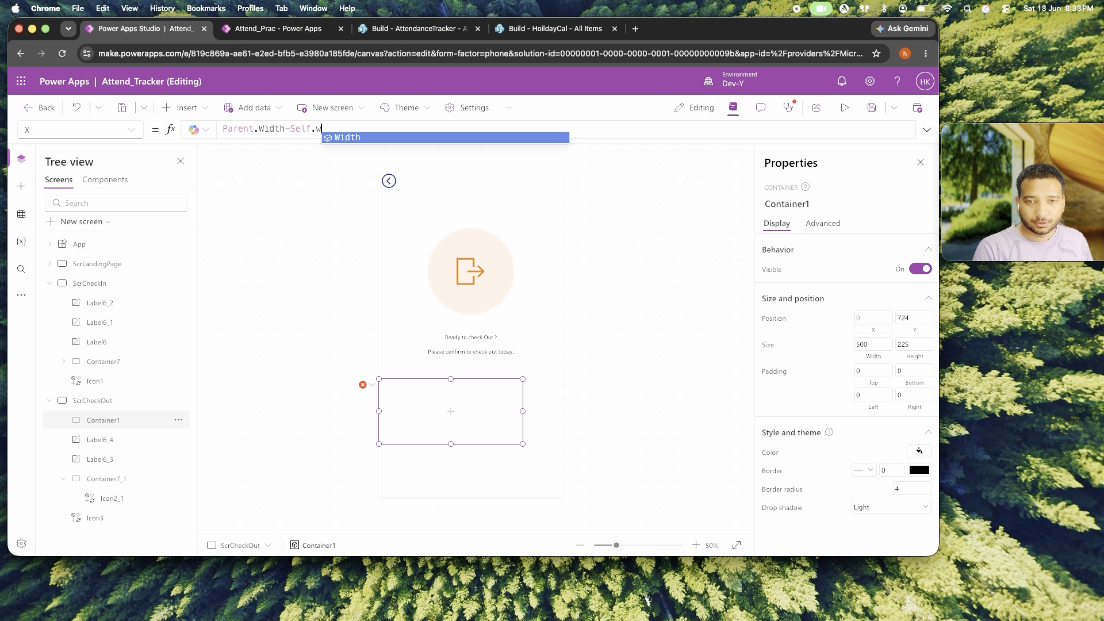
pyautogui.press('Tab')
pyautogui.write(')/2')
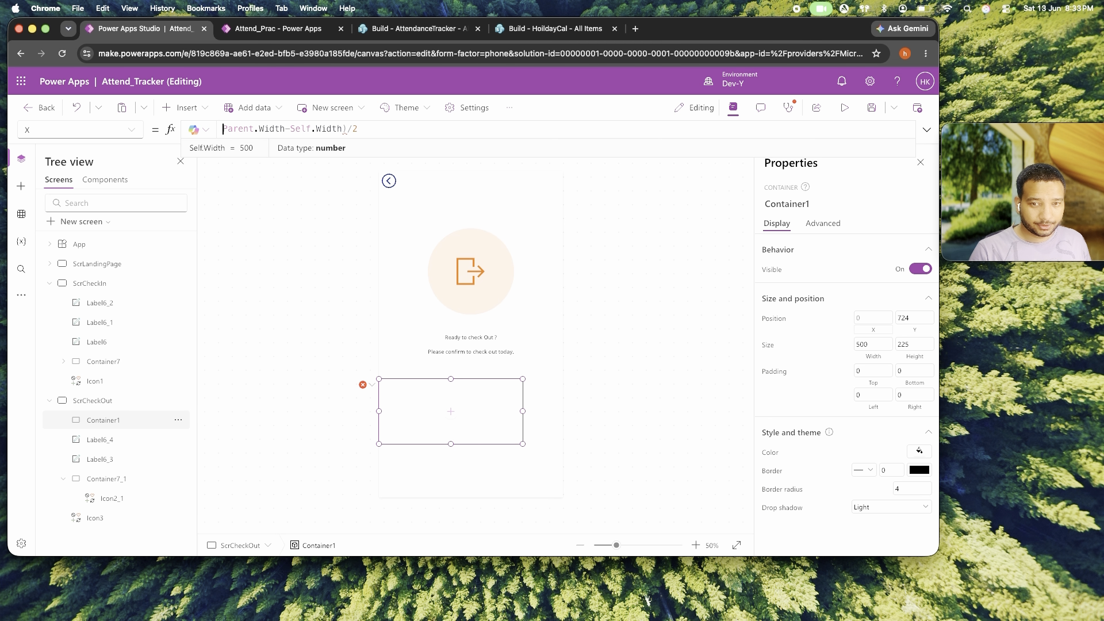
pyautogui.write('(')
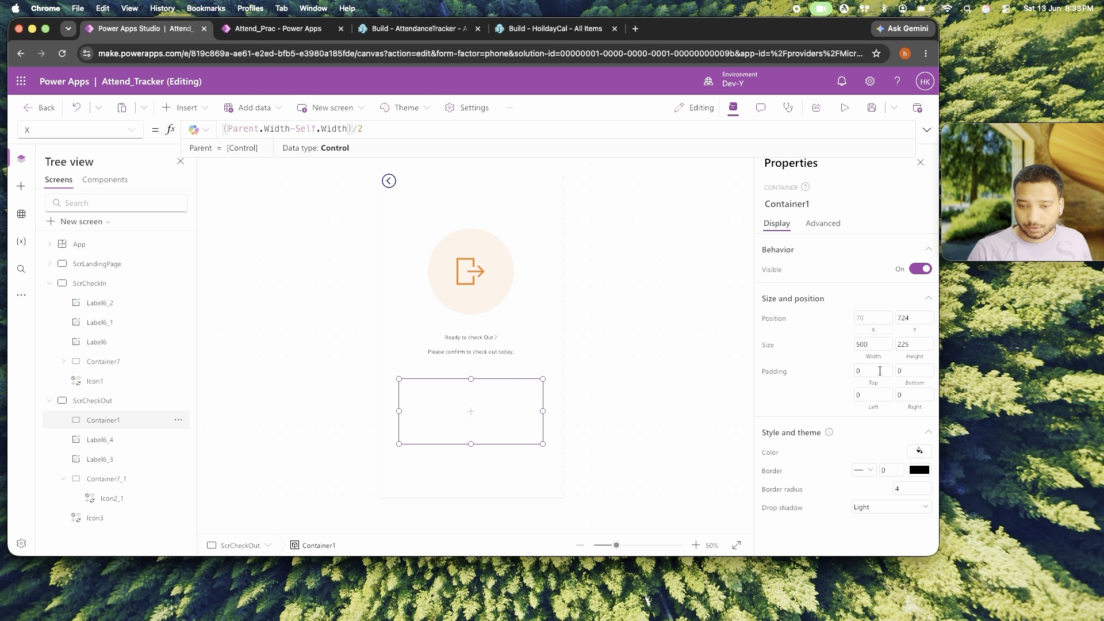
# Set the height of the container below the labels to 150.
pyautogui.click(904, 342)
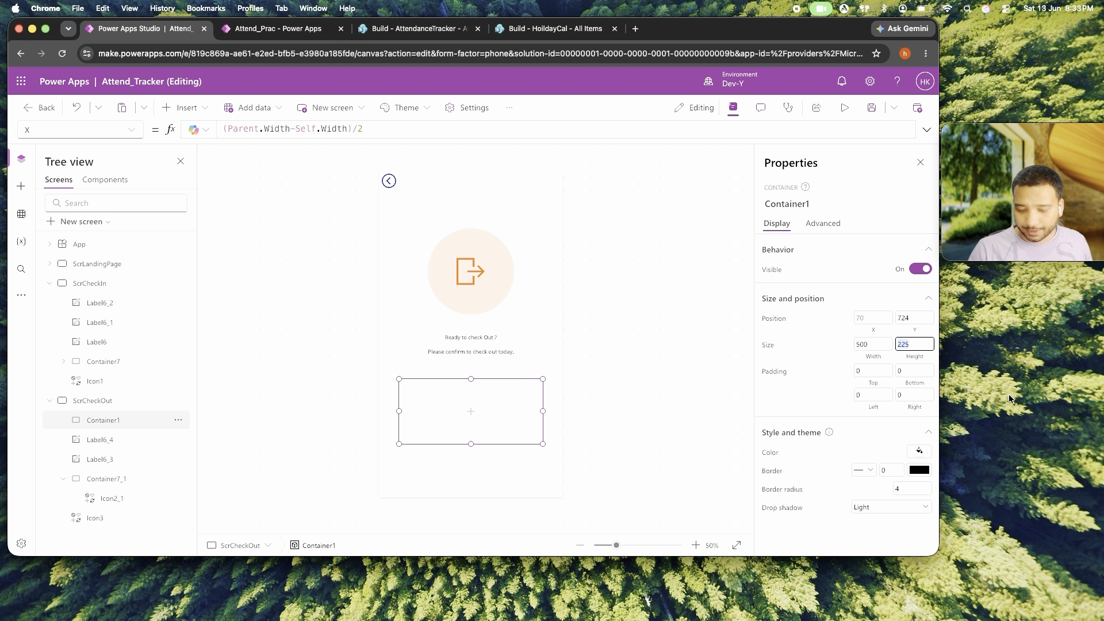
pyautogui.write('150')
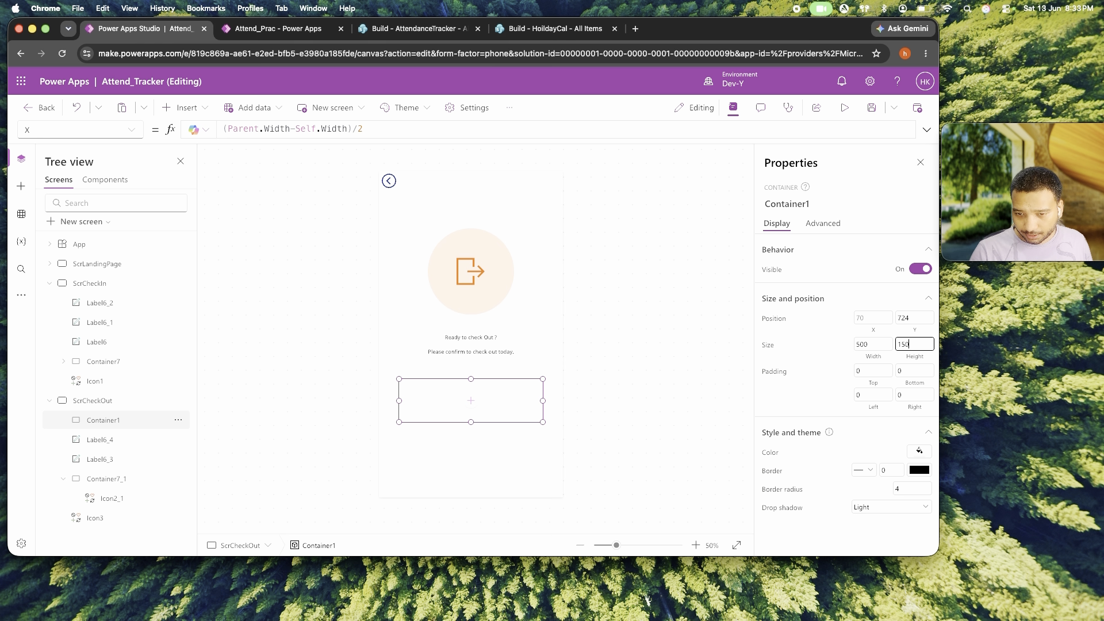
pyautogui.click(614, 404)
pyautogui.click(536, 413)
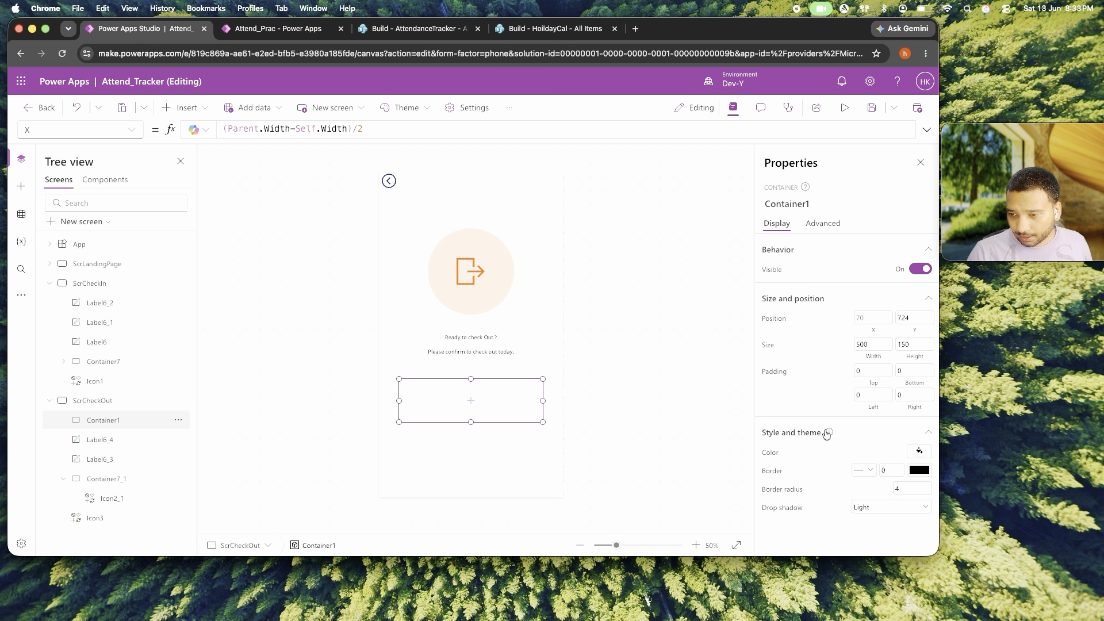
# Give the container below the labels a border of thickness 1 in a medium gray theme color.
pyautogui.click(914, 472)
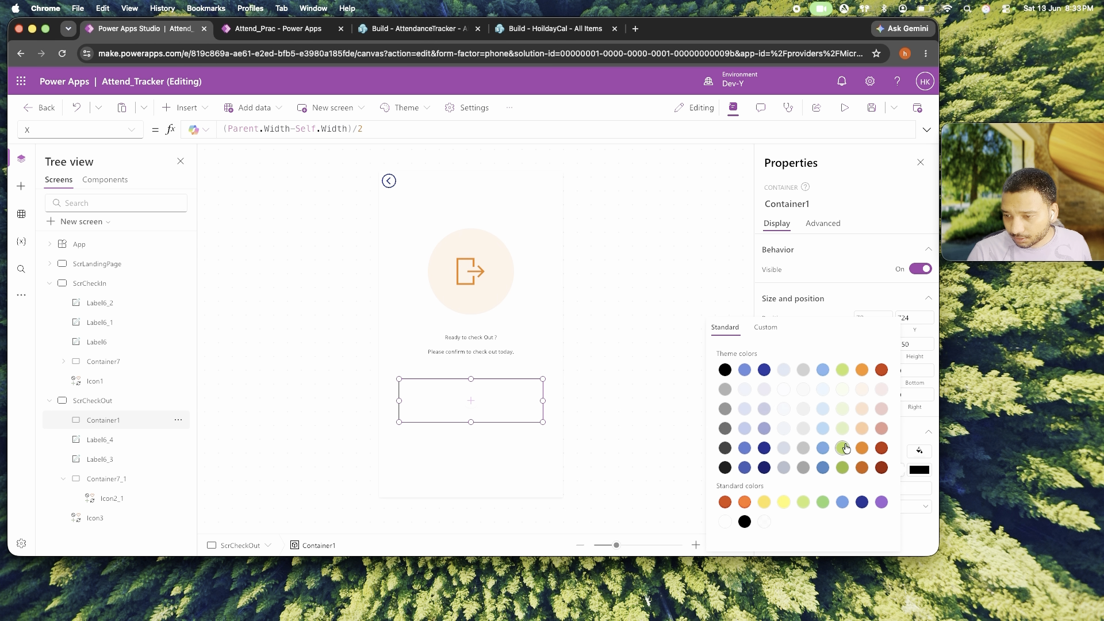
pyautogui.click(804, 448)
pyautogui.click(668, 395)
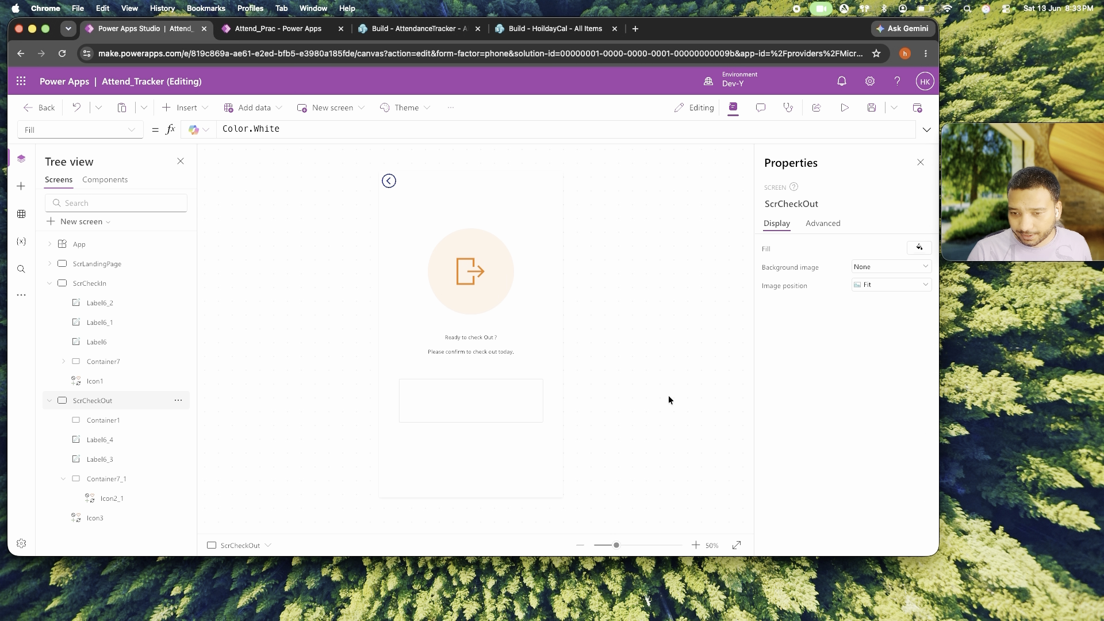
pyautogui.click(482, 418)
pyautogui.click(683, 502)
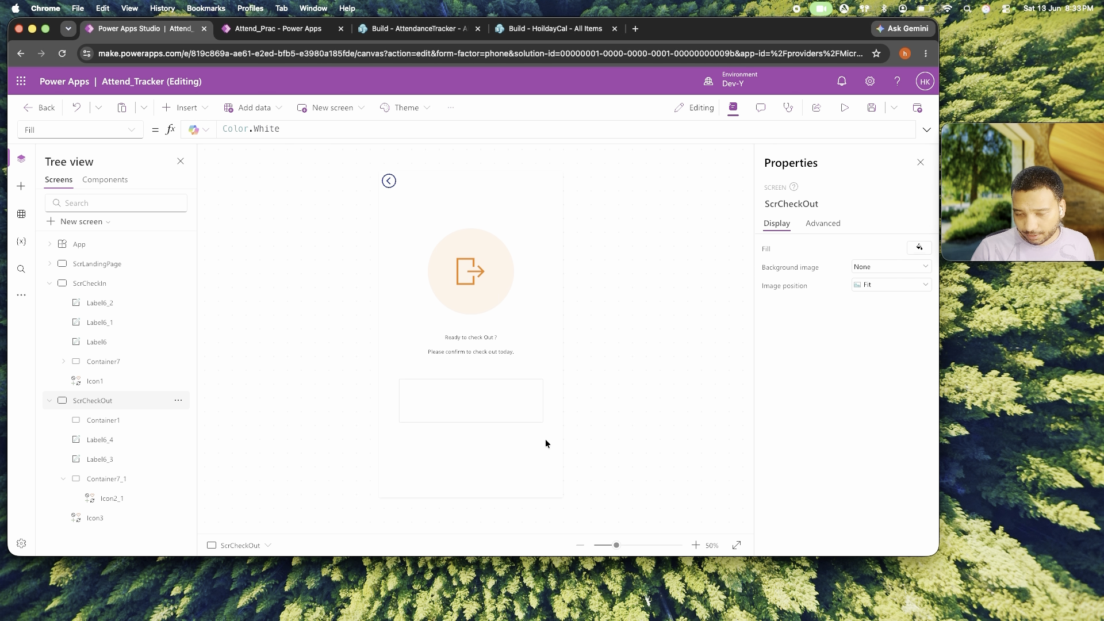
# Insert a text label into the bordered container and position it along the upper edge, at about X 0, Y 3.
pyautogui.click(470, 400)
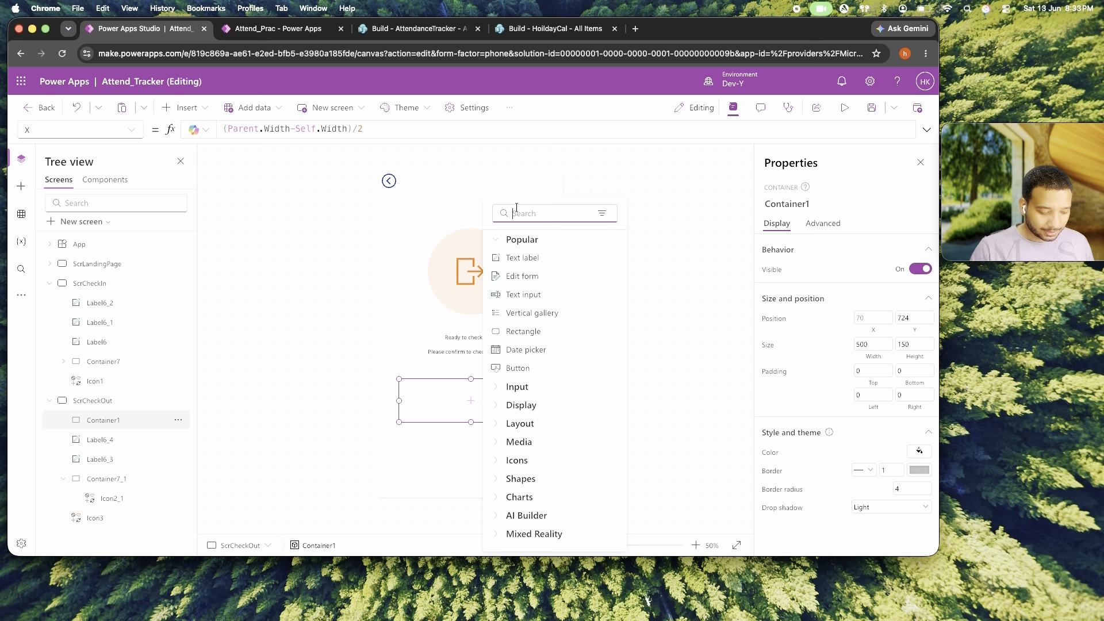
pyautogui.write('labe')
pyautogui.click(523, 258)
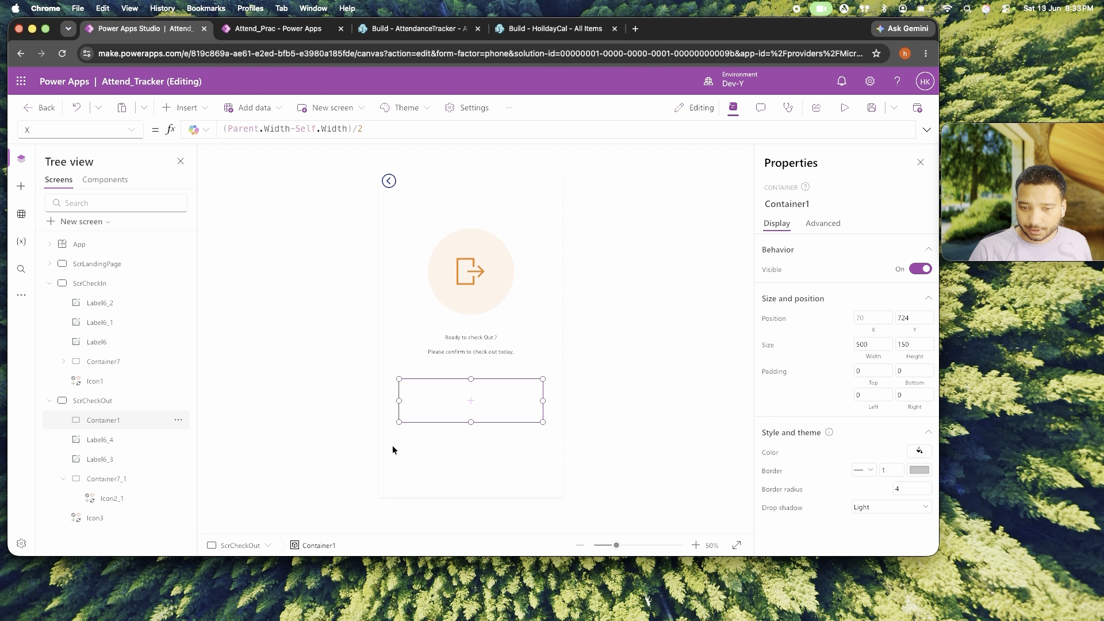
pyautogui.moveTo(419, 392); pyautogui.dragTo(428, 390)
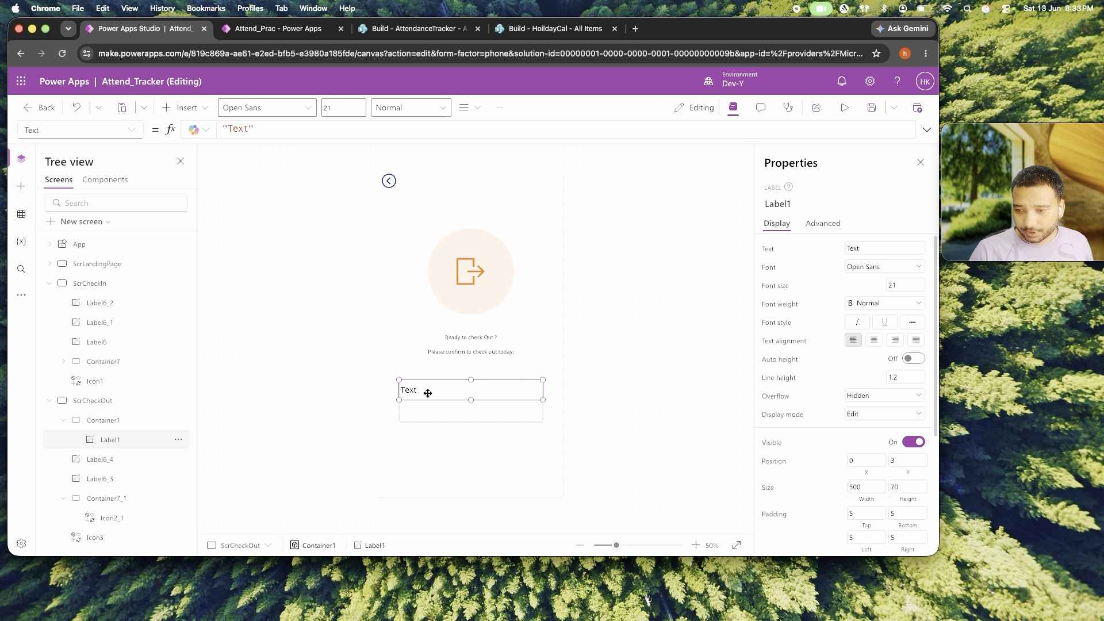
# Set the new label's font size to 14 and its size to 200 wide by 50 high.
pyautogui.click(896, 284)
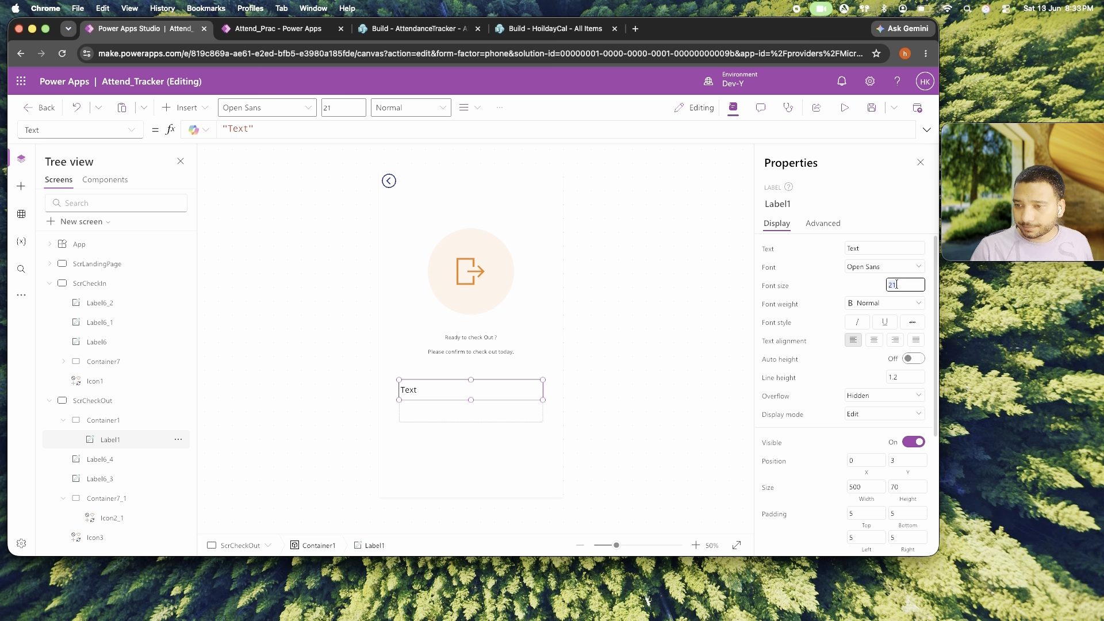
pyautogui.write('14')
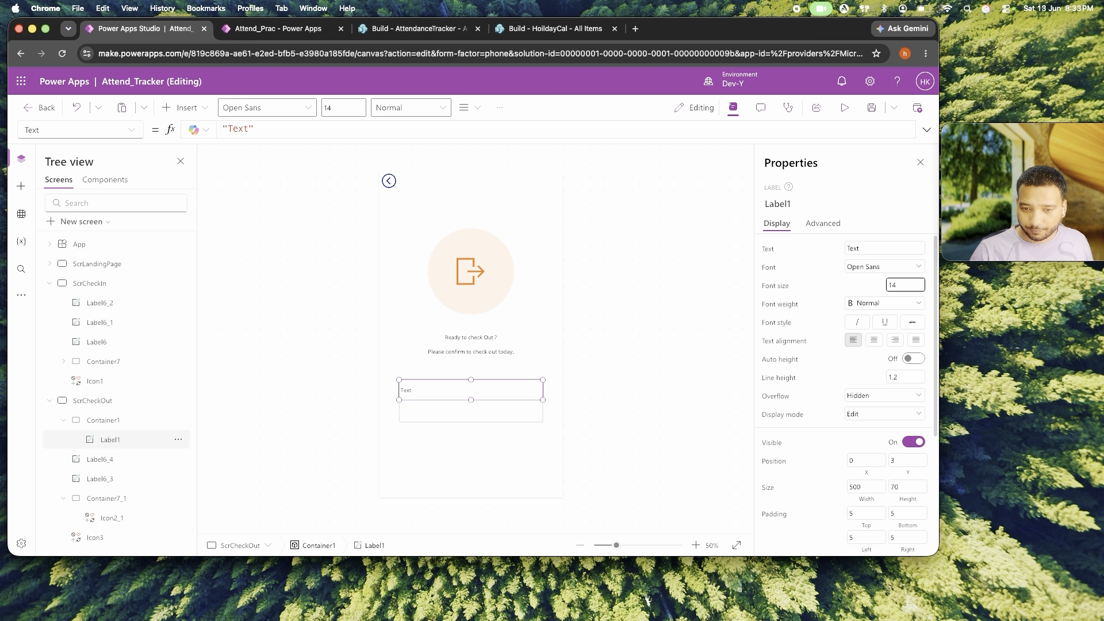
pyautogui.click(870, 483)
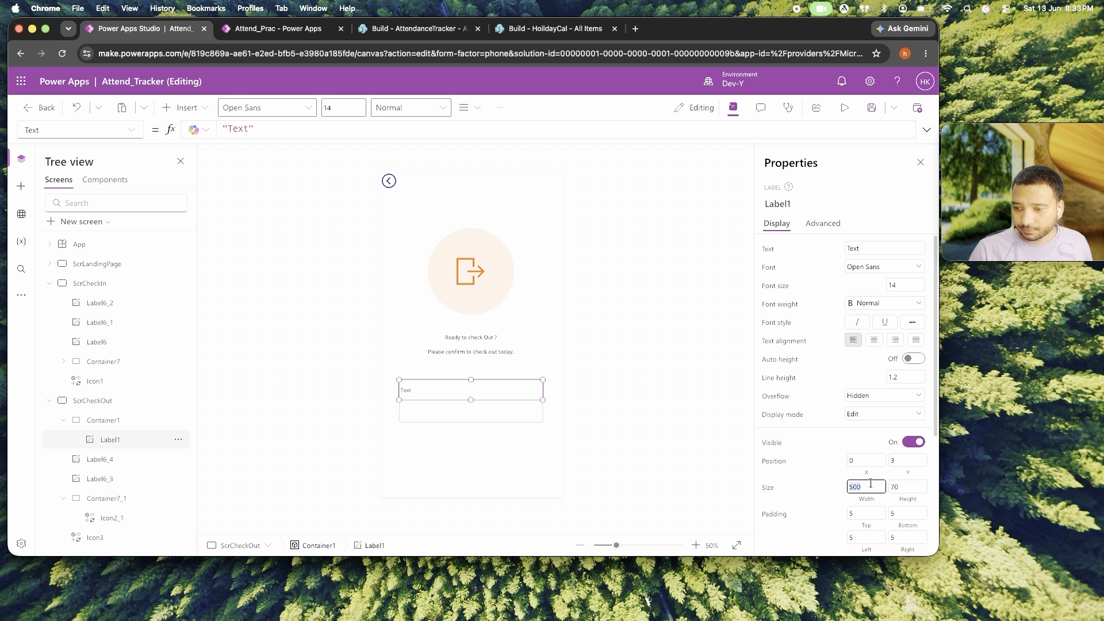
pyautogui.write('200')
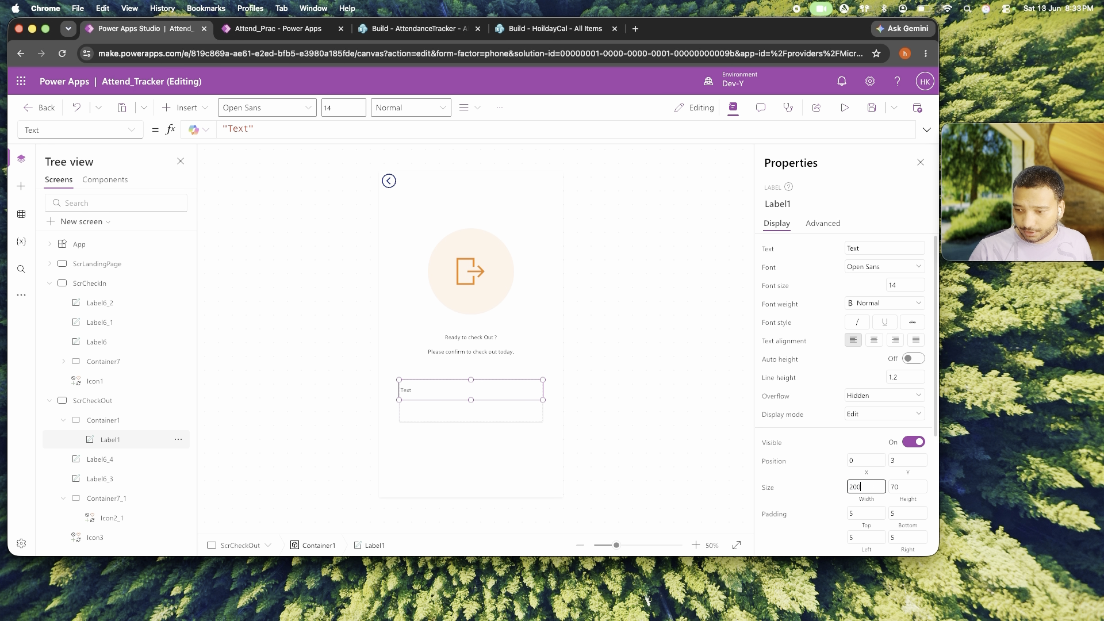
pyautogui.click(899, 485)
pyautogui.press('BackSpace')
pyautogui.press('BackSpace')
pyautogui.write('50')
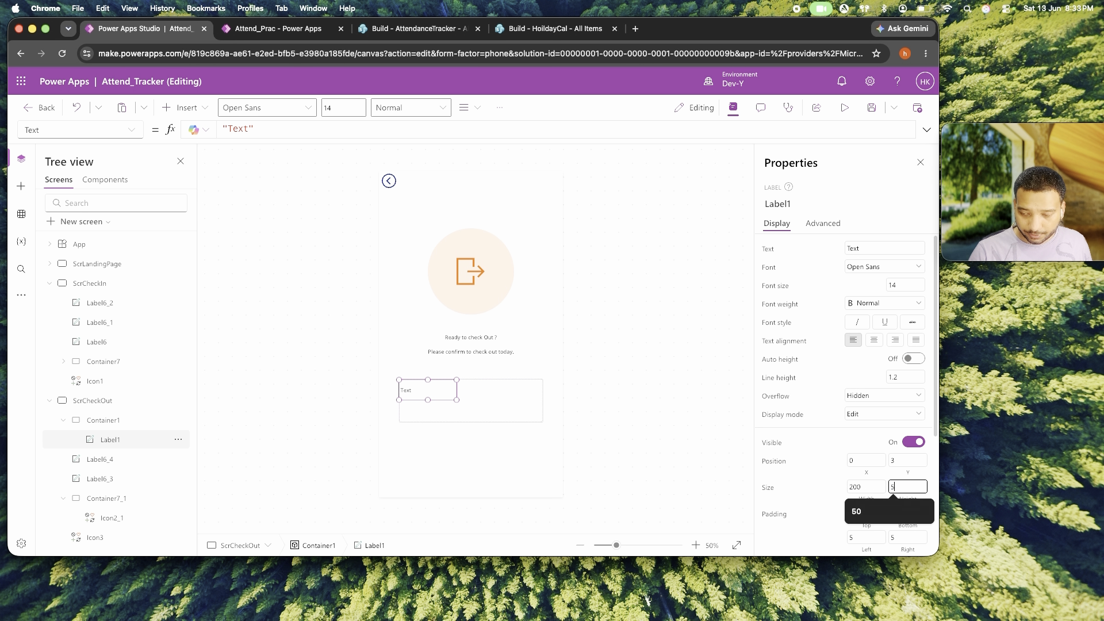
pyautogui.click(647, 365)
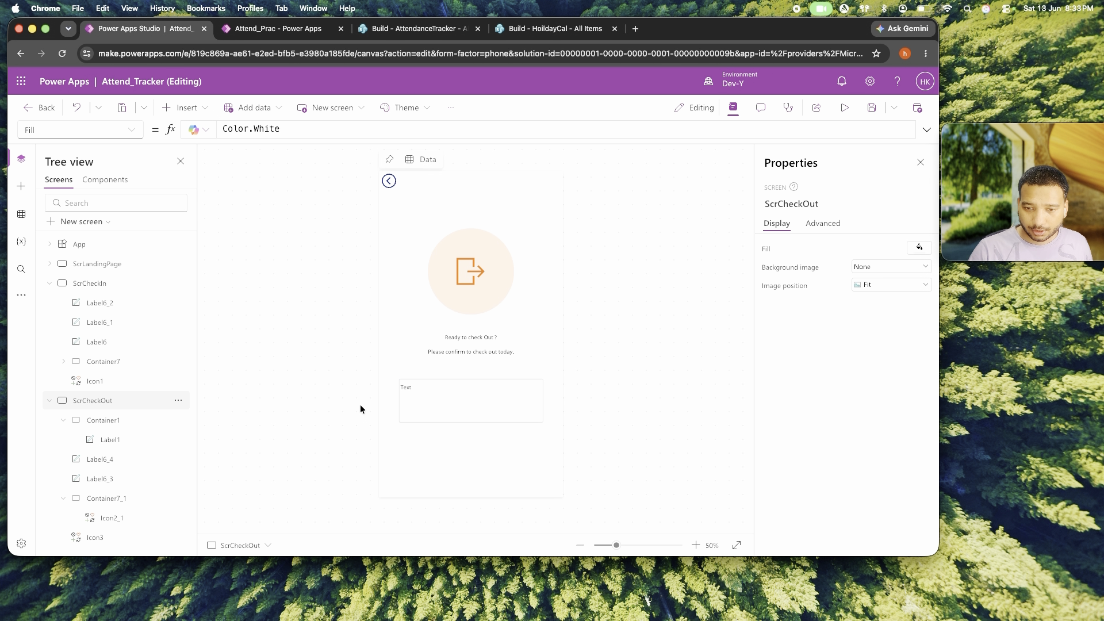
# Change the text of the label in the bordered container to "Check In Time".
pyautogui.click(426, 388)
pyautogui.moveTo(997, 178)
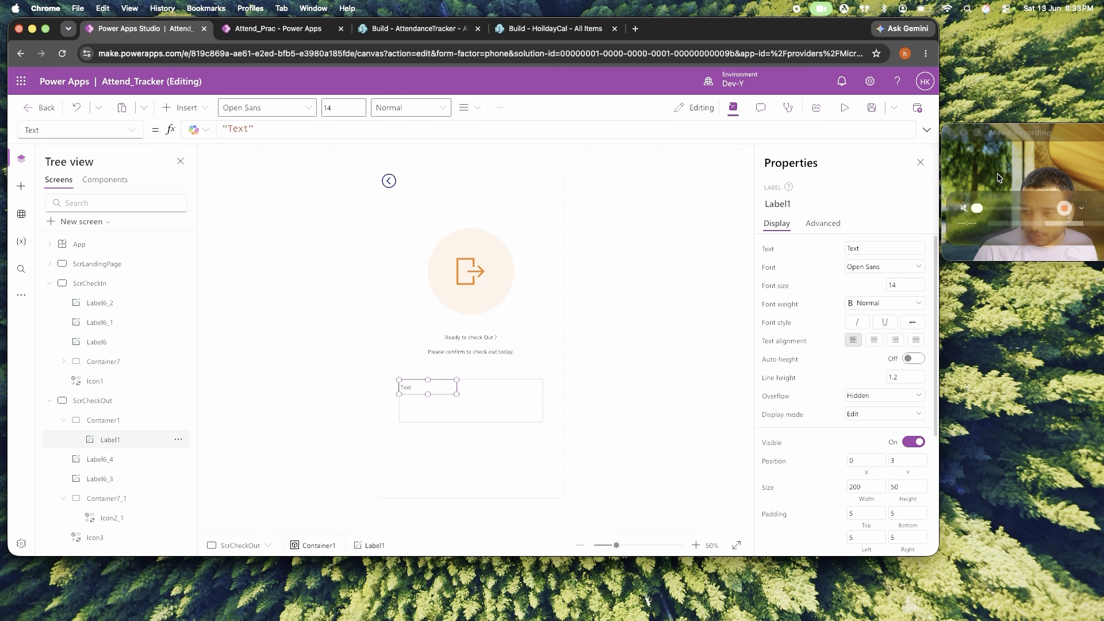
pyautogui.click(899, 249)
pyautogui.write('C')
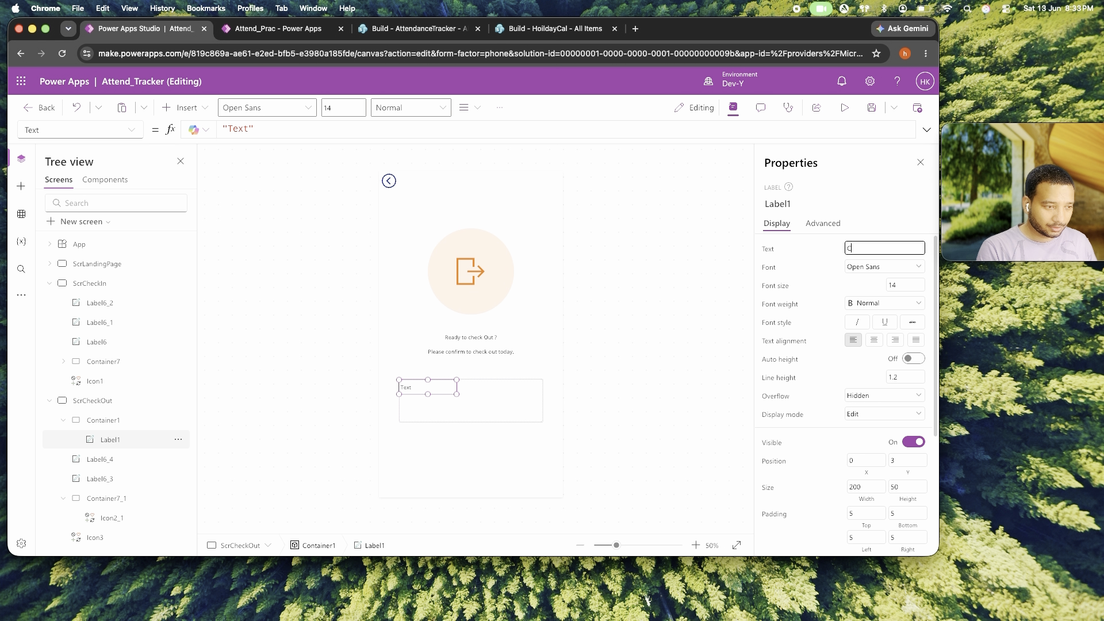
pyautogui.write('heck In Time')
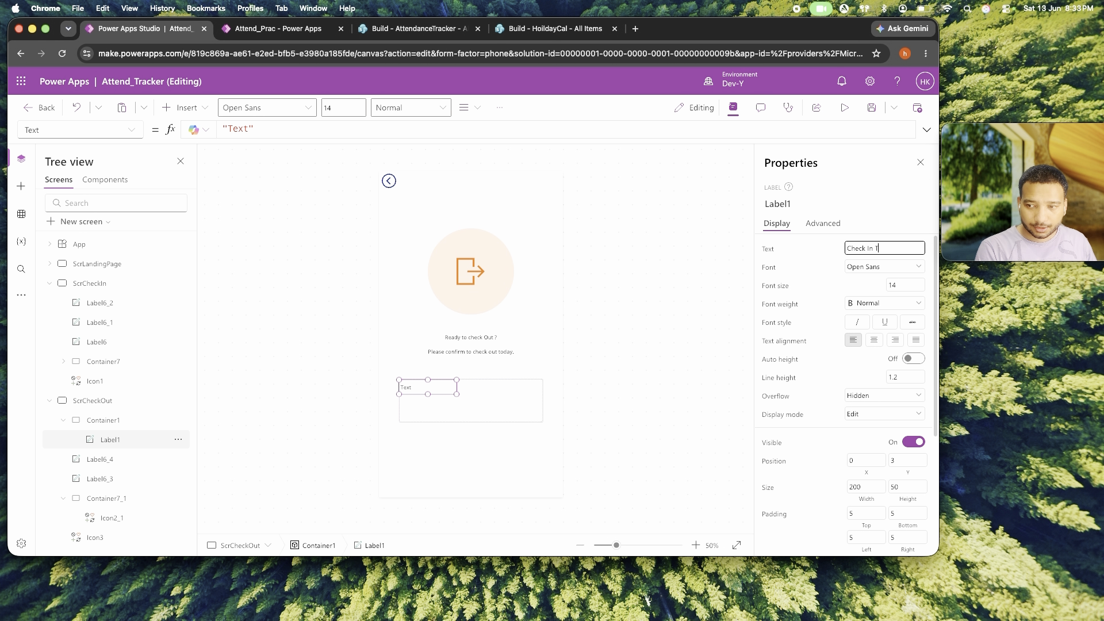
pyautogui.click(648, 328)
# Set the X position of the Check In Time label to 10.
pyautogui.click(433, 392)
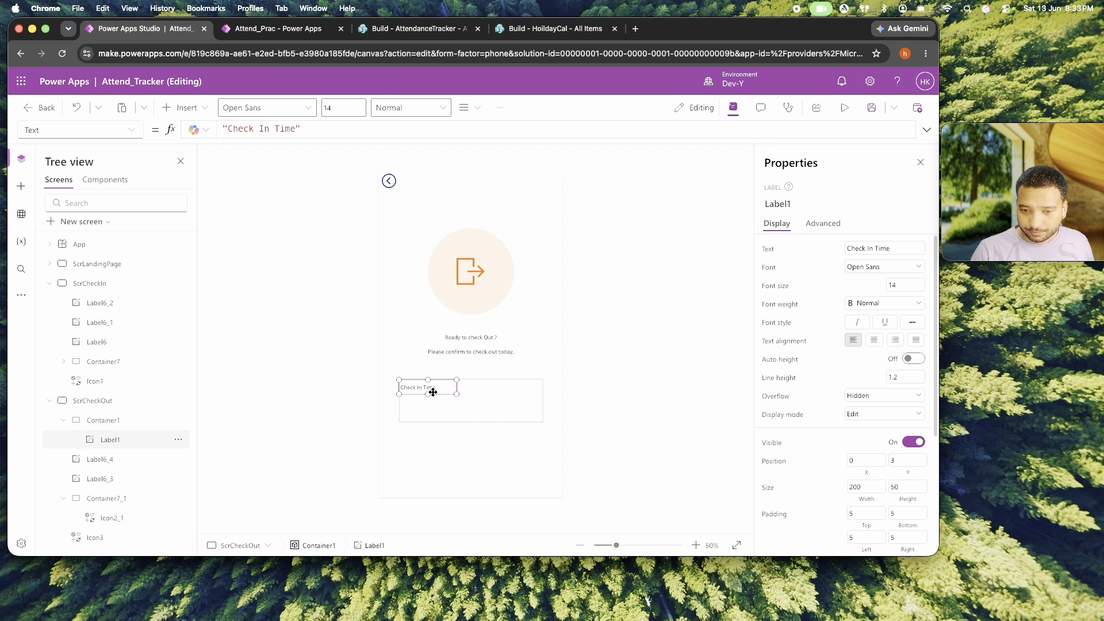
pyautogui.click(862, 463)
pyautogui.write('10')
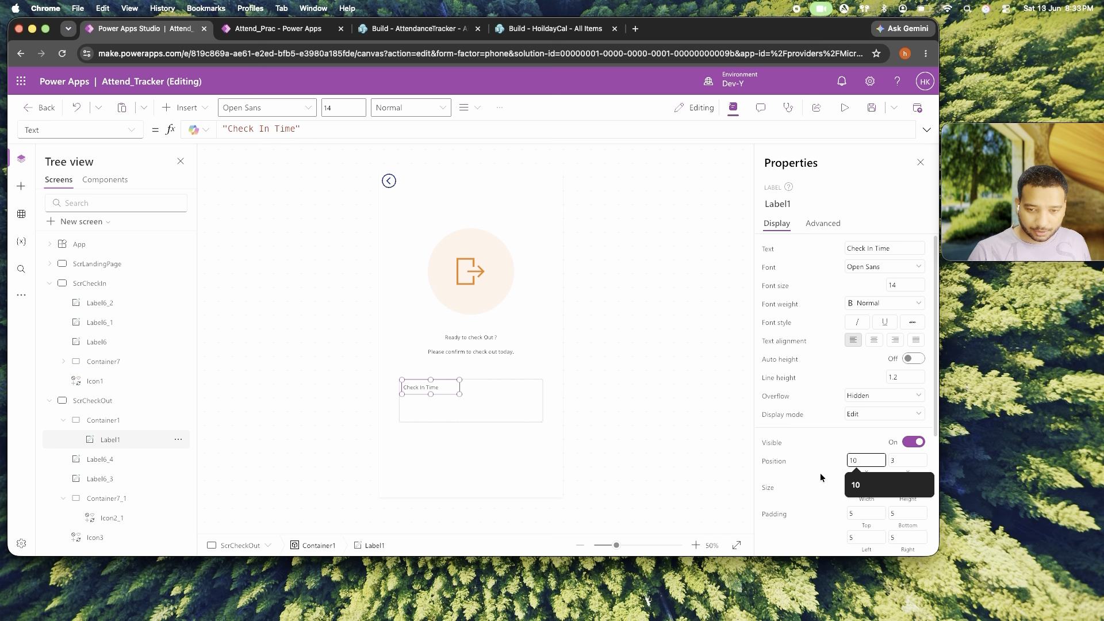
pyautogui.click(621, 444)
# Duplicate the Check In Time label and place the copy directly below it at X 10, Y 53.
pyautogui.click(426, 387)
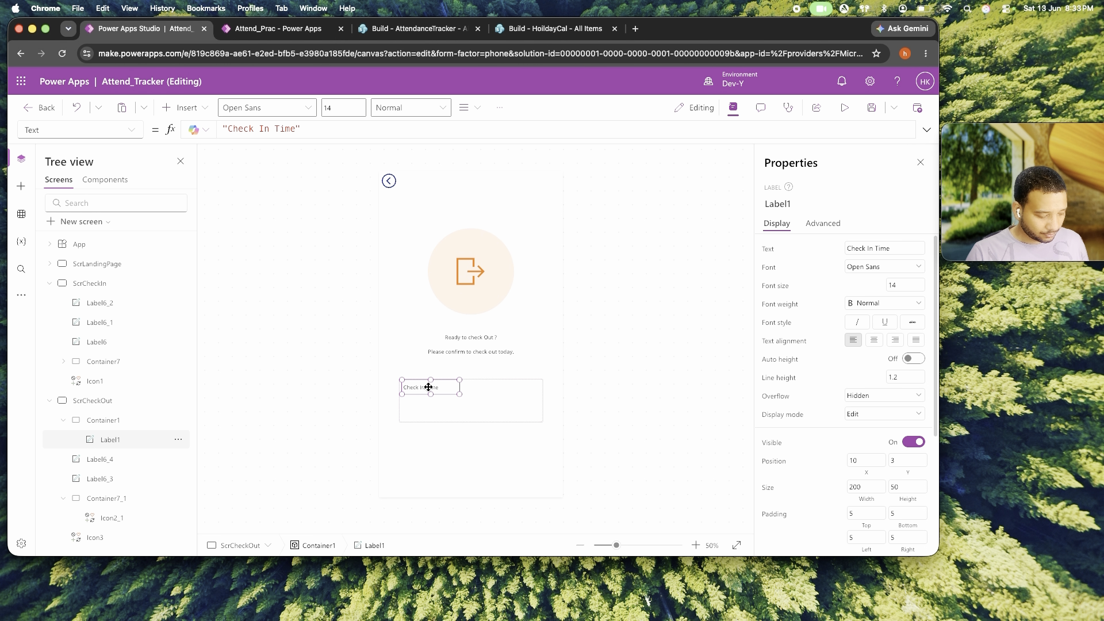
pyautogui.press('super+c')
pyautogui.press('super+v')
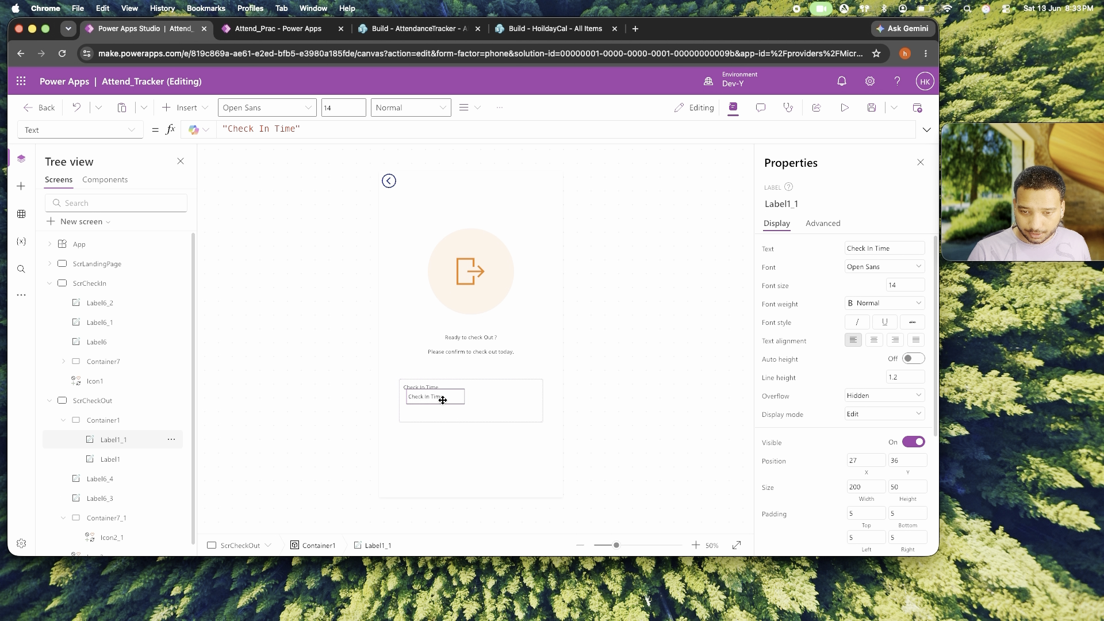
pyautogui.click(705, 420)
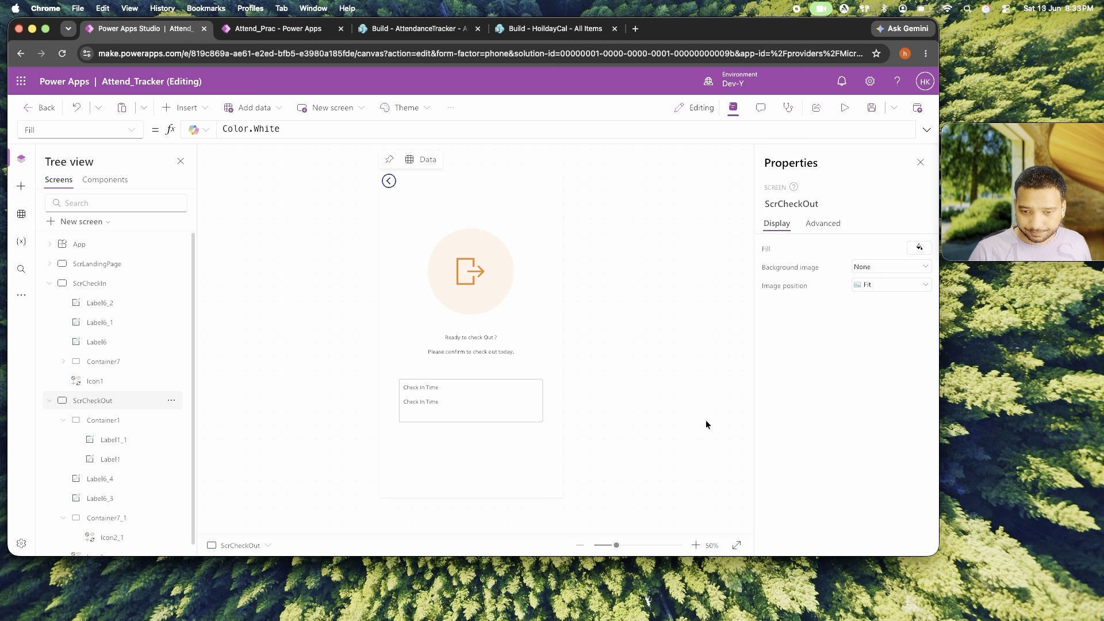
# Change the text of the lower label in the container to "Total Hours".
pyautogui.click(454, 398)
pyautogui.click(857, 250)
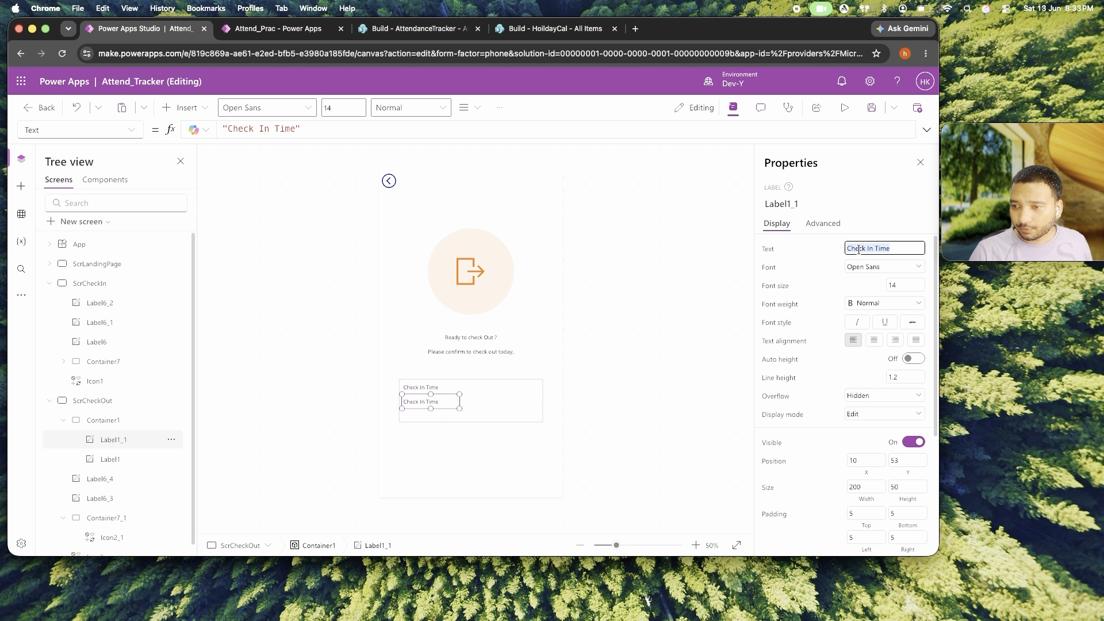
pyautogui.write('Total Hours')
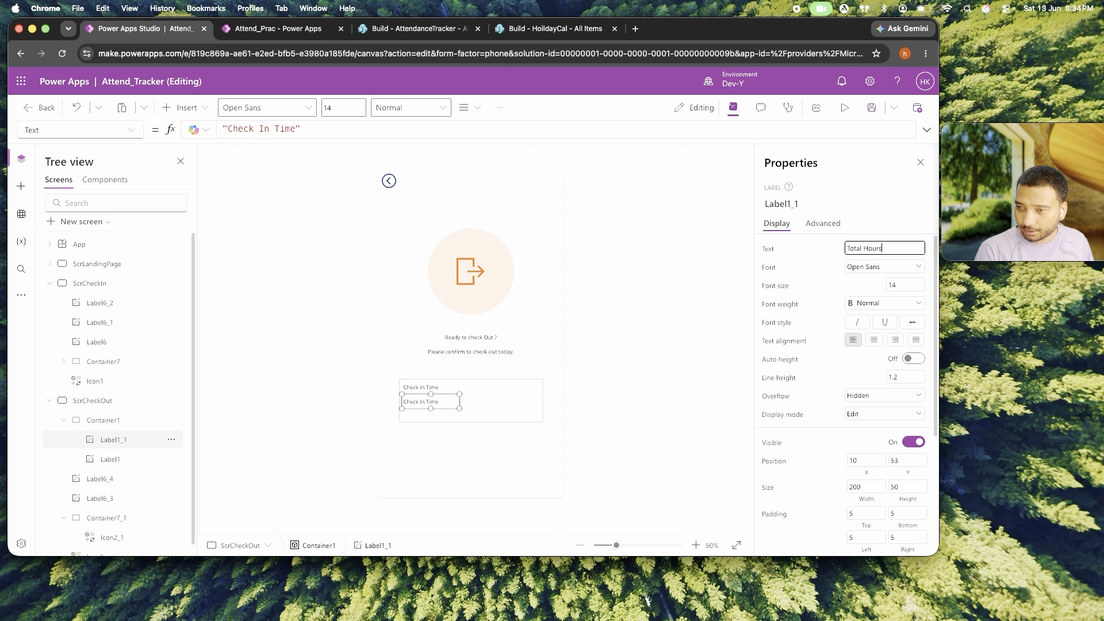
pyautogui.click(668, 379)
# Reduce the height of the bordered container holding the two labels to 120.
pyautogui.click(535, 418)
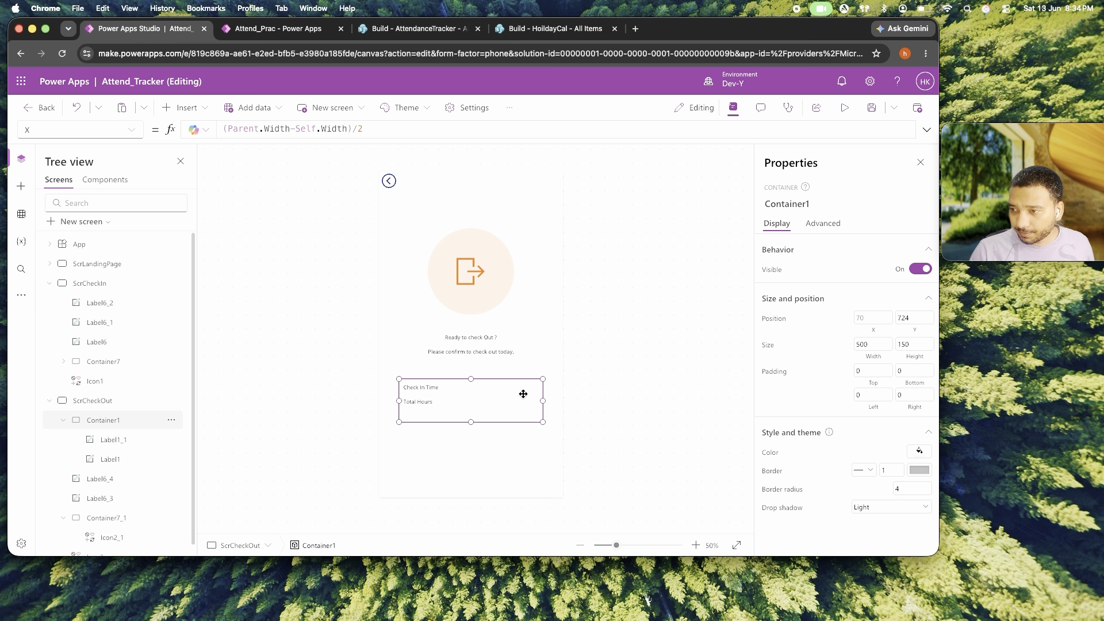
pyautogui.doubleClick(902, 343)
pyautogui.write('120')
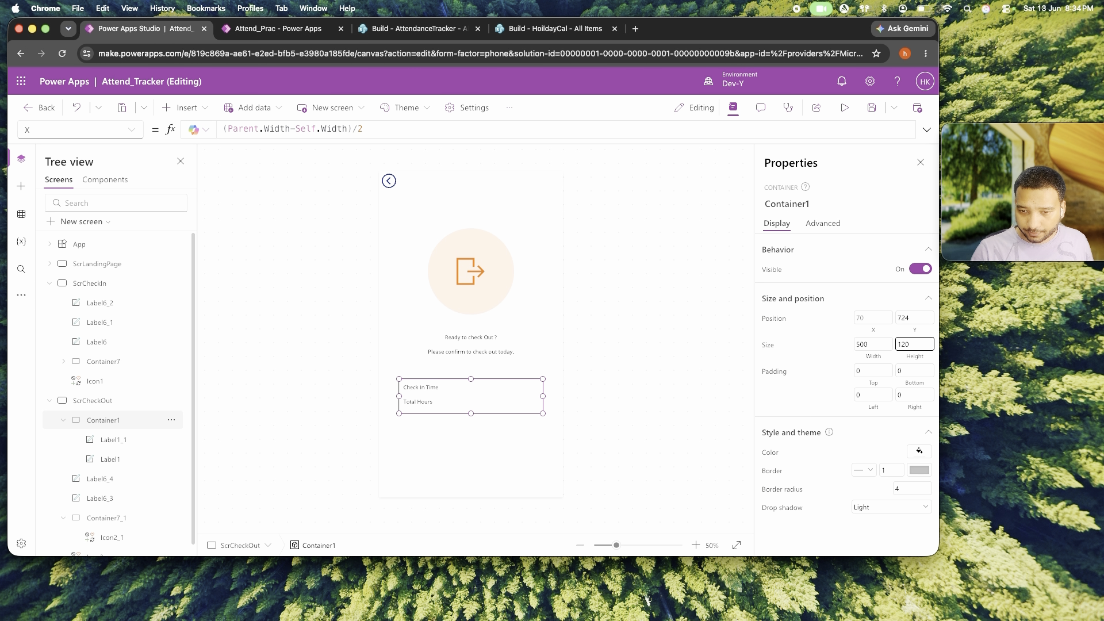
pyautogui.click(407, 458)
pyautogui.click(426, 397)
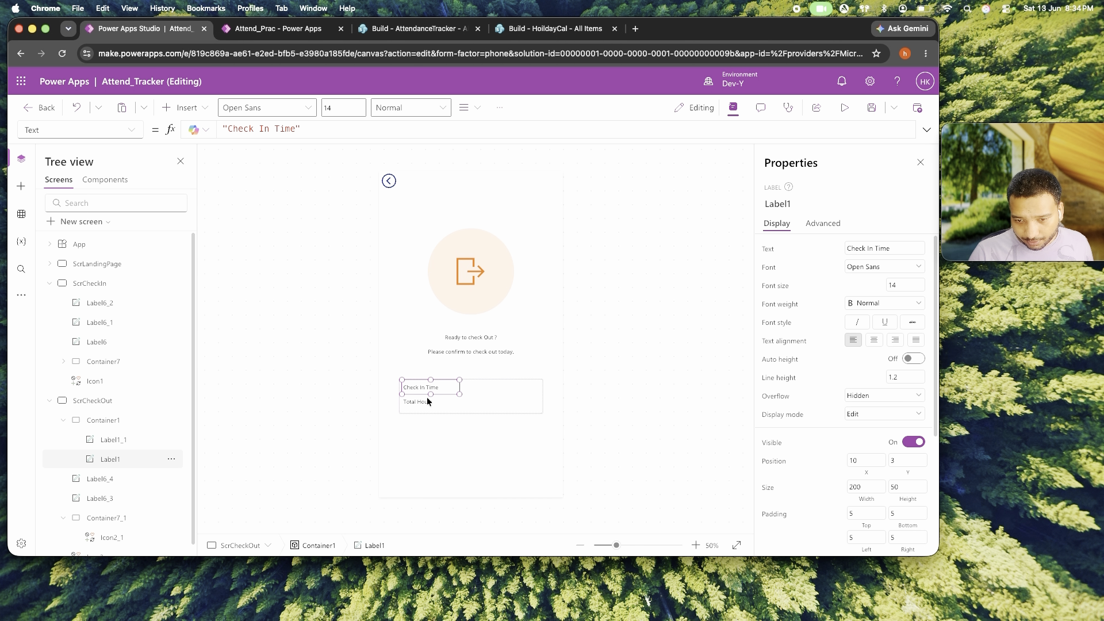
pyautogui.click(439, 386)
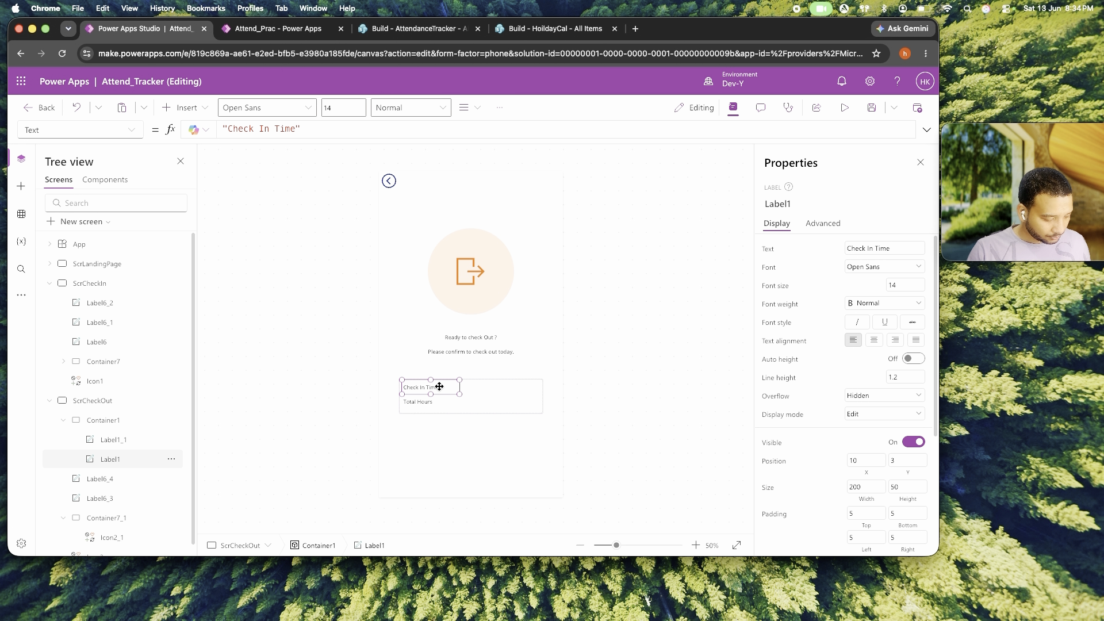
pyautogui.click(436, 403)
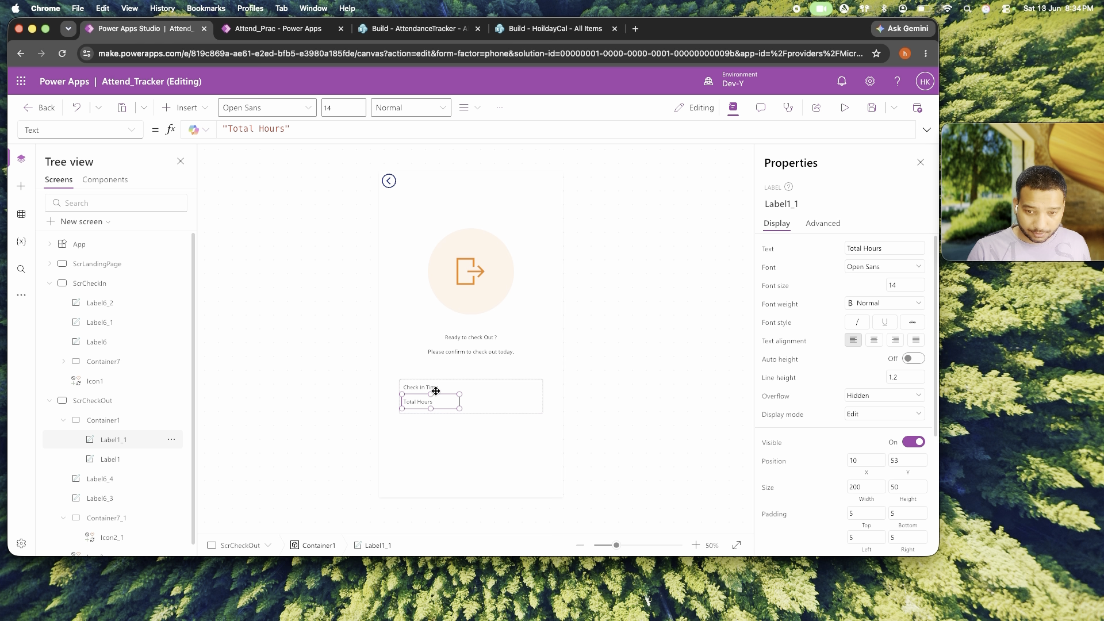
pyautogui.click(436, 389)
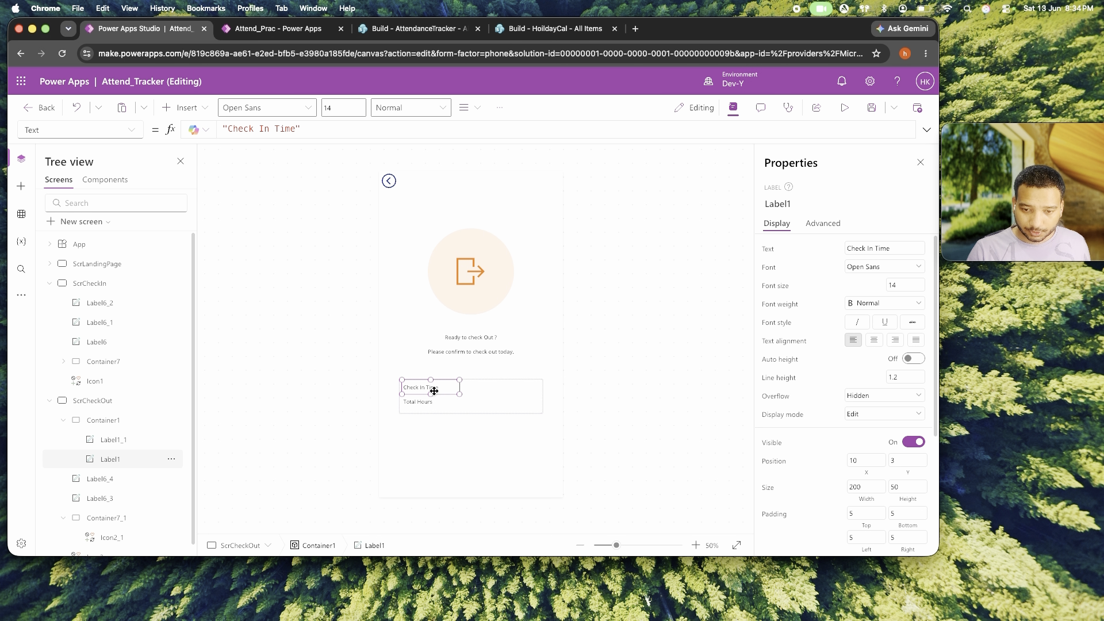
pyautogui.keyDown('ctrl'); pyautogui.click(436, 406); pyautogui.keyUp('ctrl')
pyautogui.click(485, 402)
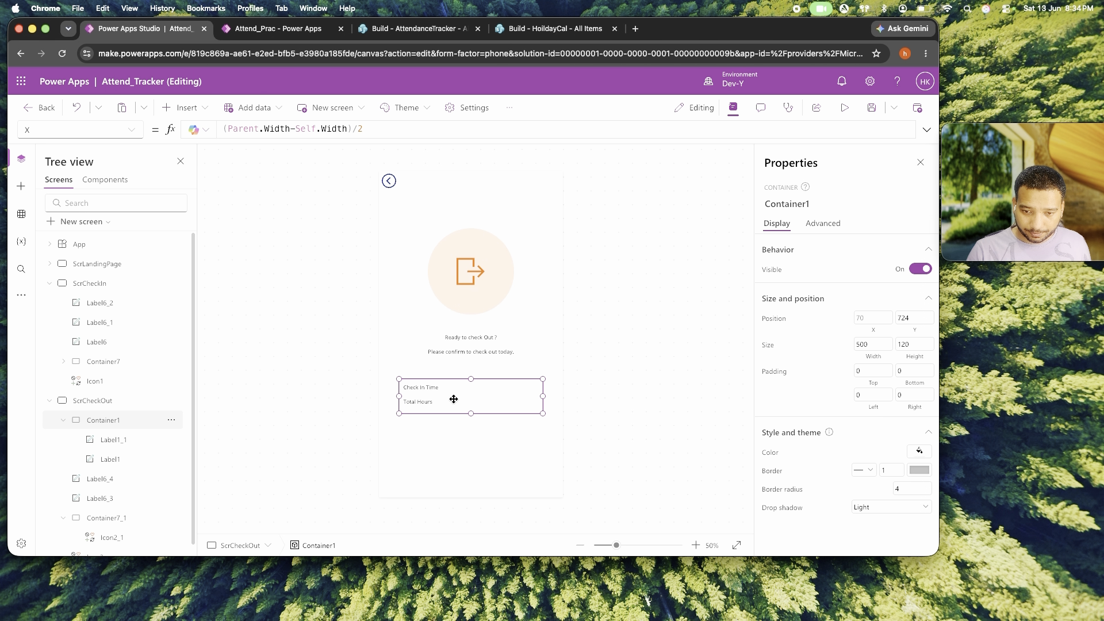
pyautogui.click(440, 403)
pyautogui.click(443, 388)
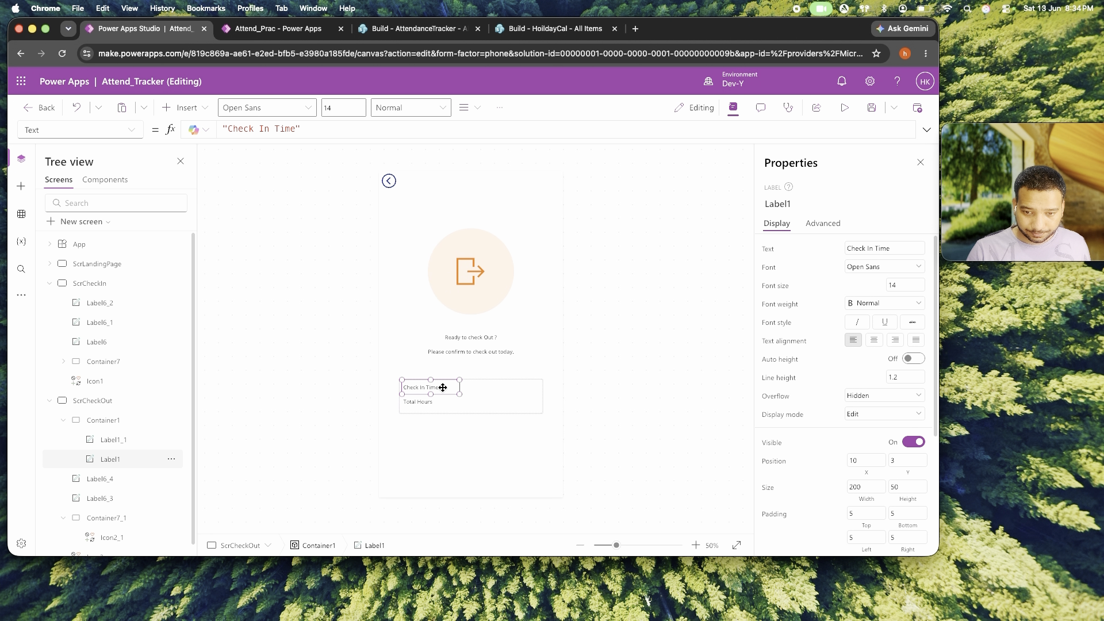
pyautogui.keyDown('shift'); pyautogui.click(429, 401); pyautogui.keyUp('shift')
pyautogui.rightClick(464, 405)
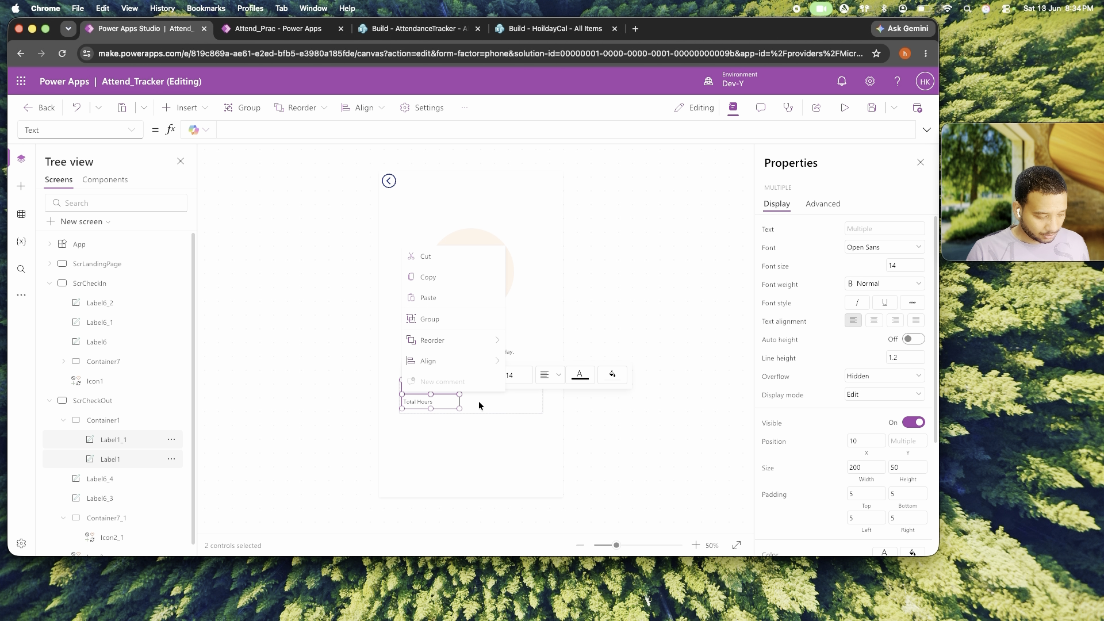
pyautogui.click(483, 402)
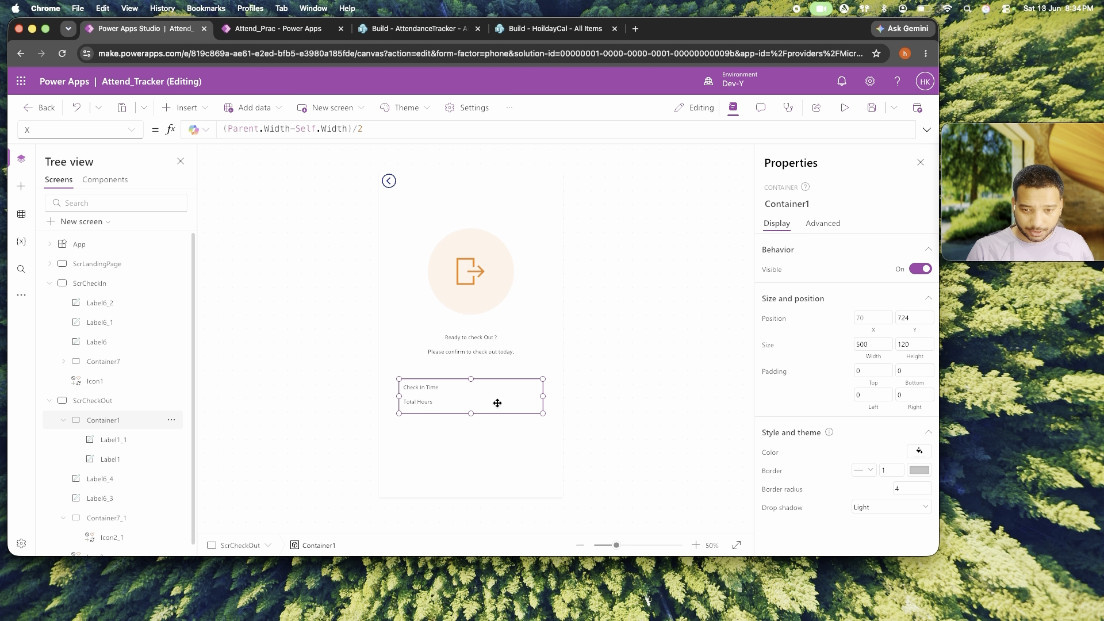
# Paste two copies of the Check In Time label opposite the existing labels, the upper one at about X 282, Y 3, and right-align their text.
pyautogui.press('super+v')
pyautogui.moveTo(452, 391); pyautogui.dragTo(508, 407)
pyautogui.press('super+v')
pyautogui.click(573, 408)
pyautogui.click(523, 389)
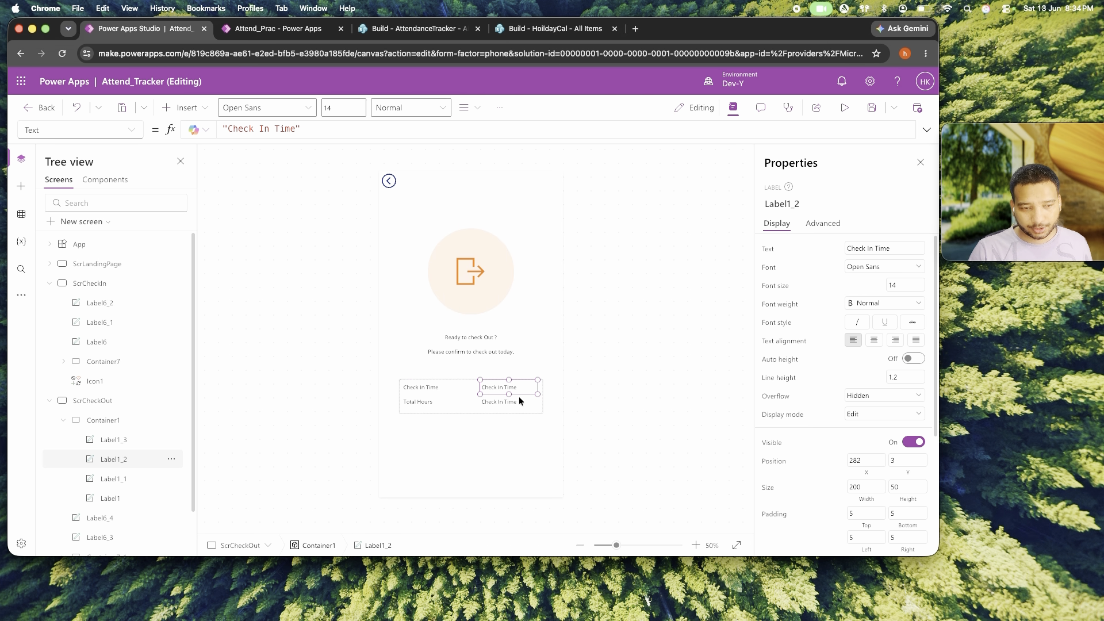
pyautogui.click(518, 398)
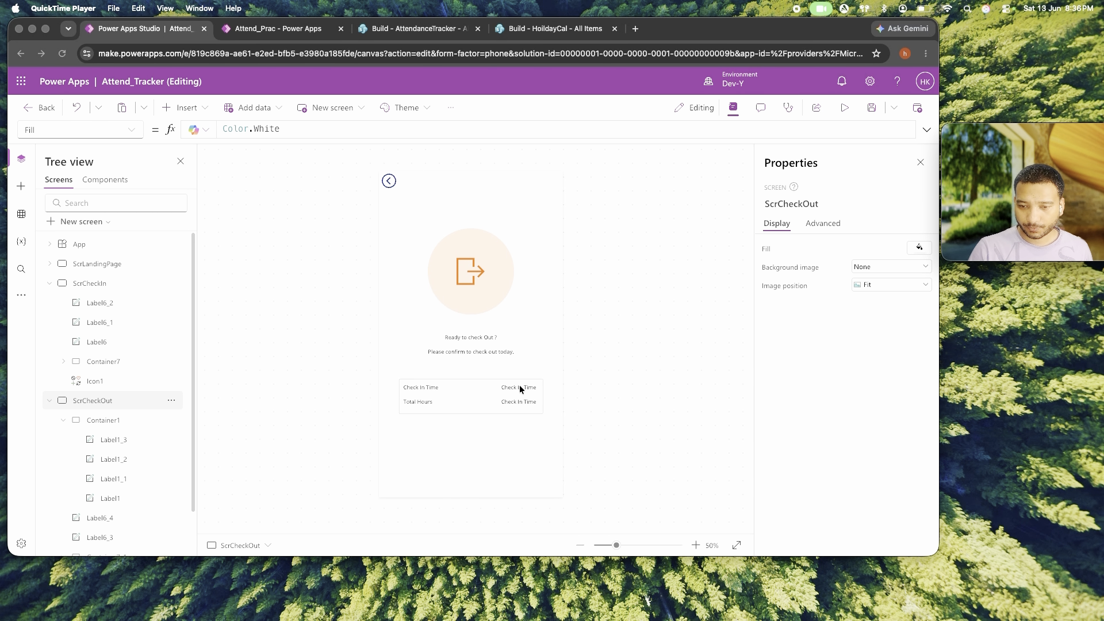
# Set the Text formula of the value label beside Check In Time to varCurrentUserTodayAttend.CheckIn.
pyautogui.click(506, 386)
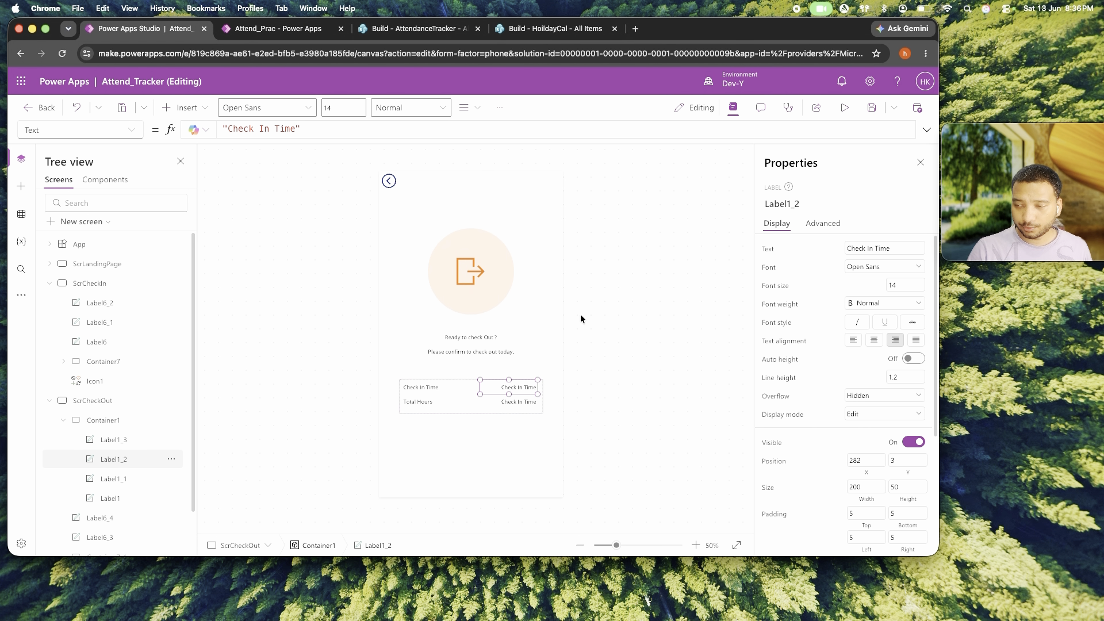
pyautogui.click(304, 132)
pyautogui.moveTo(304, 132); pyautogui.dragTo(219, 125)
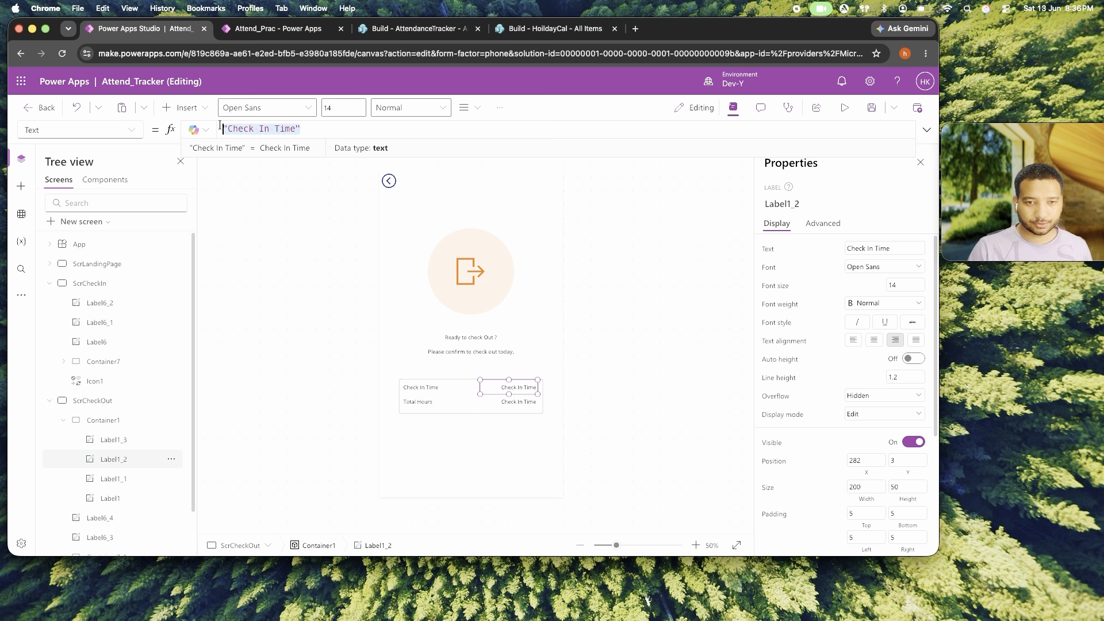
pyautogui.write('vasr')
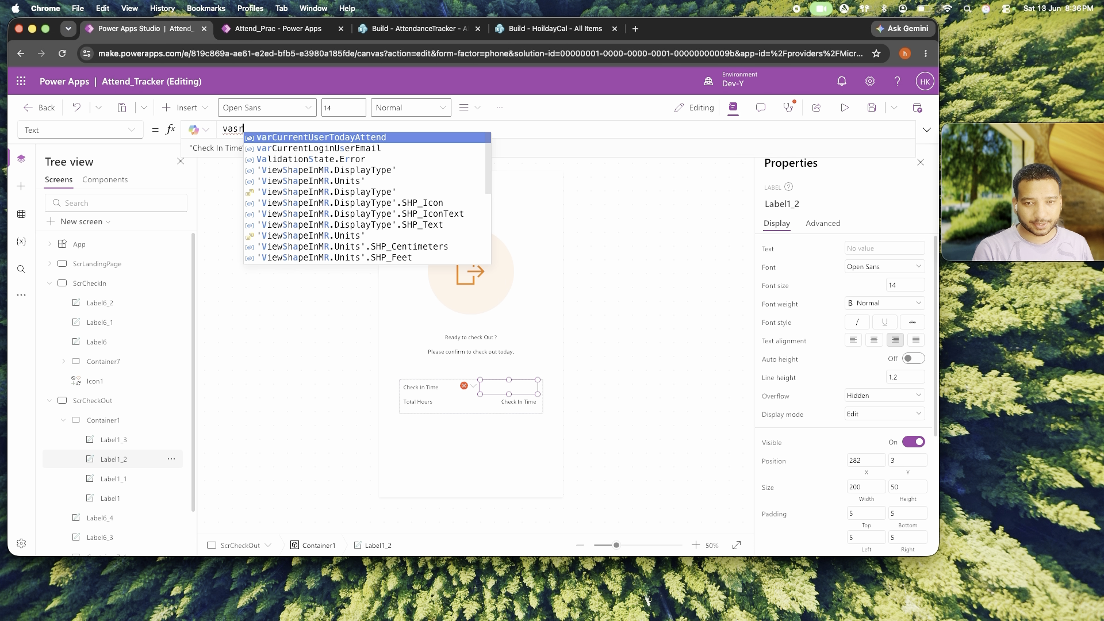
pyautogui.press('Tab')
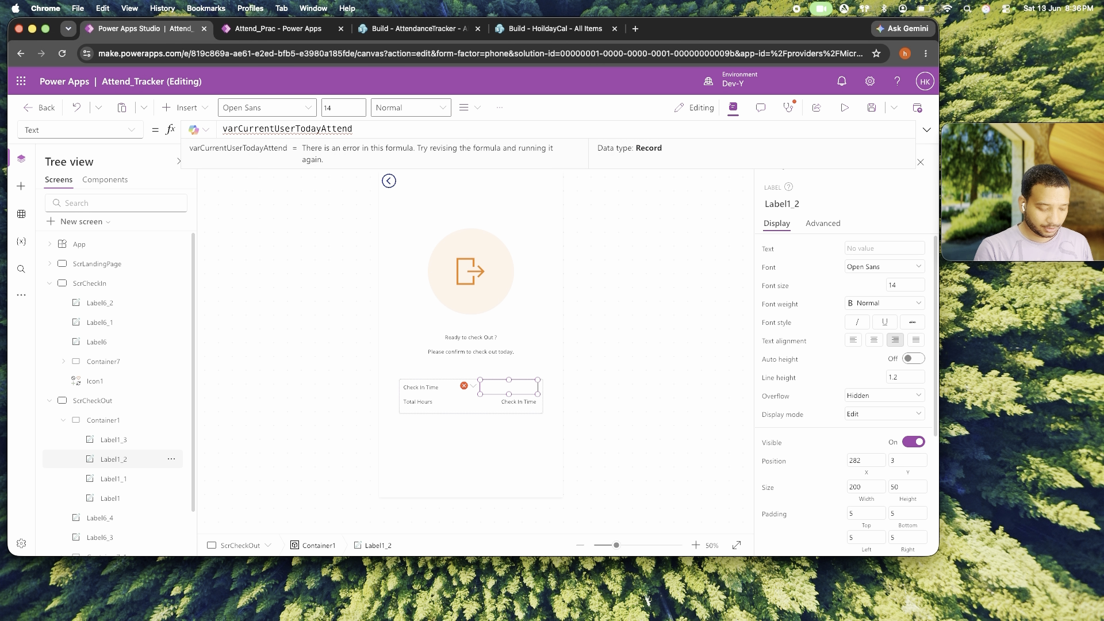
pyautogui.write('.che')
pyautogui.press('Tab')
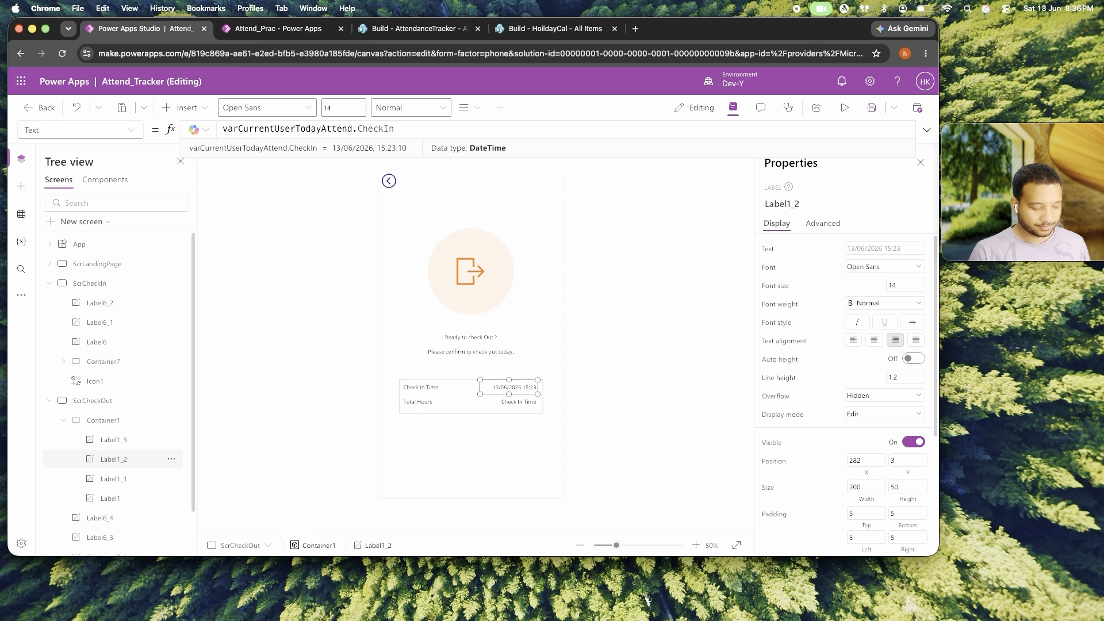
# Format the Check In Time value label with the Text formula Text(varCurrentUserTodayAttend.CheckIn,"hh:mm AM/PM").
pyautogui.write('tex')
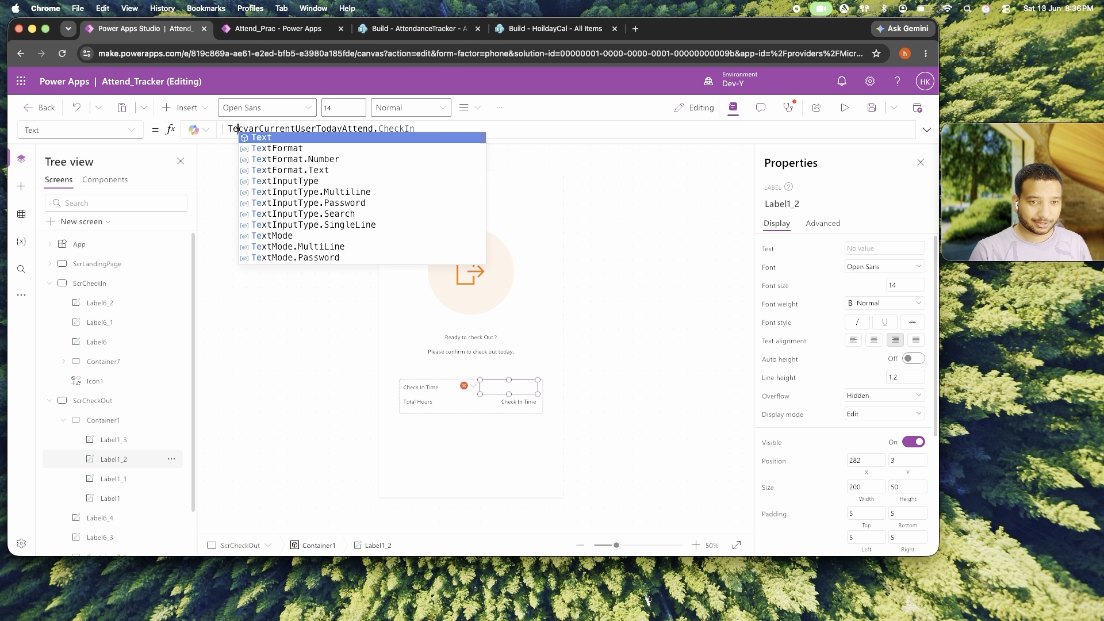
pyautogui.press('Tab')
pyautogui.hotkey('shift', 'Right')
pyautogui.hotkey('shift', 'Right')
pyautogui.hotkey('shift', 'Right')
pyautogui.hotkey('shift', 'Right')
pyautogui.hotkey('shift', 'Right')
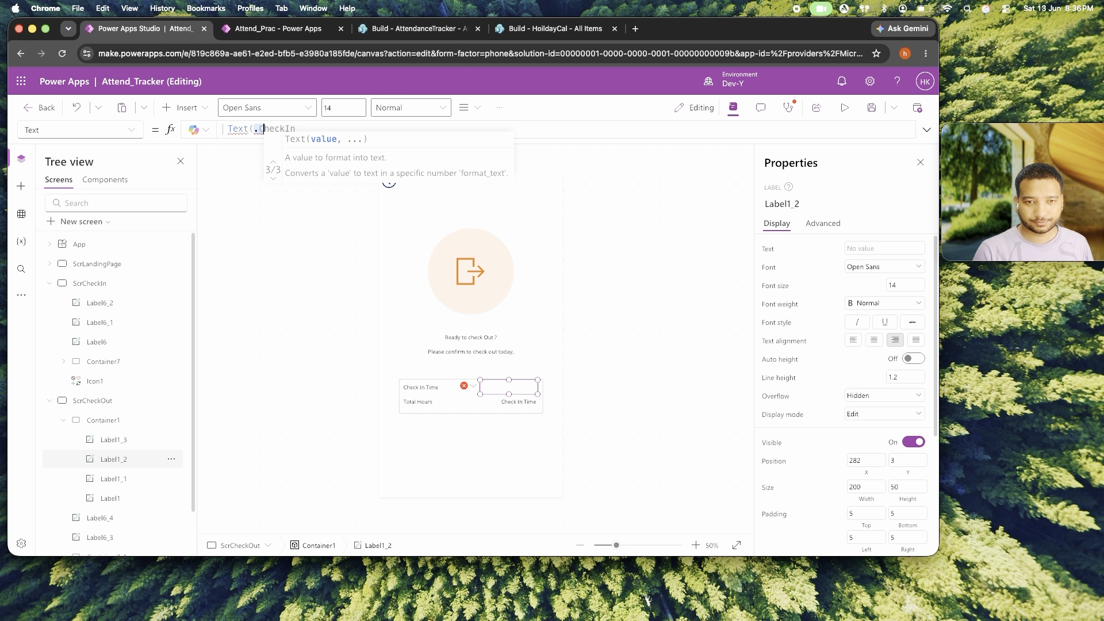
pyautogui.hotkey('shift', 'Right')
pyautogui.hotkey('shift', 'Right')
pyautogui.hotkey('shift', 'Right')
pyautogui.press('BackSpace')
pyautogui.write('vare')
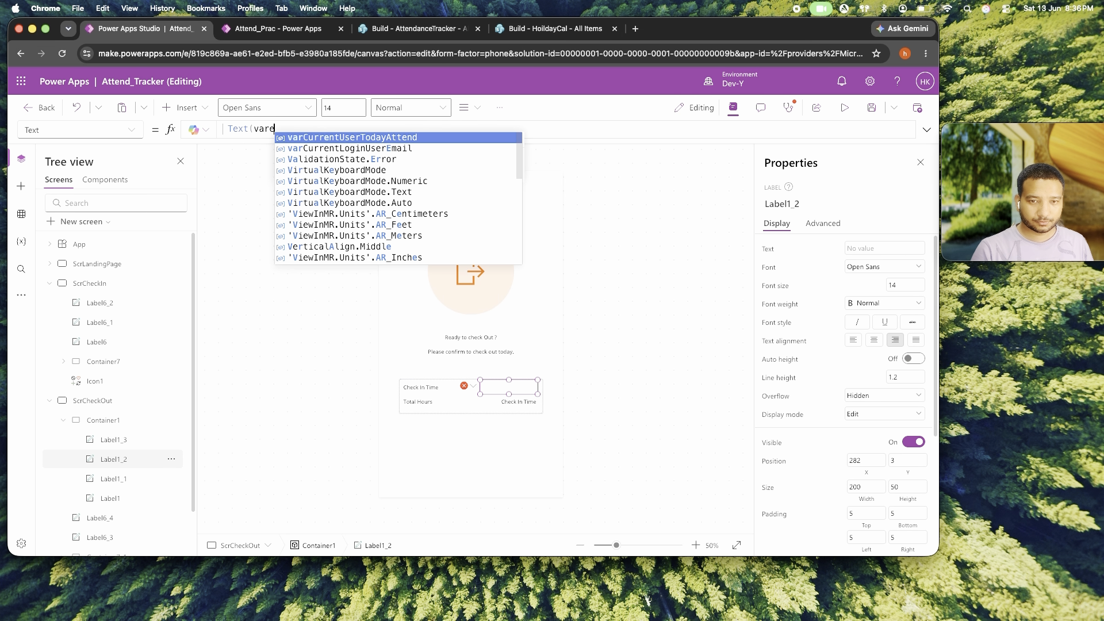
pyautogui.press('Tab')
pyautogui.write('.CheckIn')
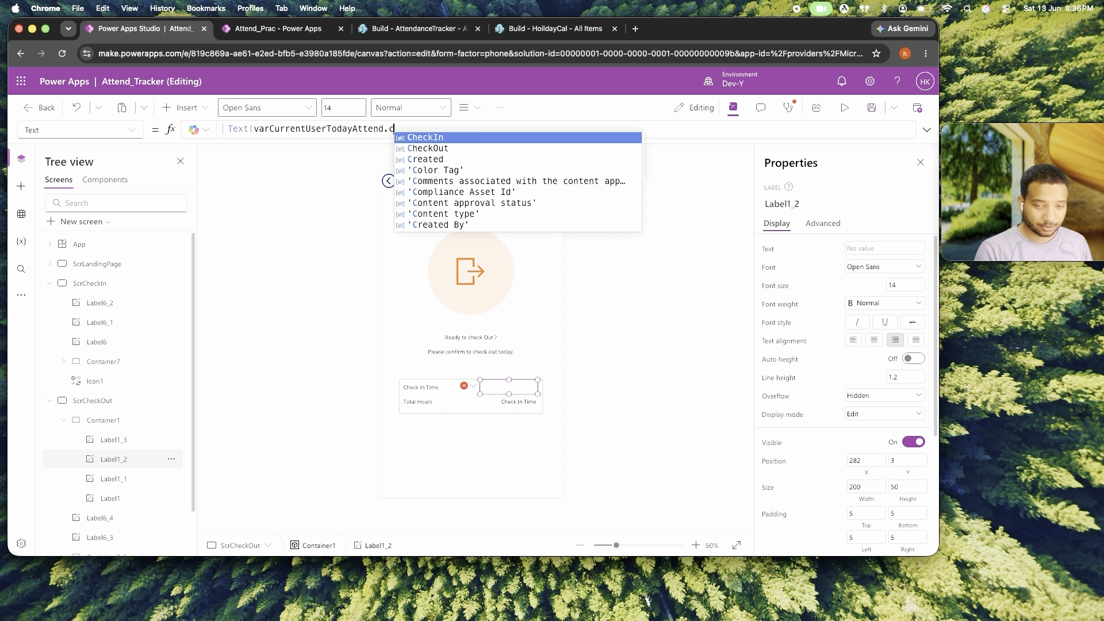
pyautogui.press('Tab')
pyautogui.write(',')
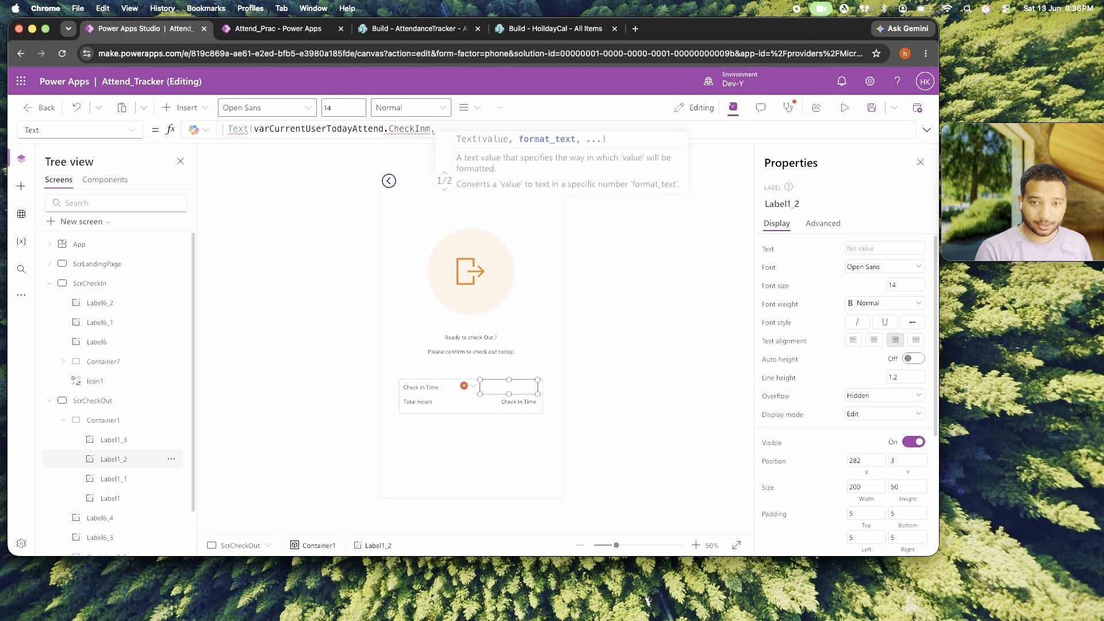
pyautogui.write('hh')
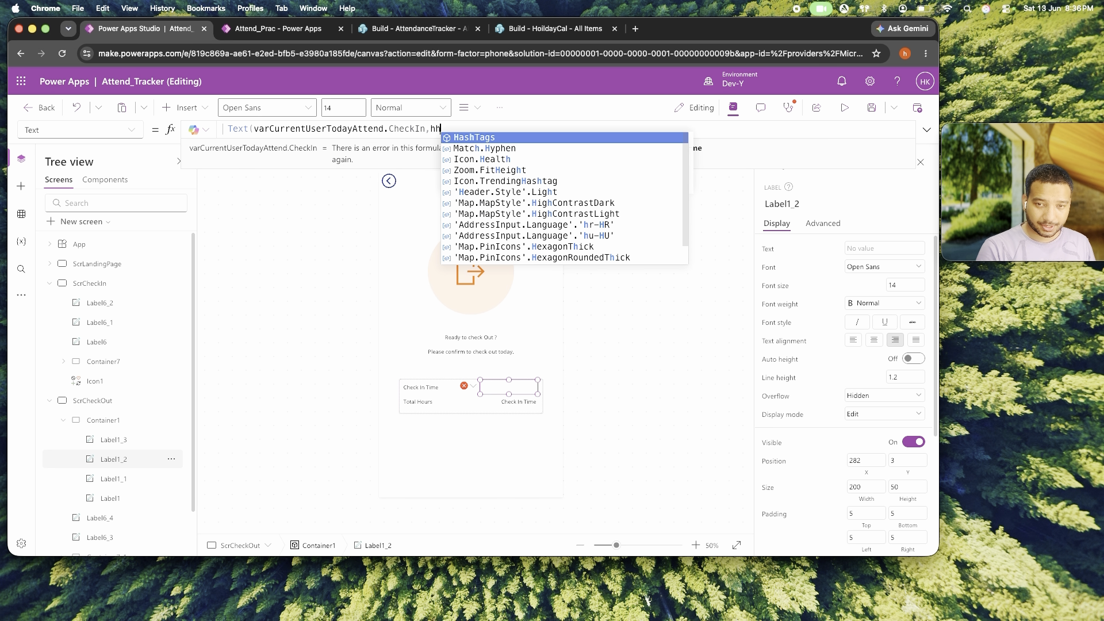
pyautogui.press('BackSpace')
pyautogui.press('BackSpace')
pyautogui.write('"')
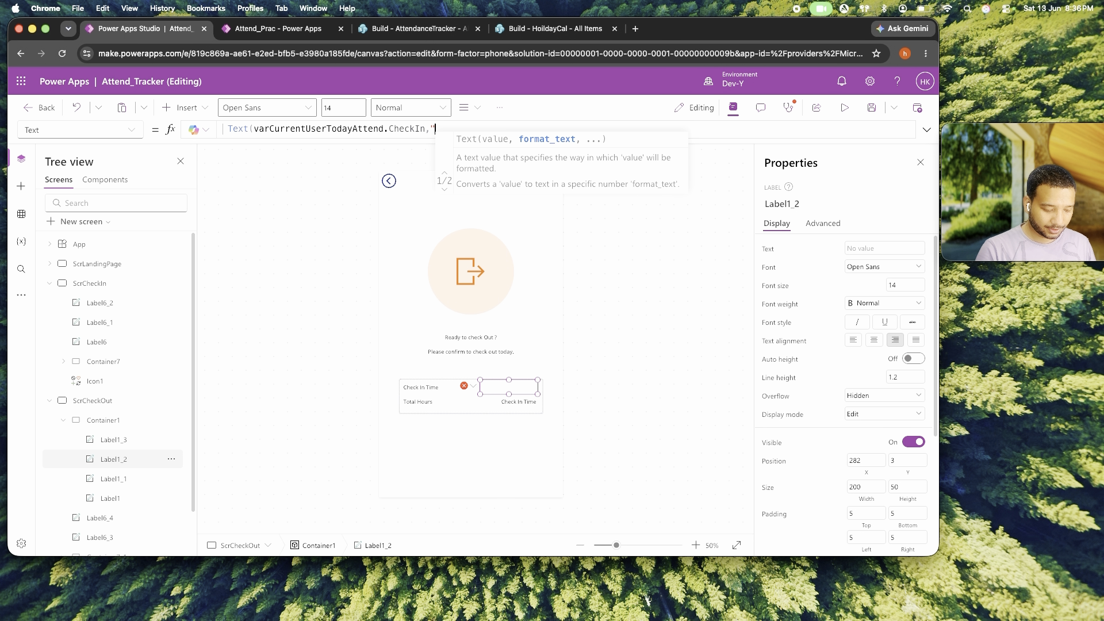
pyautogui.write('hh:mm')
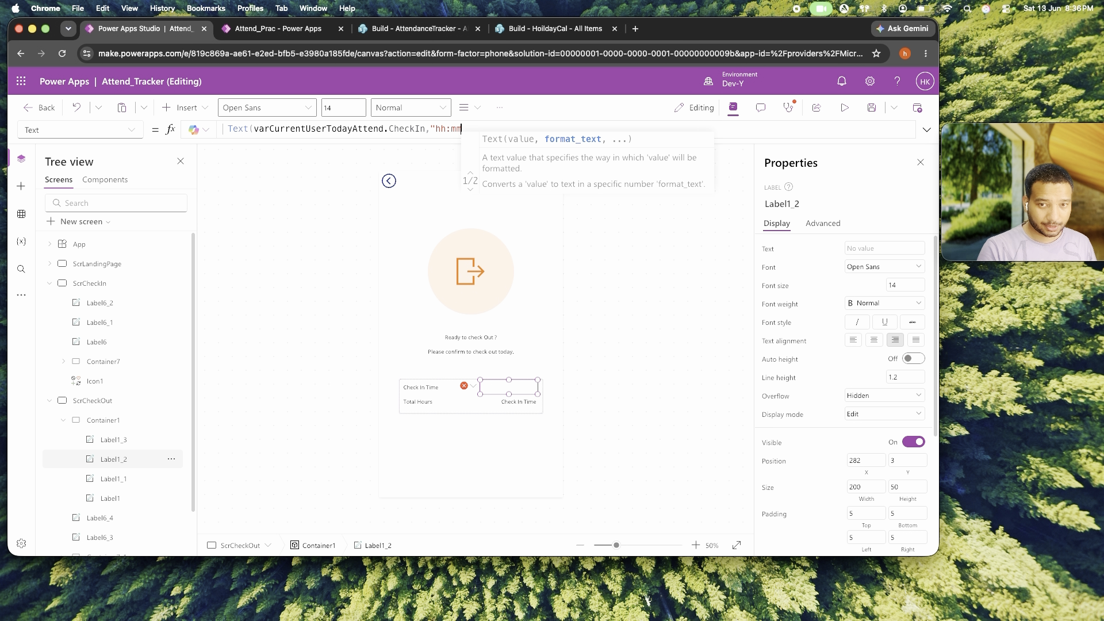
pyautogui.write(' AM/')
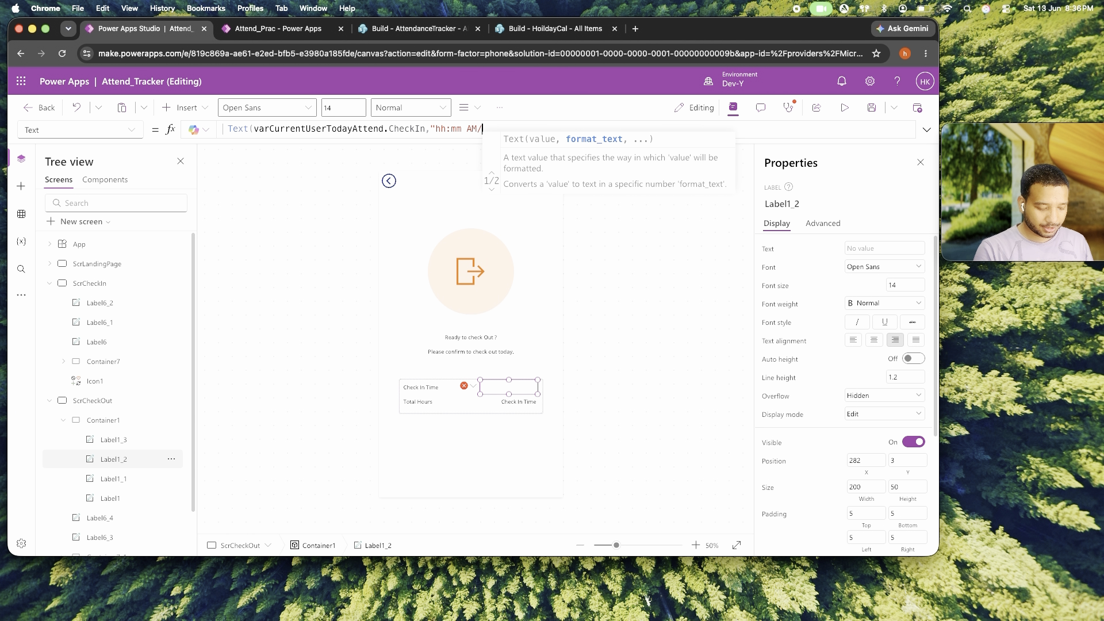
pyautogui.write('PM")')
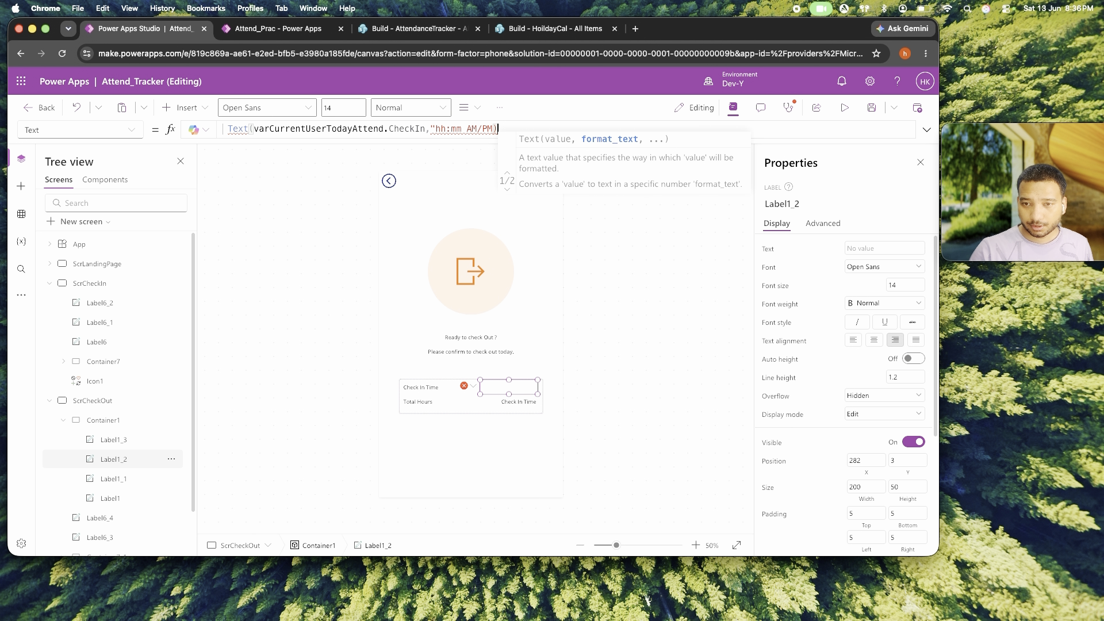
pyautogui.press('Left')
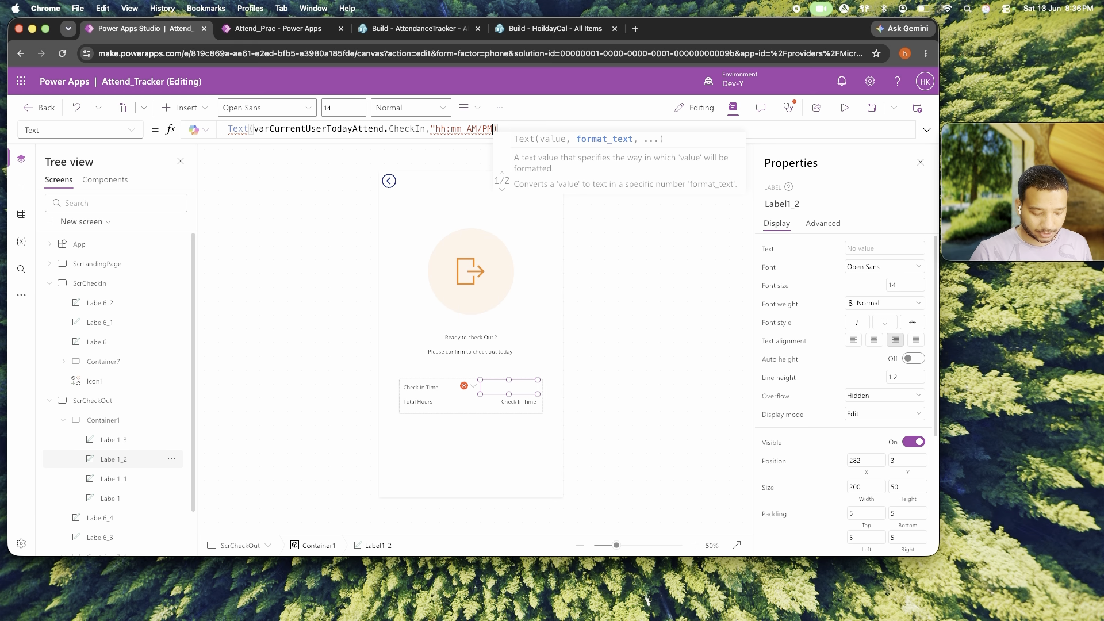
pyautogui.write('"')
pyautogui.click(650, 452)
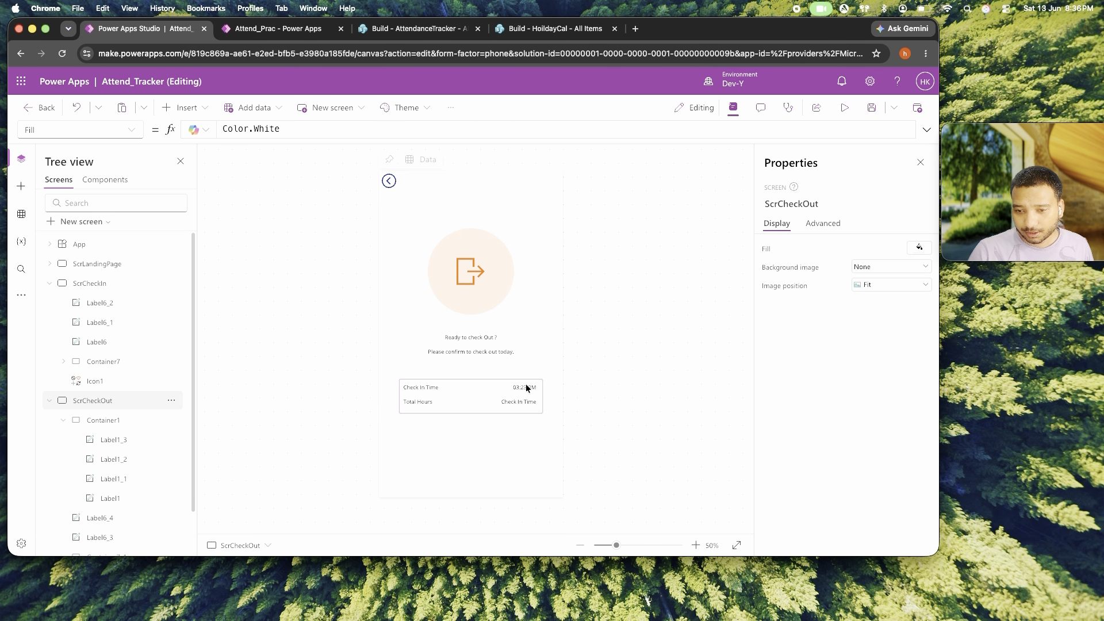
# Replace the text of the value label beside Total Hours with "--".
pyautogui.click(525, 386)
pyautogui.click(520, 402)
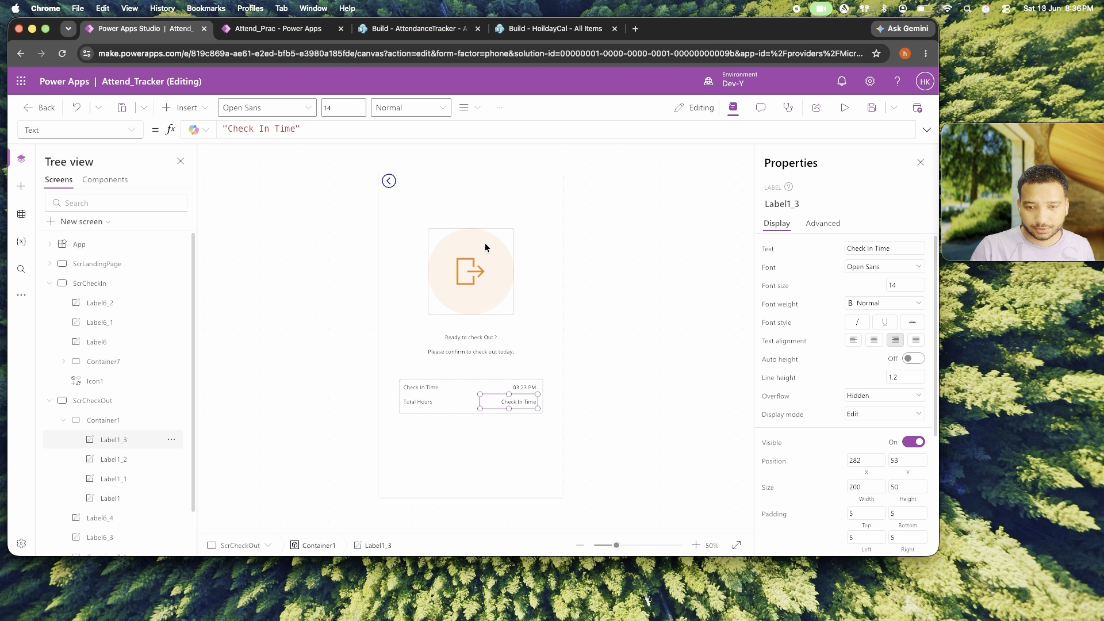
pyautogui.click(295, 128)
pyautogui.moveTo(296, 128); pyautogui.dragTo(228, 128)
pyautogui.write('--')
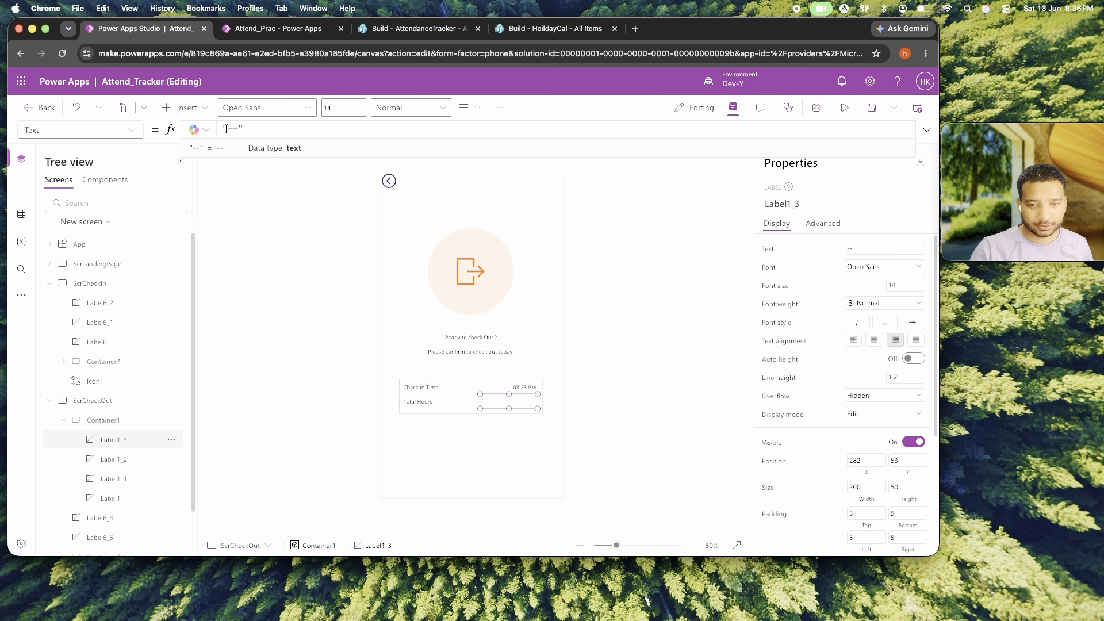
pyautogui.click(505, 478)
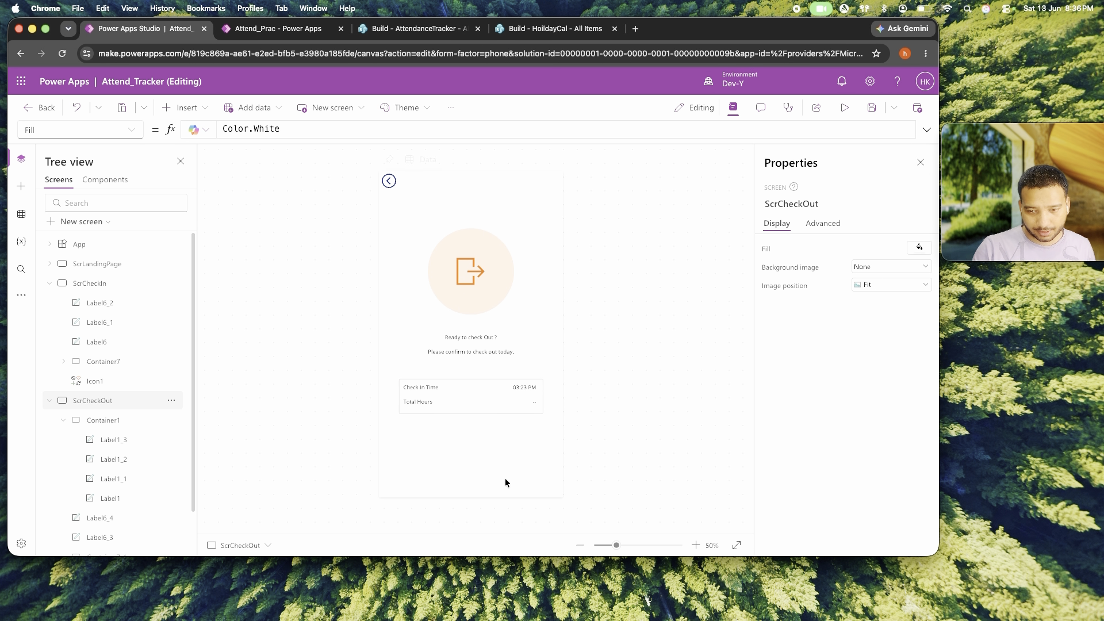
pyautogui.click(530, 404)
pyautogui.click(631, 436)
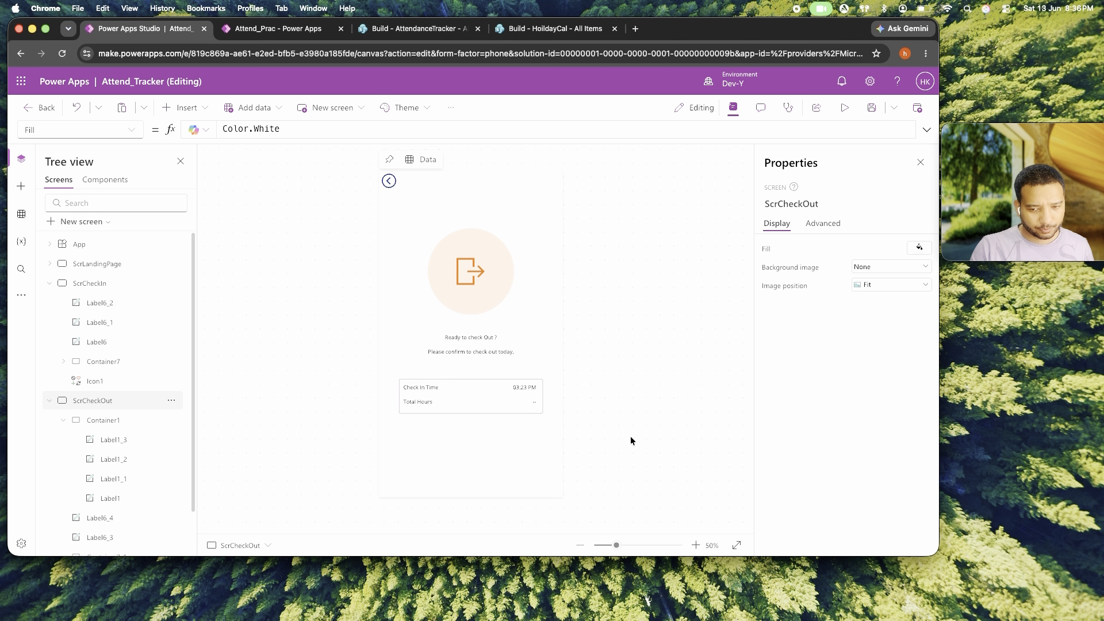
# Insert a button on the check-out screen and place it at about X 60, Y 130.
pyautogui.click(201, 108)
pyautogui.write('but')
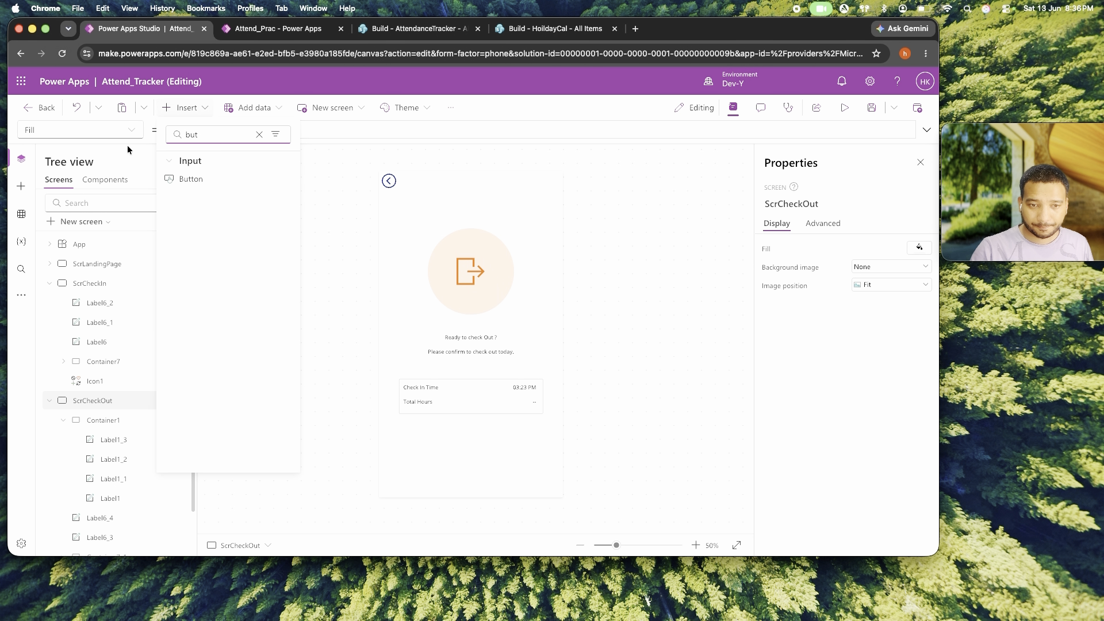
pyautogui.click(190, 179)
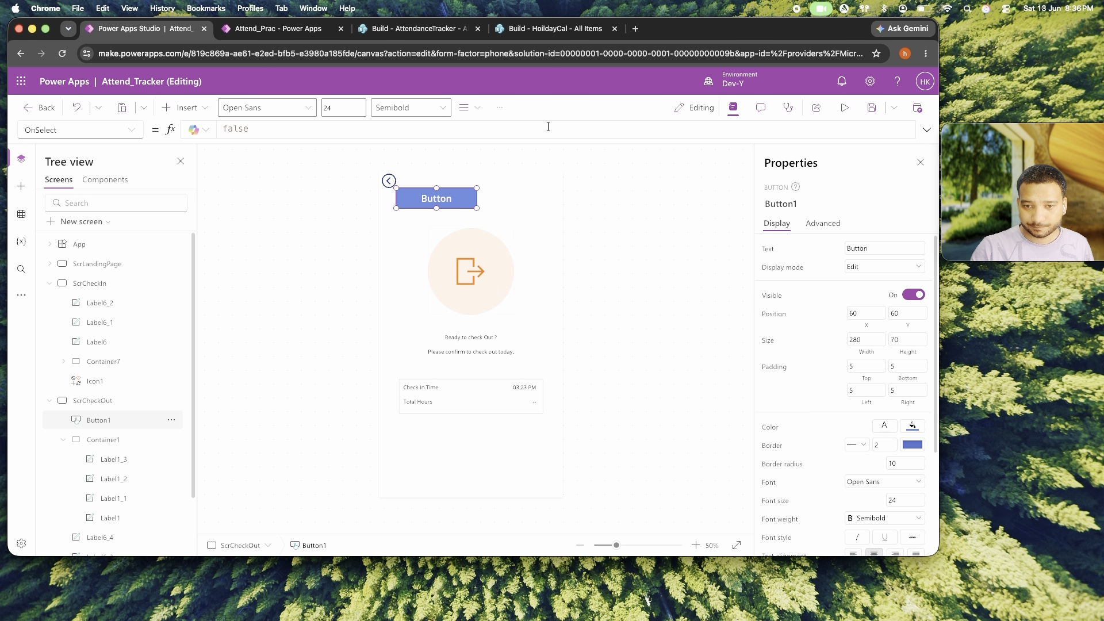
pyautogui.moveTo(463, 209); pyautogui.dragTo(464, 230)
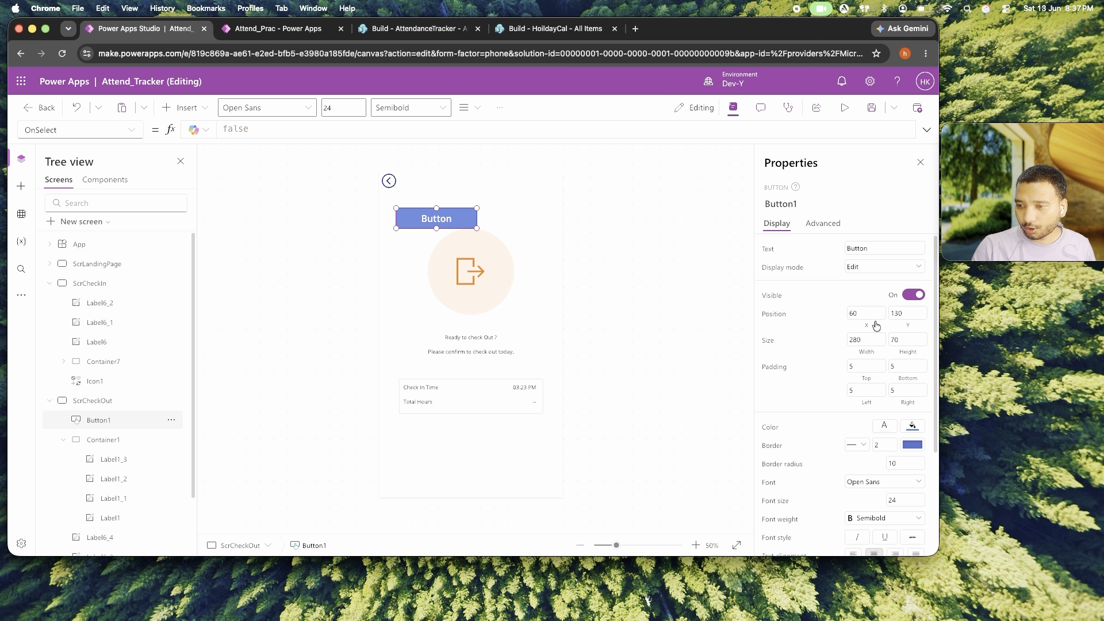
# Position the button with the Y formula Parent.Height-Self.Height-10 and an X value of 10.
pyautogui.click(908, 329)
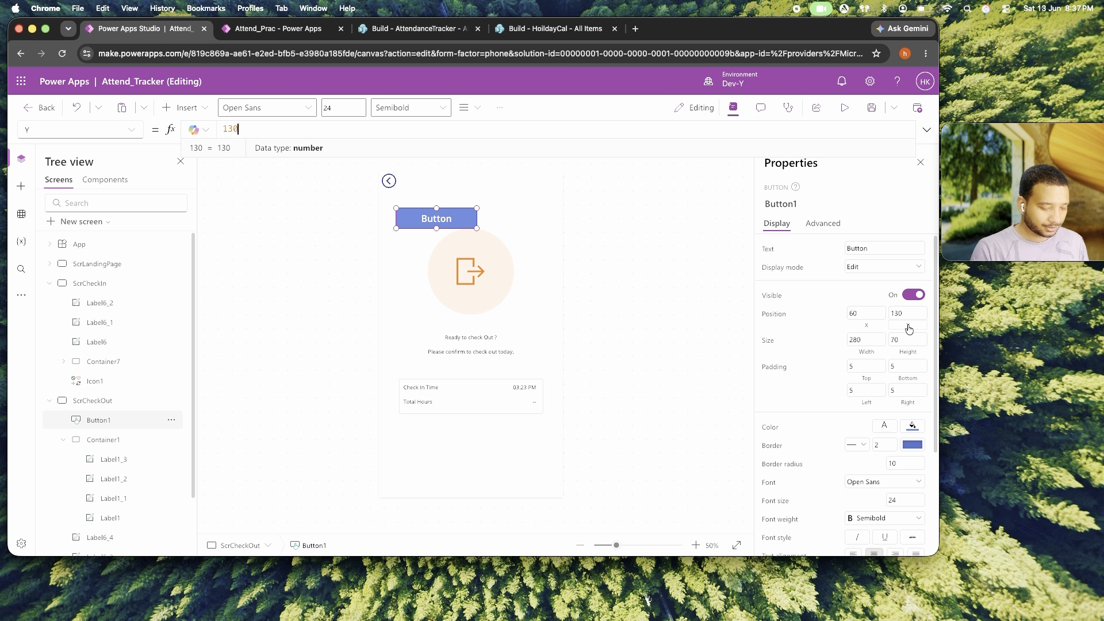
pyautogui.press('super+a')
pyautogui.write('Parent')
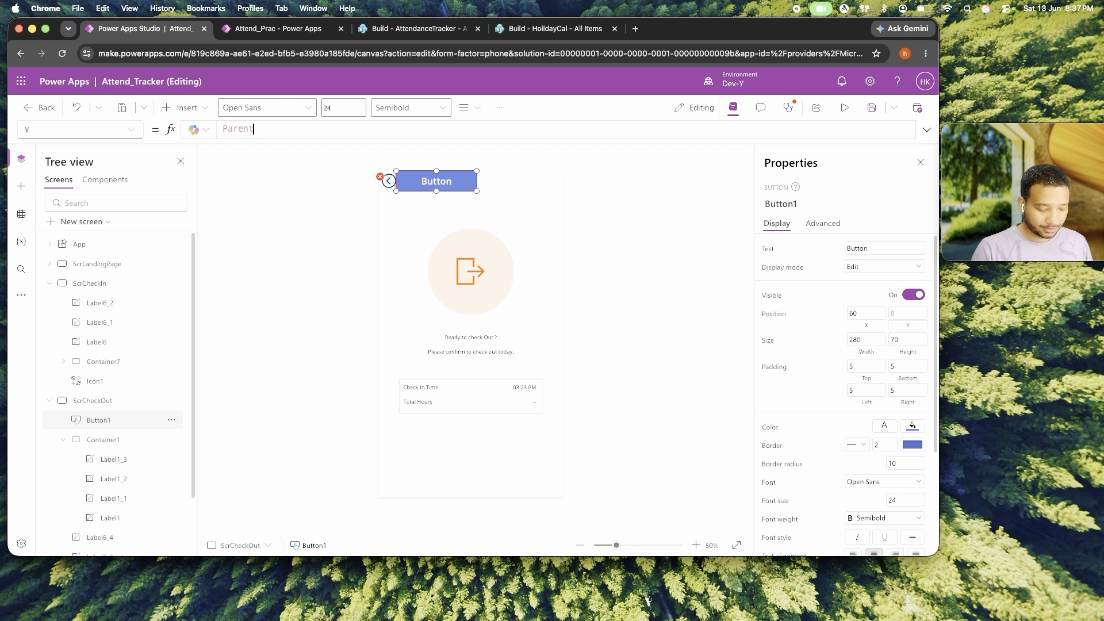
pyautogui.write('.Height-s')
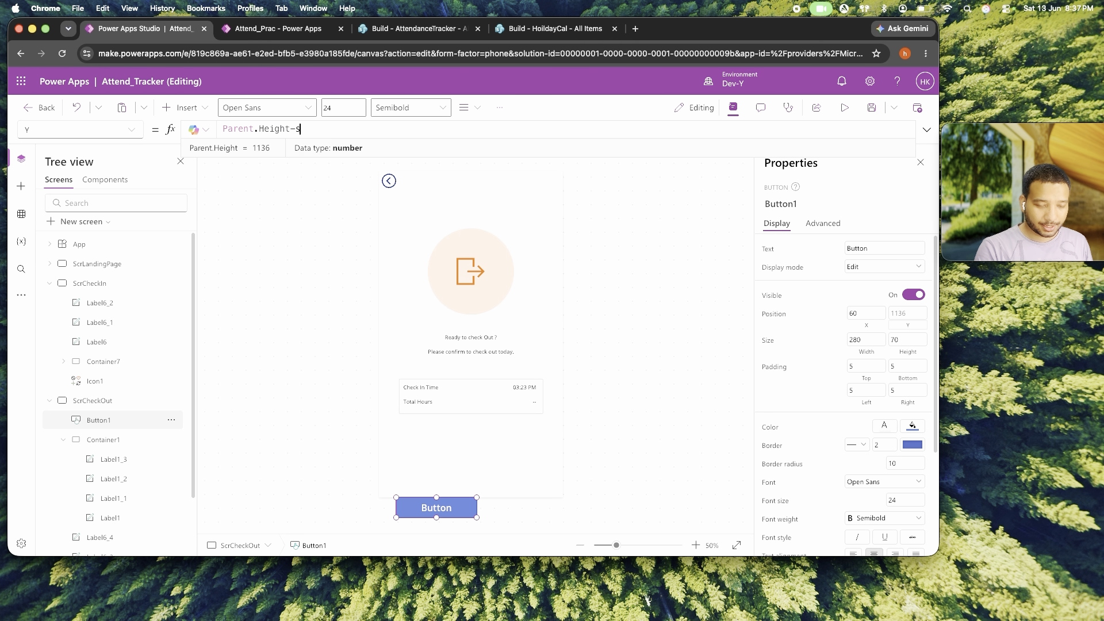
pyautogui.write('elf.Height')
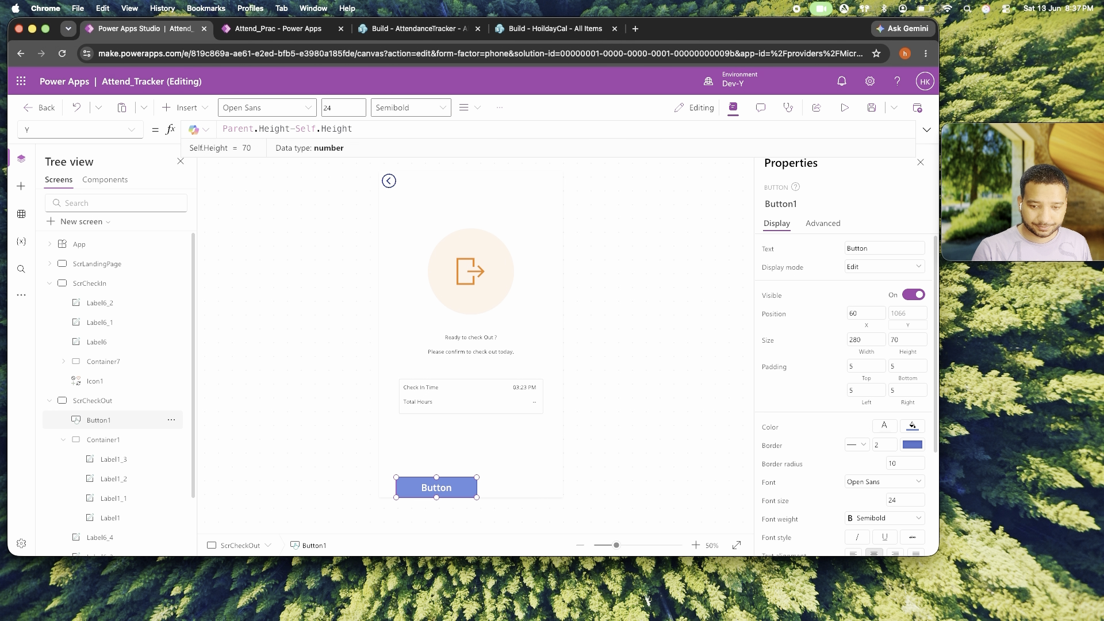
pyautogui.write('-10')
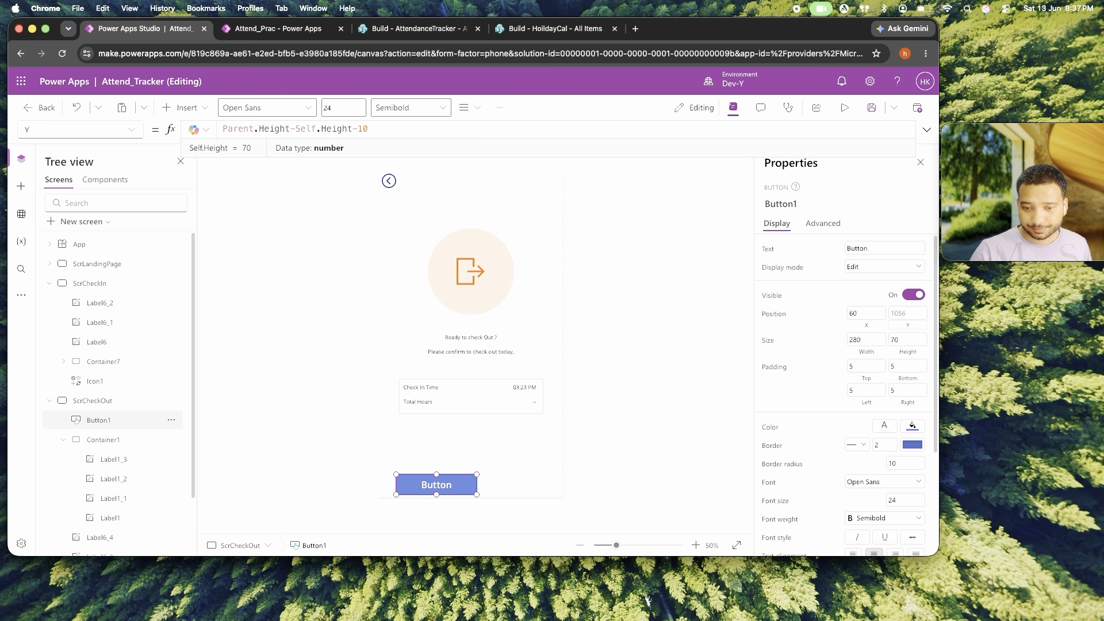
pyautogui.click(865, 314)
pyautogui.write('10')
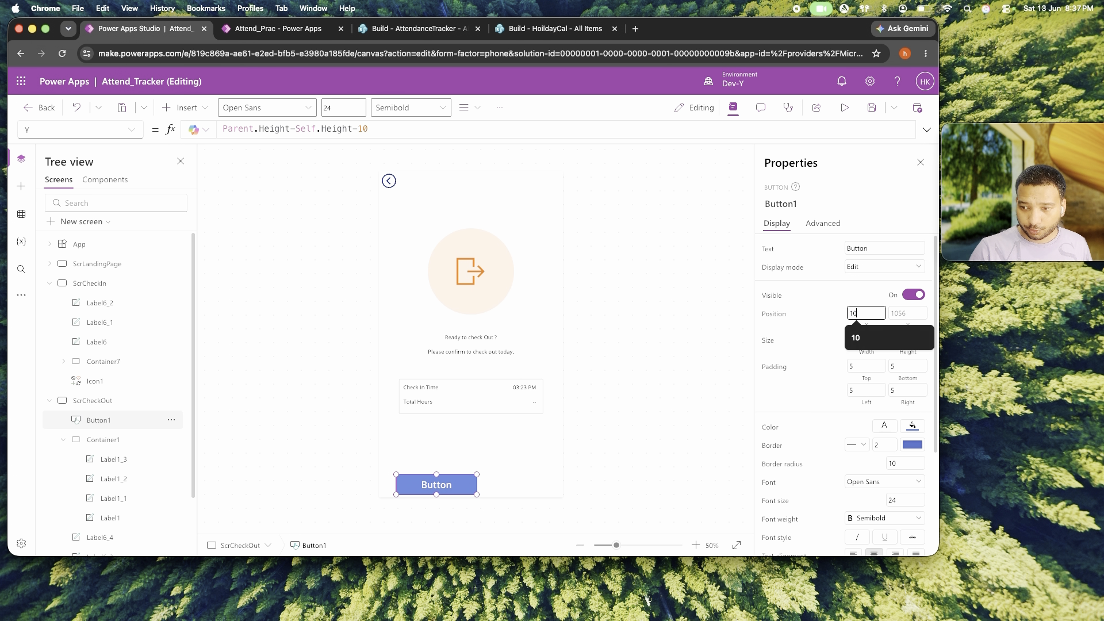
pyautogui.press('Tab')
# Set the button's Width formula to Parent.Width-20.
pyautogui.click(861, 351)
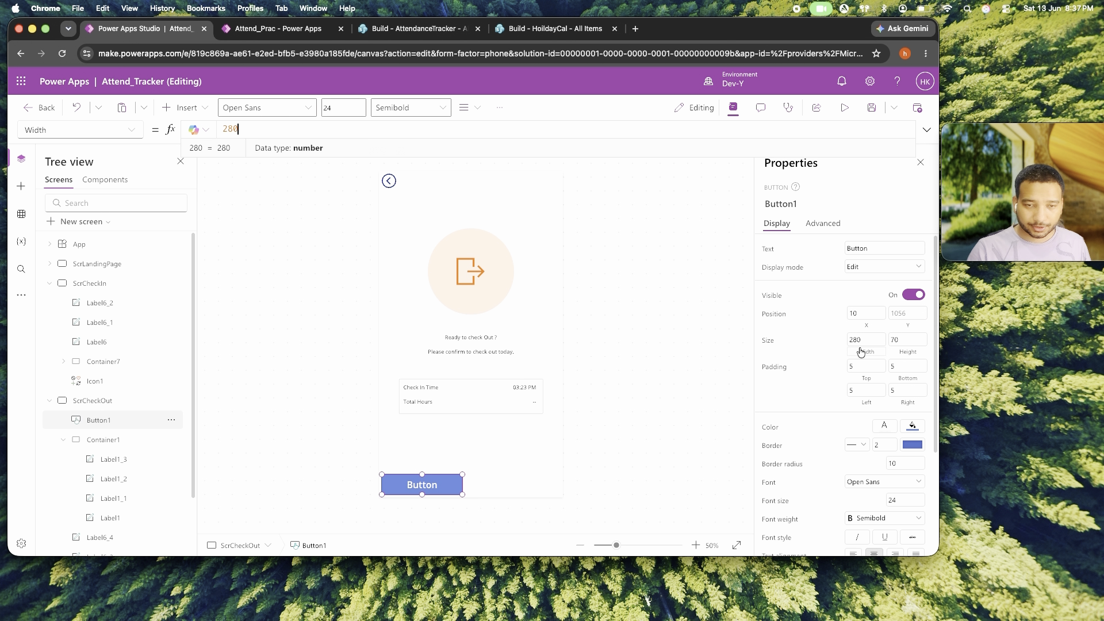
pyautogui.press('super+a')
pyautogui.write('pare')
pyautogui.press('Tab')
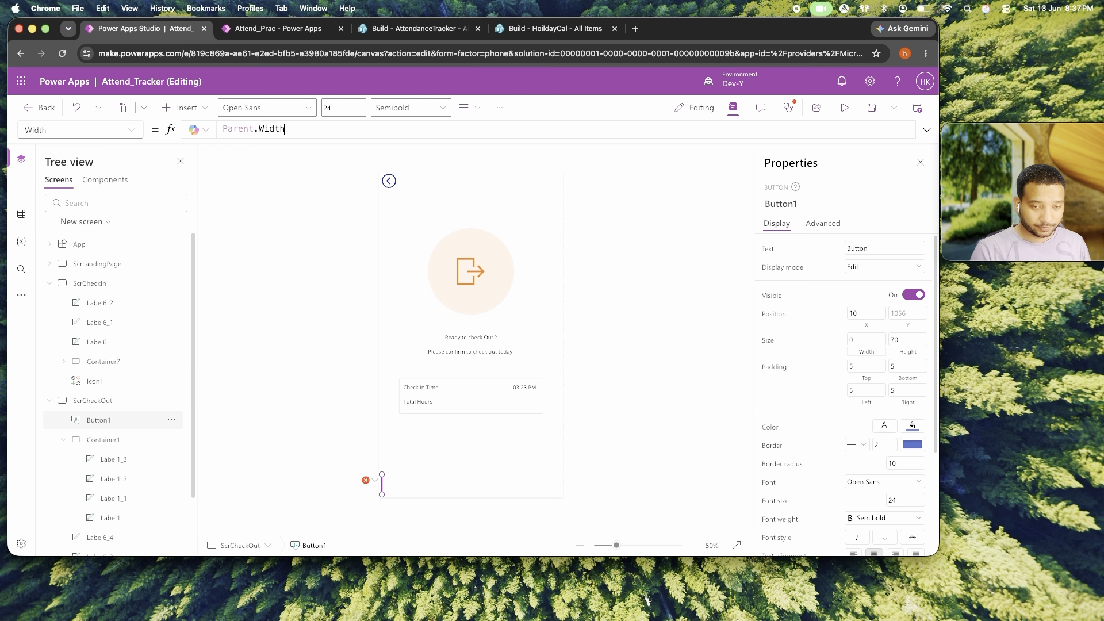
pyautogui.write('-Self.wi')
pyautogui.press('Tab')
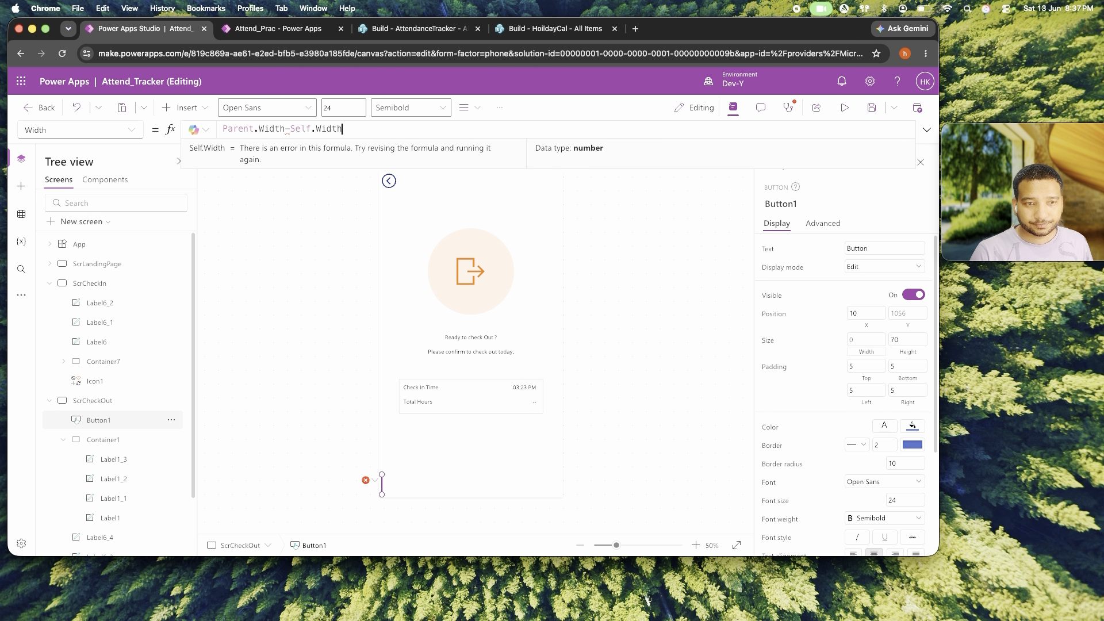
pyautogui.press('BackSpace')
pyautogui.press('BackSpace')
pyautogui.press('BackSpace')
pyautogui.press('BackSpace')
pyautogui.press('BackSpace')
pyautogui.press('BackSpace')
pyautogui.press('BackSpace')
pyautogui.press('BackSpace')
pyautogui.press('BackSpace')
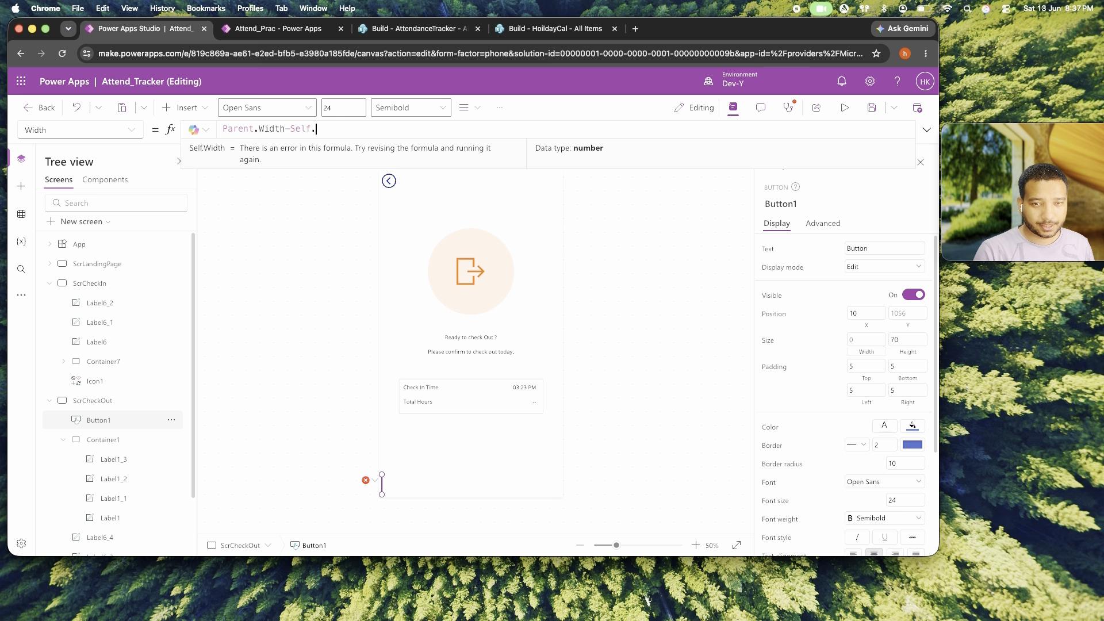
pyautogui.write('20')
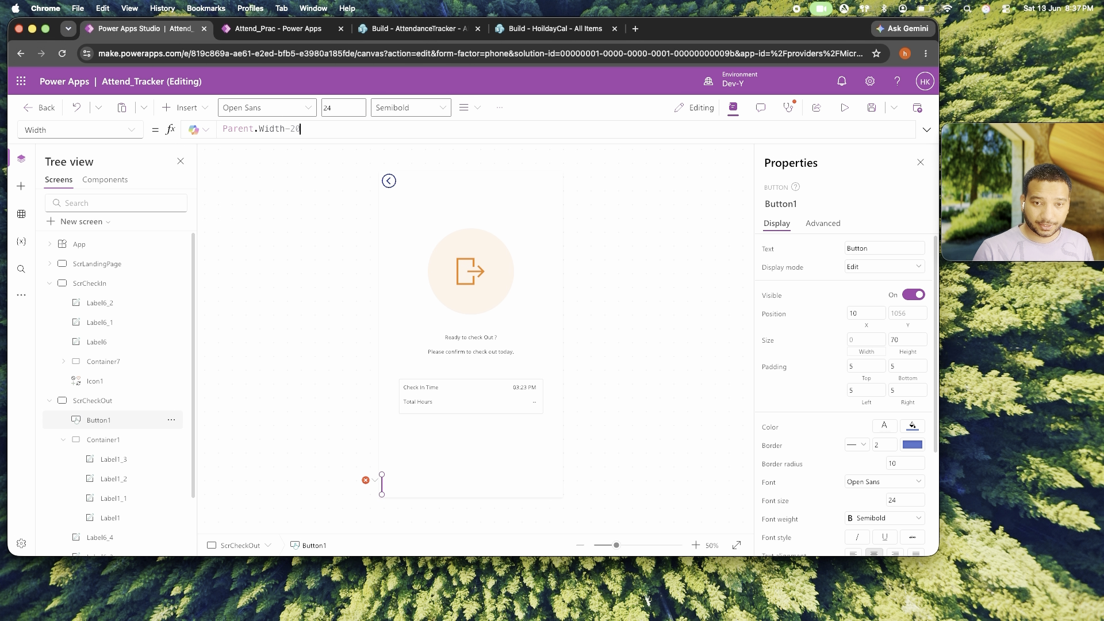
pyautogui.click(571, 496)
pyautogui.click(556, 489)
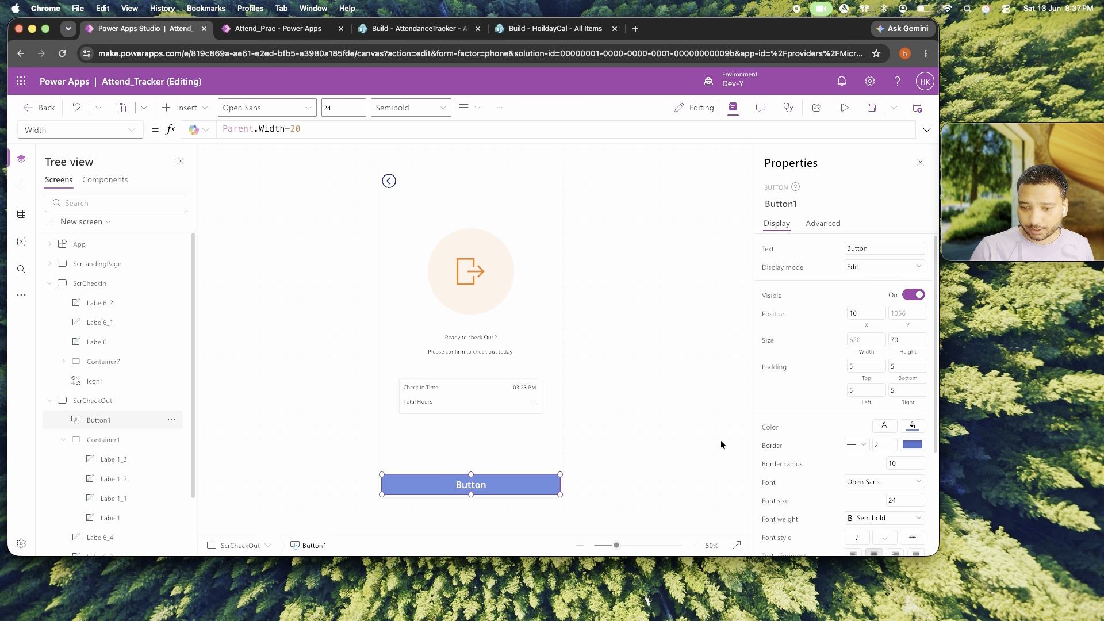
# Set the button's font size to 16.
pyautogui.click(899, 500)
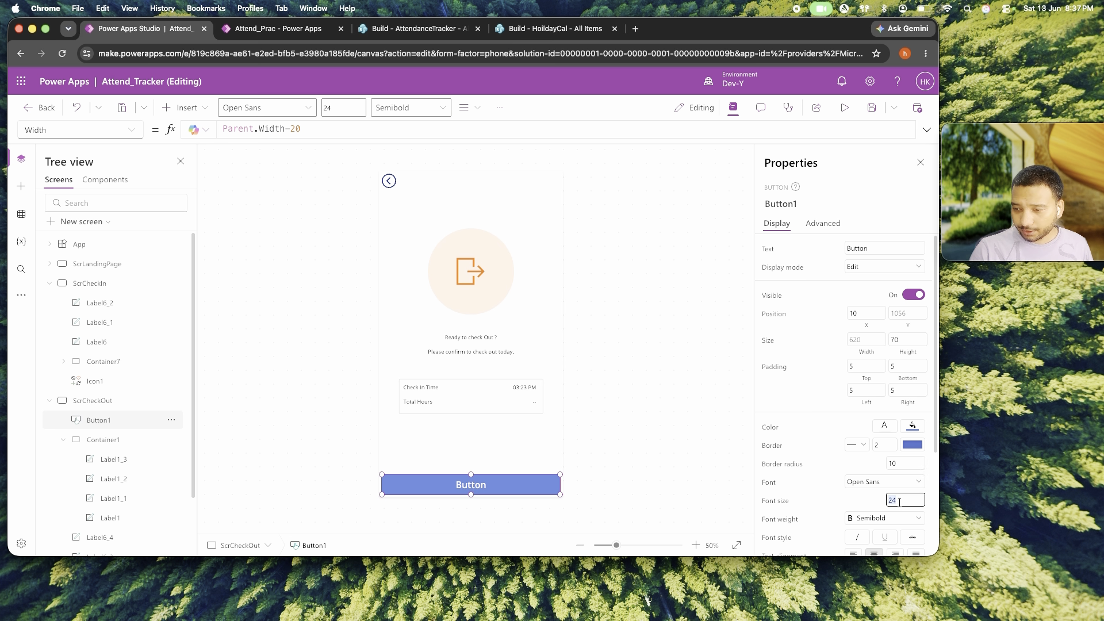
pyautogui.write('14')
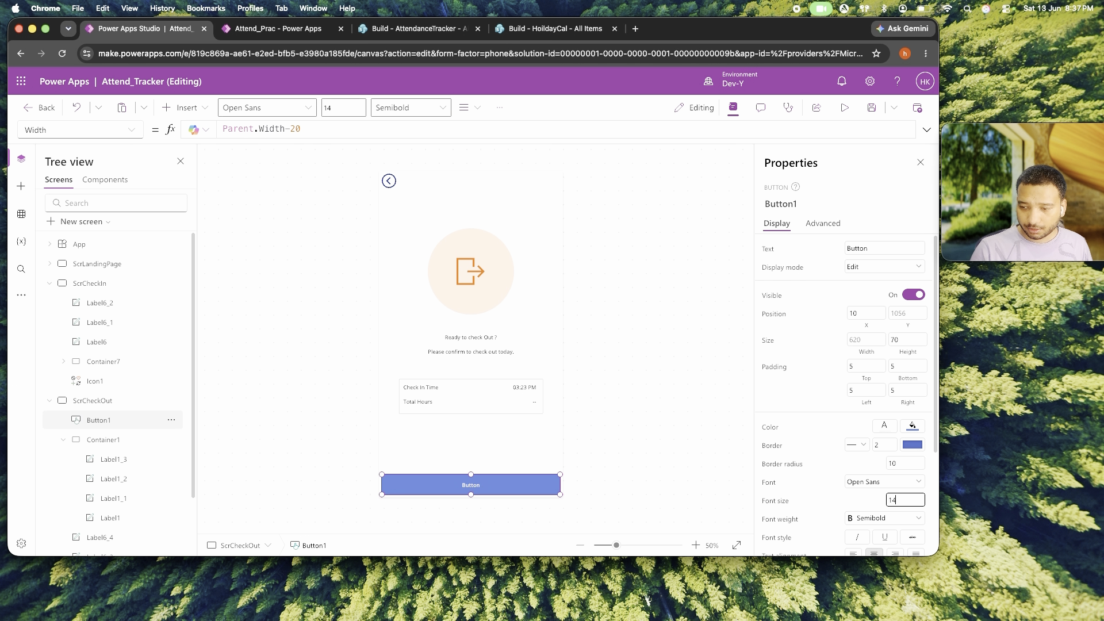
pyautogui.press('BackSpace')
pyautogui.press('BackSpace')
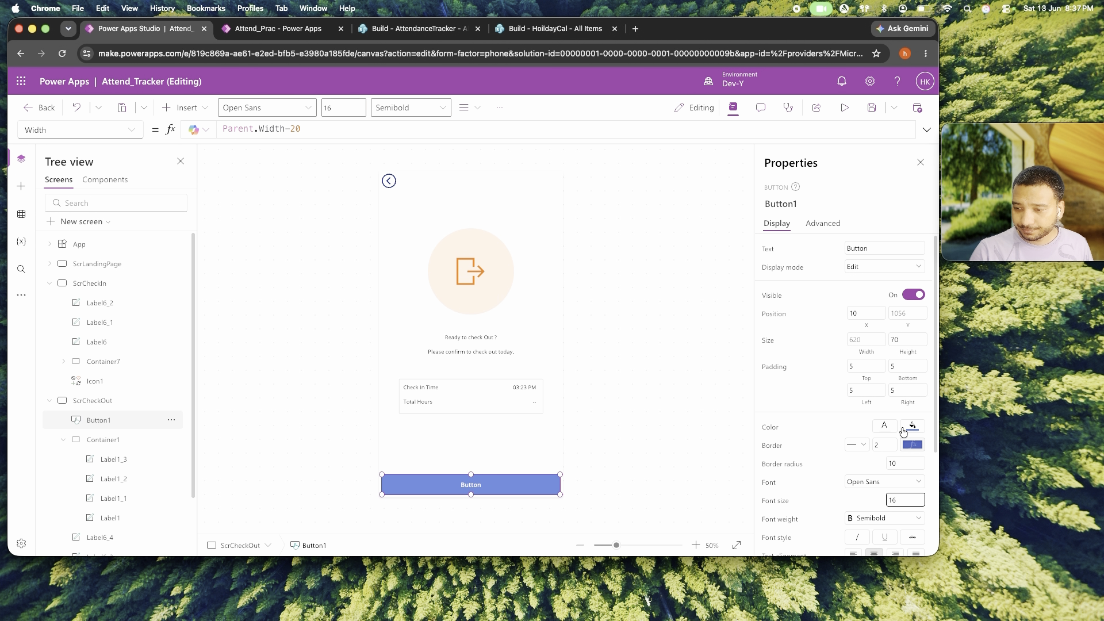
# Check the button wording in Attend_Prac and set the check-out button's text to "Confirm Check Out".
pyautogui.click(880, 247)
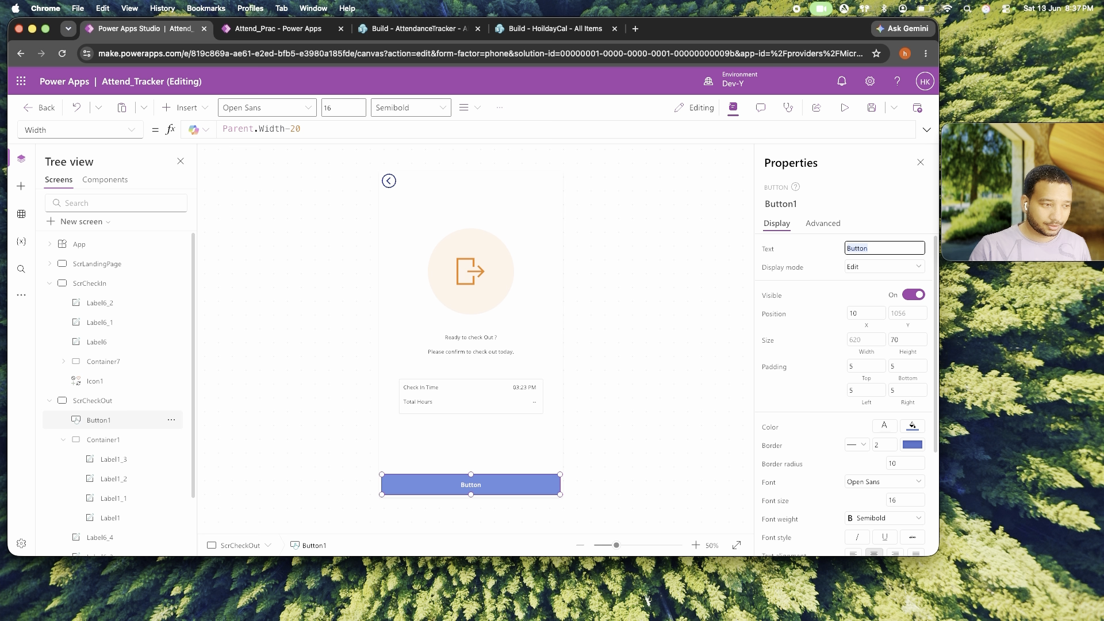
pyautogui.click(281, 29)
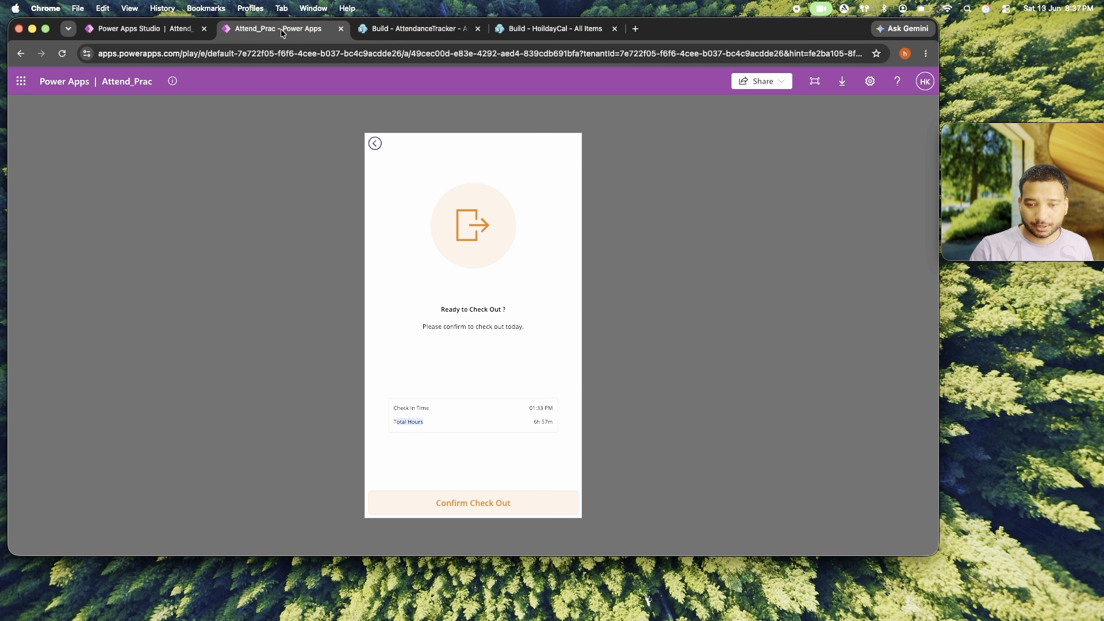
pyautogui.click(144, 31)
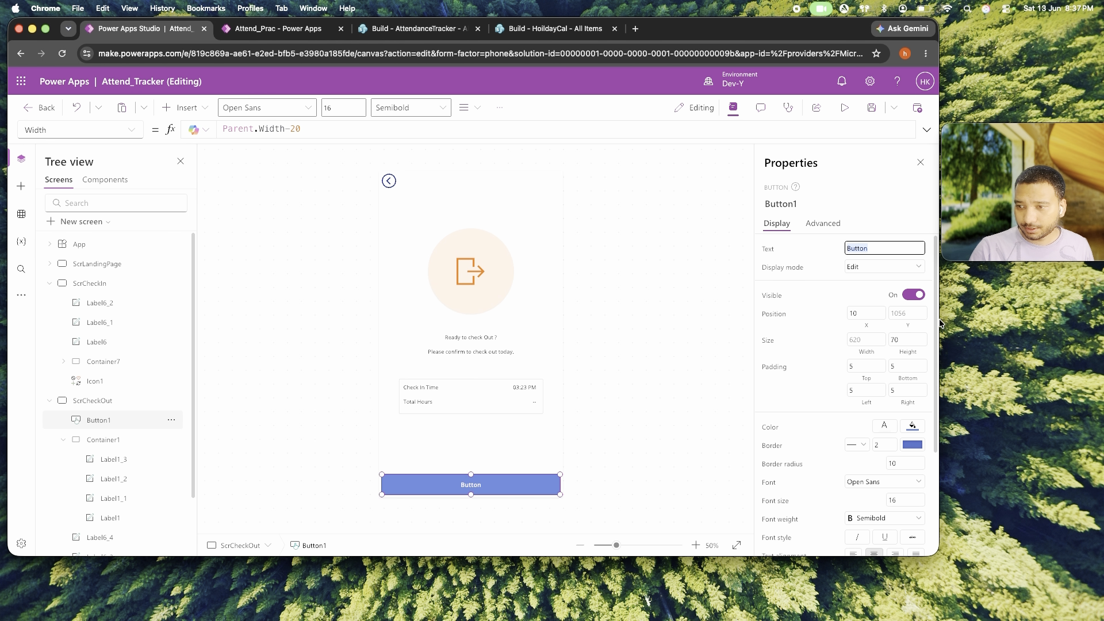
pyautogui.click(534, 485)
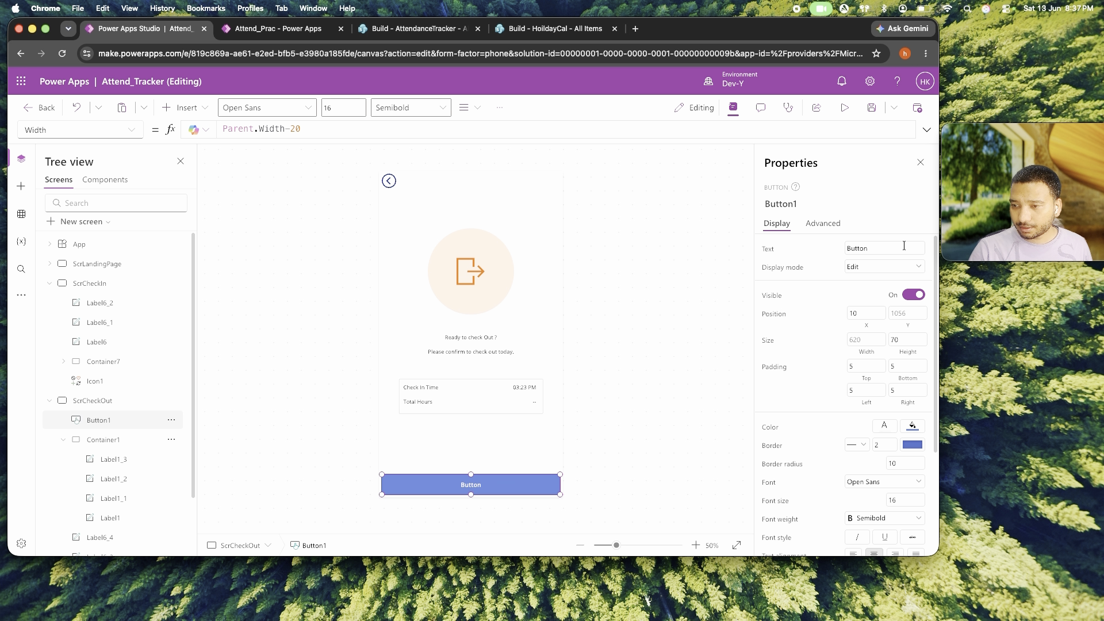
pyautogui.click(877, 247)
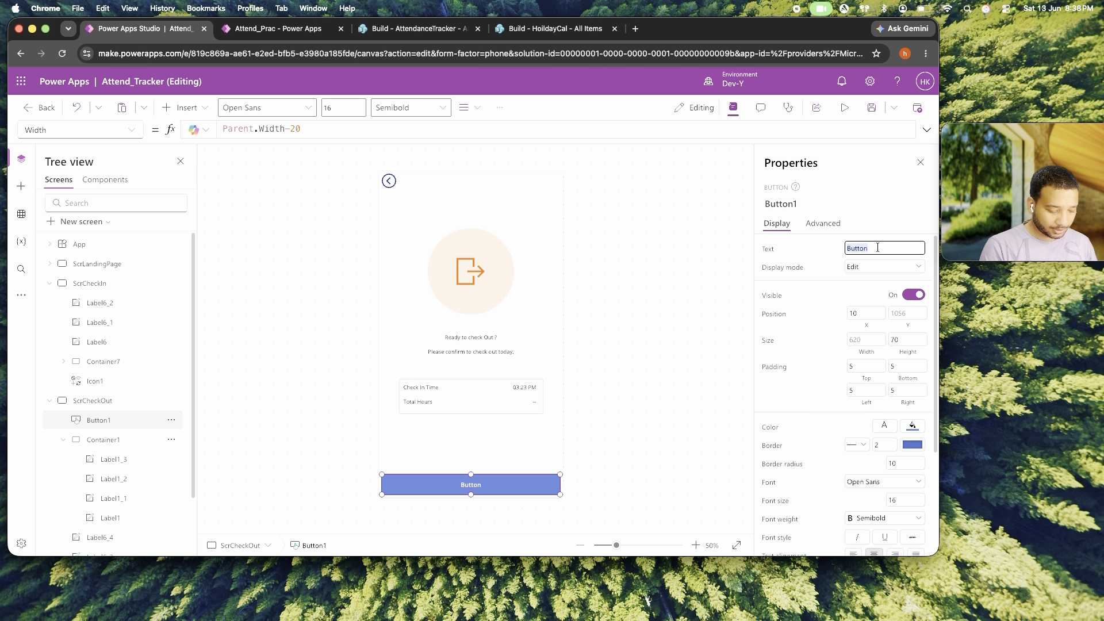
pyautogui.write('Confirm Check Out')
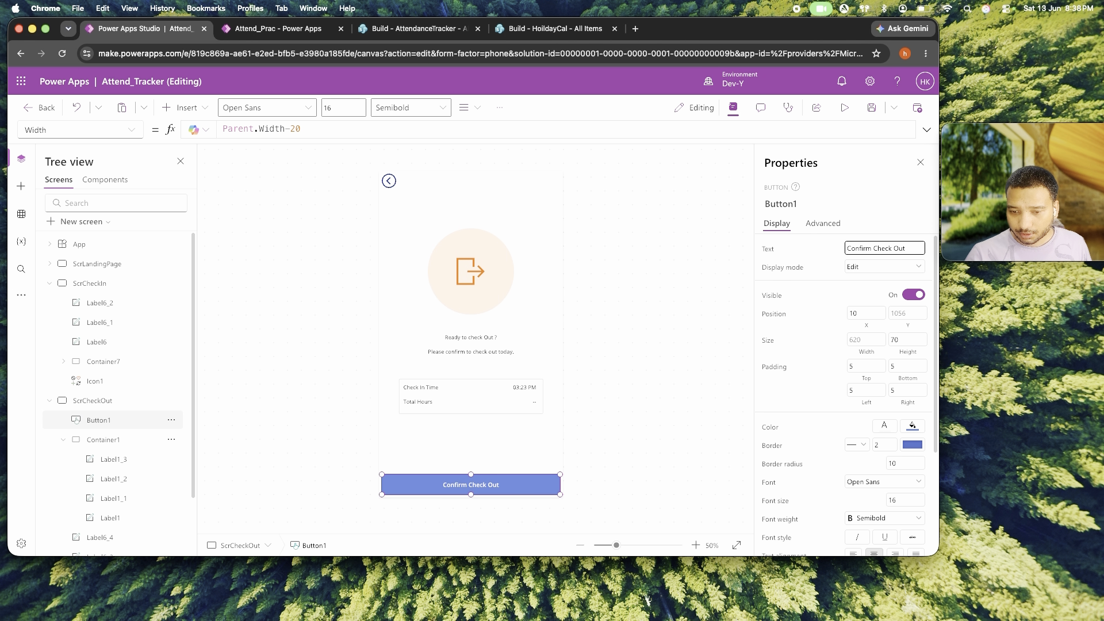
# Set the Confirm Check Out button's font size to 18.
pyautogui.click(906, 502)
pyautogui.write('18')
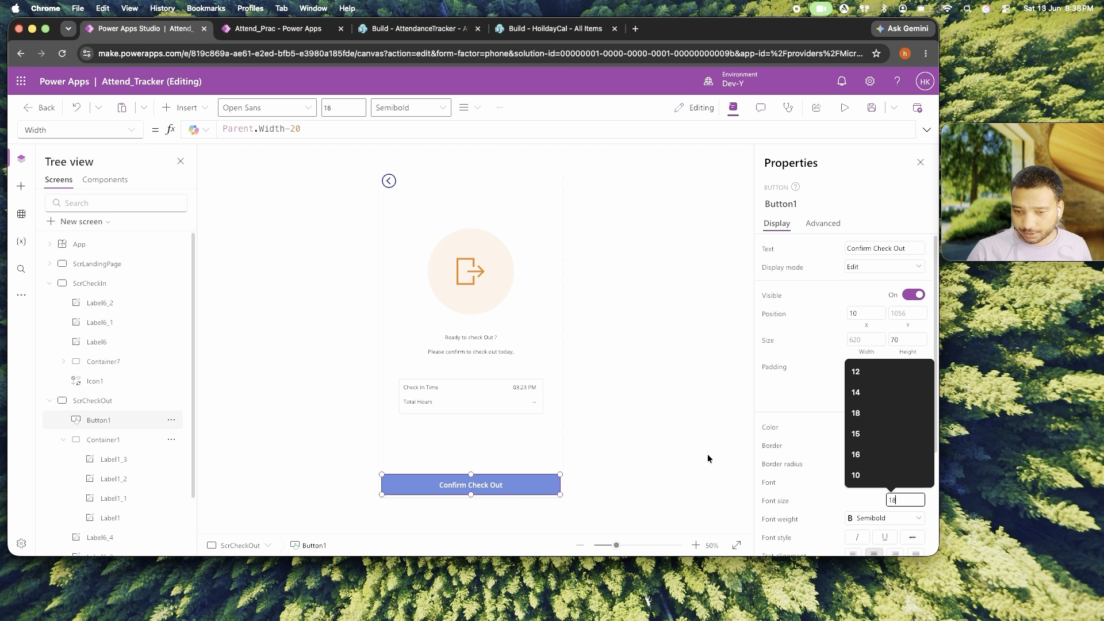
pyautogui.click(709, 459)
# Fill the Confirm Check Out button with the light orange theme color RGBA(251, 188, 159, 1).
pyautogui.click(468, 485)
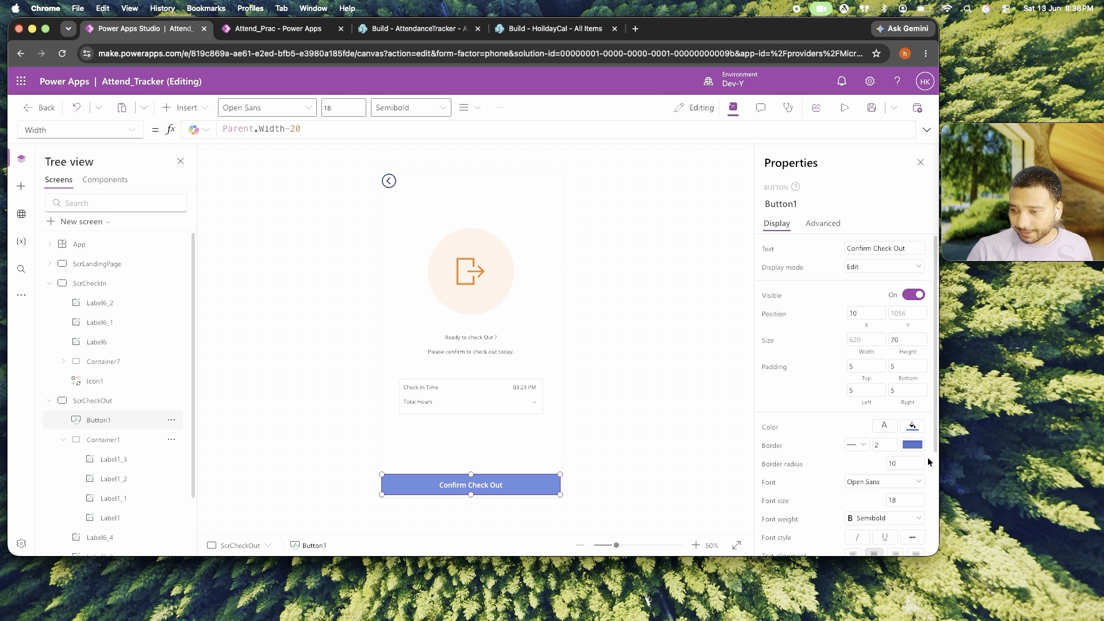
pyautogui.click(915, 429)
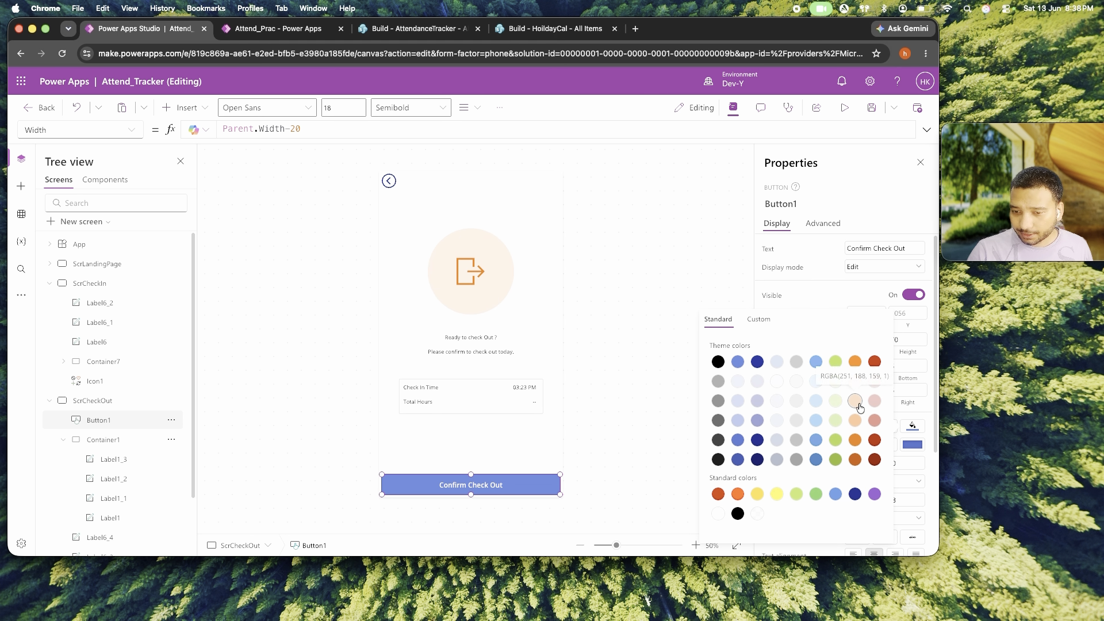
pyautogui.click(856, 400)
pyautogui.click(688, 441)
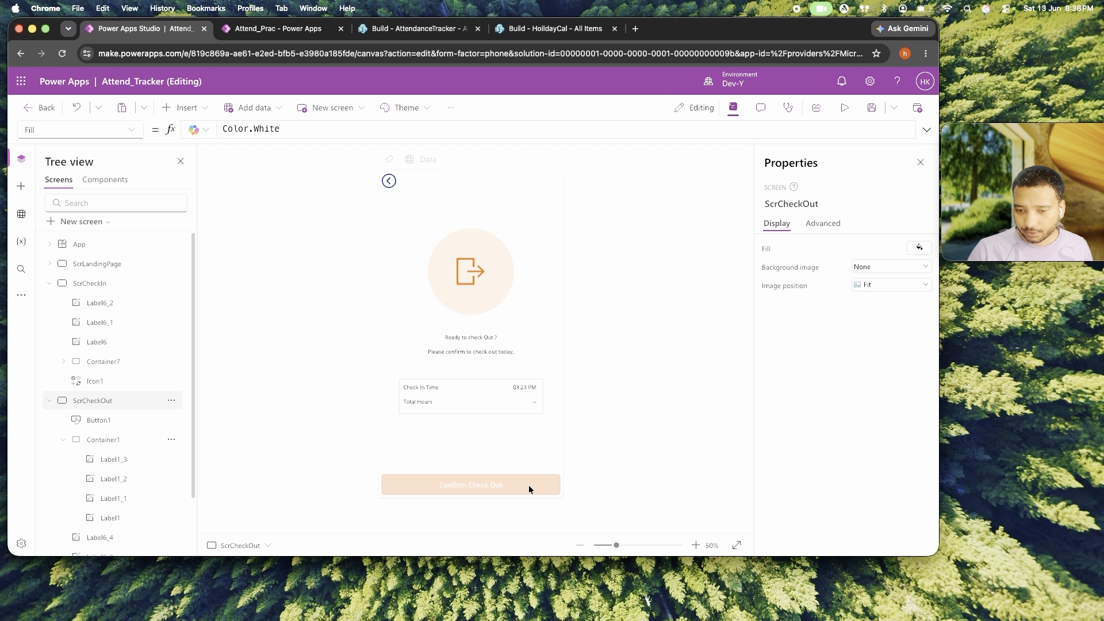
# Change the Confirm Check Out button's text color to the orange theme color.
pyautogui.click(529, 489)
pyautogui.click(912, 427)
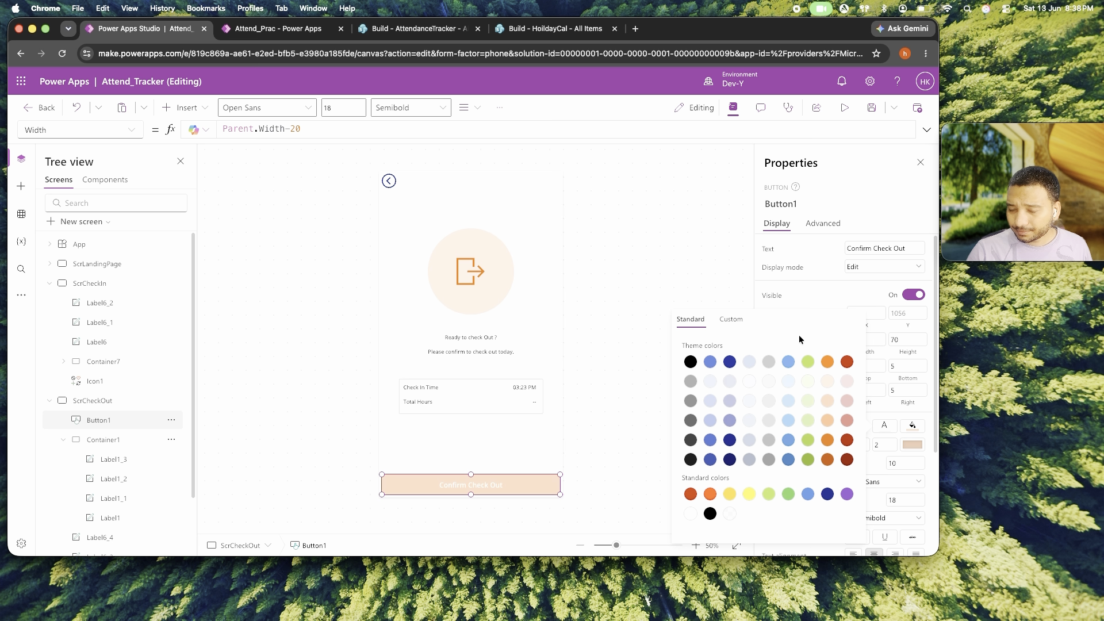
pyautogui.click(830, 365)
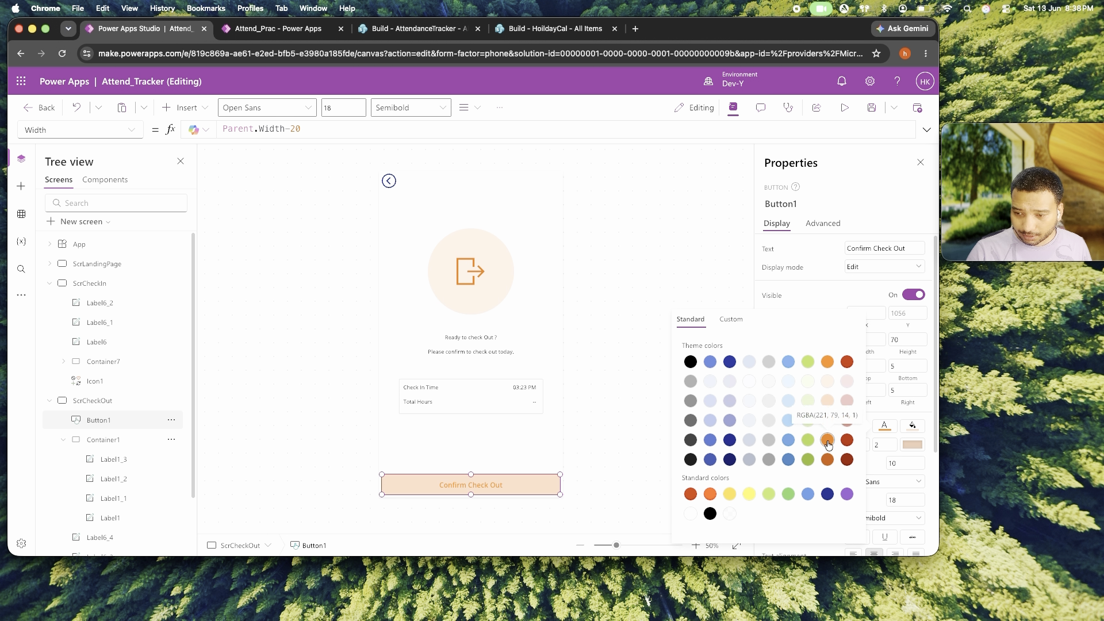
pyautogui.click(636, 438)
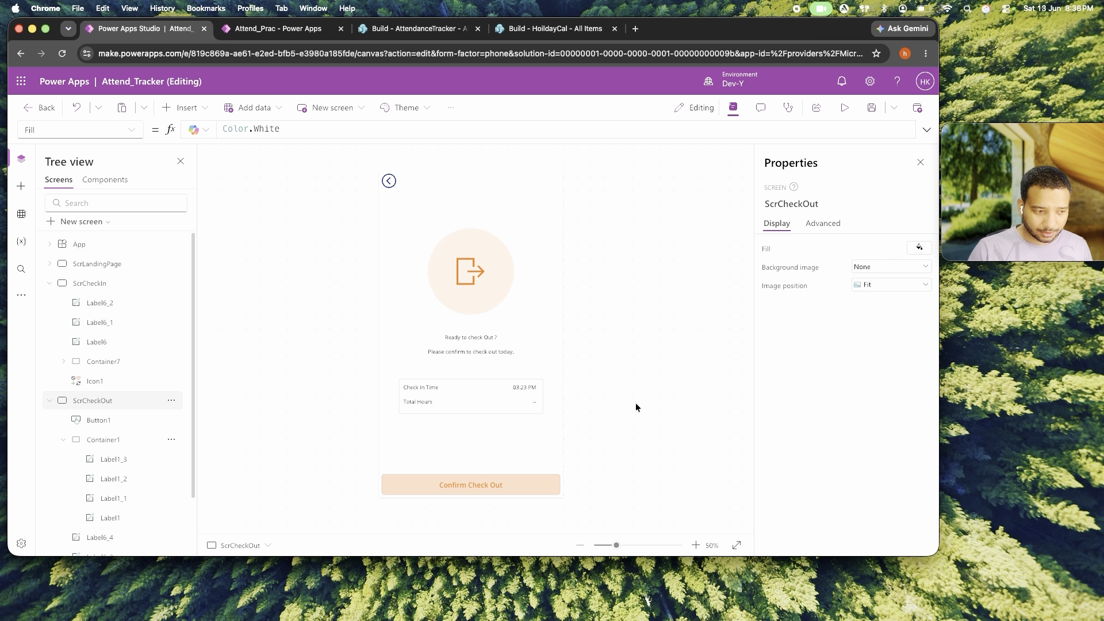
# Review the button's properties, preview the check-out screen and inspect the Confirm Check Out button's hover color.
pyautogui.click(489, 485)
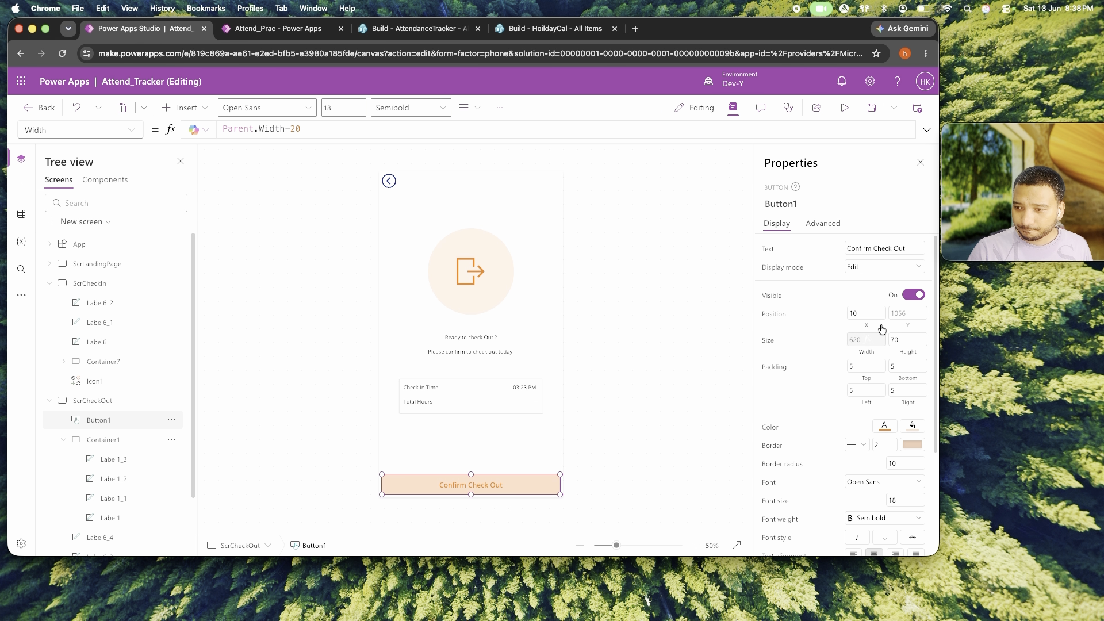
pyautogui.scroll(-3, 834, 368)
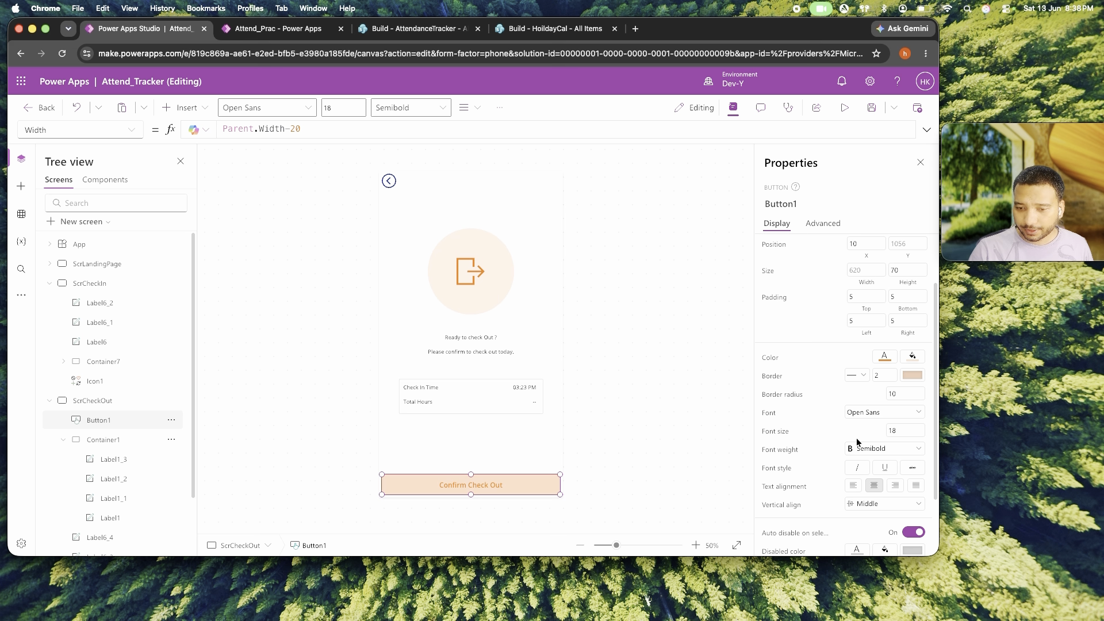
pyautogui.click(688, 358)
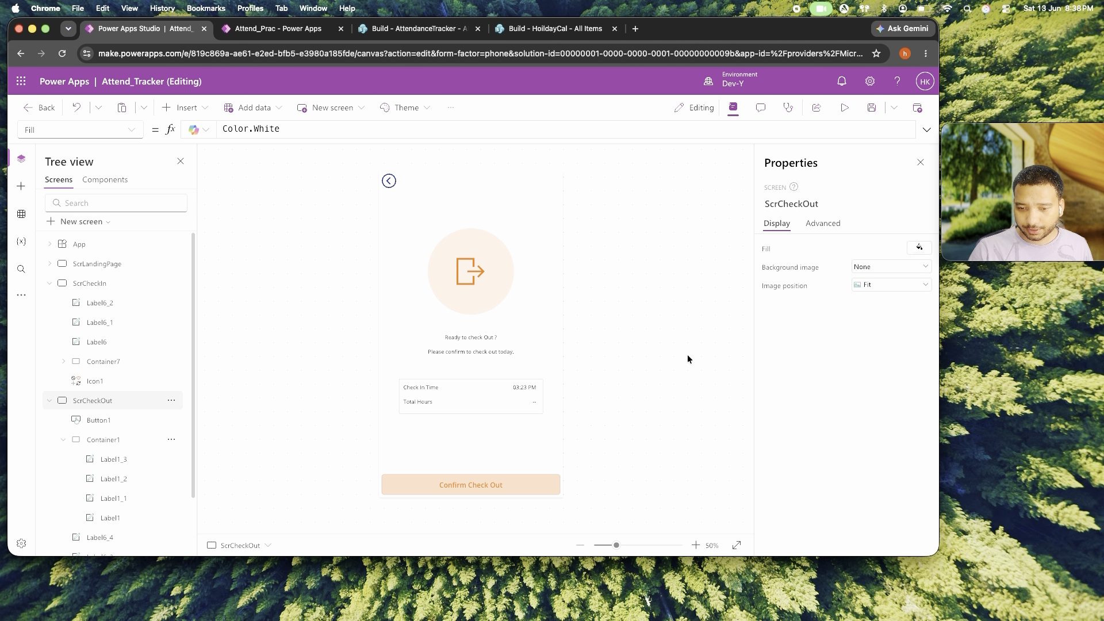
pyautogui.click(845, 107)
pyautogui.click(524, 498)
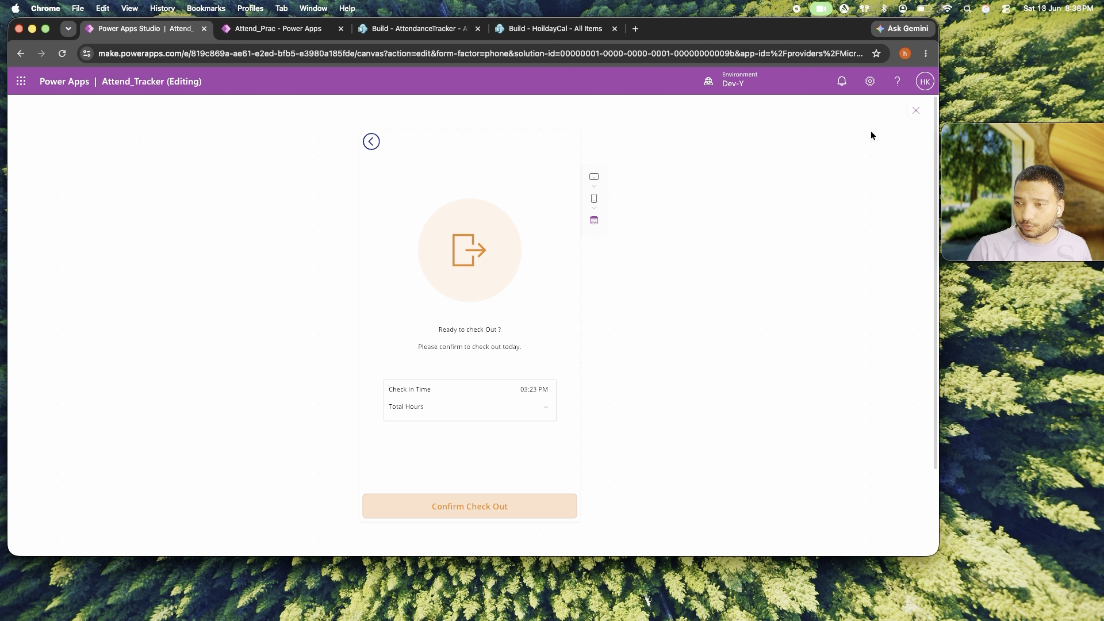
pyautogui.click(908, 117)
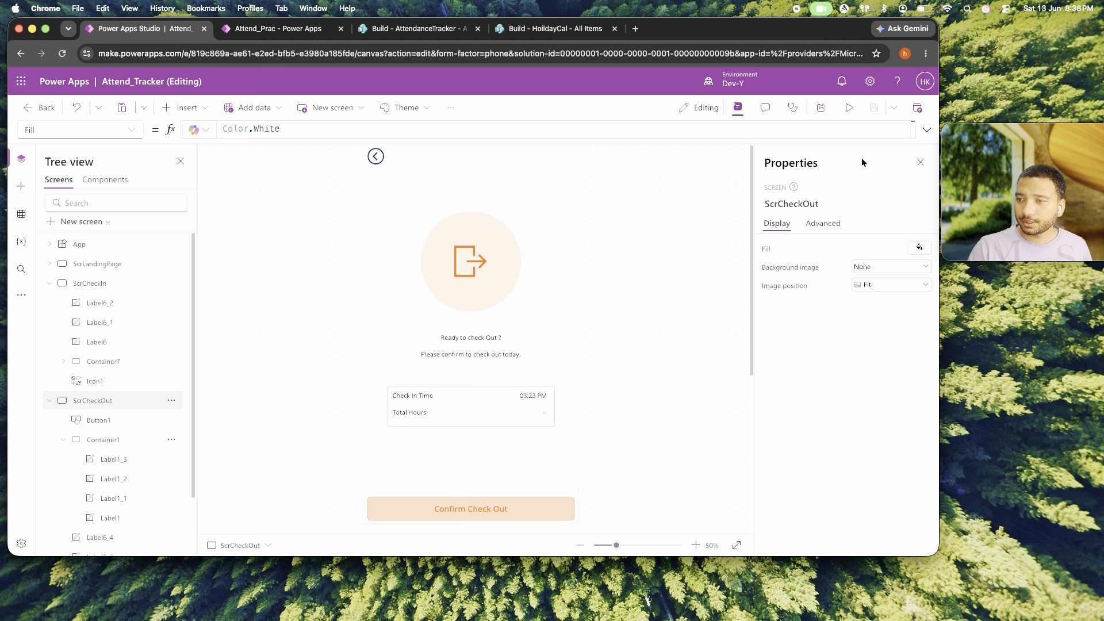
pyautogui.click(848, 108)
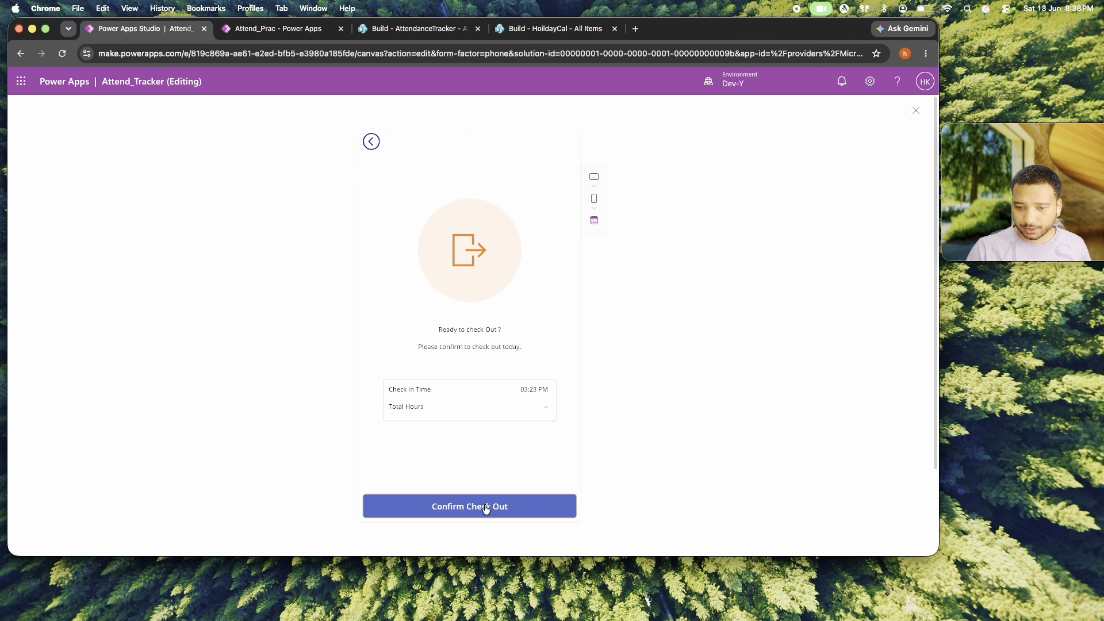
pyautogui.click(915, 111)
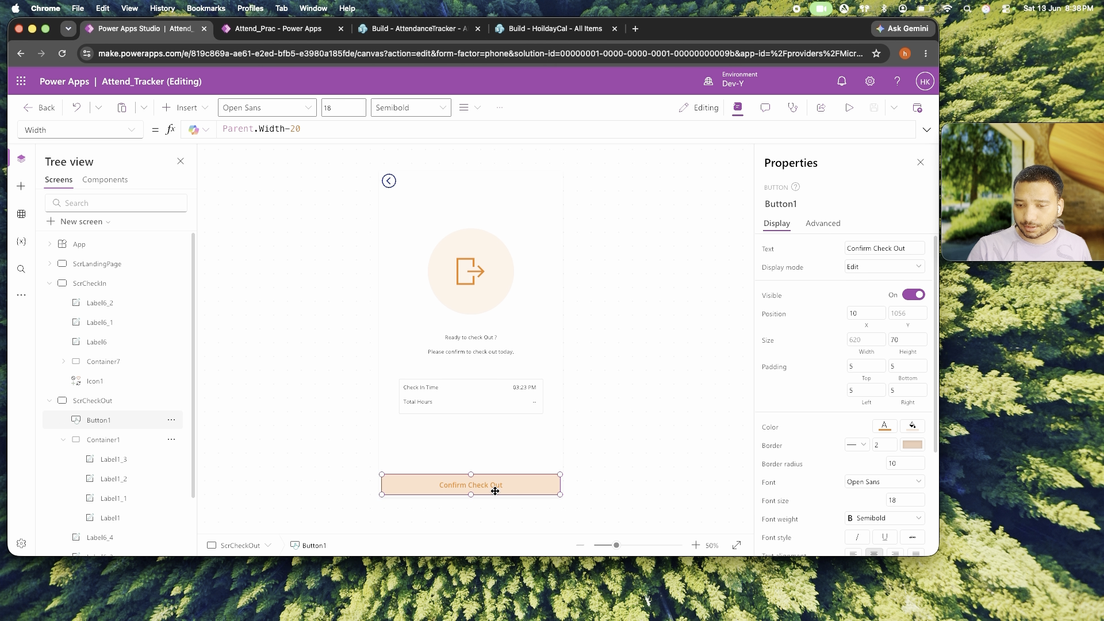
# Set the button's HoverFill formula to ColorFade(Self.Fill, -20%) and preview the hover color.
pyautogui.scroll(-3, 872, 395)
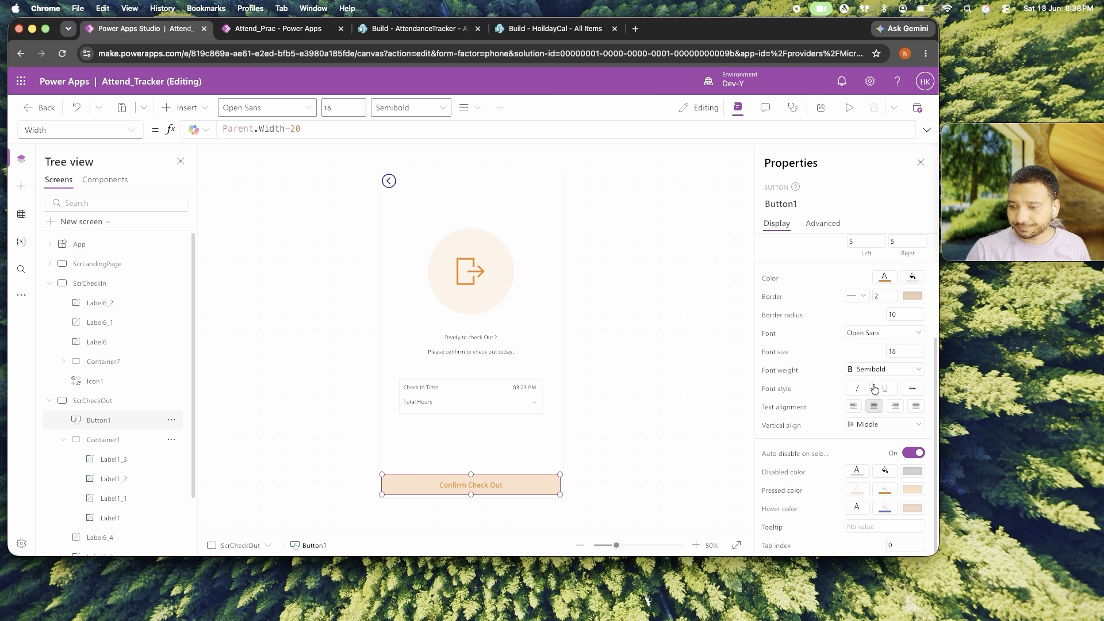
pyautogui.click(885, 507)
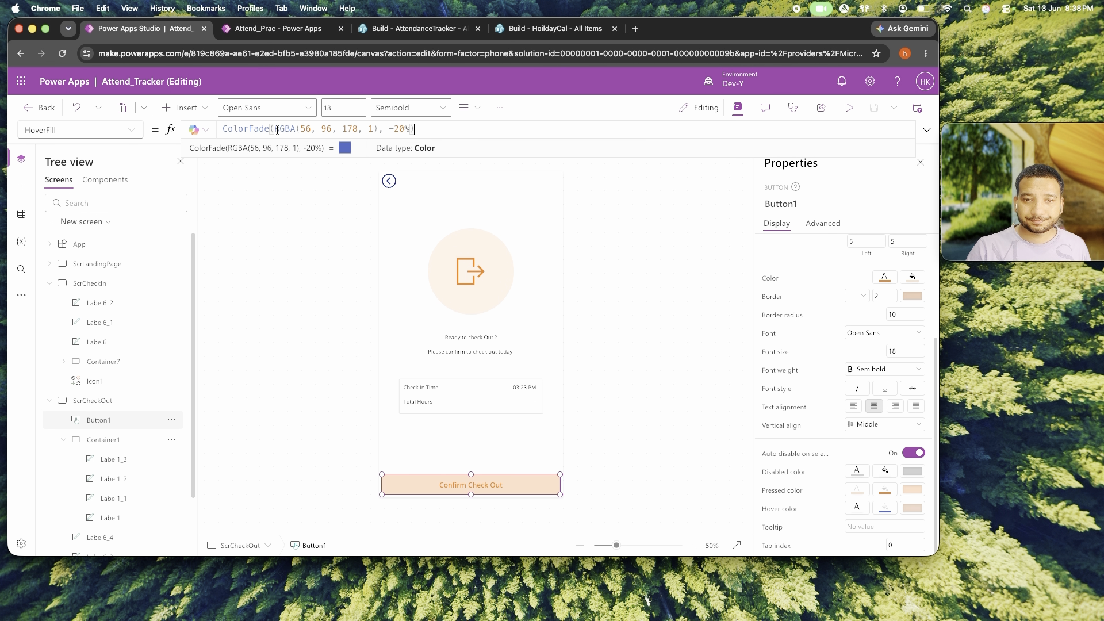
pyautogui.moveTo(276, 129); pyautogui.dragTo(378, 128)
pyautogui.write('self')
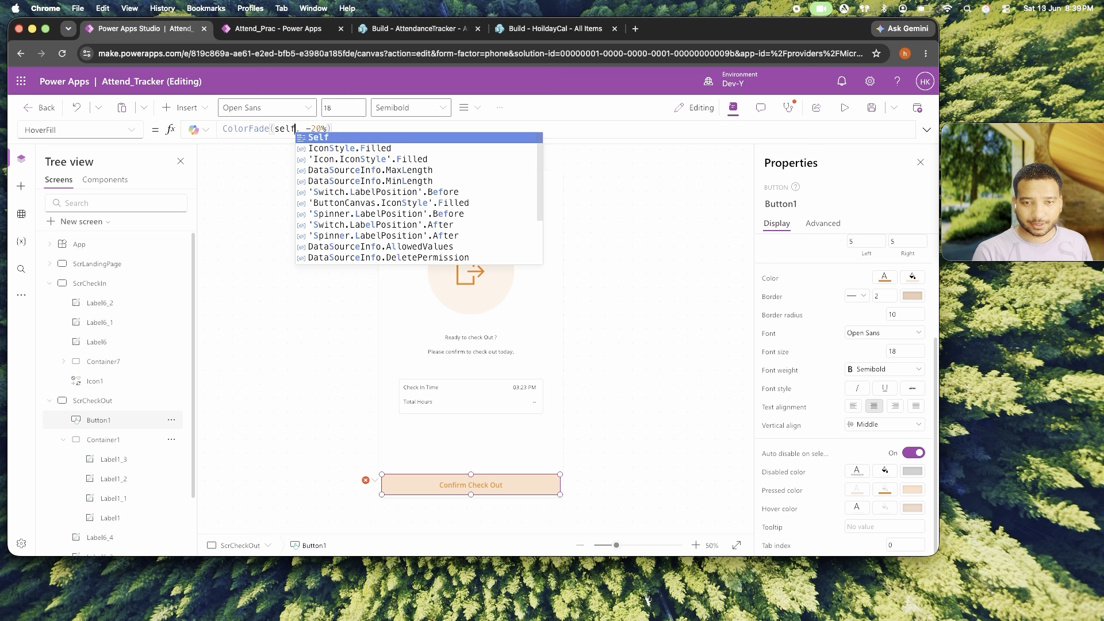
pyautogui.write('.')
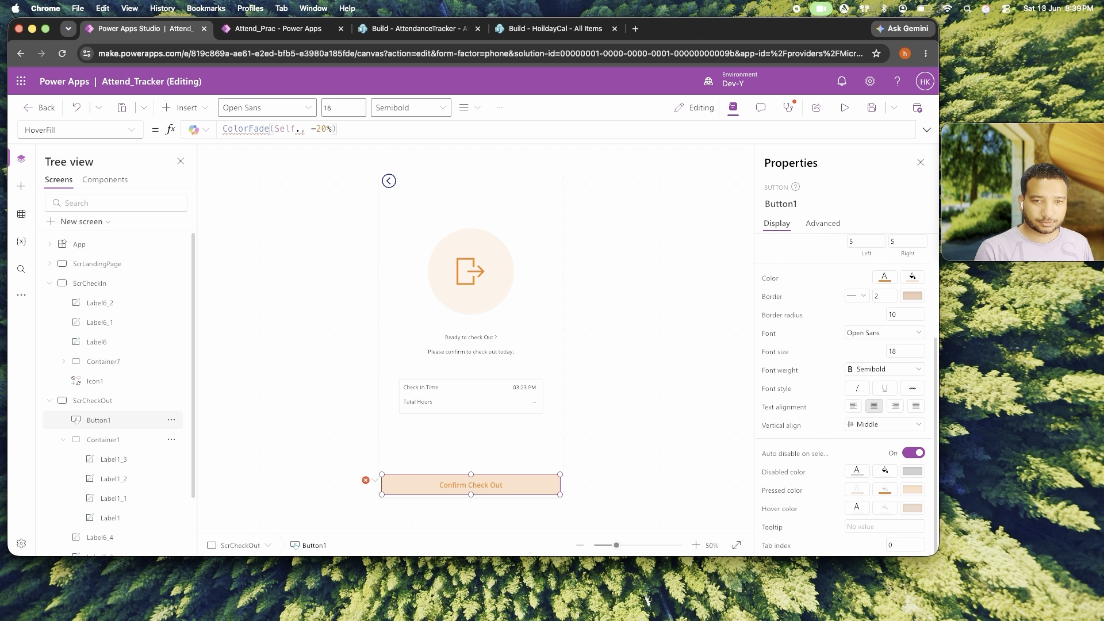
pyautogui.write('Fill')
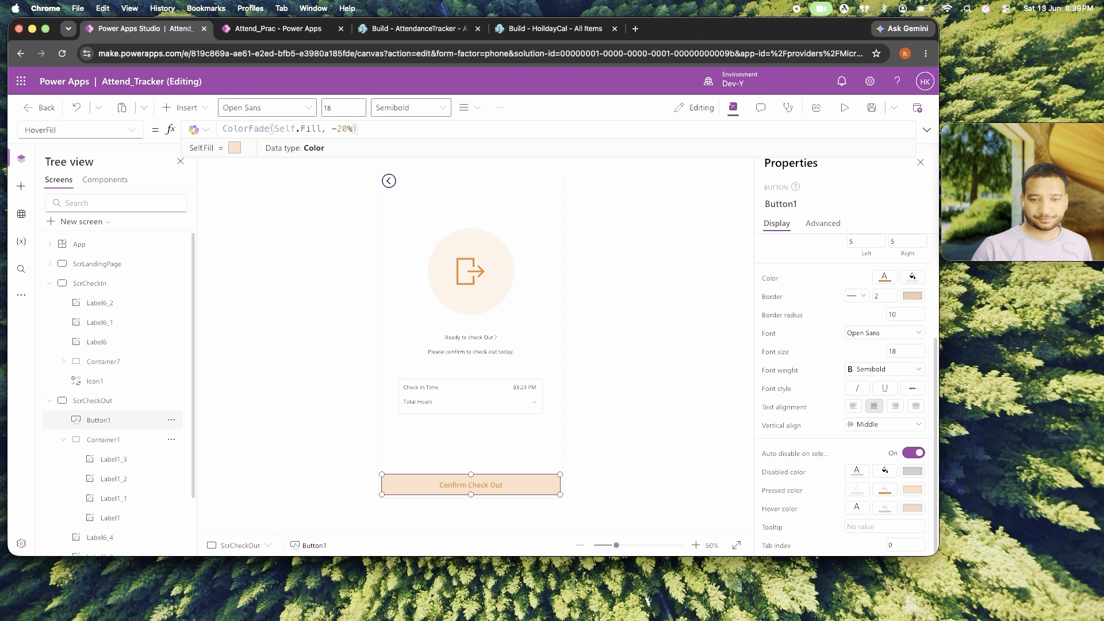
pyautogui.click(640, 305)
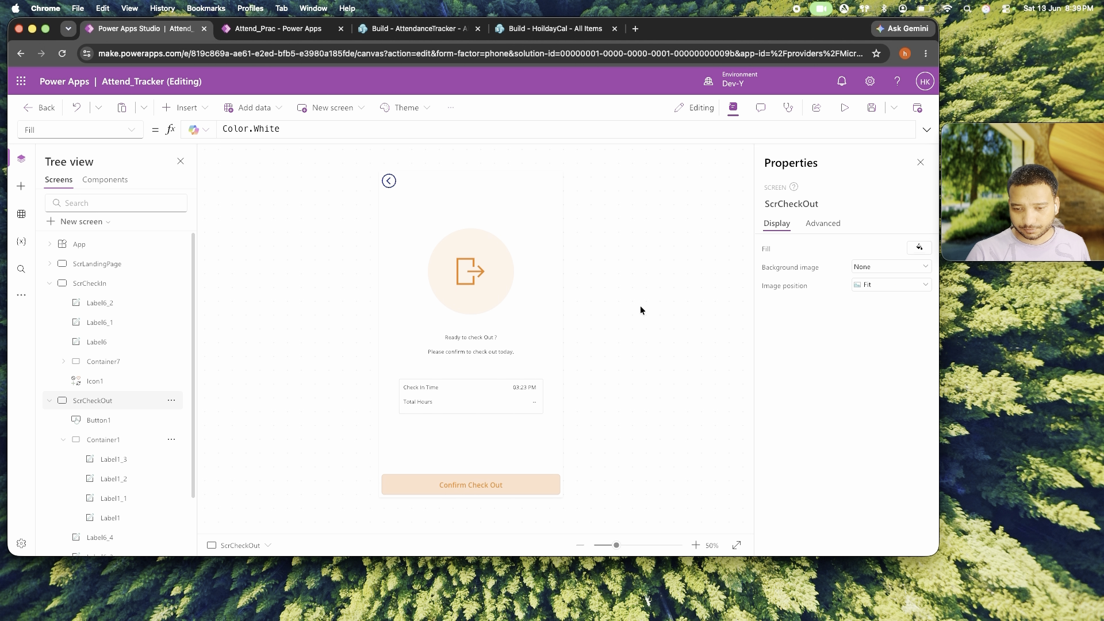
pyautogui.click(850, 109)
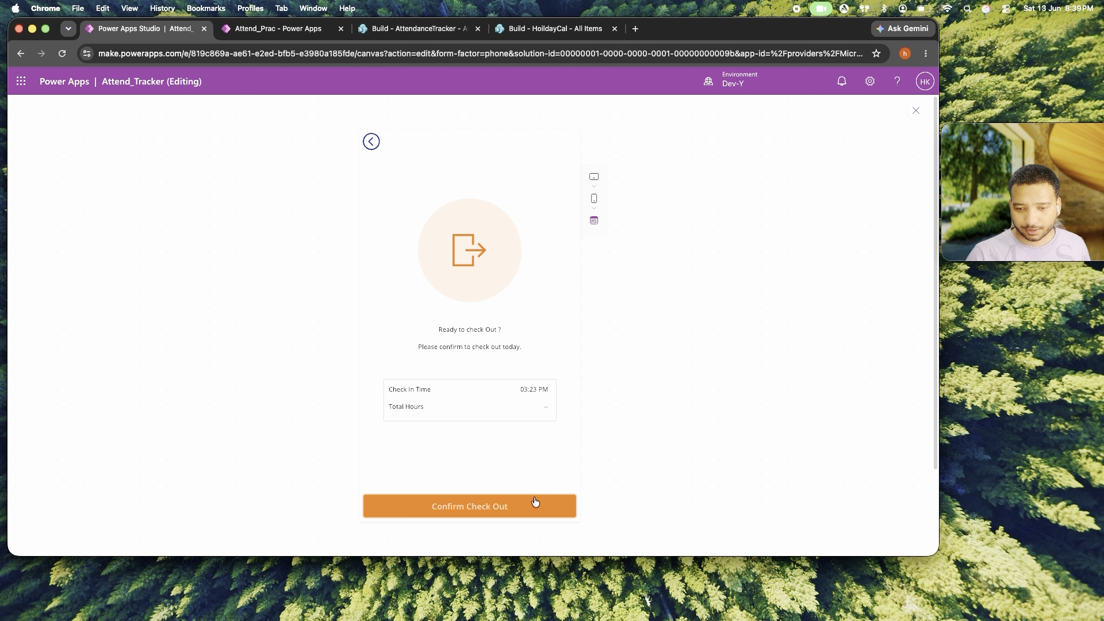
pyautogui.click(913, 115)
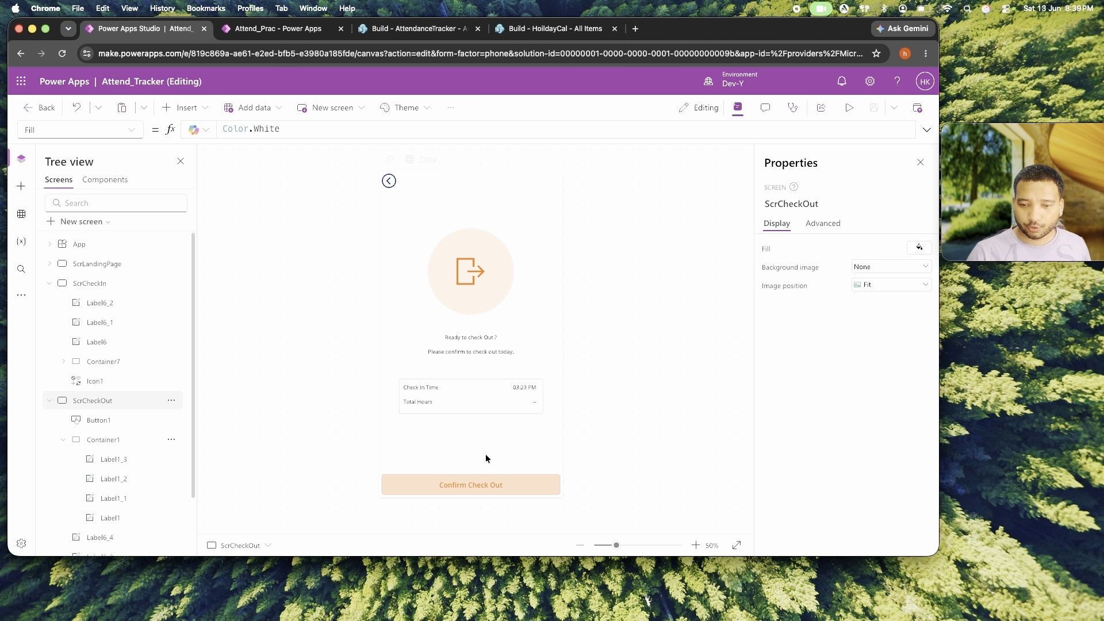
# Start the Confirm Check Out button's OnSelect formula as Patch(AttendanceTracker,varCurrentUserTodayAttend,{}).
pyautogui.click(487, 489)
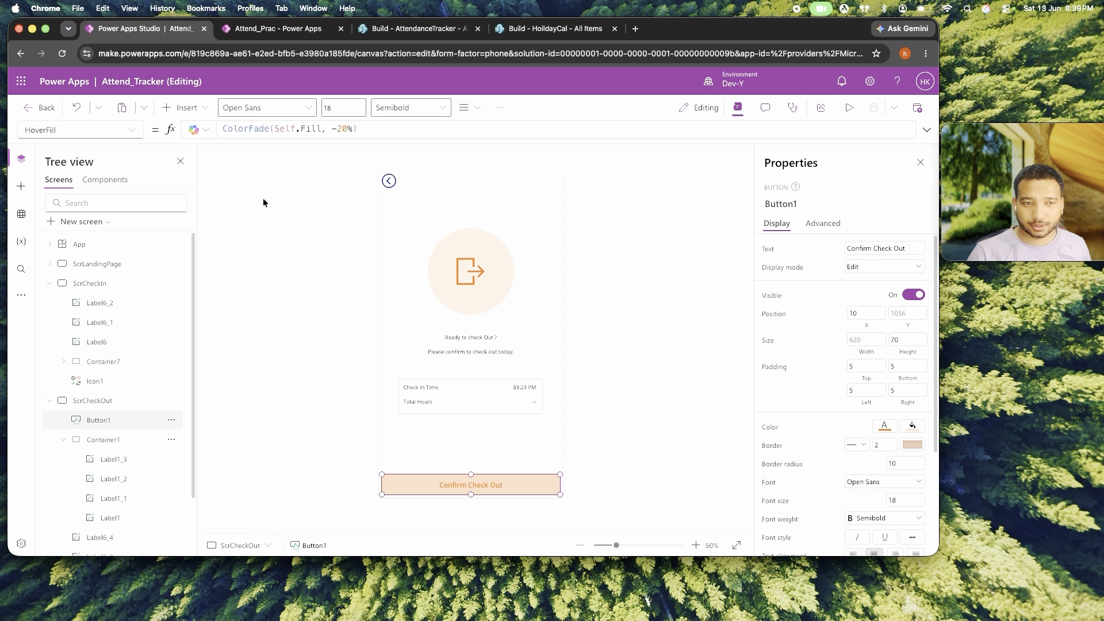
pyautogui.click(94, 129)
pyautogui.write('on')
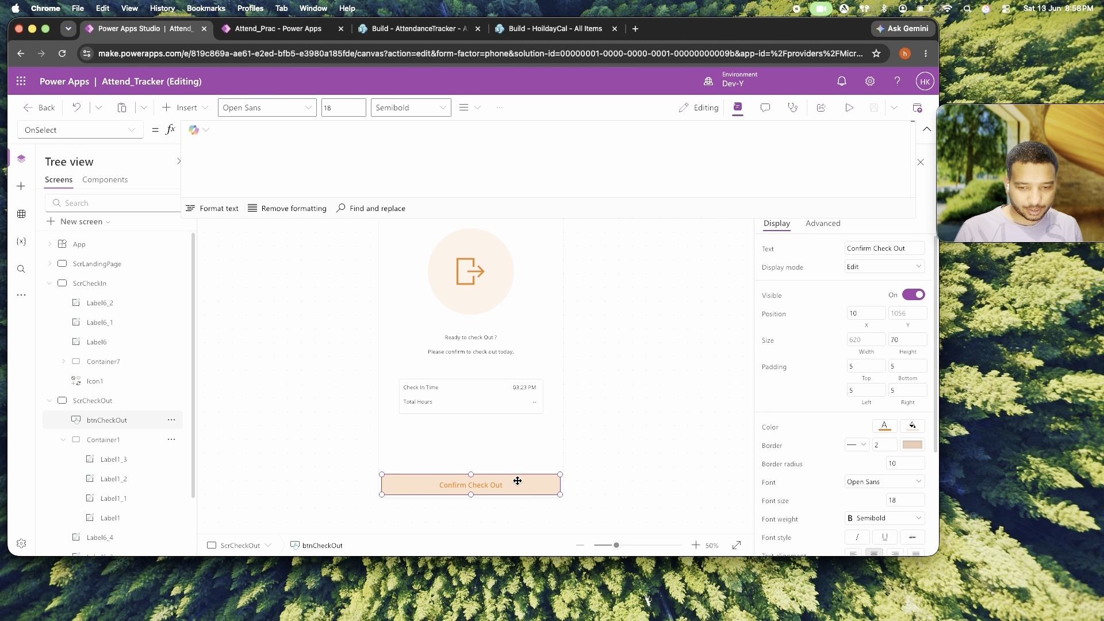
pyautogui.click(592, 446)
pyautogui.click(508, 483)
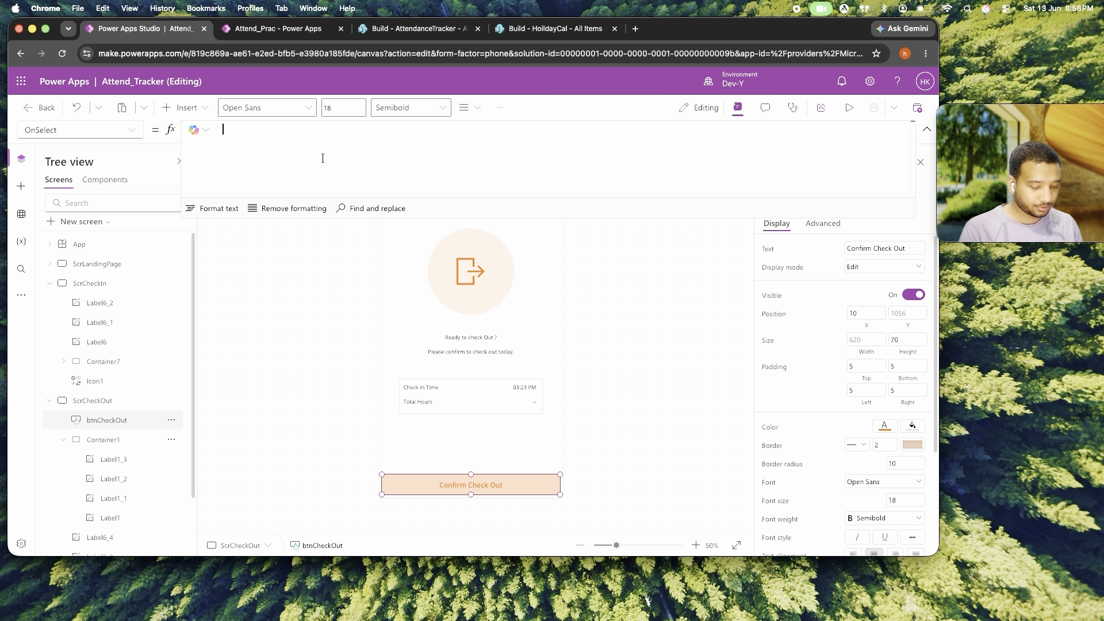
pyautogui.write('Patch(a')
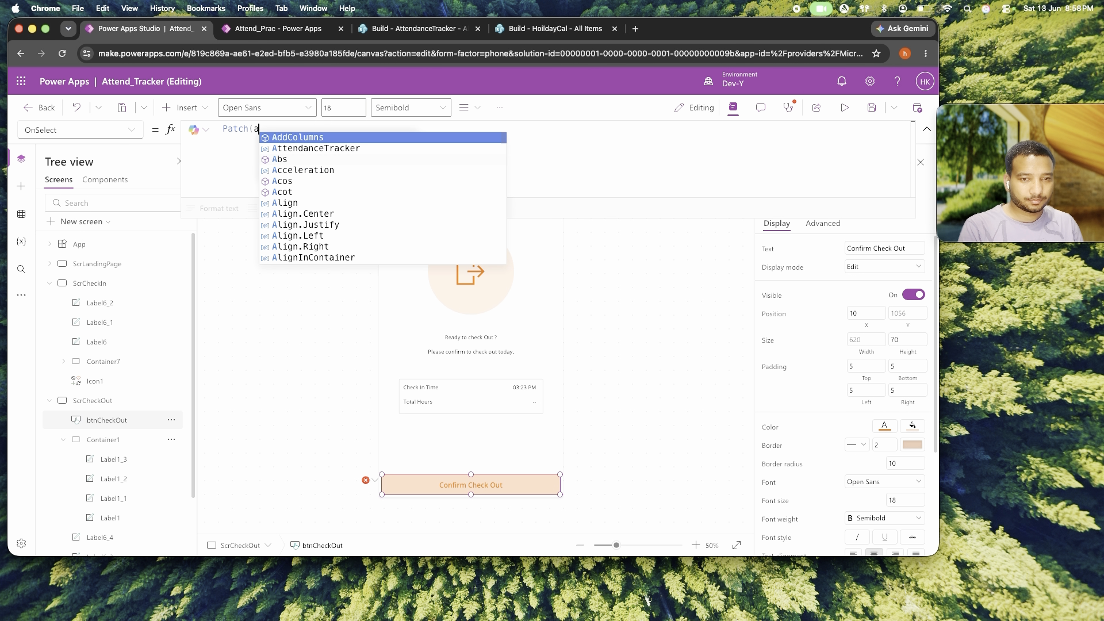
pyautogui.write('tt')
pyautogui.press('Tab')
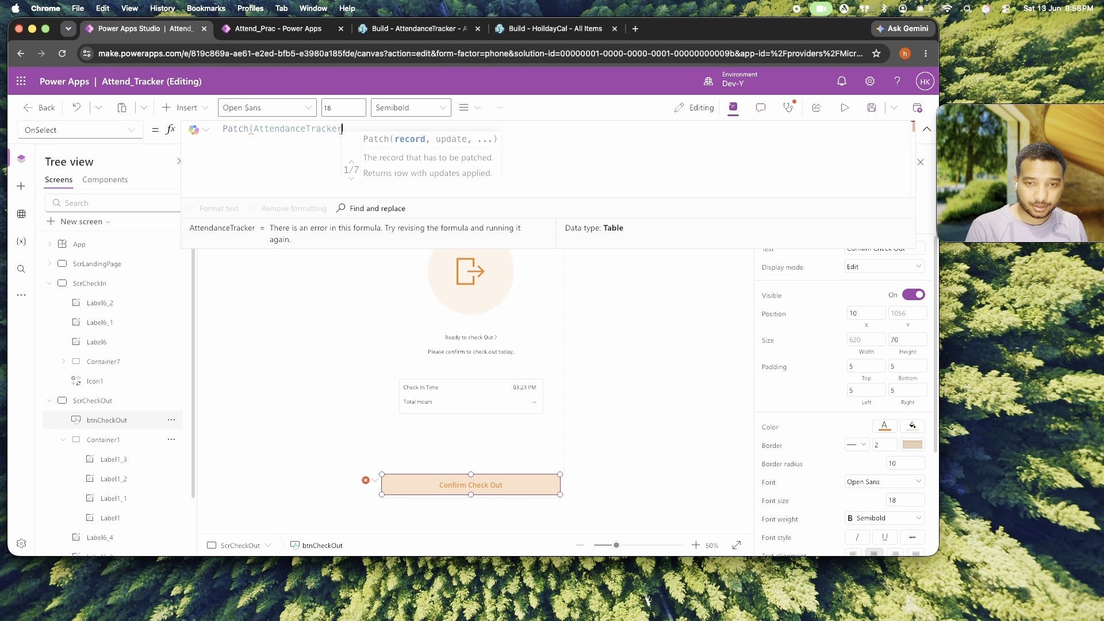
pyautogui.write(',')
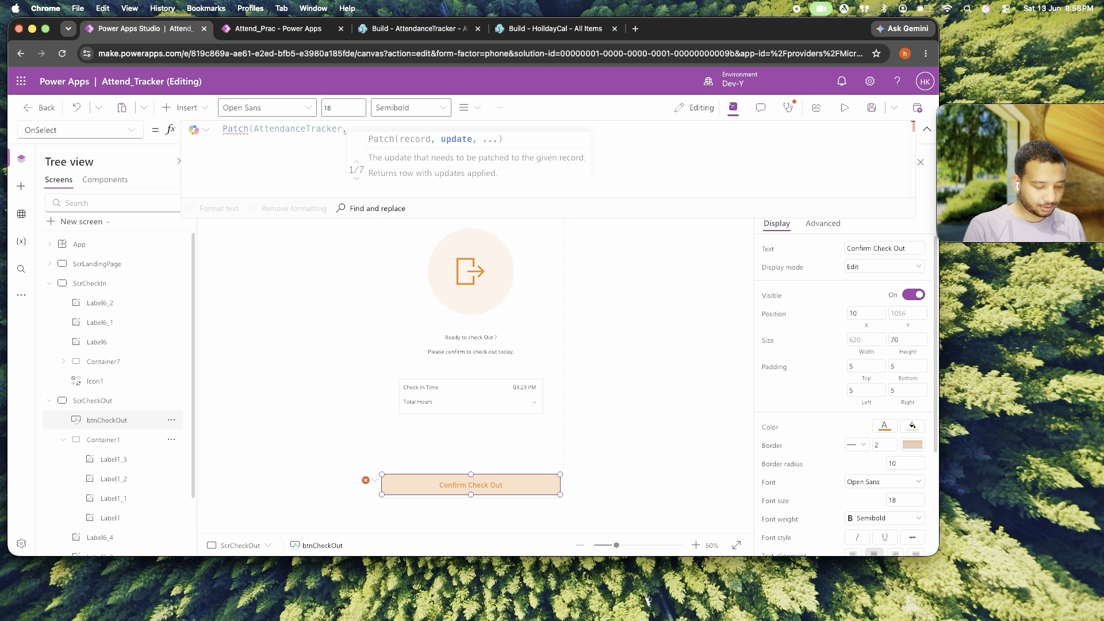
pyautogui.write('var')
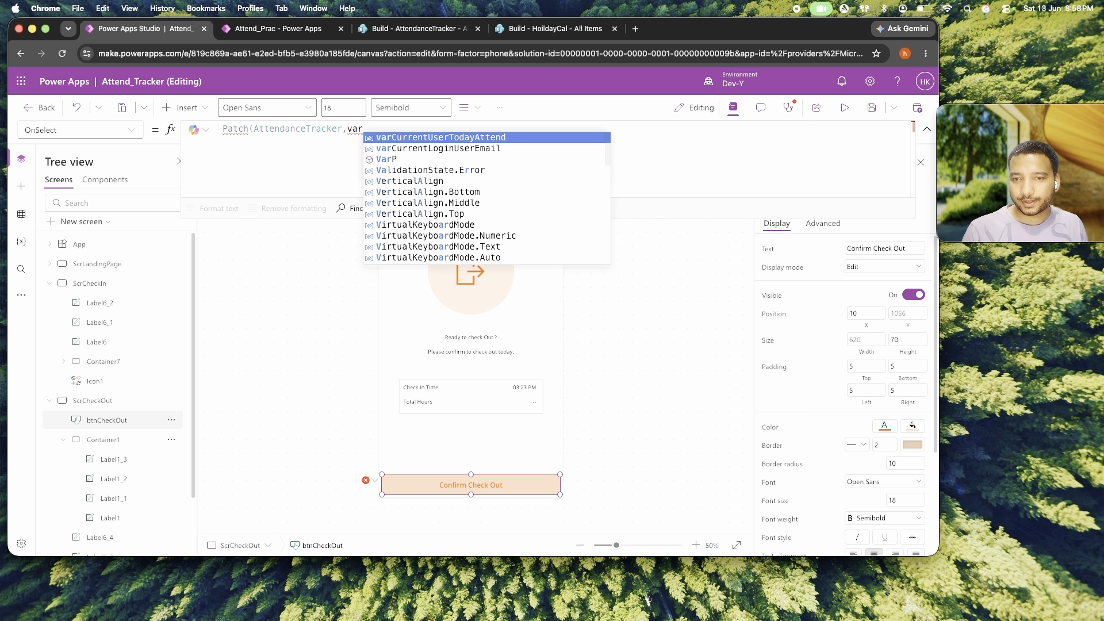
pyautogui.press('Tab')
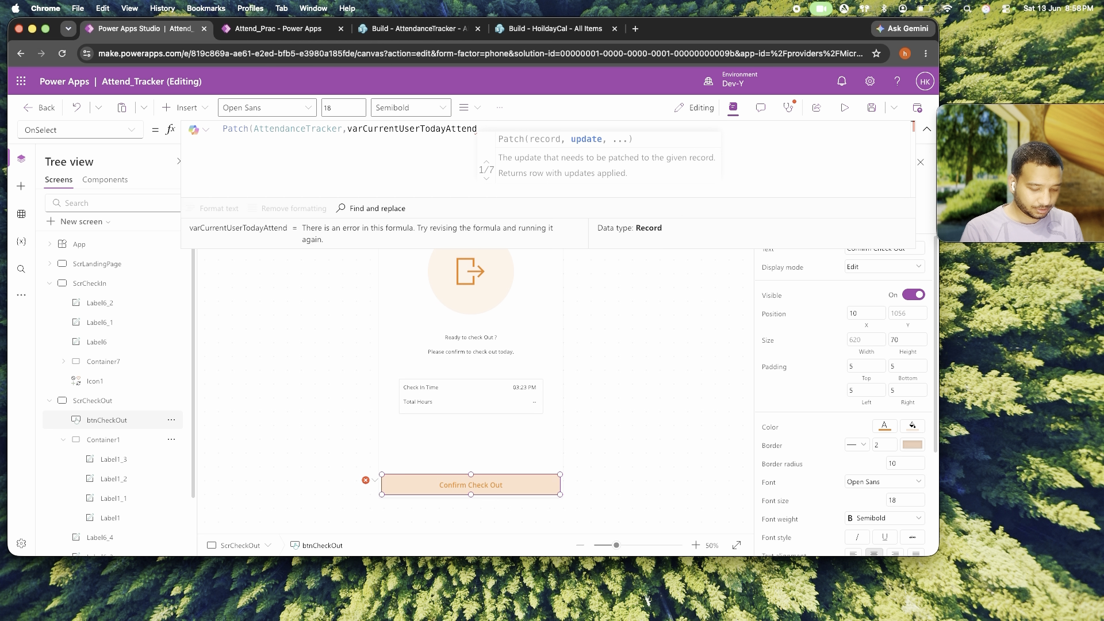
pyautogui.write(',{}')
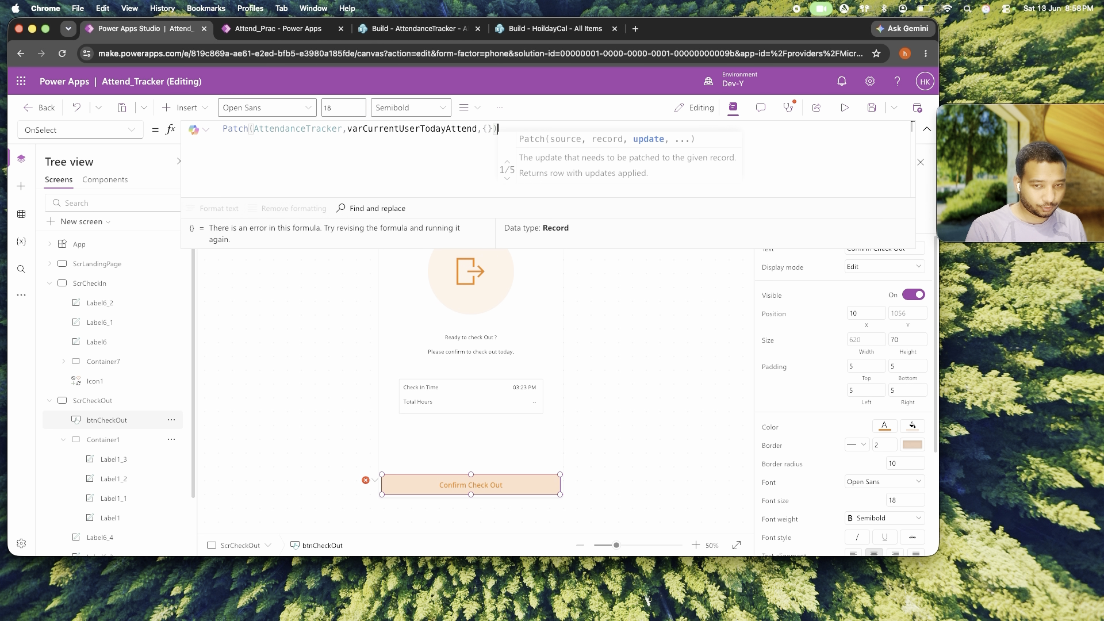
pyautogui.write(')')
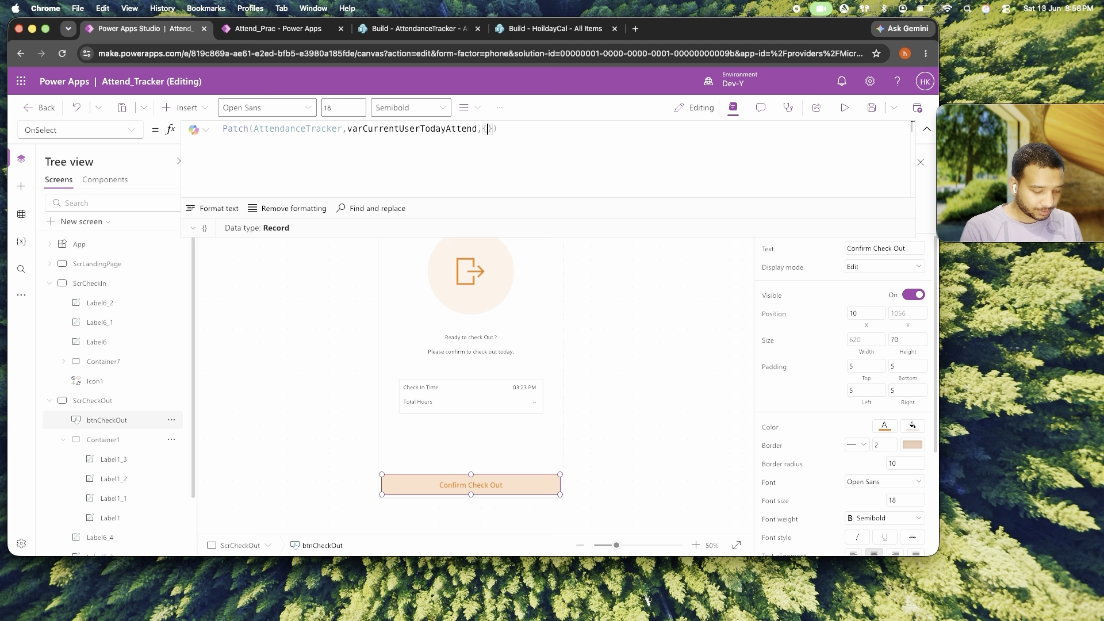
# Fill the Patch update record with CheckOut:Now() and Title:"PowerApps : ".
pyautogui.write('CheckOut:')
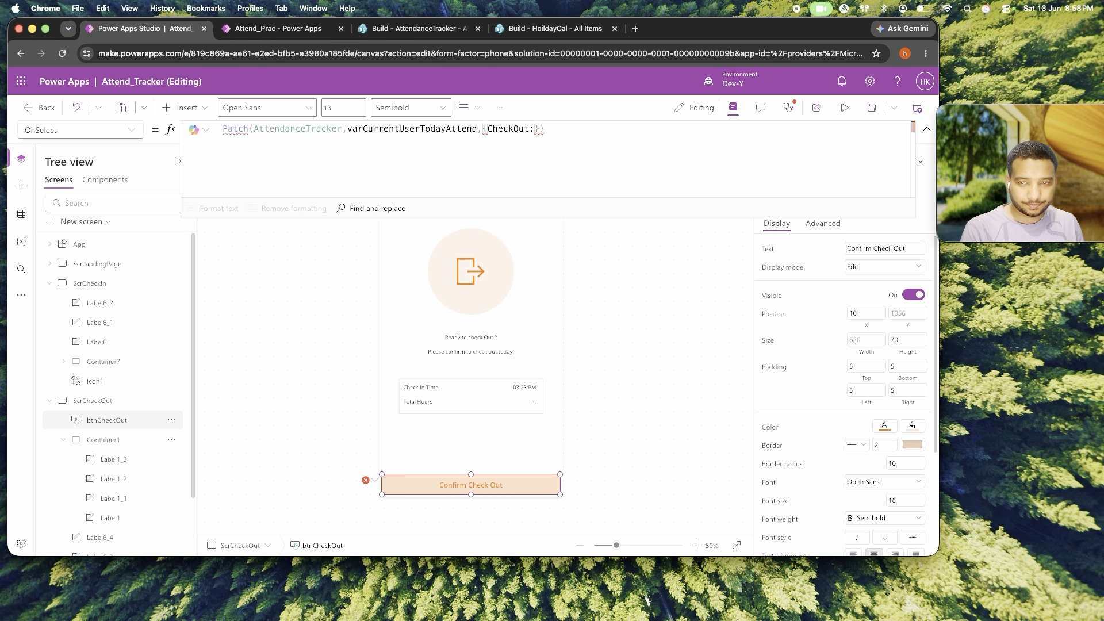
pyautogui.write('Now(')
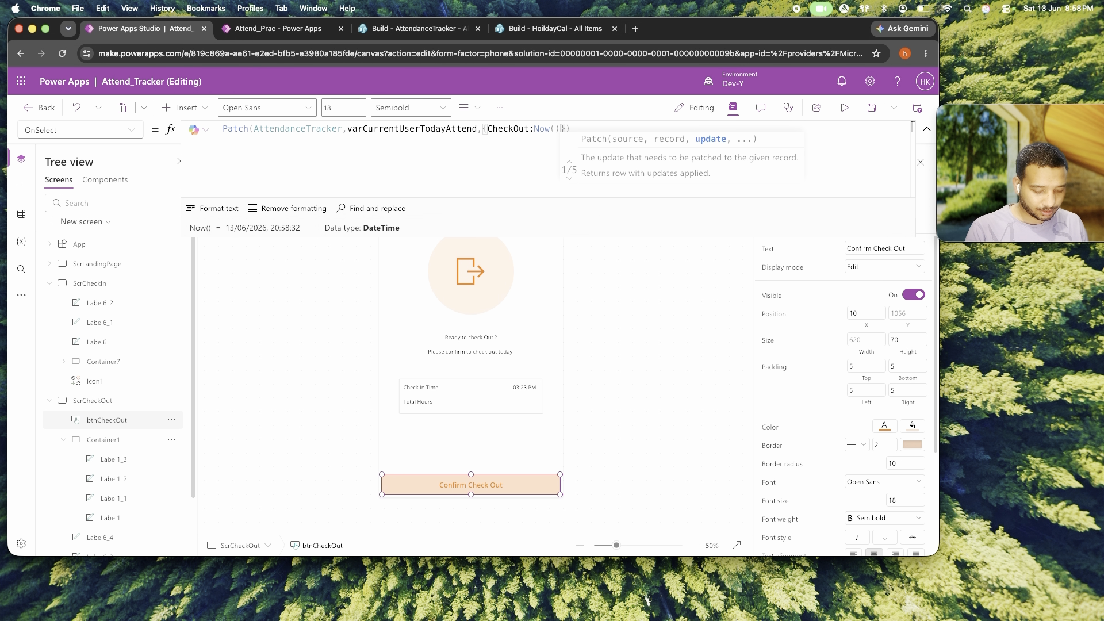
pyautogui.write(',{CheckOut:Now(),Title:')
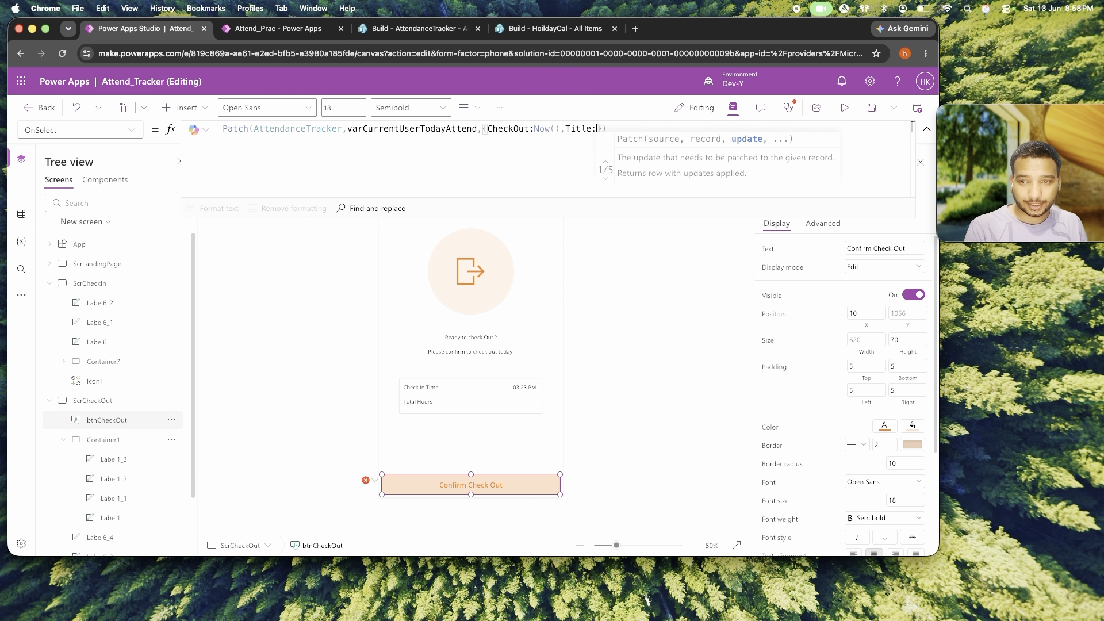
pyautogui.write('"PowerA')
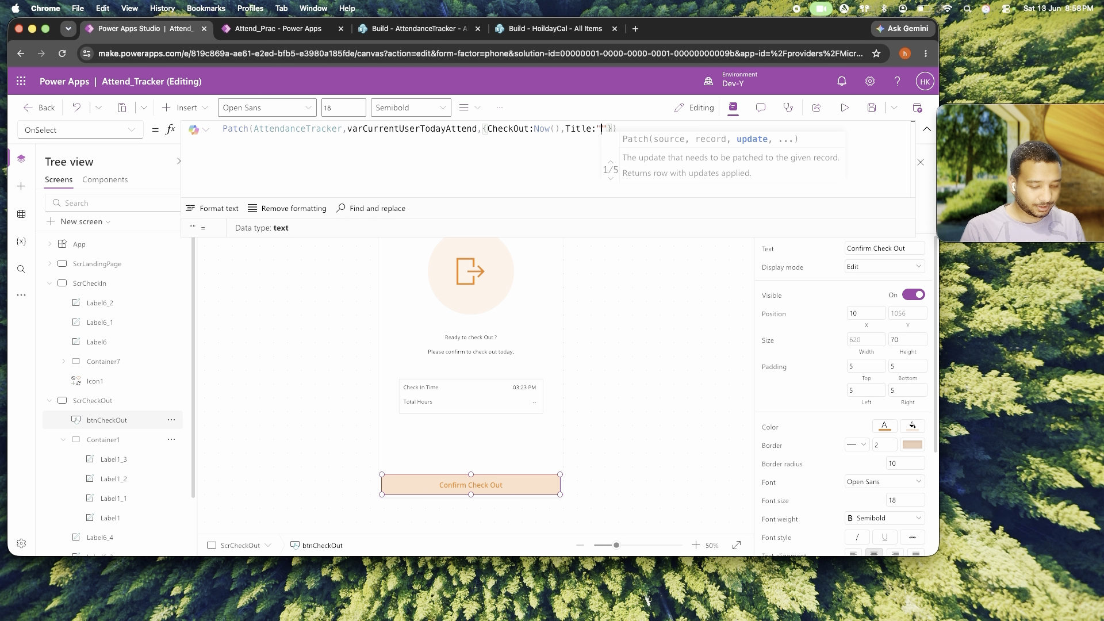
pyautogui.write('pps')
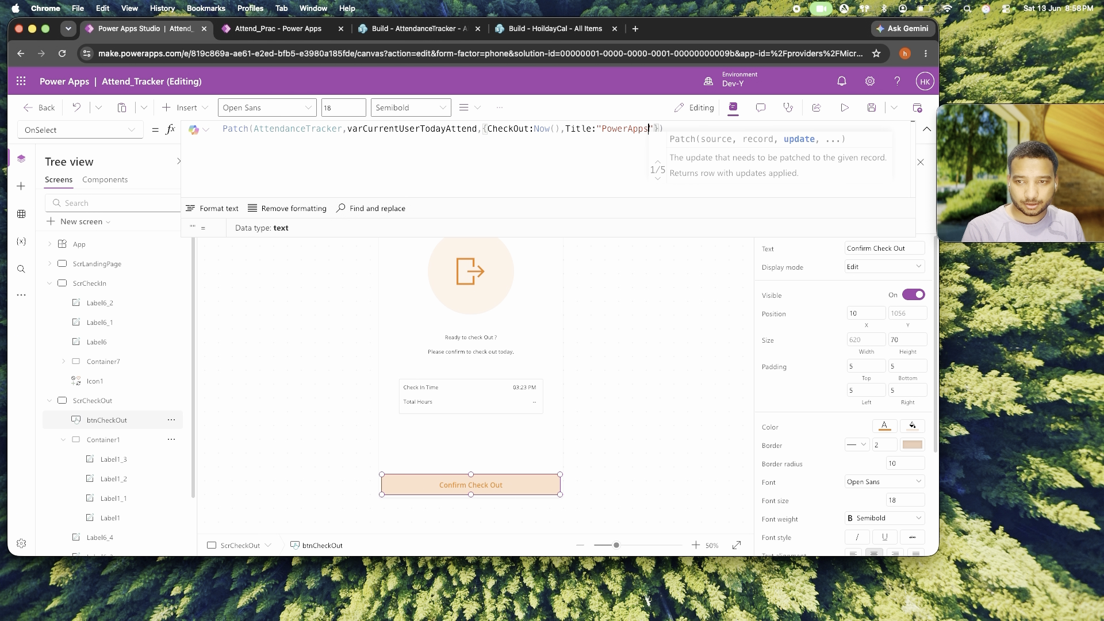
pyautogui.write(' :')
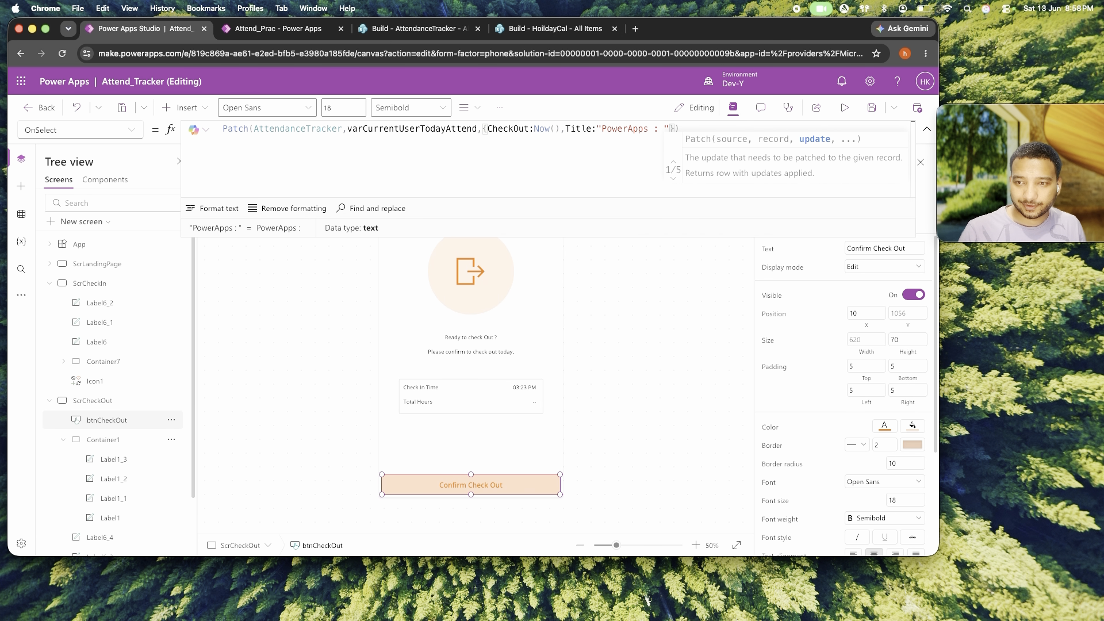
pyautogui.click(609, 454)
pyautogui.click(556, 483)
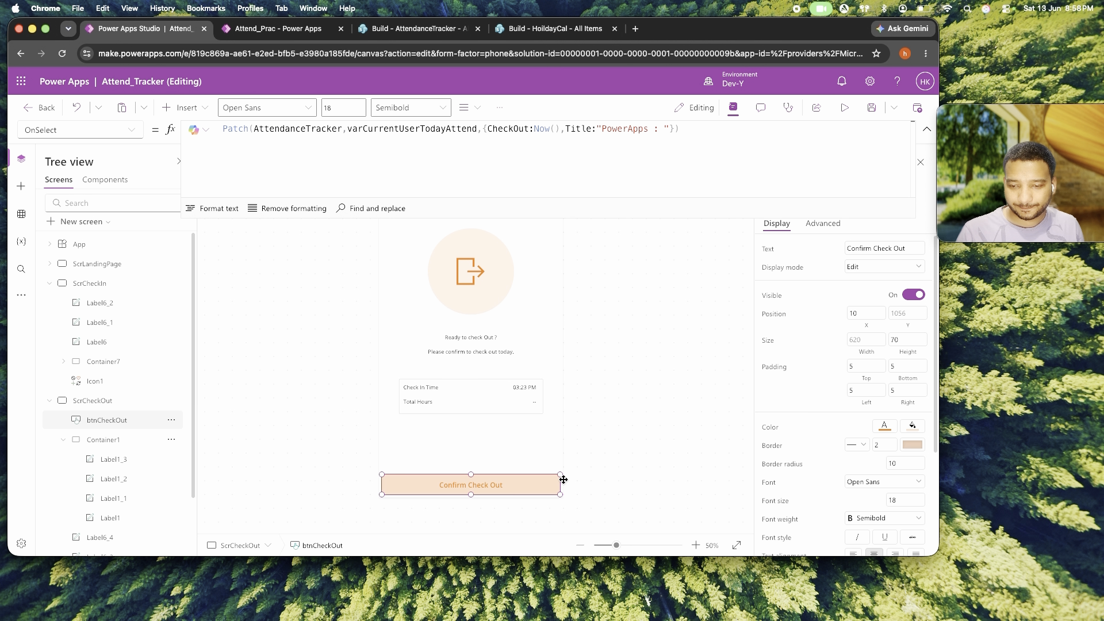
# Copy the button's name btnCheckOut and add it to the Patch title so it reads "PowerApps : btnCheckOut".
pyautogui.click(927, 128)
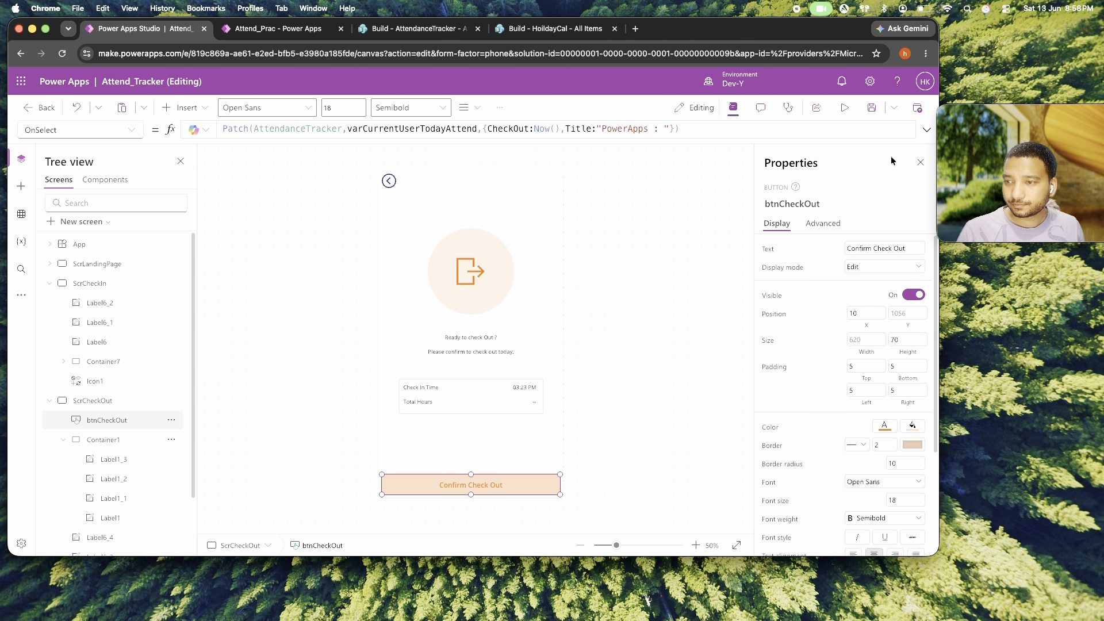
pyautogui.click(797, 204)
pyautogui.press('super+c')
pyautogui.click(586, 322)
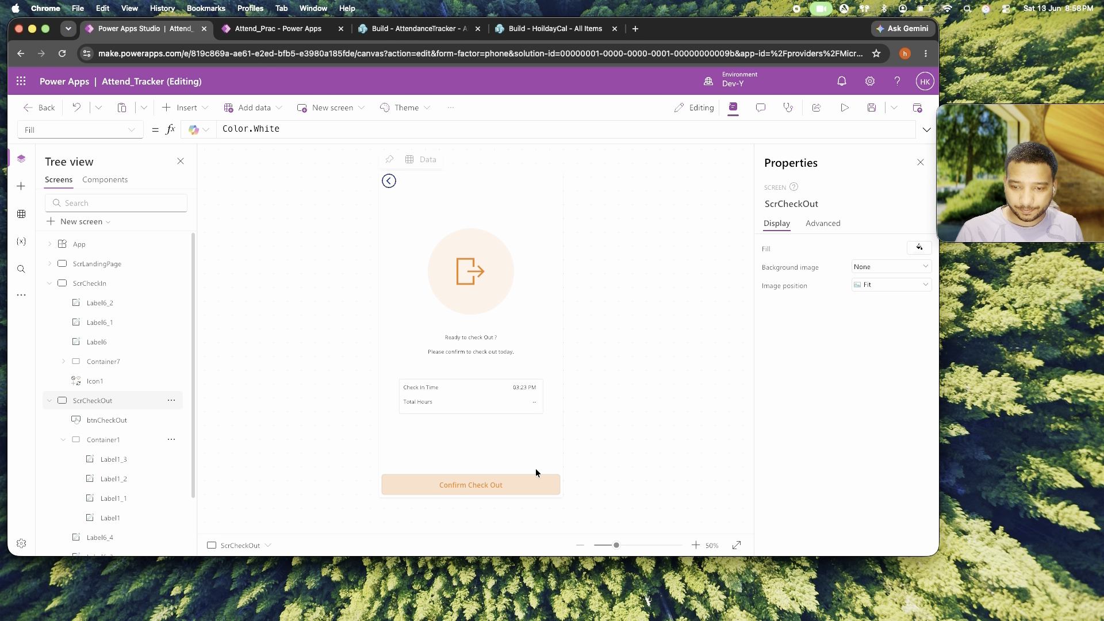
pyautogui.click(536, 483)
pyautogui.click(667, 130)
pyautogui.press('super+v')
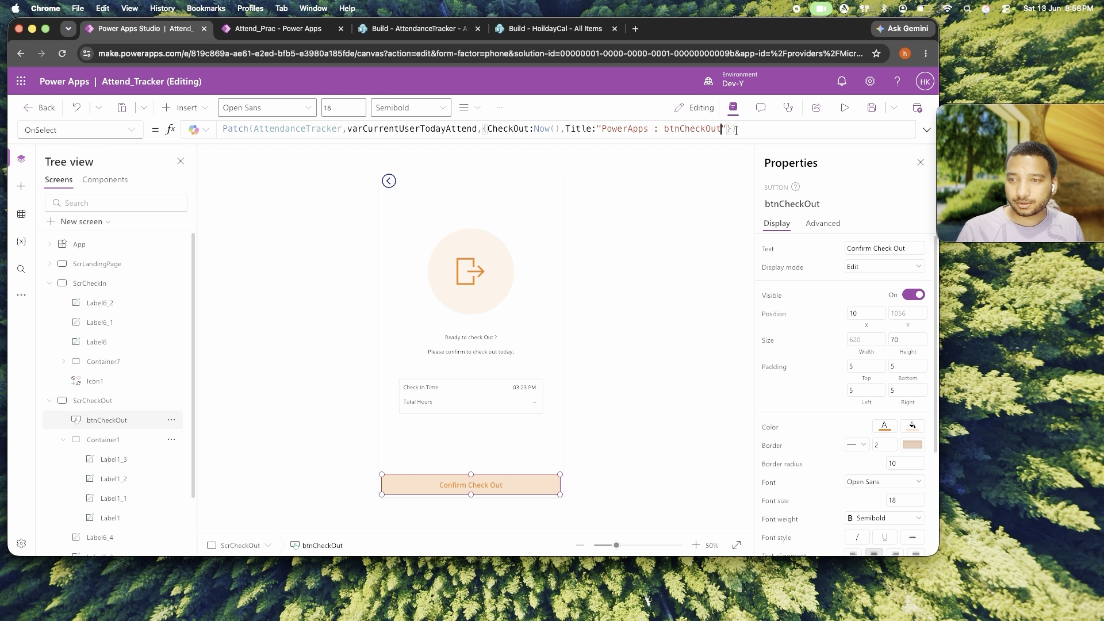
# Append ;Back() after the Patch call in the check-out button's OnSelect formula.
pyautogui.click(757, 127)
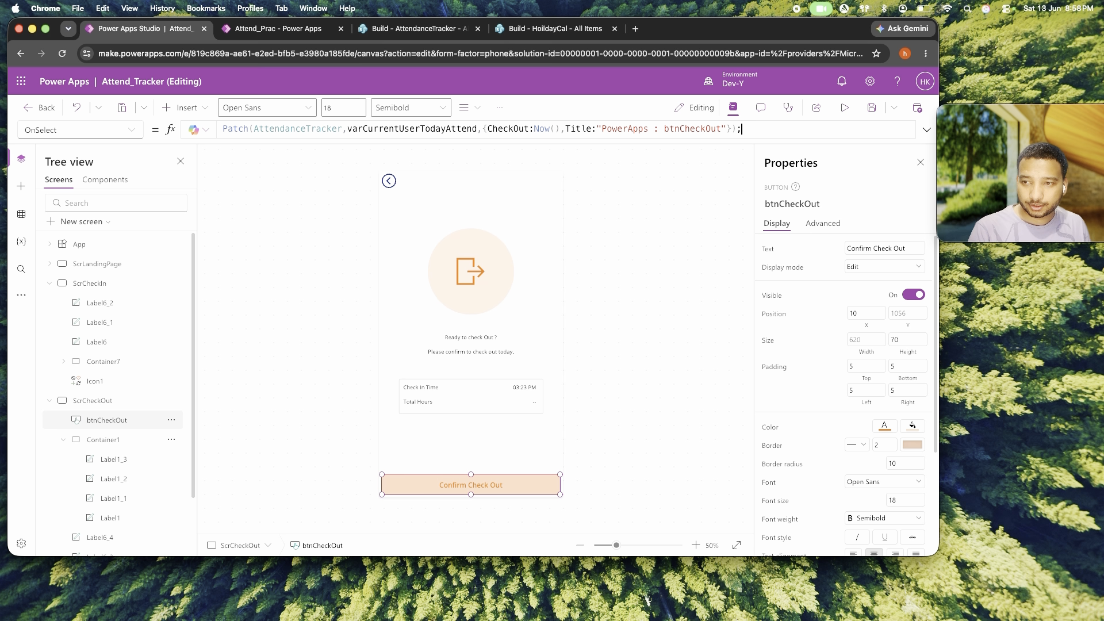
pyautogui.write(';back()')
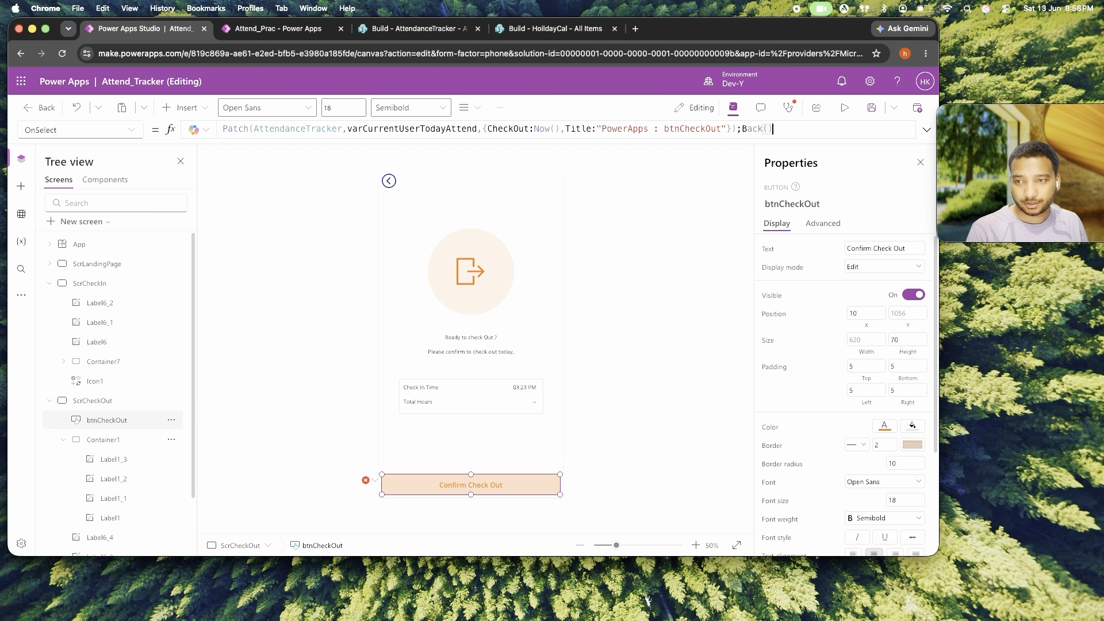
pyautogui.click(667, 218)
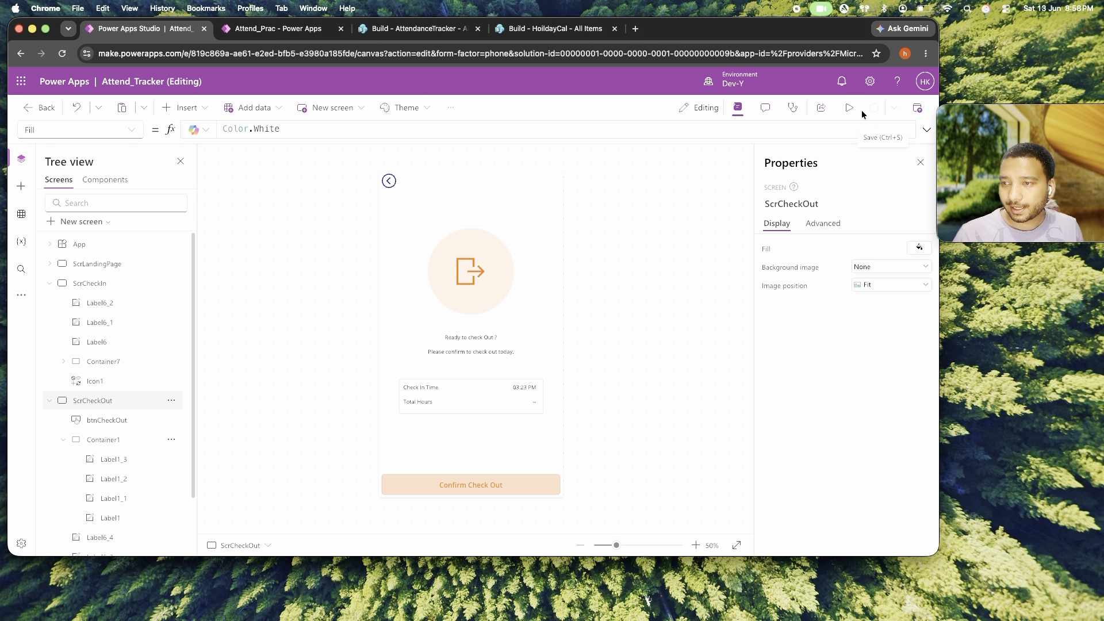
# Preview the check-out screen, return to editing, and preview the app from ScrLandingPage.
pyautogui.click(845, 108)
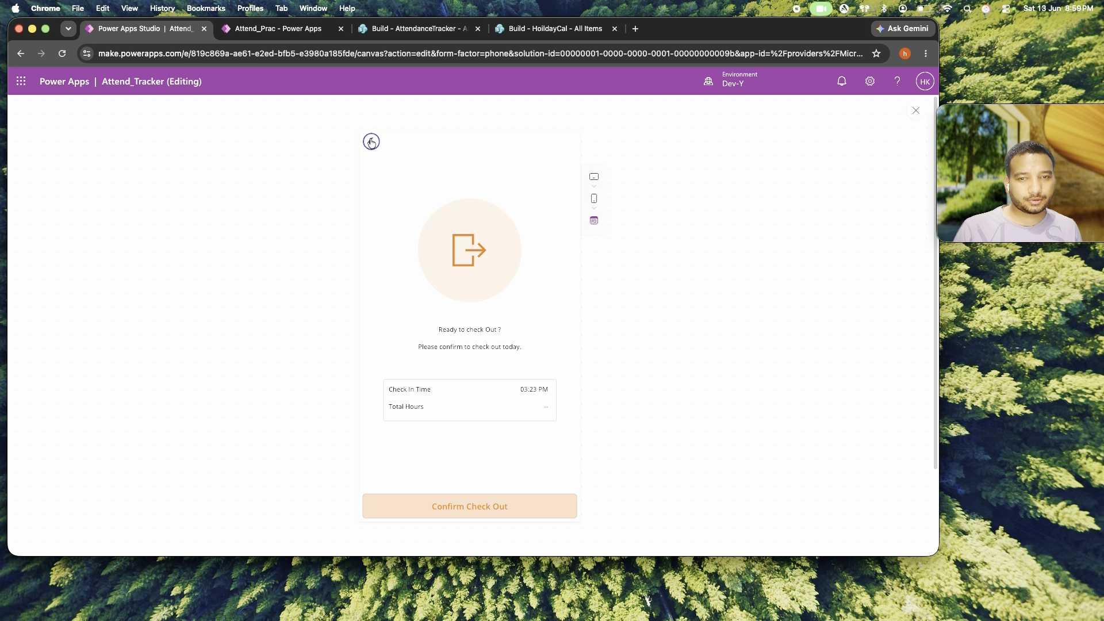
pyautogui.click(915, 110)
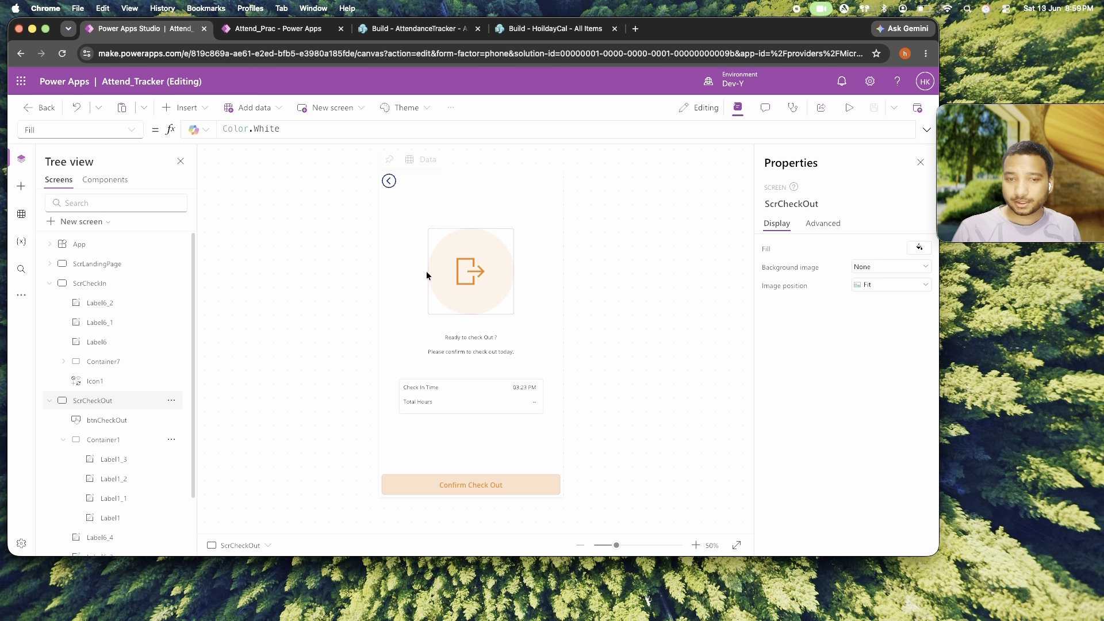
pyautogui.click(90, 264)
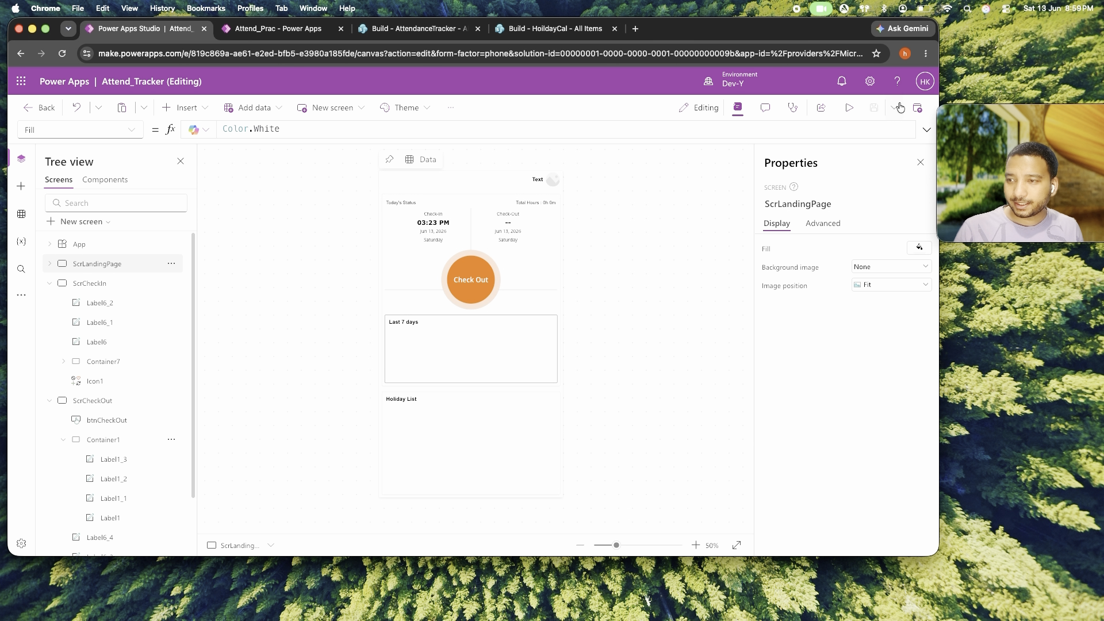
pyautogui.click(918, 107)
pyautogui.click(533, 430)
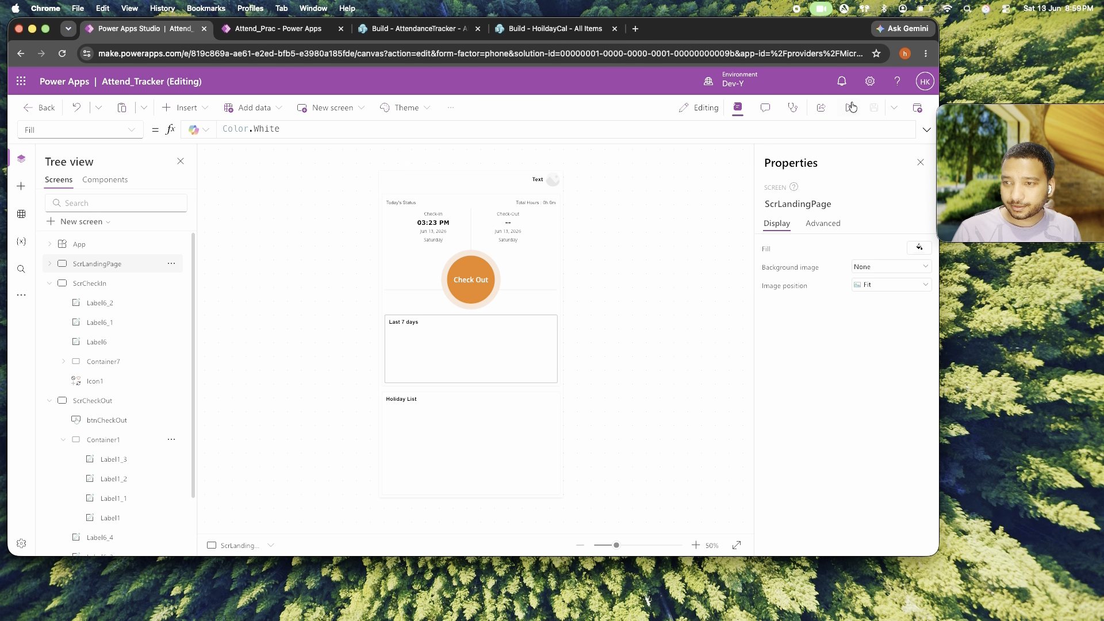
pyautogui.press('F5')
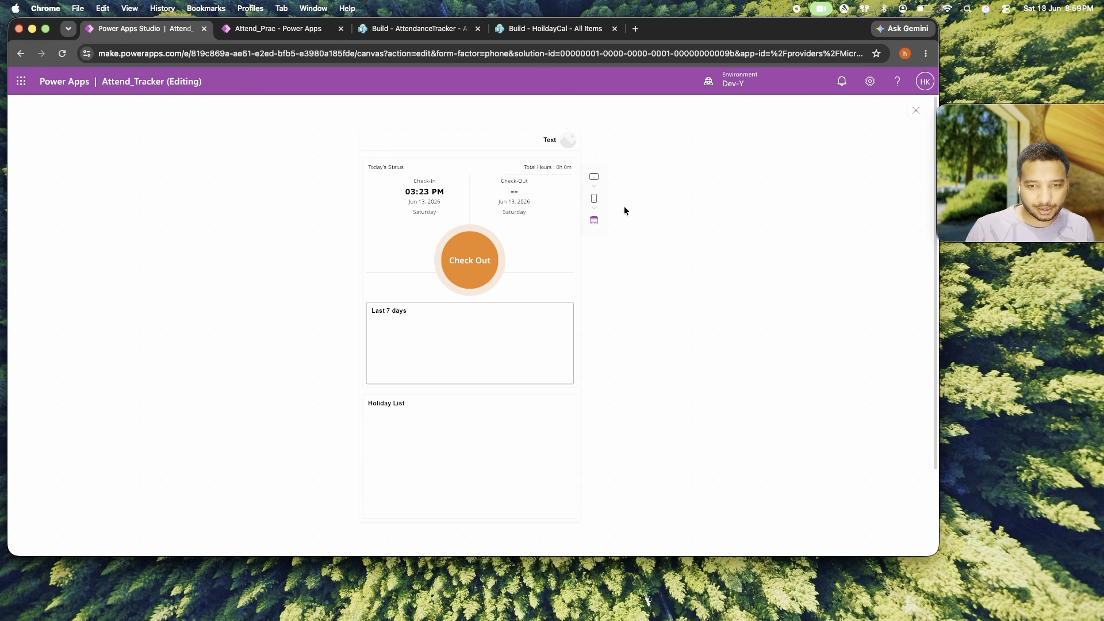
# Exit the preview, run the landing page's Check Out button to open the check-out screen, and refresh the AttendanceTracker list in SharePoint.
pyautogui.click(916, 110)
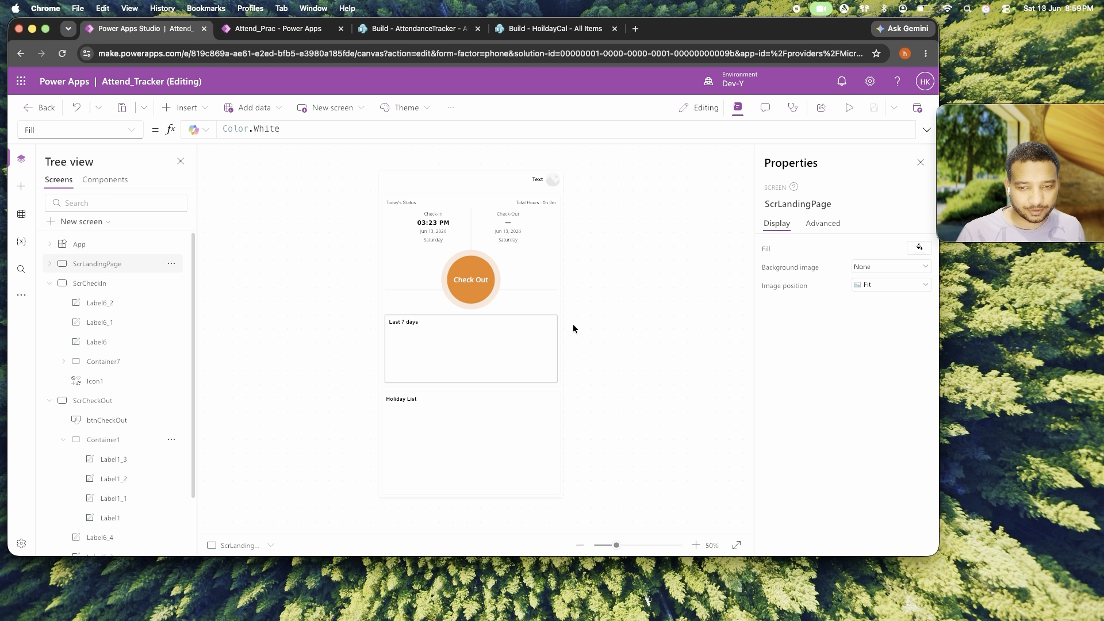
pyautogui.keyDown('alt'); pyautogui.click(471, 280); pyautogui.keyUp('alt')
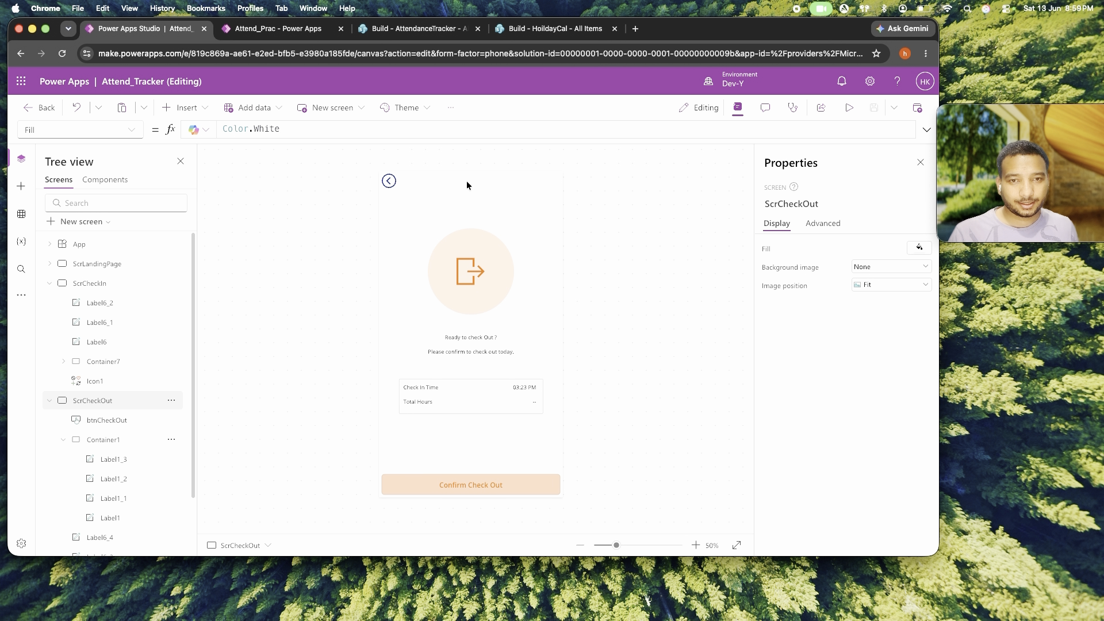
pyautogui.click(417, 29)
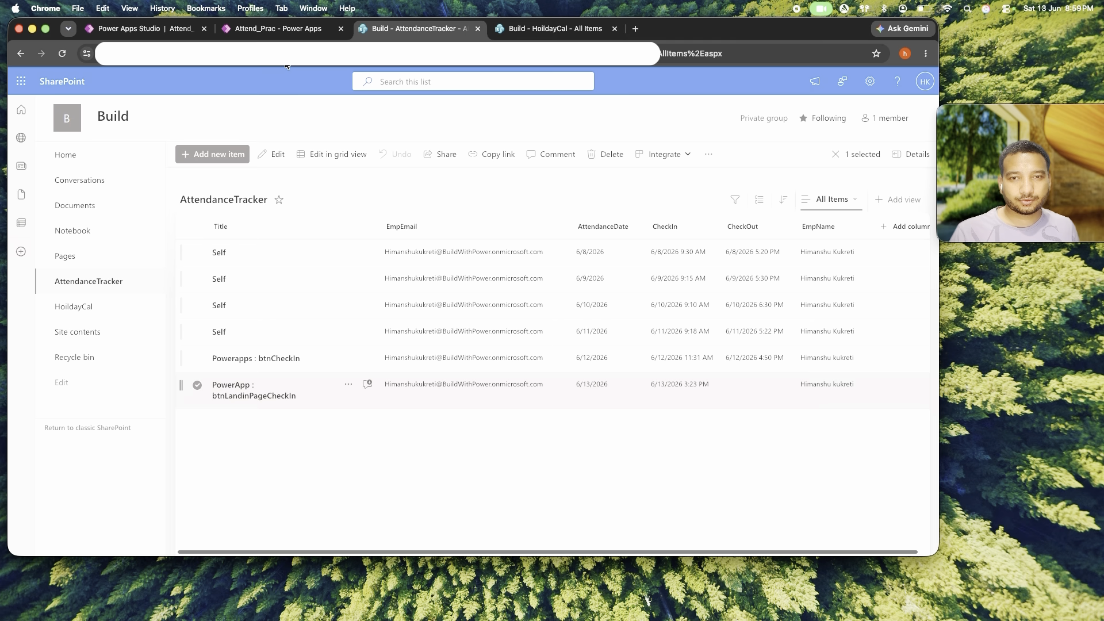
pyautogui.click(61, 54)
pyautogui.click(249, 31)
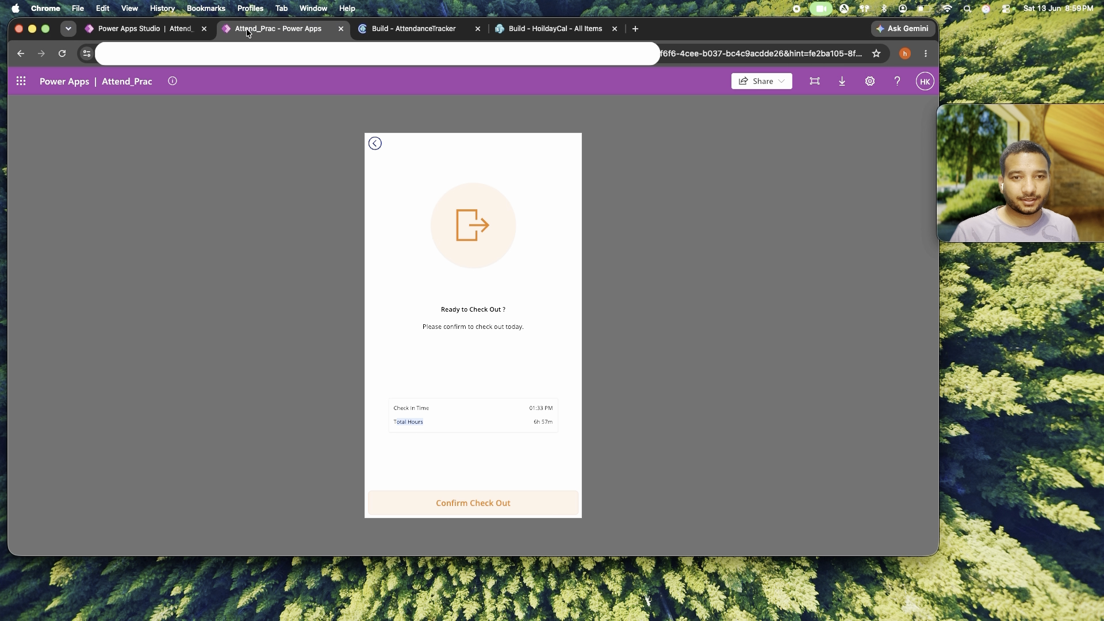
pyautogui.click(416, 34)
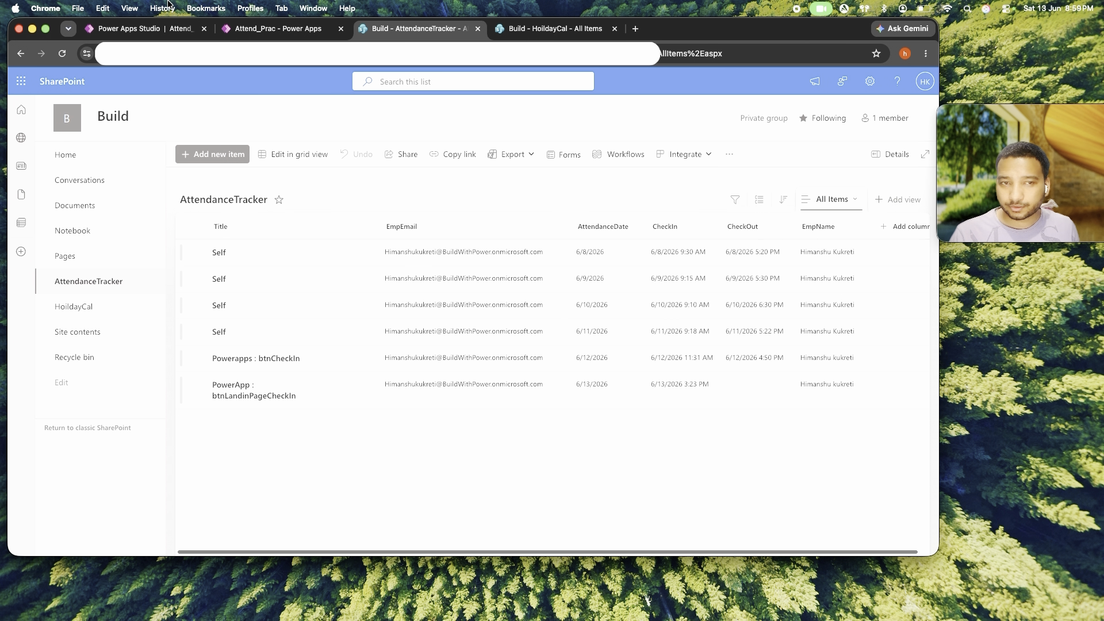
# Confirm the check-out in the Power Apps Studio app and refresh the AttendanceTracker list to check the latest record's CheckOut time.
pyautogui.click(160, 29)
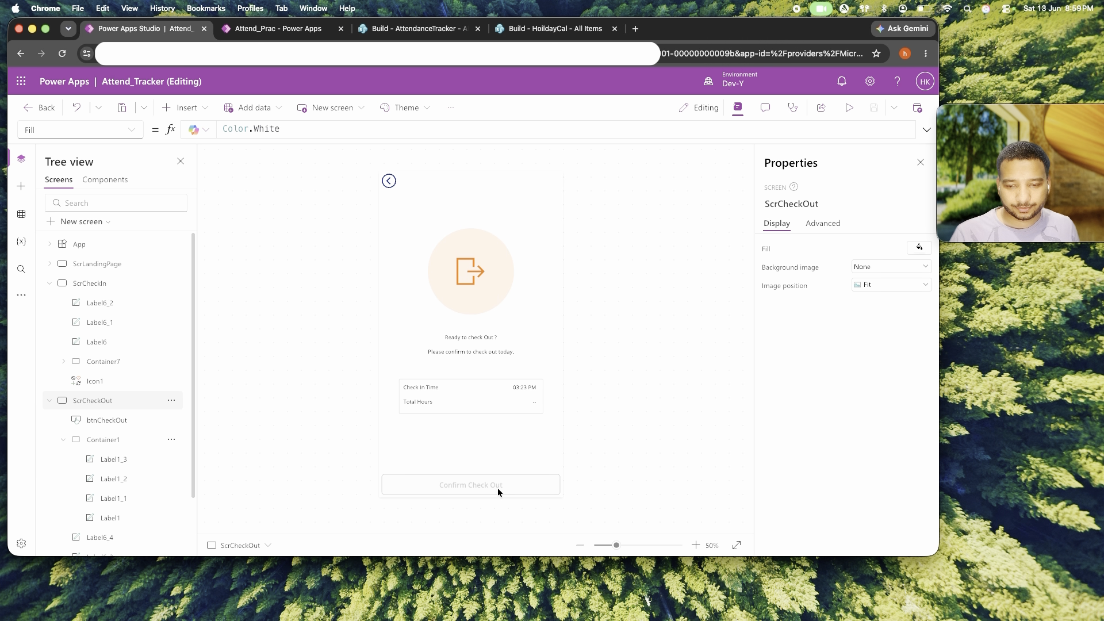
pyautogui.click(395, 30)
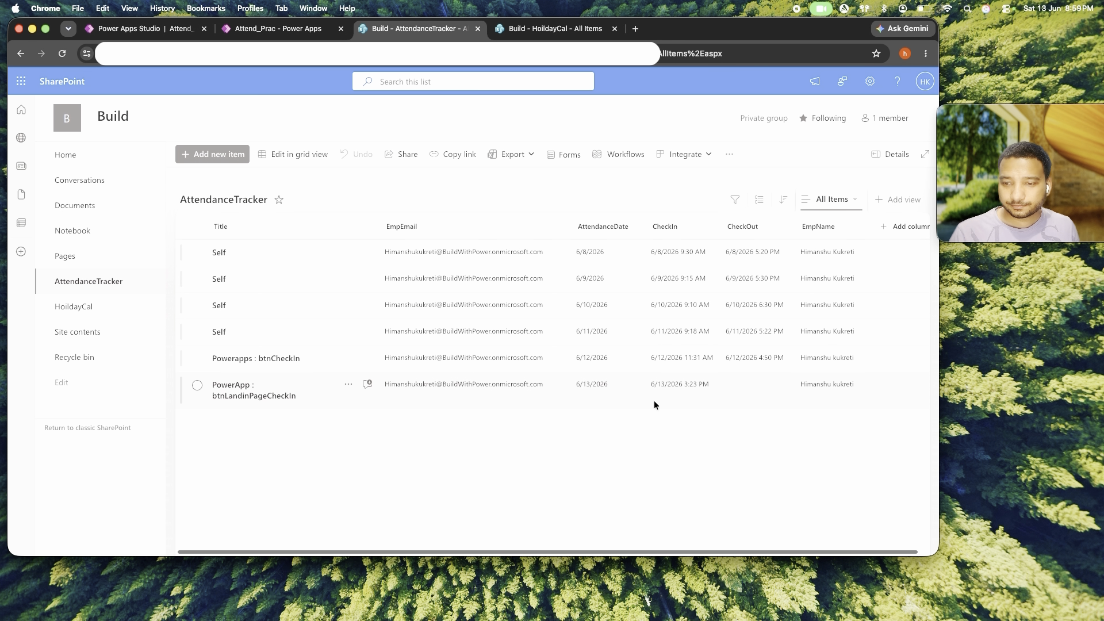
pyautogui.click(62, 53)
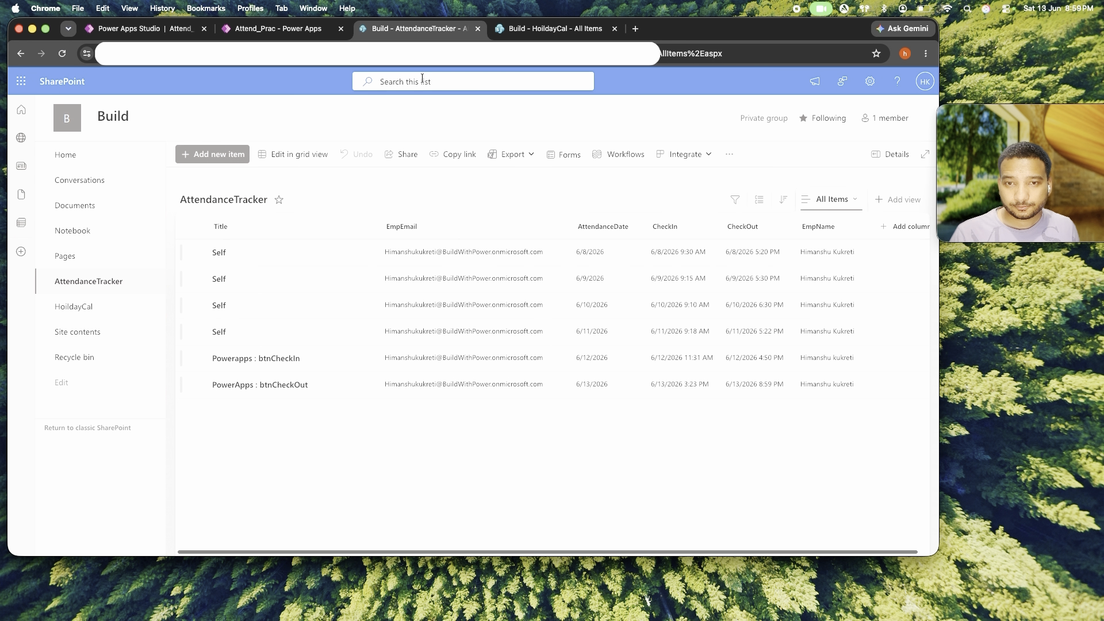
pyautogui.moveTo(763, 384); pyautogui.dragTo(778, 384)
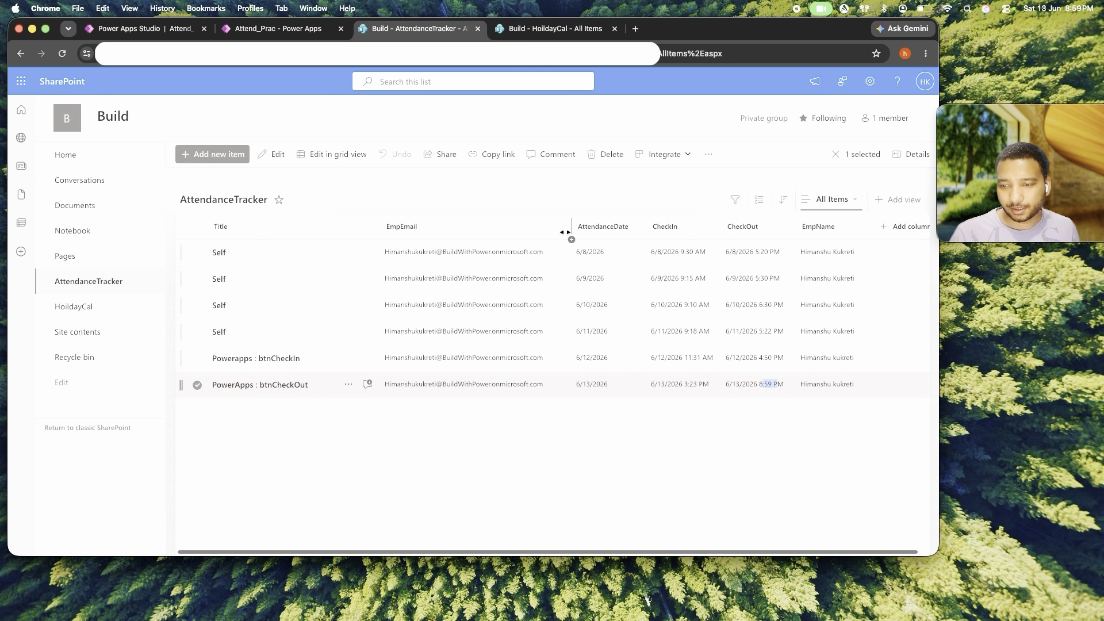
# Preview the landing page in Power Apps Studio and examine its Total Hours and check-out time labels.
pyautogui.click(144, 28)
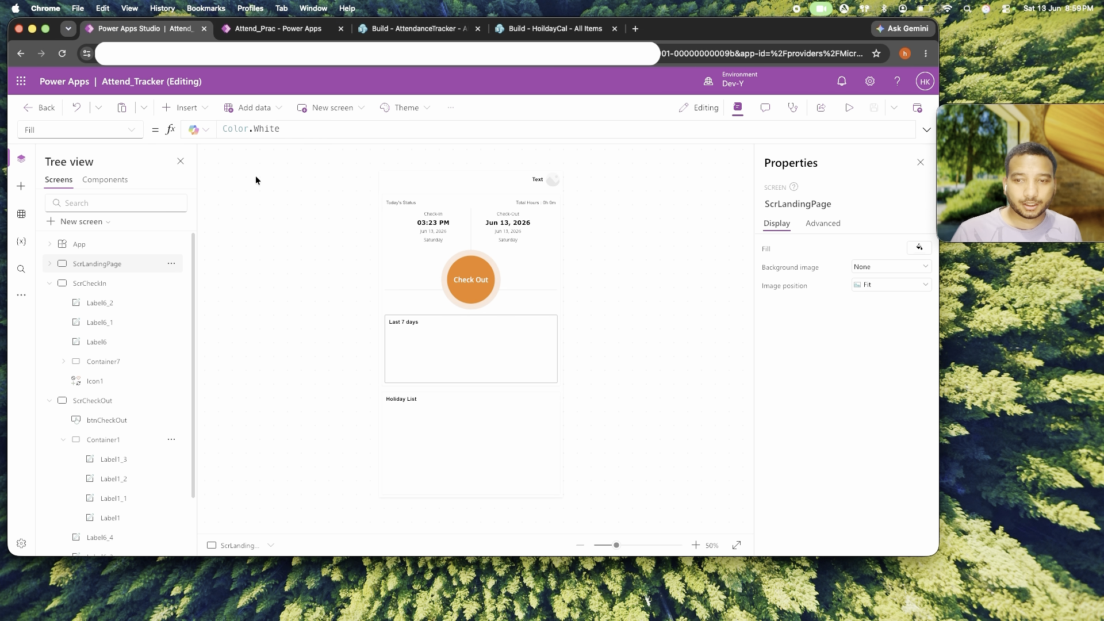
pyautogui.click(850, 108)
pyautogui.moveTo(515, 166); pyautogui.dragTo(578, 164)
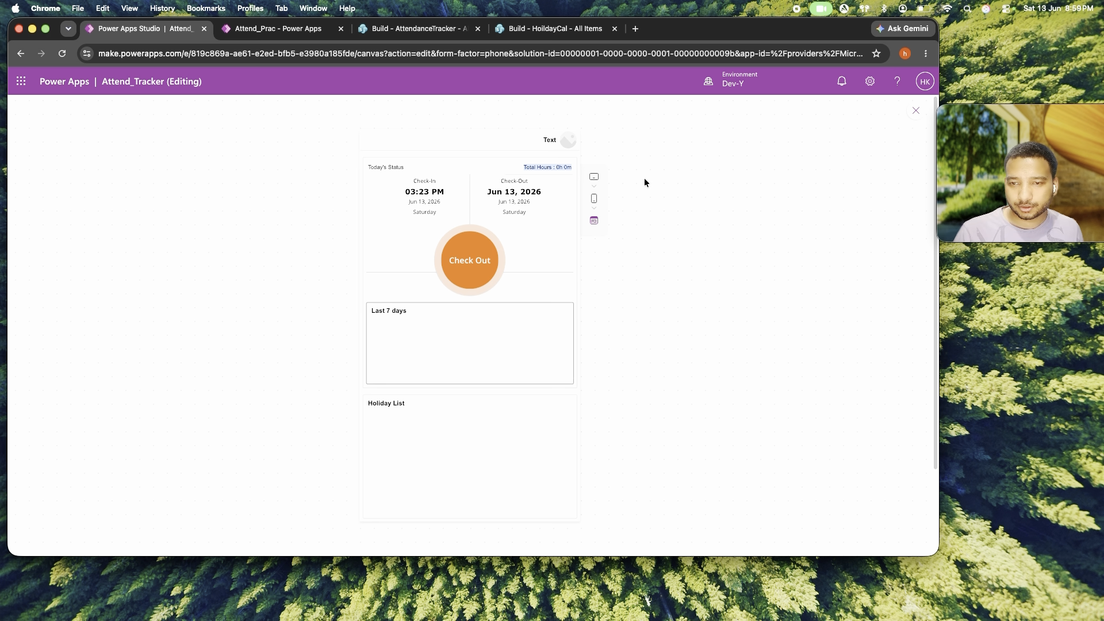
pyautogui.click(659, 238)
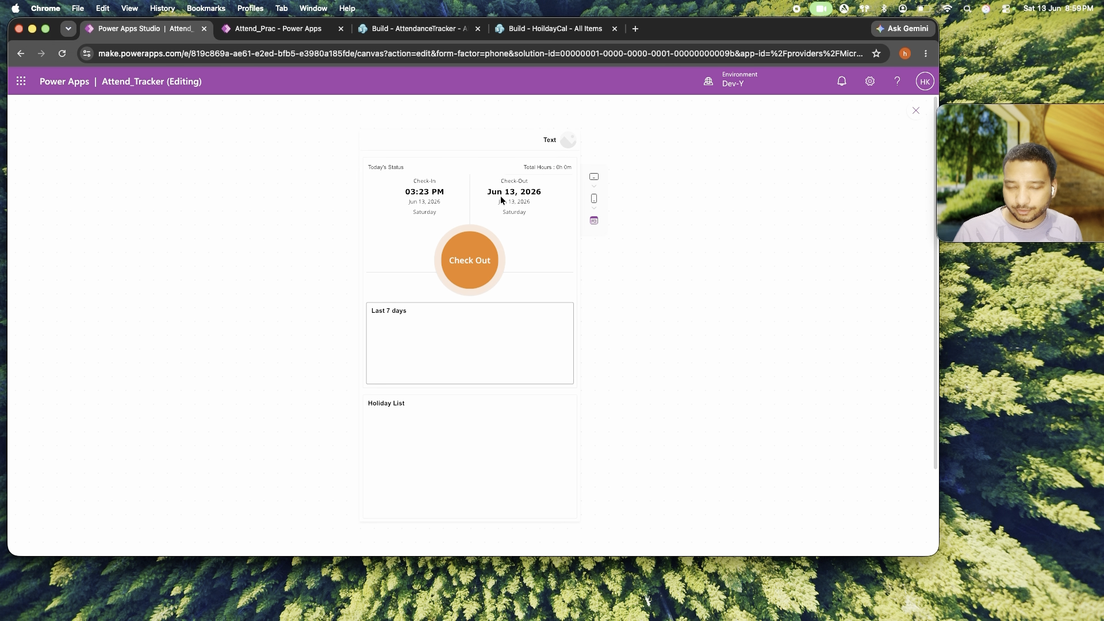
pyautogui.moveTo(491, 192); pyautogui.dragTo(501, 194)
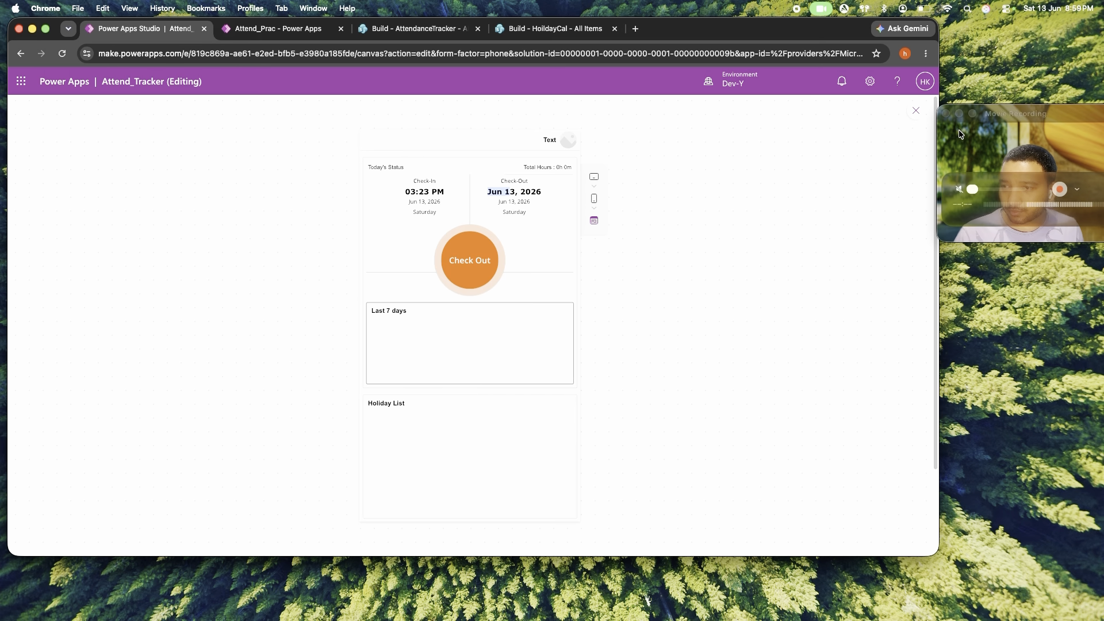
# Set the date-time format in the landing page's check-out time label formula to "hh:mm AM/PM".
pyautogui.click(916, 111)
pyautogui.click(532, 220)
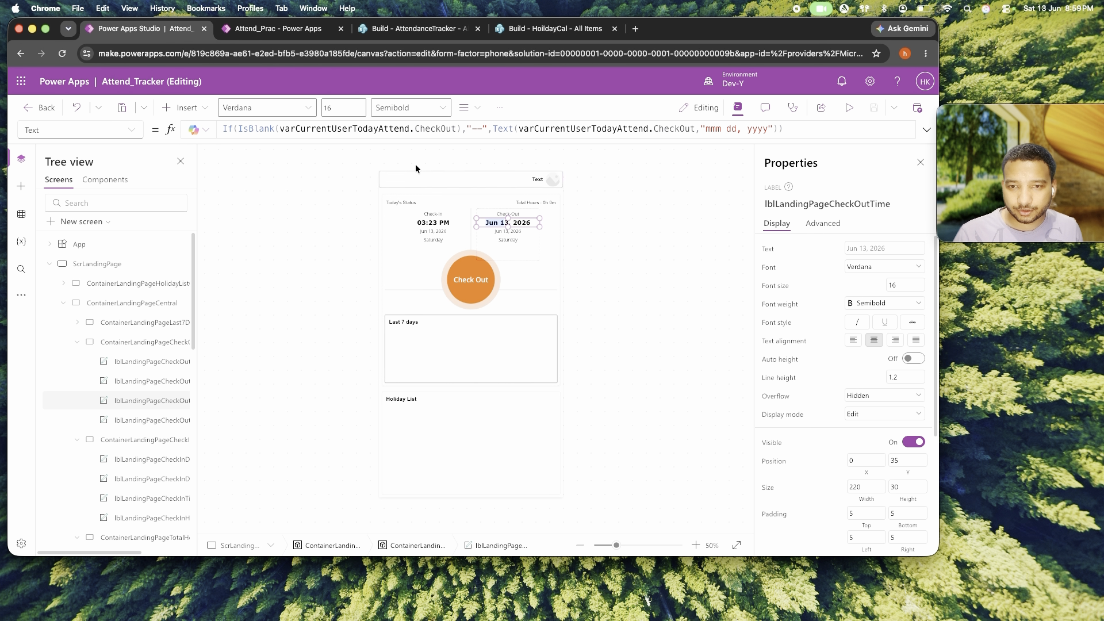
pyautogui.moveTo(706, 129); pyautogui.dragTo(766, 130)
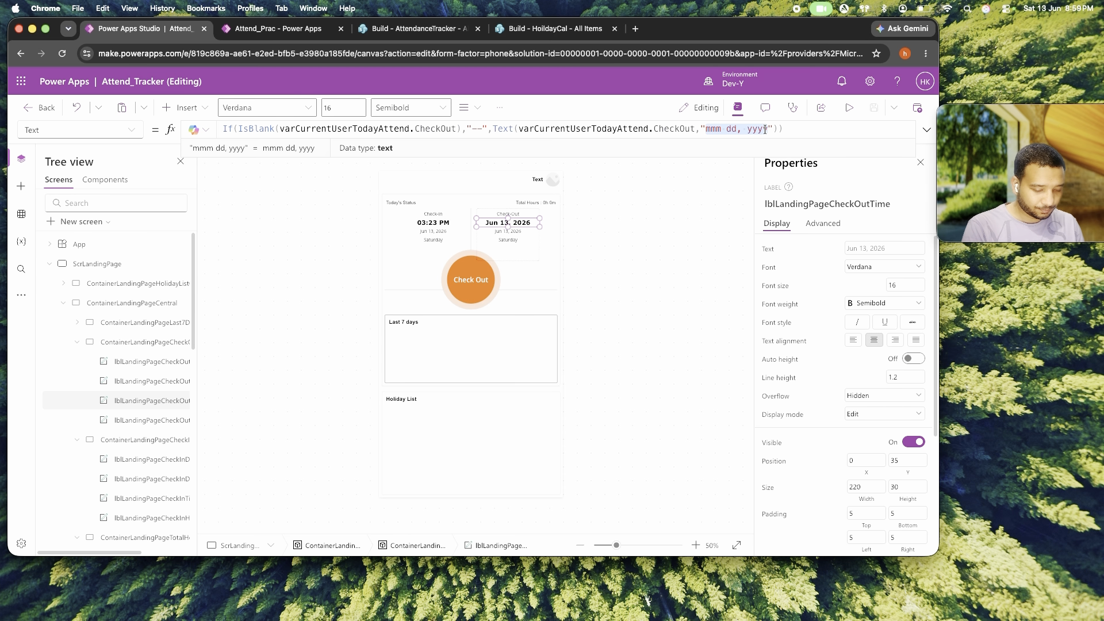
pyautogui.write('hh')
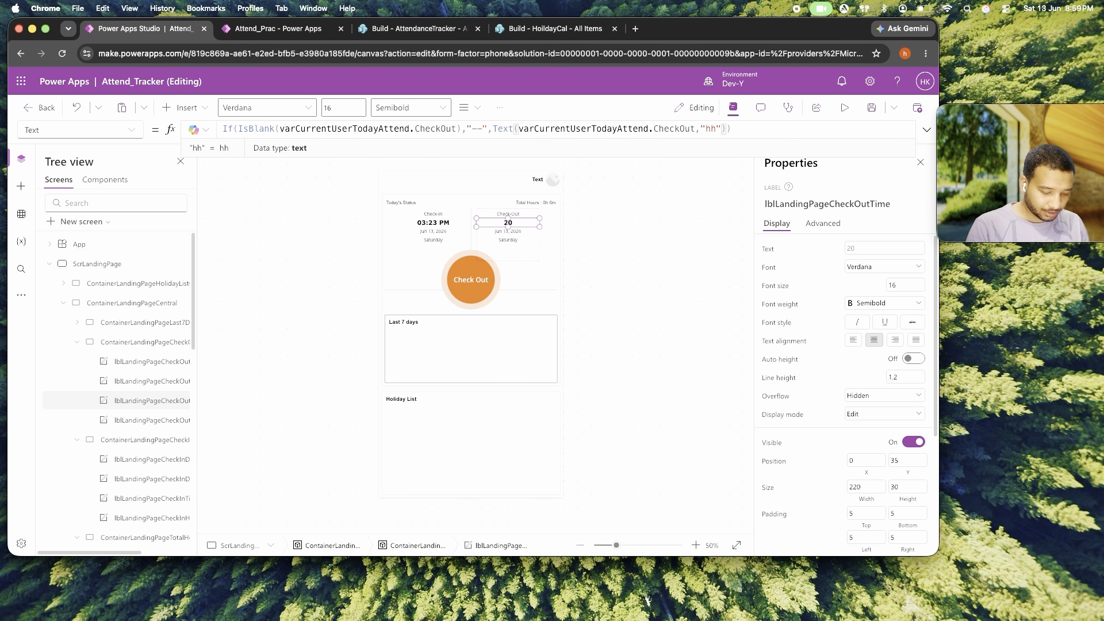
pyautogui.write(':mm ')
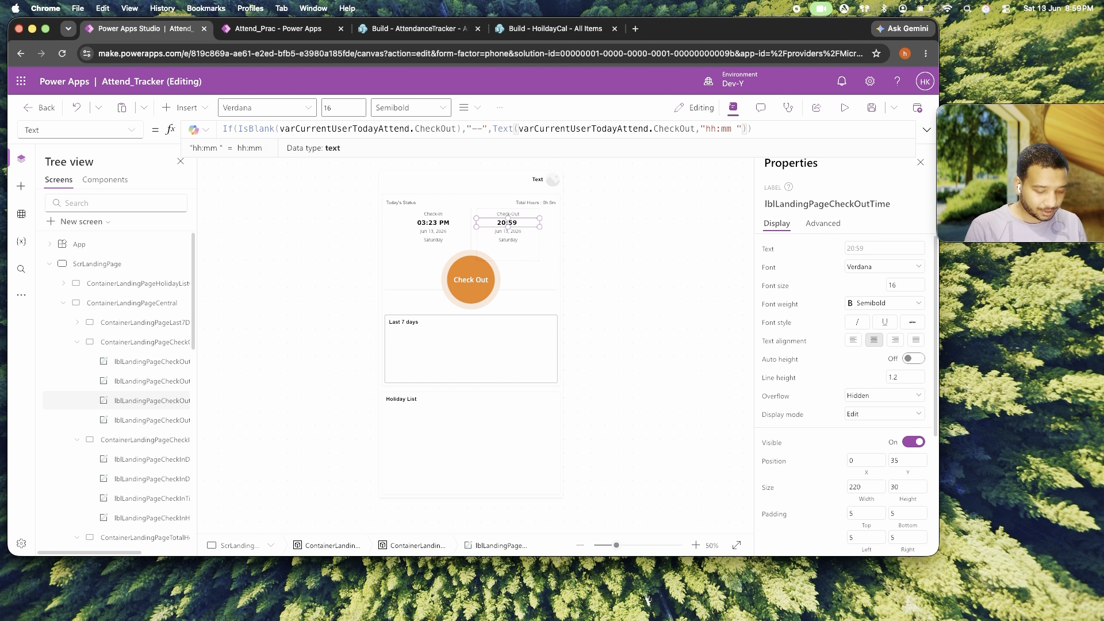
pyautogui.write('AM/PM')
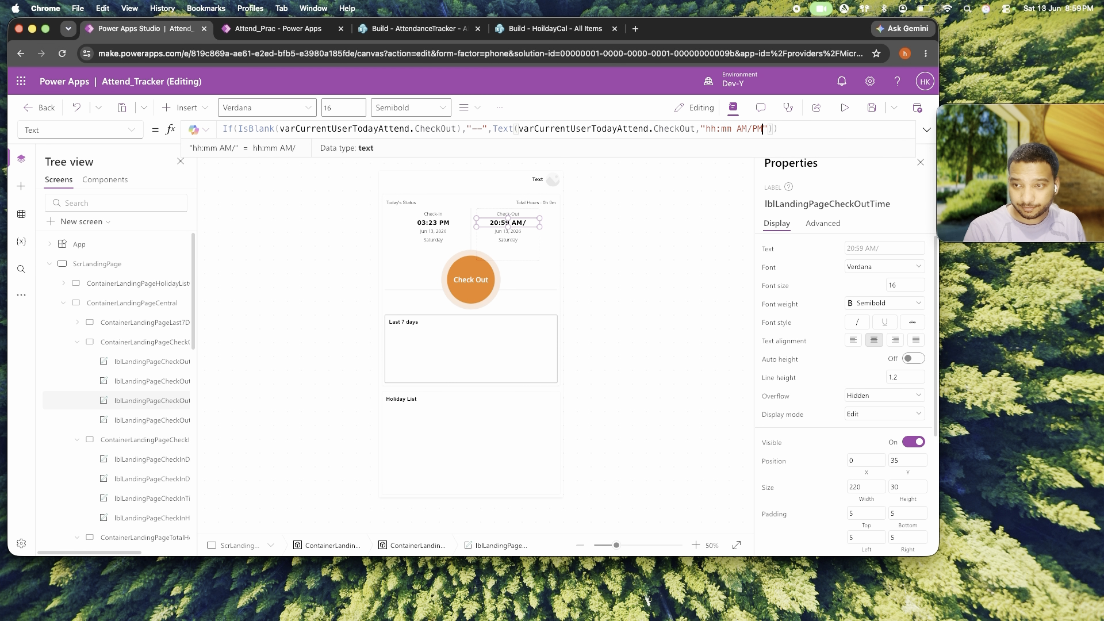
pyautogui.press('Return')
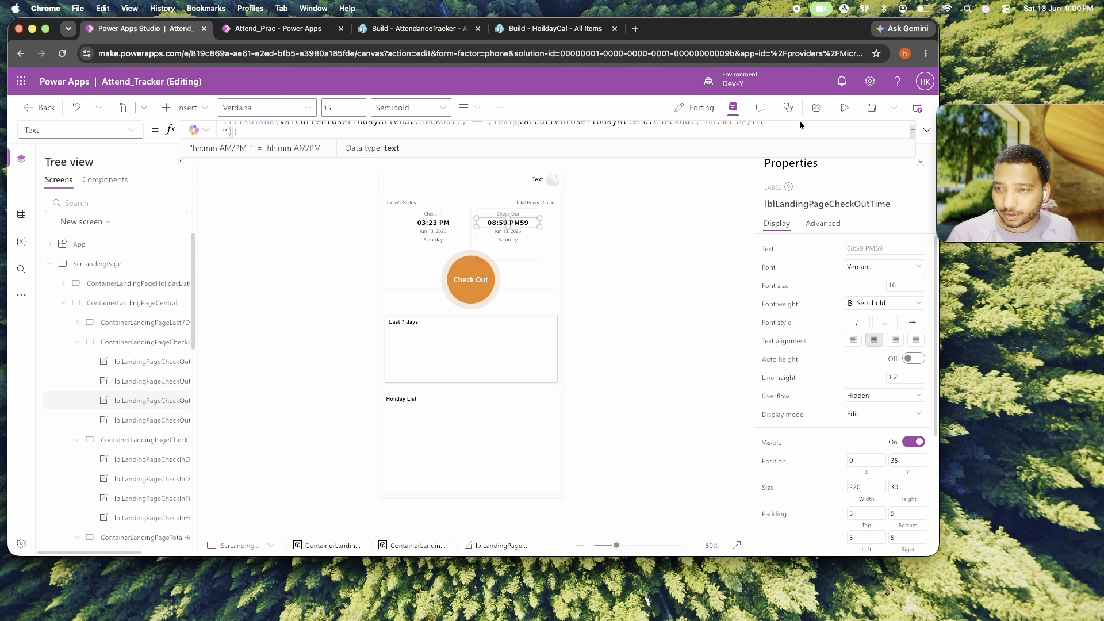
pyautogui.press('BackSpace')
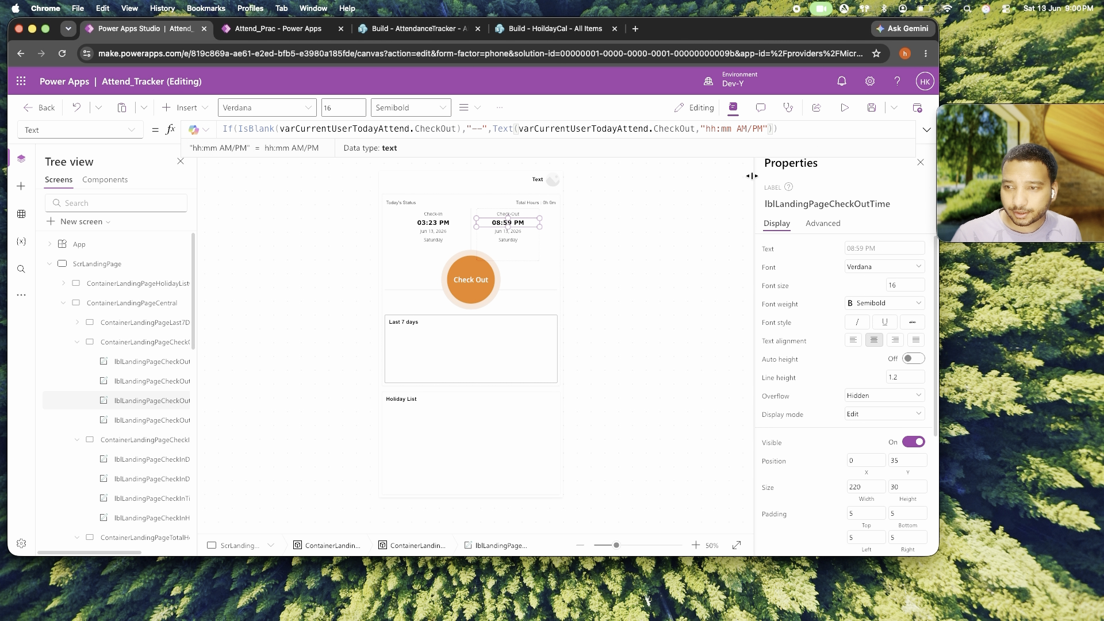
pyautogui.click(564, 295)
pyautogui.click(524, 222)
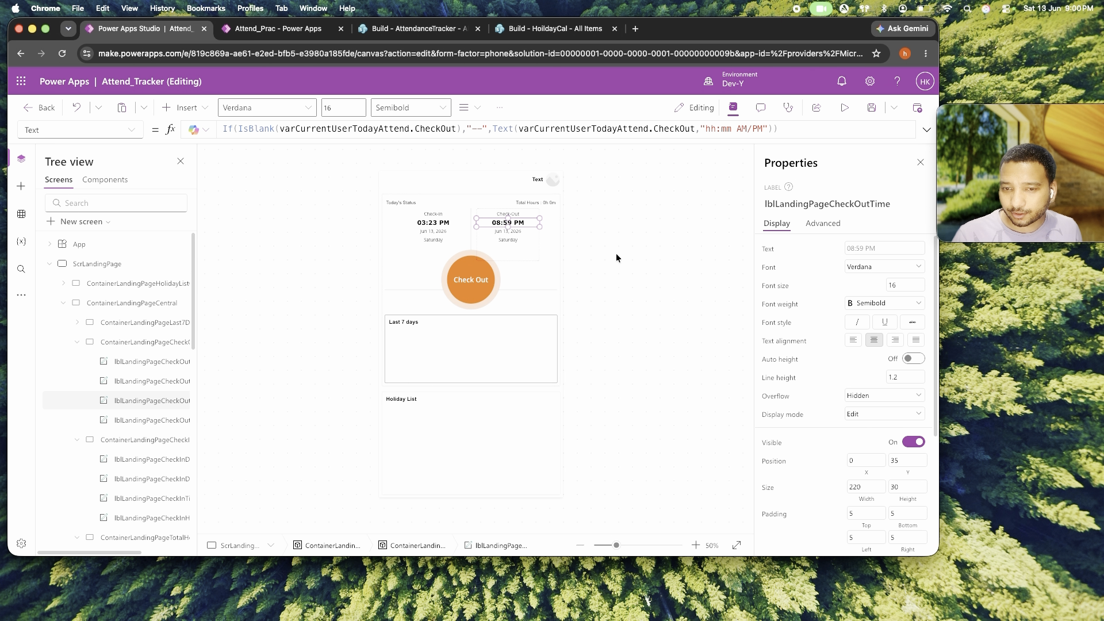
pyautogui.click(615, 253)
pyautogui.click(506, 215)
pyautogui.click(519, 232)
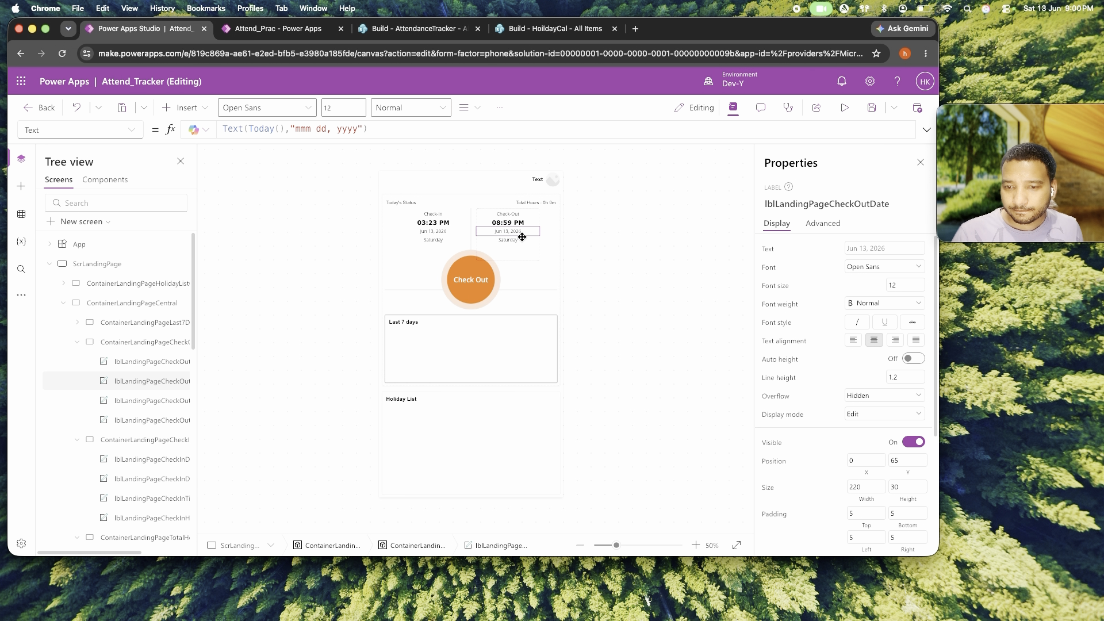
pyautogui.click(581, 221)
# Replace the fixed "0h 0m" in the Total Hours label's Text formula with a concatenation after "Total Hours : ".
pyautogui.click(545, 202)
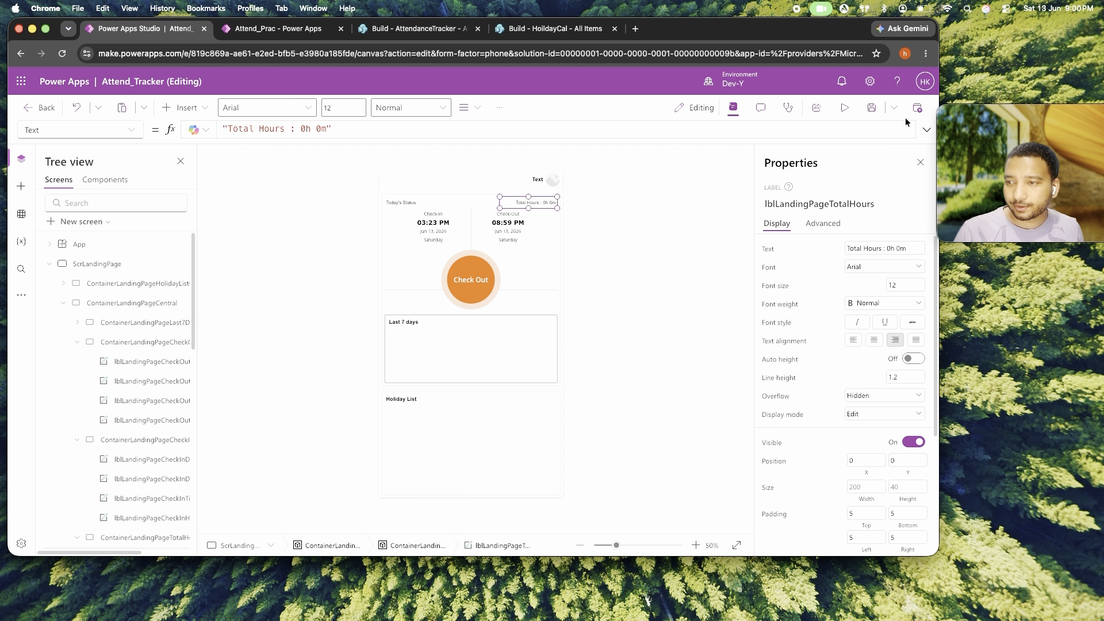
pyautogui.click(927, 129)
pyautogui.moveTo(327, 132); pyautogui.dragTo(296, 129)
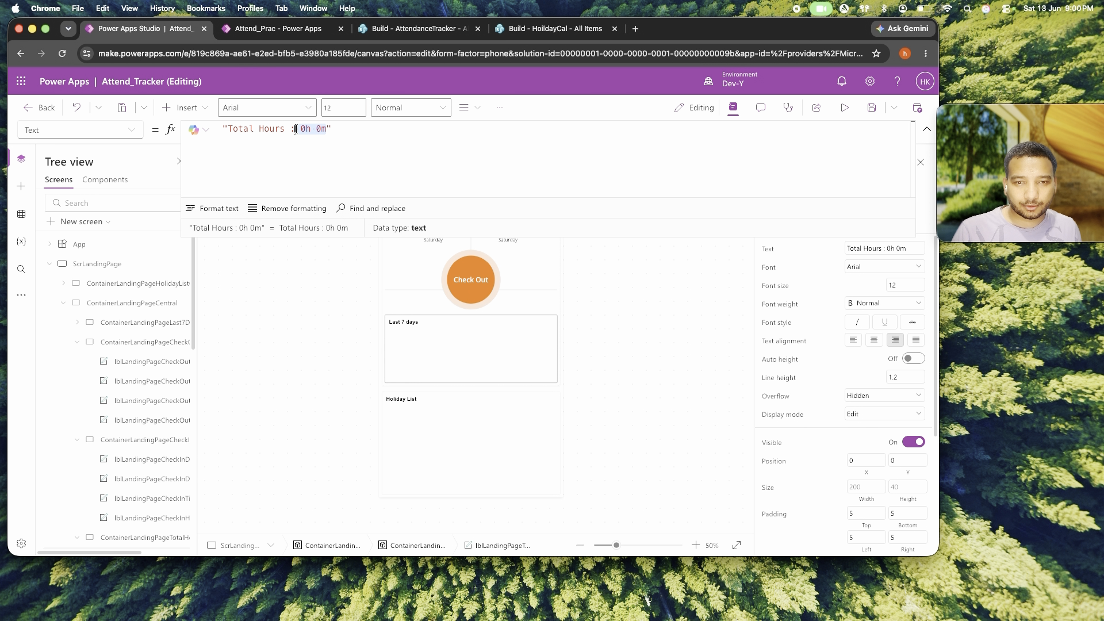
pyautogui.press('BackSpace')
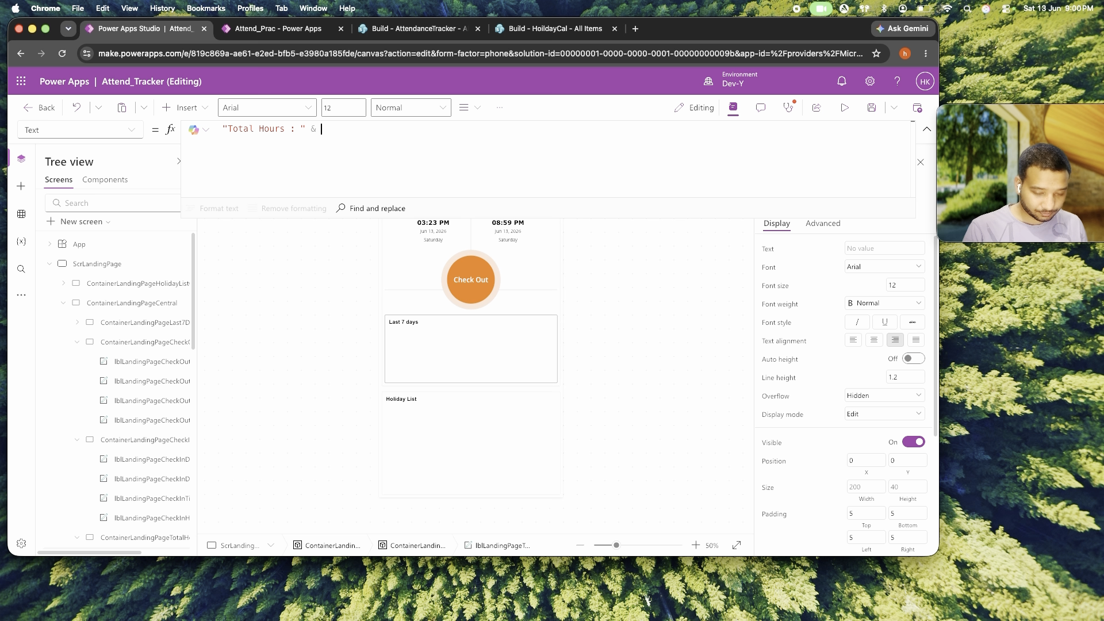
pyautogui.hotkey('shift', 'Return')
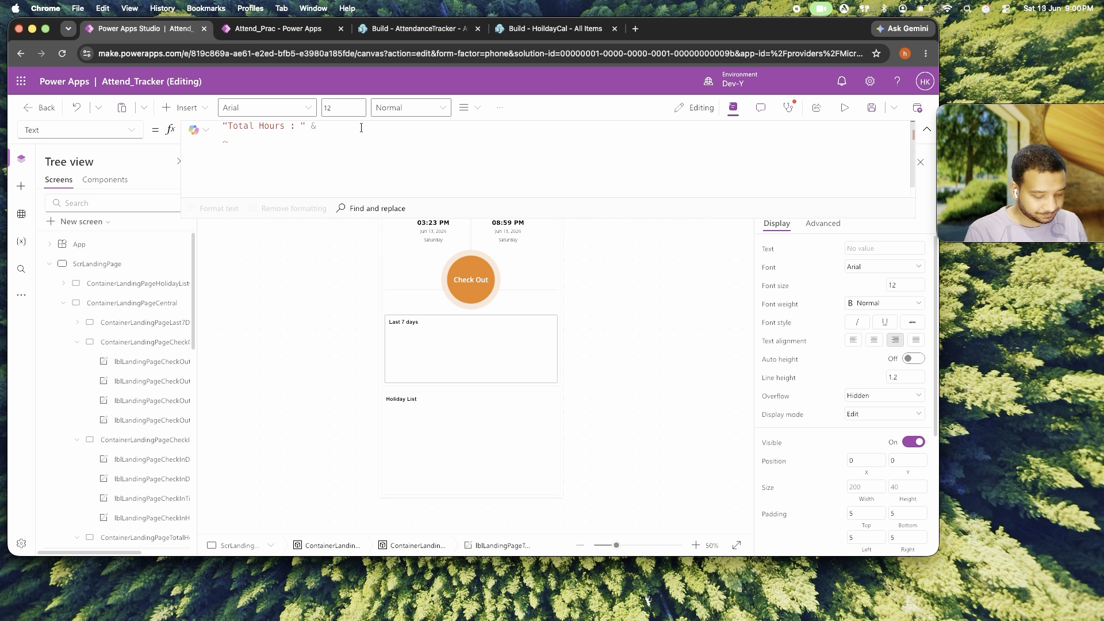
# Append a DateDiff function to the Total Hours formula with varCurrentUserTodayAttend.CheckIn as the start date.
pyautogui.write('datre')
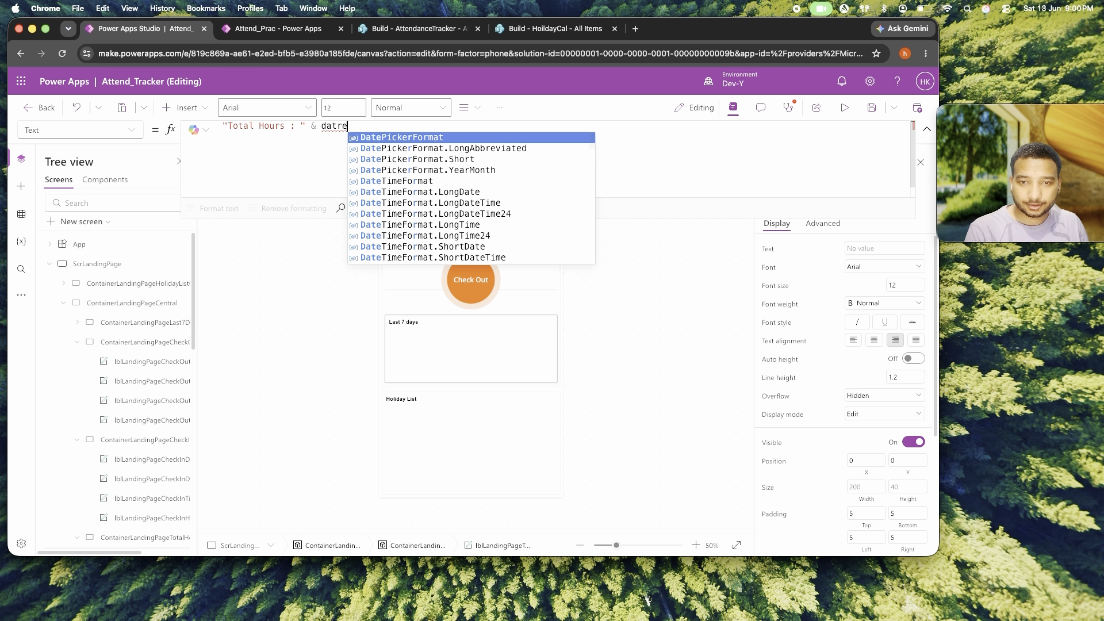
pyautogui.press('BackSpace')
pyautogui.press('BackSpace')
pyautogui.write('eDiff(')
pyautogui.press('Return')
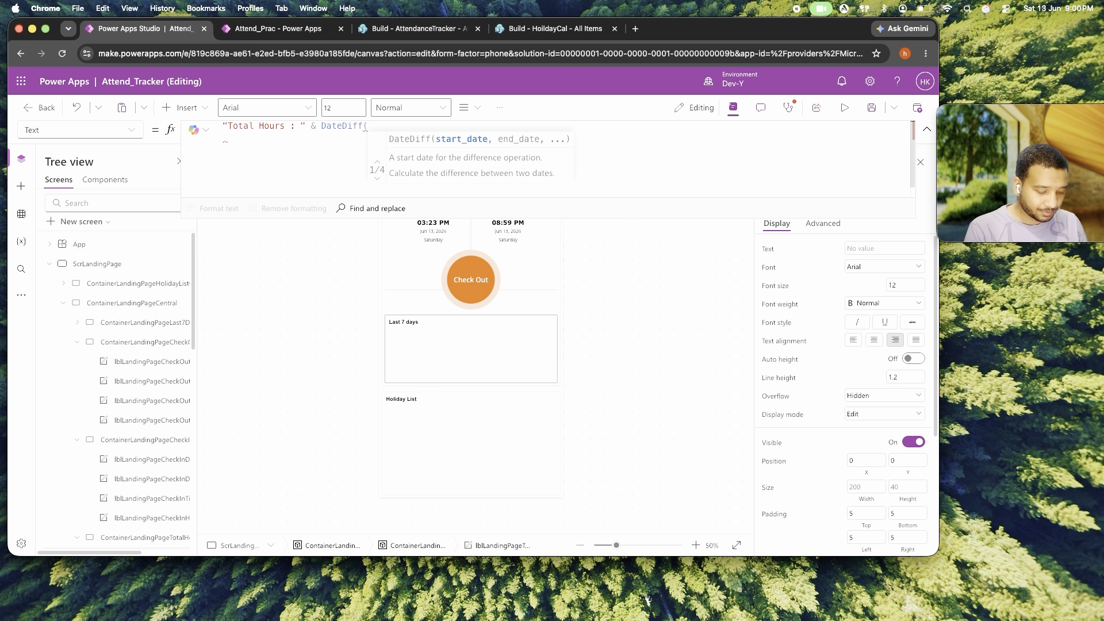
pyautogui.write('var')
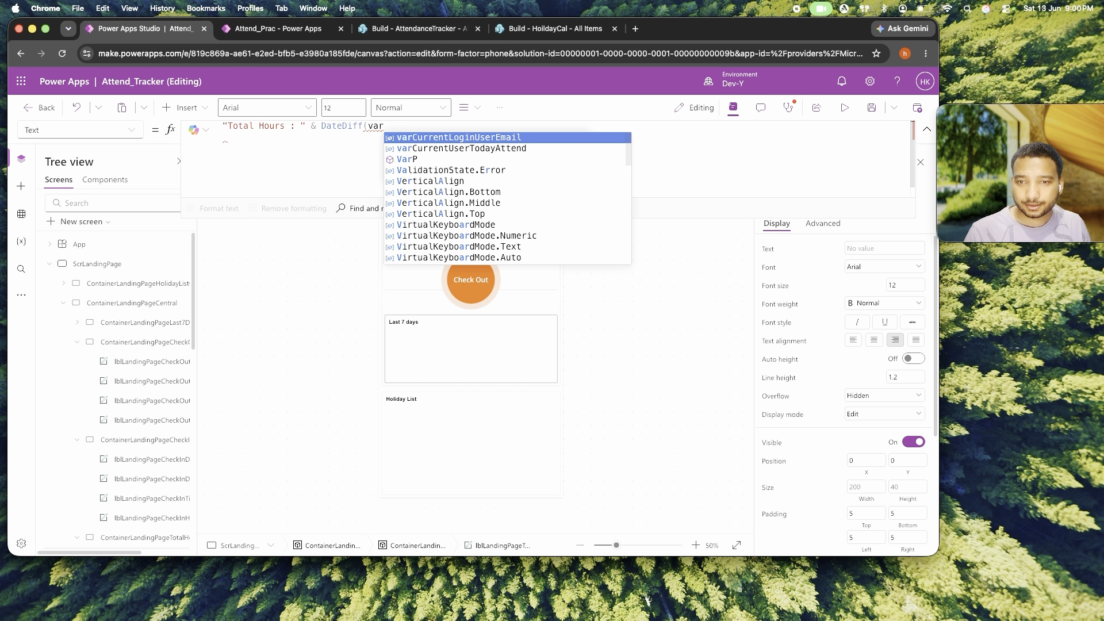
pyautogui.press('Down')
pyautogui.press('Return')
pyautogui.write('.cbh')
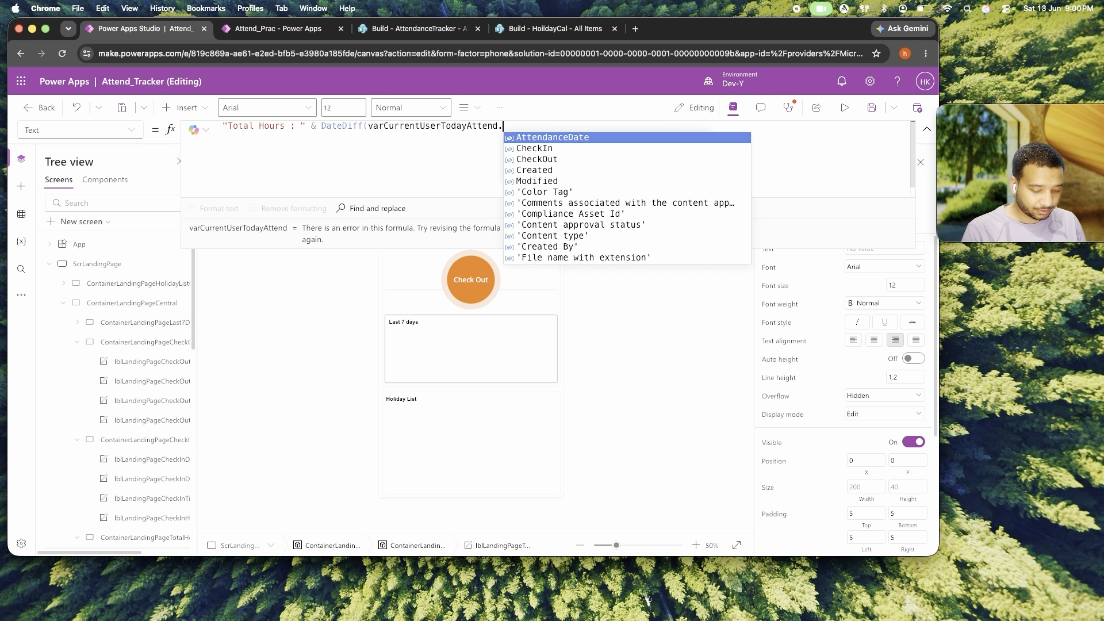
pyautogui.press('BackSpace')
pyautogui.press('BackSpace')
pyautogui.write('h')
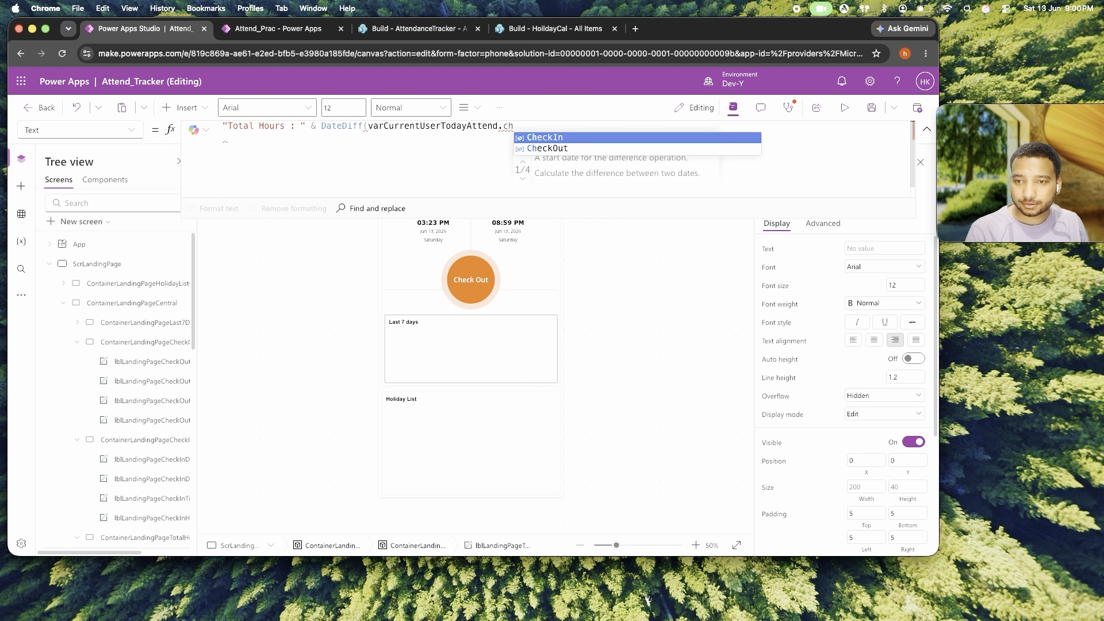
pyautogui.press('Return')
# Add varCurrentUserTodayAttend.CheckOut as the end date of the DateDiff function.
pyautogui.write(',')
pyautogui.write('varc')
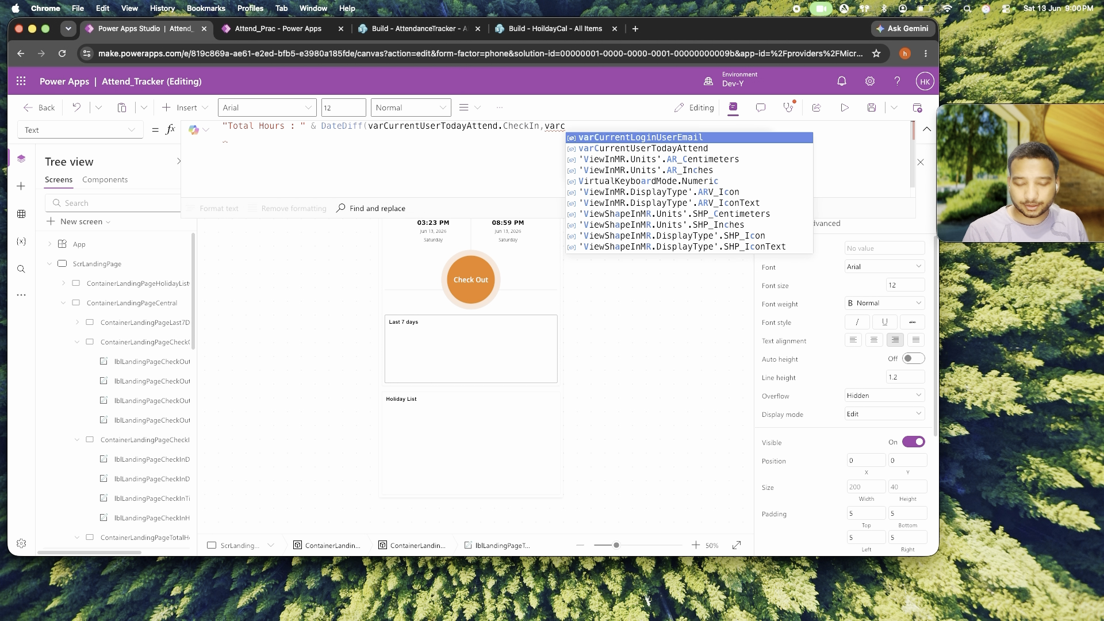
pyautogui.press('Down')
pyautogui.press('Return')
pyautogui.write('.ch')
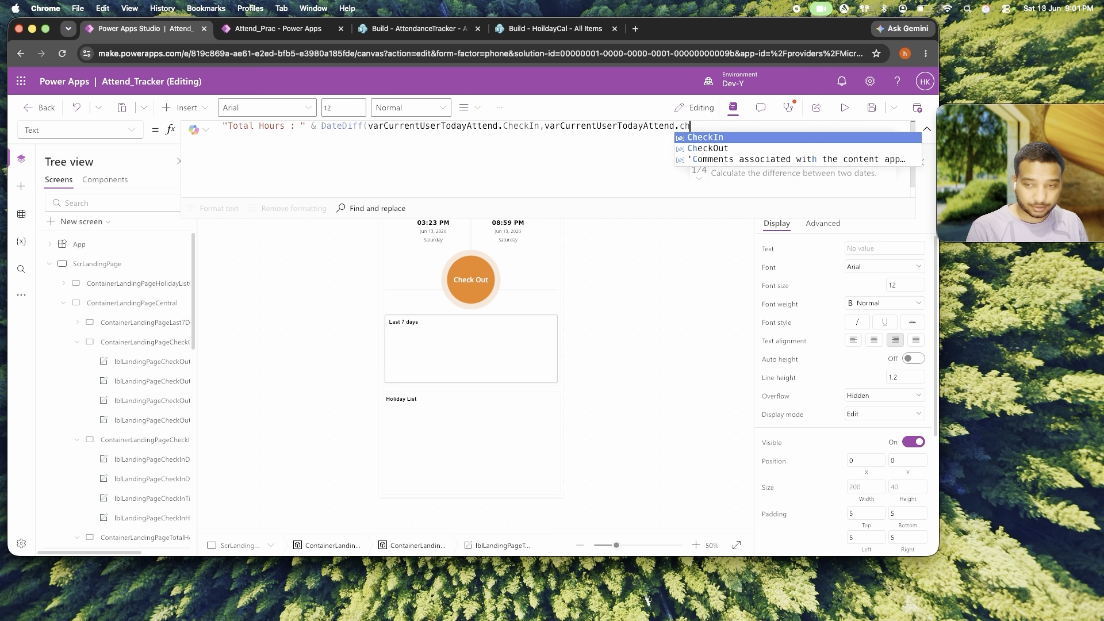
pyautogui.press('Down')
pyautogui.press('Return')
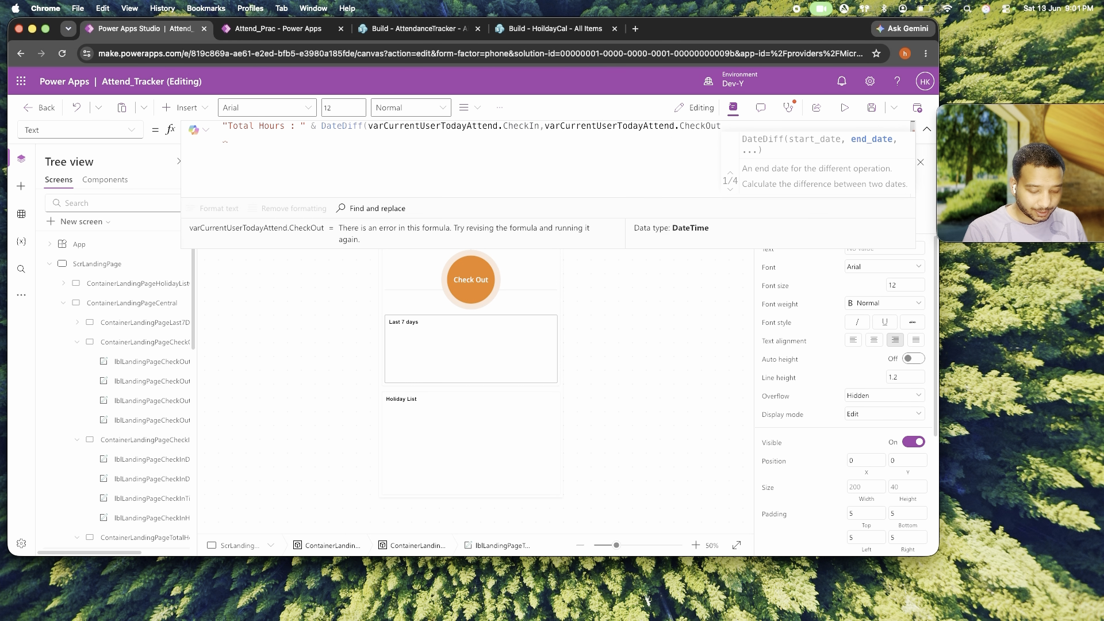
# Set the unit of the Total Hours formula's DateDiff function to TimeUnit.Minutes and close the function.
pyautogui.write(',')
pyautogui.press('Down')
pyautogui.press('Down')
pyautogui.press('Down')
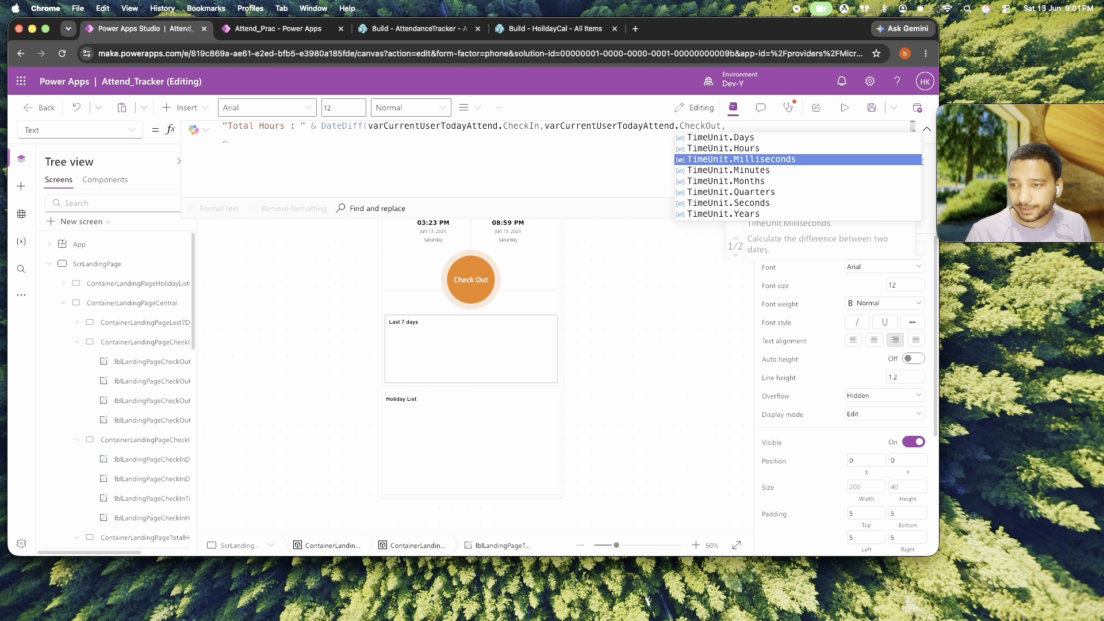
pyautogui.press('Return')
pyautogui.write(')')
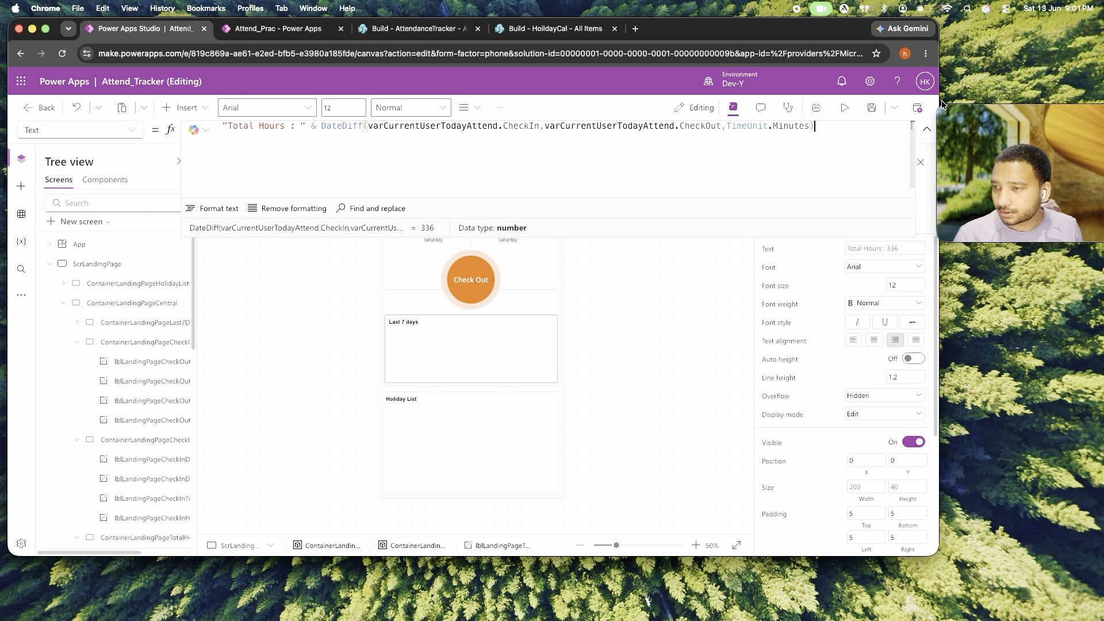
# Collapse the formula editor and select the Total Hours label on the canvas to check its calculated text.
pyautogui.click(926, 129)
pyautogui.click(581, 256)
pyautogui.click(558, 206)
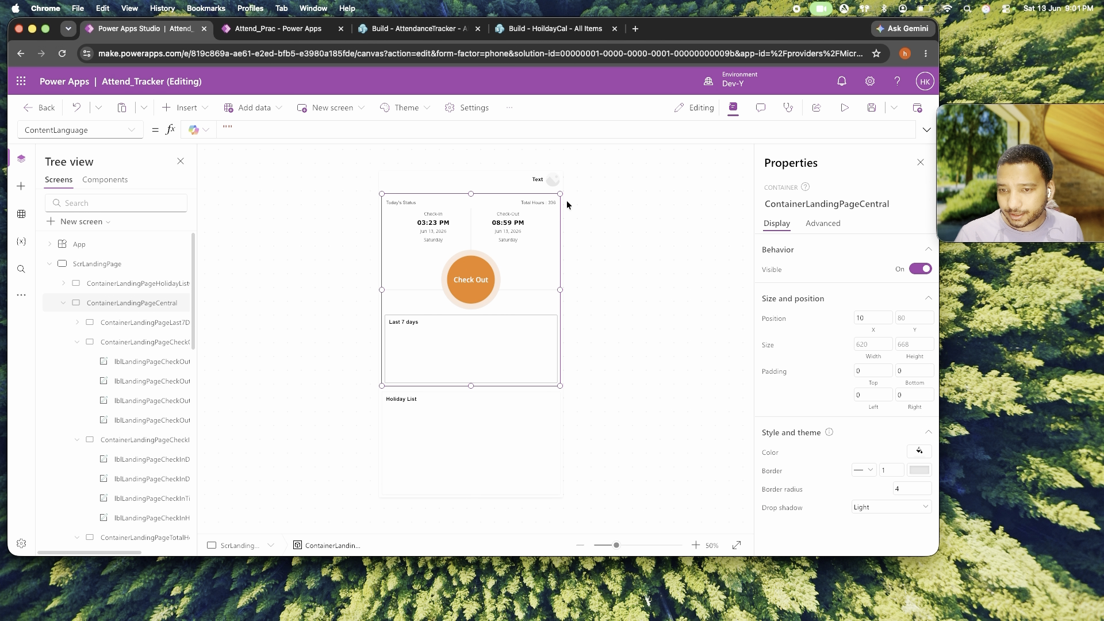
pyautogui.click(549, 202)
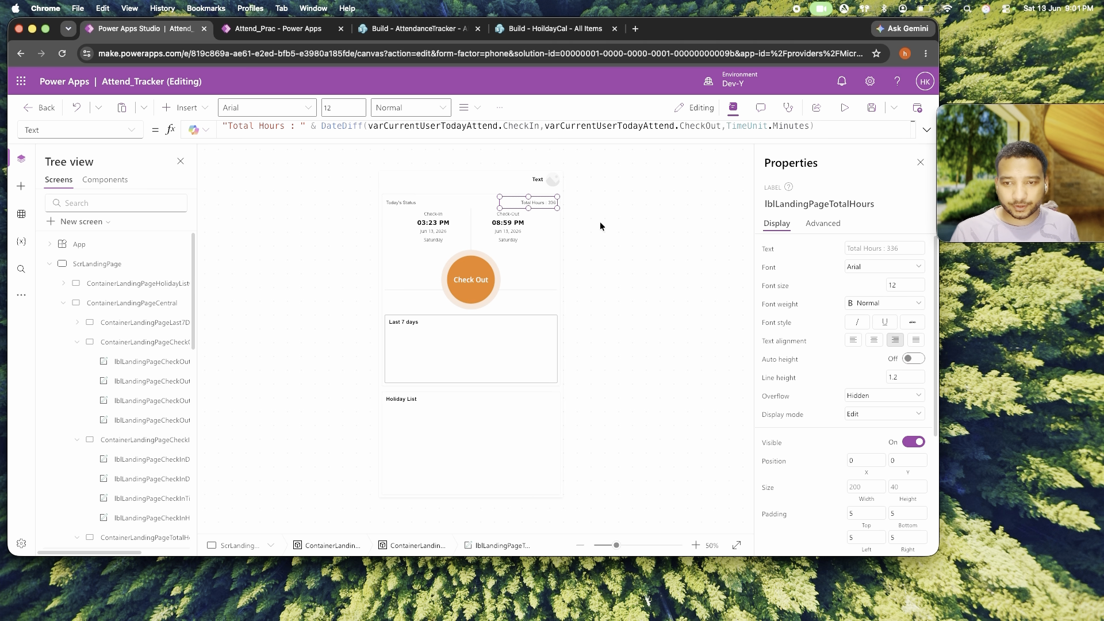
# Cut the whole DateDiff expression out of the Total Hours label's Text formula, keeping the "Total Hours : " prefix and concatenation operator.
pyautogui.click(926, 130)
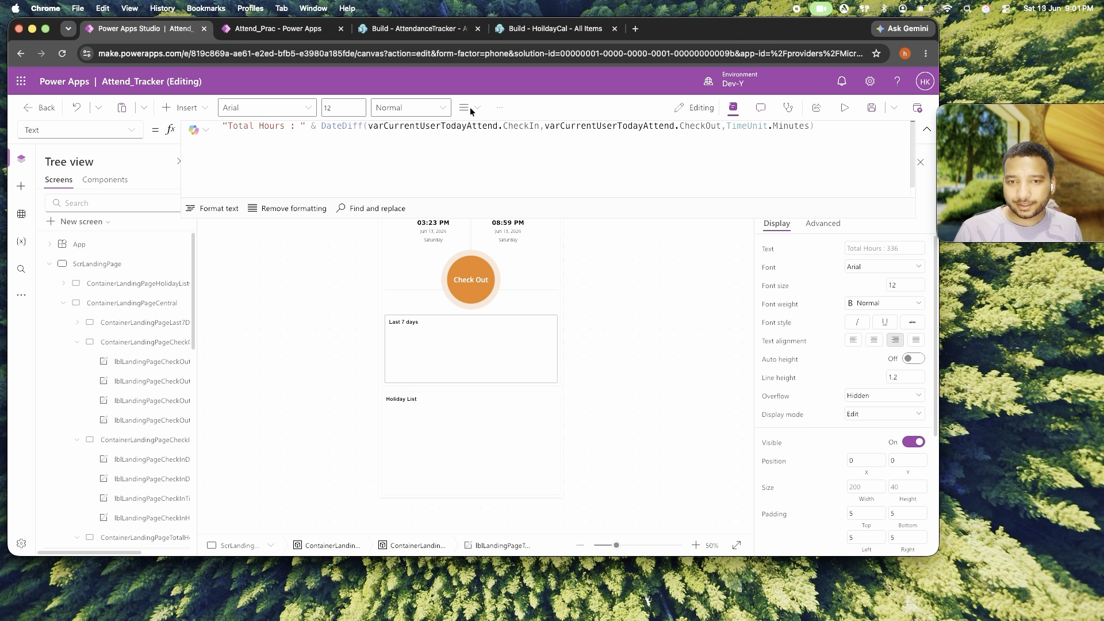
pyautogui.moveTo(321, 126); pyautogui.dragTo(388, 135)
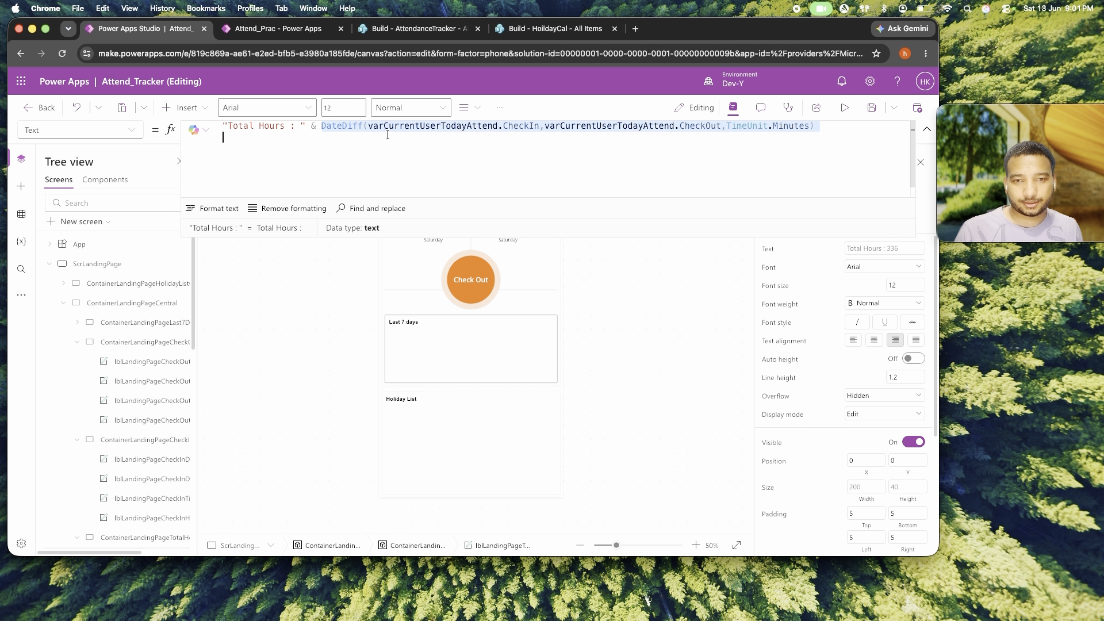
pyautogui.moveTo(822, 138); pyautogui.dragTo(832, 125)
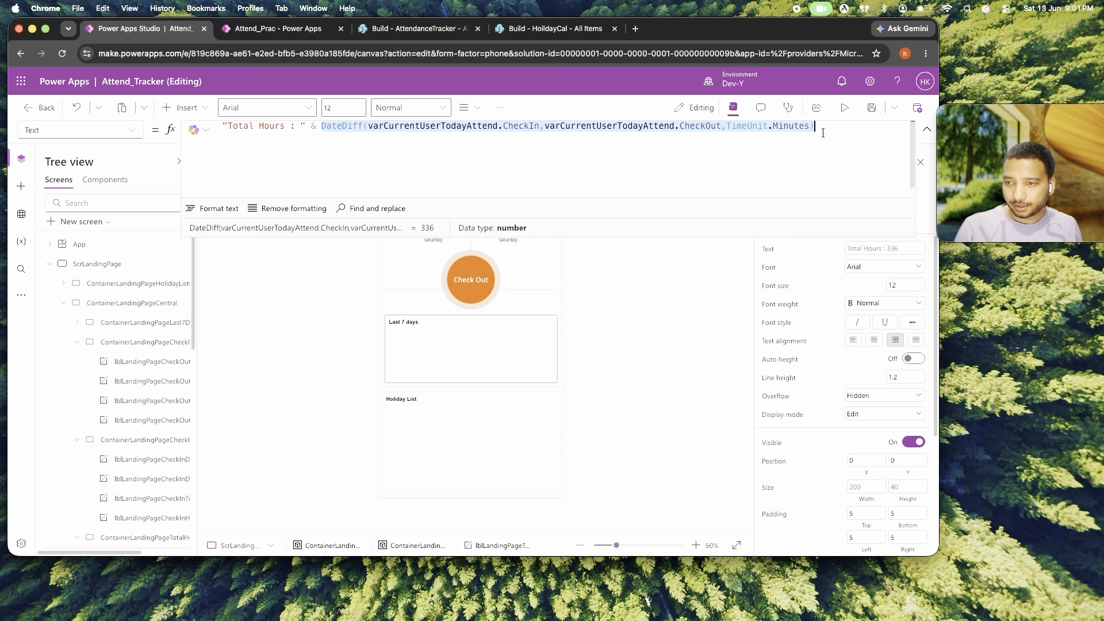
pyautogui.click(824, 133)
pyautogui.hotkey('shift', 'Return')
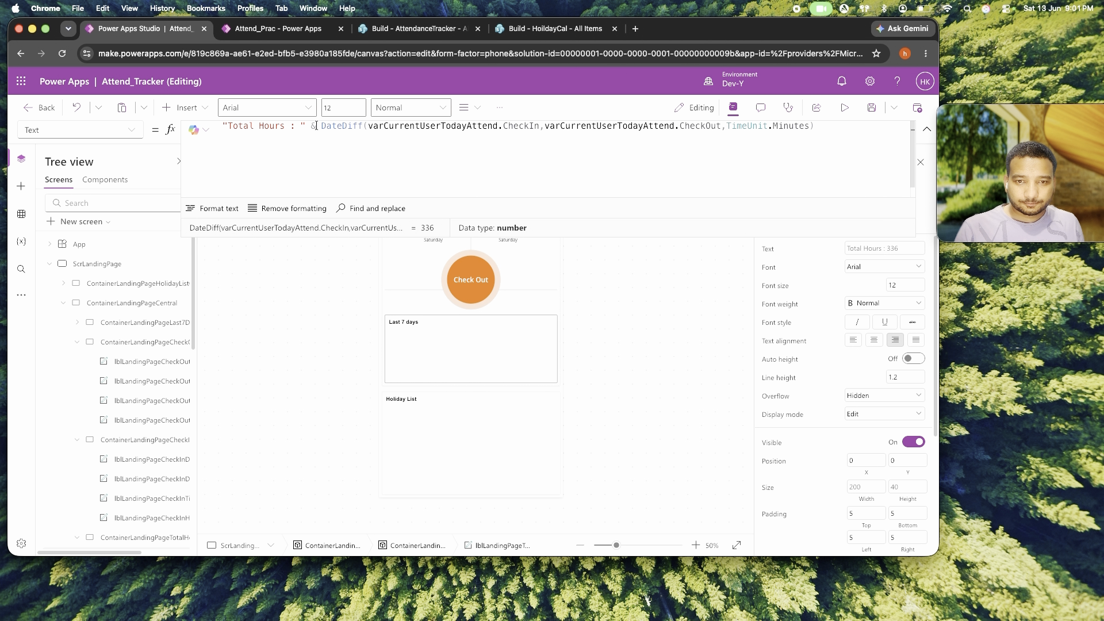
pyautogui.moveTo(324, 126); pyautogui.dragTo(849, 126)
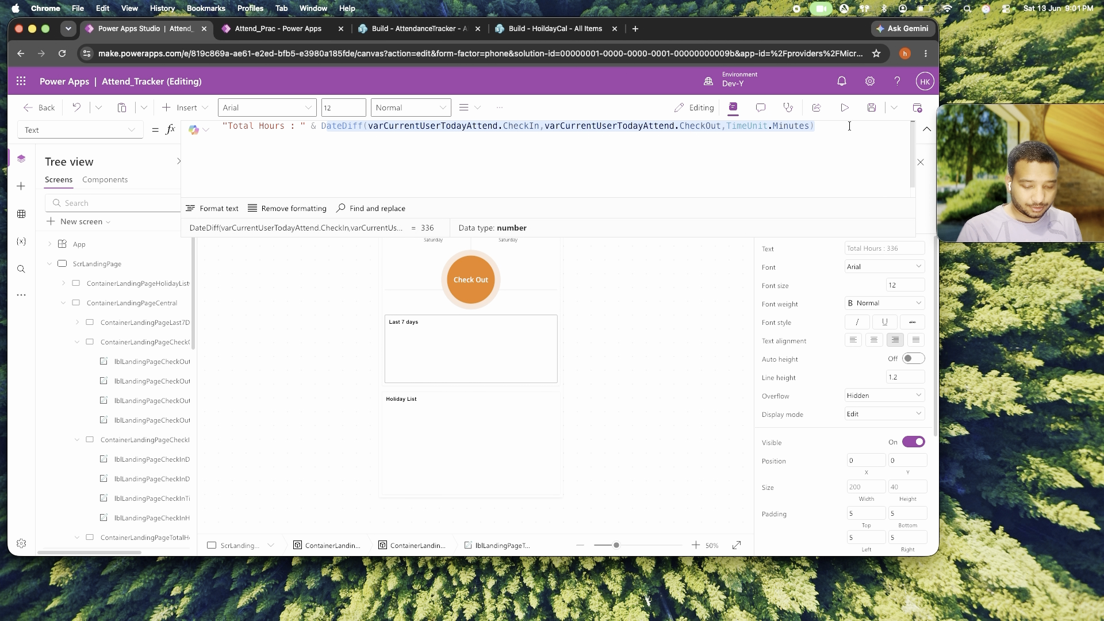
pyautogui.press('super+x')
# Add a With function after the "Total Hours : " prefix, with a scope record containing a TotalMinutes field.
pyautogui.write('W')
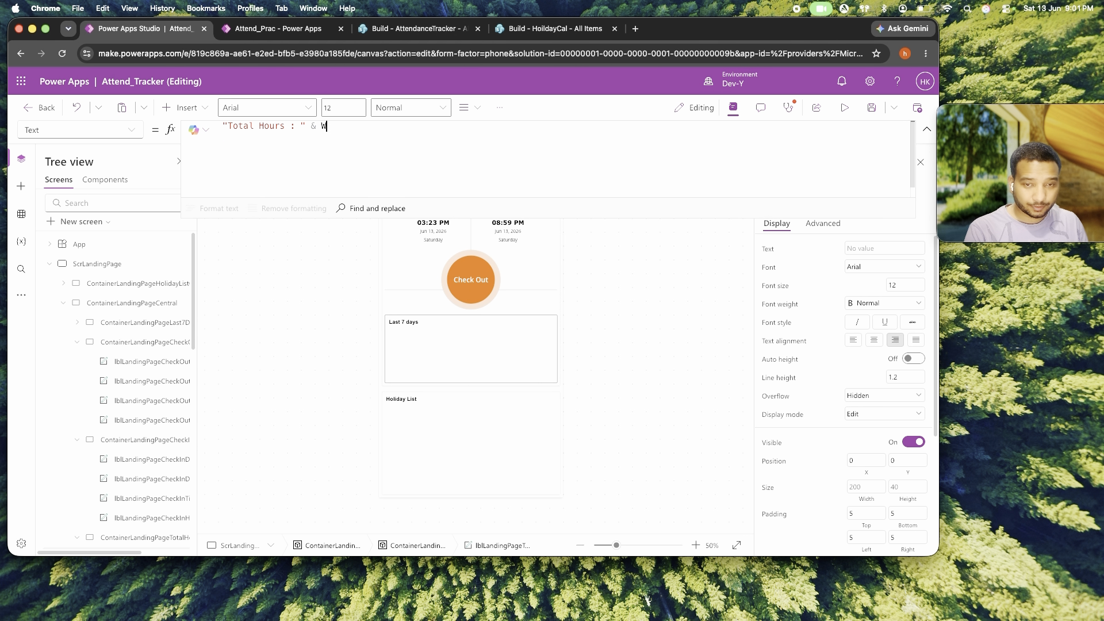
pyautogui.write('ith(')
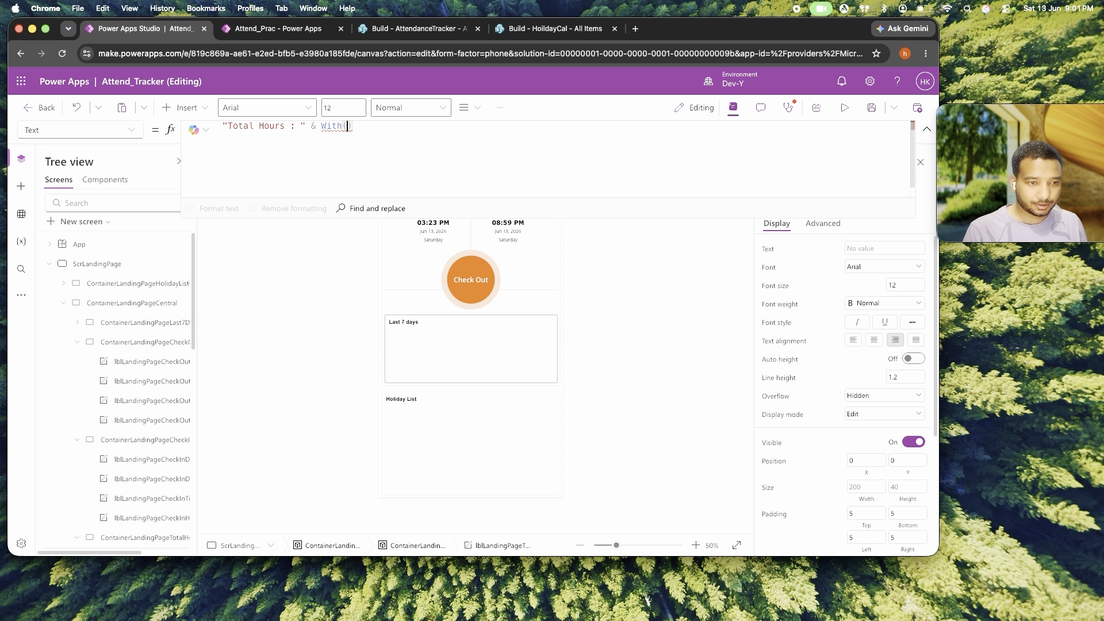
pyautogui.press('Return')
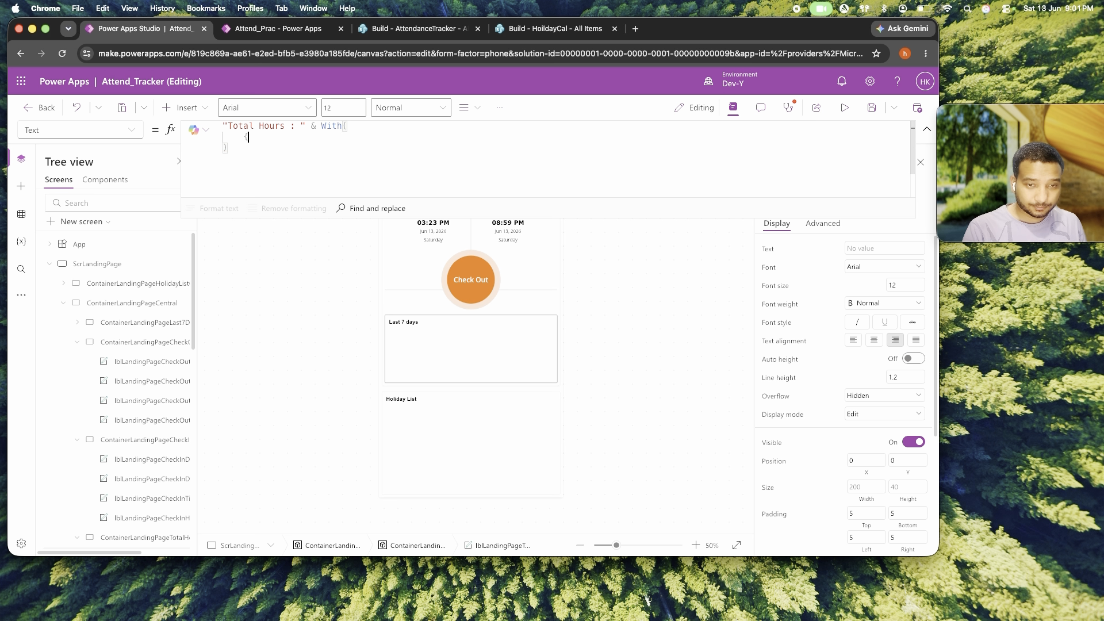
pyautogui.write('{')
pyautogui.press('Return')
pyautogui.write('TotalMinu')
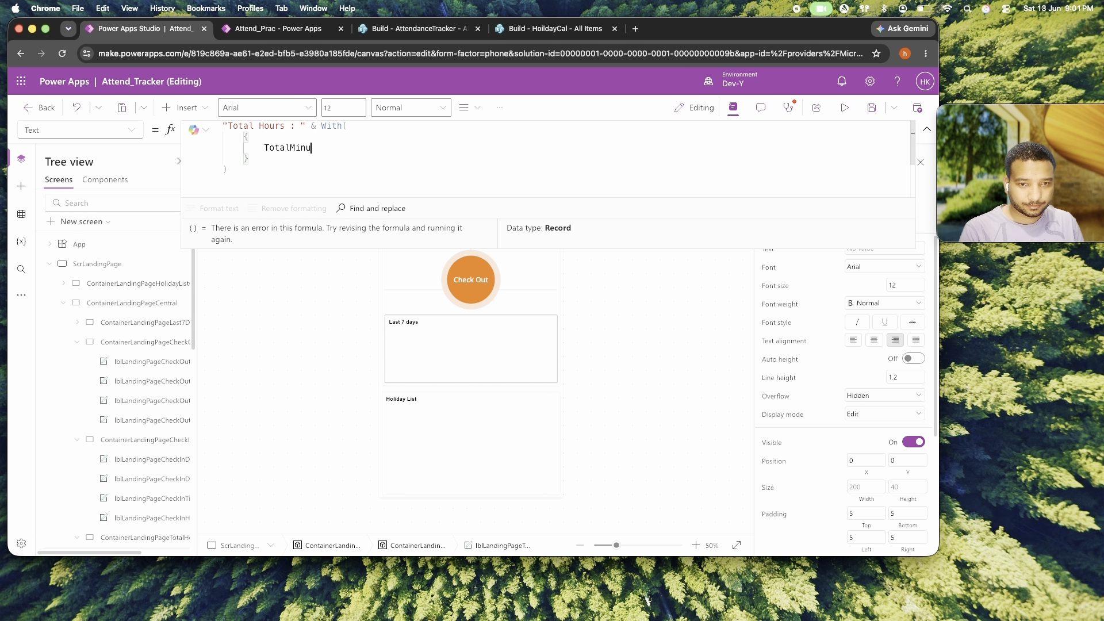
pyautogui.write('tes:')
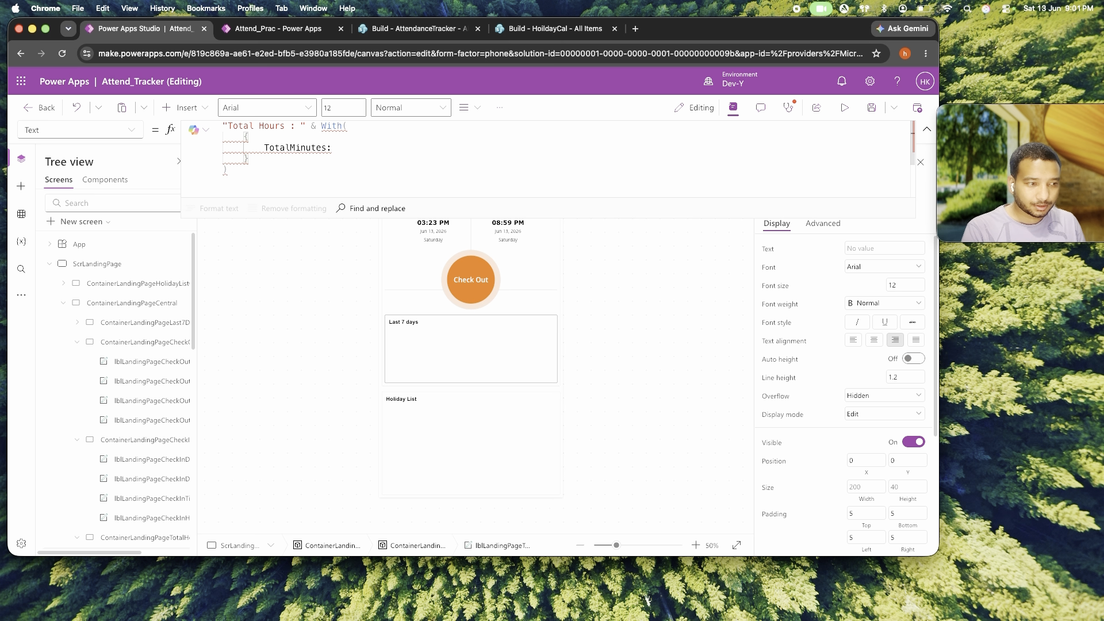
# Assign TotalMinutes a DateDiff function with varCurrentUserTodayAttend.CheckIn as the start date.
pyautogui.write('DateDiff(')
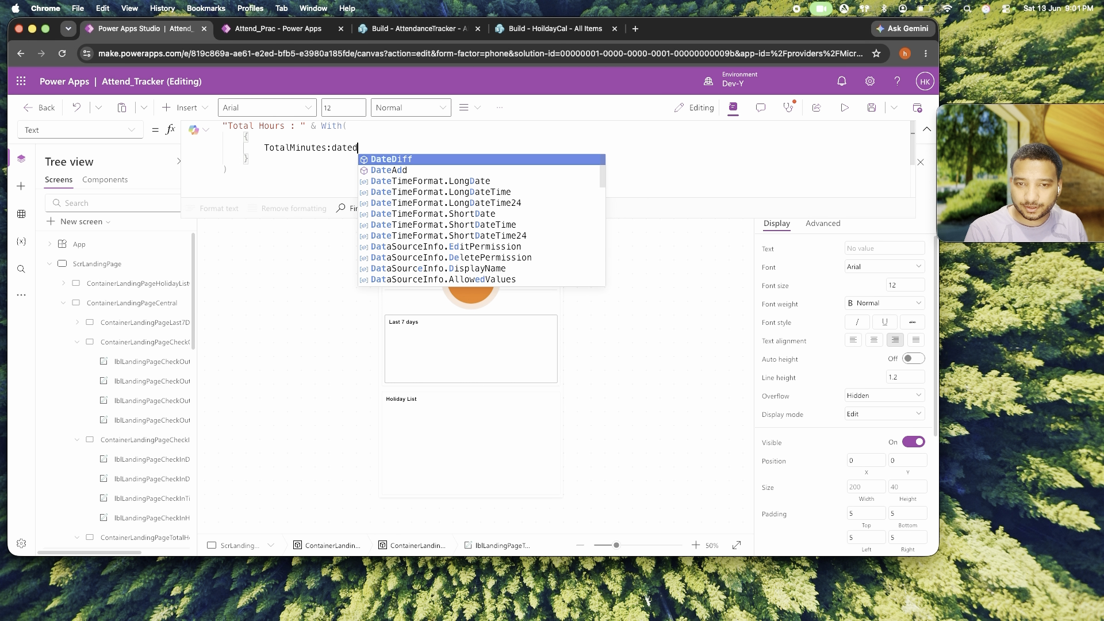
pyautogui.write(')')
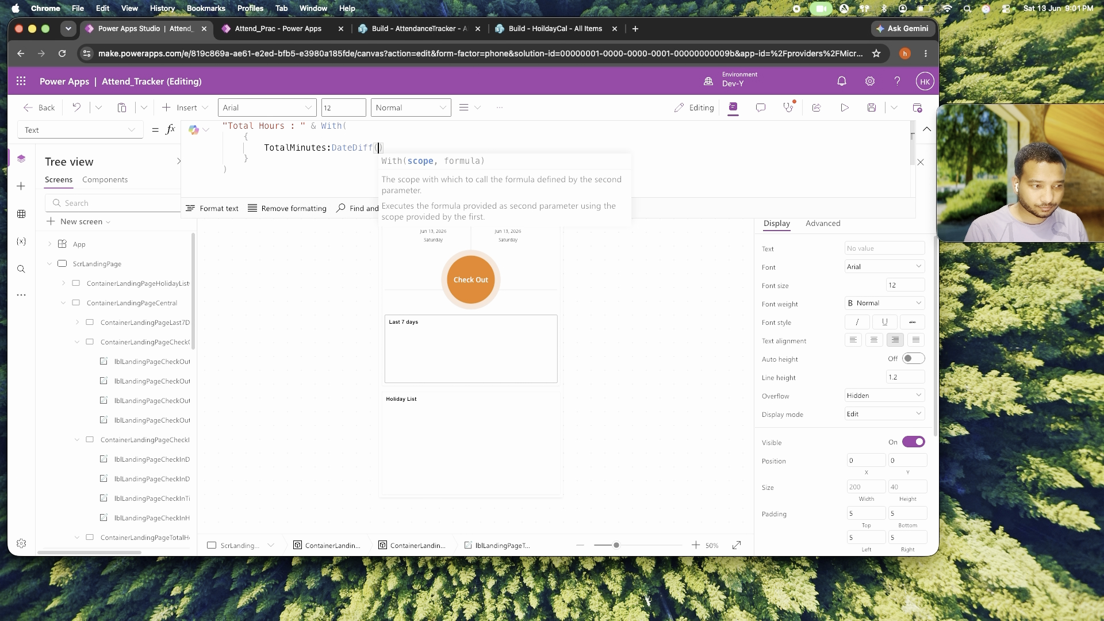
pyautogui.press('Left')
pyautogui.write('varCurrentUserTodayAttend.c')
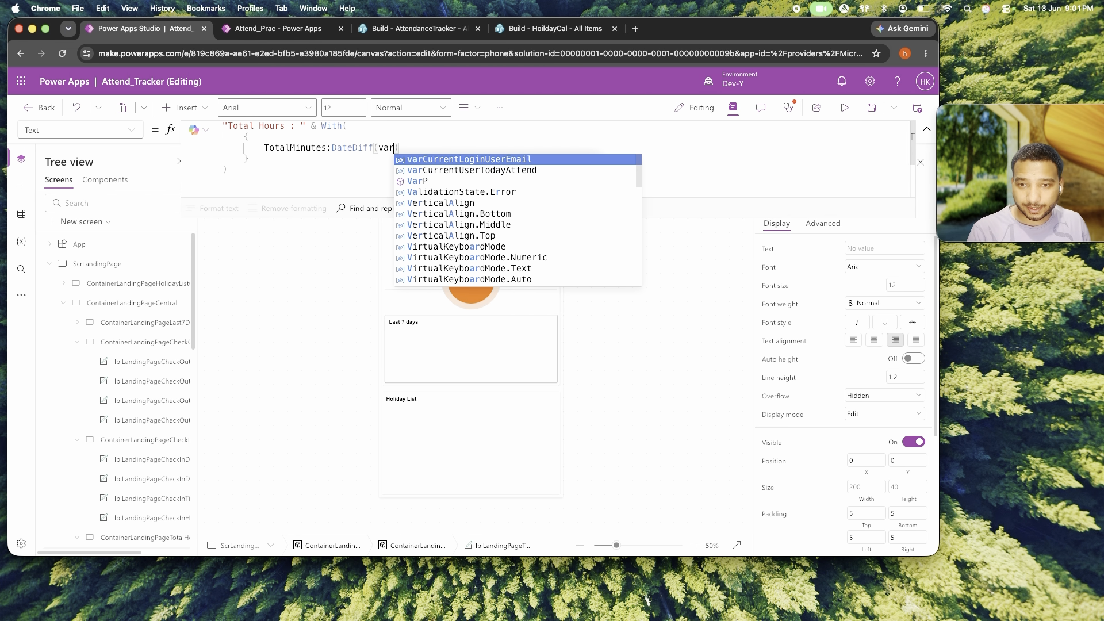
pyautogui.write('hec')
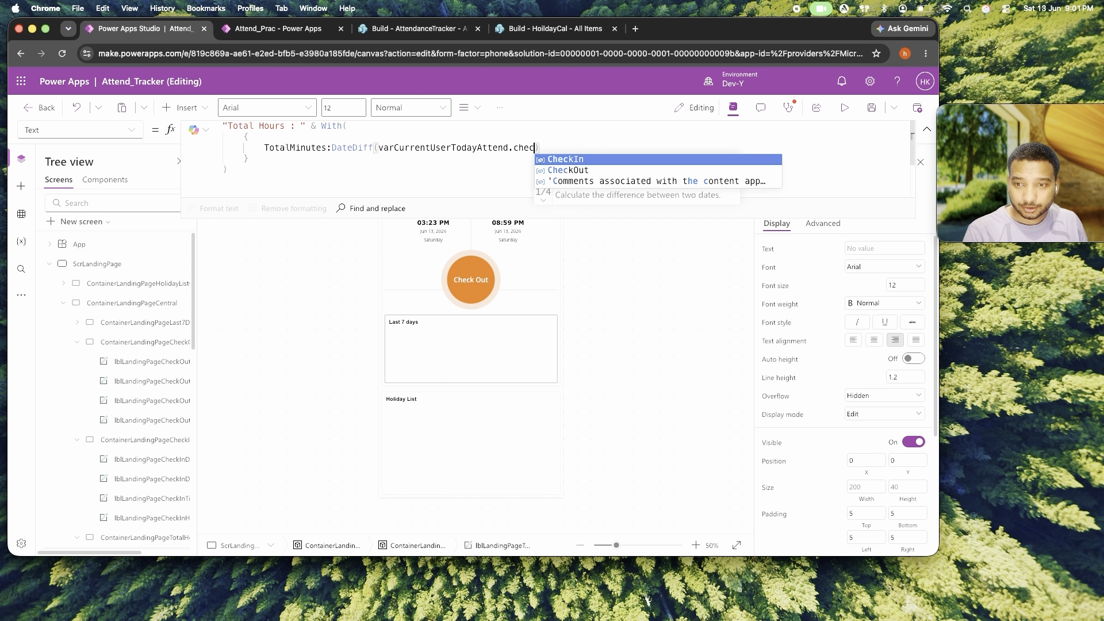
pyautogui.press('Tab')
pyautogui.write(',')
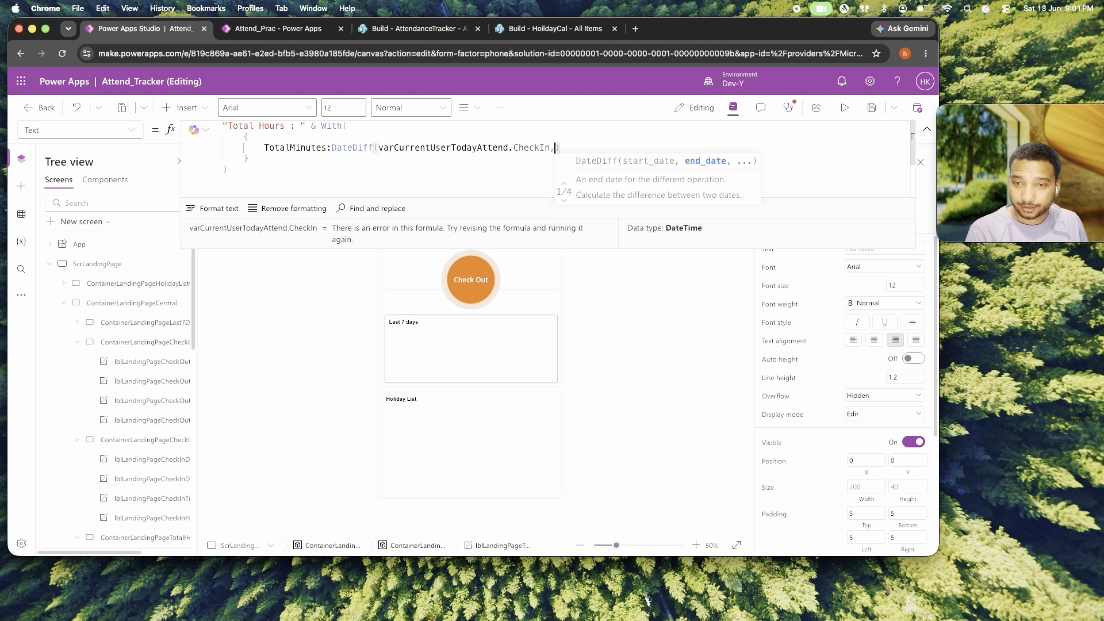
# Complete the TotalMinutes DateDiff with varCurrentUserTodayAttend.CheckOut as the end date and TimeUnit.Minutes as the unit.
pyautogui.write('varCur')
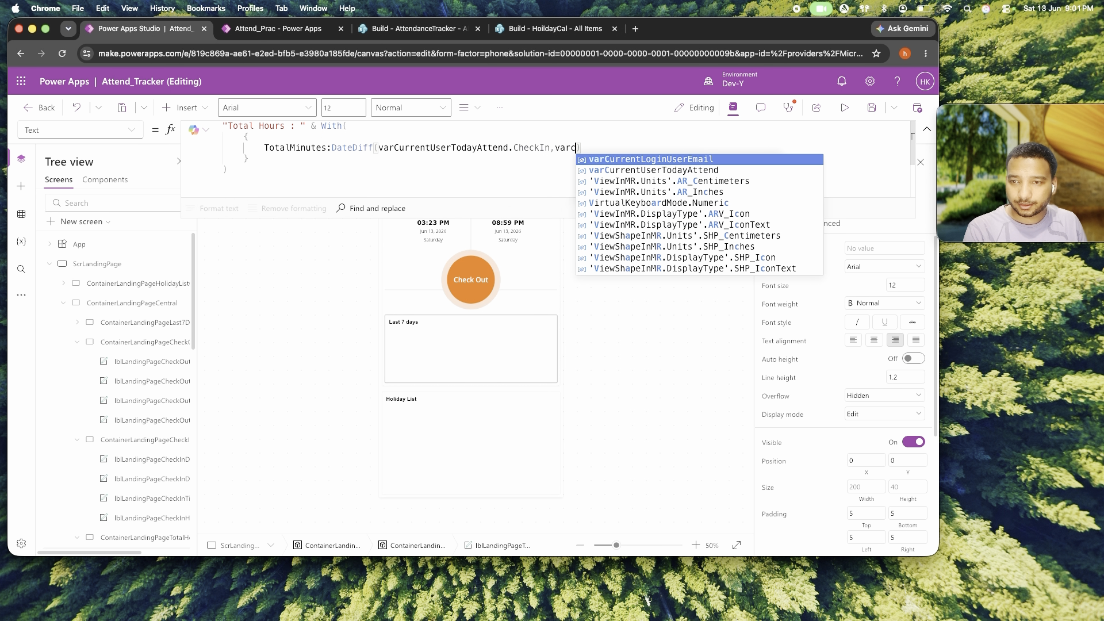
pyautogui.press('Tab')
pyautogui.write('.ch')
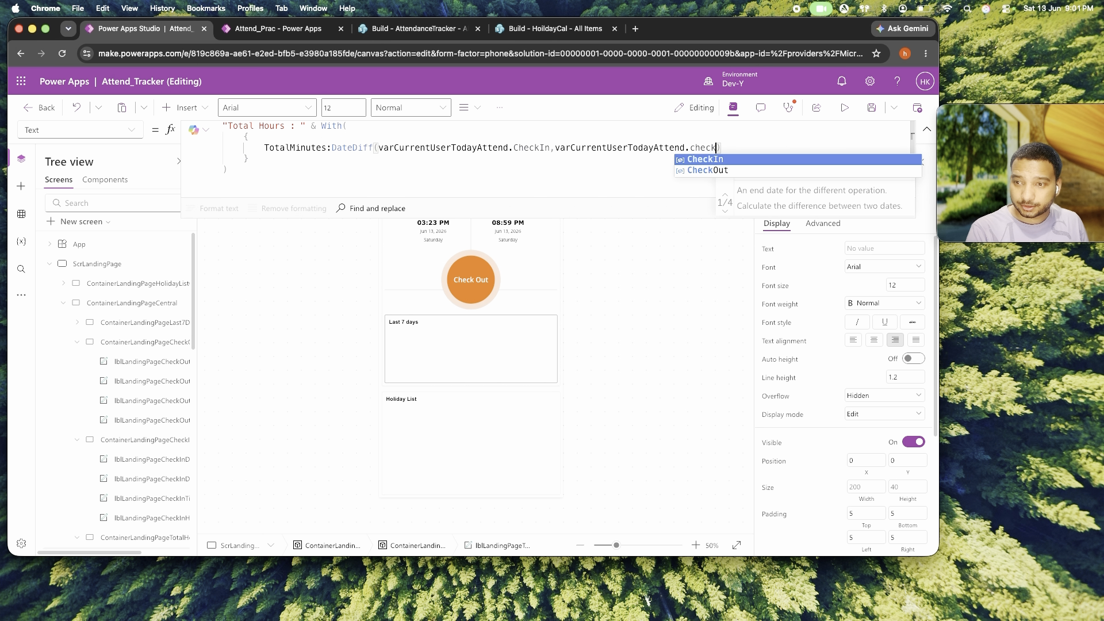
pyautogui.press('Down')
pyautogui.press('Tab')
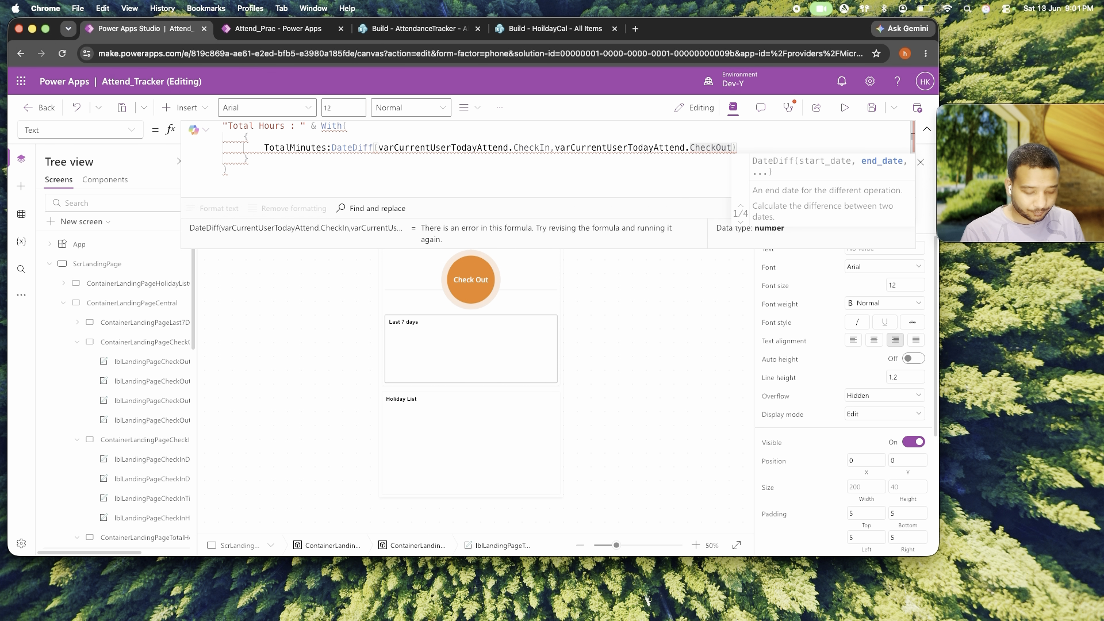
pyautogui.write(',')
pyautogui.press('Down')
pyautogui.press('Down')
pyautogui.press('Down')
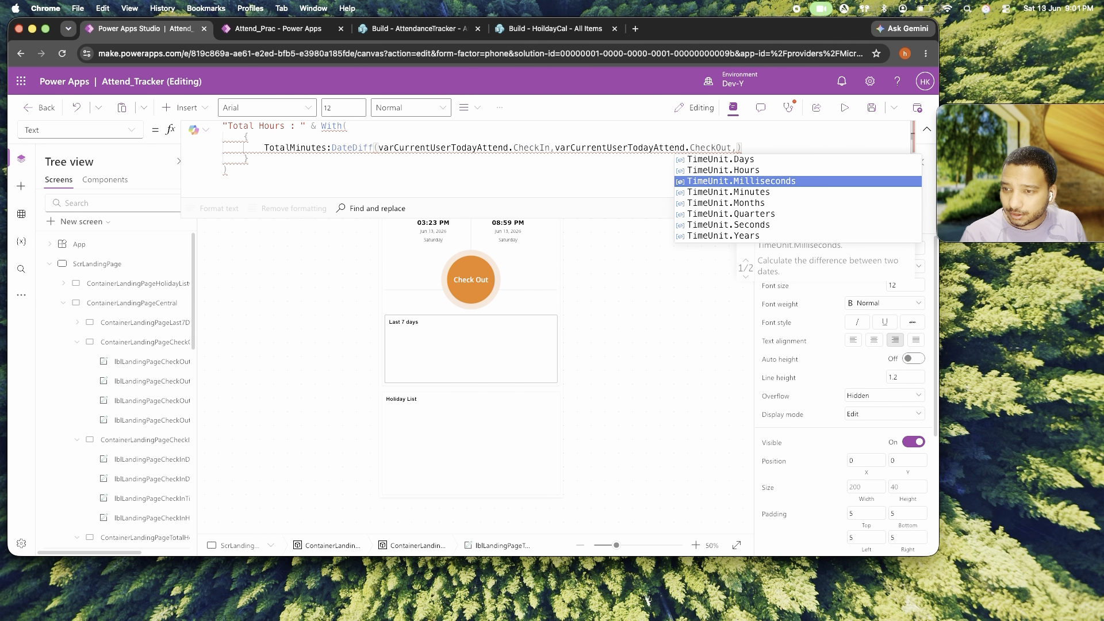
pyautogui.press('Tab')
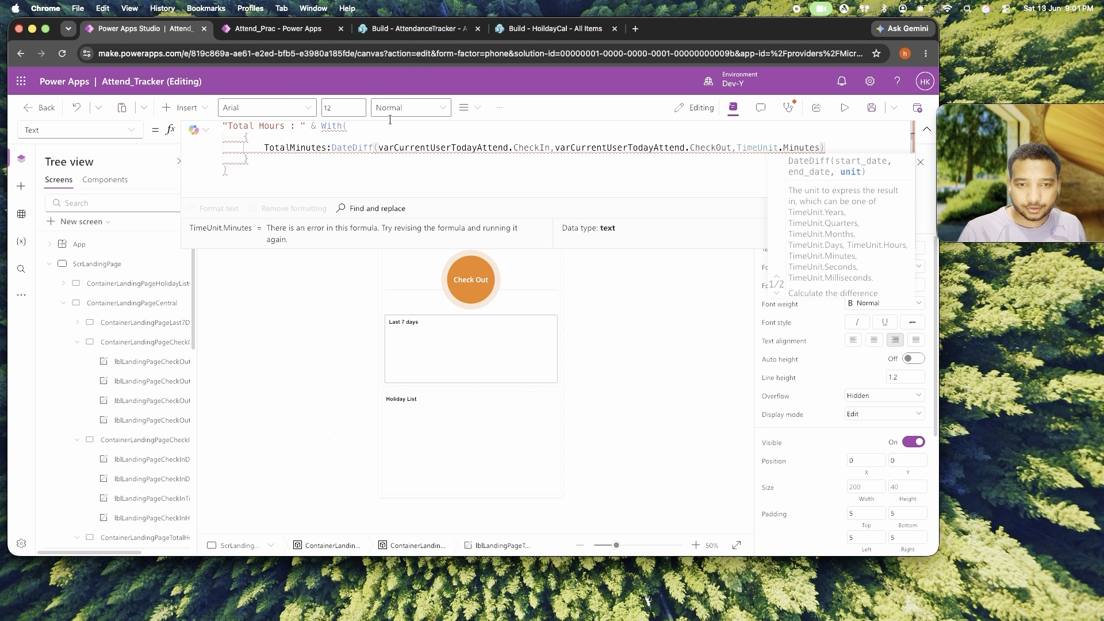
# Begin the With function's result formula after the scope record with (TotalMinutes/60) & "h" &.
pyautogui.click(268, 163)
pyautogui.write(',')
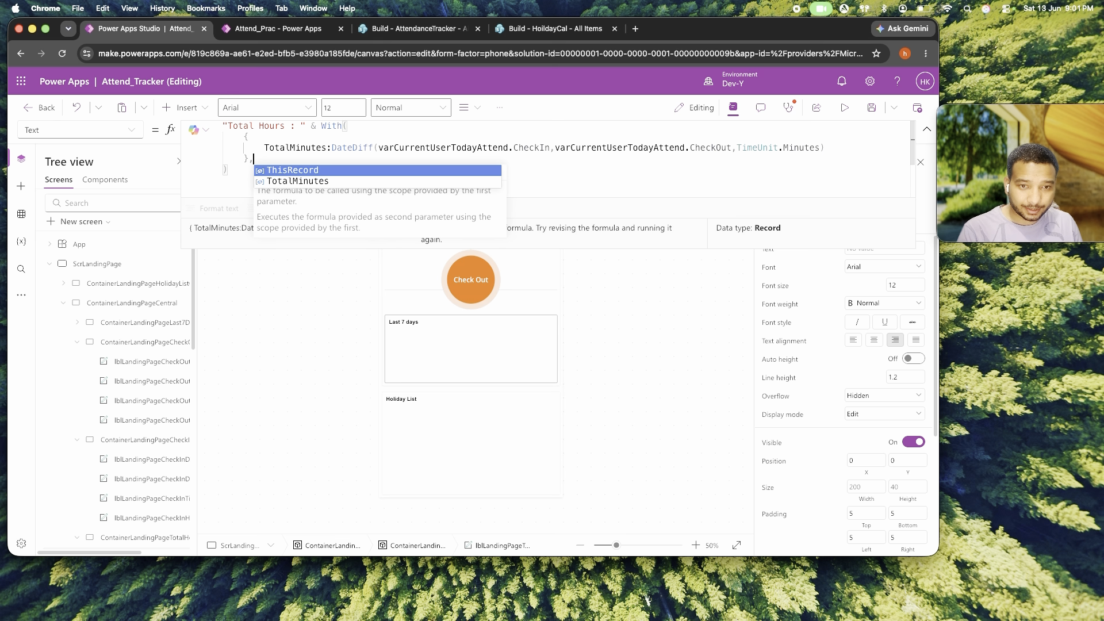
pyautogui.press('Return')
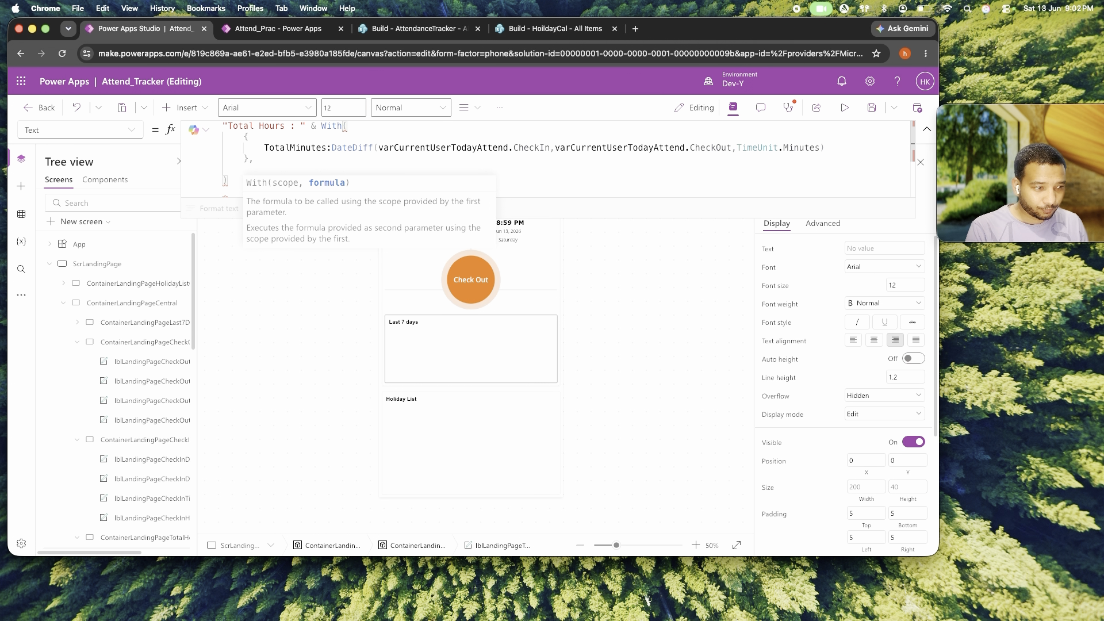
pyautogui.write('TotalMinutes')
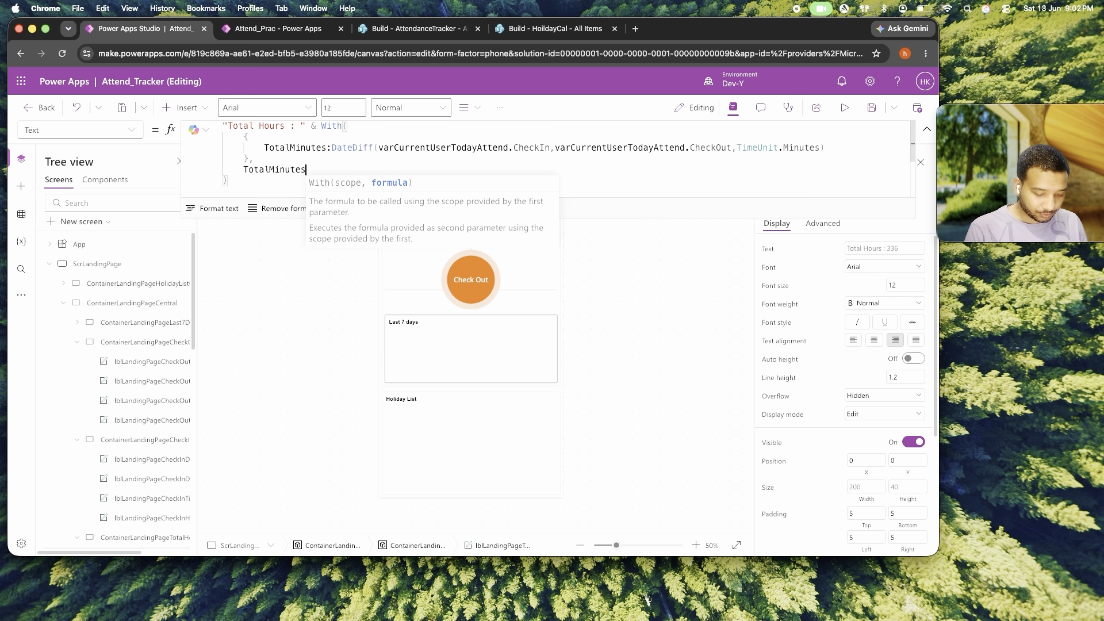
pyautogui.write('/60) & "h" &')
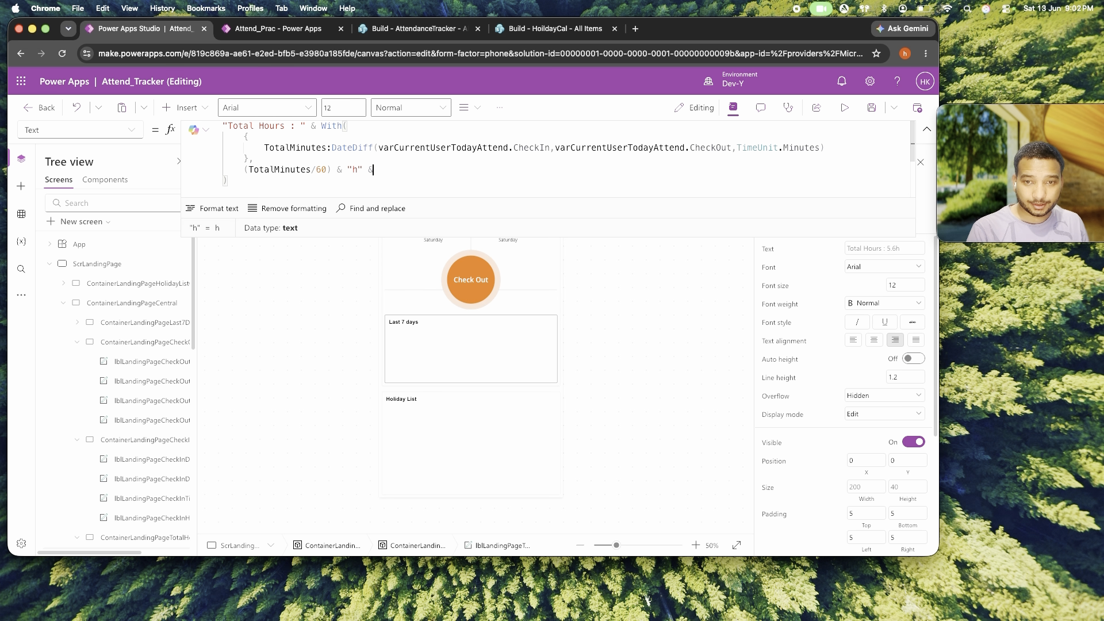
pyautogui.hotkey('shift', 'Return')
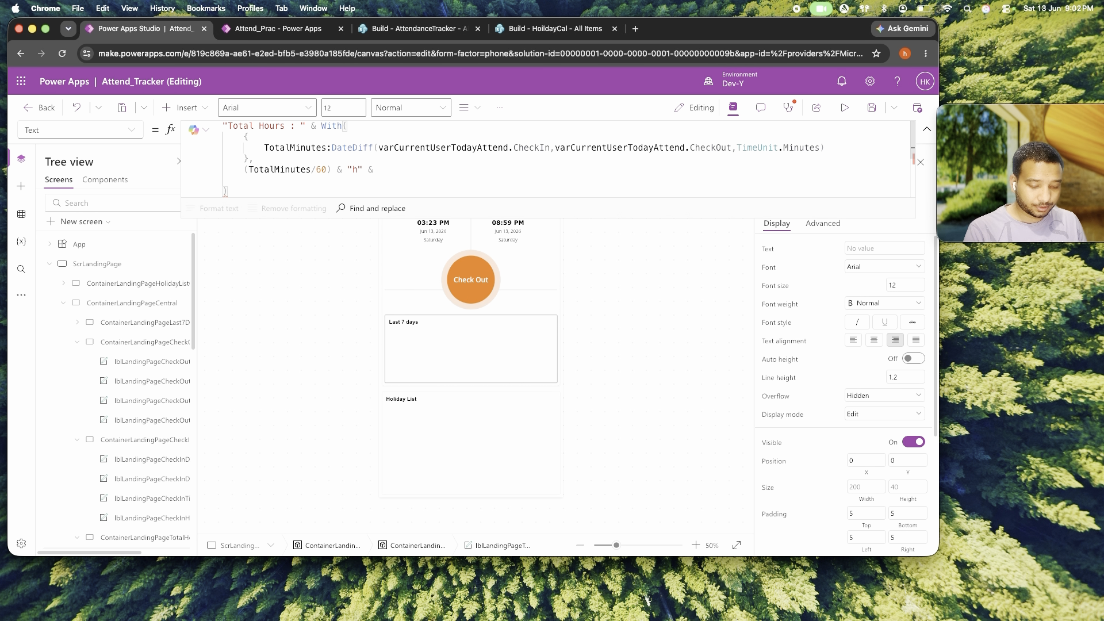
# Complete the With function's result formula on a new line with Mod(TotalMinutes,60) & "m".
pyautogui.write('(')
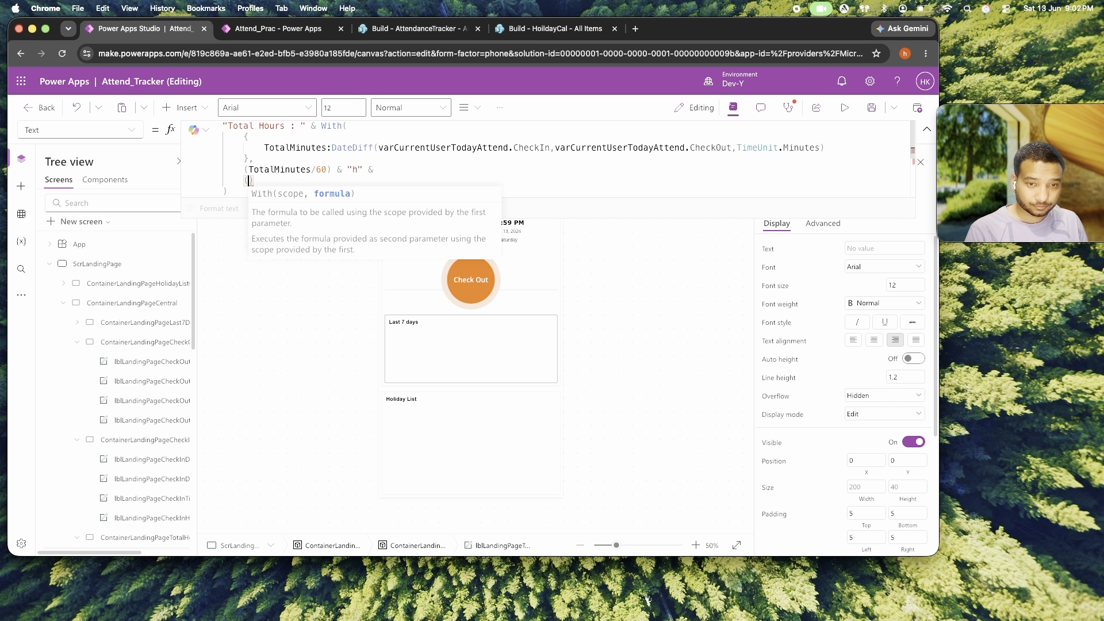
pyautogui.press('Left')
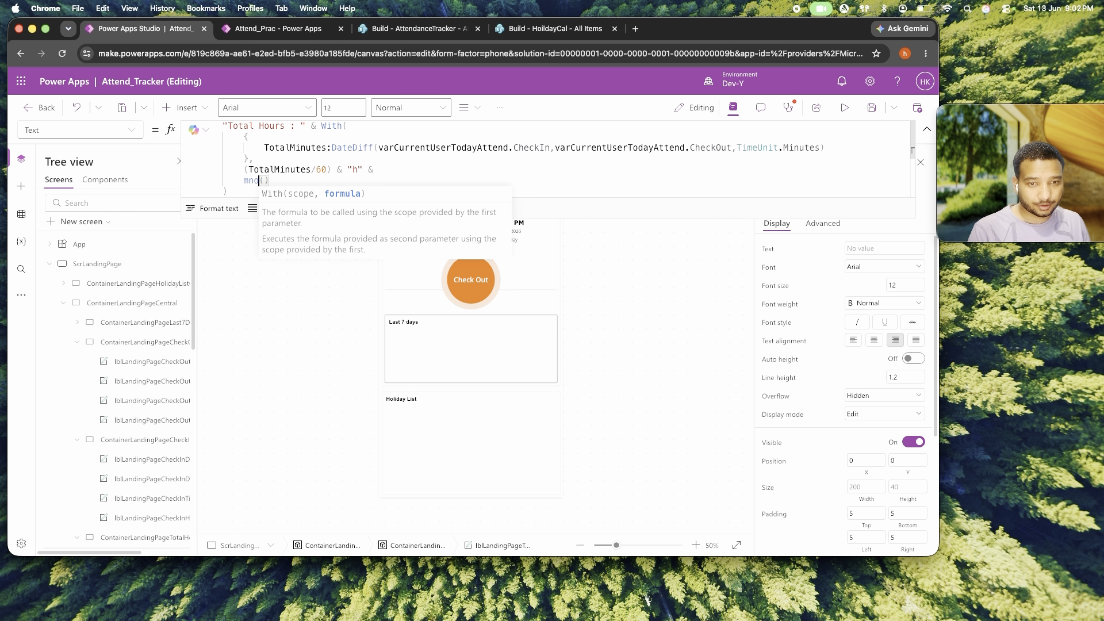
pyautogui.write('Mod(')
pyautogui.press('Delete')
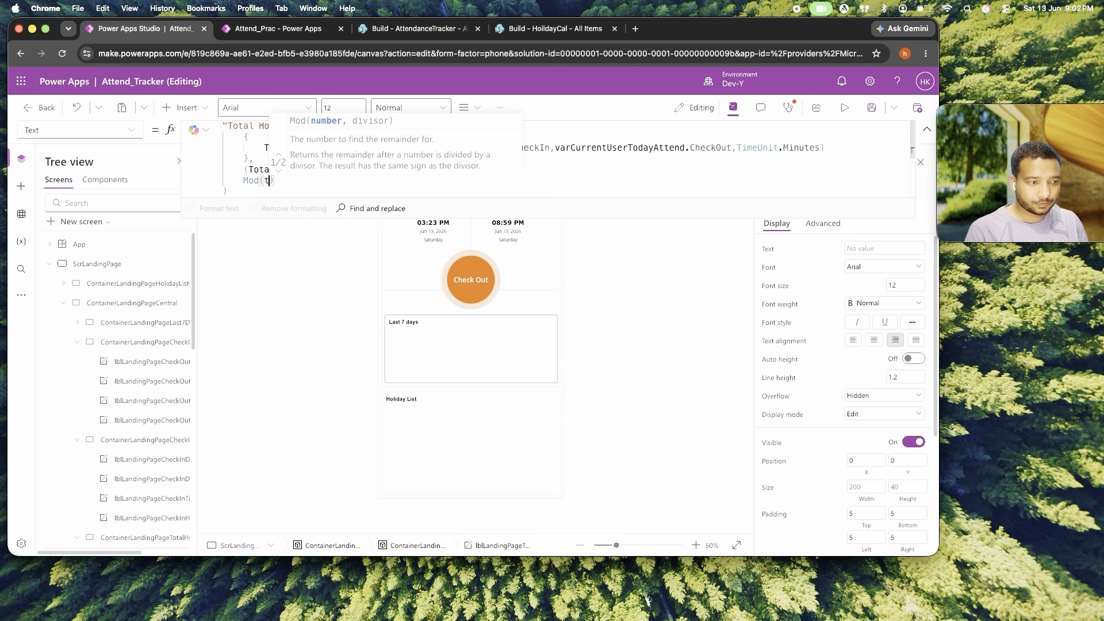
pyautogui.write('TotalMinutes')
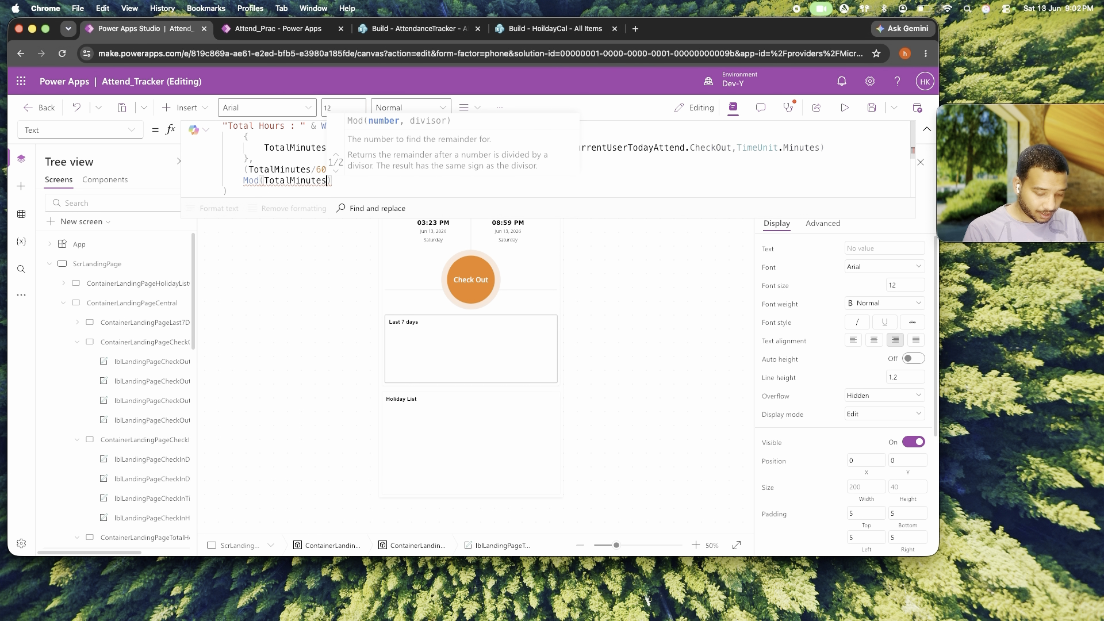
pyautogui.write(',60')
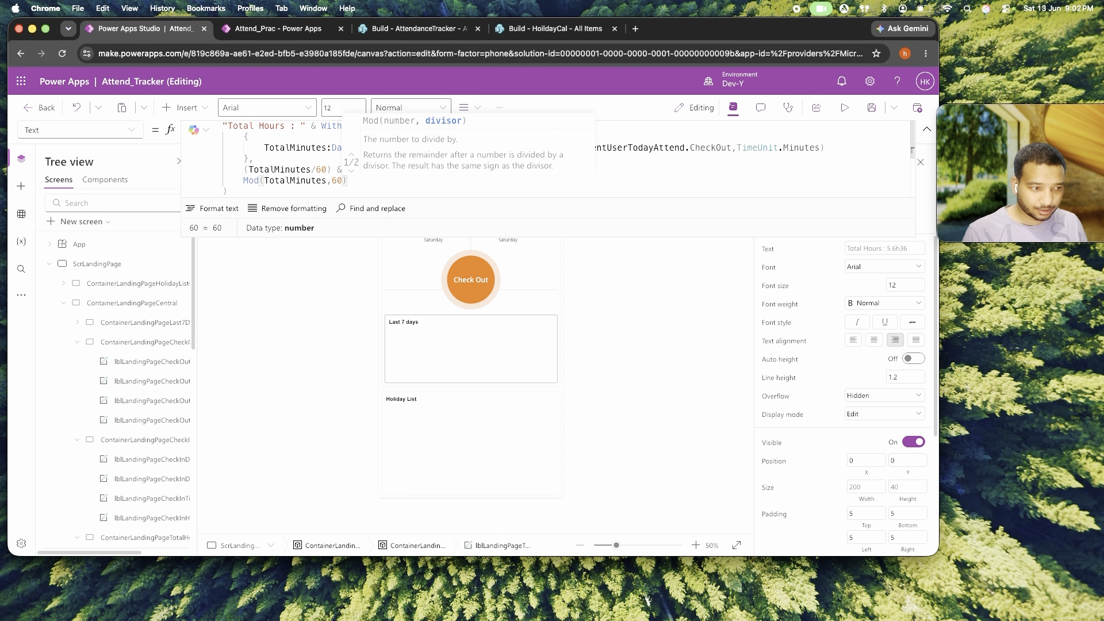
pyautogui.press('Right')
pyautogui.write('&')
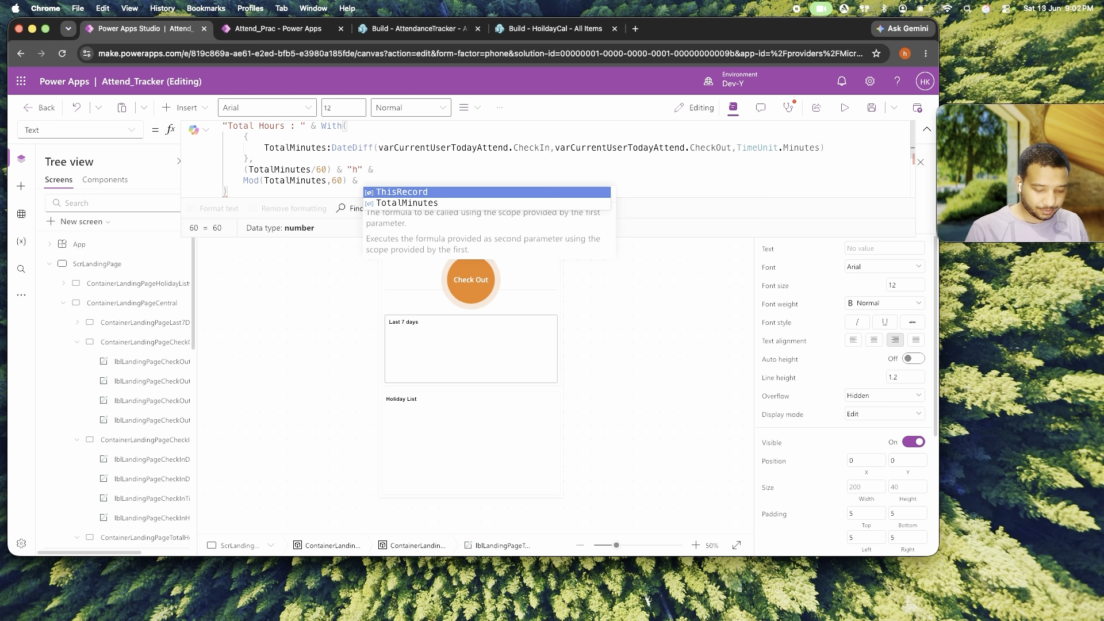
pyautogui.write(' "m,"')
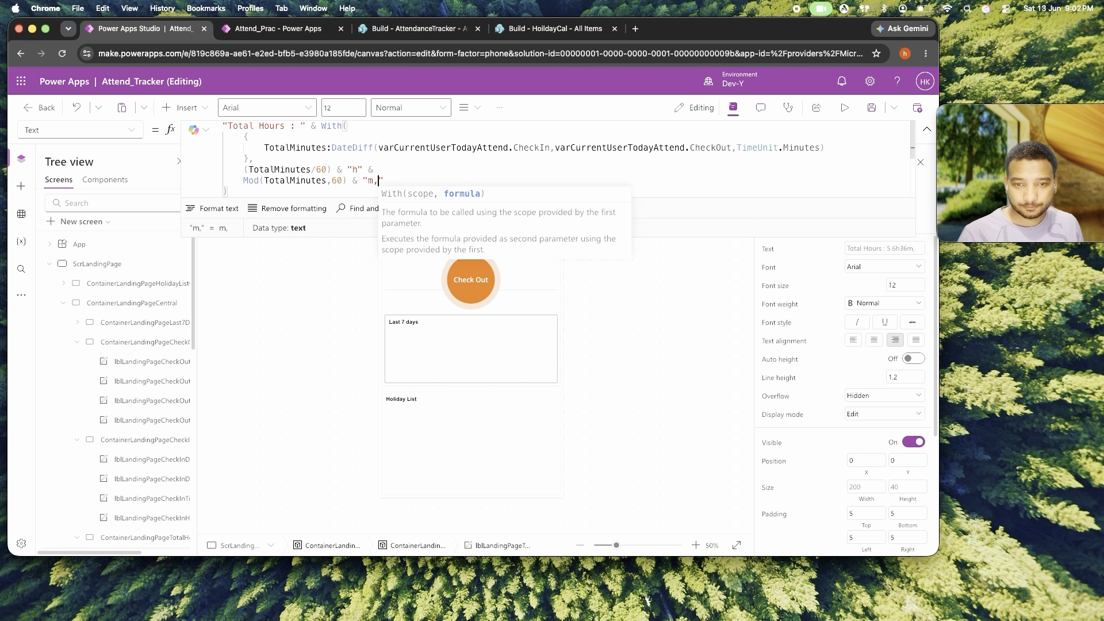
pyautogui.press('Left')
pyautogui.press('BackSpace')
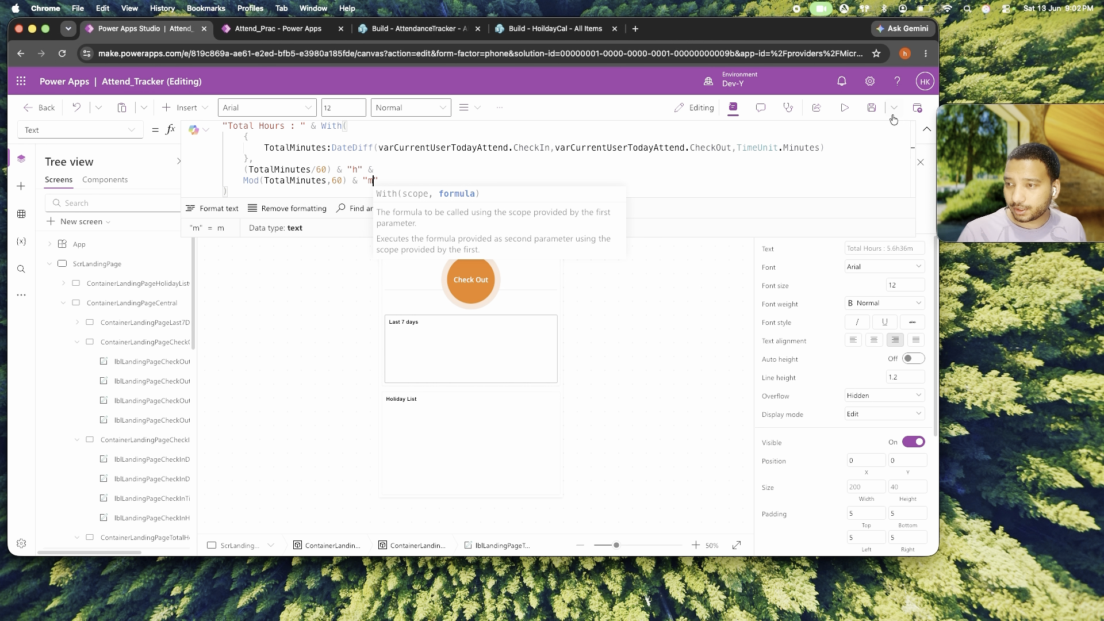
# Preview the app to check how the Total Hours label displays the hours and minutes, and return to editing.
pyautogui.click(922, 129)
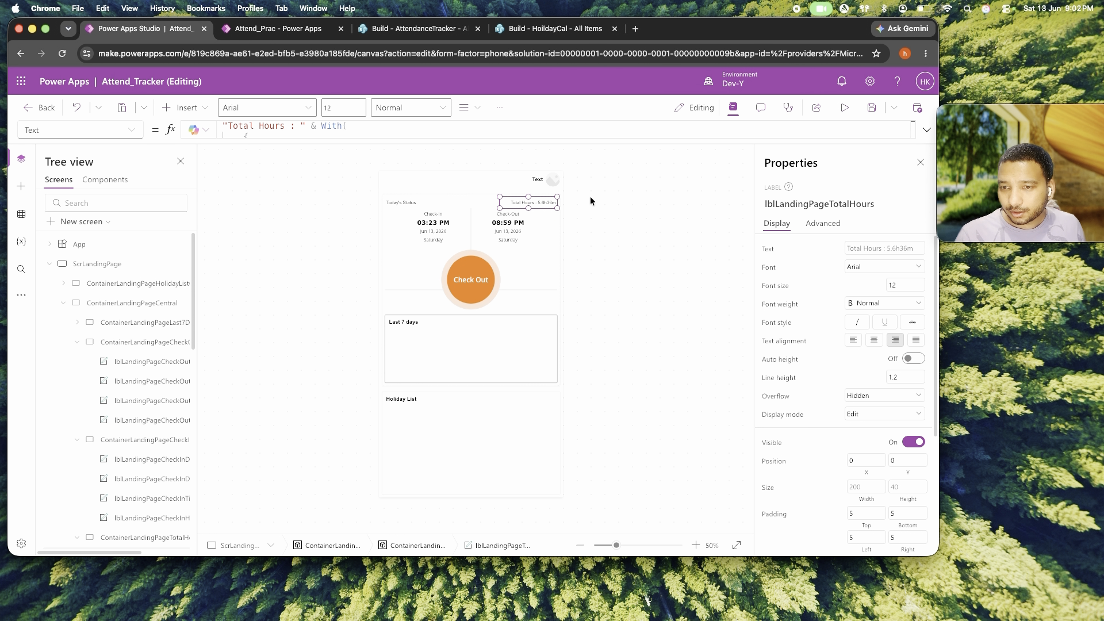
pyautogui.click(844, 107)
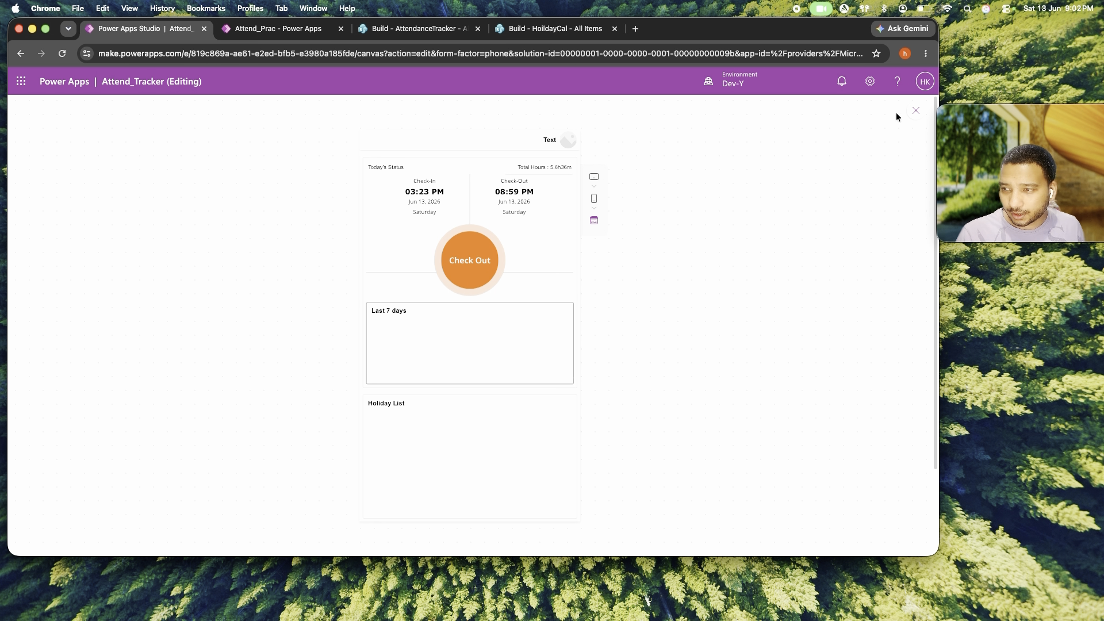
pyautogui.click(921, 113)
# Change the hours part of the Total Hours label's formula to RoundDown(TotalMinutes/60,0).
pyautogui.click(526, 202)
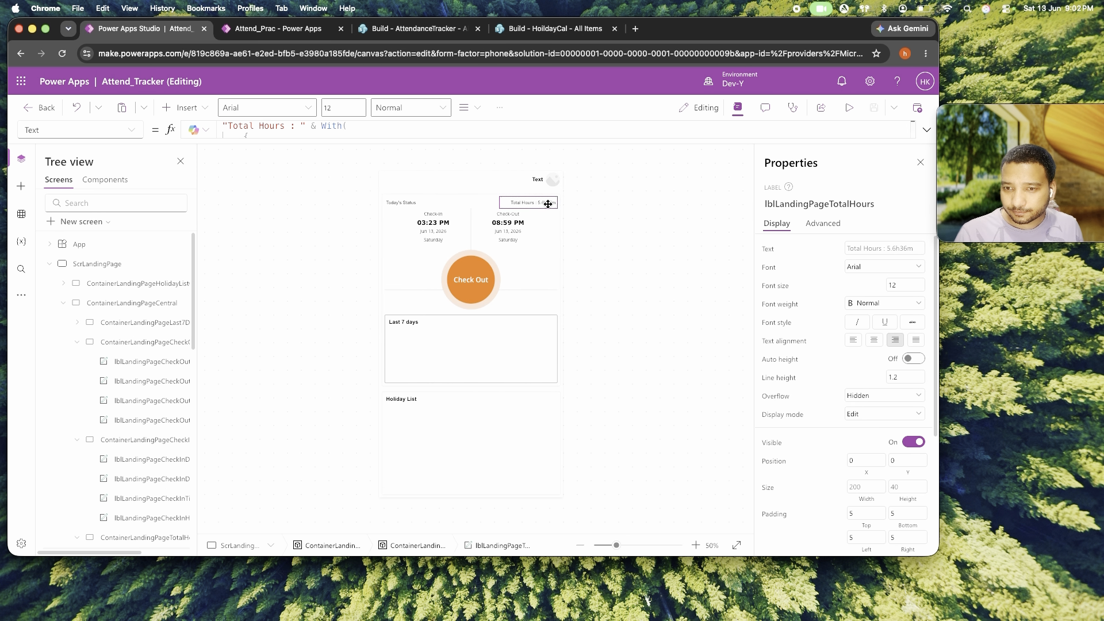
pyautogui.click(926, 130)
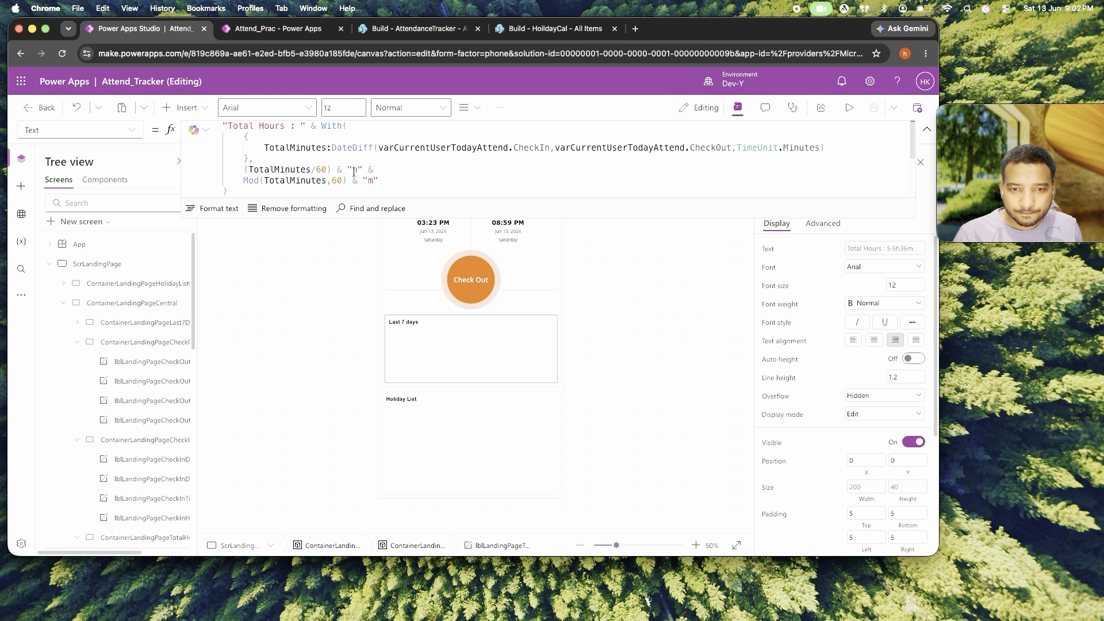
pyautogui.click(246, 170)
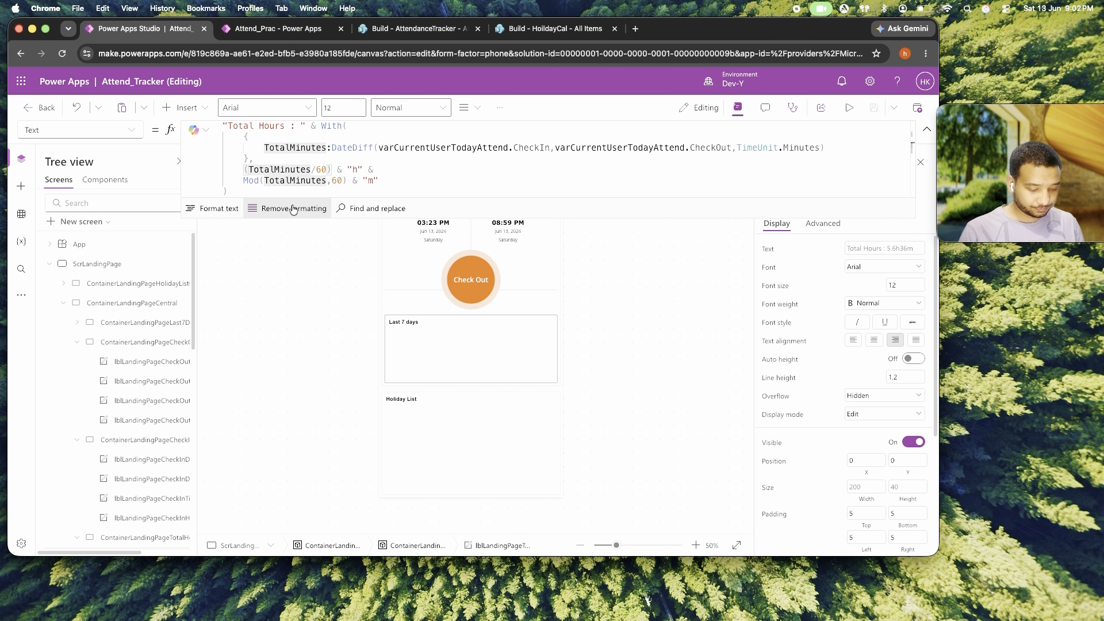
pyautogui.write('Round')
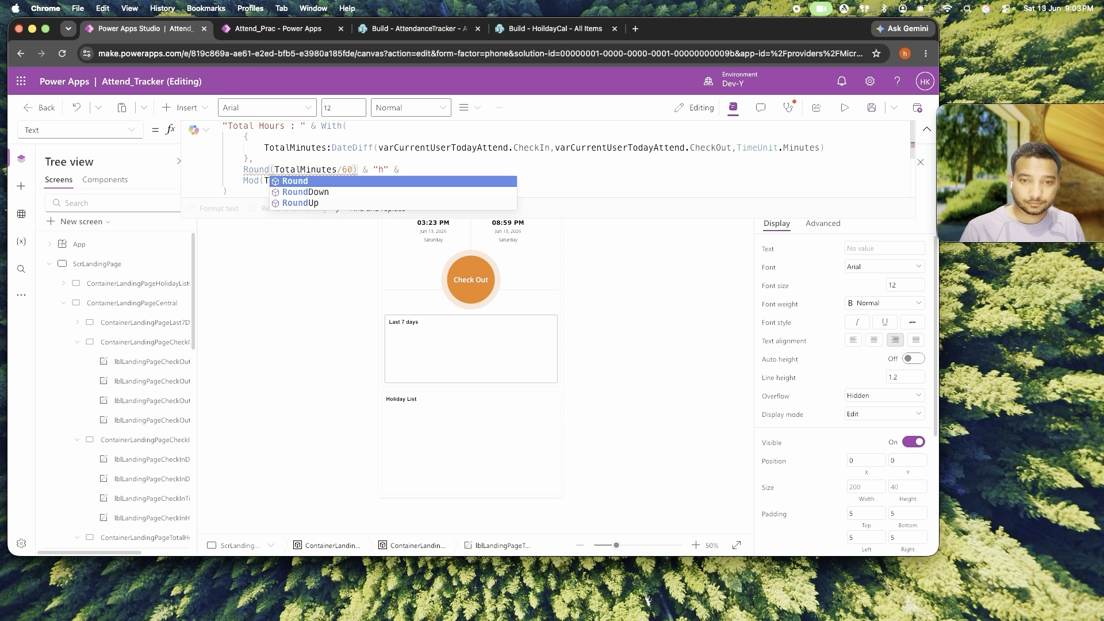
pyautogui.write('Down')
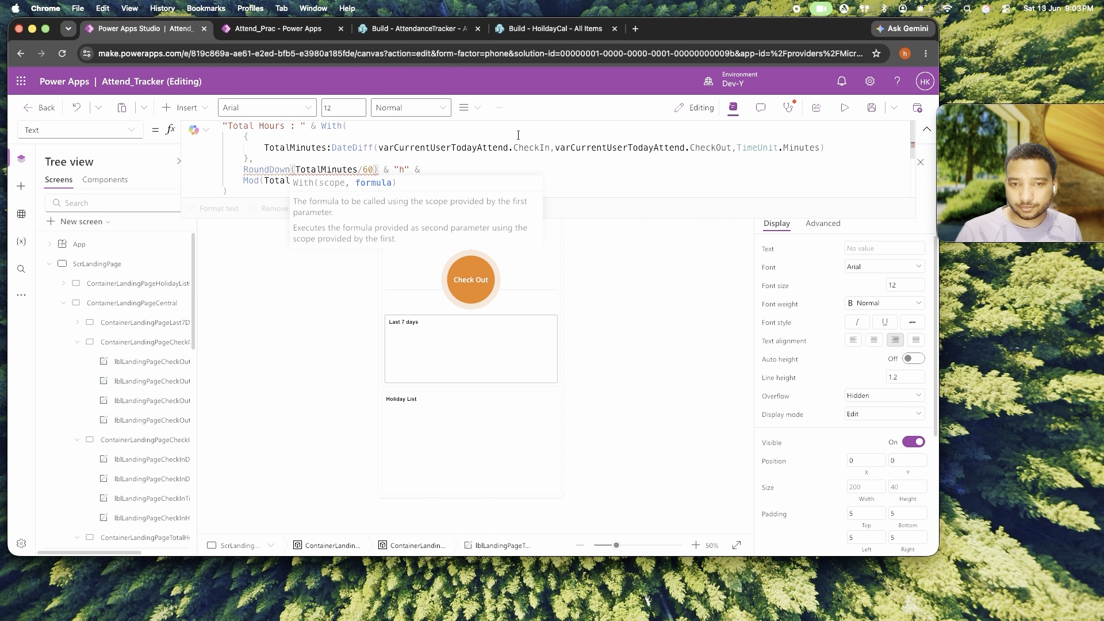
pyautogui.click(362, 170)
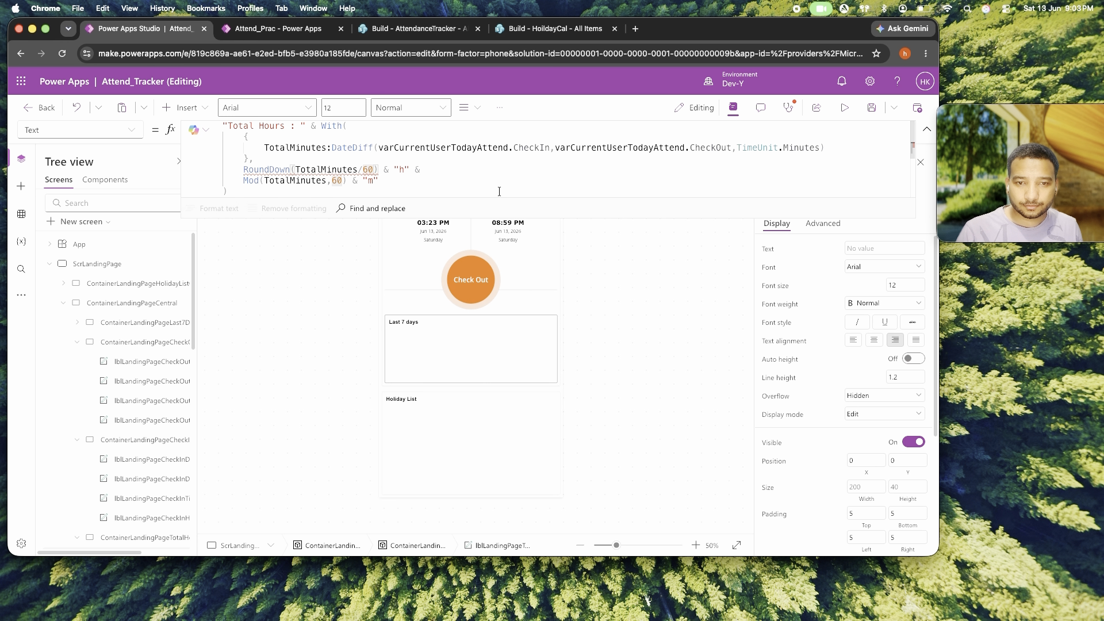
pyautogui.press('Right')
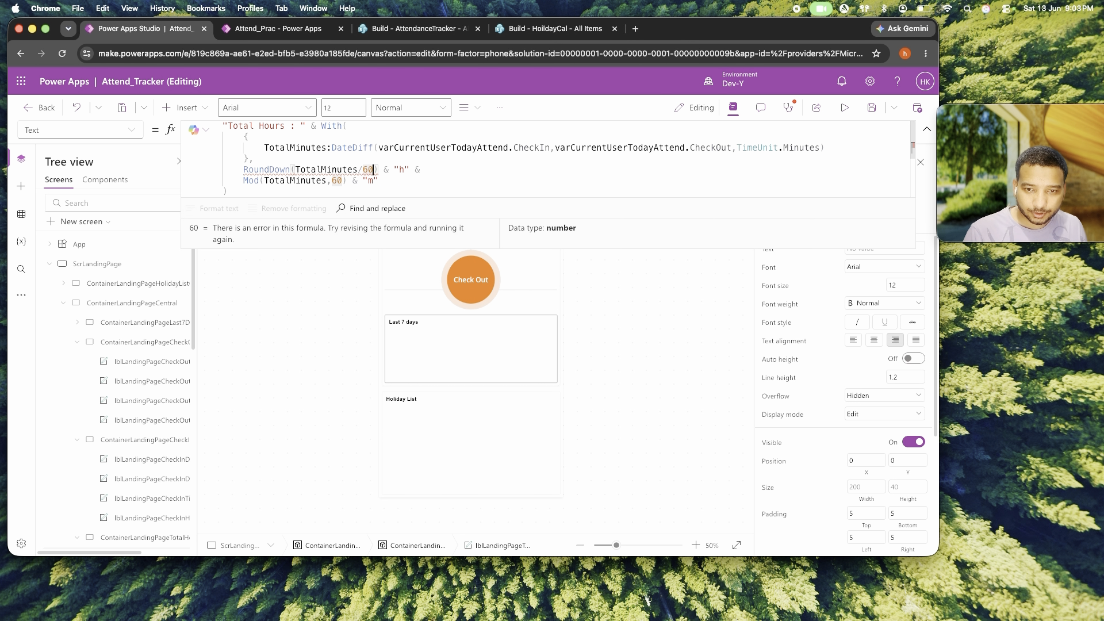
pyautogui.write(',0')
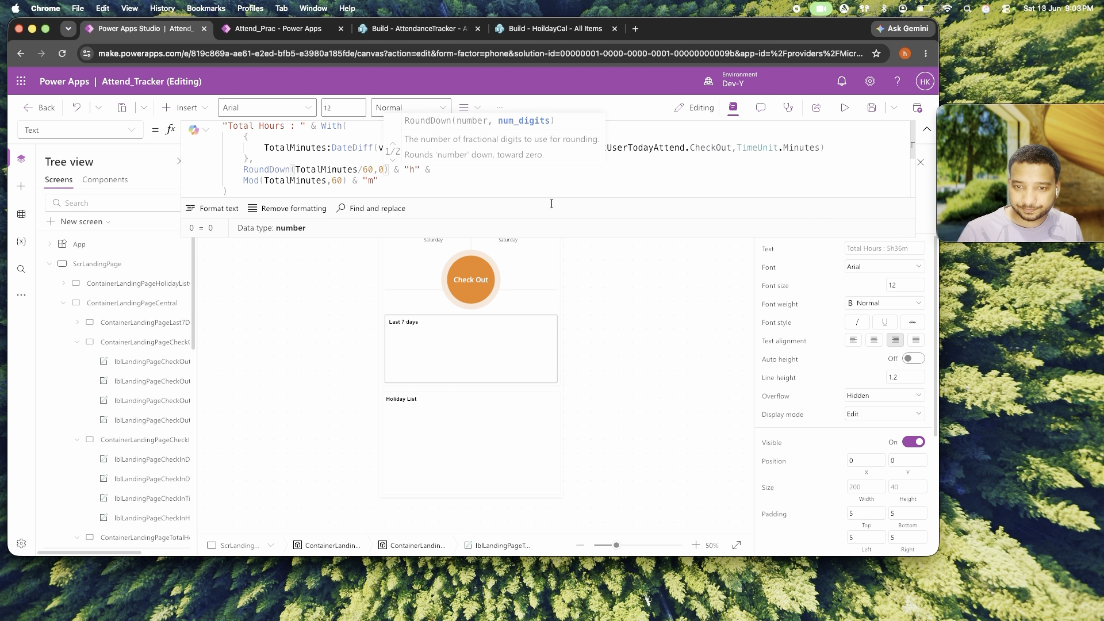
# Preview the app again to check the Total Hours label with the rounded-down hours.
pyautogui.click(844, 107)
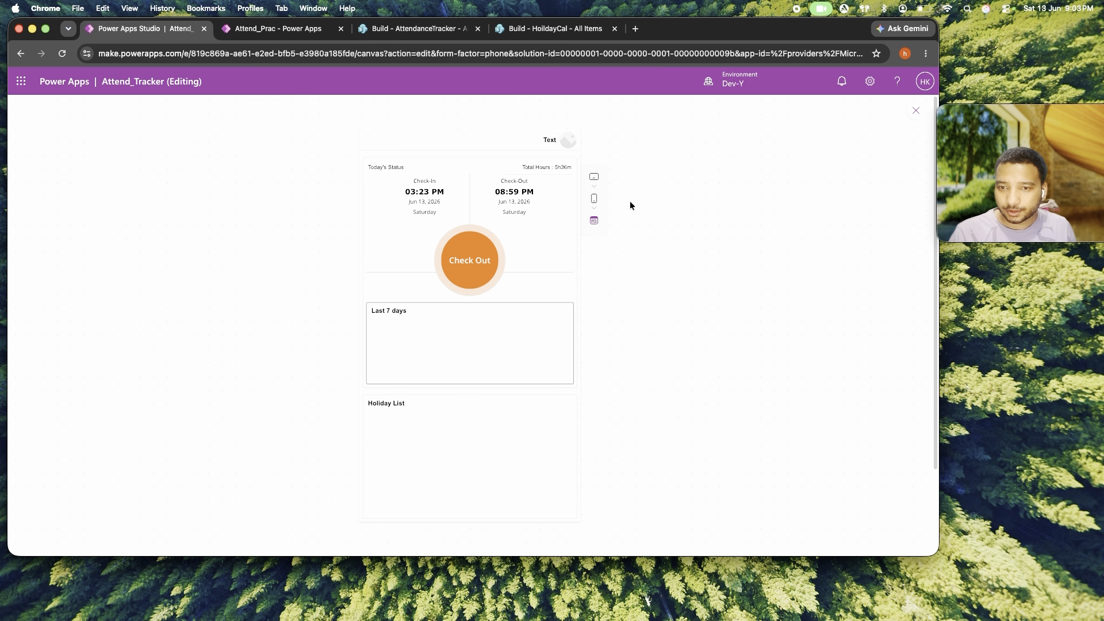
pyautogui.moveTo(552, 168); pyautogui.dragTo(592, 172)
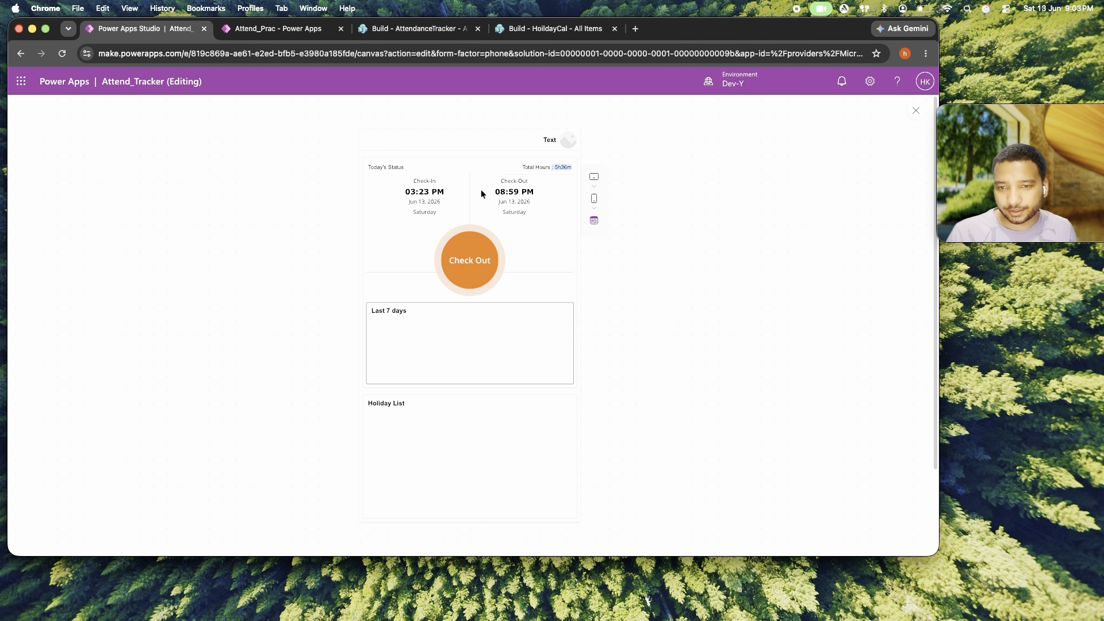
pyautogui.click(916, 110)
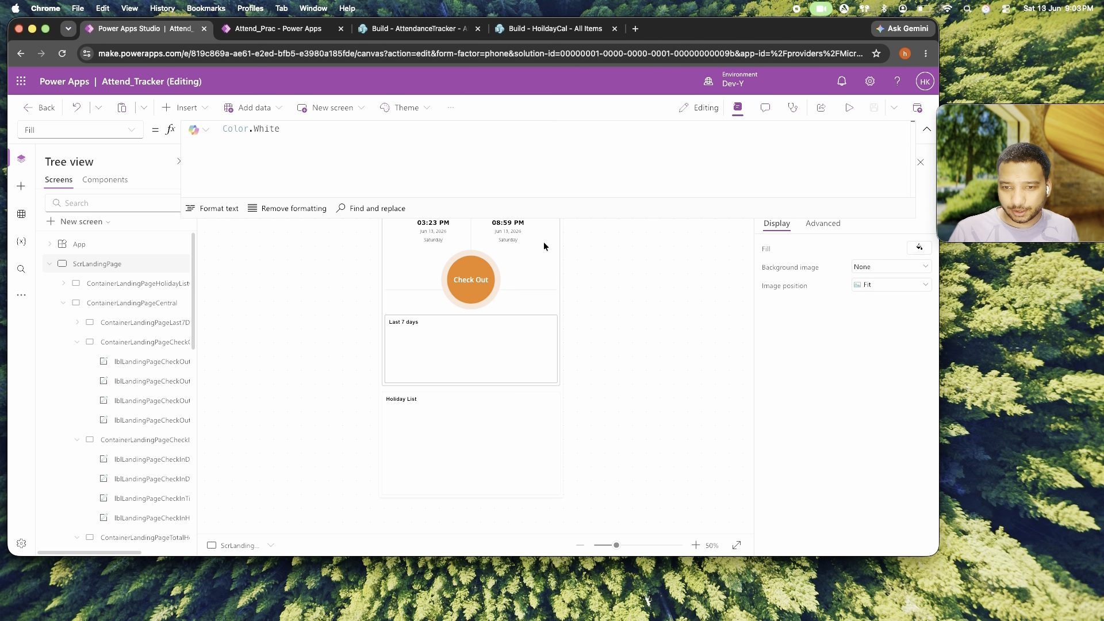
# Review the Total Hours label's With formula and compare it with the per-day hours under Last 7 days in the Attend_Prac app.
pyautogui.click(928, 131)
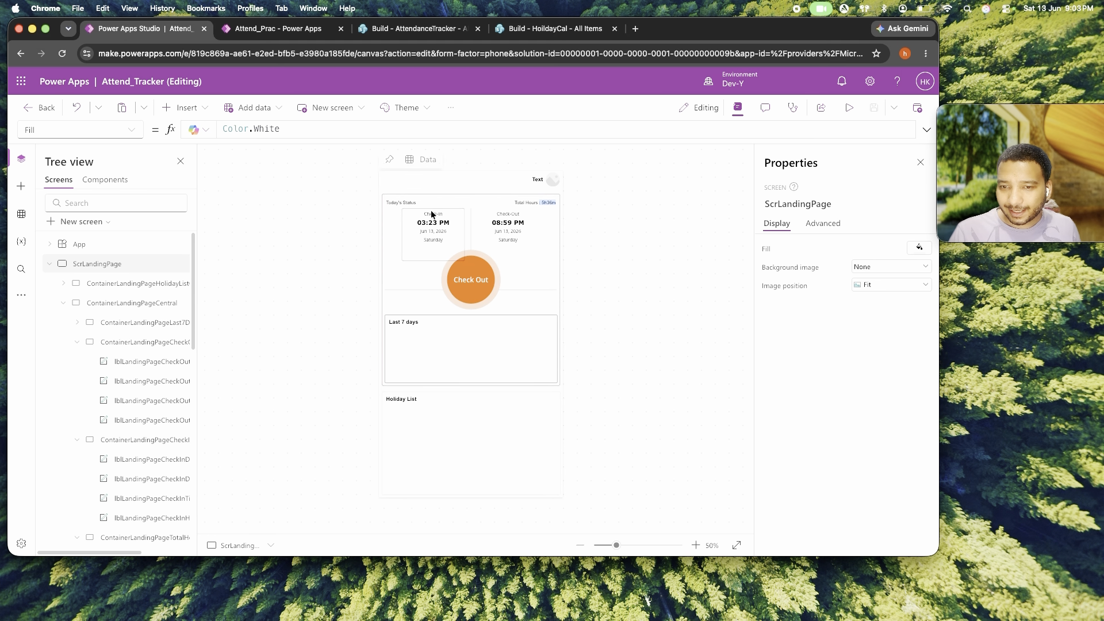
pyautogui.click(540, 198)
pyautogui.click(927, 129)
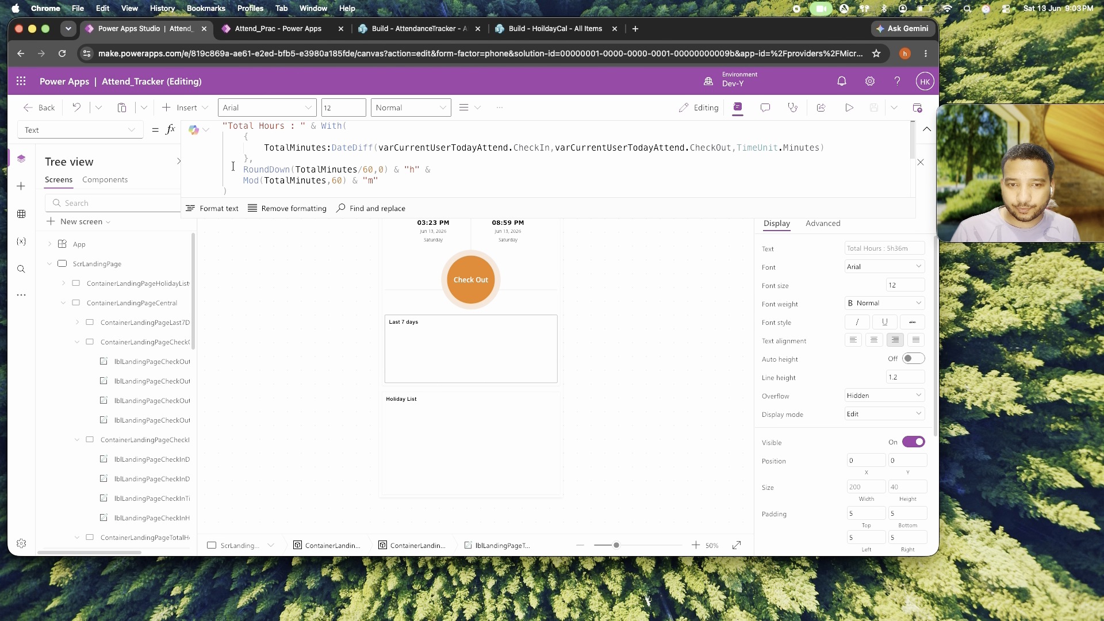
pyautogui.moveTo(266, 148); pyautogui.dragTo(453, 140)
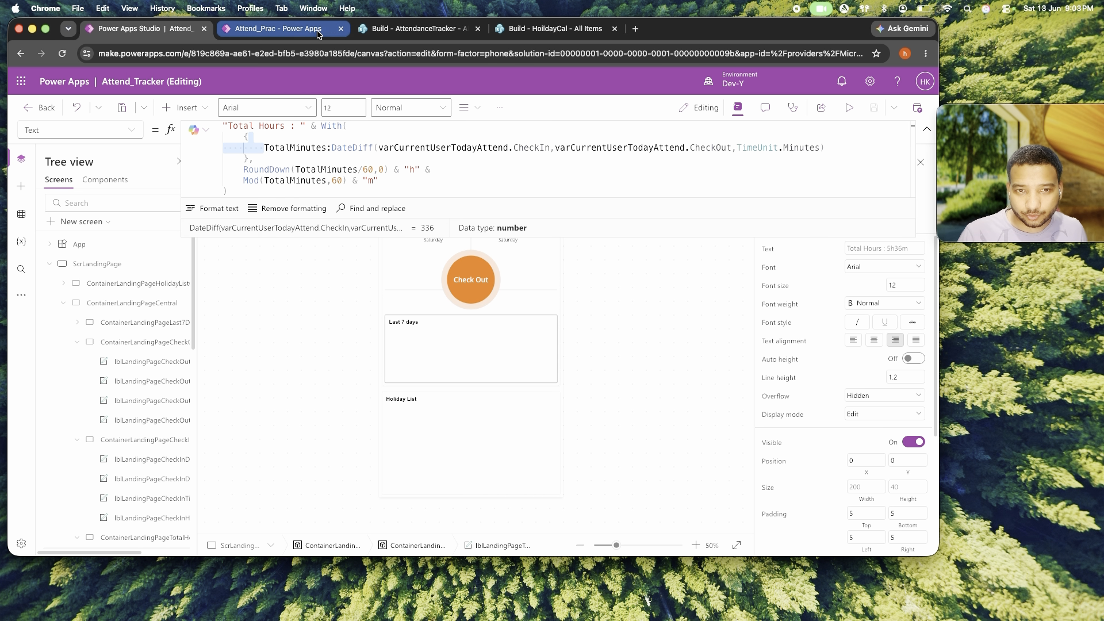
pyautogui.click(276, 28)
pyautogui.click(375, 143)
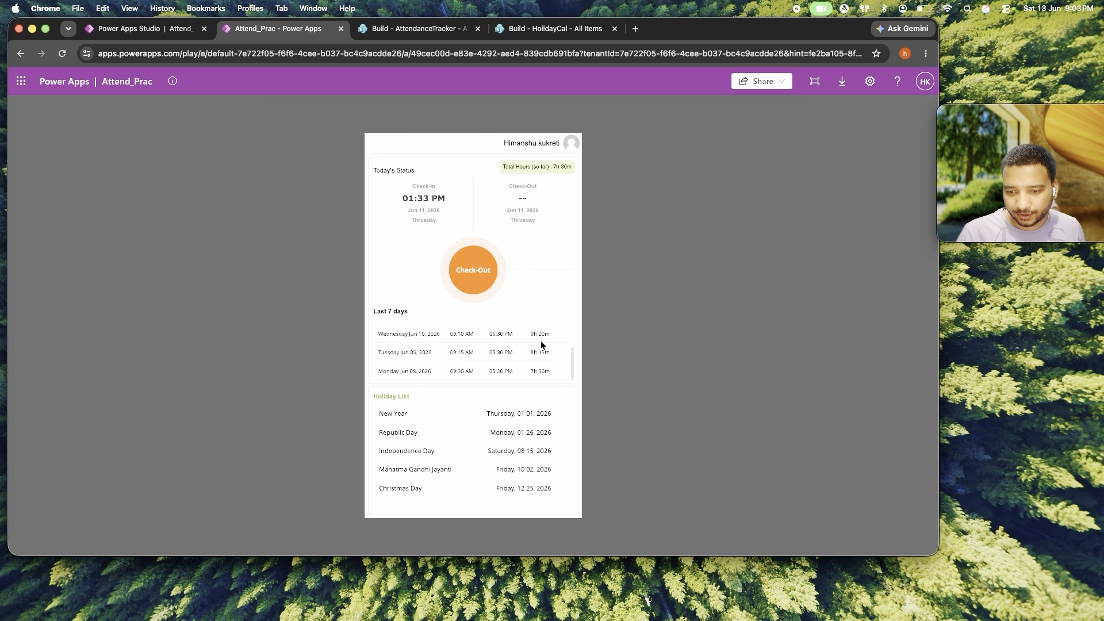
pyautogui.scroll(3, 542, 345)
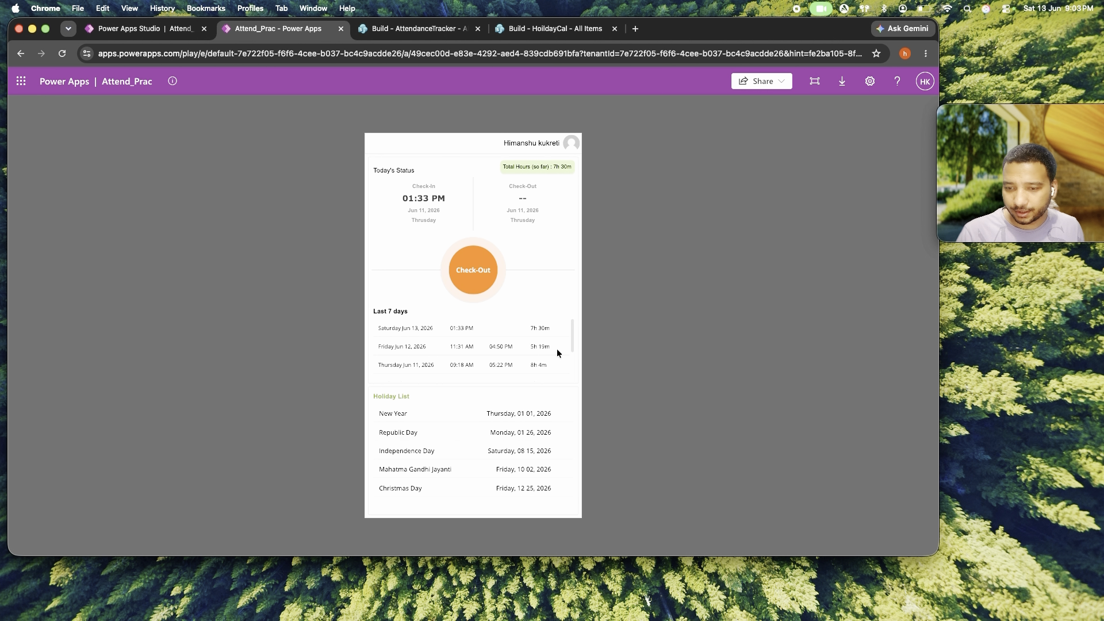
pyautogui.hotkey('ctrl', 'shift', 'Tab')
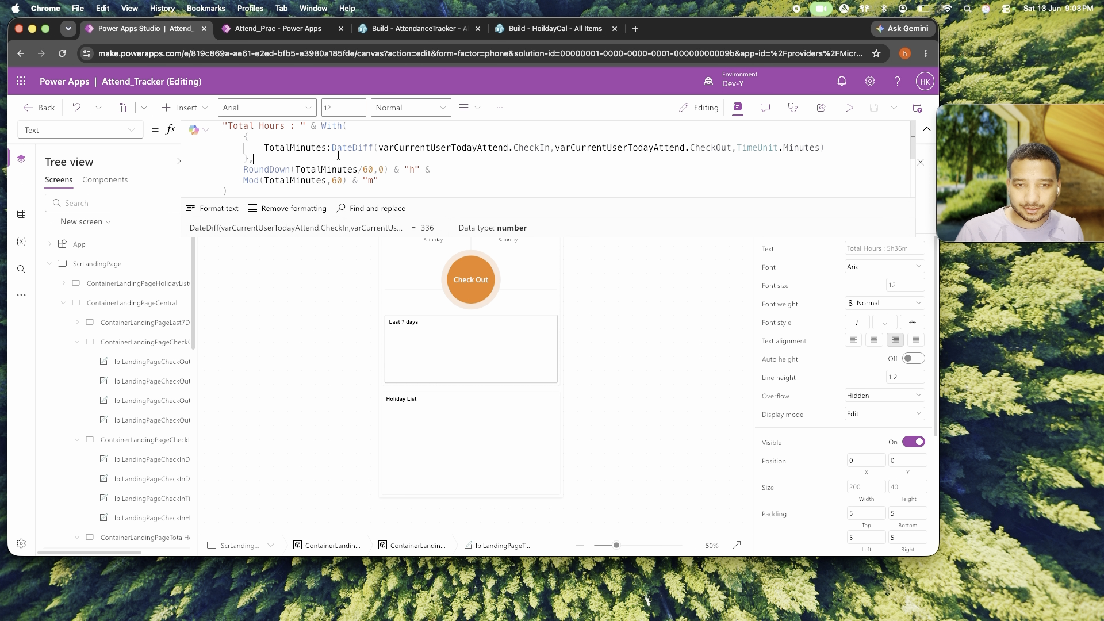
pyautogui.moveTo(321, 126); pyautogui.dragTo(246, 188)
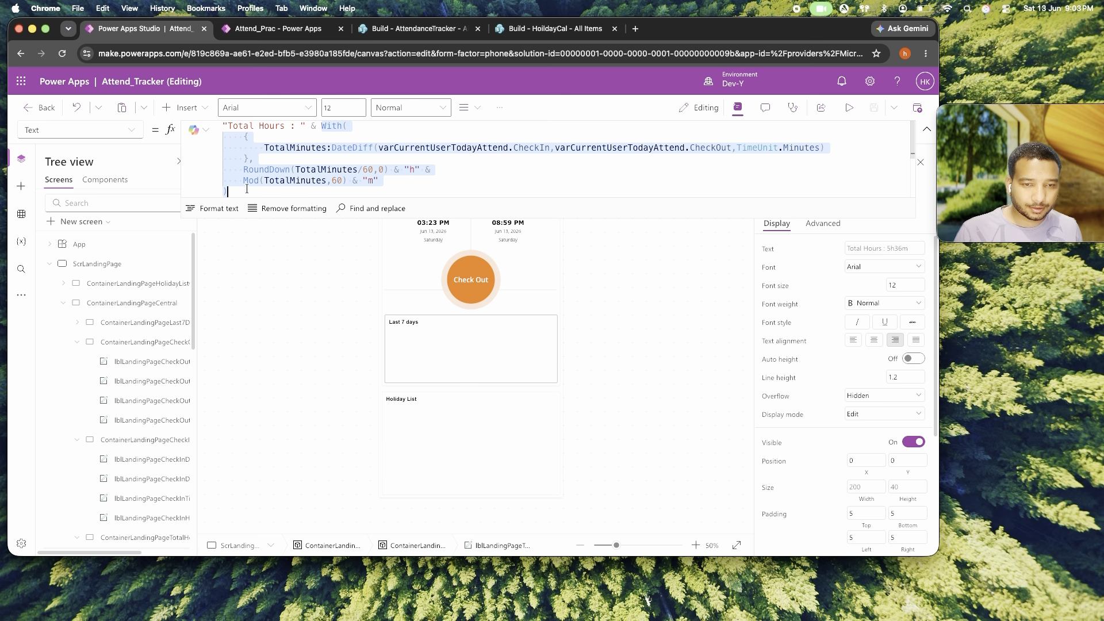
# In the App object's Formulas property, end the varCurrentUserTodayAttend definition with a semicolon.
pyautogui.click(128, 242)
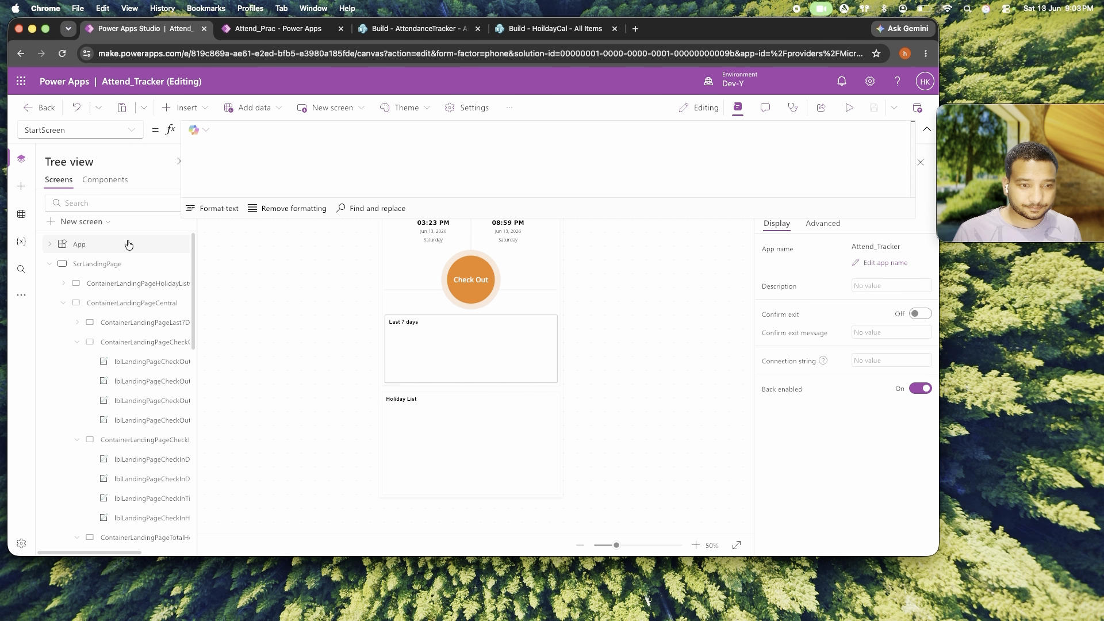
pyautogui.click(81, 130)
pyautogui.click(57, 210)
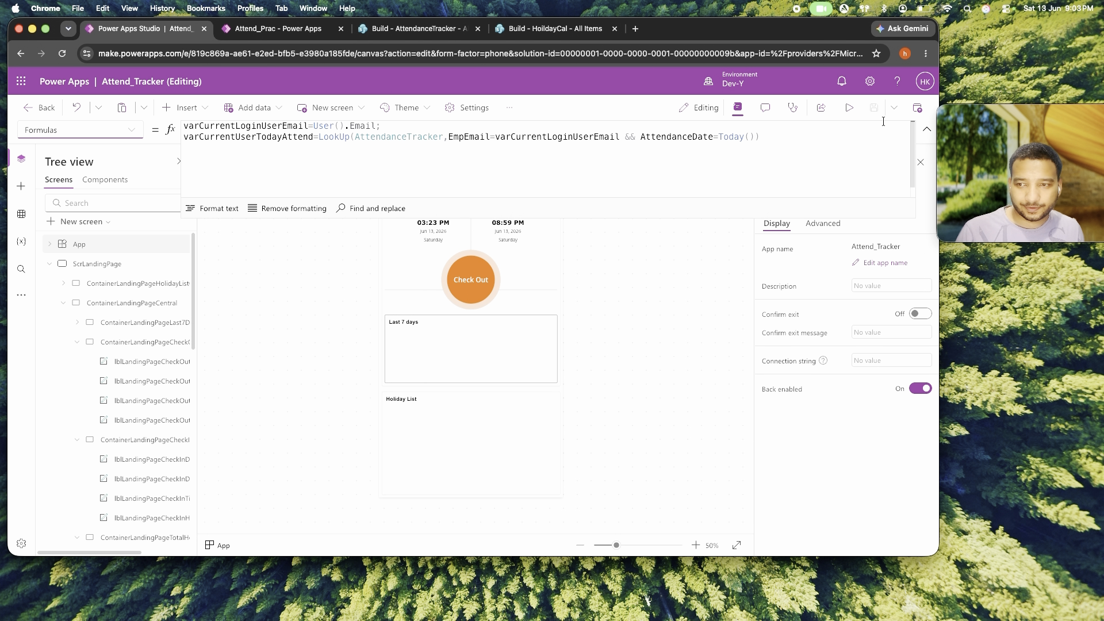
pyautogui.click(777, 139)
pyautogui.write('; ')
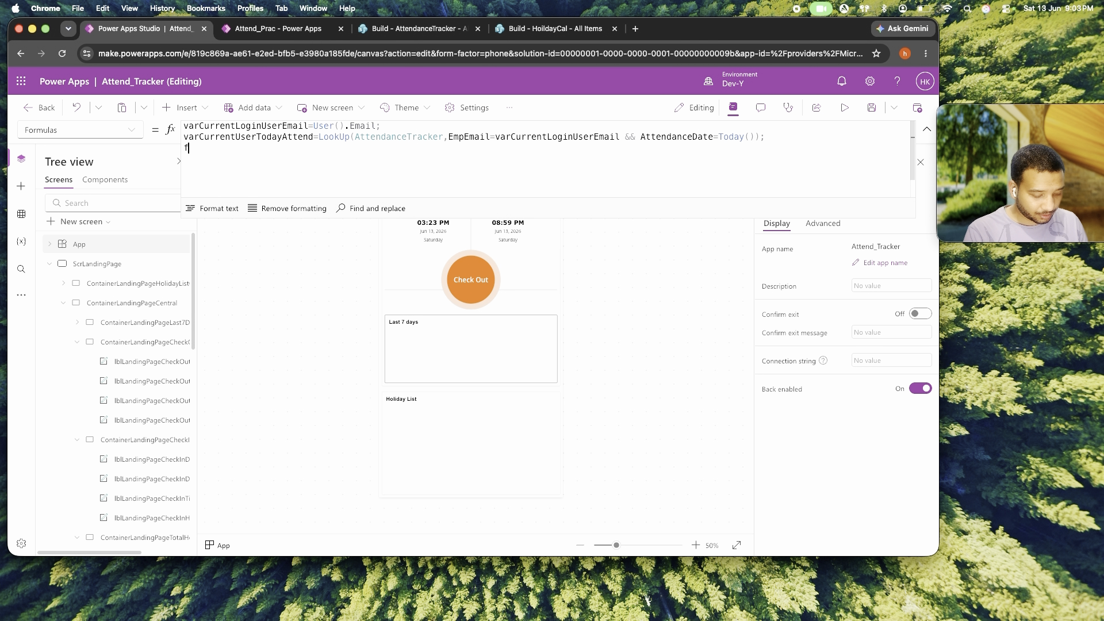
# Start a function named FxCalculateTimeDiff below the varCurrentUserTodayAttend definition in the App object's Formulas, with empty parentheses for its parameters.
pyautogui.write('fxC')
pyautogui.press('BackSpace')
pyautogui.write('FxCal')
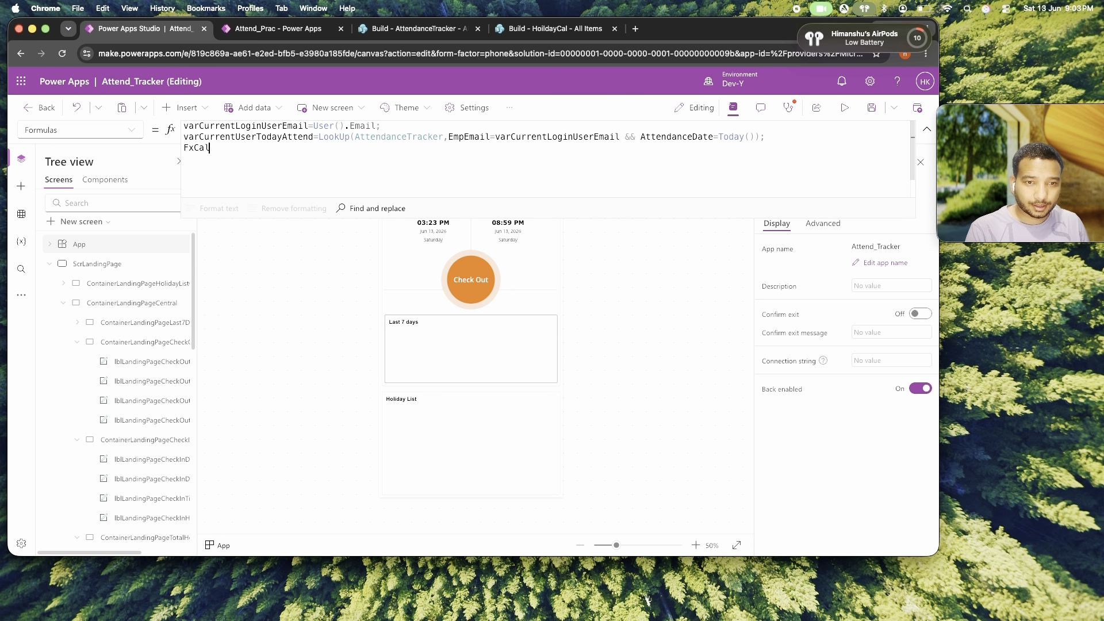
pyautogui.write('culateTimeDiff(checkIn')
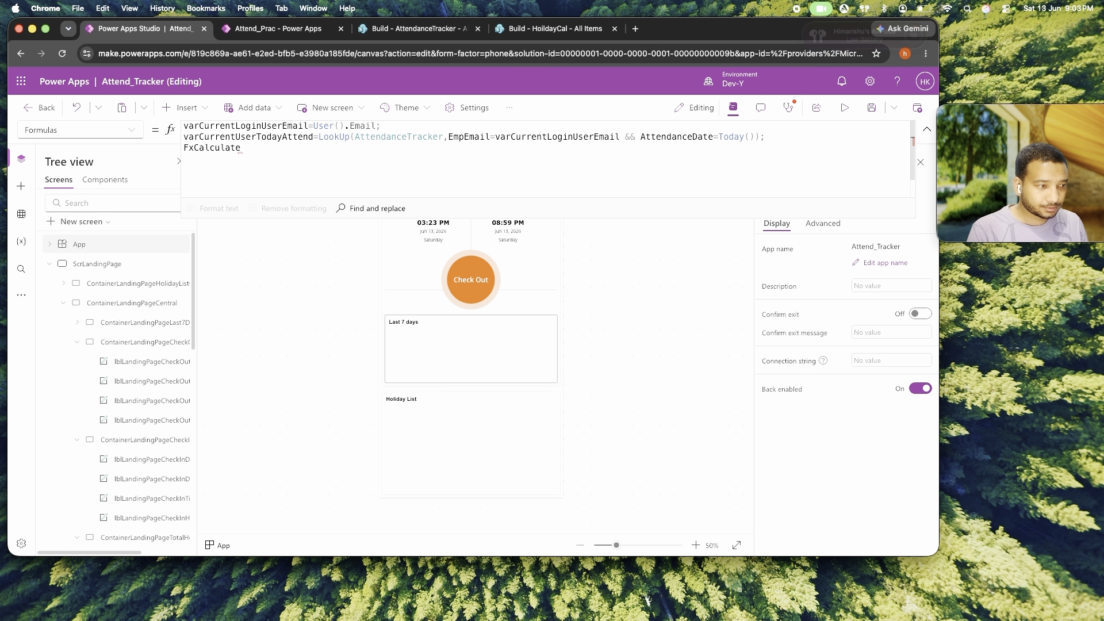
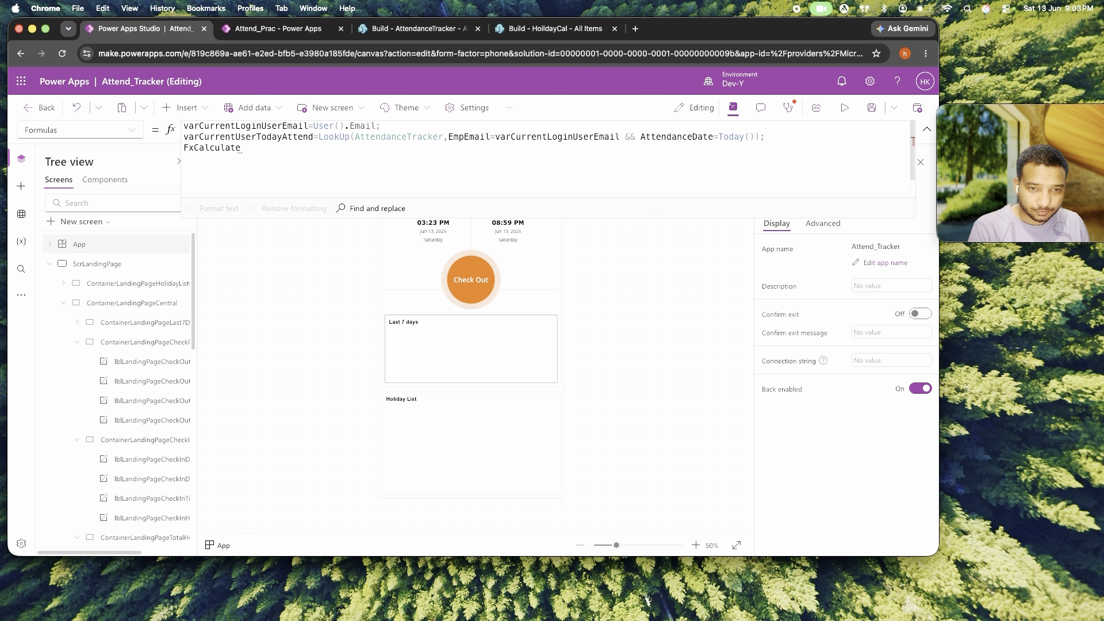
pyautogui.write('TimeDi')
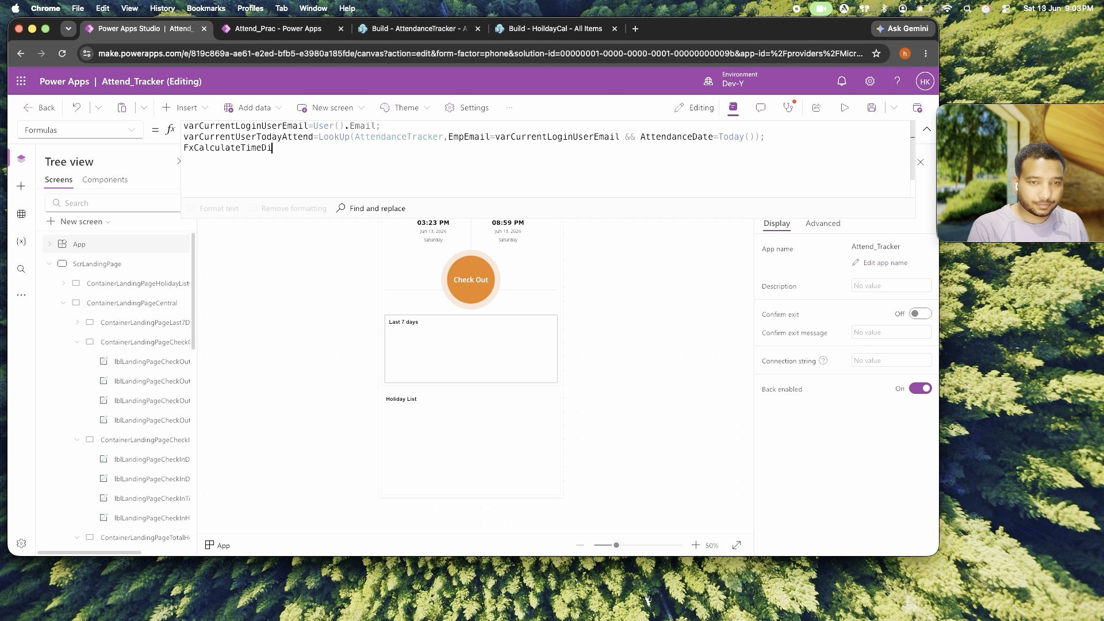
pyautogui.write('ff()')
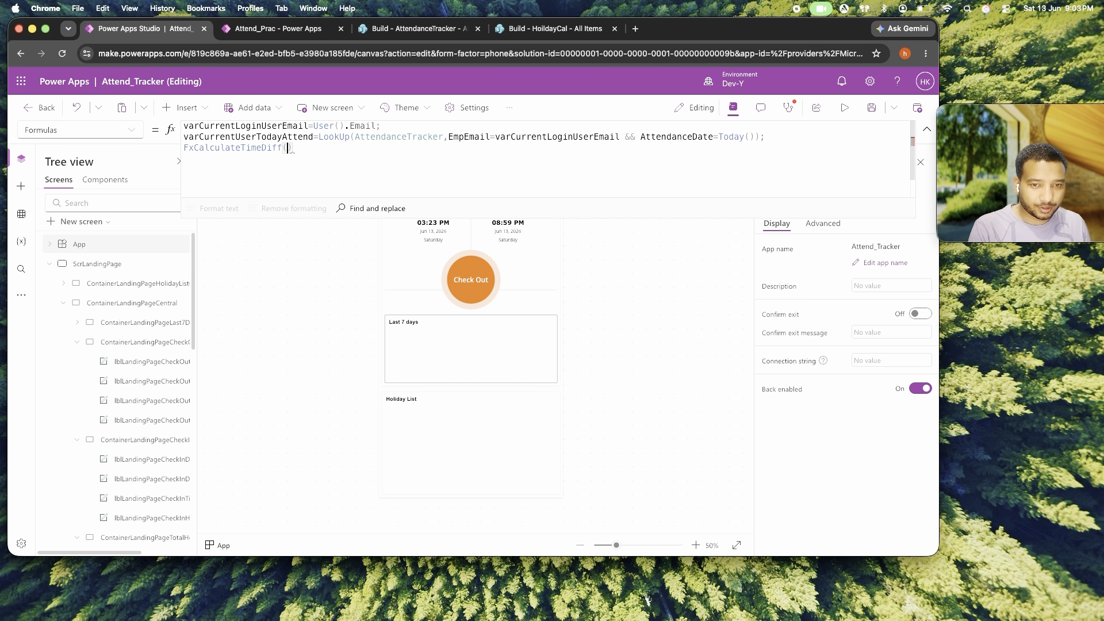
# Give FxCalculateTimeDiff a first parameter checkInTime of type DateTime, followed by a comma.
pyautogui.write('checkIn')
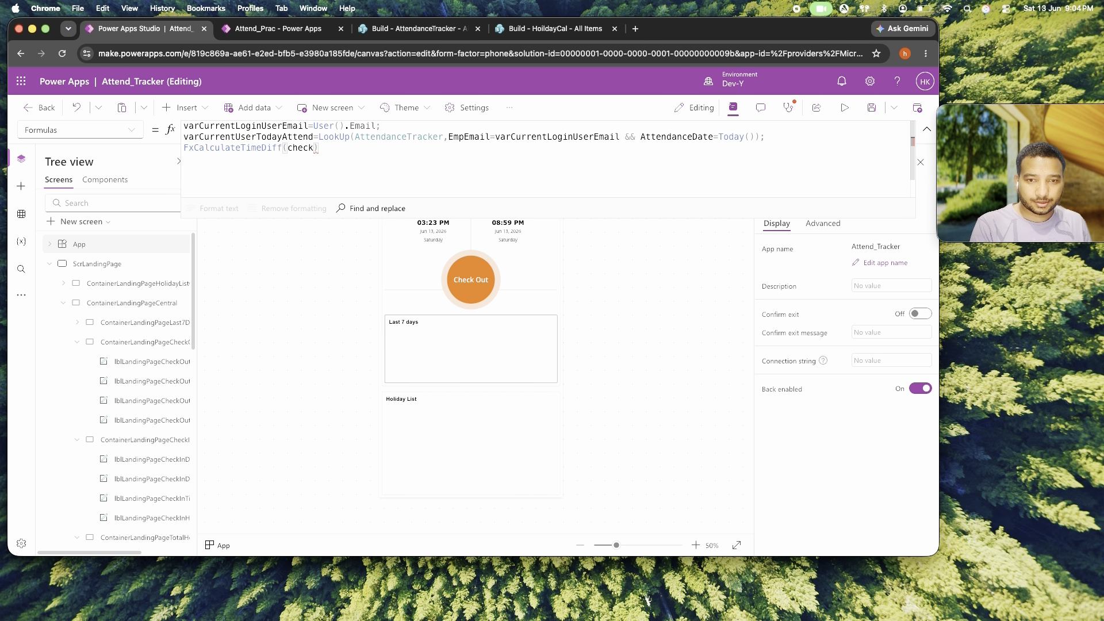
pyautogui.write('Time:')
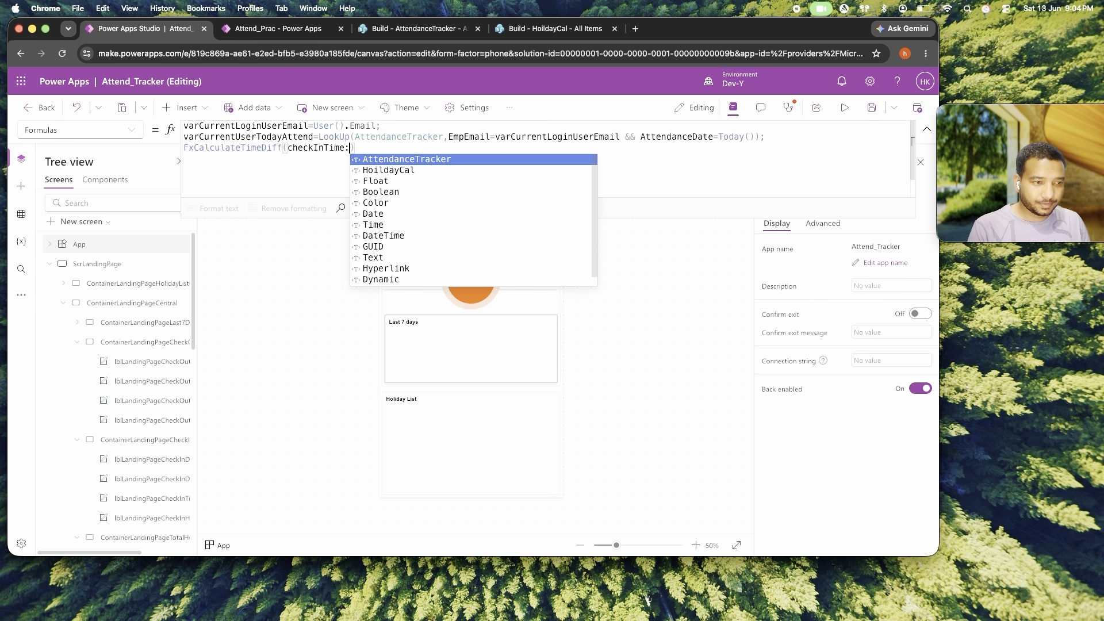
pyautogui.press('Down')
pyautogui.press('Down')
pyautogui.press('Down')
pyautogui.press('Down')
pyautogui.press('Down')
pyautogui.press('Down')
pyautogui.press('Down')
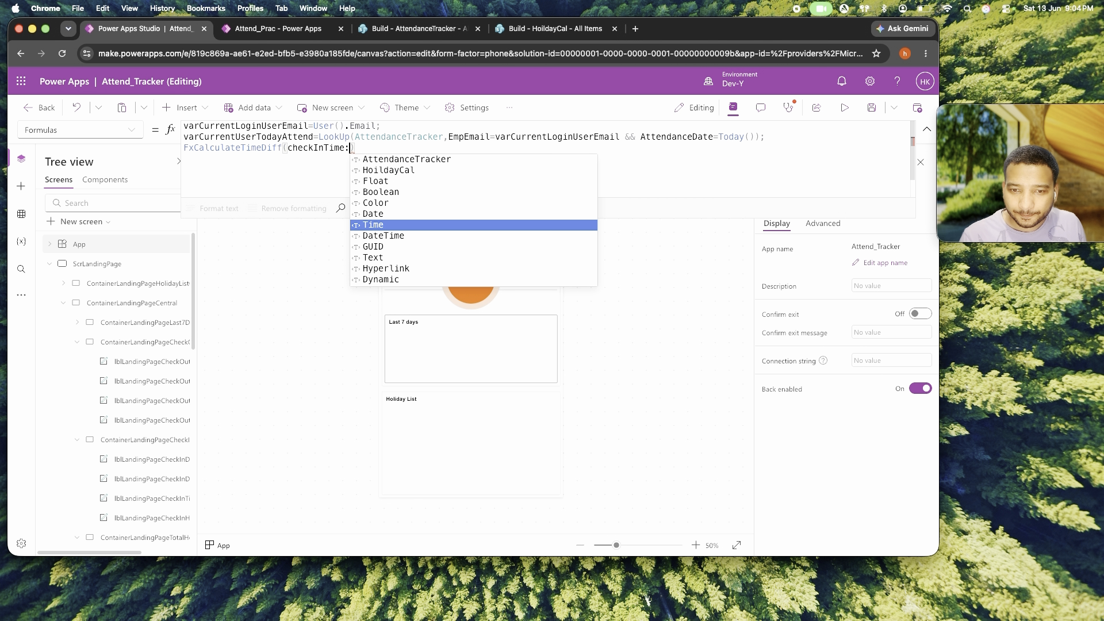
pyautogui.press('Return')
pyautogui.write(',')
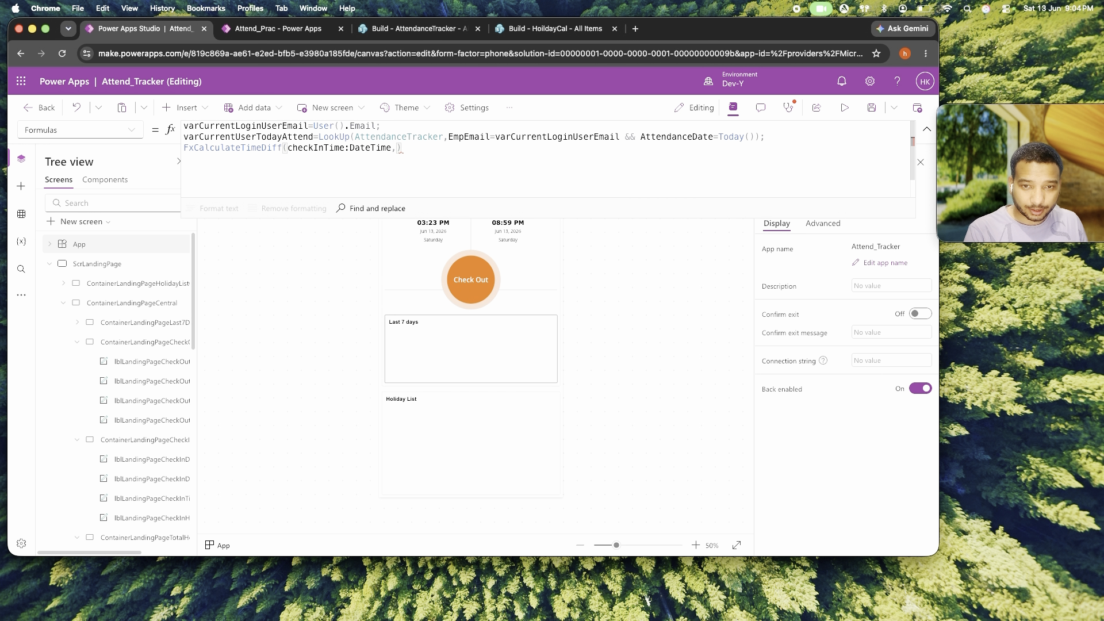
# Add a second parameter checkOutTime of type DateTime to FxCalculateTimeDiff and declare the function's return type as Text, followed by an equals sign.
pyautogui.write('check')
pyautogui.write('Out')
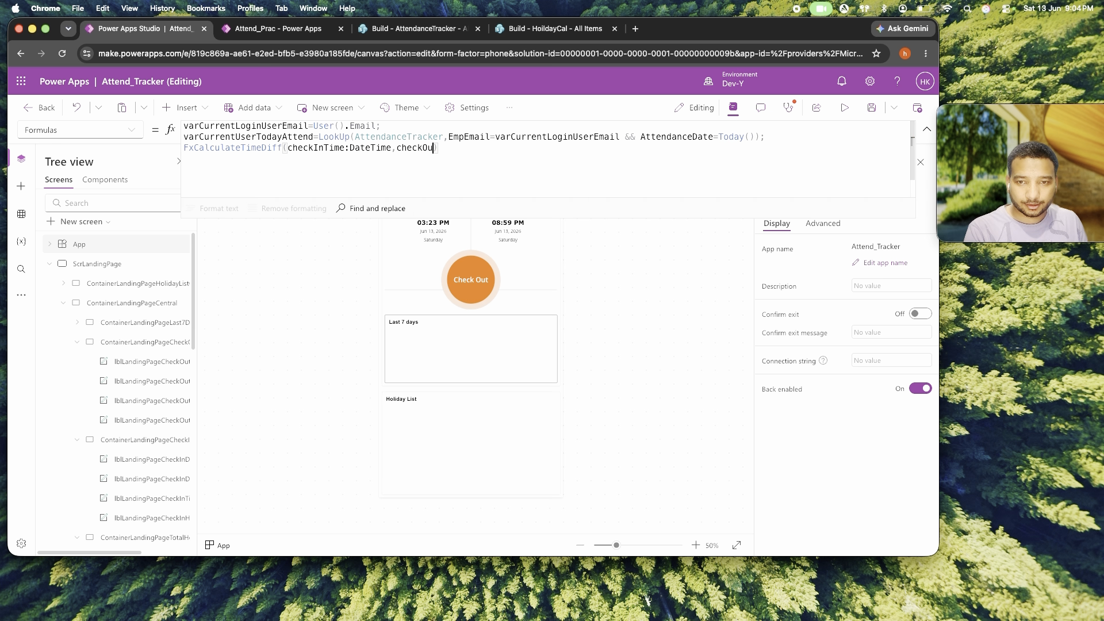
pyautogui.write('Time')
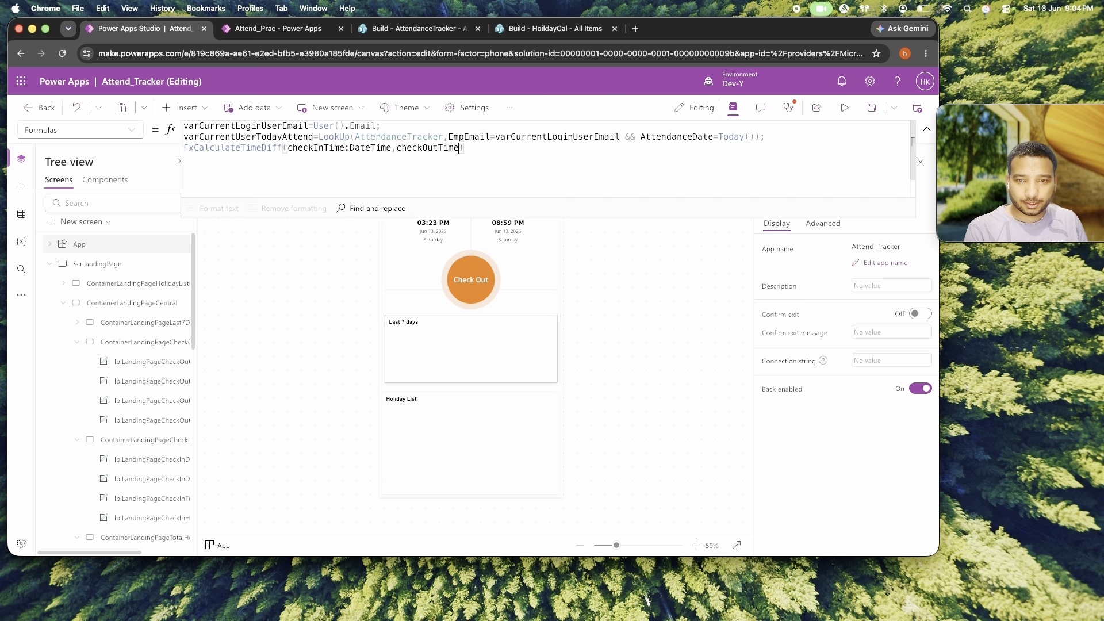
pyautogui.write(':')
pyautogui.press('Down')
pyautogui.press('Down')
pyautogui.press('Down')
pyautogui.press('Down')
pyautogui.press('Down')
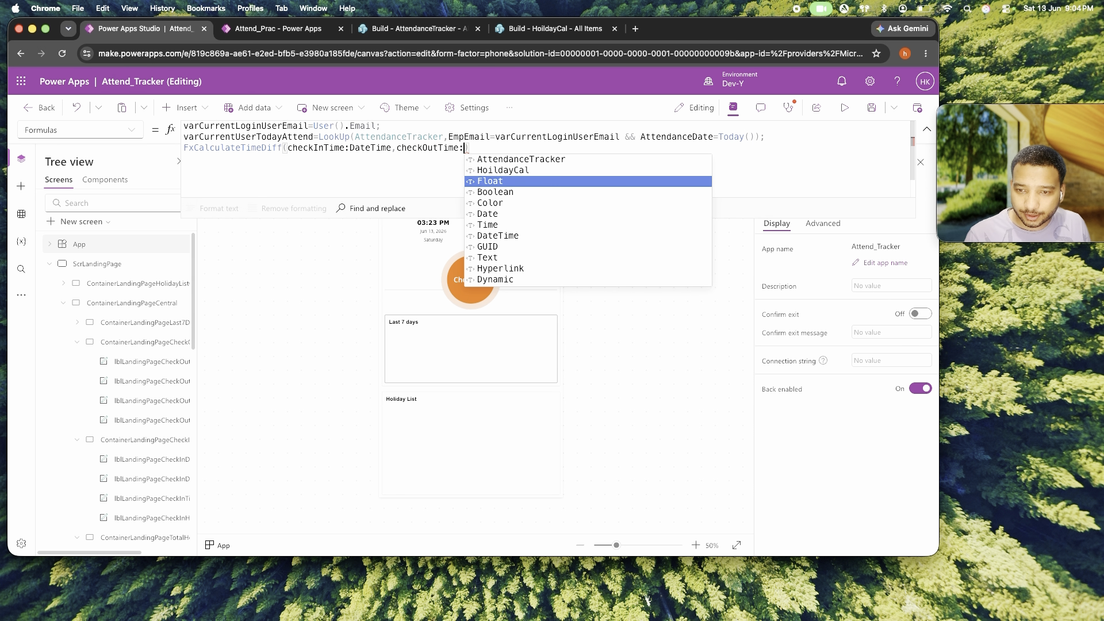
pyautogui.press('Down')
pyautogui.press('Down')
pyautogui.press('Tab')
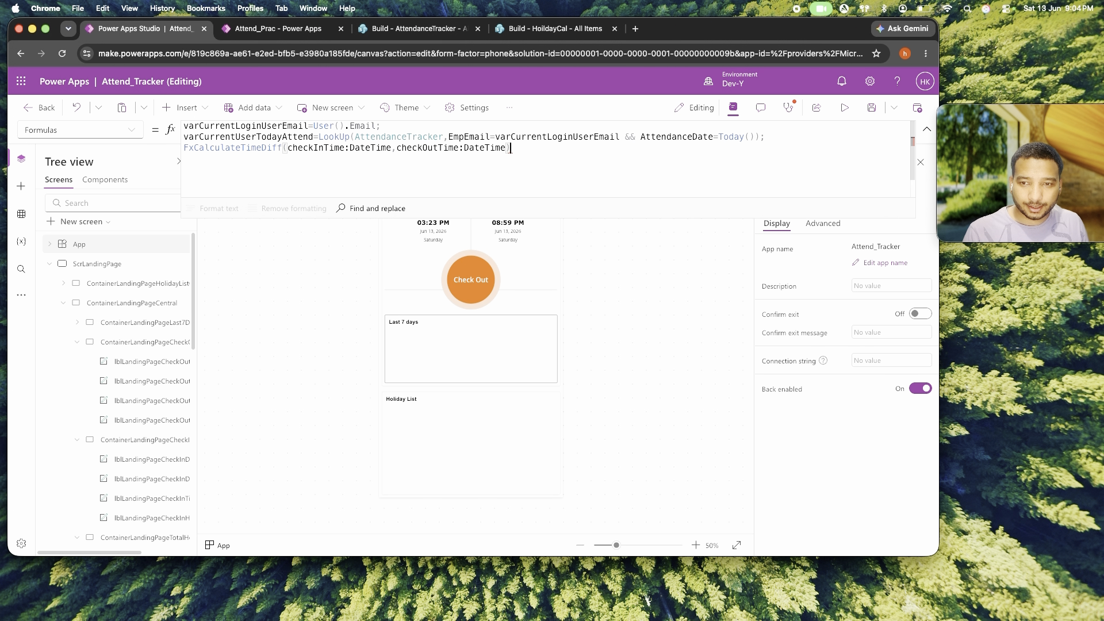
pyautogui.write(':Text =')
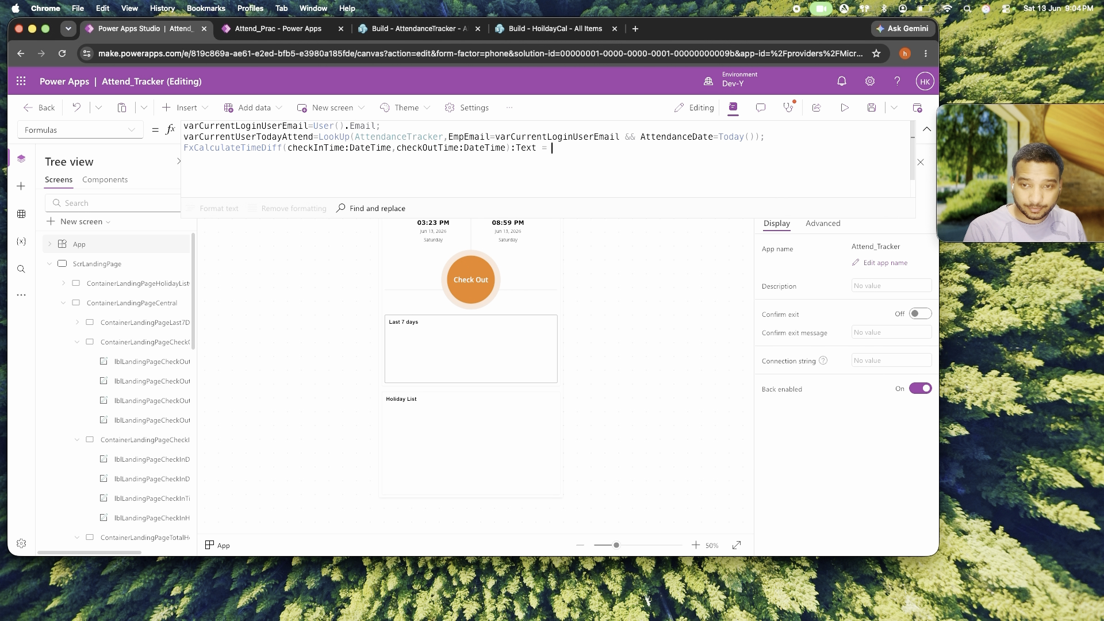
# Paste the copied With formula for hours and minutes as the body of FxCalculateTimeDiff and enlarge the formula editor to show it all.
pyautogui.press('super+v')
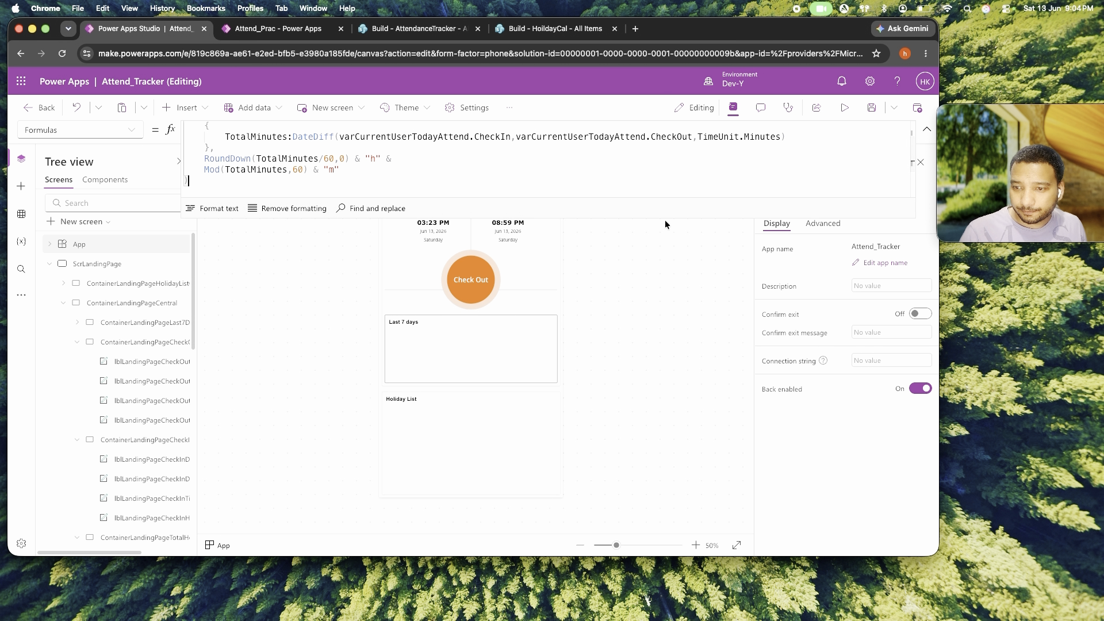
pyautogui.moveTo(665, 218); pyautogui.dragTo(665, 290)
pyautogui.scroll(-2, 537, 198)
pyautogui.scroll(3, 537, 198)
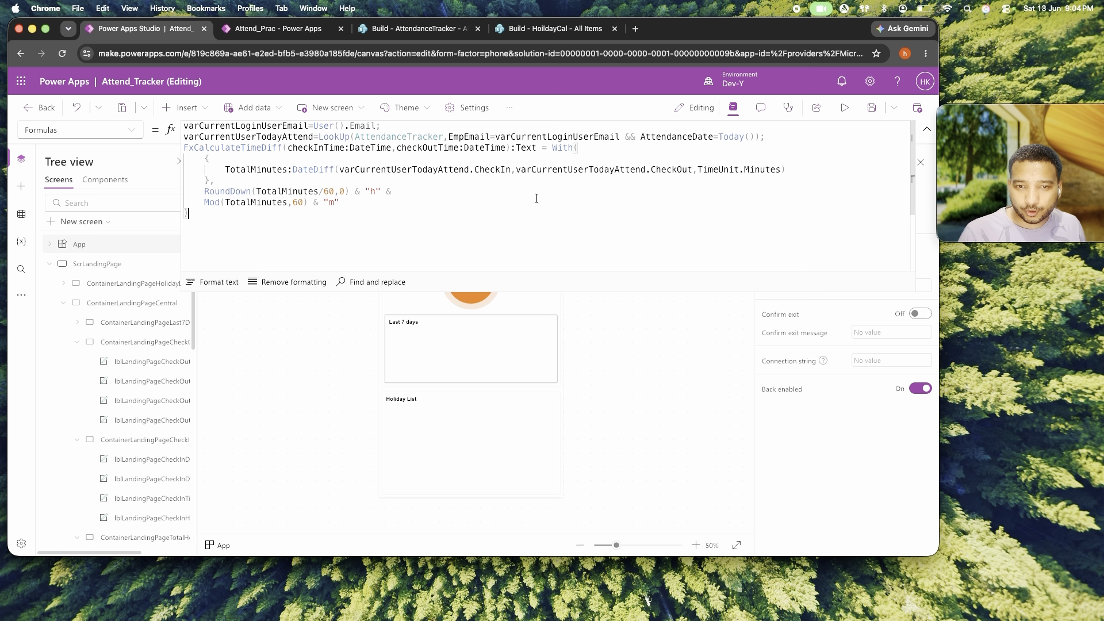
# In the function's DateDiff, replace the varCurrentUserTodayAttend.CheckIn and varCurrentUserTodayAttend.CheckOut arguments with the parameters checkInTime and checkOutTime.
pyautogui.moveTo(199, 148); pyautogui.dragTo(272, 148)
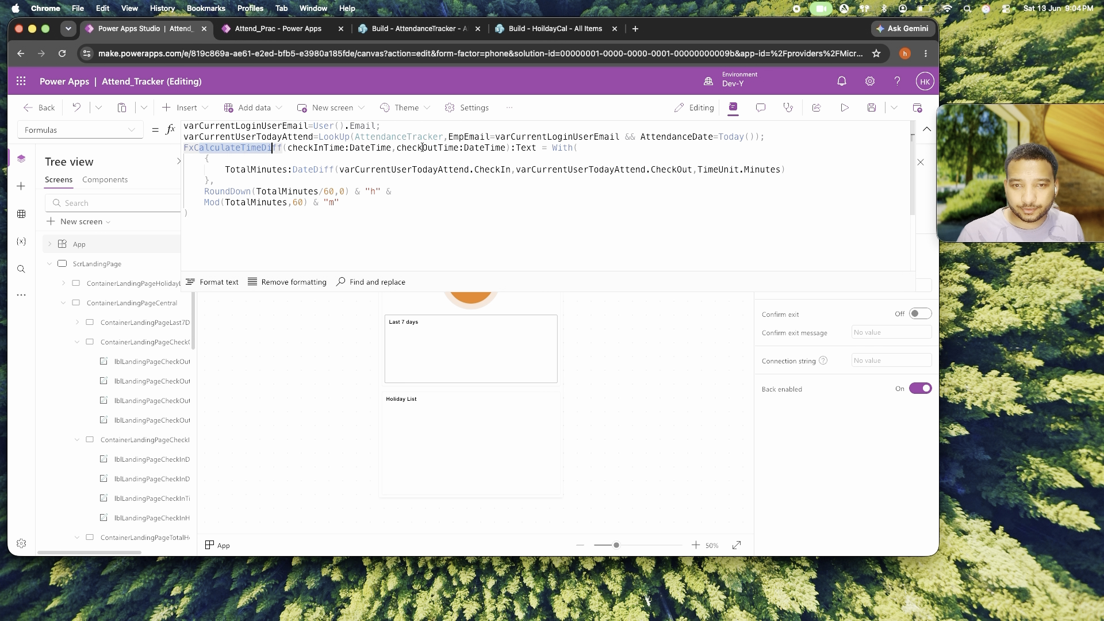
pyautogui.doubleClick(305, 148)
pyautogui.press('super+c')
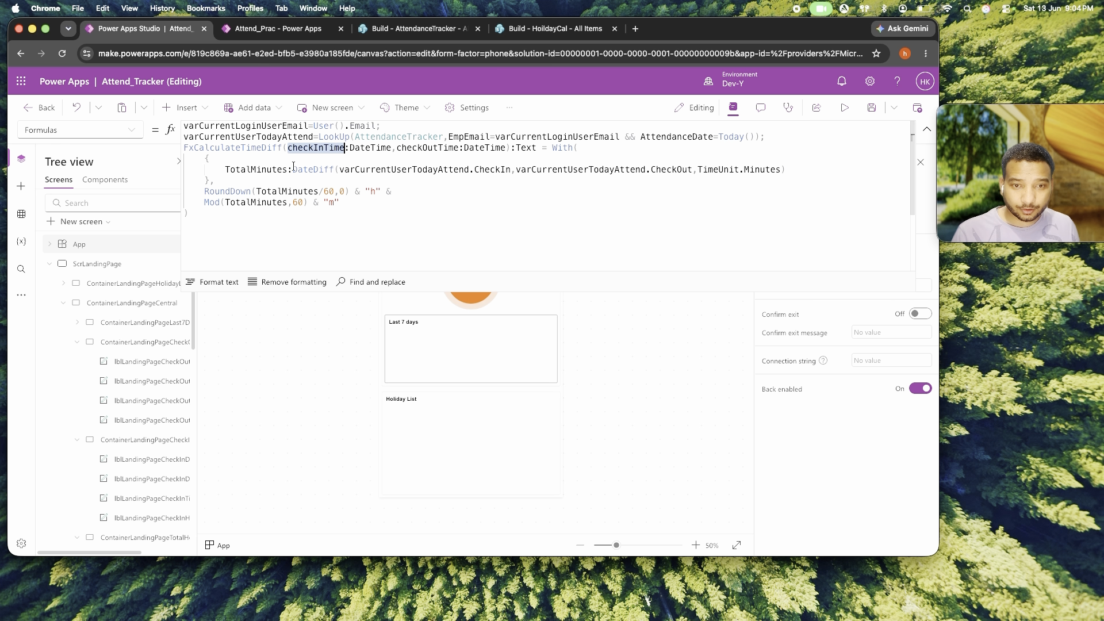
pyautogui.moveTo(340, 169); pyautogui.dragTo(511, 169)
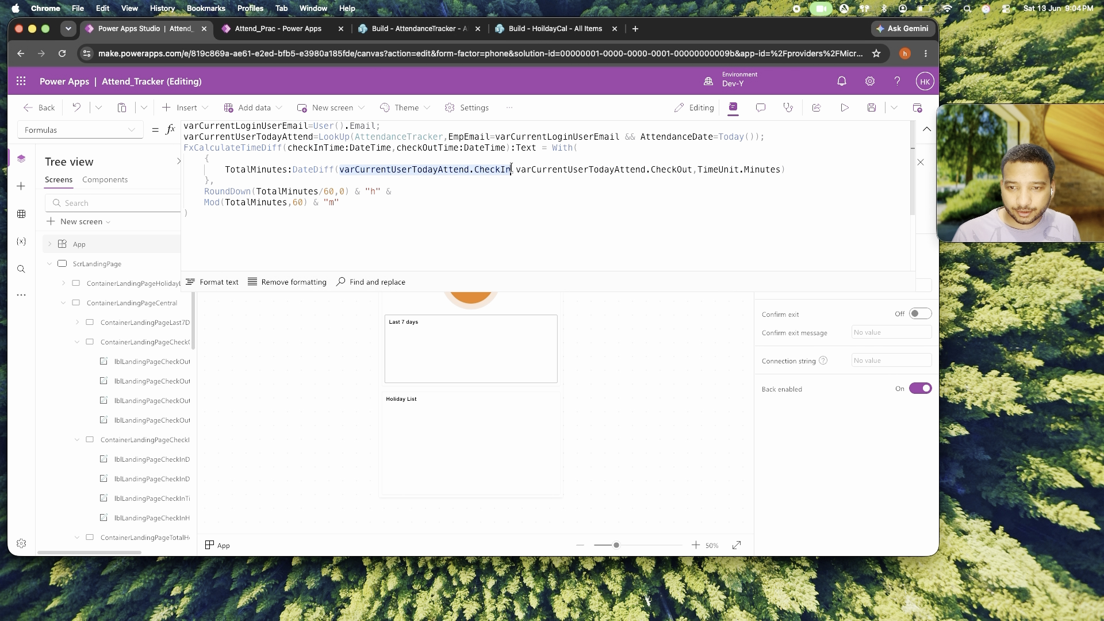
pyautogui.press('super+v')
pyautogui.moveTo(397, 148); pyautogui.dragTo(460, 149)
pyautogui.press('cmd+c')
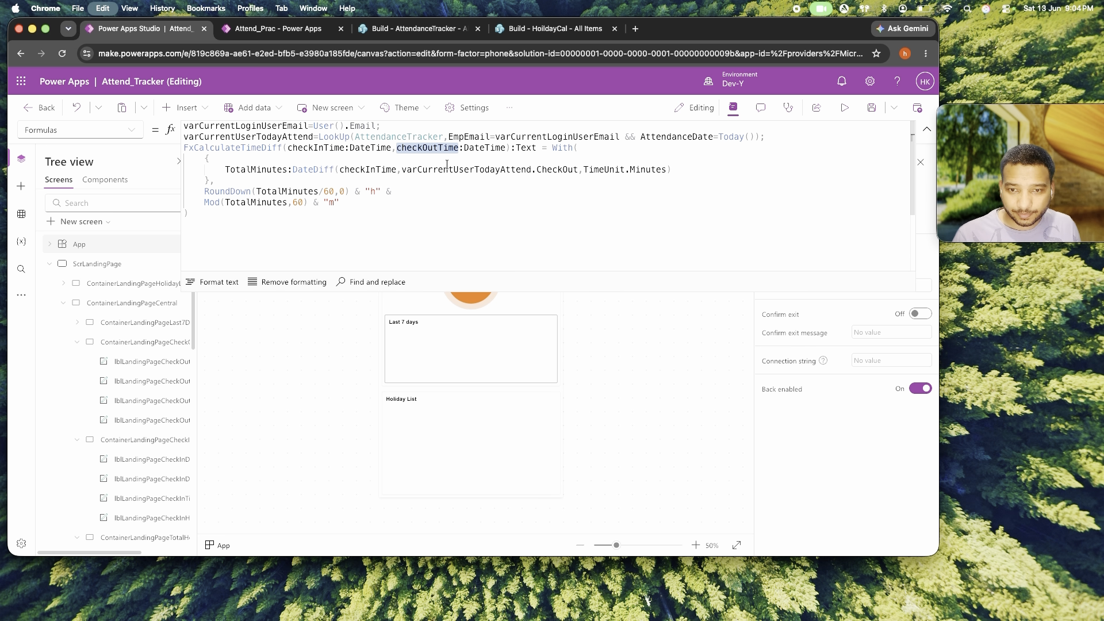
pyautogui.moveTo(401, 169); pyautogui.dragTo(577, 166)
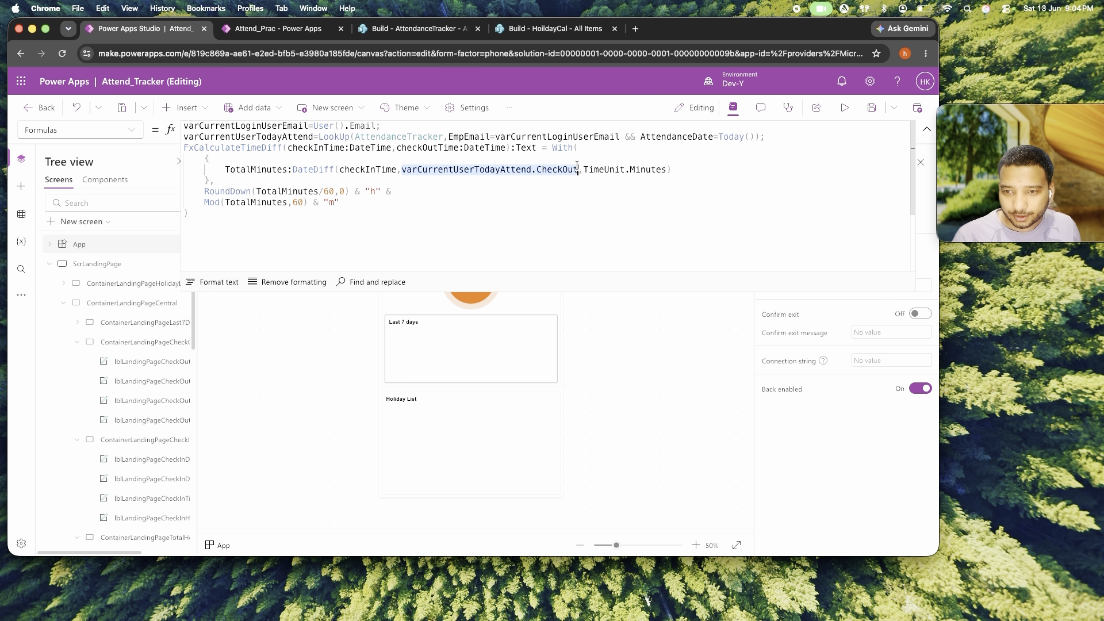
pyautogui.press('cmd+v')
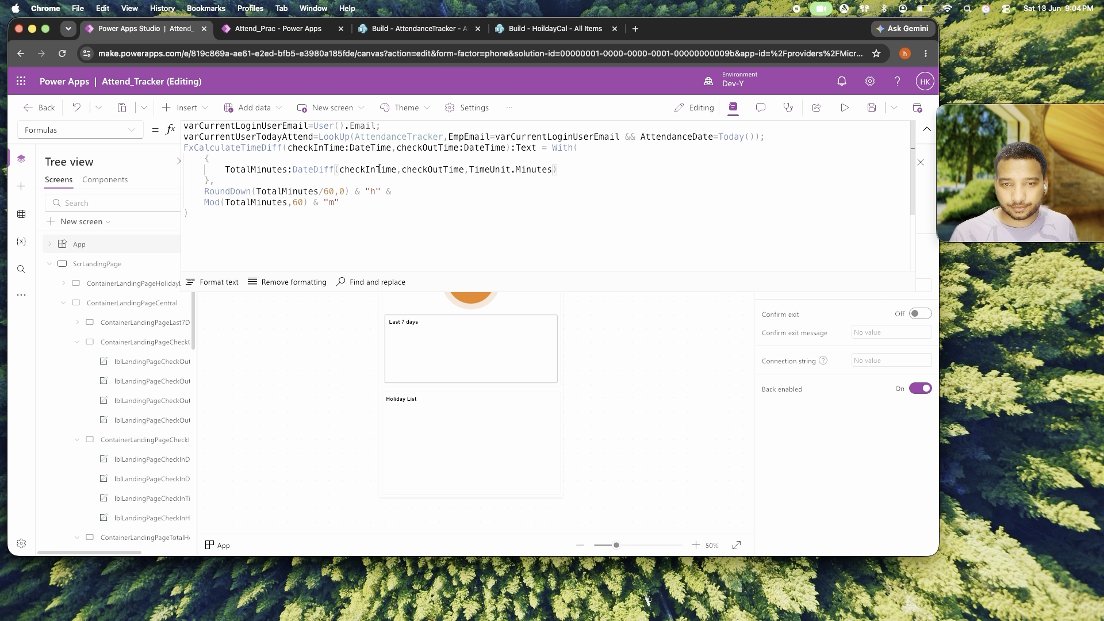
pyautogui.click(379, 169)
pyautogui.click(278, 191)
pyautogui.click(245, 190)
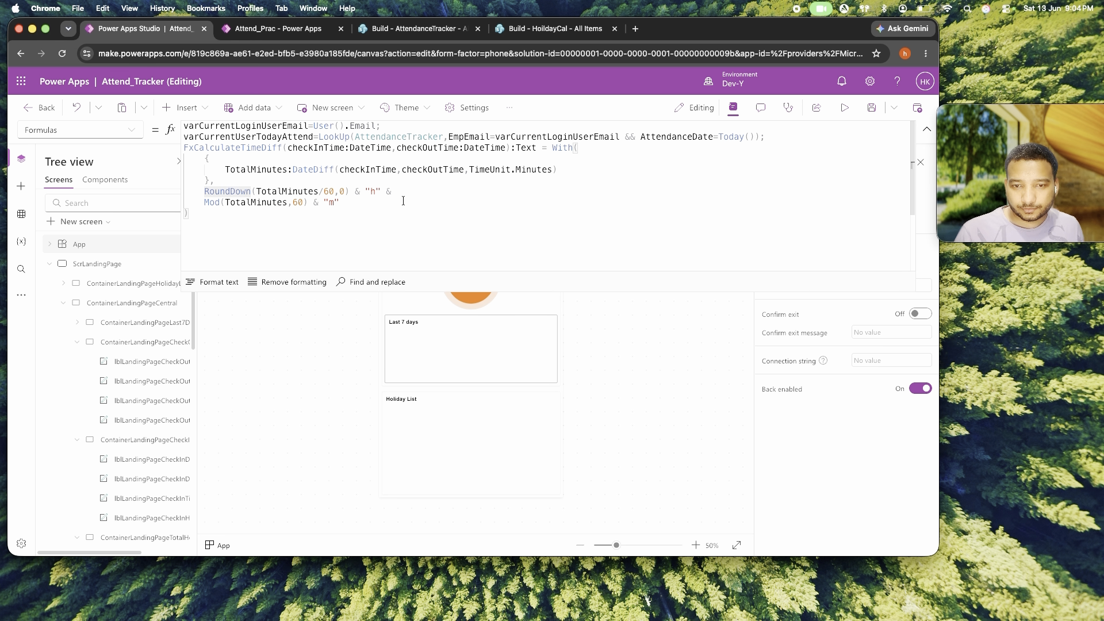
pyautogui.moveTo(190, 214); pyautogui.dragTo(211, 151)
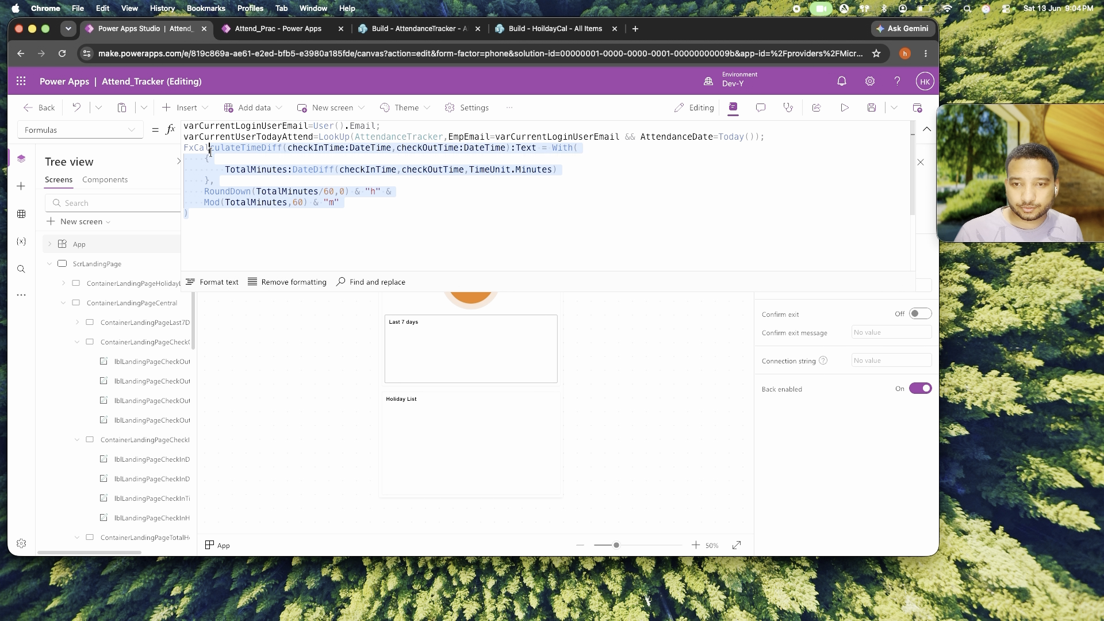
pyautogui.click(214, 180)
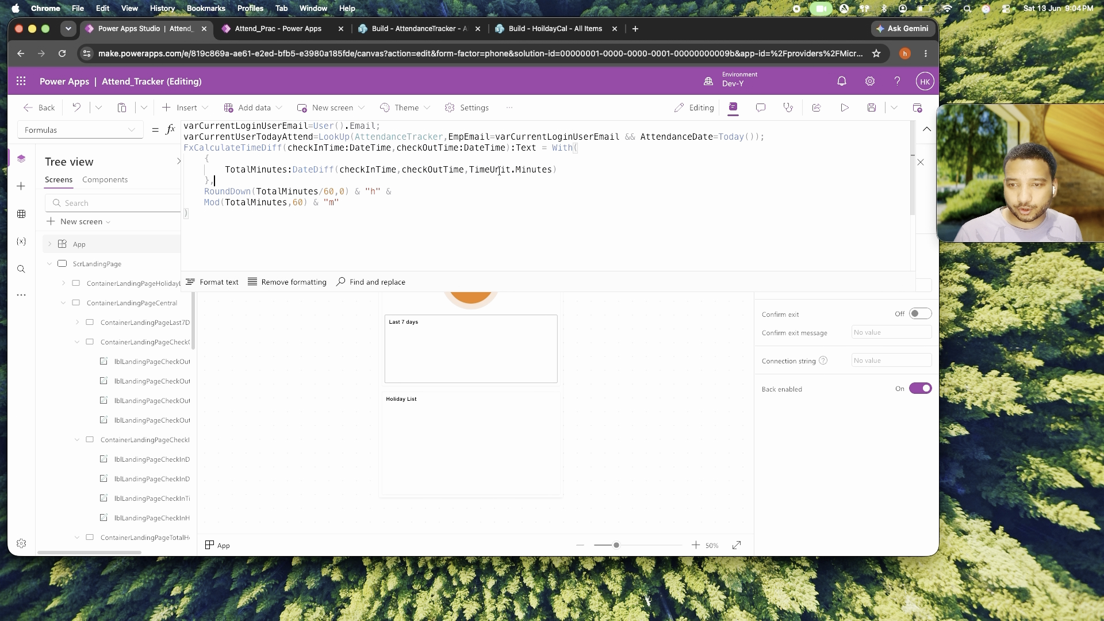
# In the Total Hours label's Text formula, replace the With expression with a FxCalculateTimeDiff call whose first argument is varCurrentUserTodayAttend.CheckIn.
pyautogui.click(926, 129)
pyautogui.click(553, 207)
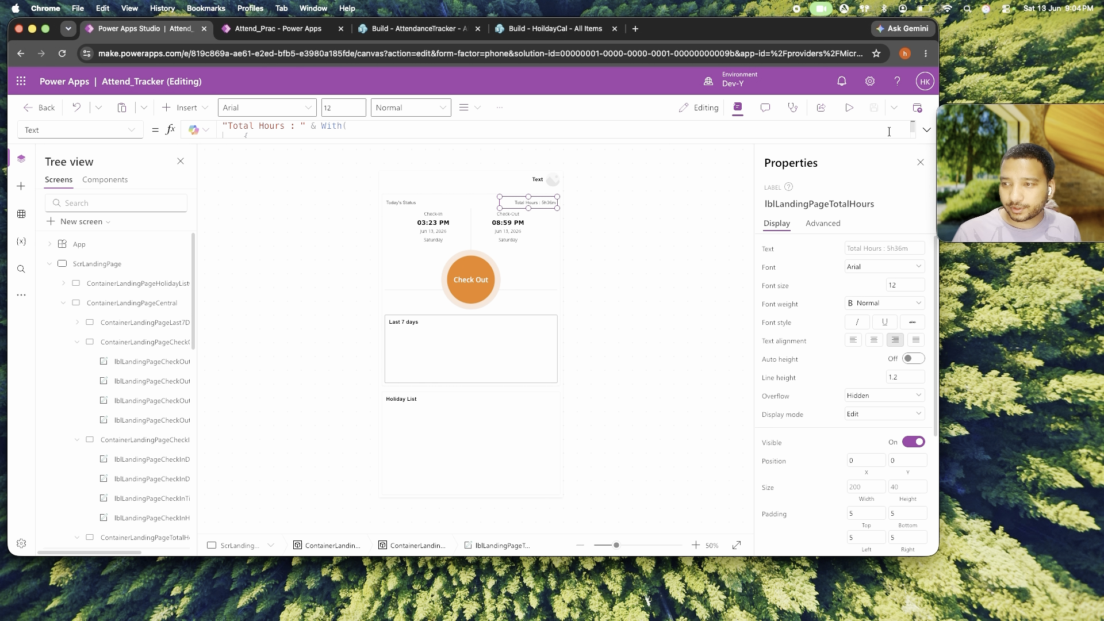
pyautogui.click(926, 129)
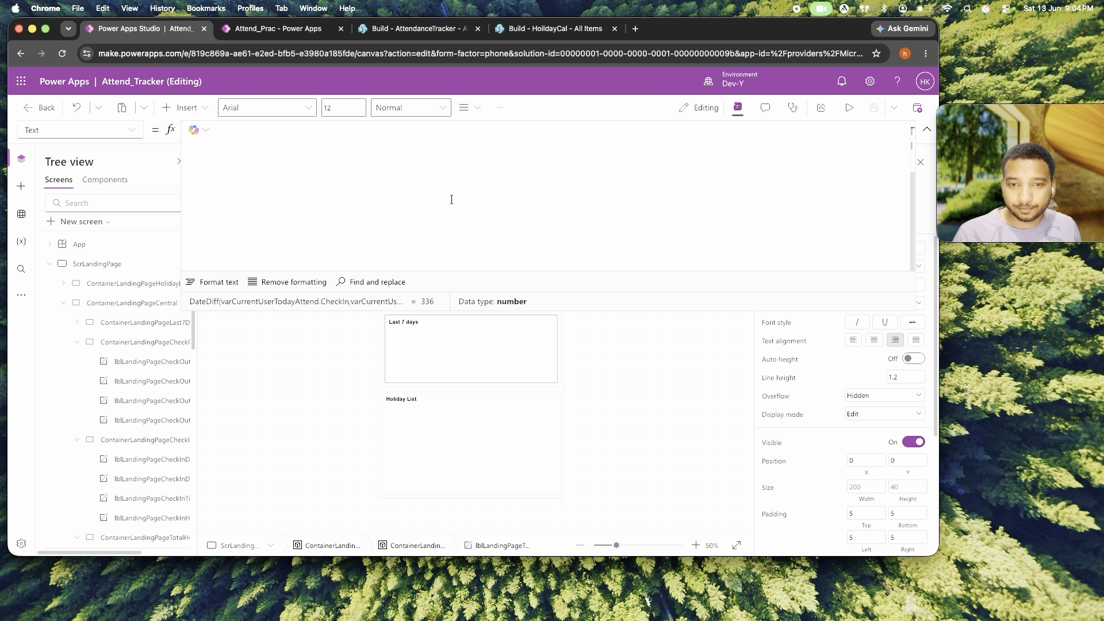
pyautogui.moveTo(321, 126); pyautogui.dragTo(331, 203)
pyautogui.write('FxCalculateTimeDiff(')
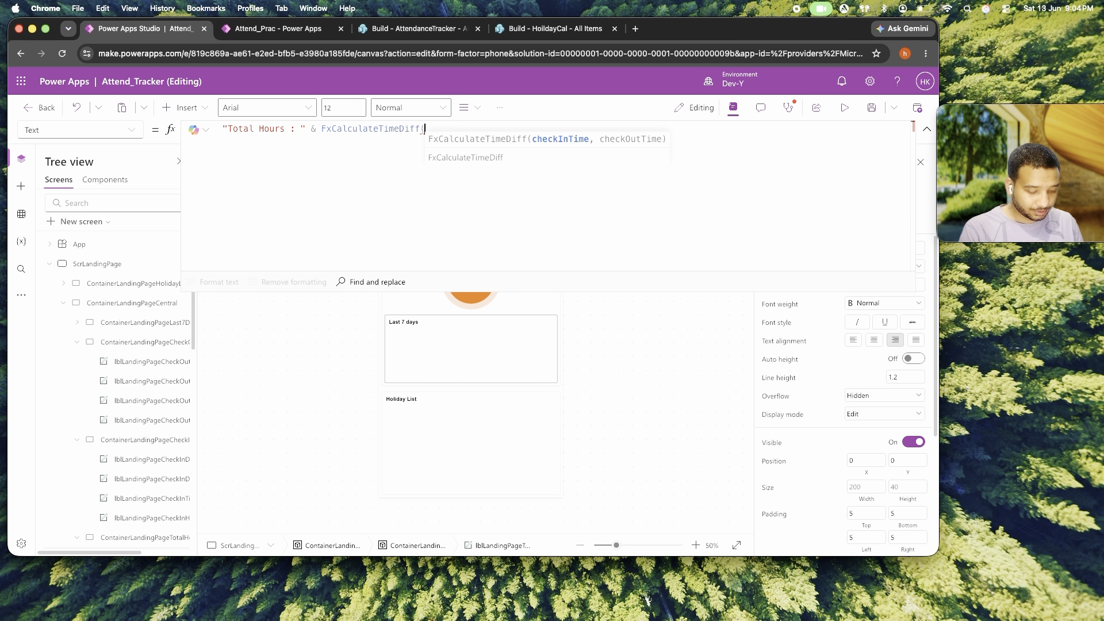
pyautogui.write('varCurrentUserTodayAttend')
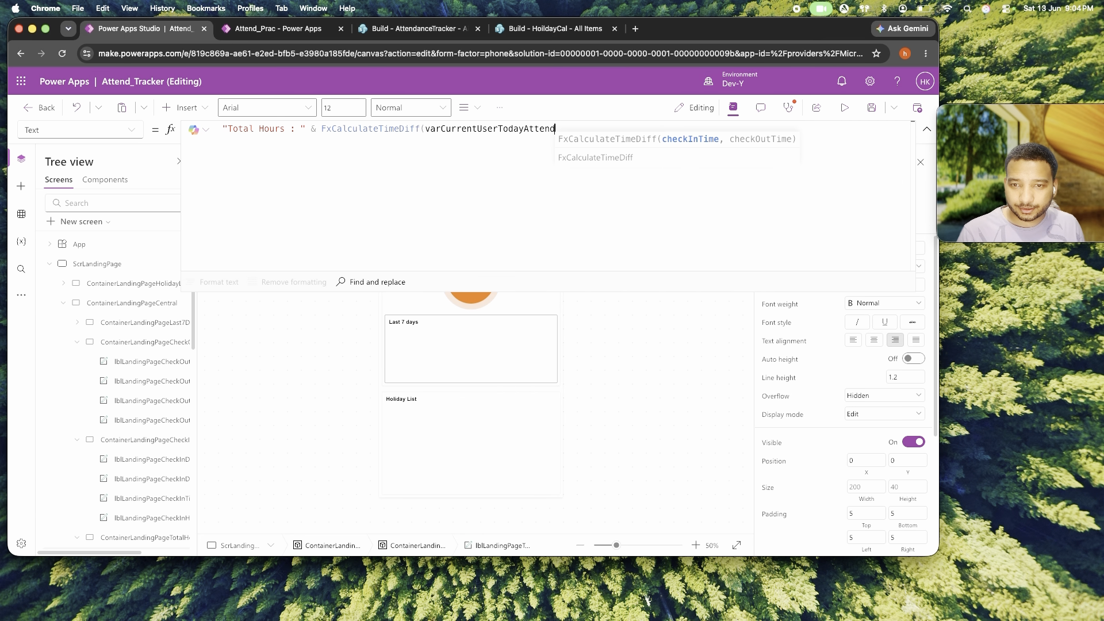
pyautogui.write('.')
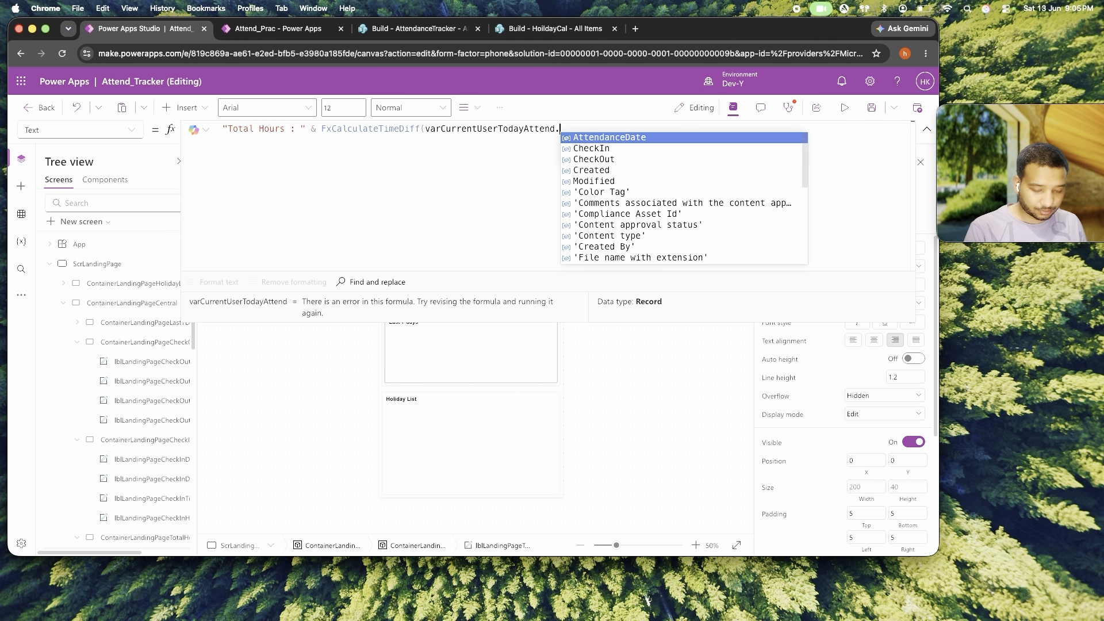
pyautogui.write('CheckIn')
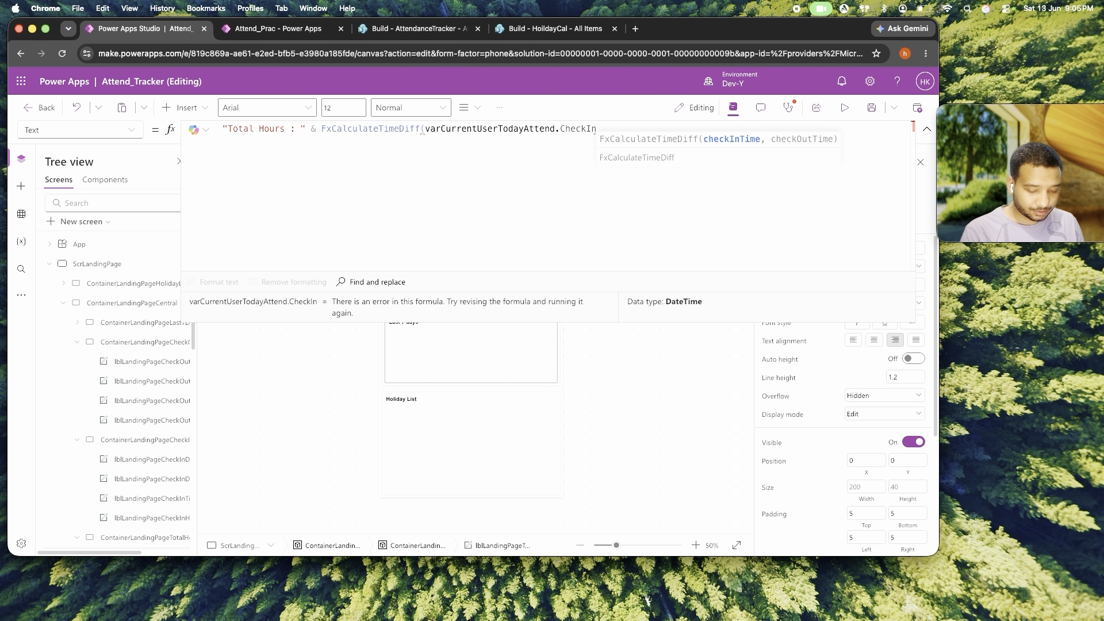
# Complete the label's FxCalculateTimeDiff call with varCurrentUserTodayAttend.CheckOut as second argument and collapse the formula editor.
pyautogui.write(',vard')
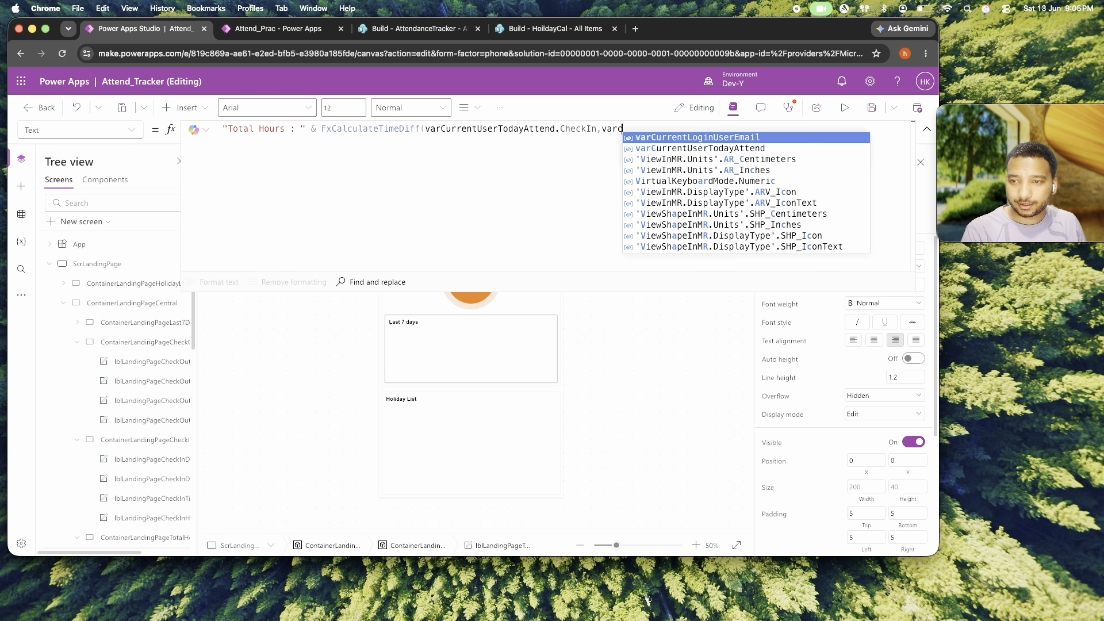
pyautogui.press('BackSpace')
pyautogui.write('CurrentUserTodayAttend.ch')
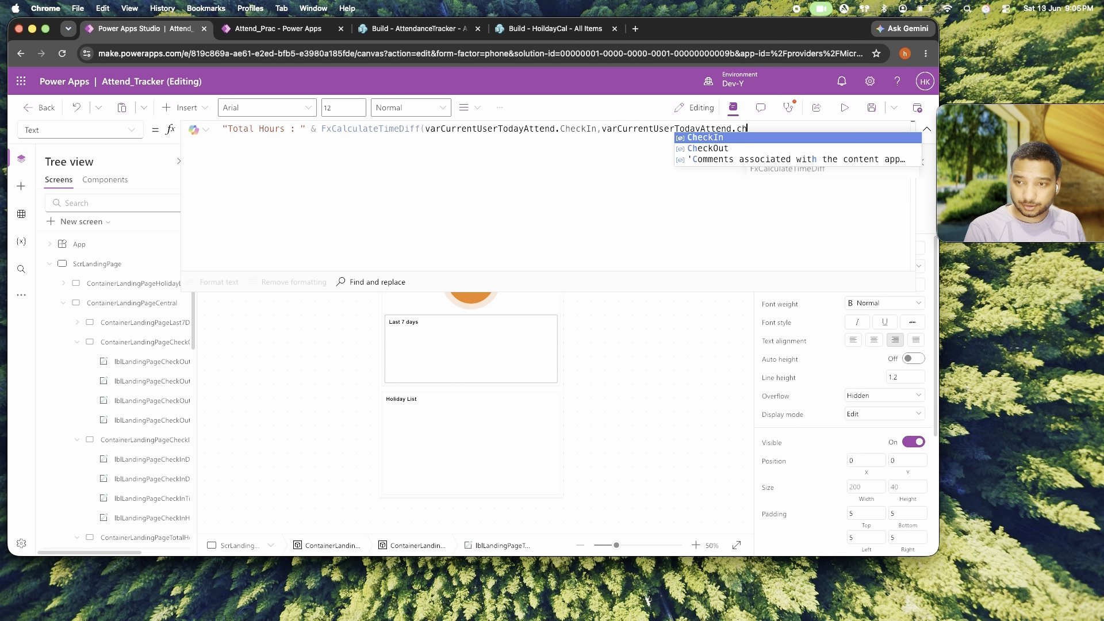
pyautogui.write('eckOut)')
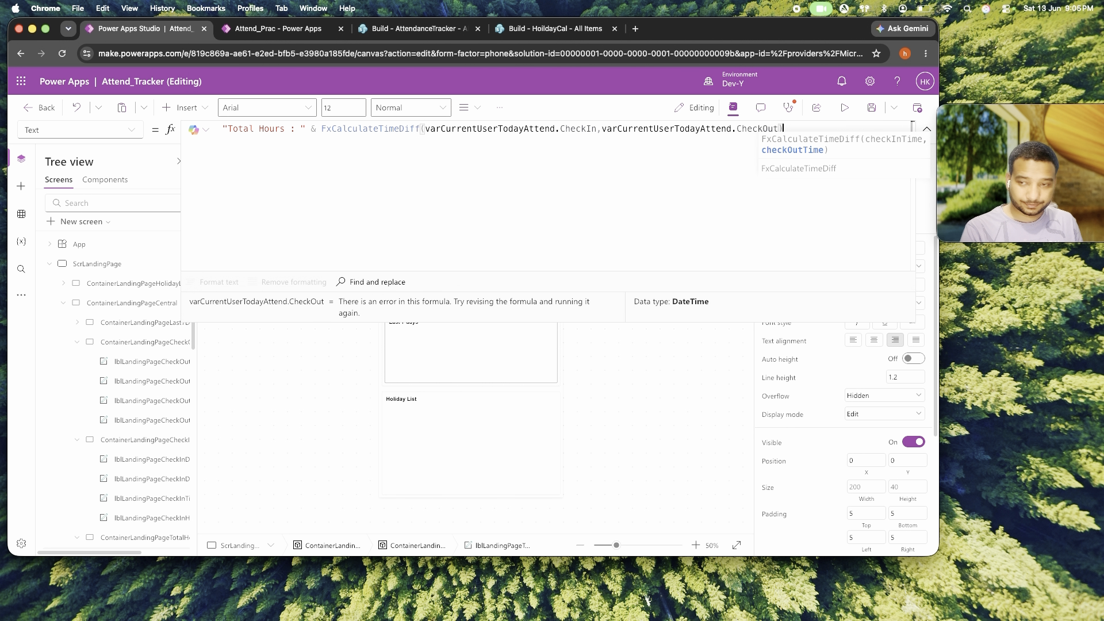
pyautogui.click(927, 130)
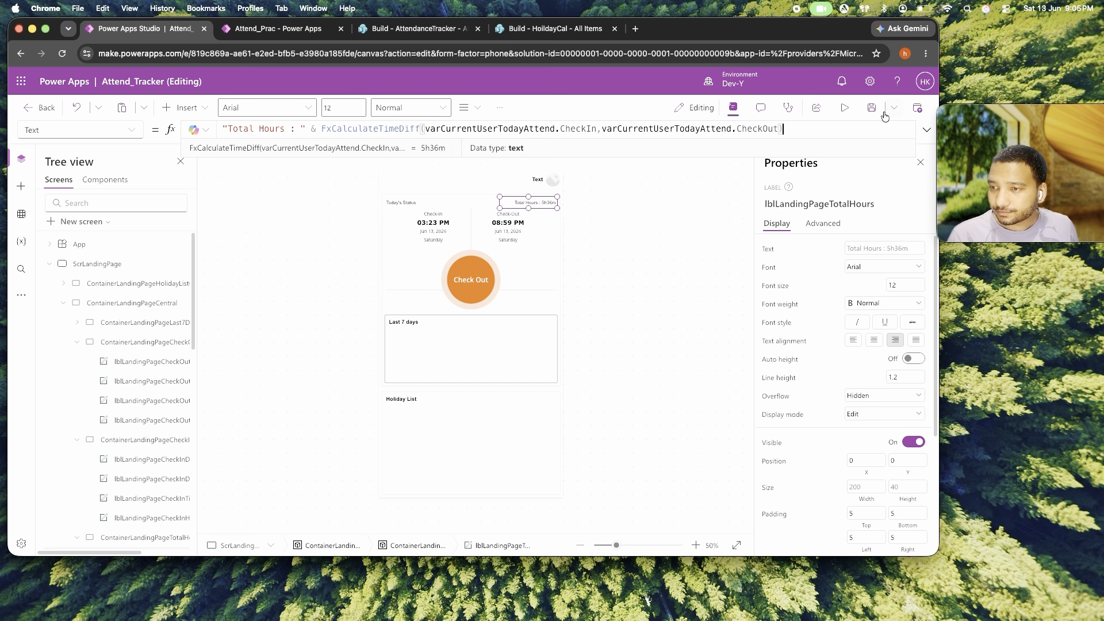
# Preview the landing page, examine its Total Hours label, and open the check-out screen through Check Out before leaving the preview.
pyautogui.click(844, 107)
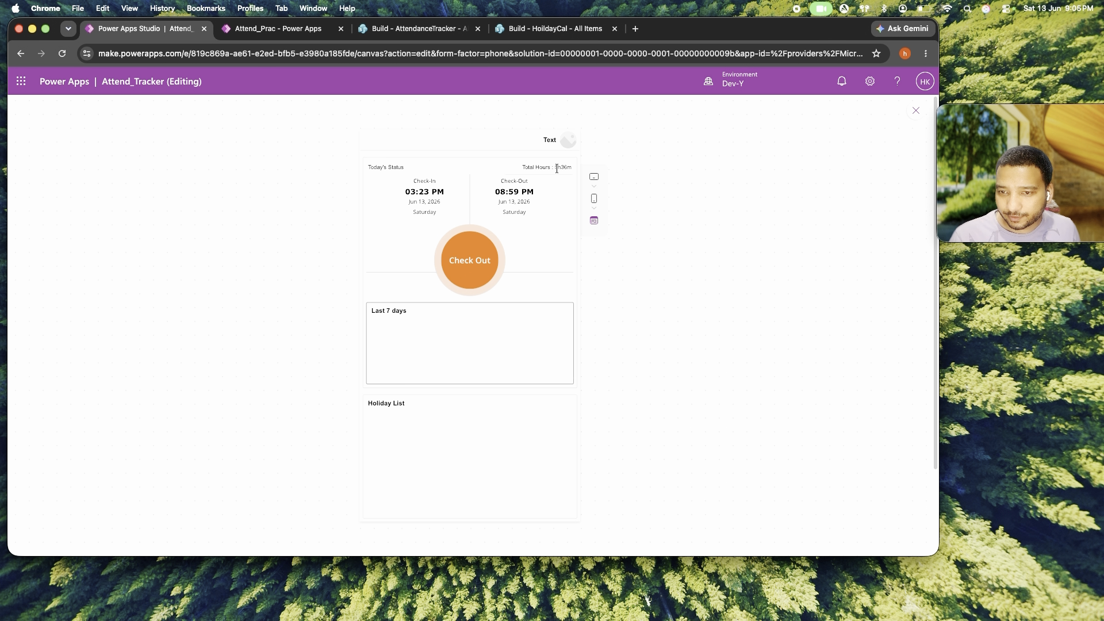
pyautogui.moveTo(557, 169); pyautogui.dragTo(564, 168)
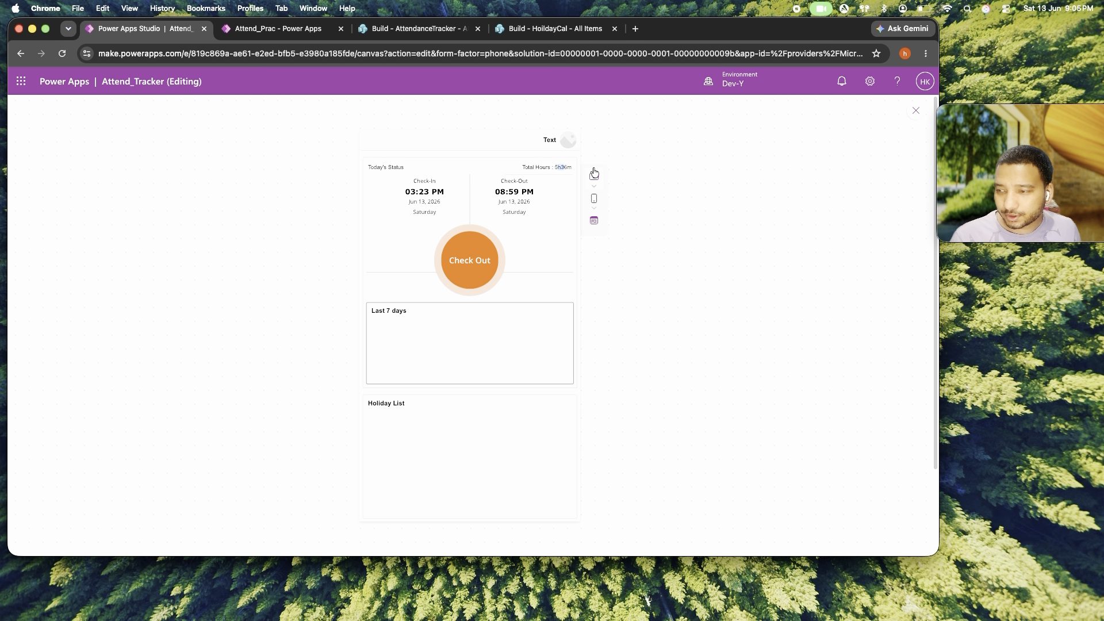
pyautogui.click(464, 286)
pyautogui.click(916, 111)
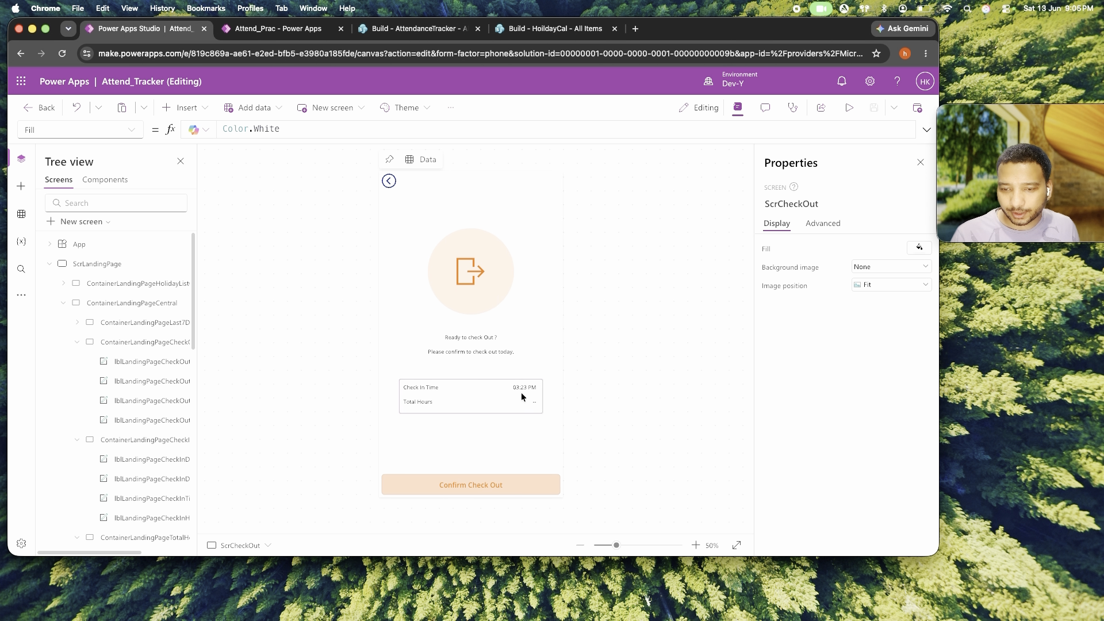
# On ScrCheckOut, replace the Text formula of the Total Hours value label with the start of a FxCalculateTimeDiff call.
pyautogui.click(521, 393)
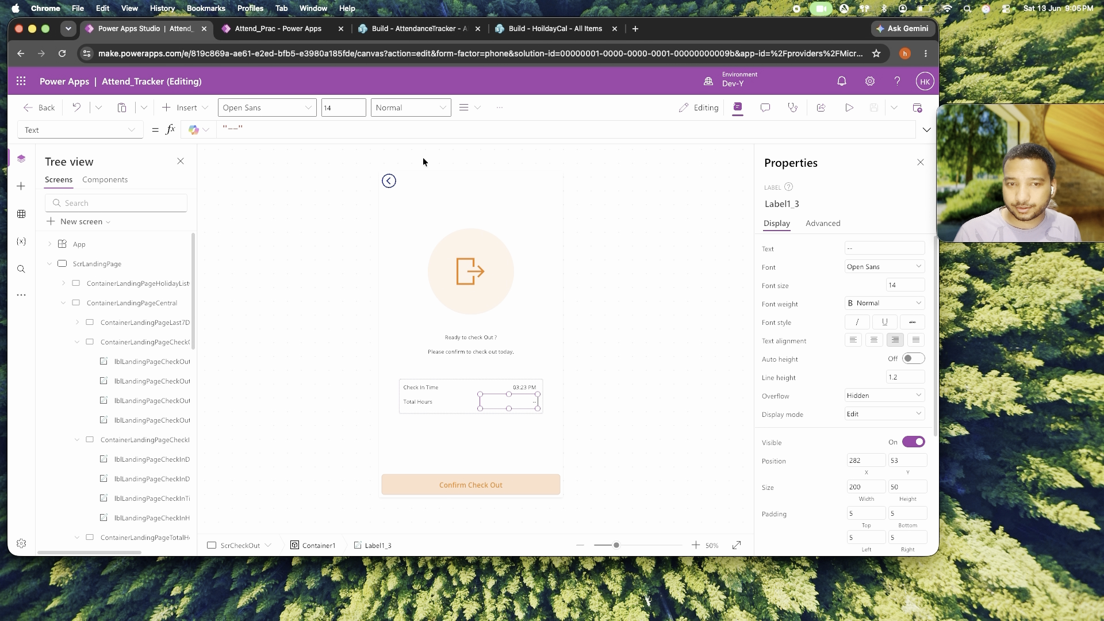
pyautogui.click(267, 127)
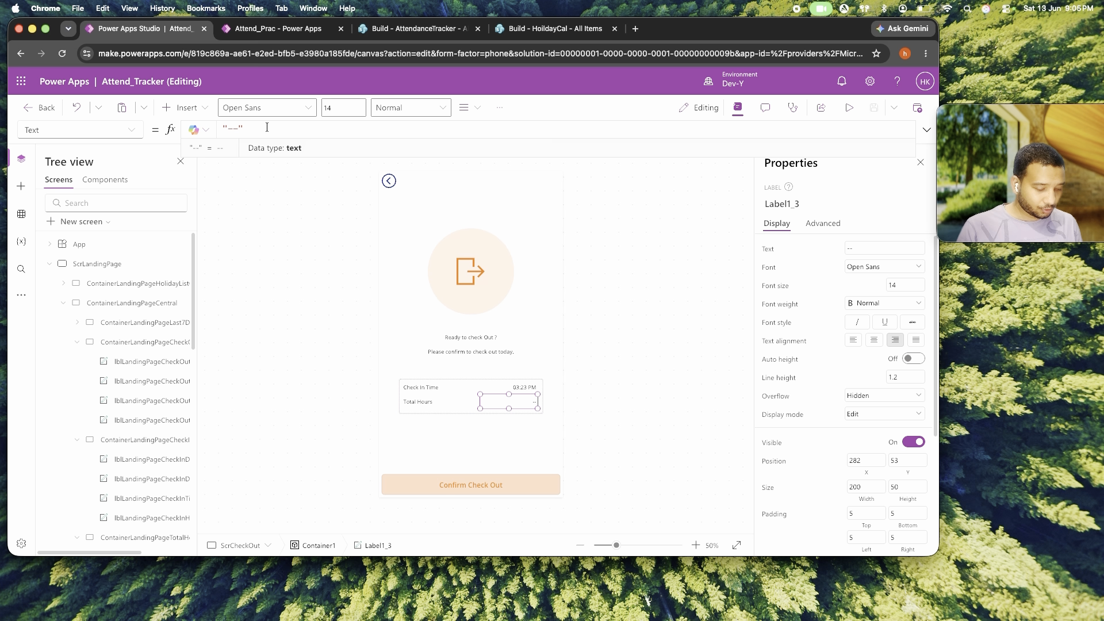
pyautogui.press('super+a')
pyautogui.press('BackSpace')
pyautogui.write('f')
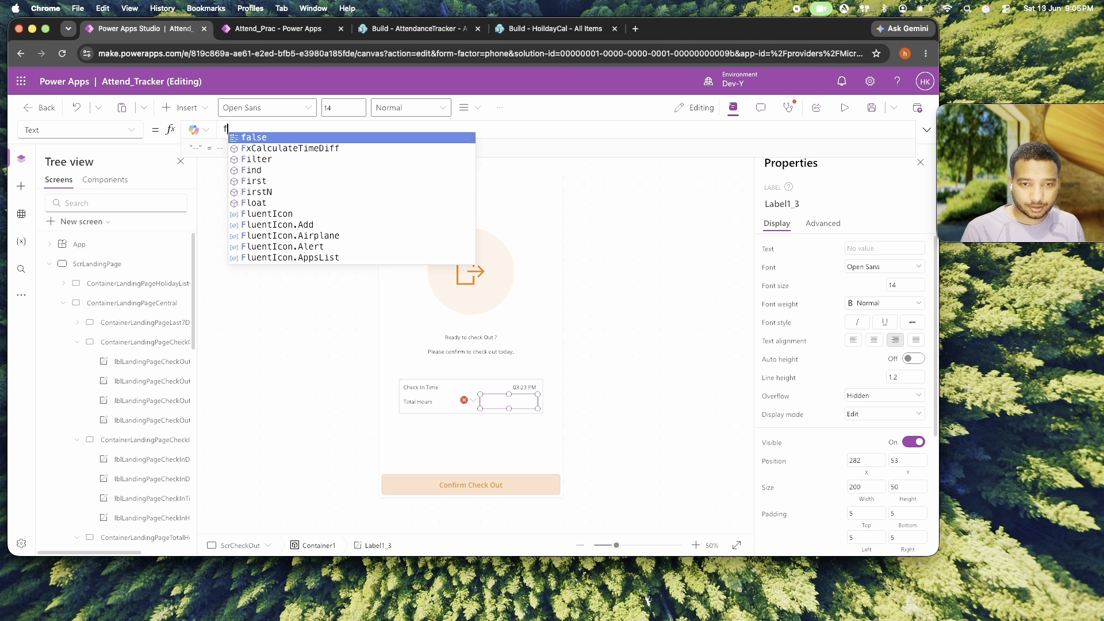
pyautogui.write('x')
pyautogui.press('Tab')
# Enter varCurrentUserTodayAttend.CheckIn as the first argument of the label's FxCalculateTimeDiff call.
pyautogui.write('va')
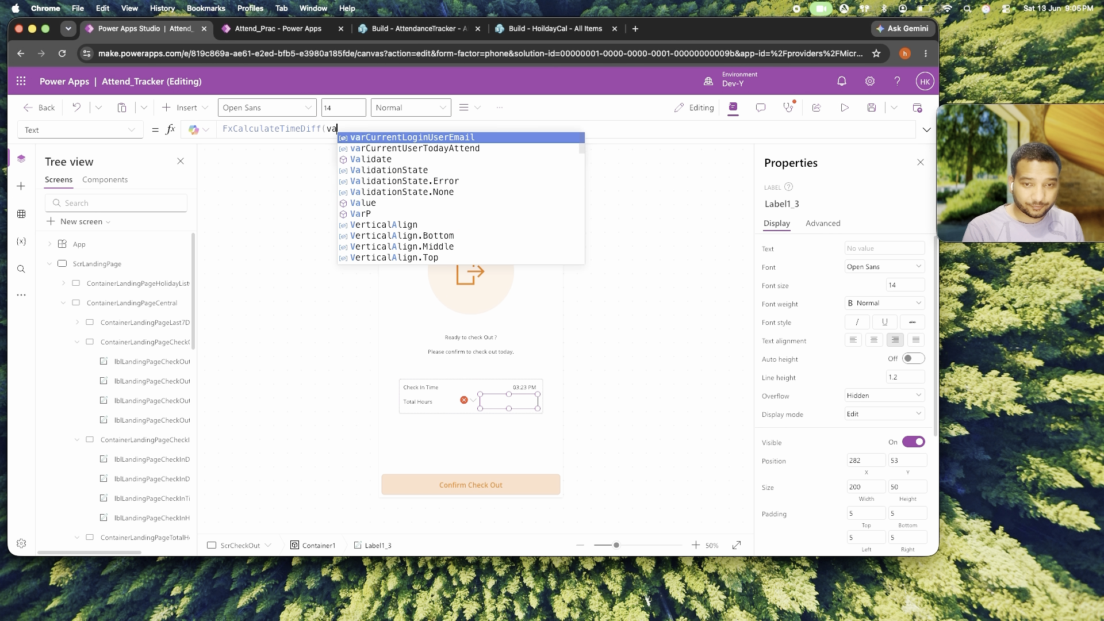
pyautogui.write('r')
pyautogui.press('Down')
pyautogui.press('Tab')
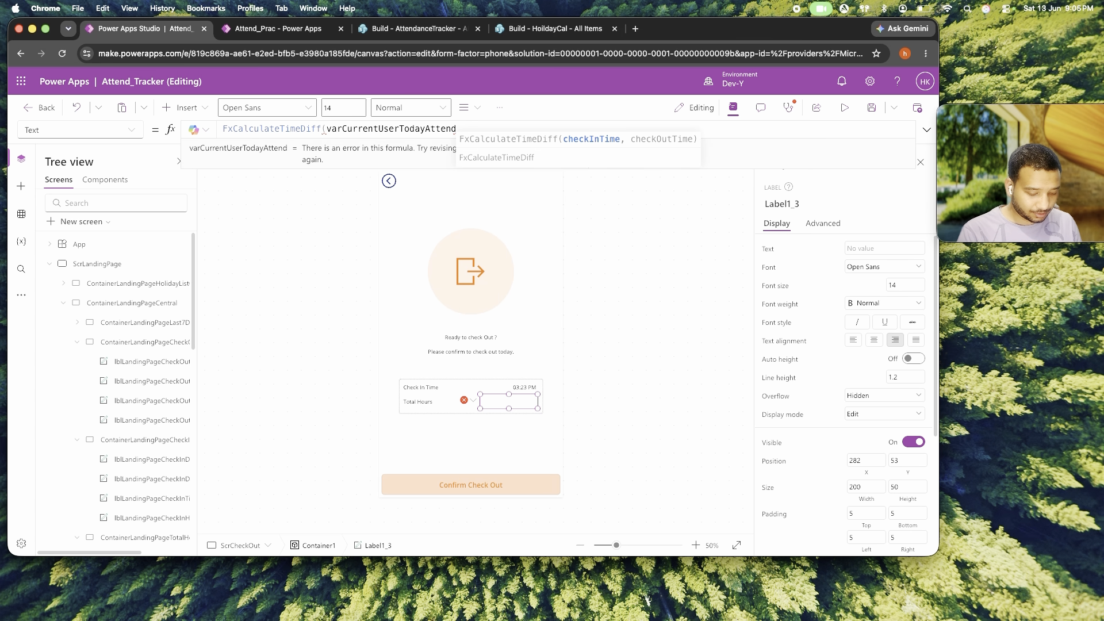
pyautogui.write(',c')
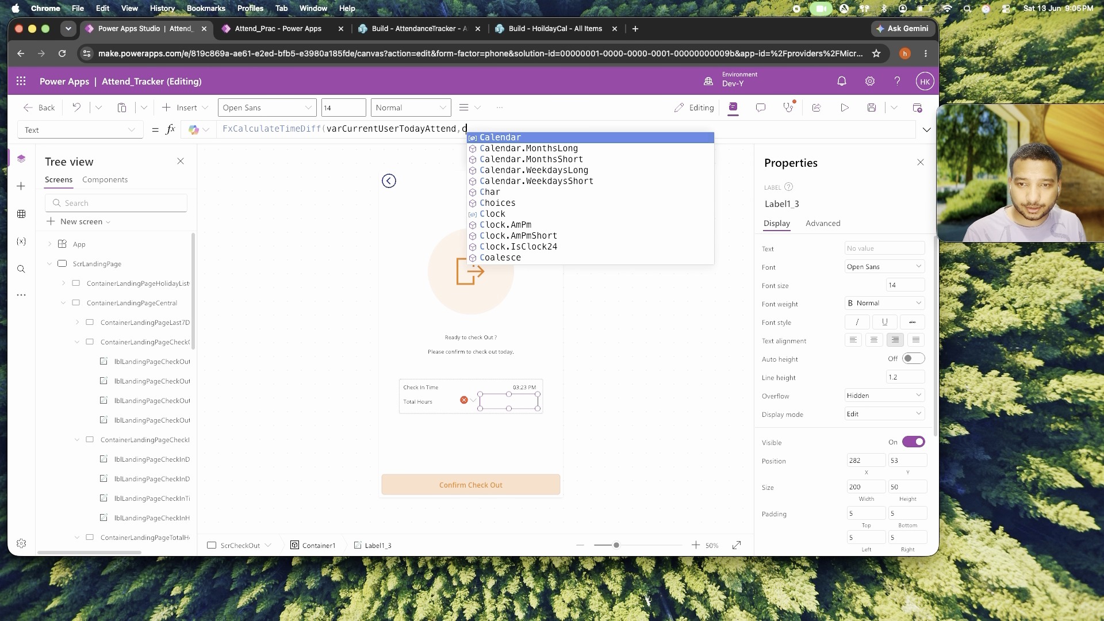
pyautogui.press('BackSpace')
pyautogui.press('BackSpace')
pyautogui.write('.ch')
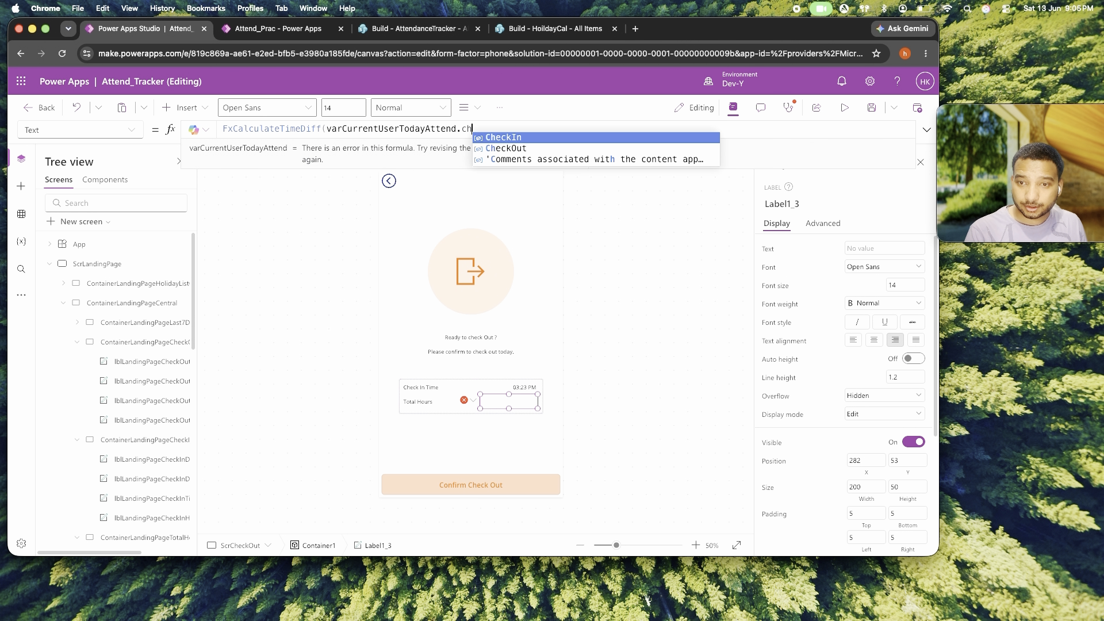
pyautogui.press('Tab')
# Complete the label's FxCalculateTimeDiff call with Now() as the second argument.
pyautogui.write(',now')
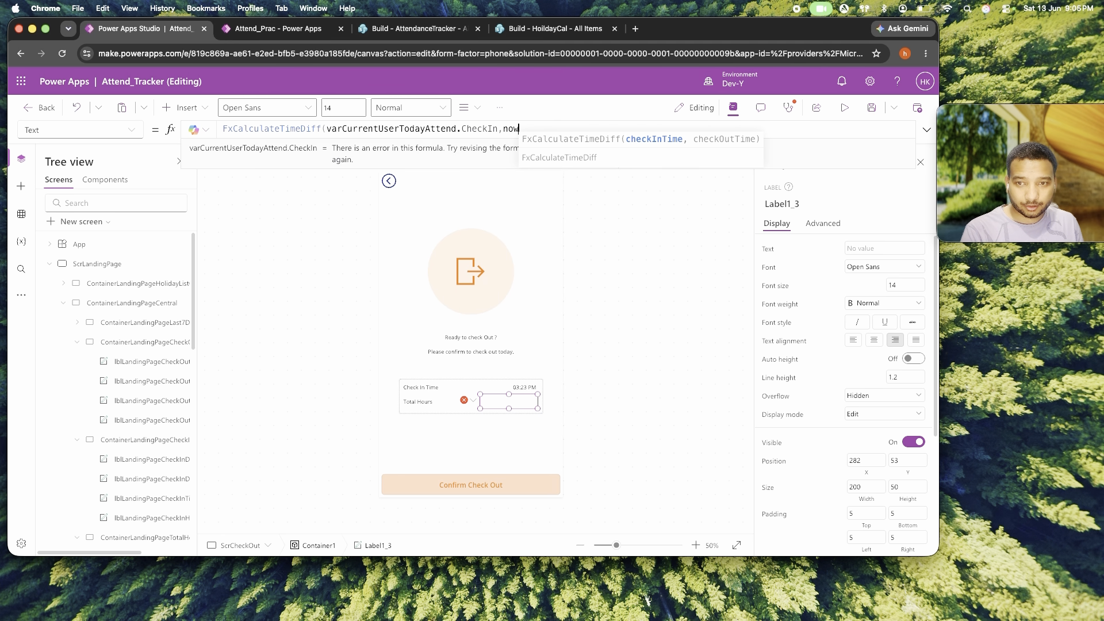
pyautogui.press('BackSpace')
pyautogui.press('BackSpace')
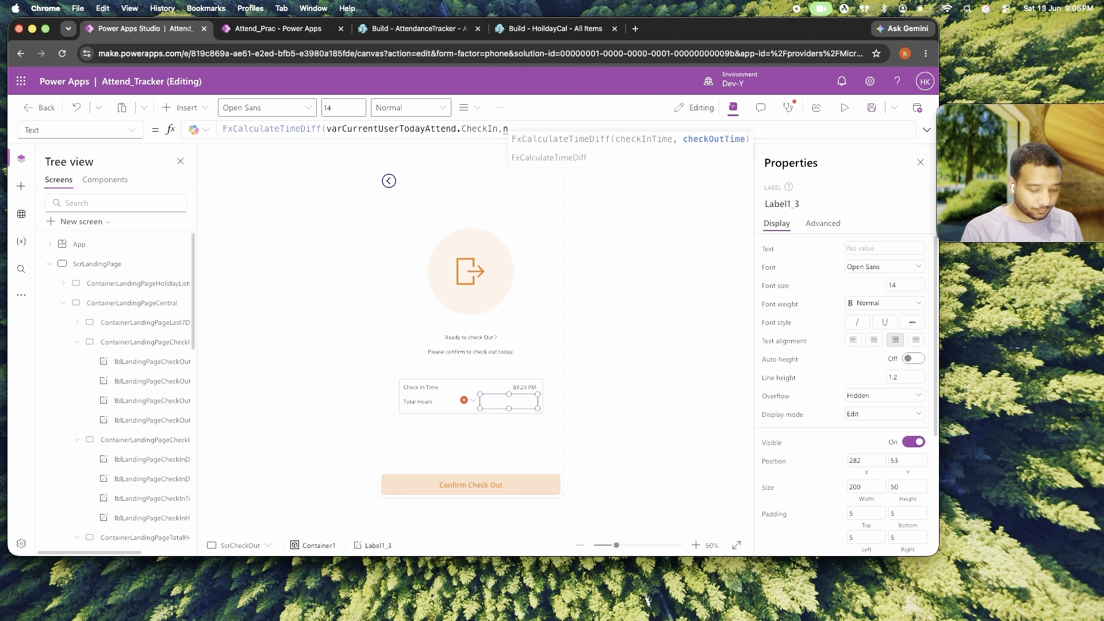
pyautogui.write('ow')
pyautogui.press('Tab')
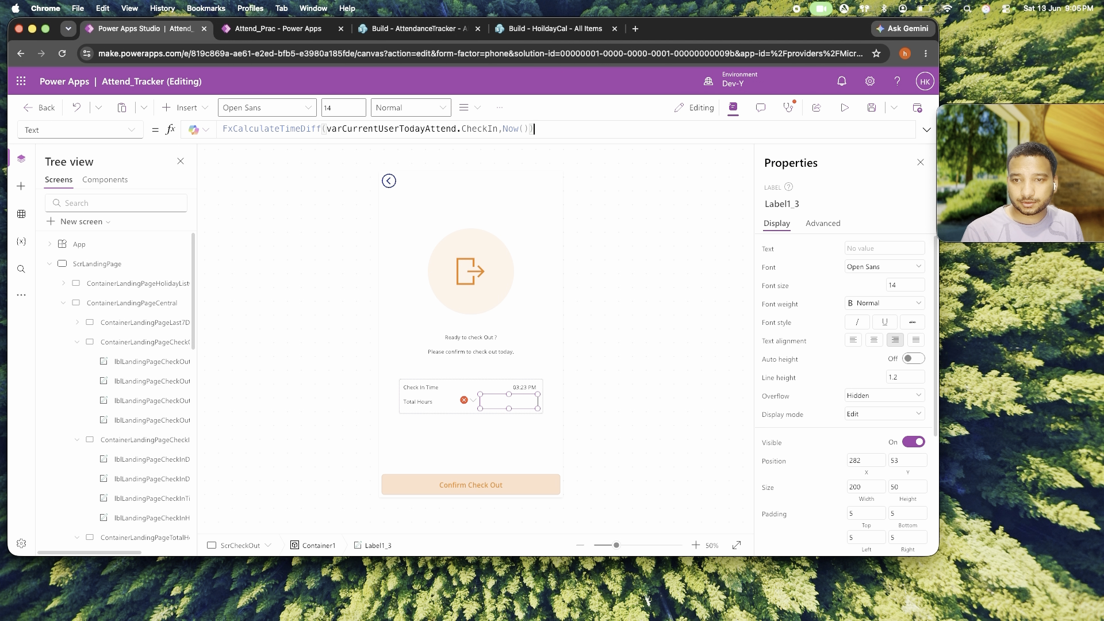
# Preview the check-out screen, examine its Total Hours value, and return to editing.
pyautogui.click(844, 108)
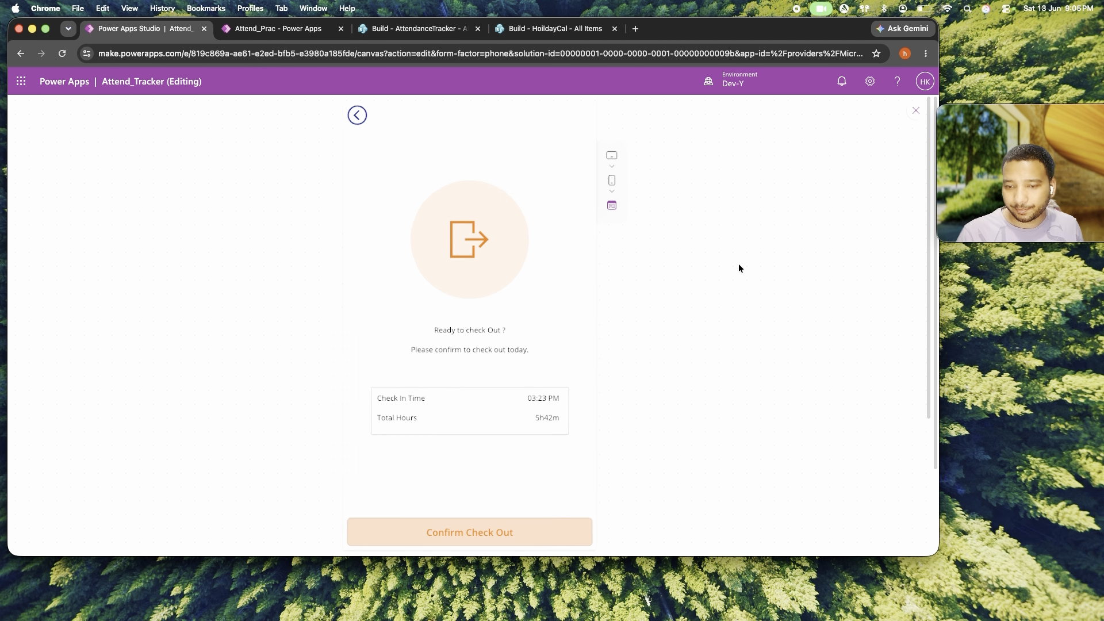
pyautogui.moveTo(527, 407); pyautogui.dragTo(544, 406)
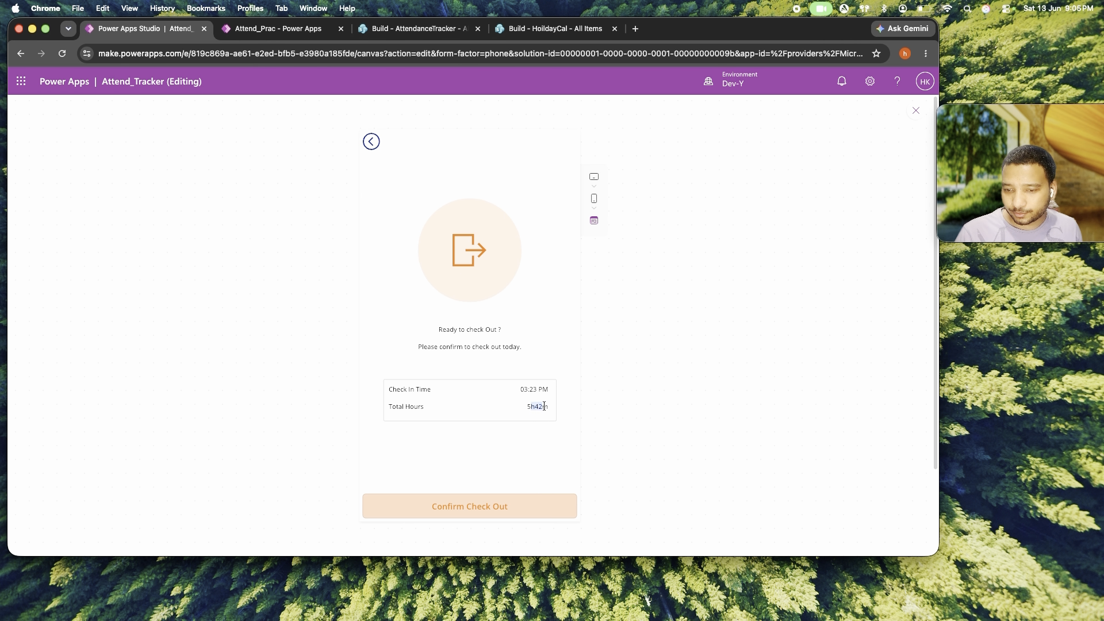
pyautogui.click(916, 112)
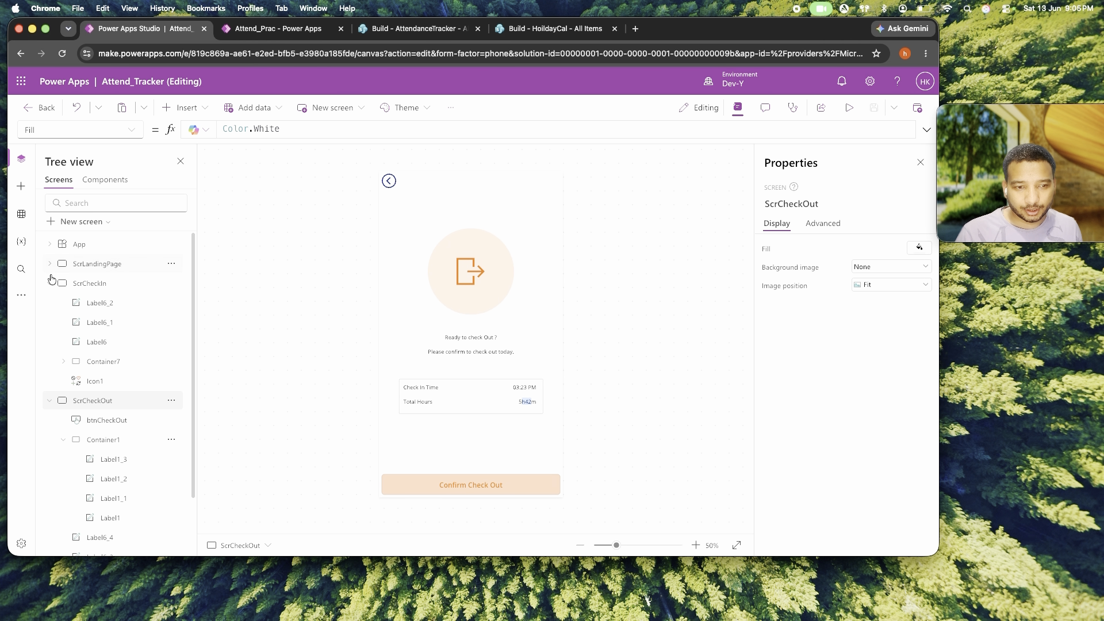
# Enter Set(varCurrentTime,Now()) as the OnVisible formula of ScrCheckIn.
pyautogui.click(83, 283)
pyautogui.click(114, 122)
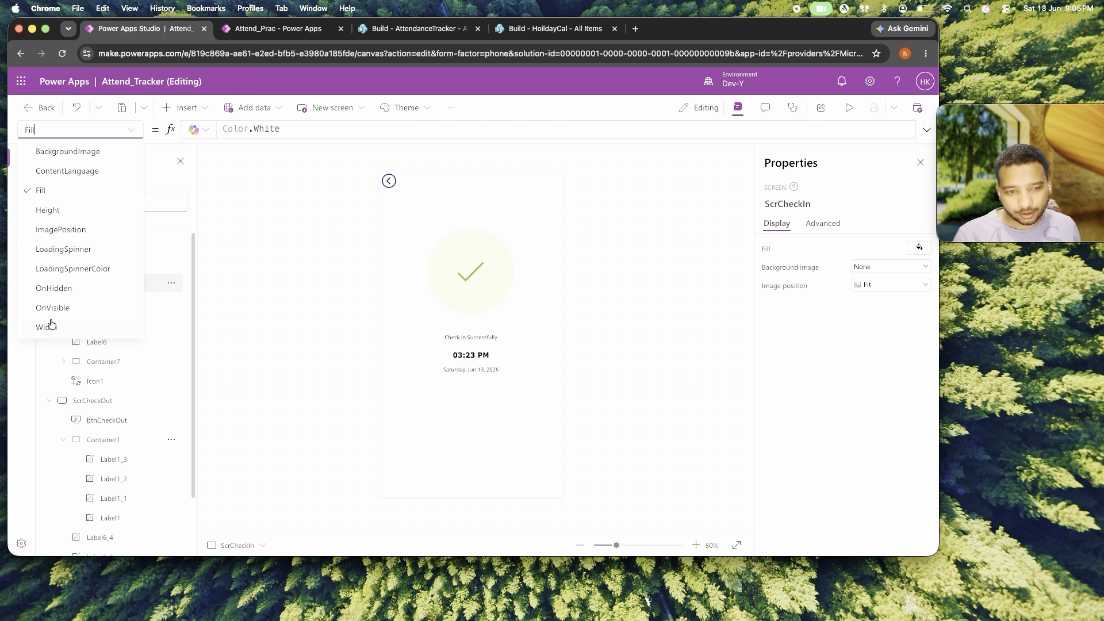
pyautogui.click(64, 308)
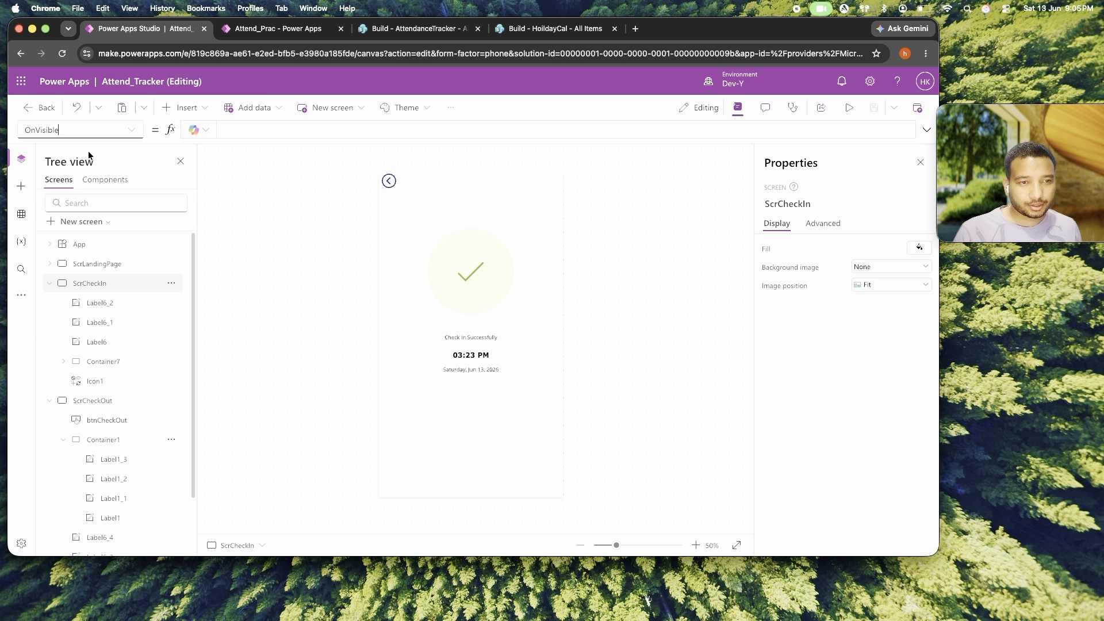
pyautogui.click(265, 131)
pyautogui.write('Set(varC')
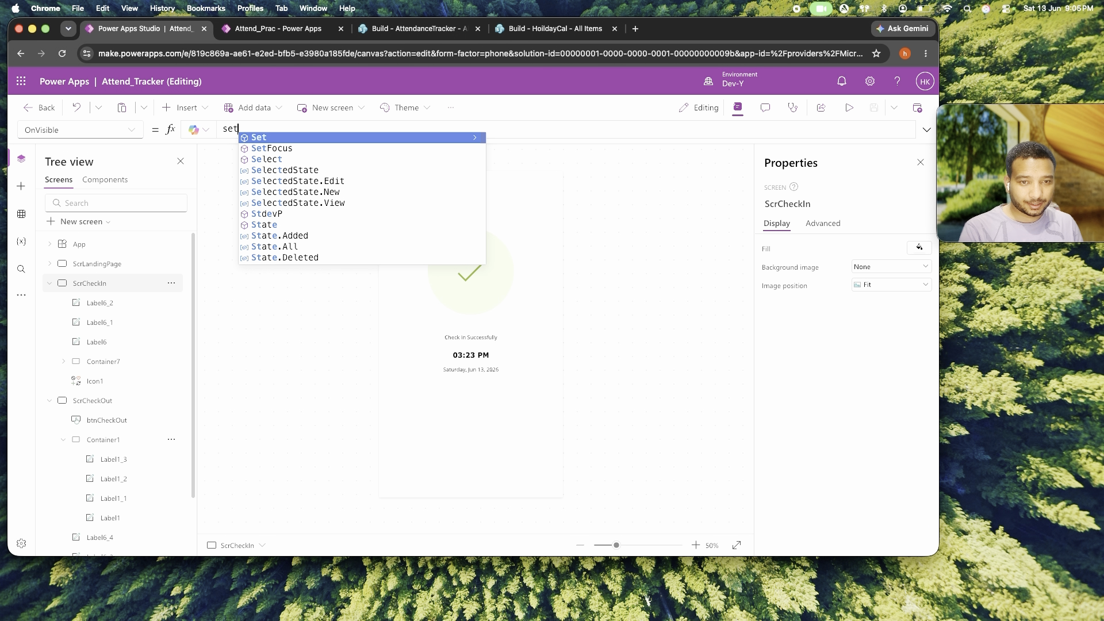
pyautogui.write('urre')
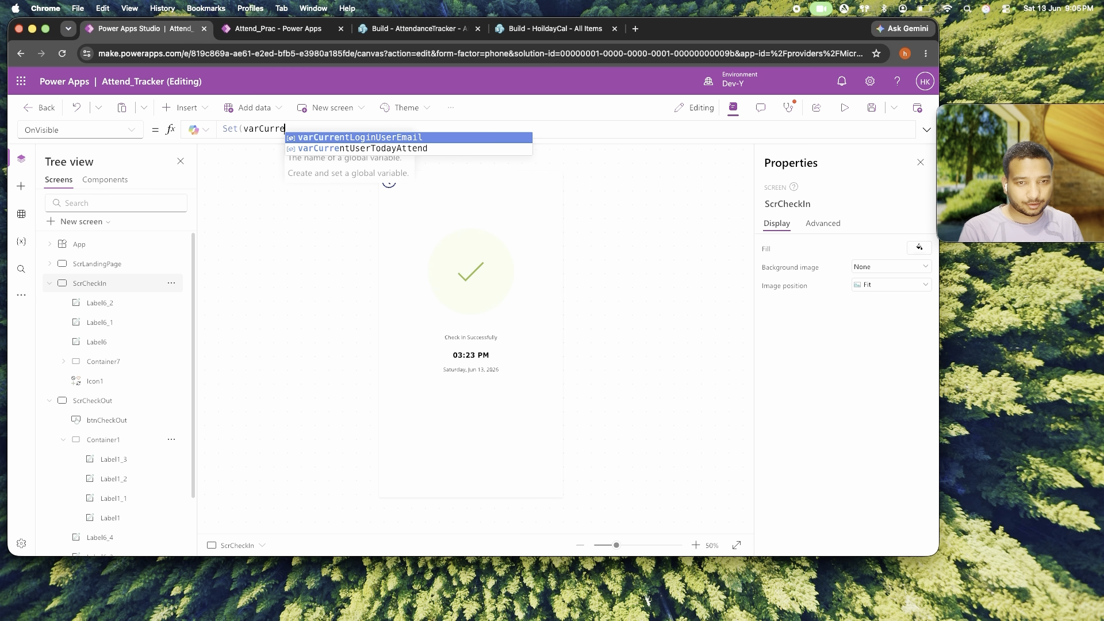
pyautogui.write('ntTime,')
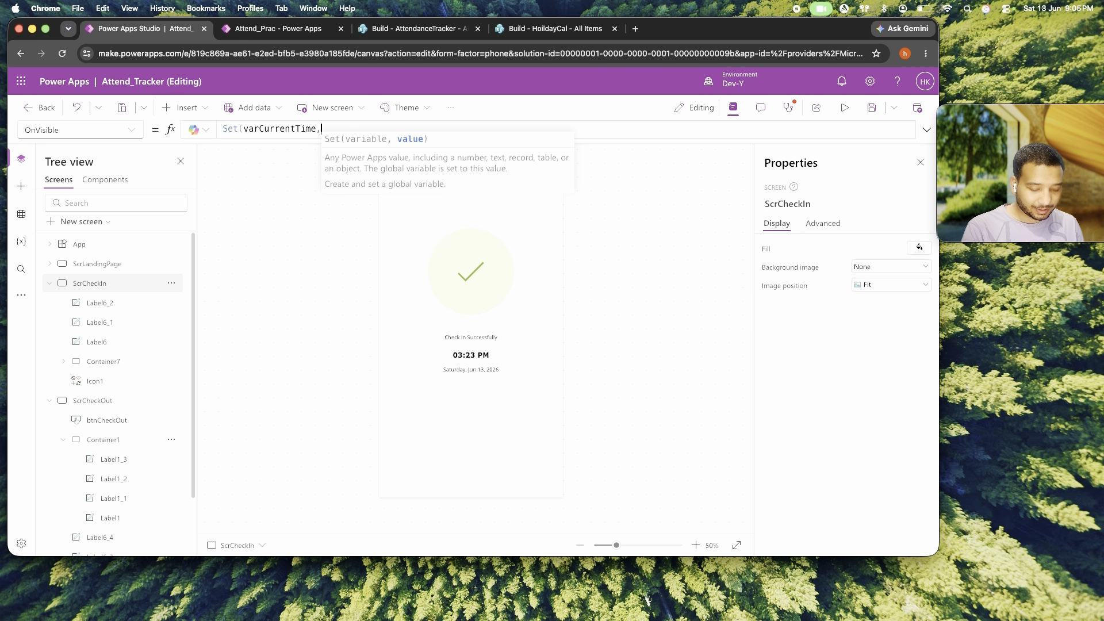
pyautogui.write('Now())')
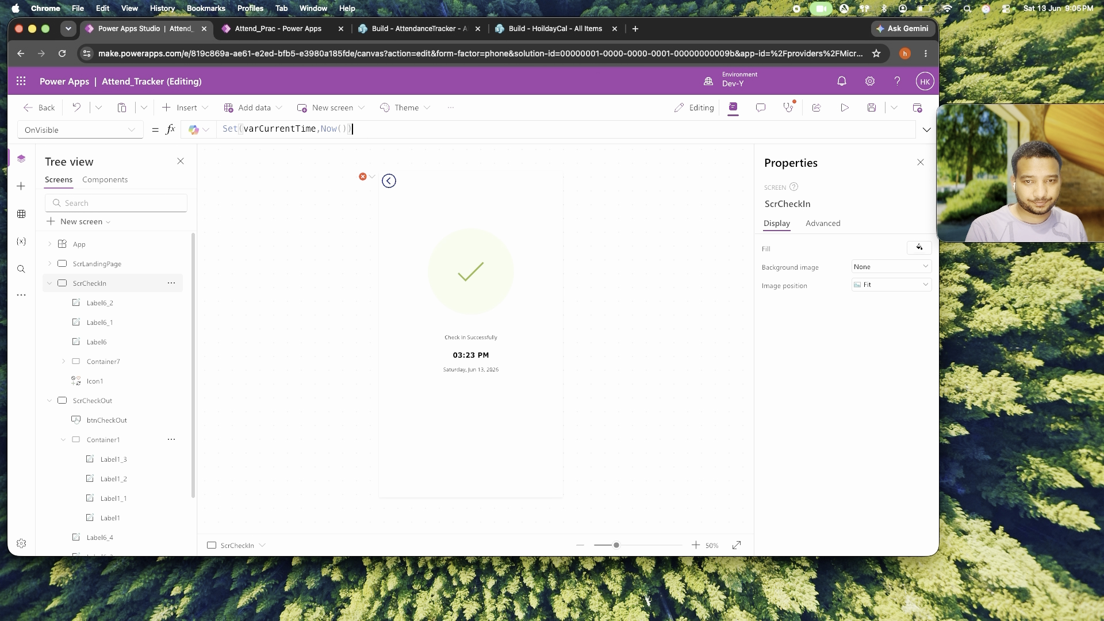
# Move the Set(varCurrentTime,Now()) formula from ScrCheckIn's OnVisible to ScrCheckOut's OnVisible and save the app.
pyautogui.tripleClick(298, 130)
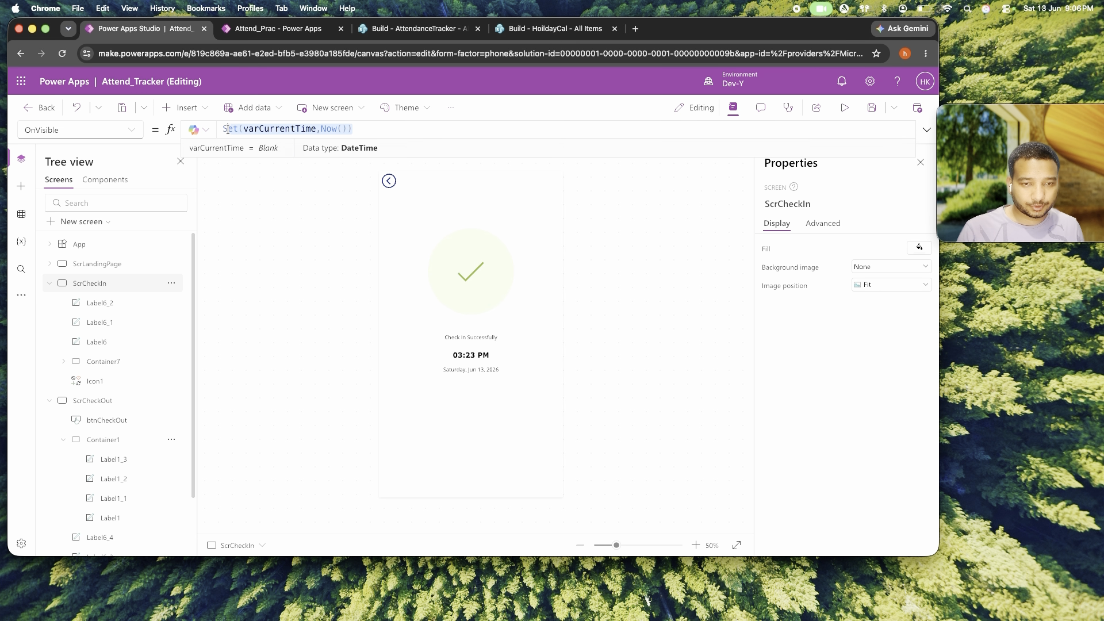
pyautogui.press('Right')
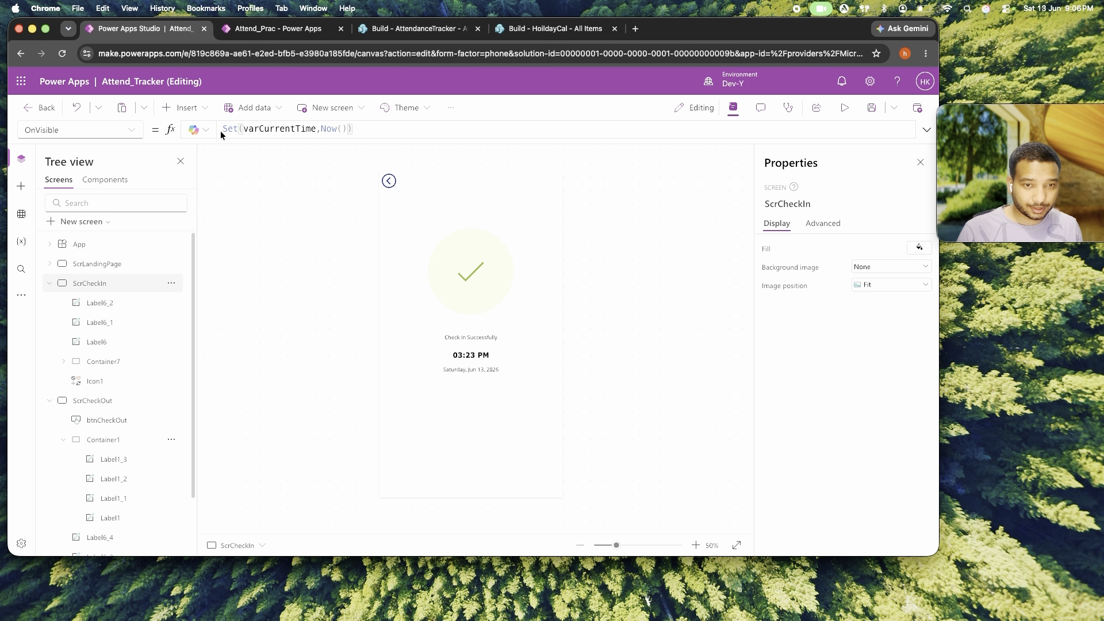
pyautogui.press('BackSpace')
pyautogui.click(50, 283)
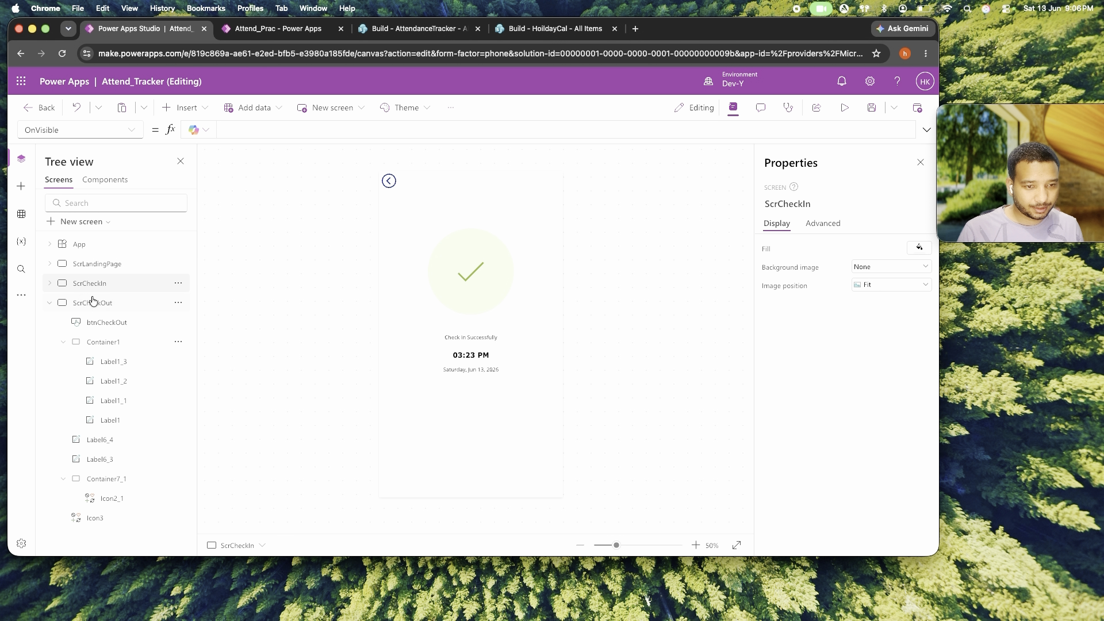
pyautogui.click(92, 302)
pyautogui.click(136, 136)
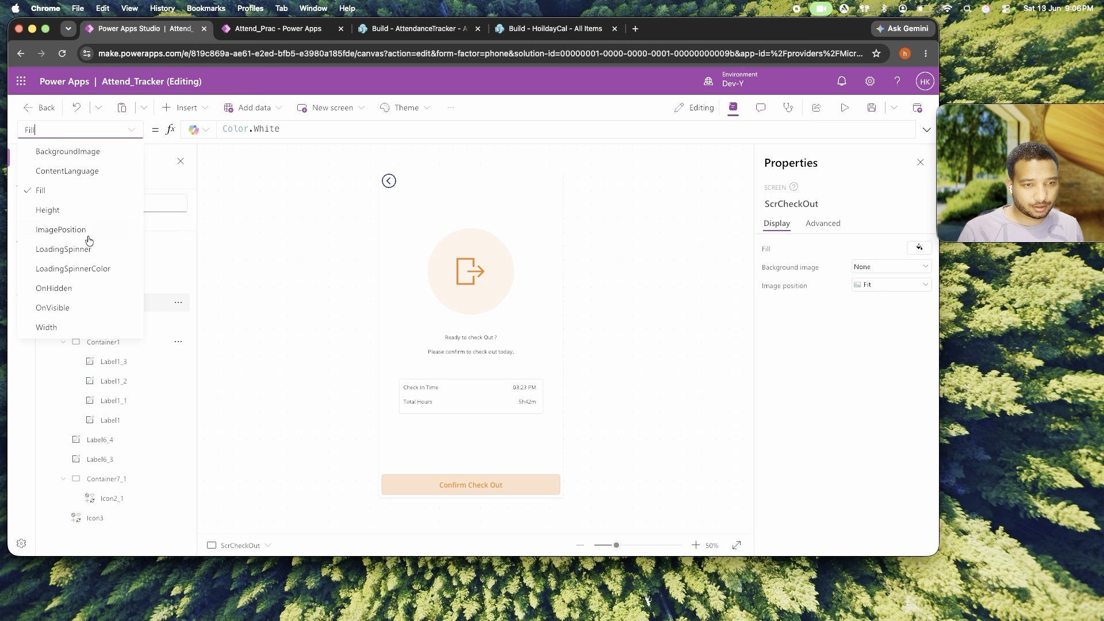
pyautogui.click(67, 299)
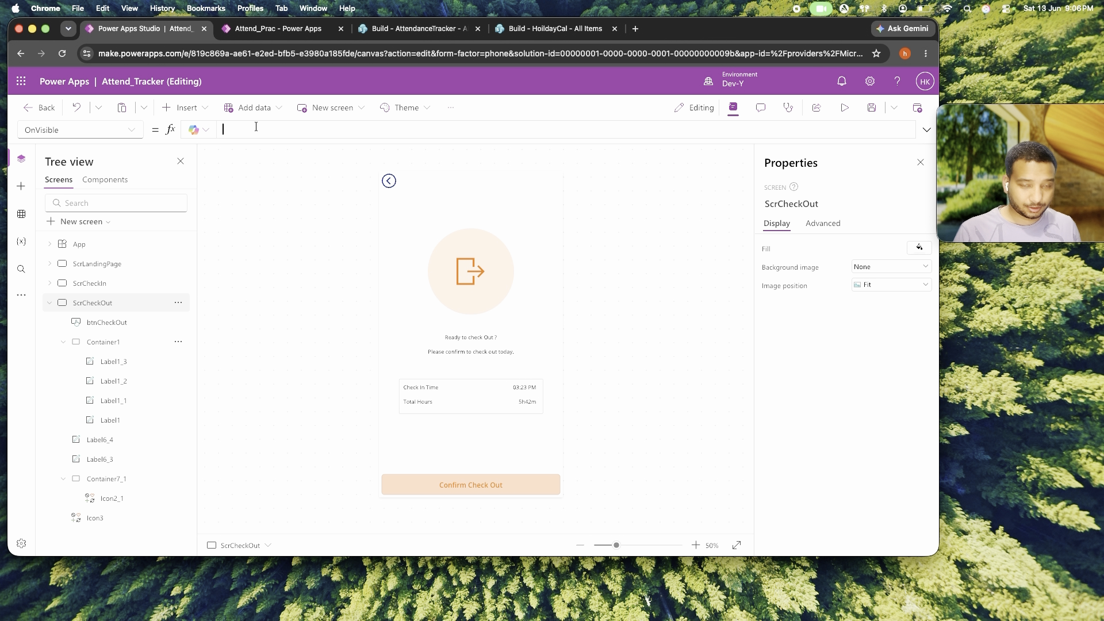
pyautogui.write('Set(varCurrentTime,Now())')
pyautogui.press('super+s')
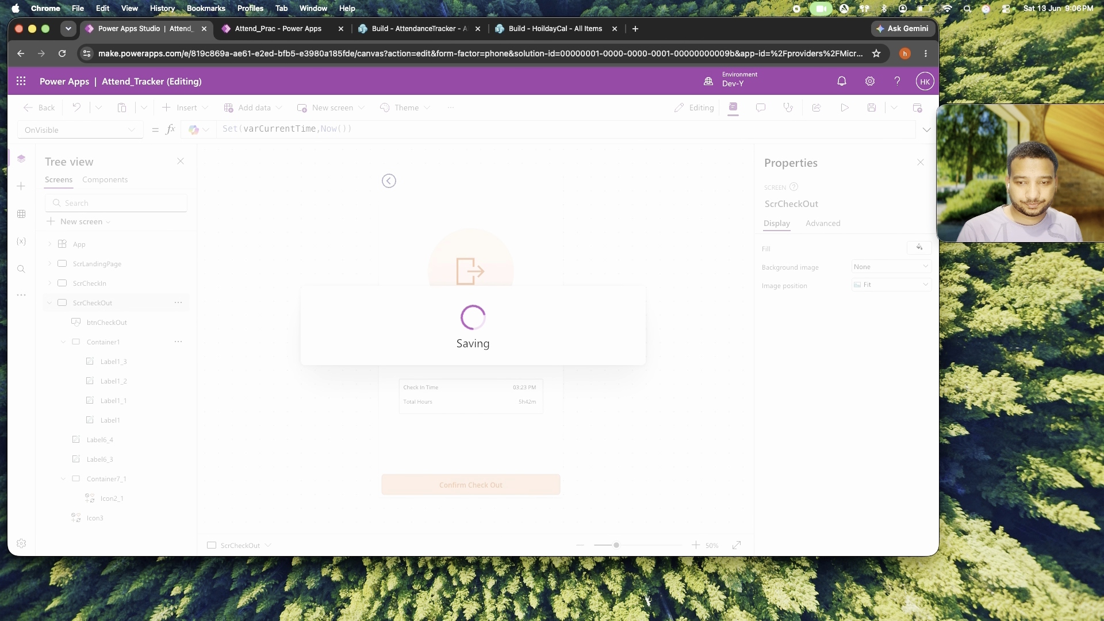
pyautogui.click(590, 354)
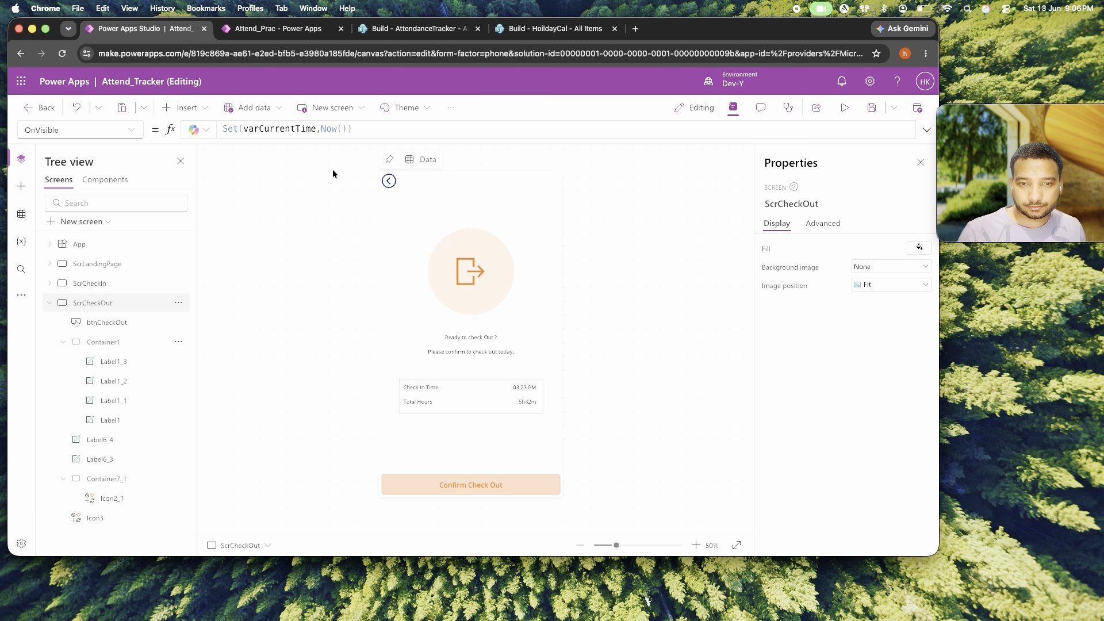
# In the check-out screen's Total Hours value label, replace Now() in the FxCalculateTimeDiff call with the copied variable name varCurrentTime.
pyautogui.doubleClick(277, 128)
pyautogui.press('super+c')
pyautogui.click(530, 400)
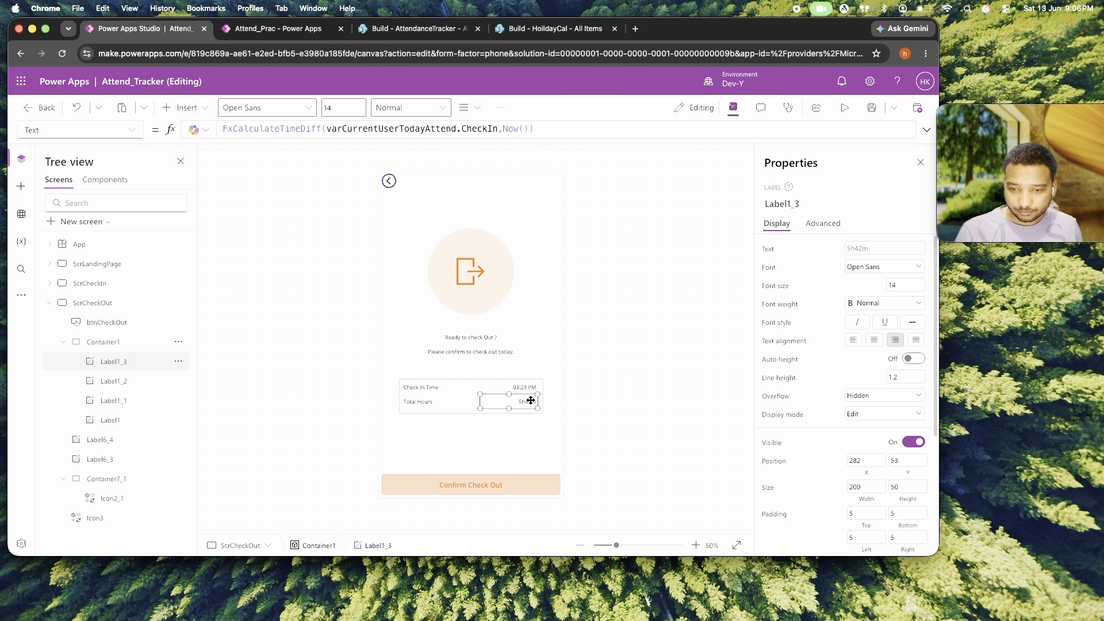
pyautogui.moveTo(462, 129); pyautogui.dragTo(524, 129)
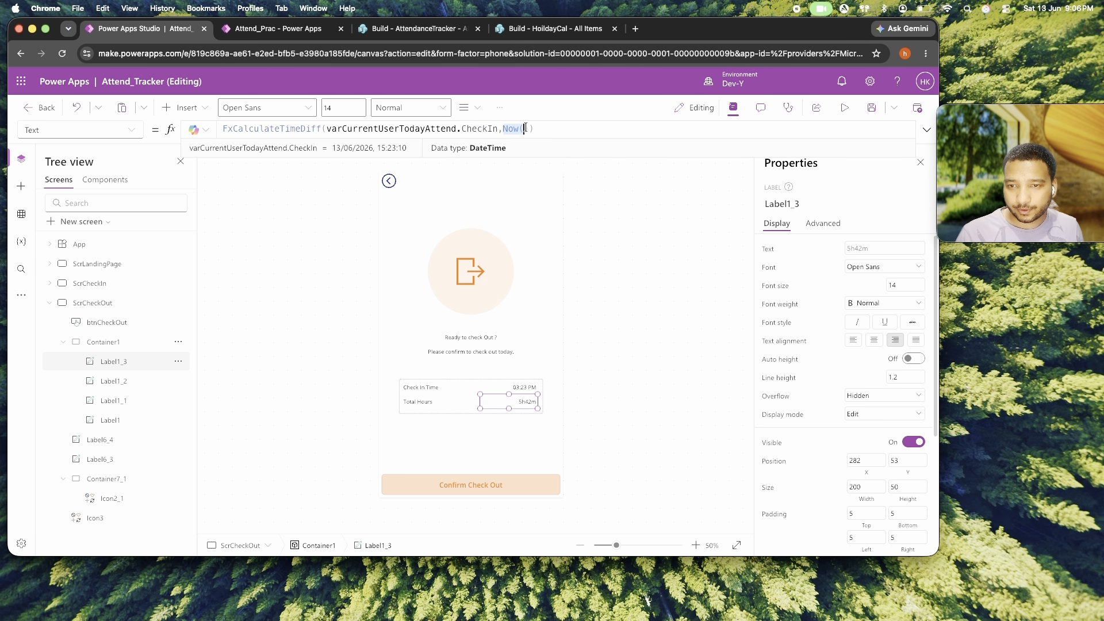
pyautogui.click(645, 288)
# Preview ScrCheckOut directly, rerun the preview from ScrLandingPage through Check Out, and compare the Total Hours value.
pyautogui.click(844, 108)
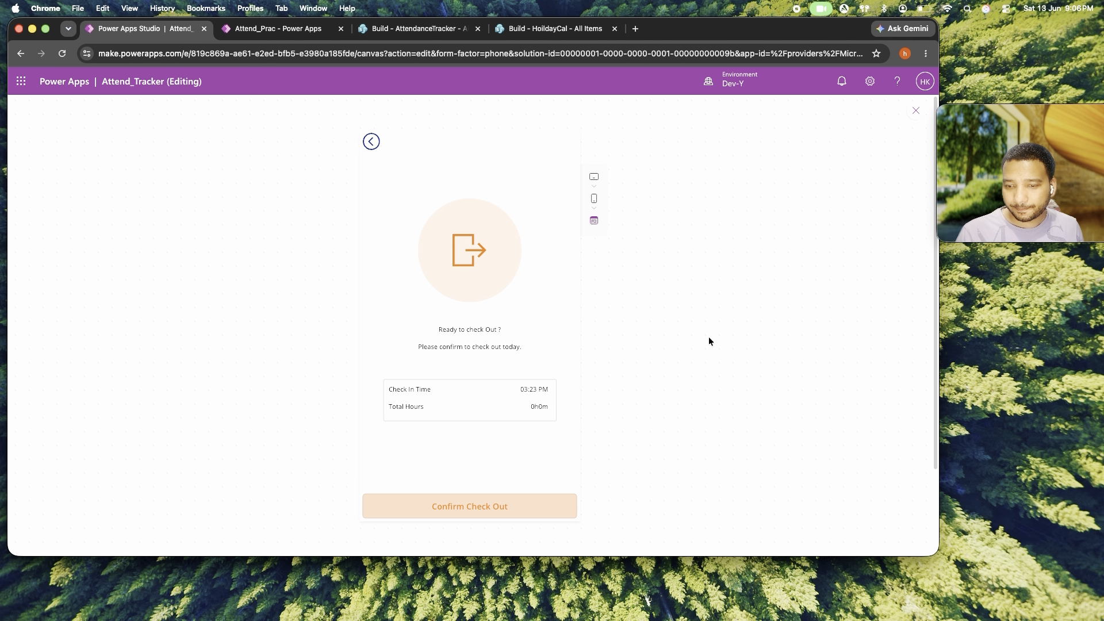
pyautogui.click(916, 110)
pyautogui.click(105, 283)
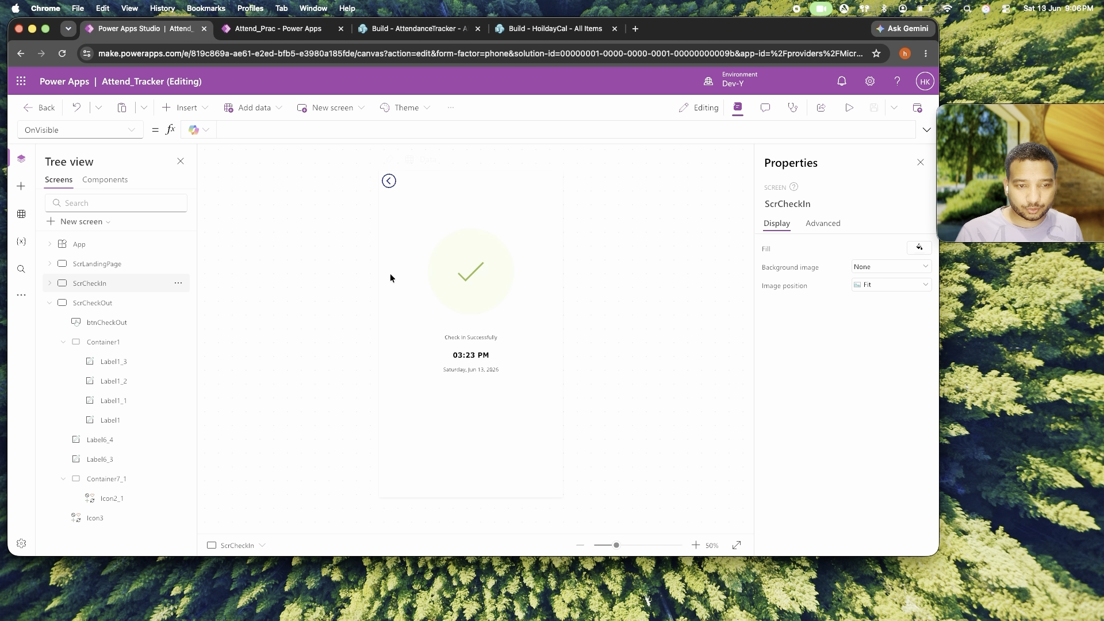
pyautogui.click(86, 265)
pyautogui.click(849, 109)
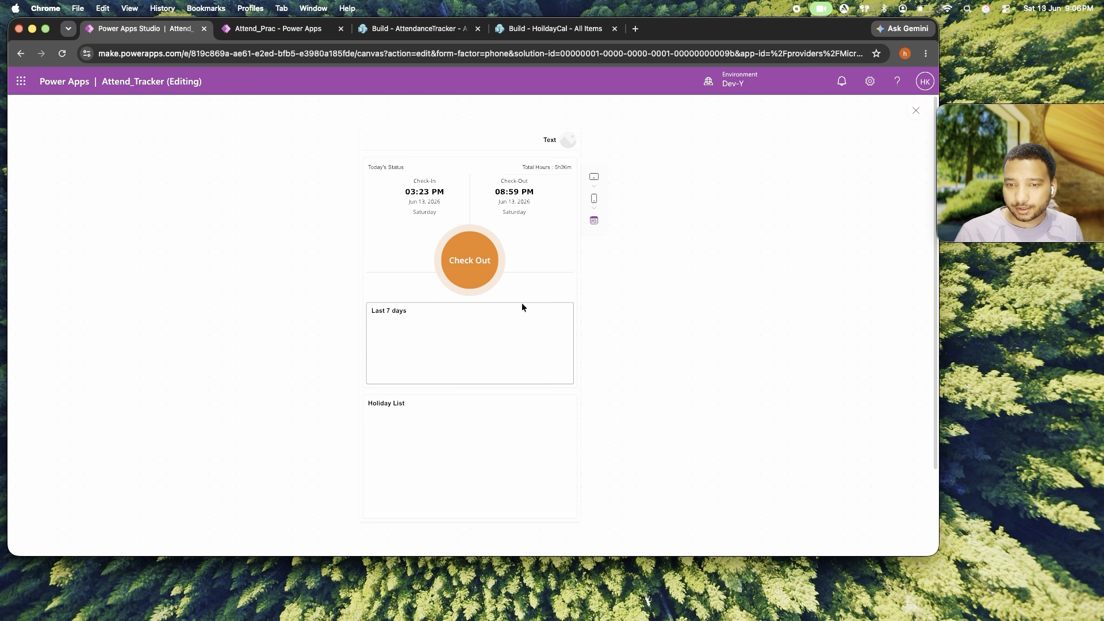
pyautogui.click(470, 260)
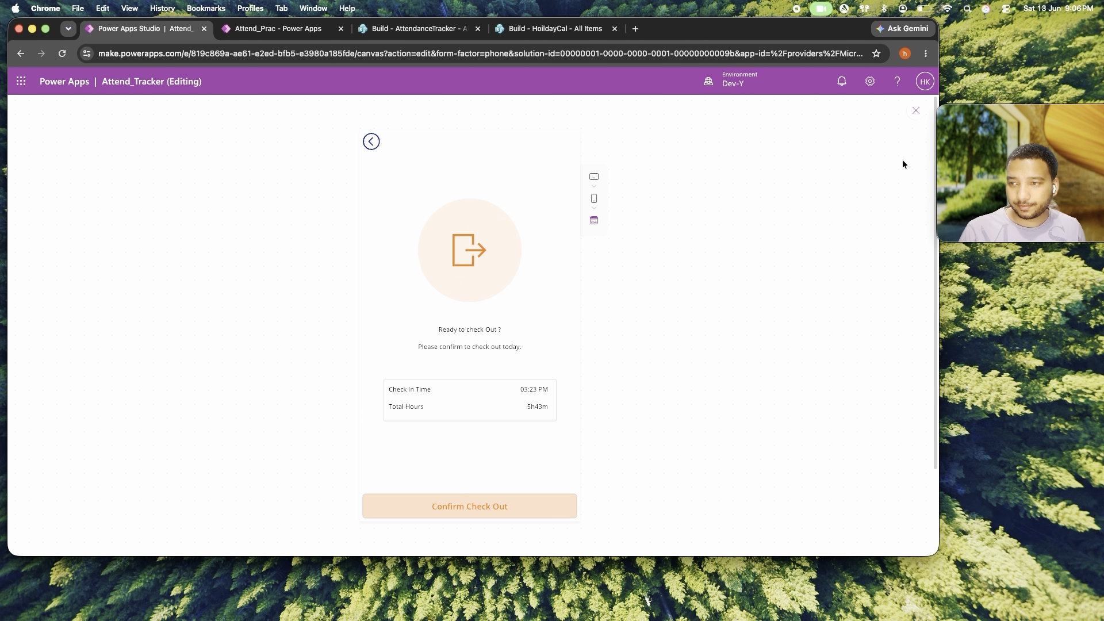
# In the App object's Formulas, add a space after the h in FxCalculateTimeDiff's "h" text so hours and minutes are separated.
pyautogui.click(911, 117)
pyautogui.click(528, 402)
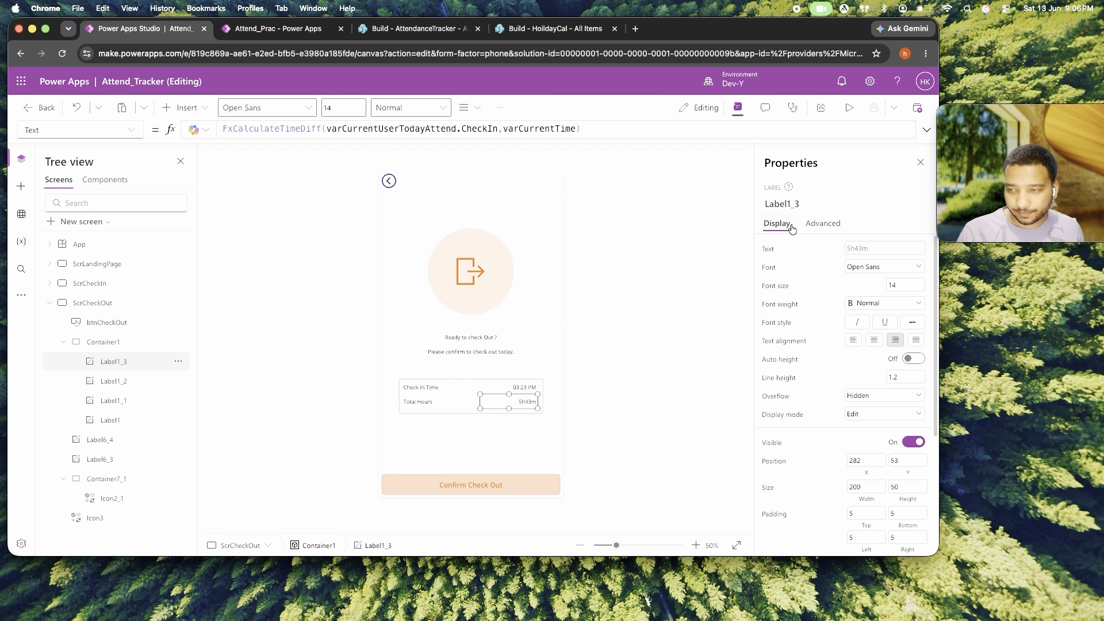
pyautogui.click(86, 243)
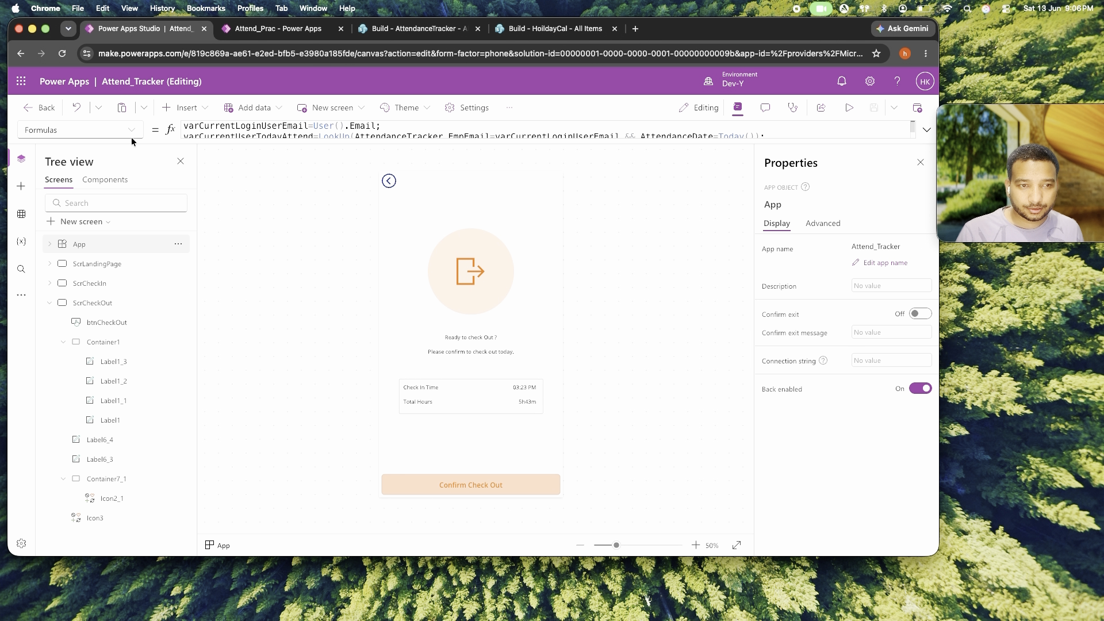
pyautogui.click(927, 130)
pyautogui.click(453, 184)
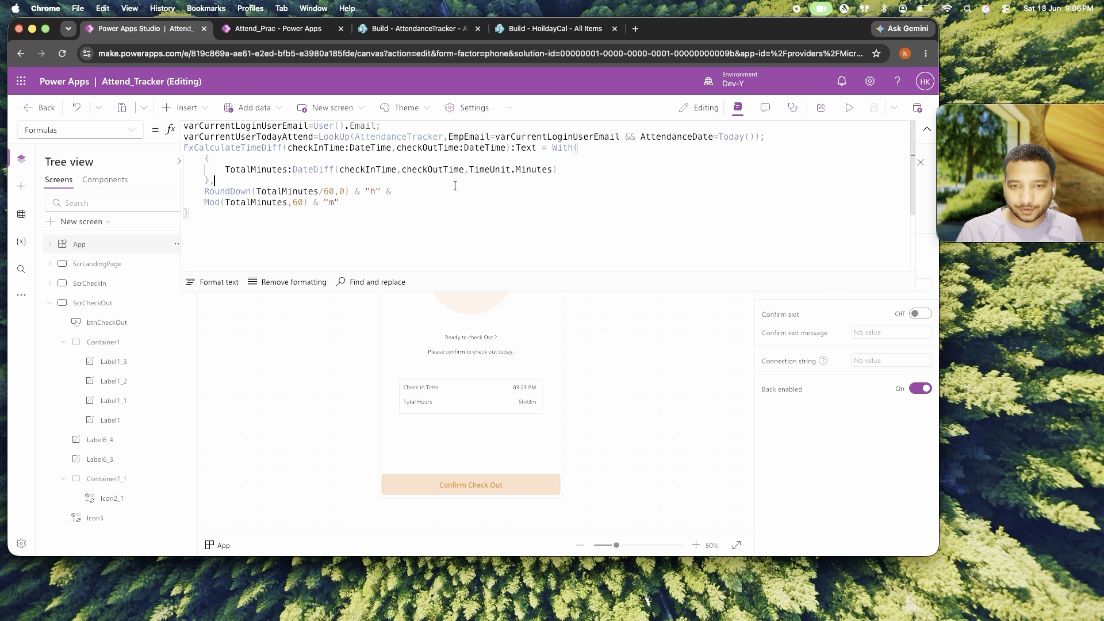
pyautogui.click(379, 192)
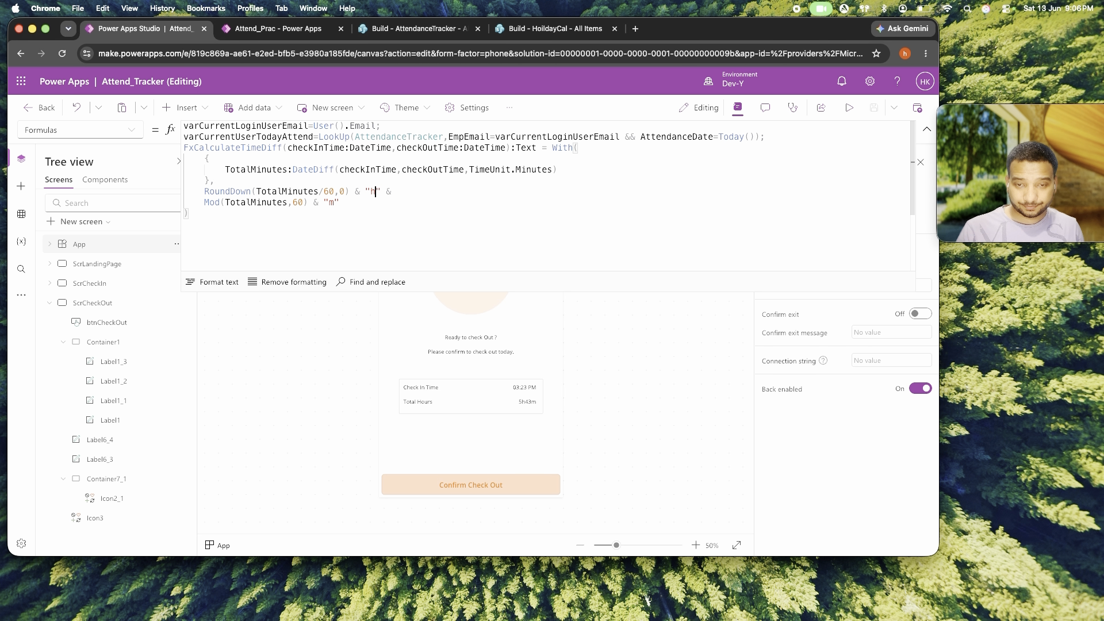
# Preview ScrCheckOut and ScrLandingPage to examine the spacing of the Total Hours values.
pyautogui.click(844, 107)
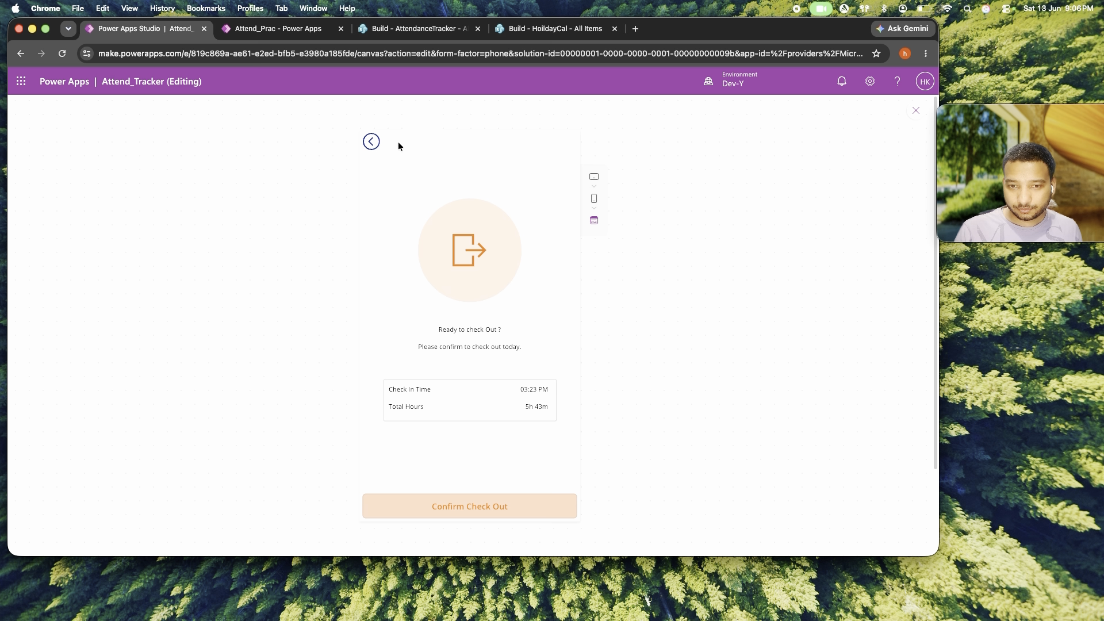
pyautogui.click(915, 110)
pyautogui.click(102, 263)
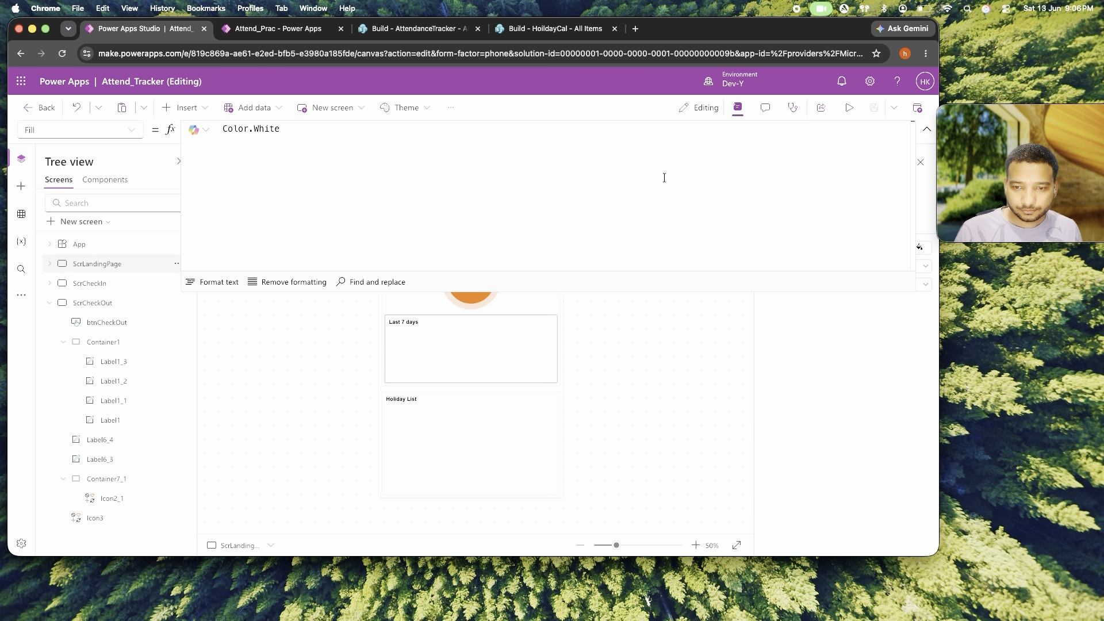
pyautogui.click(855, 111)
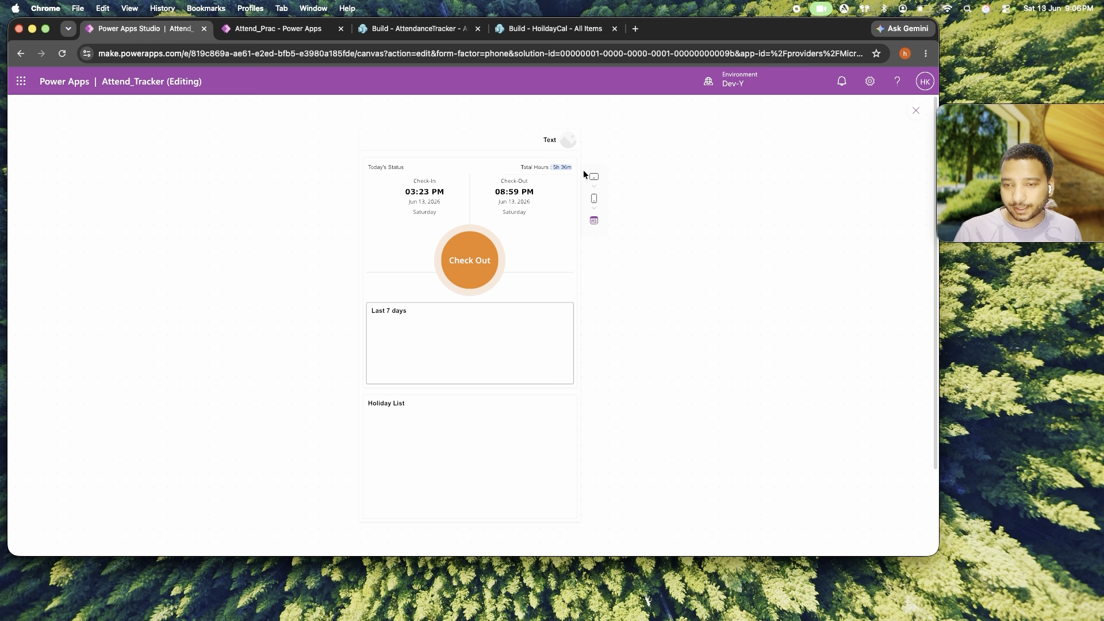
pyautogui.click(915, 110)
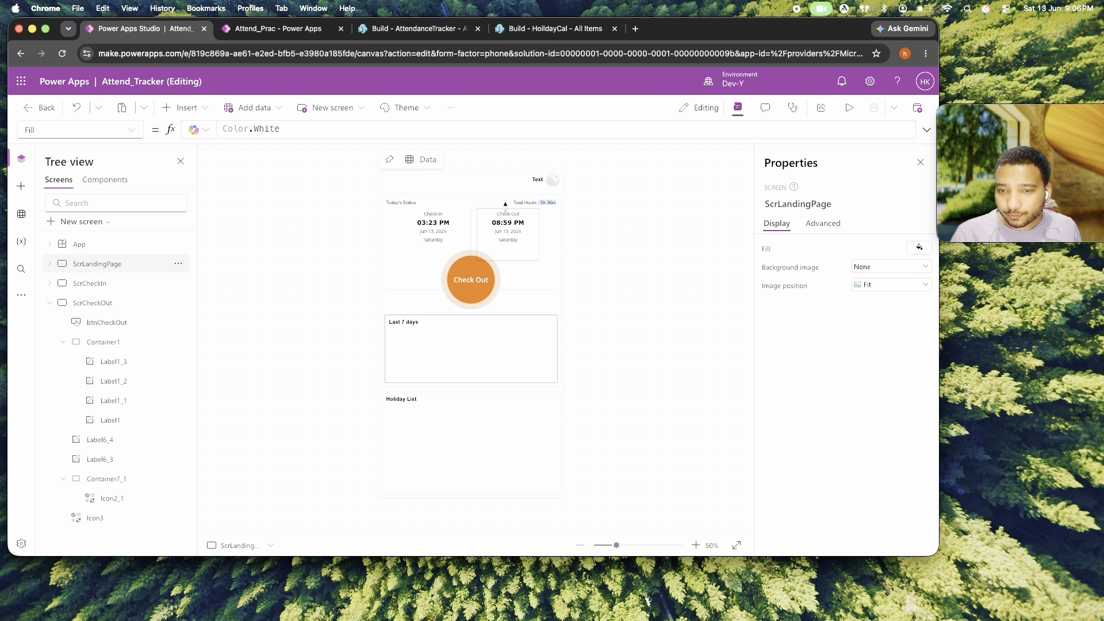
# Fill the container around the landing page's Total Hours label with a light green theme color.
pyautogui.click(508, 208)
pyautogui.click(520, 203)
pyautogui.scroll(-10, 116, 357)
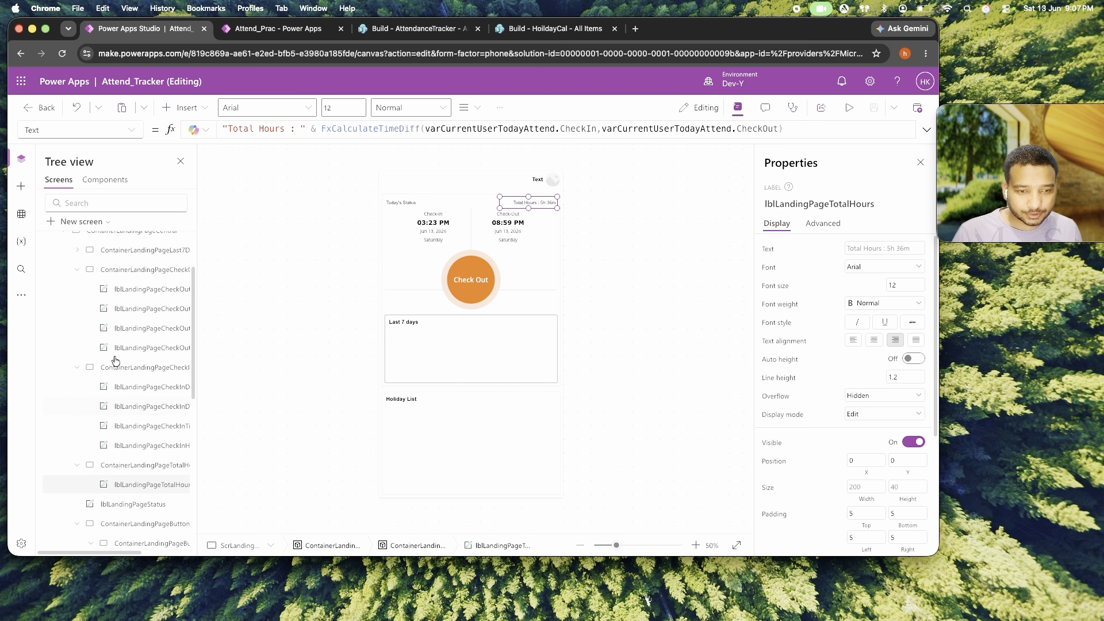
pyautogui.scroll(-1, 116, 359)
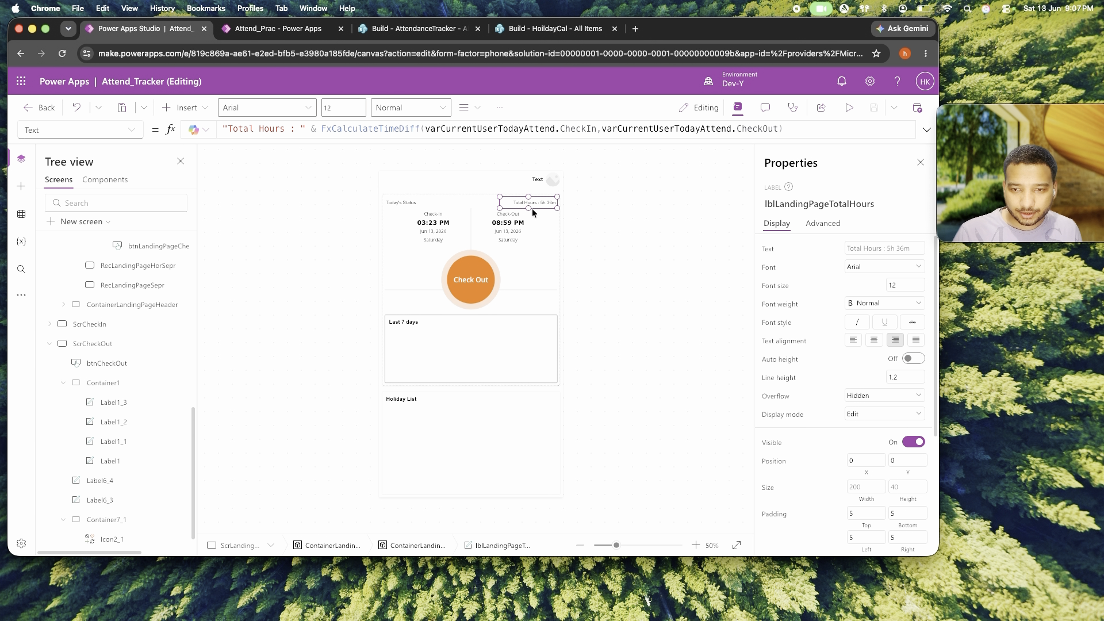
pyautogui.scroll(7, 115, 336)
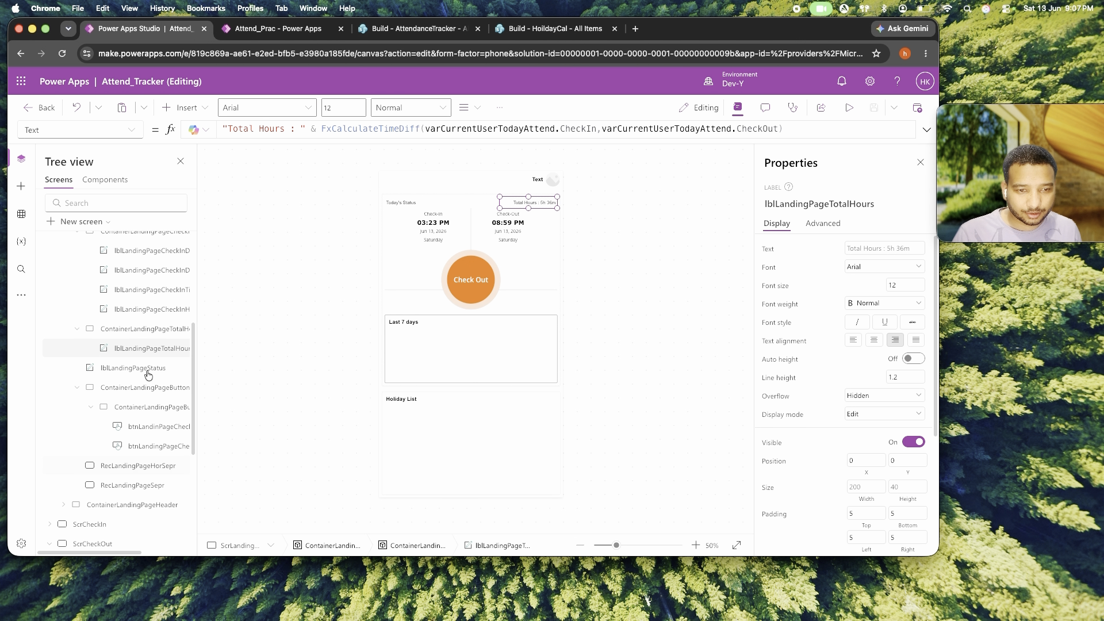
pyautogui.click(113, 333)
pyautogui.click(920, 455)
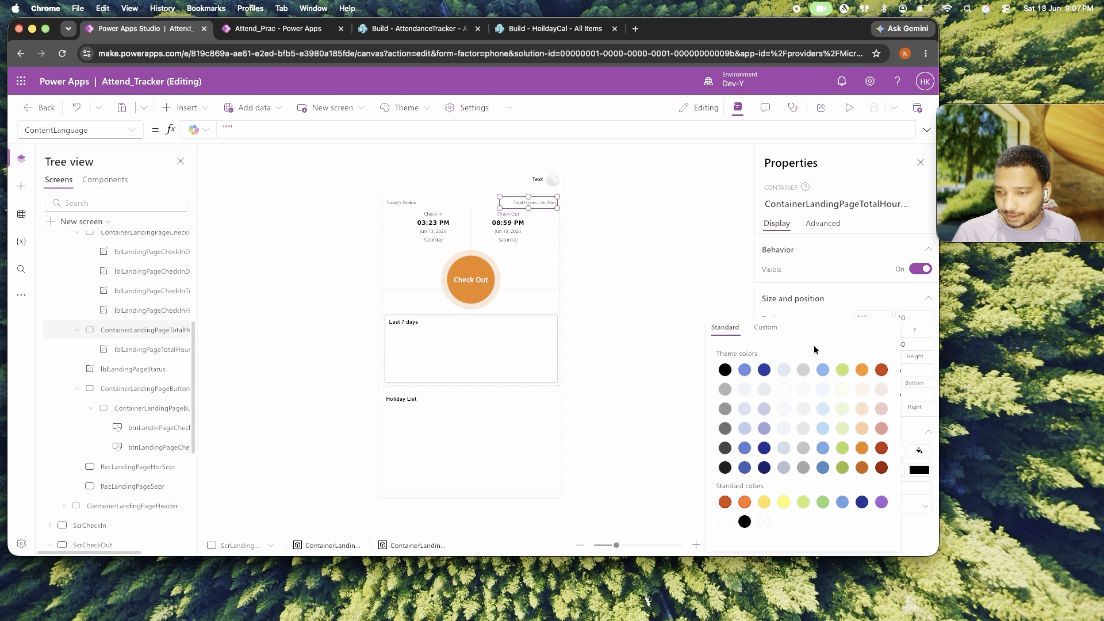
pyautogui.click(842, 391)
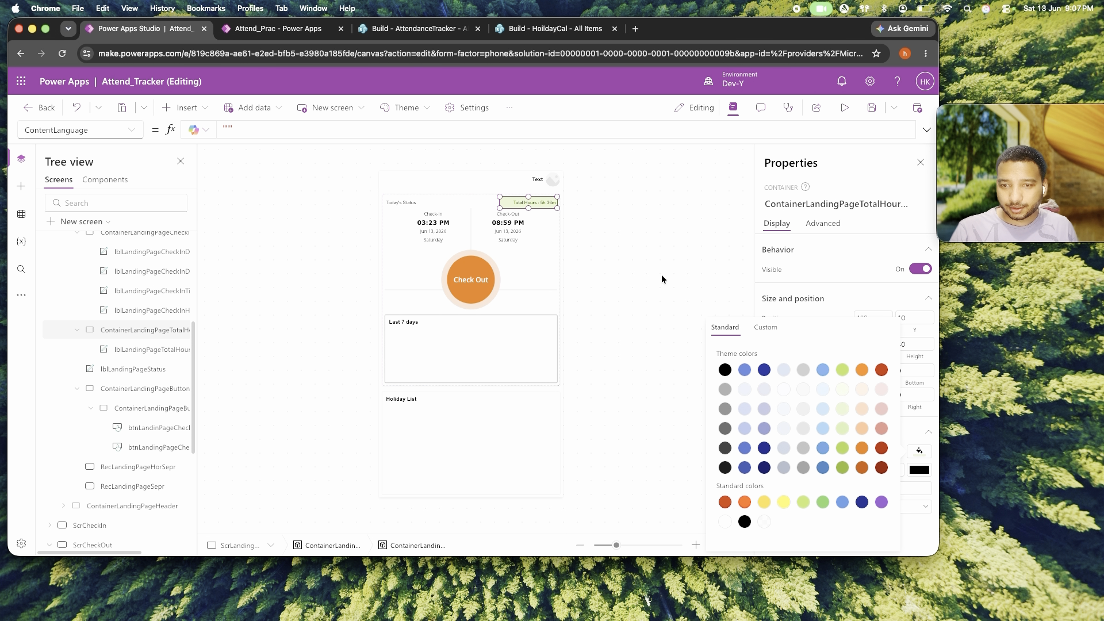
pyautogui.click(545, 204)
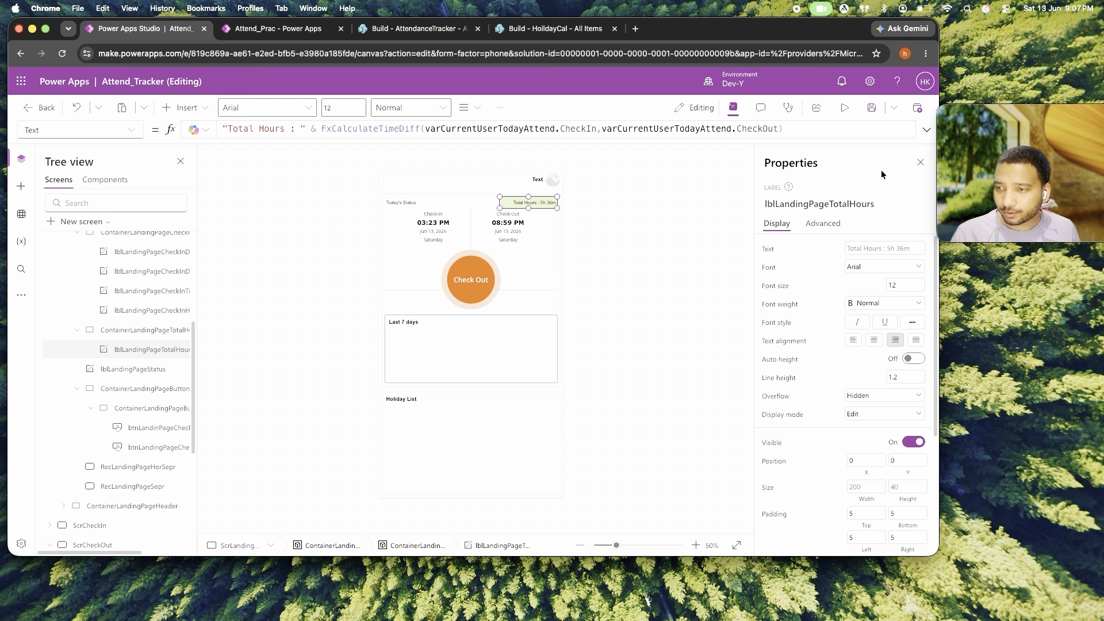
# Preview the landing page, confirm a check-out through Check Out, and compare the updated Total Hours value.
pyautogui.click(845, 107)
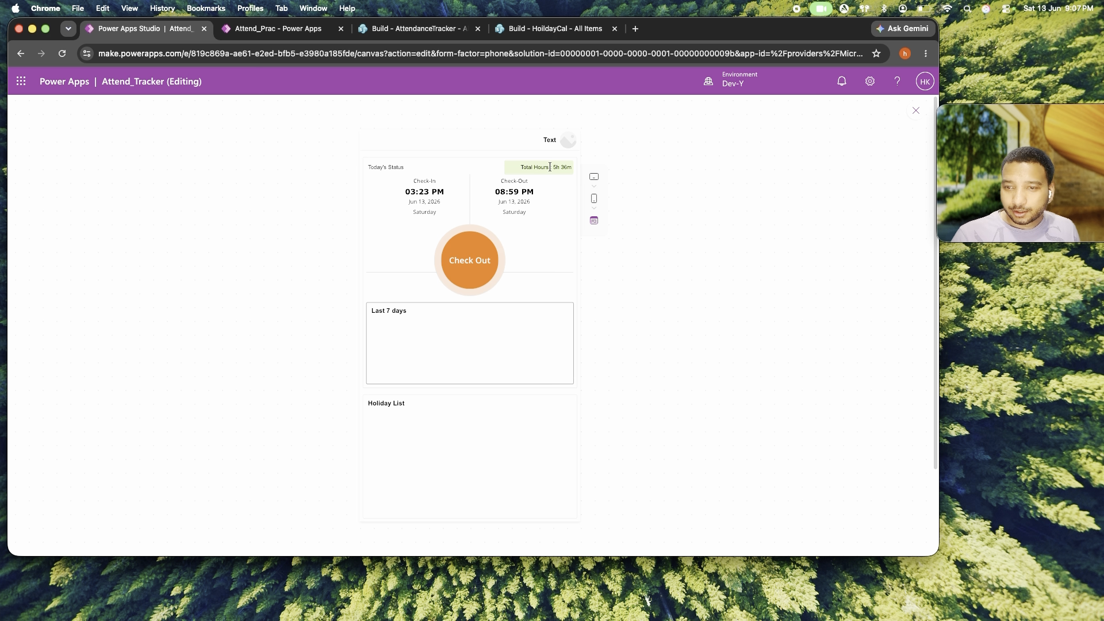
pyautogui.moveTo(552, 168); pyautogui.dragTo(563, 168)
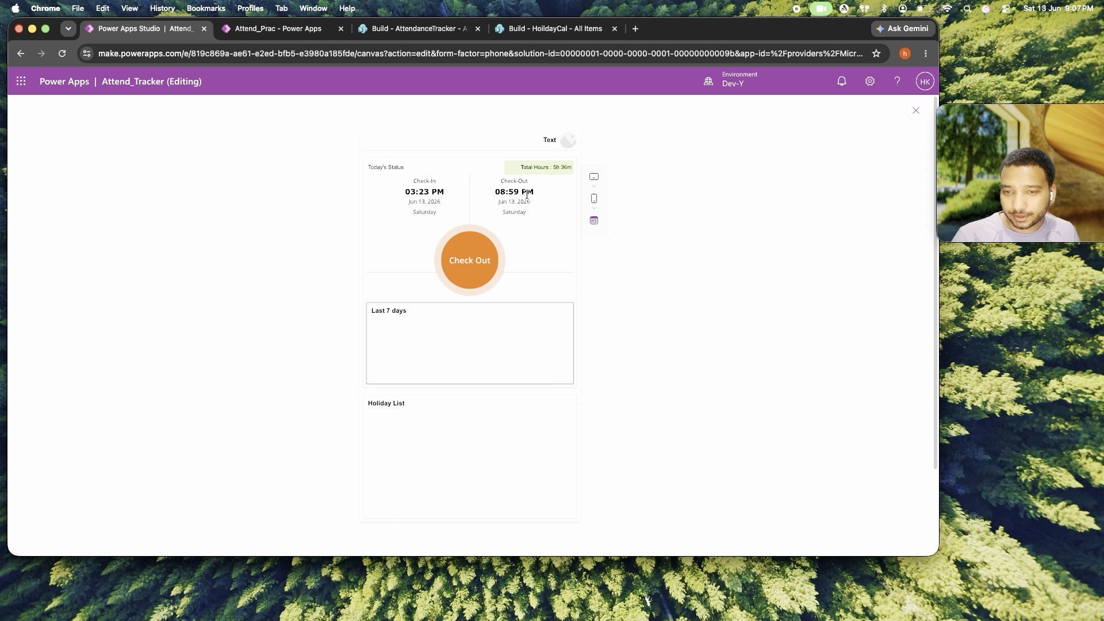
pyautogui.click(490, 260)
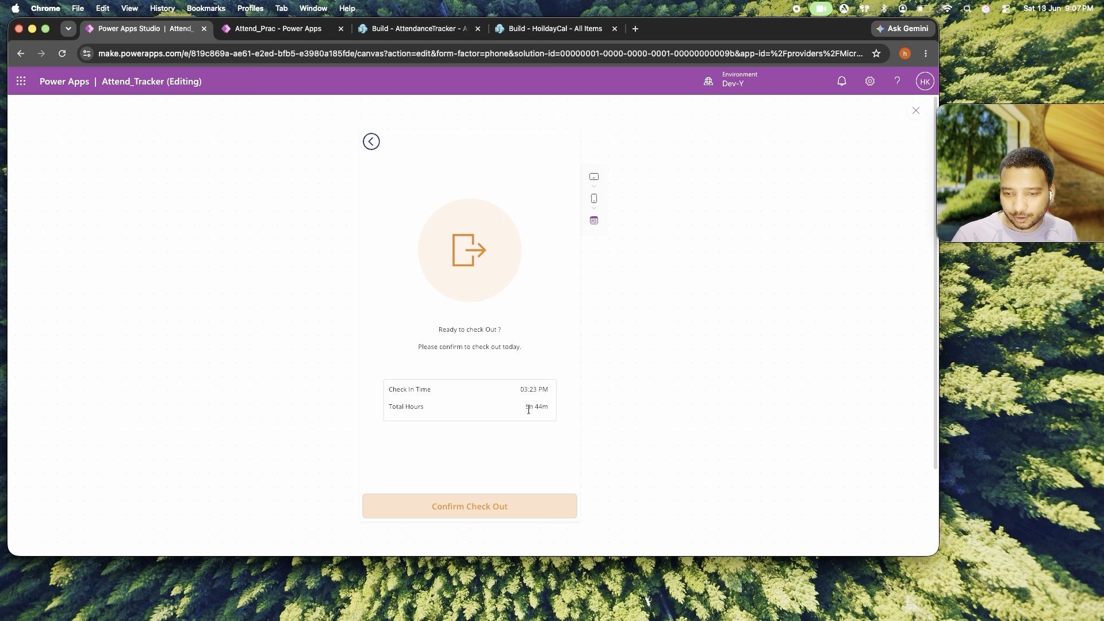
pyautogui.click(475, 512)
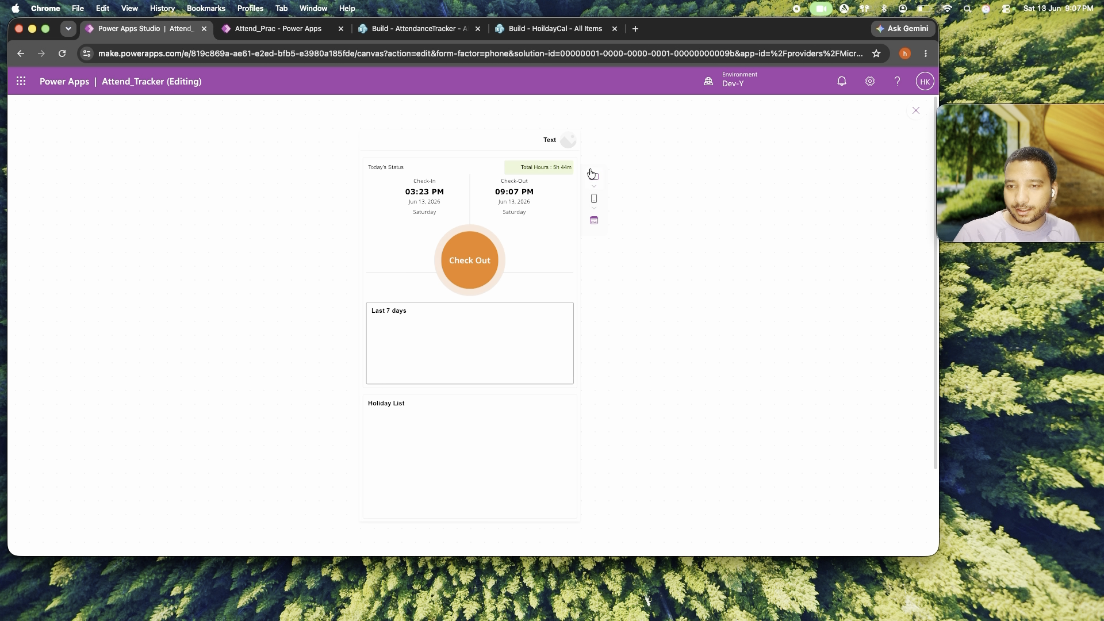
pyautogui.click(916, 111)
# Set the Text formula of the landing page header's user name label to User().FullName.
pyautogui.click(530, 182)
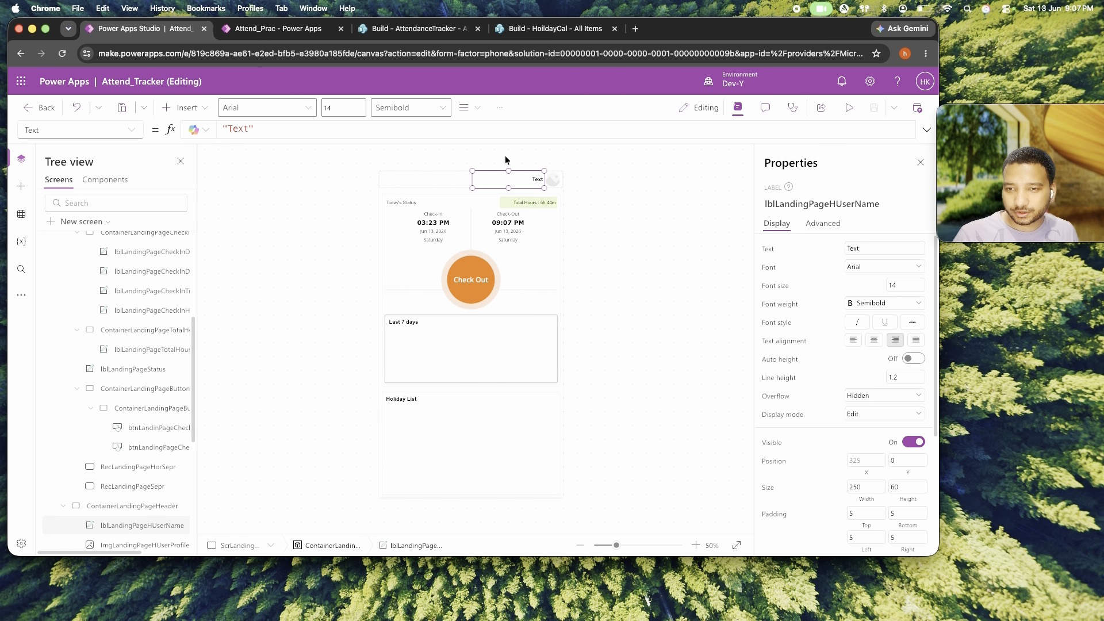
pyautogui.moveTo(270, 128); pyautogui.dragTo(178, 129)
pyautogui.write('Uaser')
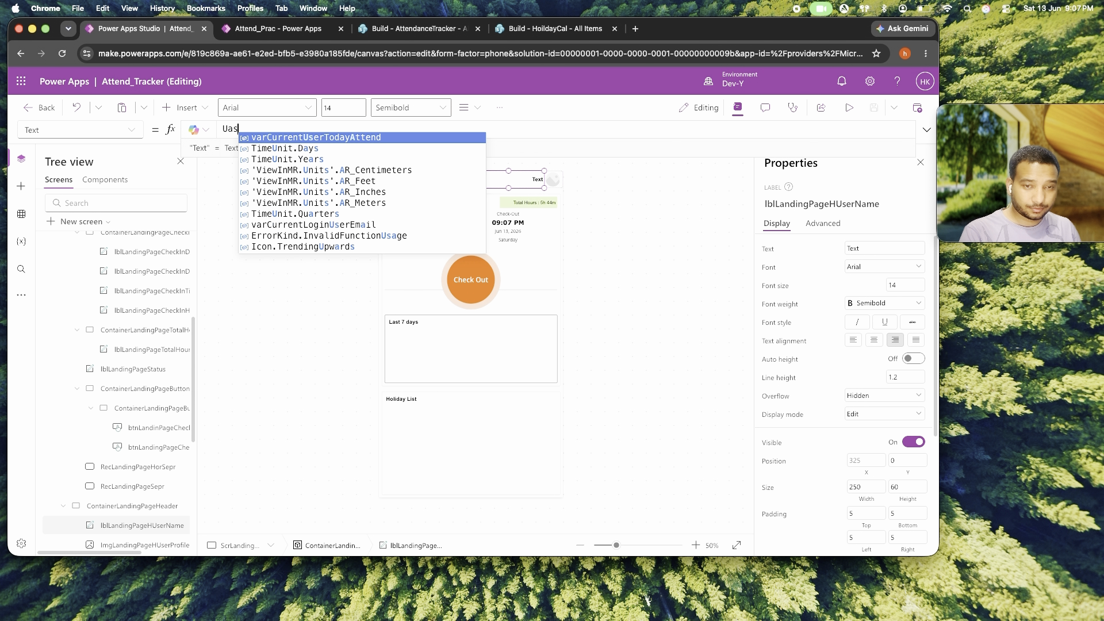
pyautogui.press('BackSpace')
pyautogui.press('BackSpace')
pyautogui.press('BackSpace')
pyautogui.press('BackSpace')
pyautogui.write('ser().')
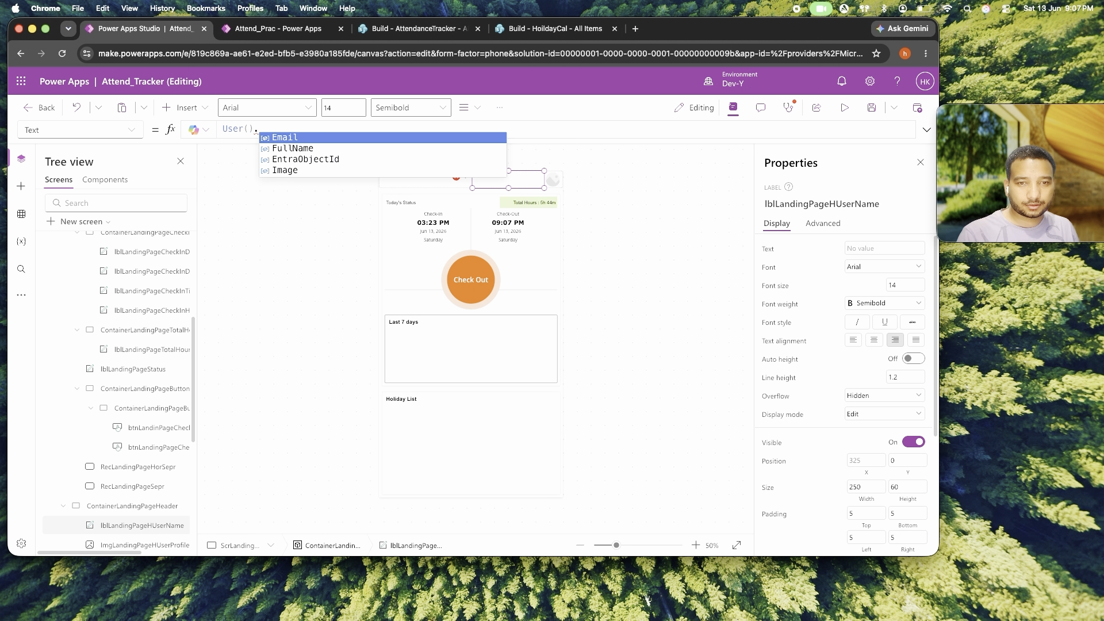
pyautogui.click(293, 148)
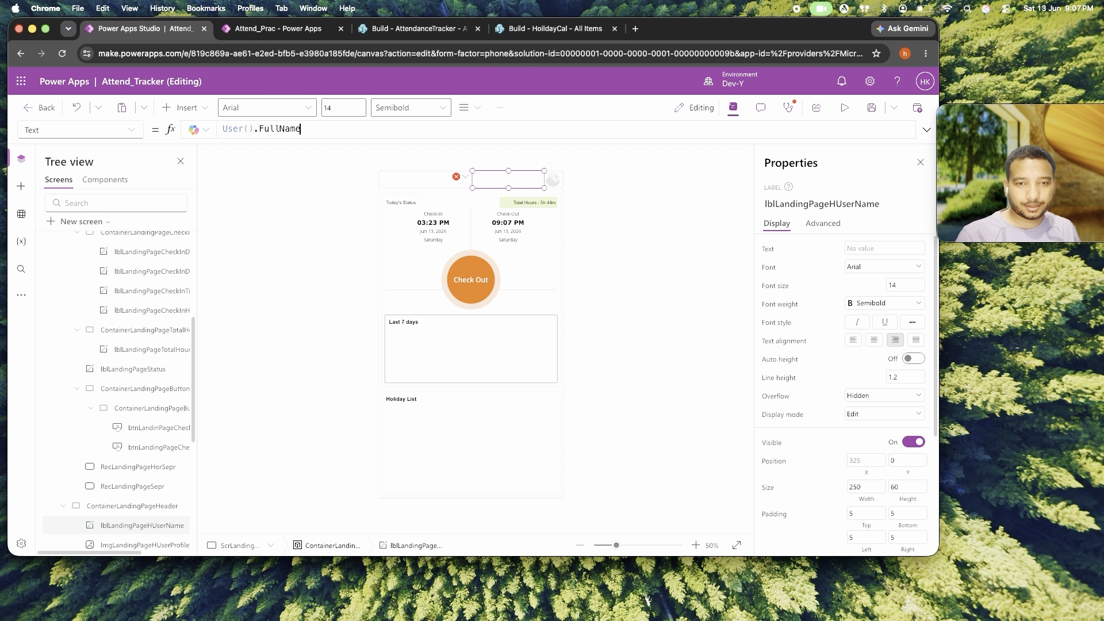
pyautogui.click(633, 229)
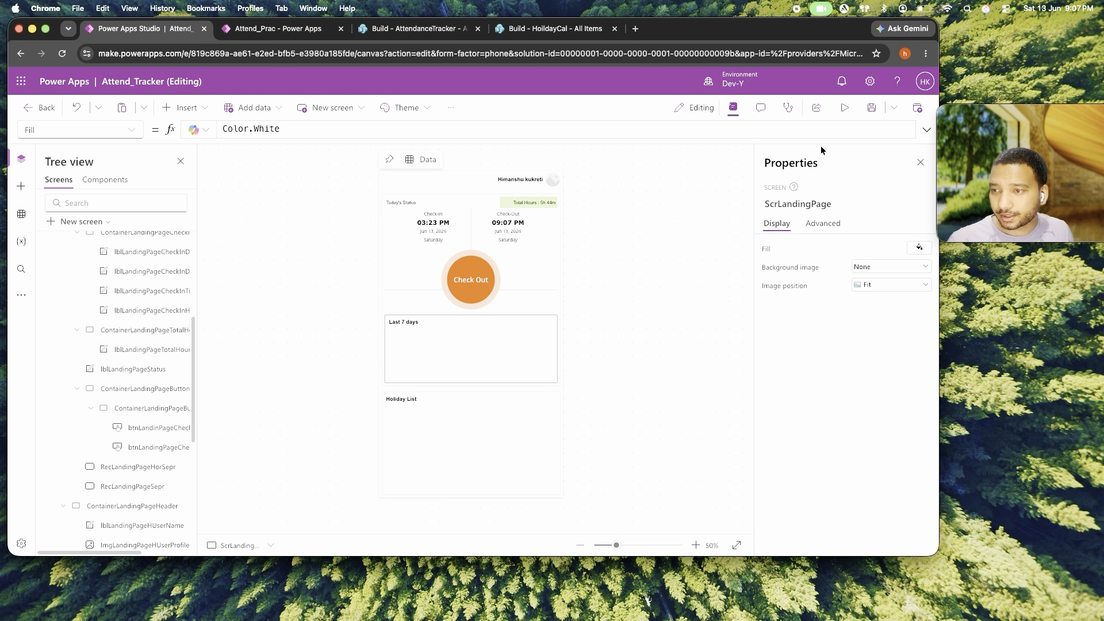
# Preview the landing page with the user name header, continue through Check Out, and examine the check-out screen.
pyautogui.click(844, 108)
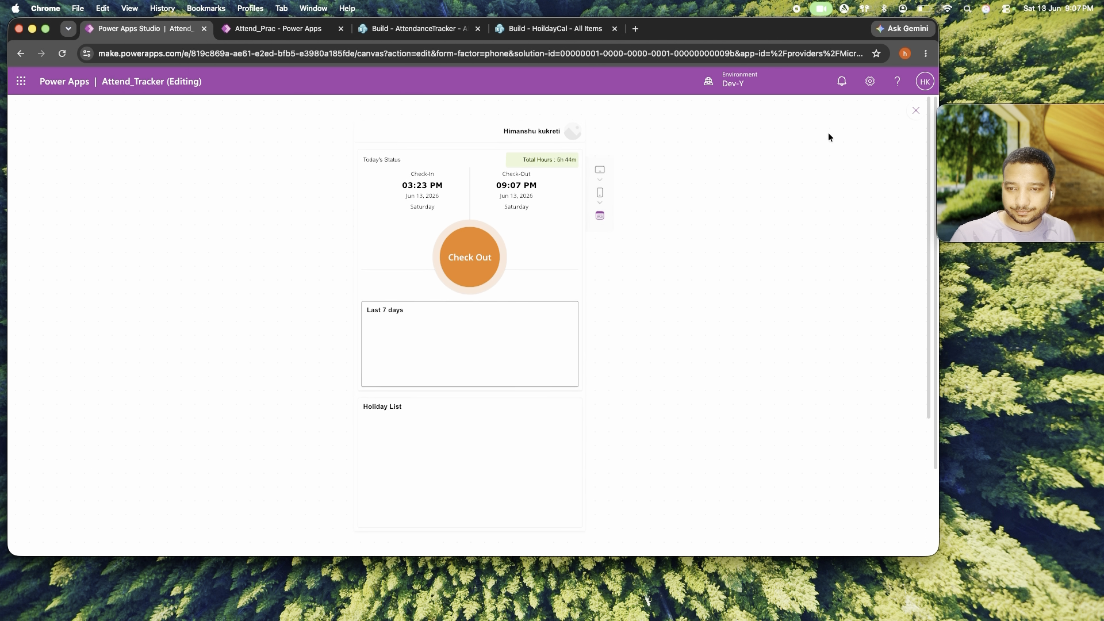
pyautogui.click(469, 257)
pyautogui.click(917, 112)
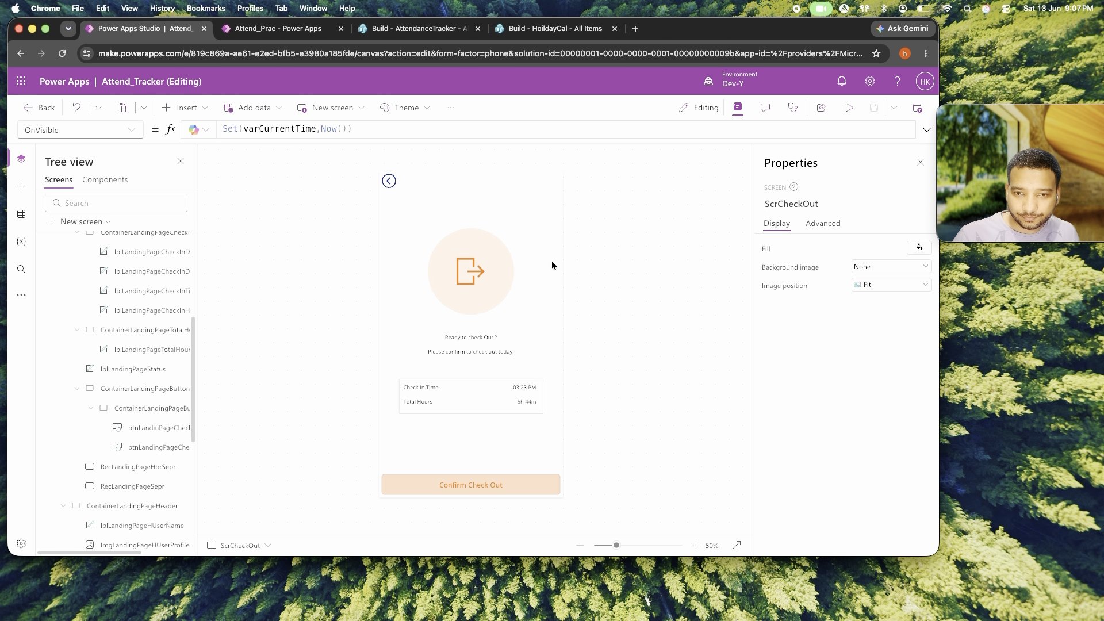
pyautogui.click(849, 108)
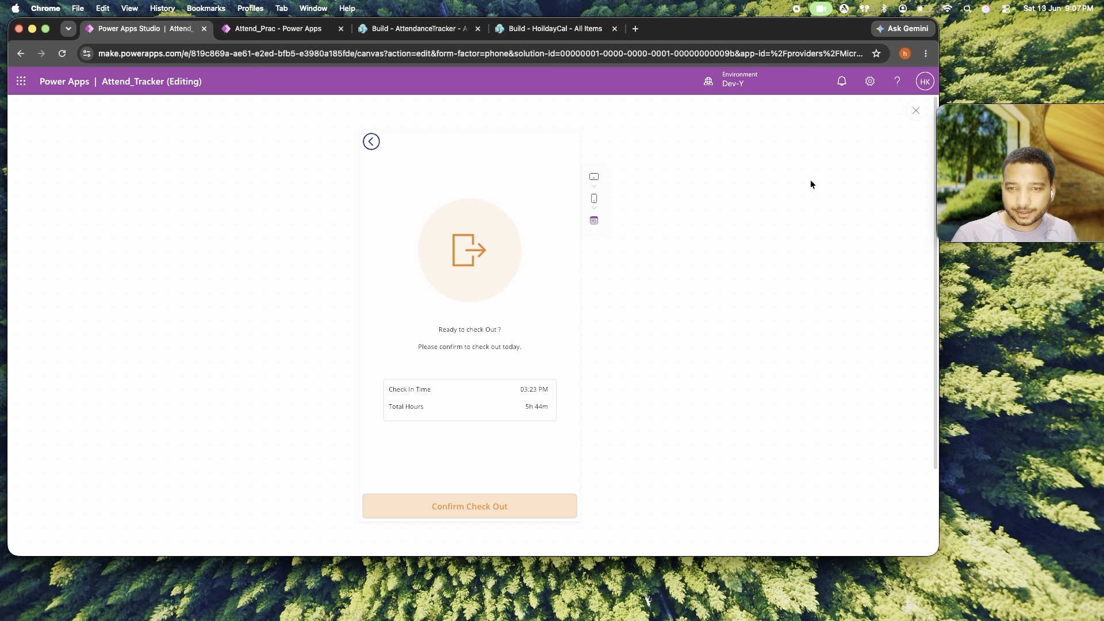
pyautogui.click(916, 110)
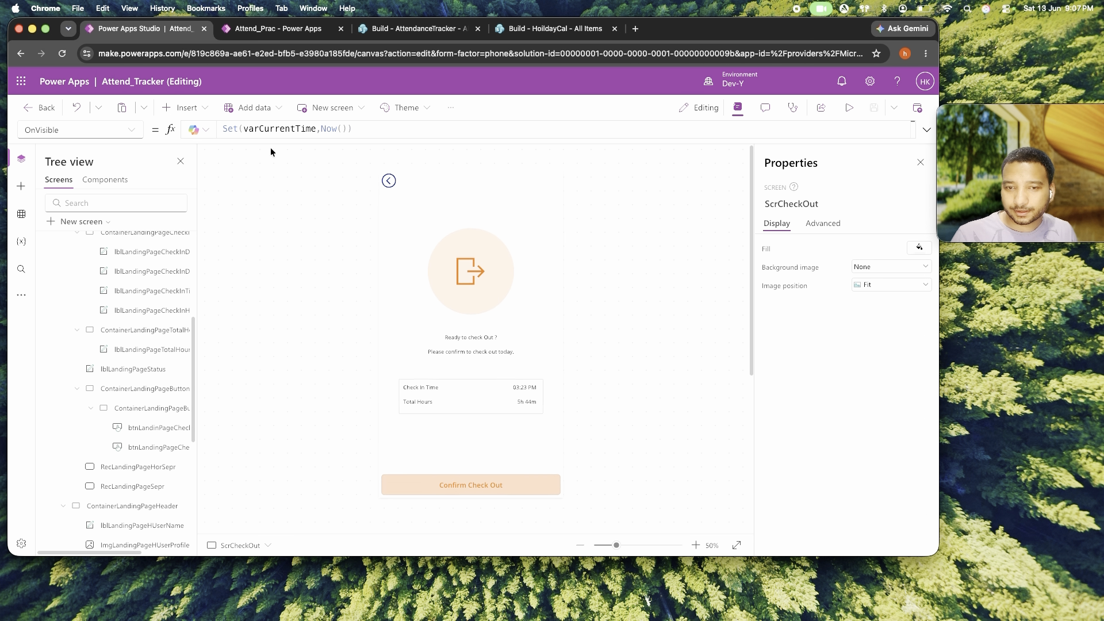
# Set the OnSelect formula of the check-out screen's back icon to Back() and test it in preview.
pyautogui.click(303, 132)
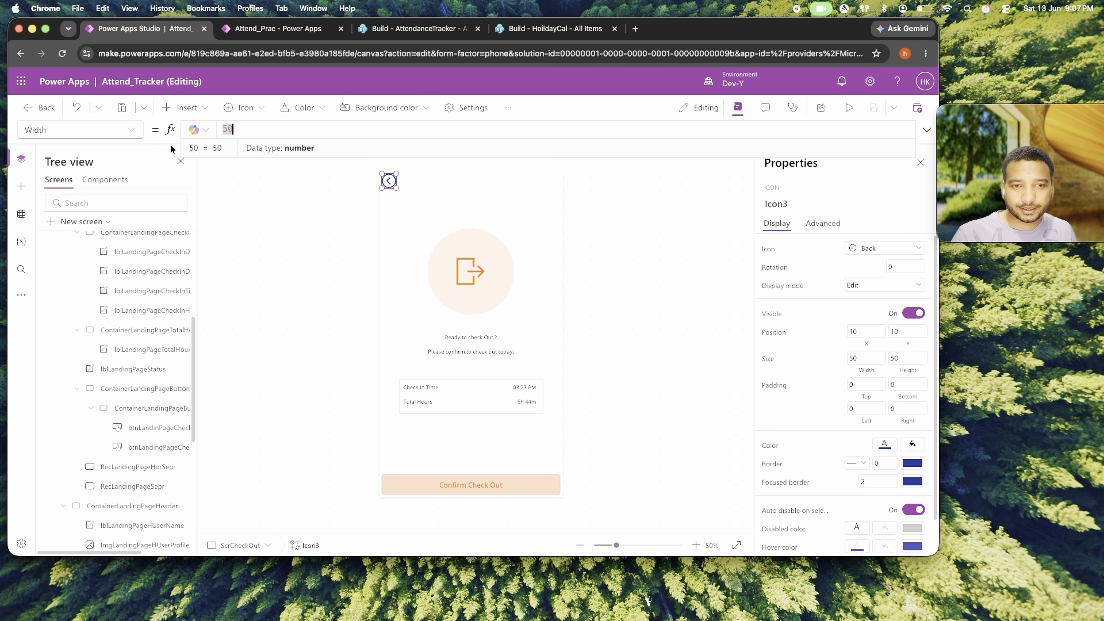
pyautogui.click(102, 129)
pyautogui.write('ons')
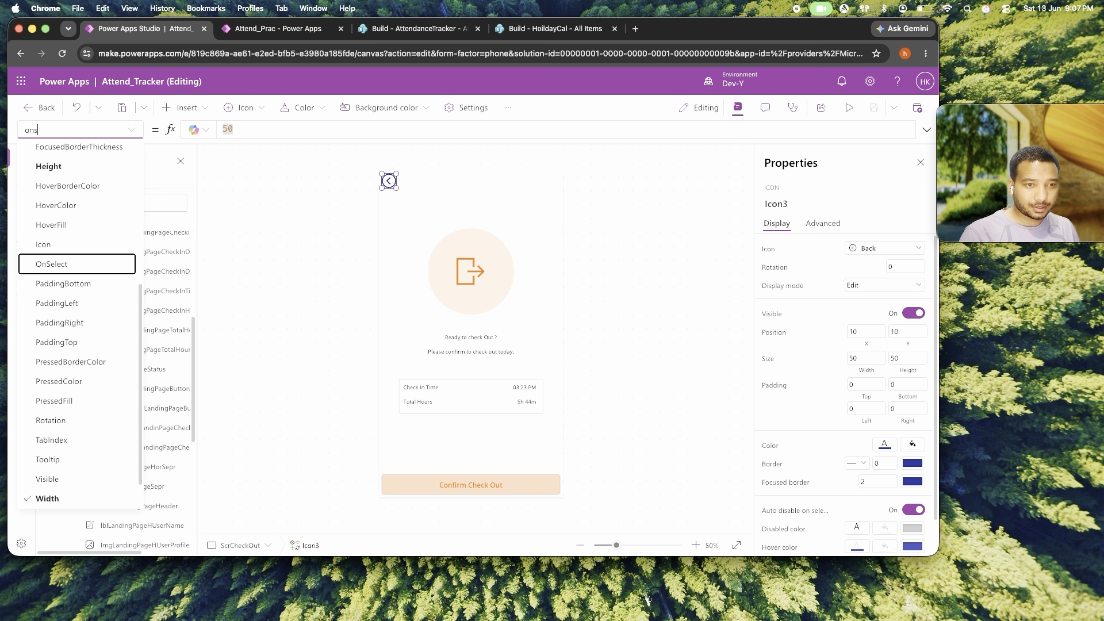
pyautogui.press('Return')
pyautogui.doubleClick(229, 127)
pyautogui.write('Back()')
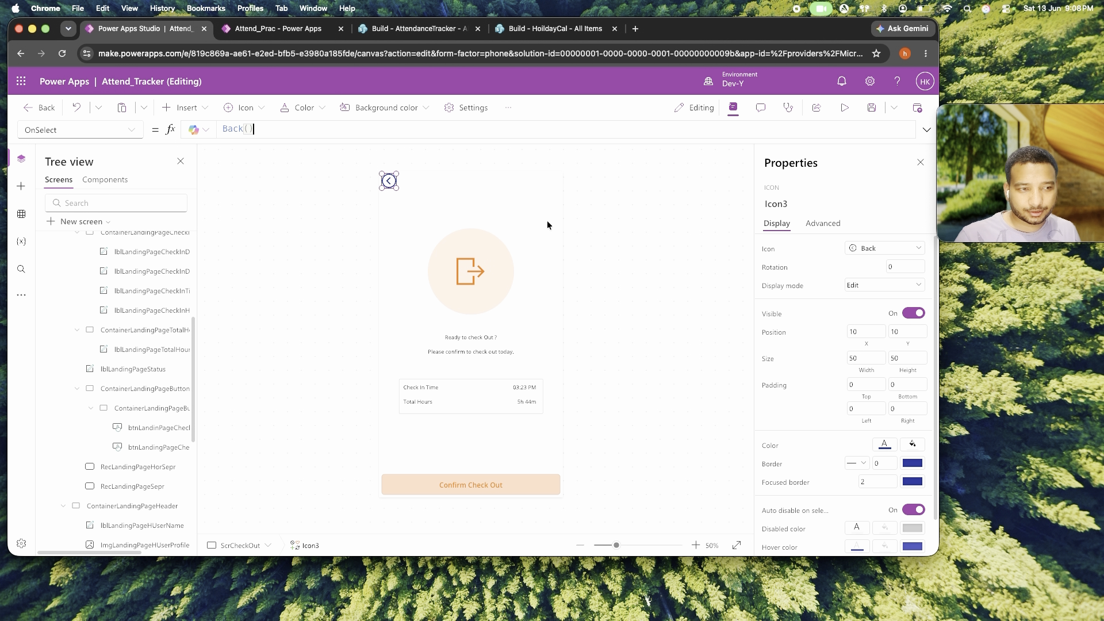
pyautogui.click(844, 108)
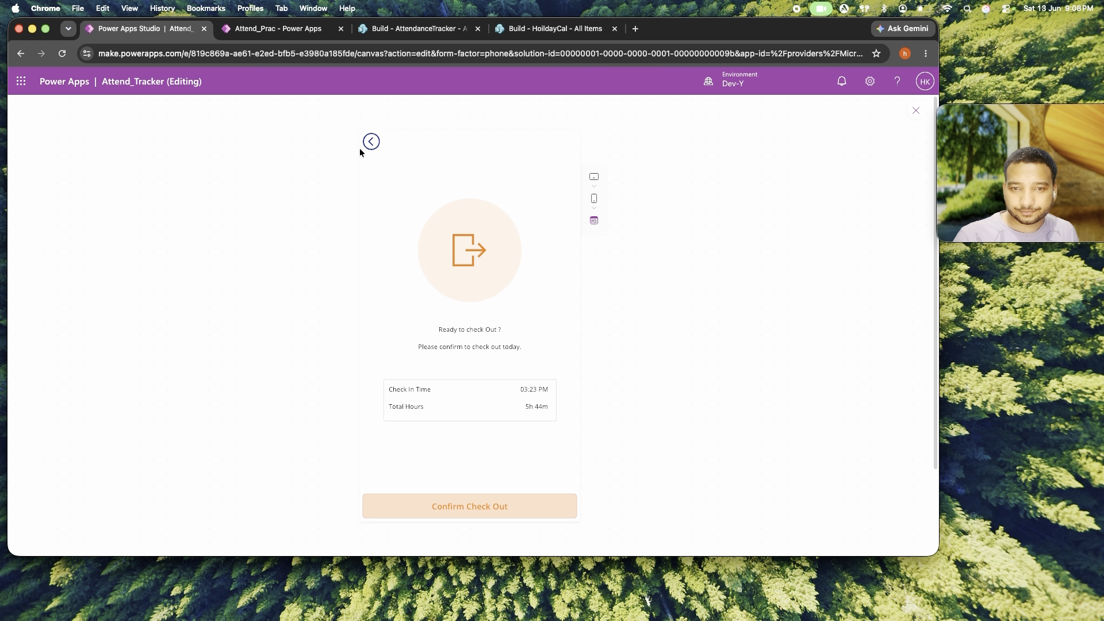
pyautogui.click(916, 113)
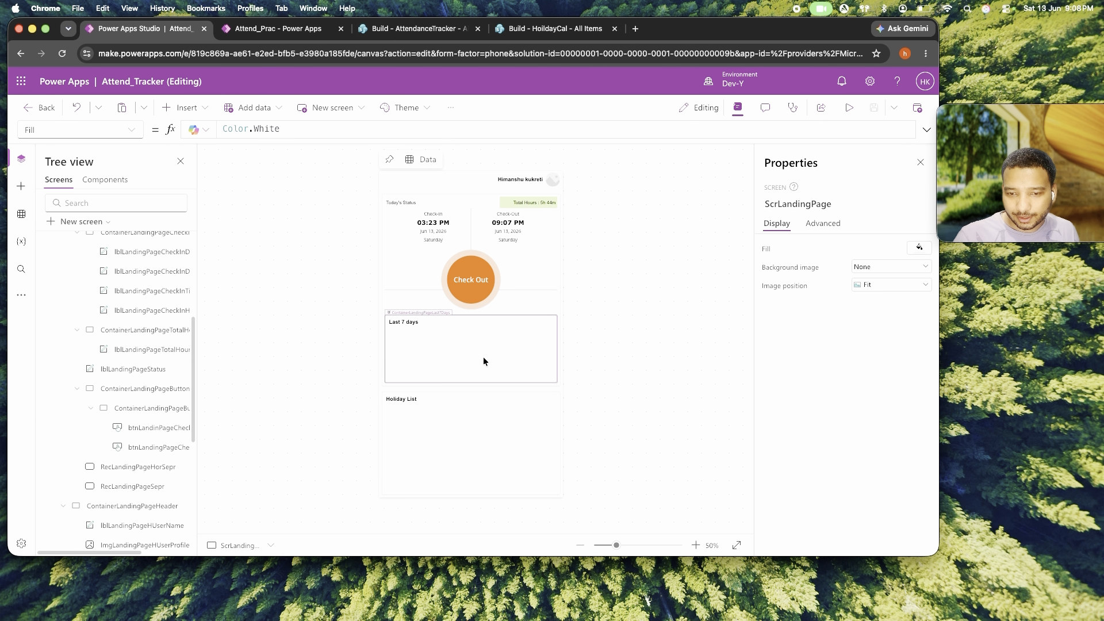
# Insert a blank vertical gallery into the Last 7 days container on the landing page.
pyautogui.click(483, 356)
pyautogui.click(187, 109)
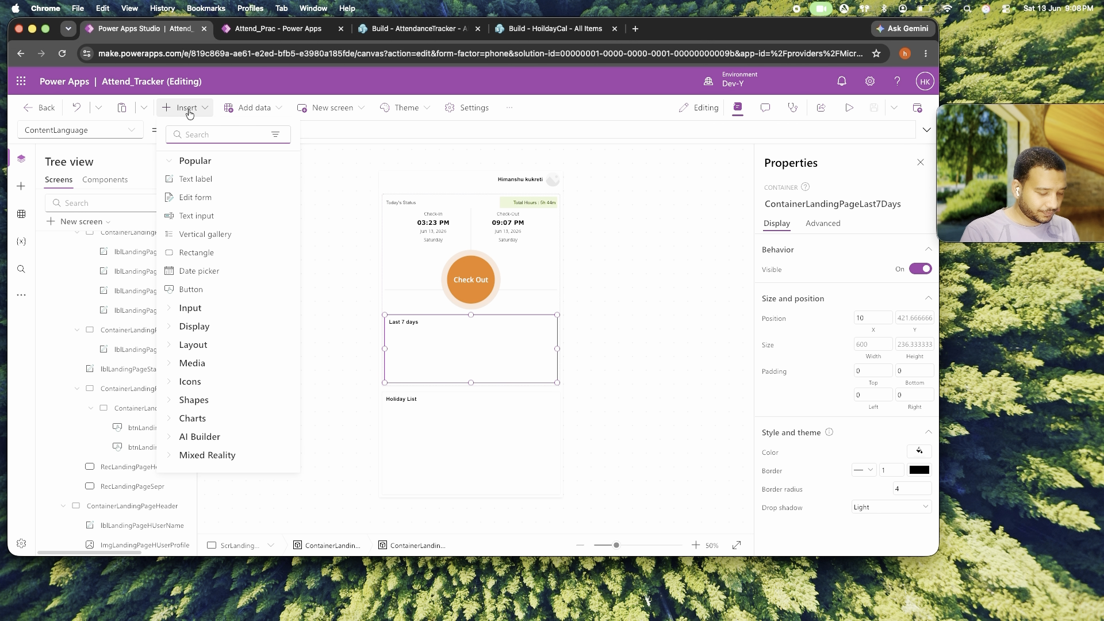
pyautogui.write('gfal')
pyautogui.press('BackSpace')
pyautogui.press('BackSpace')
pyautogui.press('BackSpace')
pyautogui.write('a')
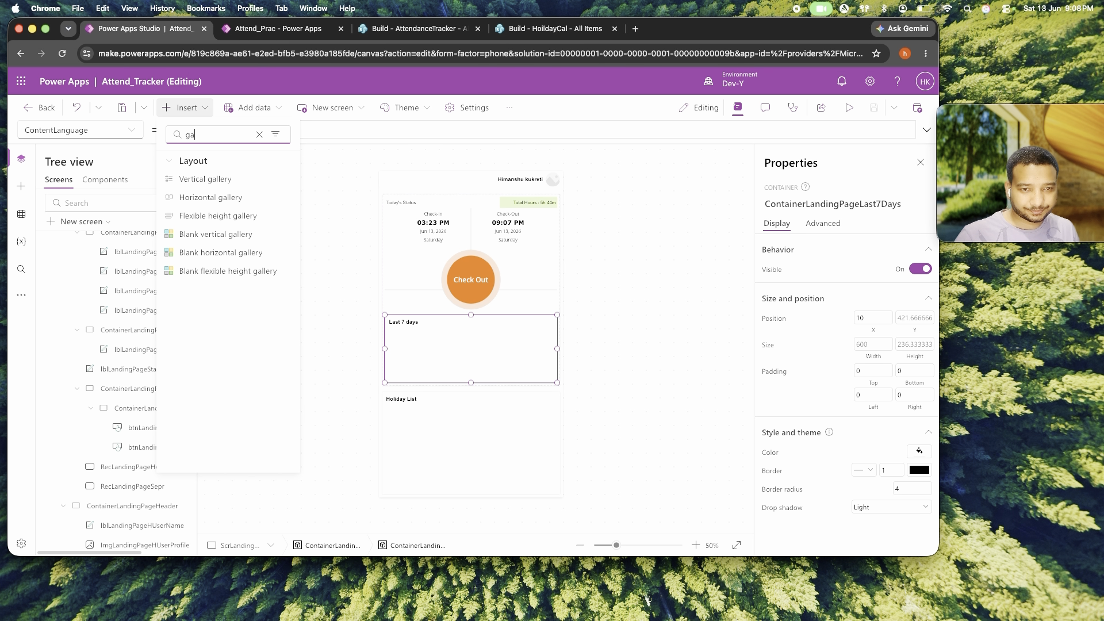
pyautogui.click(231, 235)
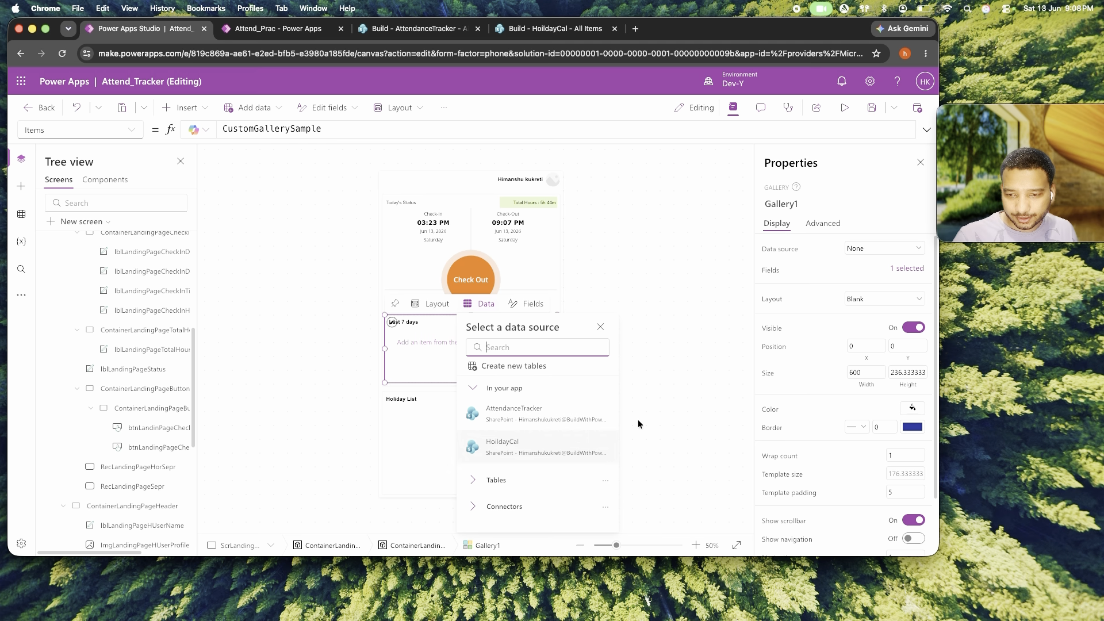
# Set the Last 7 days gallery's template size to 50 and lower its upper edge to Y 40, giving a height of 196.
pyautogui.click(898, 473)
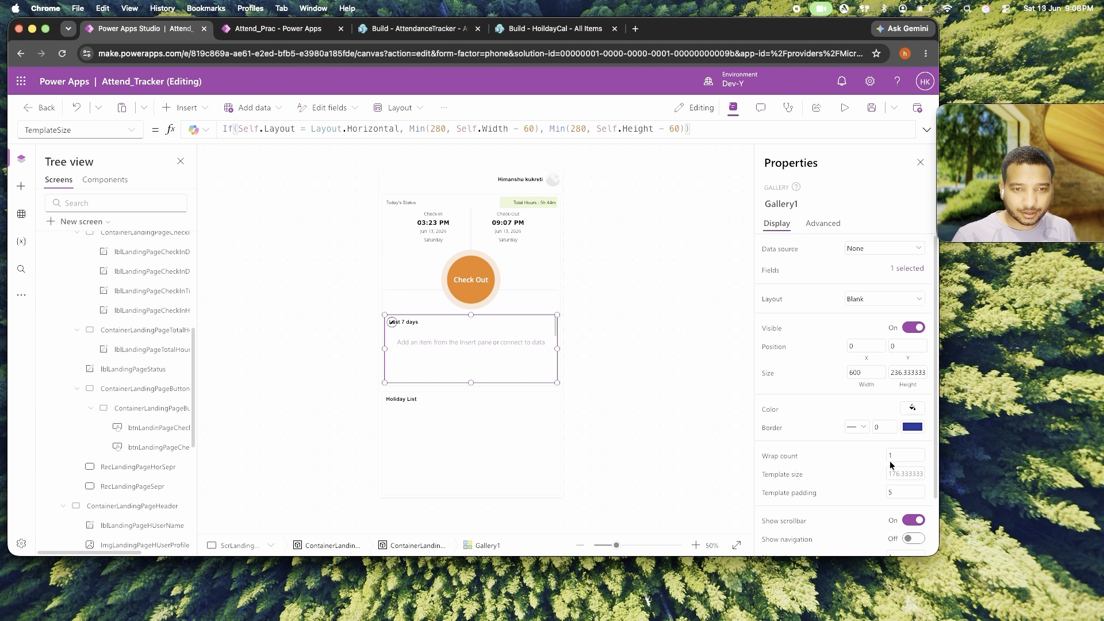
pyautogui.press('cmd+a')
pyautogui.write('50')
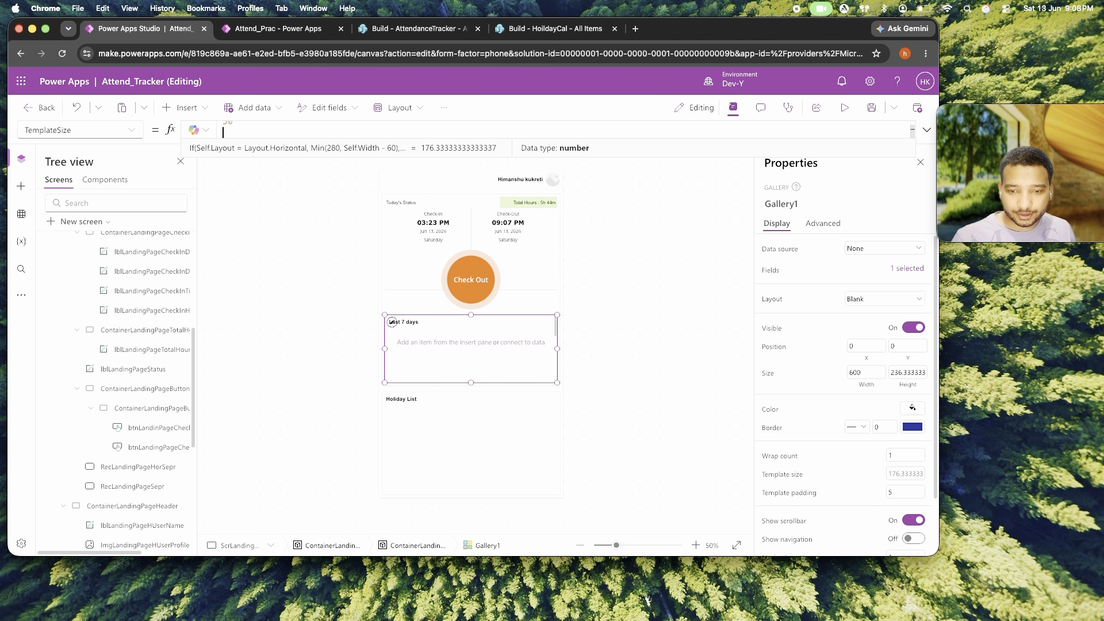
pyautogui.click(675, 309)
pyautogui.click(495, 336)
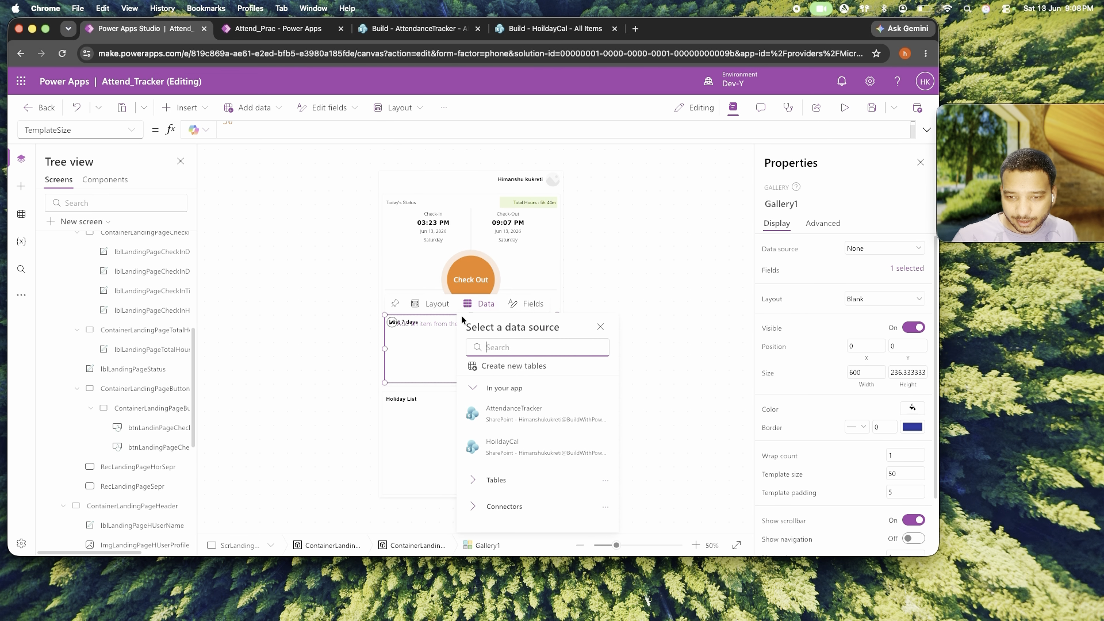
pyautogui.click(458, 323)
pyautogui.moveTo(471, 315); pyautogui.dragTo(470, 326)
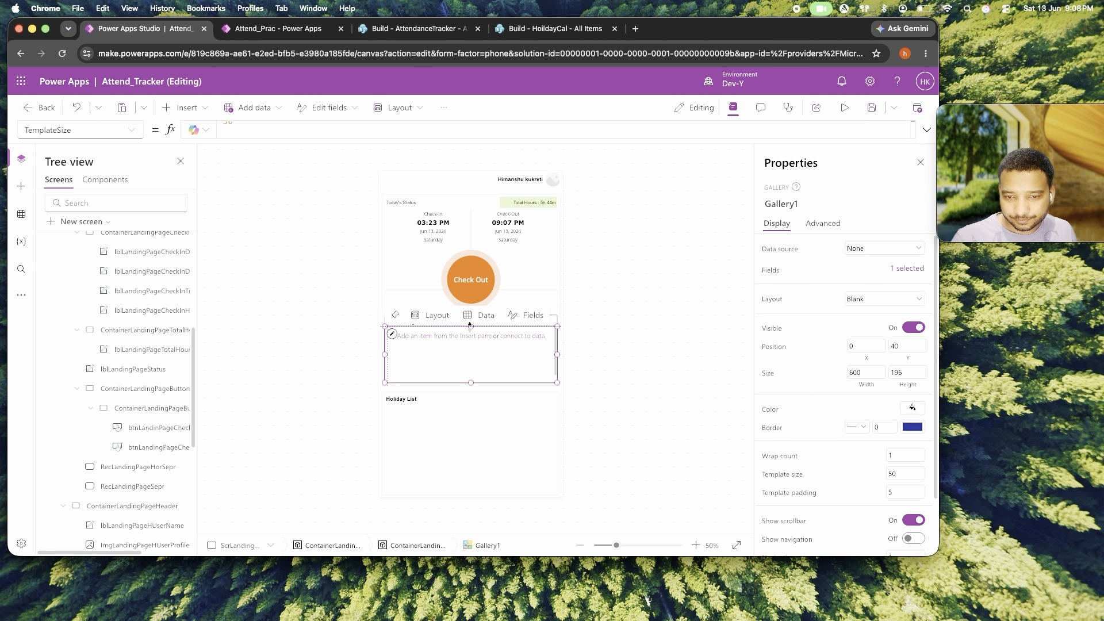
# Connect the Last 7 days gallery to the AttendanceTracker data source.
pyautogui.click(621, 336)
pyautogui.click(437, 343)
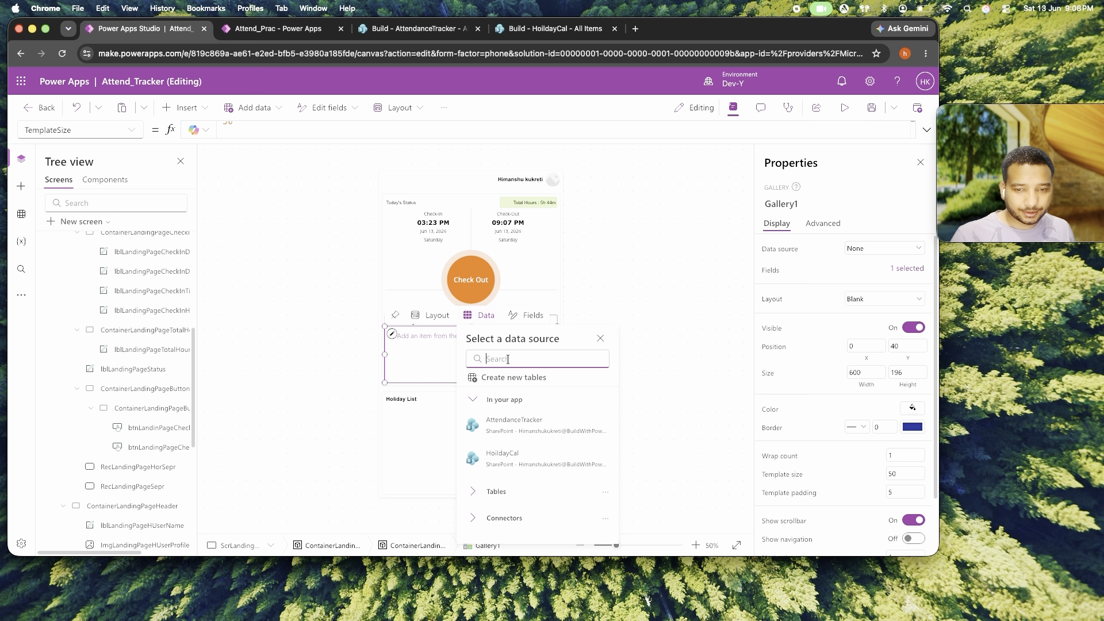
pyautogui.click(525, 427)
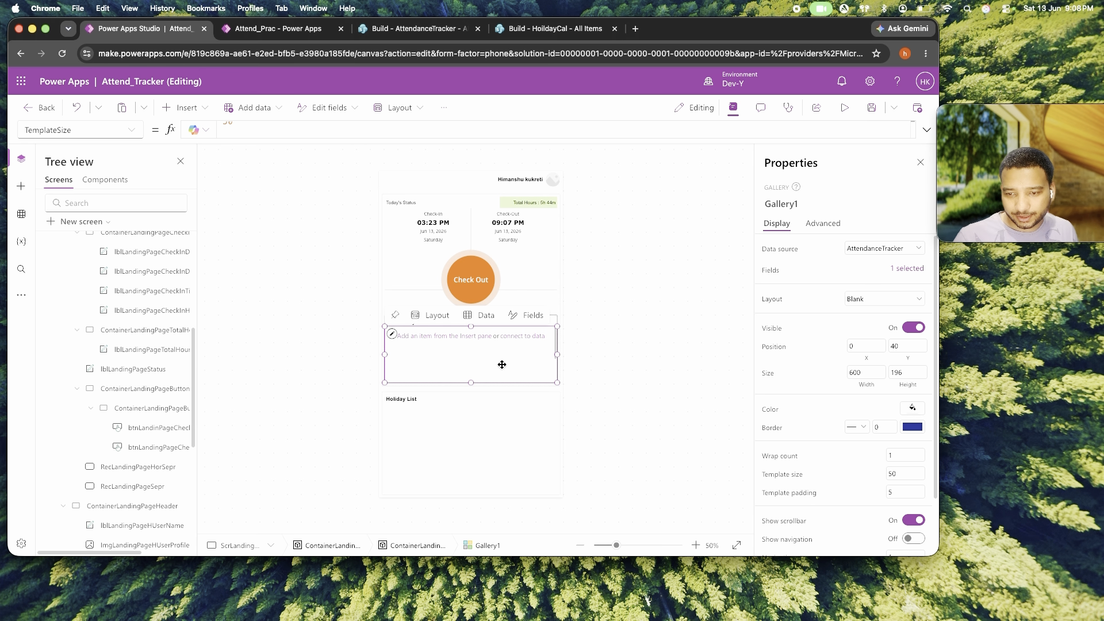
# Replace the gallery's Items formula with a Filter on AttendanceTracker using the condition EmpEmail=varCurrentLoginUserEmail.
pyautogui.click(778, 250)
pyautogui.press('super+a')
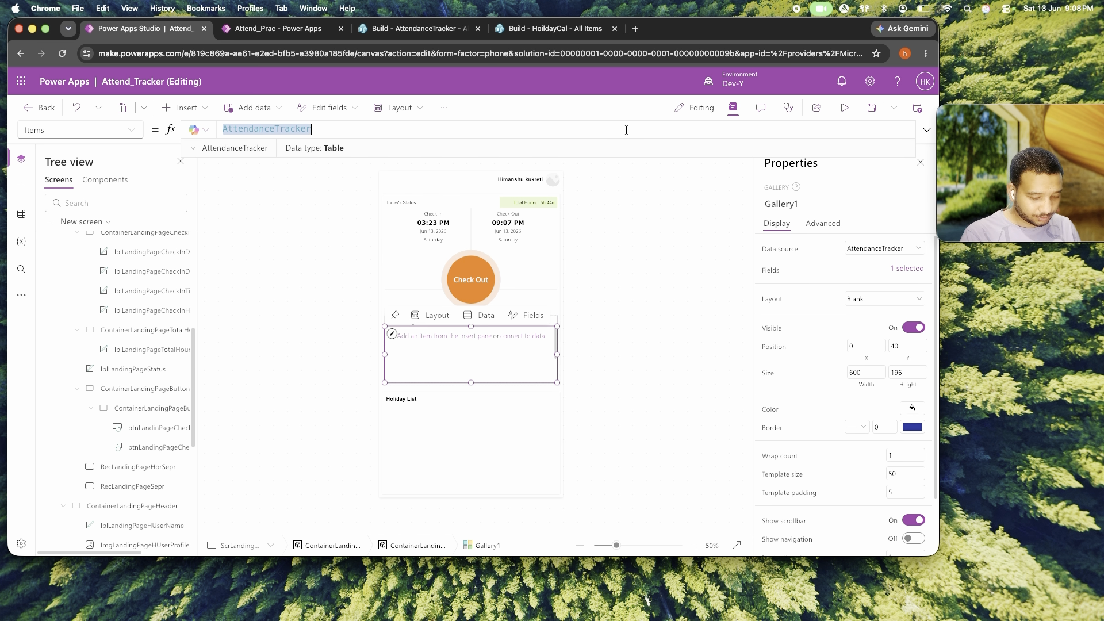
pyautogui.write('Filter(')
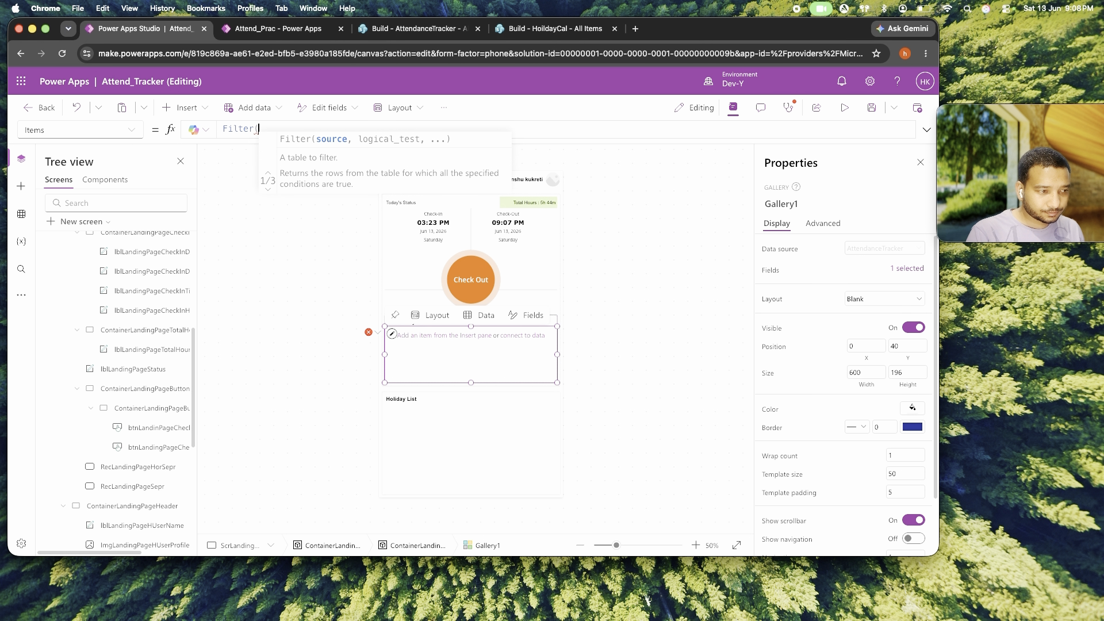
pyautogui.write('AttendanceTracker')
pyautogui.press('Tab')
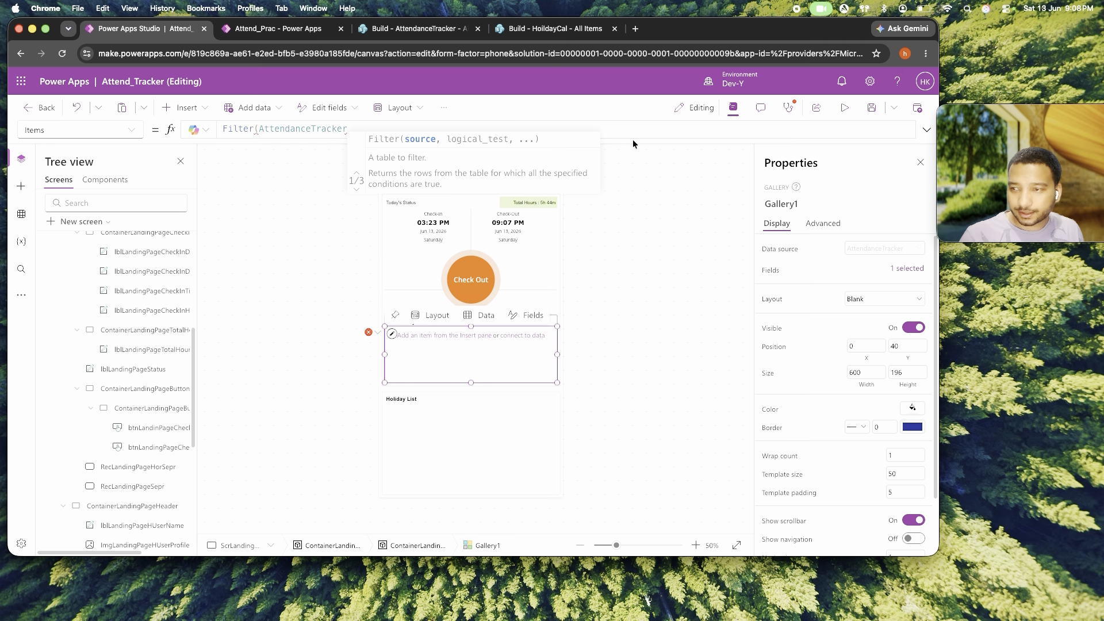
pyautogui.click(926, 130)
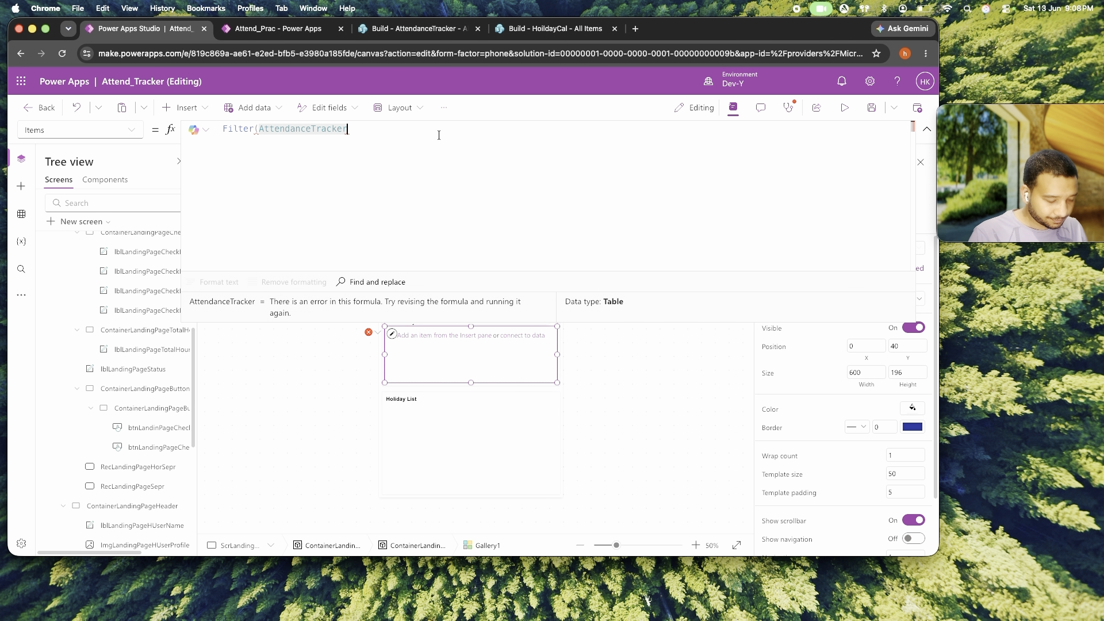
pyautogui.write(',EmpEmail=var')
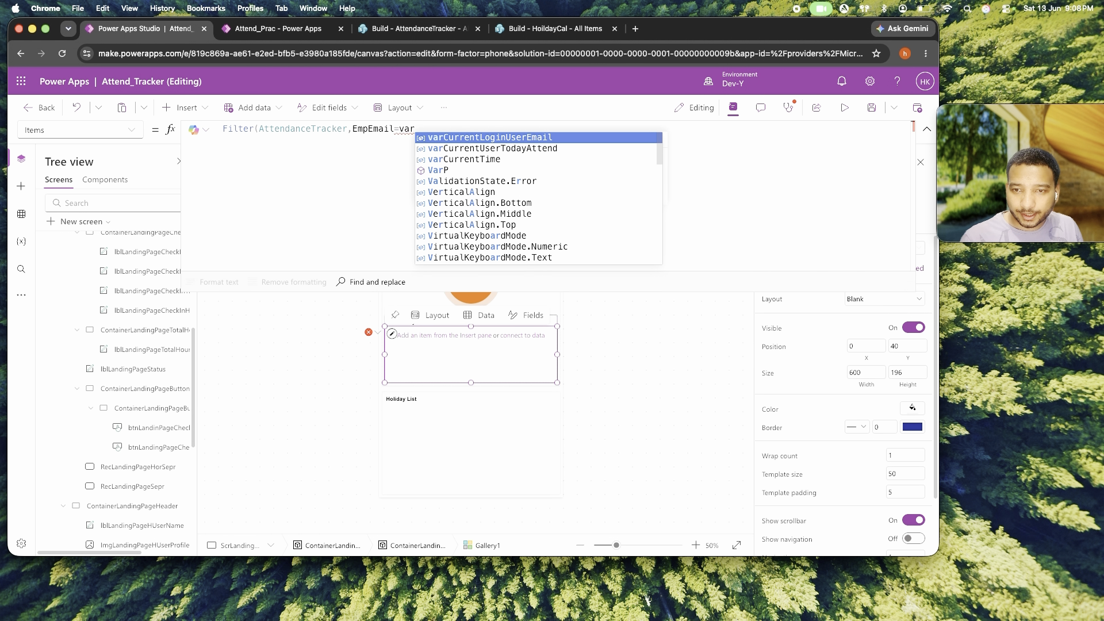
pyautogui.press('Tab')
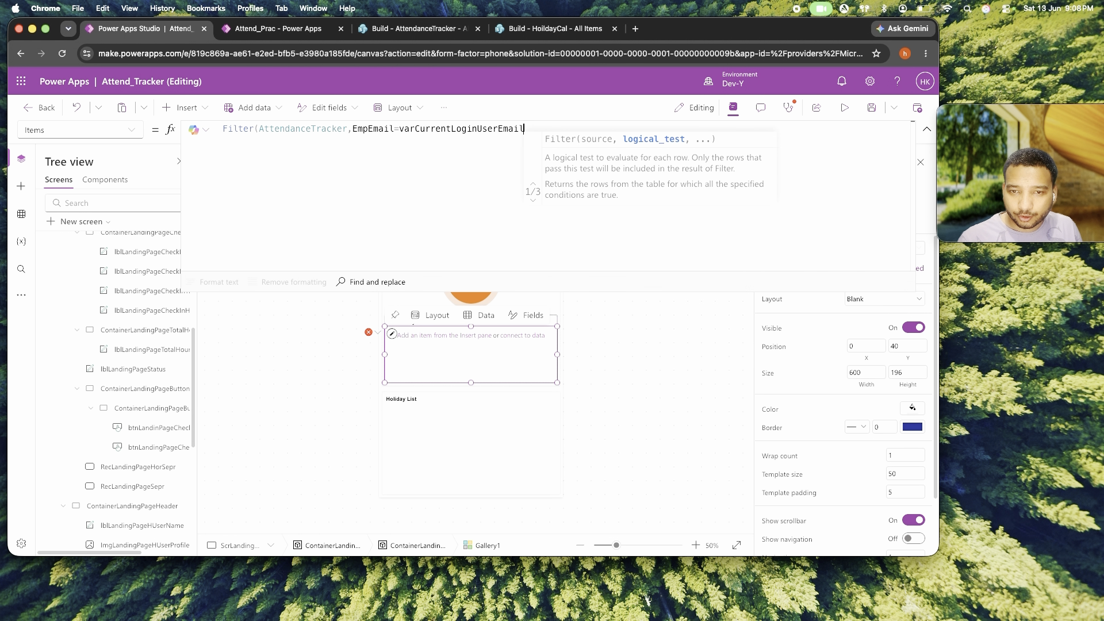
# Add the condition AttendanceDate<=Today() to the gallery's Filter formula.
pyautogui.write(',')
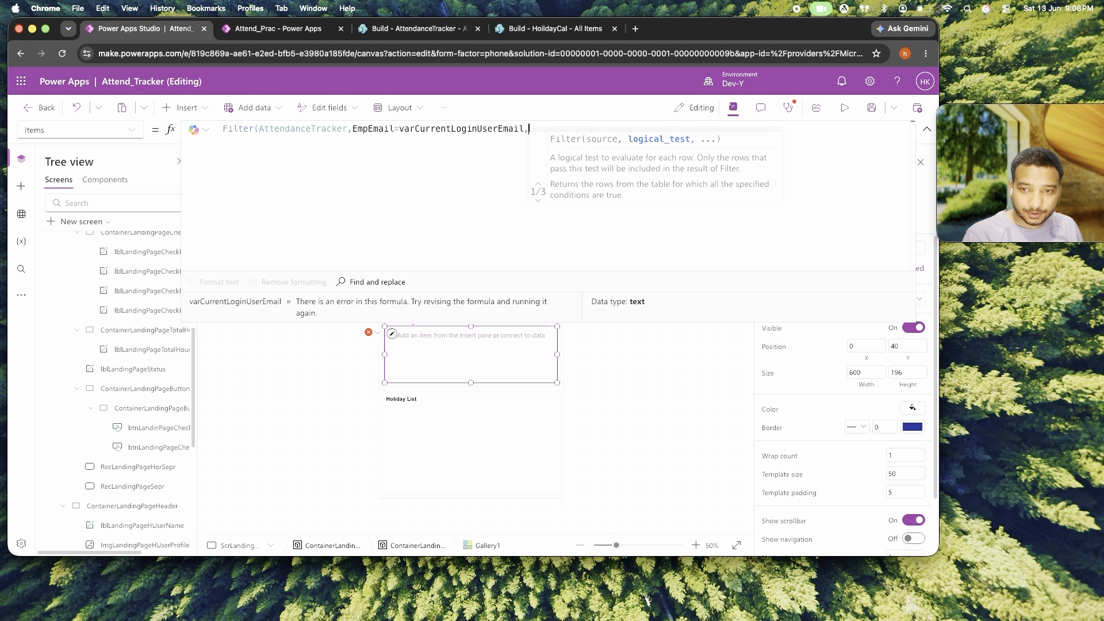
pyautogui.write('att')
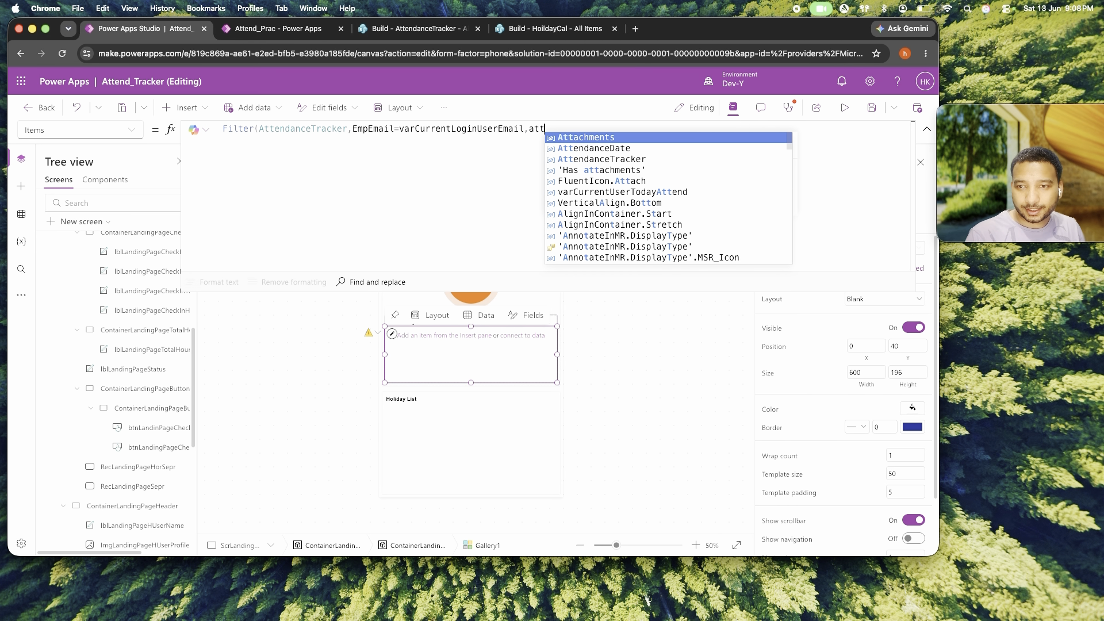
pyautogui.press('Down')
pyautogui.press('Tab')
pyautogui.write('<=')
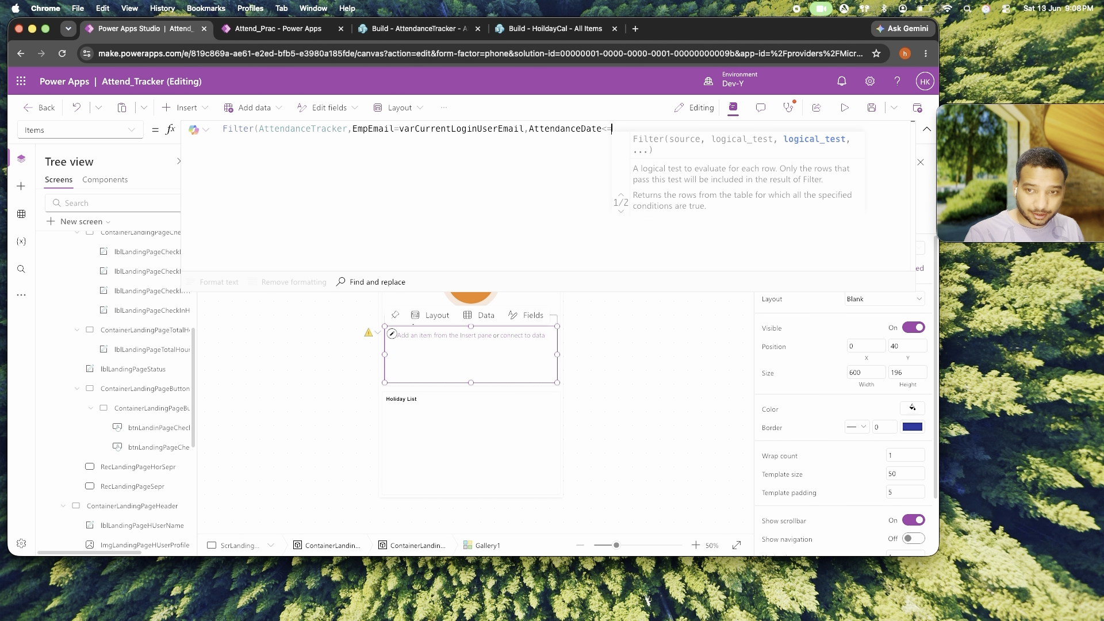
pyautogui.write('today(')
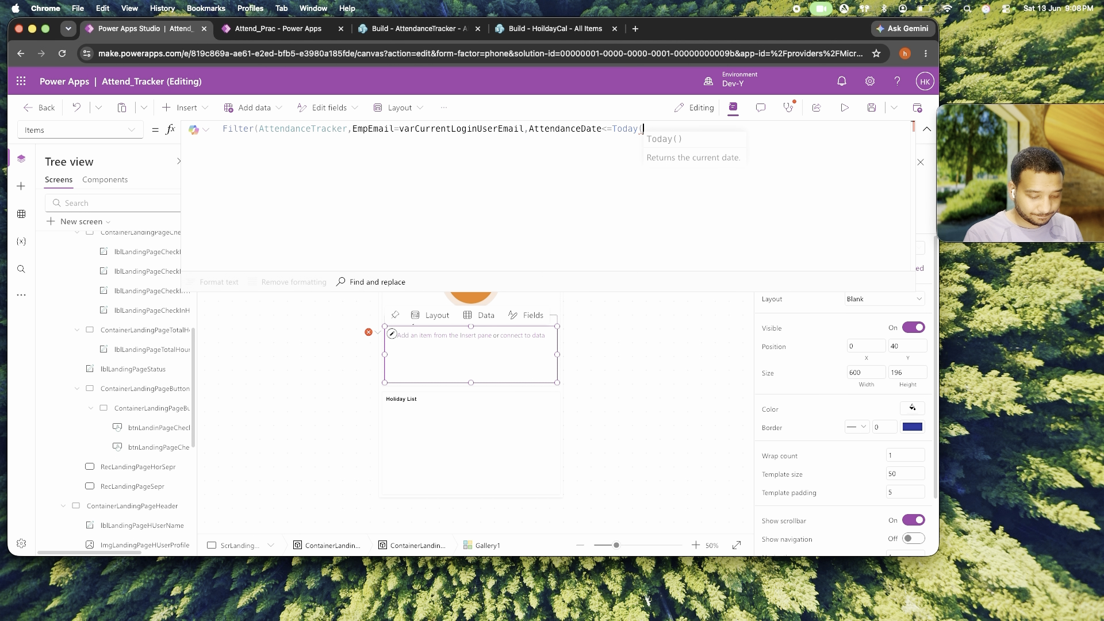
pyautogui.write(')')
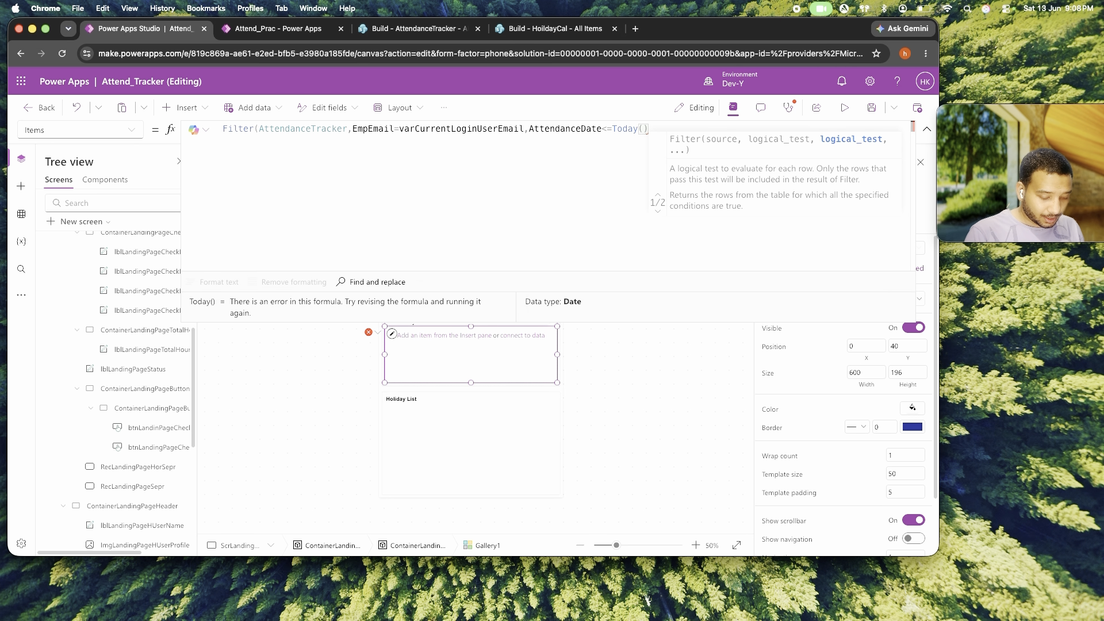
# Extend the date condition with && AttendanceDate >= DateAdd(Today(),-7,TimeUnit.Days), close the Filter and format the formula text.
pyautogui.write(',')
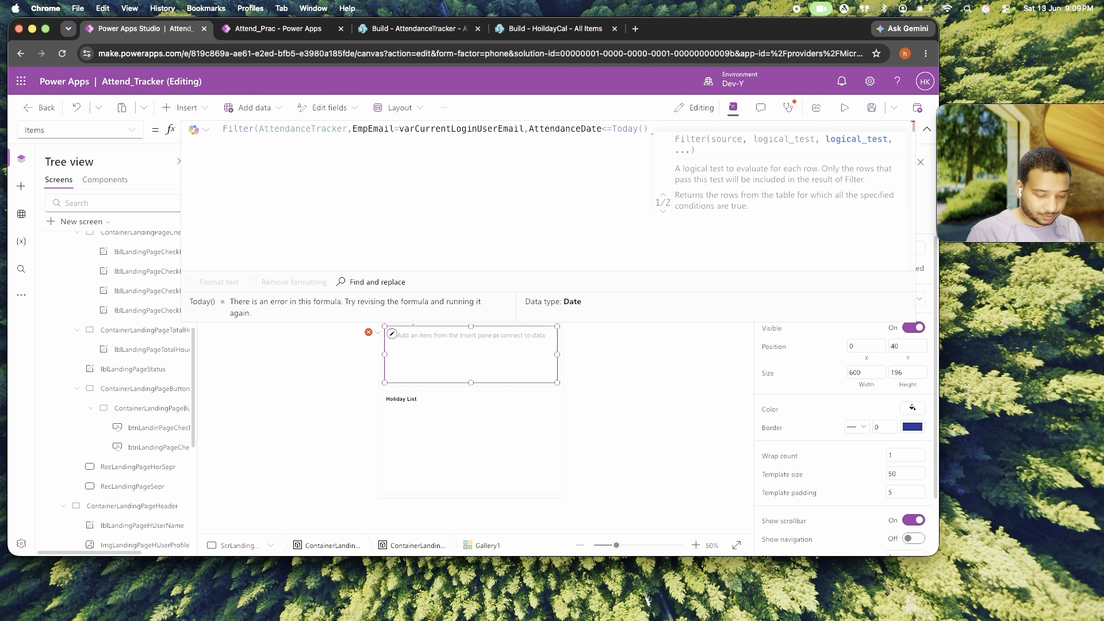
pyautogui.write('&&')
pyautogui.write('ttendanceDate ')
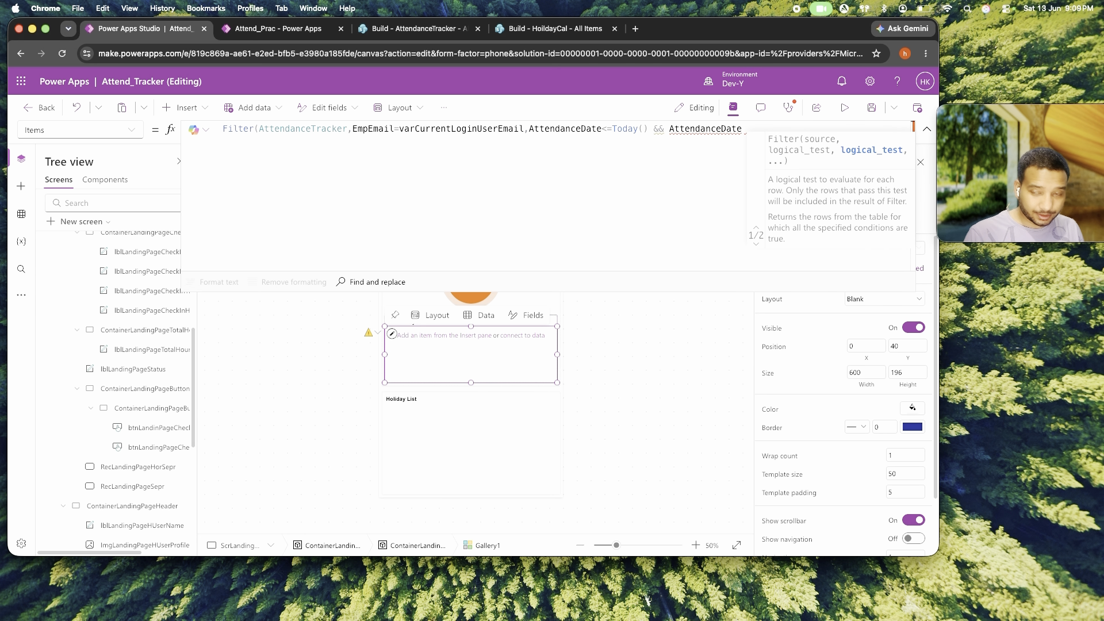
pyautogui.write('>=')
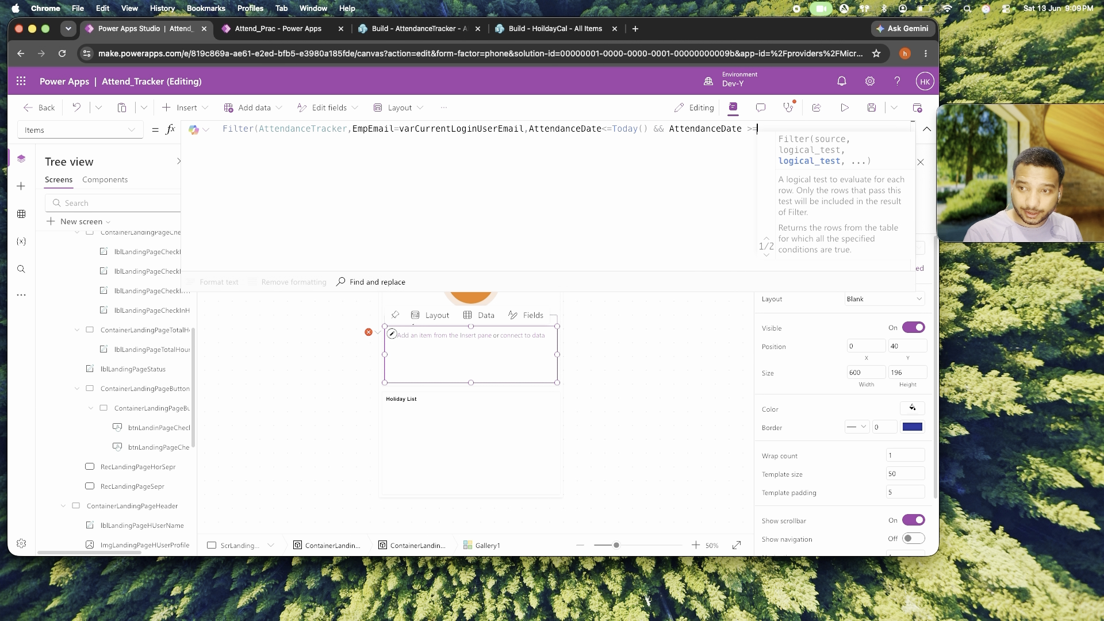
pyautogui.write(' date')
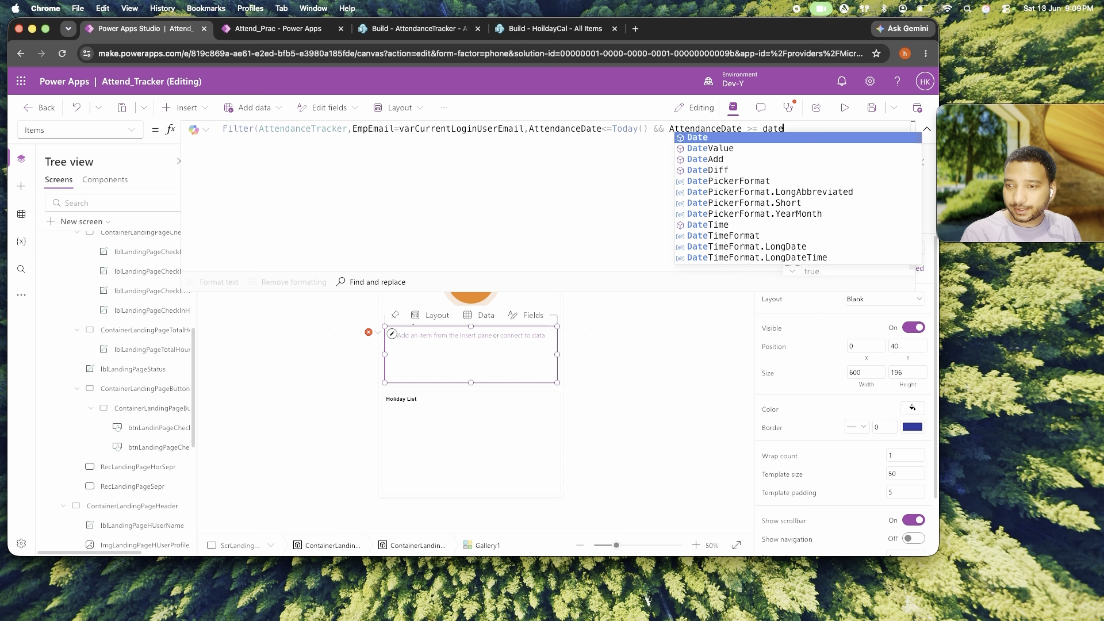
pyautogui.press('Down')
pyautogui.press('Down')
pyautogui.press('Tab')
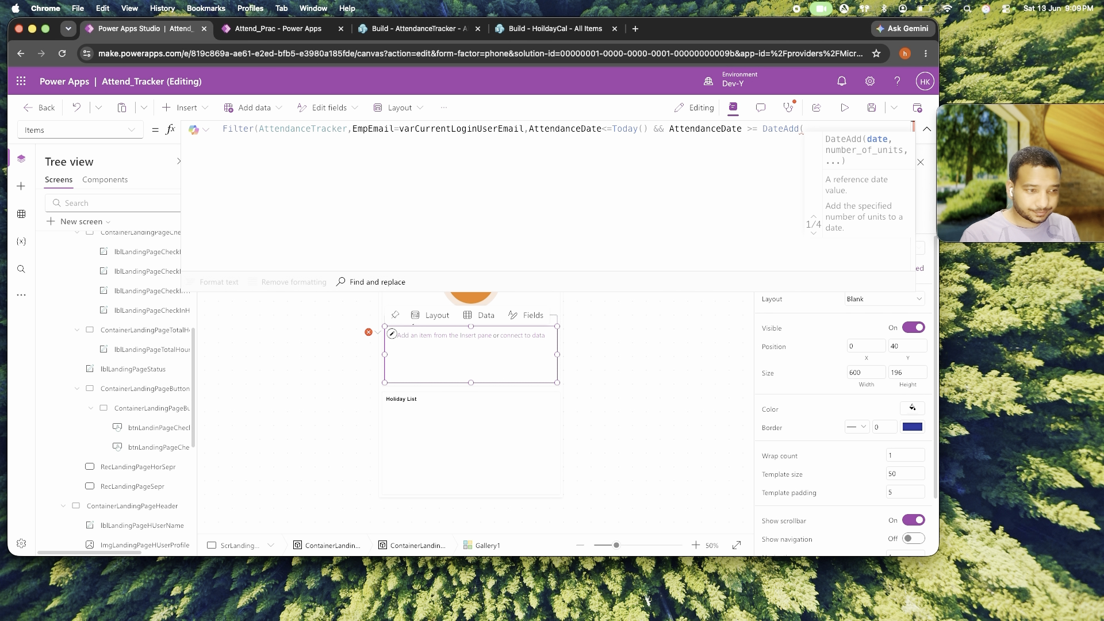
pyautogui.write('tL')
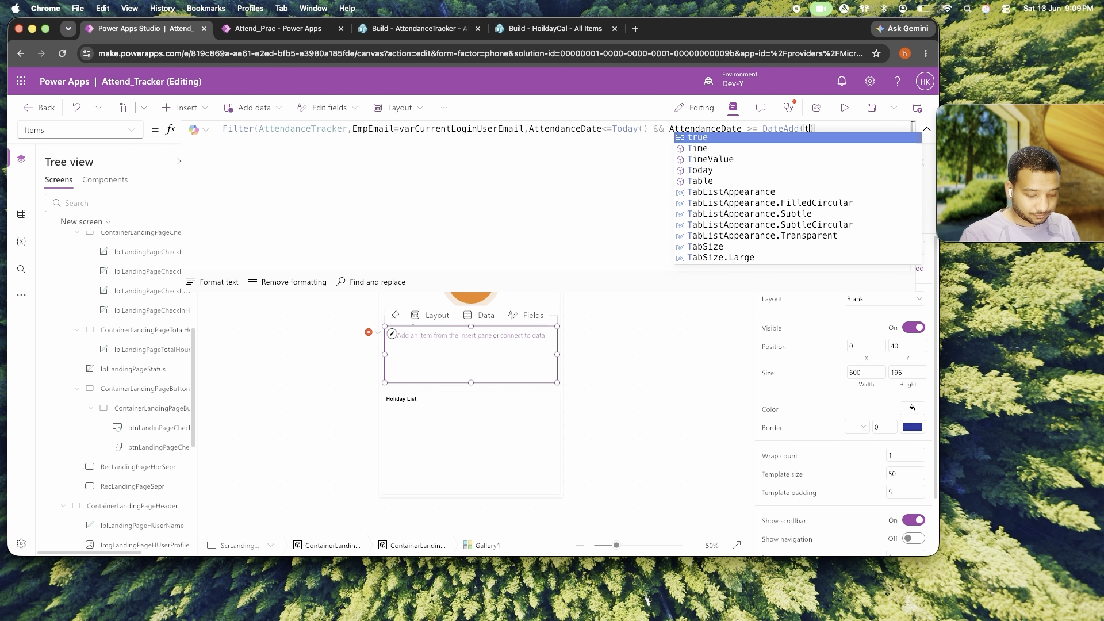
pyautogui.write('oda')
pyautogui.press('Tab')
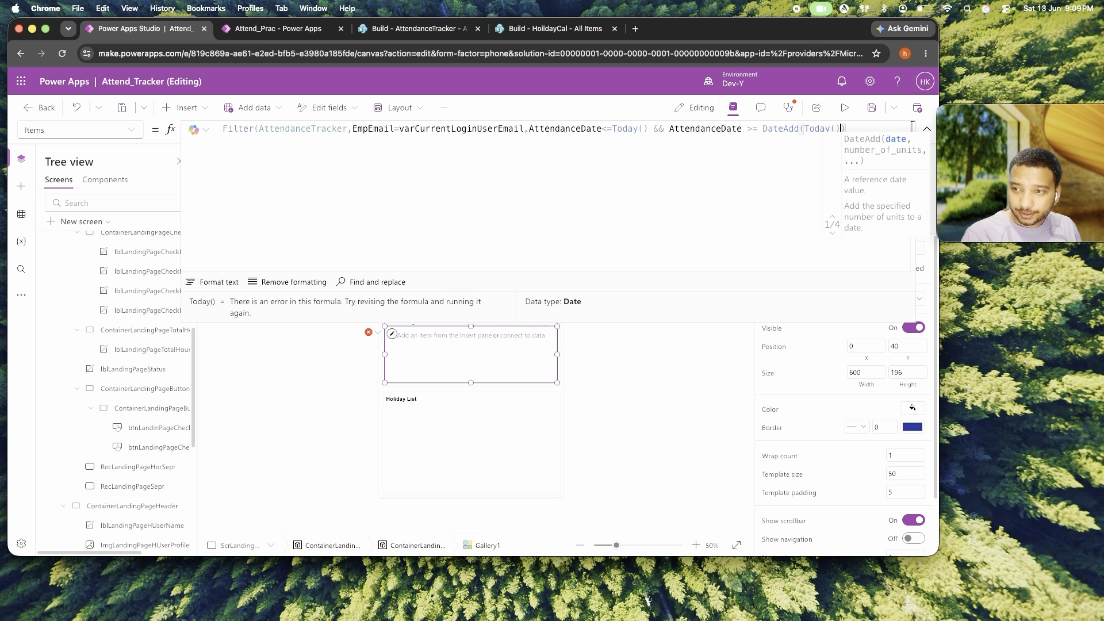
pyautogui.write(',-7')
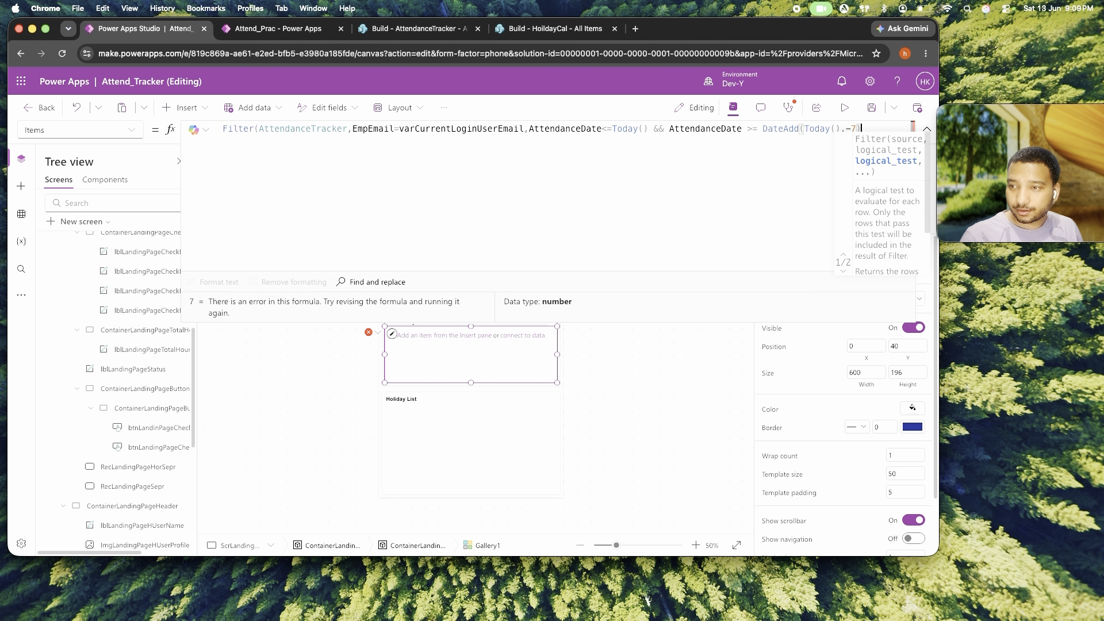
pyautogui.write(',')
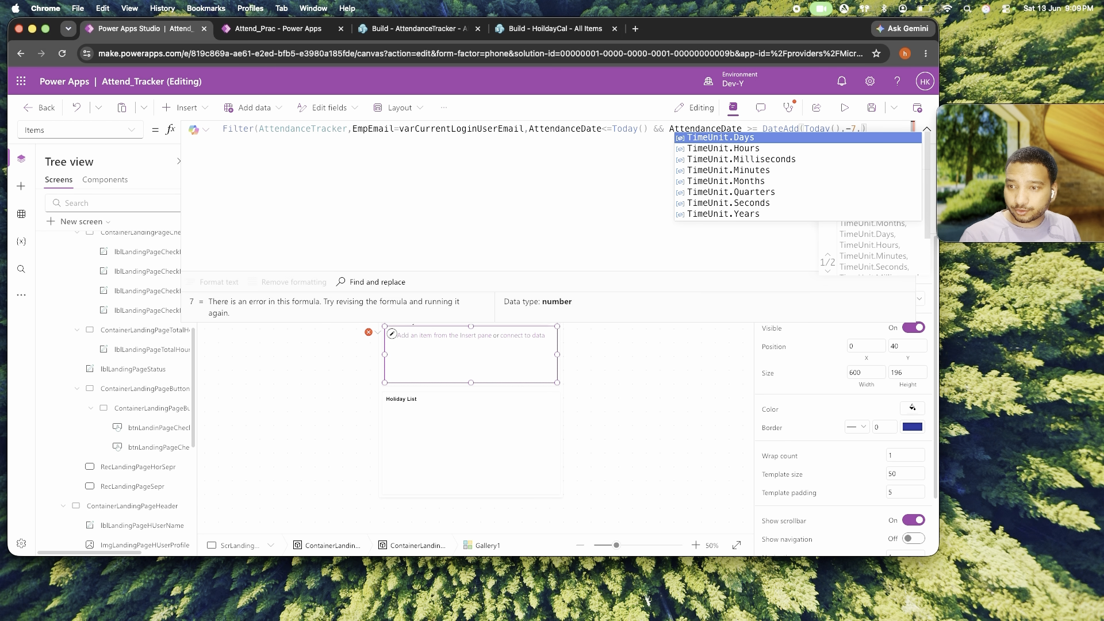
pyautogui.press('Tab')
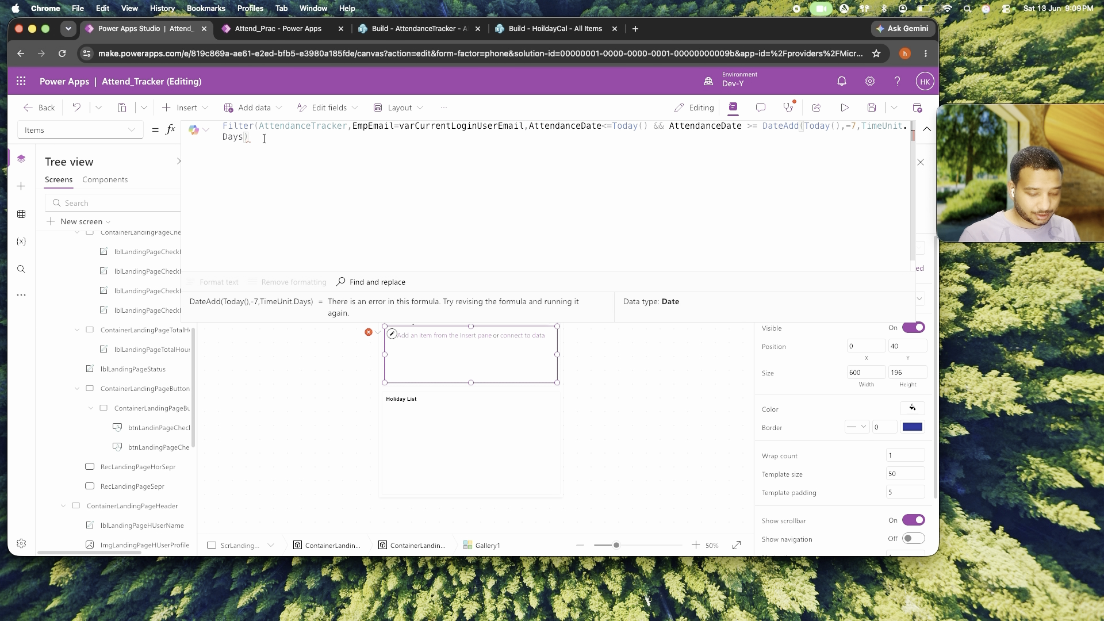
pyautogui.write(')')
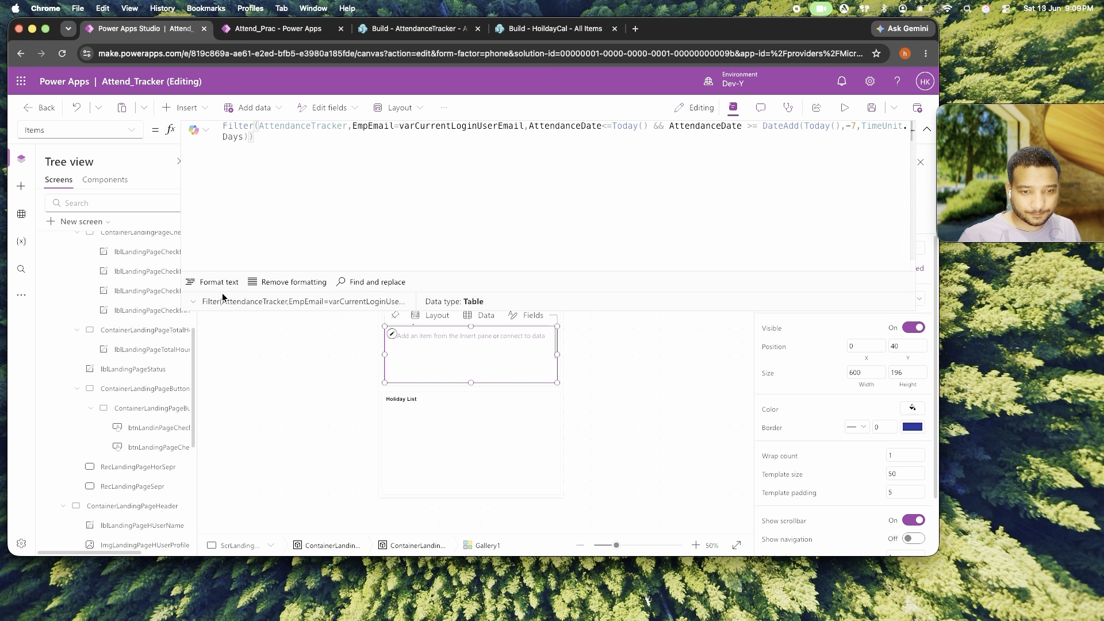
pyautogui.click(214, 282)
# Wrap the gallery's Filter in SortByColumns, sorting by "AttendanceDate" with SortOrder.Descending.
pyautogui.click(241, 129)
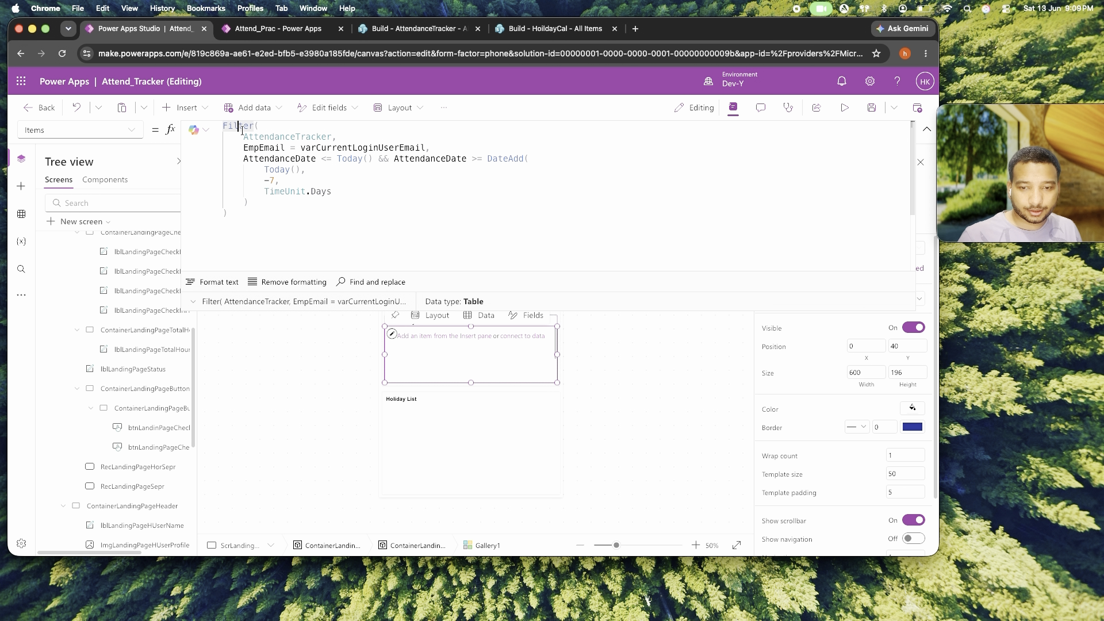
pyautogui.press('Return')
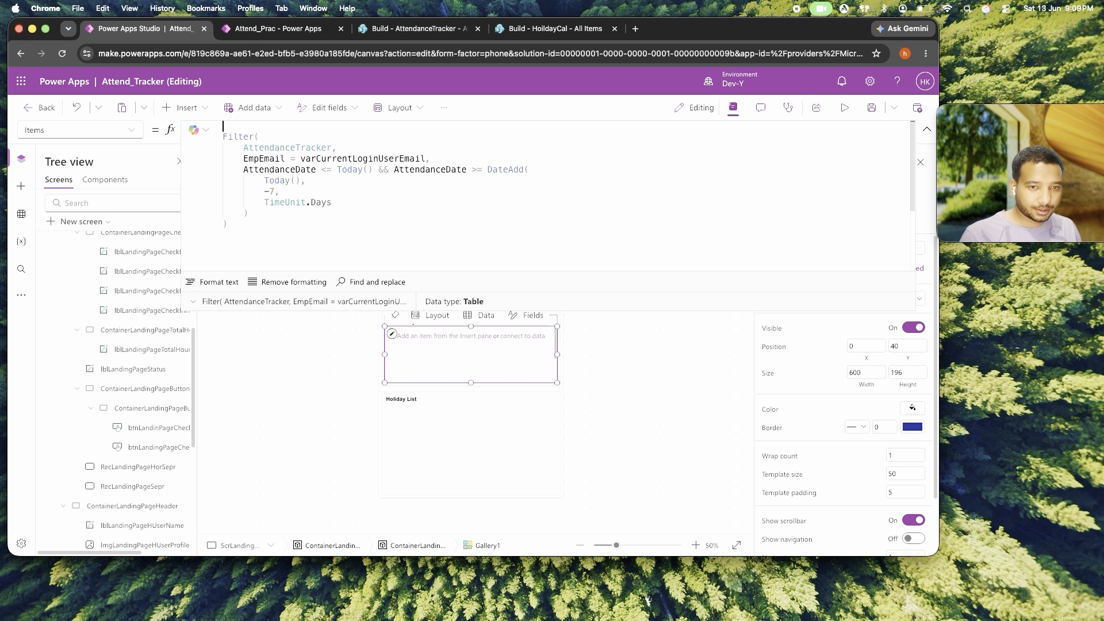
pyautogui.write('SortByColumns(')
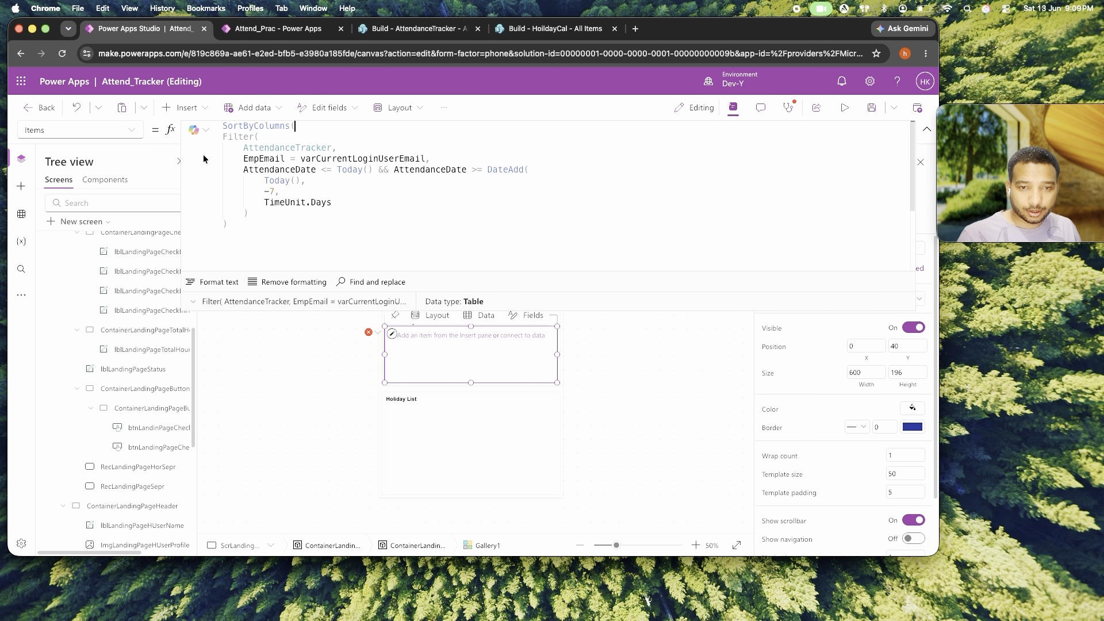
pyautogui.click(243, 215)
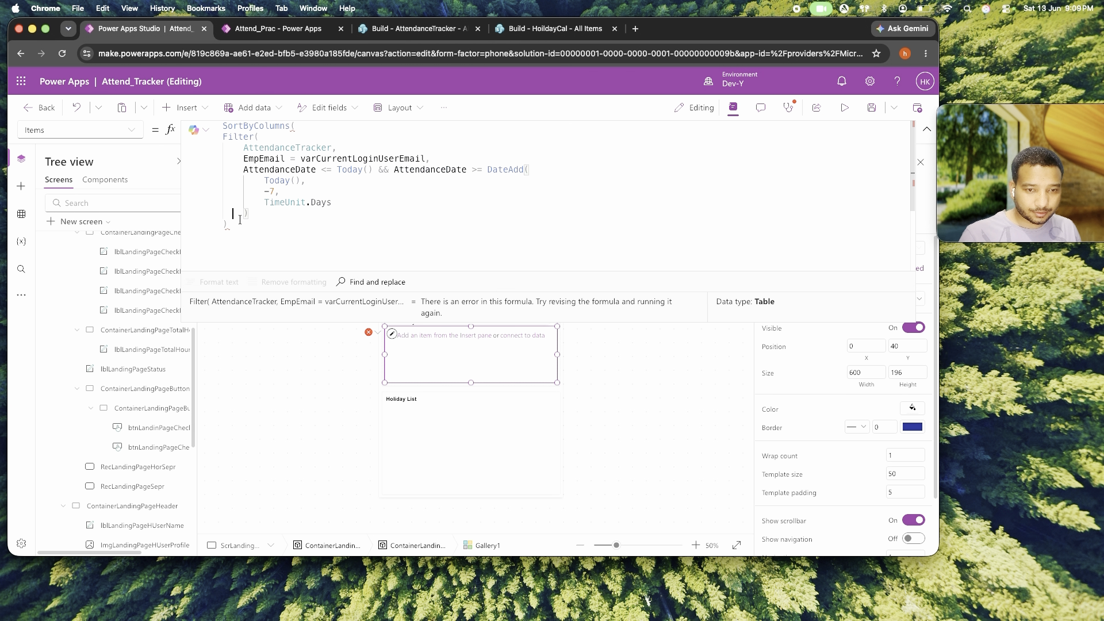
pyautogui.click(244, 228)
pyautogui.write(',"AttendanceDate"')
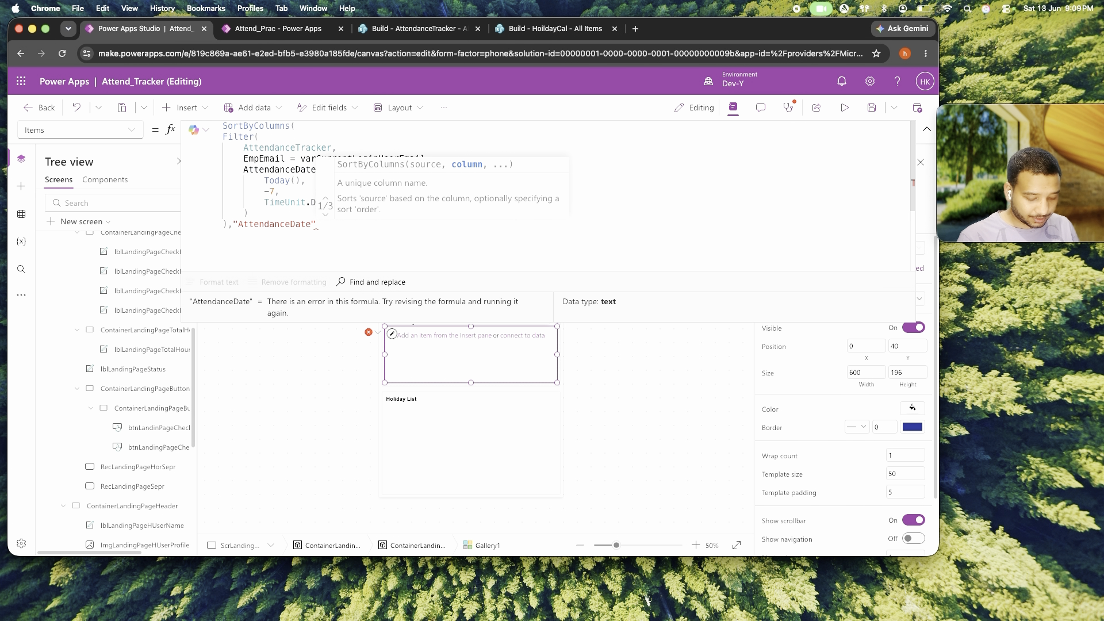
pyautogui.write(',')
pyautogui.press('Down')
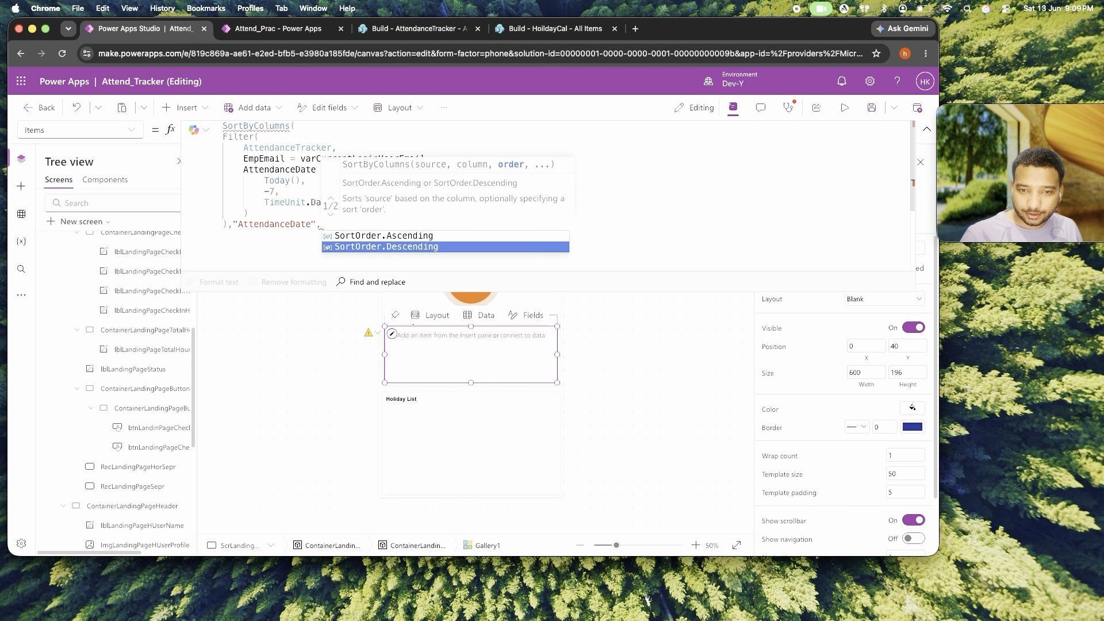
pyautogui.press('Return')
pyautogui.write(')')
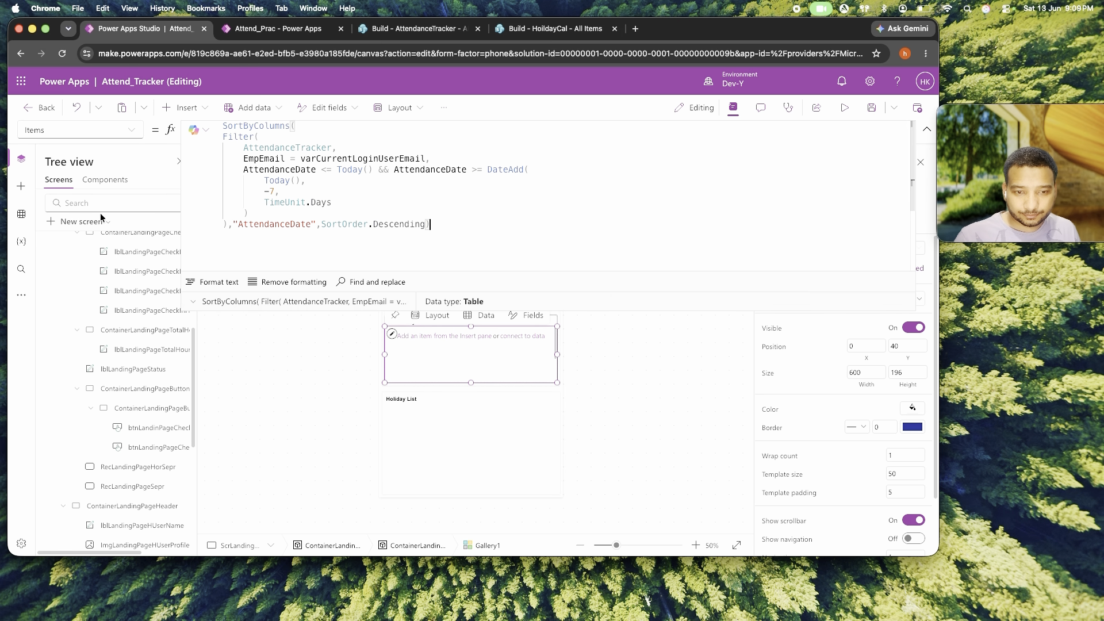
# Format the gallery's SortByColumns formula text, collapse the formula editor and save the app.
pyautogui.click(216, 282)
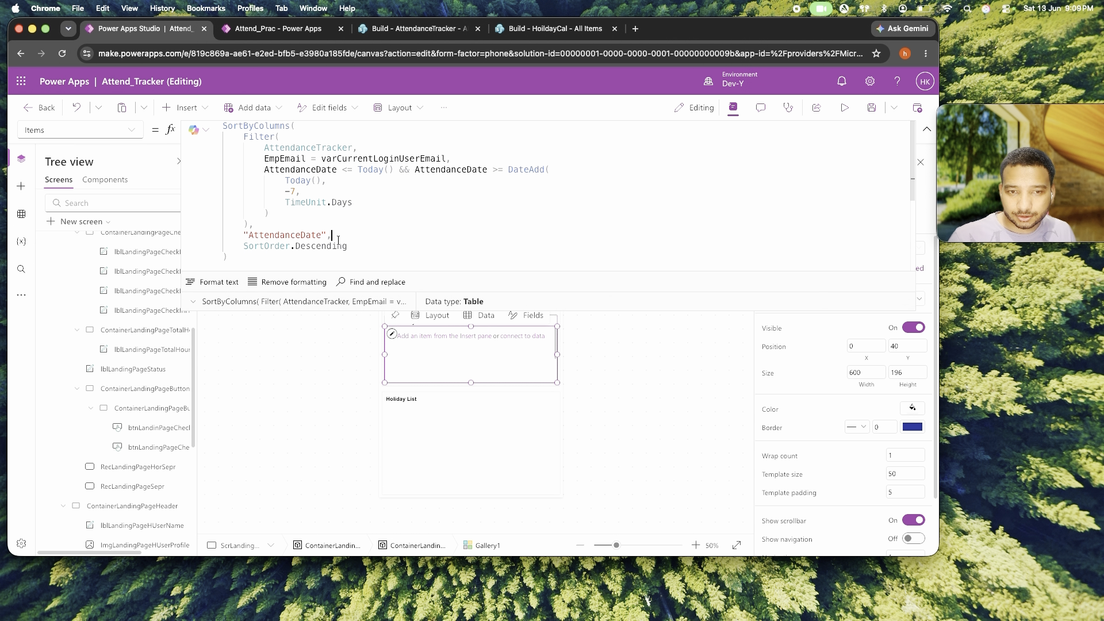
pyautogui.moveTo(333, 235); pyautogui.dragTo(254, 109)
pyautogui.click(872, 108)
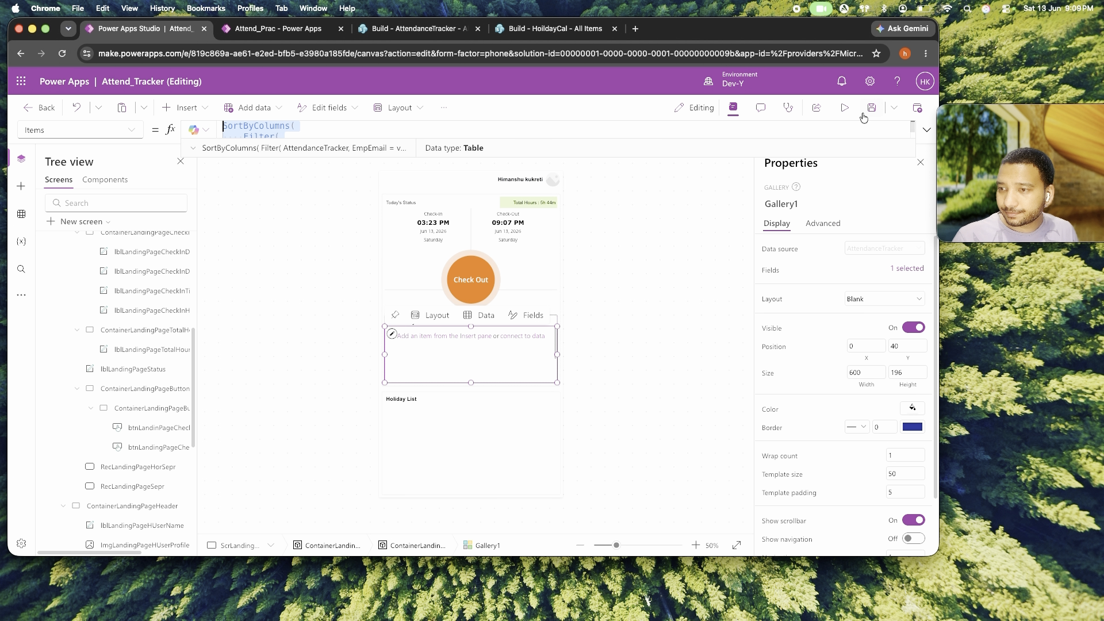
# Insert a text label into the Last 7 days gallery's template and set its font to Arial, size 12.
pyautogui.click(428, 338)
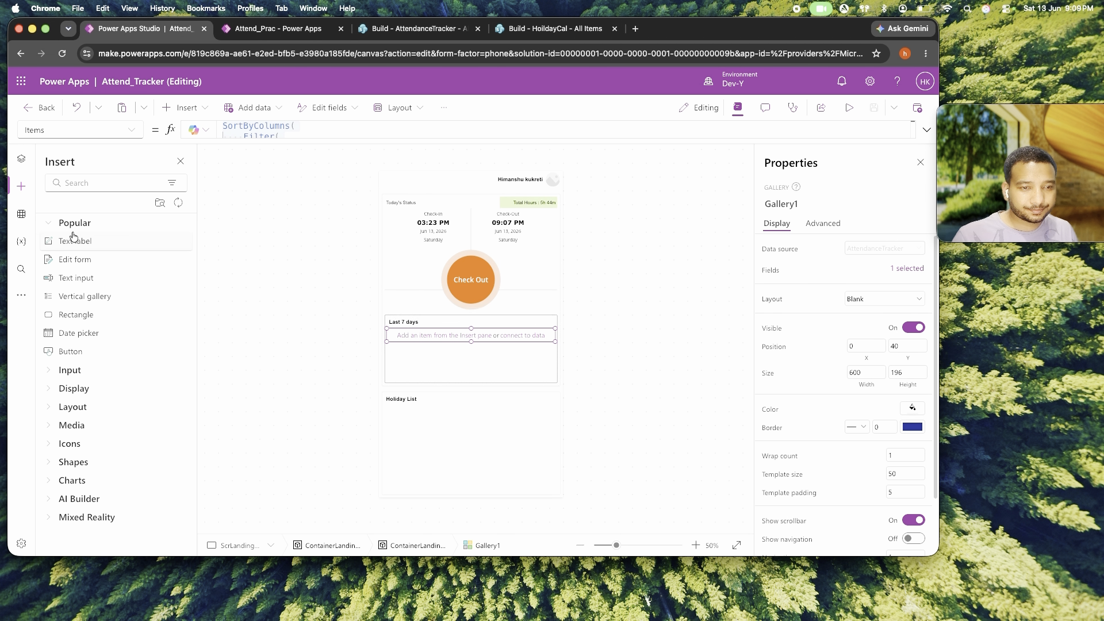
pyautogui.moveTo(75, 241); pyautogui.dragTo(437, 336)
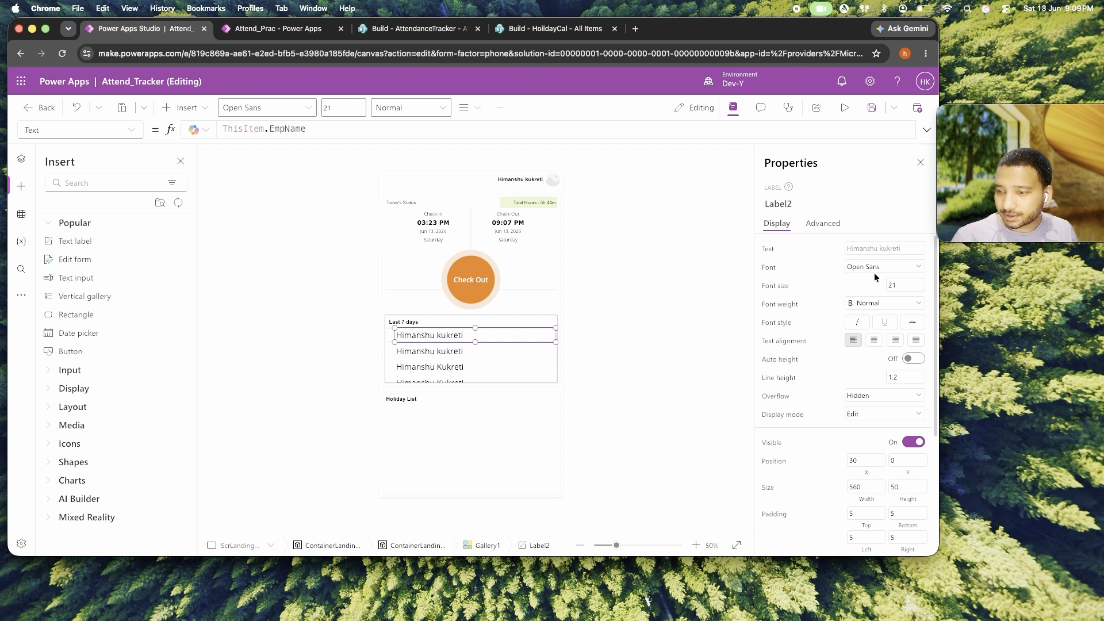
pyautogui.doubleClick(893, 282)
pyautogui.write('12')
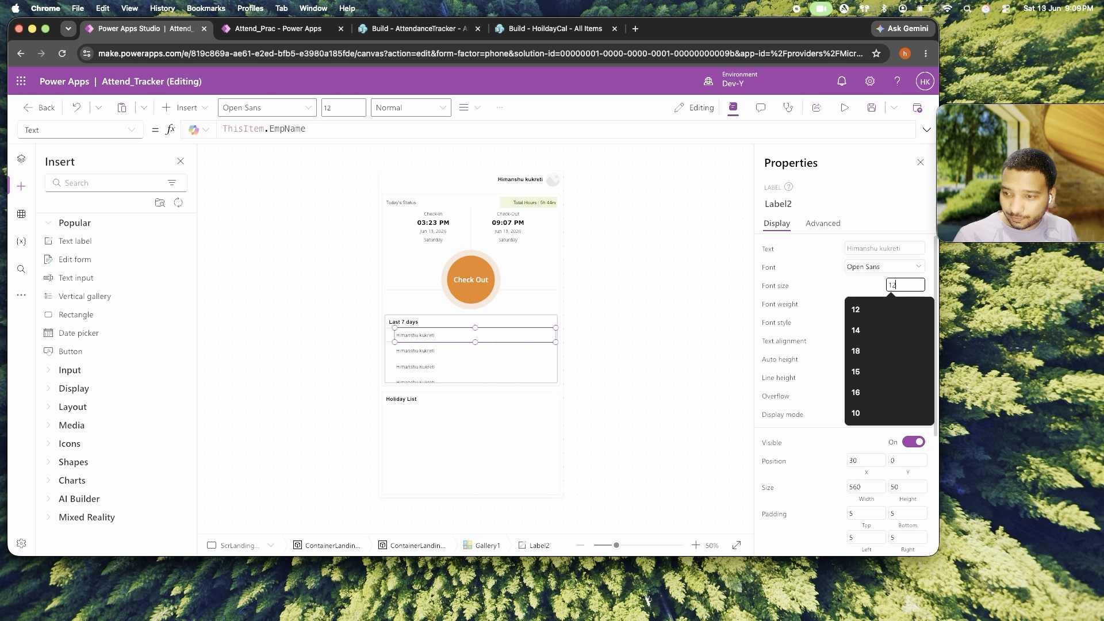
pyautogui.click(884, 267)
pyautogui.click(858, 280)
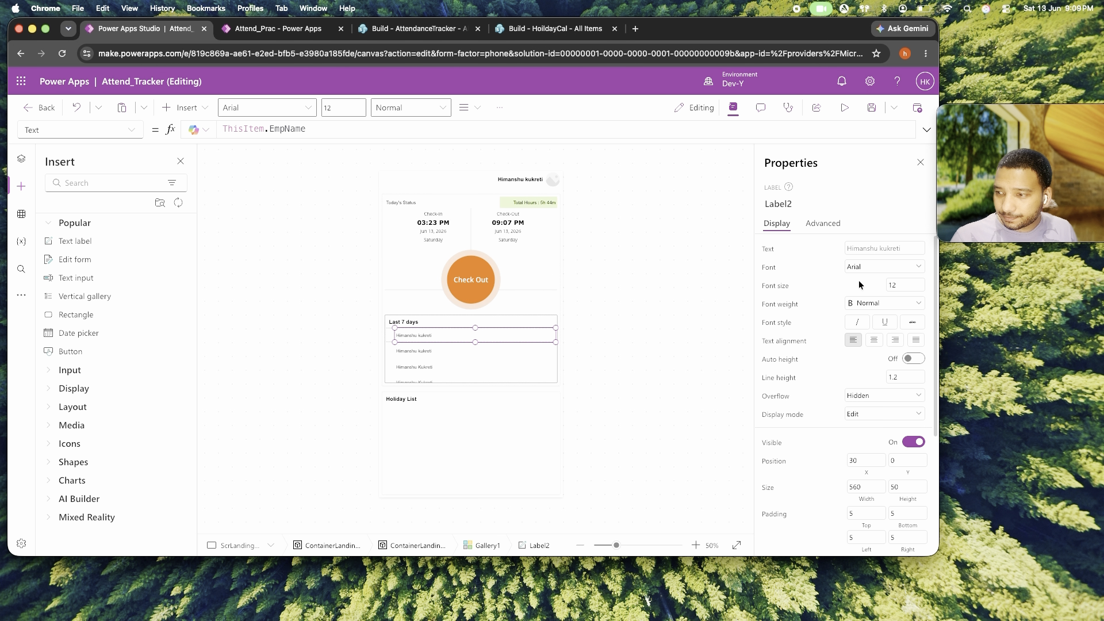
# Set the new gallery label's width to 180 and height to 40, and position it at X 10, Y 5.
pyautogui.doubleClick(860, 487)
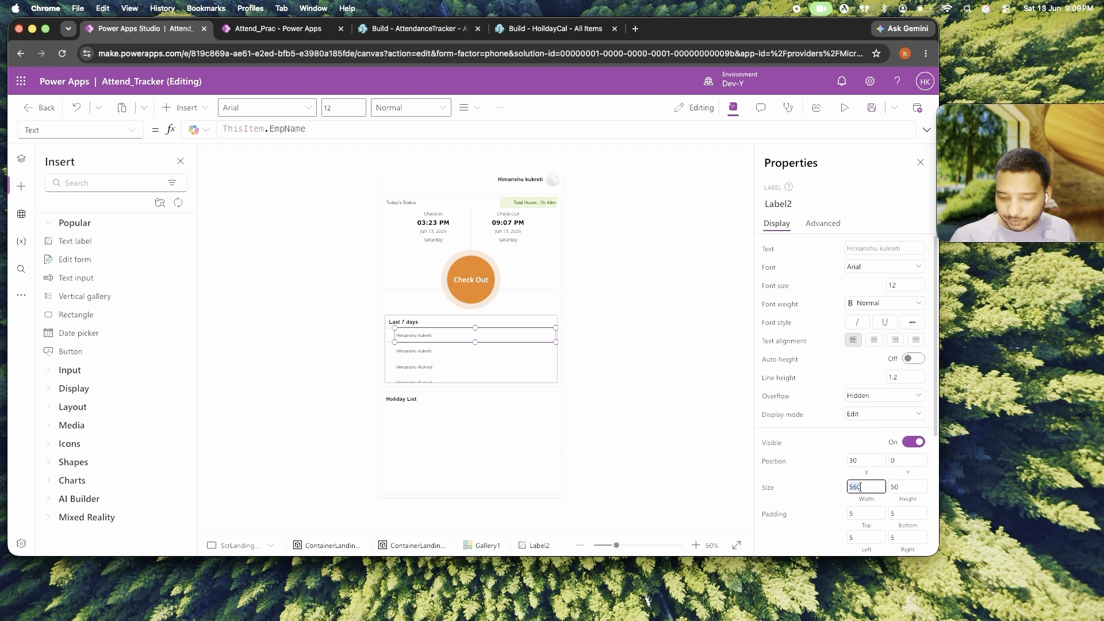
pyautogui.write('120')
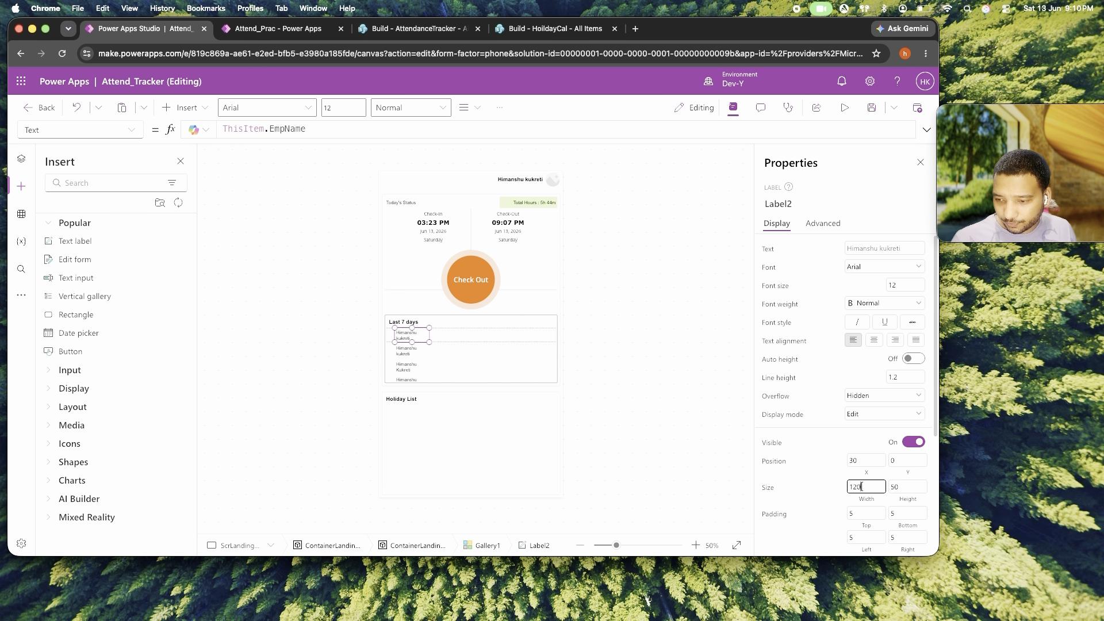
pyautogui.doubleClick(861, 487)
pyautogui.write('180')
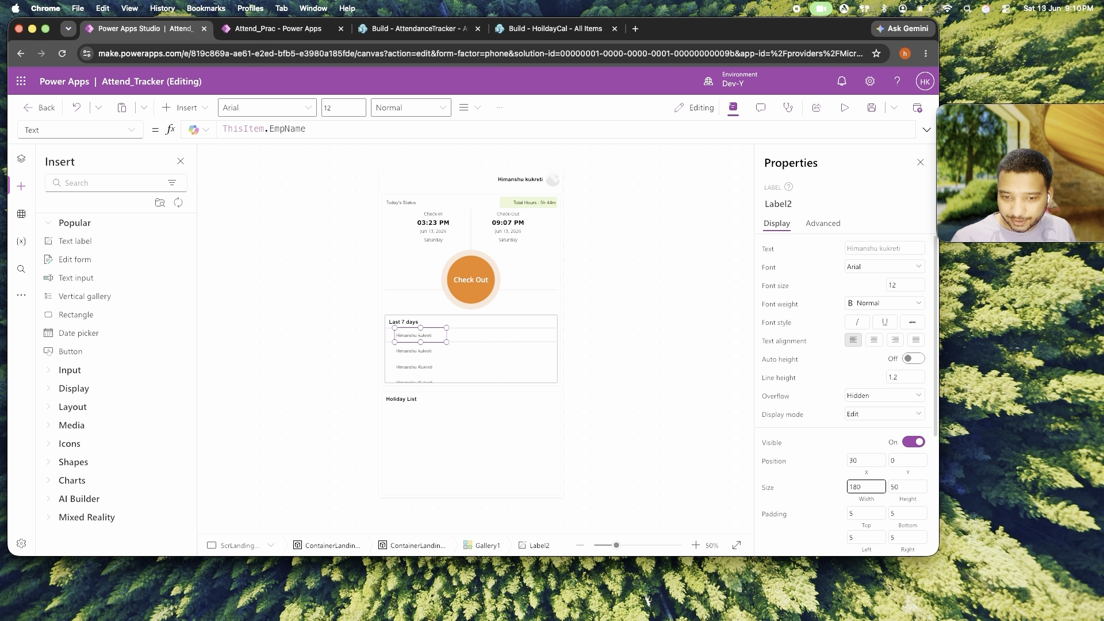
pyautogui.click(867, 462)
pyautogui.write('10')
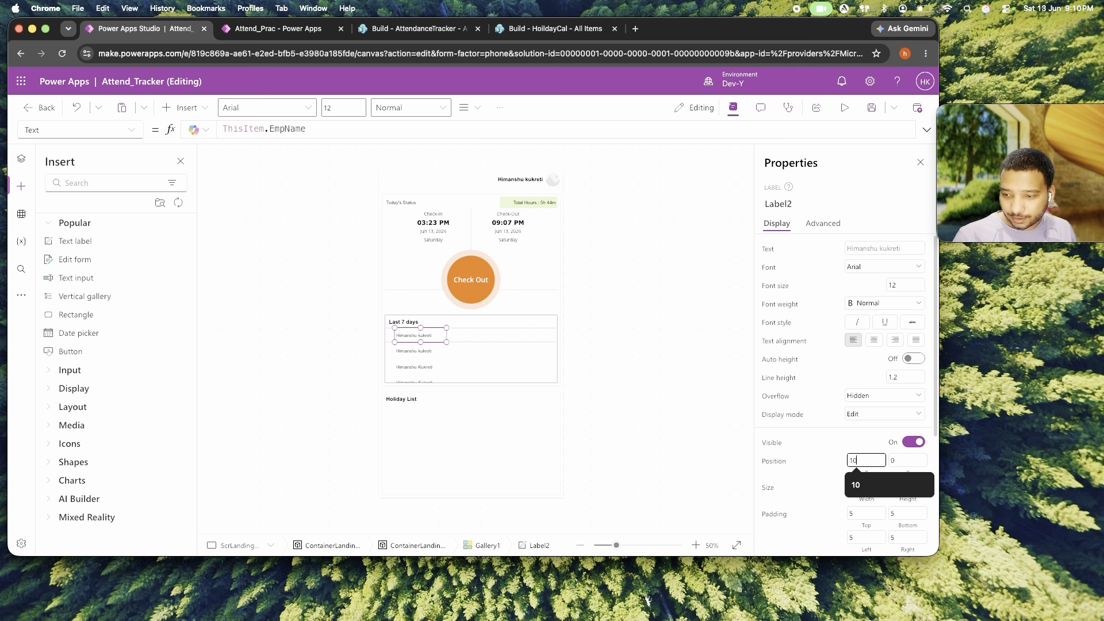
pyautogui.press('Tab')
pyautogui.write('5')
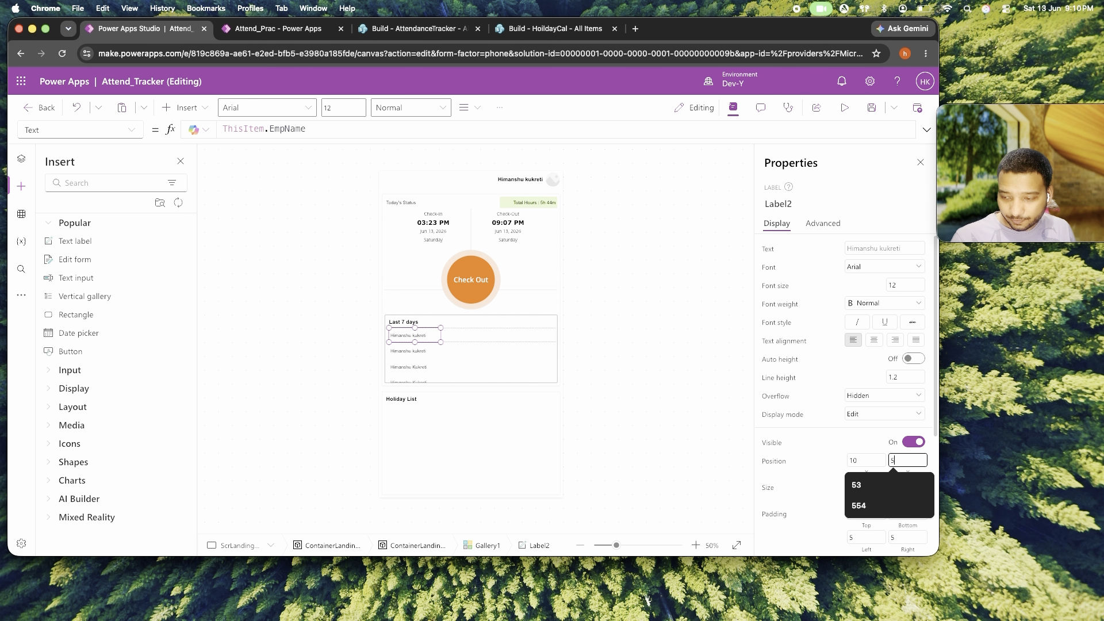
pyautogui.press('Tab')
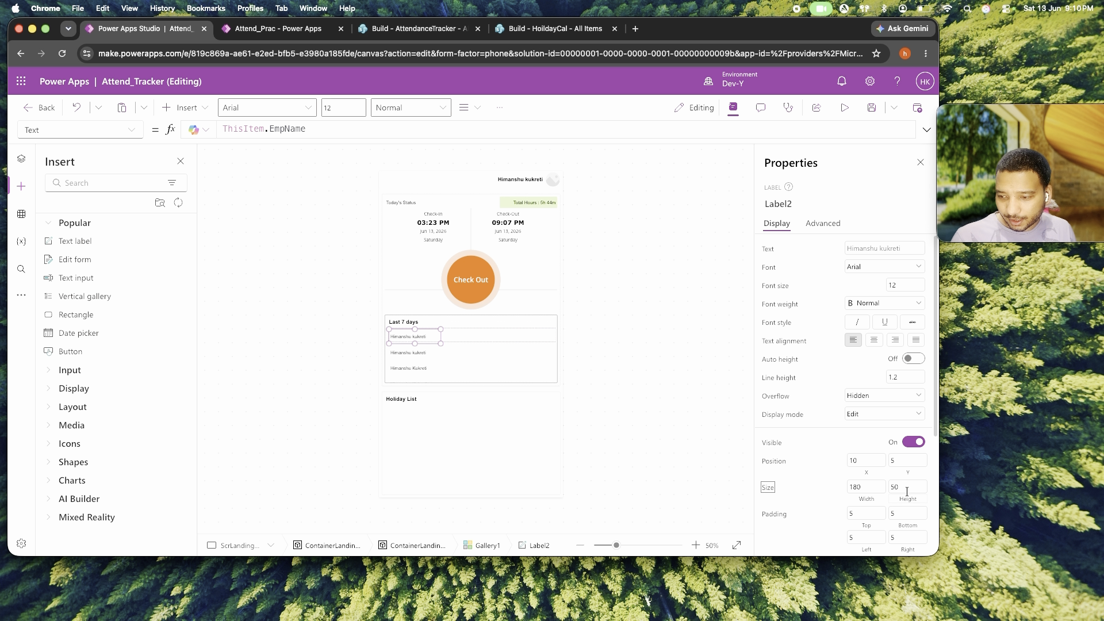
pyautogui.click(906, 490)
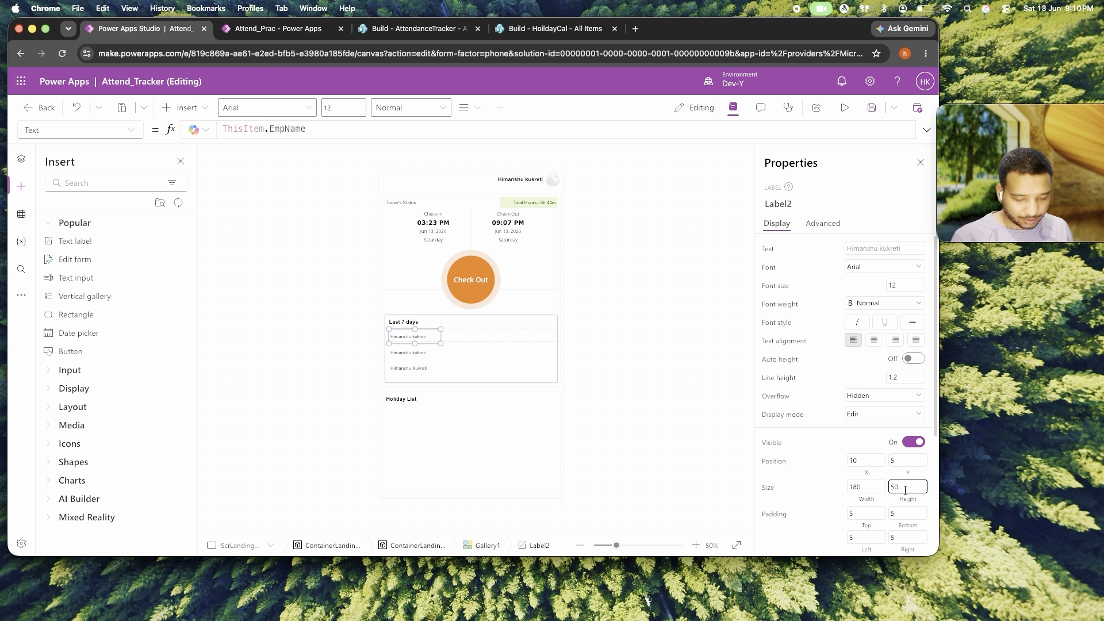
pyautogui.press('BackSpace')
pyautogui.press('BackSpace')
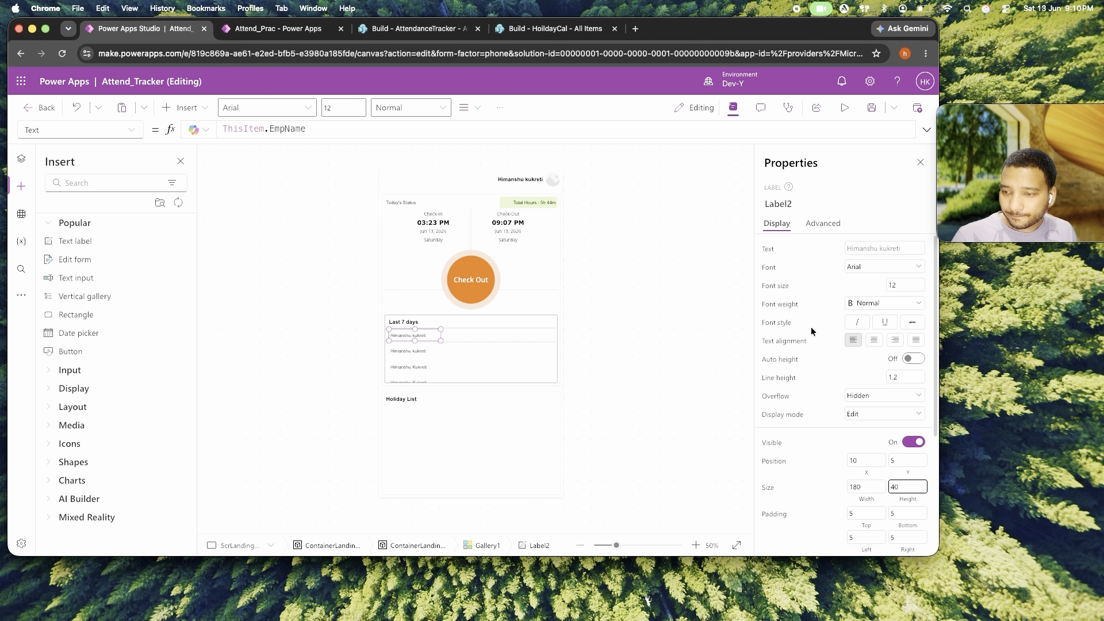
# Replace the gallery label's Text formula with the start of a Text function on ThisItem.AttendanceDate.
pyautogui.doubleClick(293, 129)
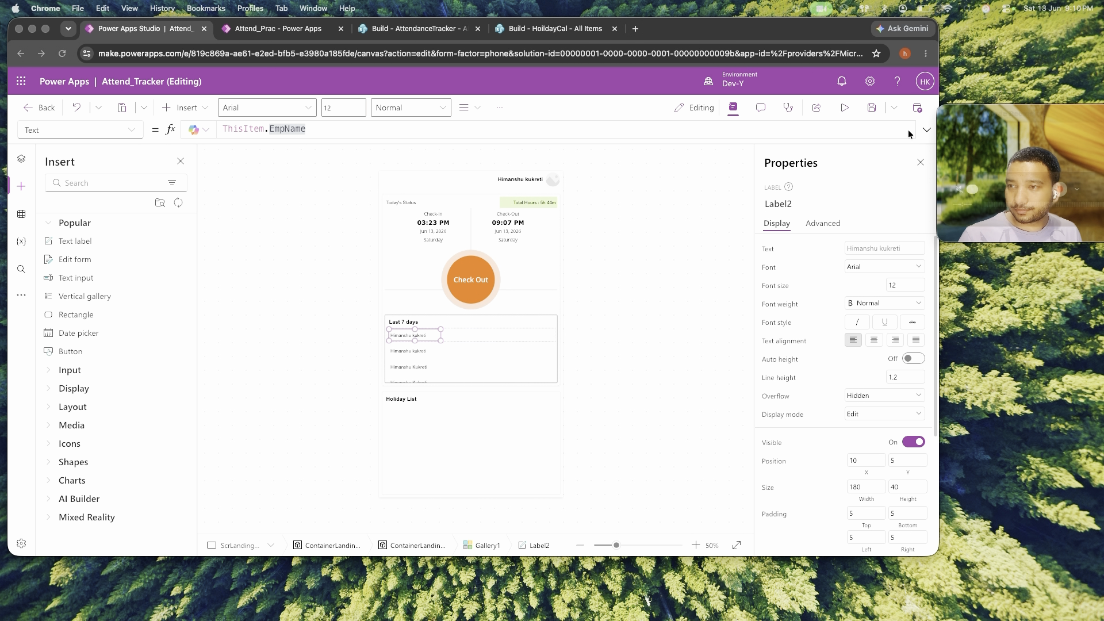
pyautogui.click(315, 130)
pyautogui.press('super+a')
pyautogui.press('BackSpace')
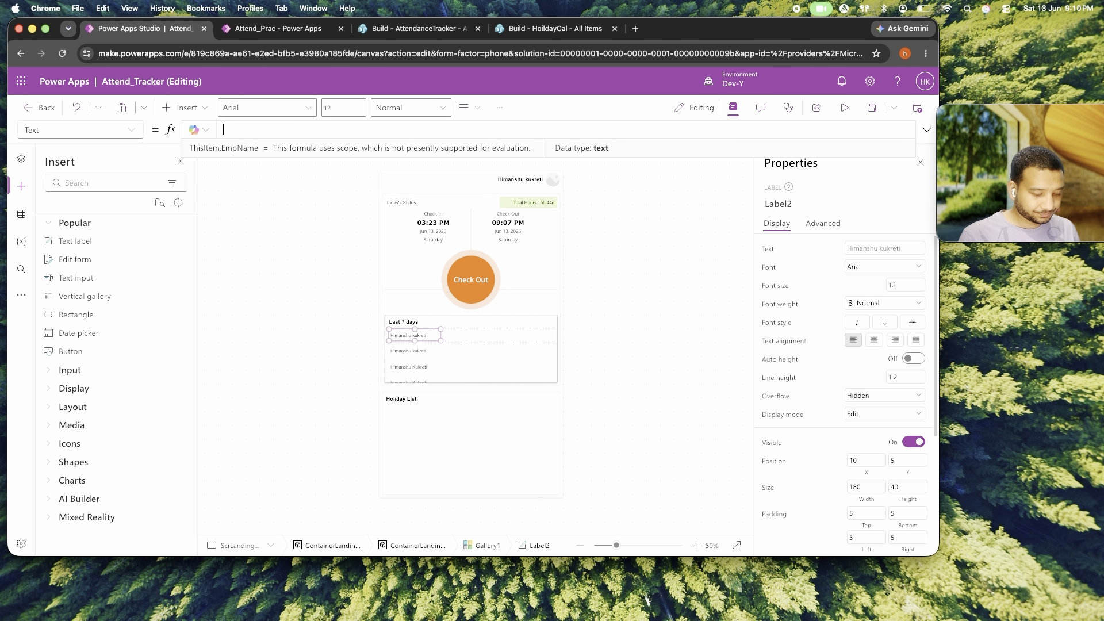
pyautogui.write('Text(t')
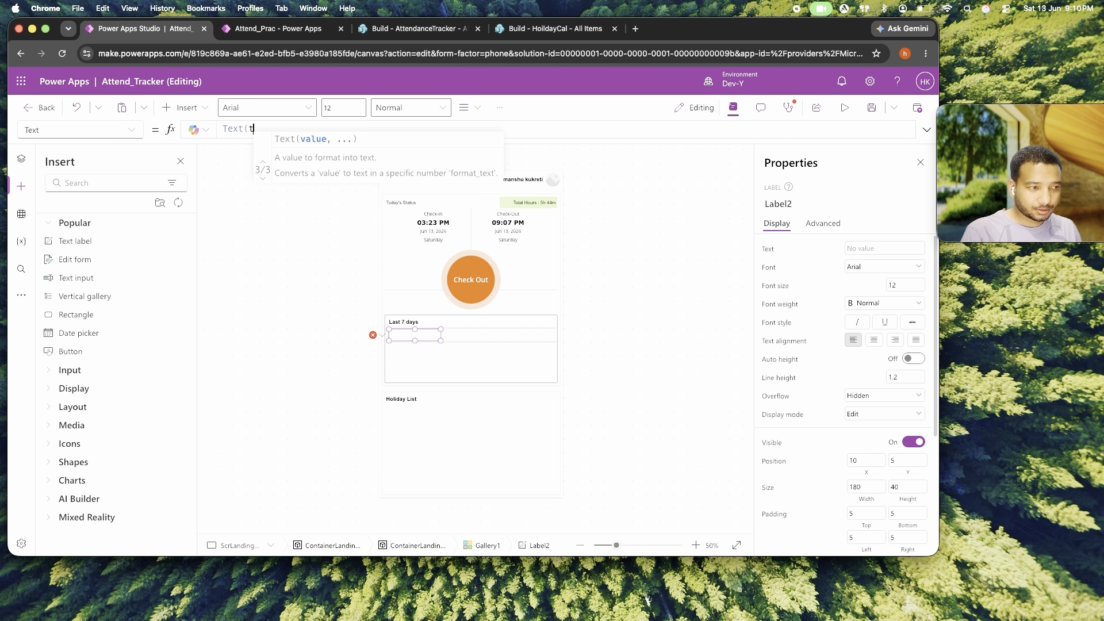
pyautogui.write('hisItem')
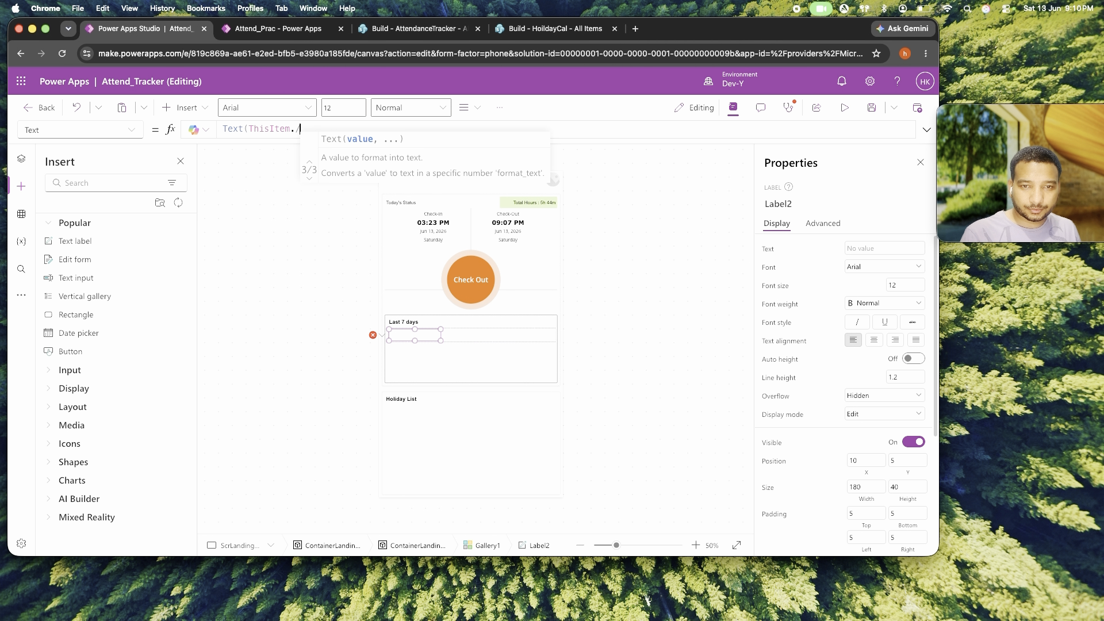
pyautogui.write('.at')
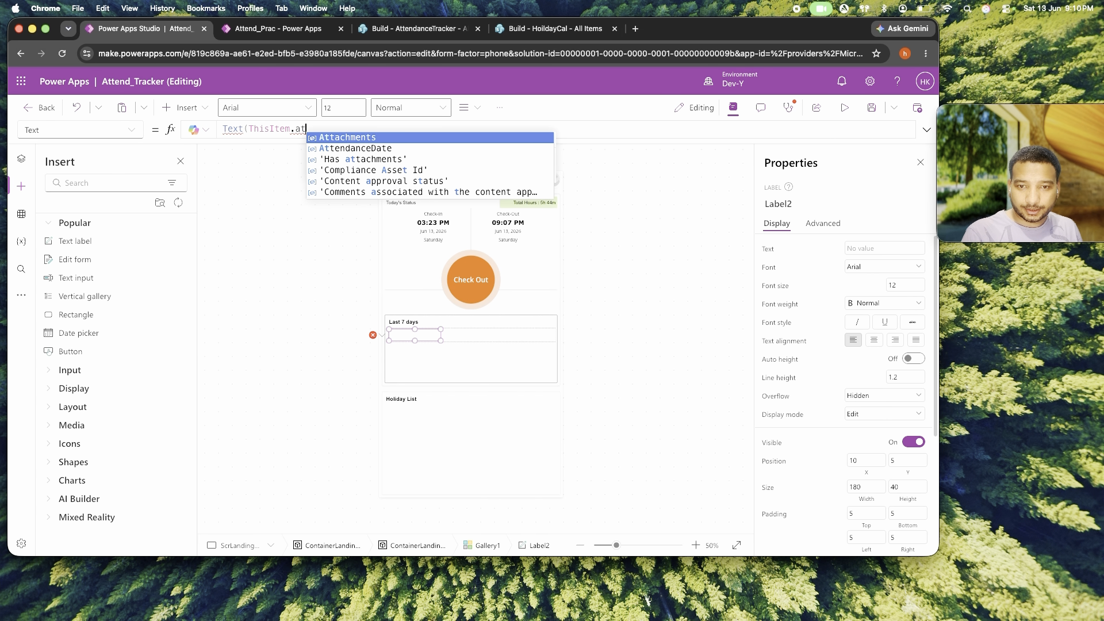
pyautogui.press('Down')
pyautogui.press('Tab')
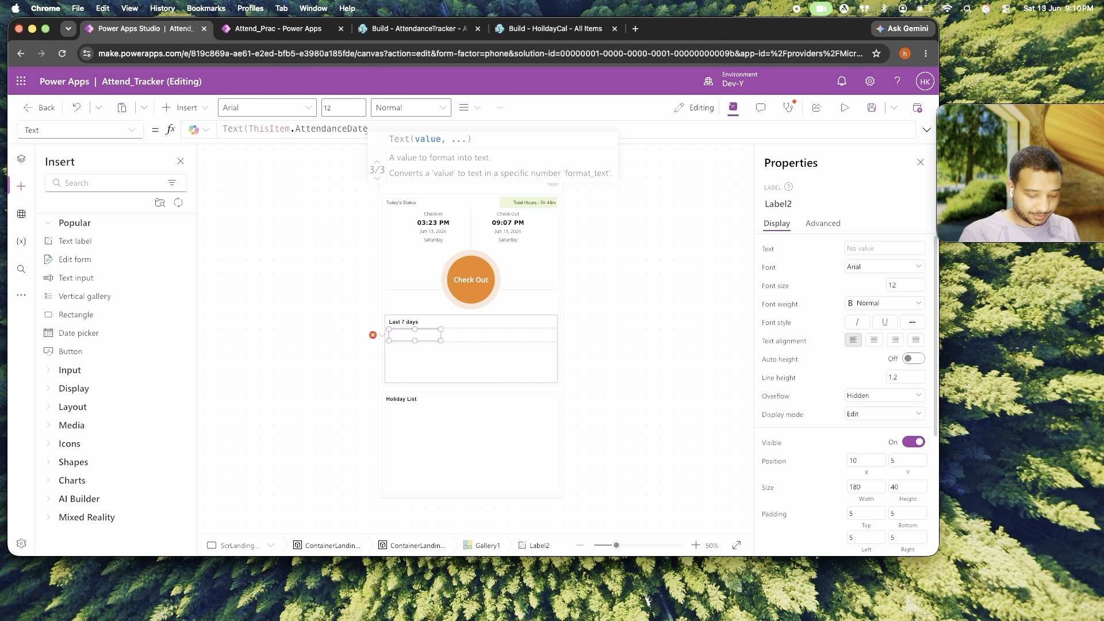
# Add the format string "dddd mmm dd, yyyy" to the date label's Text function and close the formula.
pyautogui.write(',"ddd')
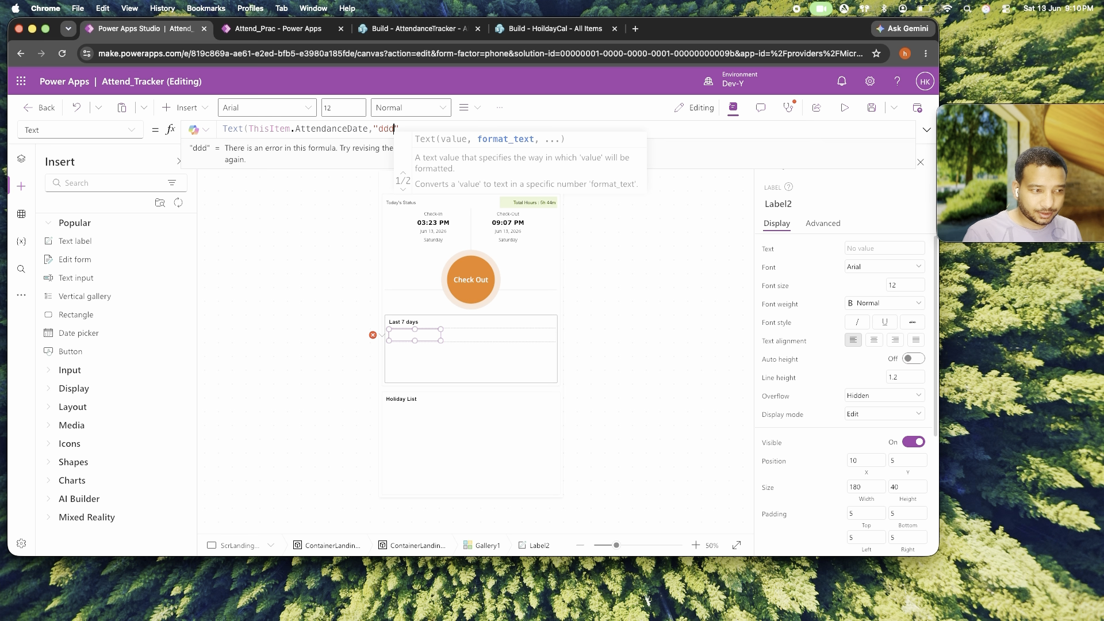
pyautogui.write('d mmm')
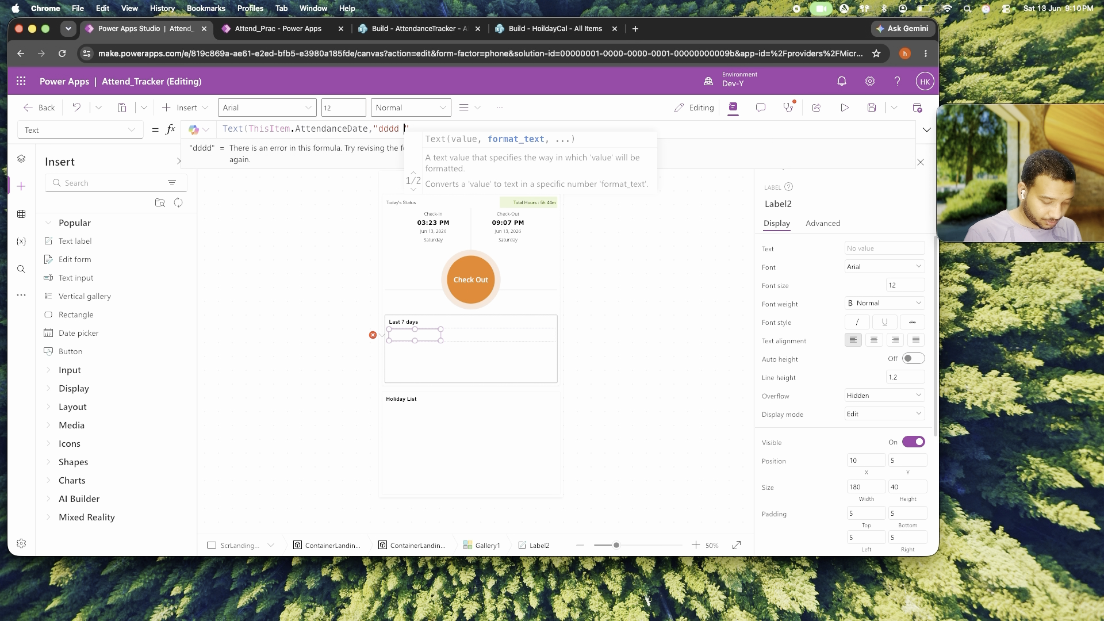
pyautogui.write(' dd,')
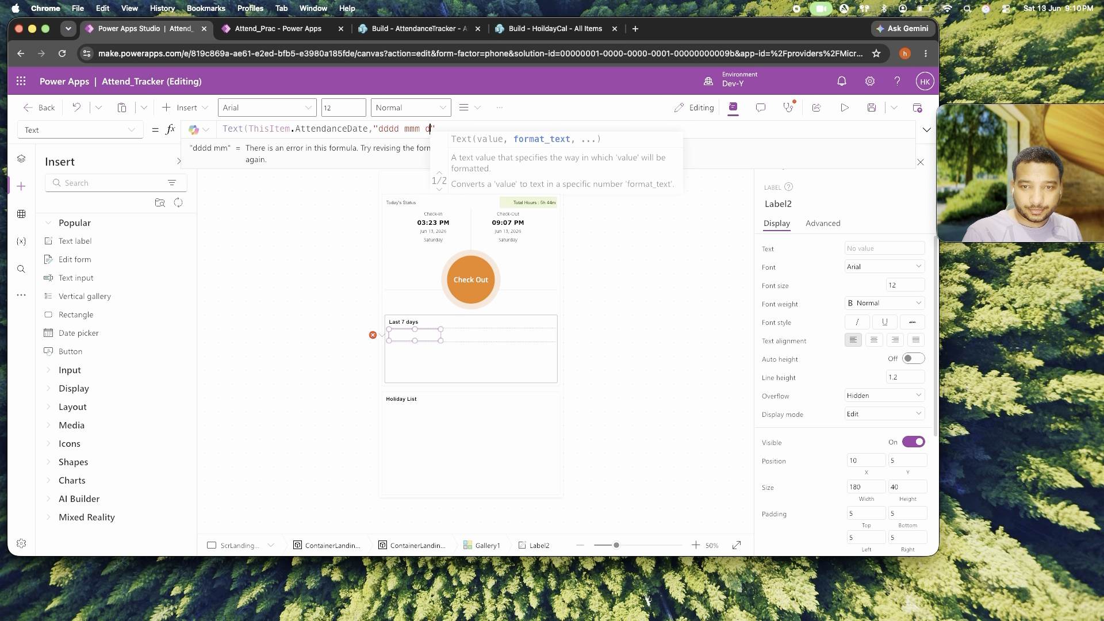
pyautogui.write('yyyy')
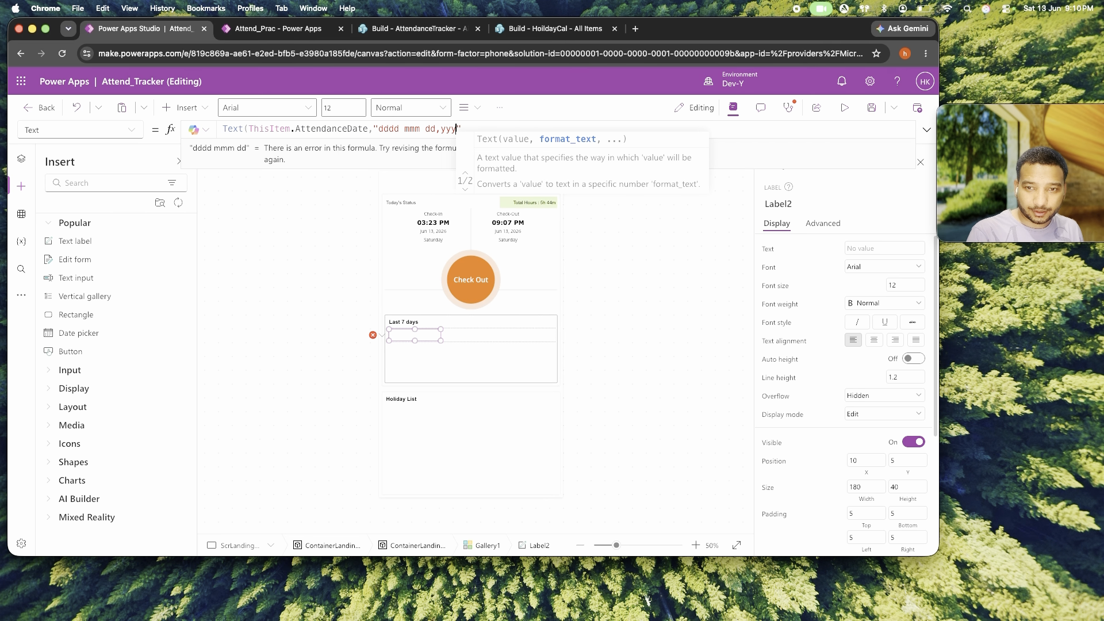
pyautogui.press('Left')
pyautogui.press('Left')
pyautogui.press('Left')
pyautogui.press('Left')
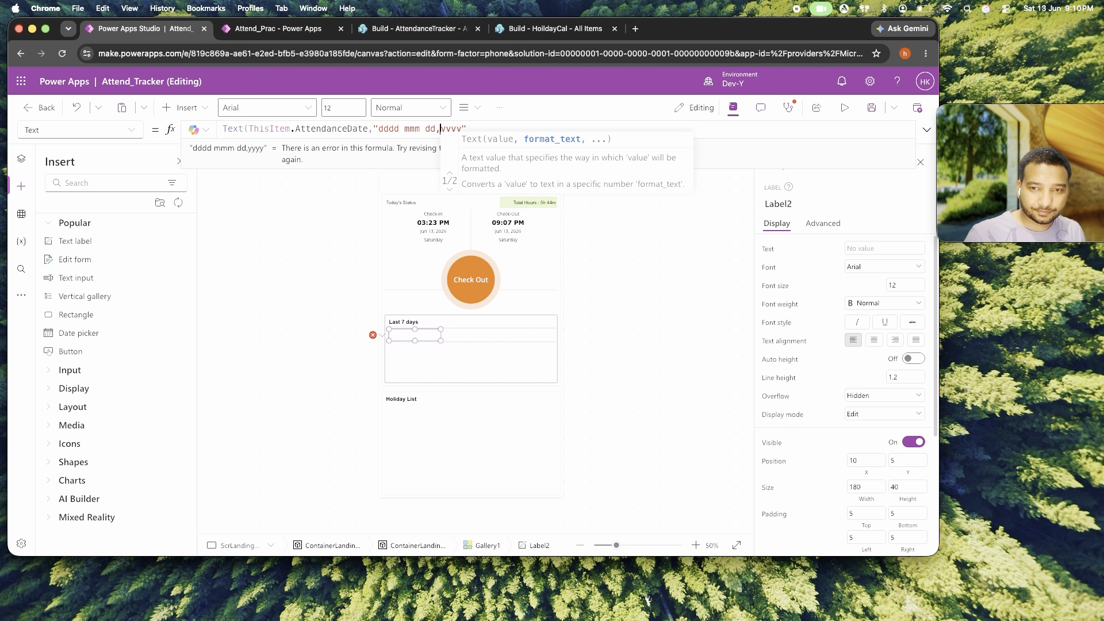
pyautogui.press('Right')
pyautogui.press('Right')
pyautogui.press('Right')
pyautogui.press('Right')
pyautogui.press('Right')
pyautogui.write(')')
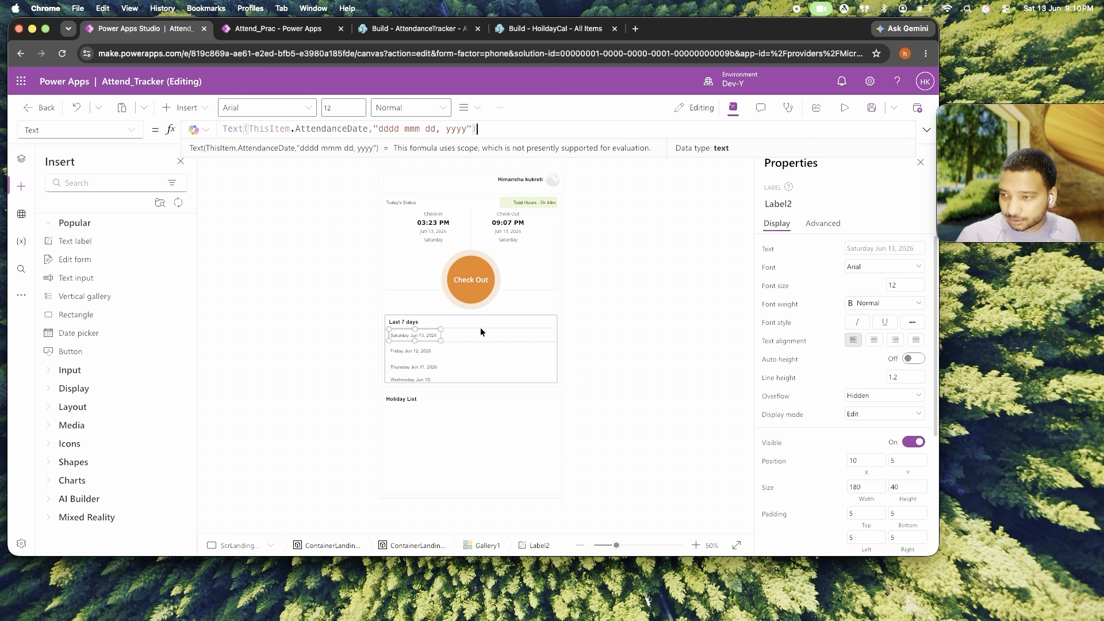
# Duplicate the date label within the gallery row and place the copy to its right at about X 214, Y 5.
pyautogui.click(427, 337)
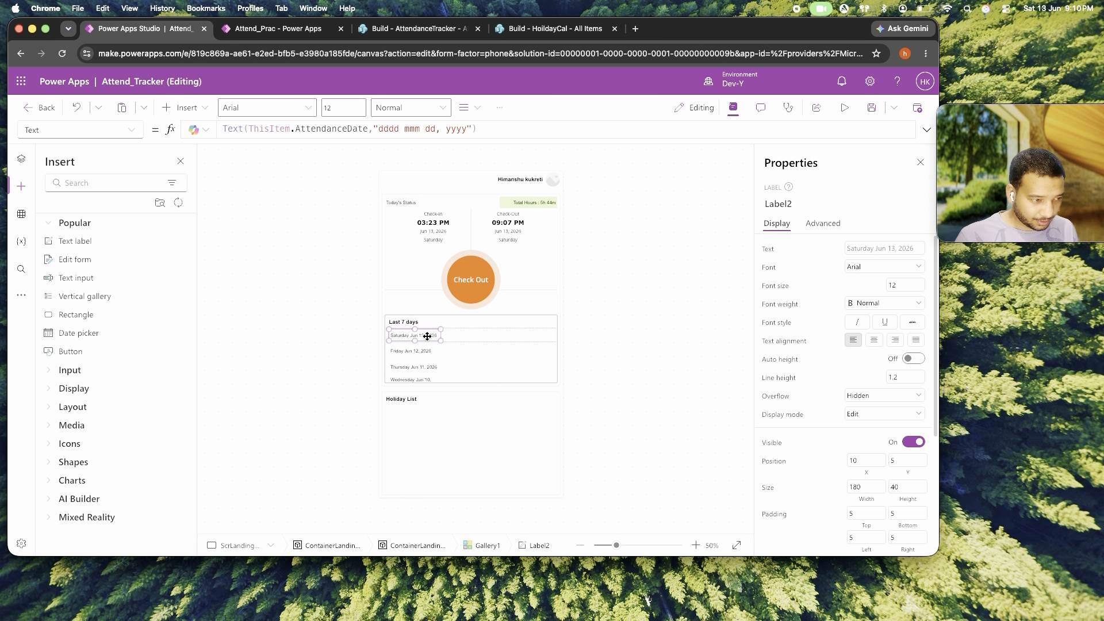
pyautogui.hotkey('ctrl', 'c')
pyautogui.hotkey('ctrl', 'v')
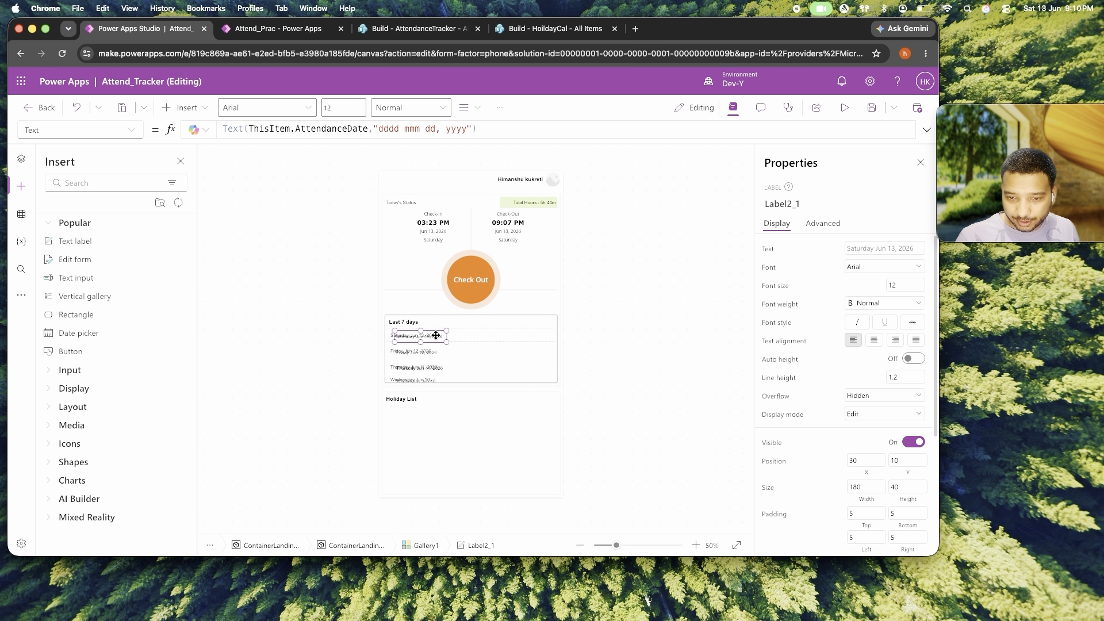
pyautogui.moveTo(427, 335); pyautogui.dragTo(485, 335)
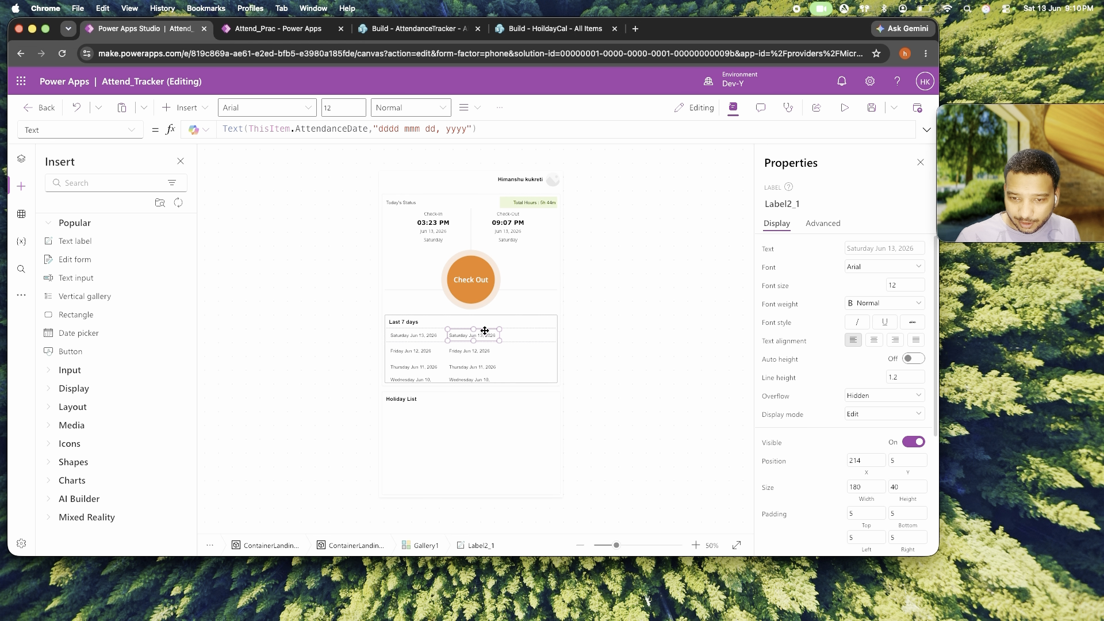
# Replace the copied label's Text formula with ThisItem.CheckIn.
pyautogui.click(453, 124)
pyautogui.press('super+a')
pyautogui.press('BackSpace')
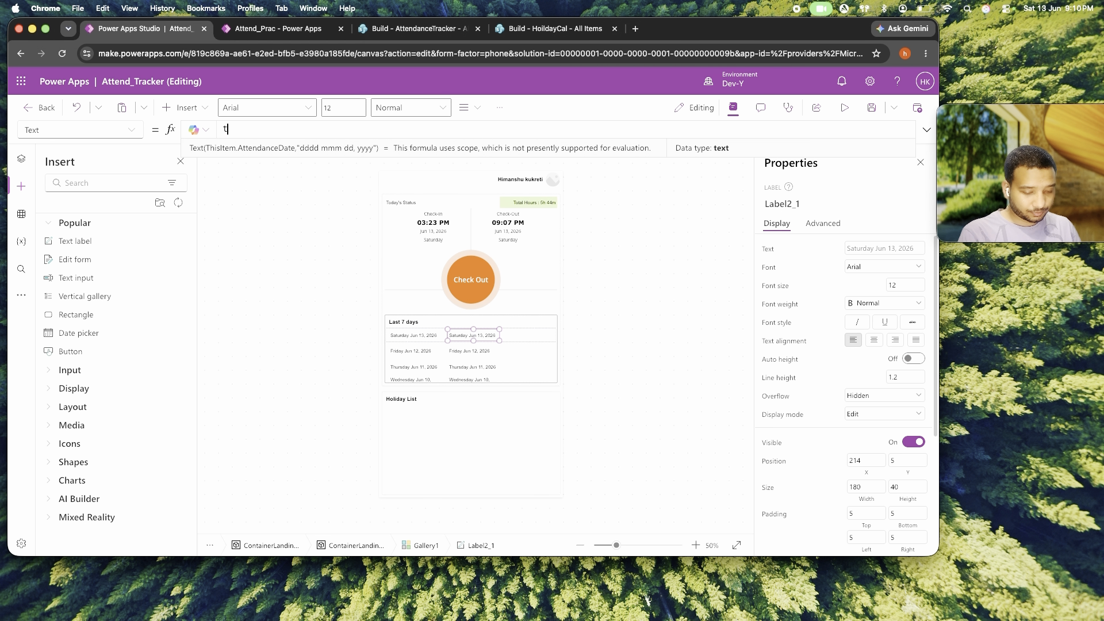
pyautogui.write('ThisItem.CheckIn')
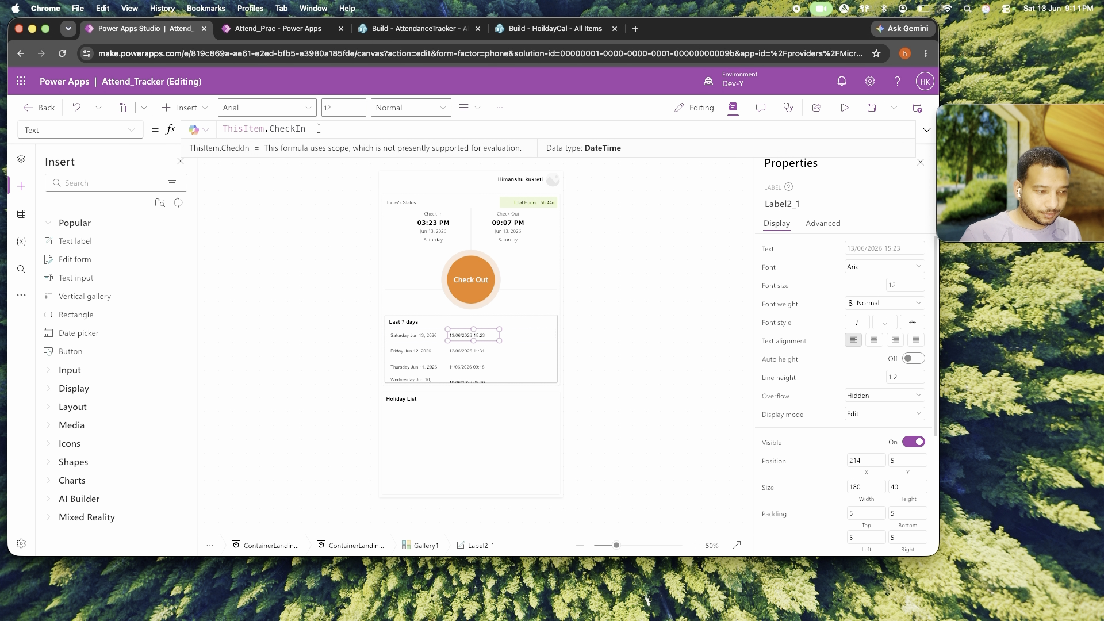
# Wrap the check-in label's ThisItem.CheckIn formula in a Text function with the format string "hh:mm AM/PM".
pyautogui.click(224, 128)
pyautogui.write('Text(')
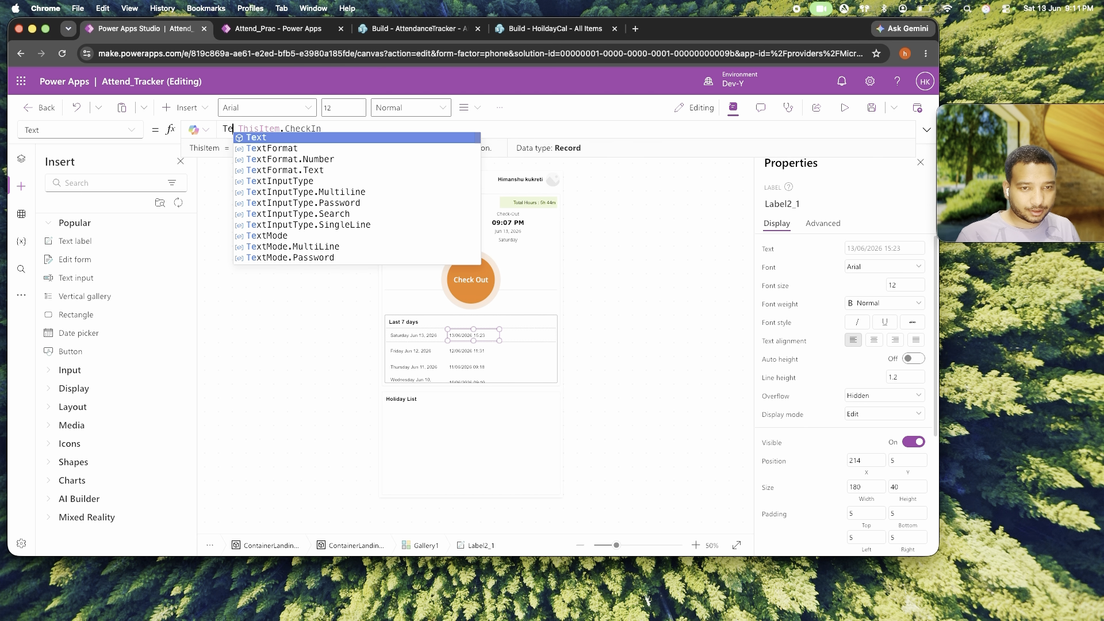
pyautogui.press('End')
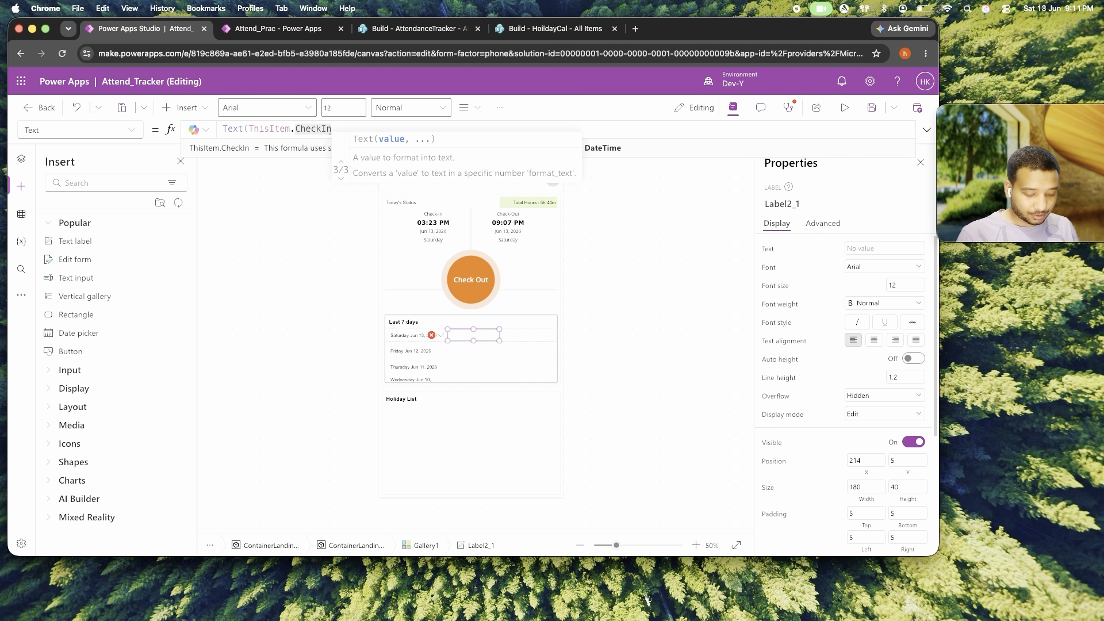
pyautogui.write(',')
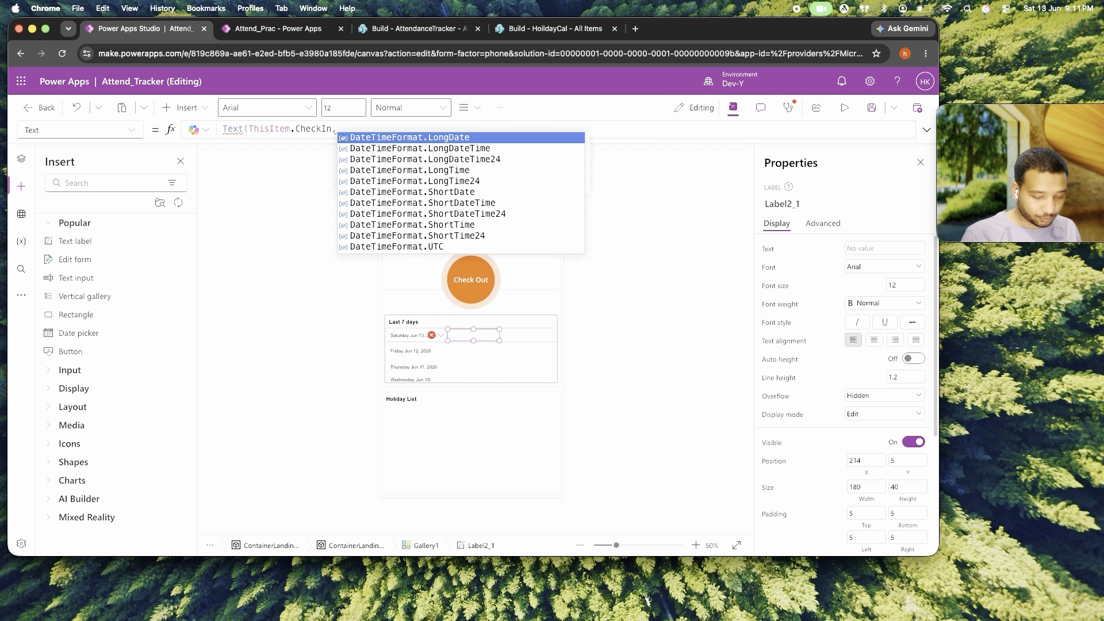
pyautogui.write('""')
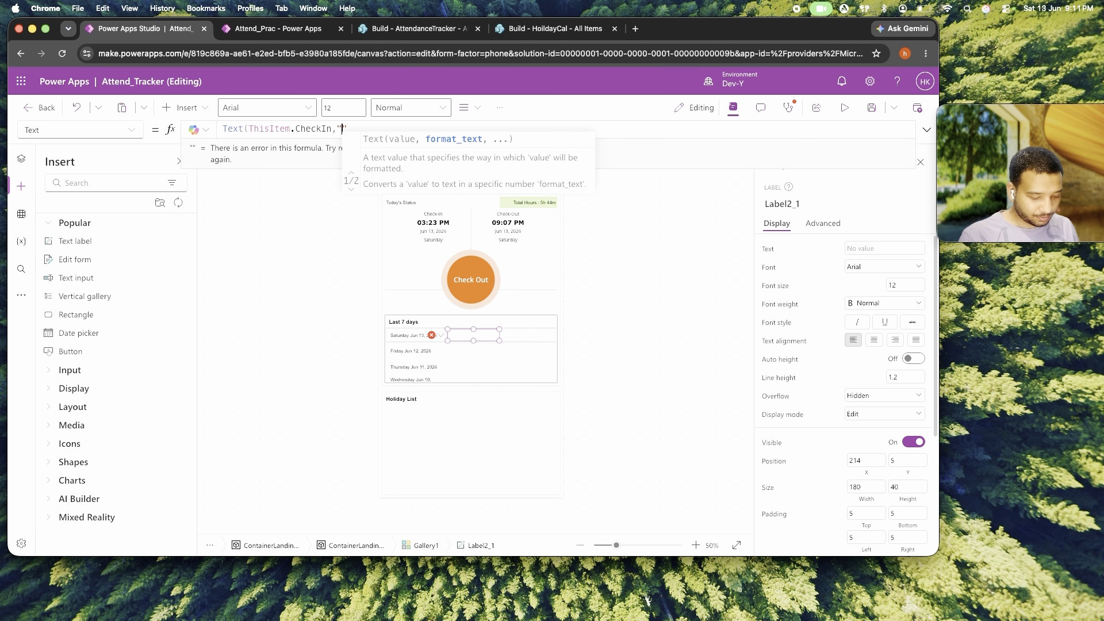
pyautogui.write('hh:mm')
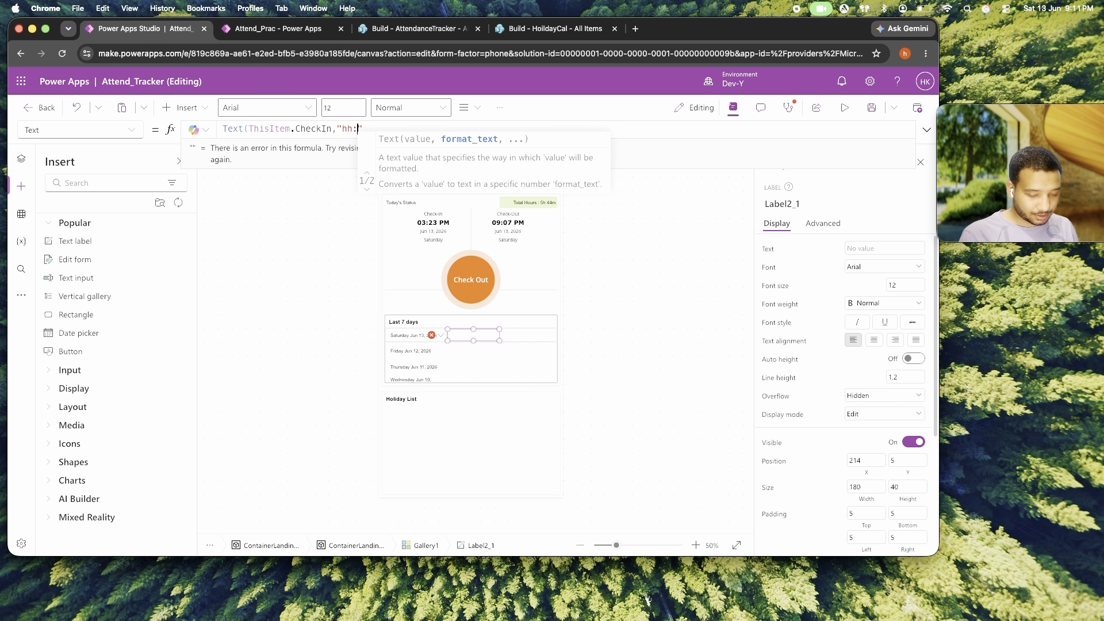
pyautogui.write(' AM/')
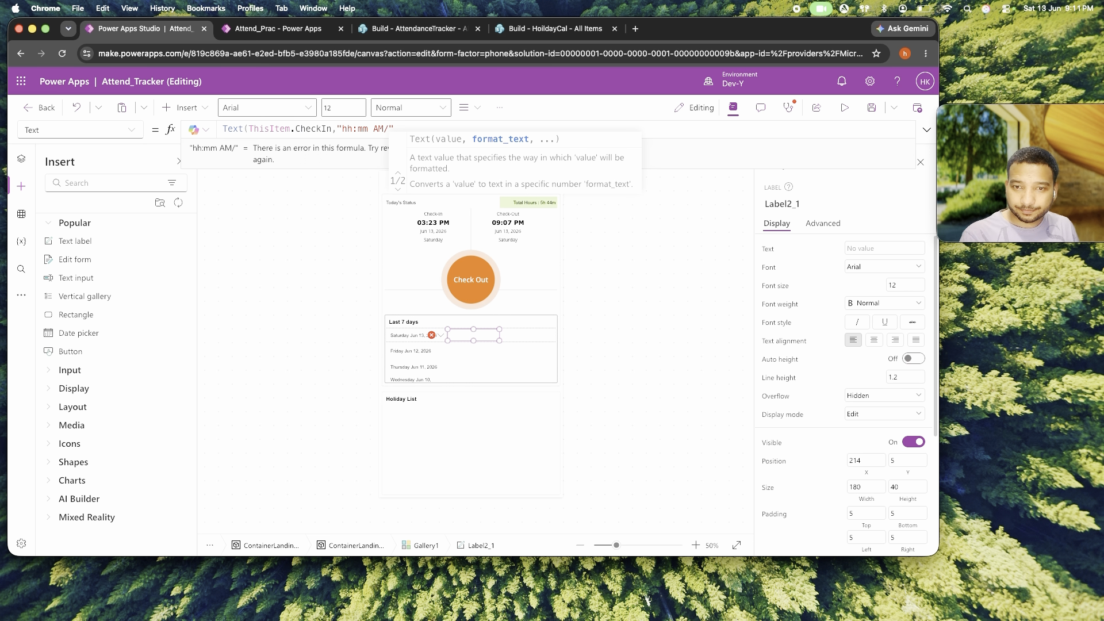
pyautogui.write('PM")')
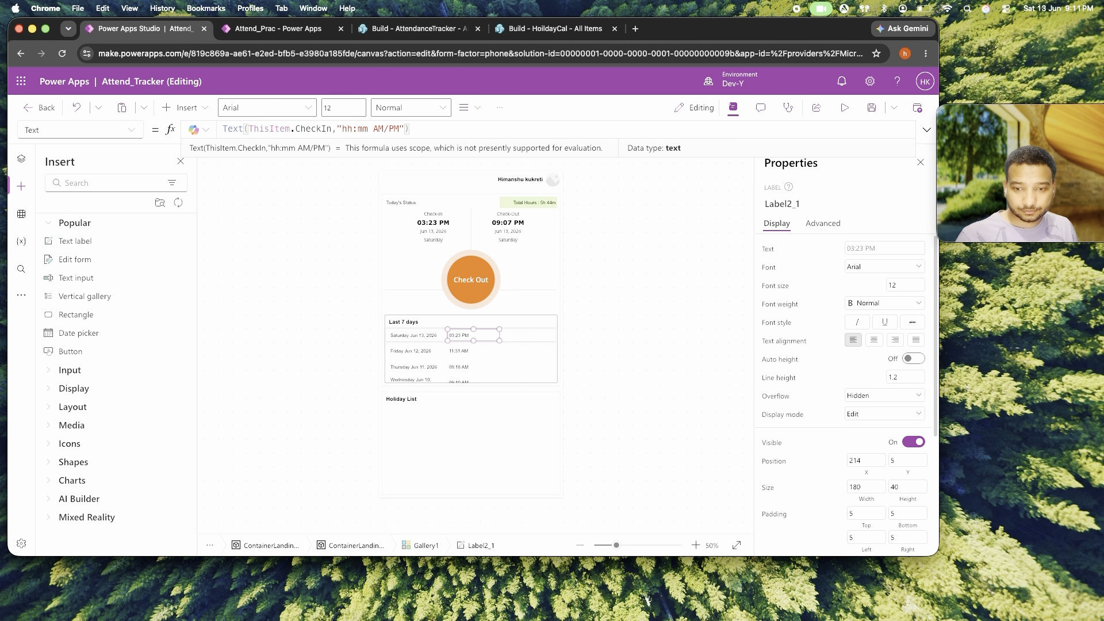
# Center the check-in label's text and place a copy of the label to its right at X 394, Y 5.
pyautogui.click(874, 340)
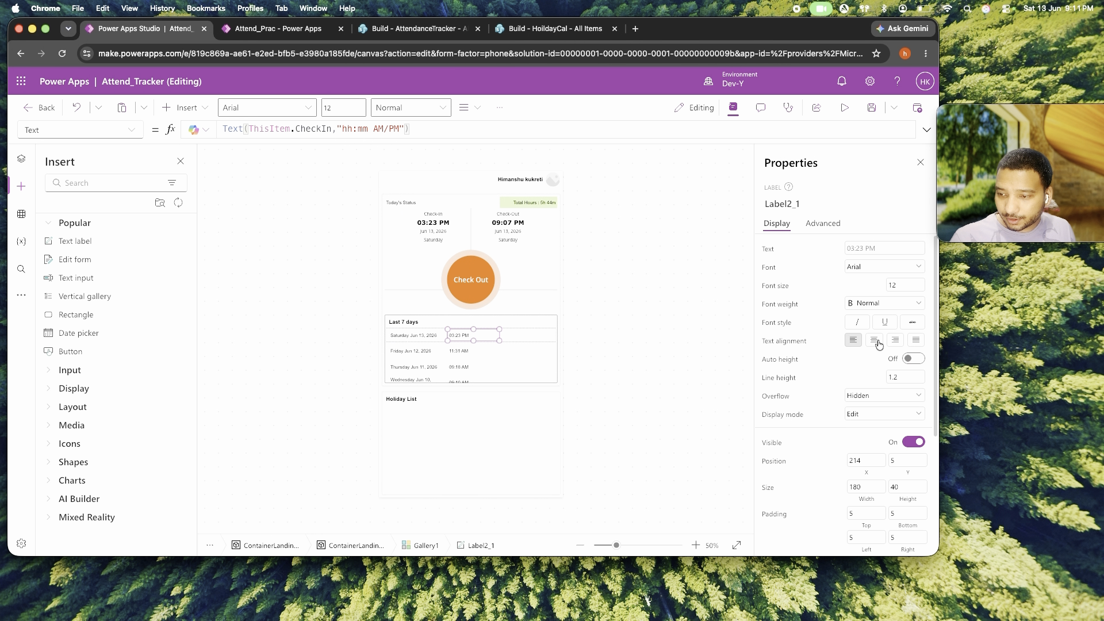
pyautogui.click(647, 337)
pyautogui.click(482, 333)
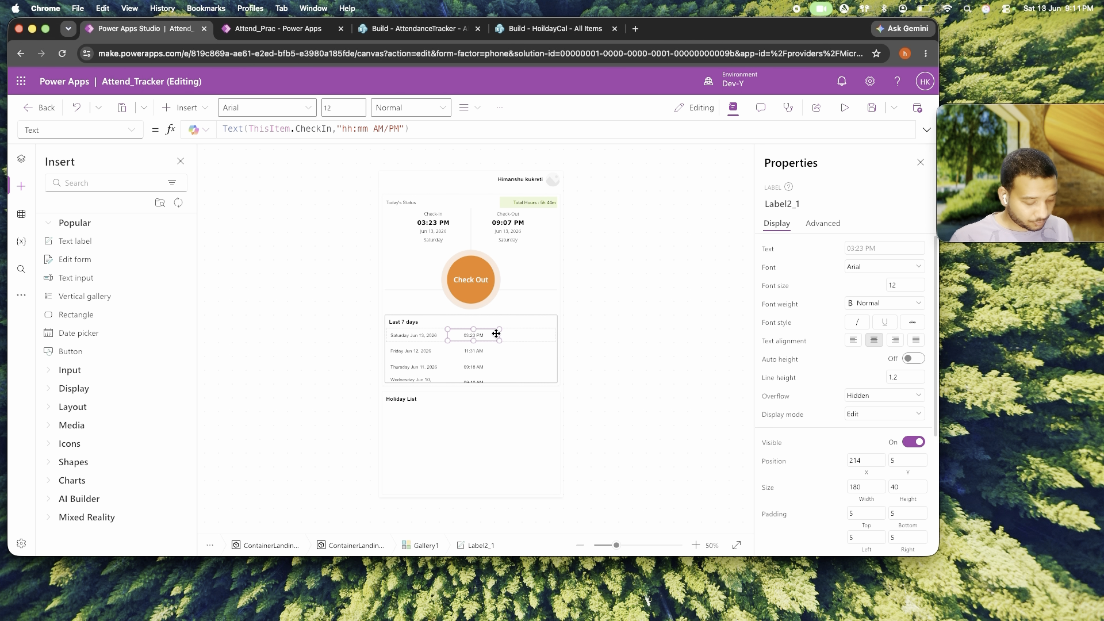
pyautogui.hotkey('ctrl', 'c')
pyautogui.hotkey('ctrl', 'v')
pyautogui.moveTo(480, 337); pyautogui.dragTo(531, 337)
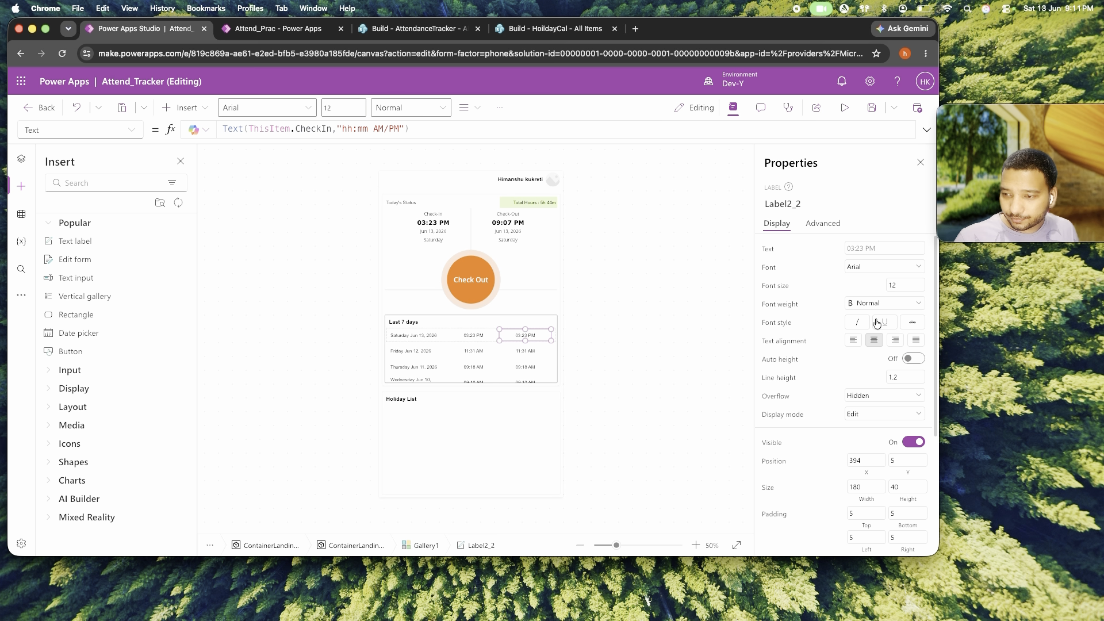
# Change the copied label's Text formula to reference ThisItem.CheckOut in place of ThisItem.CheckIn.
pyautogui.click(848, 249)
pyautogui.doubleClick(311, 127)
pyautogui.write('chewc')
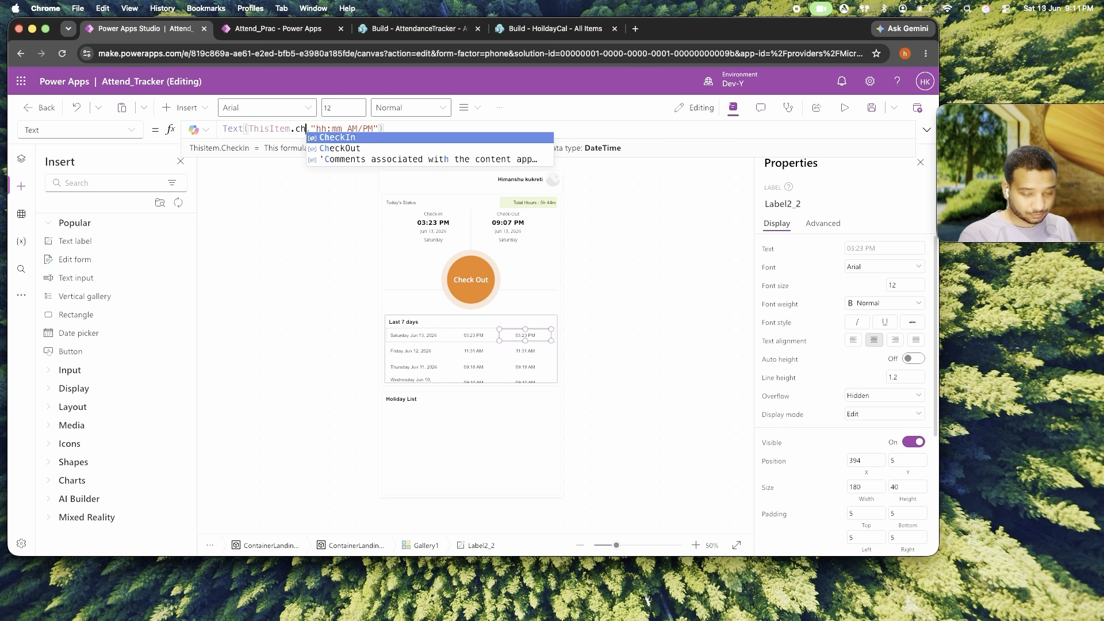
pyautogui.press('BackSpace')
pyautogui.press('BackSpace')
pyautogui.write('c')
pyautogui.press('Down')
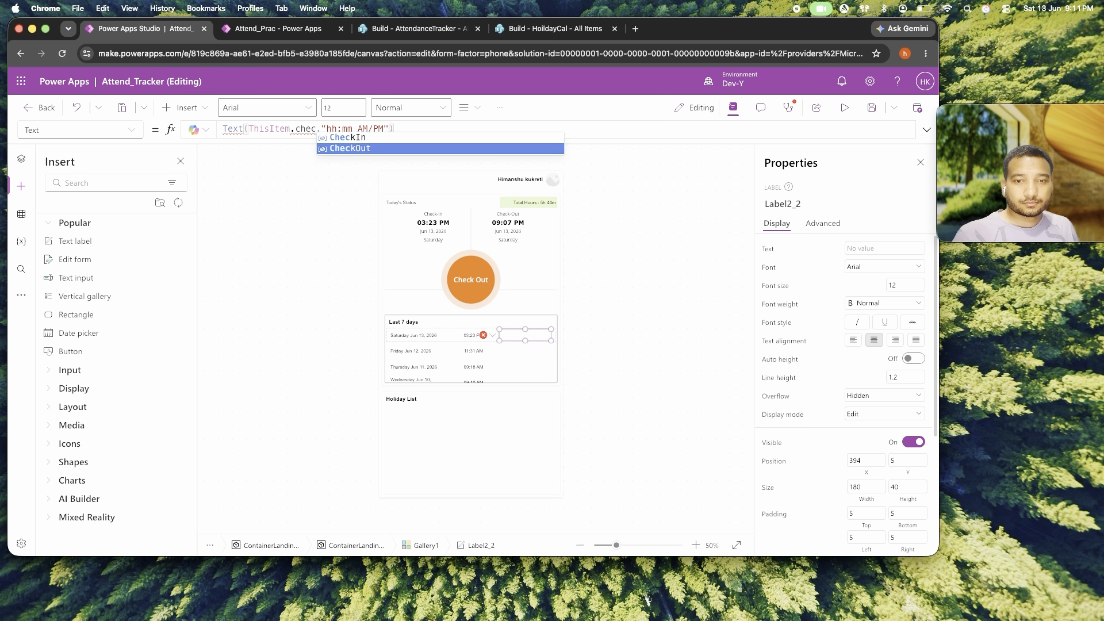
pyautogui.press('Return')
pyautogui.click(629, 251)
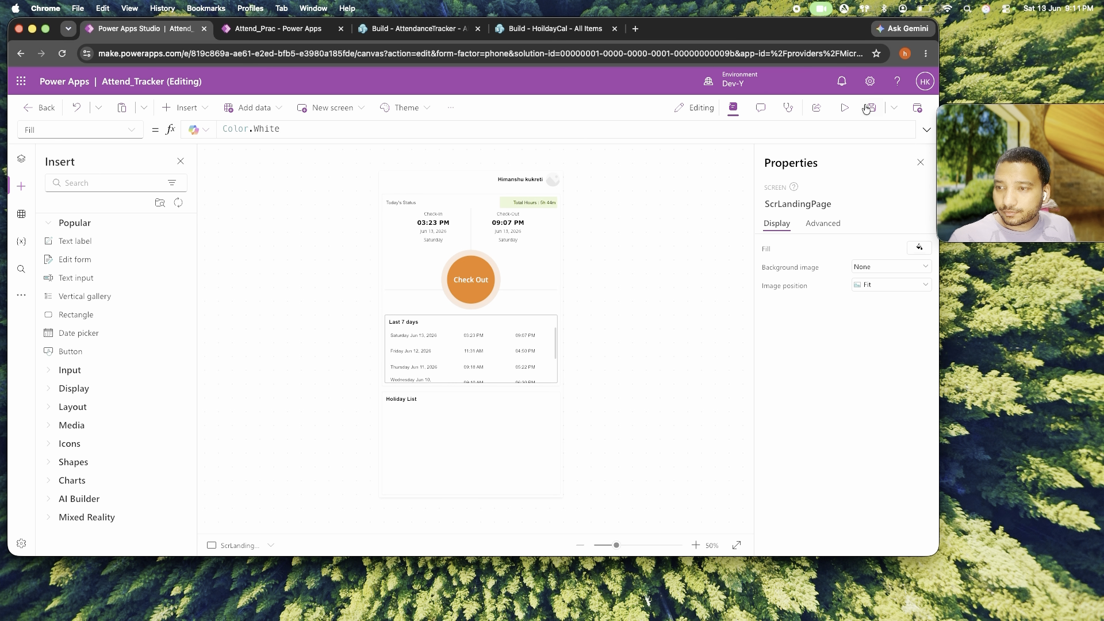
# Preview the app and examine the check-out times in the Last 7 days gallery.
pyautogui.click(844, 107)
pyautogui.scroll(-2, 531, 346)
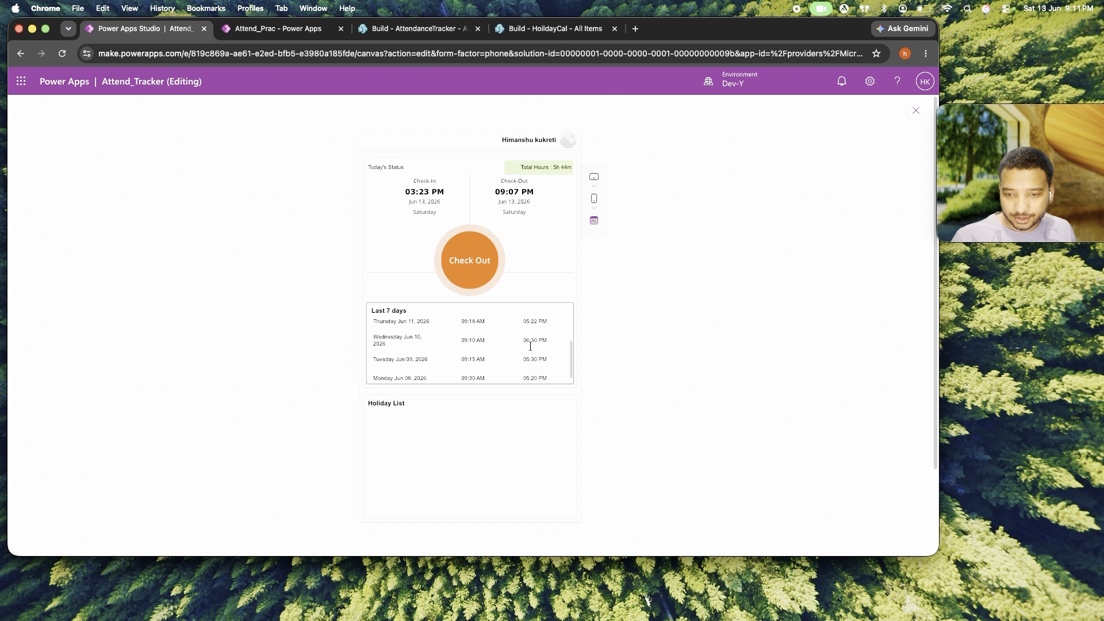
pyautogui.scroll(2, 531, 346)
pyautogui.moveTo(524, 329); pyautogui.dragTo(536, 328)
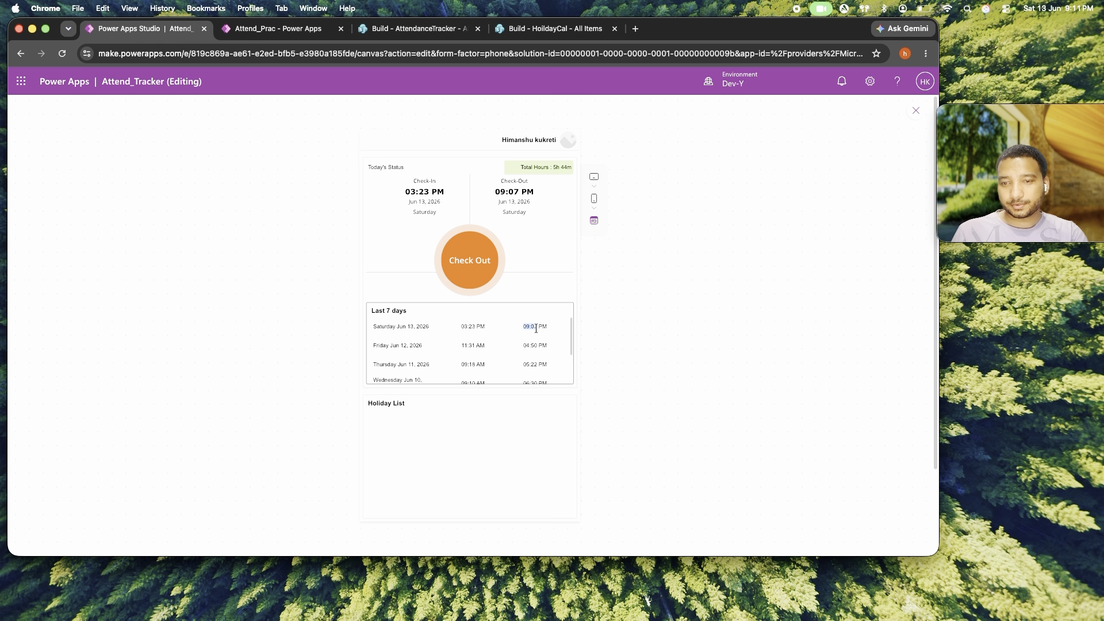
# Check out and confirm it in the preview, compare the gallery's latest check-out time with today's status, and close the preview.
pyautogui.click(472, 260)
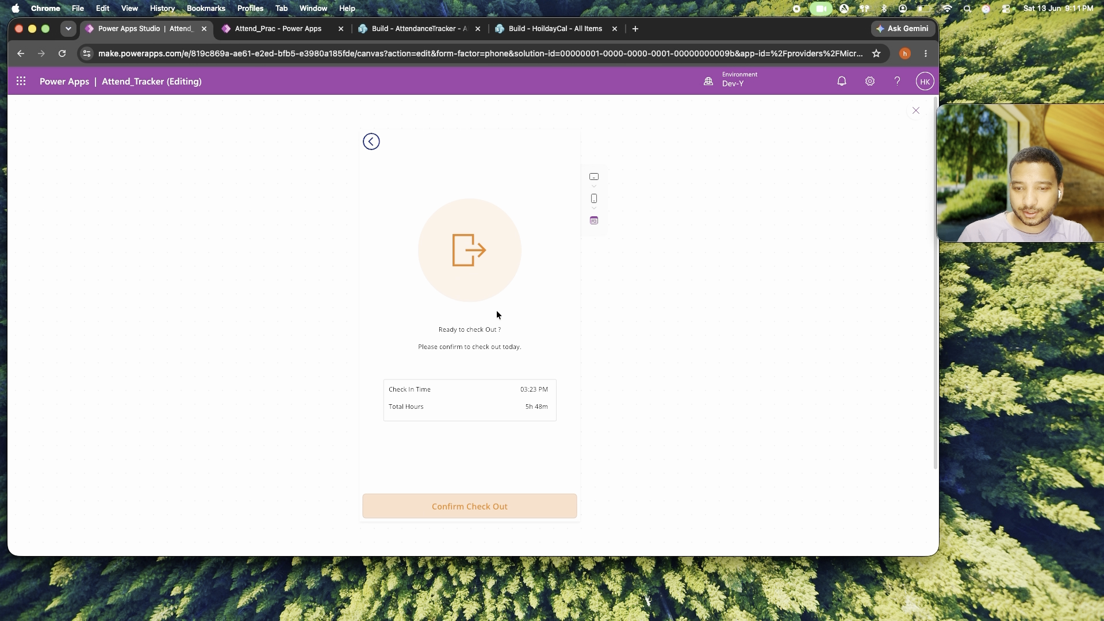
pyautogui.moveTo(528, 407); pyautogui.dragTo(548, 408)
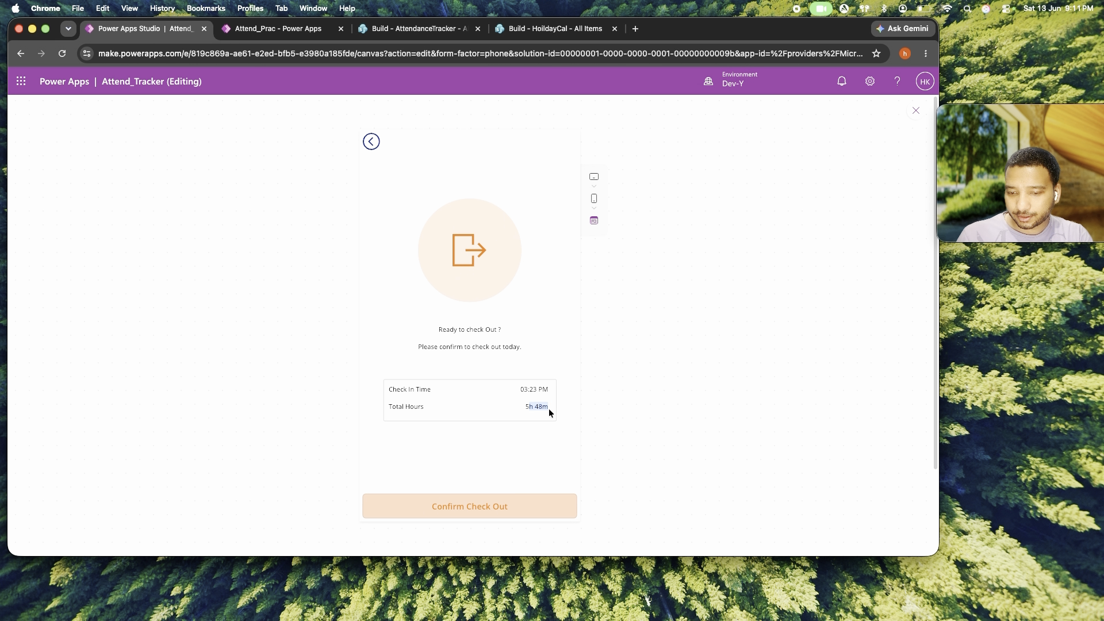
pyautogui.click(464, 509)
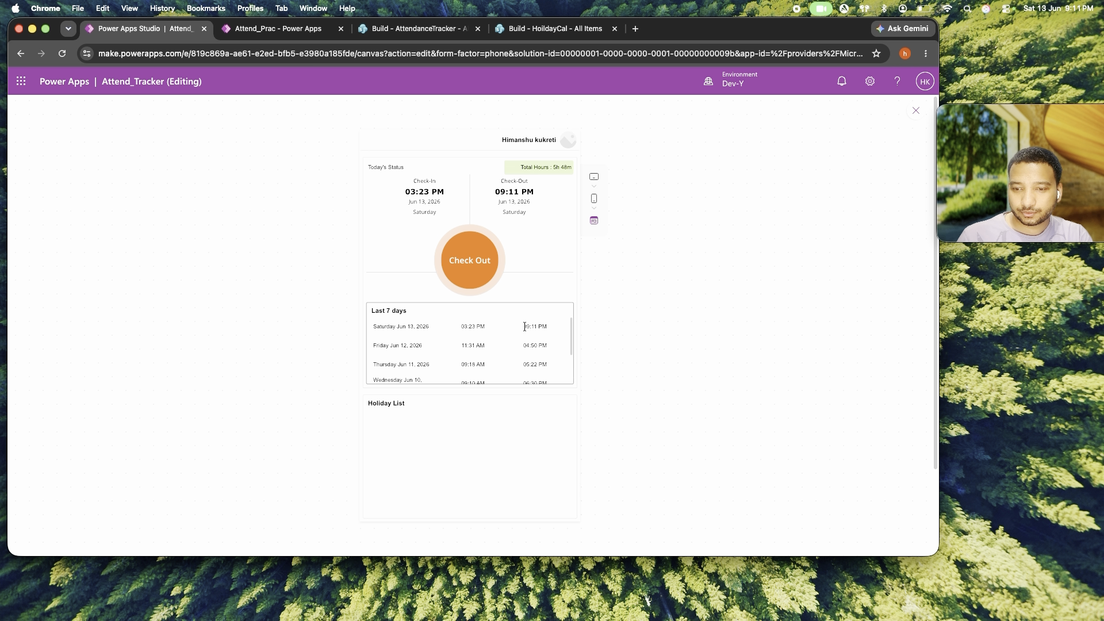
pyautogui.moveTo(525, 327); pyautogui.dragTo(549, 329)
pyautogui.click(523, 196)
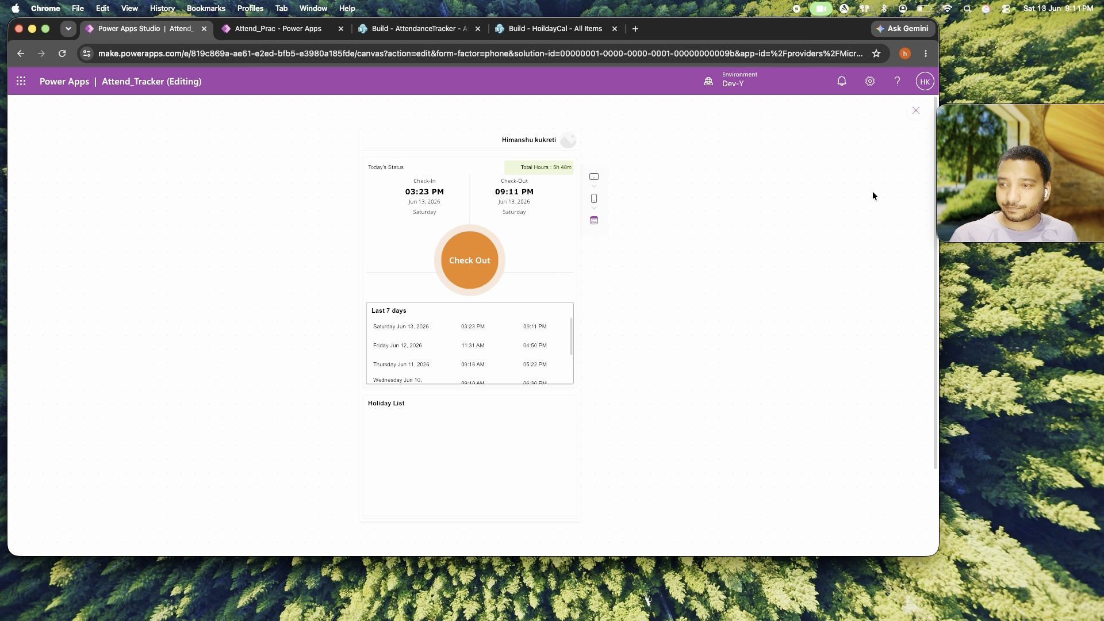
pyautogui.click(917, 111)
# Set the width of both the check-in and check-out labels in the gallery row to 120.
pyautogui.click(540, 337)
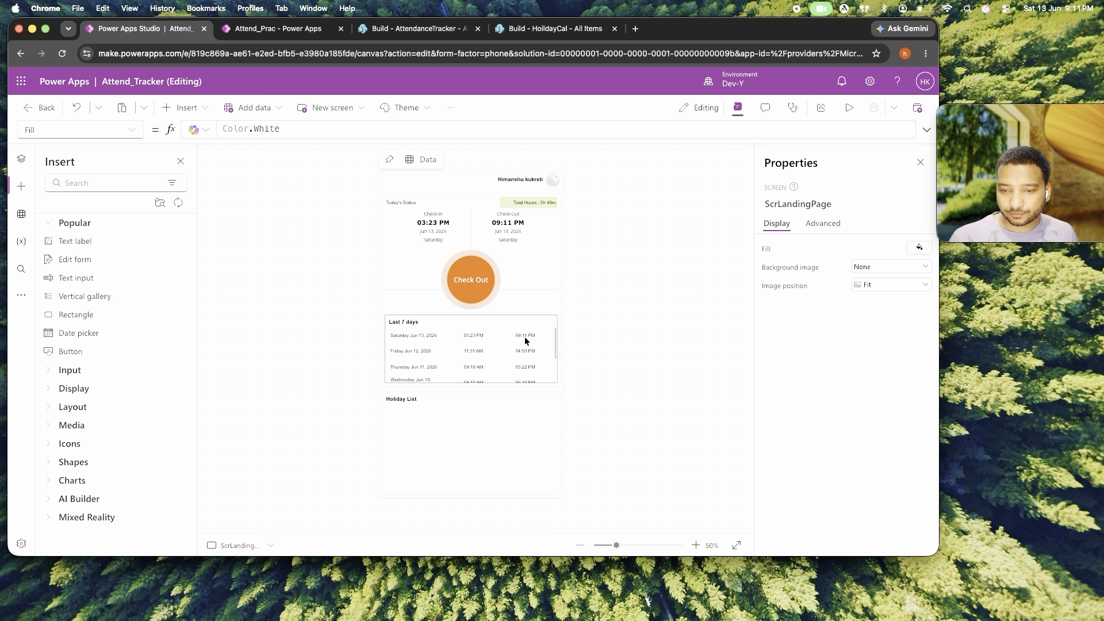
pyautogui.click(482, 338)
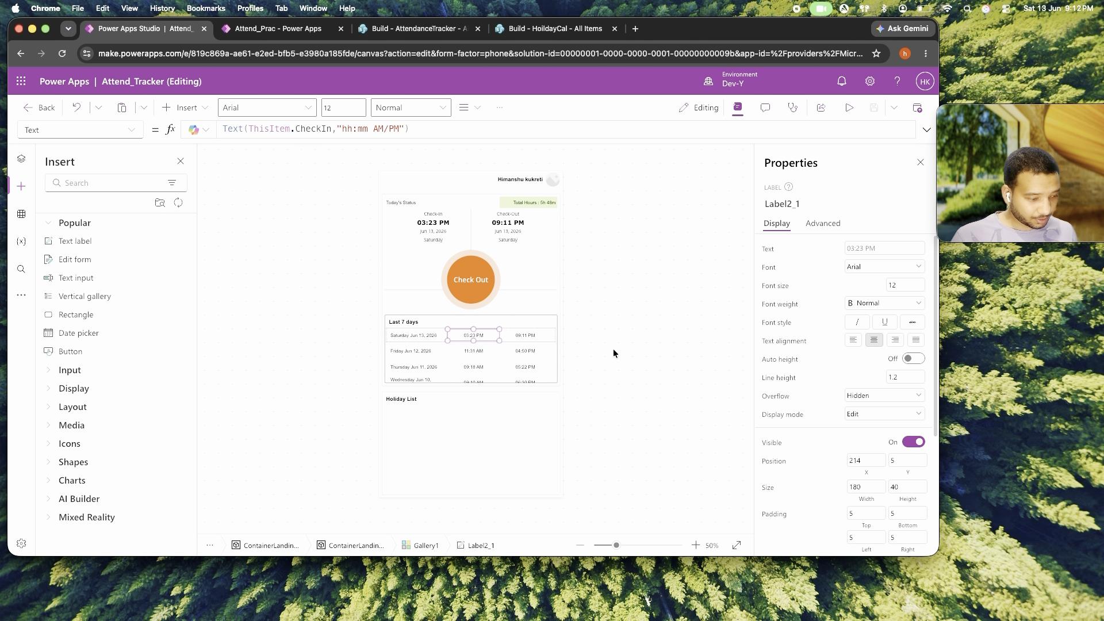
pyautogui.keyDown('ctrl'); pyautogui.click(546, 338); pyautogui.keyUp('ctrl')
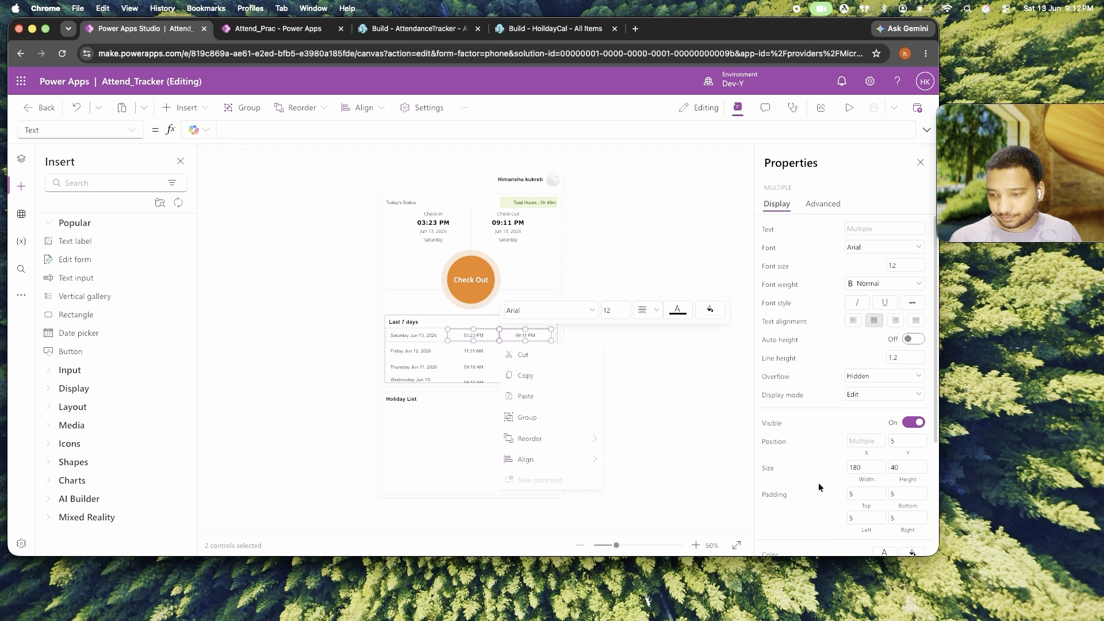
pyautogui.click(868, 468)
pyautogui.write('120')
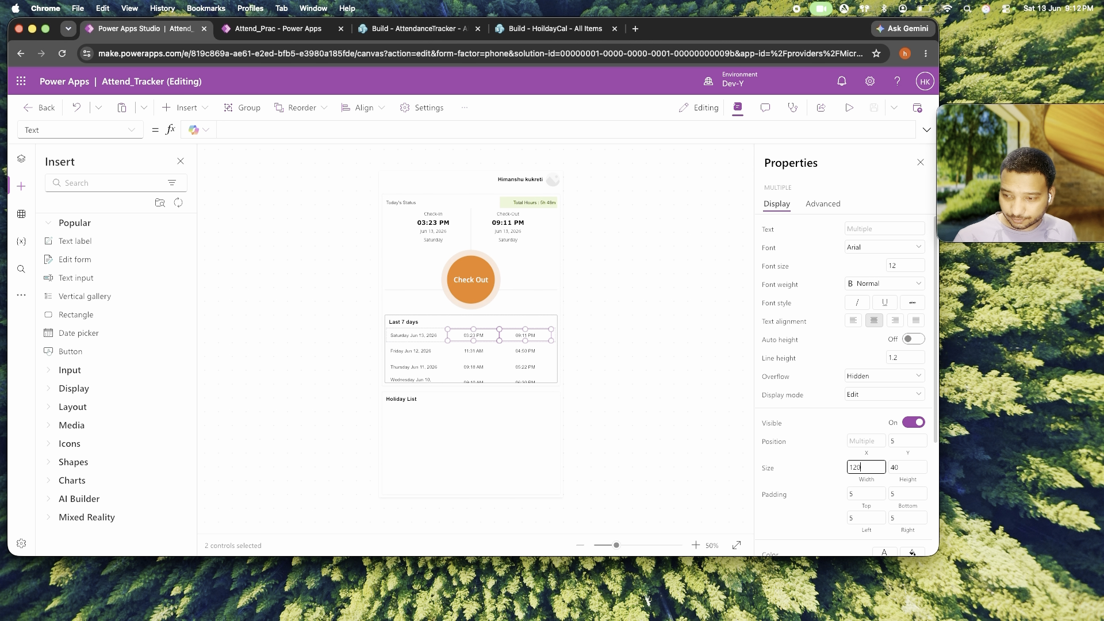
pyautogui.click(595, 357)
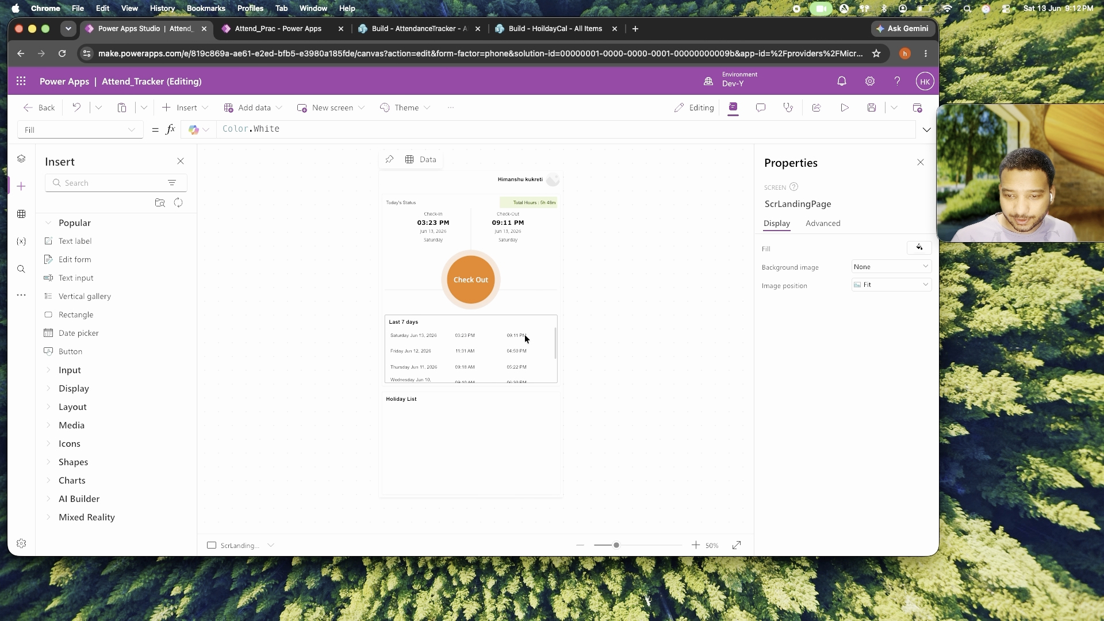
# Move the check-out label closer to the check-in label and place a copy to its right at about X 452, Y 5.
pyautogui.moveTo(522, 338)
pyautogui.mouseDown()
pyautogui.moveTo(508, 338)
pyautogui.moveTo(533, 336)
pyautogui.mouseUp()
pyautogui.hotkey('ctrl', 'c')
pyautogui.hotkey('ctrl', 'v')
# Replace the new label's Text formula with FxCalculateTimeDiff(ThisItem.CheckIn,ThisItem.CheckOut).
pyautogui.moveTo(414, 129); pyautogui.dragTo(227, 128)
pyautogui.hotkey('shift', 'Left')
pyautogui.press('BackSpace')
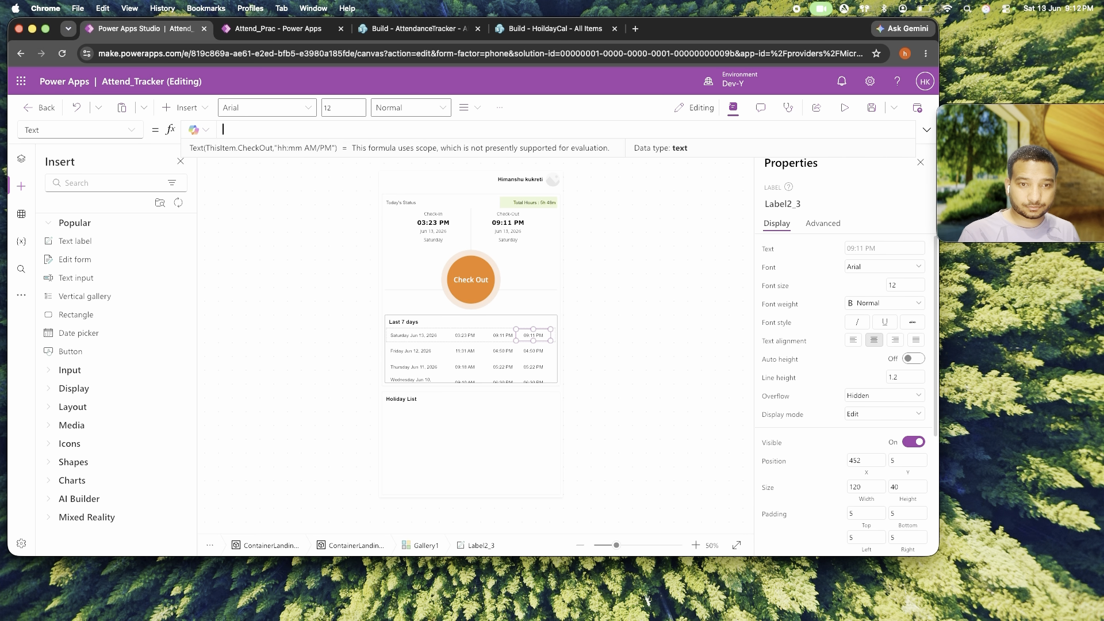
pyautogui.write('fx')
pyautogui.press('Tab')
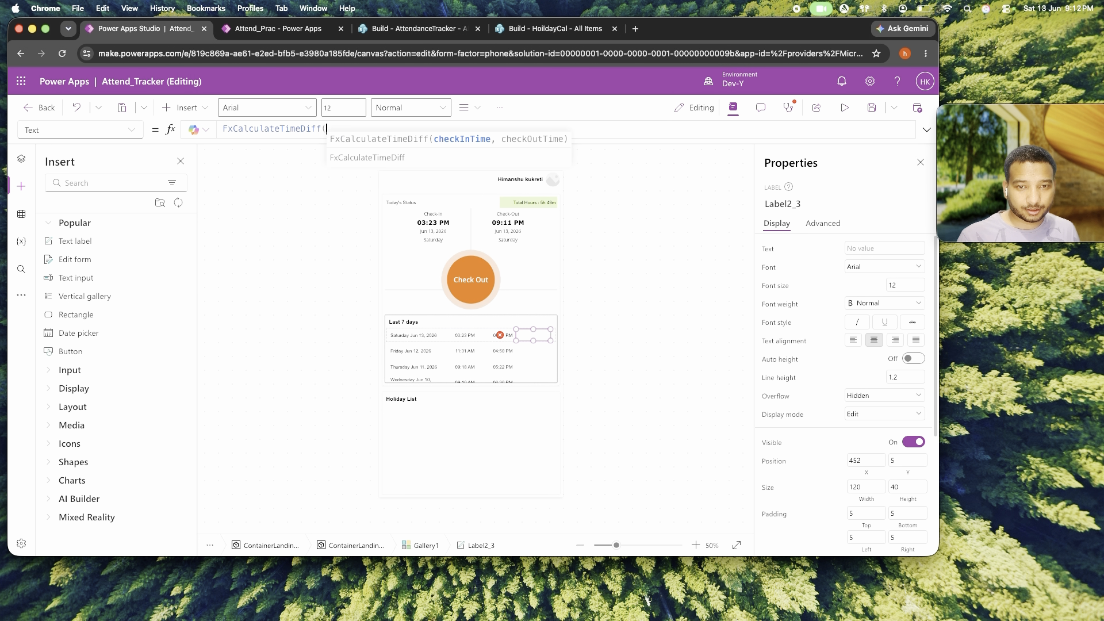
pyautogui.write('ThisItem.CheckIn')
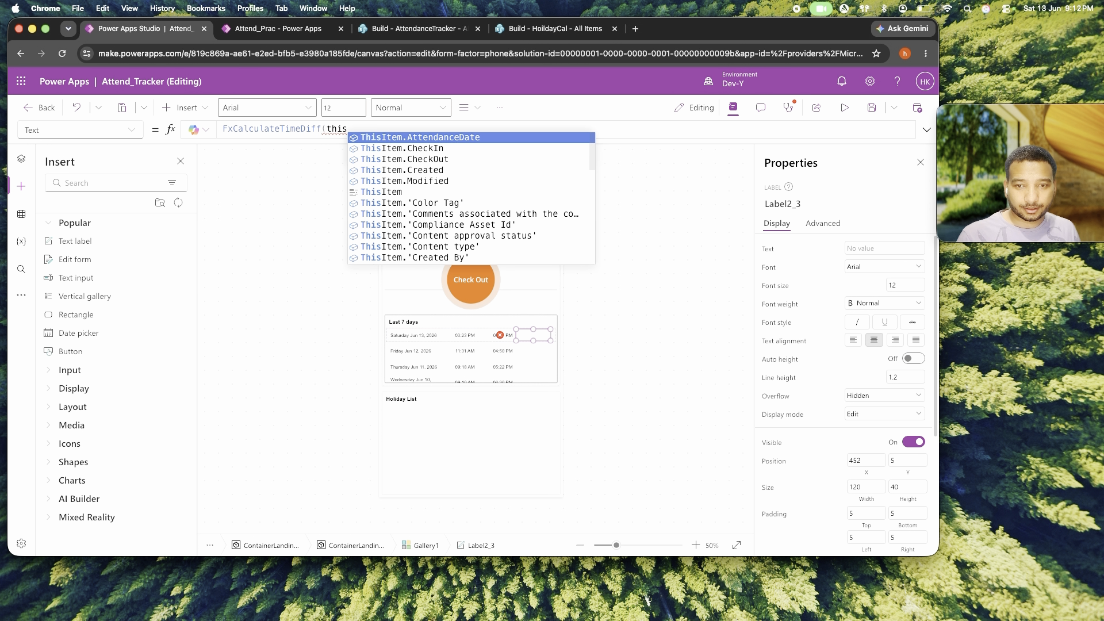
pyautogui.write(',this')
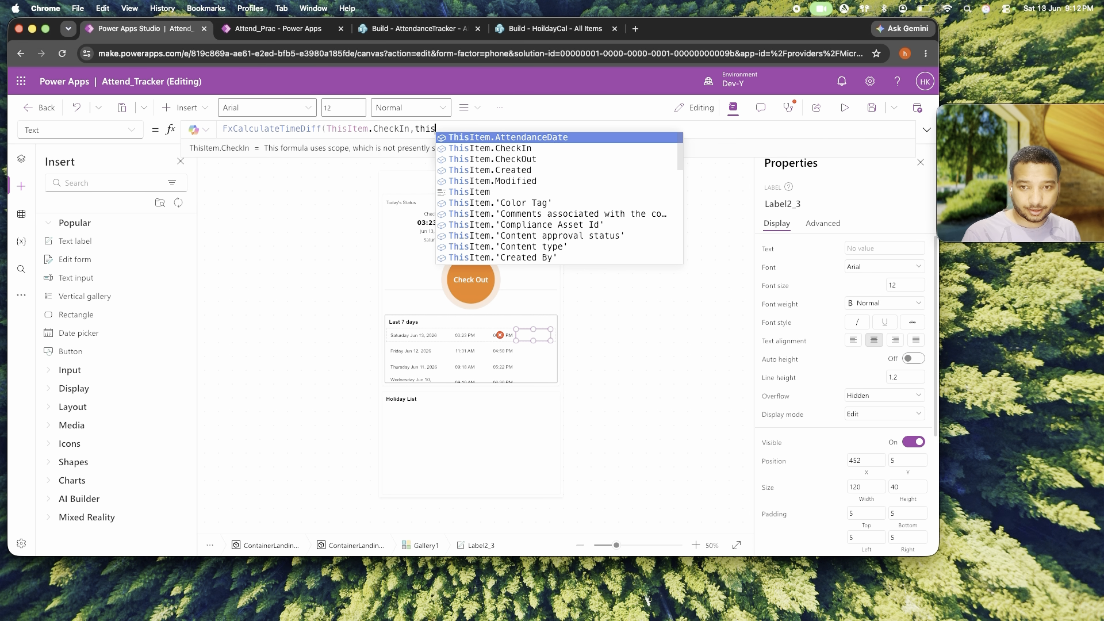
pyautogui.press('Down')
pyautogui.press('Down')
pyautogui.press('Tab')
pyautogui.write(')')
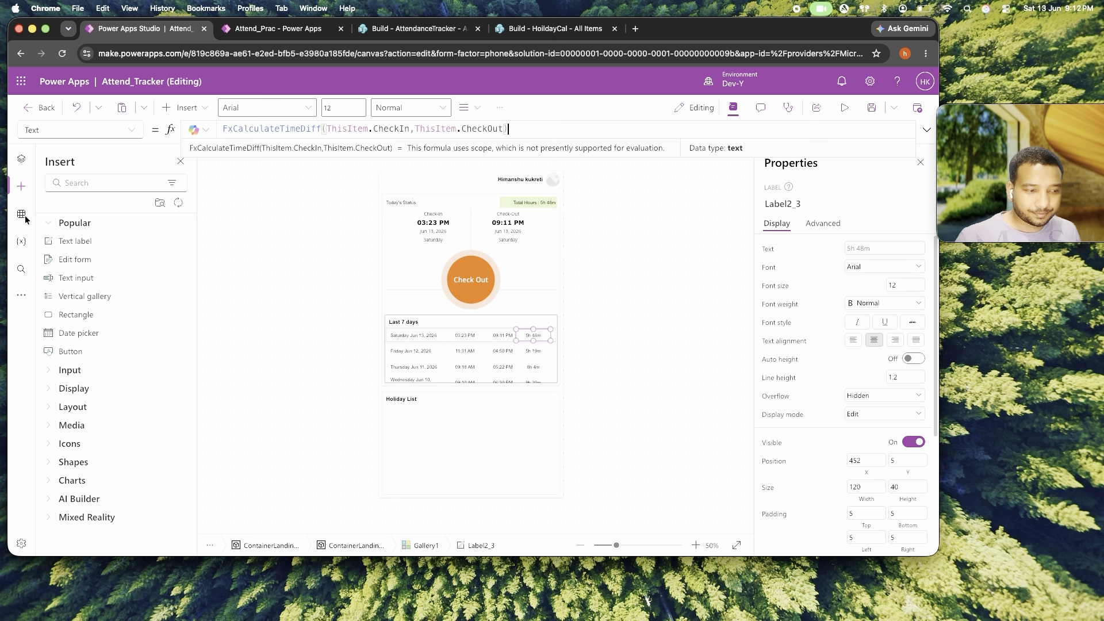
# Expand the formula bar and break the label's FxCalculateTimeDiff formula into separate lines, with an indented ThisItem.CheckOut and the closing parenthesis alone.
pyautogui.click(952, 120)
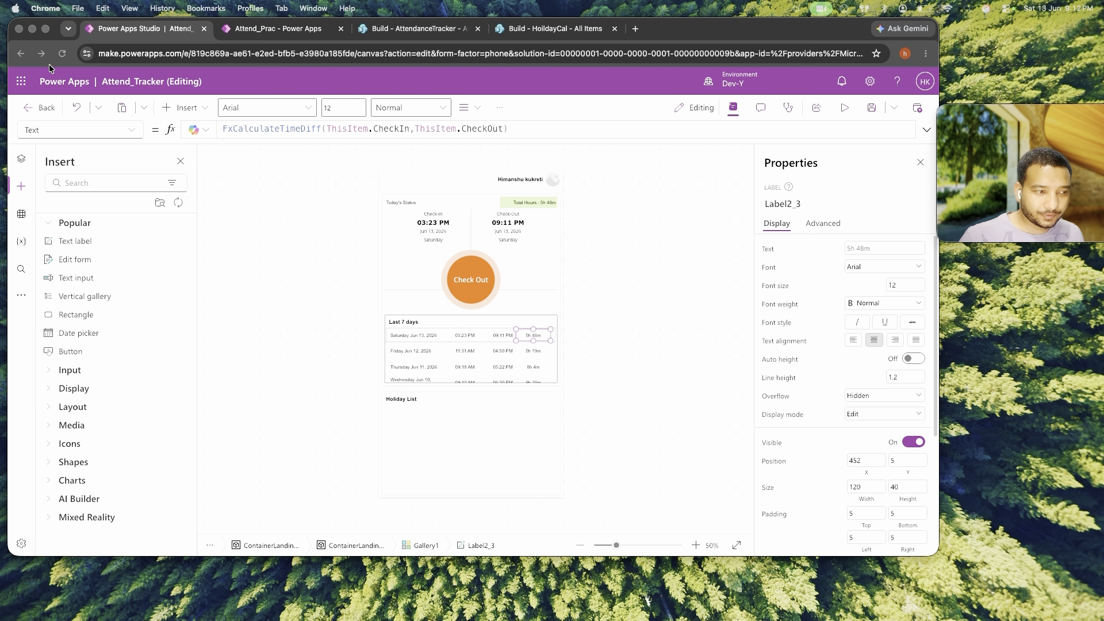
pyautogui.click(934, 136)
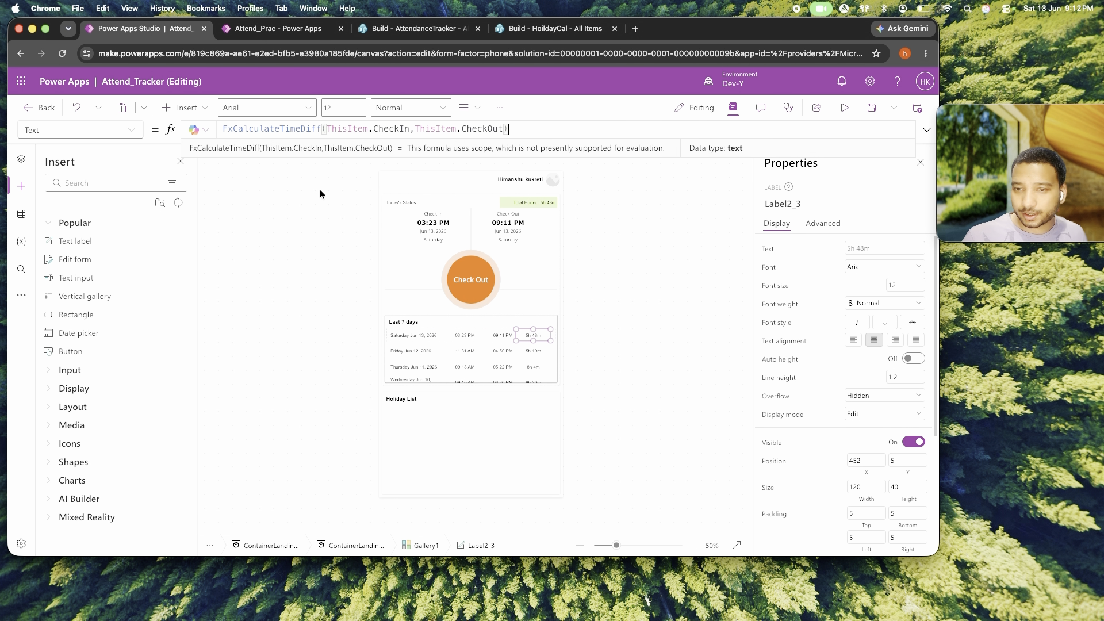
pyautogui.click(927, 131)
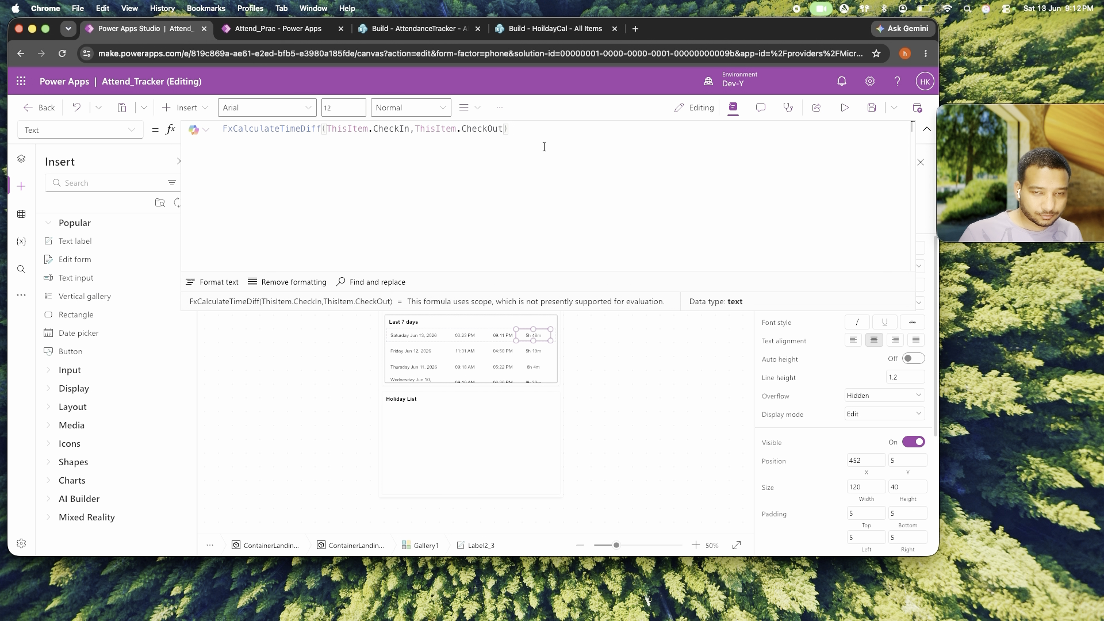
pyautogui.press('super+a')
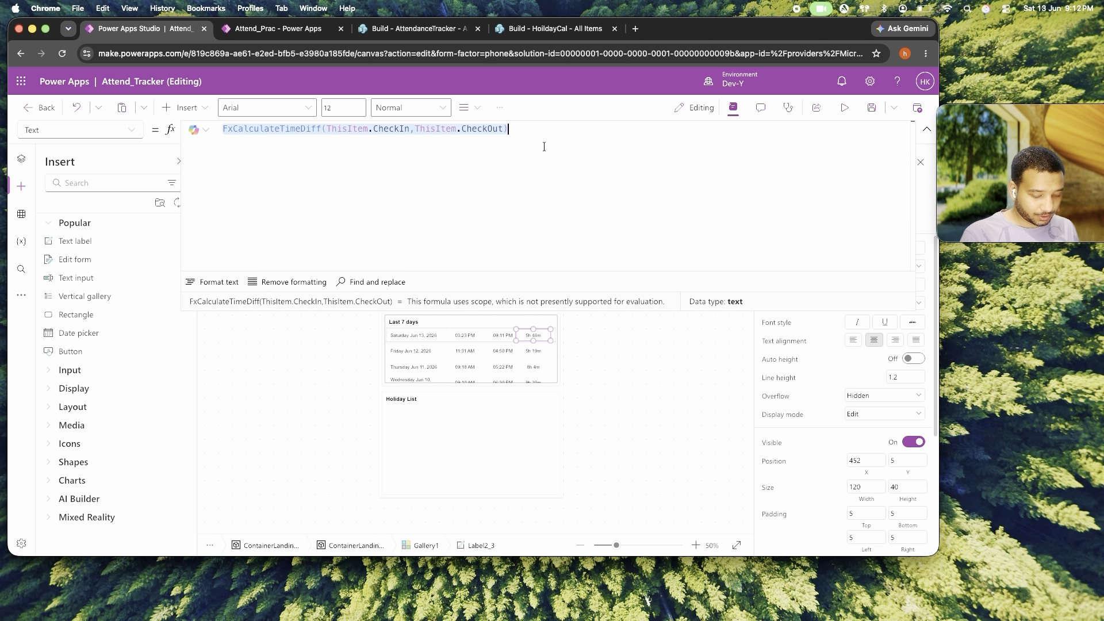
pyautogui.press('Right')
pyautogui.press('Left')
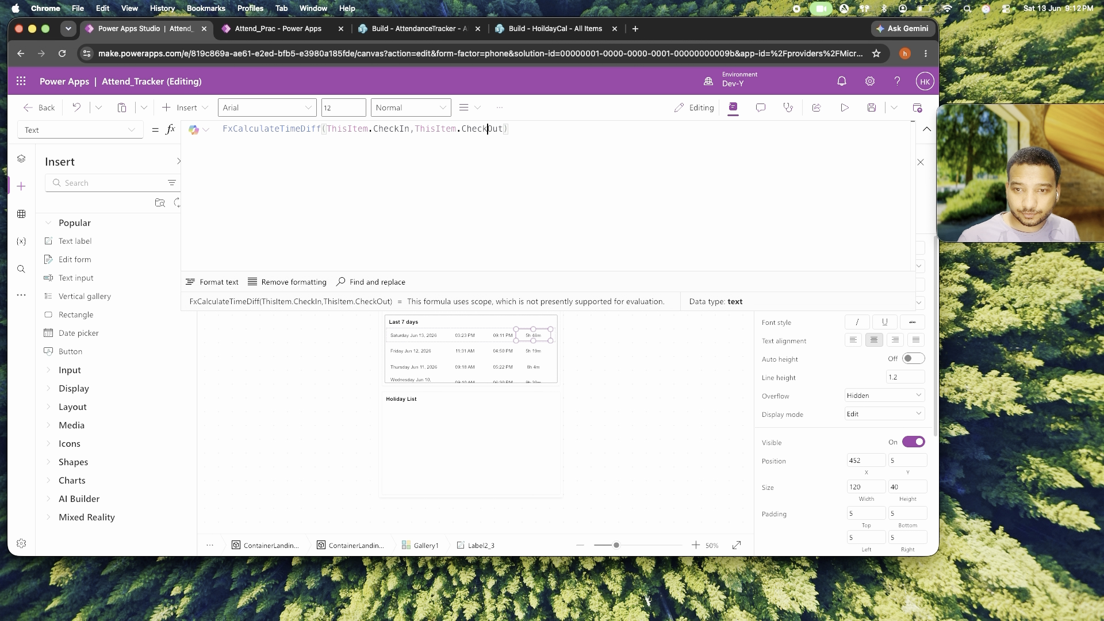
pyautogui.press('Left')
pyautogui.press('Left')
pyautogui.press('Left')
pyautogui.press('Left')
pyautogui.press('Left')
pyautogui.press('Left')
pyautogui.press('Left')
pyautogui.press('Left')
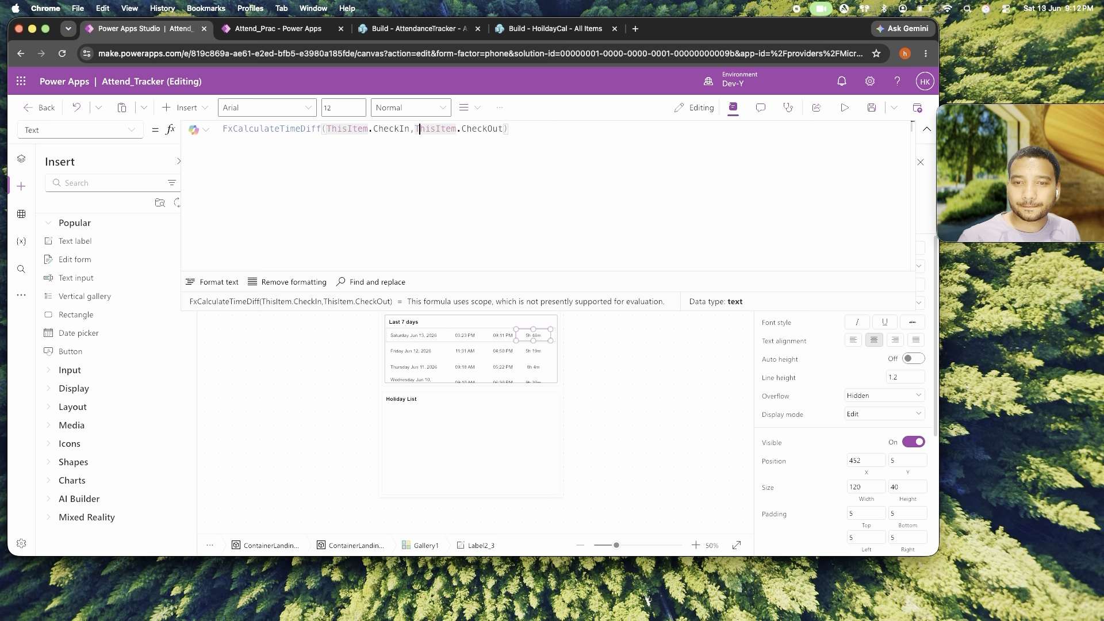
pyautogui.press('Return')
pyautogui.press('Right')
pyautogui.press('Right')
pyautogui.press('Right')
pyautogui.press('Right')
pyautogui.press('Right')
pyautogui.press('Right')
pyautogui.press('Right')
pyautogui.press('Right')
pyautogui.press('Right')
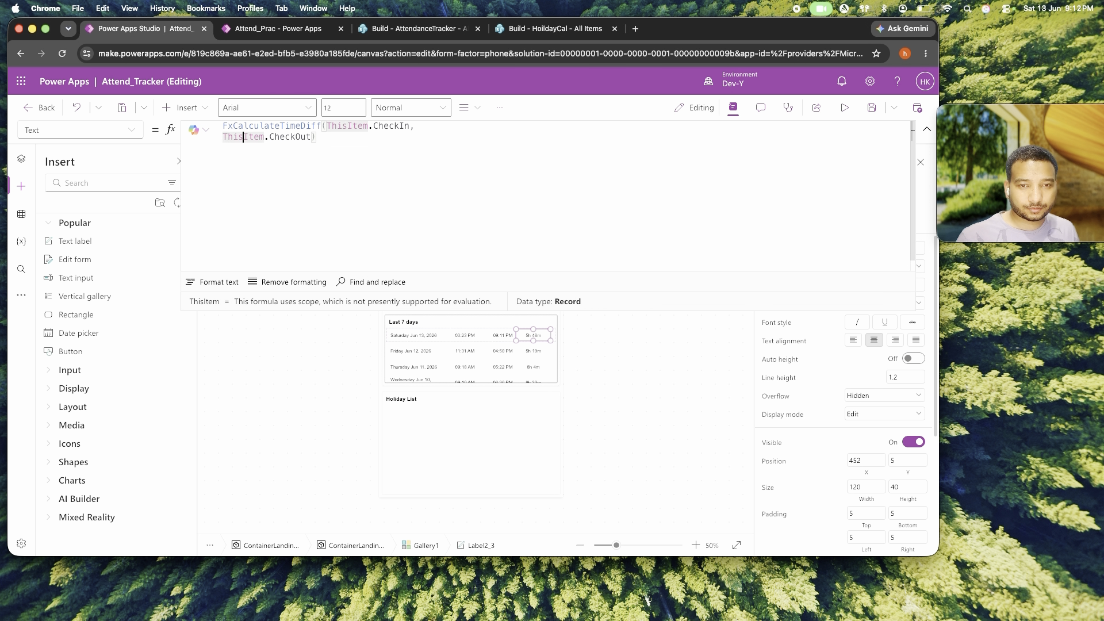
pyautogui.press('Right')
pyautogui.press('Return')
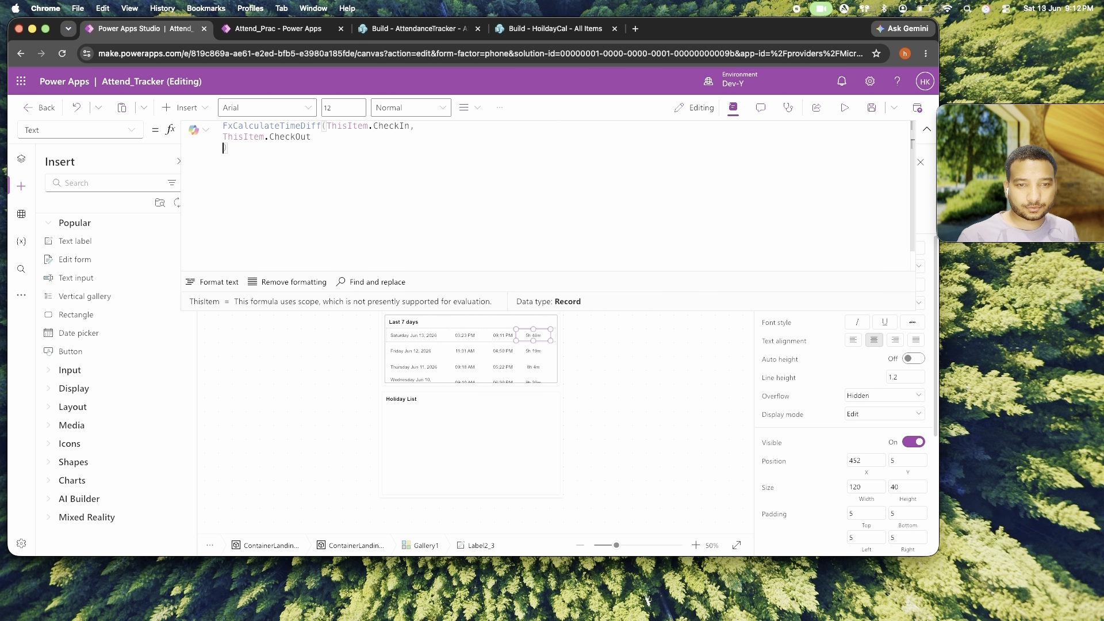
pyautogui.press('Tab')
pyautogui.press('Return')
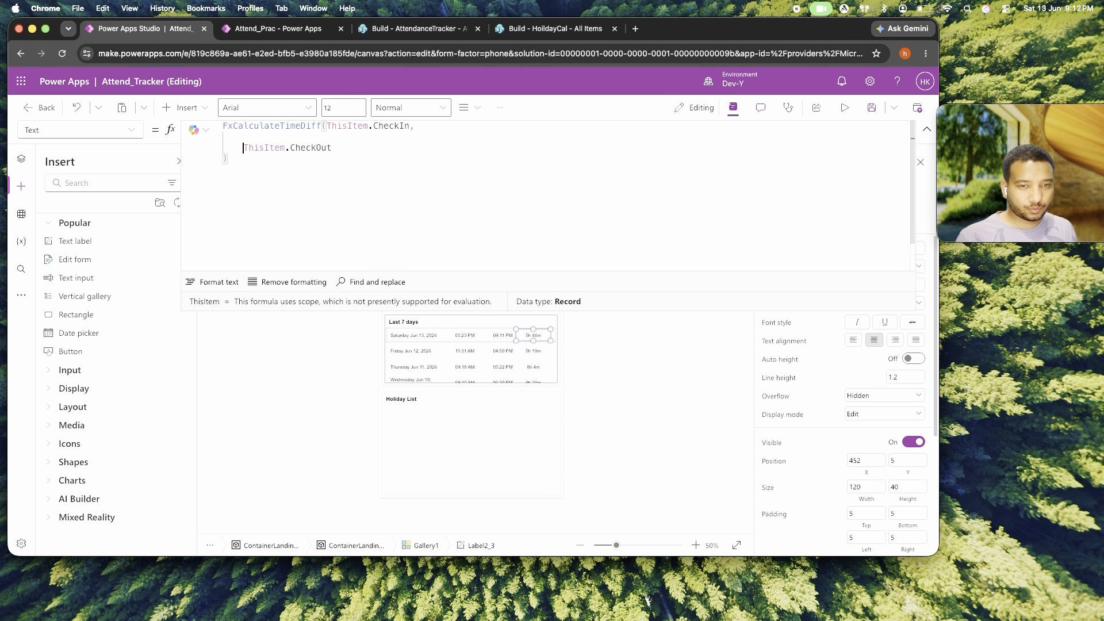
# Insert If(IsBlank(ThisItem.CheckOut),varCurrentTime,ThisItem.CheckOut on the line above the existing ThisItem.CheckOut argument.
pyautogui.write('If(thi')
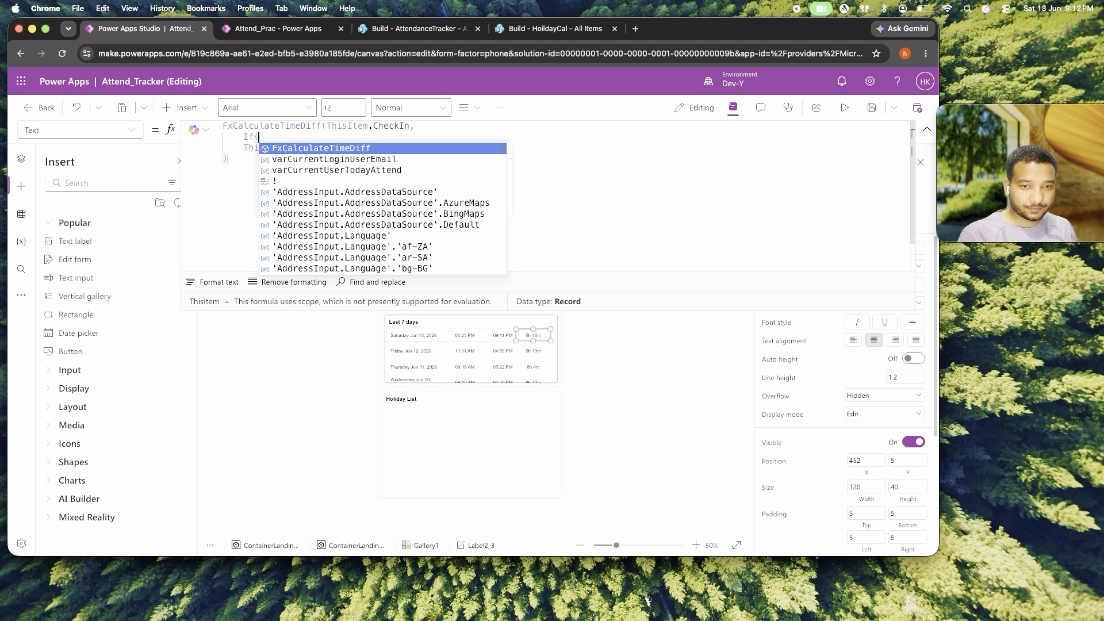
pyautogui.press('BackSpace')
pyautogui.press('BackSpace')
pyautogui.press('BackSpace')
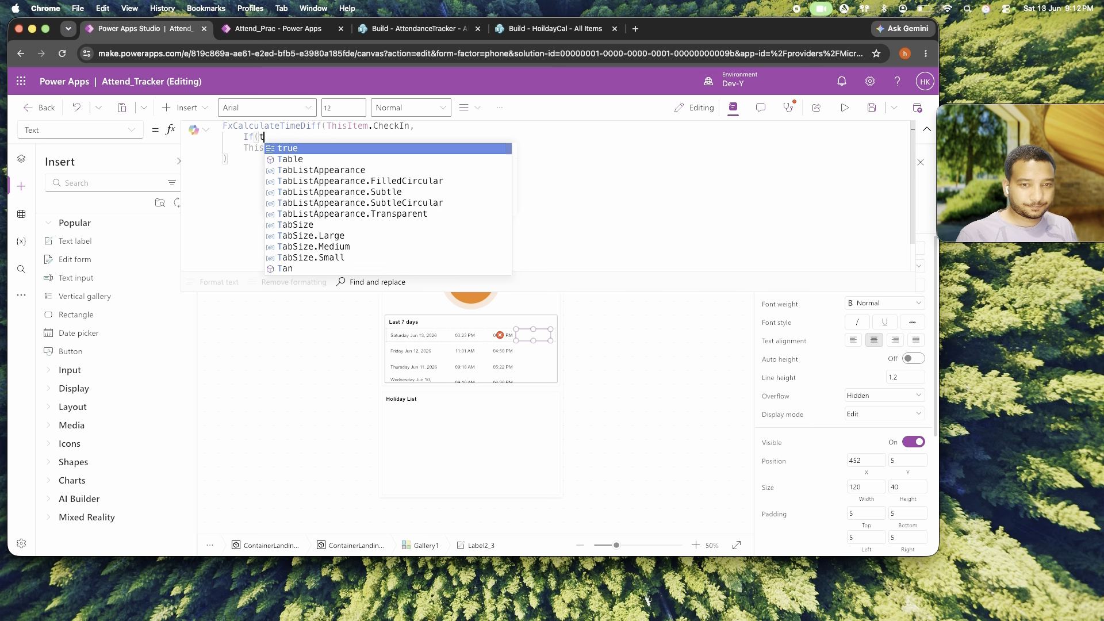
pyautogui.write('isb')
pyautogui.press('Tab')
pyautogui.write('ThisItem.')
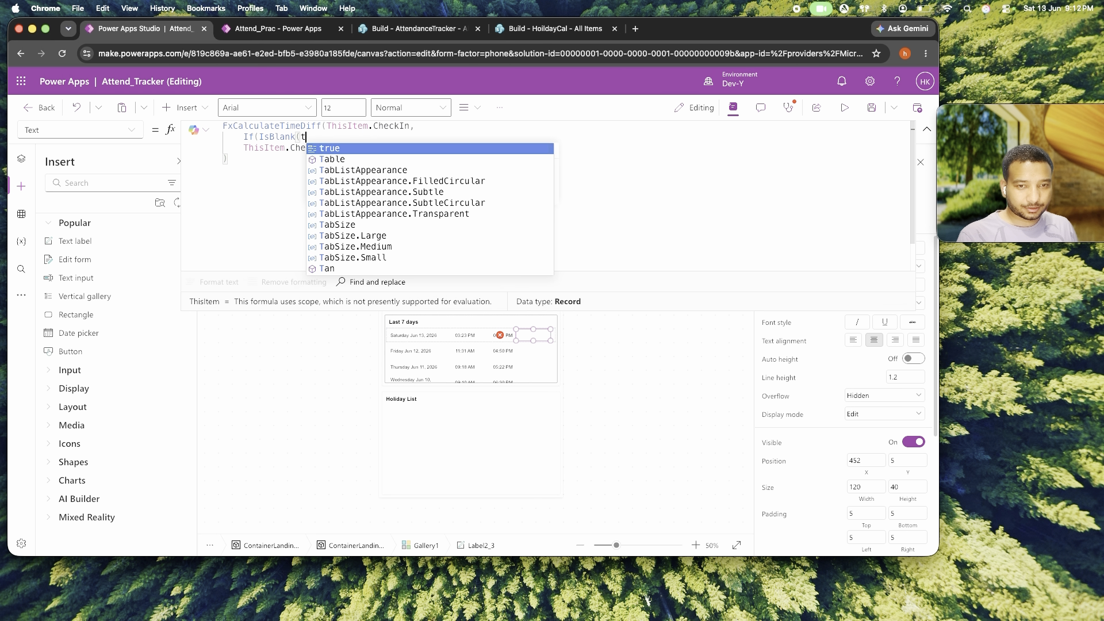
pyautogui.write('Checki')
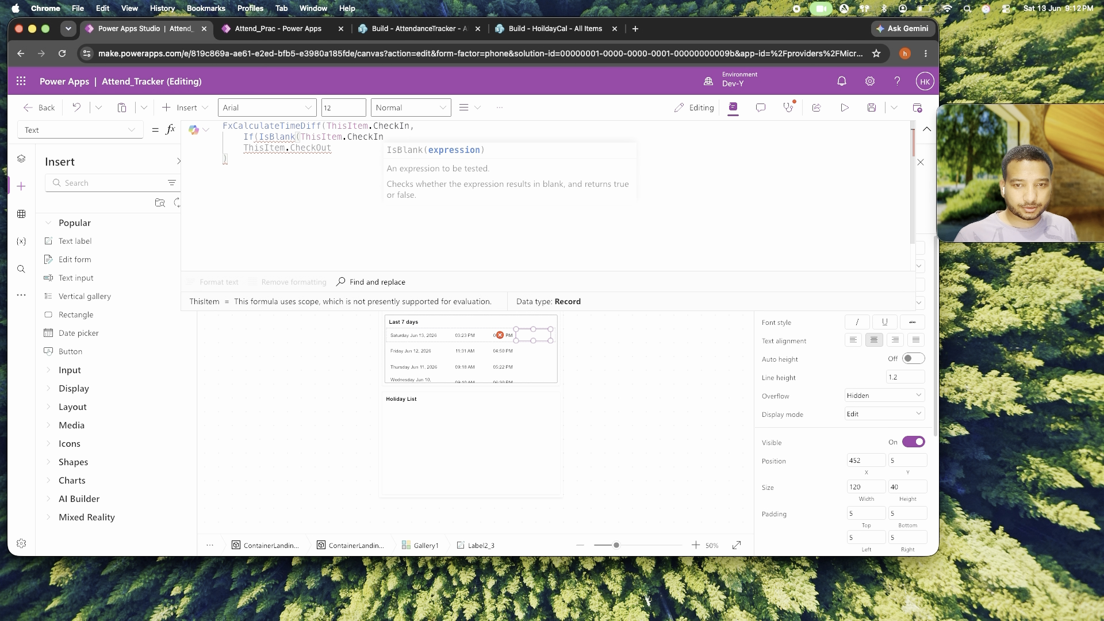
pyautogui.press('BackSpace')
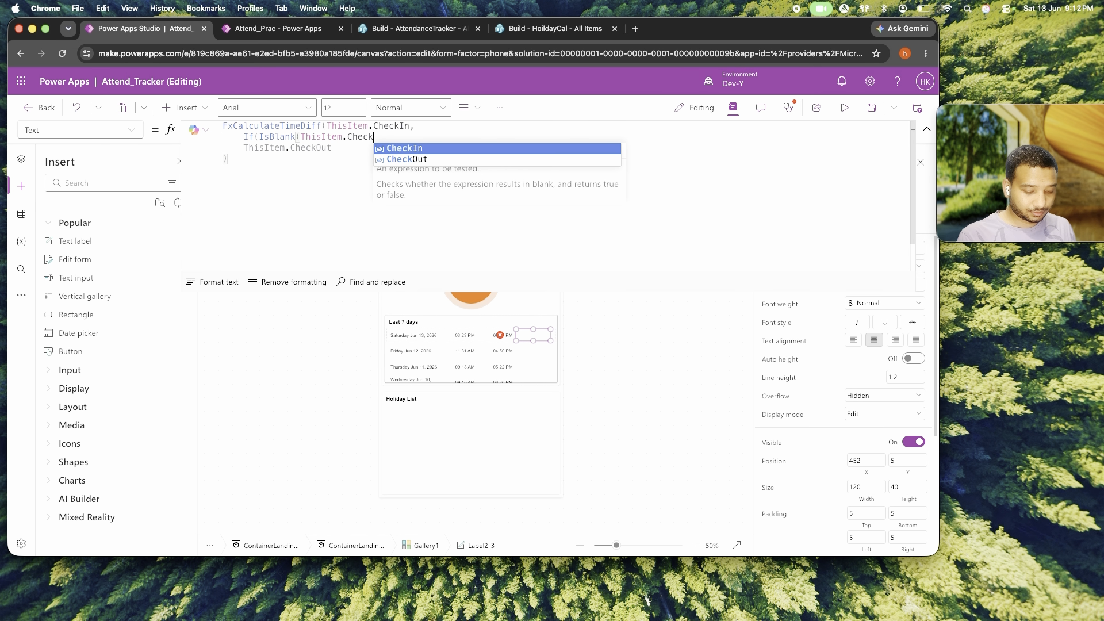
pyautogui.write('Out')
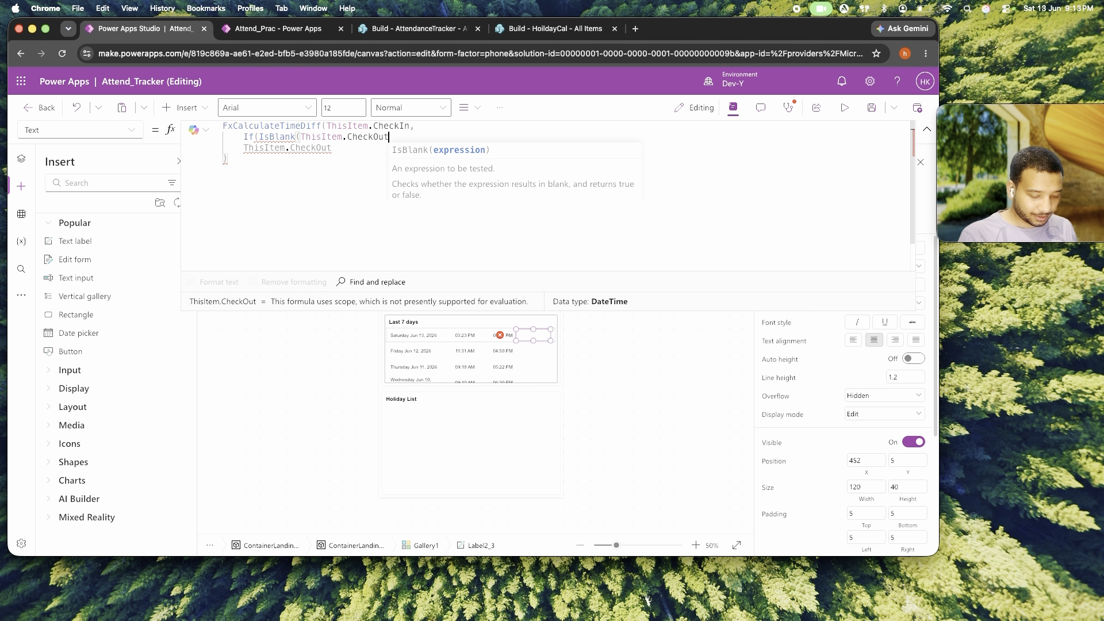
pyautogui.write('),var')
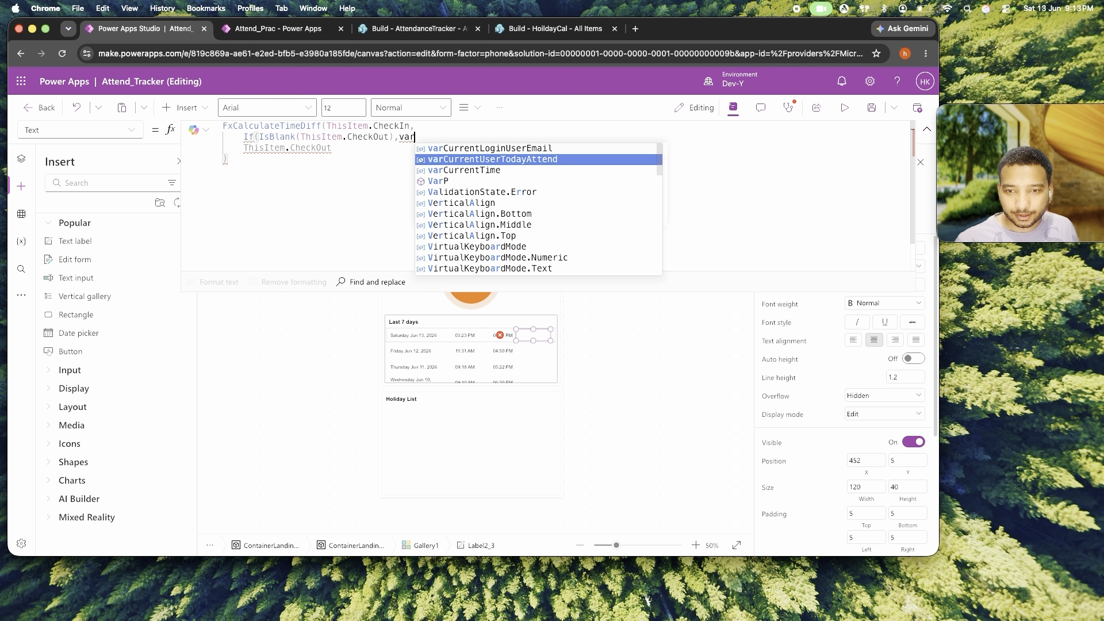
pyautogui.press('Down')
pyautogui.press('Tab')
pyautogui.write(',')
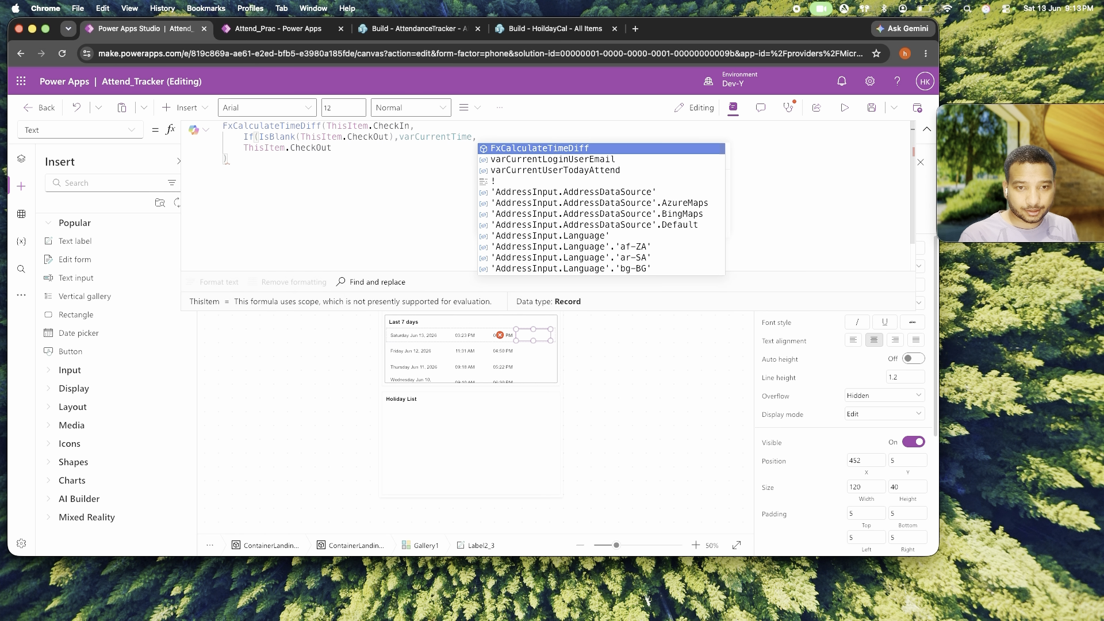
pyautogui.write('ThisItem.ch')
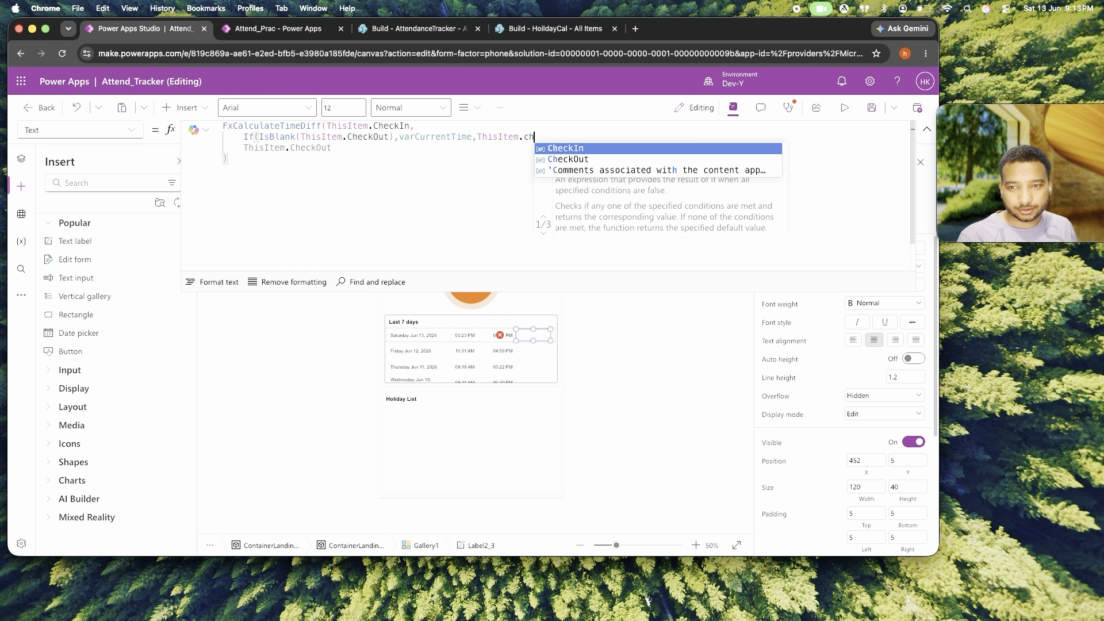
pyautogui.press('Down')
pyautogui.press('Tab')
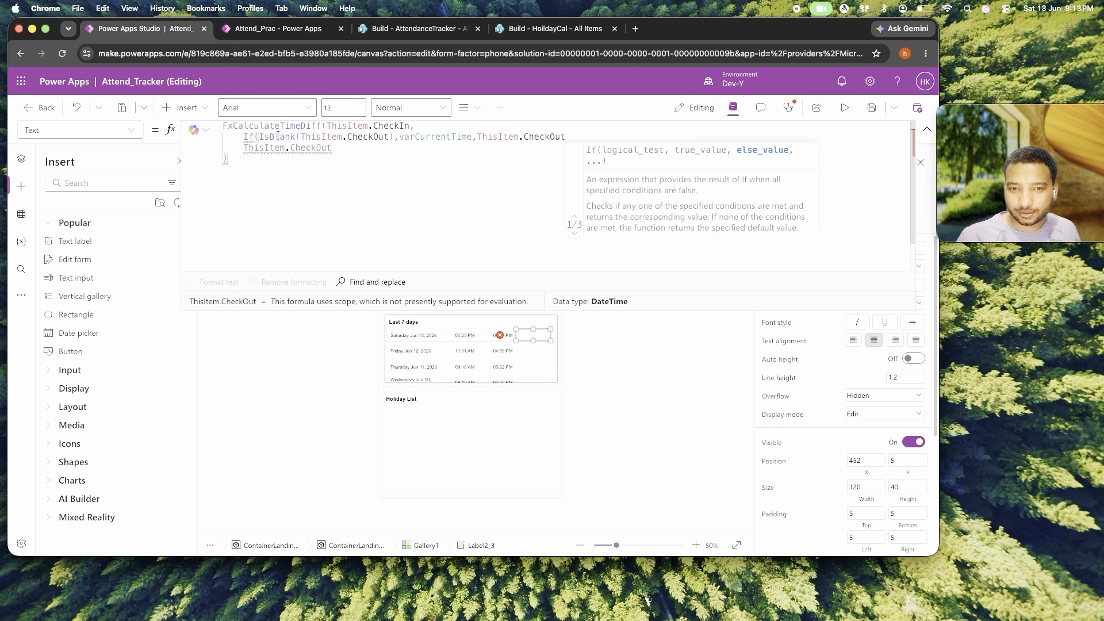
# Remove the old ThisItem.CheckOut argument line and close the If expression with a parenthesis.
pyautogui.moveTo(332, 148); pyautogui.dragTo(233, 148)
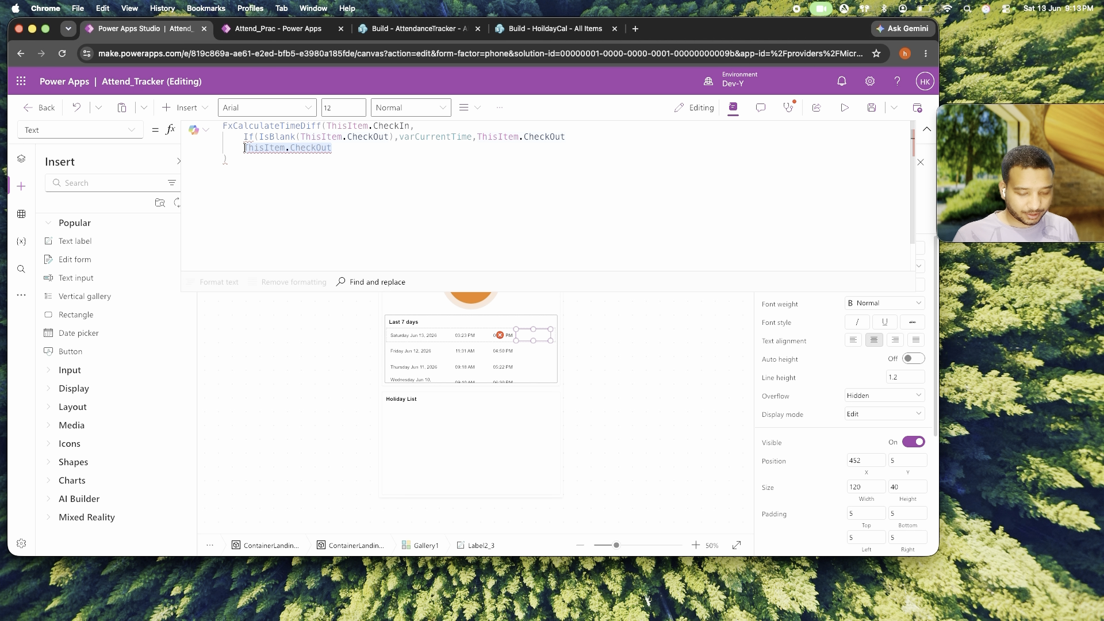
pyautogui.press('BackSpace')
pyautogui.press('BackSpace')
pyautogui.press('BackSpace')
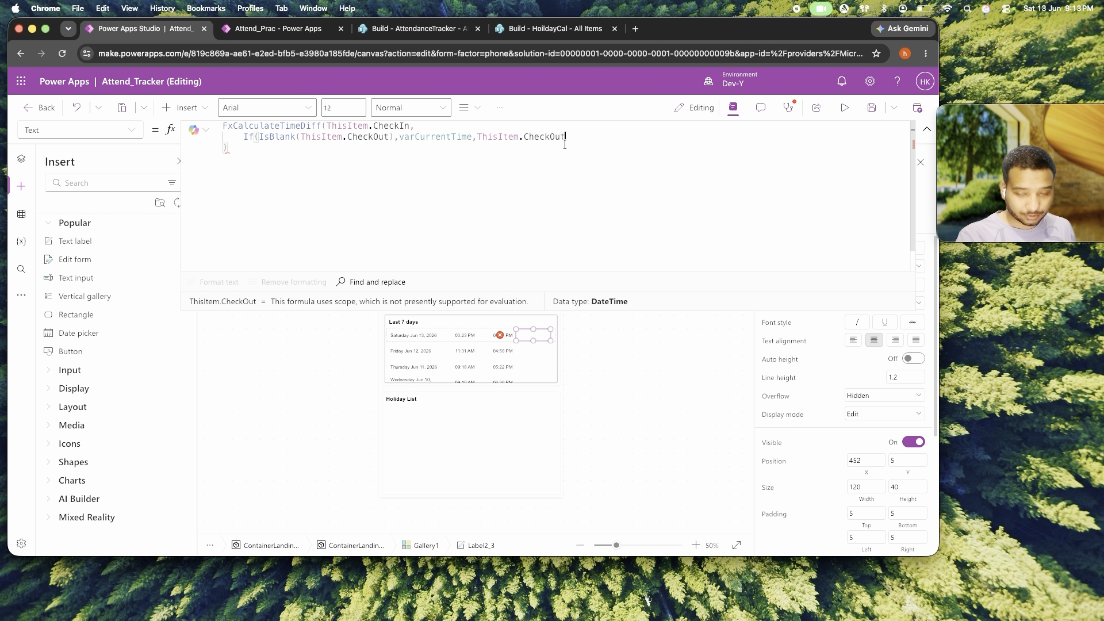
pyautogui.write(')')
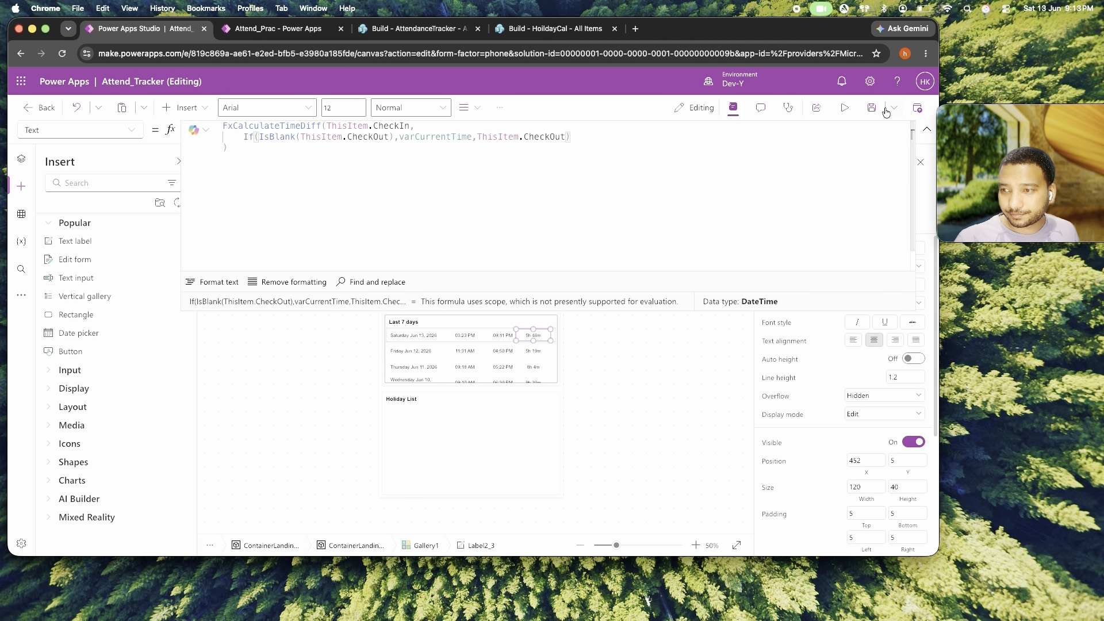
# Check out and confirm it in the preview, compare the gallery's latest total hours with today's check-out time, and close the preview.
pyautogui.click(844, 108)
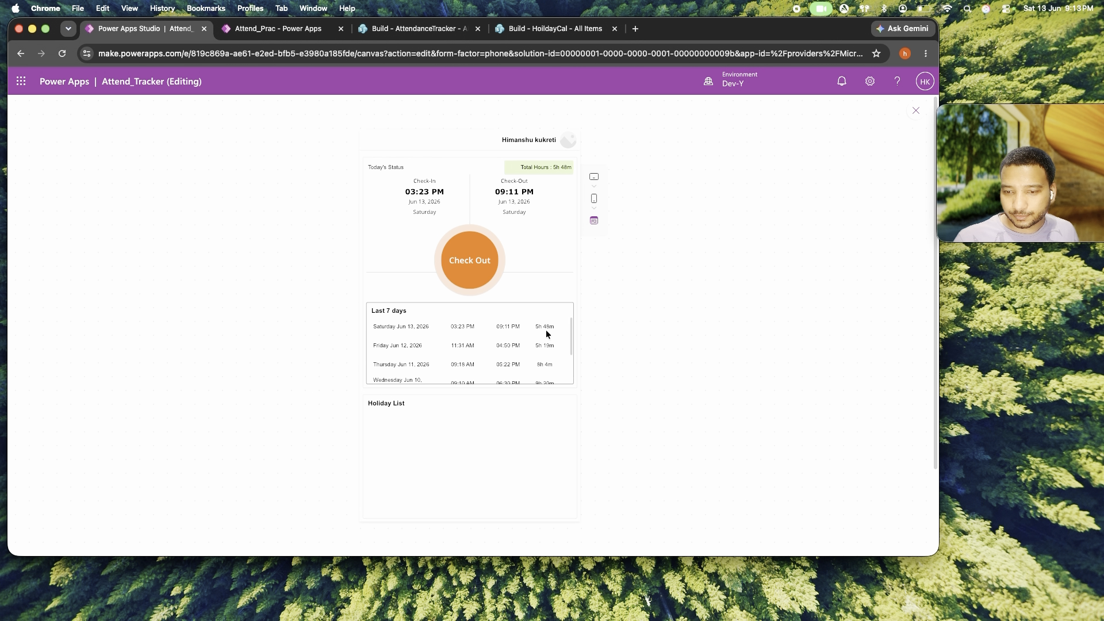
pyautogui.click(464, 274)
pyautogui.click(519, 518)
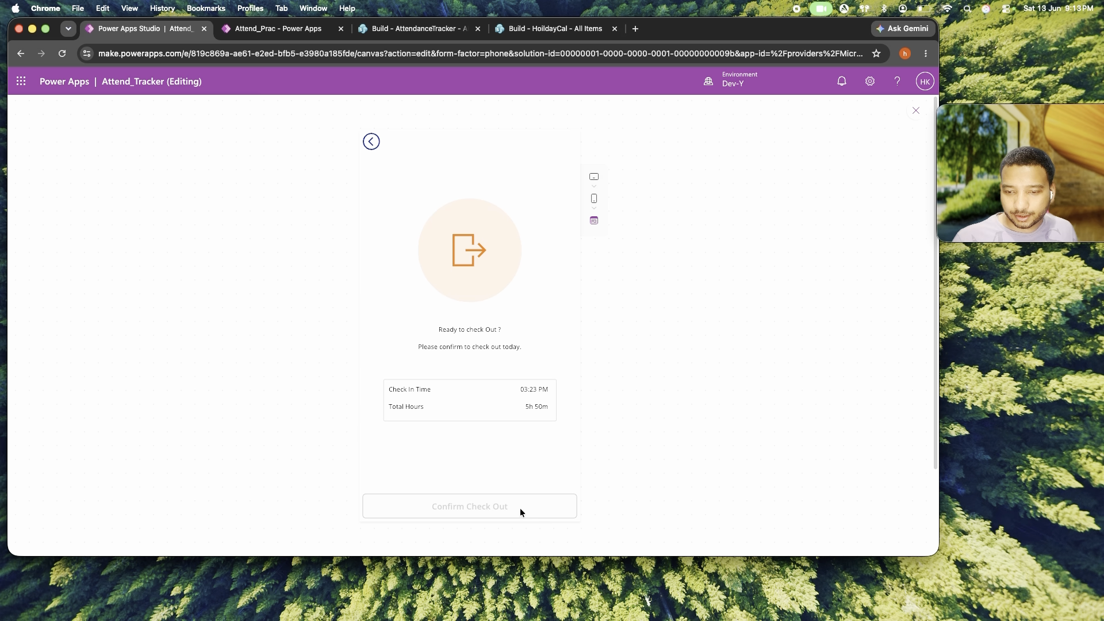
pyautogui.moveTo(532, 327); pyautogui.dragTo(558, 327)
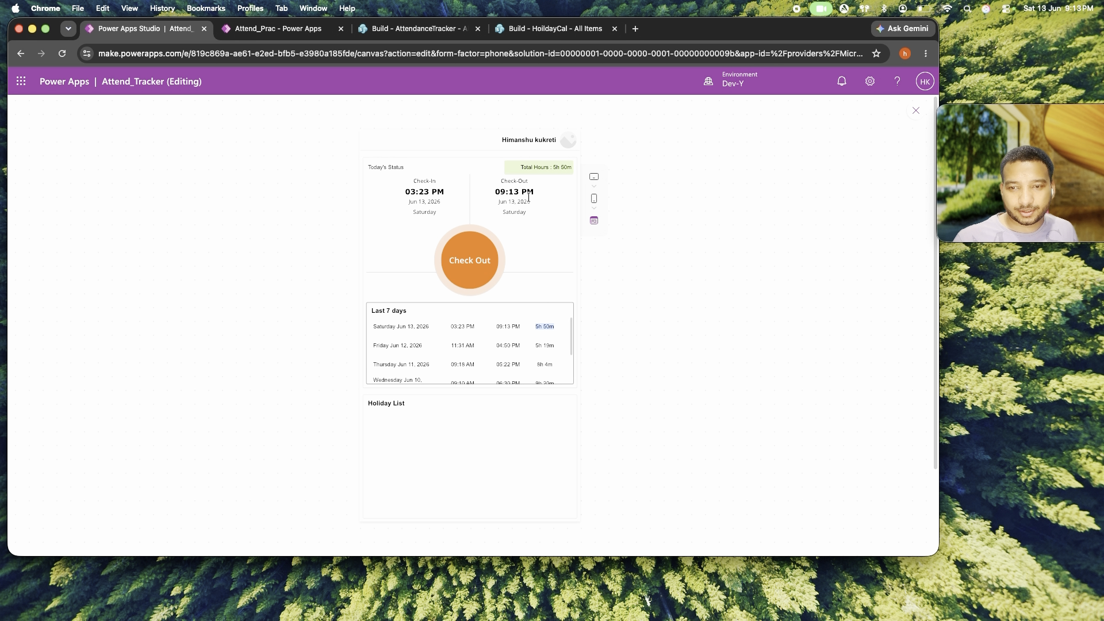
pyautogui.moveTo(500, 194); pyautogui.dragTo(554, 189)
pyautogui.click(911, 116)
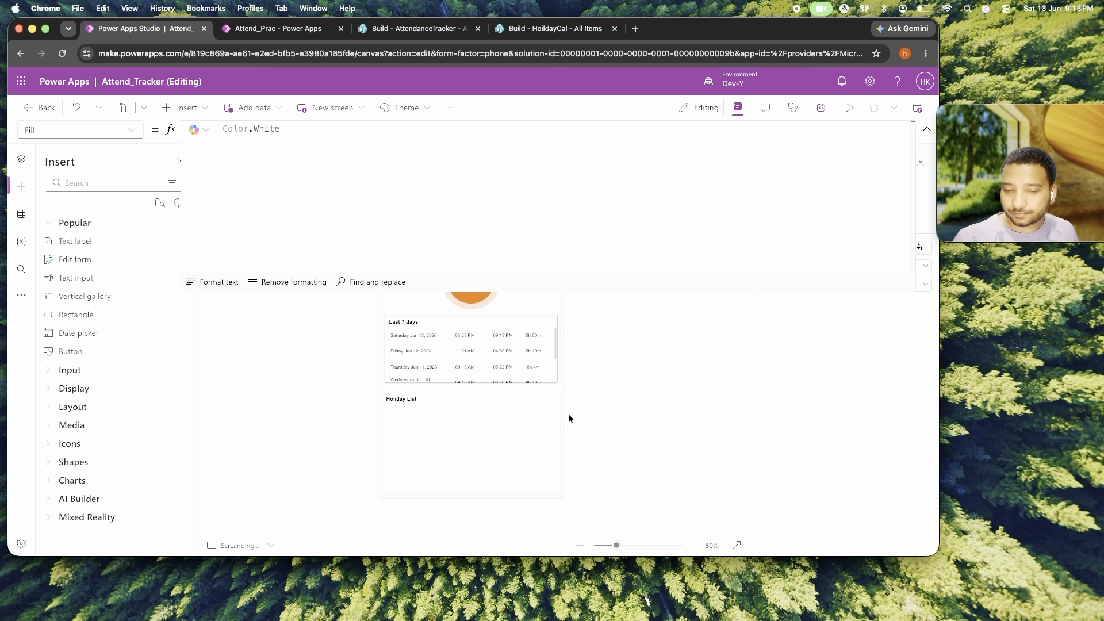
# View the Last 7 days gallery's Items formula, and select the Holiday List container.
pyautogui.click(540, 436)
pyautogui.click(484, 365)
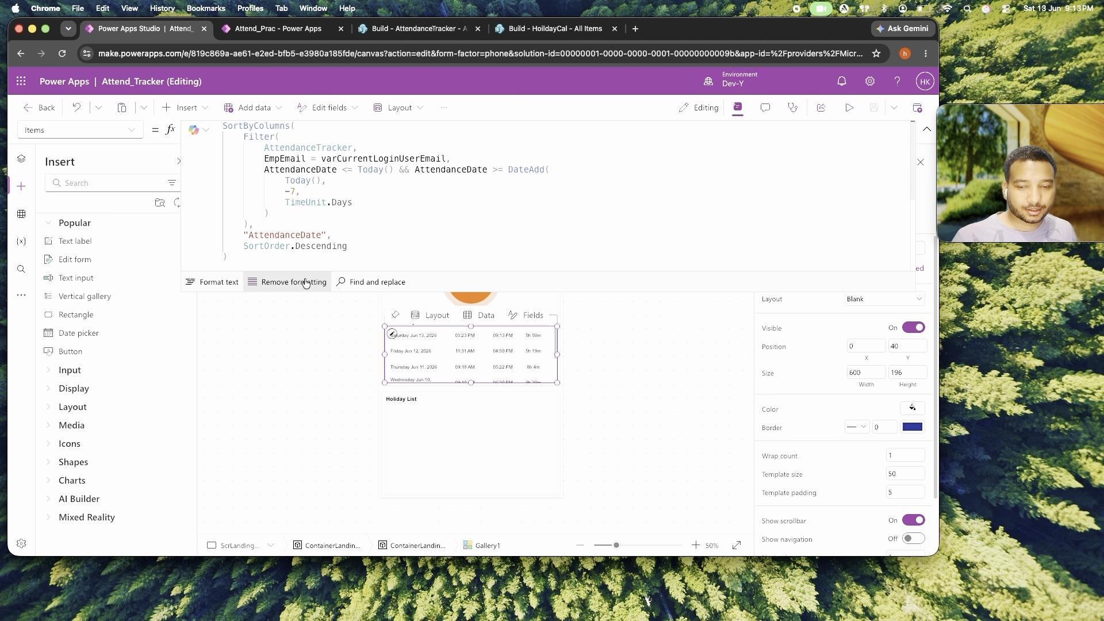
pyautogui.click(439, 460)
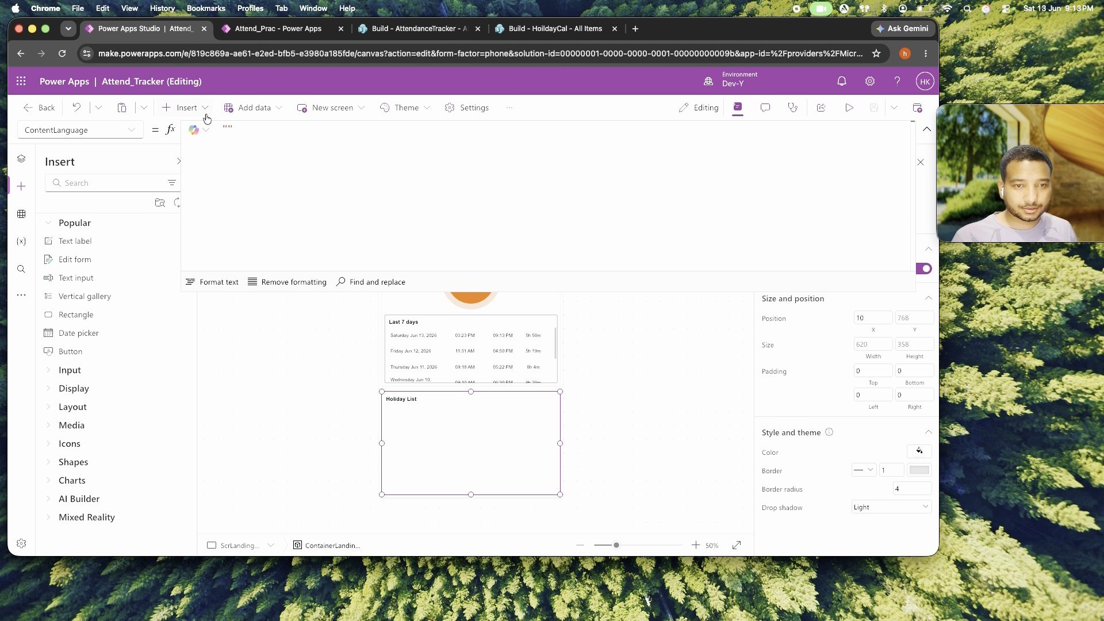
pyautogui.click(189, 115)
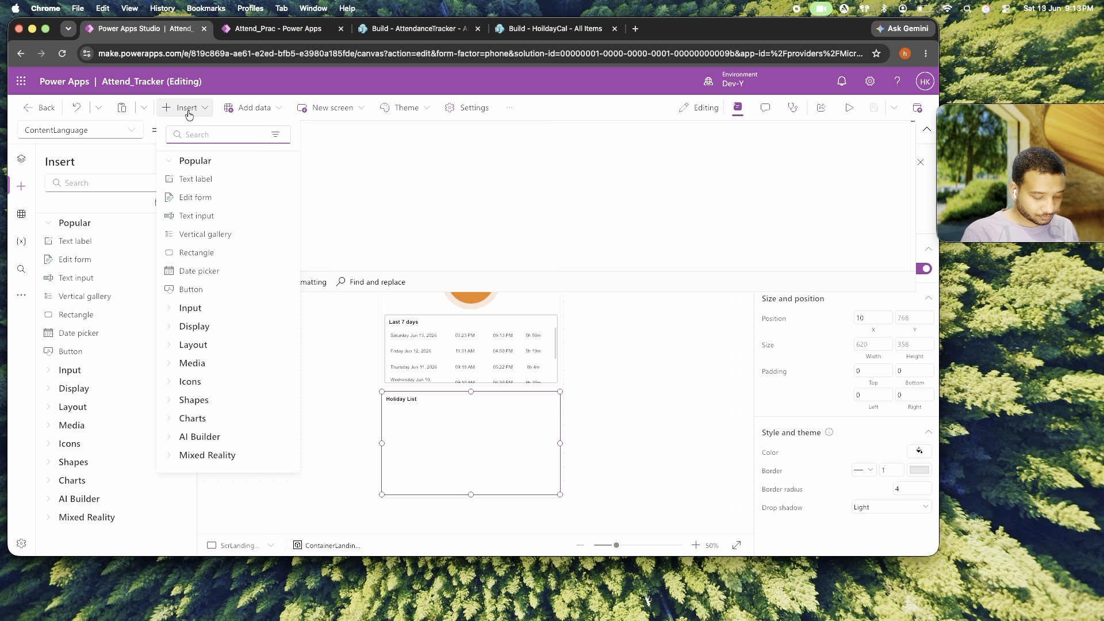
pyautogui.write('gal')
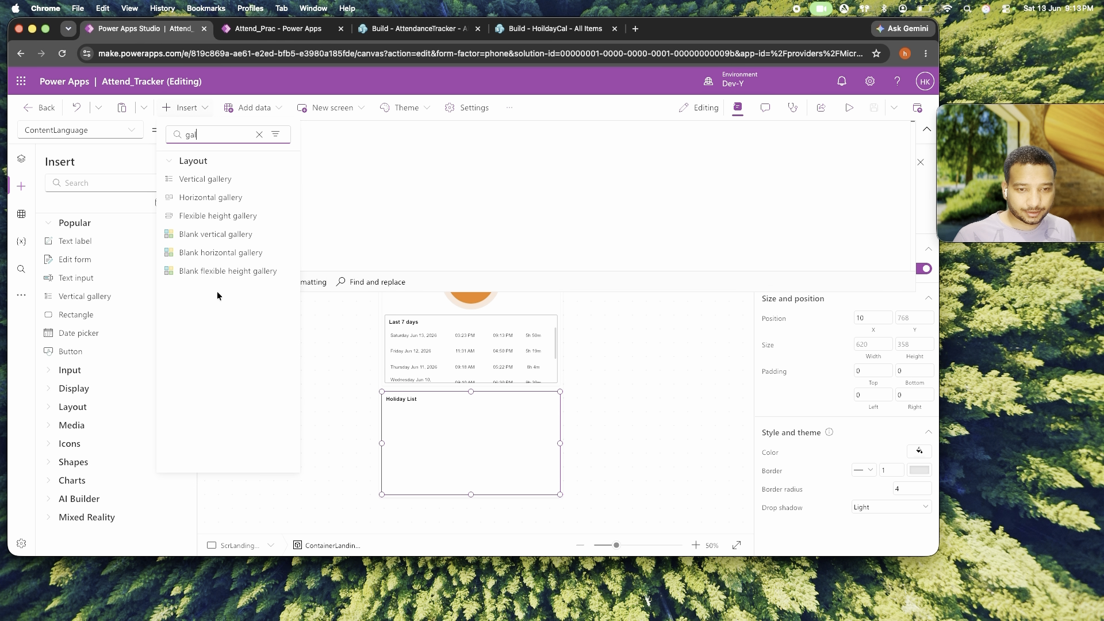
pyautogui.click(218, 252)
pyautogui.click(490, 428)
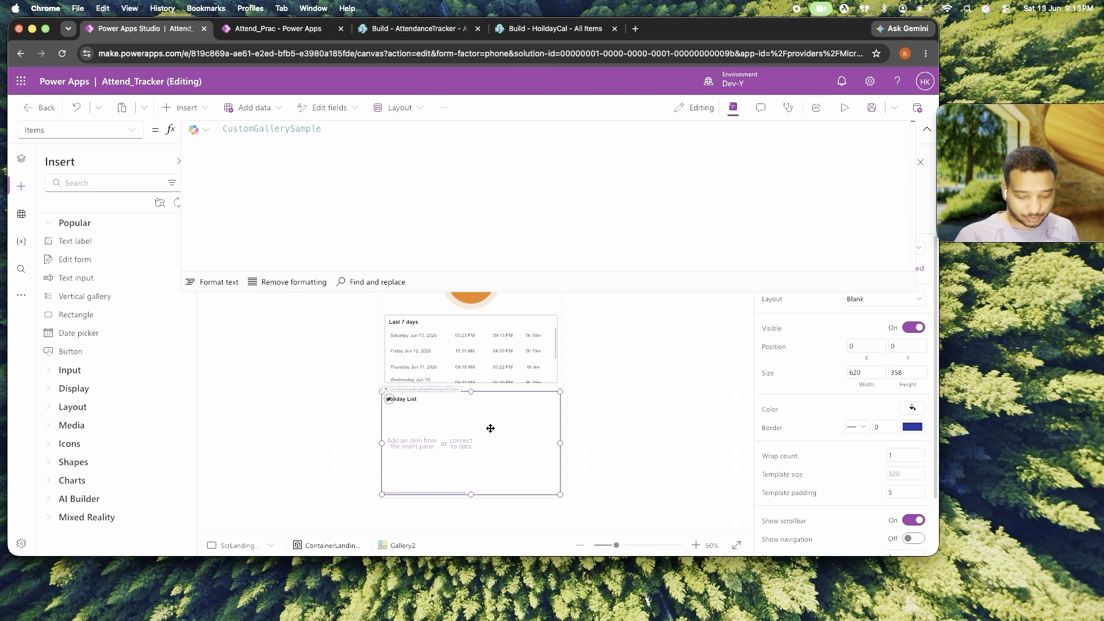
pyautogui.press('Delete')
# Insert a blank vertical gallery into the Holiday List container.
pyautogui.click(181, 112)
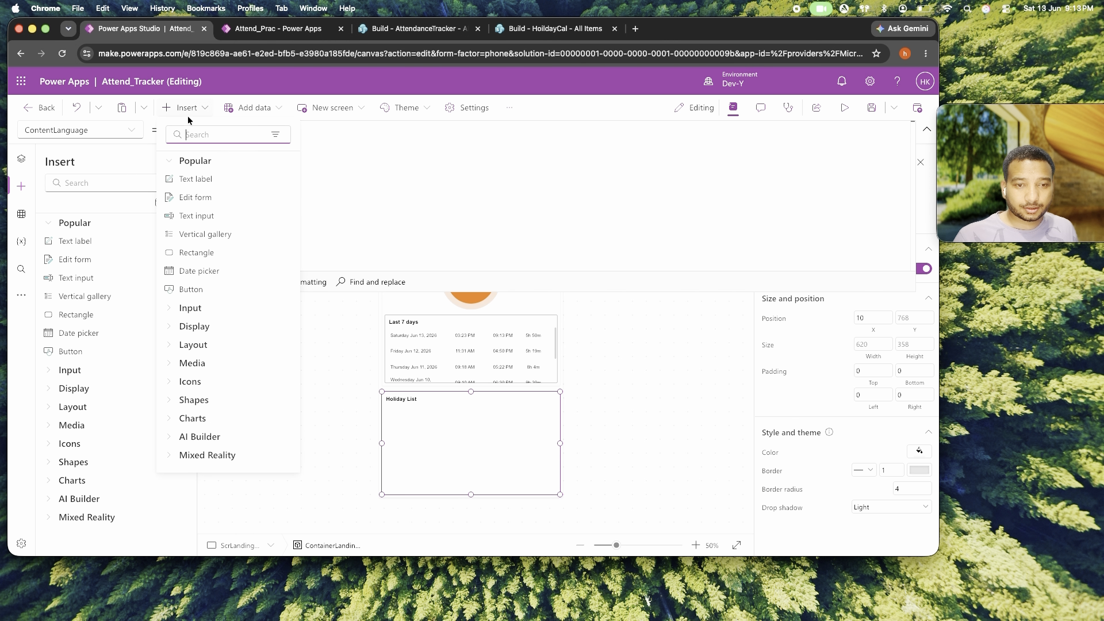
pyautogui.write('gall')
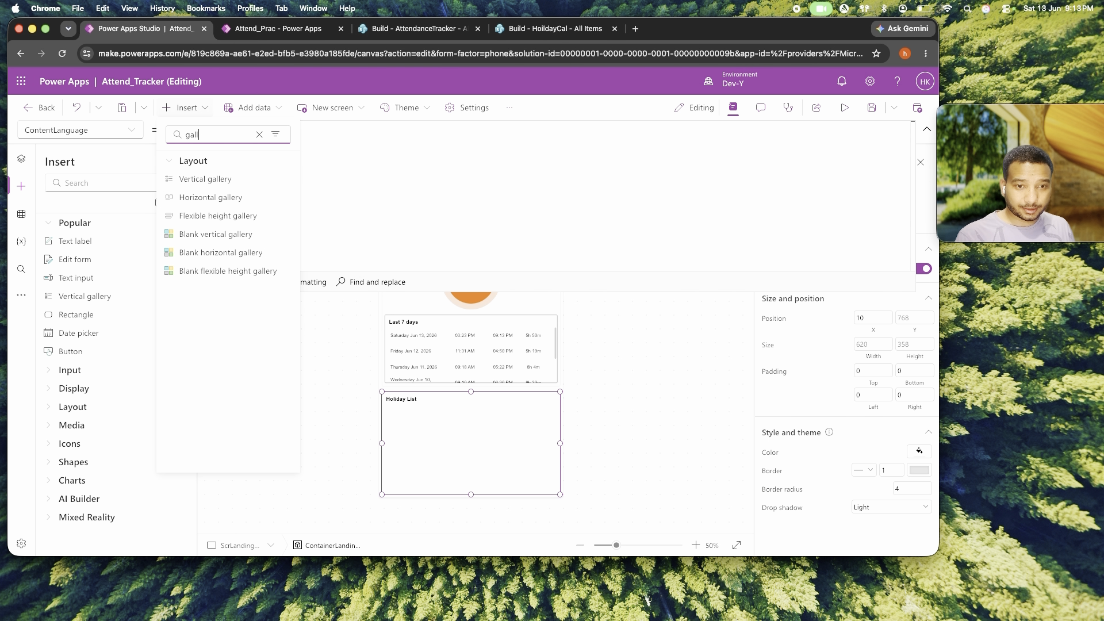
pyautogui.click(196, 234)
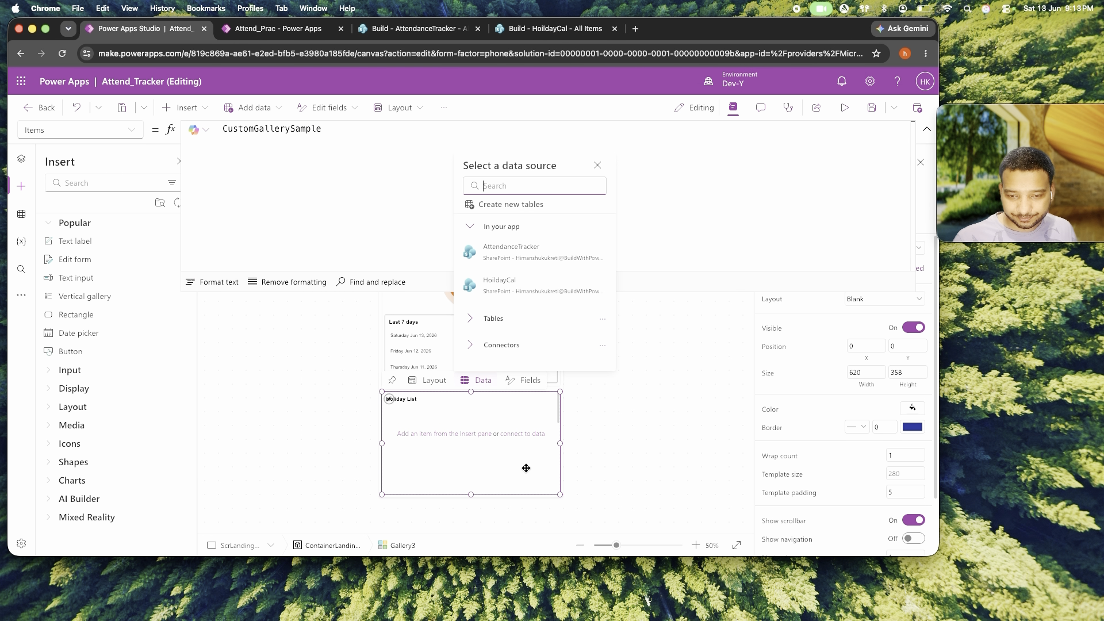
# Set the holiday gallery's template size to 50 and lower its upper edge to Y 40, making it 318 high.
pyautogui.click(894, 475)
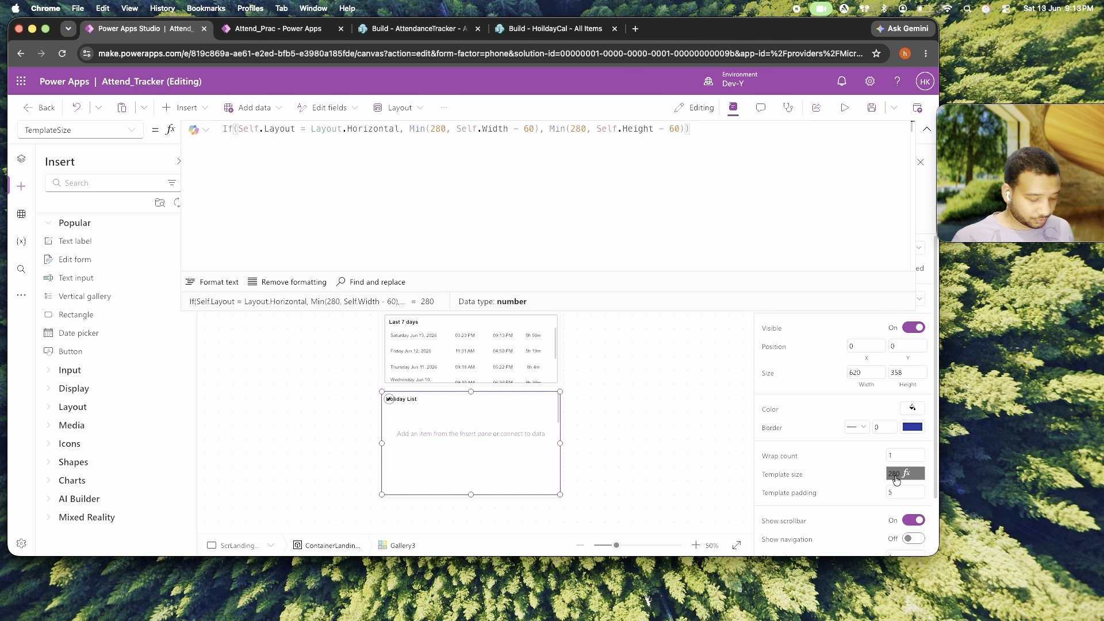
pyautogui.click(896, 479)
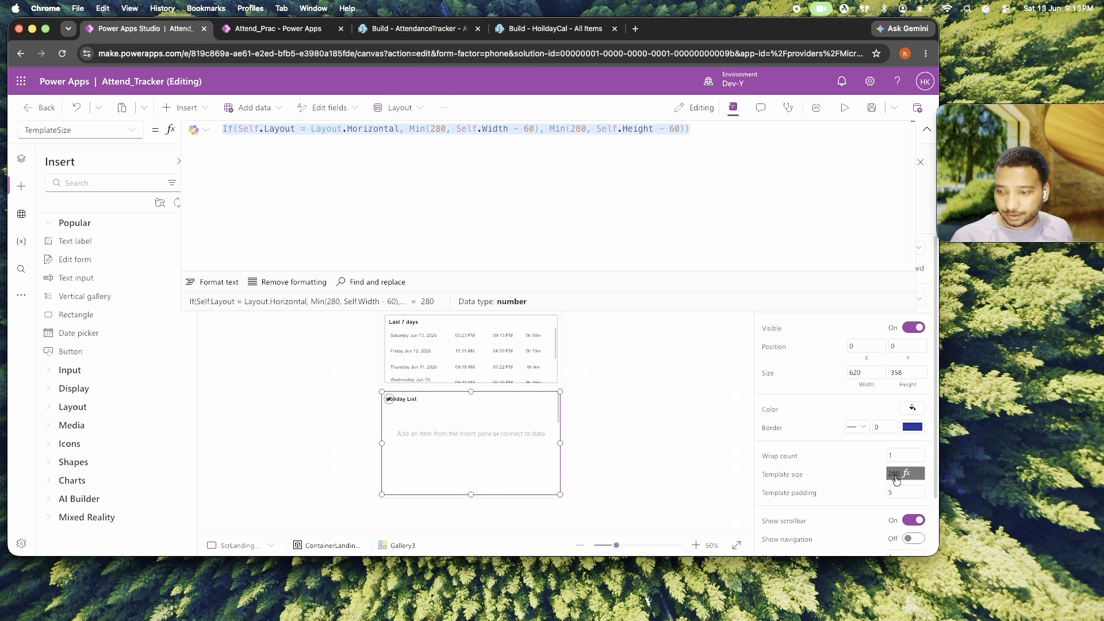
pyautogui.write('50')
pyautogui.click(475, 417)
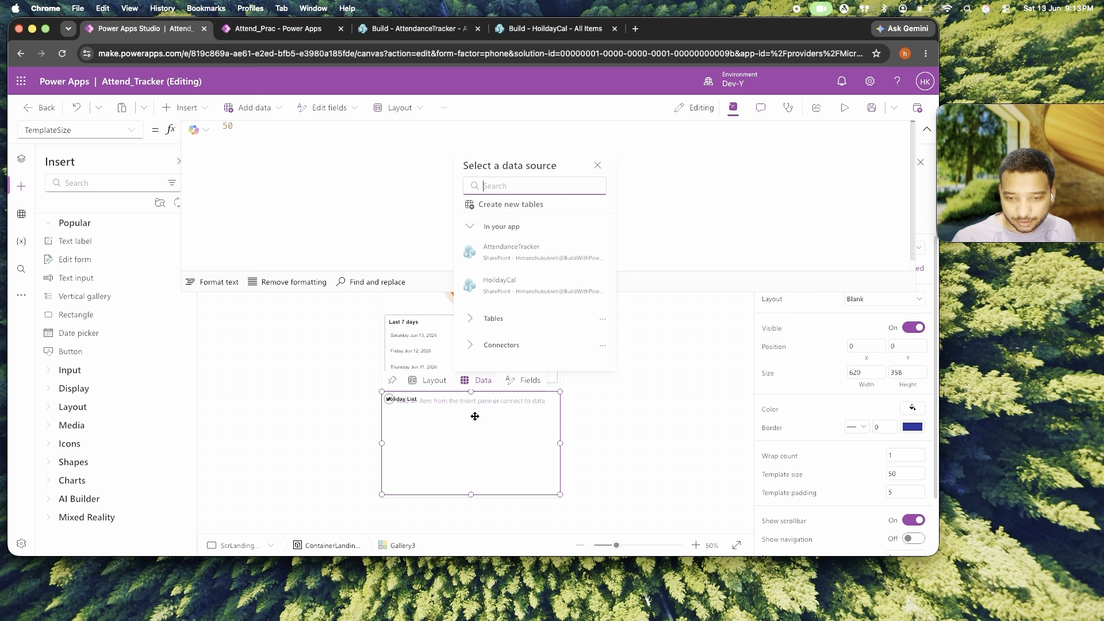
pyautogui.moveTo(471, 392); pyautogui.dragTo(470, 409)
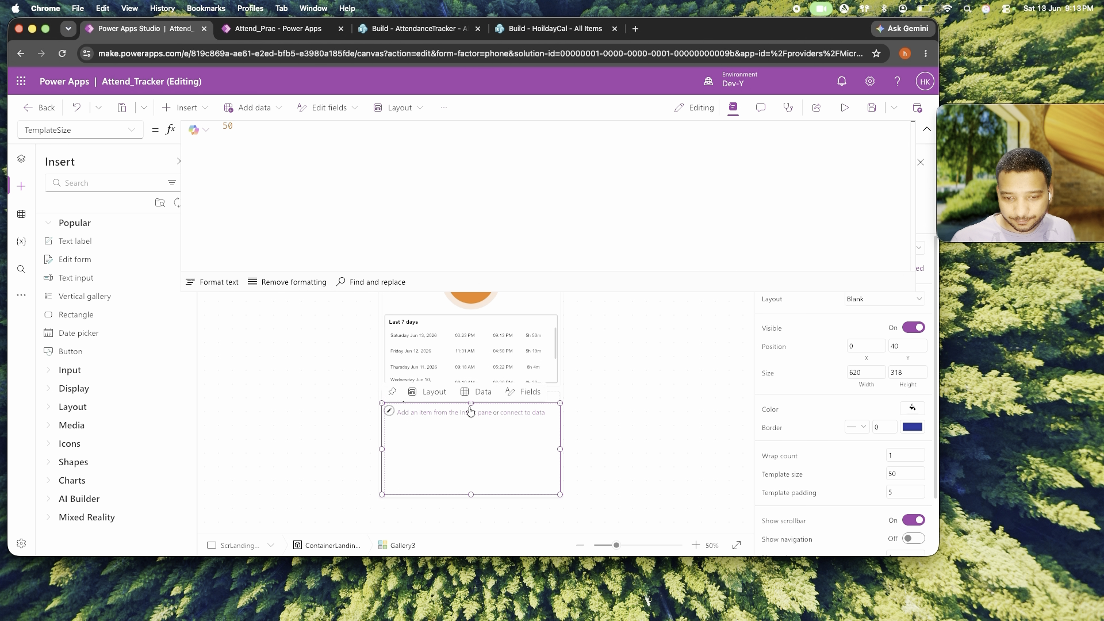
pyautogui.click(581, 446)
pyautogui.click(464, 429)
pyautogui.click(475, 417)
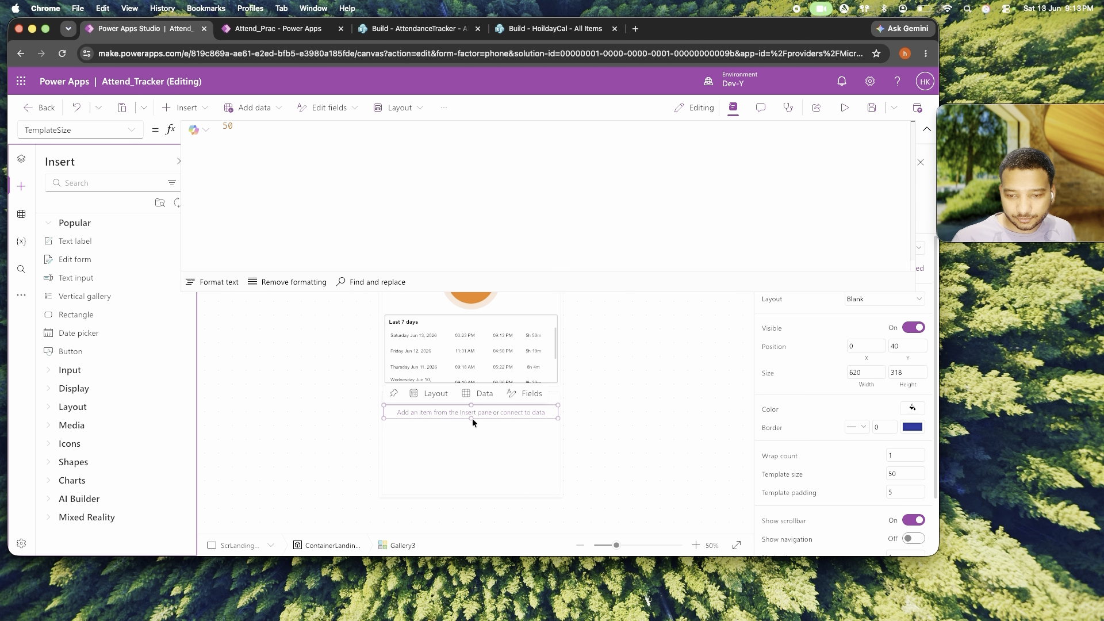
pyautogui.click(473, 427)
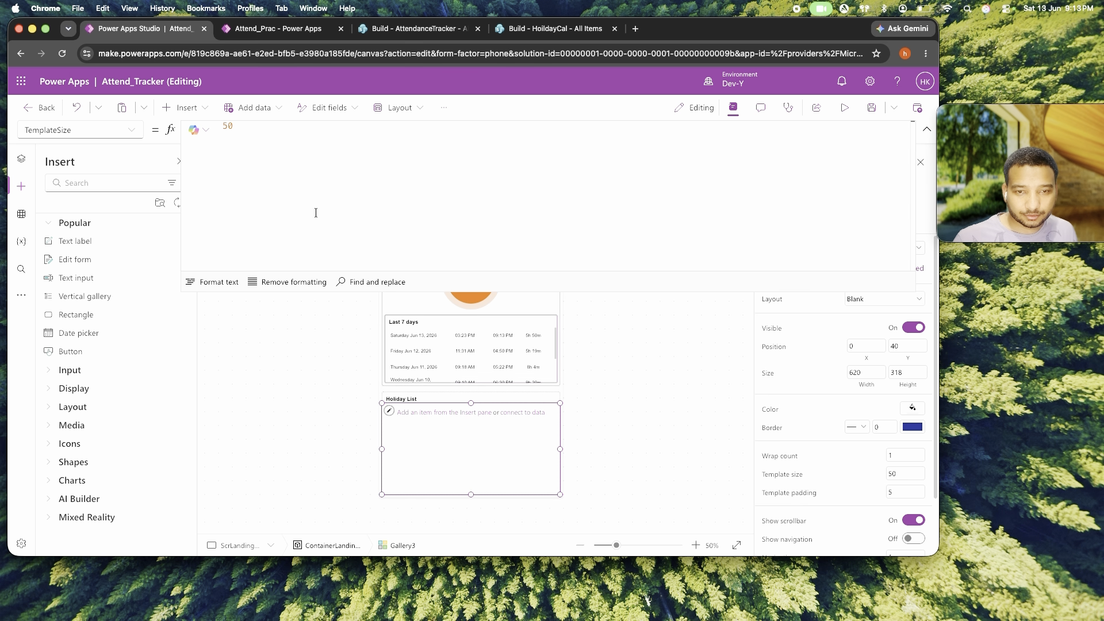
# Collapse the expanded formula bar and connect the holiday gallery to the HoildayCal data source.
pyautogui.click(600, 397)
pyautogui.click(926, 130)
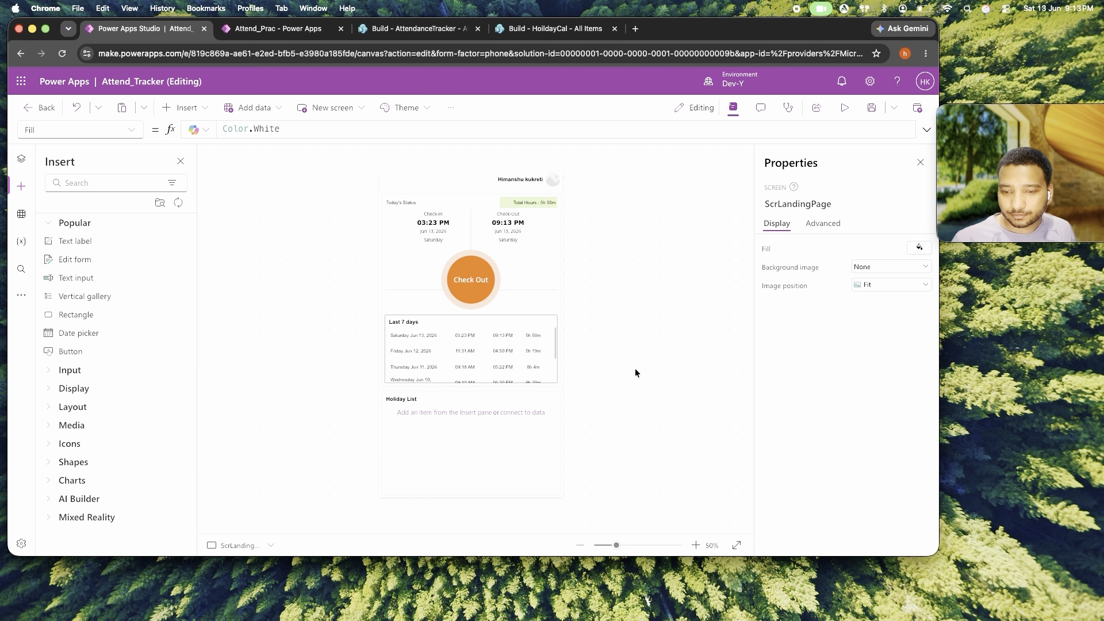
pyautogui.click(501, 431)
pyautogui.click(509, 292)
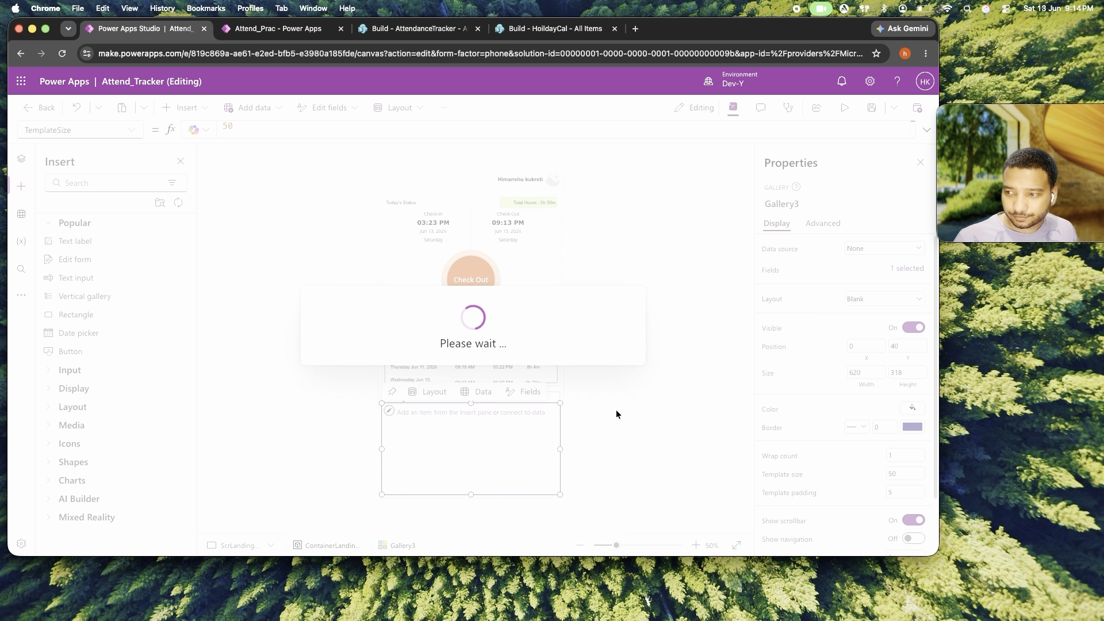
# Insert a text label into the holiday gallery's template and move it to X 18.
pyautogui.click(433, 414)
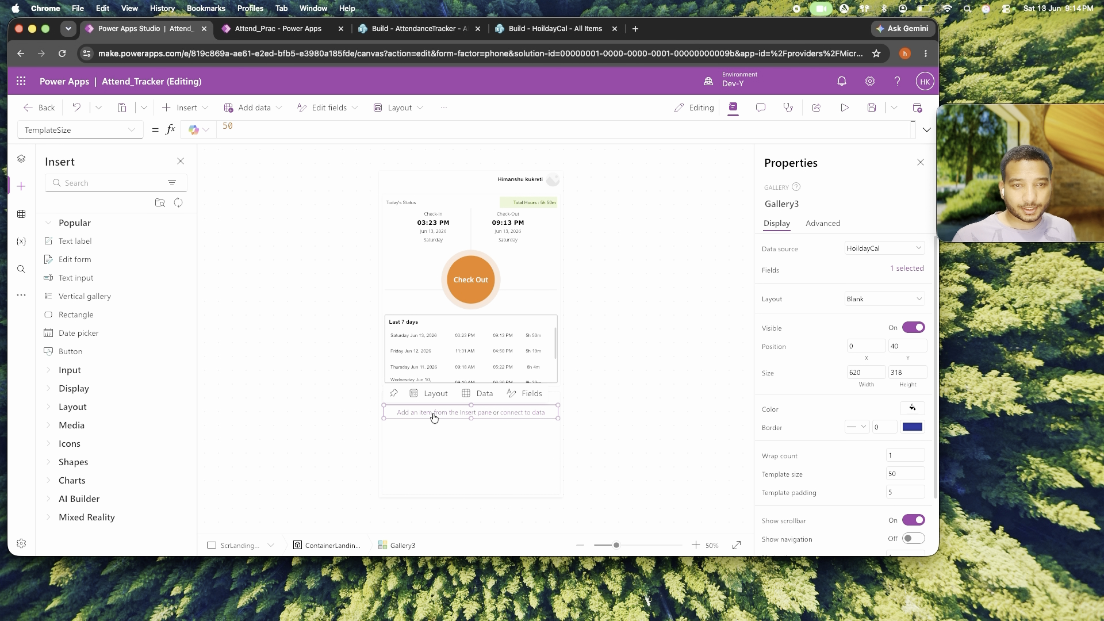
pyautogui.click(190, 107)
pyautogui.write('lab')
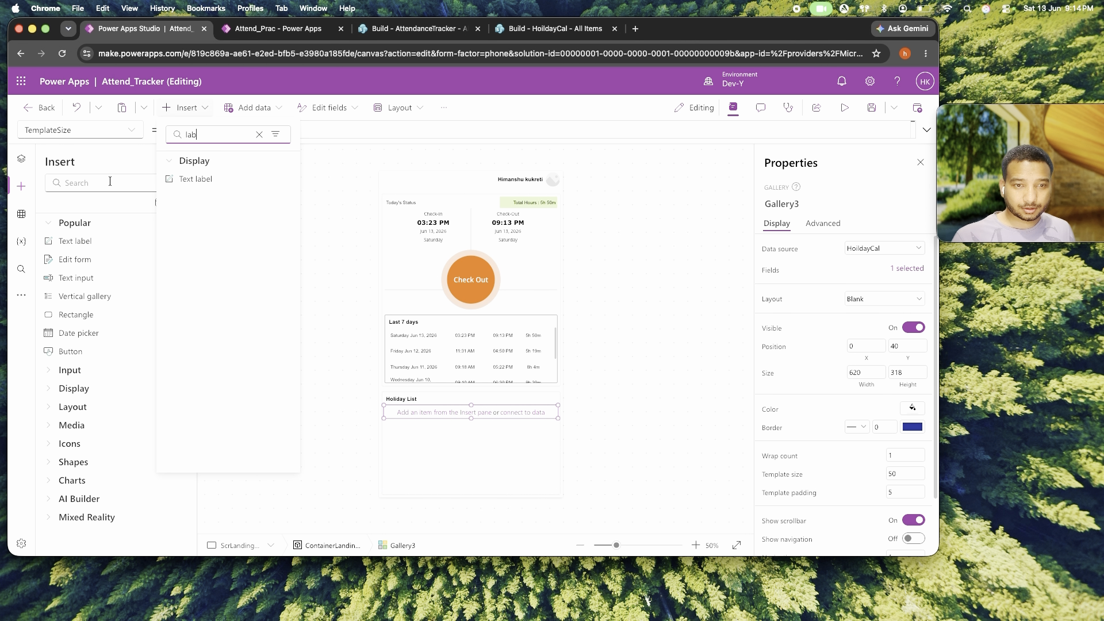
pyautogui.click(182, 180)
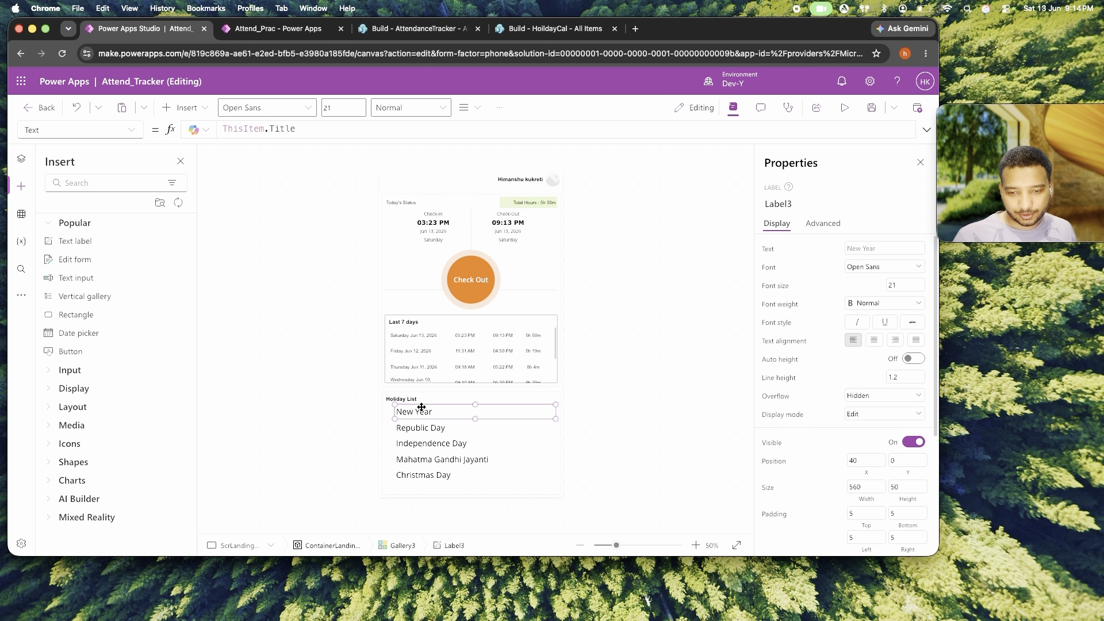
# Set the holiday title label's font size to 12, its height to 40 and its Y position to 5.
pyautogui.click(903, 283)
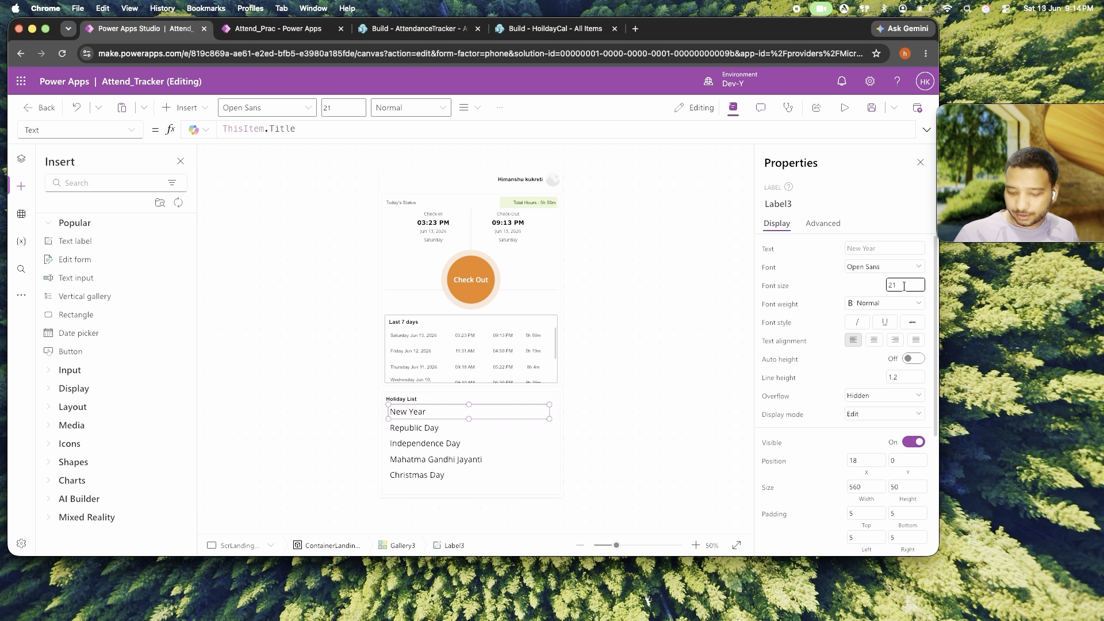
pyautogui.write('12')
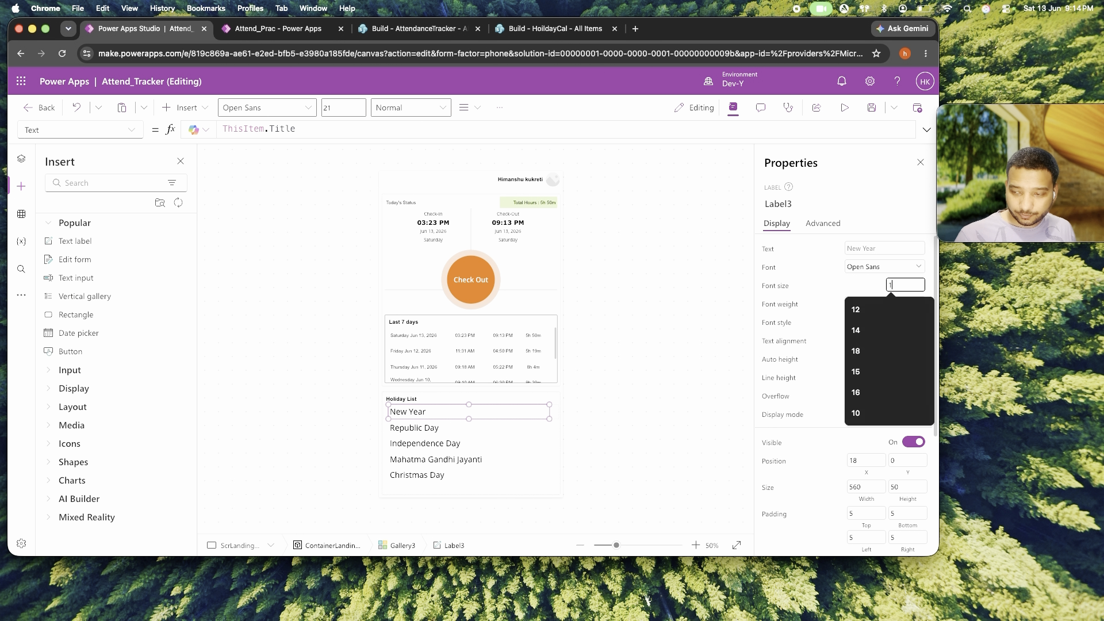
pyautogui.doubleClick(919, 487)
pyautogui.write('40')
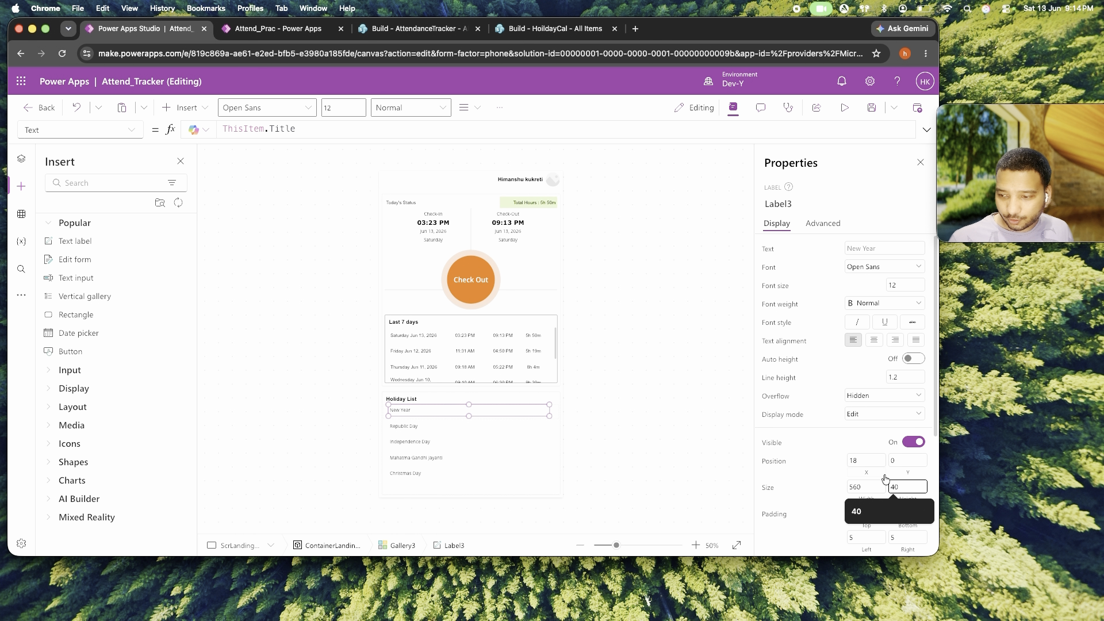
pyautogui.click(900, 463)
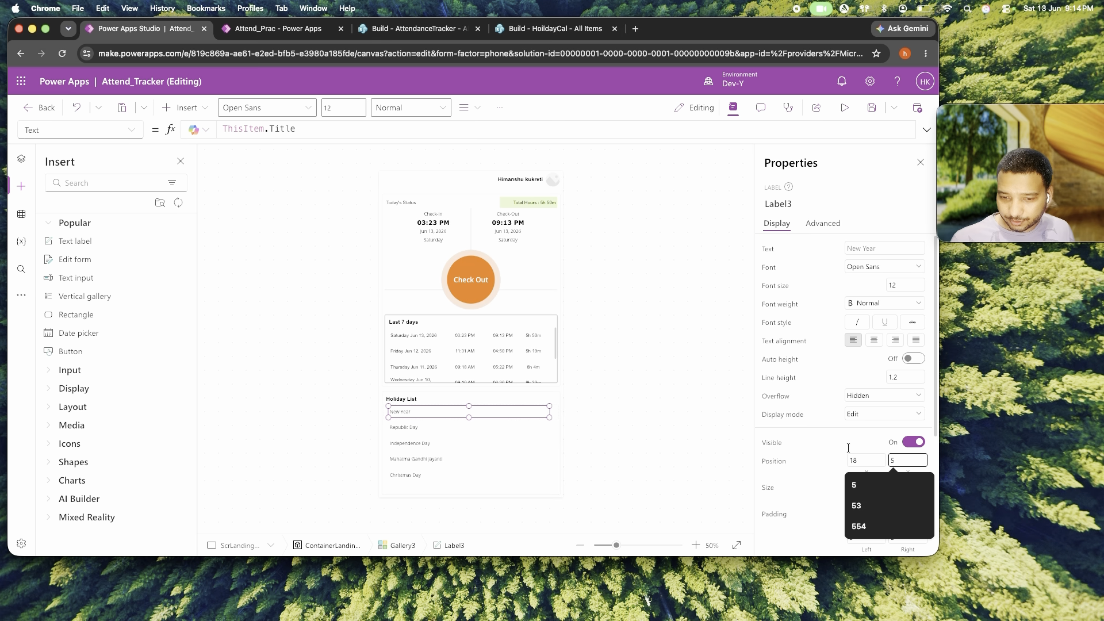
pyautogui.click(670, 438)
pyautogui.click(404, 417)
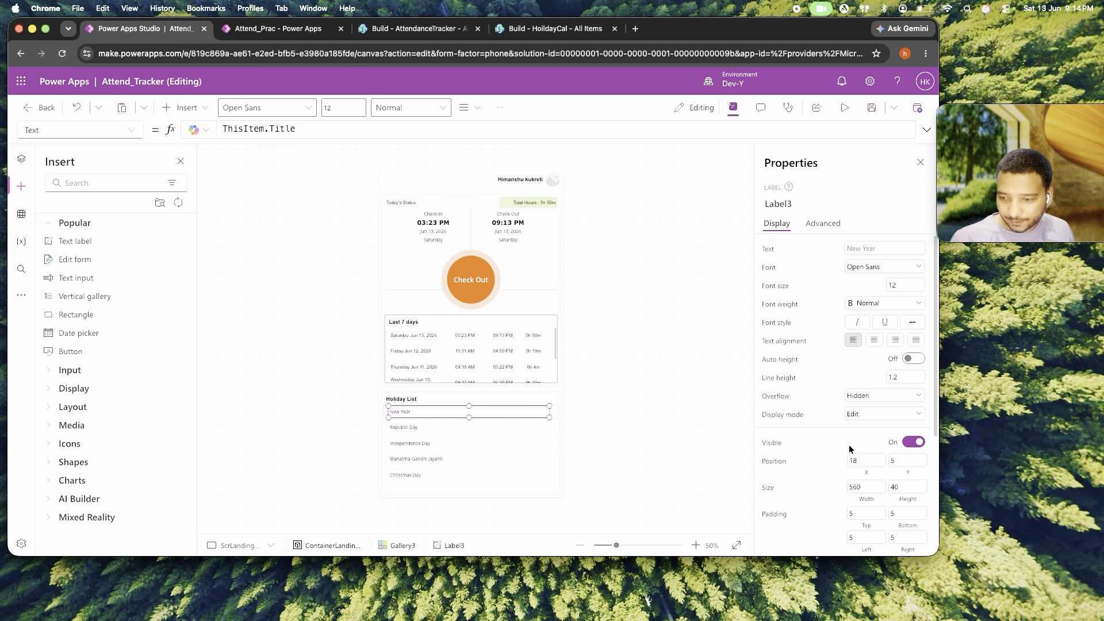
# Set the holiday title label's width to 220.
pyautogui.click(868, 487)
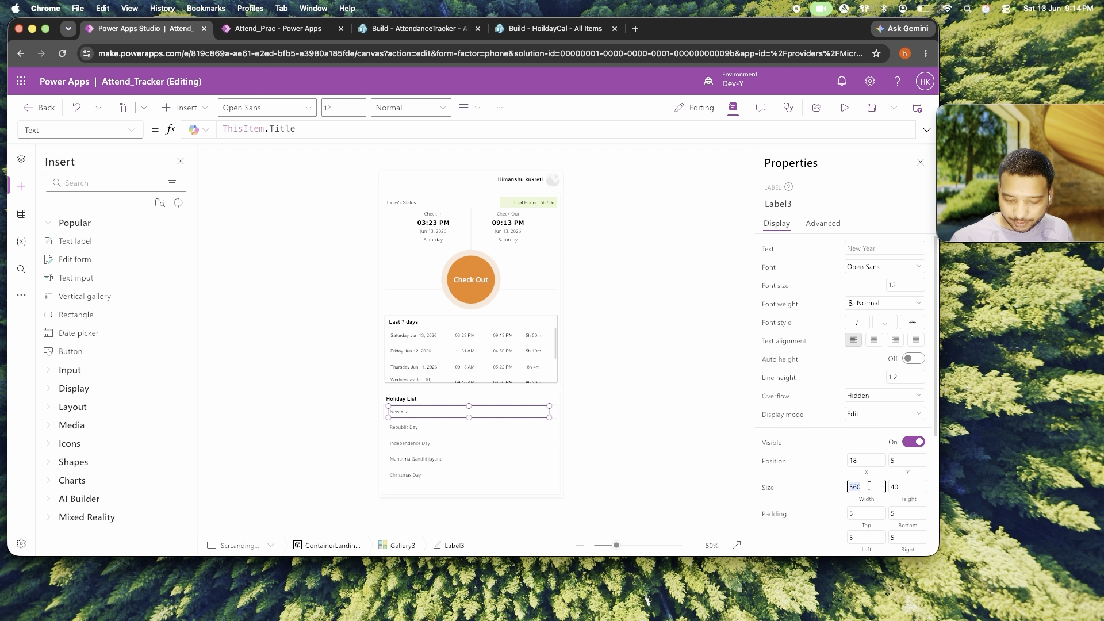
pyautogui.write('120')
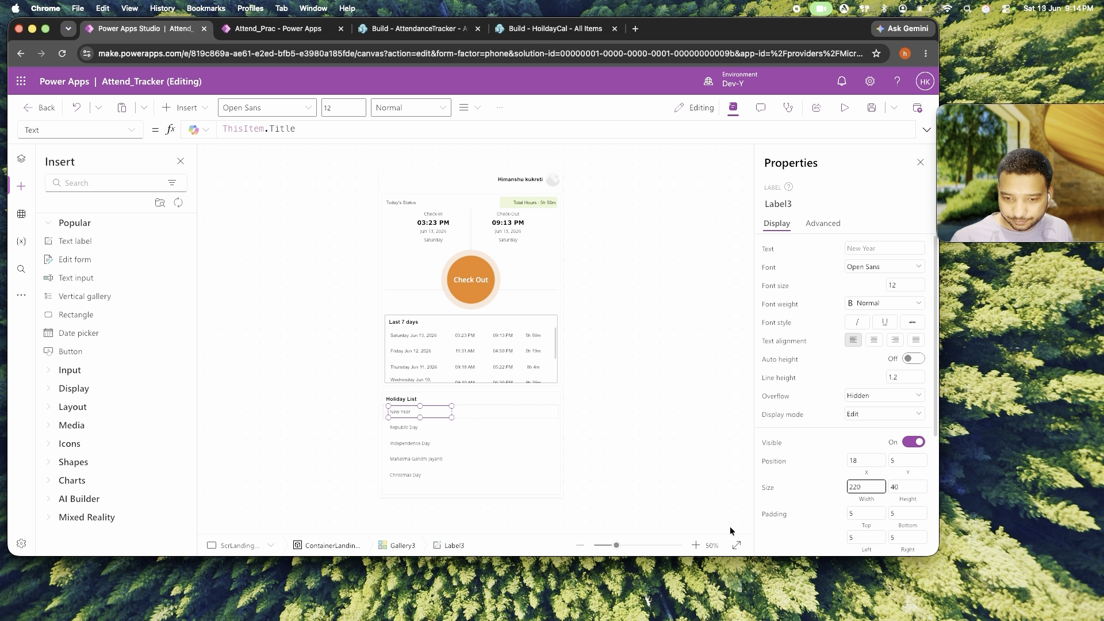
pyautogui.click(360, 401)
# Duplicate the holiday title label within the gallery template and place the copy beside it at X 294, Y 5.
pyautogui.click(407, 410)
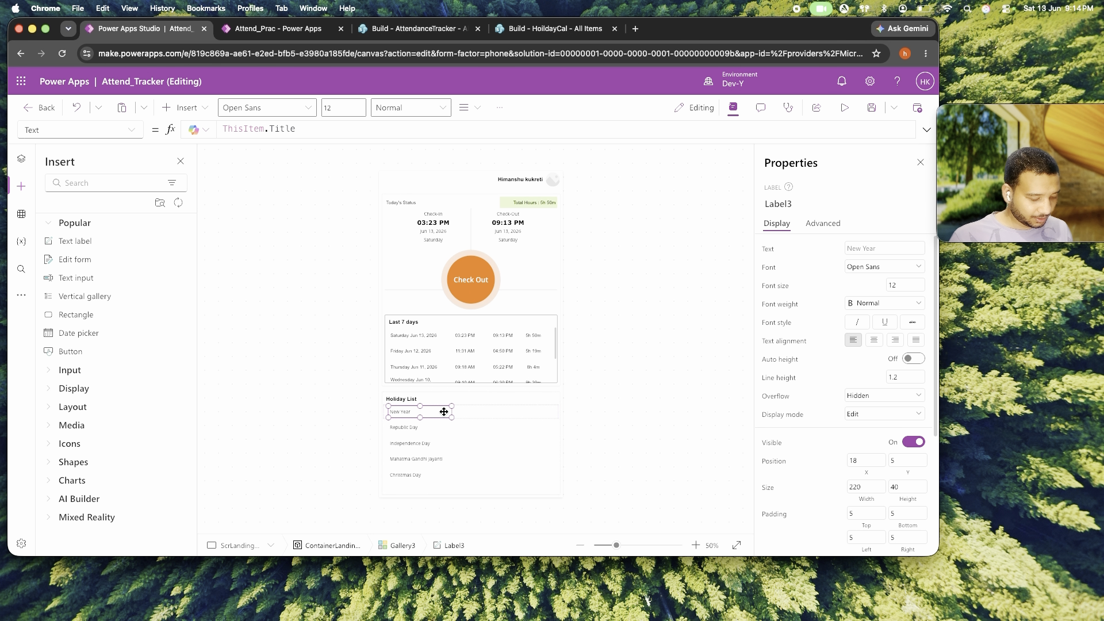
pyautogui.hotkey('ctrl', 'c')
pyautogui.hotkey('ctrl', 'v')
pyautogui.moveTo(444, 412); pyautogui.dragTo(514, 417)
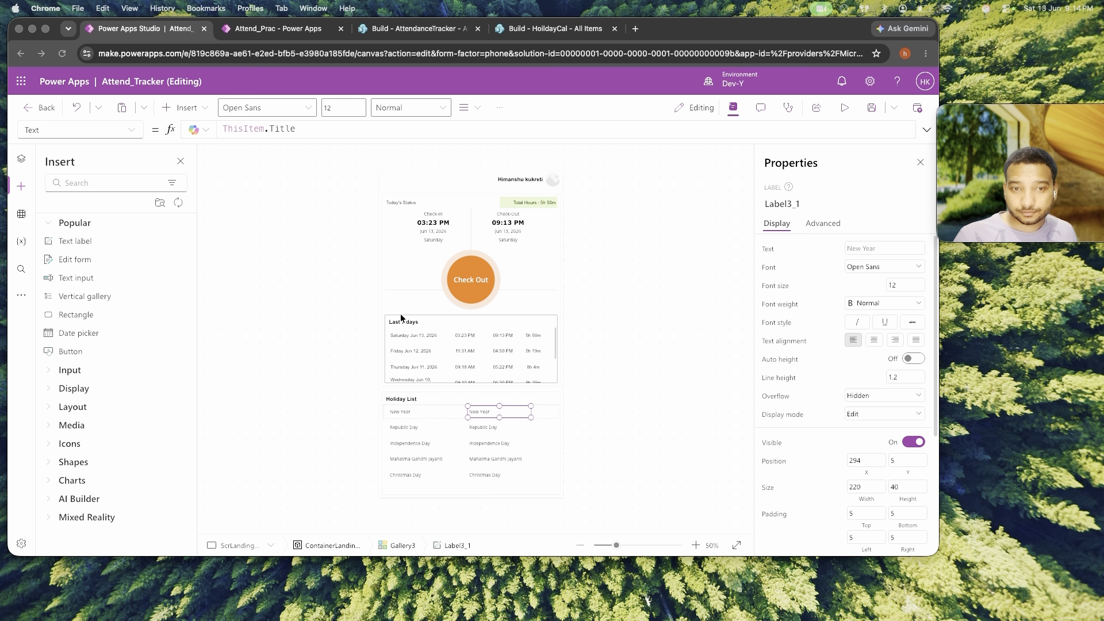
# Change the copied label's Text formula to ThisItem.HolidayDate.
pyautogui.doubleClick(324, 127)
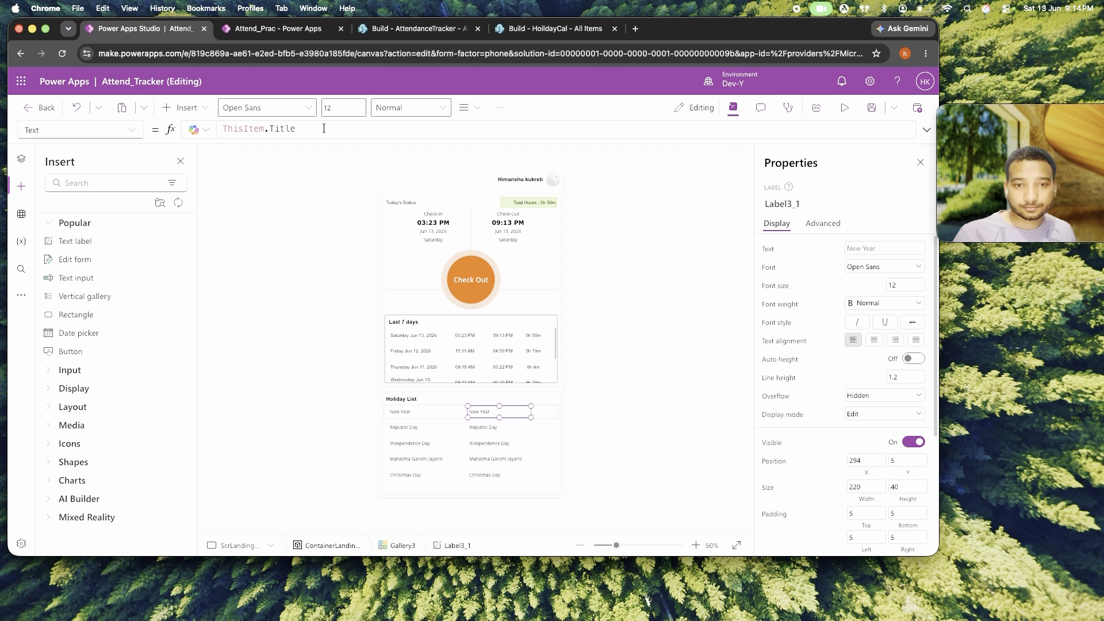
pyautogui.click(323, 127)
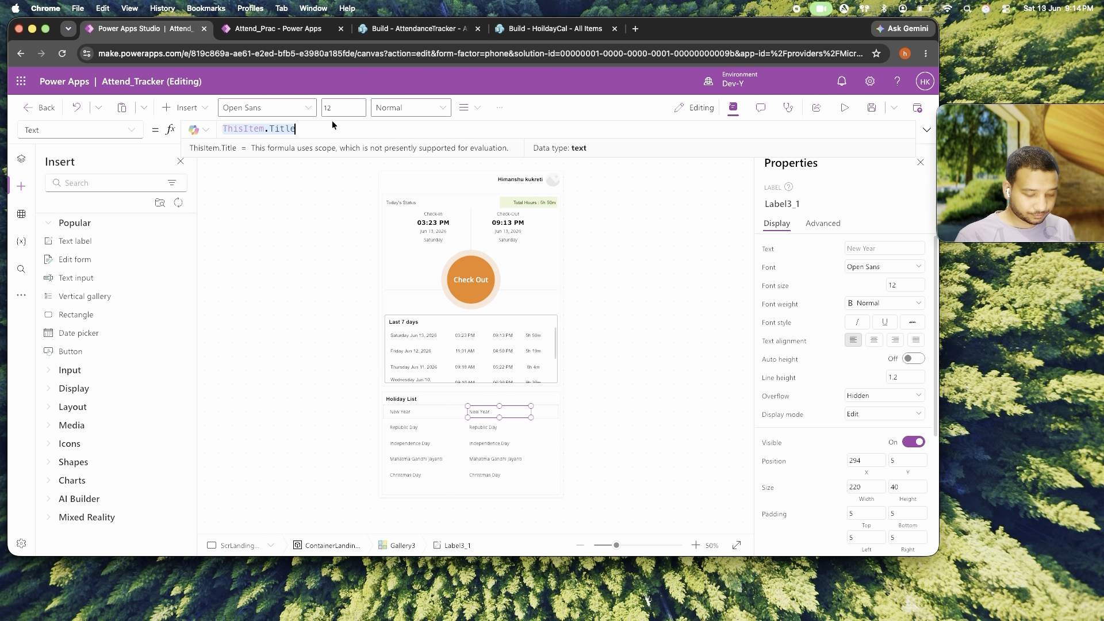
pyautogui.write('ThisItem')
pyautogui.press('Tab')
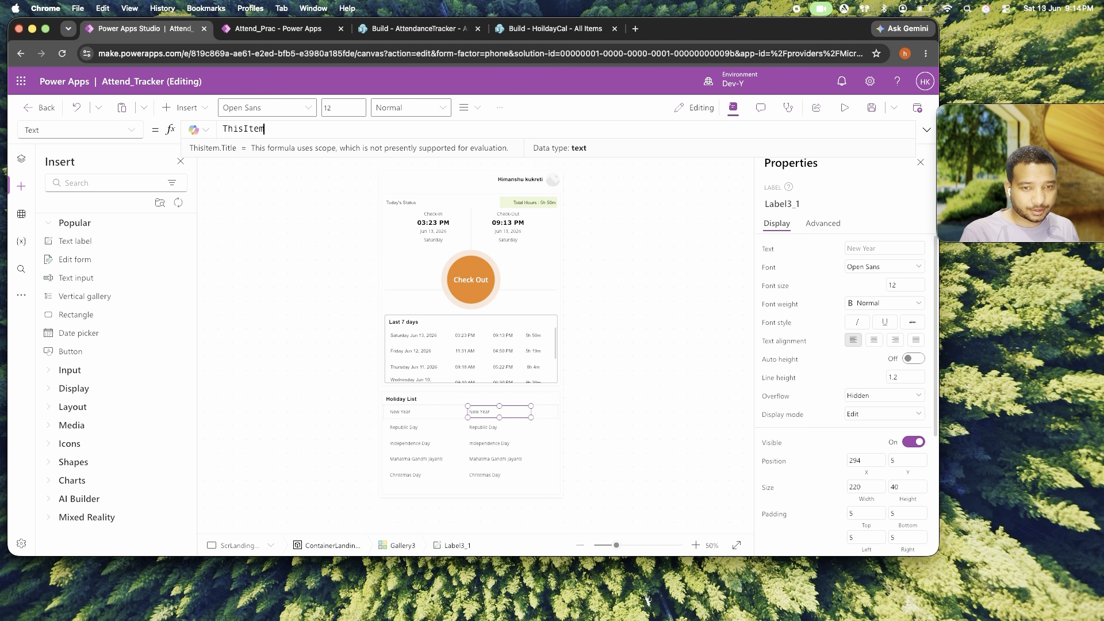
pyautogui.write('.HolidayDate')
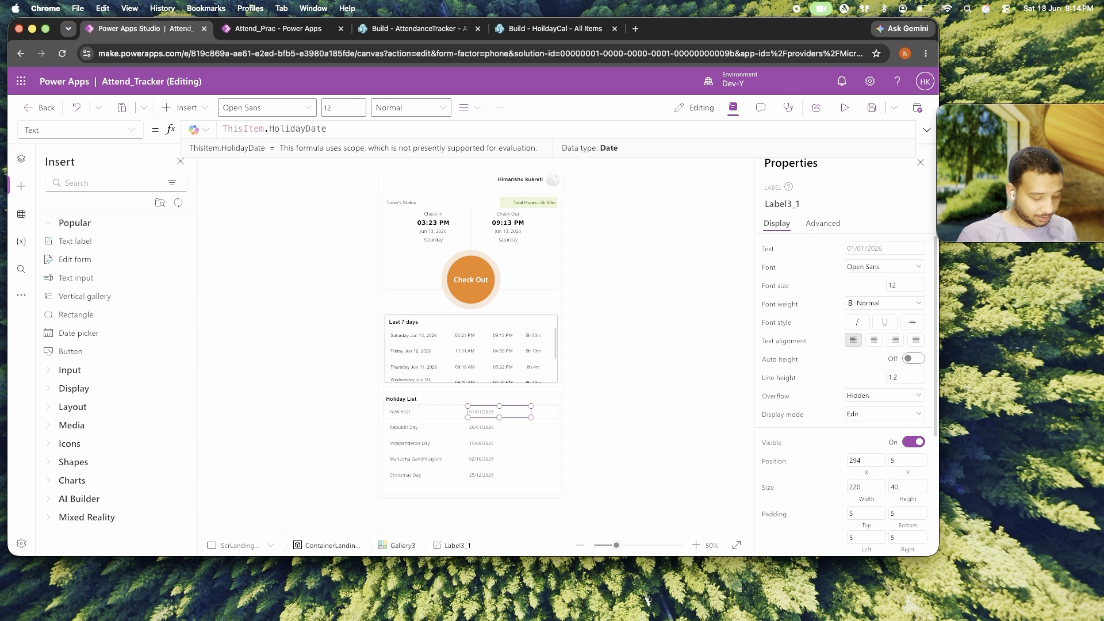
# Wrap the holiday date in a Text function with the format "dddd, mm dd, yyyy".
pyautogui.write('Text(')
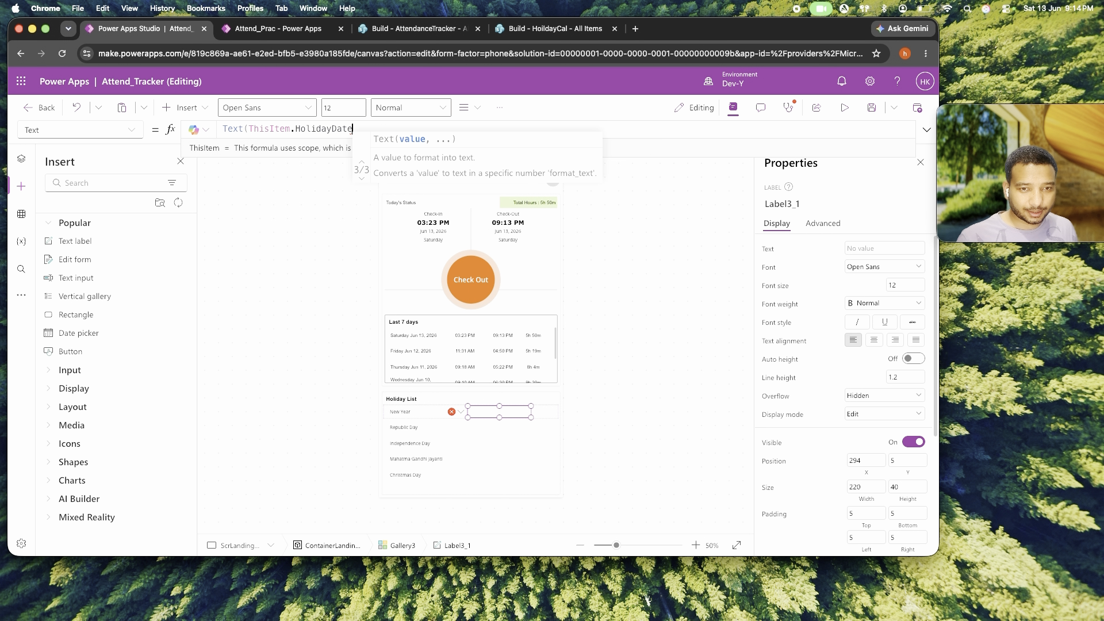
pyautogui.write(',')
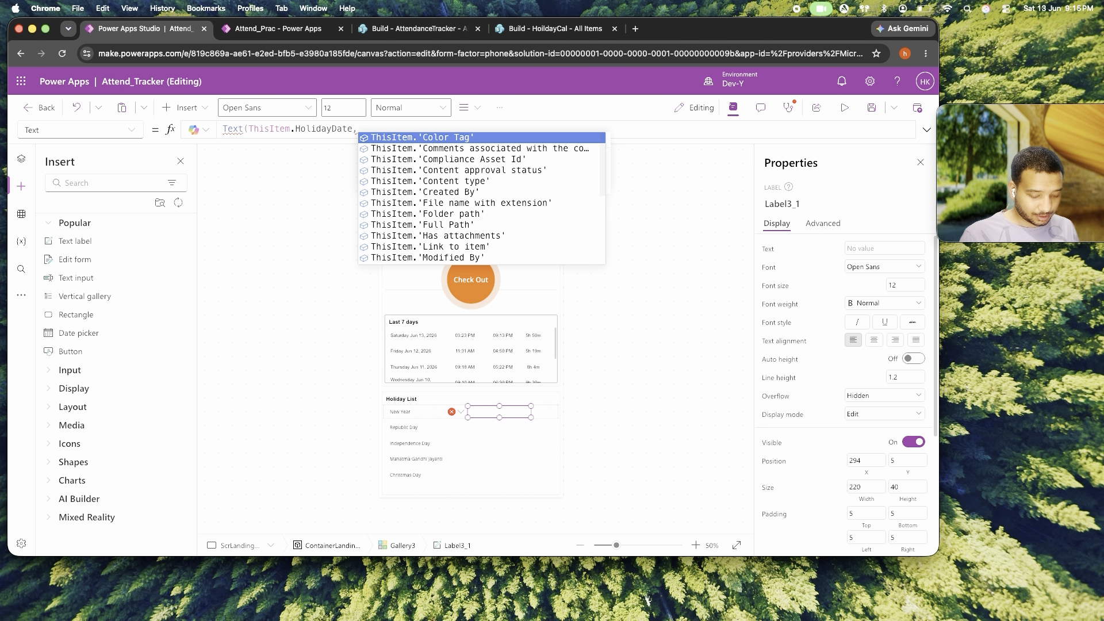
pyautogui.write('""ddd')
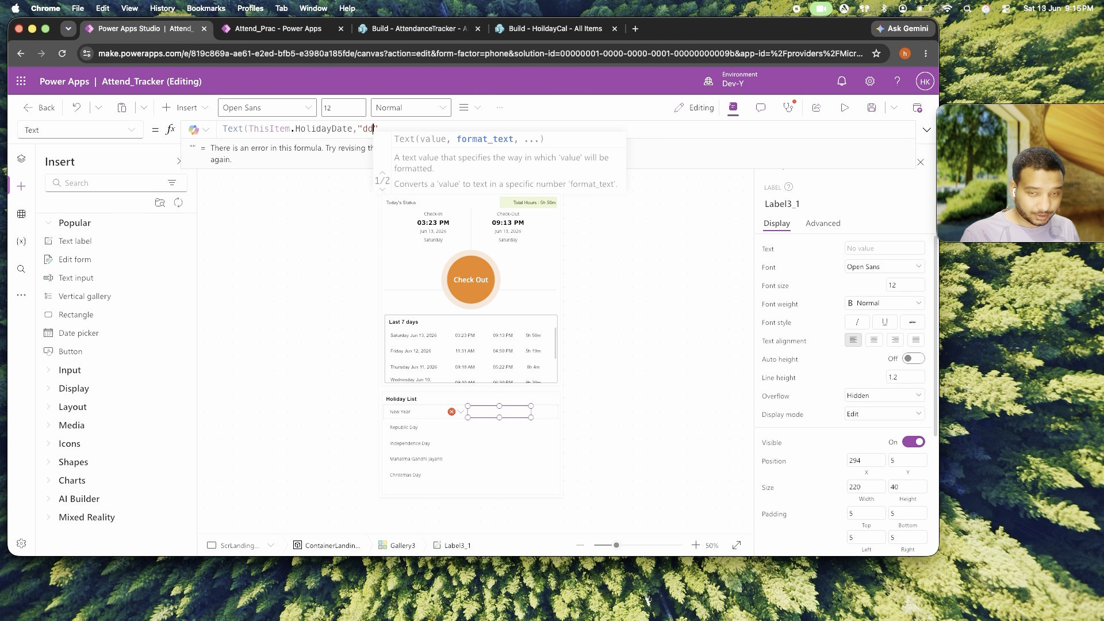
pyautogui.write('d, mm')
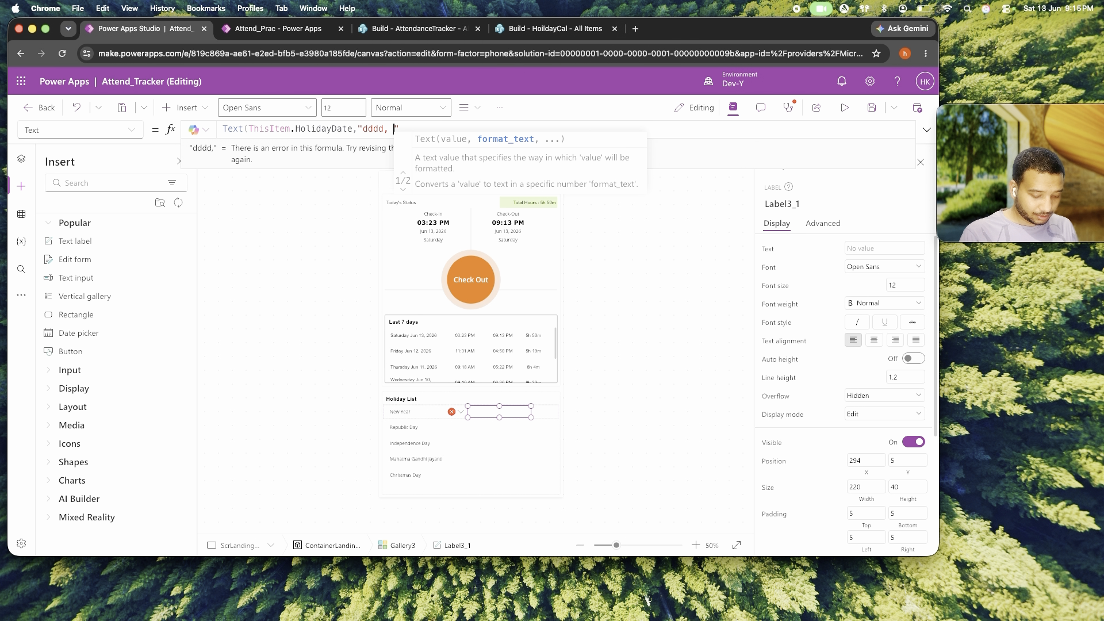
pyautogui.write(' dd, ')
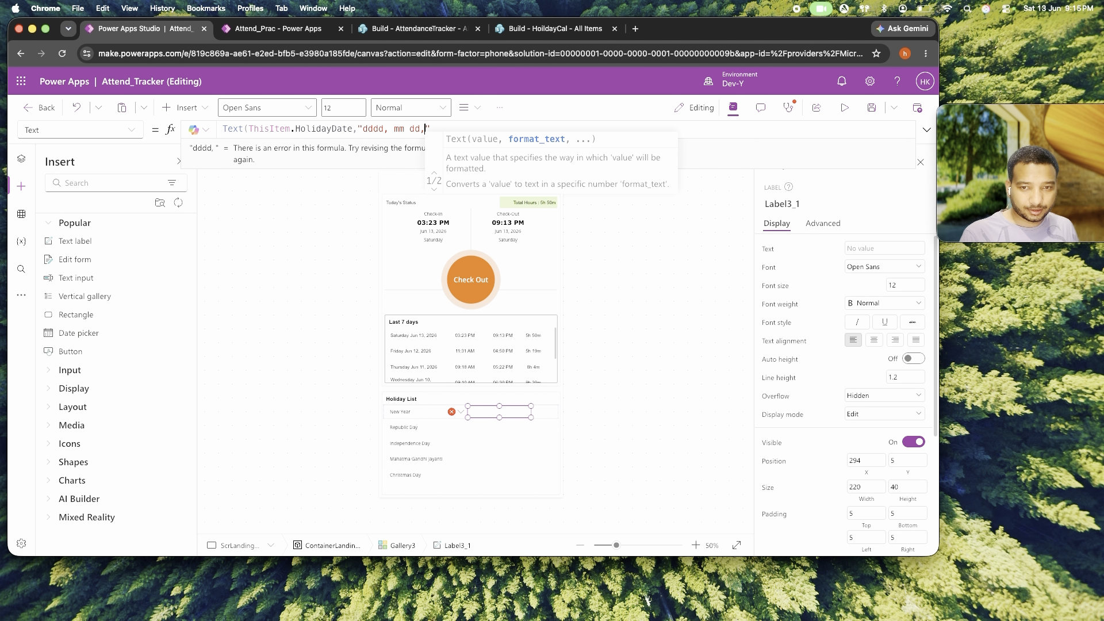
pyautogui.write('yyyy"')
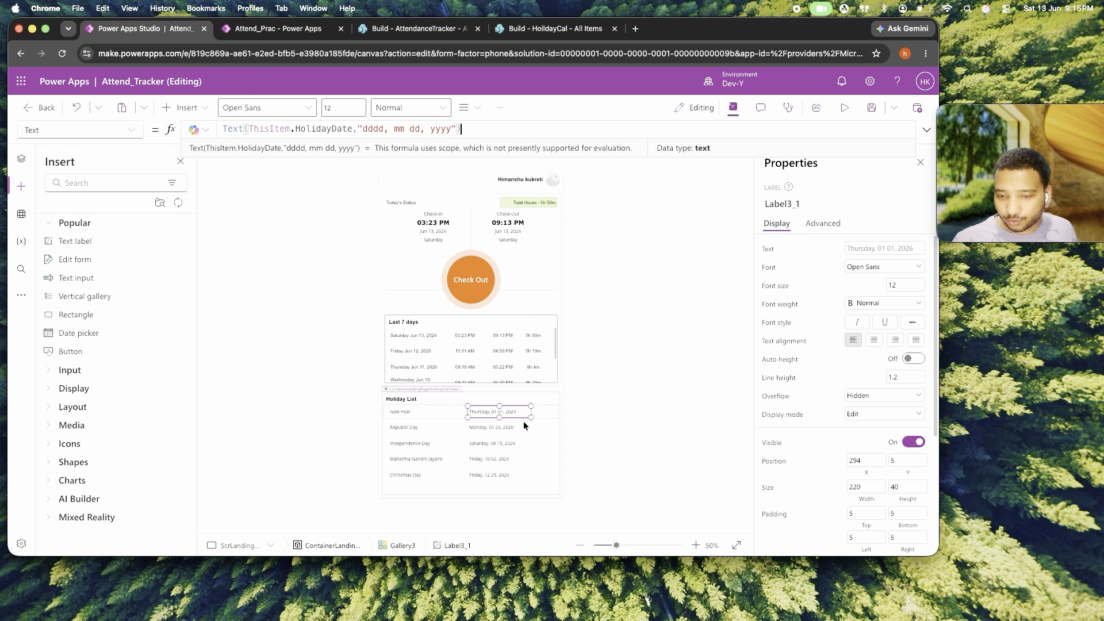
# Center the holiday date label's text, then check the landing screen in the preview and close it.
pyautogui.click(874, 340)
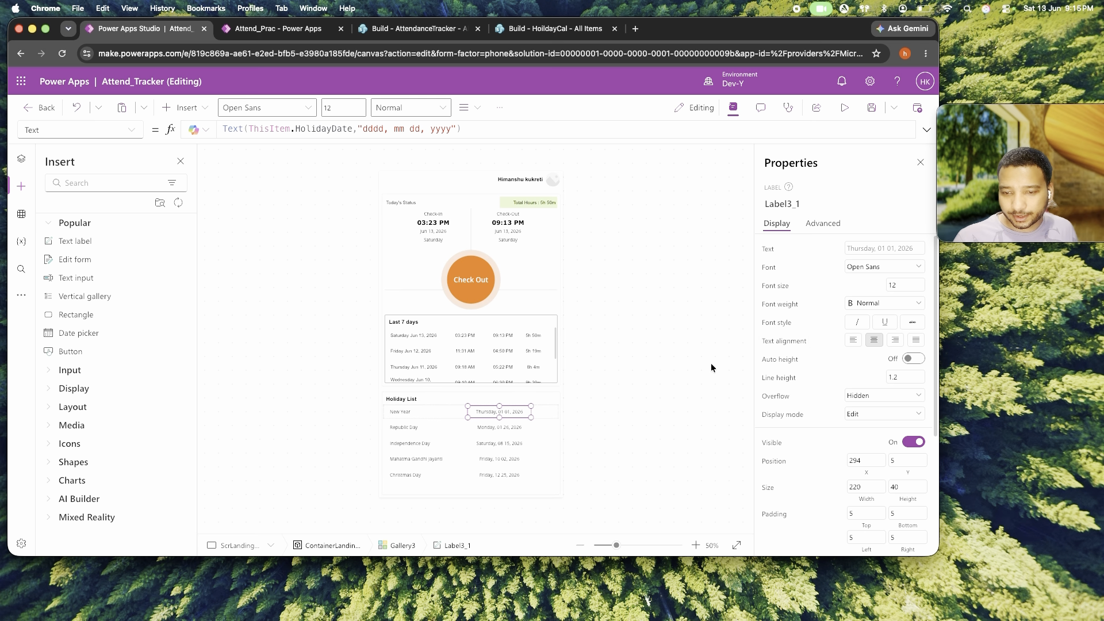
pyautogui.click(844, 107)
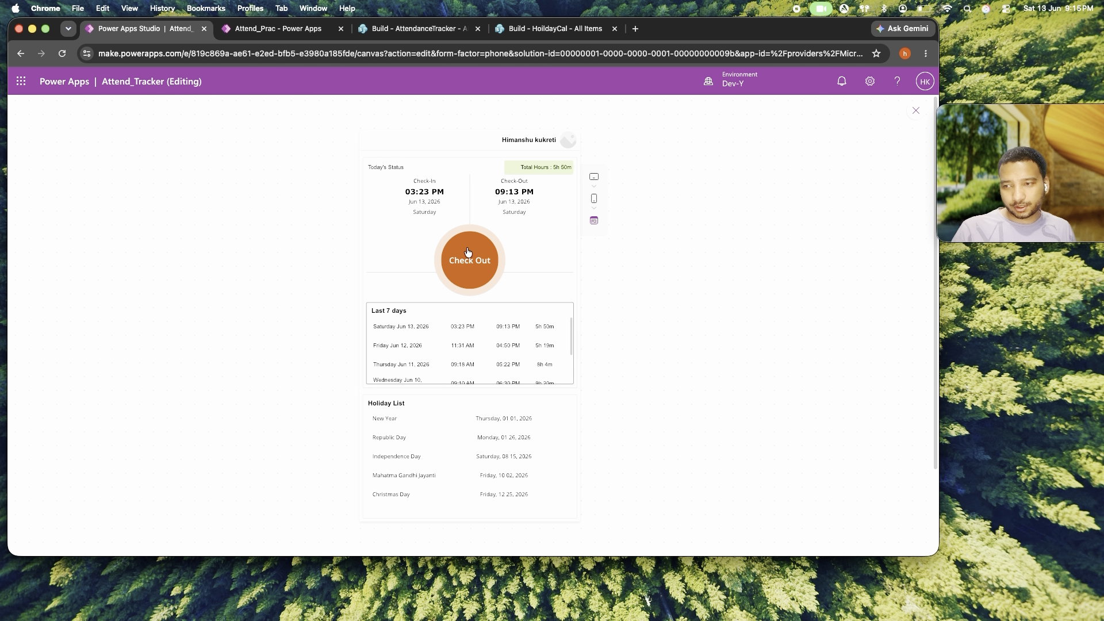
pyautogui.click(915, 111)
# Set the header's user profile image to the formula User().Image.
pyautogui.click(555, 178)
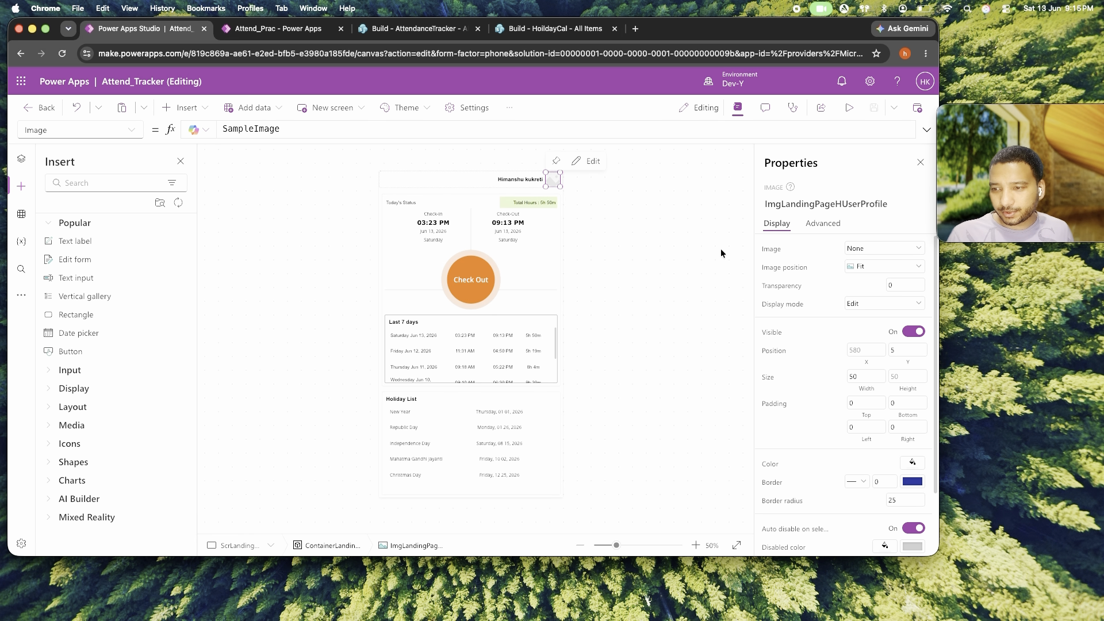
pyautogui.click(781, 251)
pyautogui.press('super+a')
pyautogui.write('User().')
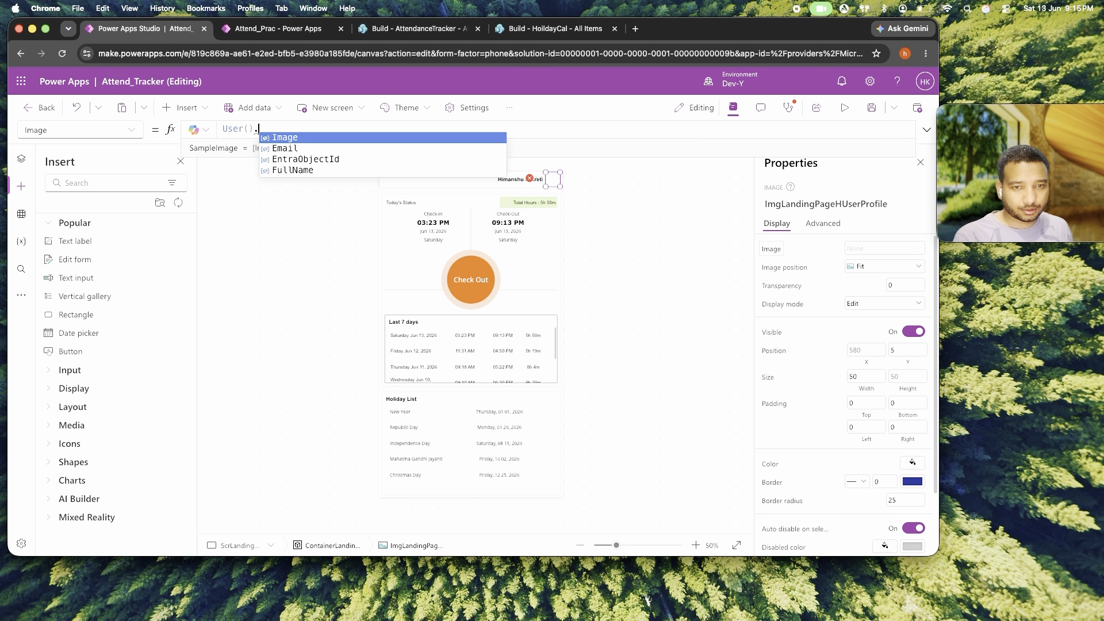
pyautogui.press('Tab')
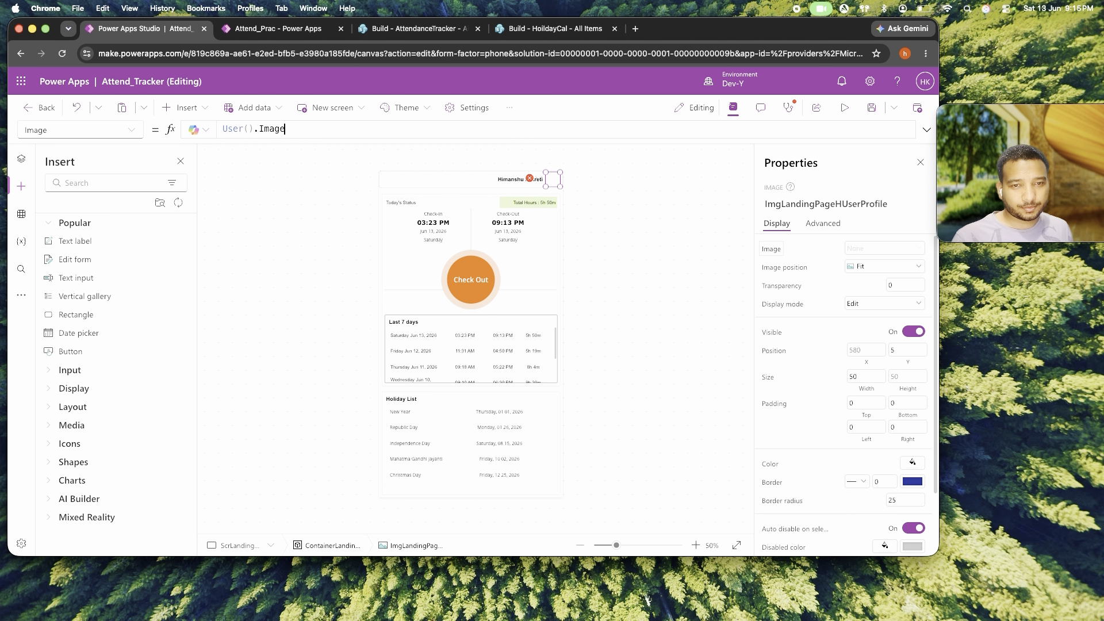
# Publish the current version of the Attend_Tracker app.
pyautogui.click(918, 108)
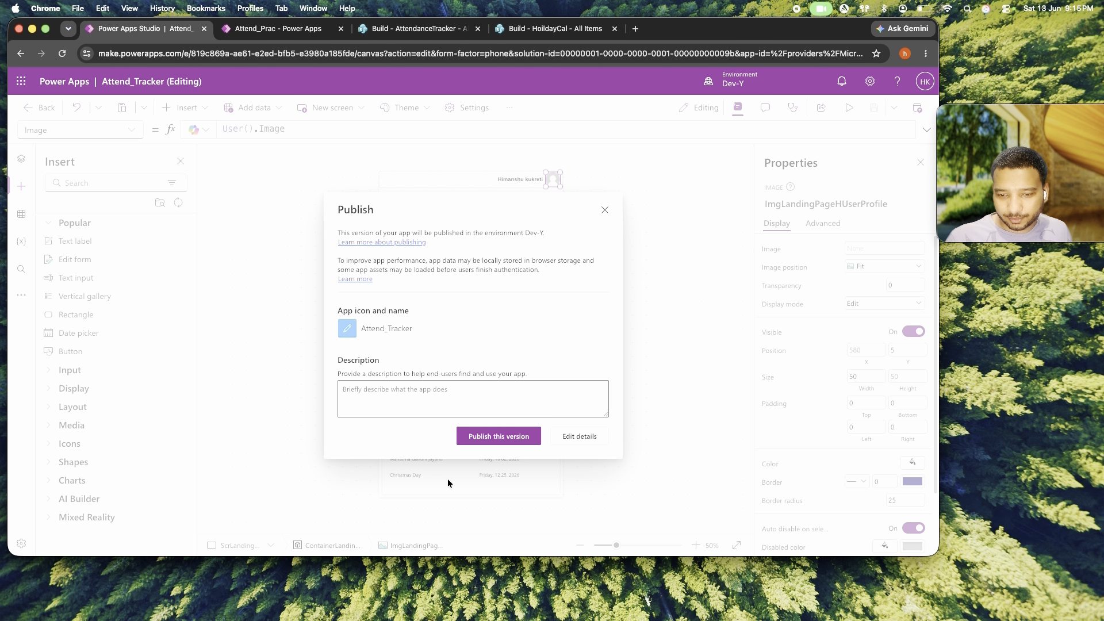
pyautogui.click(499, 438)
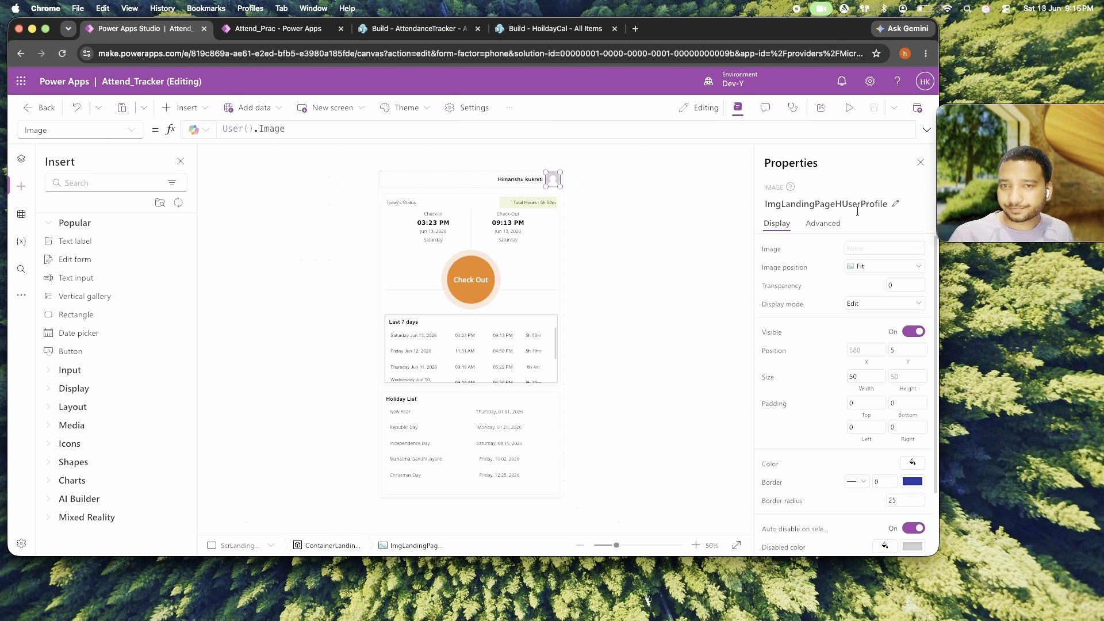
# Preview the landing screen, confirm a check-out as a test, and close the preview.
pyautogui.click(849, 107)
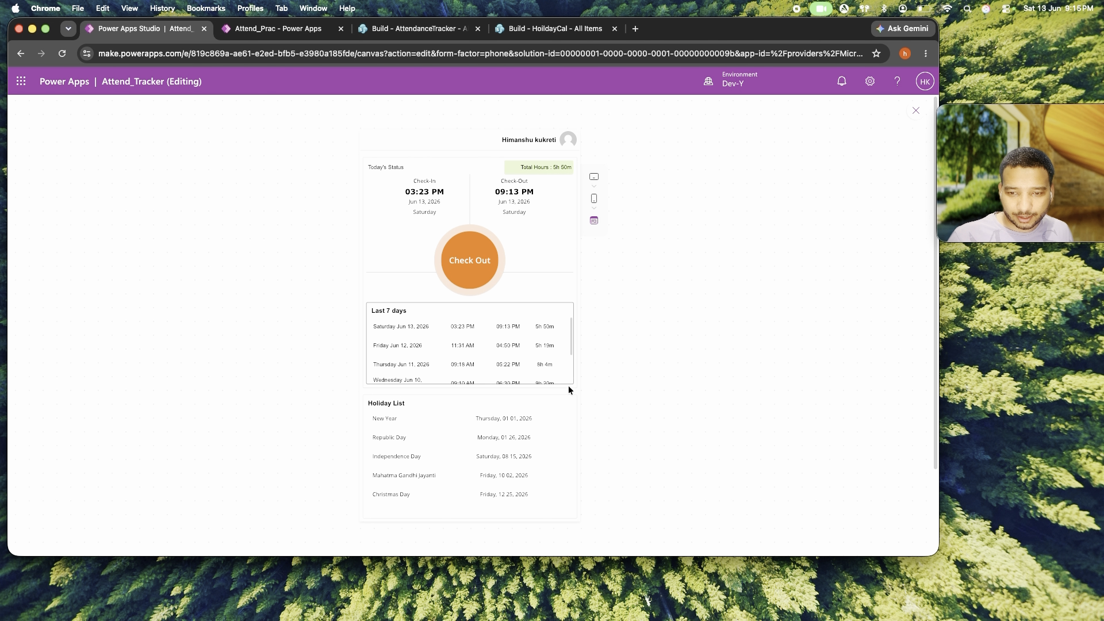
pyautogui.scroll(-3, 521, 344)
pyautogui.scroll(4, 522, 348)
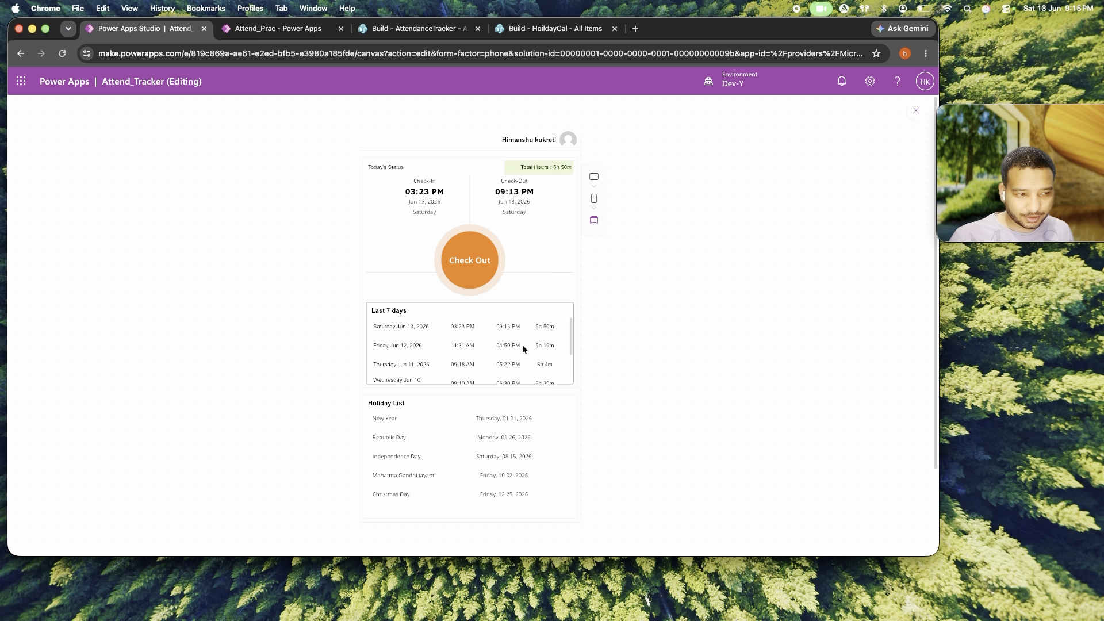
pyautogui.scroll(3, 466, 355)
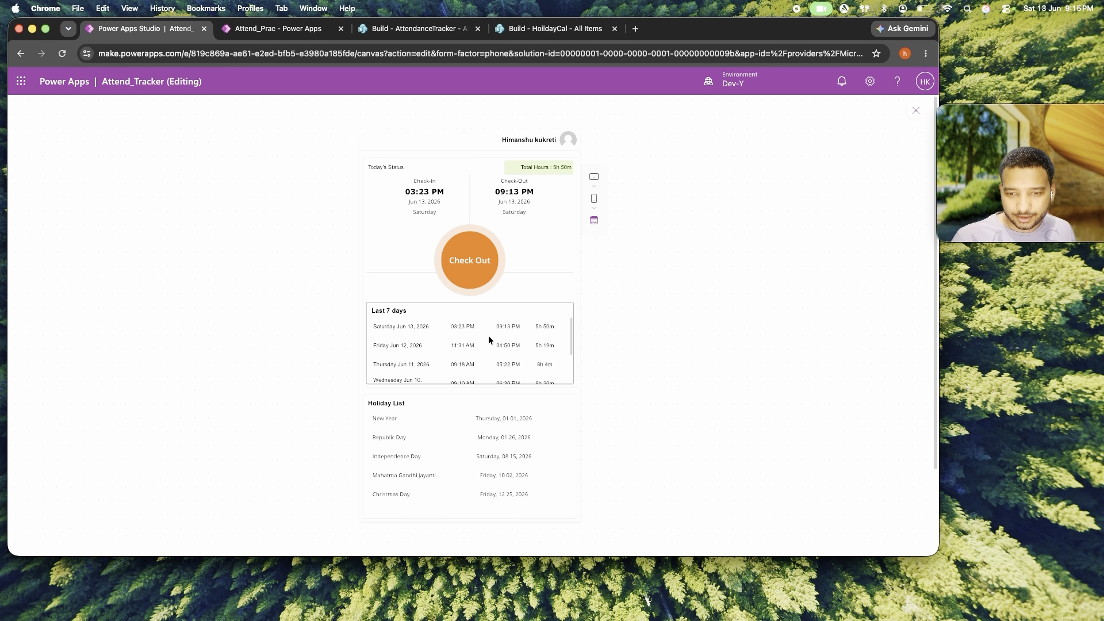
pyautogui.click(462, 252)
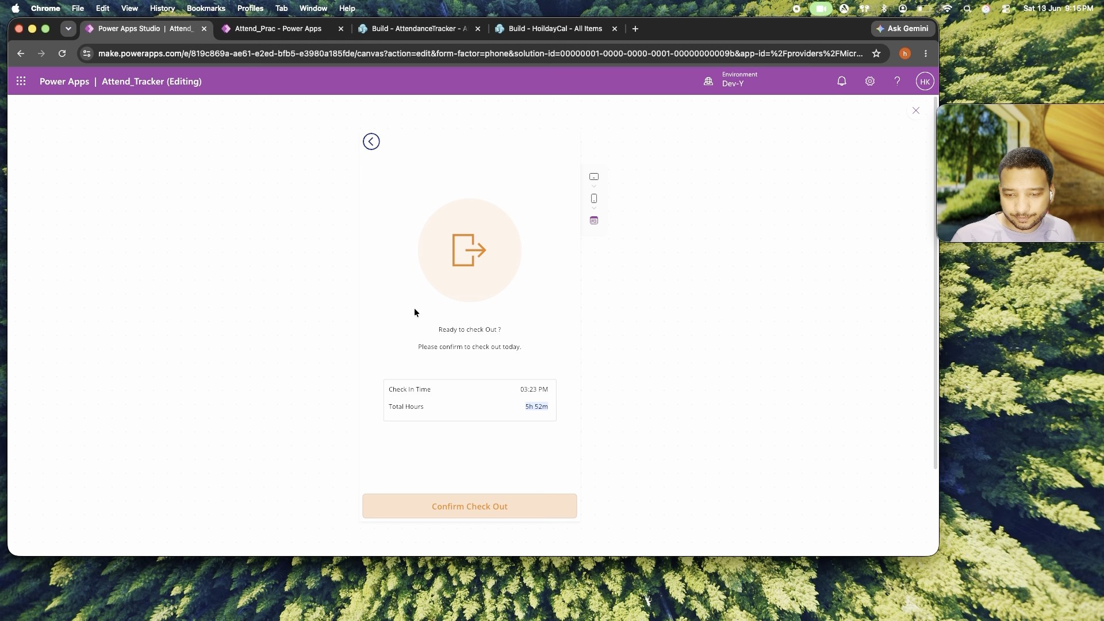
pyautogui.click(503, 517)
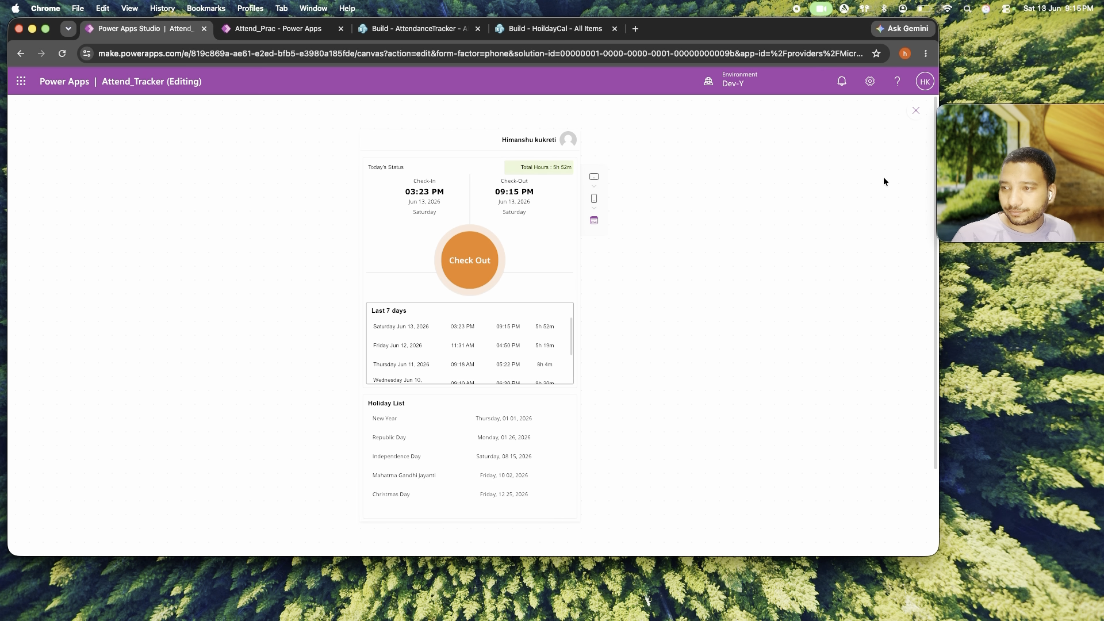
pyautogui.click(915, 110)
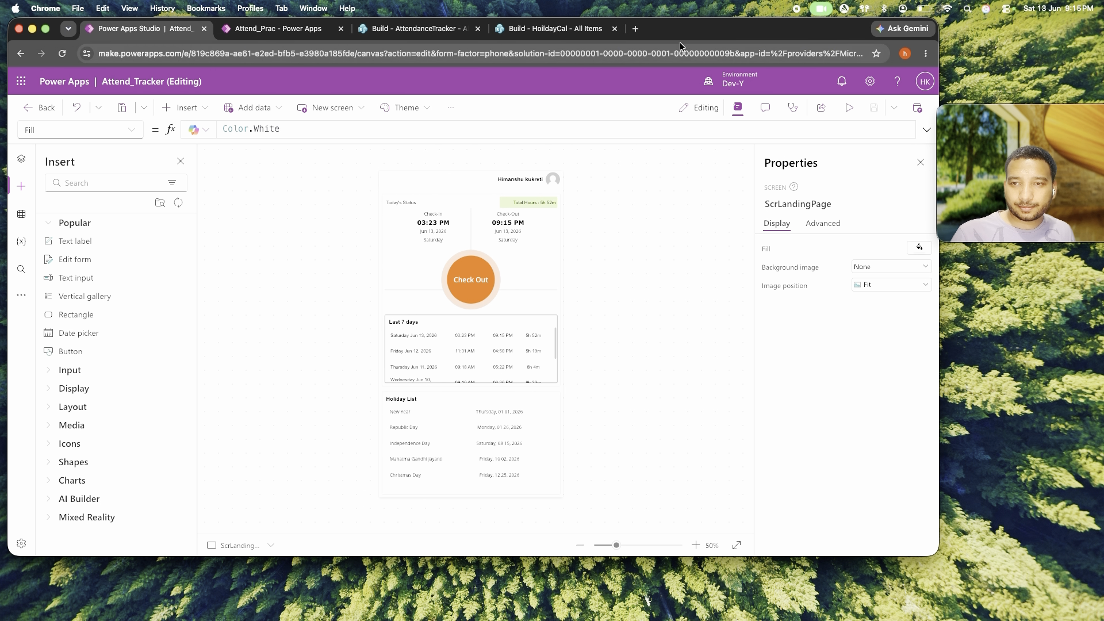
# Leave the app editor and play the published Attend_Tracker app from the apps list.
pyautogui.click(41, 107)
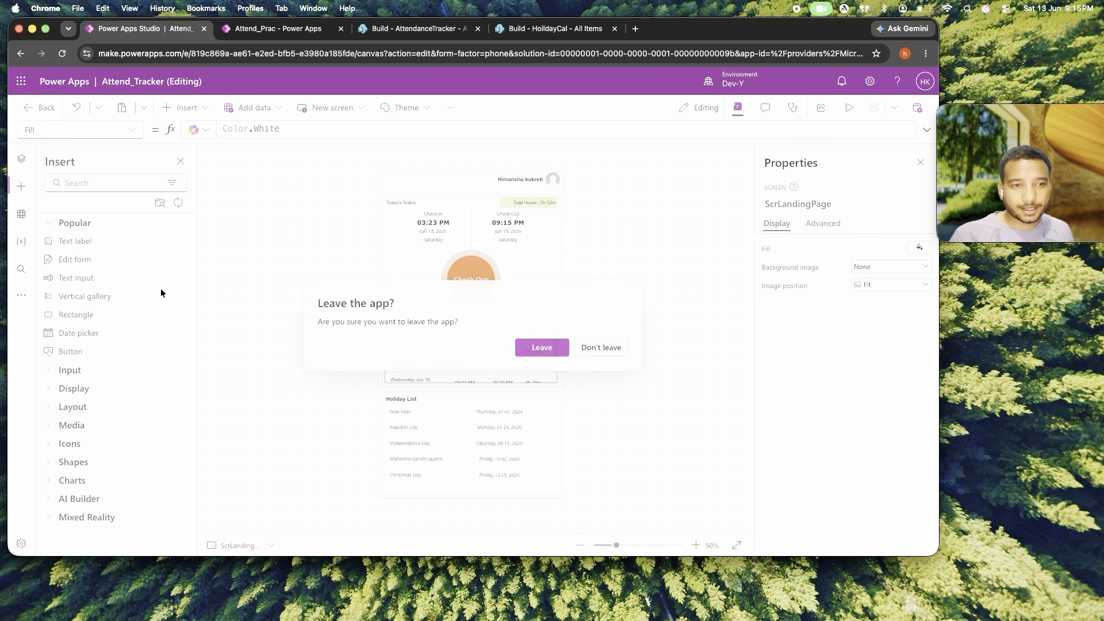
pyautogui.click(542, 347)
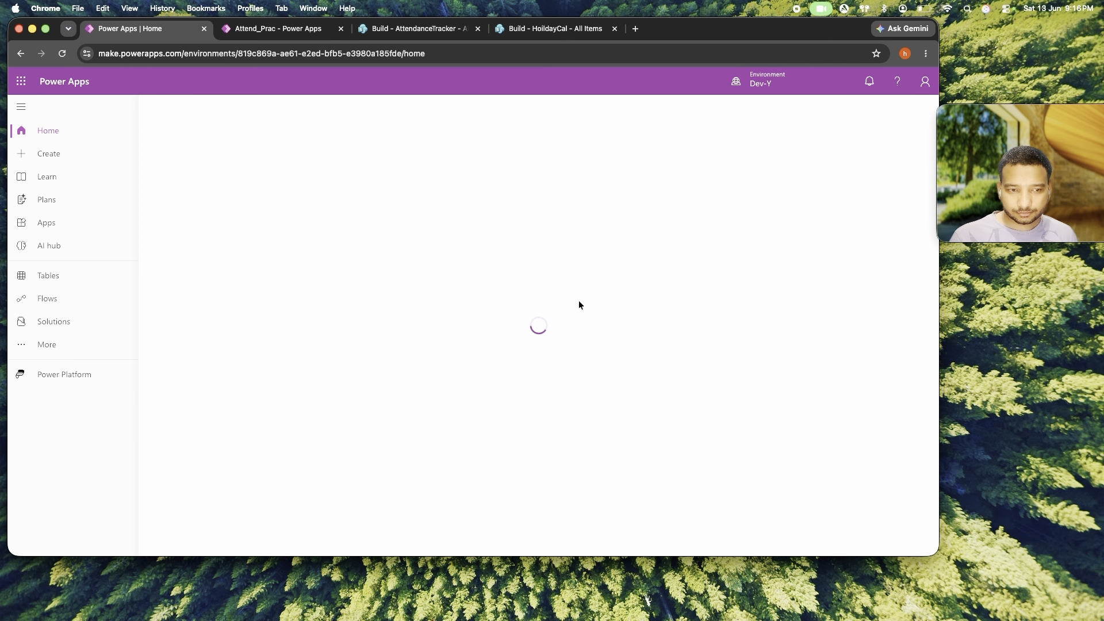
pyautogui.click(58, 223)
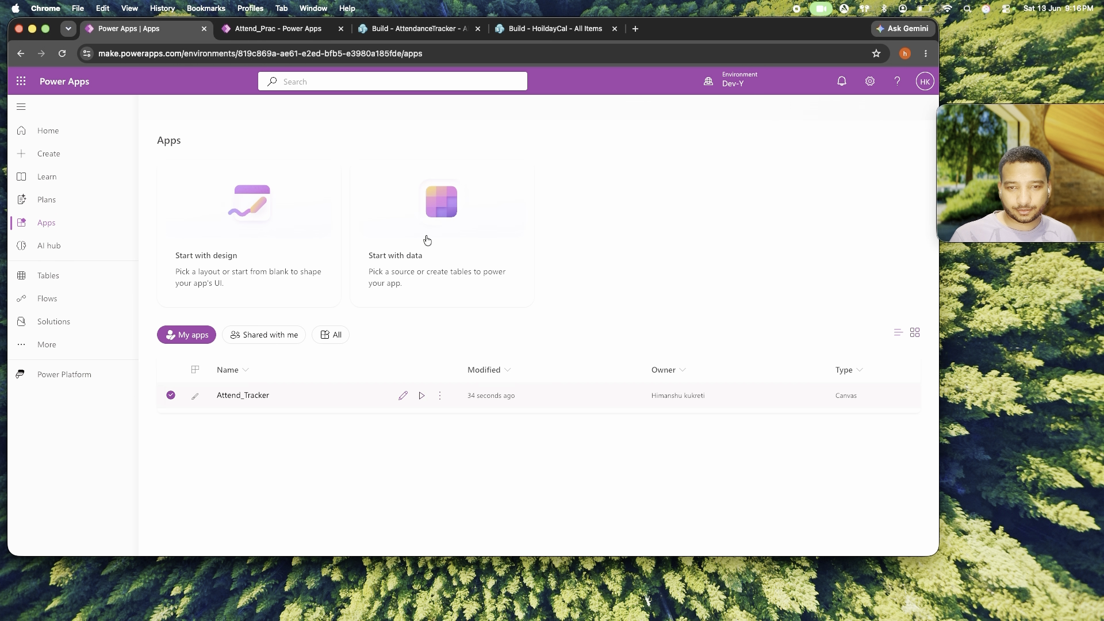
pyautogui.click(423, 397)
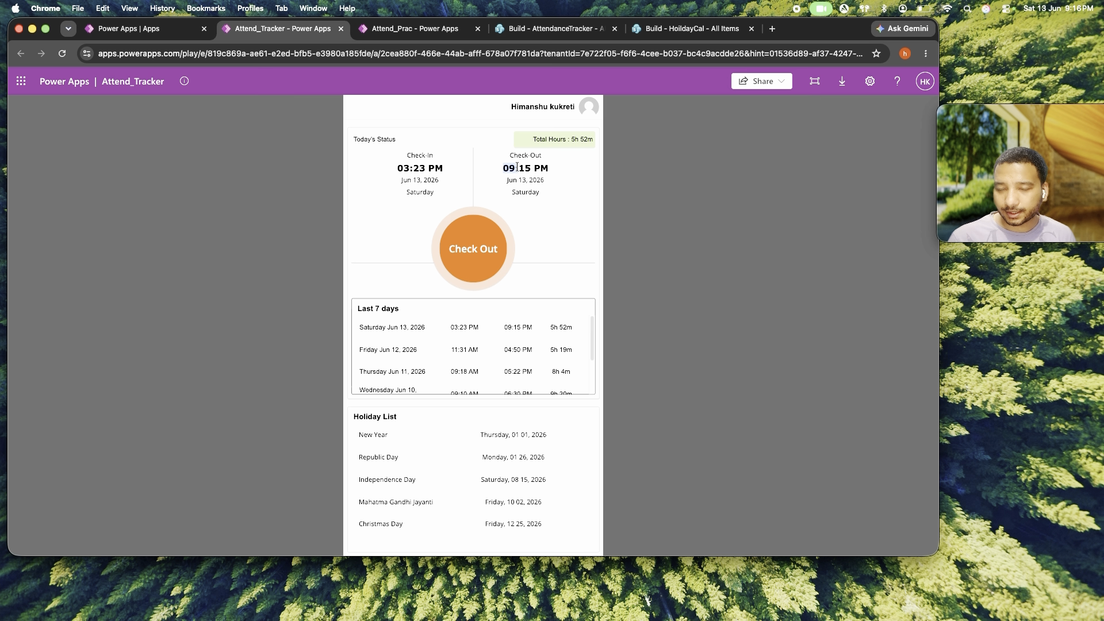
# Review the published app's landing screen, then check out and confirm after reviewing the check-in time and total hours.
pyautogui.moveTo(518, 179); pyautogui.dragTo(534, 194)
pyautogui.click(516, 215)
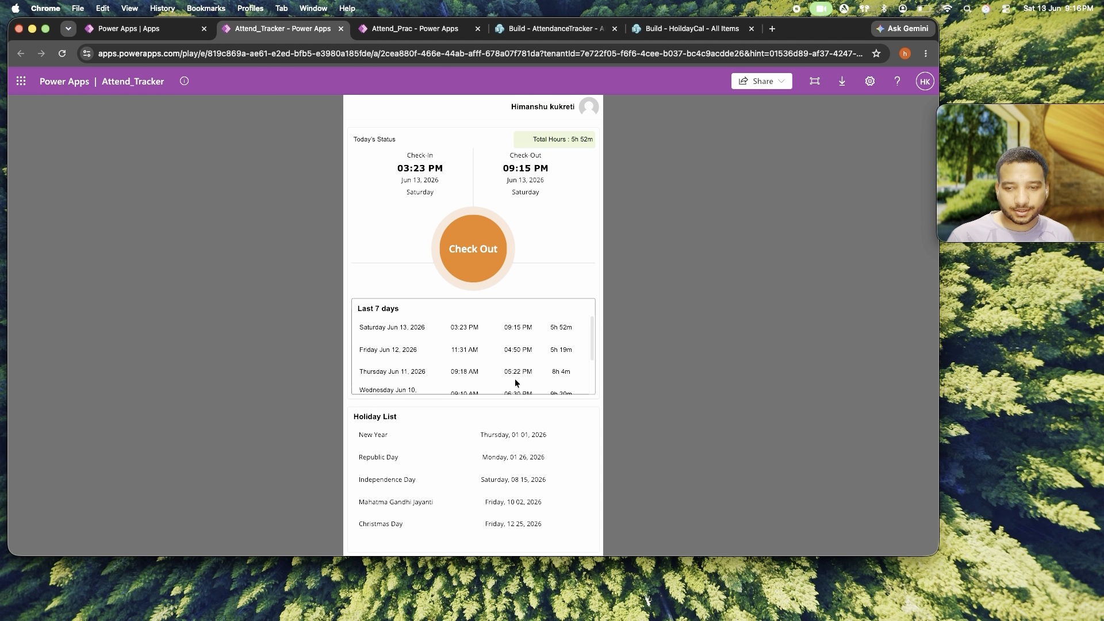
pyautogui.scroll(-2, 517, 382)
pyautogui.scroll(2, 518, 382)
pyautogui.click(486, 267)
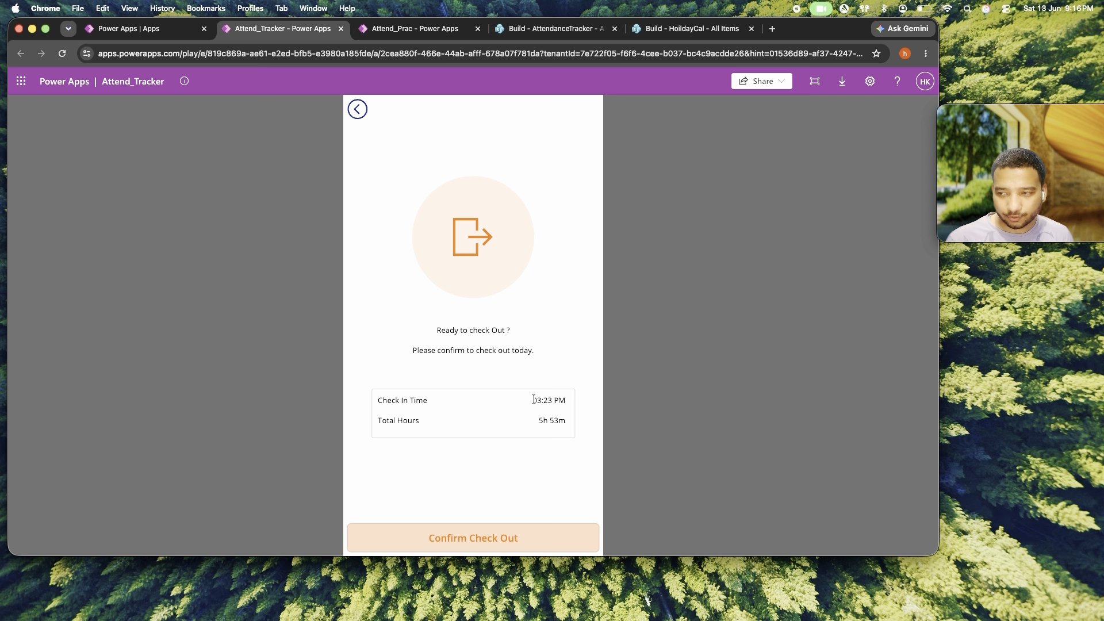
pyautogui.moveTo(534, 399); pyautogui.dragTo(553, 427)
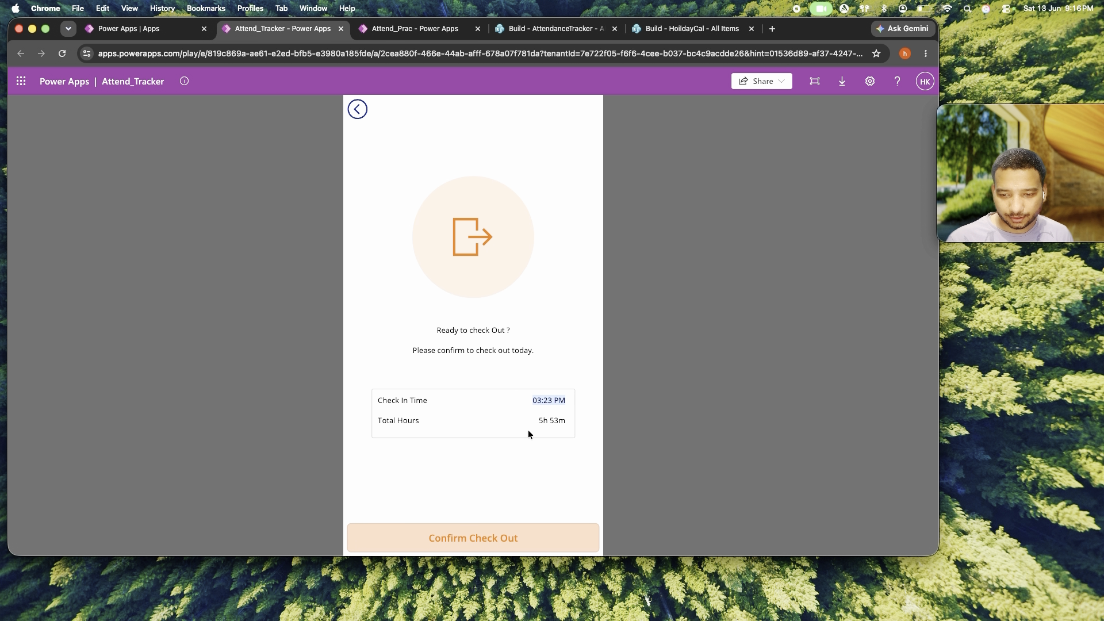
pyautogui.click(550, 421)
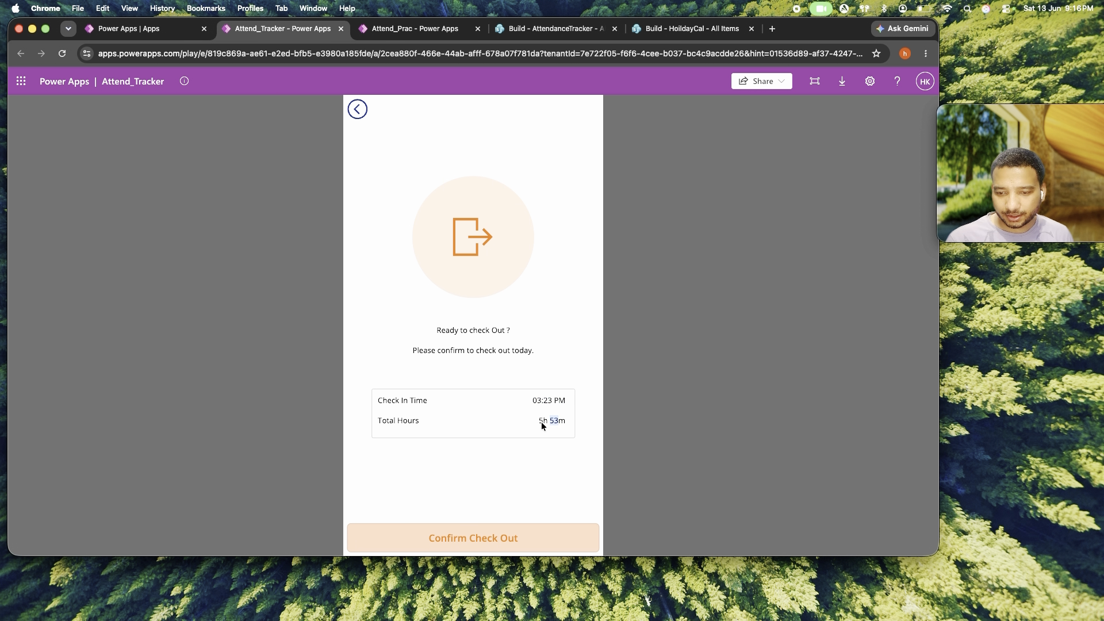
pyautogui.click(520, 545)
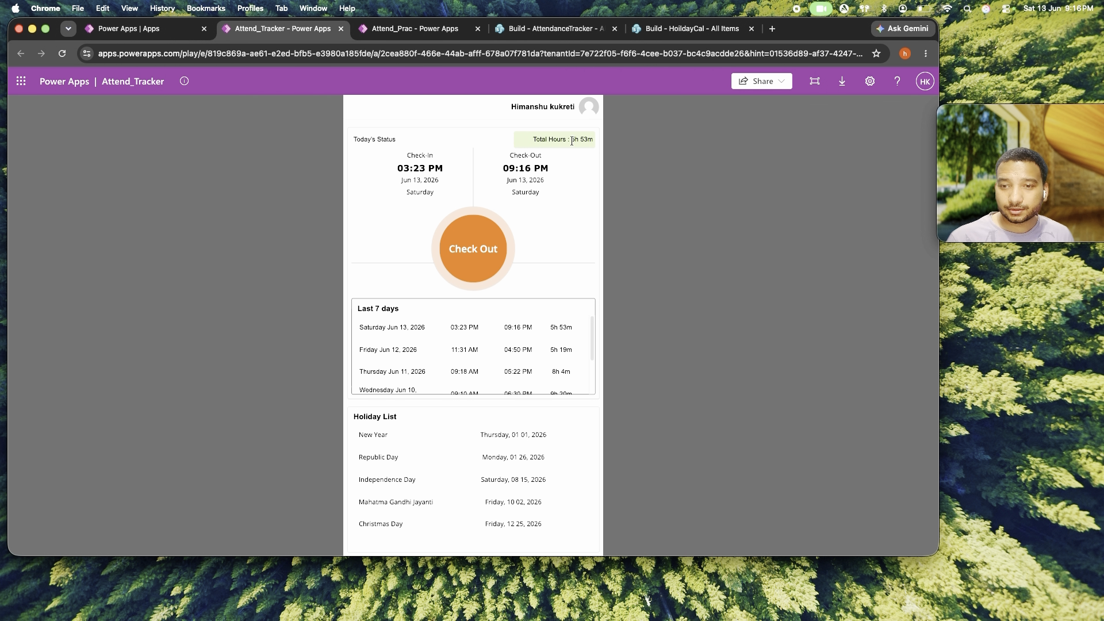
# Check the updated check-out time and total hours on the landing screen, then confirm another check-out.
pyautogui.tripleClick(569, 327)
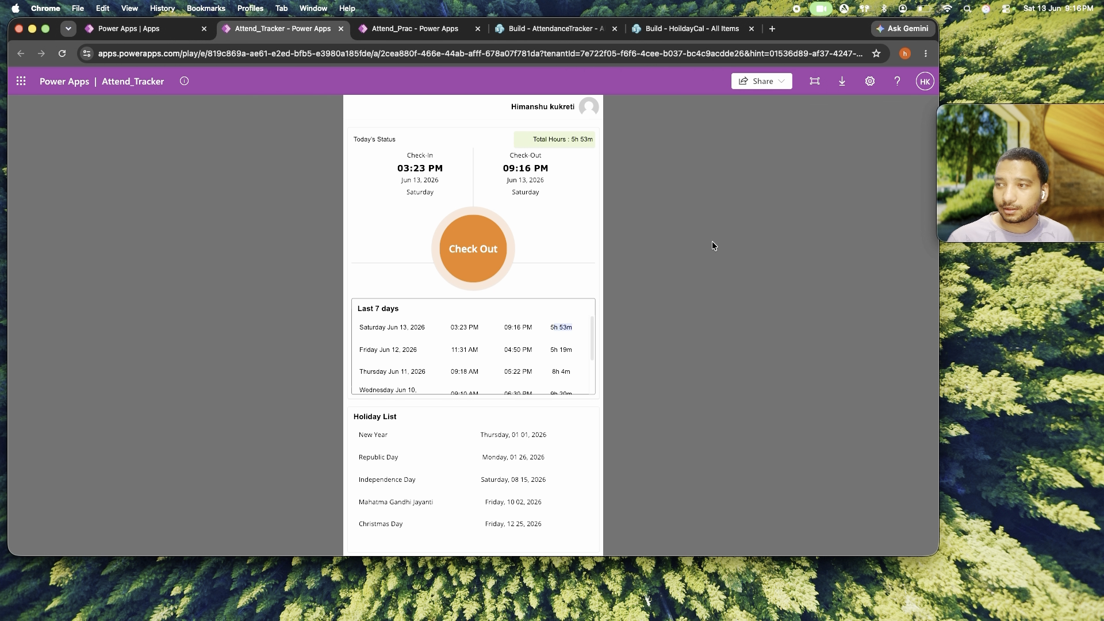
pyautogui.doubleClick(524, 168)
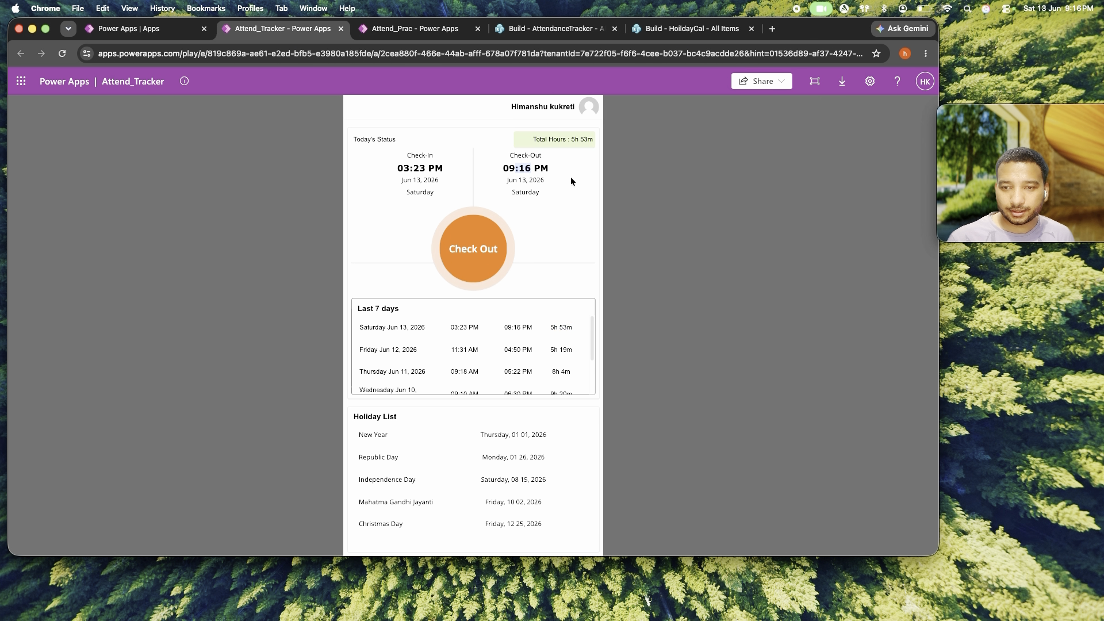
pyautogui.click(466, 256)
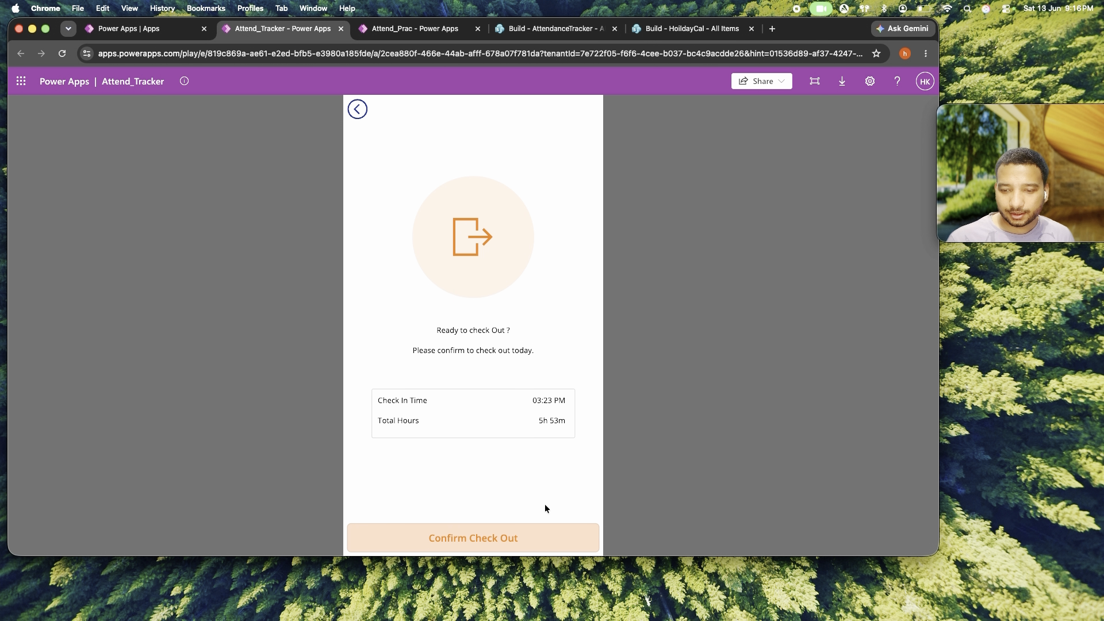
pyautogui.click(358, 113)
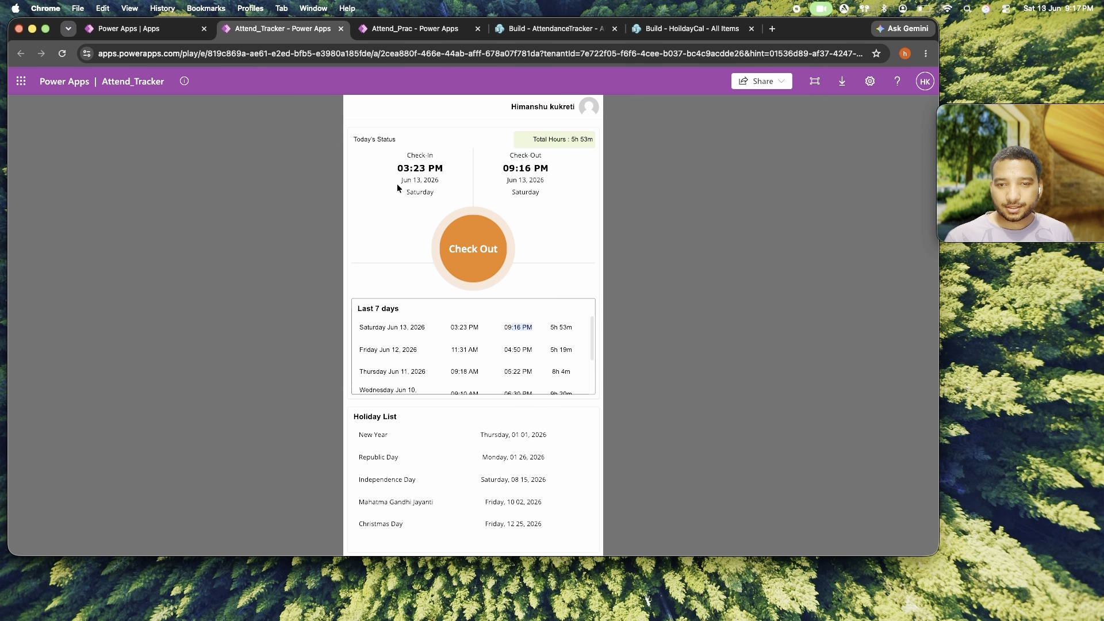
pyautogui.click(475, 259)
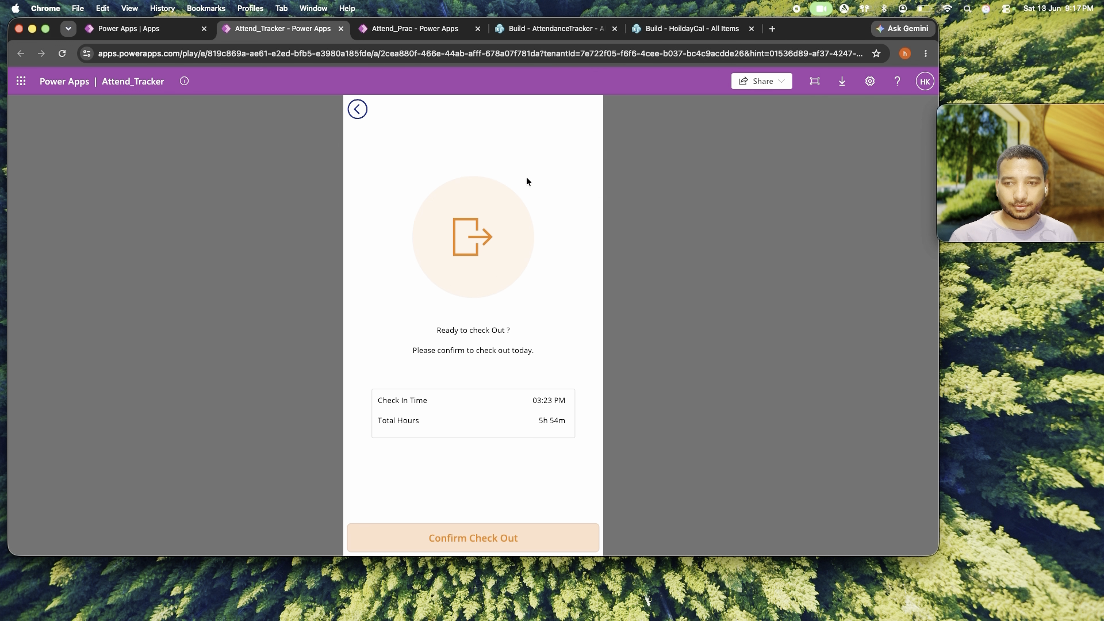
pyautogui.click(510, 537)
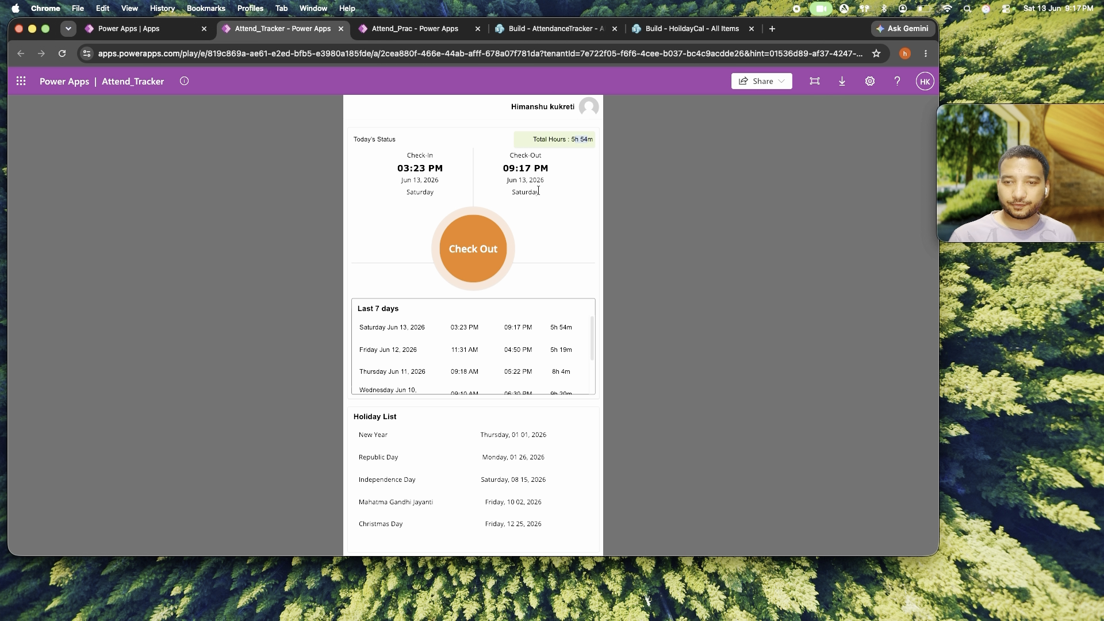